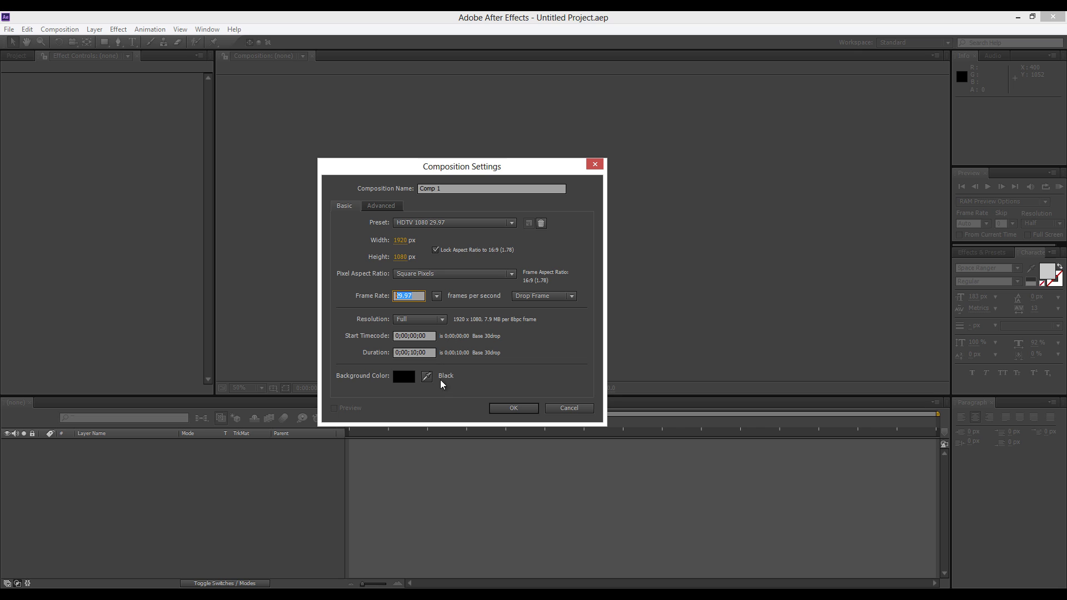
Set the duration to 6 seconds and create the 1920 x 1080 composition at 29.97 fps.
{"action": "left_click", "coordinate": [412, 354]}
{"action": "key", "text": "Return"}
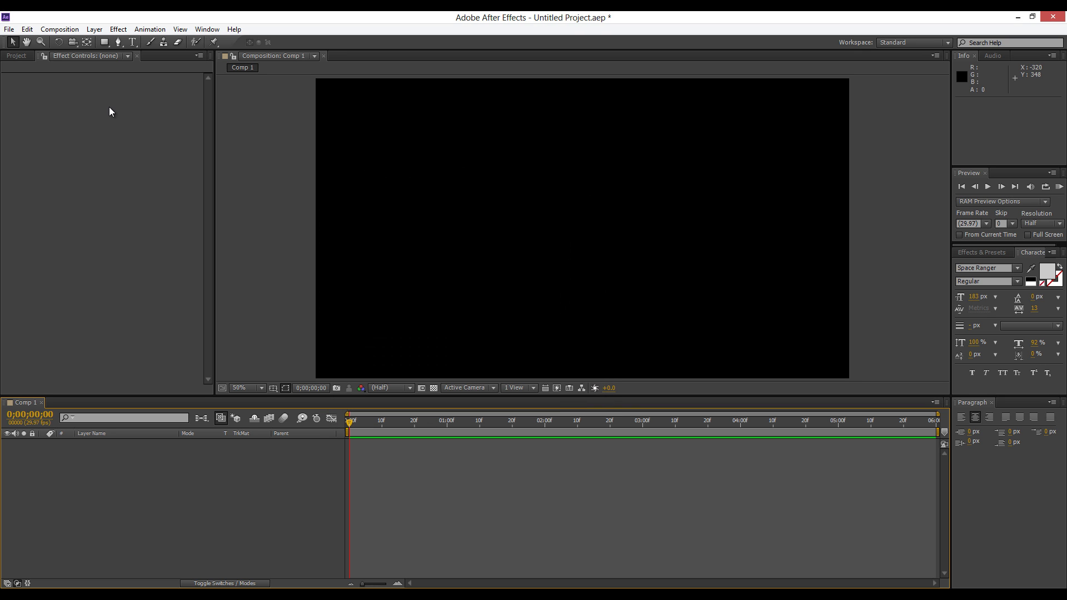
Add a black solid layer (000000) at the full 1920 x 1080 composition size.
{"action": "left_click", "coordinate": [95, 29]}
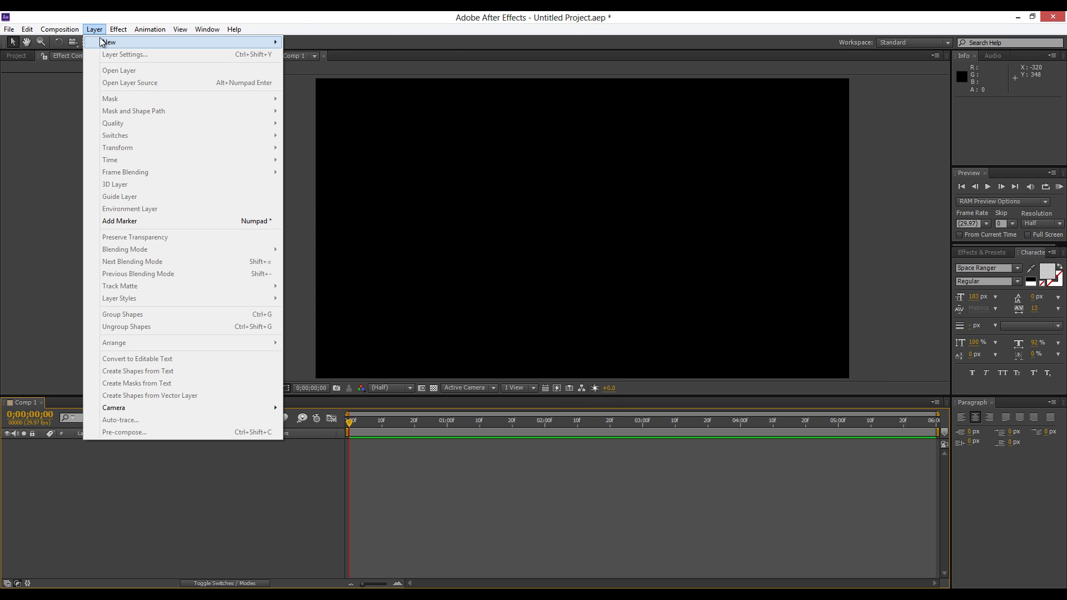
{"action": "mouse_move", "coordinate": [105, 40]}
{"action": "left_click", "coordinate": [309, 54]}
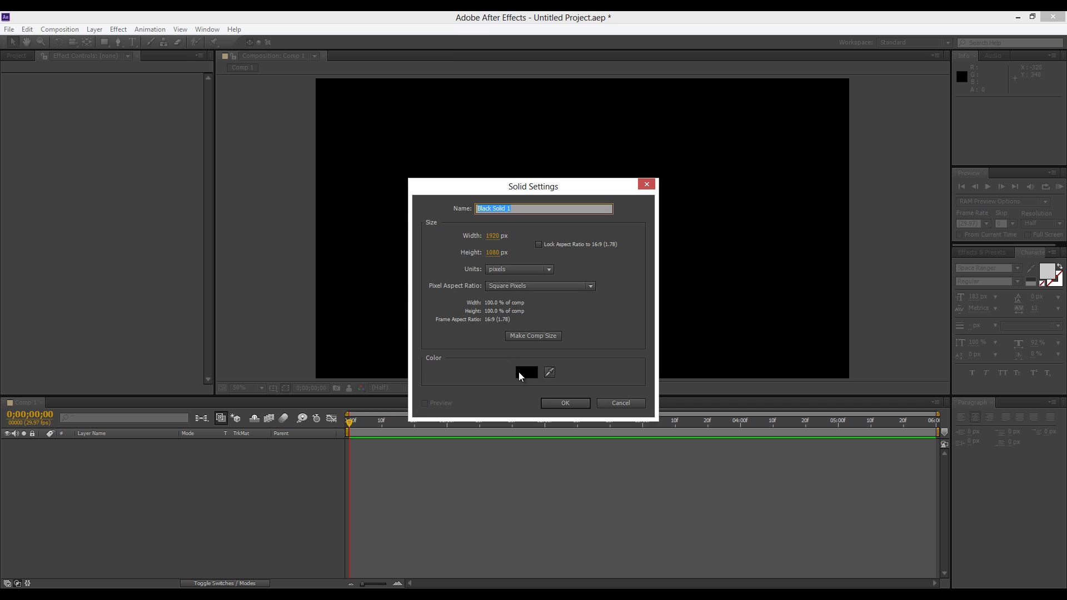
{"action": "left_click_drag", "start_coordinate": [524, 191], "coordinate": [382, 182]}
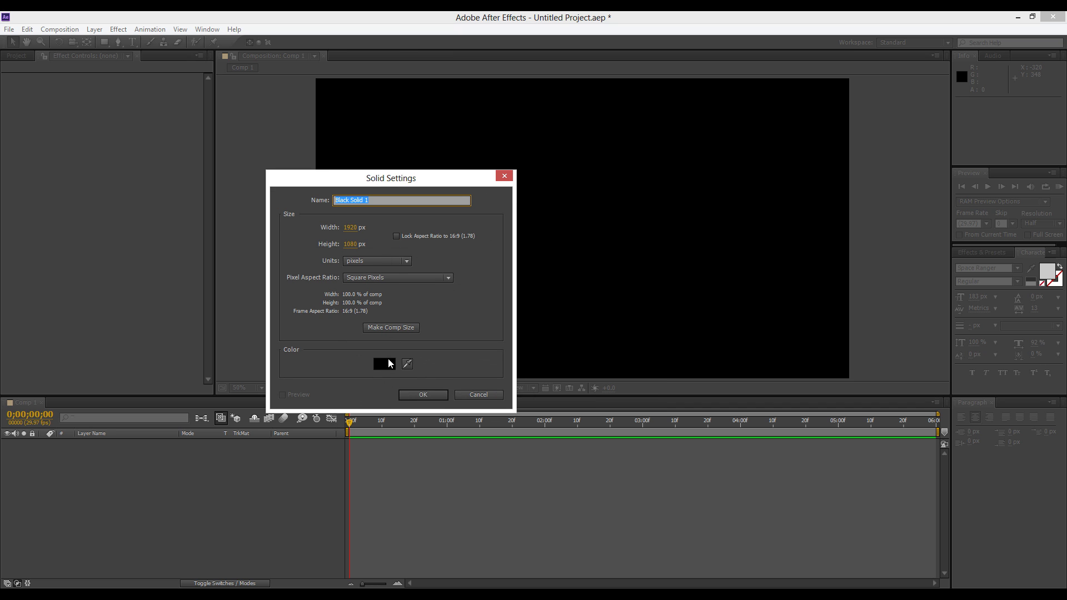
{"action": "left_click", "coordinate": [385, 363]}
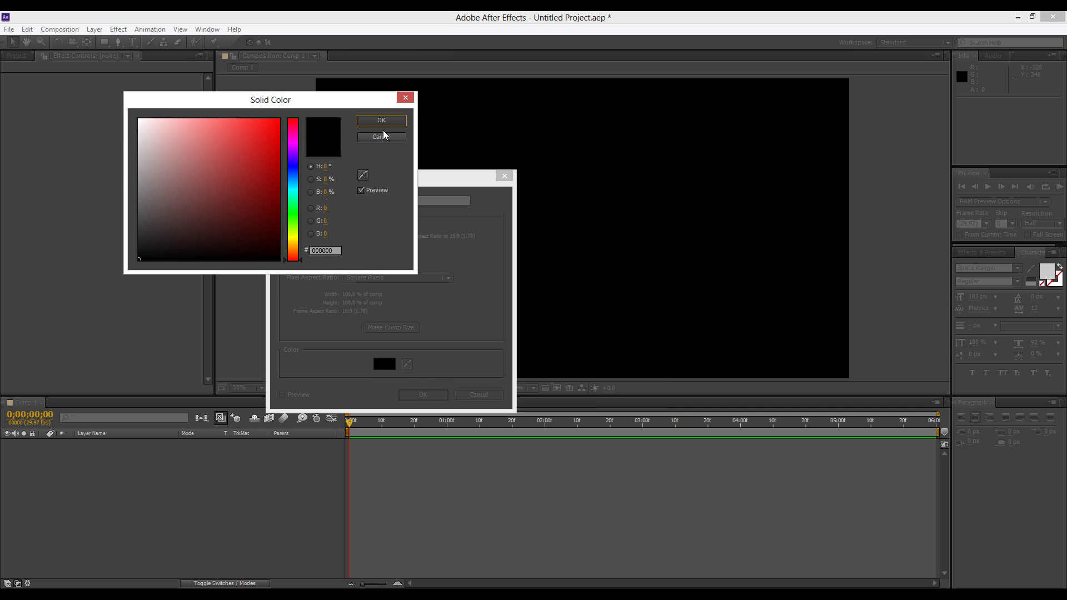
{"action": "left_click", "coordinate": [382, 120]}
{"action": "left_click", "coordinate": [423, 395]}
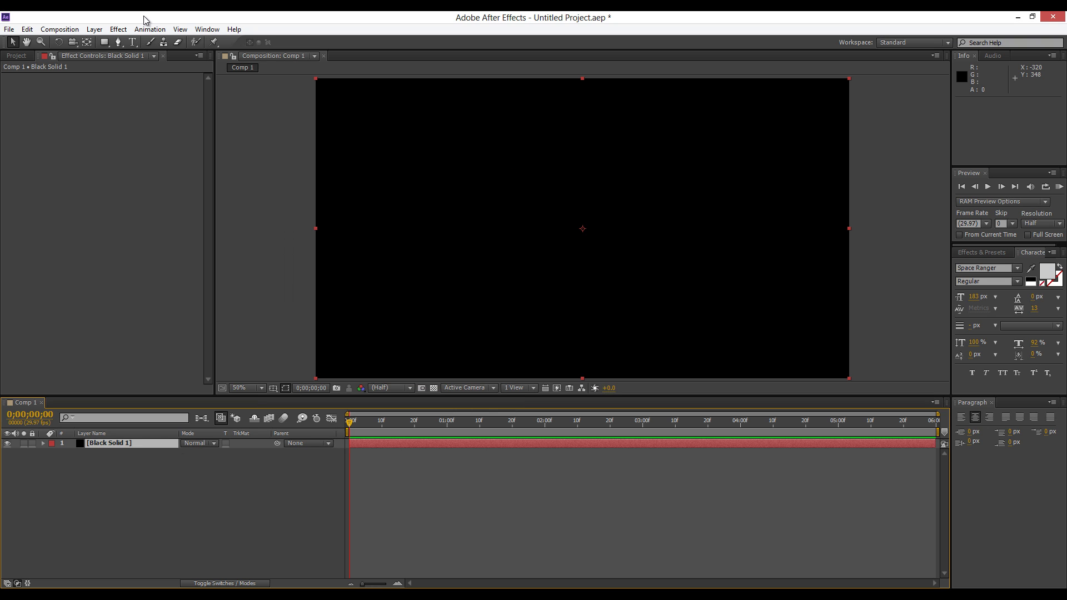
Apply the Fractal Noise effect to the black solid.
{"action": "left_click", "coordinate": [118, 29]}
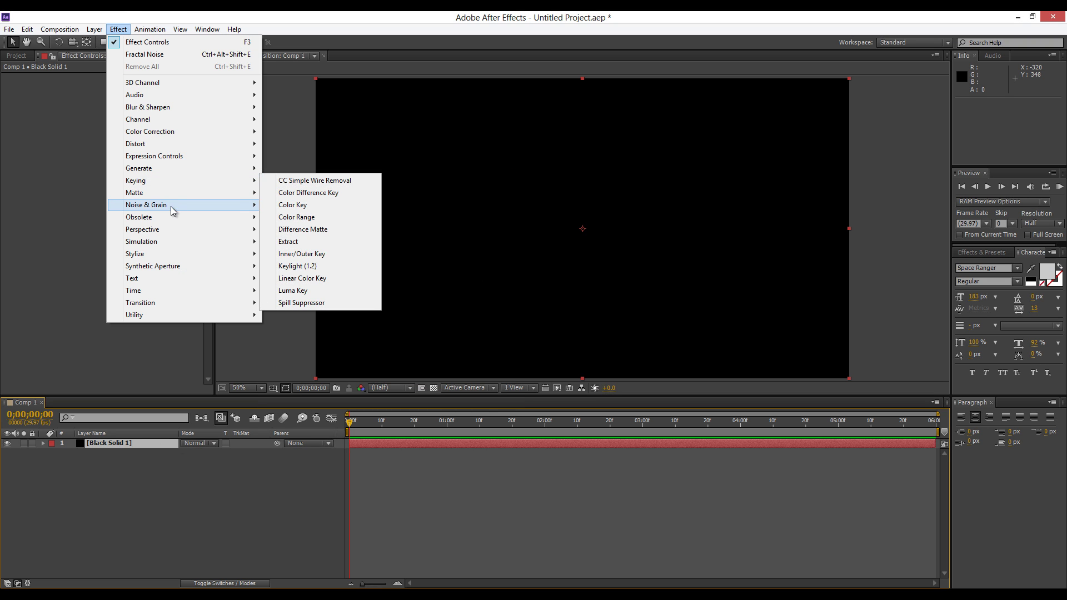
{"action": "mouse_move", "coordinate": [171, 205]}
{"action": "left_click", "coordinate": [311, 230]}
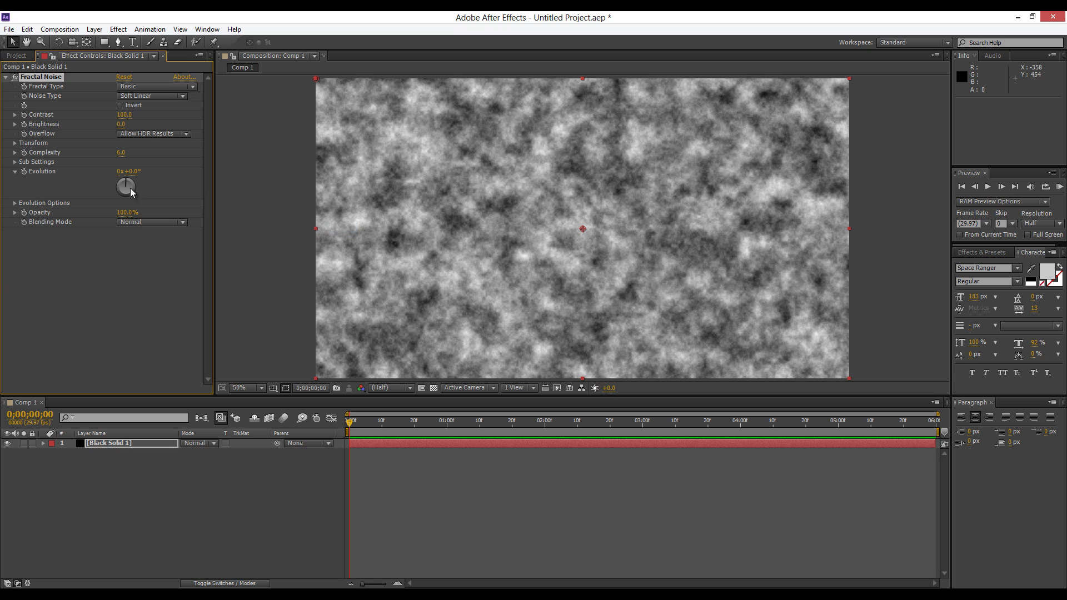
Set Fractal Noise's contrast to 770, brightness to -151 and scale to 4 to turn the clouds into fine specks.
{"action": "left_click_drag", "start_coordinate": [123, 115], "coordinate": [66, 158]}
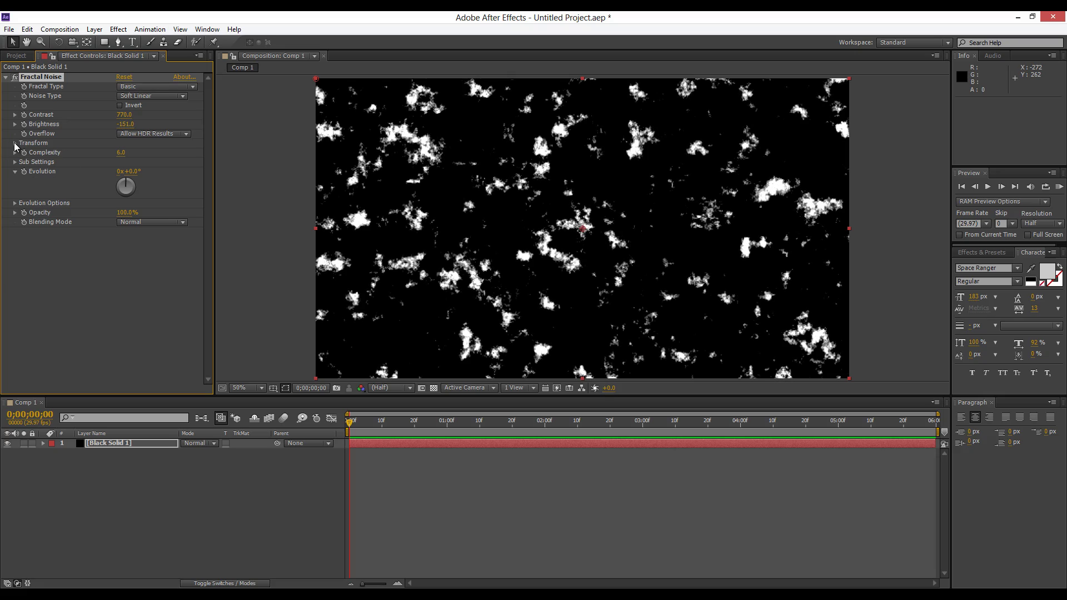
{"action": "left_click", "coordinate": [15, 144]}
{"action": "left_click_drag", "start_coordinate": [126, 172], "coordinate": [87, 198]}
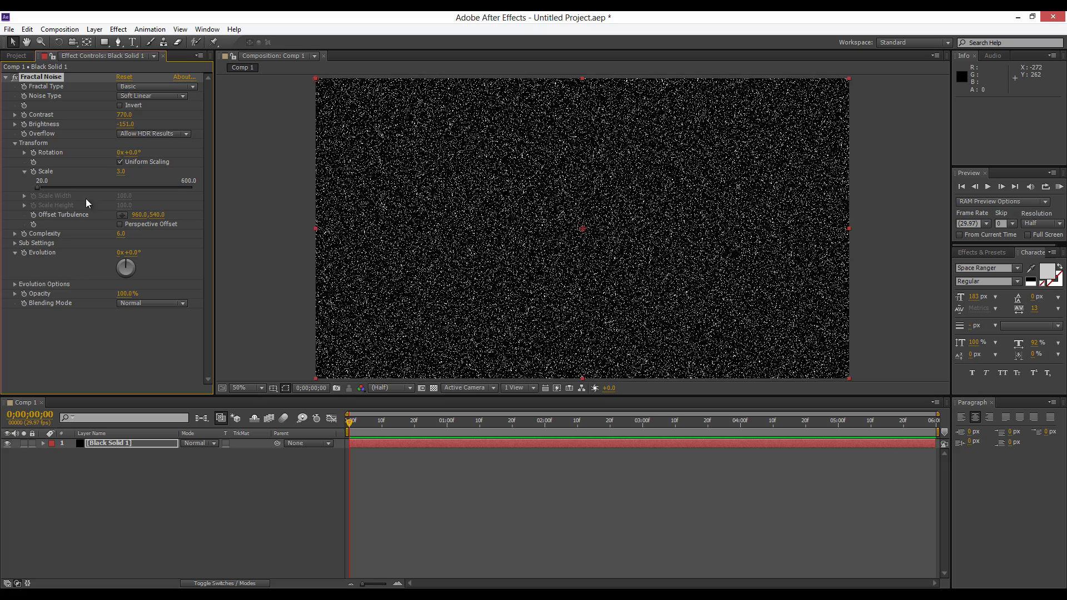
{"action": "left_click", "coordinate": [456, 275]}
{"action": "scroll", "coordinate": [458, 277], "scroll_direction": "up", "scroll_amount": 1}
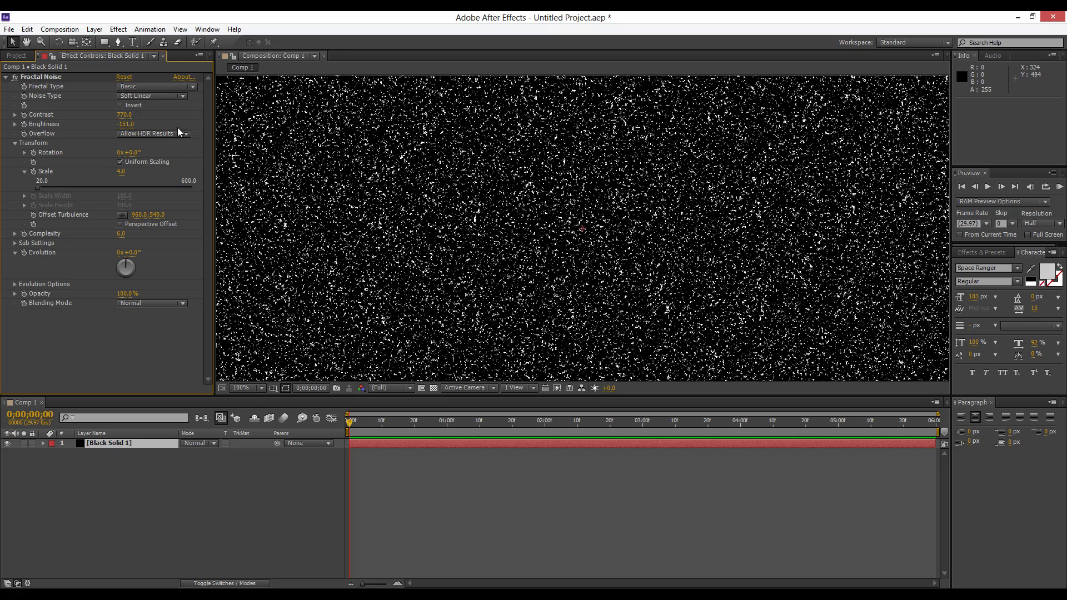
Thin the specks out into sparse stars by setting Fractal Noise's contrast to 1332 and brightness to -597.
{"action": "left_click_drag", "start_coordinate": [124, 115], "coordinate": [39, 158]}
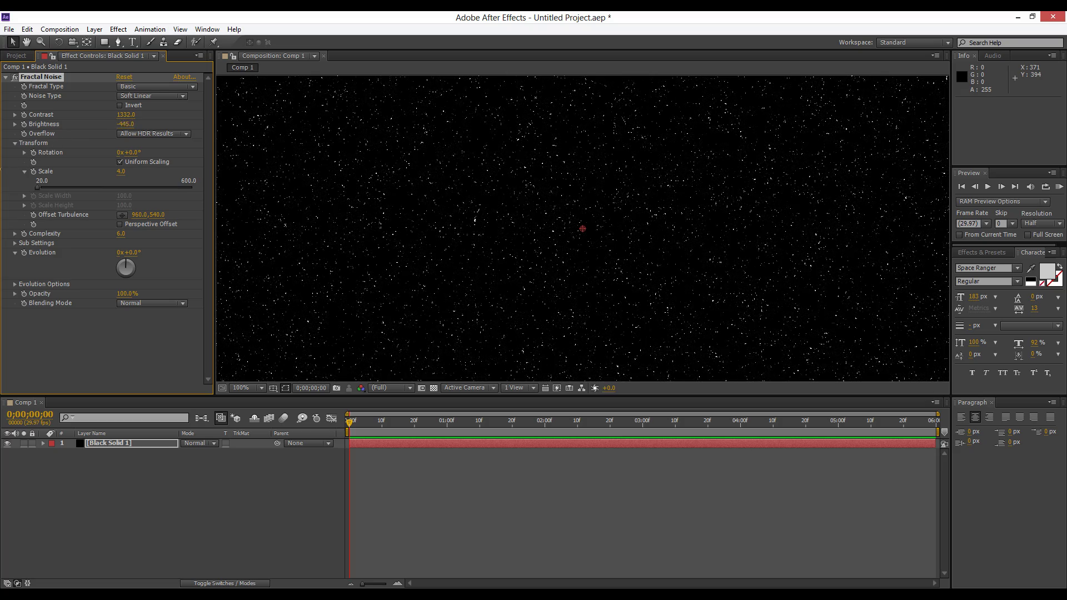
{"action": "scroll", "coordinate": [375, 213], "scroll_direction": "down", "scroll_amount": 1}
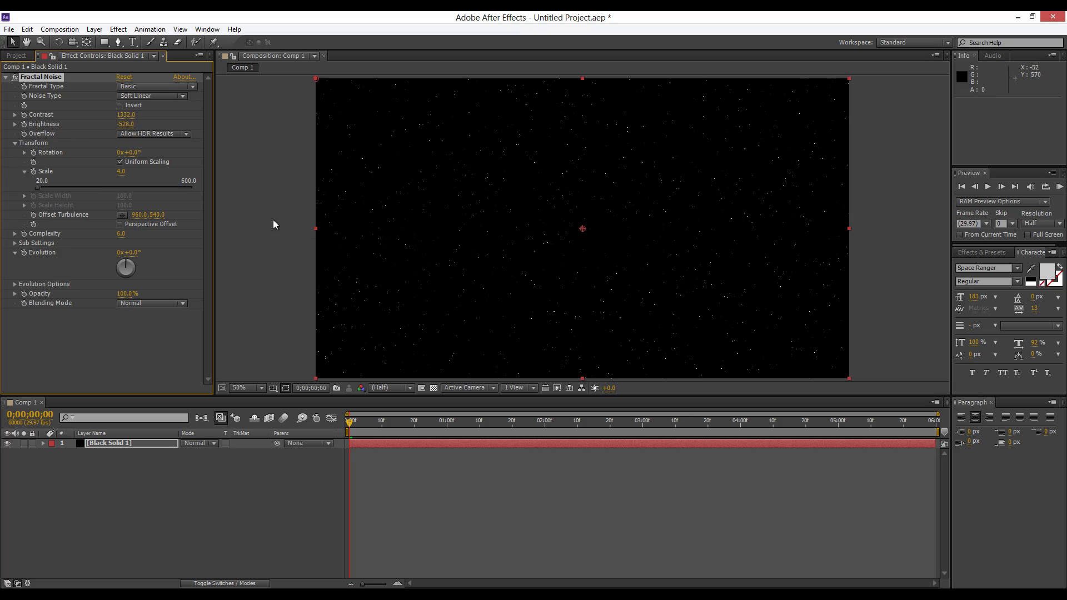
{"action": "left_click", "coordinate": [273, 220]}
{"action": "scroll", "coordinate": [414, 226], "scroll_direction": "up", "scroll_amount": 1}
{"action": "left_click_drag", "start_coordinate": [125, 124], "coordinate": [90, 131]}
{"action": "scroll", "coordinate": [486, 197], "scroll_direction": "down", "scroll_amount": 1}
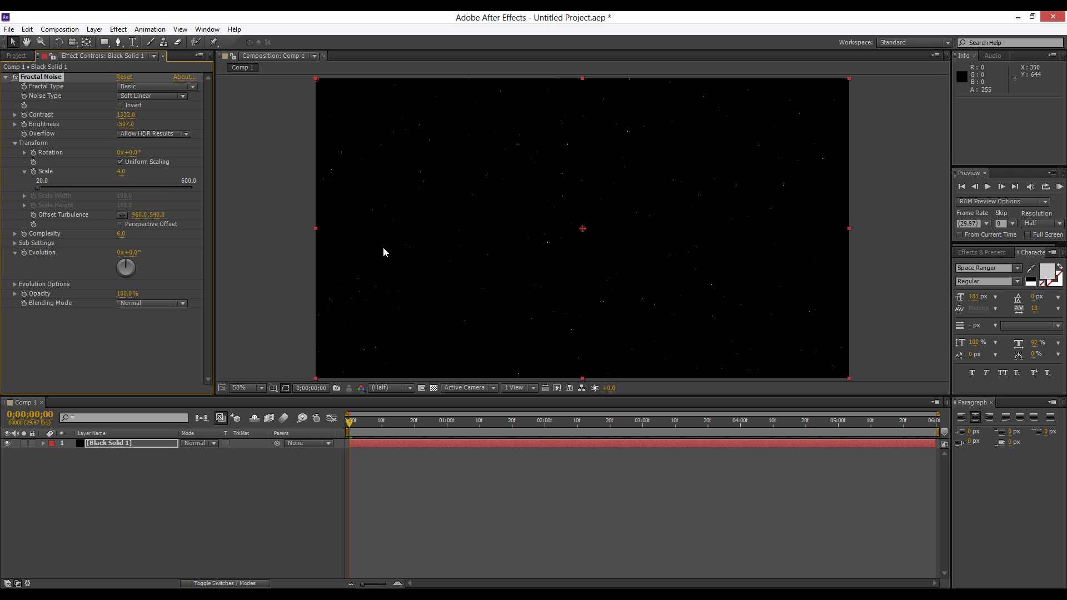
{"action": "left_click", "coordinate": [291, 188]}
{"action": "scroll", "coordinate": [438, 219], "scroll_direction": "up", "scroll_amount": 1}
{"action": "scroll", "coordinate": [438, 225], "scroll_direction": "down", "scroll_amount": 1}
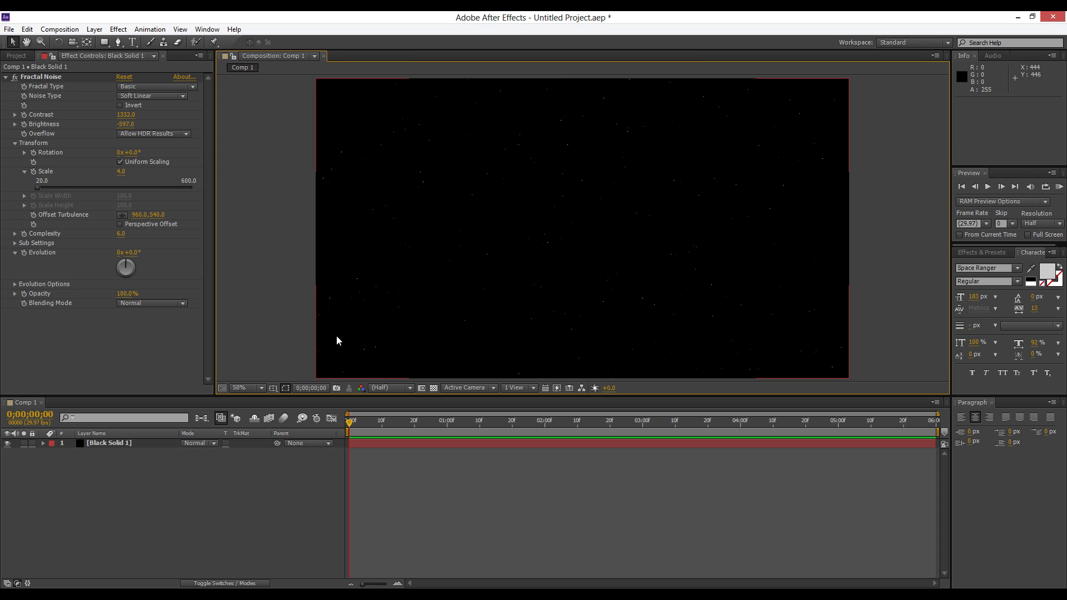
Animate Fractal Noise's Evolution on the black solid with the expression time*100 and scrub through the timeline to check the twinkling.
{"action": "left_click", "coordinate": [106, 443]}
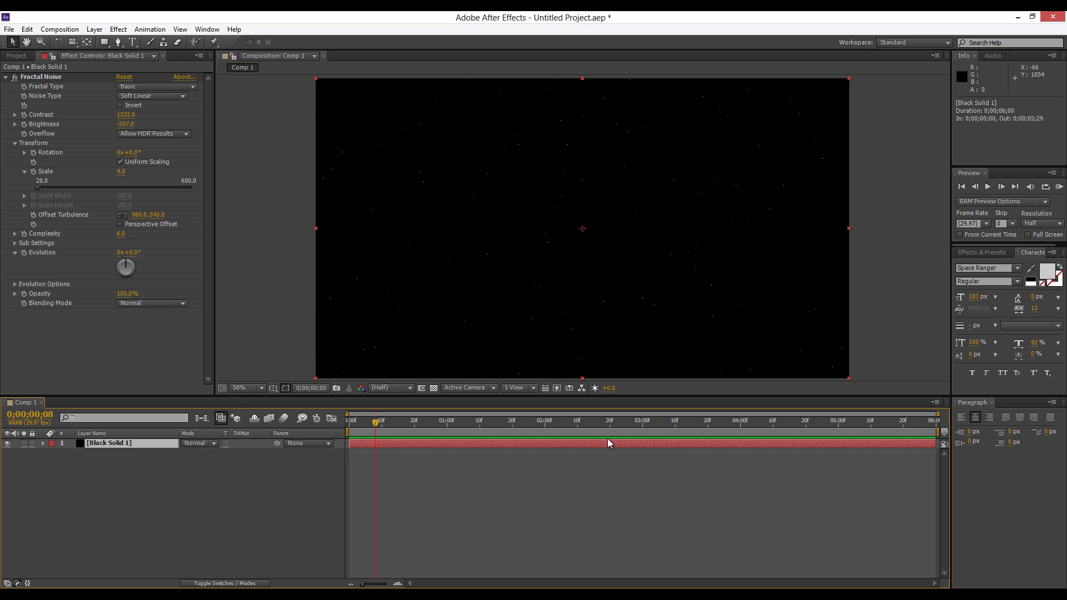
{"action": "key", "text": "Home"}
{"action": "left_click", "coordinate": [24, 253], "text": "alt"}
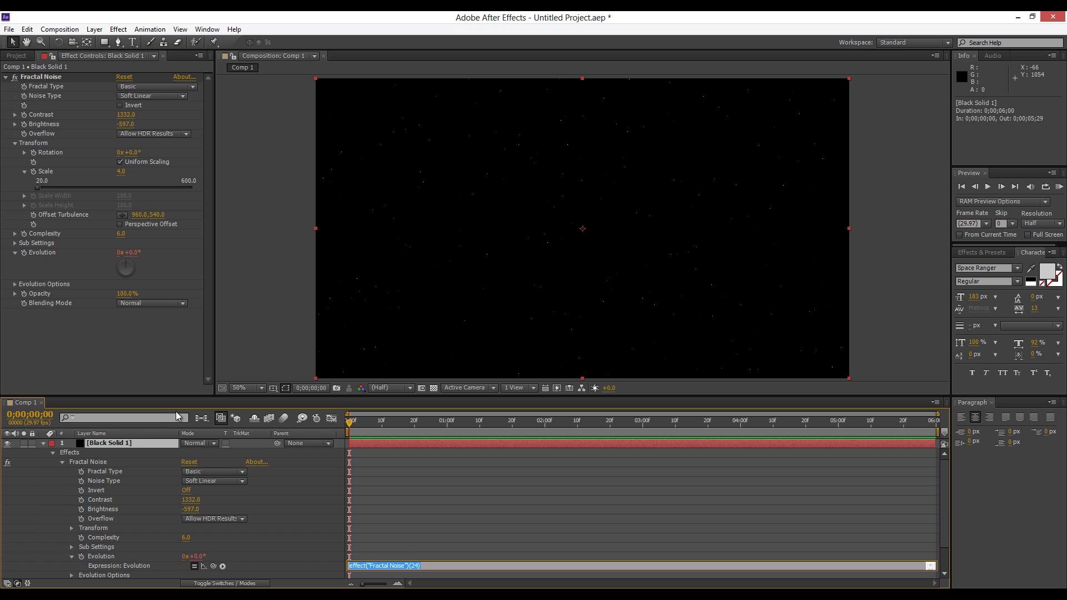
{"action": "type", "text": "time*100"}
{"action": "left_click", "coordinate": [366, 448]}
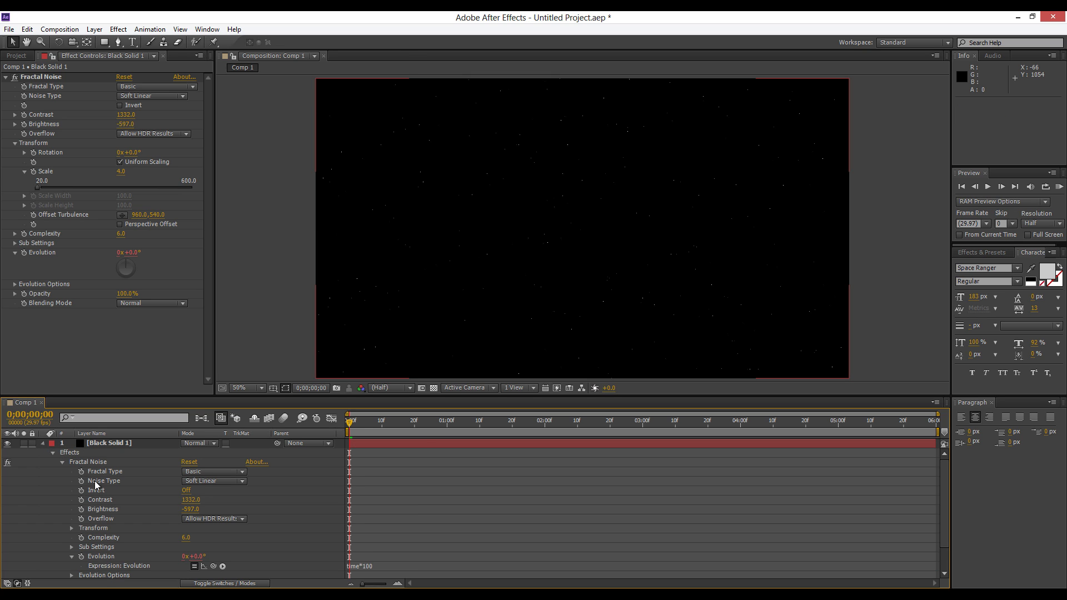
{"action": "left_click", "coordinate": [44, 443]}
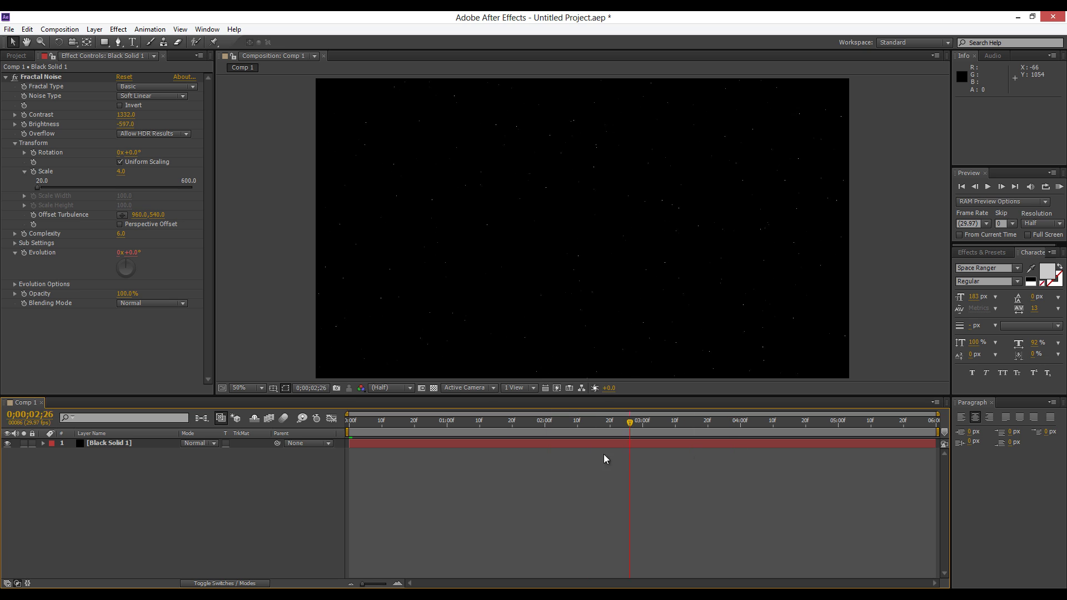
{"action": "scroll", "coordinate": [389, 302], "scroll_direction": "up", "scroll_amount": 1}
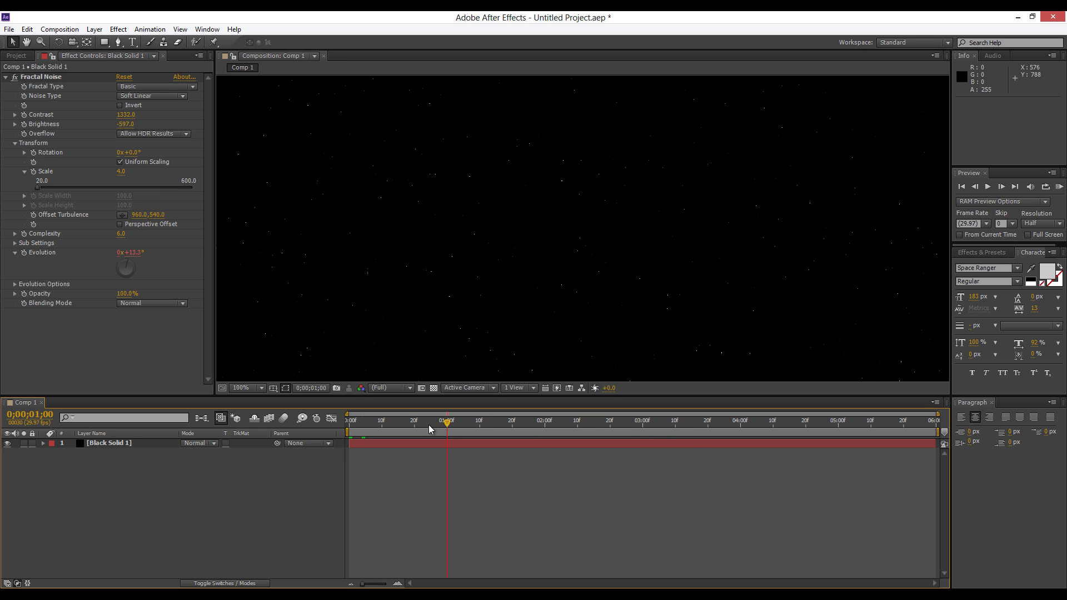
{"action": "left_click_drag", "start_coordinate": [428, 424], "coordinate": [335, 432]}
{"action": "scroll", "coordinate": [502, 298], "scroll_direction": "down", "scroll_amount": 1}
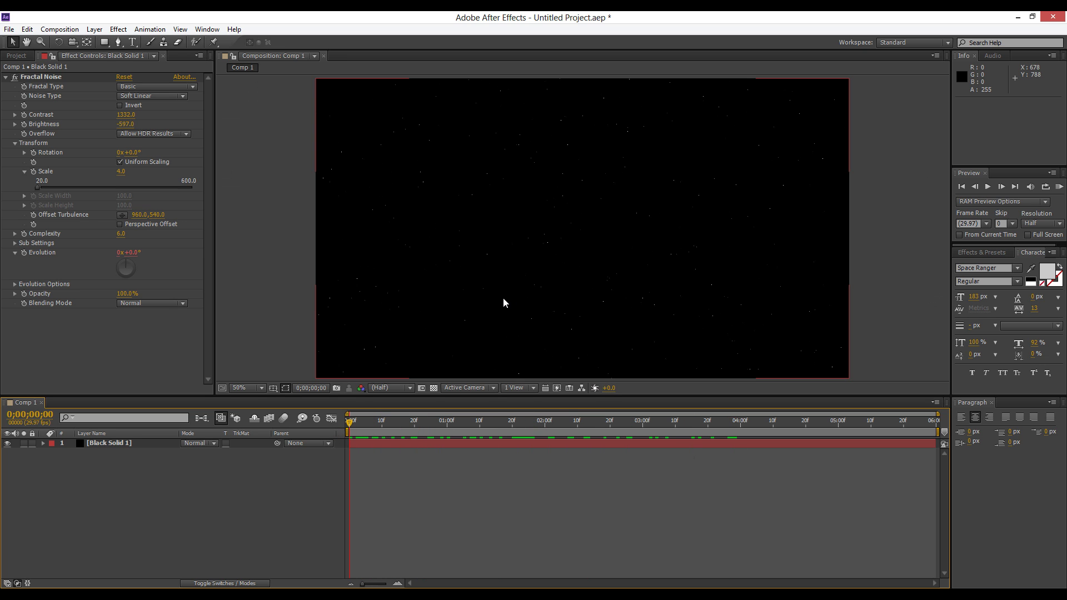
Add a dark blue solid layer at 1920 x 1080 above the star layer.
{"action": "left_click", "coordinate": [90, 444]}
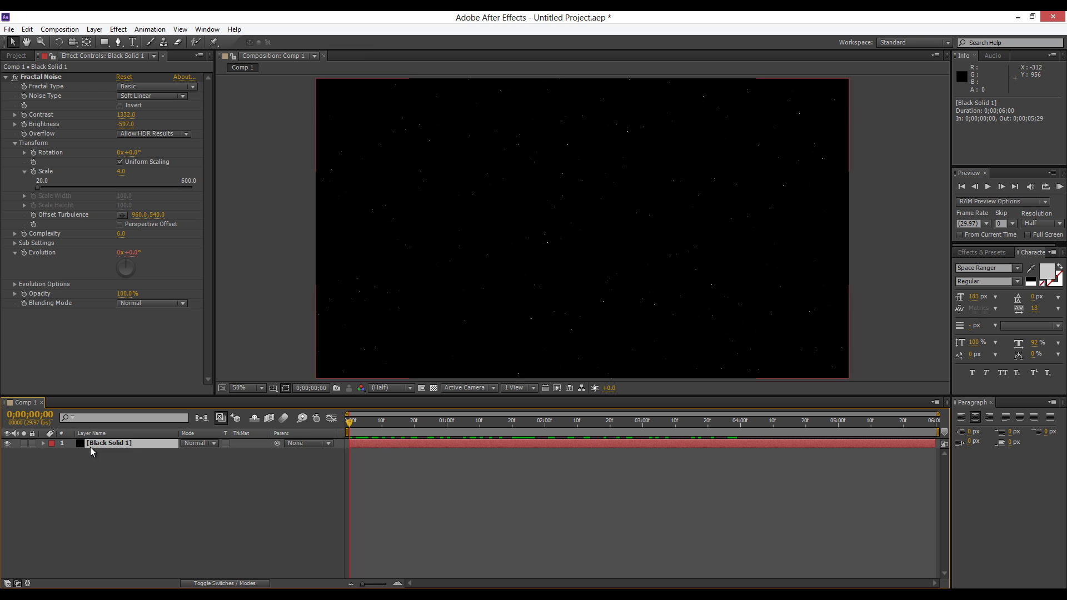
{"action": "left_click", "coordinate": [6, 77]}
{"action": "left_click", "coordinate": [95, 29]}
{"action": "mouse_move", "coordinate": [103, 44]}
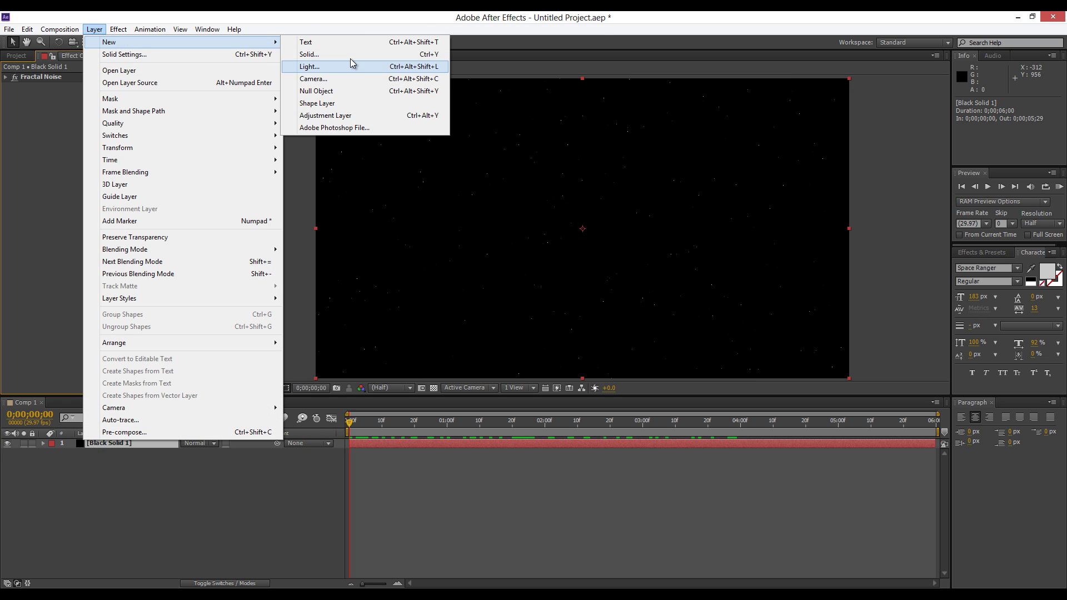
{"action": "left_click", "coordinate": [350, 58]}
{"action": "left_click", "coordinate": [383, 364]}
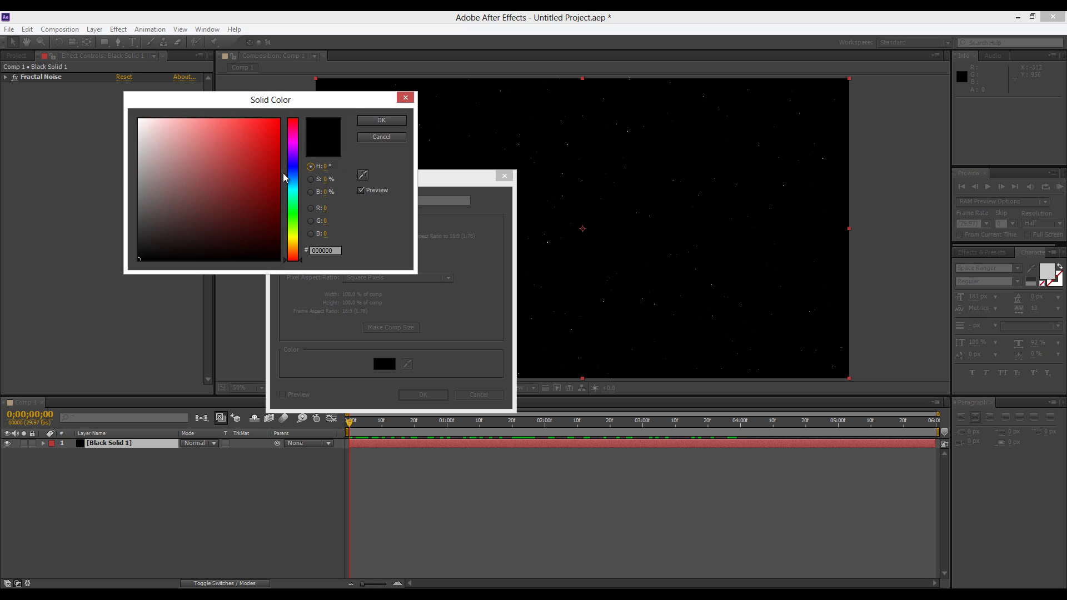
{"action": "left_click_drag", "start_coordinate": [294, 203], "coordinate": [294, 171]}
{"action": "mouse_move", "coordinate": [193, 239]}
{"action": "left_mouse_down"}
{"action": "mouse_move", "coordinate": [218, 226]}
{"action": "mouse_move", "coordinate": [201, 236]}
{"action": "left_mouse_up"}
{"action": "left_click", "coordinate": [381, 120]}
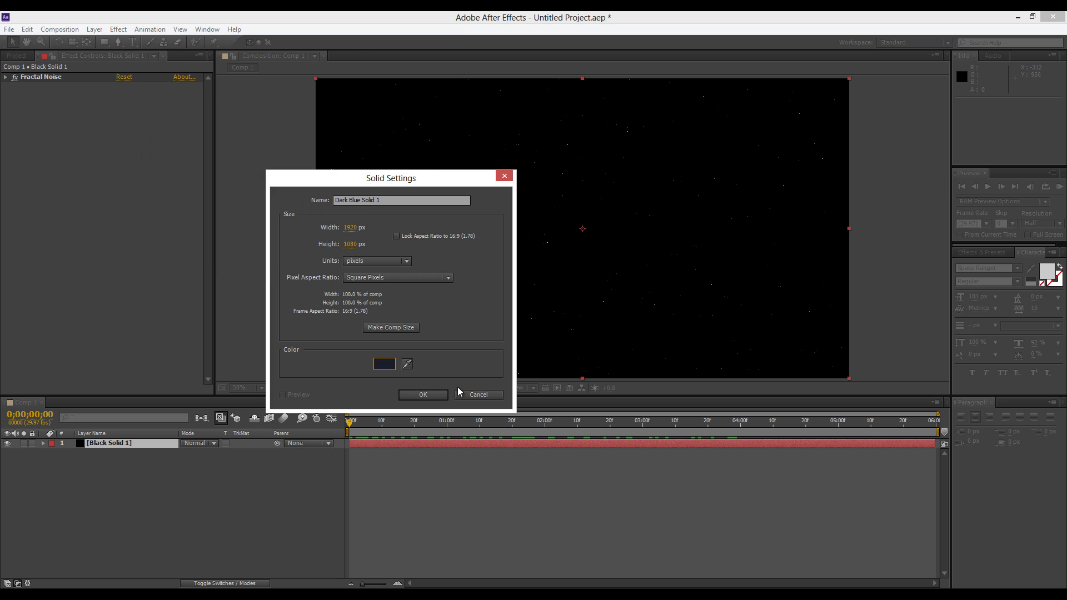
{"action": "left_click", "coordinate": [423, 394]}
Draw an elliptical mask about 1150 x 475 px around the centre of the dark blue solid.
{"action": "left_click", "coordinate": [119, 448]}
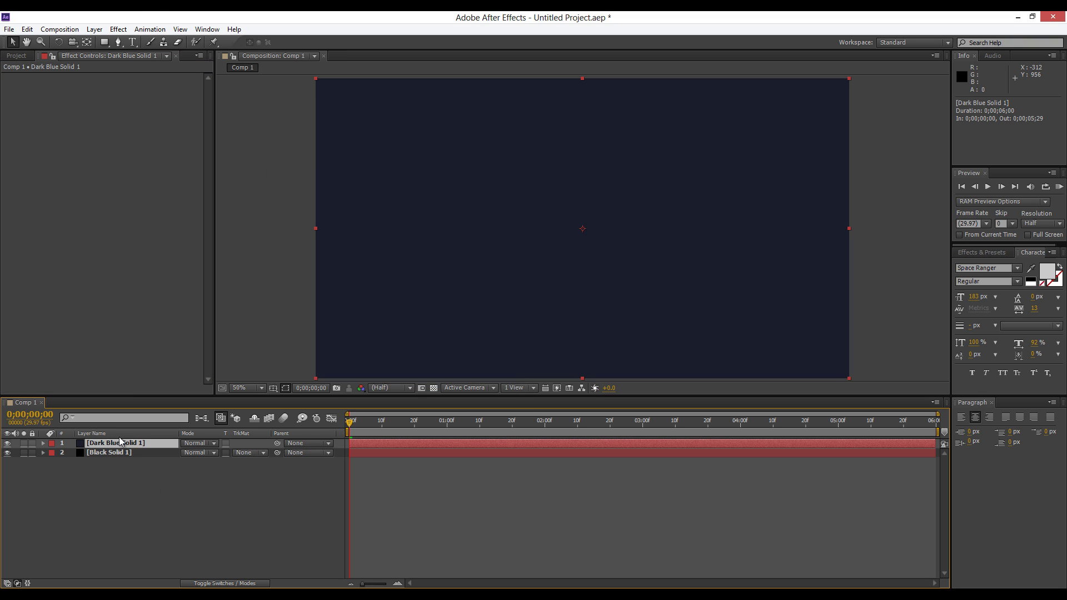
{"action": "left_click", "coordinate": [105, 42]}
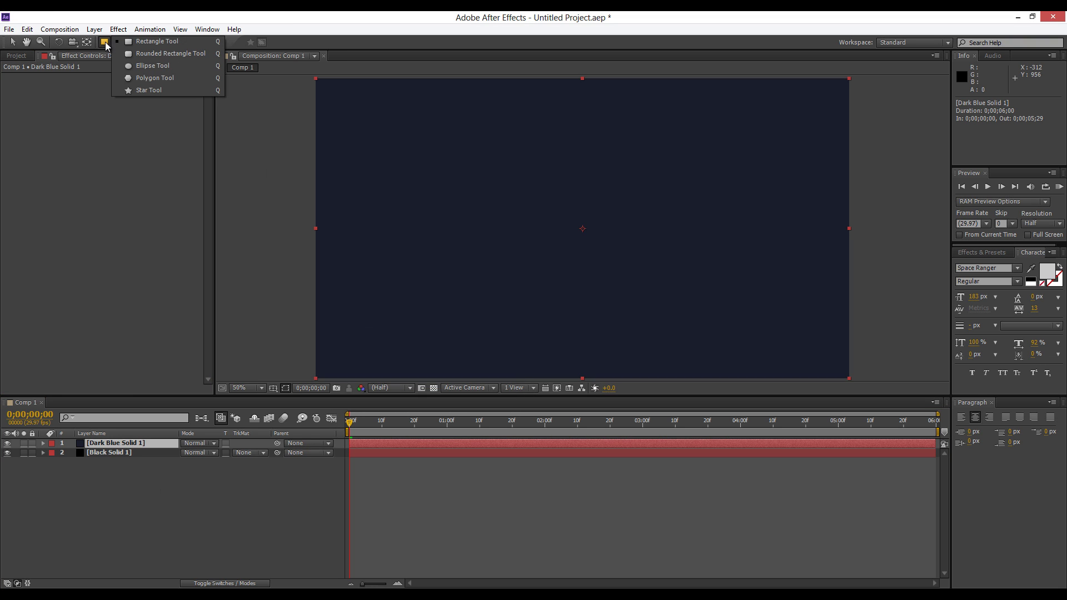
{"action": "left_click", "coordinate": [157, 65]}
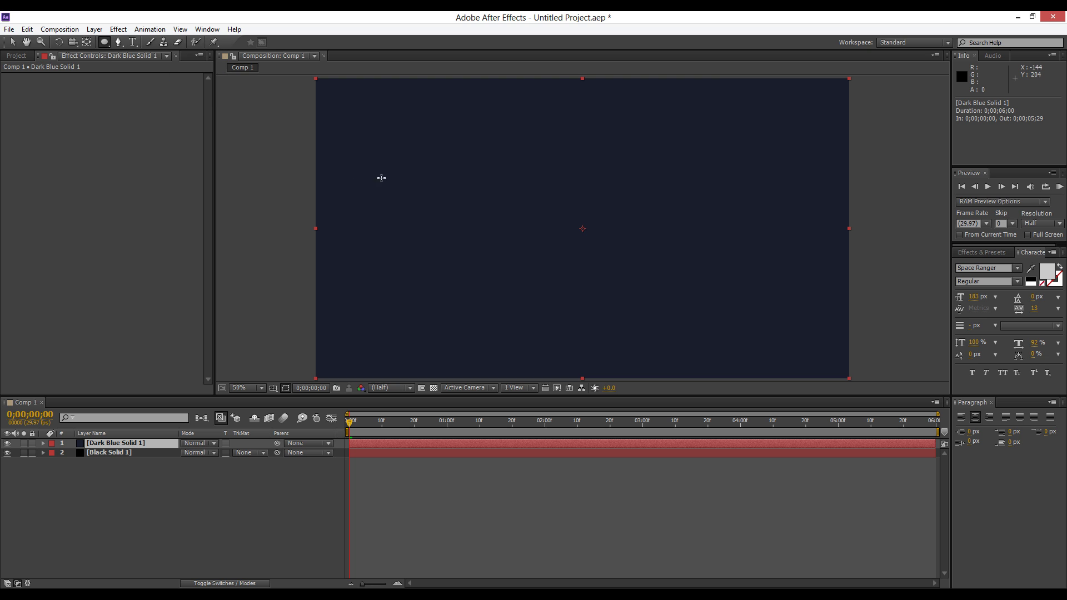
{"action": "left_click_drag", "start_coordinate": [426, 164], "coordinate": [745, 295]}
{"action": "key", "text": "space"}
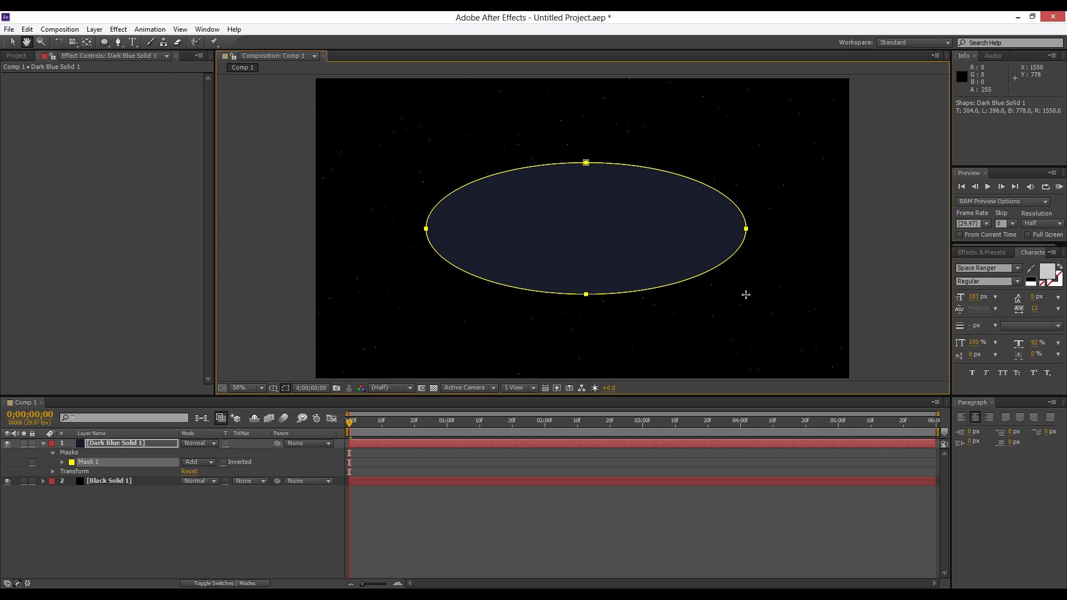
Feather the dark blue solid's elliptical mask by about 380 pixels for a soft glow.
{"action": "left_click", "coordinate": [113, 443]}
{"action": "key", "text": "f"}
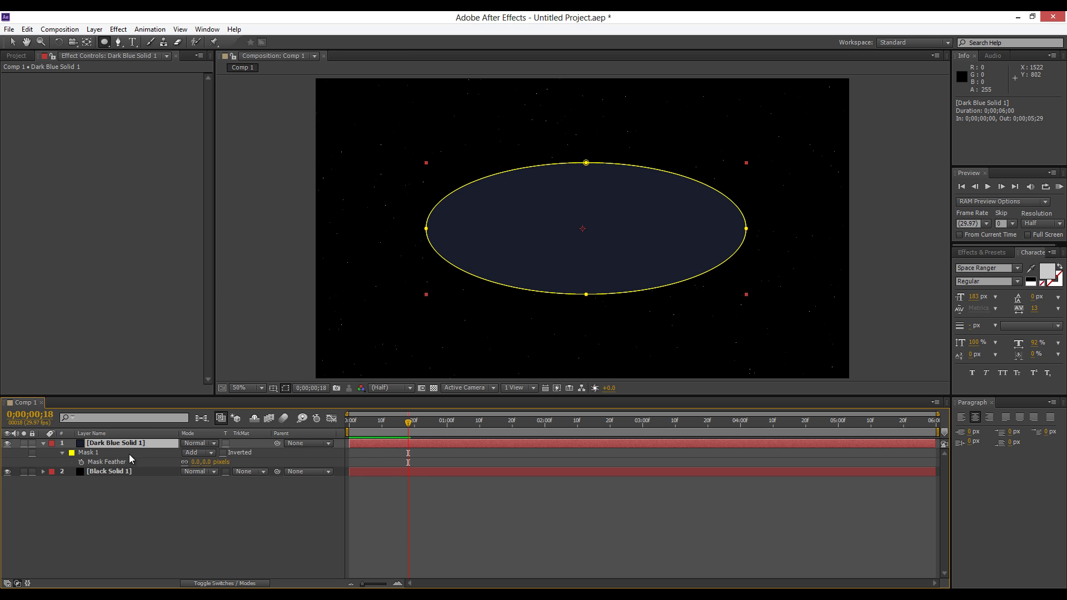
{"action": "left_click_drag", "start_coordinate": [203, 462], "coordinate": [416, 481]}
{"action": "left_click", "coordinate": [340, 487]}
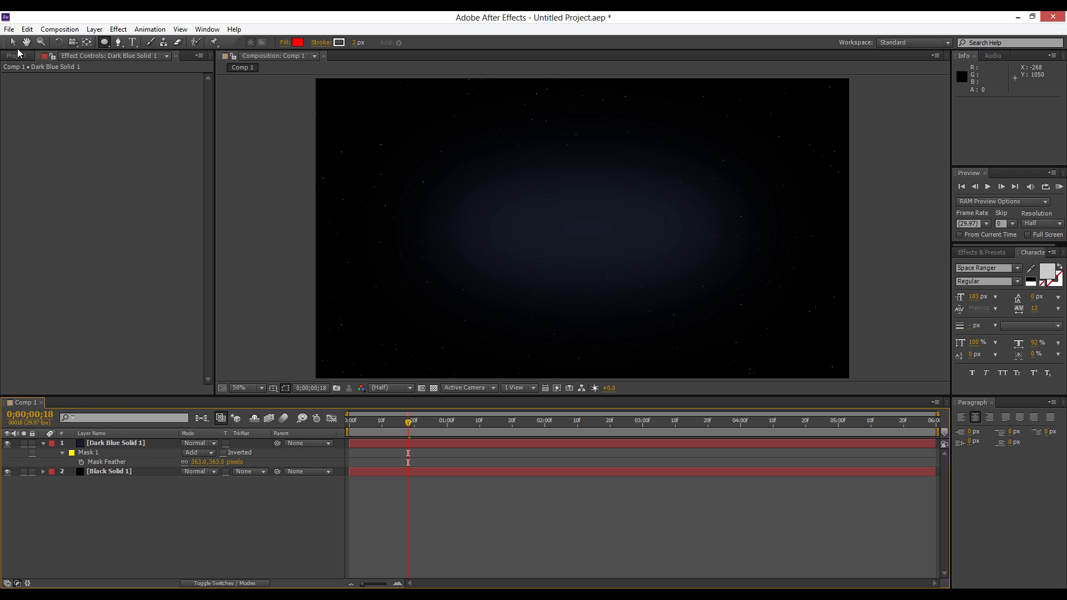
{"action": "left_click", "coordinate": [13, 43]}
{"action": "left_click", "coordinate": [119, 443]}
{"action": "left_click", "coordinate": [44, 444]}
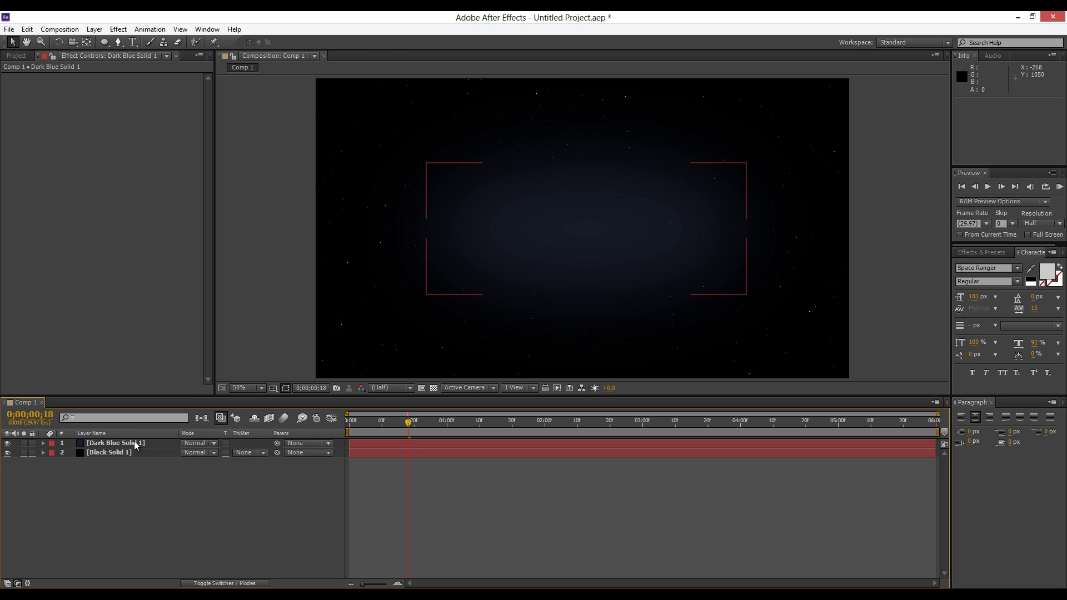
{"action": "left_click", "coordinate": [136, 445]}
{"action": "key", "text": "f"}
{"action": "left_click_drag", "start_coordinate": [196, 463], "coordinate": [215, 463]}
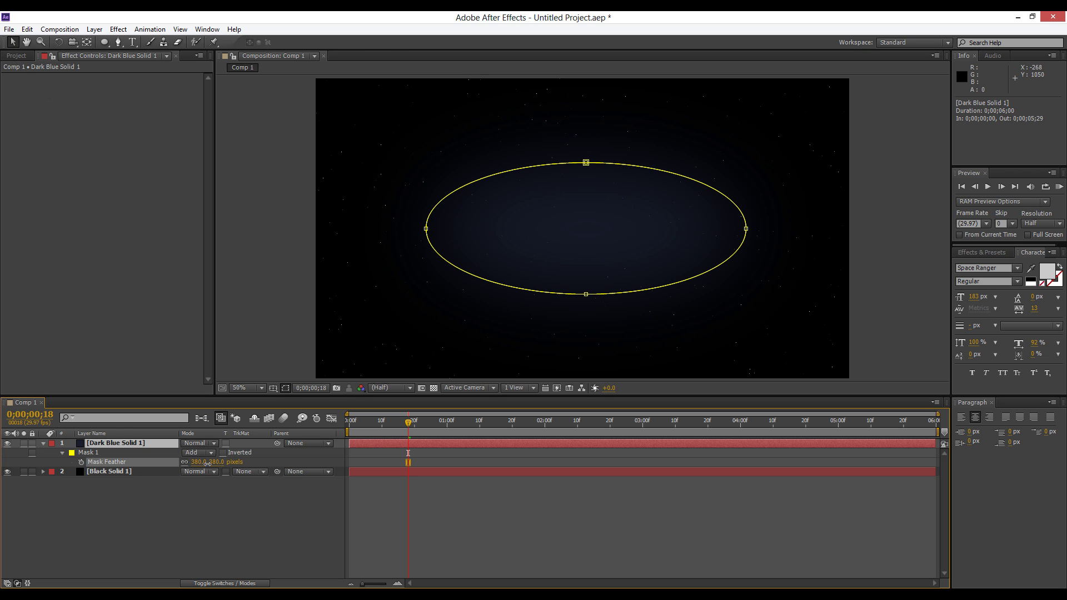
{"action": "left_click", "coordinate": [43, 443]}
Duplicate the dark blue solid layer and rename the copy Noise.
{"action": "left_click", "coordinate": [107, 444]}
{"action": "key", "text": "ctrl+d"}
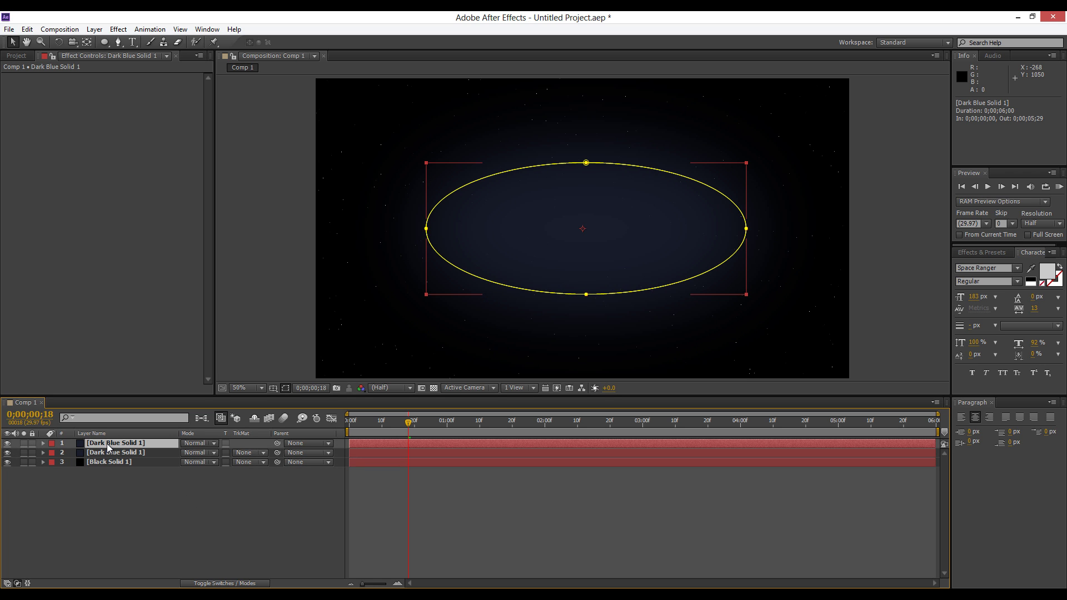
{"action": "key", "text": "Return"}
{"action": "type", "text": "No"}
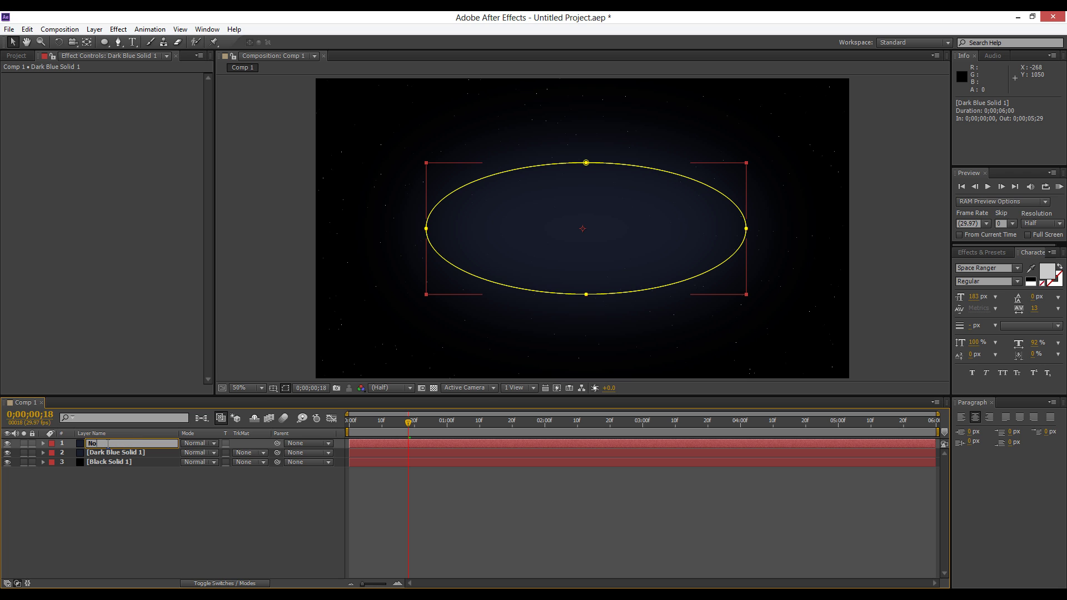
{"action": "type", "text": "ise"}
{"action": "key", "text": "Return"}
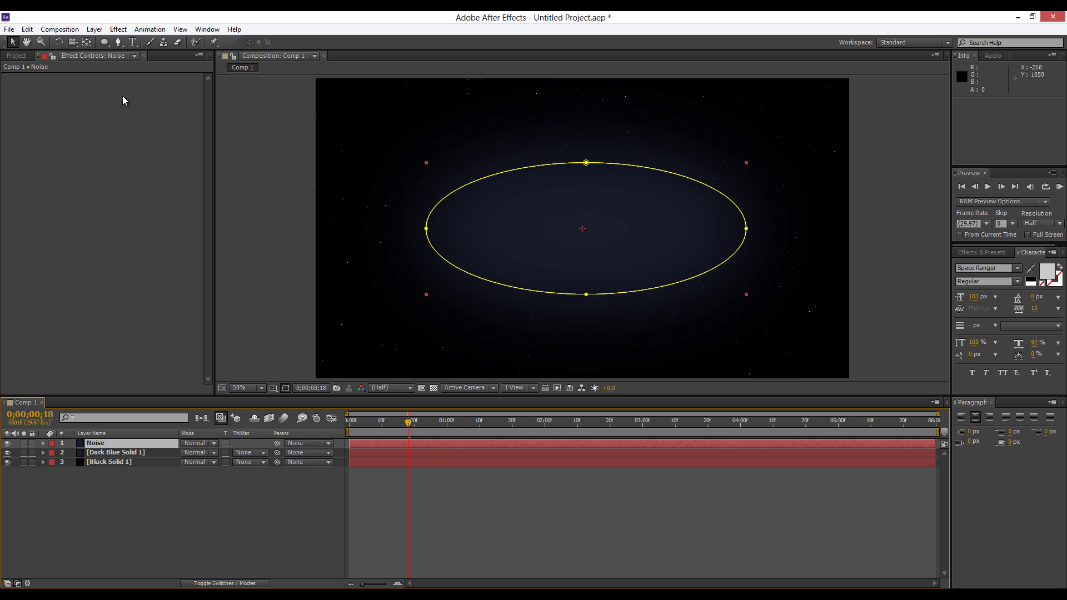
Apply Fractal Noise to the Noise layer and set the effect's blending mode to Soft Light.
{"action": "left_click", "coordinate": [118, 29]}
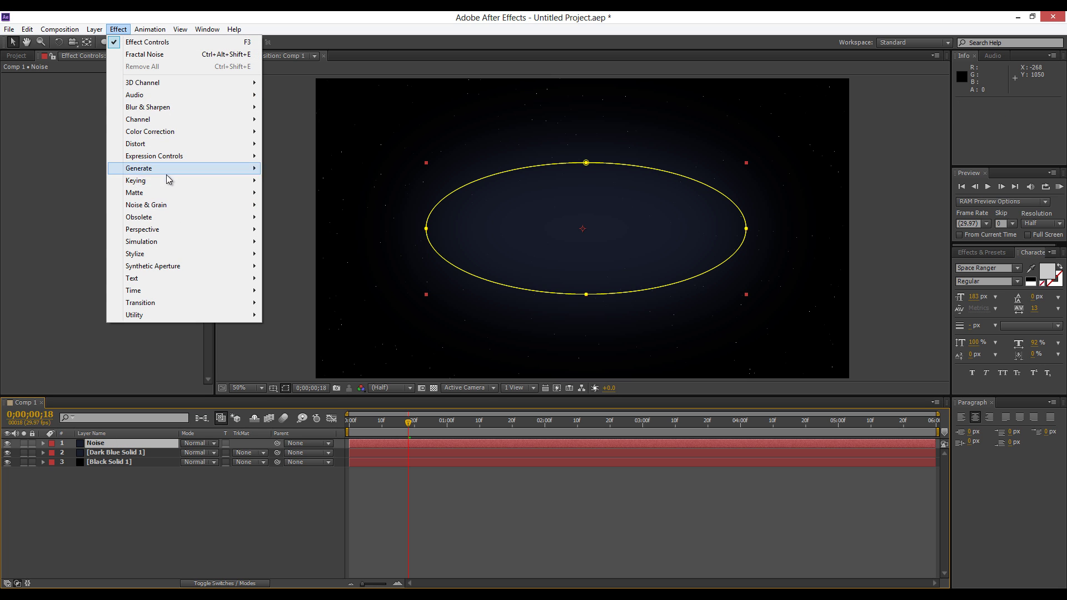
{"action": "mouse_move", "coordinate": [167, 205]}
{"action": "left_click", "coordinate": [307, 229]}
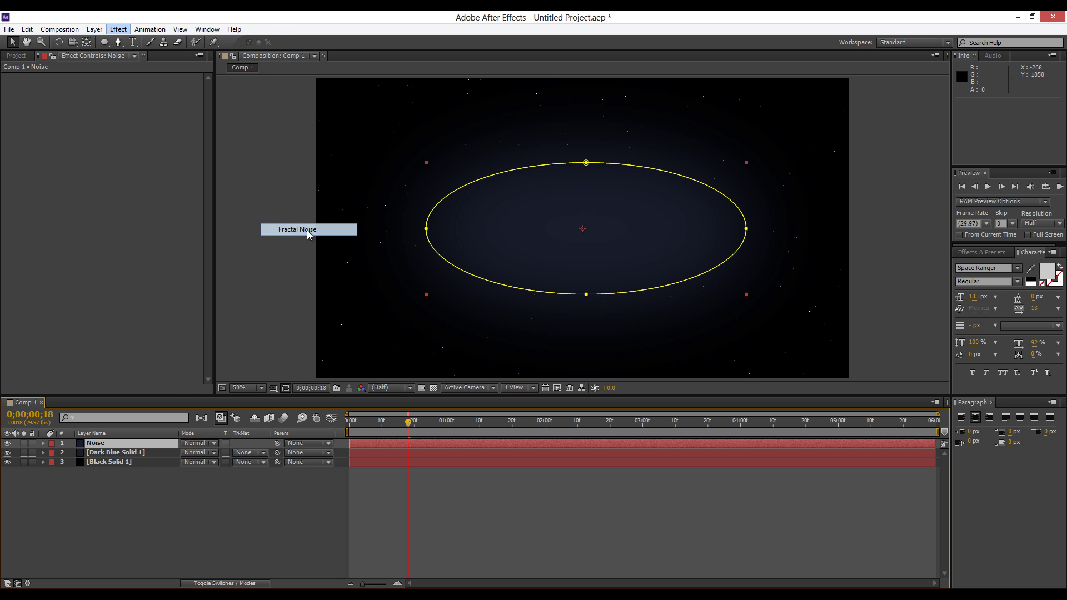
{"action": "left_click", "coordinate": [138, 257]}
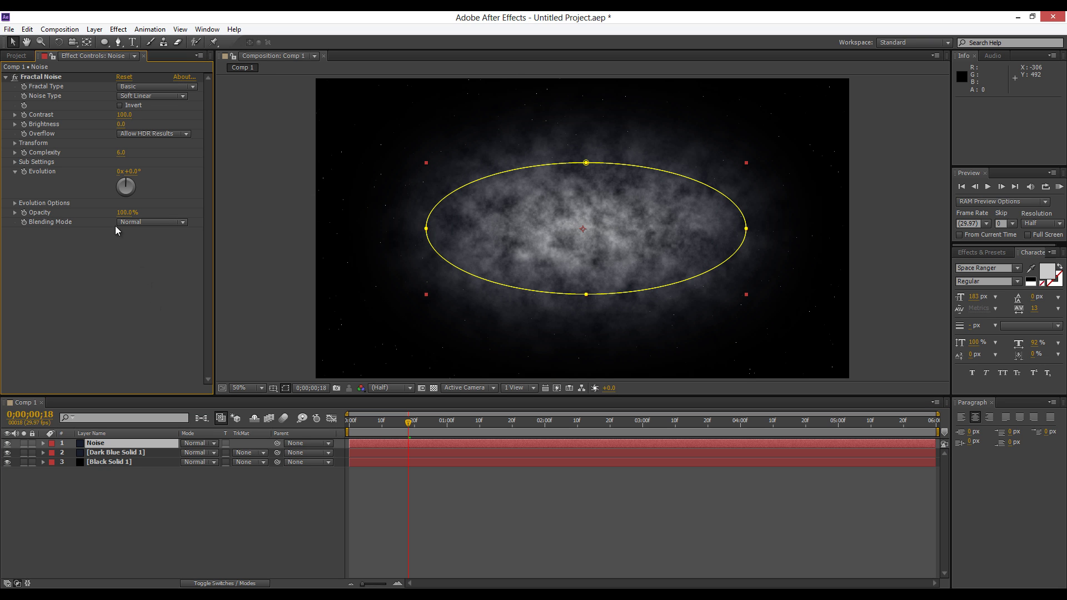
{"action": "left_click", "coordinate": [175, 224]}
{"action": "left_click", "coordinate": [161, 313]}
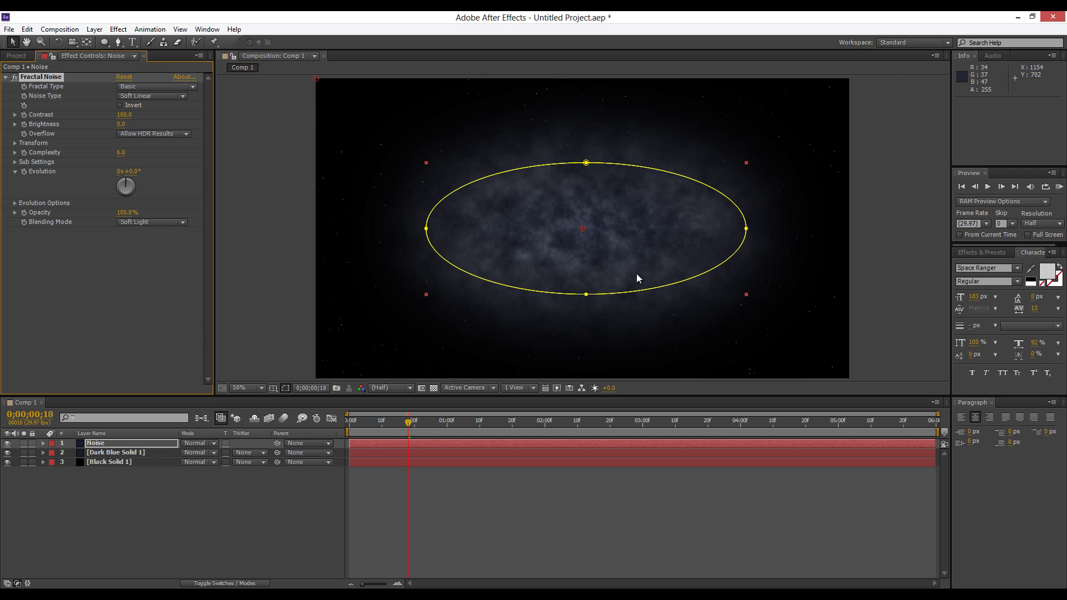
Set the Noise layer's Fractal Noise contrast to 61 and brightness to 27.
{"action": "left_click", "coordinate": [108, 315]}
{"action": "left_click_drag", "start_coordinate": [123, 115], "coordinate": [69, 137]}
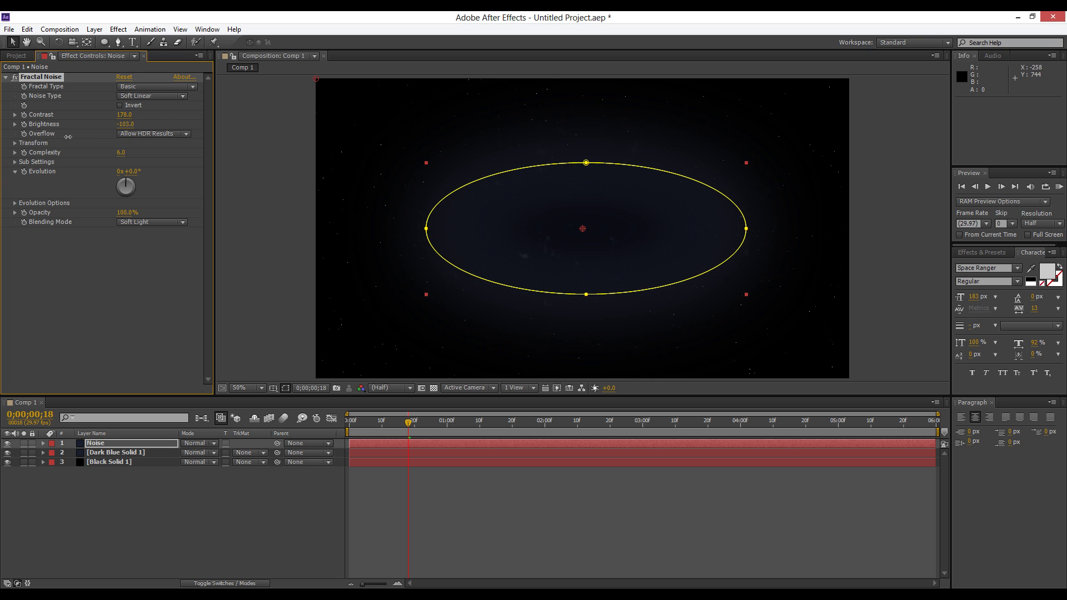
{"action": "left_click_drag", "start_coordinate": [133, 134], "coordinate": [48, 134]}
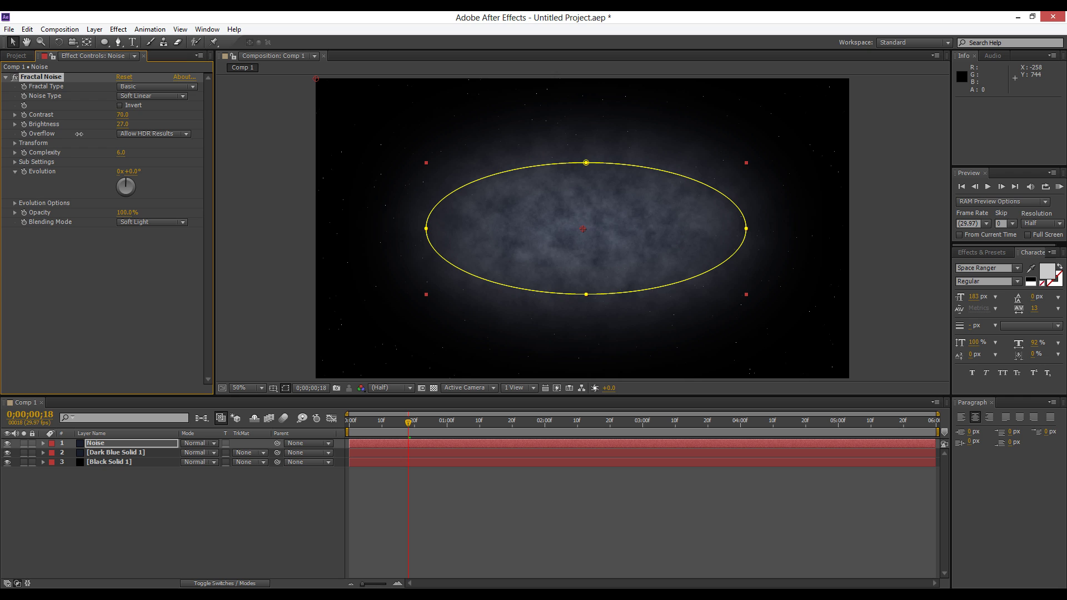
Lower the Noise layer's opacity to 35% and the dark blue solid's opacity to 57%.
{"action": "left_click", "coordinate": [96, 445]}
{"action": "key", "text": "t"}
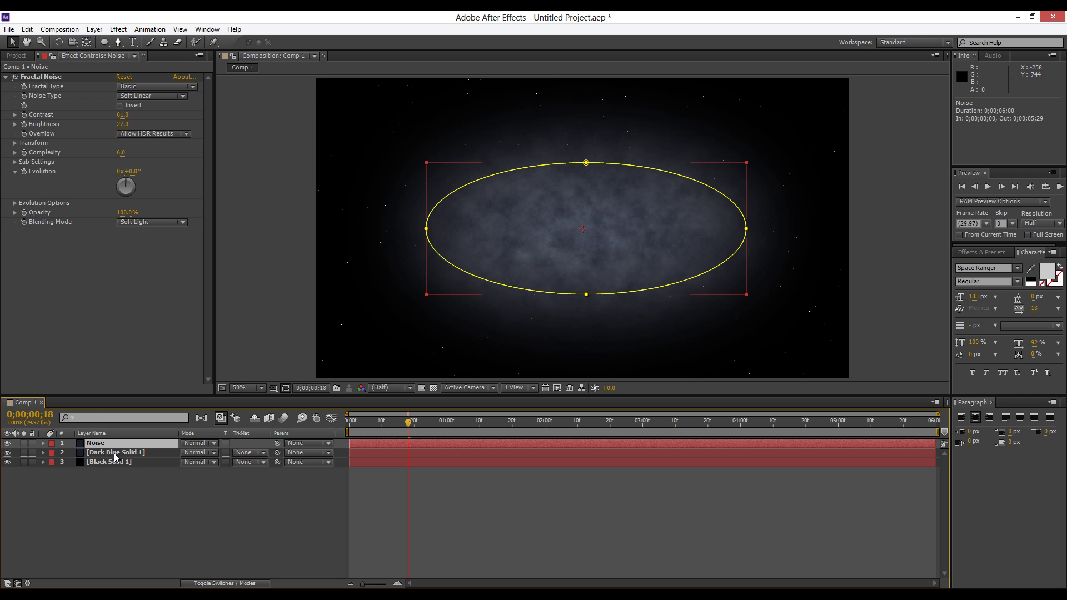
{"action": "left_click_drag", "start_coordinate": [187, 454], "coordinate": [157, 481]}
{"action": "left_click", "coordinate": [146, 464]}
{"action": "key", "text": "t"}
{"action": "left_click", "coordinate": [172, 492]}
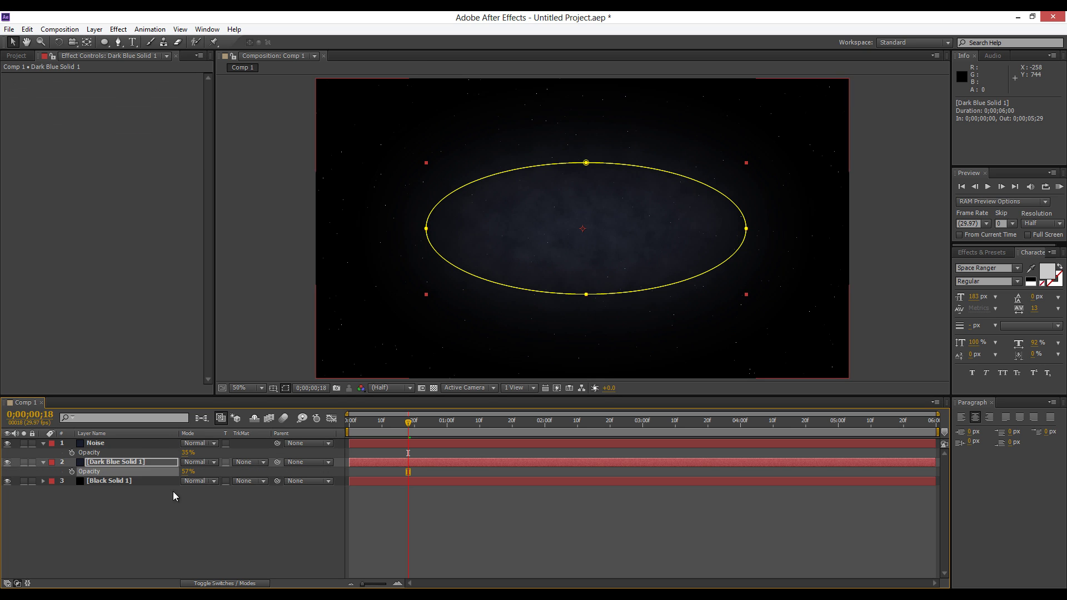
Reveal the opacity of the Noise and dark blue layers and start opacity keyframes on both at 0;00;00;25.
{"action": "left_click", "coordinate": [43, 446]}
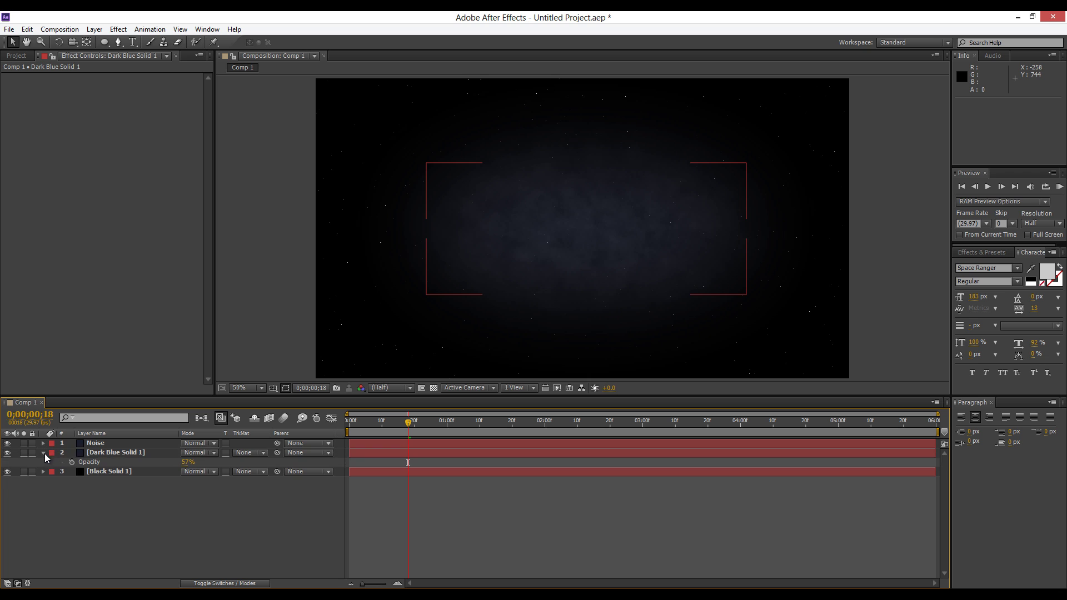
{"action": "left_click", "coordinate": [45, 454]}
{"action": "left_click", "coordinate": [128, 453]}
{"action": "left_click", "coordinate": [121, 445], "text": "ctrl"}
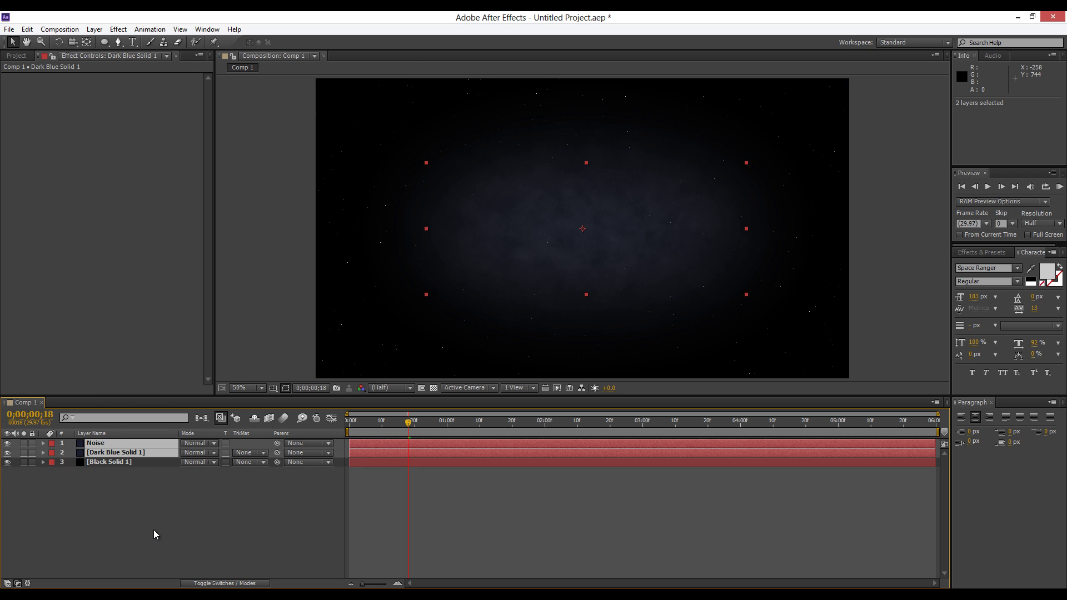
{"action": "key", "text": "t"}
{"action": "key", "text": "t"}
{"action": "key", "text": "t"}
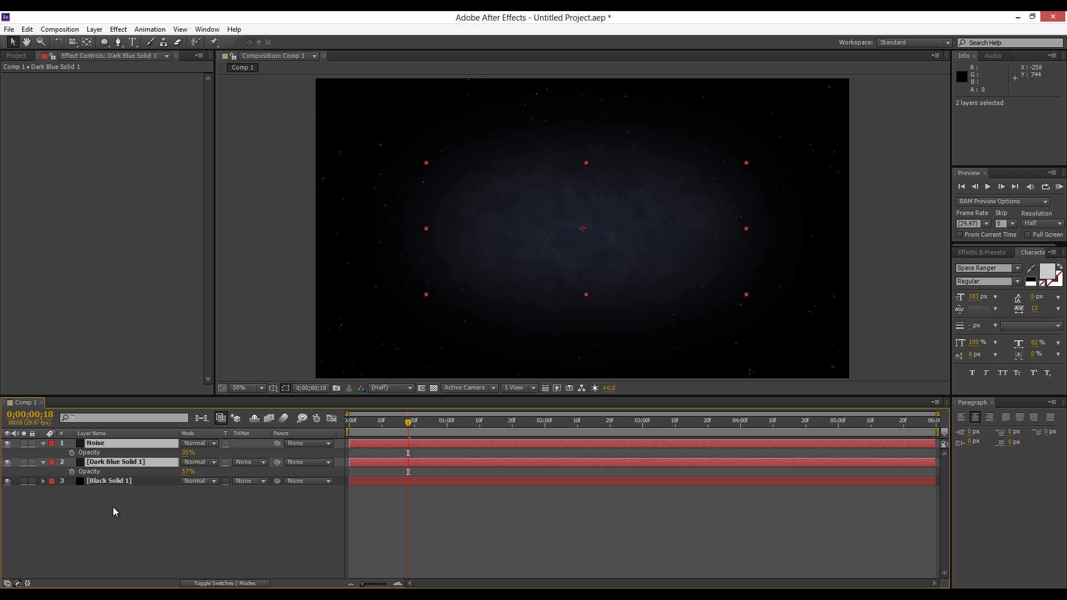
{"action": "left_click", "coordinate": [123, 537]}
{"action": "left_click_drag", "start_coordinate": [393, 426], "coordinate": [432, 426]}
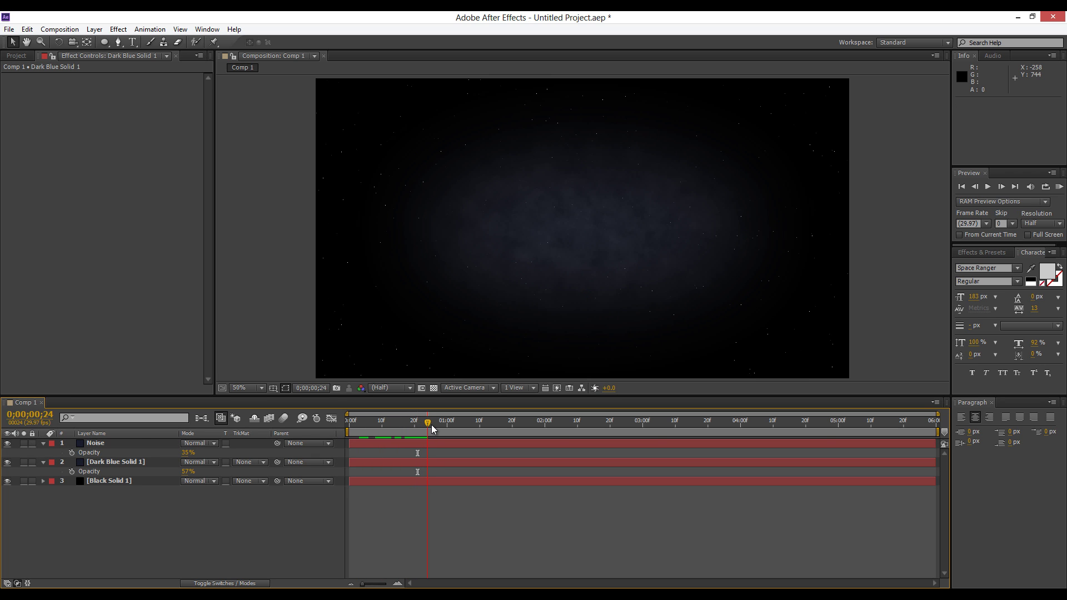
{"action": "left_click", "coordinate": [71, 453]}
{"action": "left_click", "coordinate": [72, 472]}
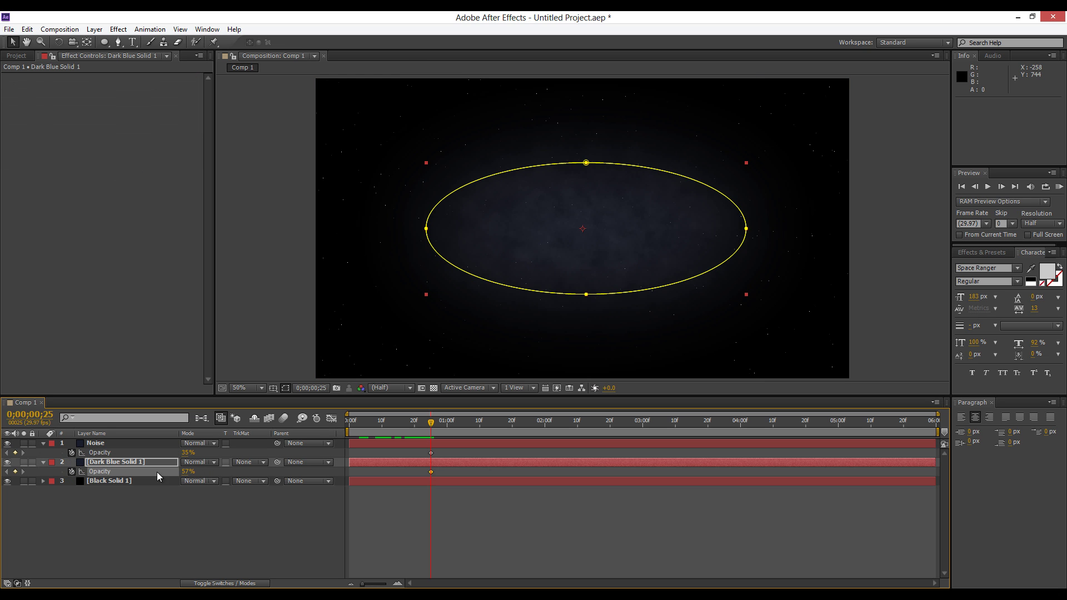
Set the opacity of the dark blue solid and the Noise layer to 0% at 0;00;00;25.
{"action": "left_click", "coordinate": [185, 472]}
{"action": "type", "text": "0"}
{"action": "left_click", "coordinate": [187, 453]}
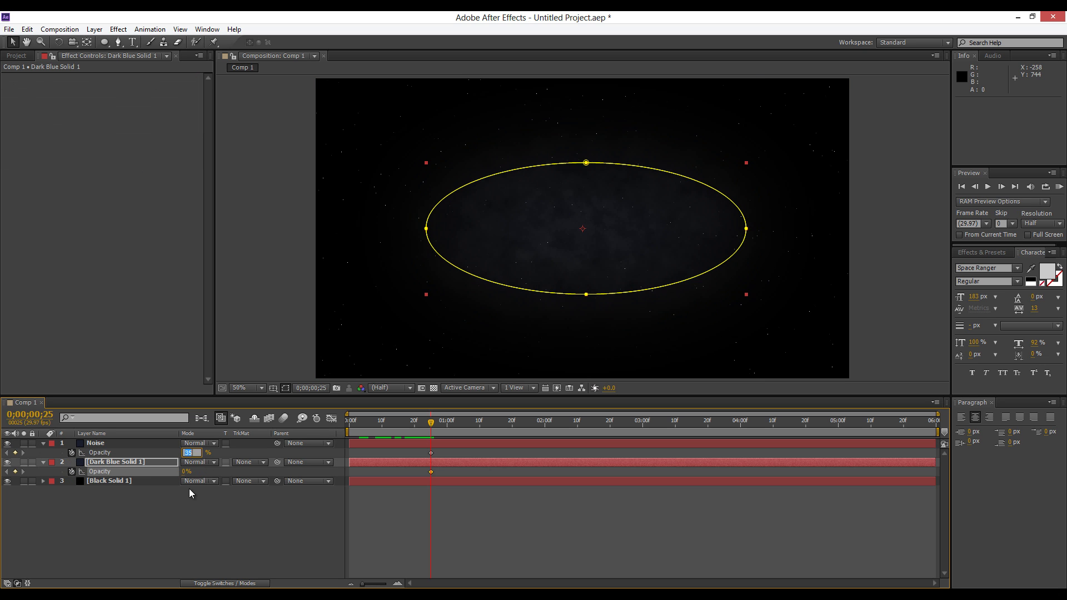
{"action": "type", "text": "0"}
{"action": "left_click", "coordinate": [215, 508]}
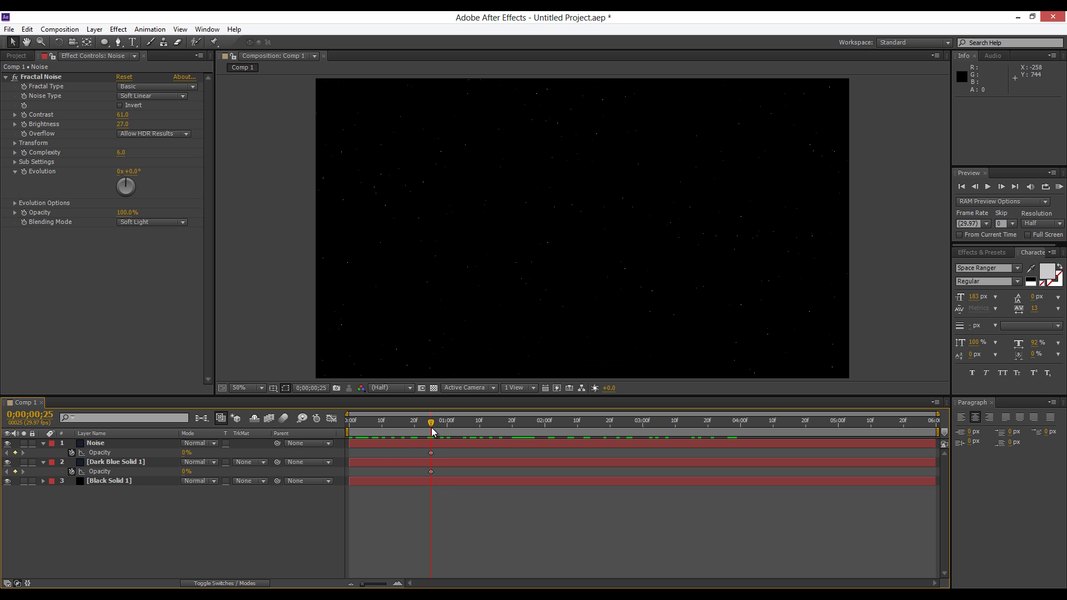
Move both layers' opacity keyframes to 0;00;00;23.
{"action": "left_click", "coordinate": [431, 453]}
{"action": "left_click", "coordinate": [430, 472], "text": "shift"}
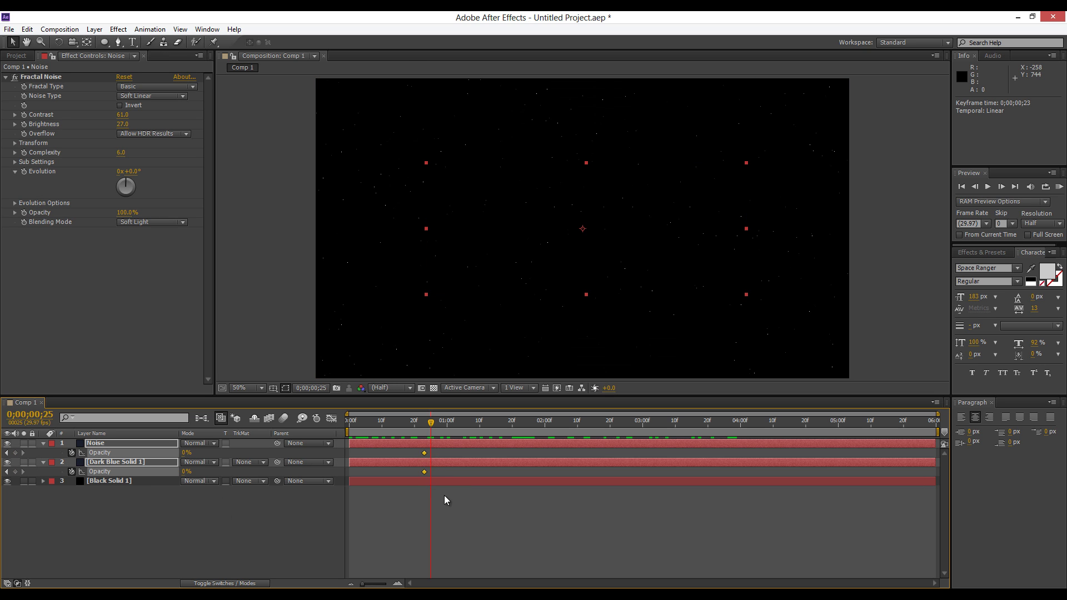
{"action": "left_click", "coordinate": [445, 501]}
At 0;00;01;15, raise the Noise layer's opacity to about 40% and the dark blue solid's to 100%.
{"action": "left_click_drag", "start_coordinate": [439, 425], "coordinate": [472, 433]}
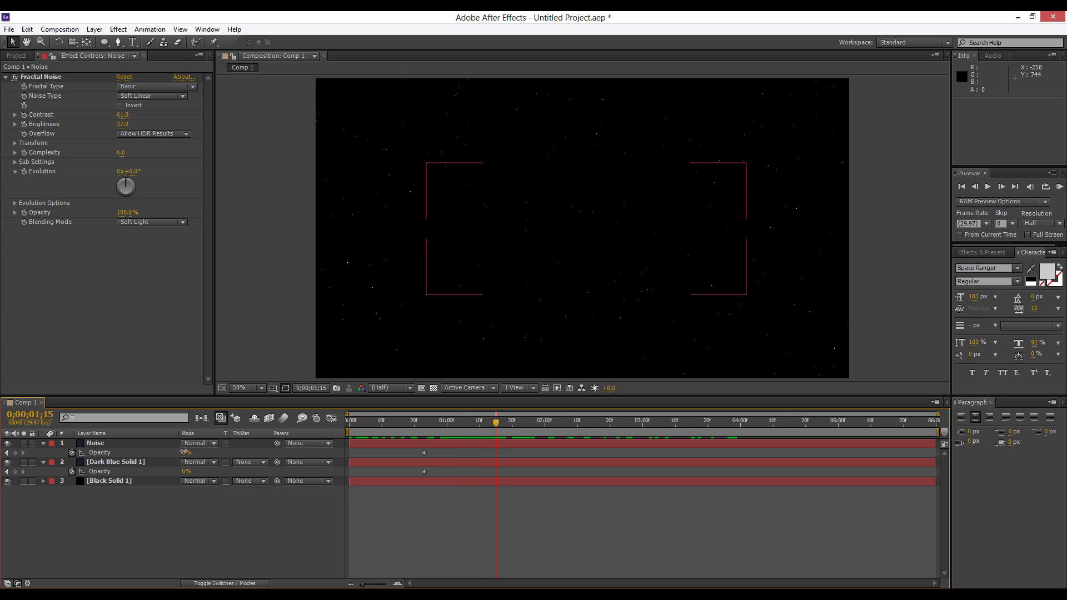
{"action": "left_click_drag", "start_coordinate": [185, 452], "coordinate": [287, 471]}
{"action": "left_click_drag", "start_coordinate": [379, 479], "coordinate": [380, 478]}
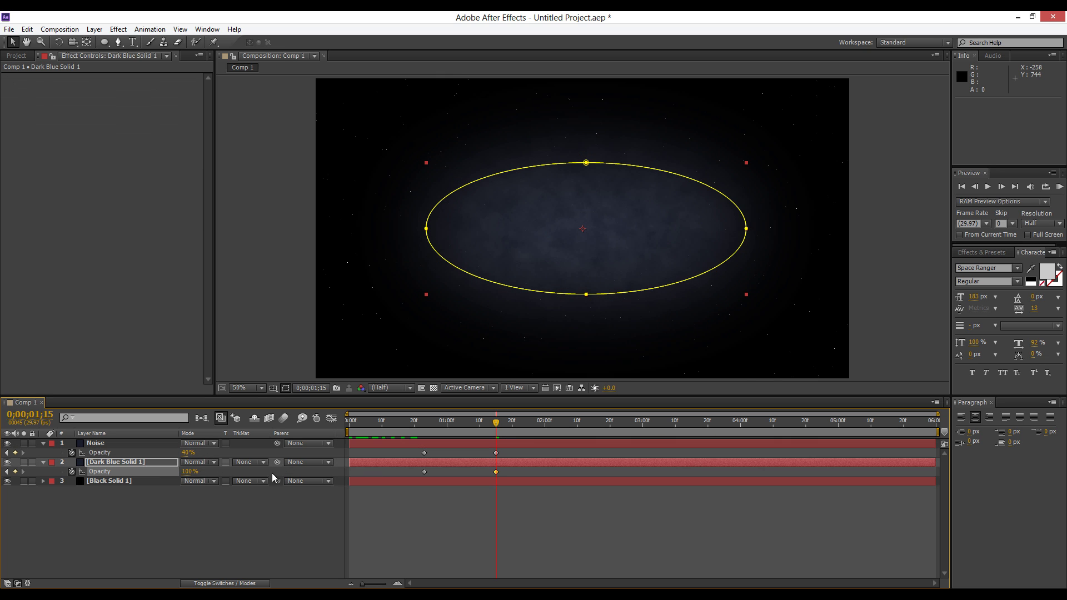
Collapse the two layers' opacity properties and scrub the timeline from the start to check the glow's fade-in.
{"action": "left_click", "coordinate": [113, 464]}
{"action": "left_click", "coordinate": [105, 446]}
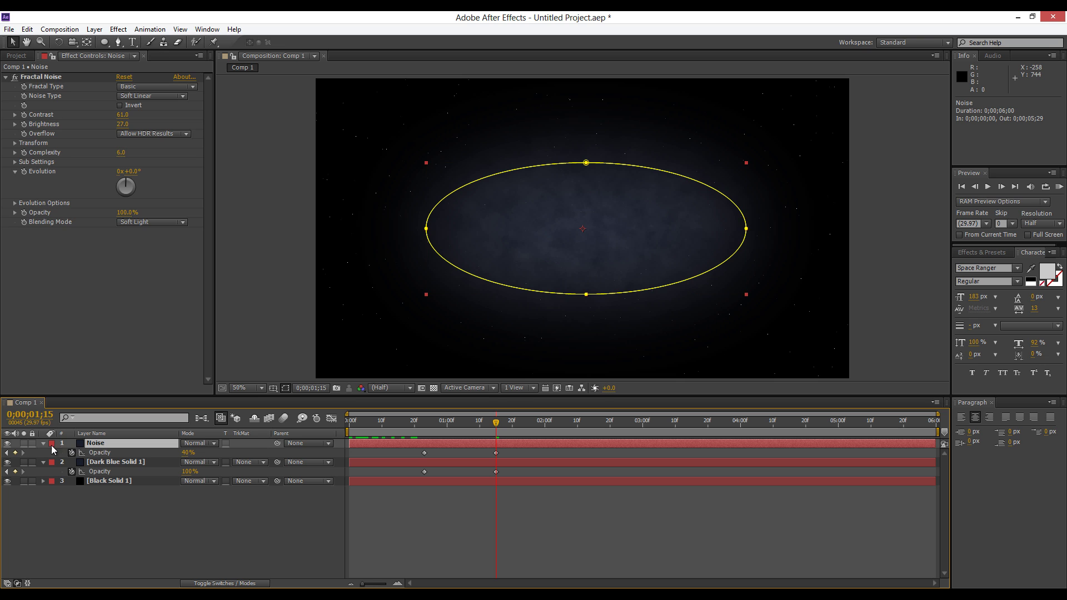
{"action": "left_click", "coordinate": [42, 443]}
{"action": "left_click", "coordinate": [44, 453]}
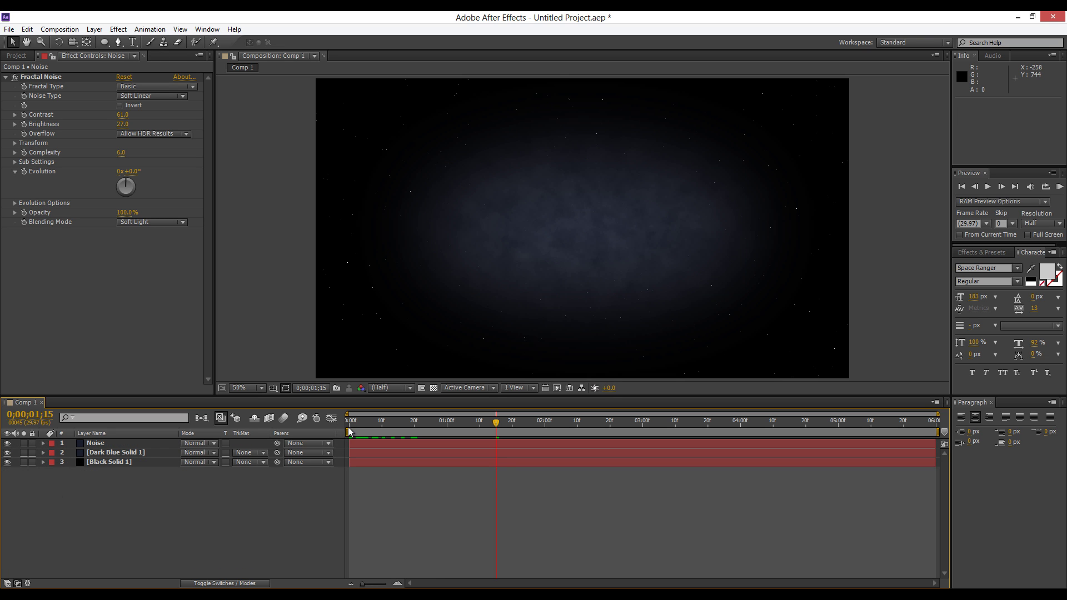
{"action": "left_click_drag", "start_coordinate": [349, 431], "coordinate": [485, 444]}
{"action": "left_click_drag", "start_coordinate": [347, 425], "coordinate": [470, 422]}
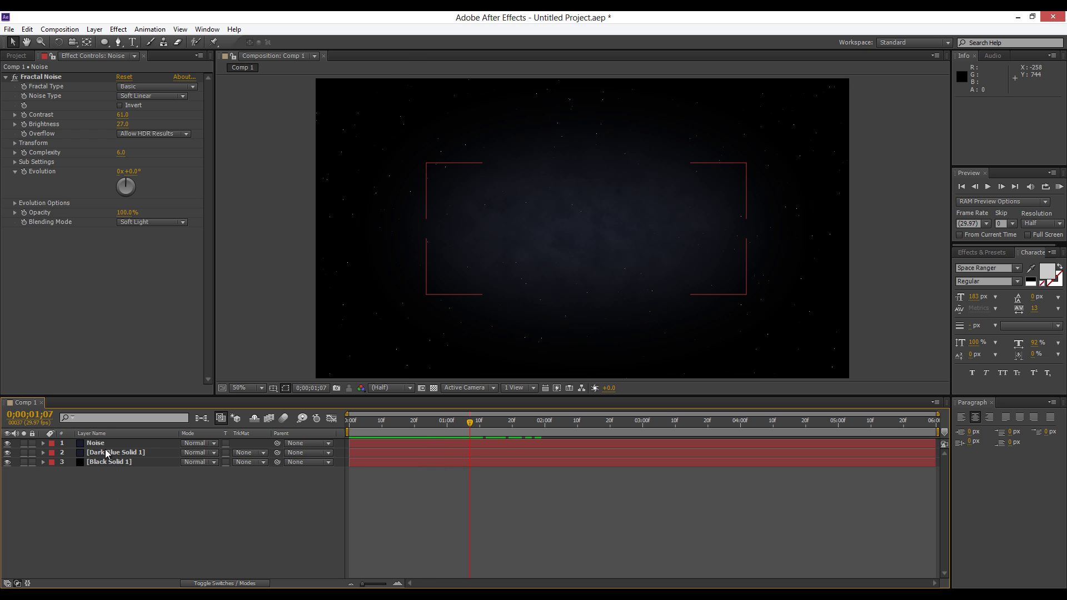
Collapse the Fractal Noise settings and add a light gray solid layer at 1920 x 1080 above the Noise layer.
{"action": "left_click", "coordinate": [3, 79]}
{"action": "left_click", "coordinate": [6, 77]}
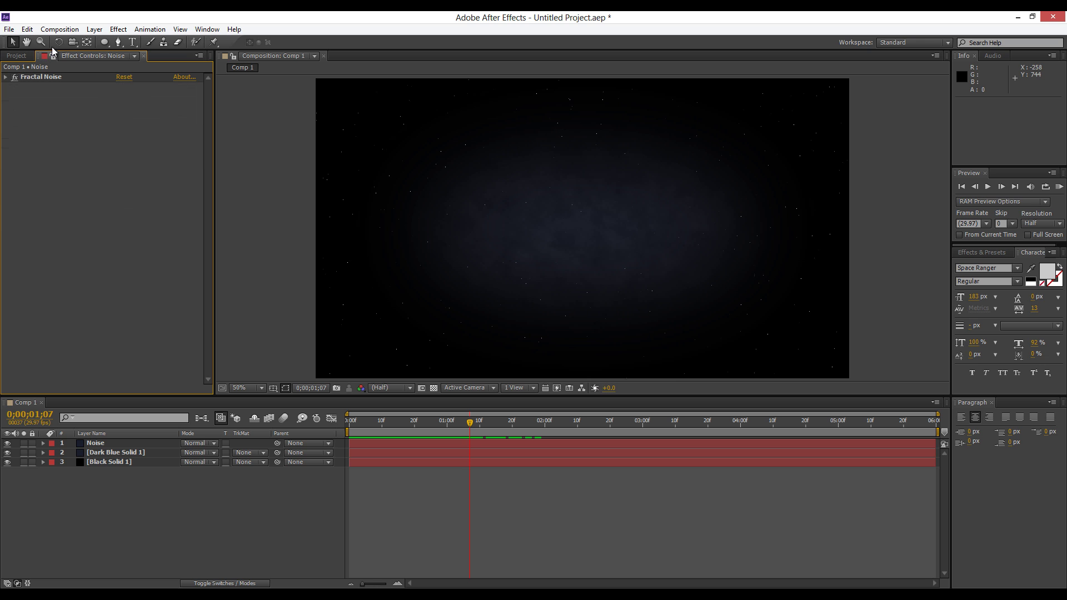
{"action": "left_click", "coordinate": [94, 29]}
{"action": "left_click", "coordinate": [307, 54]}
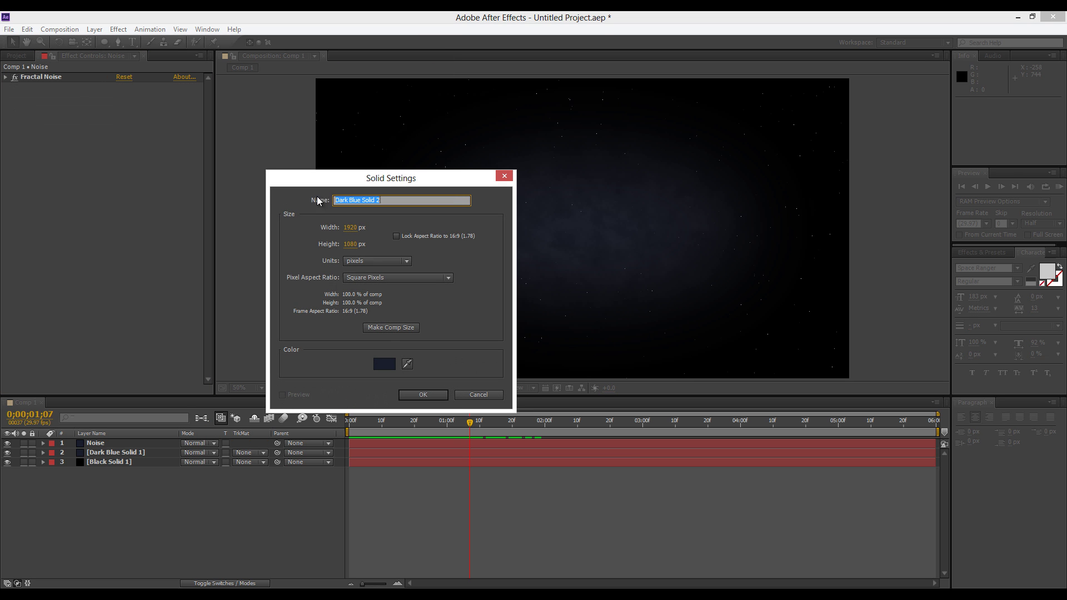
{"action": "left_click", "coordinate": [391, 365]}
{"action": "mouse_move", "coordinate": [193, 167]}
{"action": "left_mouse_down"}
{"action": "mouse_move", "coordinate": [114, 144]}
{"action": "mouse_move", "coordinate": [107, 173]}
{"action": "left_mouse_up"}
{"action": "left_click", "coordinate": [370, 122]}
{"action": "left_click", "coordinate": [438, 393]}
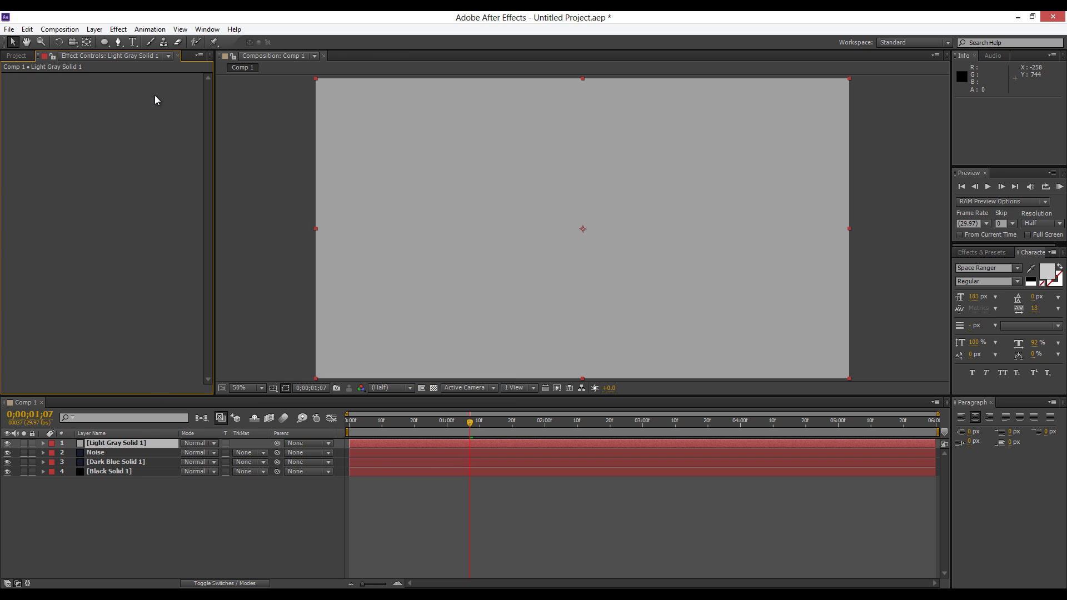
Draw a circular mask about 1500 px in diameter from the centre of the light gray solid.
{"action": "left_click", "coordinate": [103, 42]}
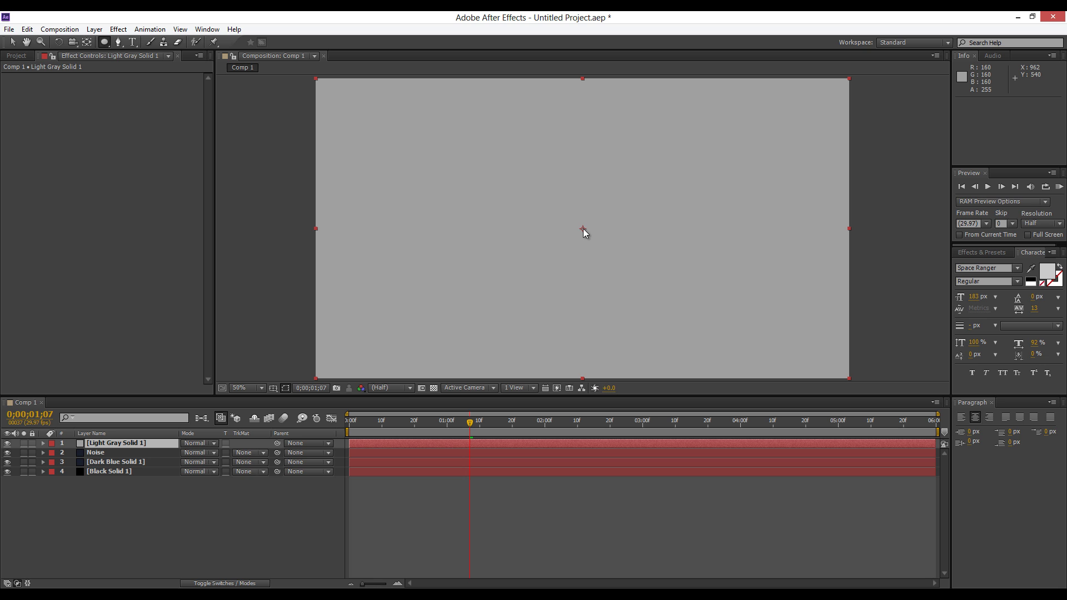
{"action": "left_click_drag", "start_coordinate": [583, 228], "coordinate": [791, 348]}
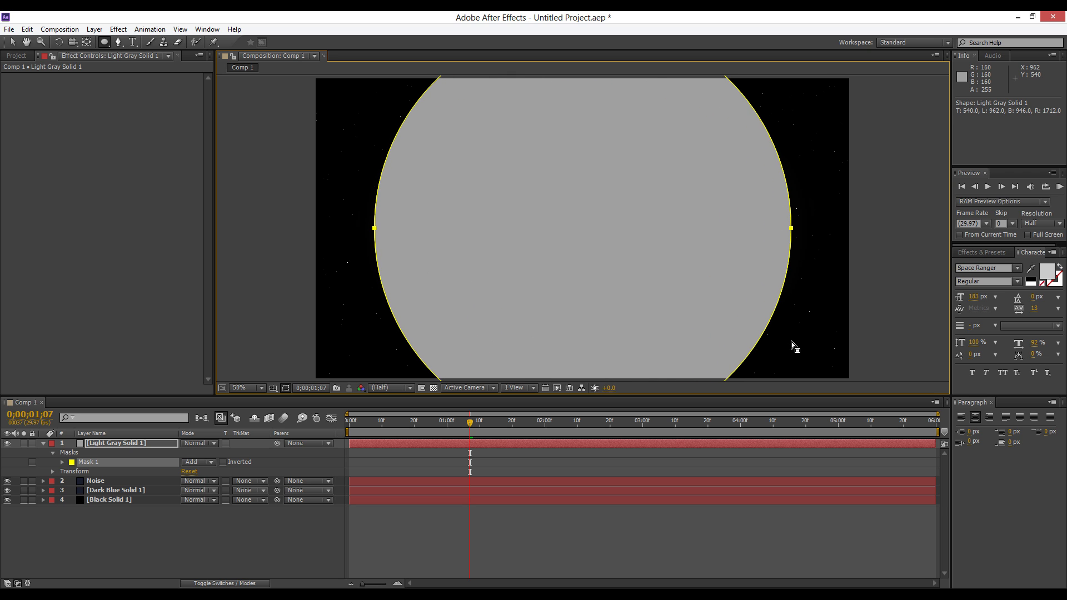
{"action": "key", "text": "comma"}
{"action": "left_click", "coordinate": [12, 42]}
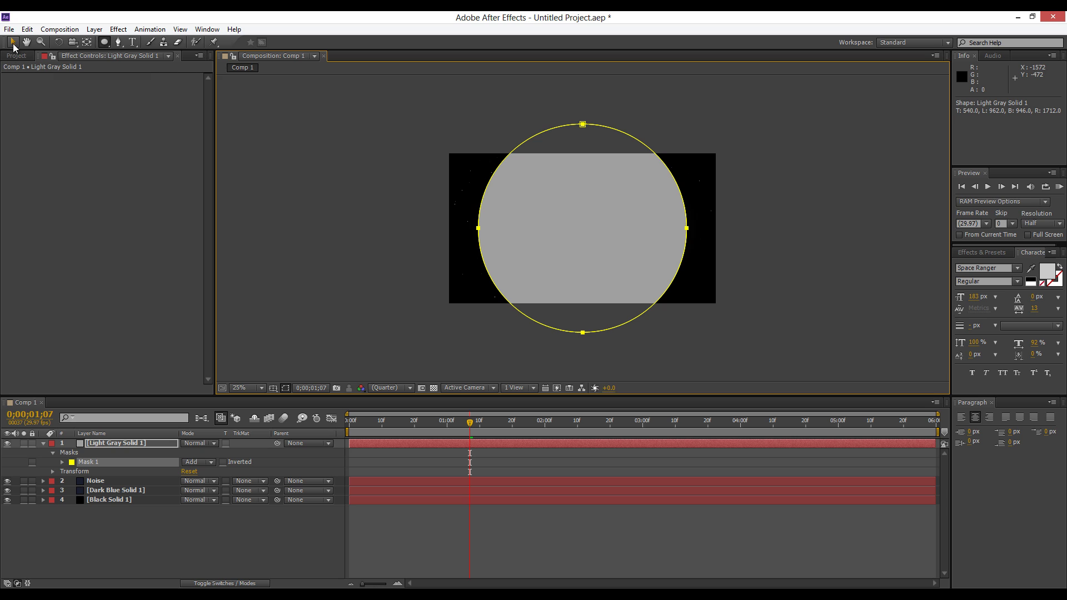
{"action": "left_click", "coordinate": [490, 535]}
{"action": "key", "text": "period"}
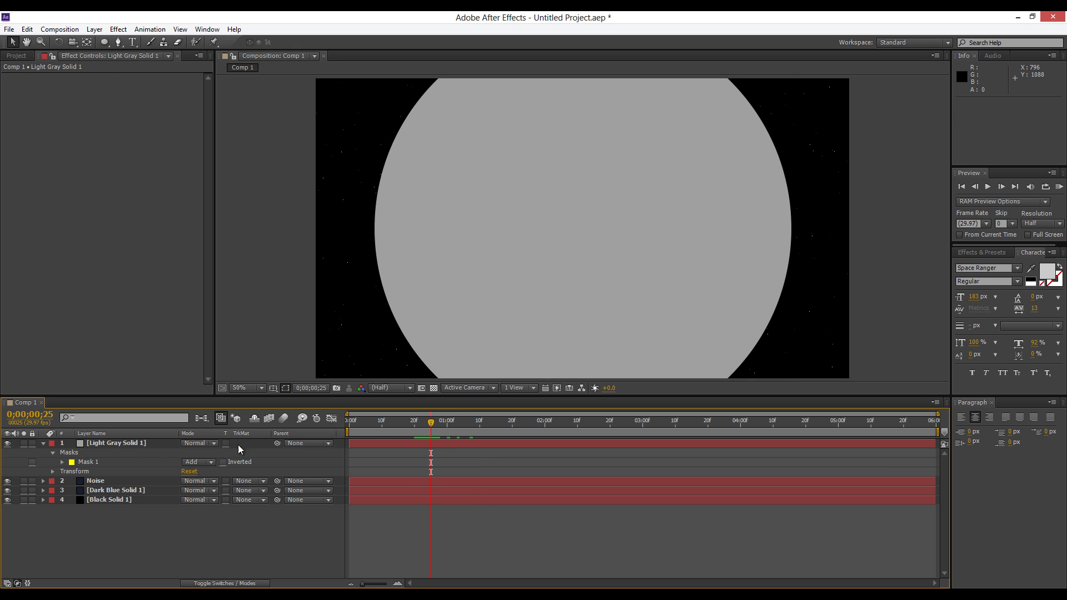
Reveal the light gray solid's mask properties and start a Mask Expansion keyframe at 0;00;00;25.
{"action": "left_click", "coordinate": [97, 443]}
{"action": "key", "text": "m"}
{"action": "key", "text": "m"}
{"action": "key", "text": "m"}
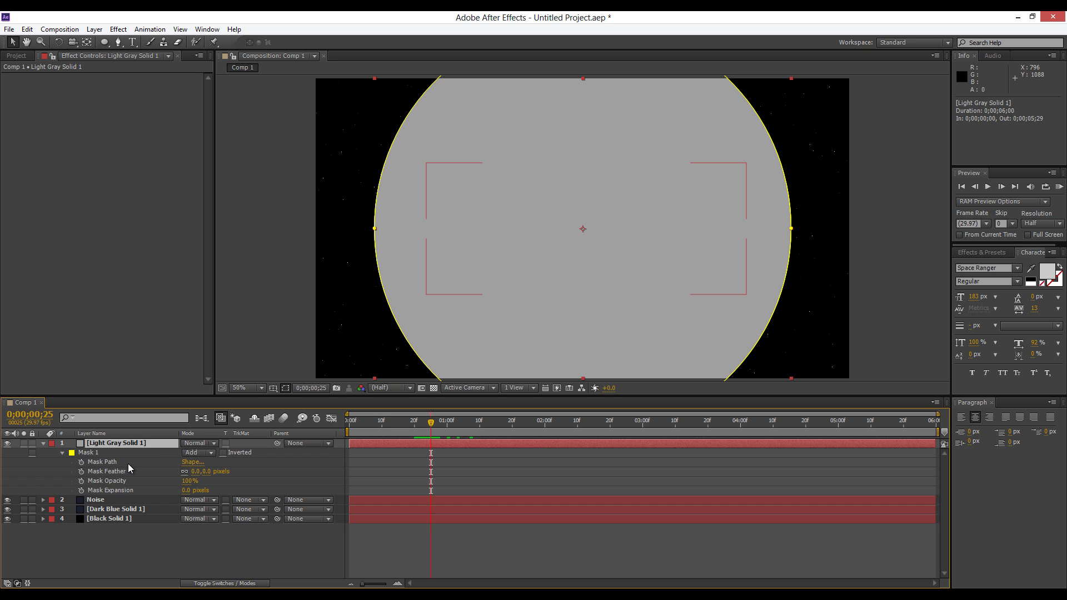
{"action": "left_click", "coordinate": [80, 491]}
Set the light gray solid's Mask Expansion to -750 pixels at 0;00;00;25.
{"action": "left_click_drag", "start_coordinate": [185, 492], "coordinate": [2, 491]}
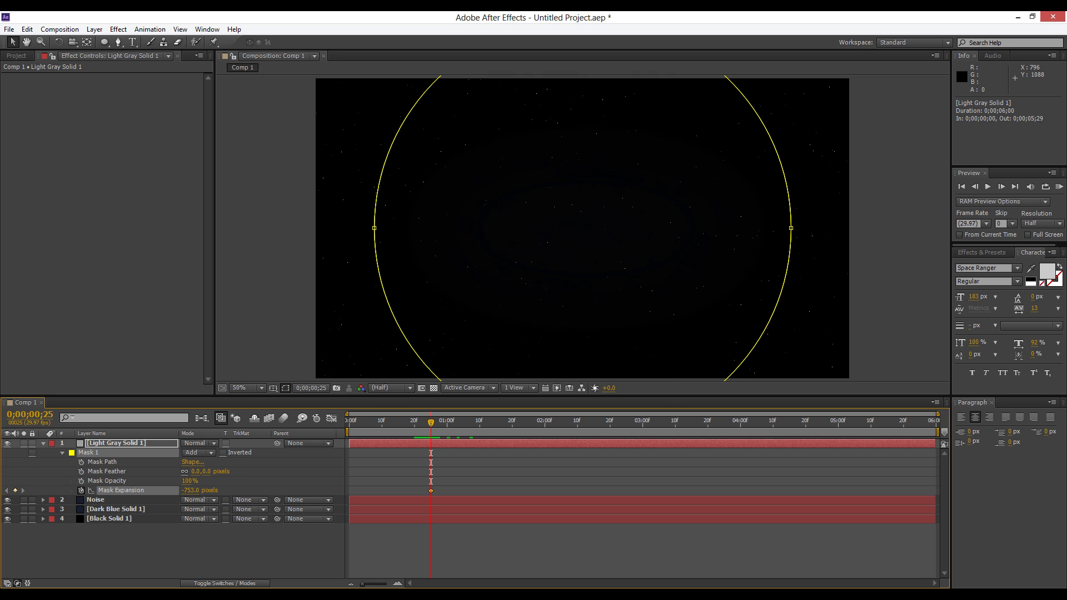
{"action": "left_click", "coordinate": [189, 491]}
{"action": "type", "text": "750"}
{"action": "key", "text": "Return"}
{"action": "left_click", "coordinate": [189, 492]}
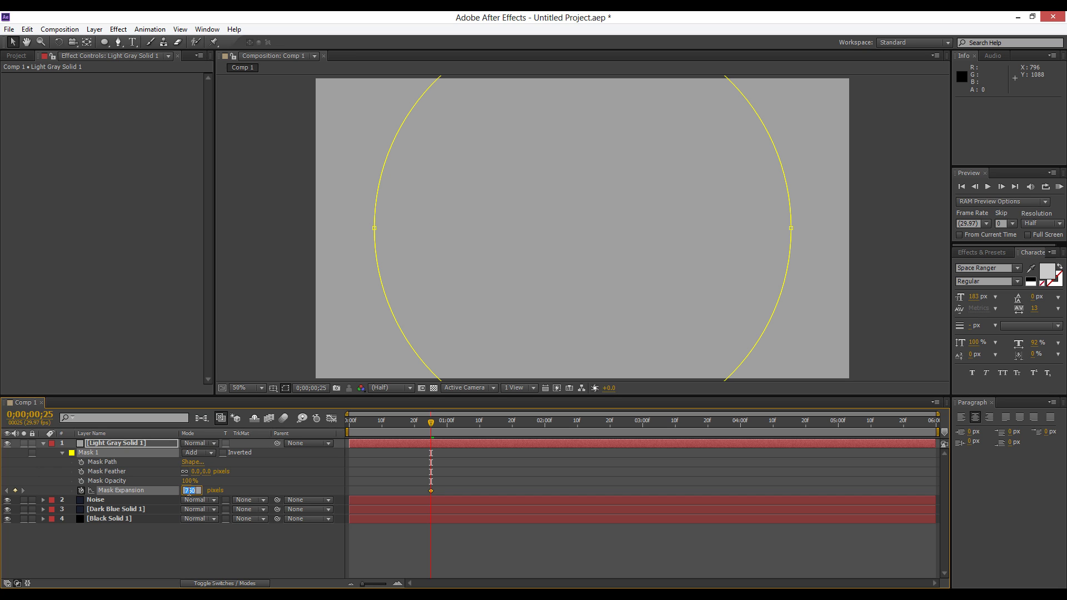
{"action": "type", "text": "-750"}
{"action": "key", "text": "Return"}
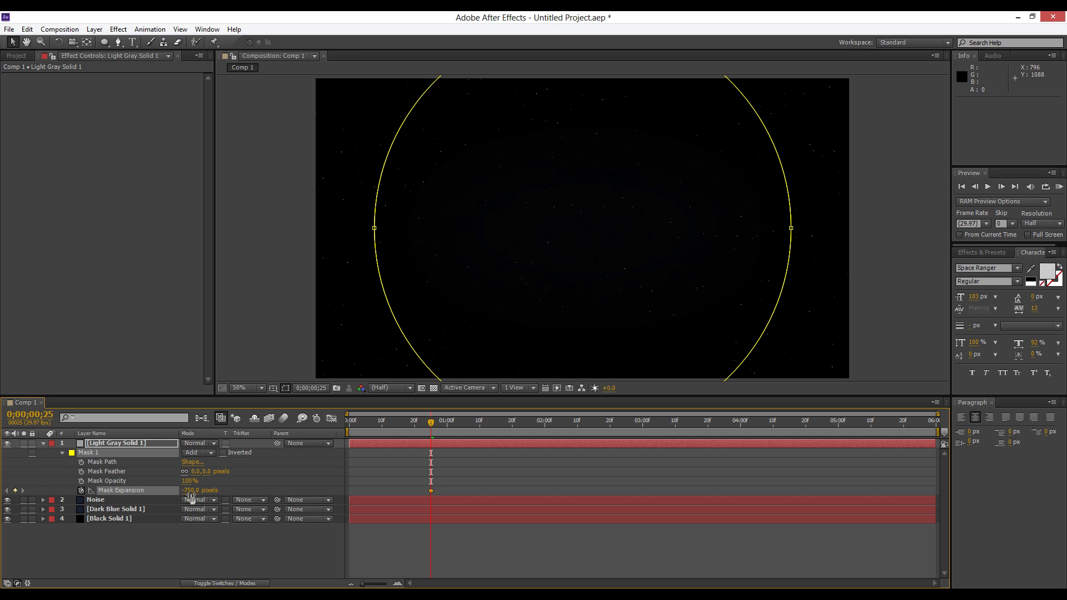
Add a Mask Expansion keyframe of 116 pixels for the light gray solid at 0;00;01;15.
{"action": "left_click", "coordinate": [202, 552]}
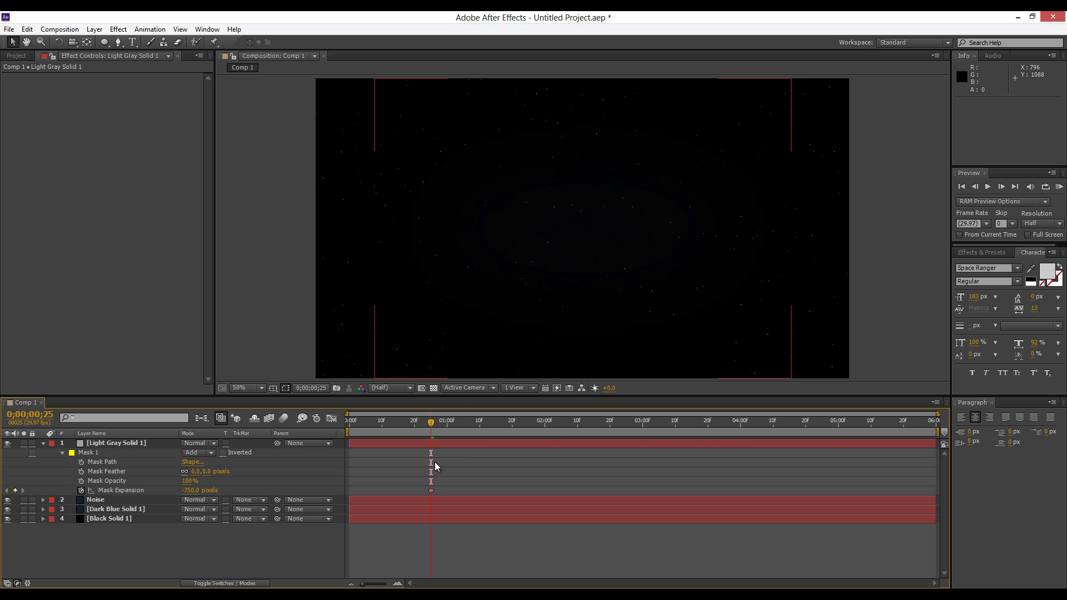
{"action": "left_click_drag", "start_coordinate": [436, 422], "coordinate": [497, 432]}
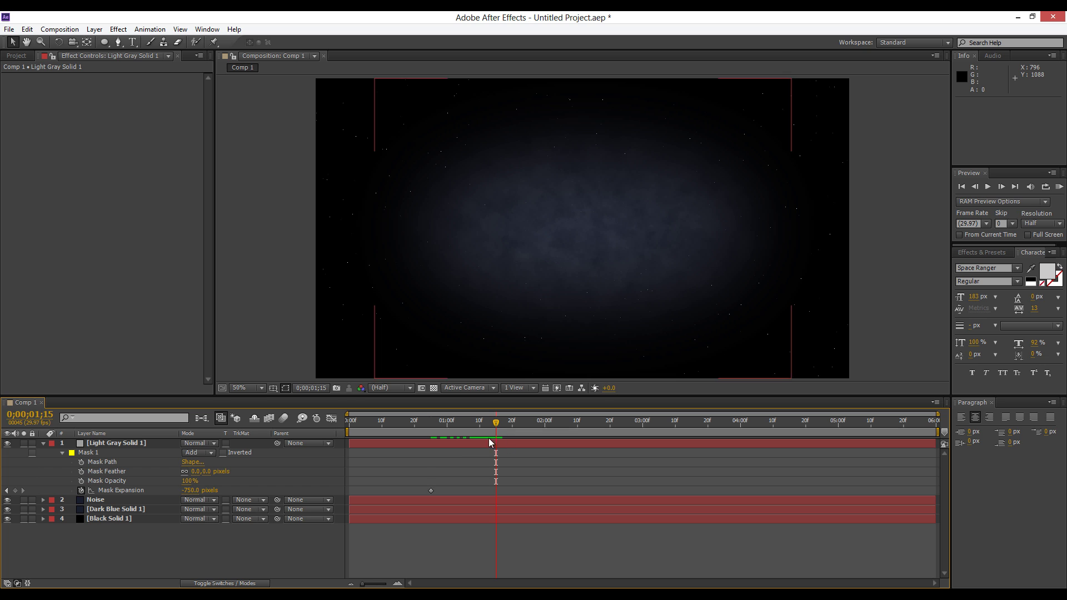
{"action": "left_click_drag", "start_coordinate": [191, 491], "coordinate": [658, 484]}
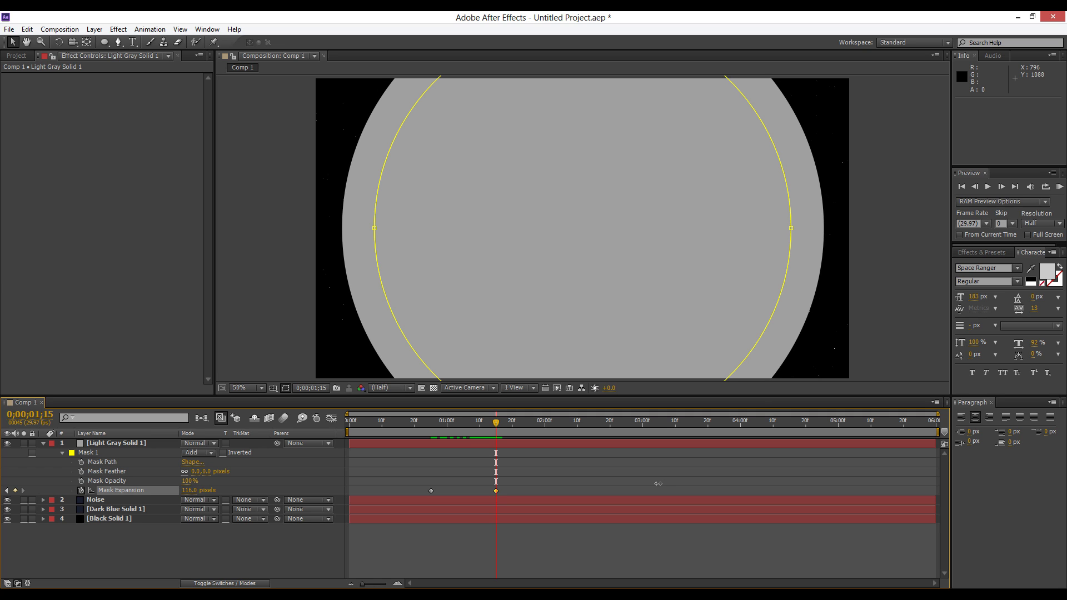
{"action": "left_click", "coordinate": [575, 546]}
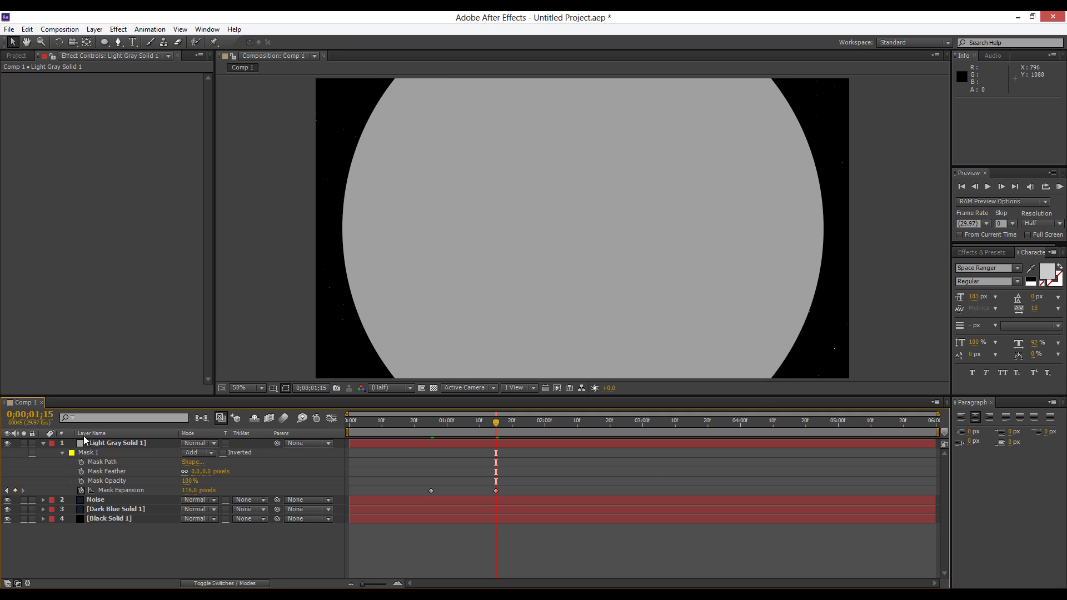
Add a Mask Expansion keyframe of 271 pixels for Mask 1 at 0;00;05;29.
{"action": "left_click", "coordinate": [92, 453]}
{"action": "left_click_drag", "start_coordinate": [415, 424], "coordinate": [508, 439]}
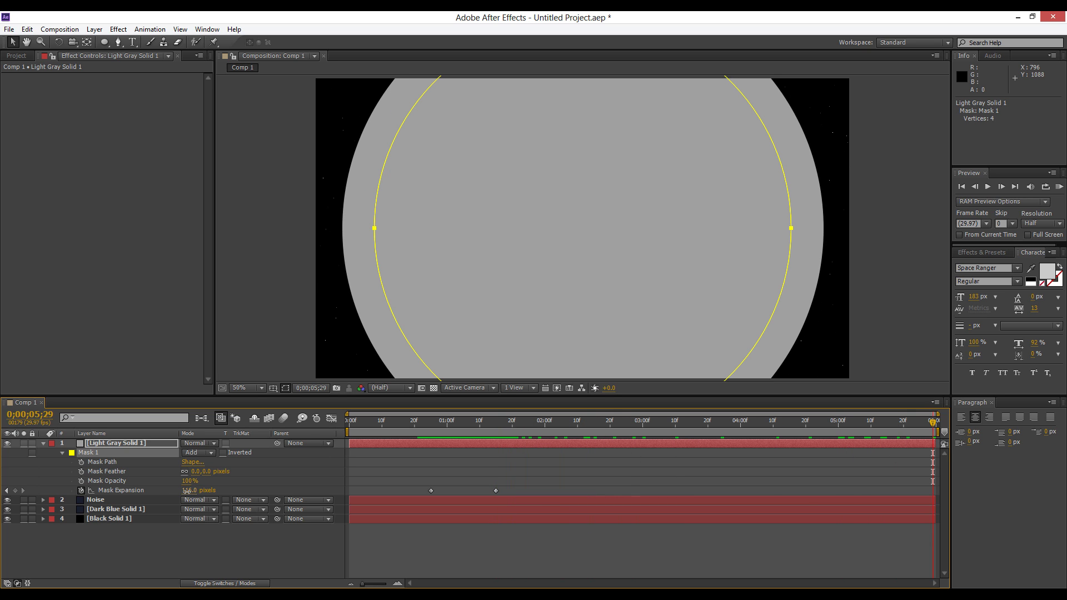
{"action": "left_click_drag", "start_coordinate": [187, 490], "coordinate": [268, 485]}
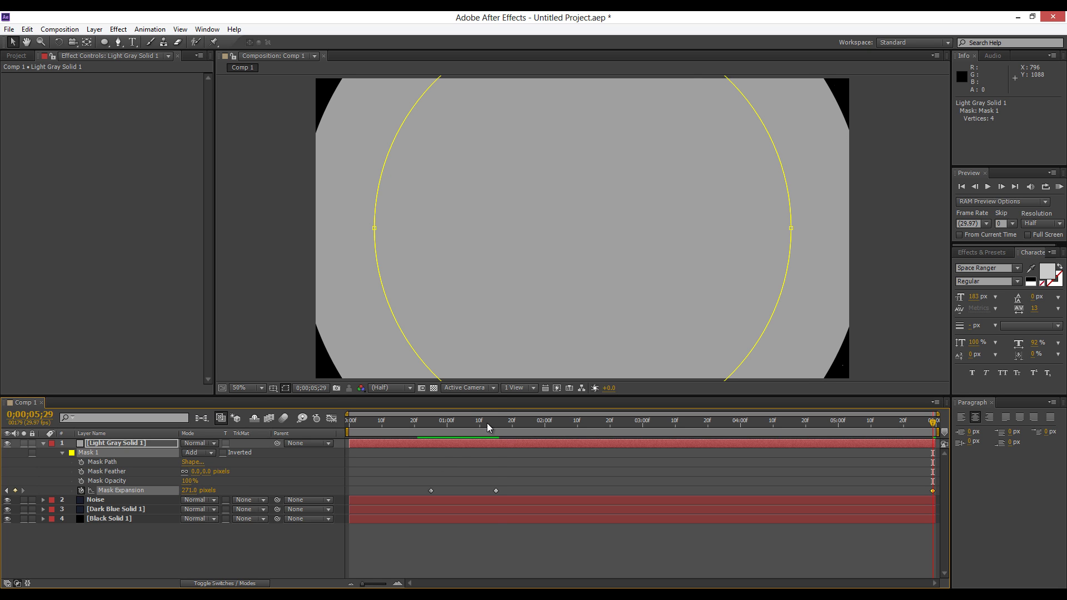
Set Mask 1's Mask Expansion to -176 pixels at 0;00;01;15 and preview the circle animation.
{"action": "left_click_drag", "start_coordinate": [487, 423], "coordinate": [496, 423]}
{"action": "left_click_drag", "start_coordinate": [189, 490], "coordinate": [161, 542]}
{"action": "left_click", "coordinate": [209, 566]}
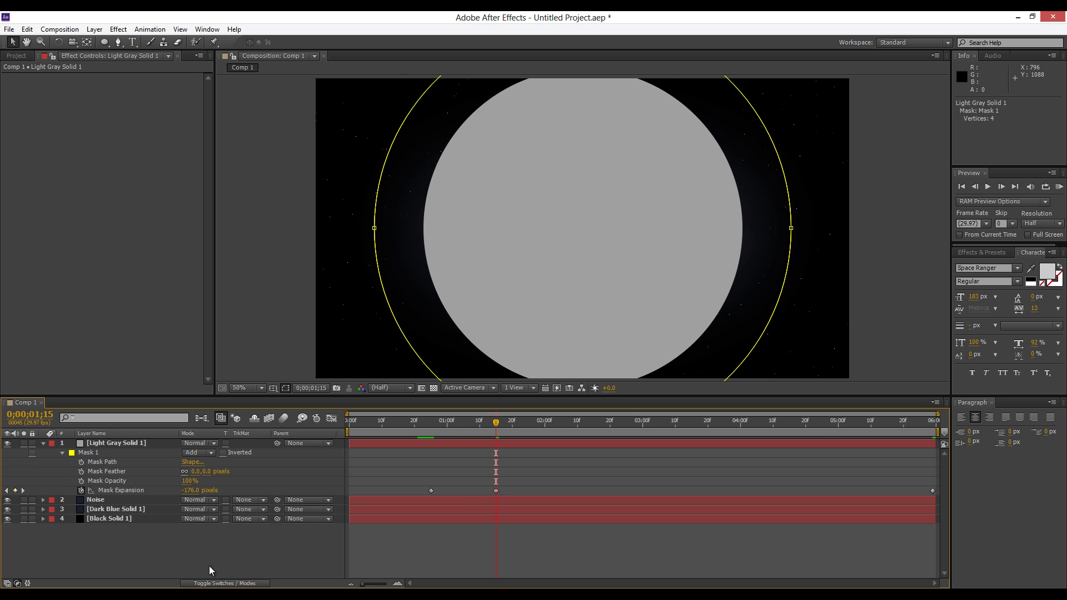
{"action": "left_click", "coordinate": [1059, 186]}
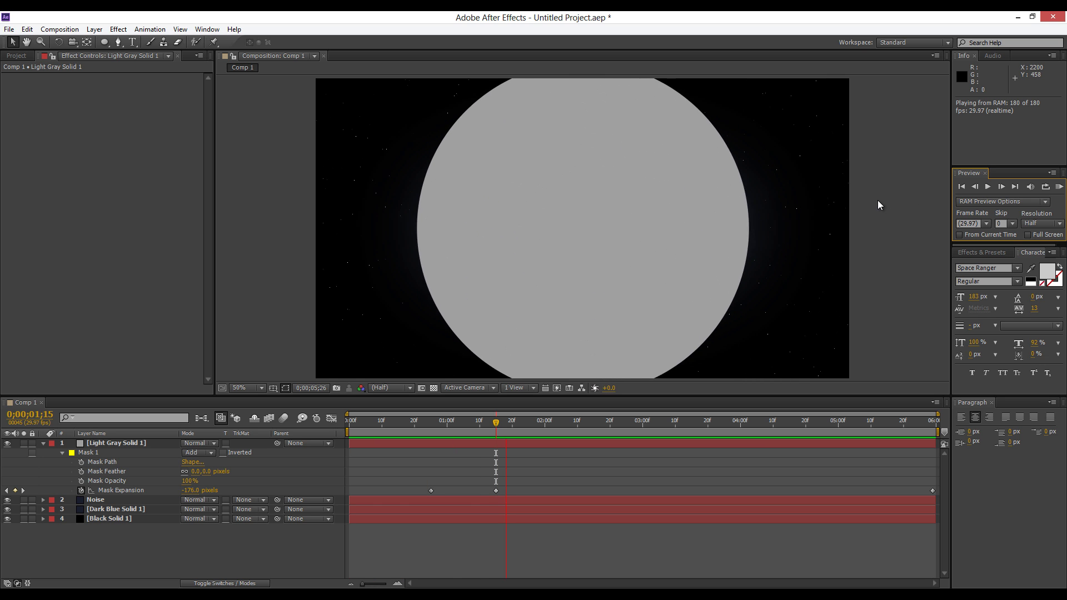
{"action": "key", "text": "space"}
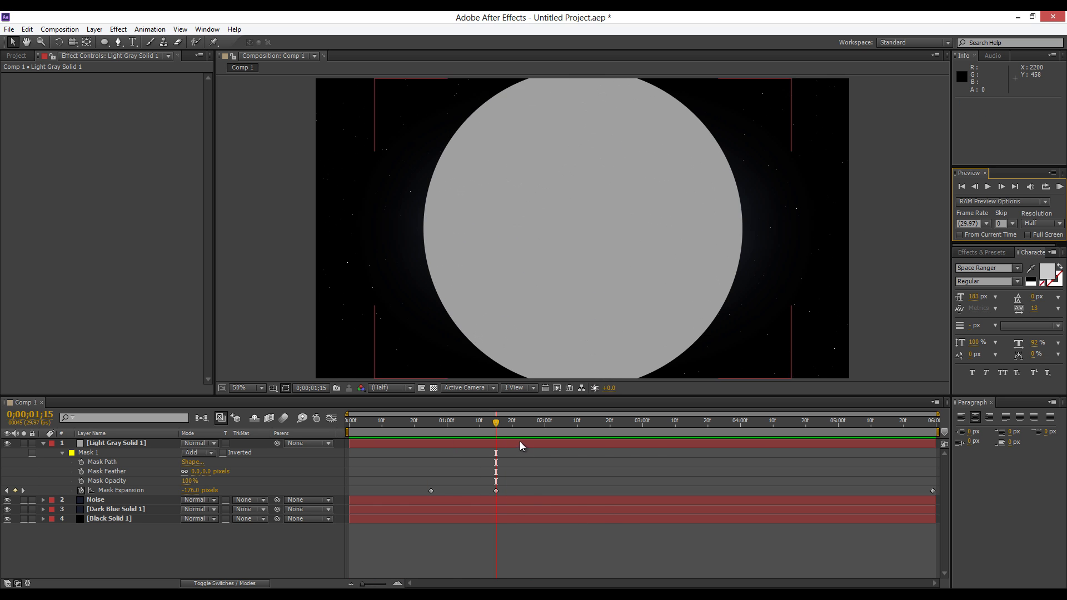
Set Mask 1's middle Mask Expansion keyframe to -340 pixels, shift it to 0;00;01;05 and preview the animation.
{"action": "left_click", "coordinate": [495, 424]}
{"action": "left_click_drag", "start_coordinate": [193, 491], "coordinate": [102, 510]}
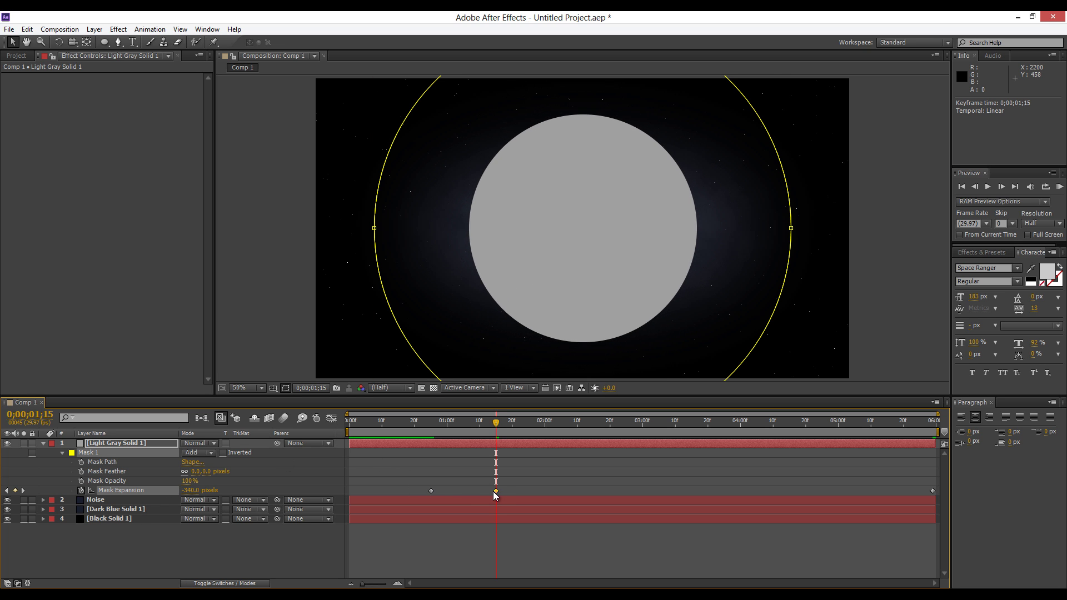
{"action": "left_click_drag", "start_coordinate": [493, 492], "coordinate": [464, 493]}
{"action": "left_click", "coordinate": [1045, 187]}
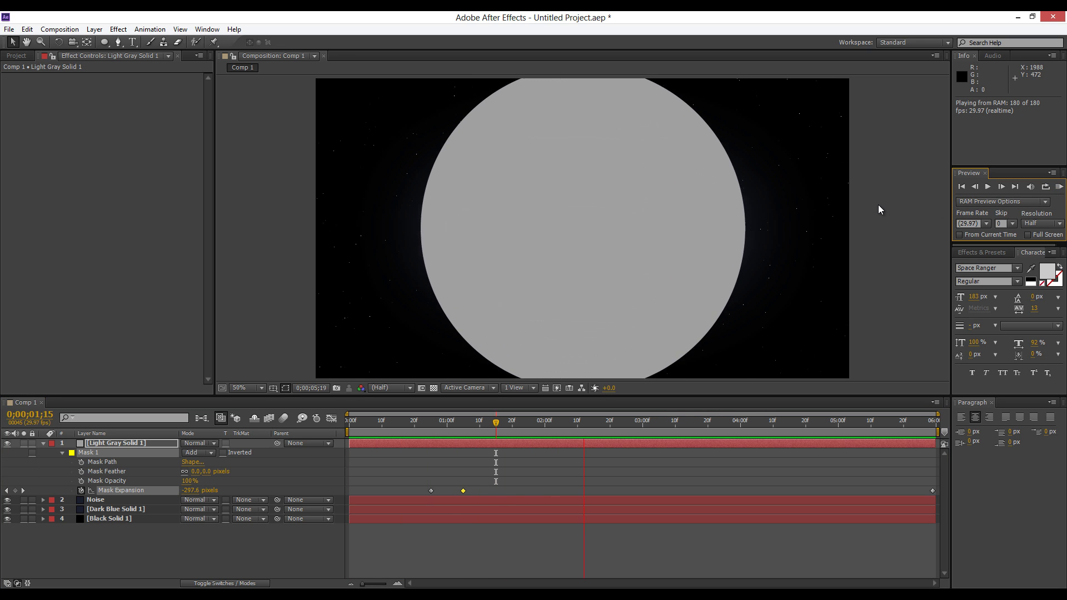
{"action": "key", "text": "space"}
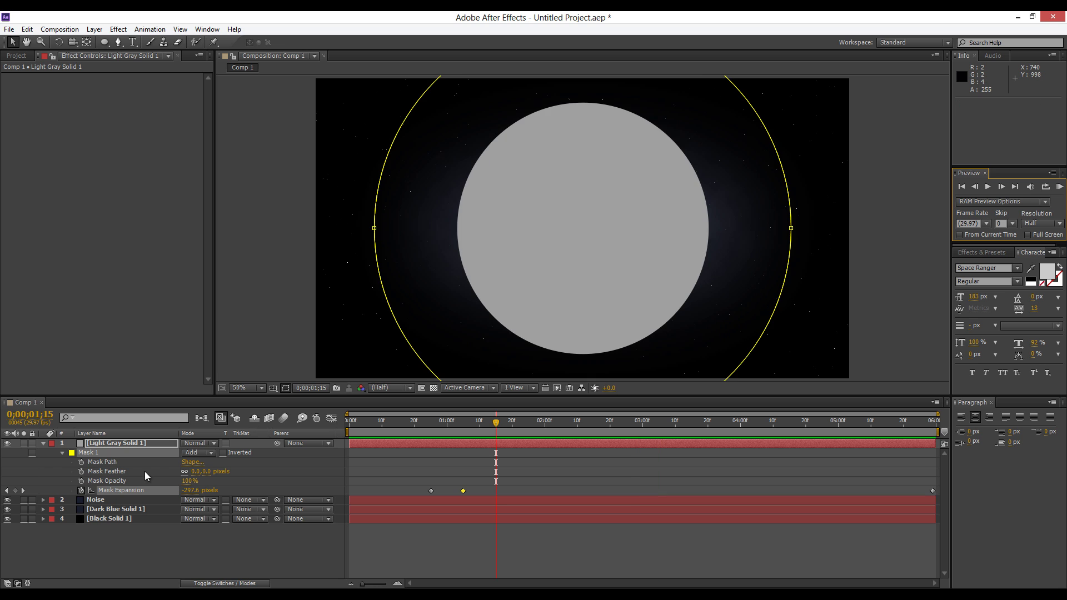
Duplicate Mask 1 on the light gray solid, reveal the copy's properties and set its mode to Subtract.
{"action": "left_click", "coordinate": [88, 453]}
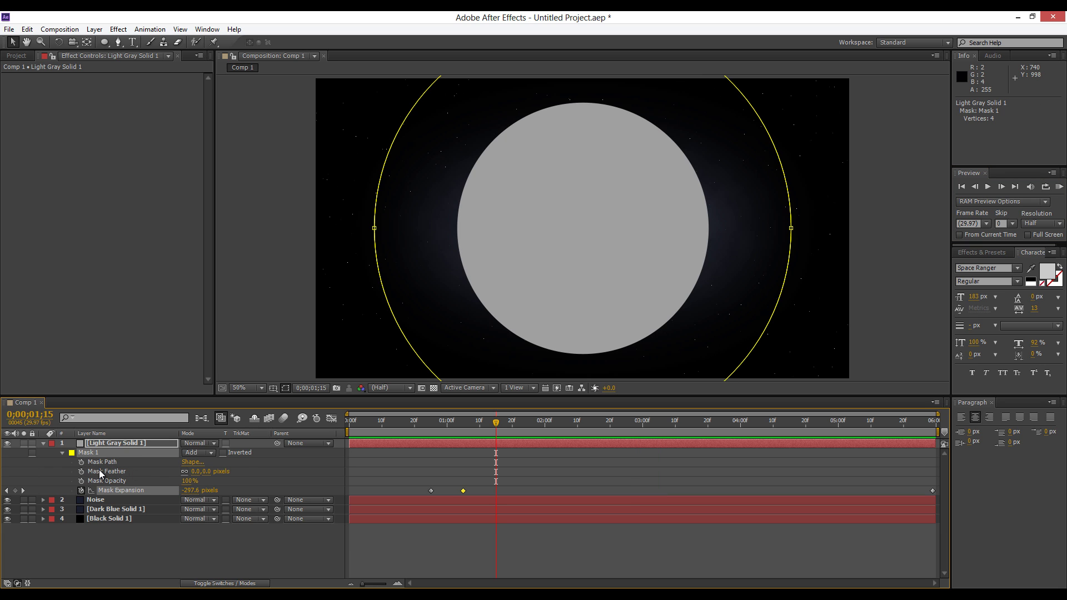
{"action": "key", "text": "ctrl+d"}
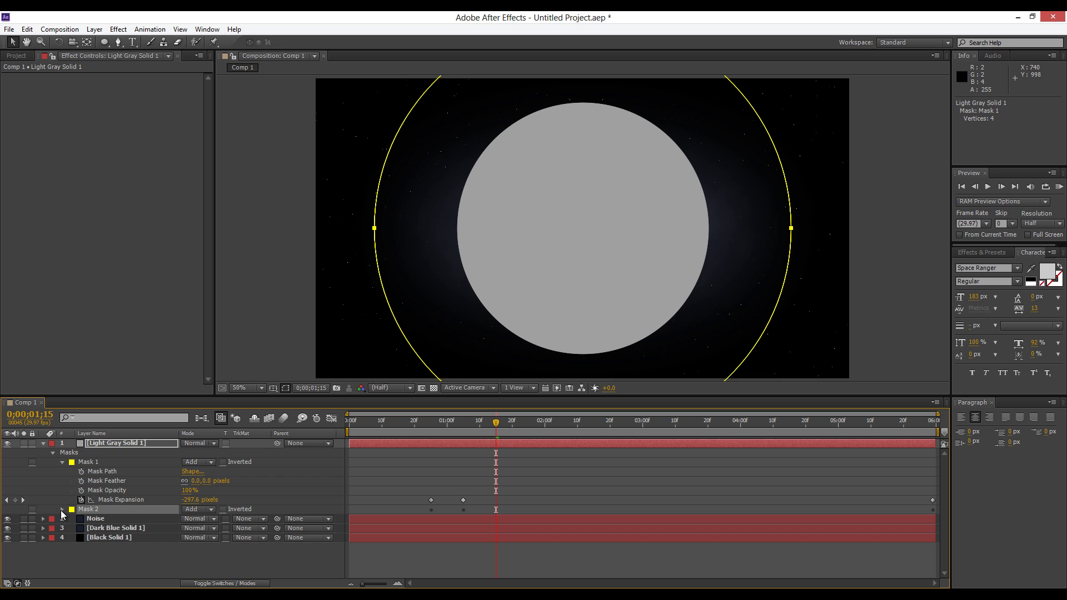
{"action": "left_click", "coordinate": [62, 510]}
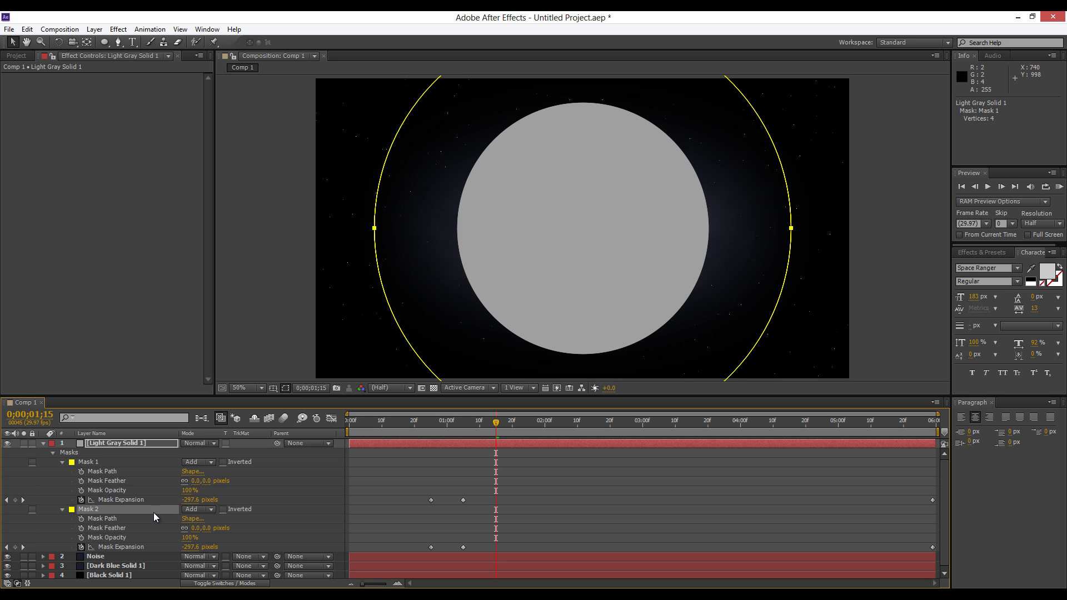
{"action": "left_click", "coordinate": [195, 510]}
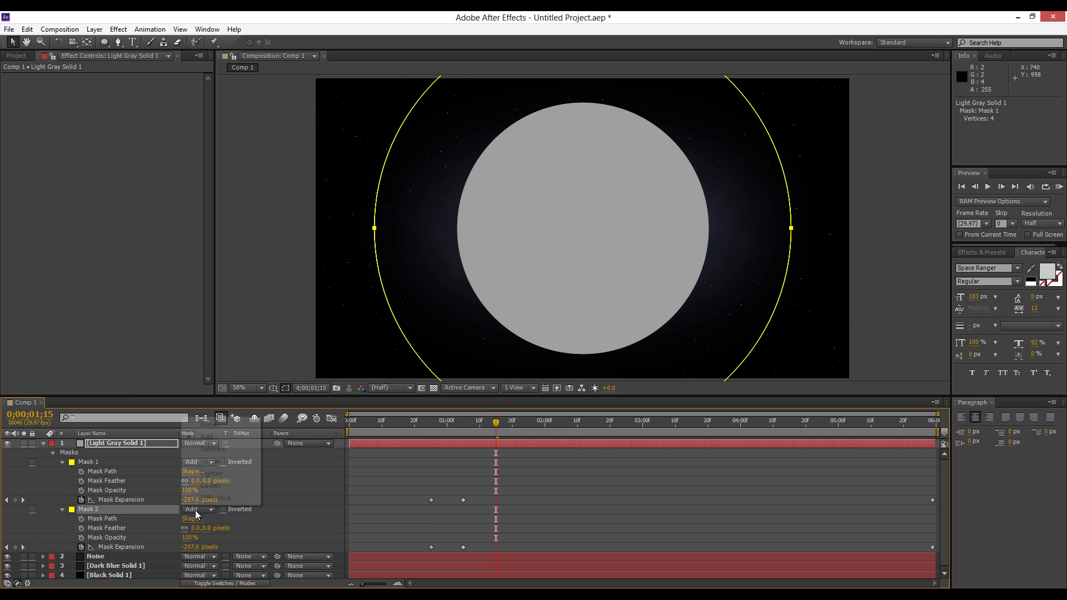
{"action": "left_click", "coordinate": [210, 451]}
{"action": "left_click", "coordinate": [533, 536]}
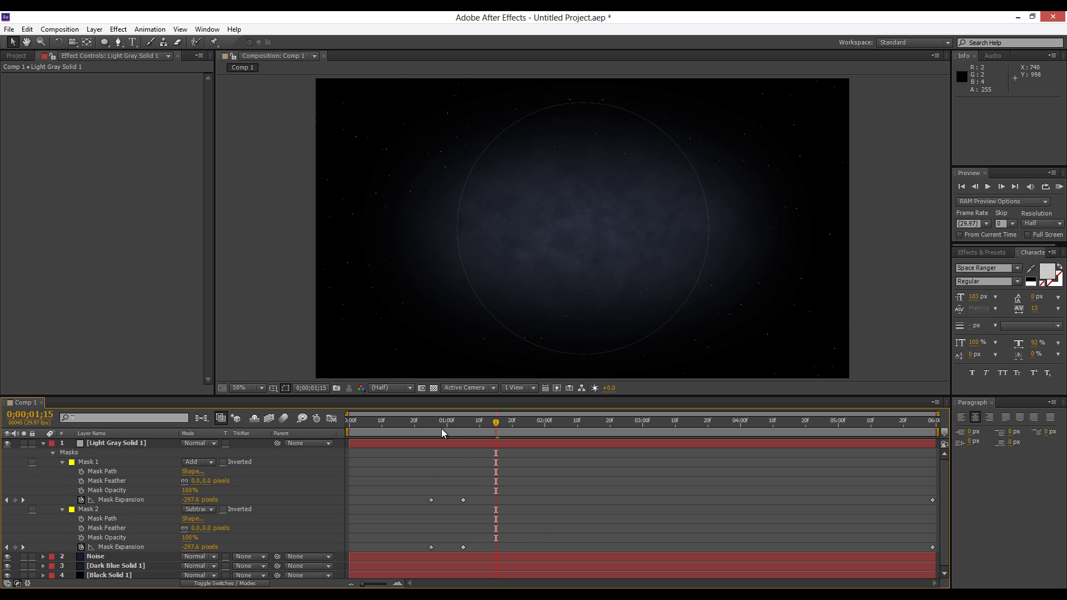
Check Mask 2's Mask Expansion keyframe at 0;00;00;25 and set its expansion to -427 pixels at 0;00;01;05.
{"action": "left_click_drag", "start_coordinate": [441, 429], "coordinate": [432, 425]}
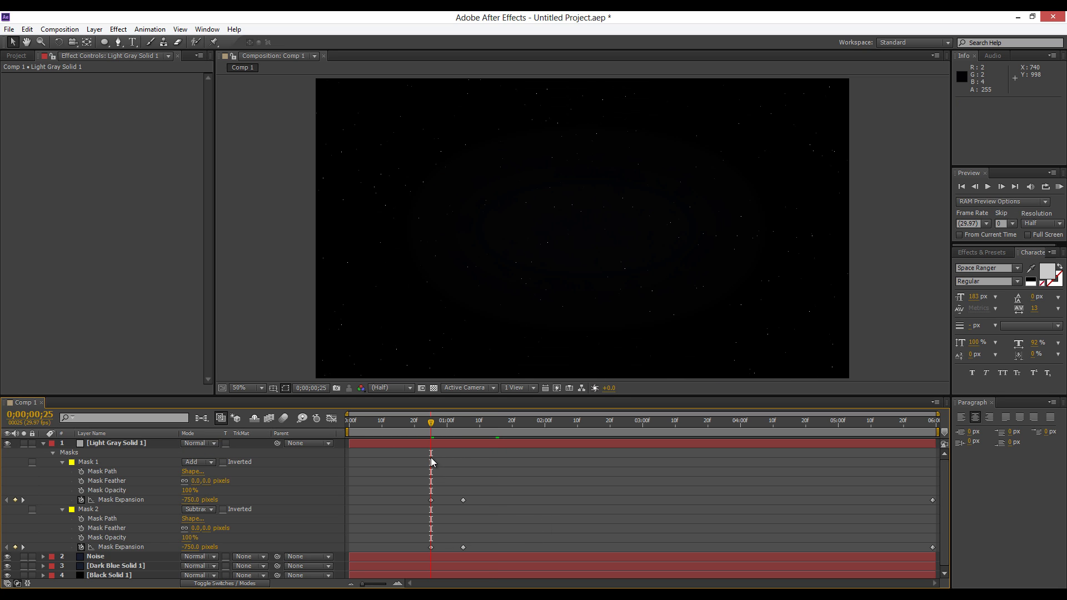
{"action": "left_click", "coordinate": [431, 547]}
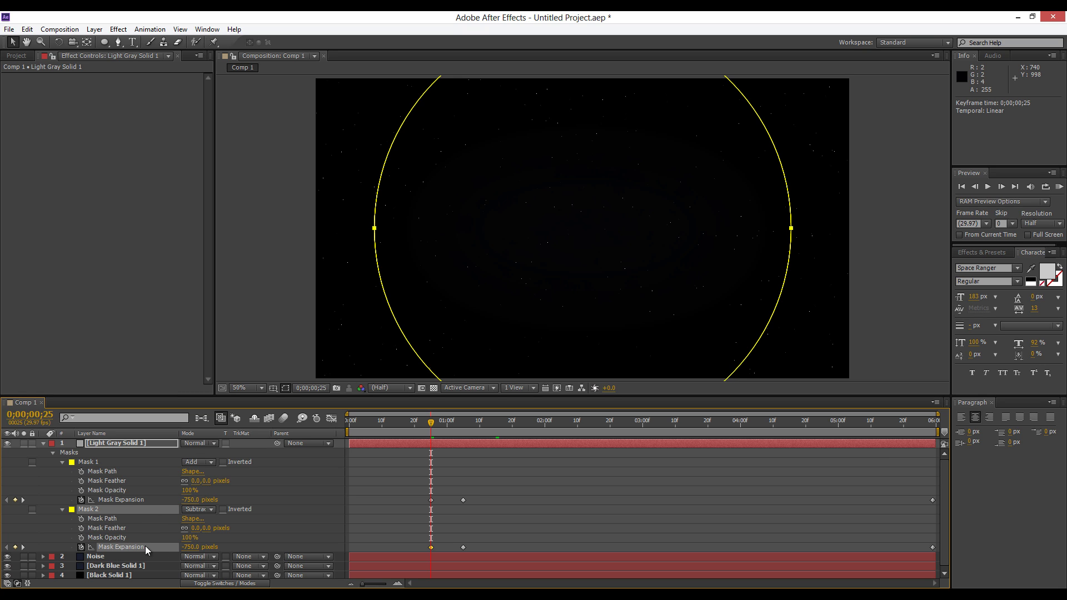
{"action": "left_click", "coordinate": [191, 548]}
{"action": "key", "text": "Return"}
{"action": "left_click_drag", "start_coordinate": [434, 431], "coordinate": [465, 431]}
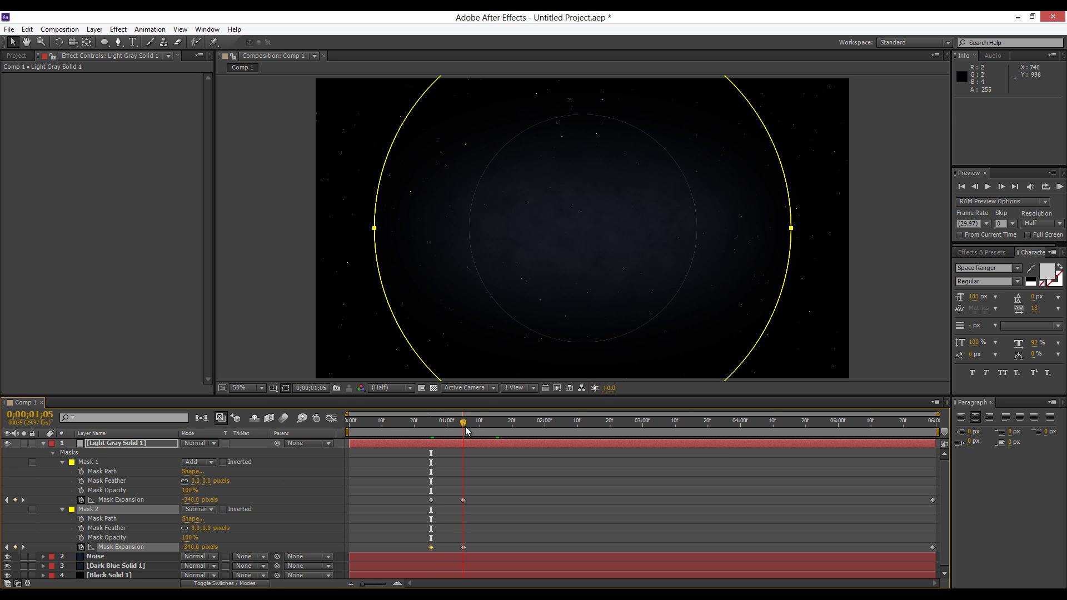
{"action": "left_click", "coordinate": [463, 548]}
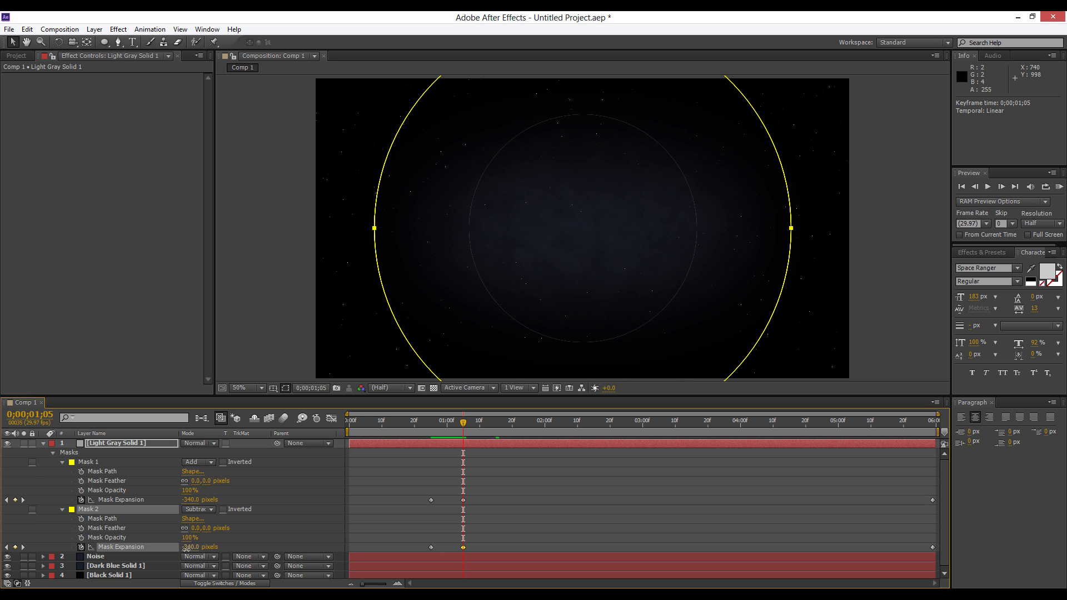
{"action": "left_click_drag", "start_coordinate": [186, 547], "coordinate": [181, 588]}
{"action": "left_click", "coordinate": [453, 440]}
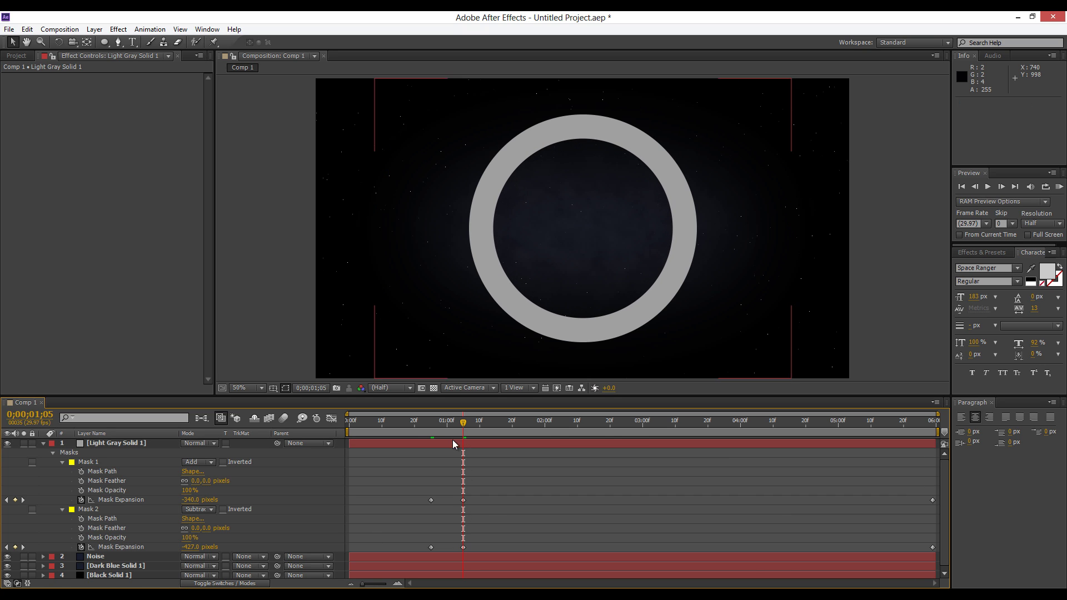
Set Mask 2's Mask Expansion to 284 pixels at 0;00;05;29 to remove the thin outline near the frame's corner.
{"action": "left_click_drag", "start_coordinate": [456, 426], "coordinate": [956, 549]}
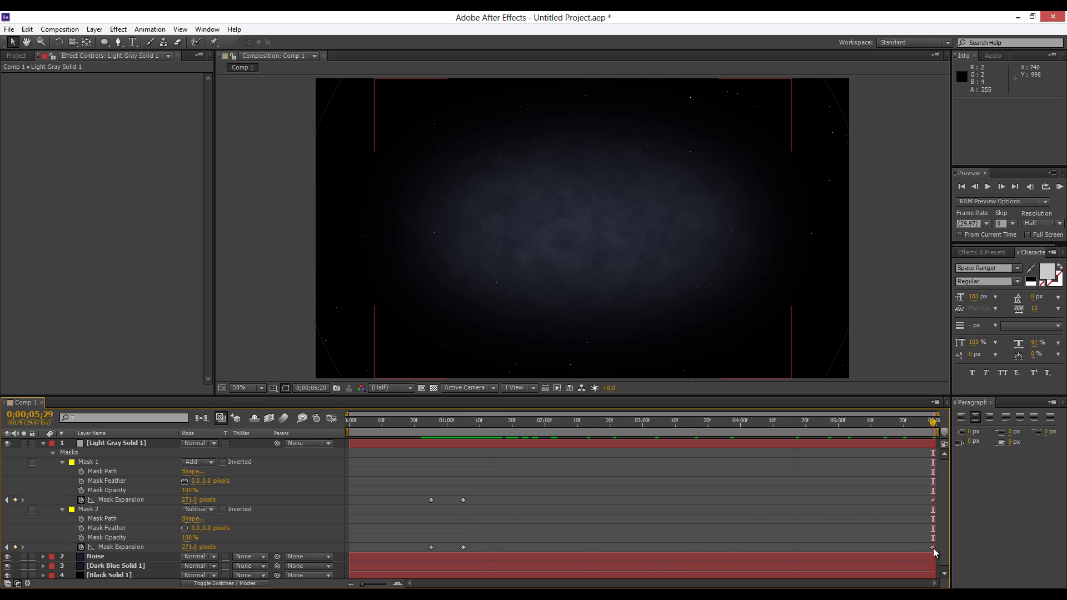
{"action": "left_click", "coordinate": [933, 548]}
{"action": "left_click", "coordinate": [255, 315]}
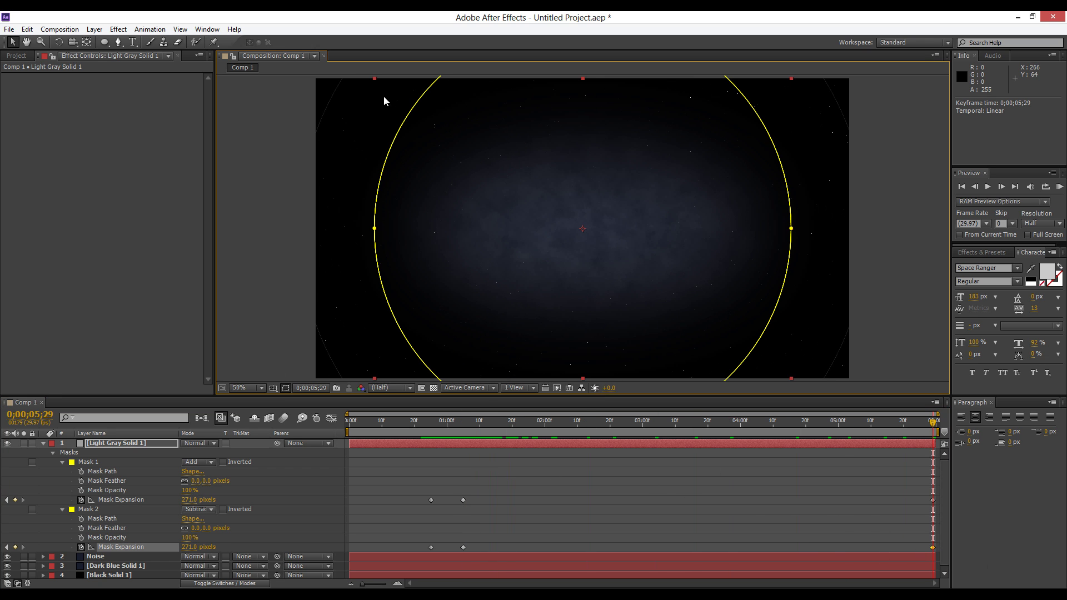
{"action": "scroll", "coordinate": [307, 143], "scroll_direction": "up", "scroll_amount": 1}
{"action": "left_click_drag", "start_coordinate": [307, 142], "coordinate": [657, 292]}
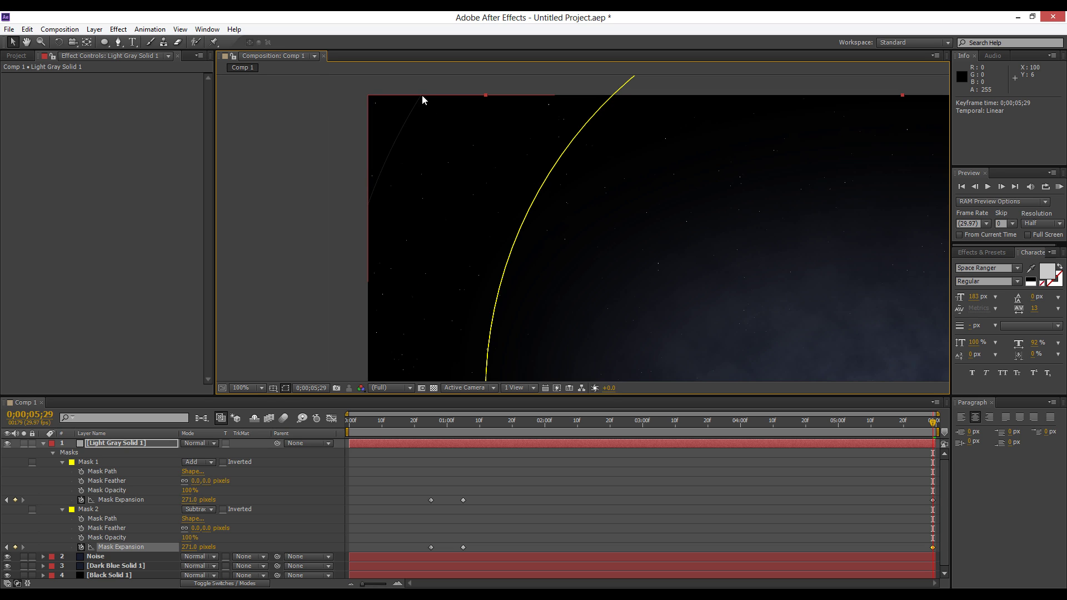
{"action": "left_click", "coordinate": [199, 549]}
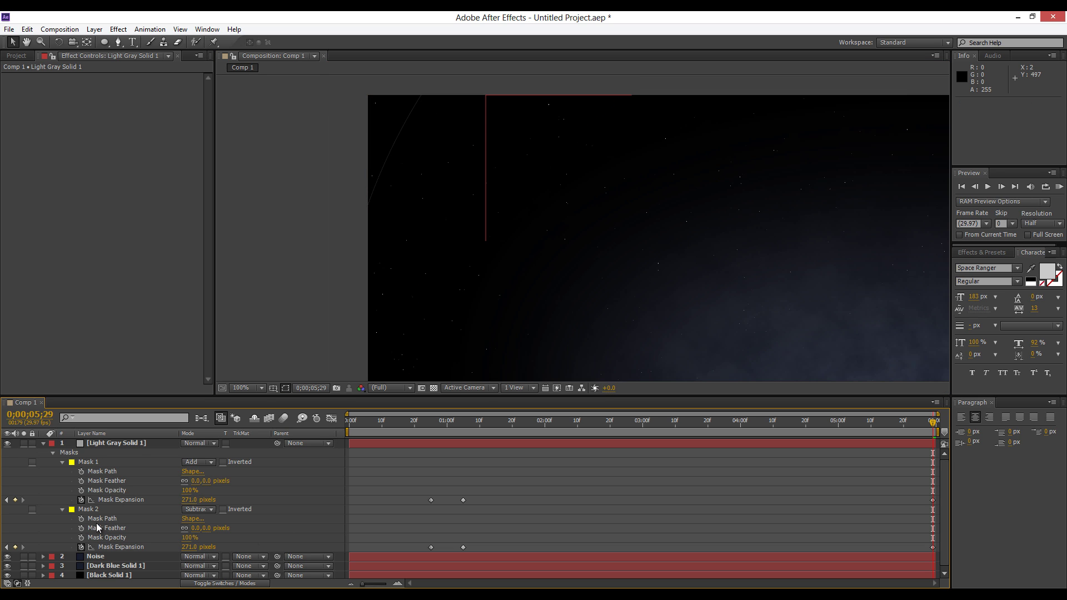
{"action": "mouse_move", "coordinate": [201, 550]}
{"action": "left_mouse_down"}
{"action": "mouse_move", "coordinate": [981, 553]}
{"action": "mouse_move", "coordinate": [194, 547]}
{"action": "left_mouse_up"}
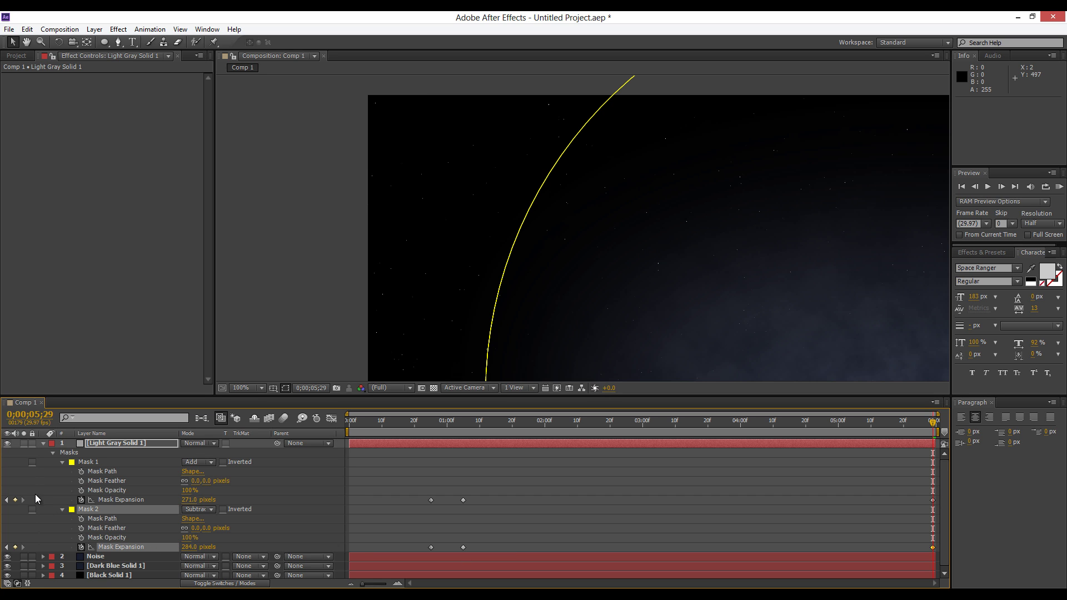
Collapse both masks and the light gray solid layer, deselect it and show the whole composition again.
{"action": "left_click", "coordinate": [62, 510]}
{"action": "left_click", "coordinate": [62, 463]}
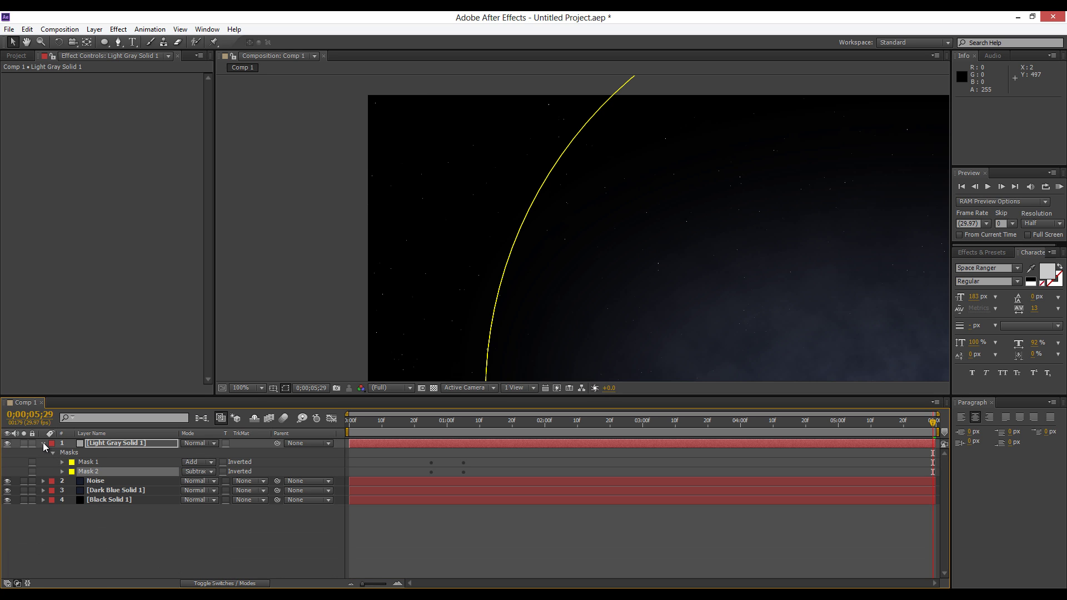
{"action": "left_click", "coordinate": [44, 444]}
{"action": "left_click", "coordinate": [167, 511]}
{"action": "scroll", "coordinate": [554, 277], "scroll_direction": "down", "scroll_amount": 1}
{"action": "key", "text": "space"}
{"action": "left_click_drag", "start_coordinate": [829, 279], "coordinate": [648, 195]}
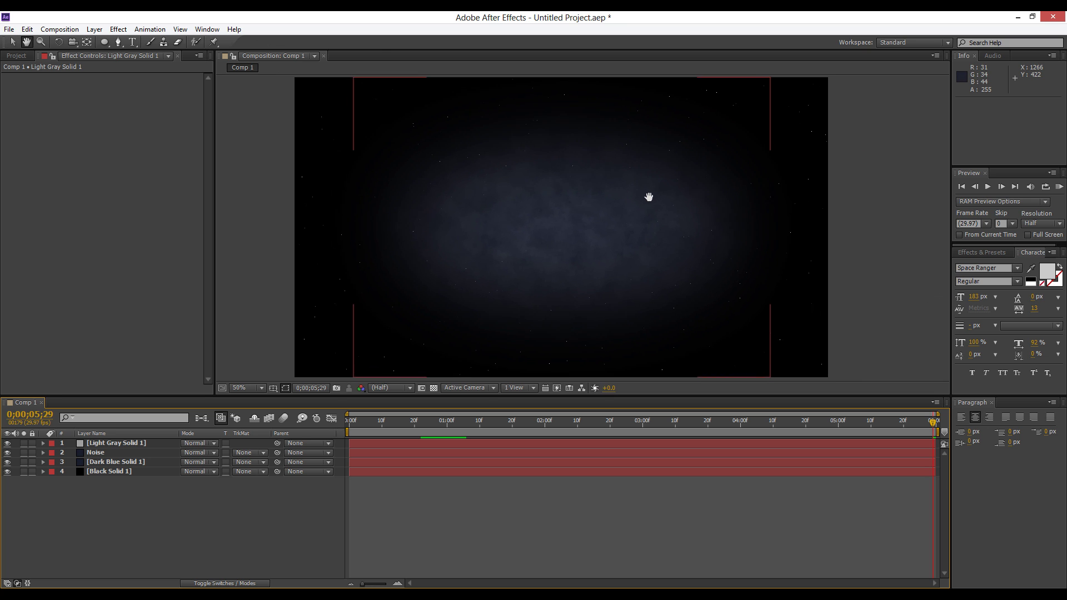
Preview the expanding ring animation and scrub the timeline to 0;00;01;13.
{"action": "left_click_drag", "start_coordinate": [396, 422], "coordinate": [483, 438]}
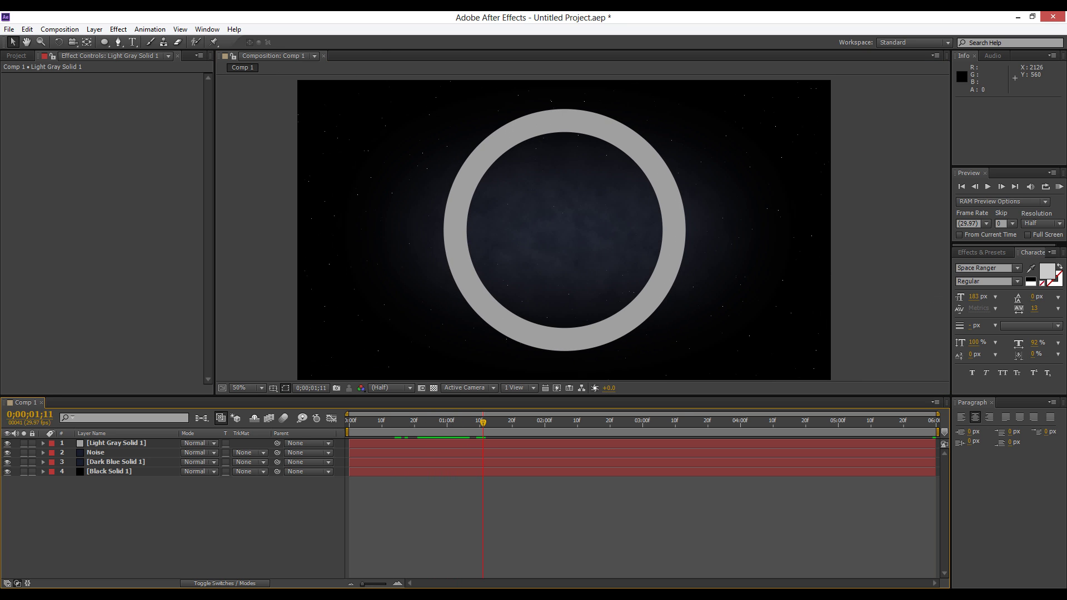
{"action": "left_click", "coordinate": [1059, 187]}
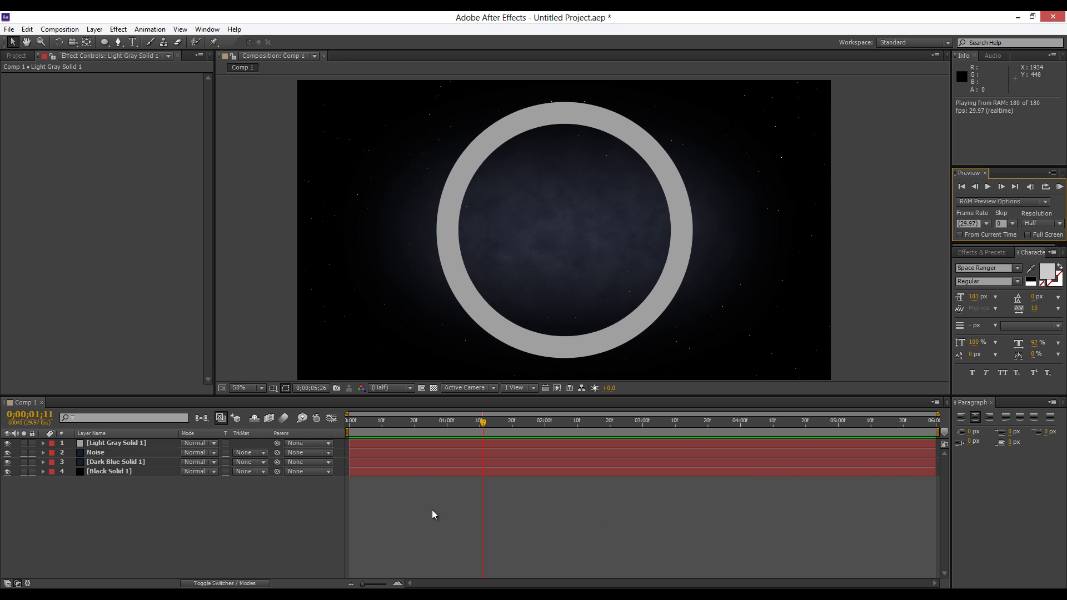
{"action": "left_click", "coordinate": [440, 428]}
{"action": "left_click_drag", "start_coordinate": [422, 432], "coordinate": [486, 434]}
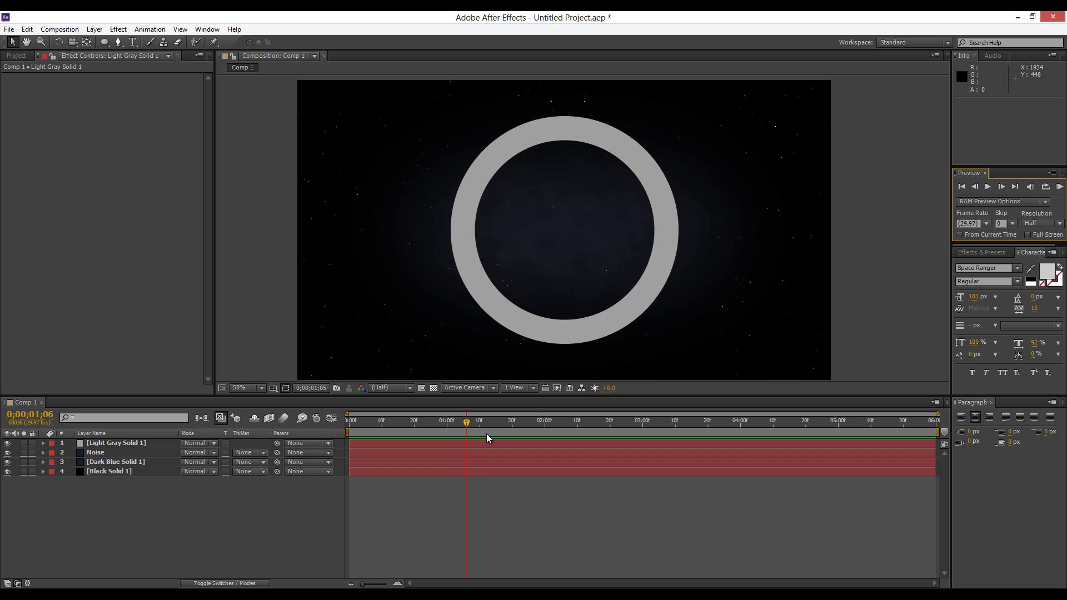
Find the Roughen Edges effect and apply it to the light gray solid layer.
{"action": "left_click", "coordinate": [116, 443]}
{"action": "left_click", "coordinate": [120, 30]}
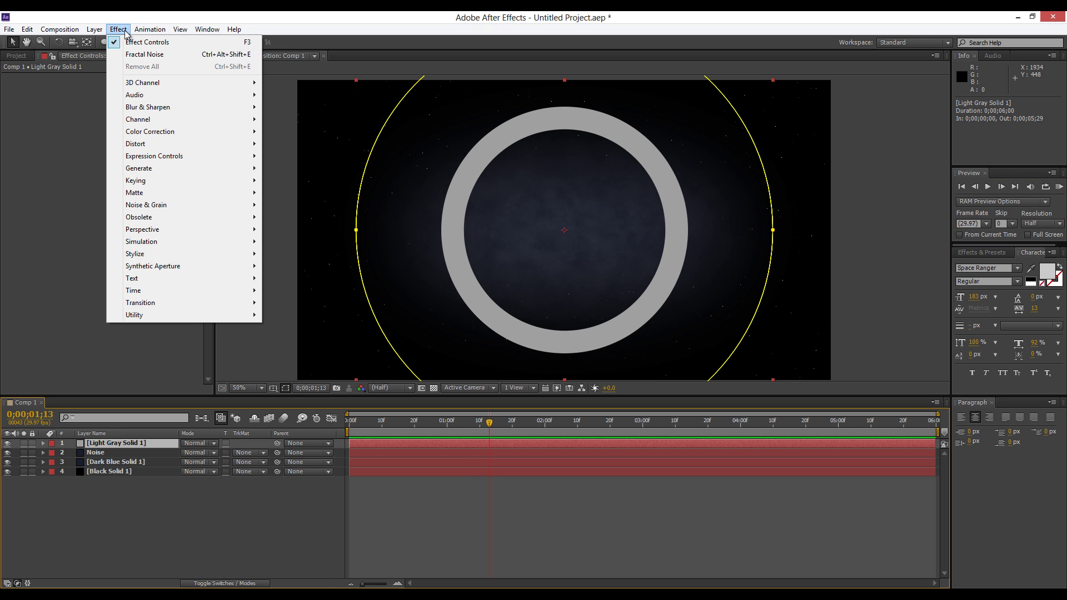
{"action": "left_click", "coordinate": [981, 252]}
{"action": "left_click", "coordinate": [987, 265]}
{"action": "type", "text": "roughen"}
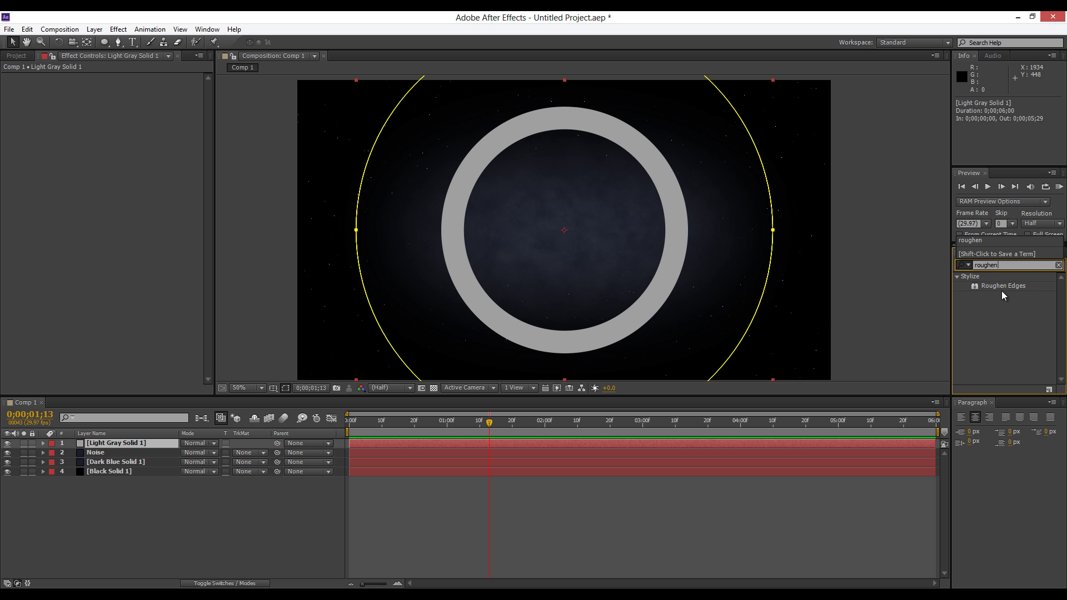
{"action": "left_click_drag", "start_coordinate": [1002, 291], "coordinate": [125, 445]}
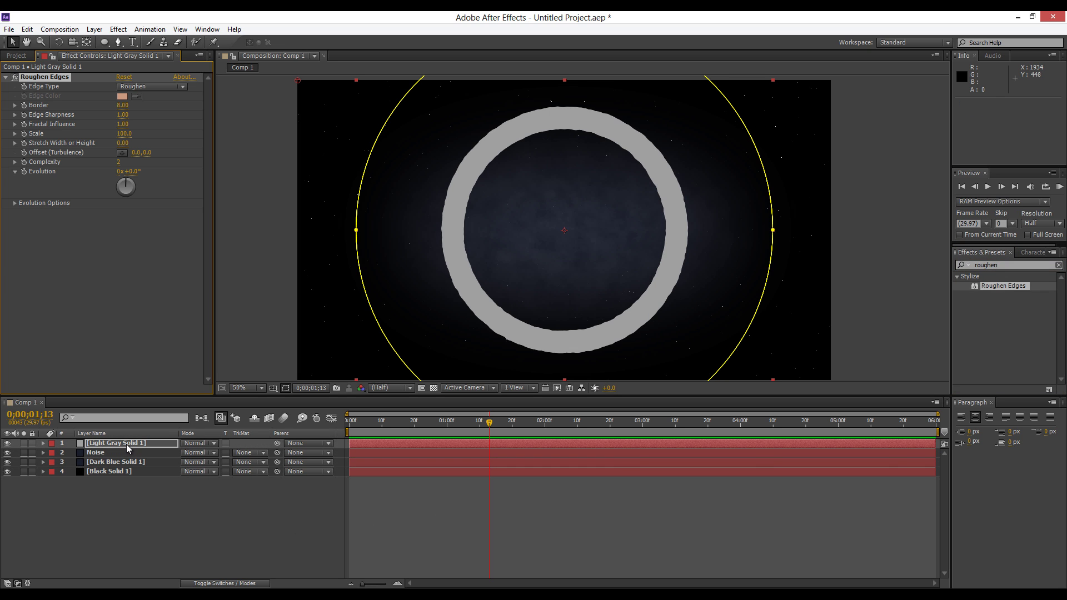
Rename the light gray solid layer as Main Circle.
{"action": "left_click", "coordinate": [126, 444]}
{"action": "key", "text": "Return"}
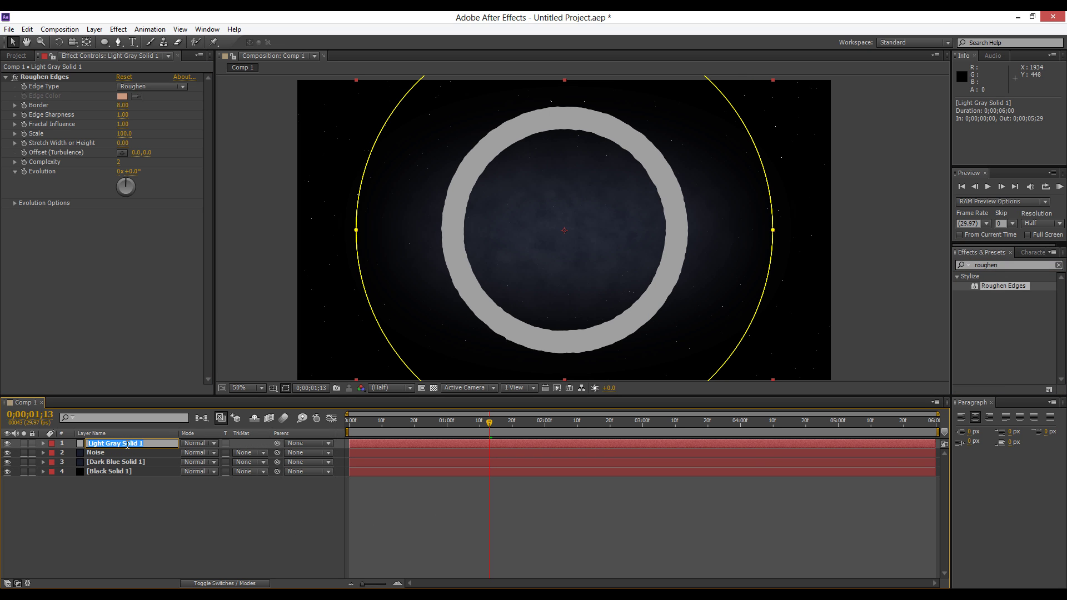
{"action": "type", "text": "Main Circle"}
{"action": "key", "text": "Return"}
Rename the black solid layer as Background.
{"action": "left_click", "coordinate": [133, 461]}
{"action": "left_click", "coordinate": [128, 472]}
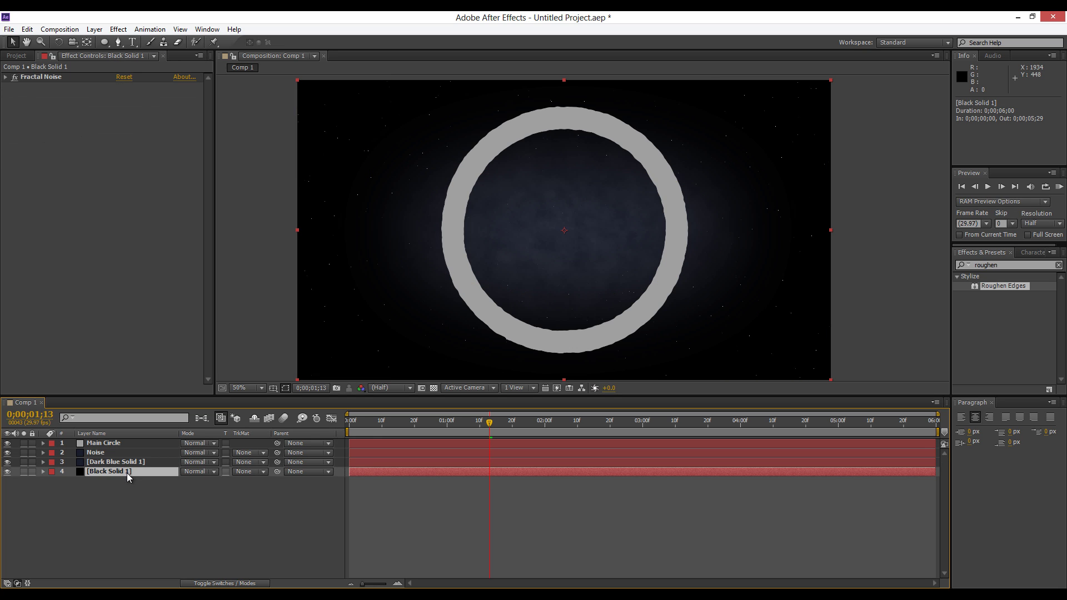
{"action": "key", "text": "Return"}
{"action": "type", "text": "Background"}
{"action": "key", "text": "Return"}
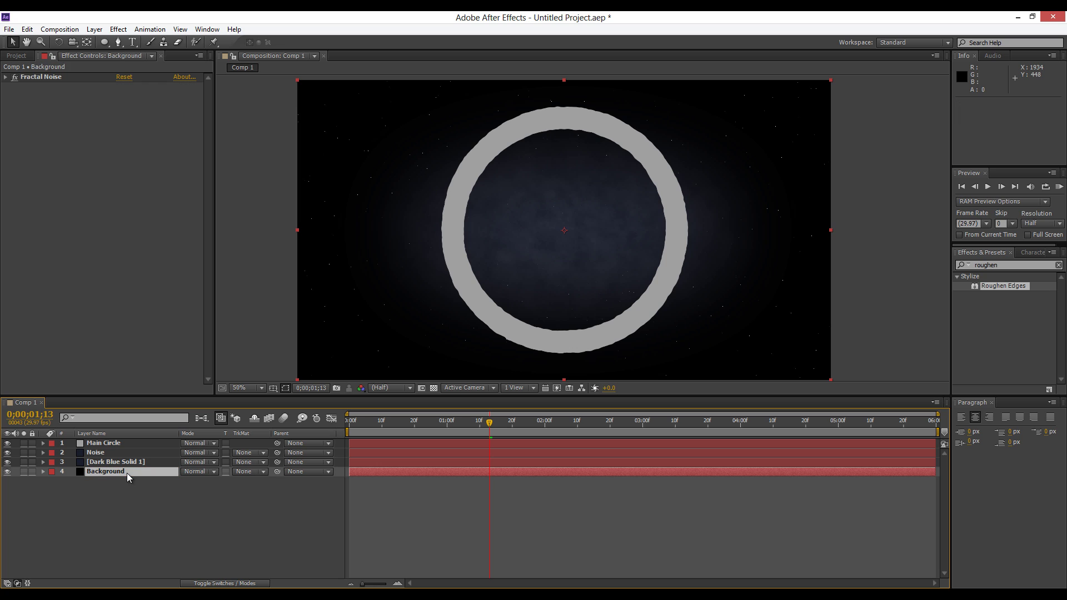
Rename the dark blue solid layer as Light and deselect it.
{"action": "left_click", "coordinate": [133, 462]}
{"action": "key", "text": "Return"}
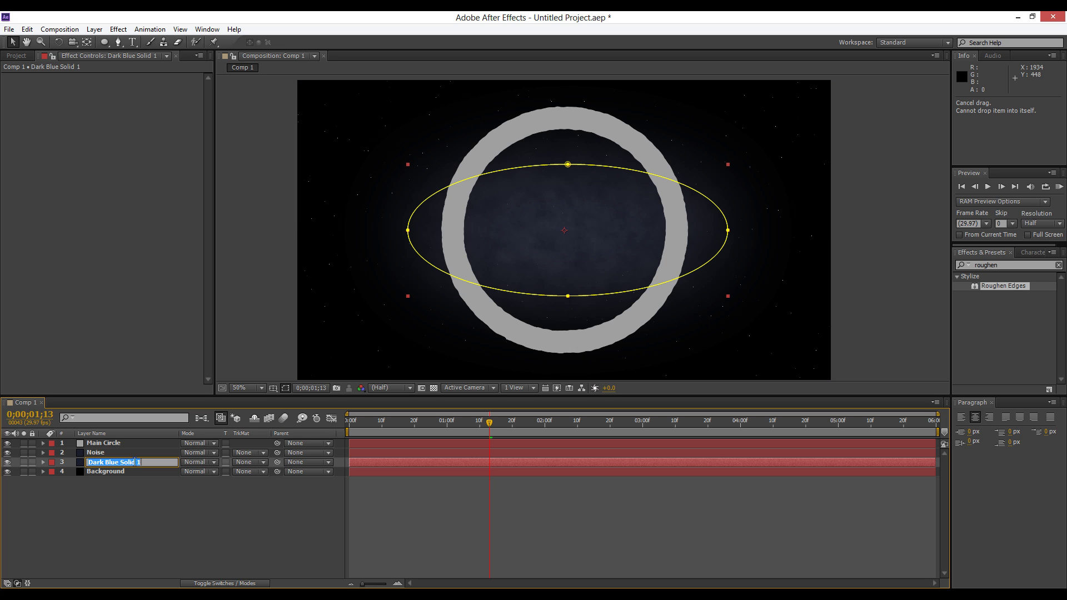
{"action": "type", "text": "Light"}
{"action": "key", "text": "Return"}
{"action": "left_click", "coordinate": [152, 494]}
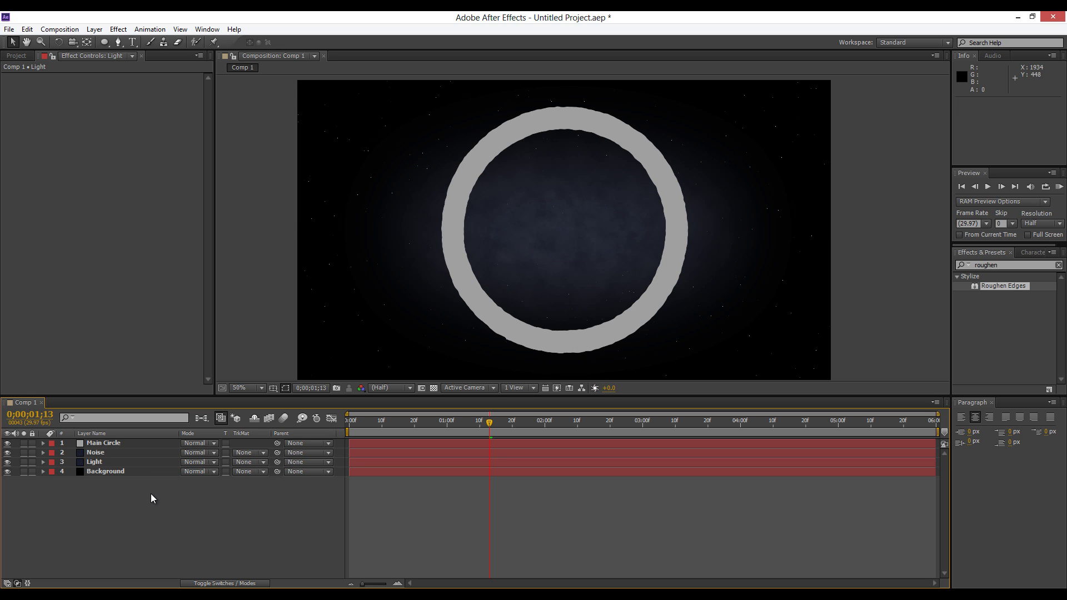
Save the project as Explosive Template Tutorial.aep.
{"action": "left_click", "coordinate": [116, 462]}
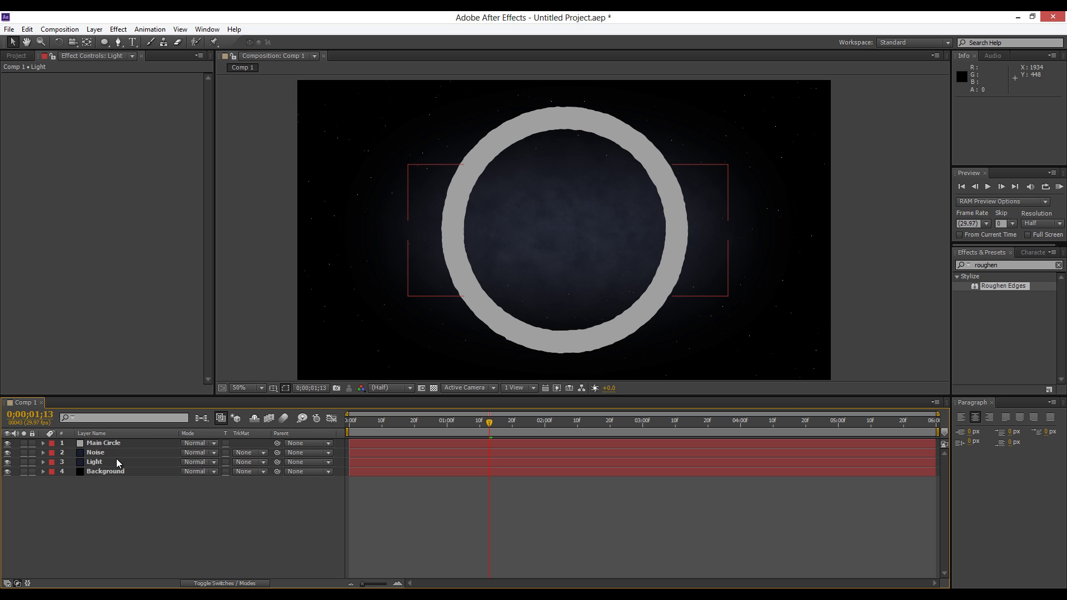
{"action": "key", "text": "ctrl+s"}
{"action": "left_click", "coordinate": [61, 567]}
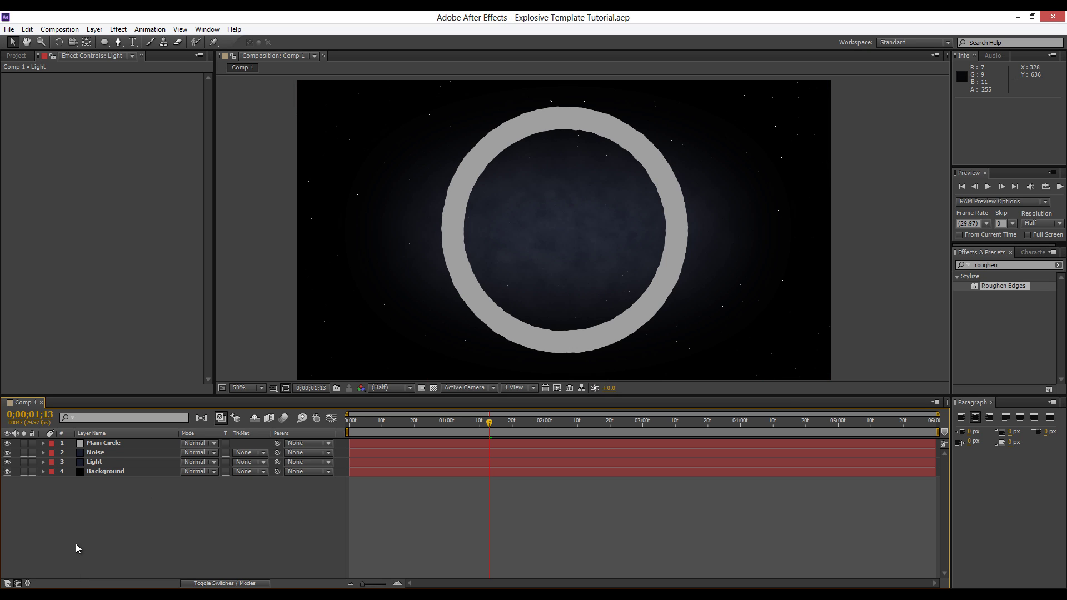
Set the Border of the Main Circle layer's Roughen Edges effect to 55.
{"action": "left_click", "coordinate": [99, 444]}
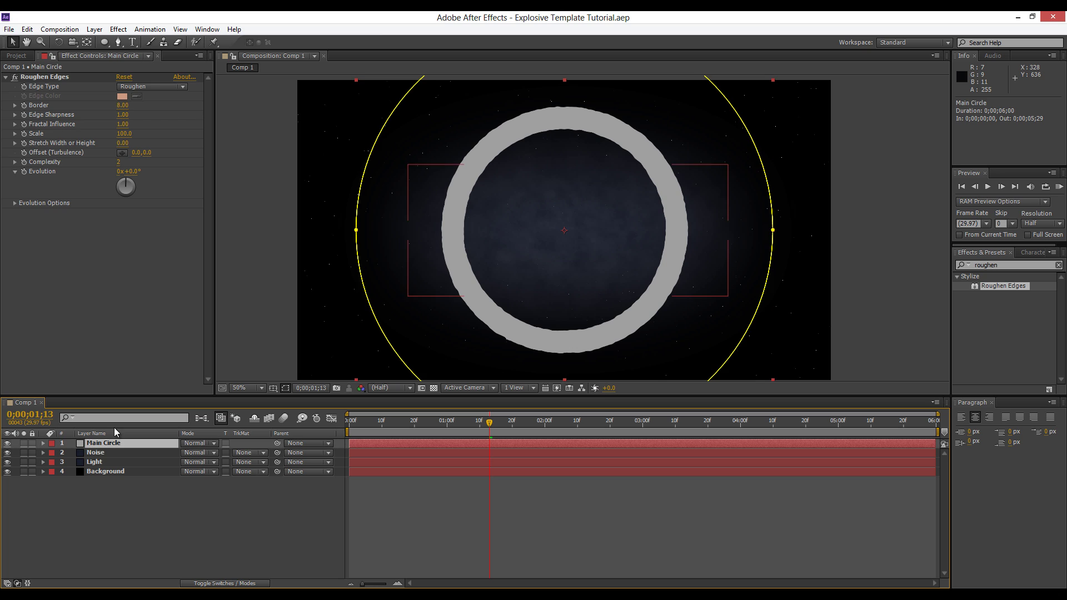
{"action": "left_click", "coordinate": [47, 78]}
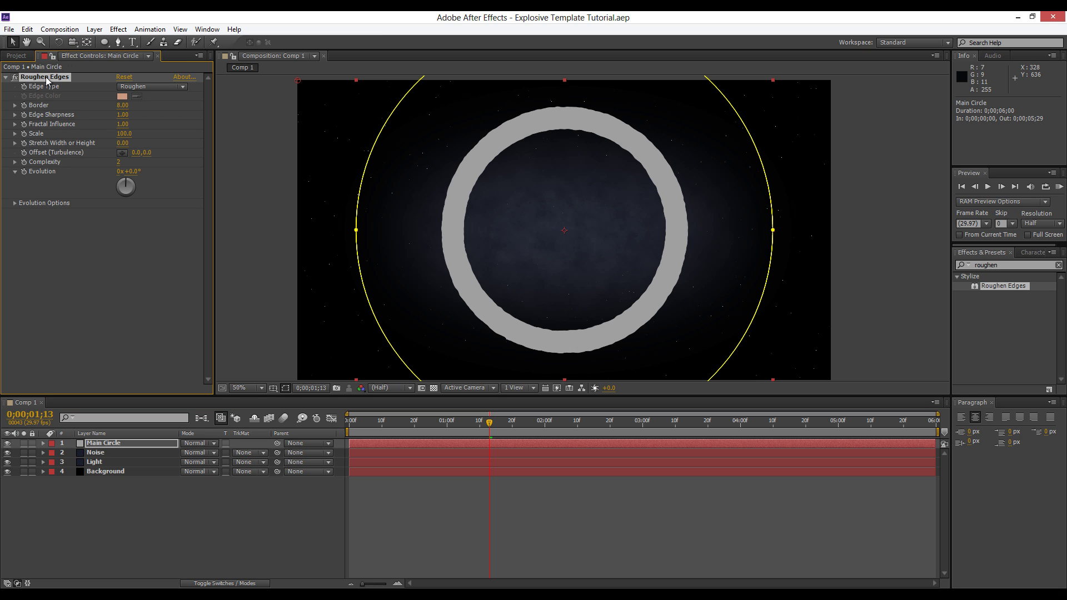
{"action": "left_click", "coordinate": [121, 105]}
{"action": "type", "text": "55"}
{"action": "key", "text": "Return"}
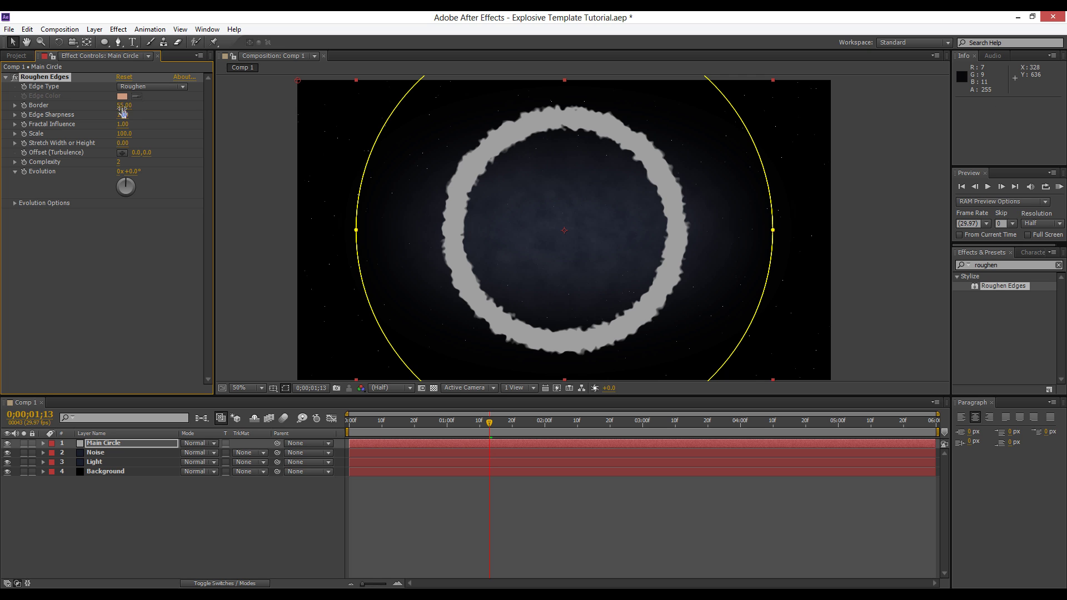
Set the Roughen Edges effect's Edge Sharpness to 0.75 while checking the ring's edge up close.
{"action": "scroll", "coordinate": [524, 291], "scroll_direction": "up", "scroll_amount": 1}
{"action": "key", "text": "space"}
{"action": "left_click_drag", "start_coordinate": [385, 188], "coordinate": [477, 299]}
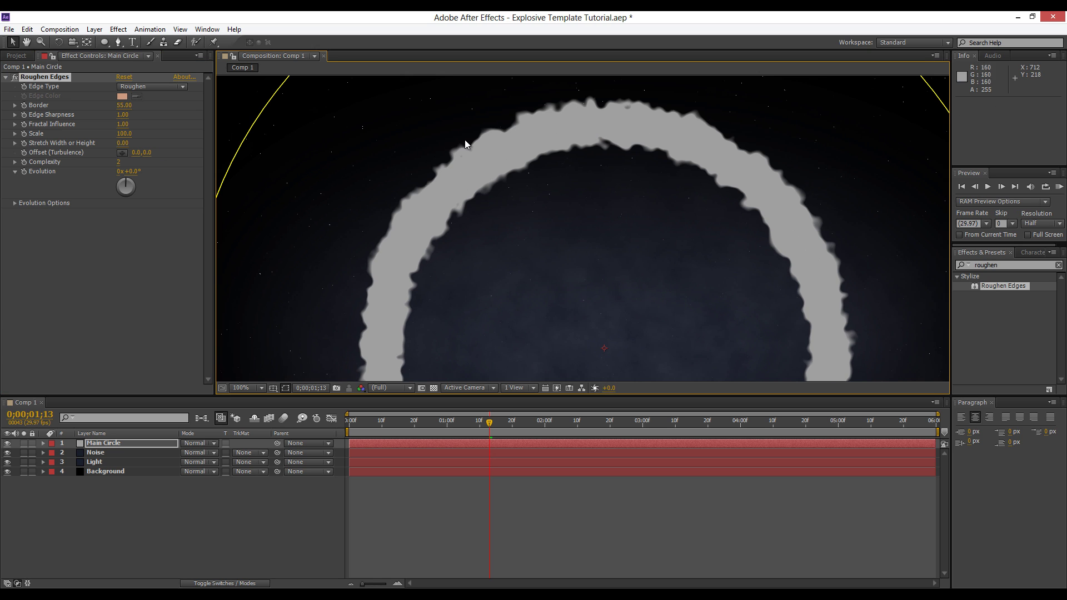
{"action": "left_click_drag", "start_coordinate": [546, 243], "coordinate": [511, 238]}
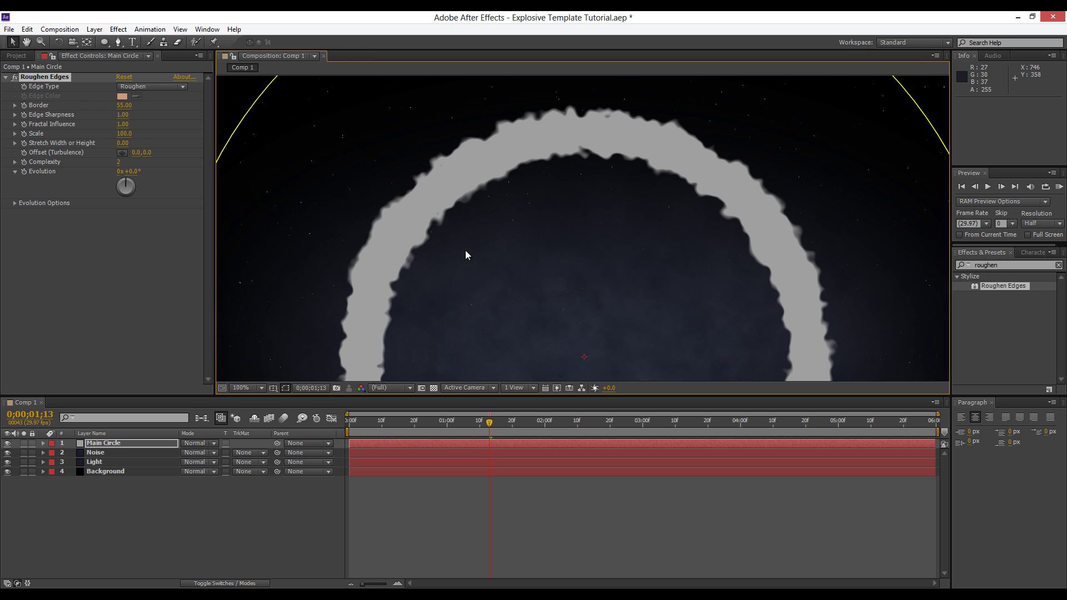
{"action": "left_click_drag", "start_coordinate": [121, 115], "coordinate": [352, 160]}
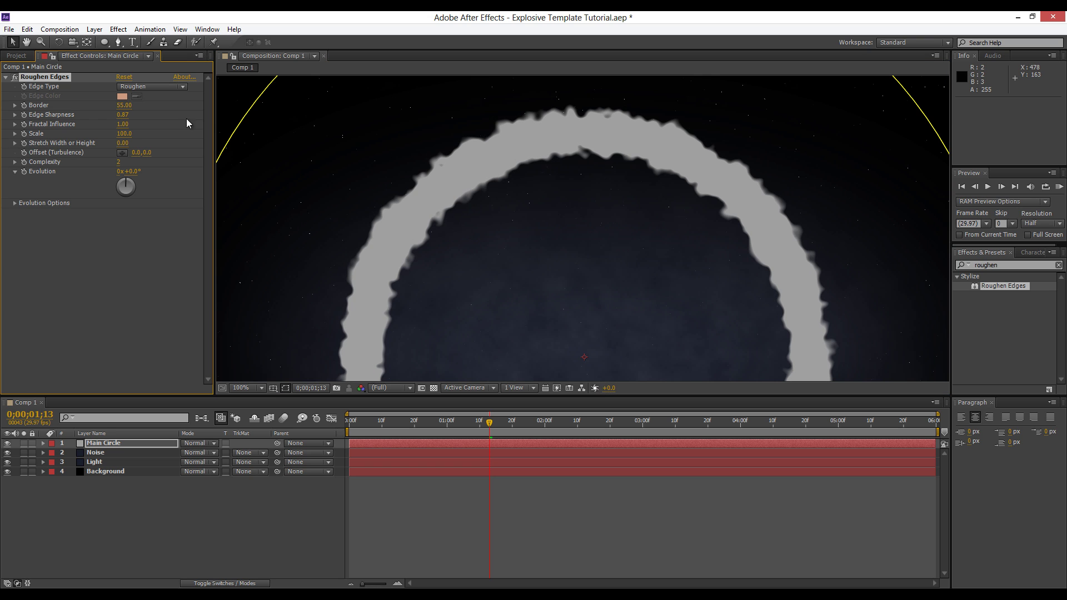
{"action": "left_click", "coordinate": [127, 115]}
{"action": "key", "text": "Return"}
{"action": "key", "text": "ctrl+z"}
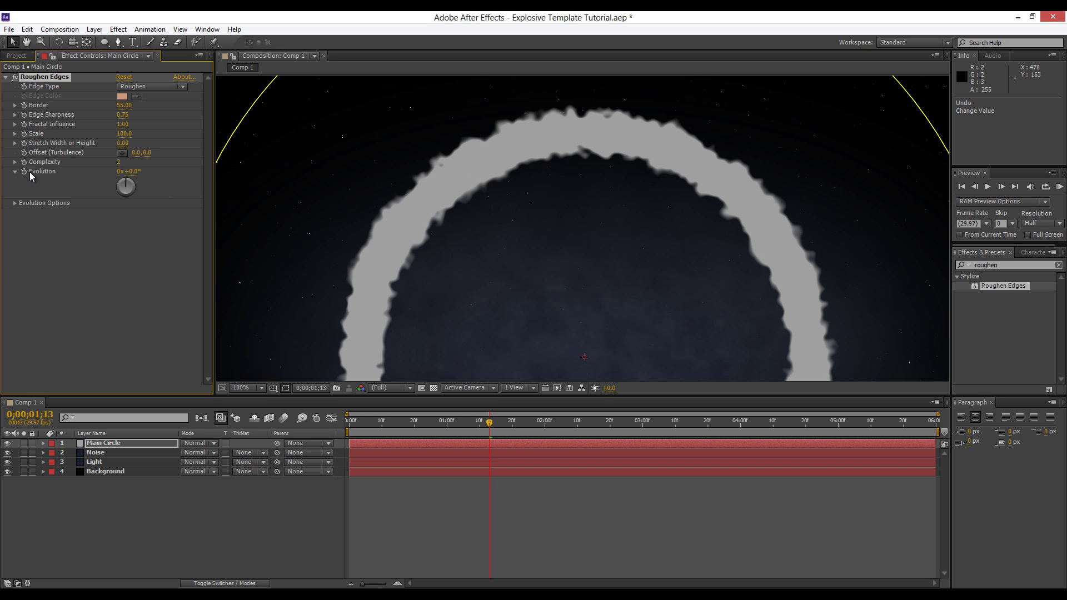
Drive the Roughen Edges Evolution with the expression time*200 and collapse the Main Circle layer.
{"action": "left_click", "coordinate": [24, 172], "text": "alt"}
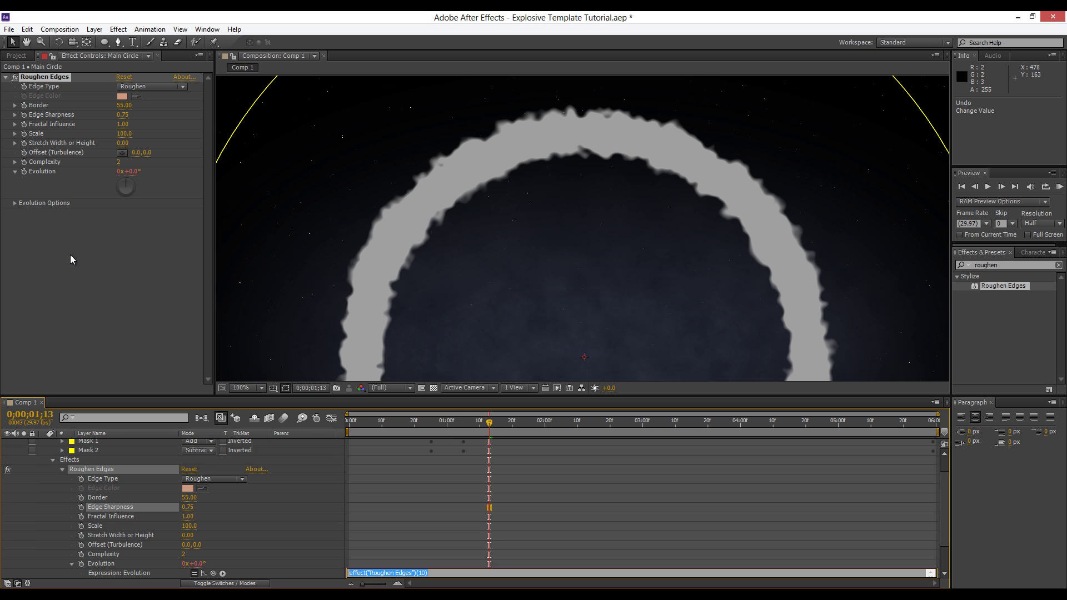
{"action": "type", "text": "time*200"}
{"action": "left_click", "coordinate": [368, 517]}
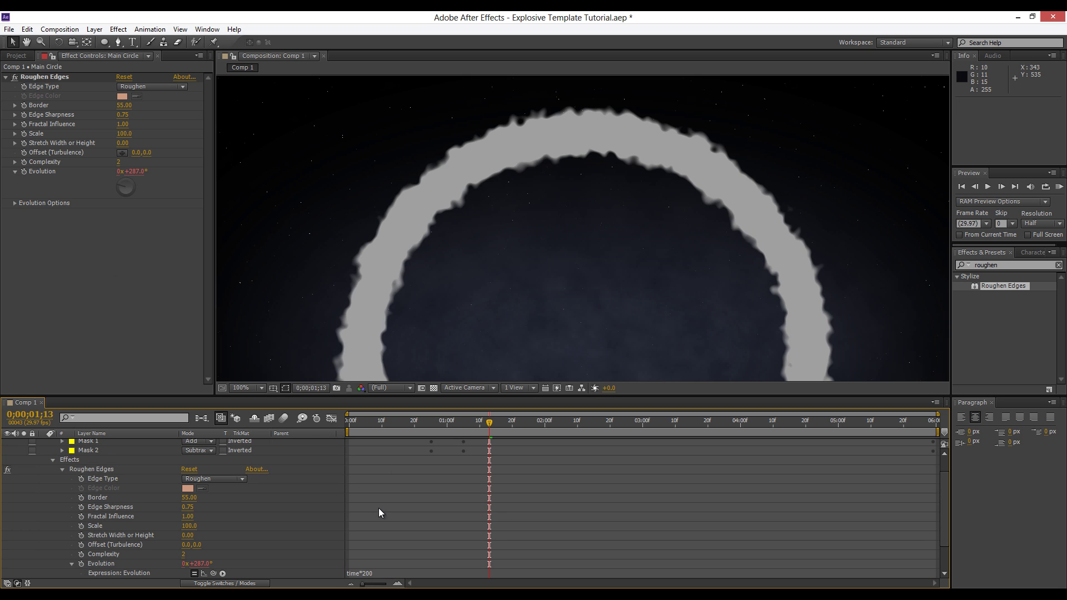
{"action": "scroll", "coordinate": [379, 508], "scroll_direction": "up", "scroll_amount": 2}
{"action": "left_click", "coordinate": [43, 443]}
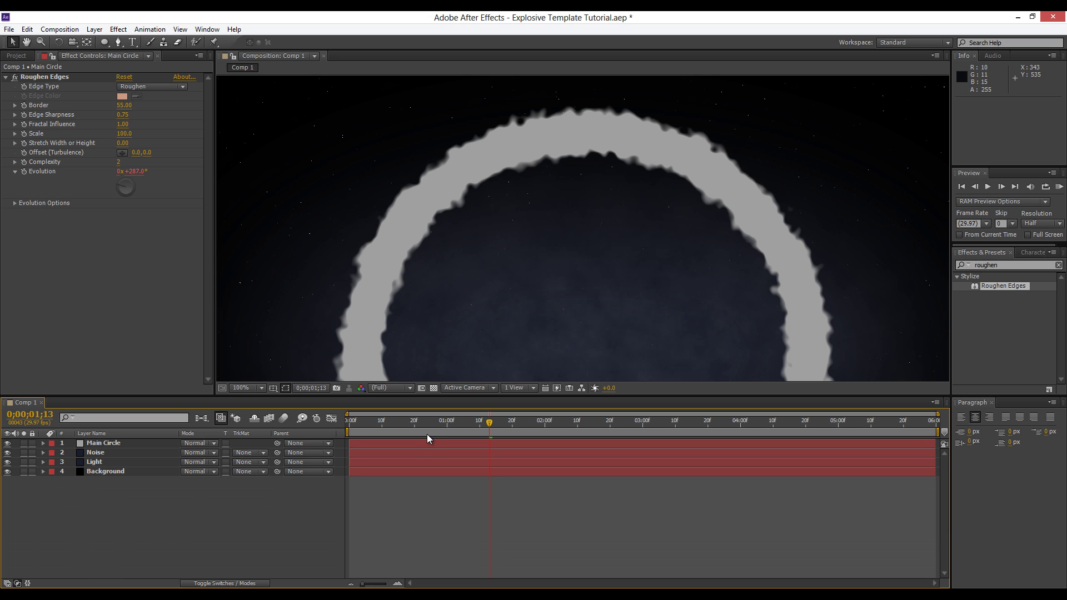
Show the whole composition and RAM preview the animation of the roughened ring.
{"action": "left_click_drag", "start_coordinate": [427, 434], "coordinate": [489, 423]}
{"action": "scroll", "coordinate": [517, 244], "scroll_direction": "down", "scroll_amount": 1}
{"action": "key", "text": "space"}
{"action": "left_click_drag", "start_coordinate": [517, 245], "coordinate": [479, 182]}
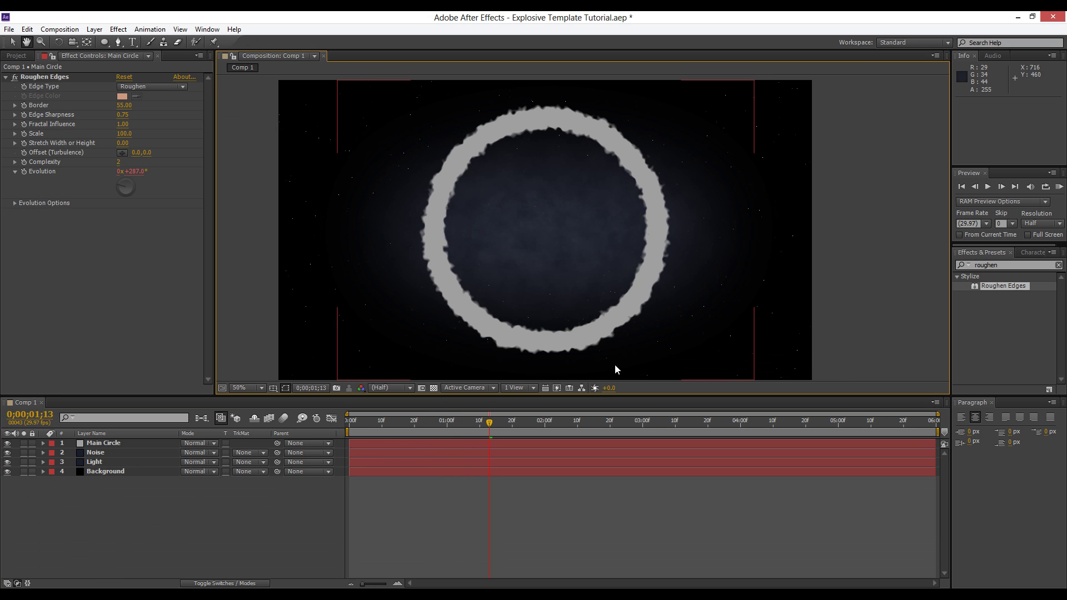
{"action": "left_click", "coordinate": [1060, 187]}
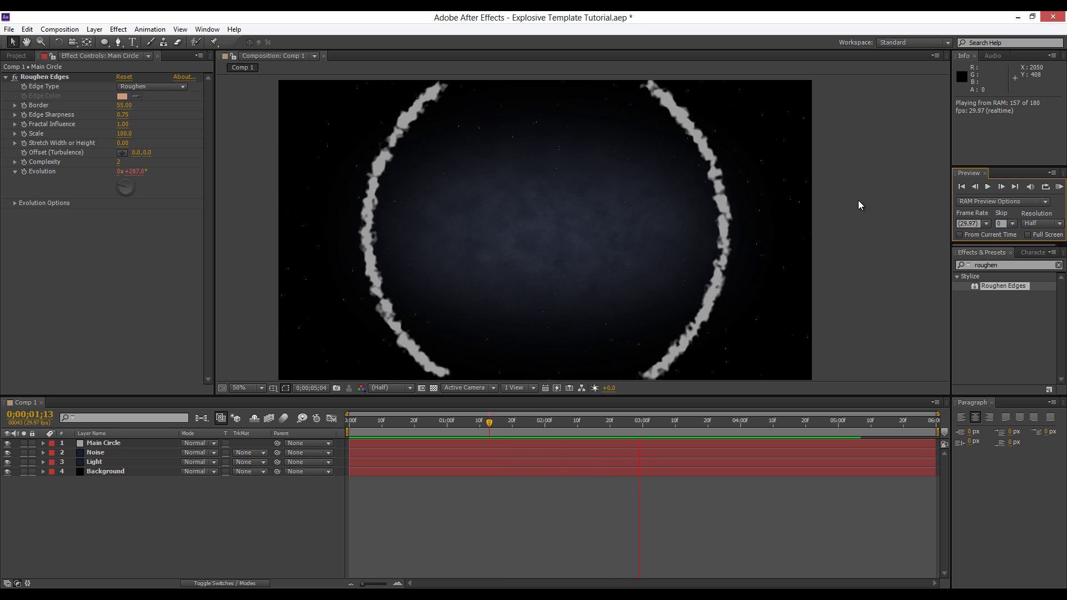
{"action": "key", "text": "space"}
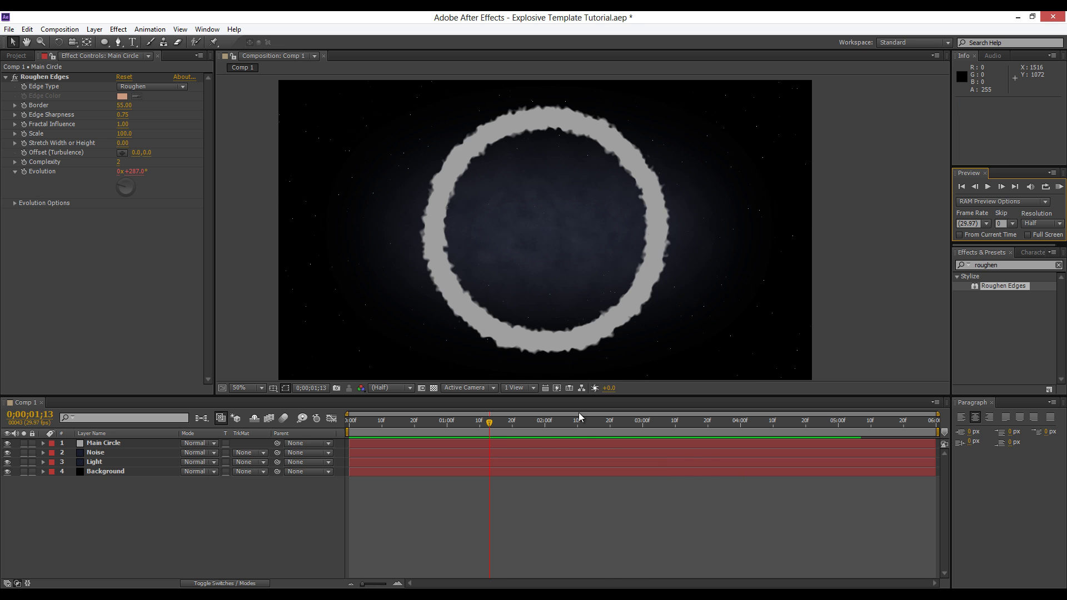
Move the current time to 0;00;01;09 and inspect the ring's rough edge up close.
{"action": "left_click", "coordinate": [457, 416]}
{"action": "left_click_drag", "start_coordinate": [416, 423], "coordinate": [476, 427]}
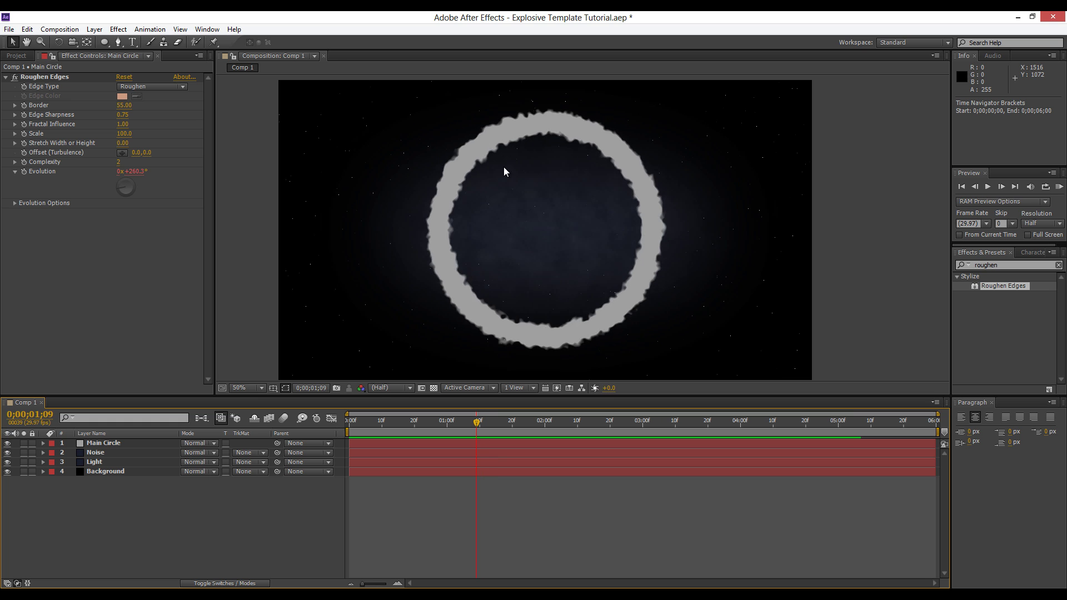
{"action": "scroll", "coordinate": [478, 153], "scroll_direction": "up", "scroll_amount": 1}
{"action": "left_click_drag", "start_coordinate": [460, 143], "coordinate": [488, 162]}
{"action": "scroll", "coordinate": [489, 162], "scroll_direction": "down", "scroll_amount": 1}
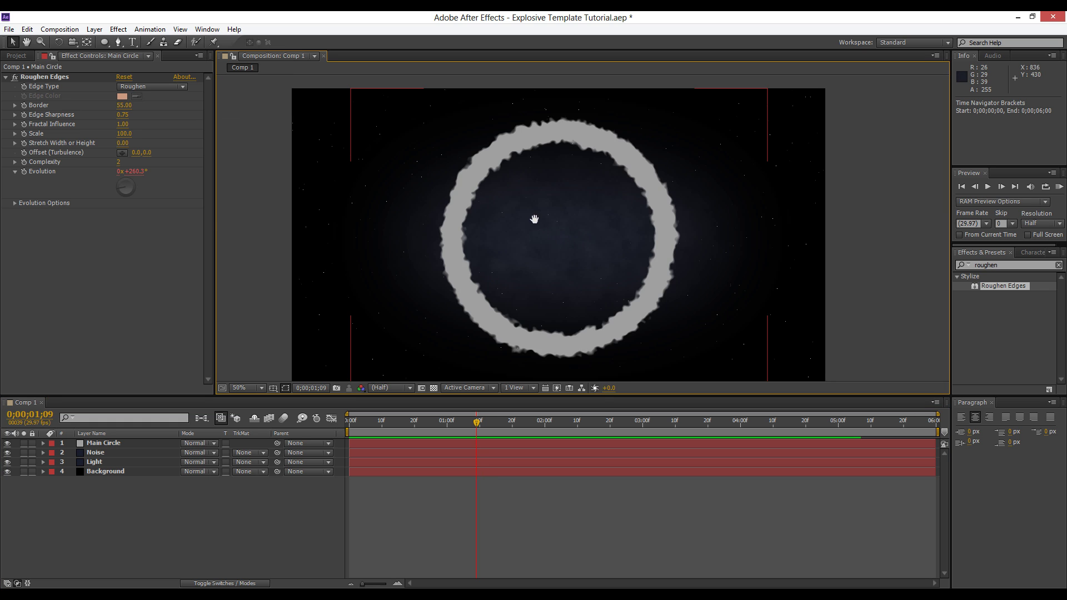
{"action": "left_click_drag", "start_coordinate": [534, 219], "coordinate": [539, 203]}
Apply the Fractal Noise effect to the Main Circle layer.
{"action": "left_click", "coordinate": [121, 442]}
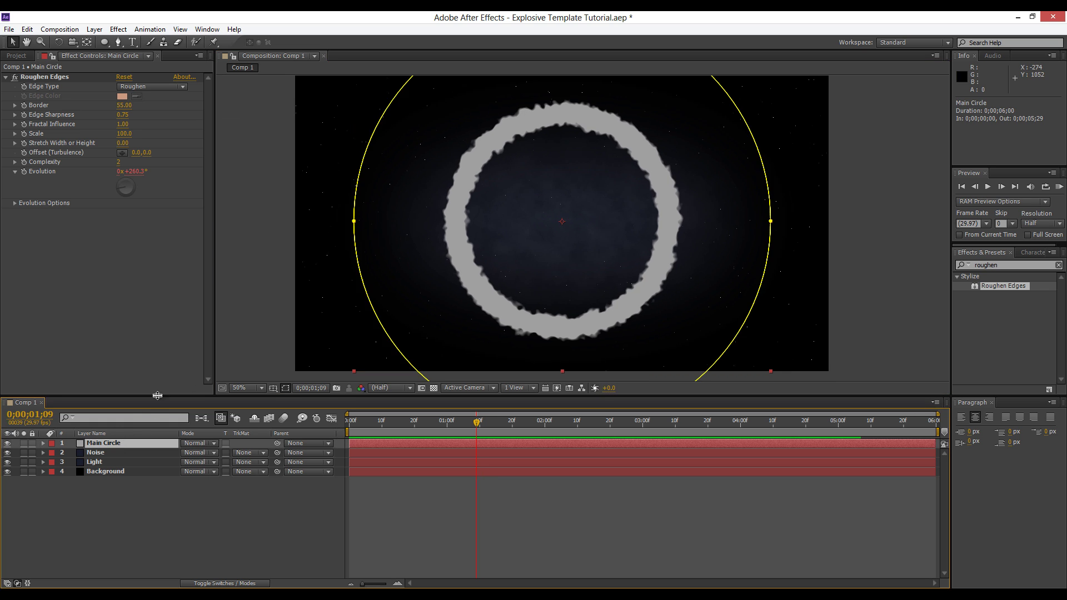
{"action": "left_click", "coordinate": [119, 29]}
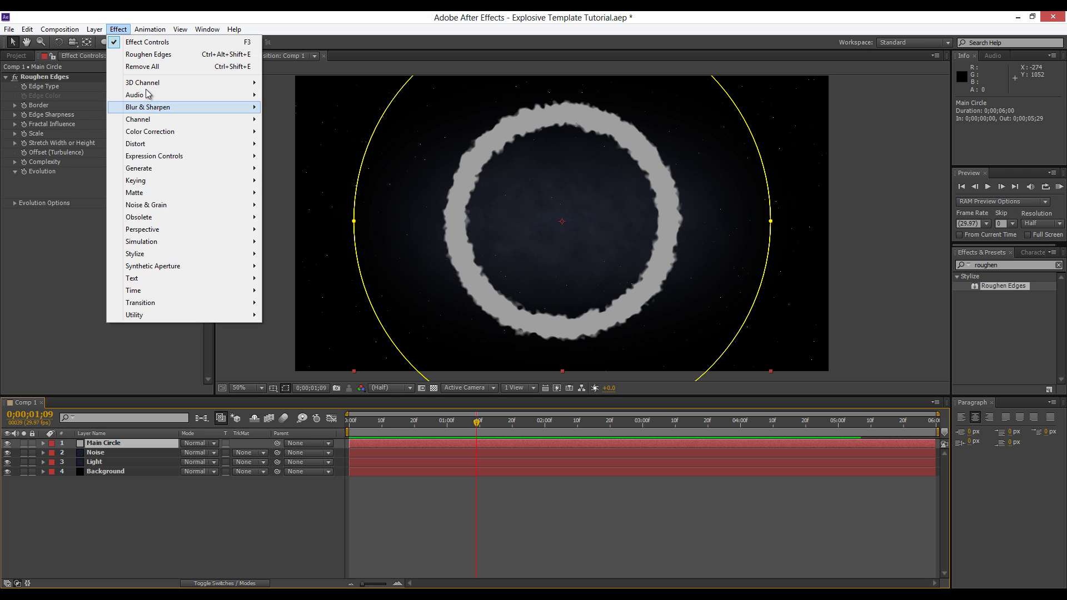
{"action": "mouse_move", "coordinate": [172, 207]}
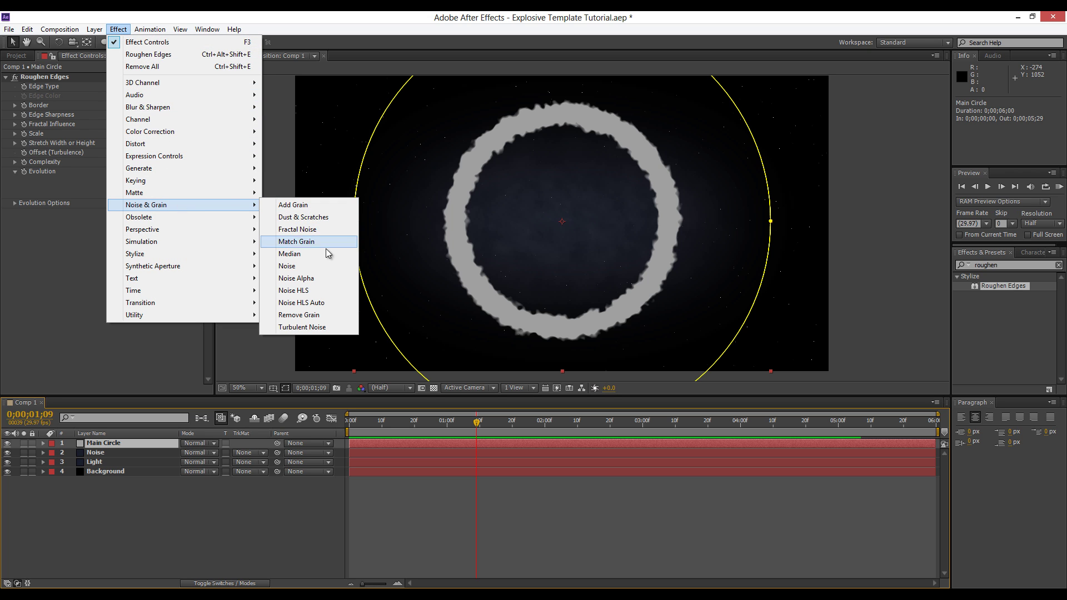
{"action": "left_click", "coordinate": [322, 229]}
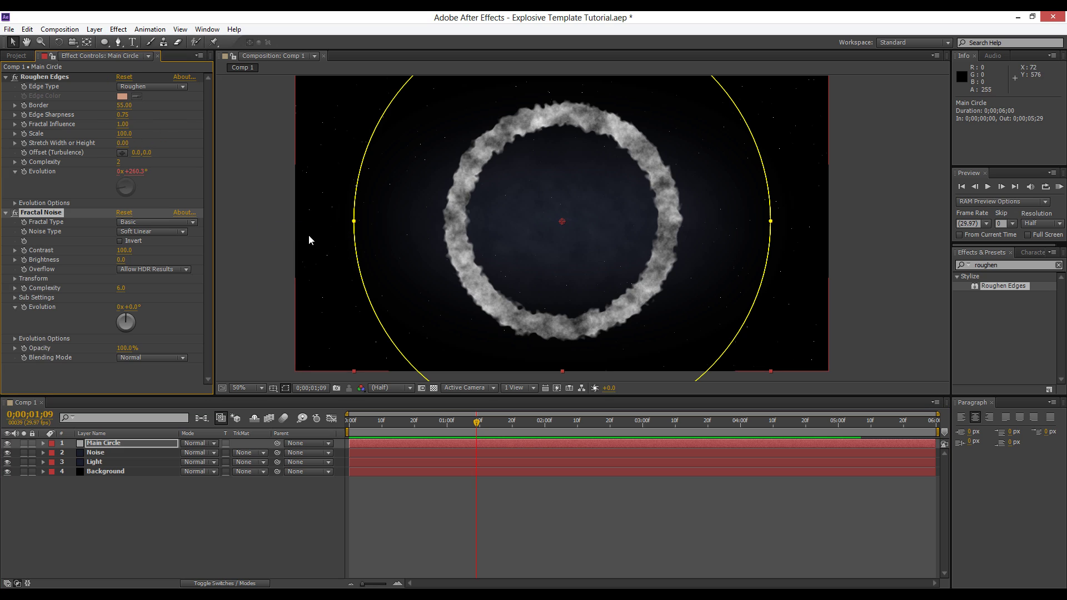
Set the Main Circle layer's Fractal Noise Contrast to 200 and Brightness to 15.
{"action": "left_click", "coordinate": [122, 250]}
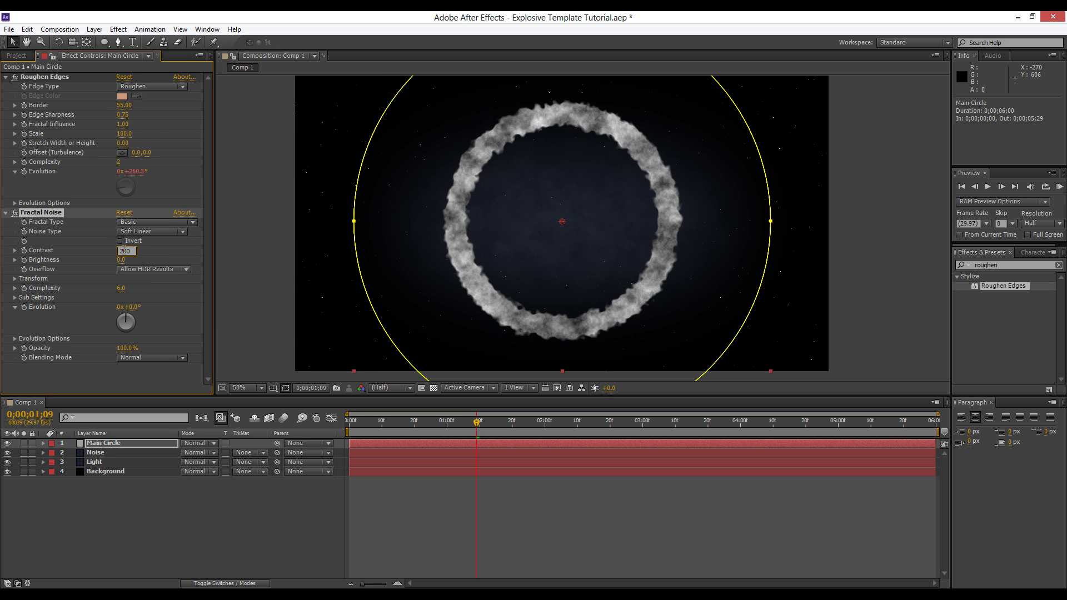
{"action": "type", "text": "200"}
{"action": "key", "text": "Return"}
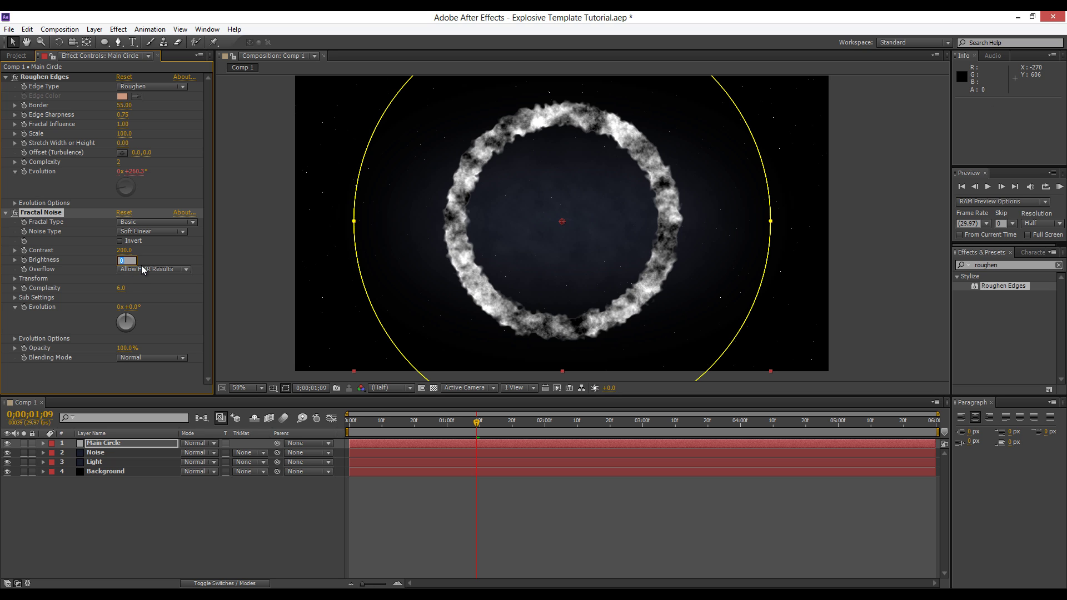
{"action": "key", "text": "Return"}
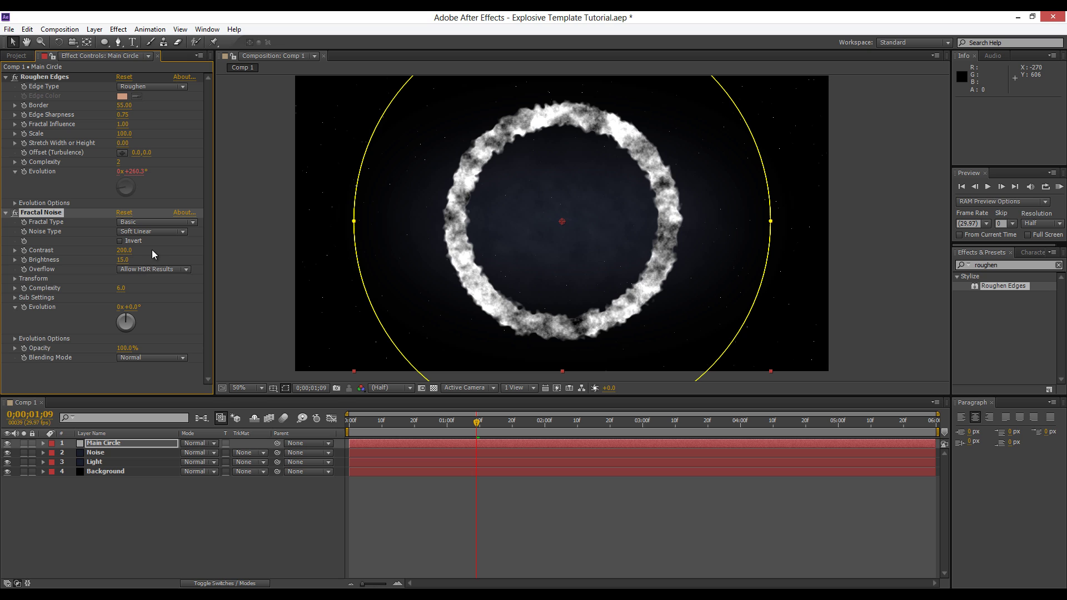
{"action": "left_click", "coordinate": [153, 249]}
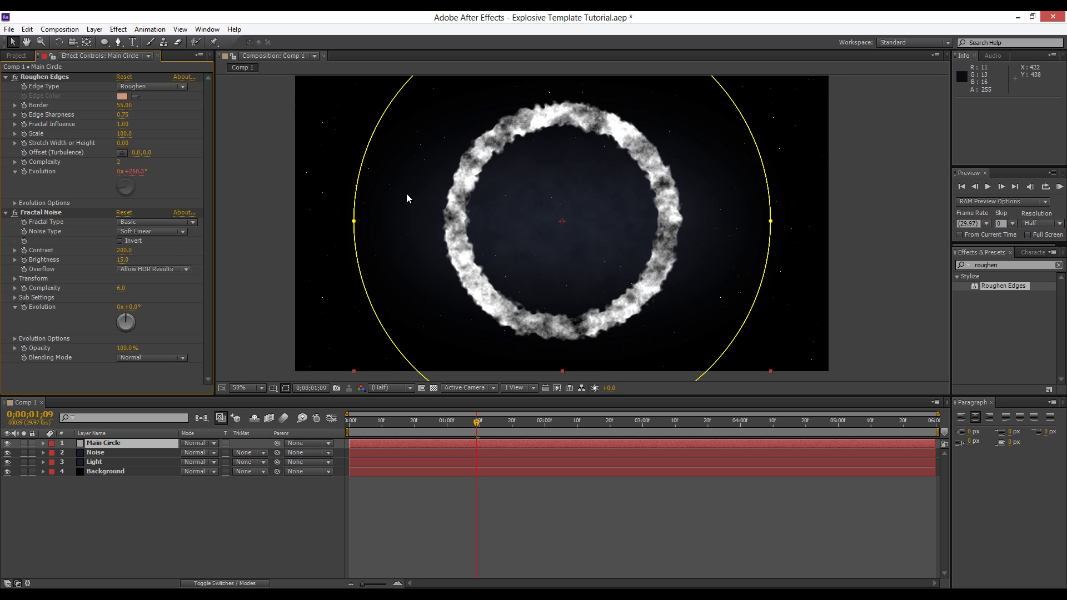
Set the Roughen Edges Border to 54 and try a Fractal Noise Evolution of 28°.
{"action": "left_click_drag", "start_coordinate": [131, 105], "coordinate": [171, 161]}
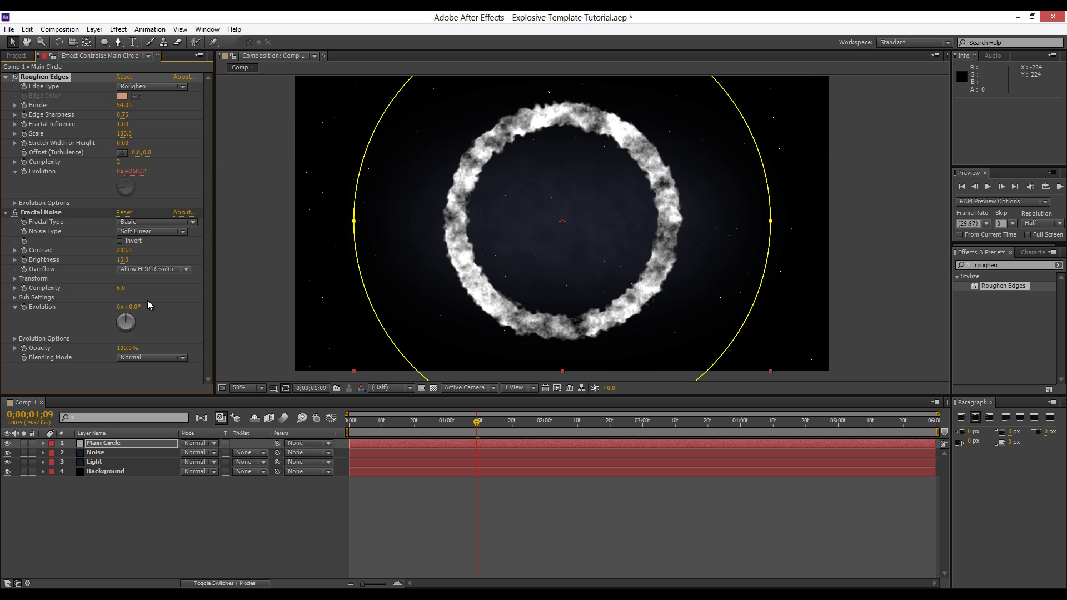
{"action": "left_click_drag", "start_coordinate": [133, 306], "coordinate": [154, 313]}
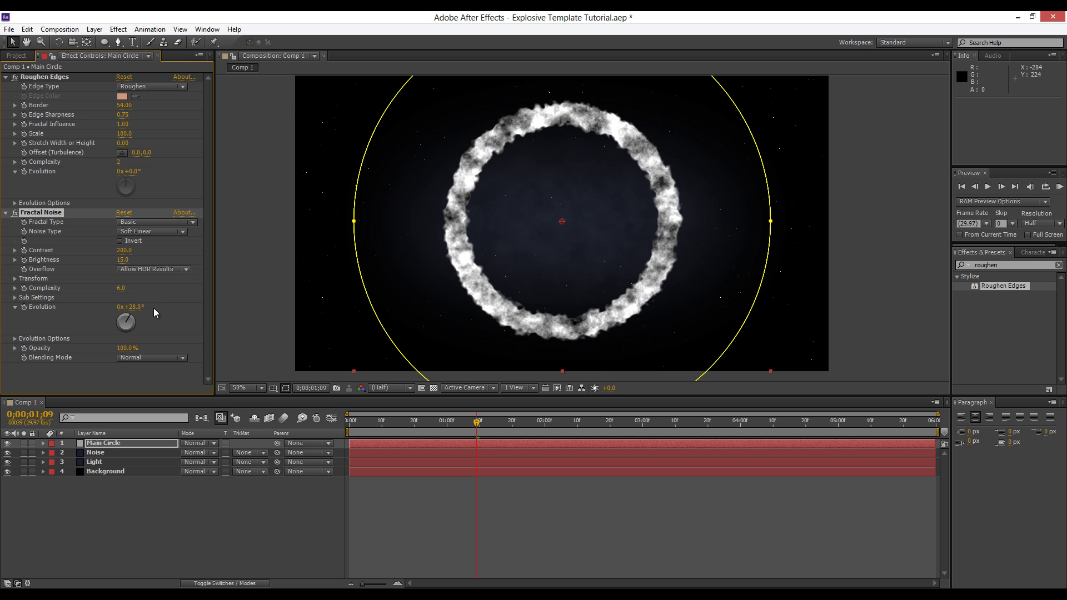
Drive the Main Circle layer's Fractal Noise Evolution with the expression time*100.
{"action": "left_click", "coordinate": [24, 309], "text": "alt"}
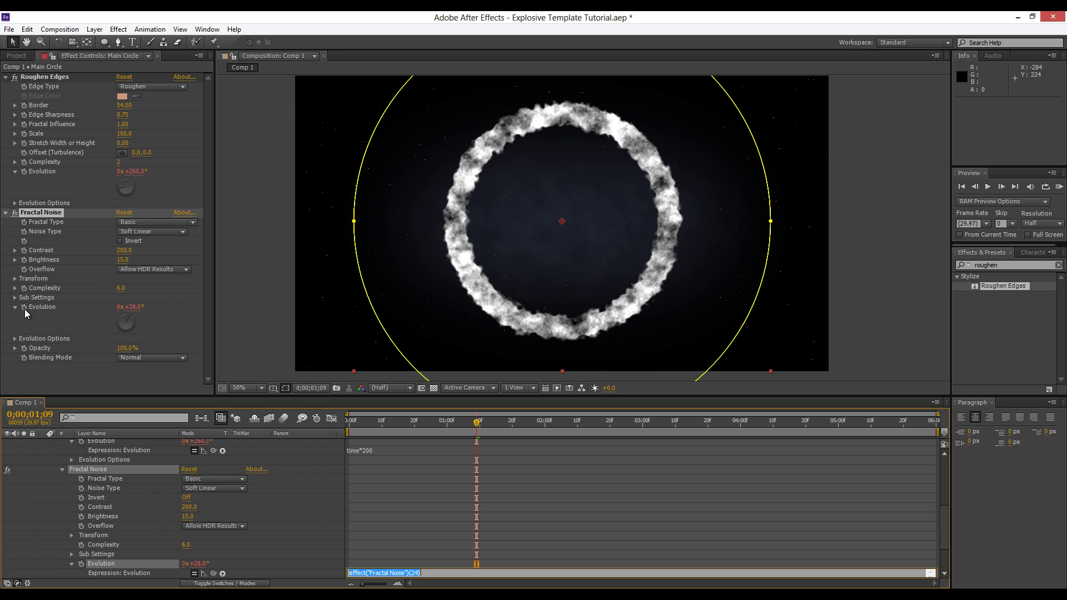
{"action": "type", "text": "time*100"}
{"action": "left_click", "coordinate": [408, 502]}
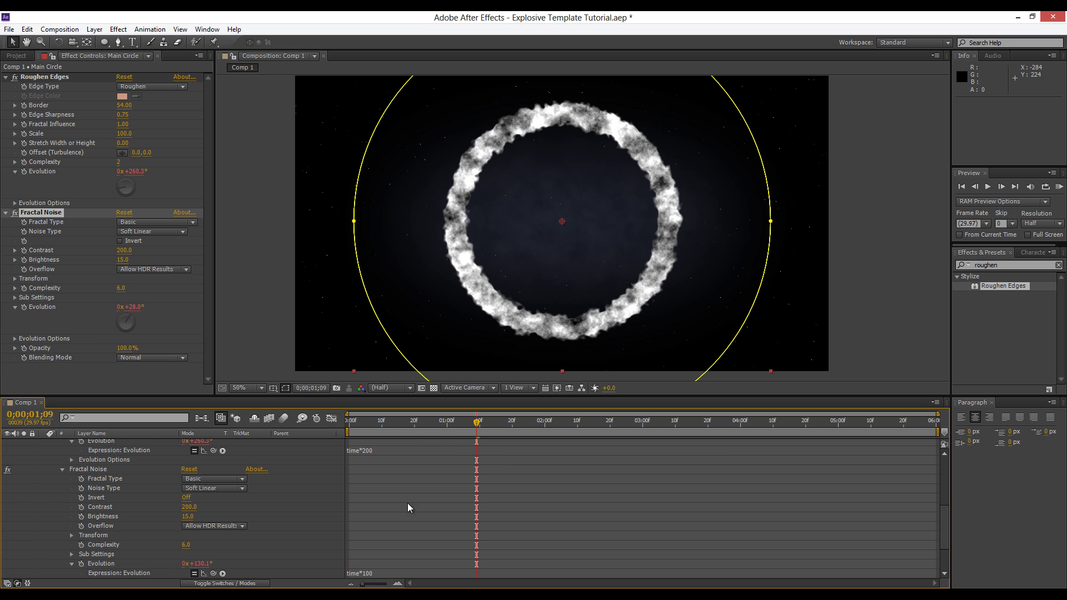
{"action": "scroll", "coordinate": [73, 456], "scroll_direction": "up", "scroll_amount": 5}
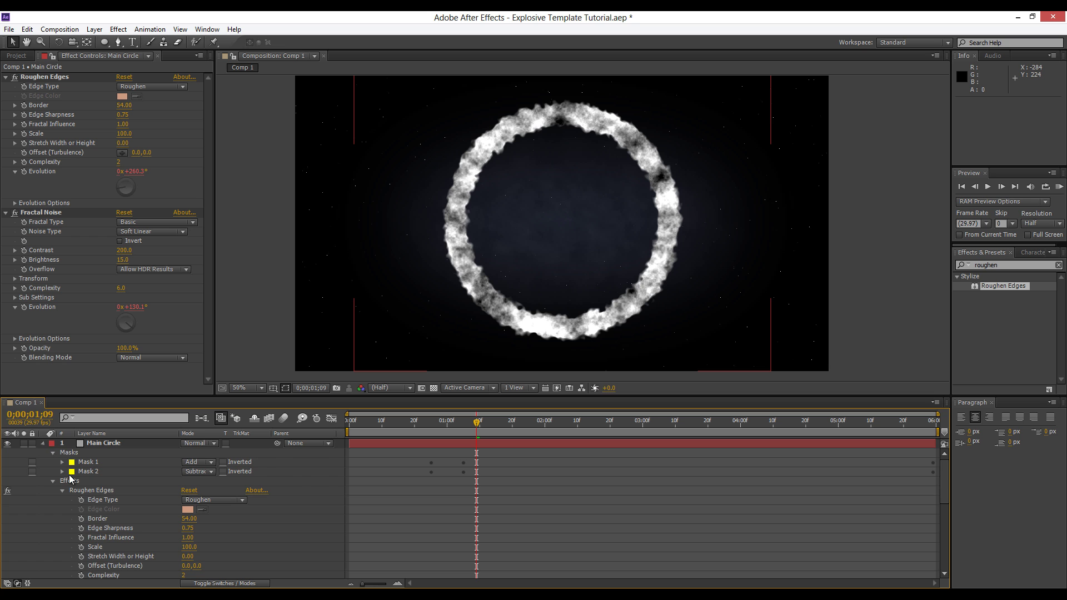
Apply the Curves effect to the Main Circle layer with the current time at 0;00;01;05.
{"action": "left_click", "coordinate": [45, 444]}
{"action": "left_click_drag", "start_coordinate": [410, 426], "coordinate": [463, 473]}
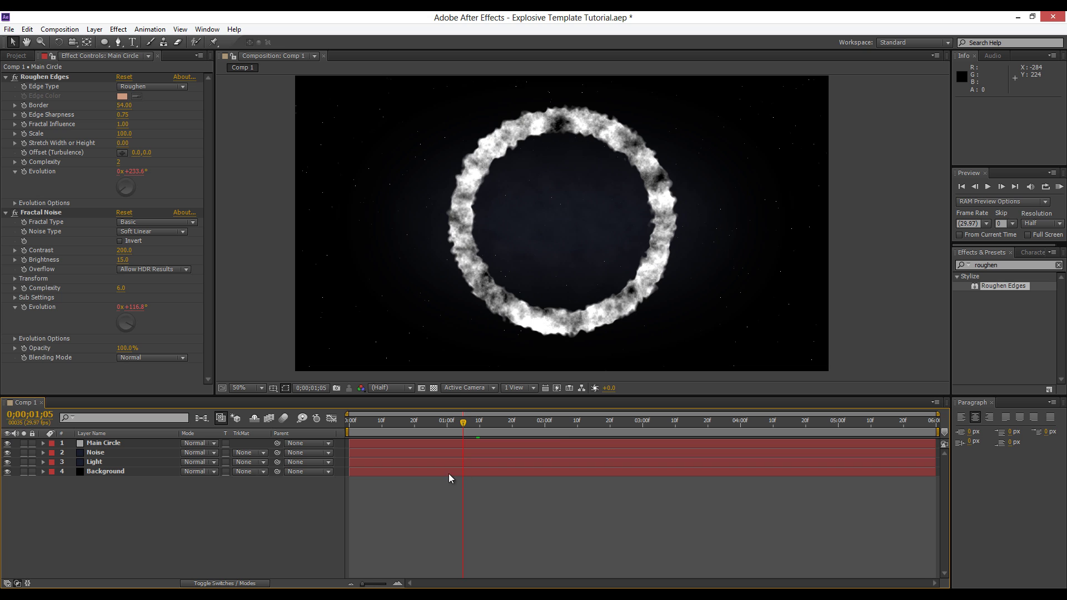
{"action": "left_click", "coordinate": [129, 443]}
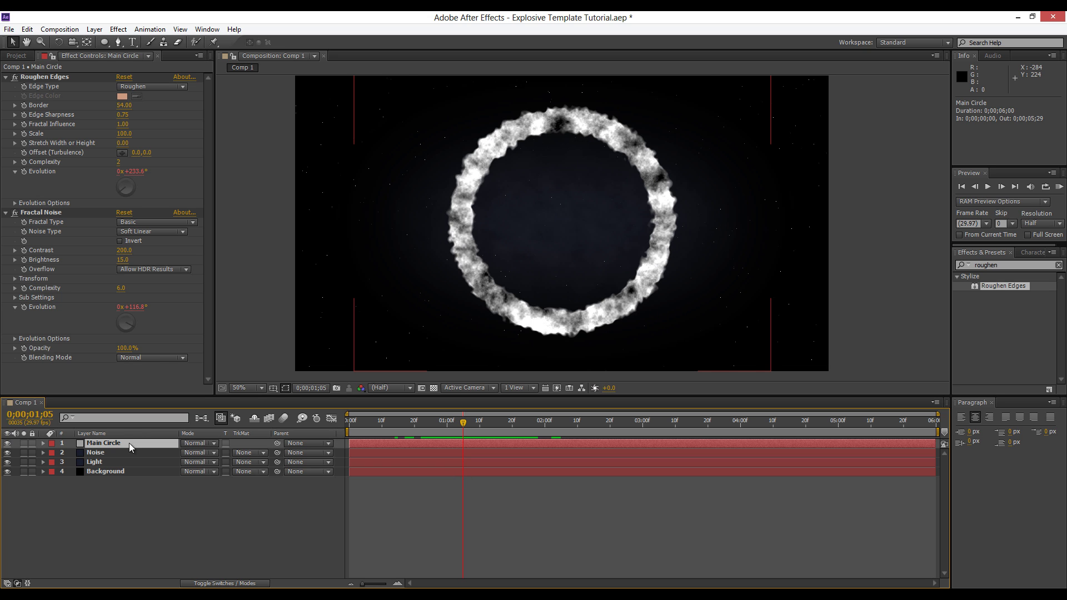
{"action": "left_click", "coordinate": [117, 30]}
{"action": "mouse_move", "coordinate": [166, 136]}
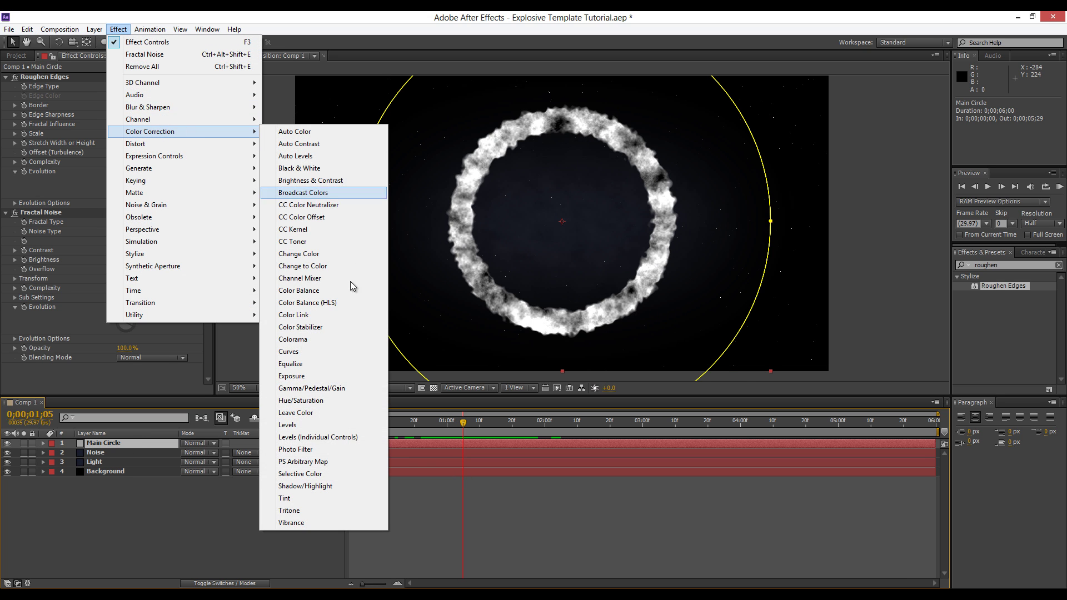
{"action": "left_click", "coordinate": [311, 352]}
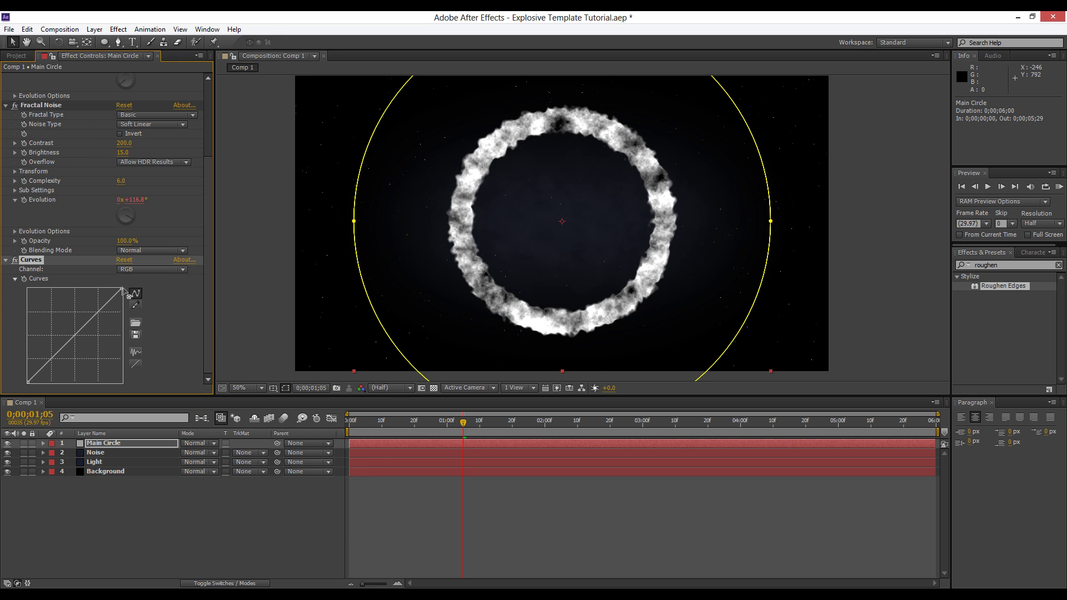
Darken the ring by lowering the white end of the RGB curve and pulling its midtones down.
{"action": "left_click_drag", "start_coordinate": [125, 291], "coordinate": [162, 333]}
{"action": "mouse_move", "coordinate": [88, 351]}
{"action": "left_mouse_down"}
{"action": "mouse_move", "coordinate": [93, 374]}
{"action": "mouse_move", "coordinate": [91, 359]}
{"action": "left_mouse_up"}
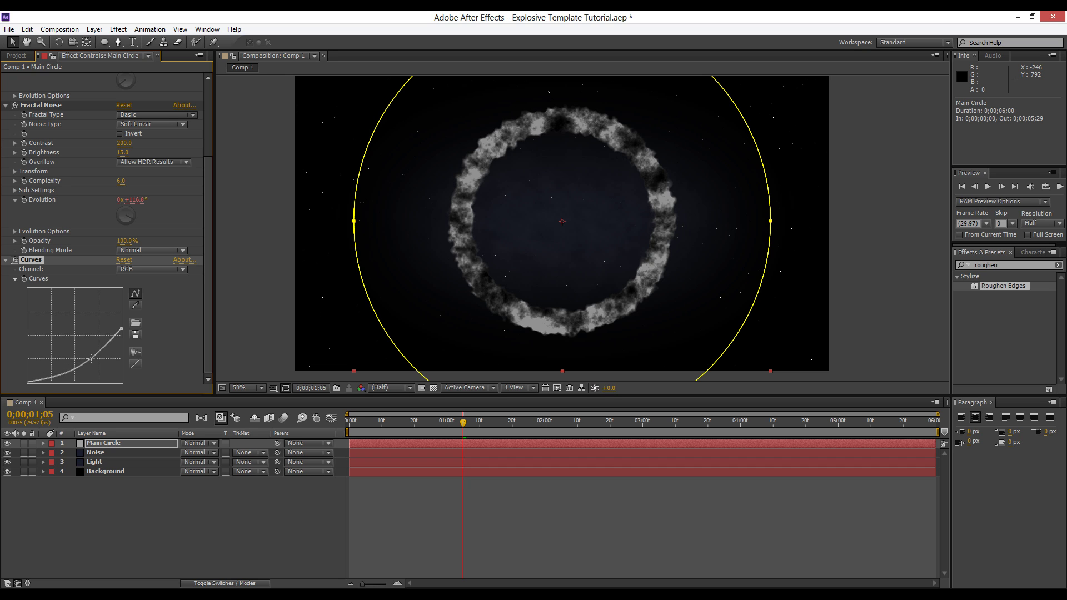
{"action": "left_click", "coordinate": [128, 494]}
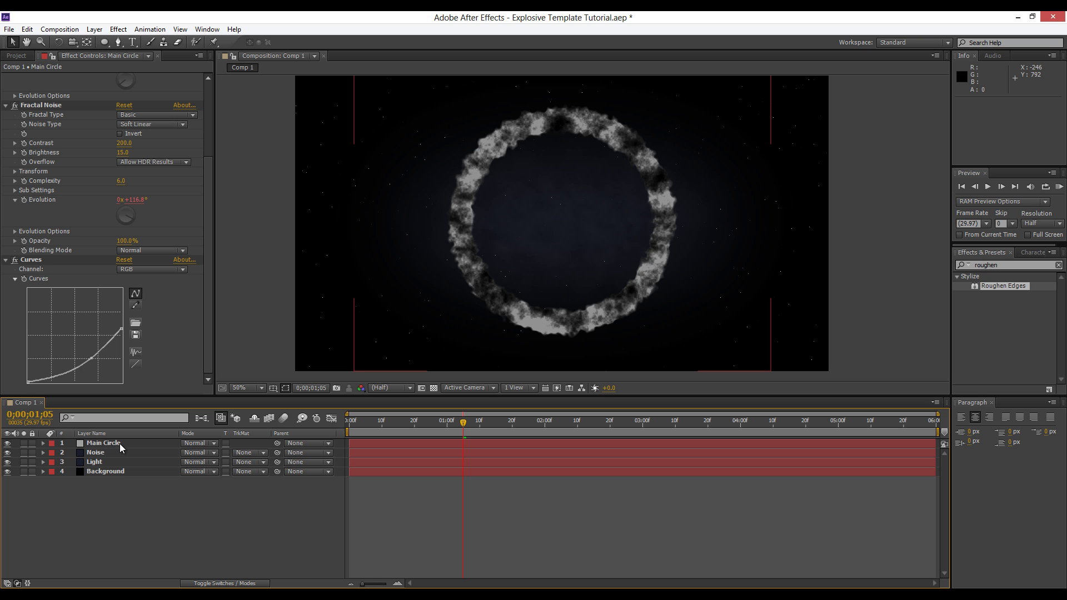
Apply CC Radial Fast Blur to the Main Circle layer with an Amount of 8.
{"action": "left_click", "coordinate": [119, 443]}
{"action": "left_click", "coordinate": [118, 30]}
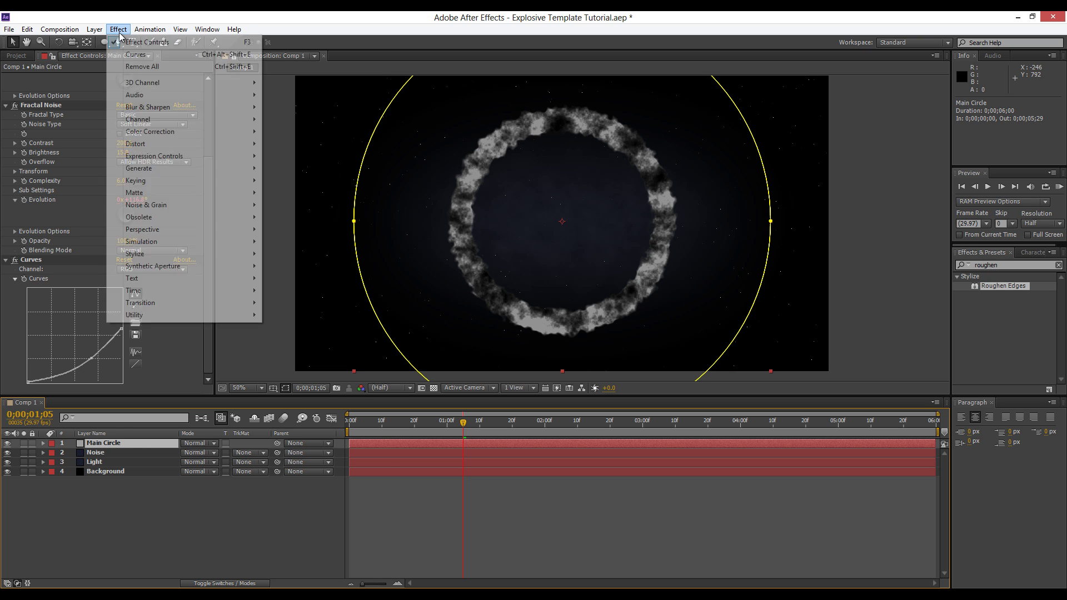
{"action": "mouse_move", "coordinate": [166, 107]}
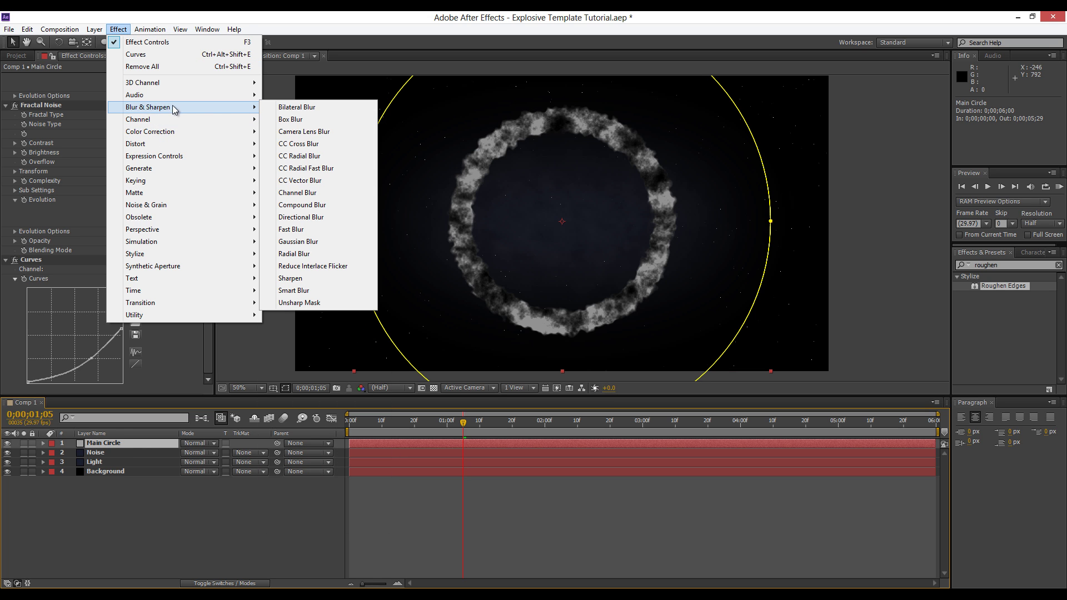
{"action": "left_click", "coordinate": [318, 168]}
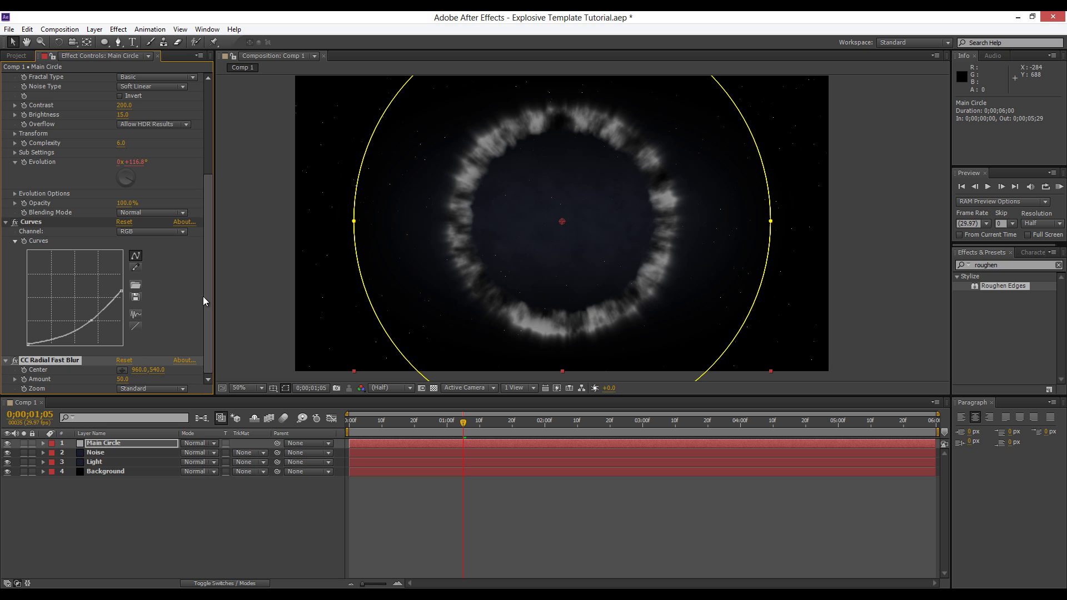
{"action": "left_click", "coordinate": [124, 379]}
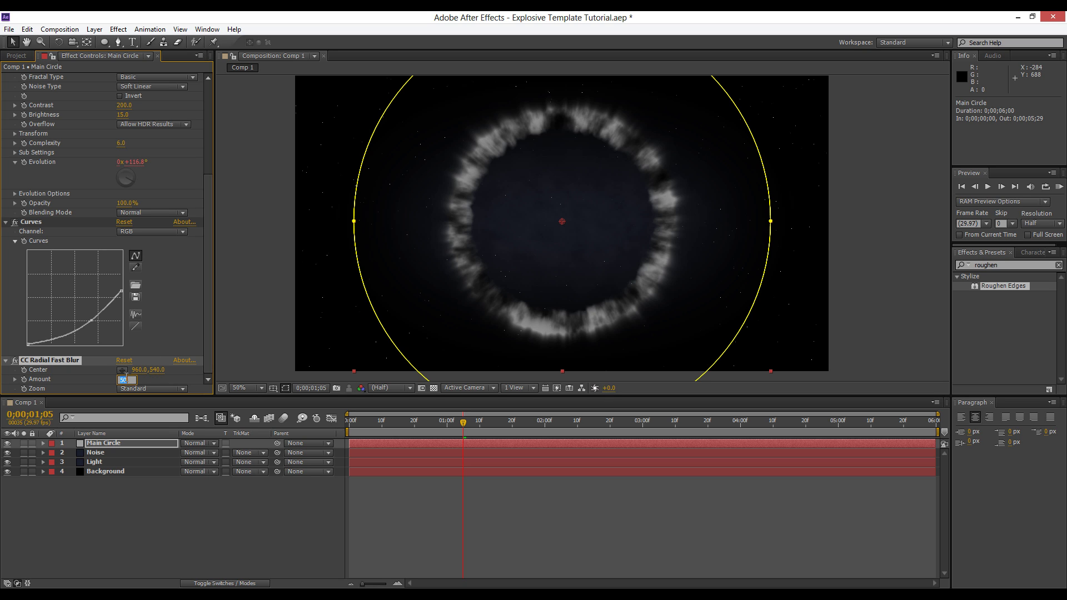
{"action": "type", "text": "8"}
{"action": "key", "text": "Return"}
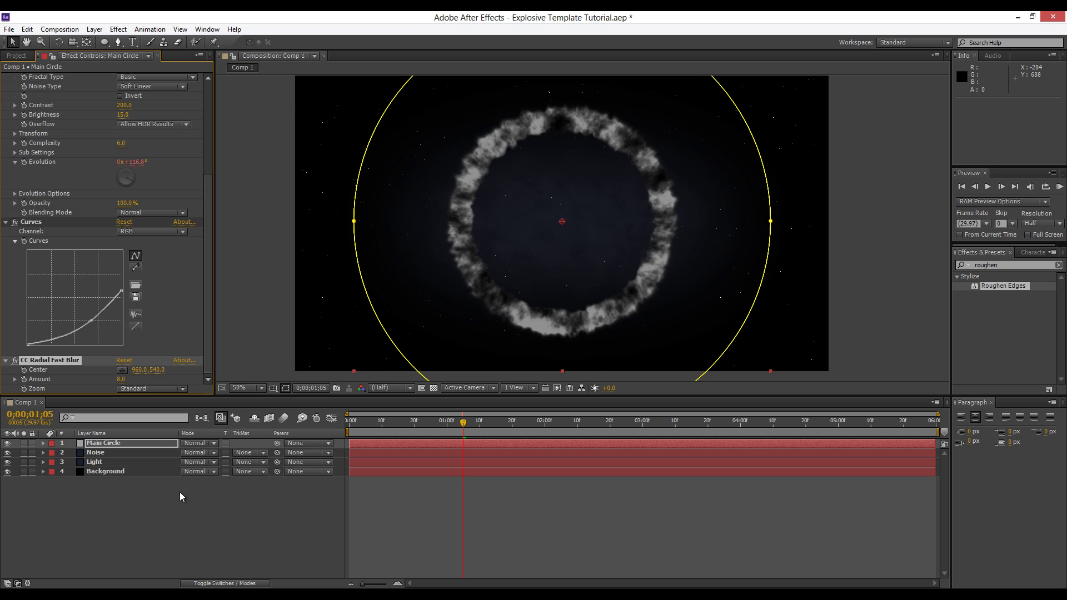
{"action": "left_click", "coordinate": [179, 492]}
Collapse all of the Main Circle layer's effects and save the project.
{"action": "left_click", "coordinate": [46, 223]}
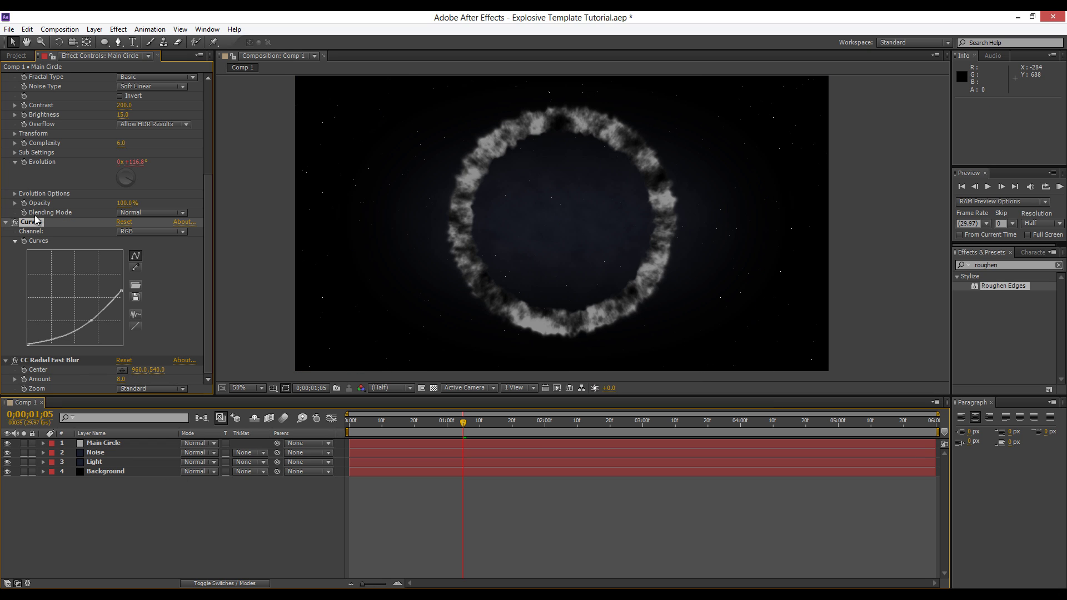
{"action": "left_click", "coordinate": [5, 225], "text": "ctrl"}
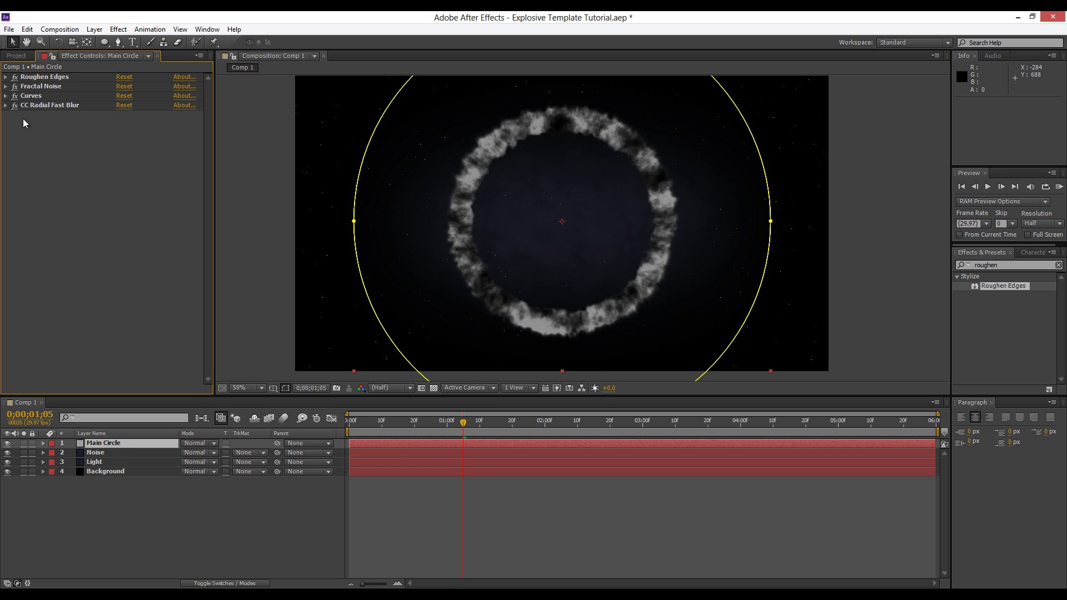
{"action": "left_click", "coordinate": [522, 576]}
{"action": "key", "text": "ctrl+s"}
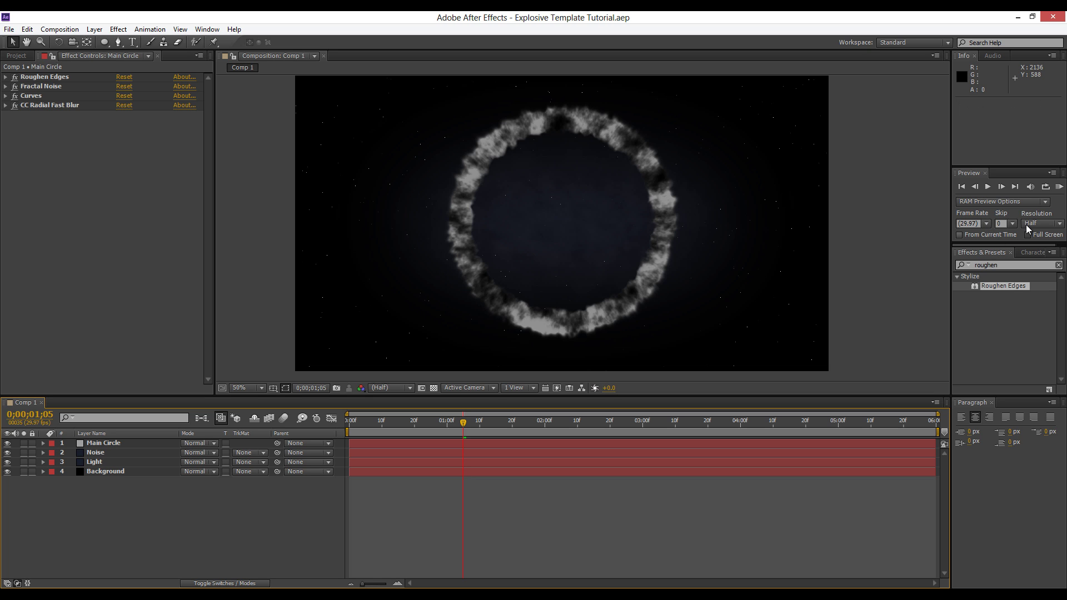
Run a RAM preview of the blurred ring's expansion.
{"action": "left_click", "coordinate": [1058, 186]}
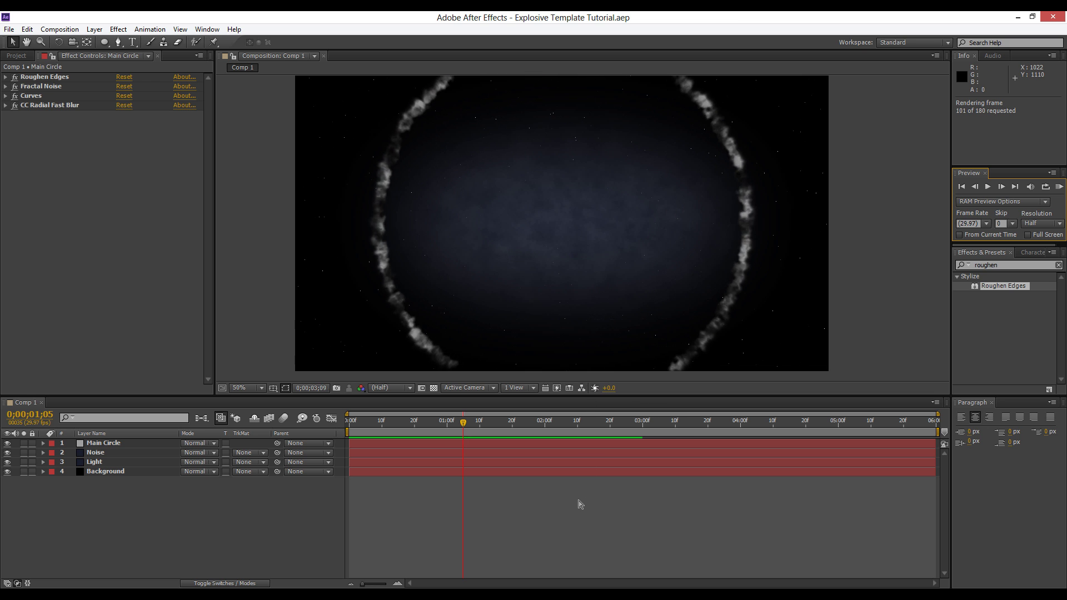
{"action": "key", "text": "space"}
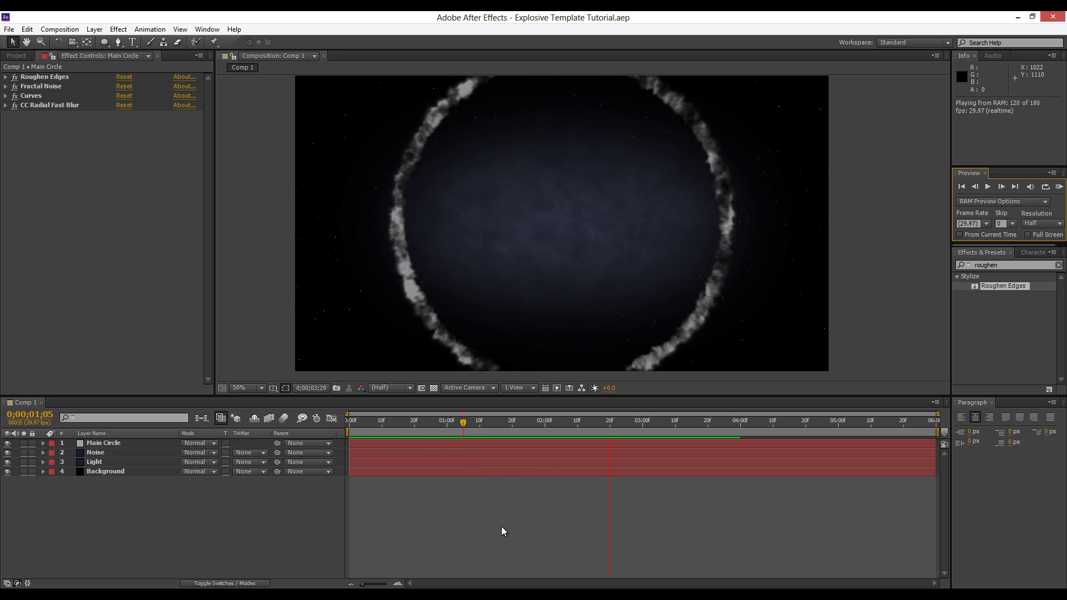
{"action": "key", "text": "space"}
Move the middle Mask Expansion keyframes of both Main Circle masks to 0;00;01;08 and preview the timing.
{"action": "left_click", "coordinate": [109, 444]}
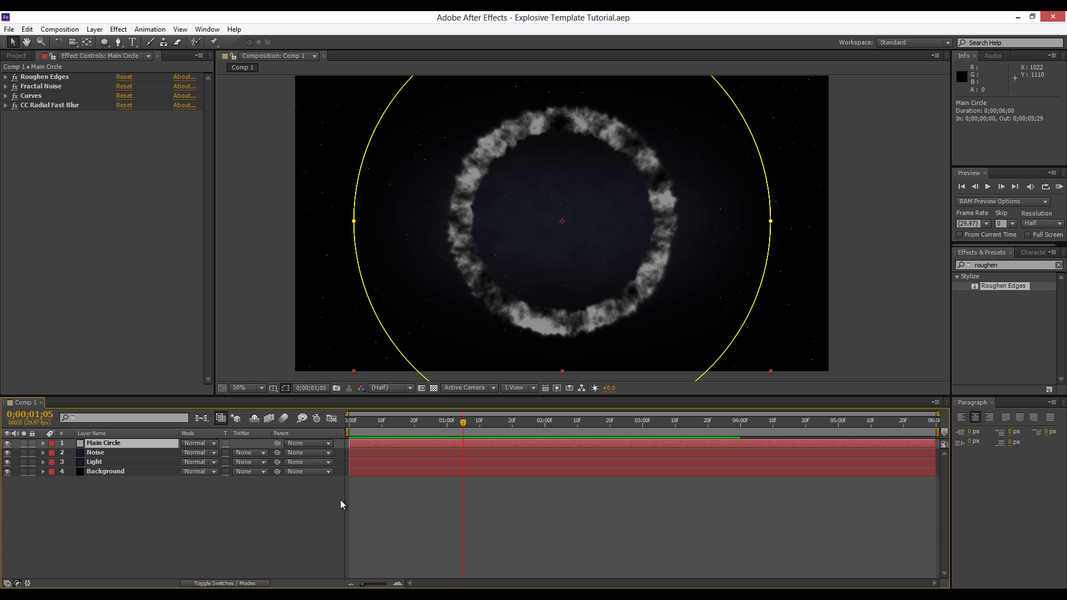
{"action": "key", "text": "u"}
{"action": "left_click_drag", "start_coordinate": [460, 464], "coordinate": [473, 483]}
{"action": "left_click", "coordinate": [473, 490]}
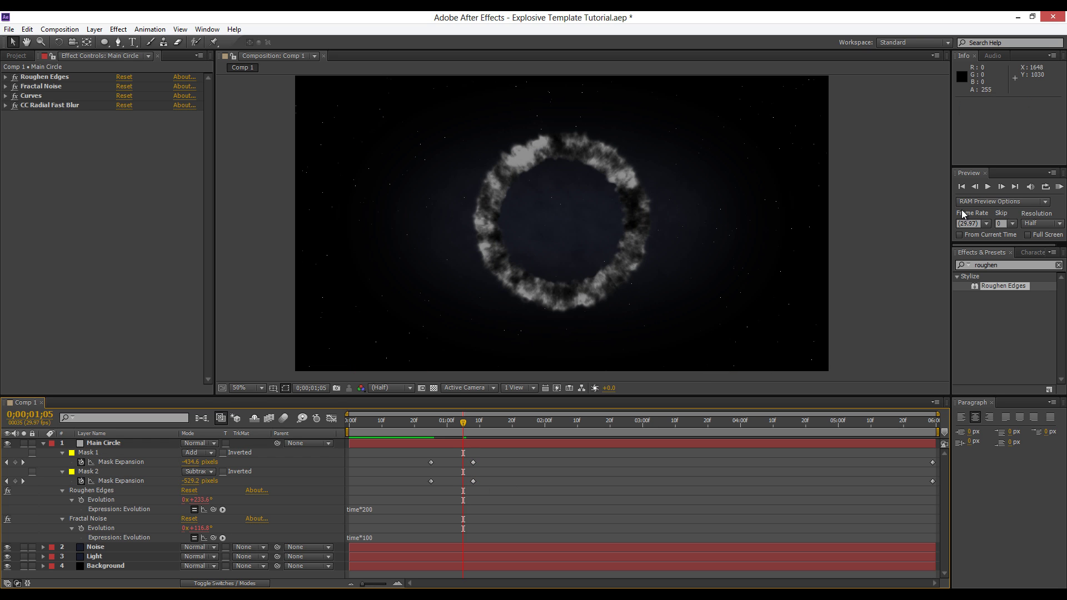
{"action": "left_click", "coordinate": [1059, 187]}
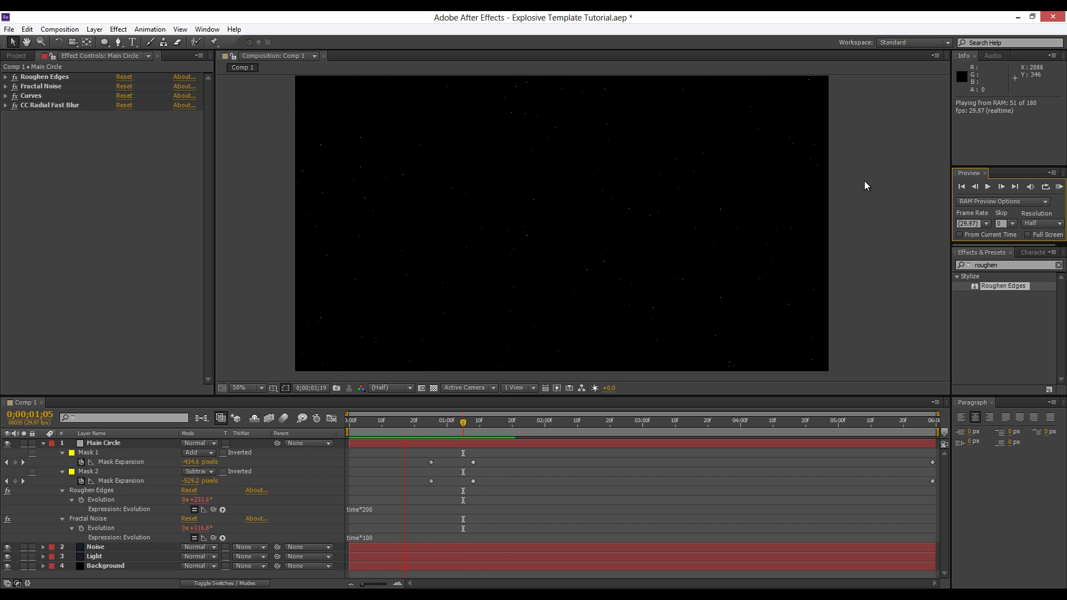
{"action": "key", "text": "space"}
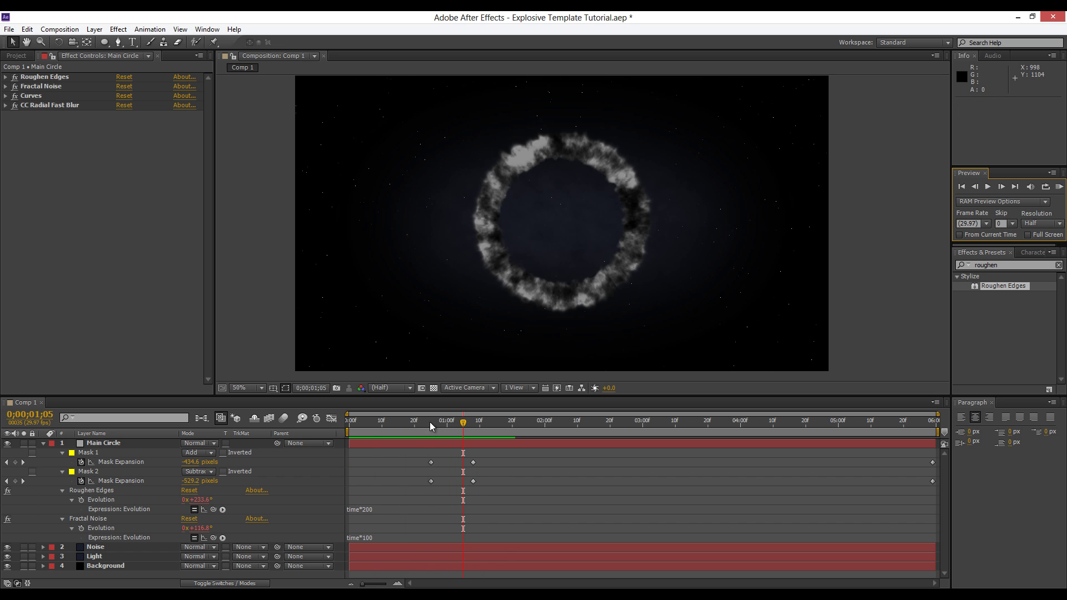
Thicken the ring by setting Mask 2's expansion to -456 pixels at 0;00;01;08.
{"action": "left_click_drag", "start_coordinate": [430, 422], "coordinate": [473, 423]}
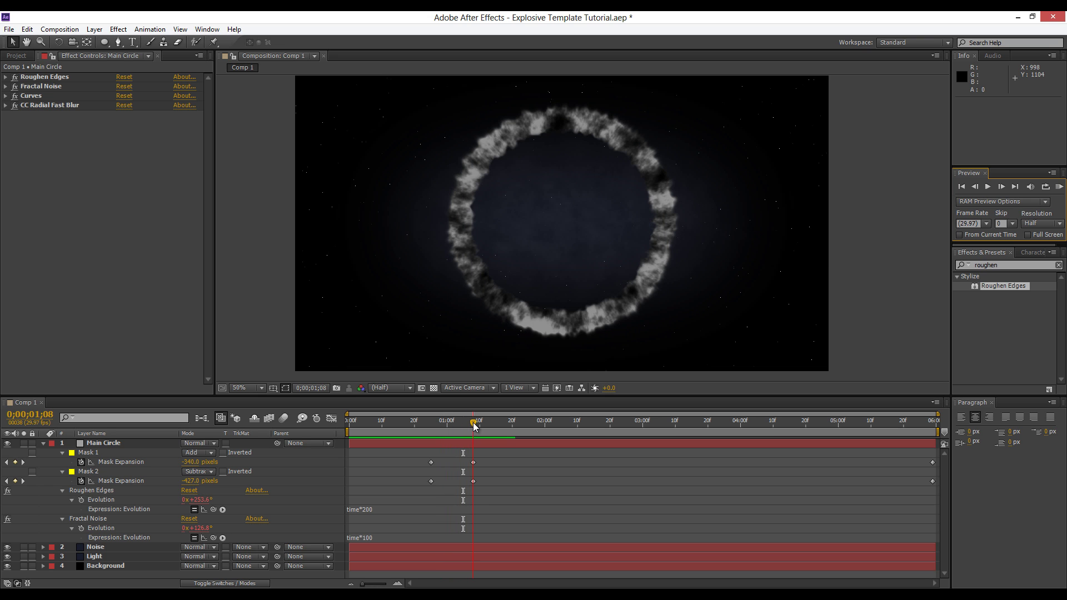
{"action": "mouse_move", "coordinate": [192, 485]}
{"action": "left_mouse_down"}
{"action": "mouse_move", "coordinate": [175, 499]}
{"action": "mouse_move", "coordinate": [189, 499]}
{"action": "left_mouse_up"}
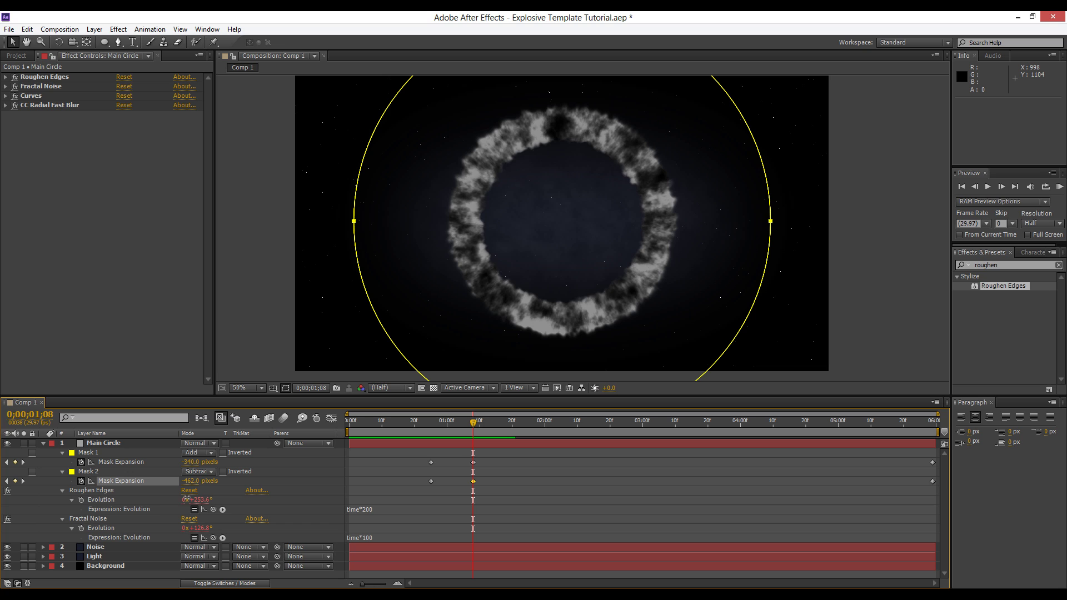
{"action": "left_click", "coordinate": [138, 472]}
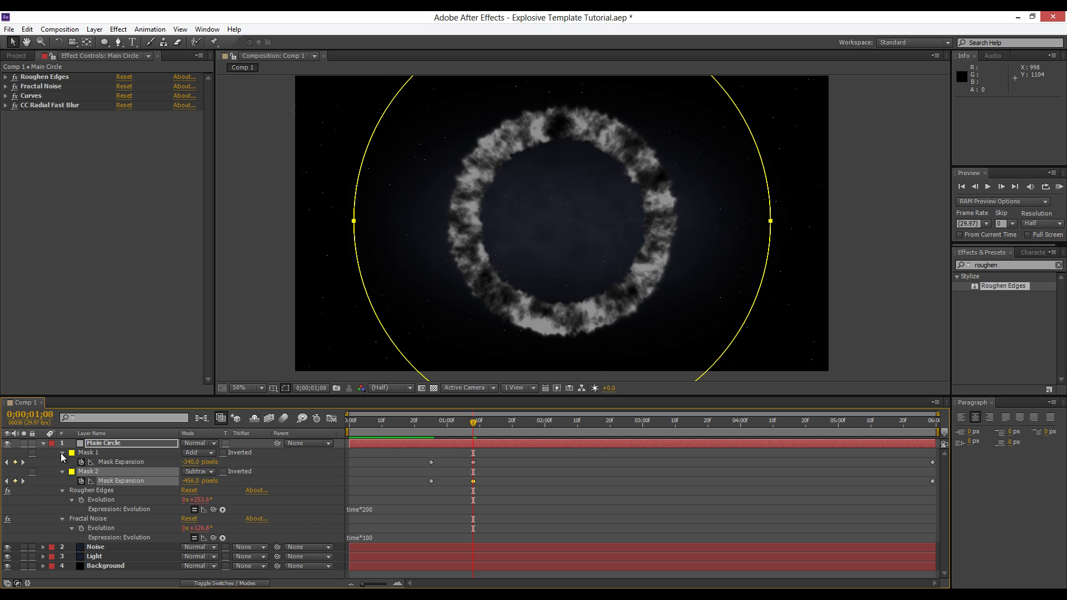
{"action": "left_click", "coordinate": [45, 443]}
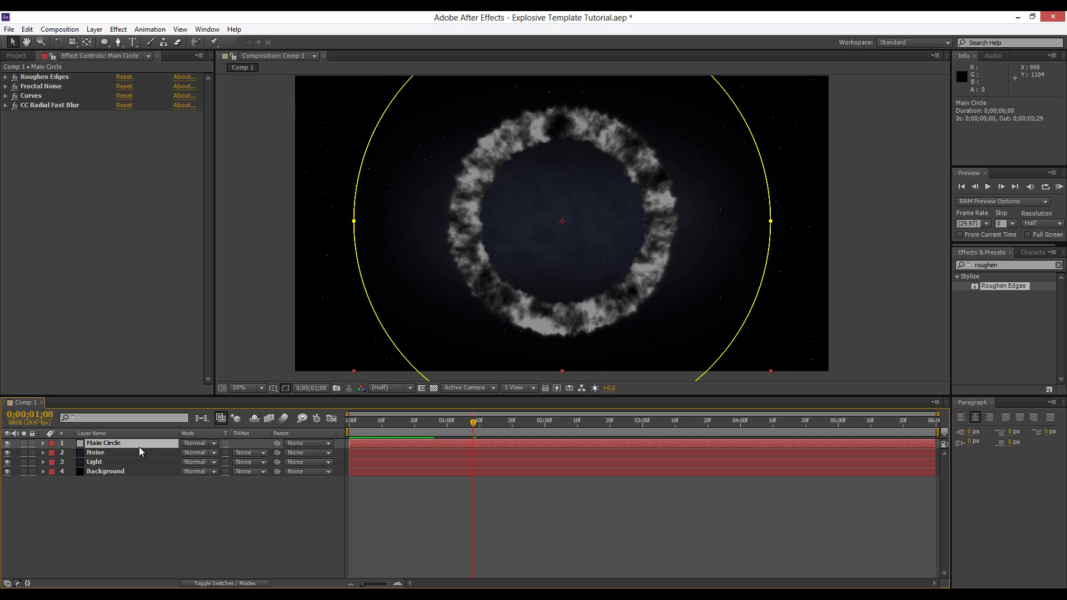
Duplicate the Main Circle layer, solo the copy and save the project.
{"action": "key", "text": "ctrl+d"}
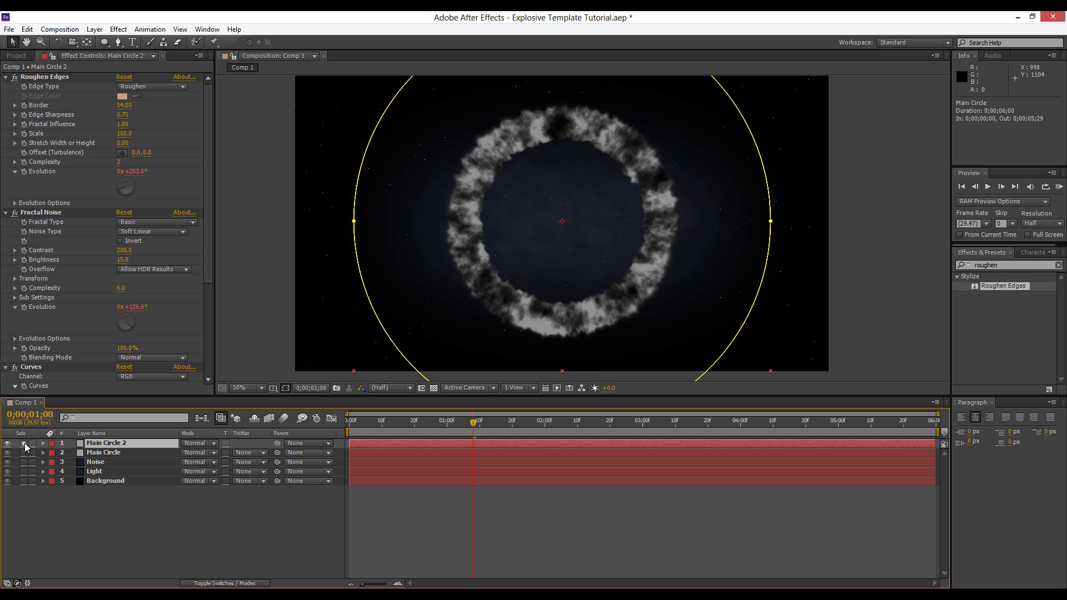
{"action": "left_click", "coordinate": [23, 443]}
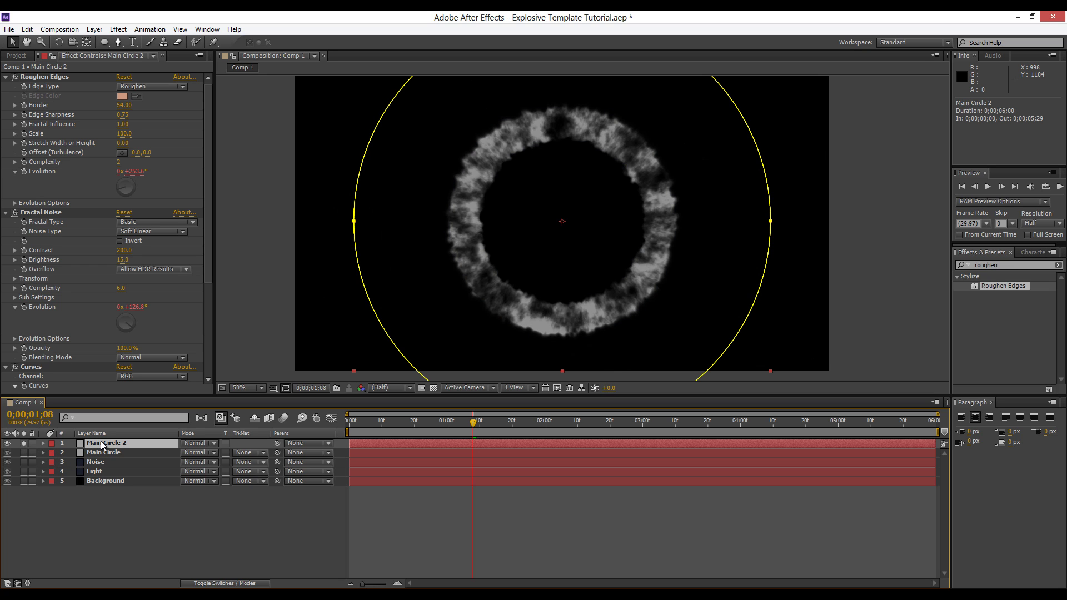
{"action": "key", "text": "ctrl+s"}
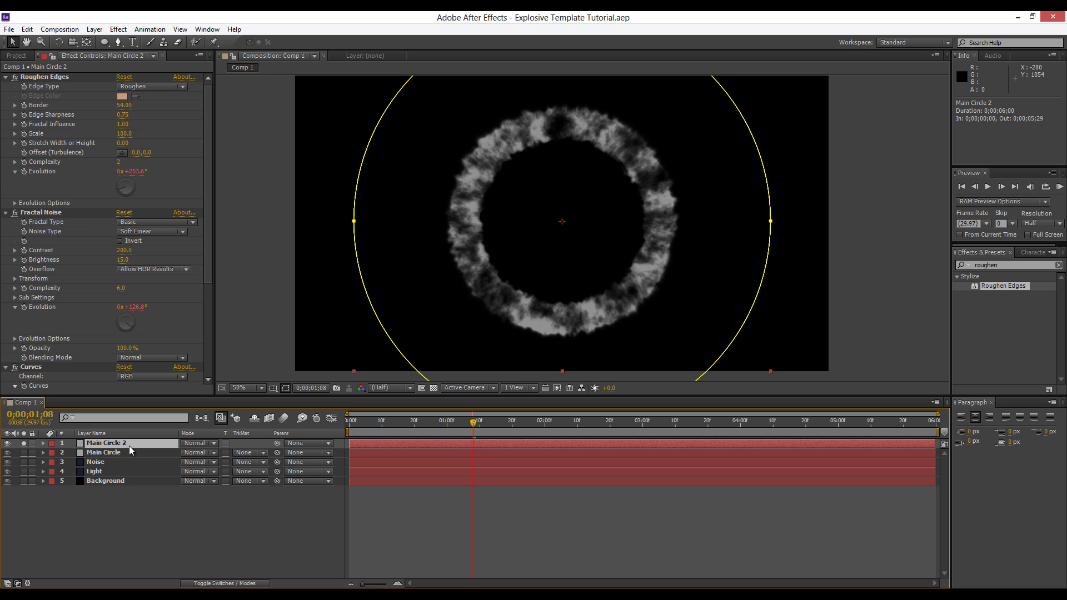
Delete Mask 2 from the Main Circle 2 layer and check the filled disc at 0;00;02;22.
{"action": "key", "text": "u"}
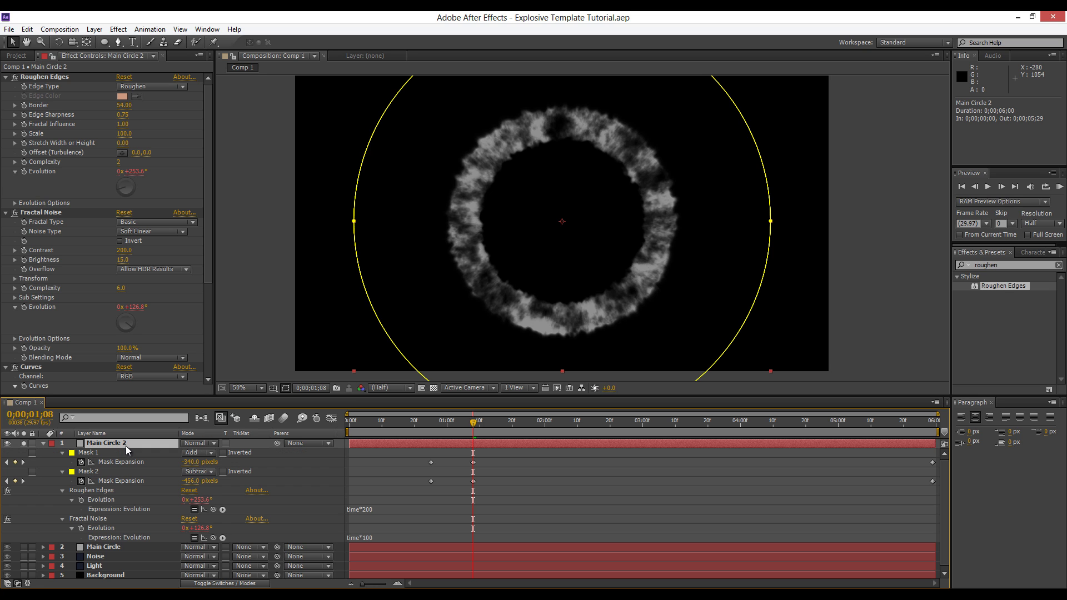
{"action": "left_click", "coordinate": [89, 472]}
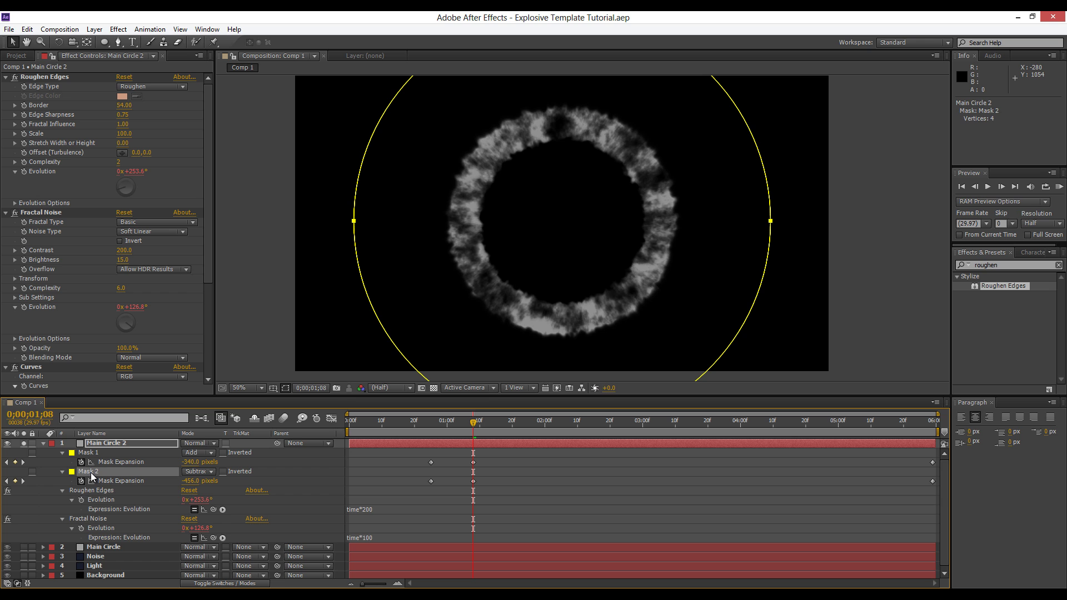
{"action": "key", "text": "Delete"}
{"action": "left_click_drag", "start_coordinate": [426, 432], "coordinate": [617, 445]}
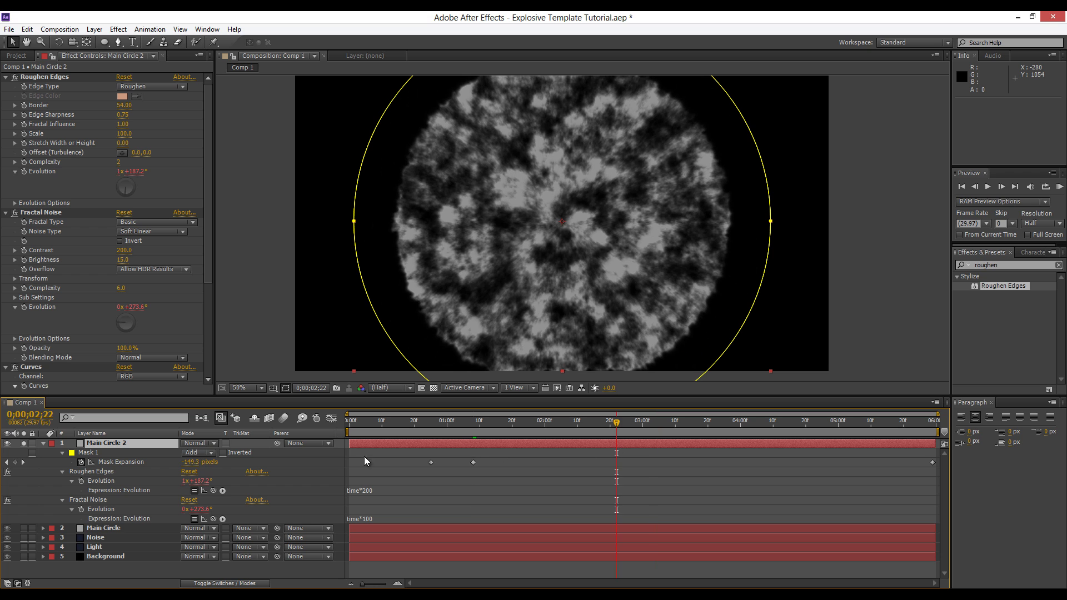
{"action": "left_click", "coordinate": [44, 443]}
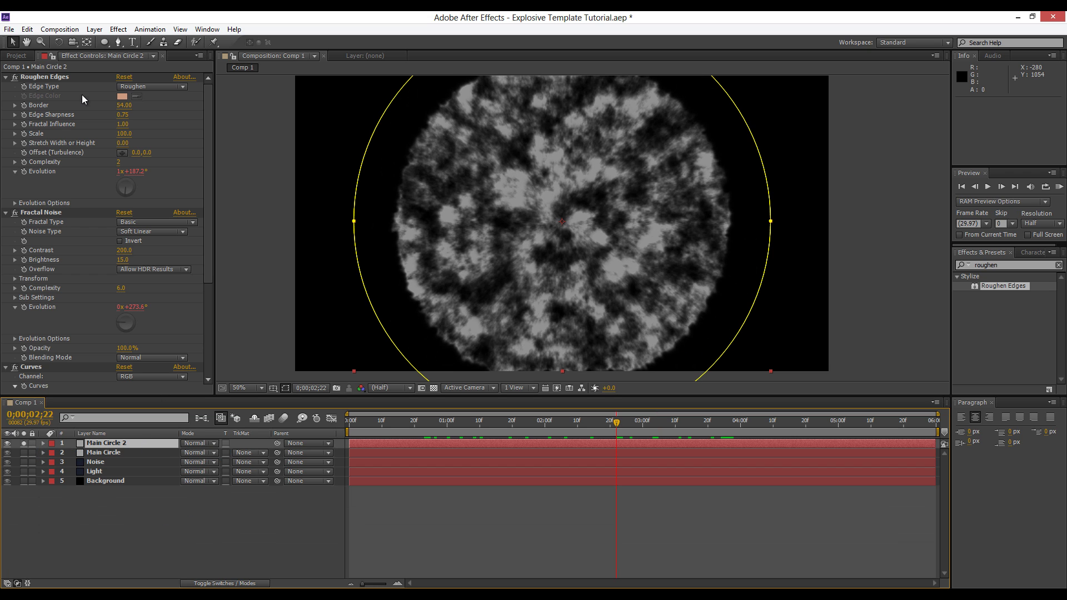
Set Main Circle 2's Fractal Noise to the Linear noise type and Dynamic fractal type, viewing the composition at 100%.
{"action": "left_click", "coordinate": [44, 214]}
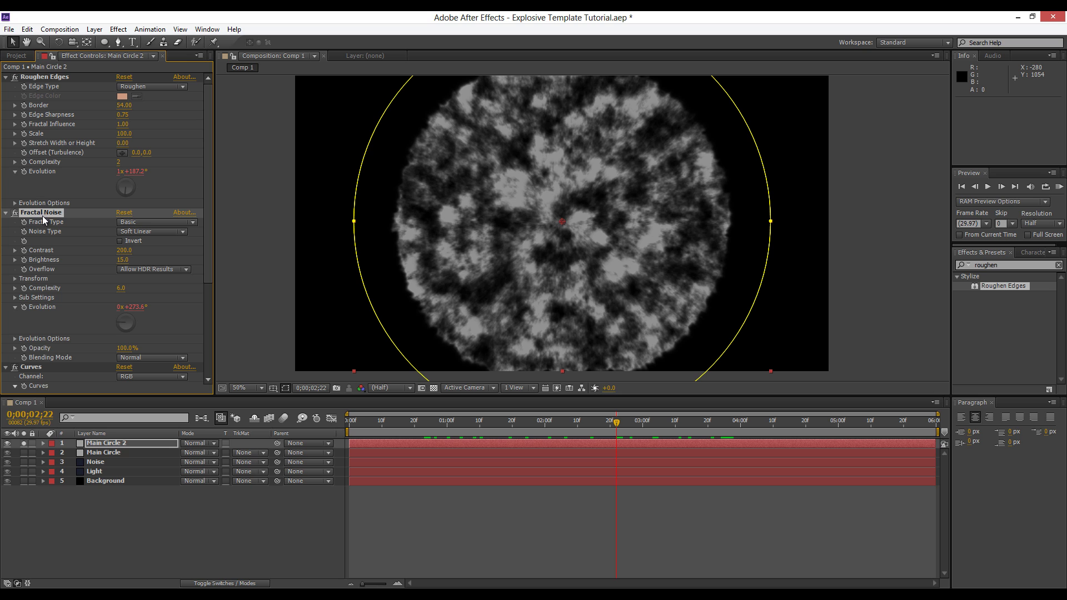
{"action": "left_click", "coordinate": [123, 233]}
{"action": "left_click", "coordinate": [132, 257]}
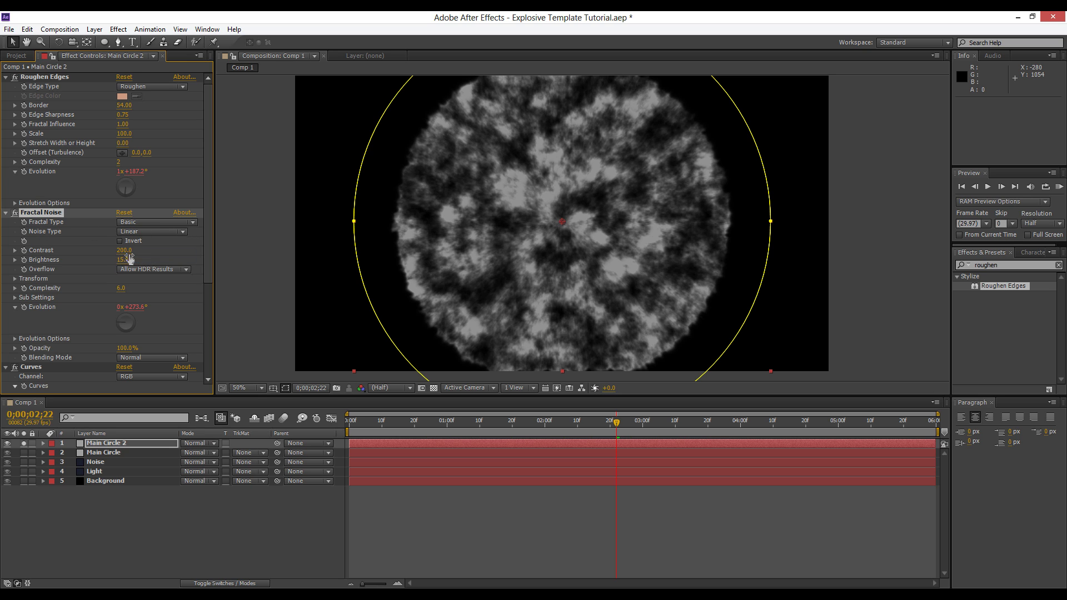
{"action": "left_click", "coordinate": [153, 222]}
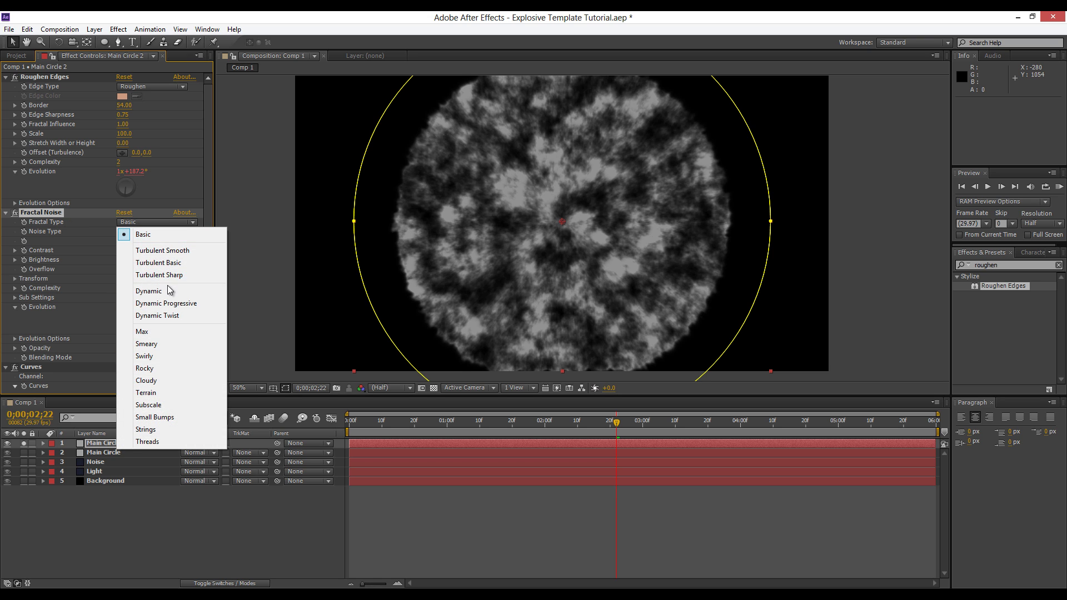
{"action": "left_click", "coordinate": [173, 288]}
{"action": "key", "text": "/"}
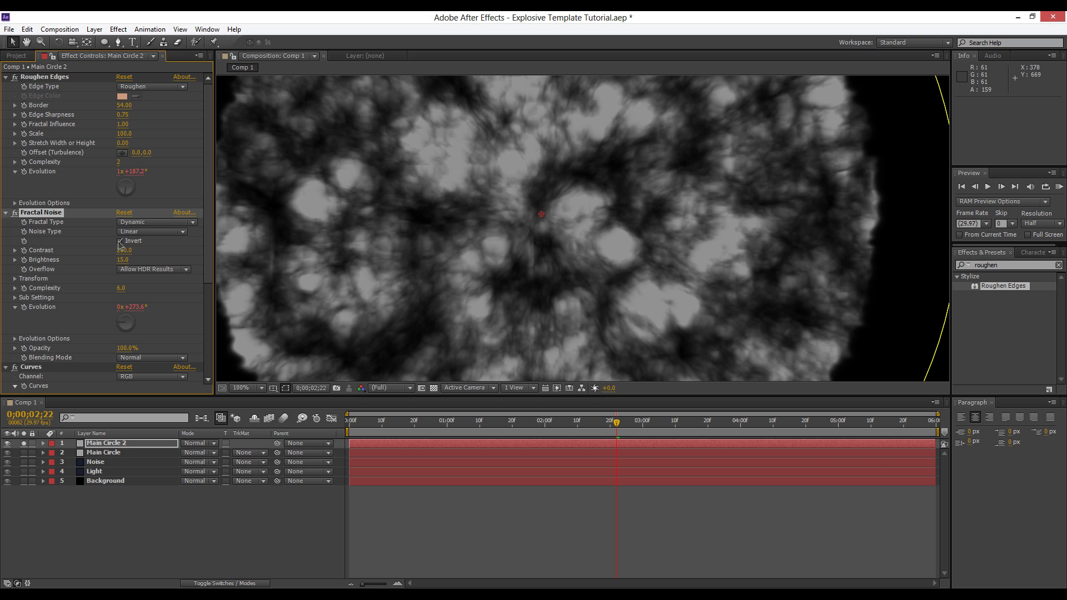
Invert Main Circle 2's Fractal Noise and unsolo the layer, scrubbing the timeline to preview the disc.
{"action": "scroll", "coordinate": [673, 243], "scroll_direction": "down", "scroll_amount": 1}
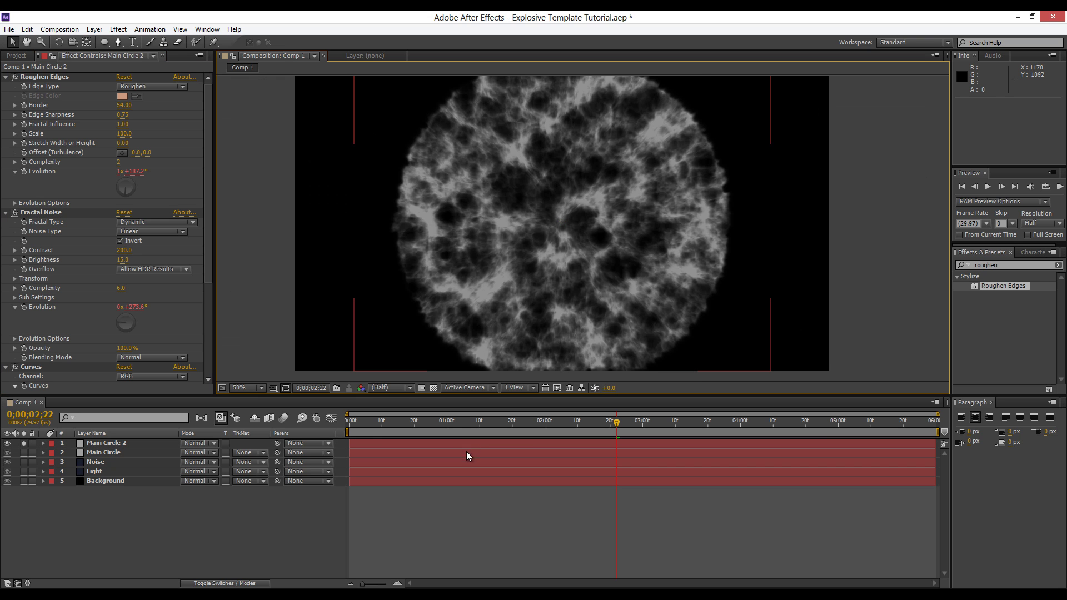
{"action": "left_click", "coordinate": [461, 421]}
{"action": "mouse_move", "coordinate": [461, 421]}
{"action": "left_mouse_down"}
{"action": "mouse_move", "coordinate": [398, 423]}
{"action": "mouse_move", "coordinate": [656, 439]}
{"action": "mouse_move", "coordinate": [568, 439]}
{"action": "mouse_move", "coordinate": [525, 420]}
{"action": "mouse_move", "coordinate": [524, 441]}
{"action": "mouse_move", "coordinate": [483, 427]}
{"action": "mouse_move", "coordinate": [399, 428]}
{"action": "mouse_move", "coordinate": [538, 433]}
{"action": "mouse_move", "coordinate": [465, 440]}
{"action": "left_mouse_up"}
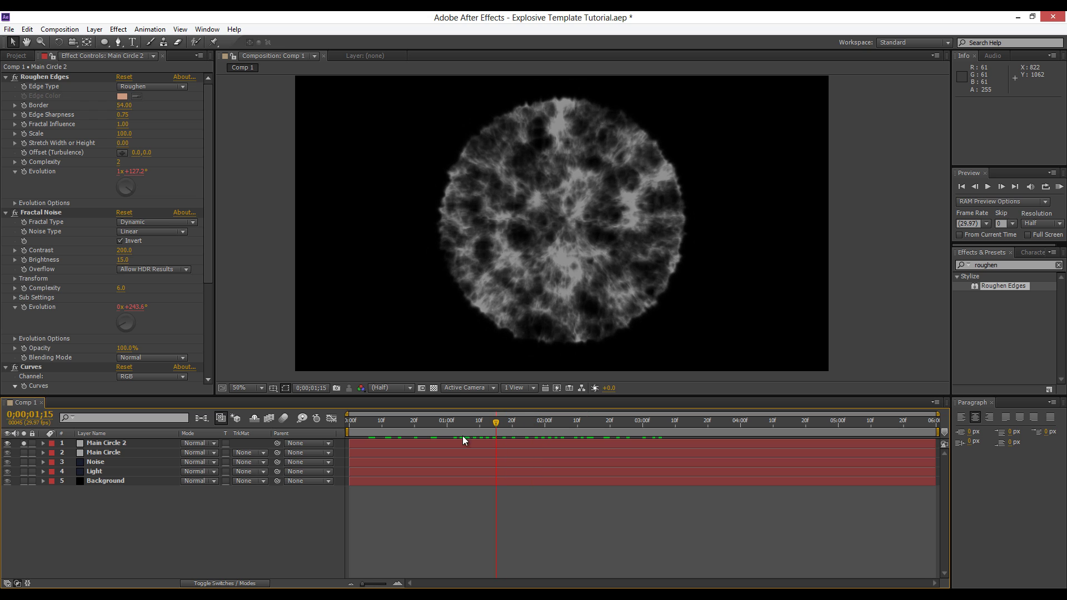
{"action": "left_click", "coordinate": [24, 443]}
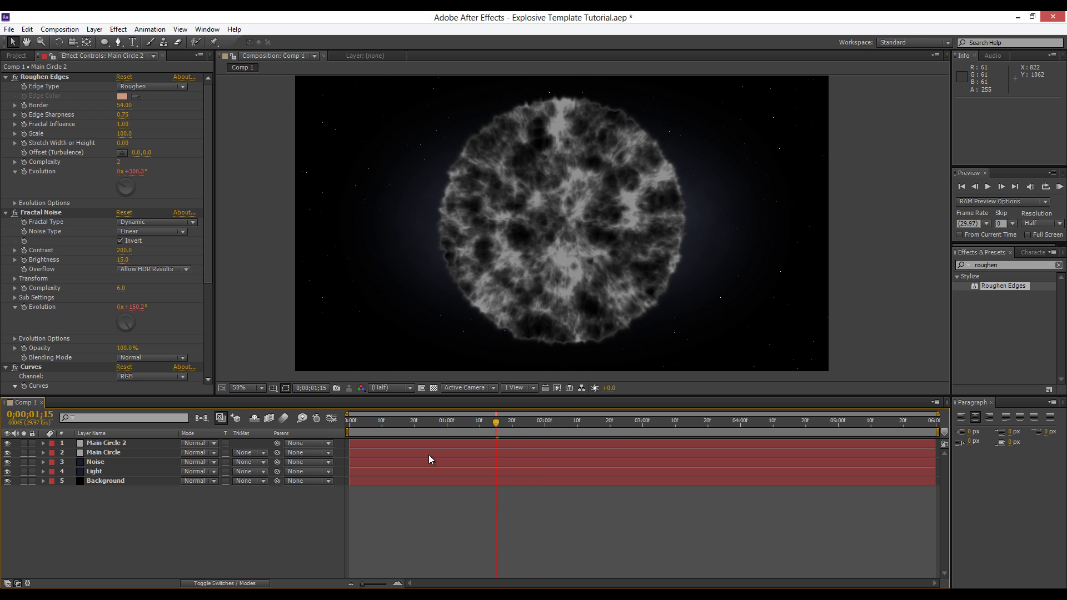
{"action": "left_click_drag", "start_coordinate": [418, 427], "coordinate": [519, 428]}
Keyframe Main Circle 2's opacity at 40% at 0;00;02;18.
{"action": "left_click", "coordinate": [116, 445]}
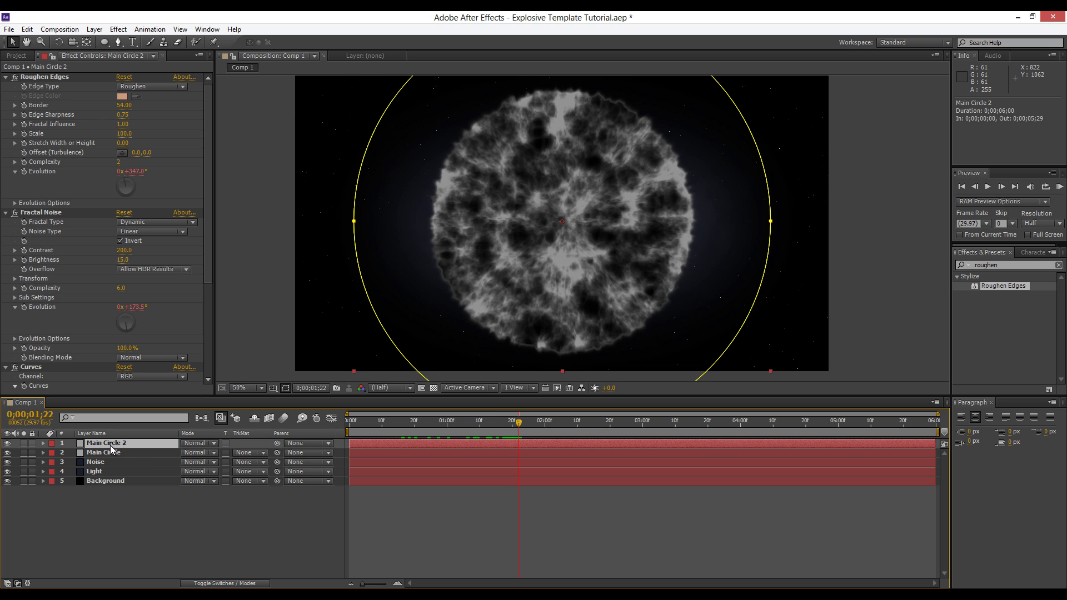
{"action": "key", "text": "t"}
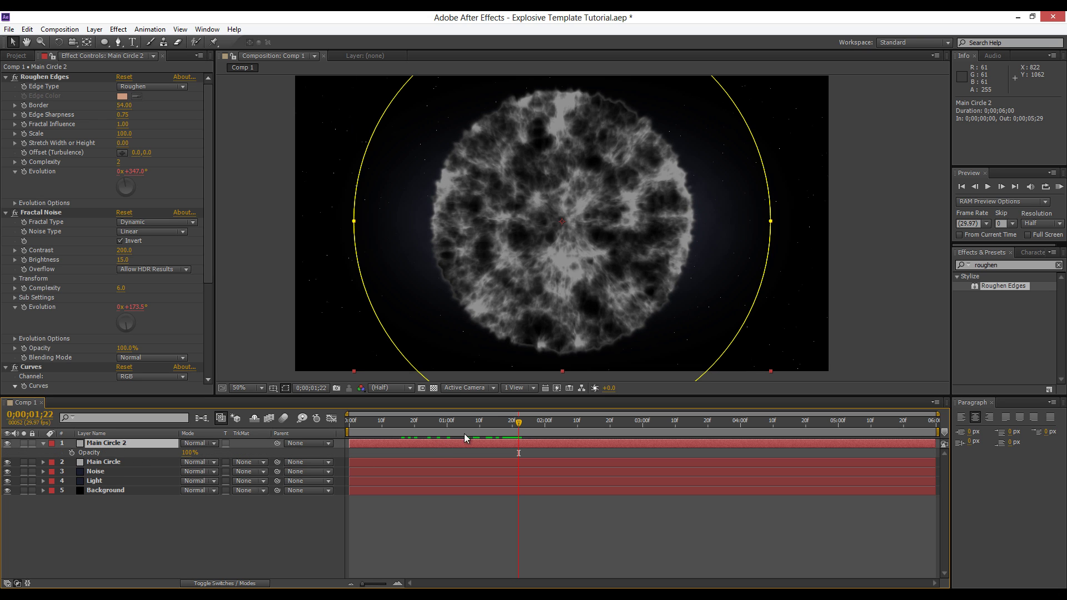
{"action": "key", "text": "space"}
{"action": "left_click_drag", "start_coordinate": [565, 432], "coordinate": [604, 432]}
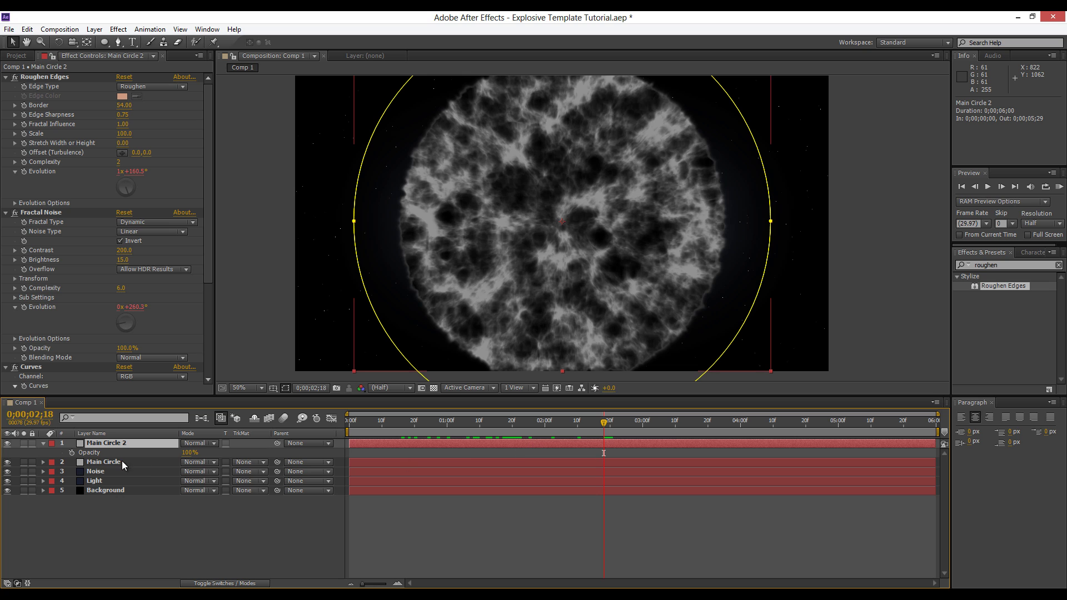
{"action": "left_click", "coordinate": [71, 453]}
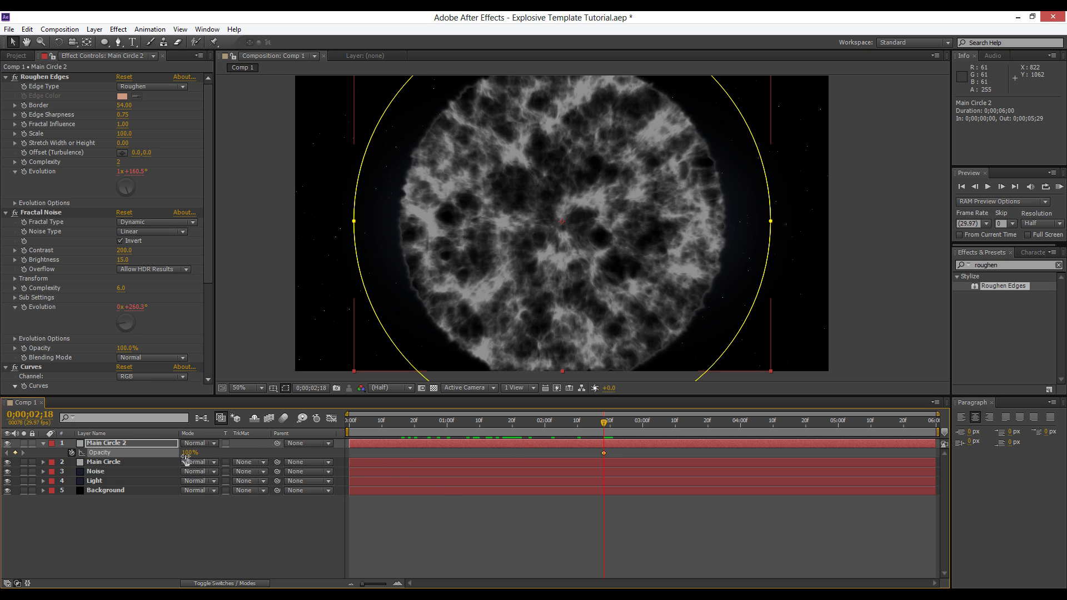
{"action": "left_click_drag", "start_coordinate": [186, 457], "coordinate": [163, 457]}
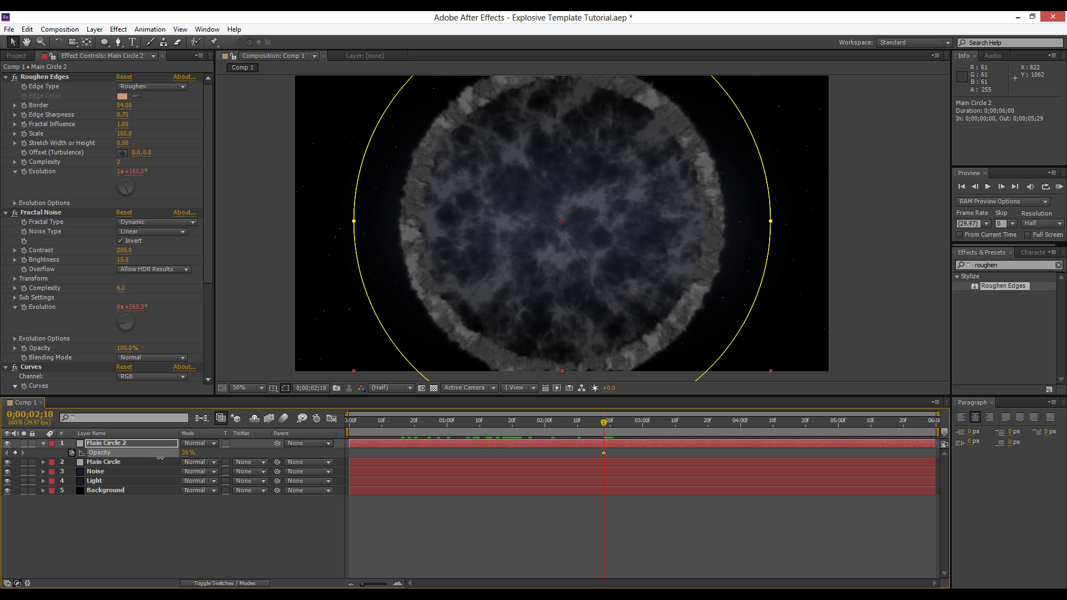
{"action": "type", "text": "40"}
{"action": "key", "text": "Return"}
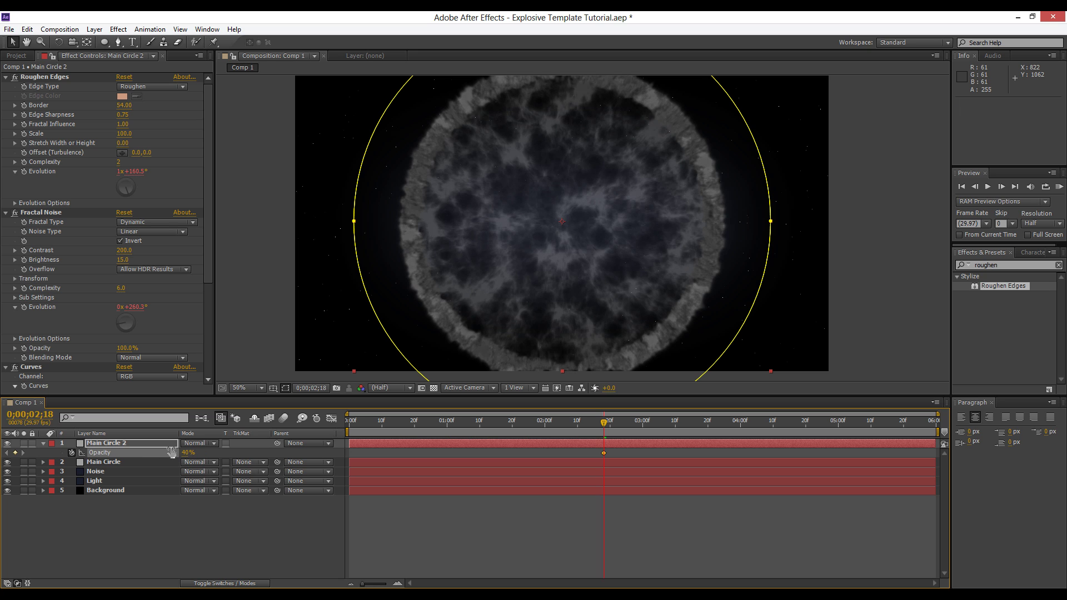
Add a 0% opacity keyframe to Main Circle 2 at 0;00;01;05.
{"action": "left_click_drag", "start_coordinate": [524, 425], "coordinate": [463, 429]}
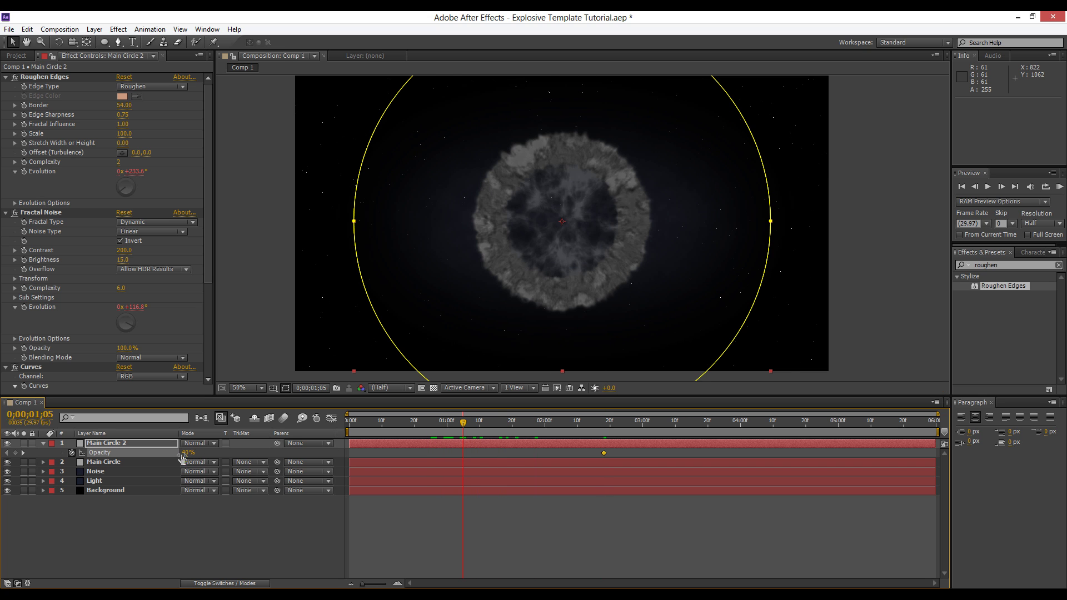
{"action": "type", "text": "0"}
{"action": "key", "text": "Return"}
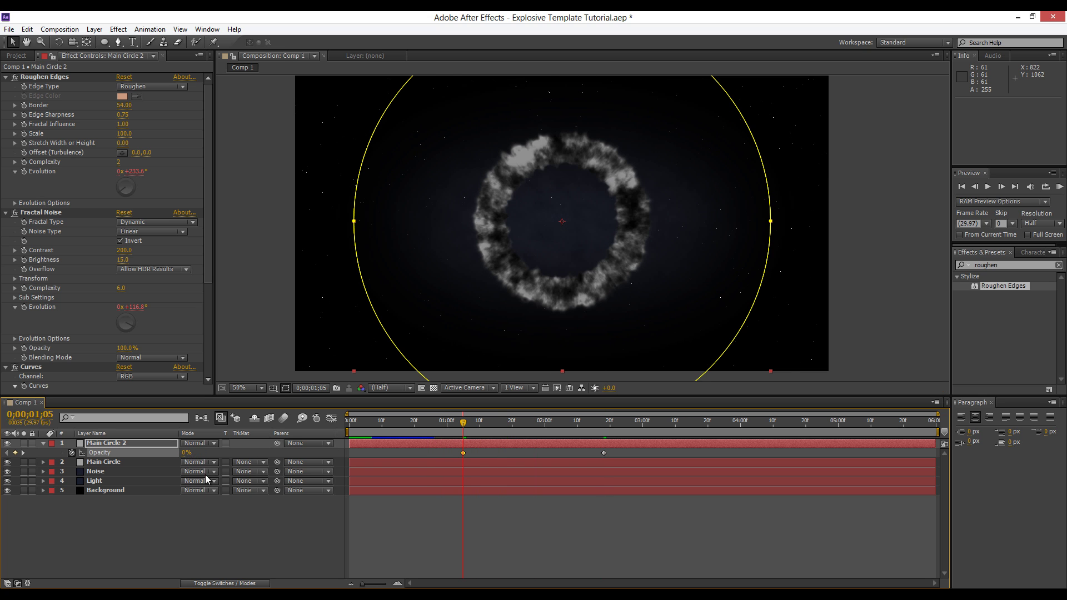
Set the temporal interpolation of both Main Circle 2 opacity keyframes to Bezier.
{"action": "left_click", "coordinate": [506, 566]}
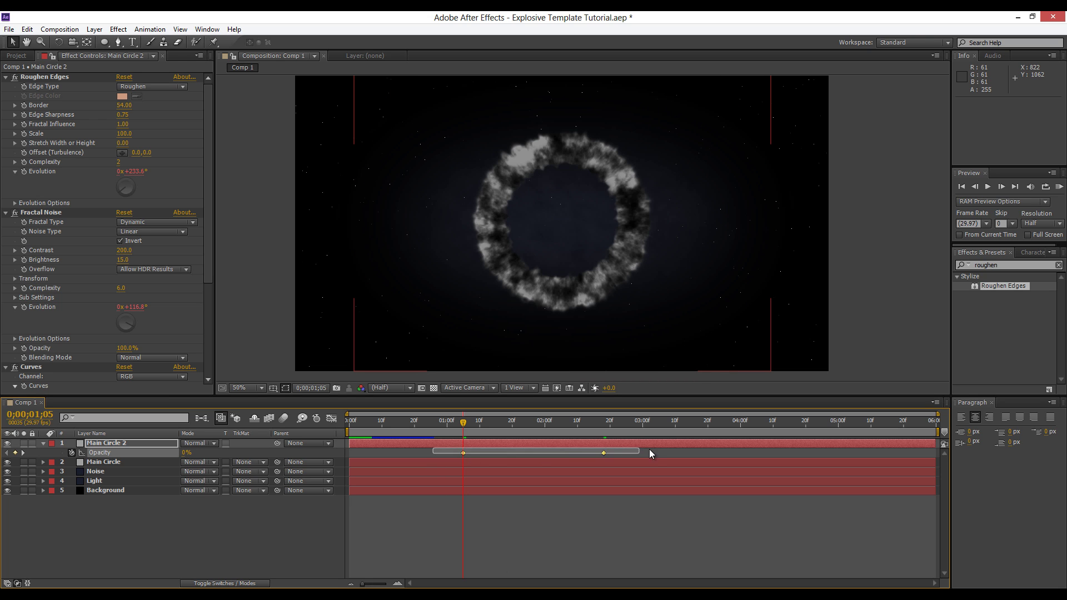
{"action": "left_click_drag", "start_coordinate": [649, 449], "coordinate": [434, 458]}
{"action": "right_click", "coordinate": [605, 453]}
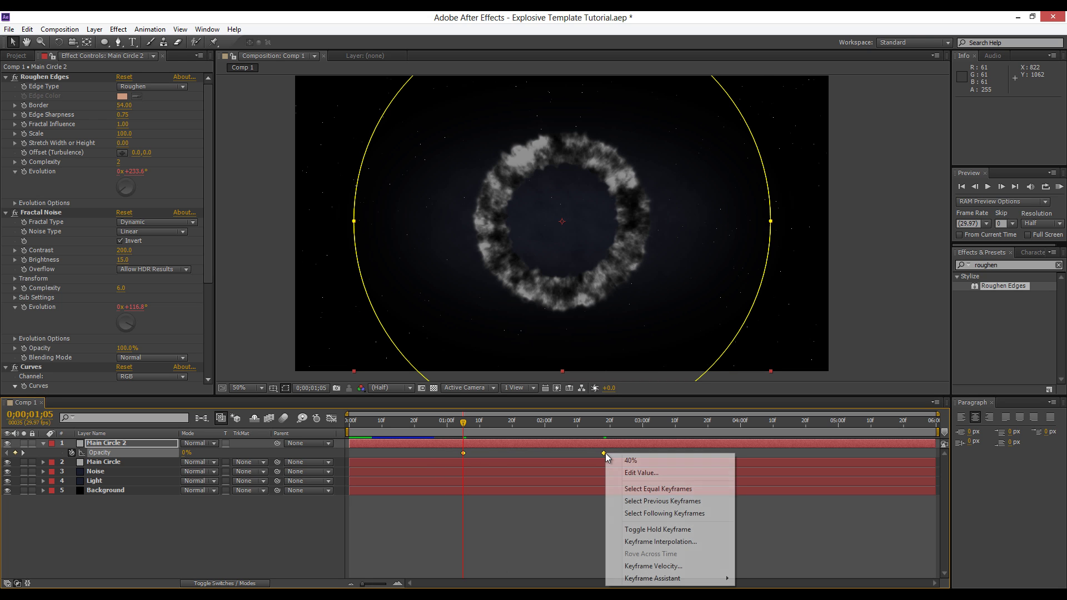
{"action": "left_click", "coordinate": [658, 542]}
{"action": "left_click", "coordinate": [551, 255]}
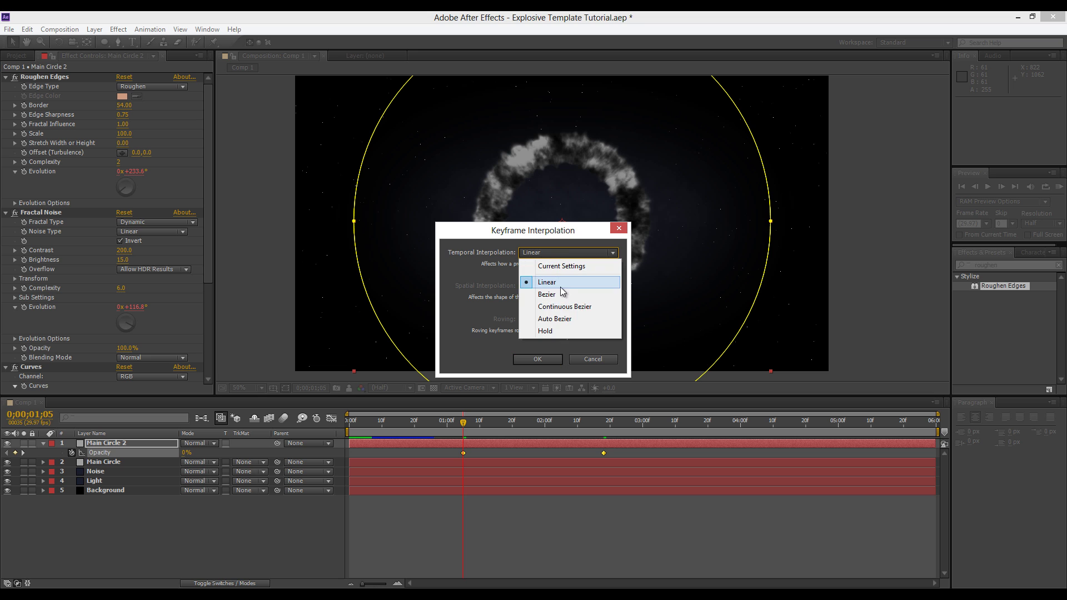
{"action": "left_click", "coordinate": [553, 293]}
{"action": "key", "text": "Return"}
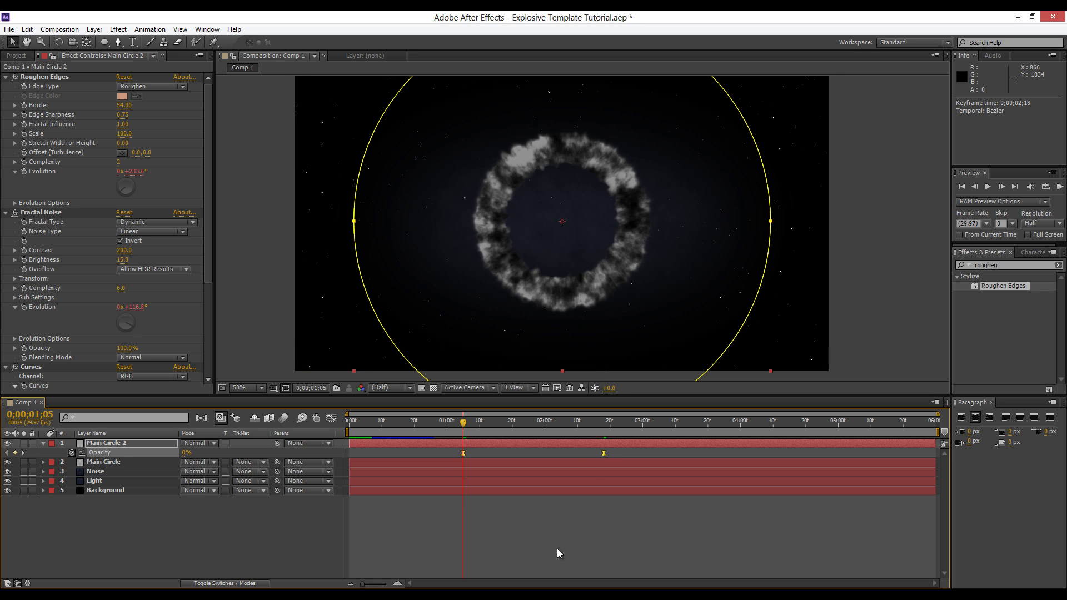
{"action": "left_click", "coordinate": [557, 547]}
Collapse Main Circle 2's properties and move the layer below Main Circle in the stack.
{"action": "left_click", "coordinate": [105, 462]}
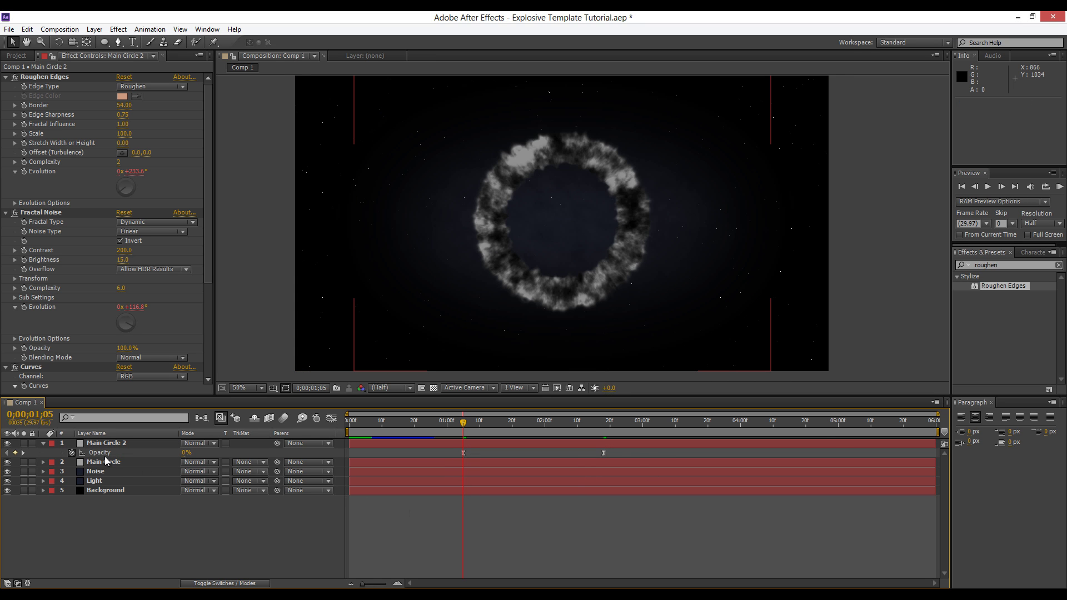
{"action": "left_click", "coordinate": [44, 443]}
{"action": "left_click_drag", "start_coordinate": [101, 444], "coordinate": [106, 456]}
{"action": "left_click", "coordinate": [124, 544]}
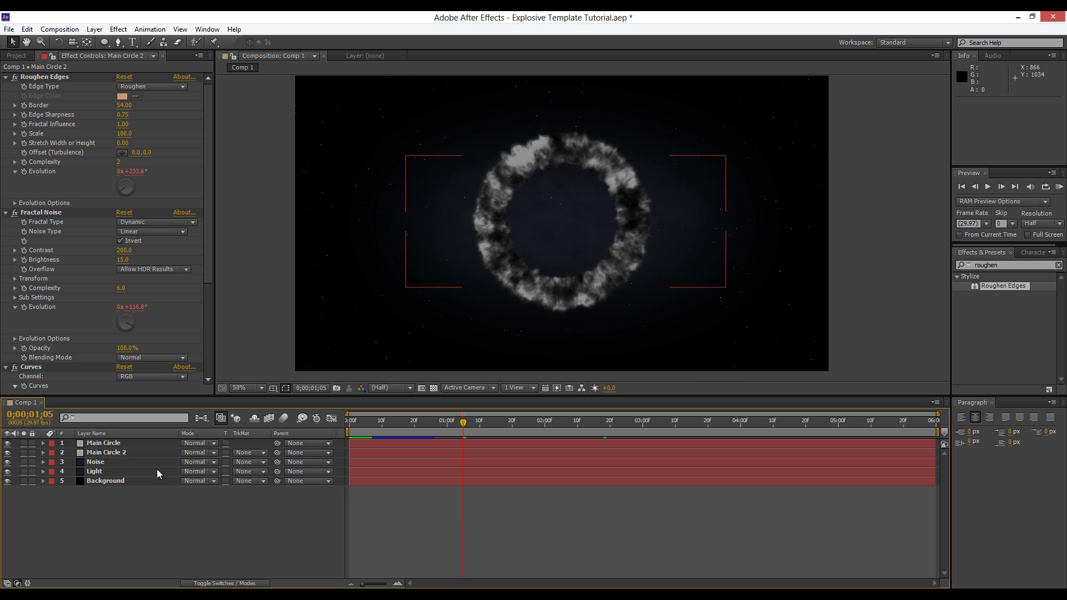
Set the blending mode of Main Circle and Main Circle 2 to Add and check the result at 0;00;01;18.
{"action": "left_click", "coordinate": [103, 444]}
{"action": "left_click", "coordinate": [107, 453], "text": "shift"}
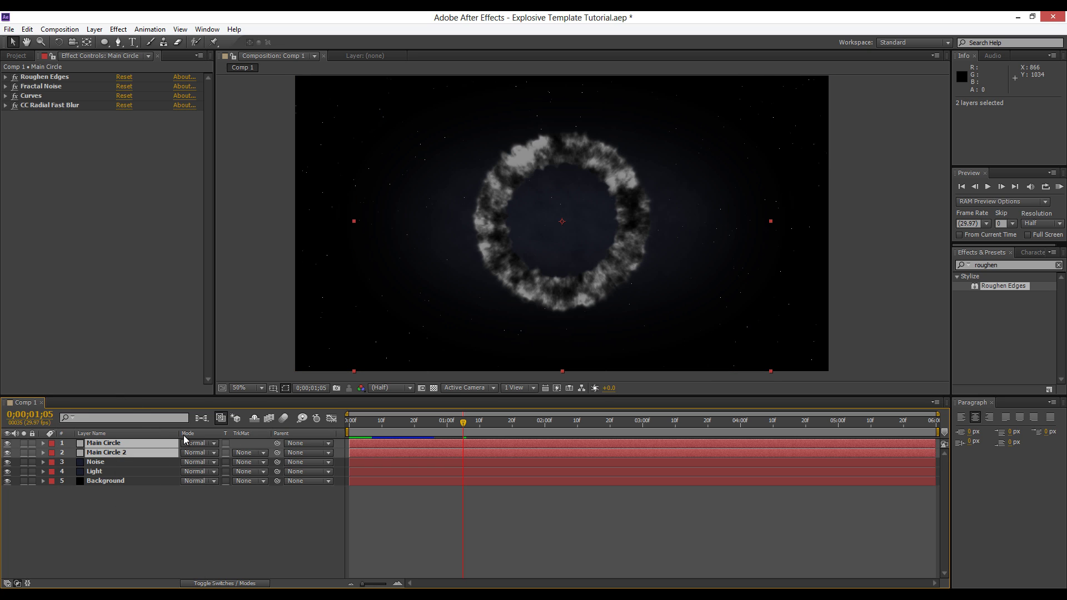
{"action": "left_click", "coordinate": [223, 583]}
{"action": "left_click", "coordinate": [220, 582]}
{"action": "left_click", "coordinate": [205, 536]}
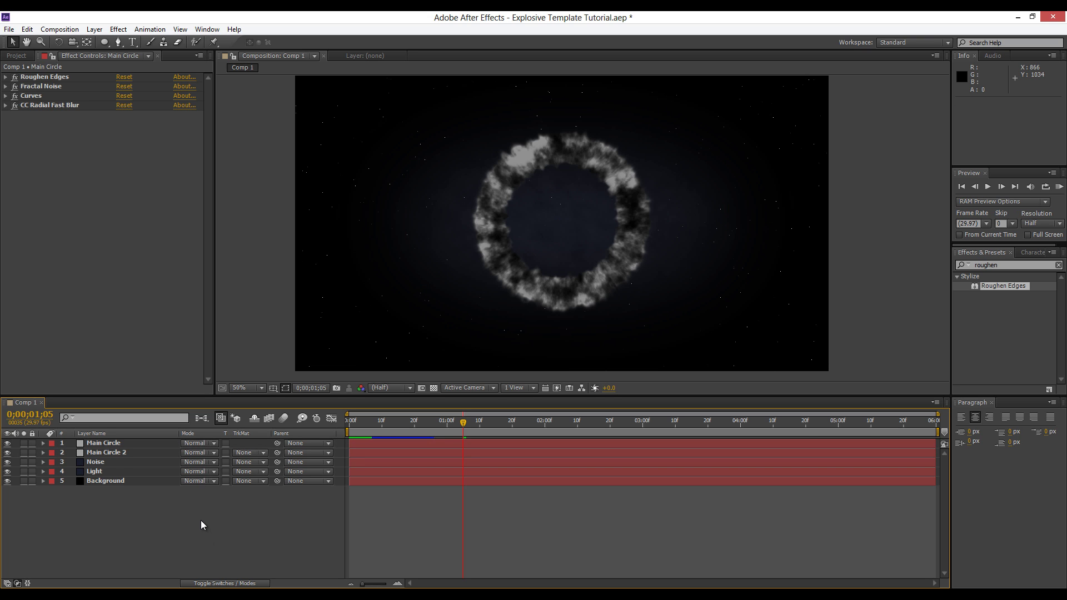
{"action": "left_click", "coordinate": [196, 443]}
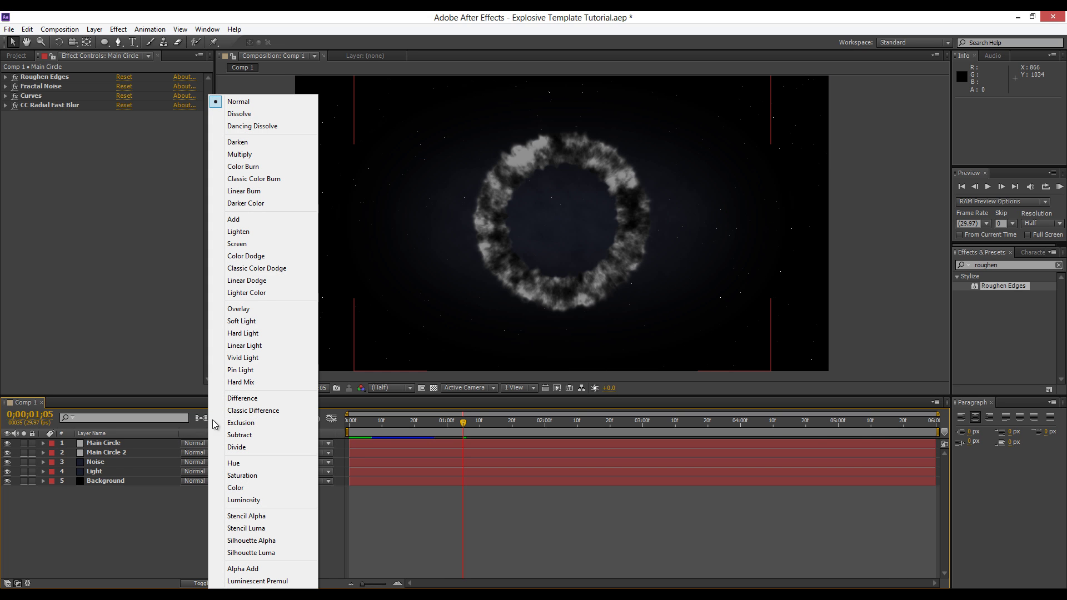
{"action": "left_click", "coordinate": [258, 219]}
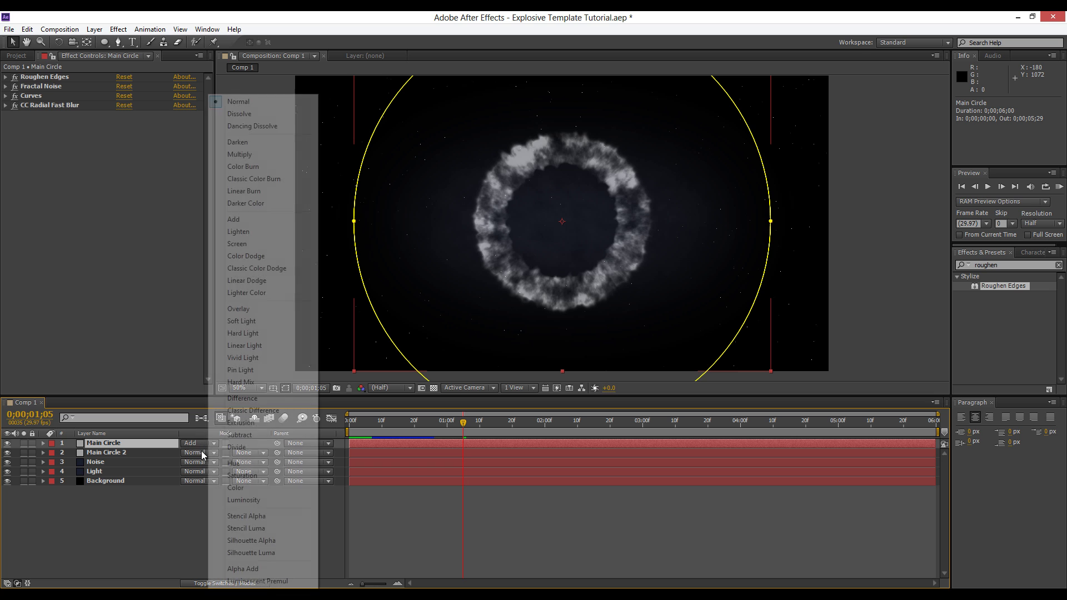
{"action": "left_click", "coordinate": [203, 455]}
{"action": "left_click", "coordinate": [239, 219]}
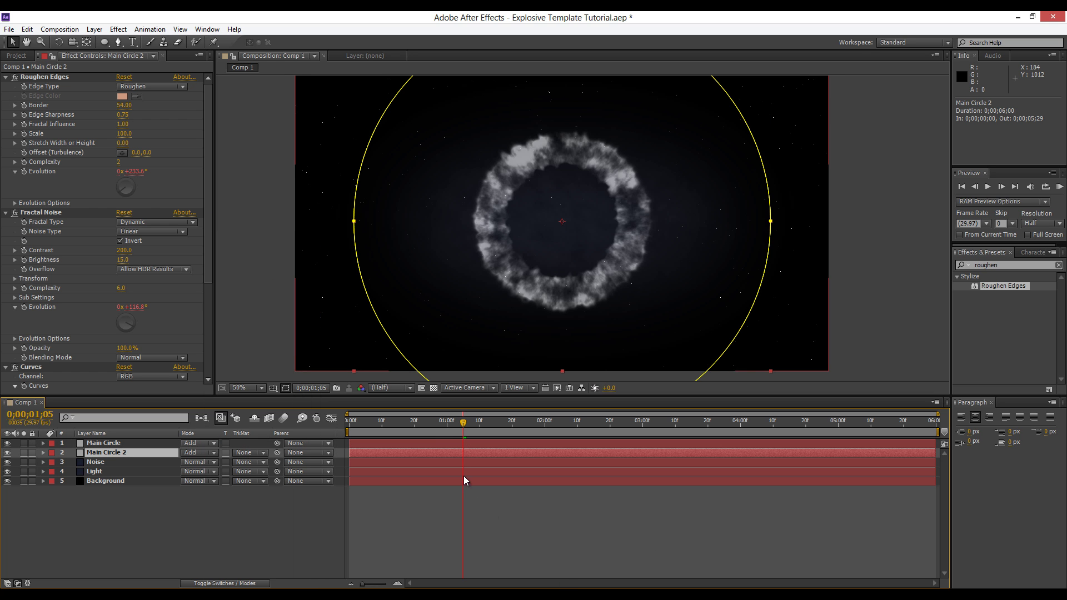
{"action": "left_click_drag", "start_coordinate": [422, 426], "coordinate": [507, 445]}
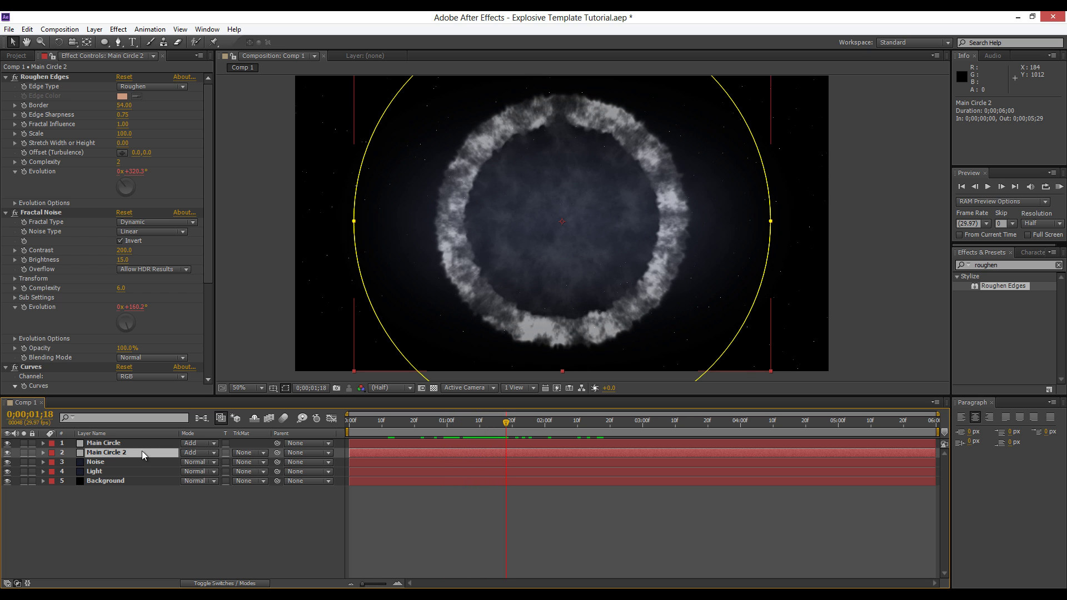
Set Main Circle's Roughen Edges border to 99.10 and complexity to 4.
{"action": "left_click", "coordinate": [109, 443]}
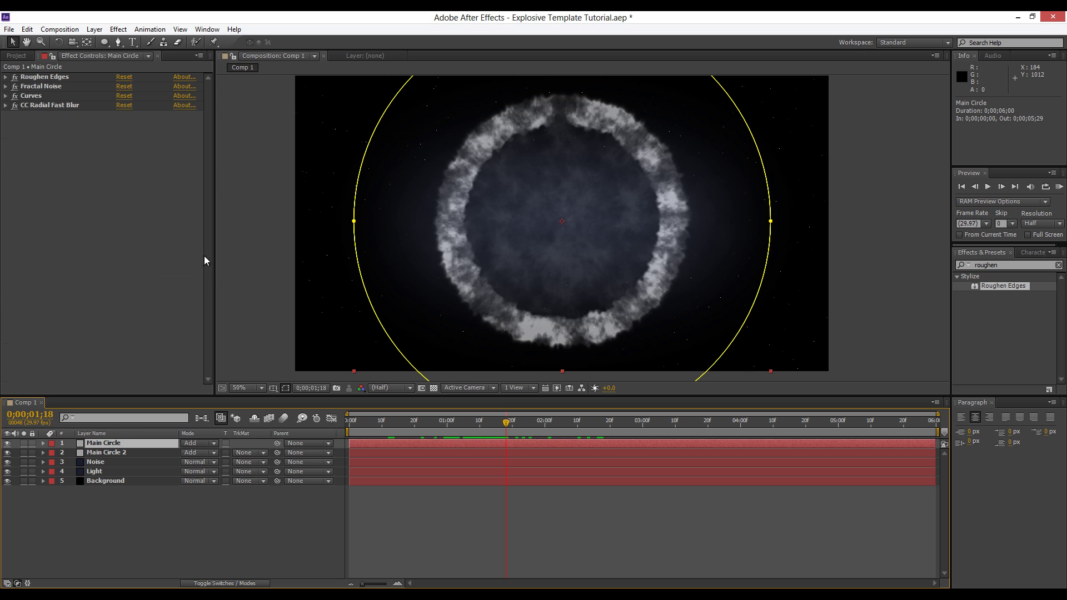
{"action": "left_click", "coordinate": [5, 78]}
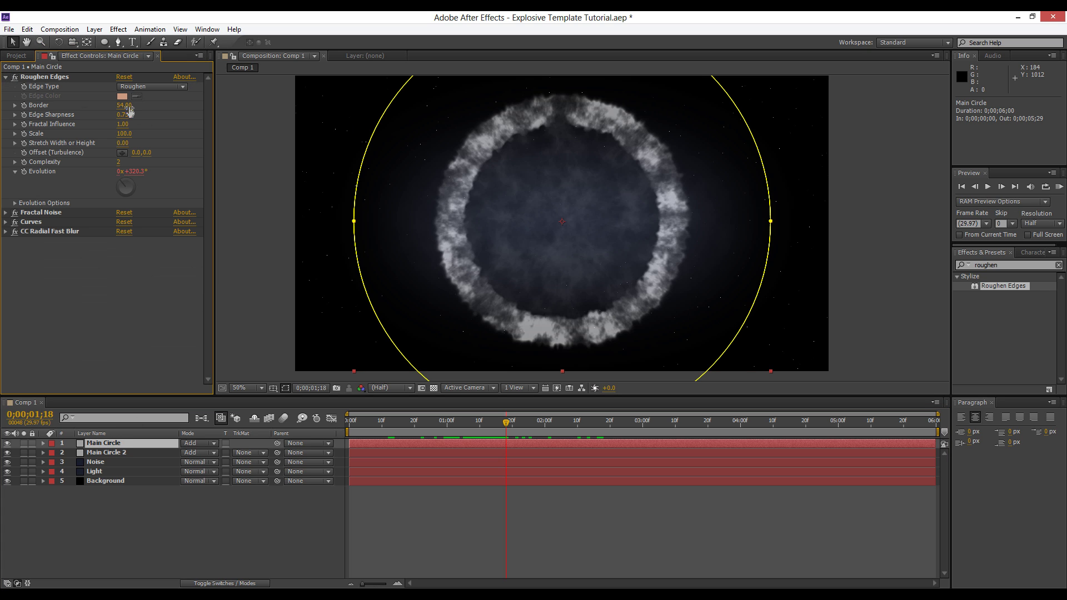
{"action": "left_click_drag", "start_coordinate": [126, 104], "coordinate": [379, 135]}
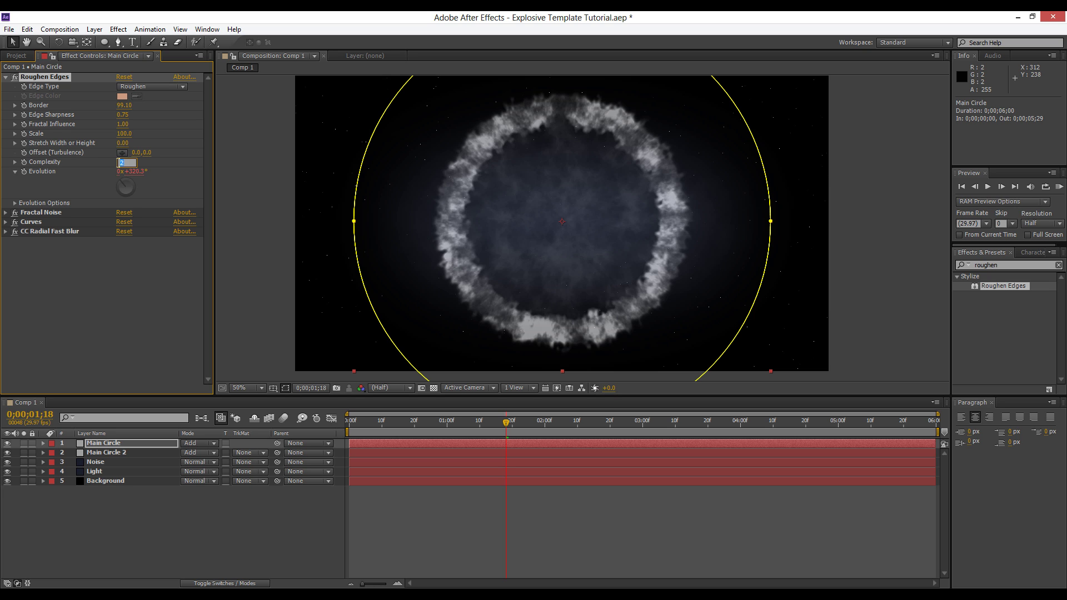
{"action": "type", "text": "4"}
{"action": "key", "text": "Return"}
{"action": "left_click", "coordinate": [116, 283]}
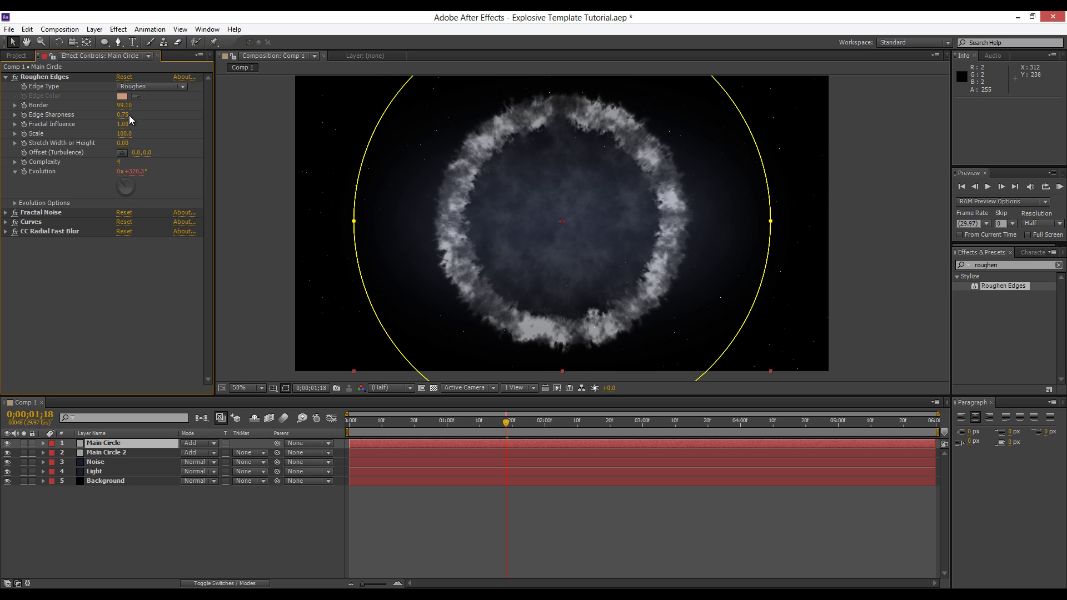
Set Main Circle's Roughen Edges edge sharpness to 0.68, scale to 115 and border to 147.10.
{"action": "left_click_drag", "start_coordinate": [125, 116], "coordinate": [124, 141]}
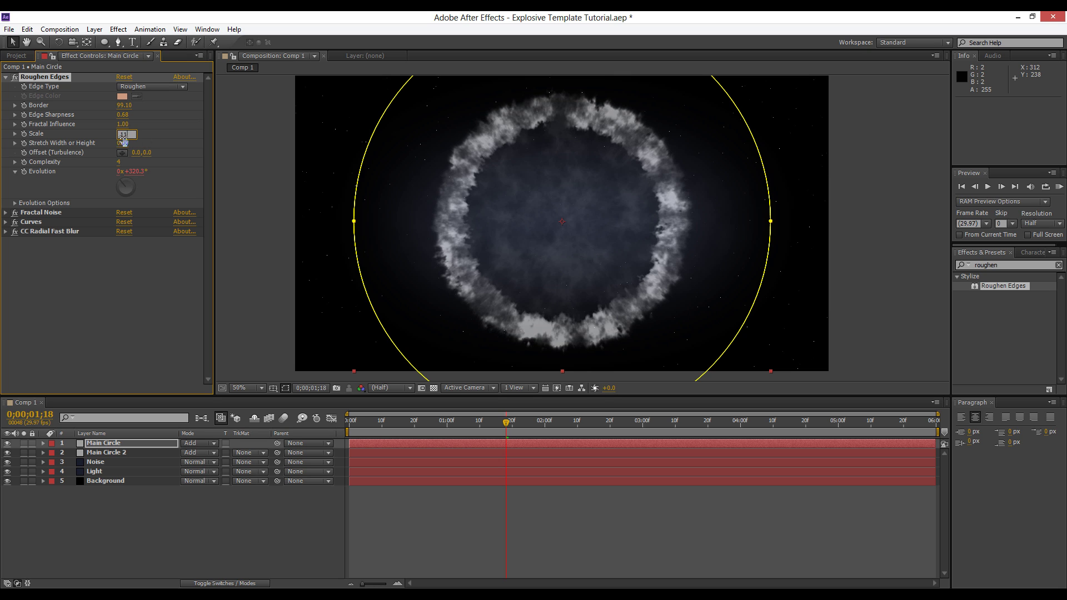
{"action": "key", "text": "Return"}
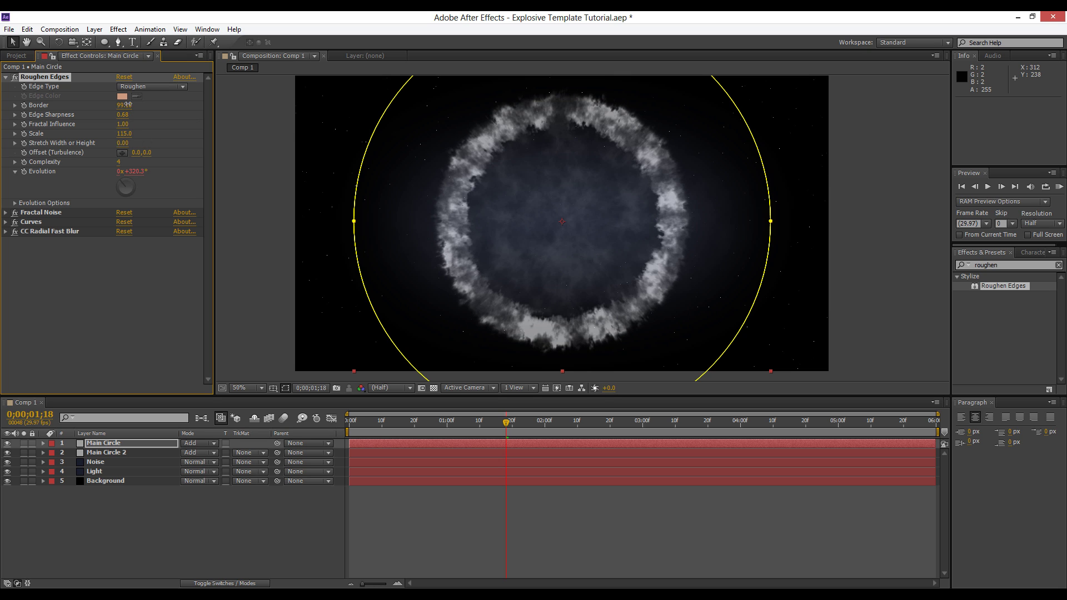
{"action": "left_click_drag", "start_coordinate": [128, 104], "coordinate": [199, 147]}
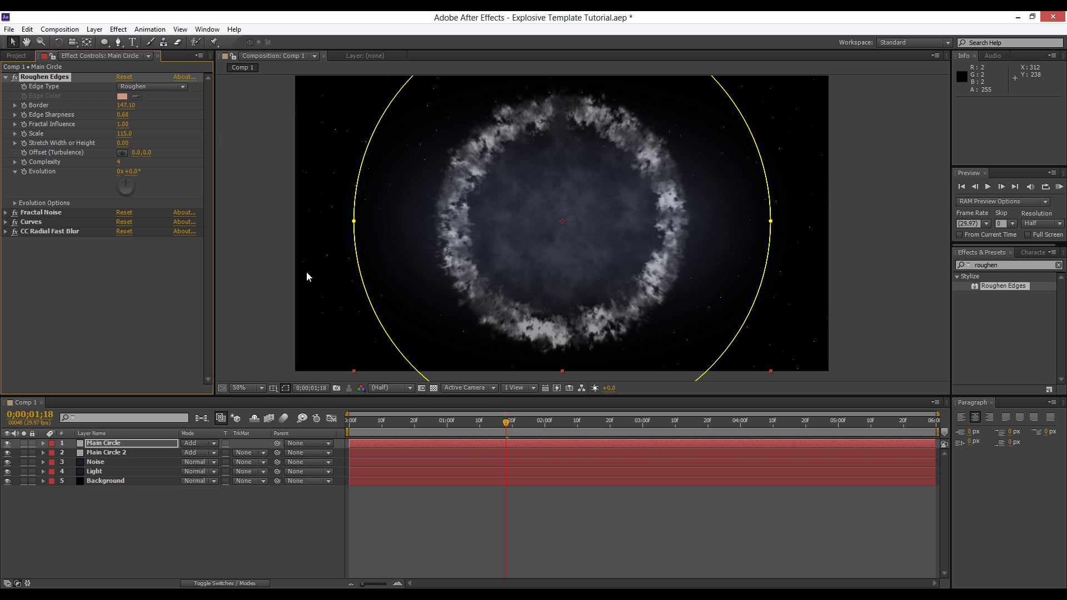
Preview the roughened ring along the timeline, stopping at 0;00;01;09, and save the project.
{"action": "left_click", "coordinate": [459, 508]}
{"action": "left_click_drag", "start_coordinate": [460, 423], "coordinate": [397, 431]}
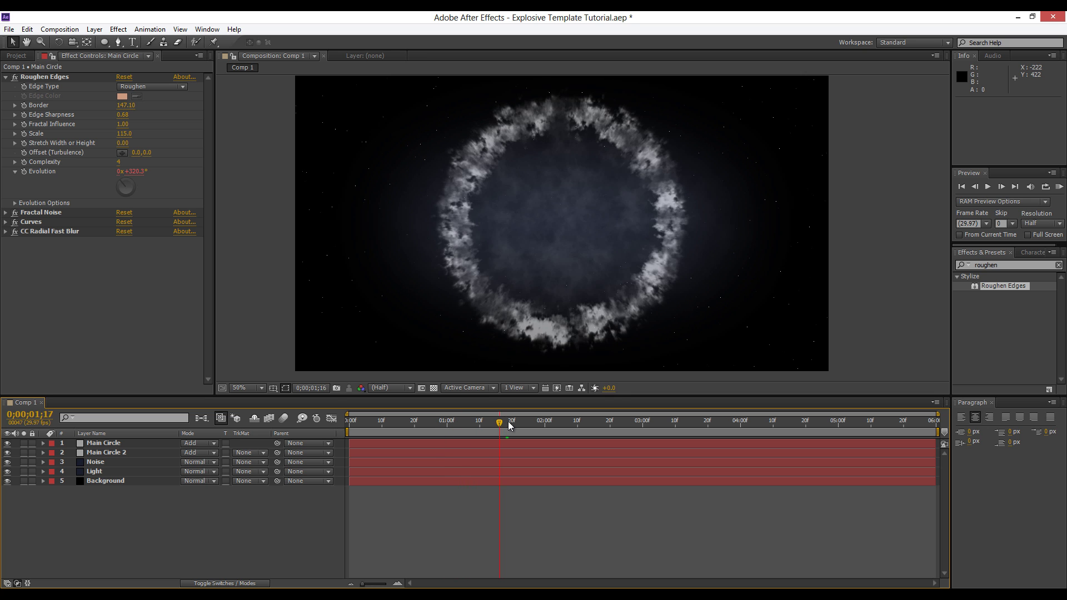
{"action": "mouse_move", "coordinate": [471, 425]}
{"action": "left_mouse_down"}
{"action": "mouse_move", "coordinate": [448, 427]}
{"action": "mouse_move", "coordinate": [610, 423]}
{"action": "mouse_move", "coordinate": [445, 427]}
{"action": "mouse_move", "coordinate": [477, 428]}
{"action": "left_mouse_up"}
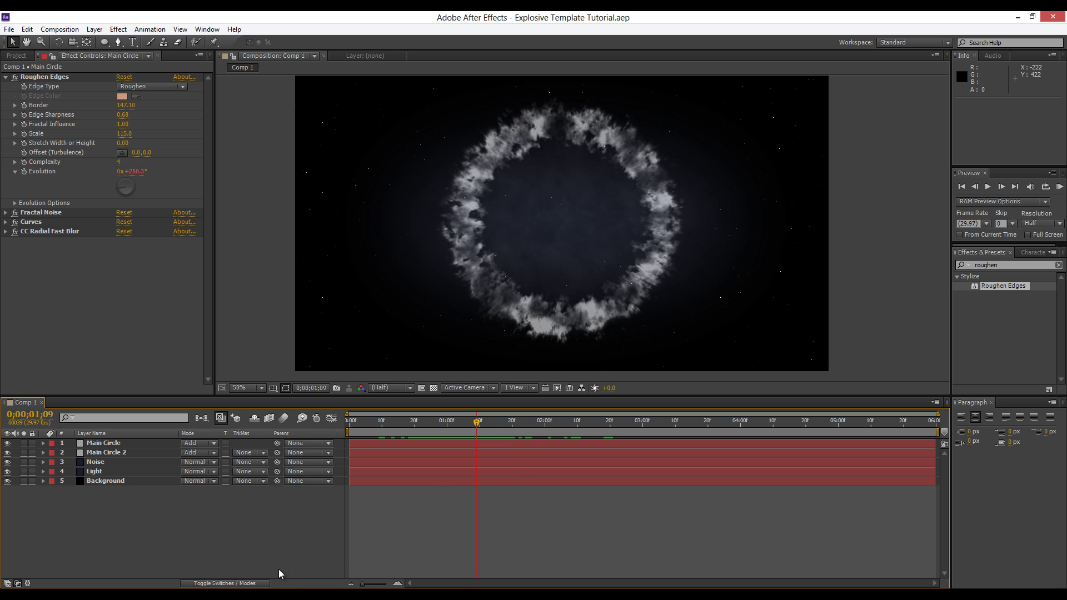
Duplicate the Main Circle layer and solo the copy.
{"action": "left_click", "coordinate": [117, 443]}
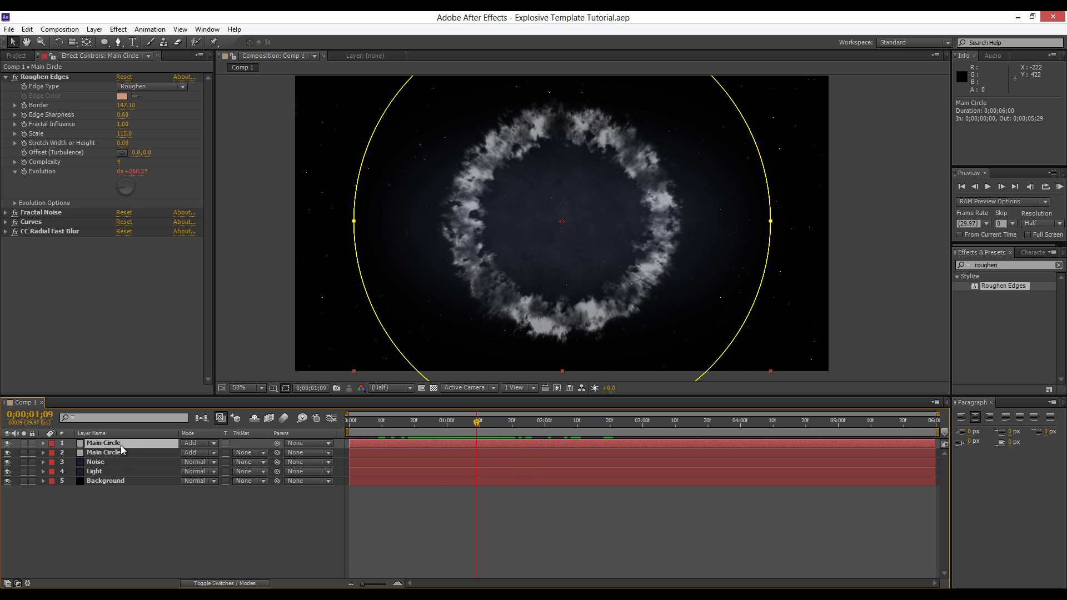
{"action": "key", "text": "ctrl+d"}
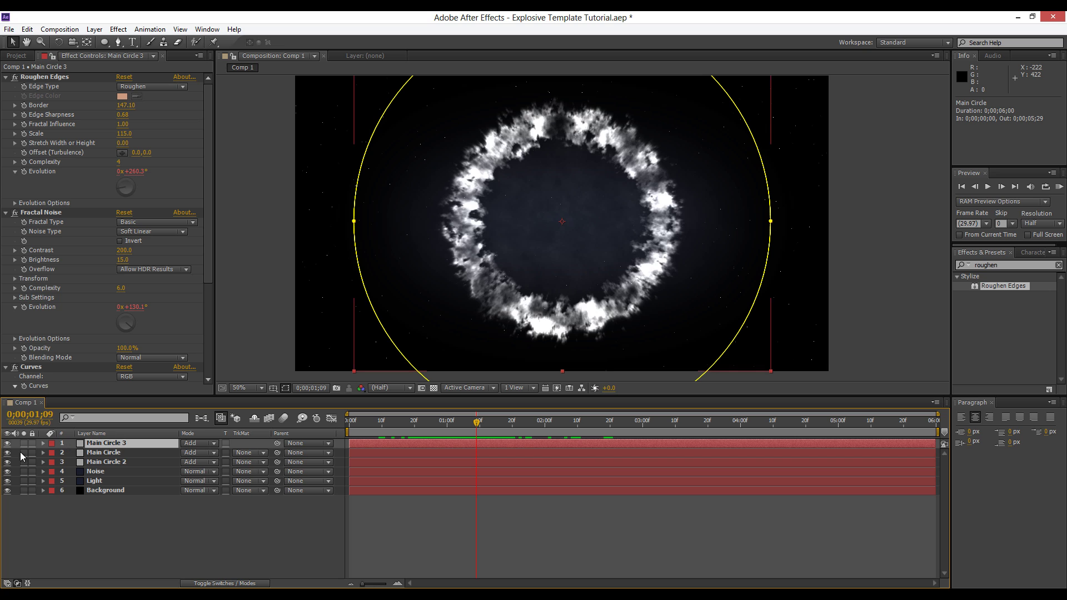
{"action": "left_click", "coordinate": [24, 443]}
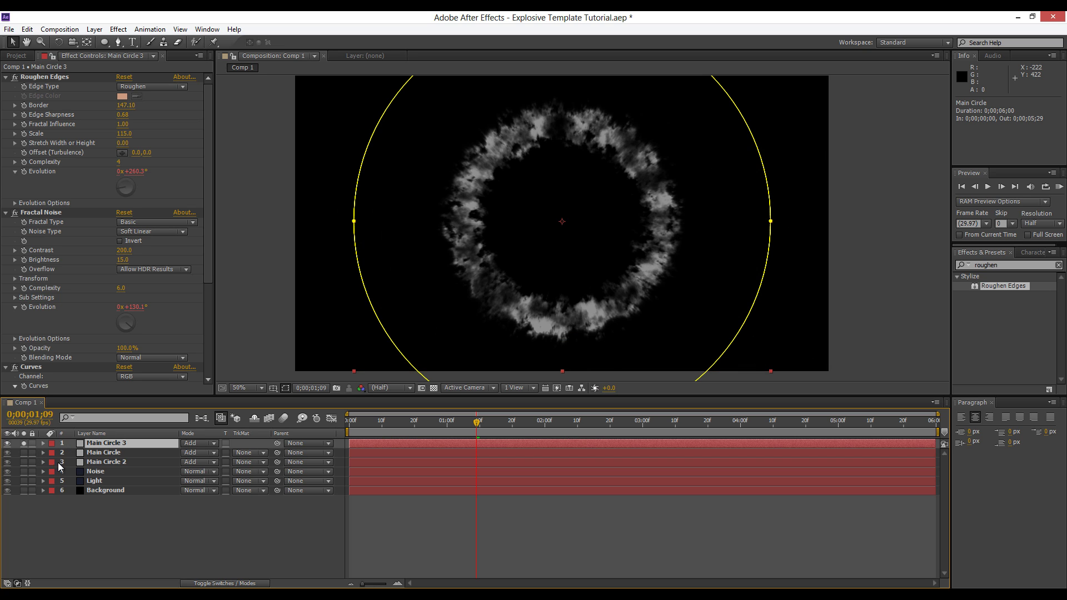
Set Main Circle 3's Mask 2 expansion keyframe at 0;00;01;08 to -524 pixels.
{"action": "left_click", "coordinate": [122, 531]}
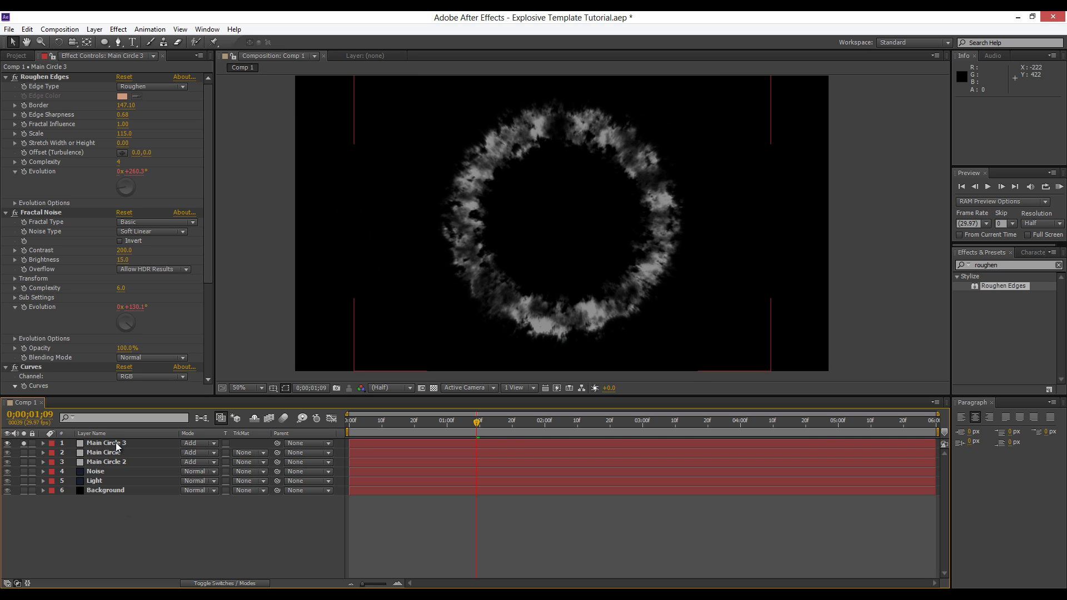
{"action": "left_click", "coordinate": [116, 442]}
{"action": "key", "text": "u"}
{"action": "key", "text": "u"}
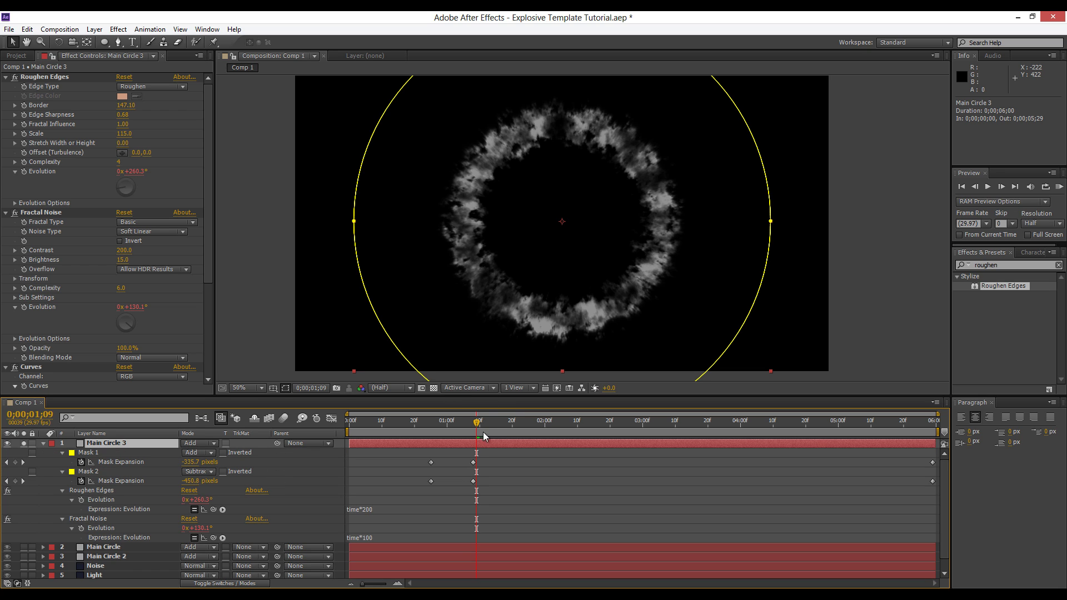
{"action": "left_click_drag", "start_coordinate": [477, 424], "coordinate": [473, 424]}
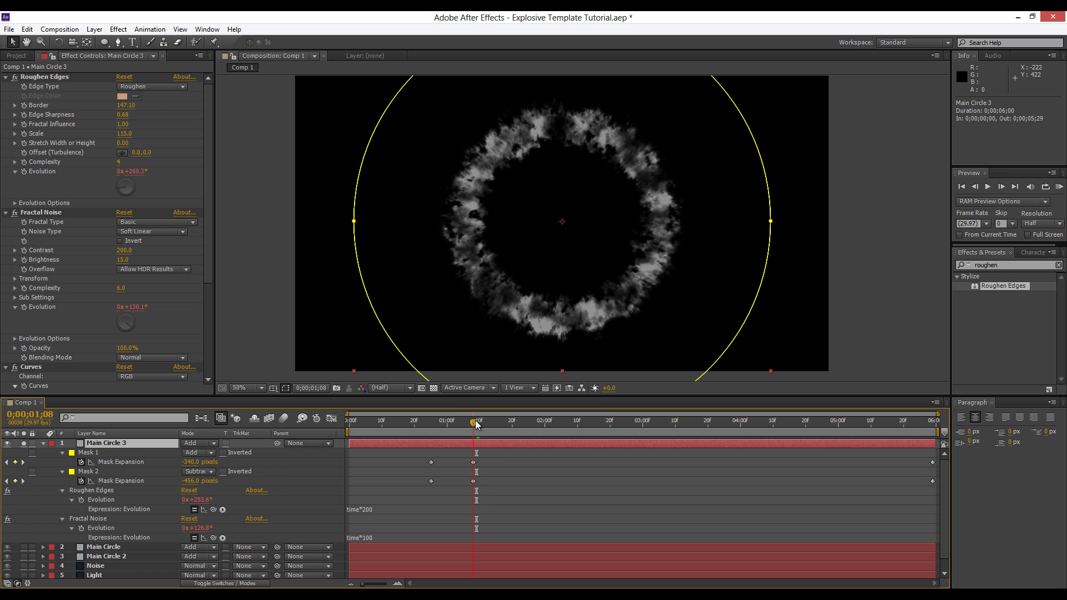
{"action": "left_click", "coordinate": [473, 481]}
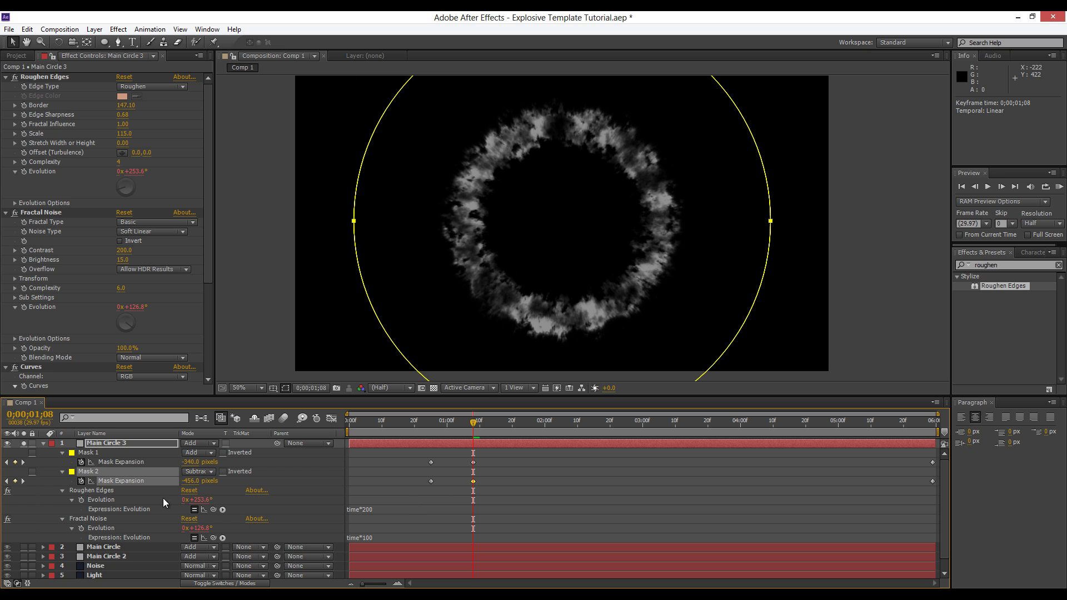
{"action": "left_click_drag", "start_coordinate": [190, 489], "coordinate": [159, 491]}
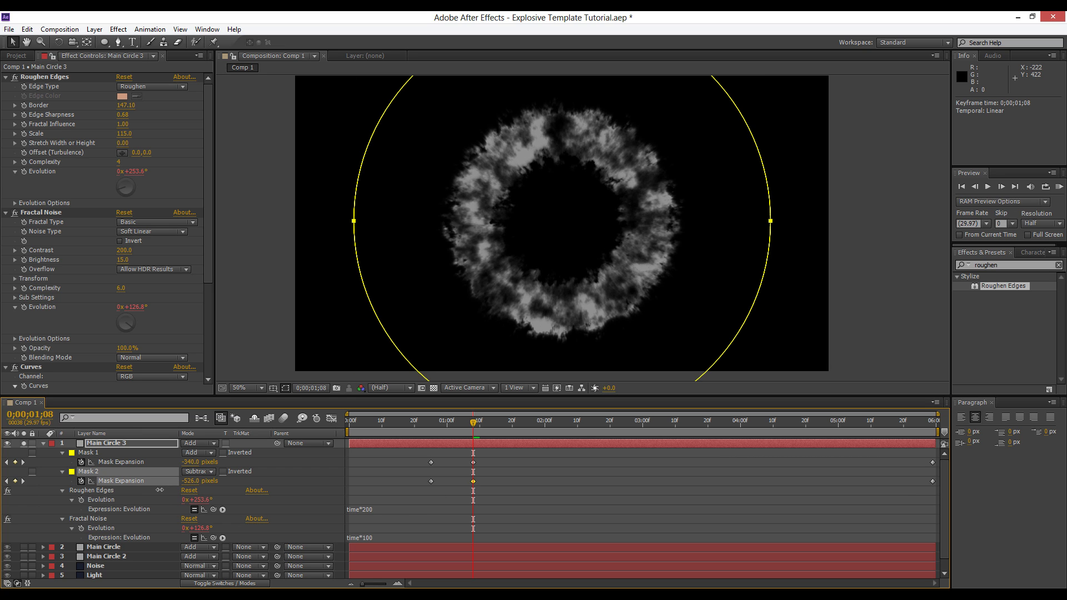
{"action": "left_click", "coordinate": [432, 490]}
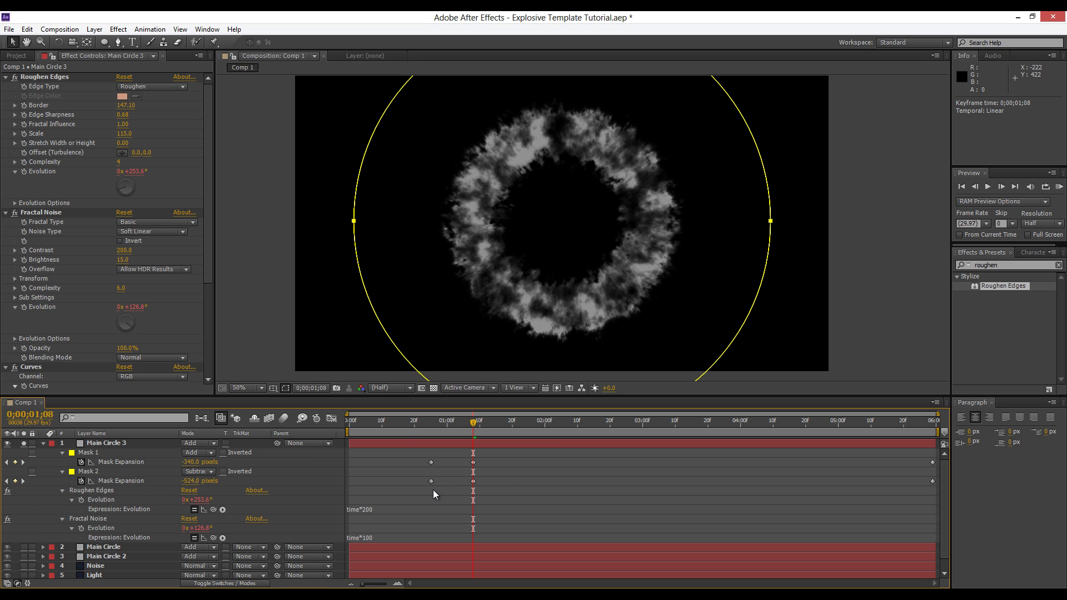
Shift all of Main Circle 3's mask expansion keyframes earlier, starting at 0;00;00;23, and collapse the layer.
{"action": "left_click_drag", "start_coordinate": [419, 458], "coordinate": [995, 515]}
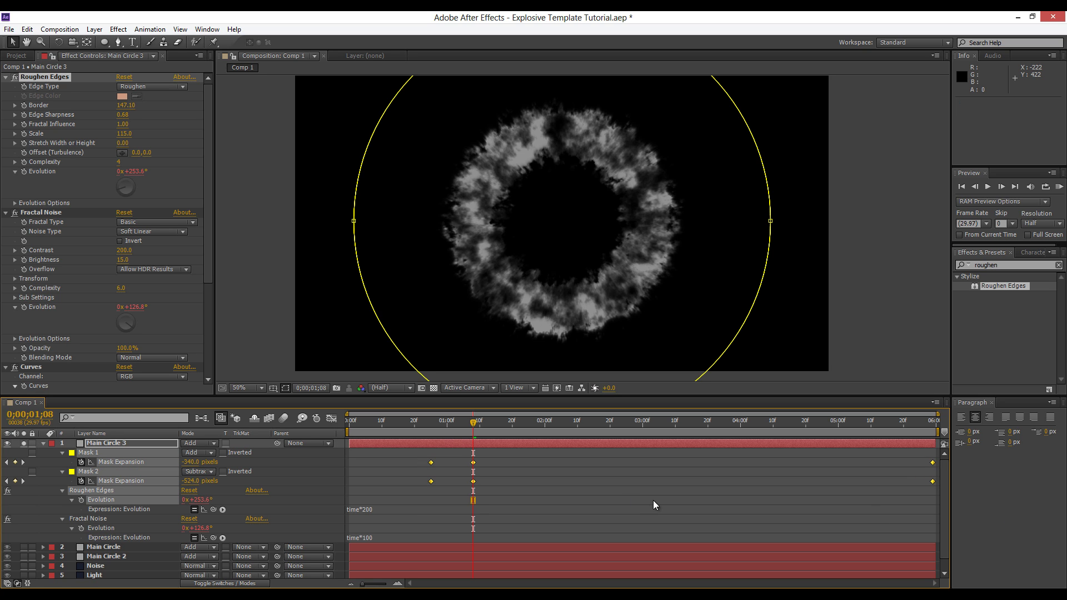
{"action": "left_click", "coordinate": [432, 463]}
{"action": "left_click_drag", "start_coordinate": [432, 467], "coordinate": [426, 467]}
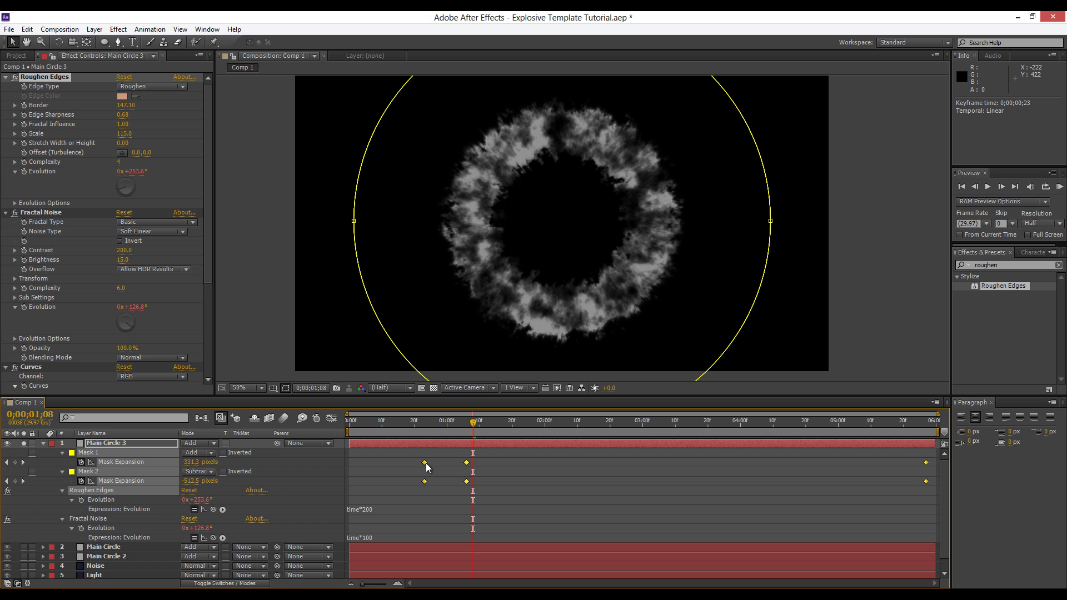
{"action": "left_click", "coordinate": [506, 512]}
{"action": "left_click", "coordinate": [44, 443]}
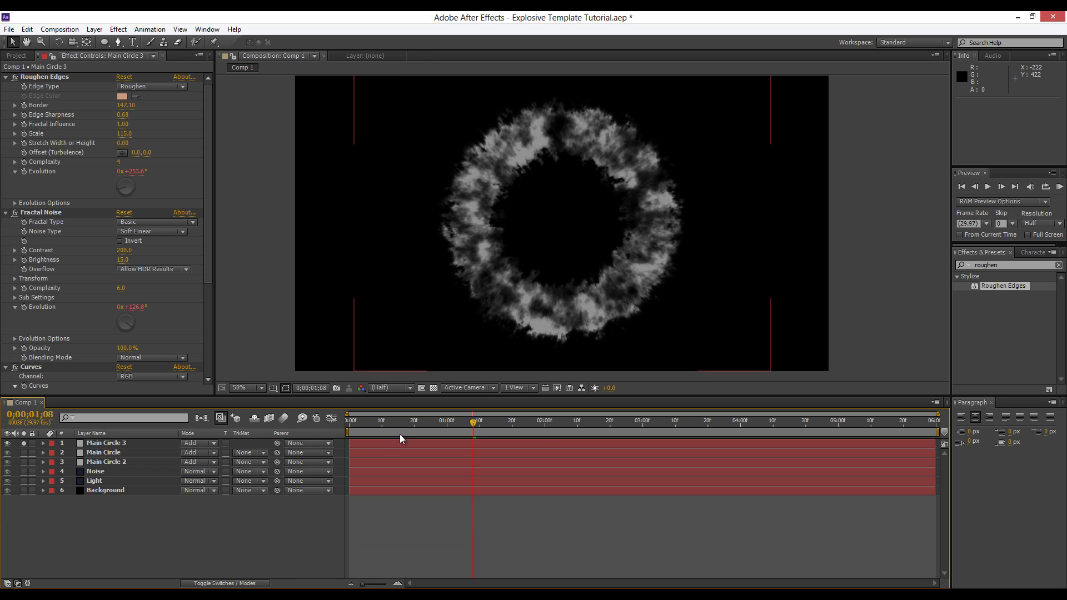
At 0;00;01;11, set Main Circle 3's Roughen Edges border to 318 and its Fractal Noise contrast to 298.
{"action": "left_click_drag", "start_coordinate": [412, 430], "coordinate": [484, 459]}
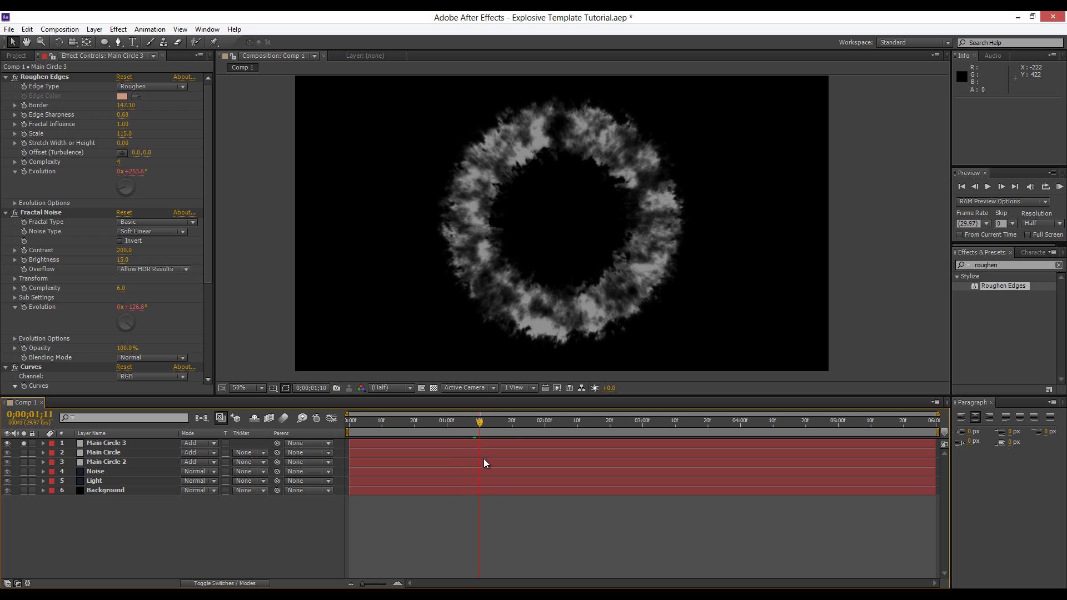
{"action": "left_click", "coordinate": [111, 443]}
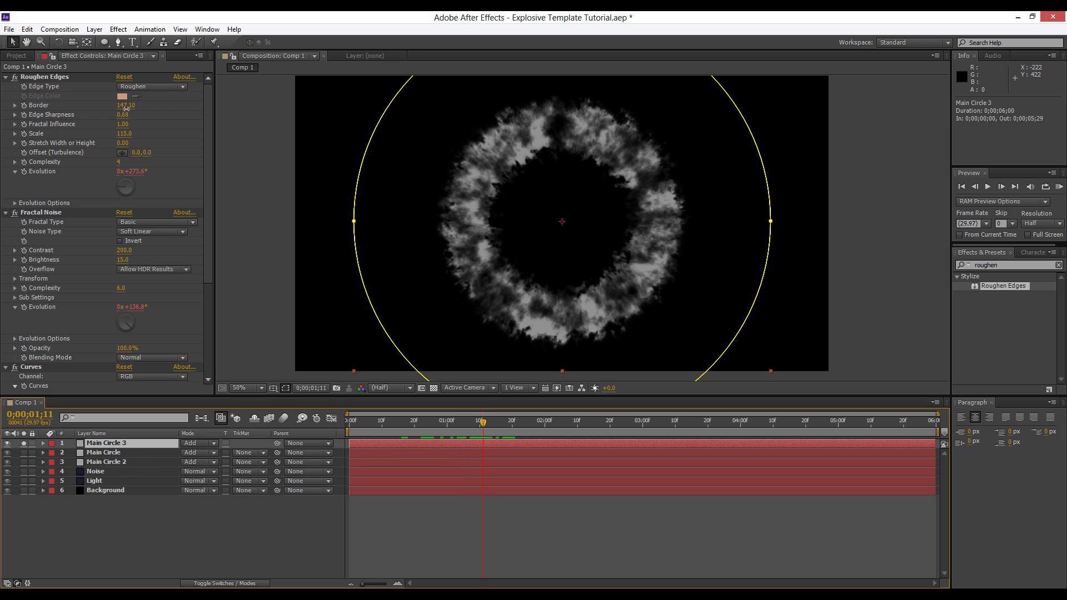
{"action": "left_click_drag", "start_coordinate": [129, 108], "coordinate": [306, 146]}
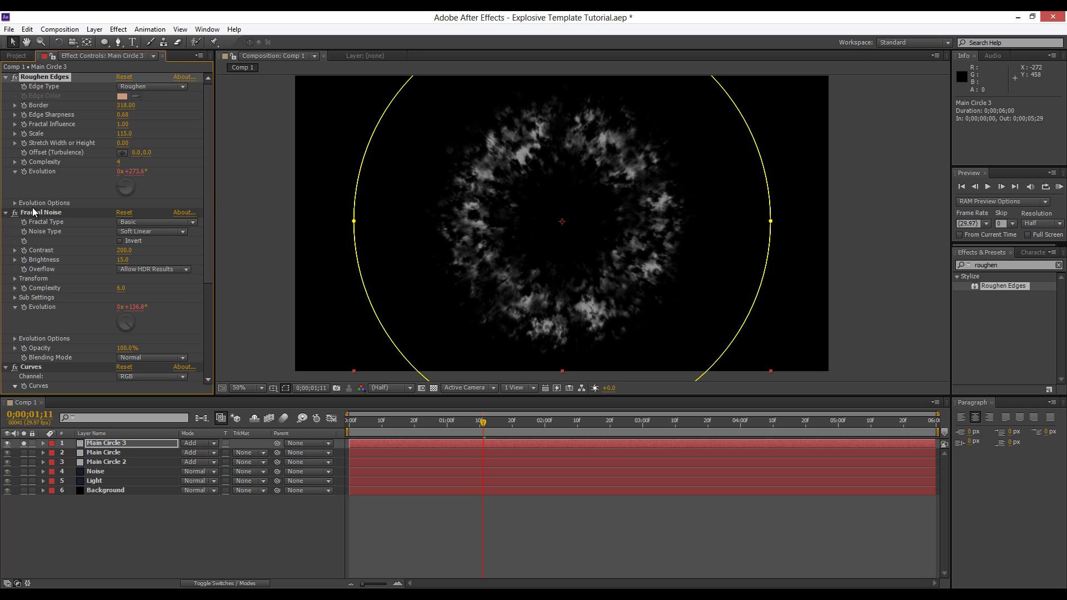
{"action": "left_click", "coordinate": [39, 213]}
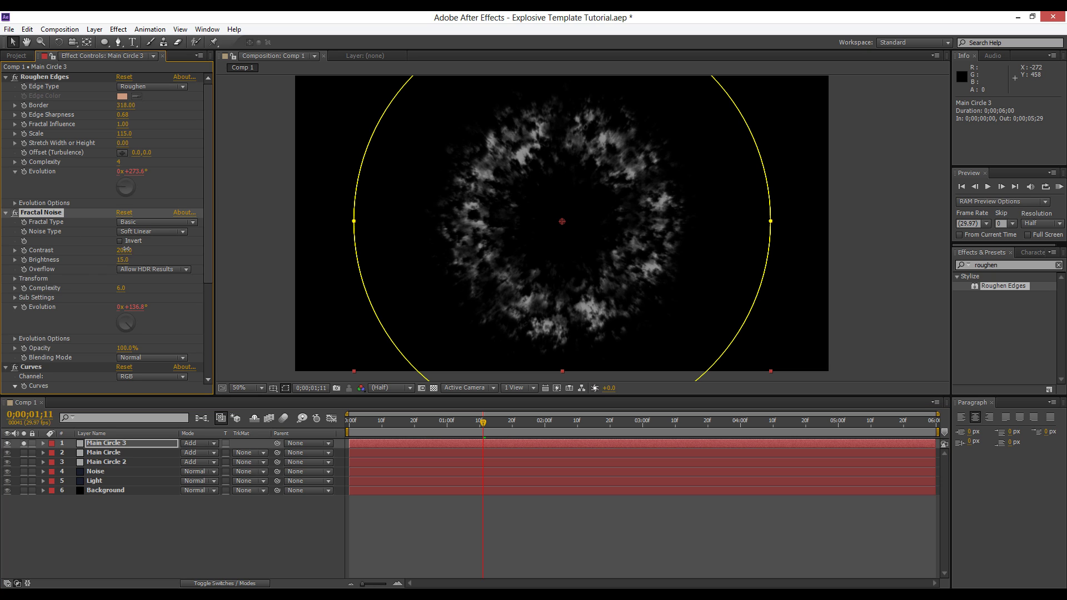
{"action": "left_click_drag", "start_coordinate": [202, 249], "coordinate": [404, 249]}
{"action": "left_click_drag", "start_coordinate": [307, 253], "coordinate": [231, 251]}
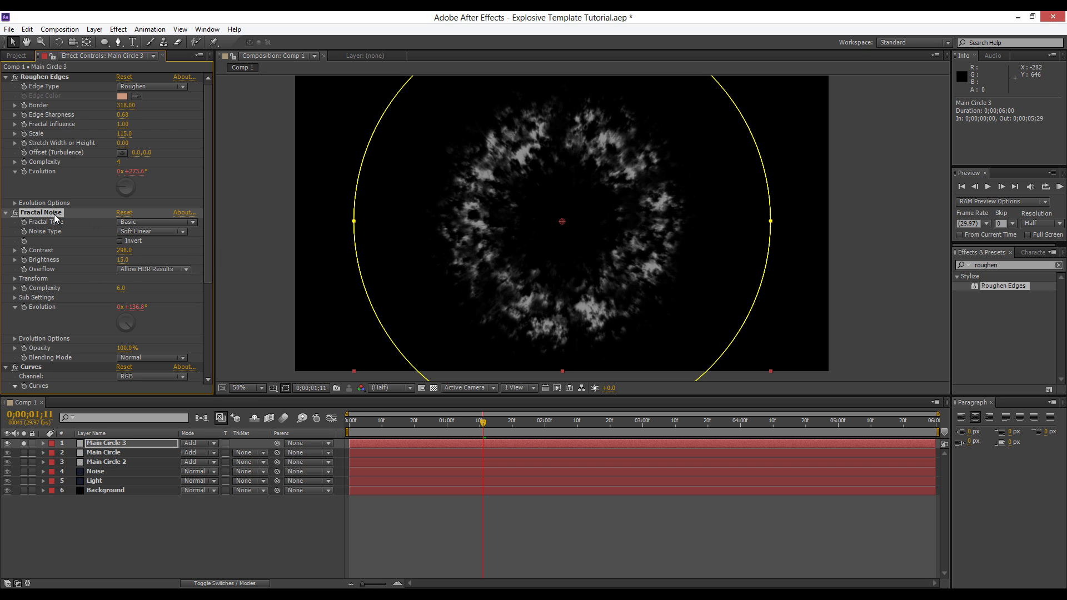
Add a second Curves effect to Main Circle 3, raising the RGB curve's black point and slightly lowering its midtones.
{"action": "scroll", "coordinate": [61, 313], "scroll_direction": "down", "scroll_amount": 2}
{"action": "scroll", "coordinate": [61, 312], "scroll_direction": "up", "scroll_amount": 2}
{"action": "left_click", "coordinate": [118, 29]}
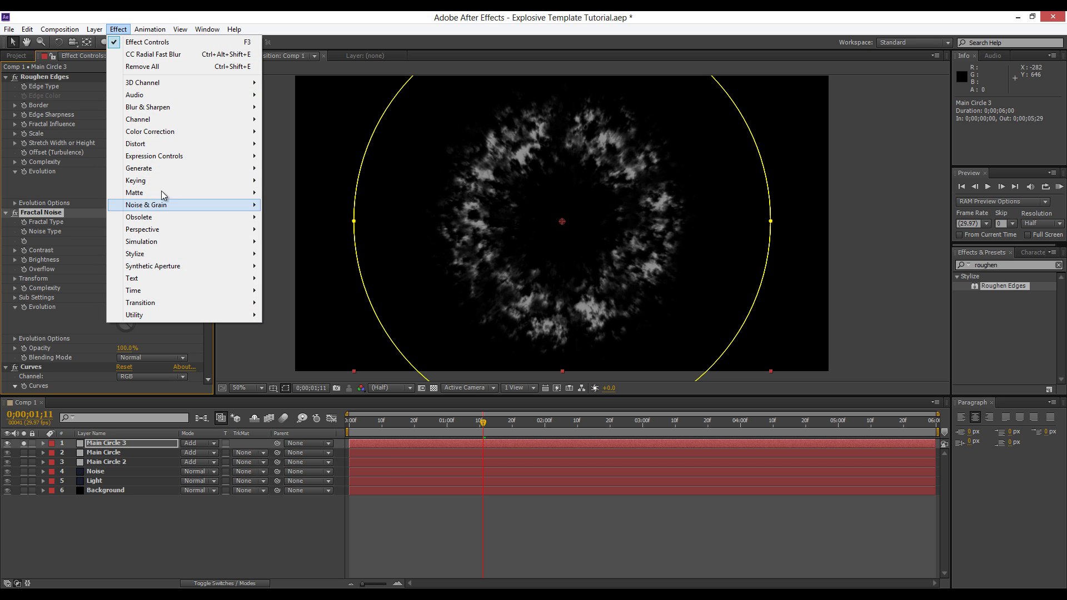
{"action": "mouse_move", "coordinate": [159, 137]}
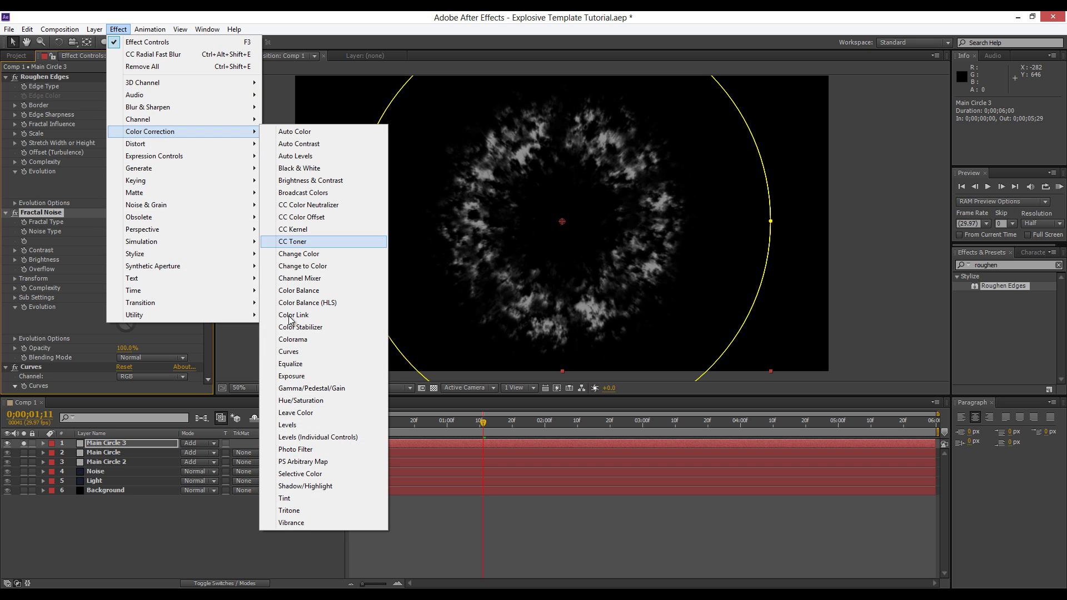
{"action": "left_click", "coordinate": [308, 354]}
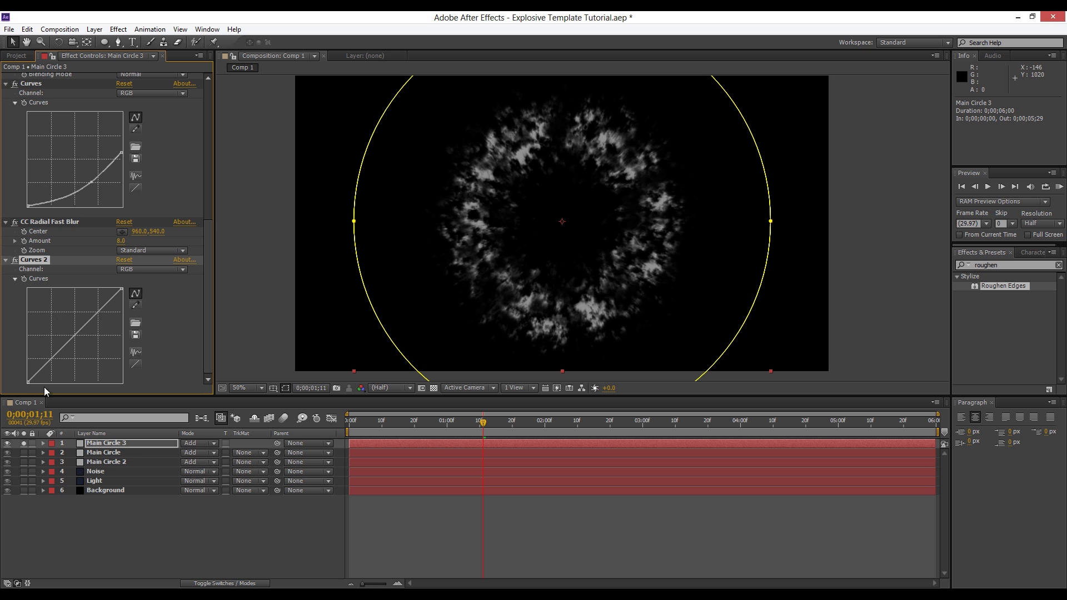
{"action": "left_click_drag", "start_coordinate": [26, 381], "coordinate": [28, 372]}
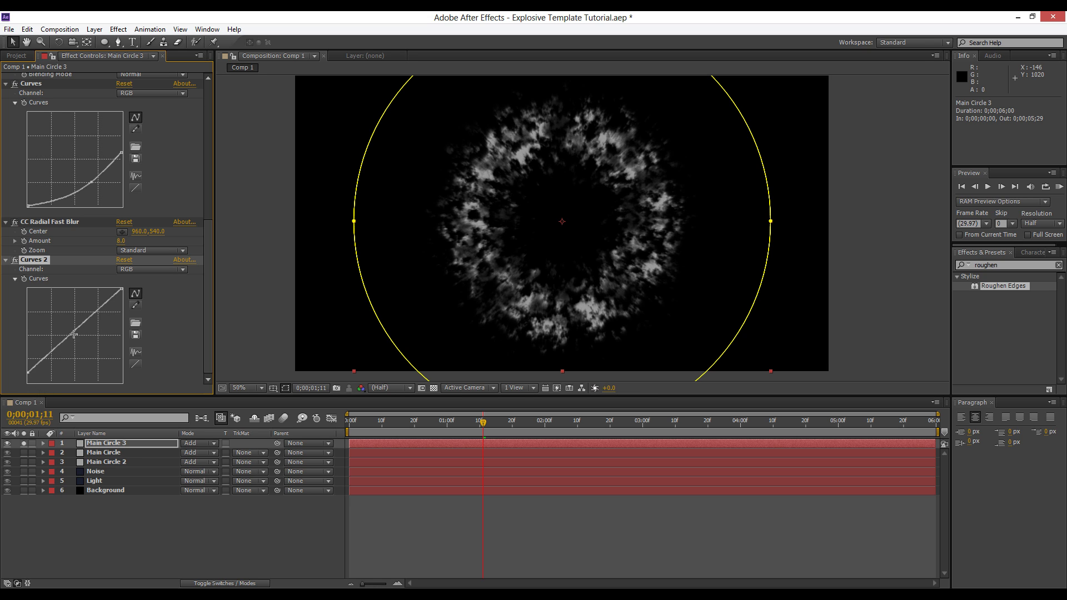
{"action": "mouse_move", "coordinate": [74, 335]}
{"action": "left_mouse_down"}
{"action": "mouse_move", "coordinate": [84, 350]}
{"action": "mouse_move", "coordinate": [78, 340]}
{"action": "left_mouse_up"}
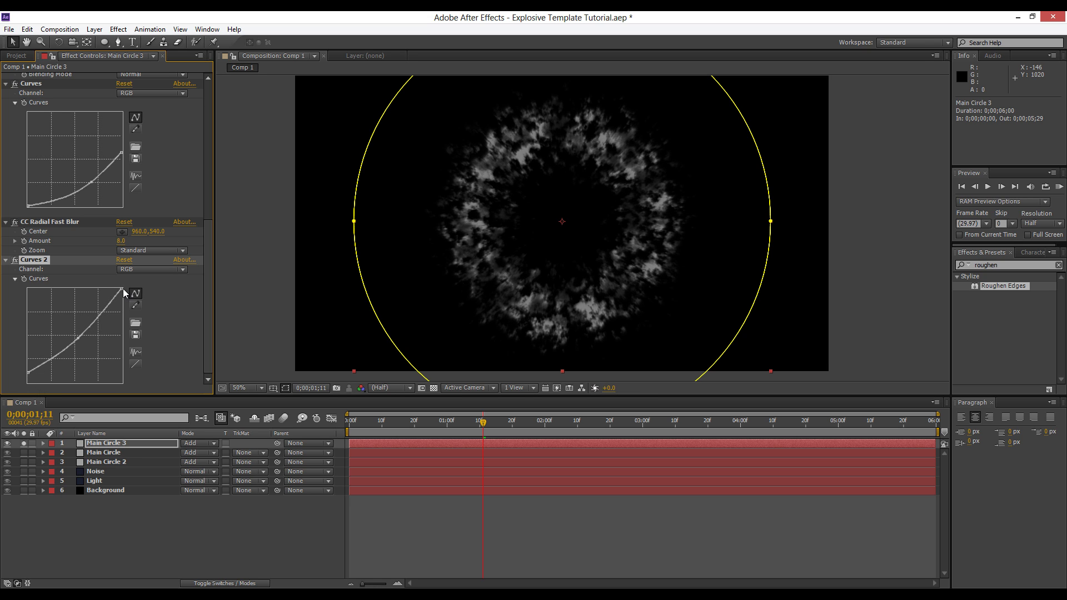
{"action": "mouse_move", "coordinate": [121, 307]}
{"action": "left_mouse_down"}
{"action": "mouse_move", "coordinate": [121, 330]}
{"action": "mouse_move", "coordinate": [117, 288]}
{"action": "left_mouse_up"}
Raise the midtones of the Blue channel in Main Circle 3's second Curves effect to tint the ring blue.
{"action": "left_click", "coordinate": [166, 270]}
{"action": "left_click", "coordinate": [145, 316]}
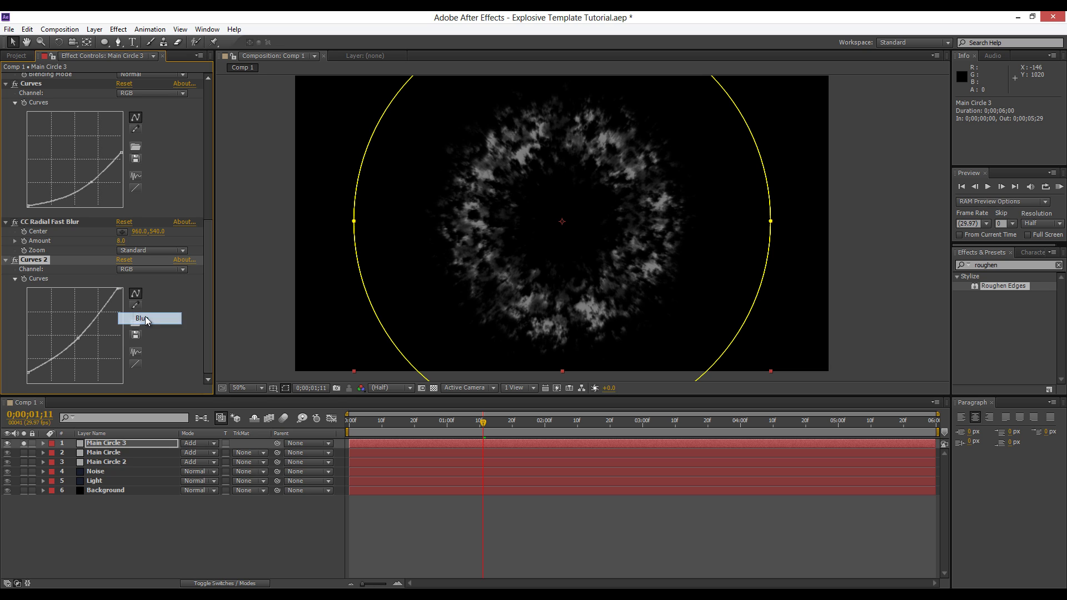
{"action": "left_click_drag", "start_coordinate": [78, 340], "coordinate": [67, 336]}
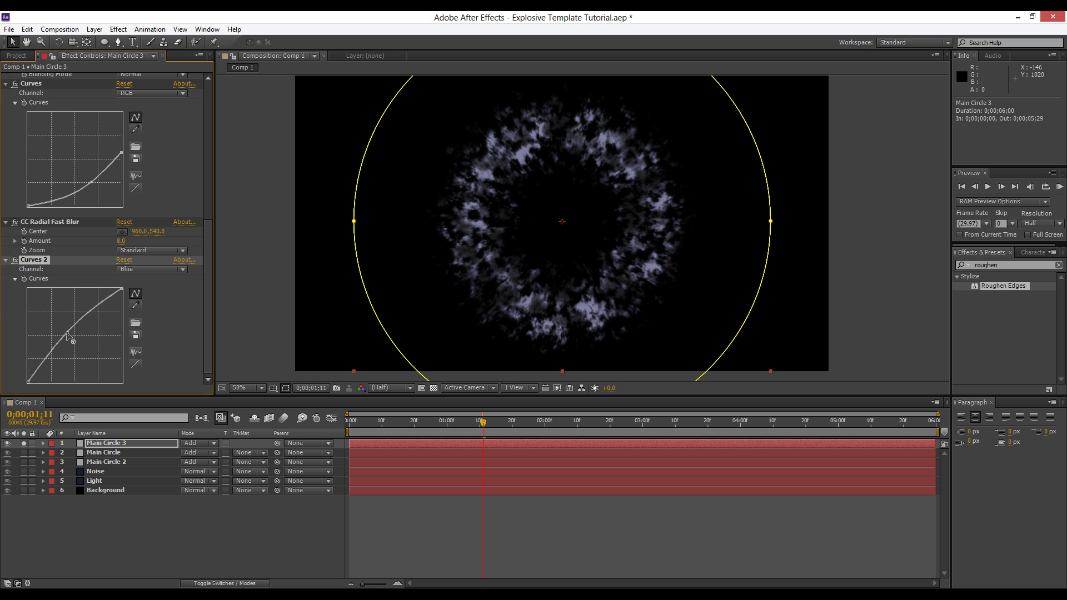
Add a Block Dissolve effect to Main Circle 3 and raise its transition completion to make the ring grainy.
{"action": "left_click", "coordinate": [118, 28]}
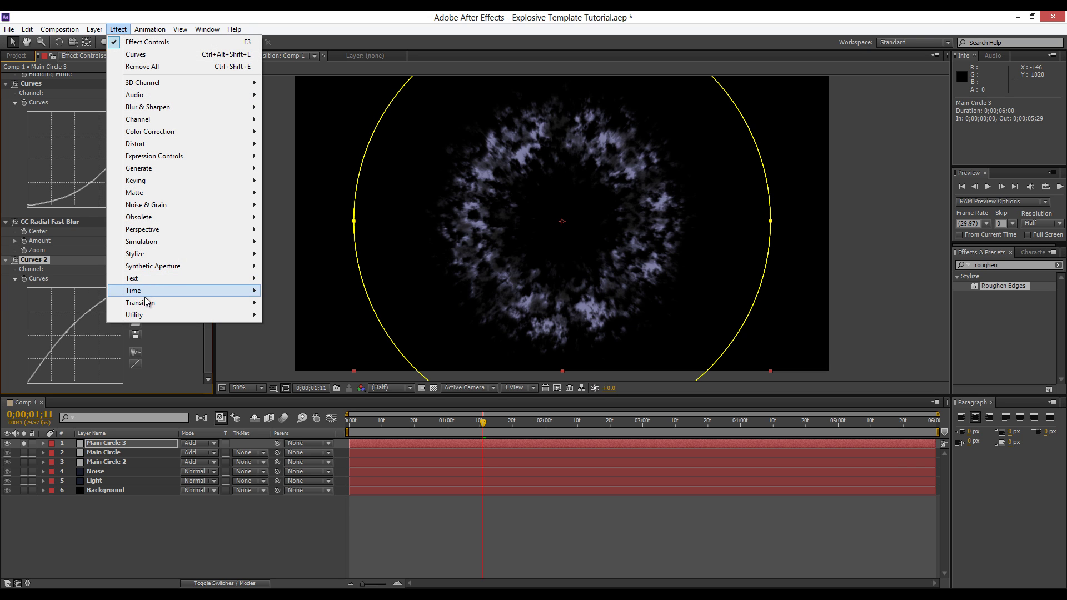
{"action": "mouse_move", "coordinate": [142, 302]}
{"action": "left_click", "coordinate": [278, 303]}
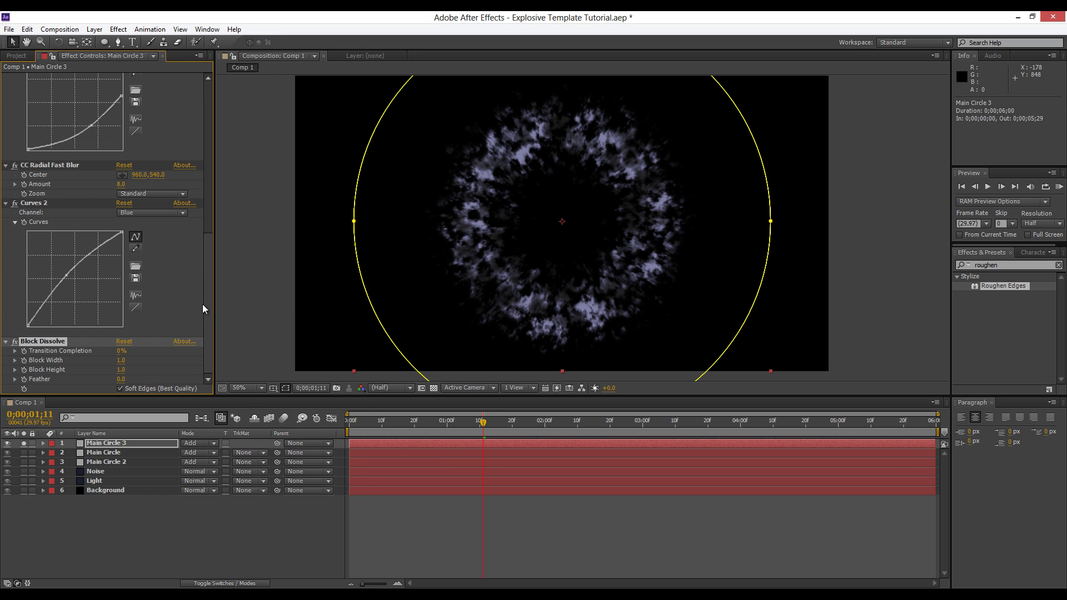
{"action": "left_click_drag", "start_coordinate": [120, 351], "coordinate": [137, 350]}
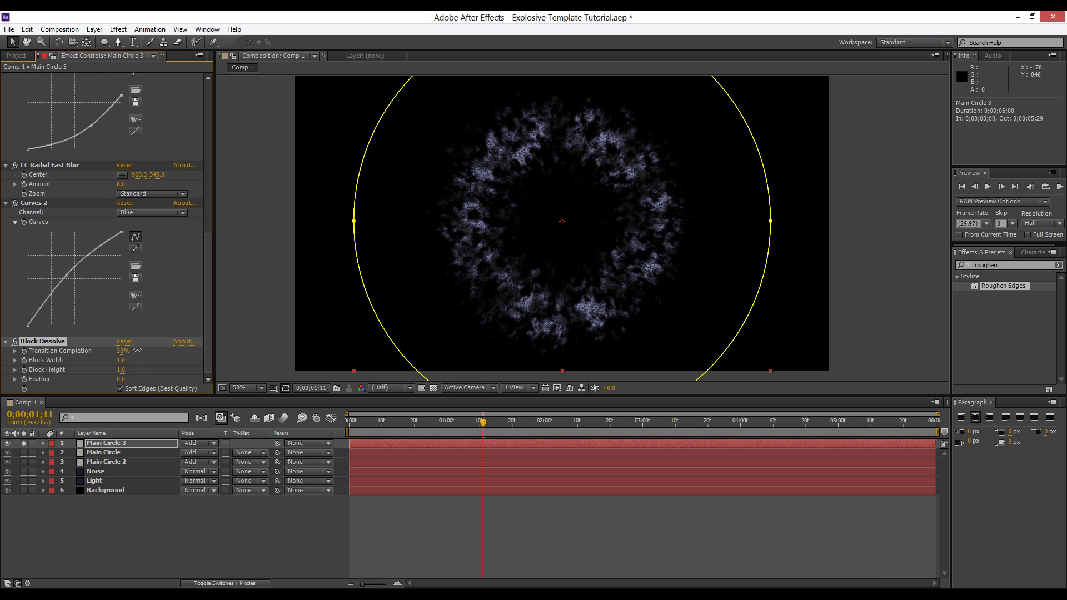
Inspect the ring's grain up close and reduce Block Dissolve's transition completion to 6%.
{"action": "scroll", "coordinate": [491, 198], "scroll_direction": "up", "scroll_amount": 1}
{"action": "key", "text": "space"}
{"action": "left_click_drag", "start_coordinate": [418, 196], "coordinate": [486, 250]}
{"action": "scroll", "coordinate": [461, 189], "scroll_direction": "up", "scroll_amount": 1}
{"action": "left_click_drag", "start_coordinate": [461, 188], "coordinate": [596, 255]}
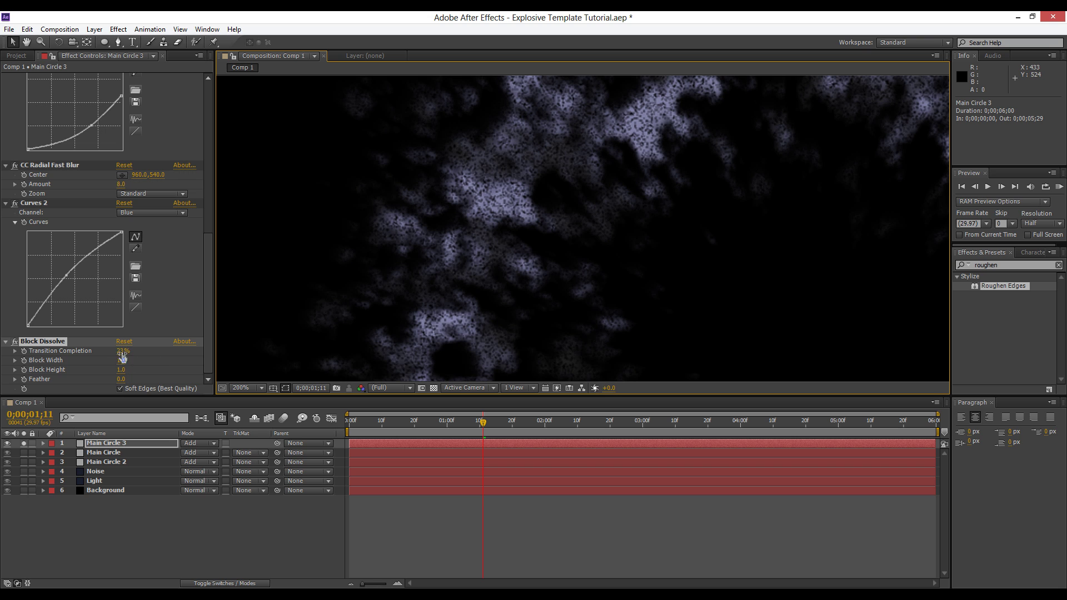
{"action": "mouse_move", "coordinate": [122, 356]}
{"action": "left_mouse_down"}
{"action": "mouse_move", "coordinate": [138, 354]}
{"action": "mouse_move", "coordinate": [118, 369]}
{"action": "left_mouse_up"}
{"action": "left_click", "coordinate": [134, 366]}
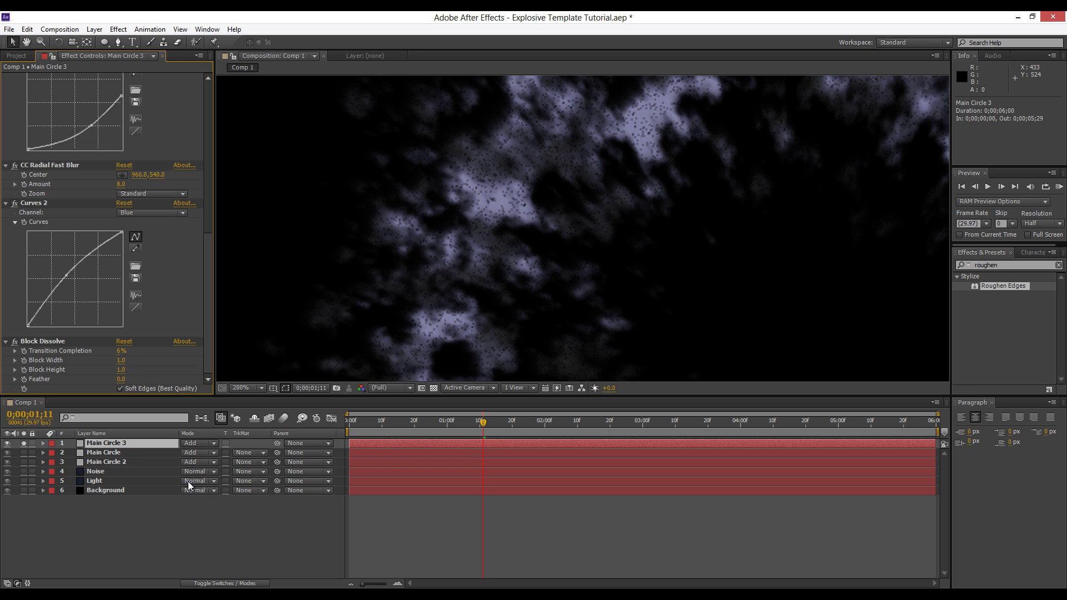
Set Block Dissolve's transition completion to 10% and check the whole ring.
{"action": "left_click", "coordinate": [218, 520]}
{"action": "scroll", "coordinate": [646, 306], "scroll_direction": "down", "scroll_amount": 1}
{"action": "left_click_drag", "start_coordinate": [677, 260], "coordinate": [536, 200]}
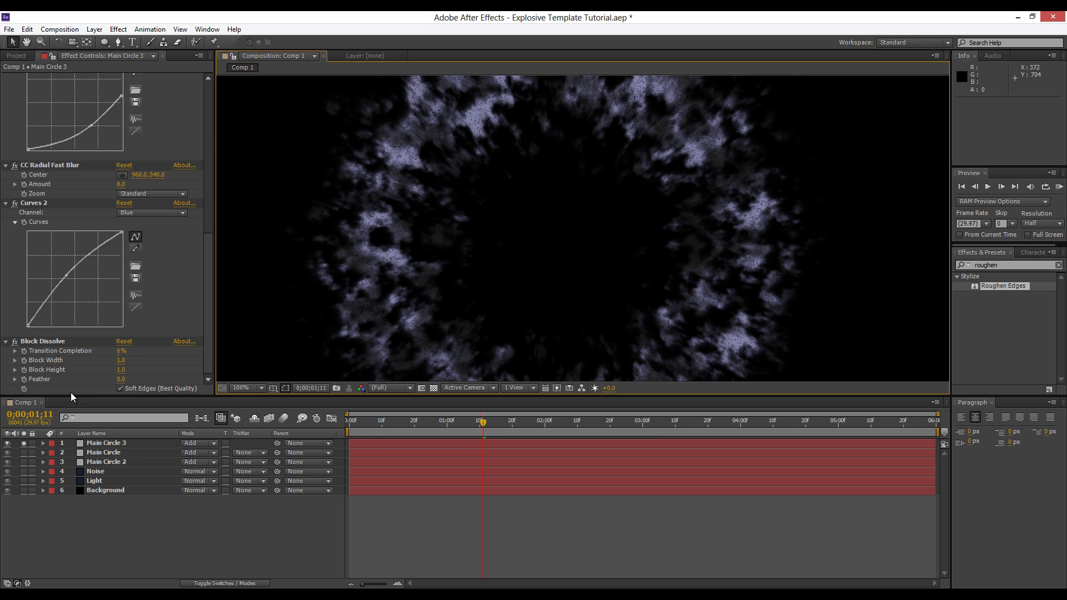
{"action": "left_click_drag", "start_coordinate": [121, 352], "coordinate": [121, 356]}
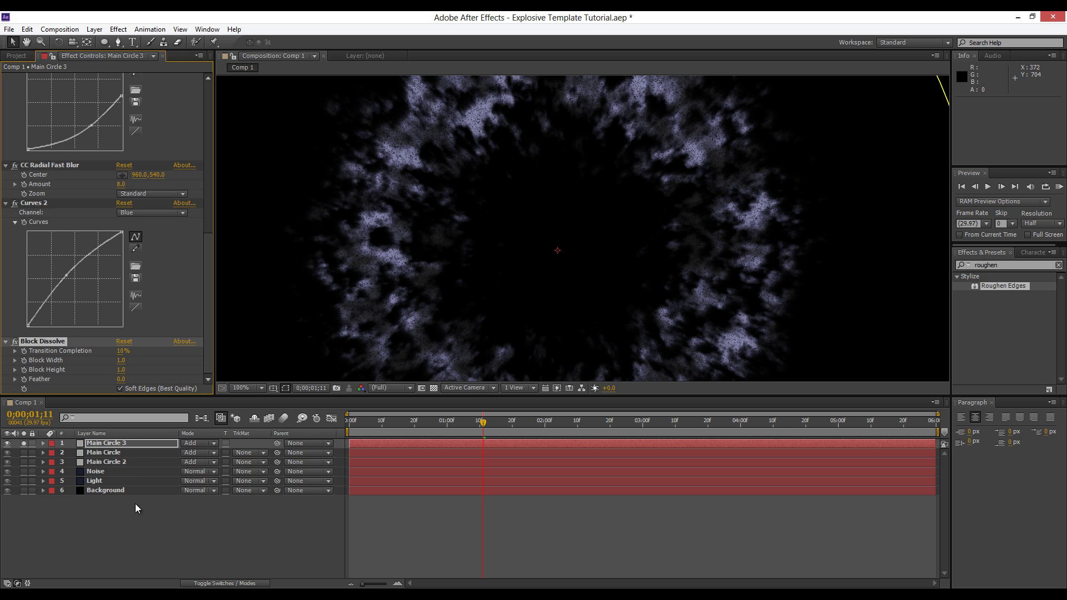
{"action": "left_click", "coordinate": [135, 509]}
{"action": "scroll", "coordinate": [486, 265], "scroll_direction": "down", "scroll_amount": 2}
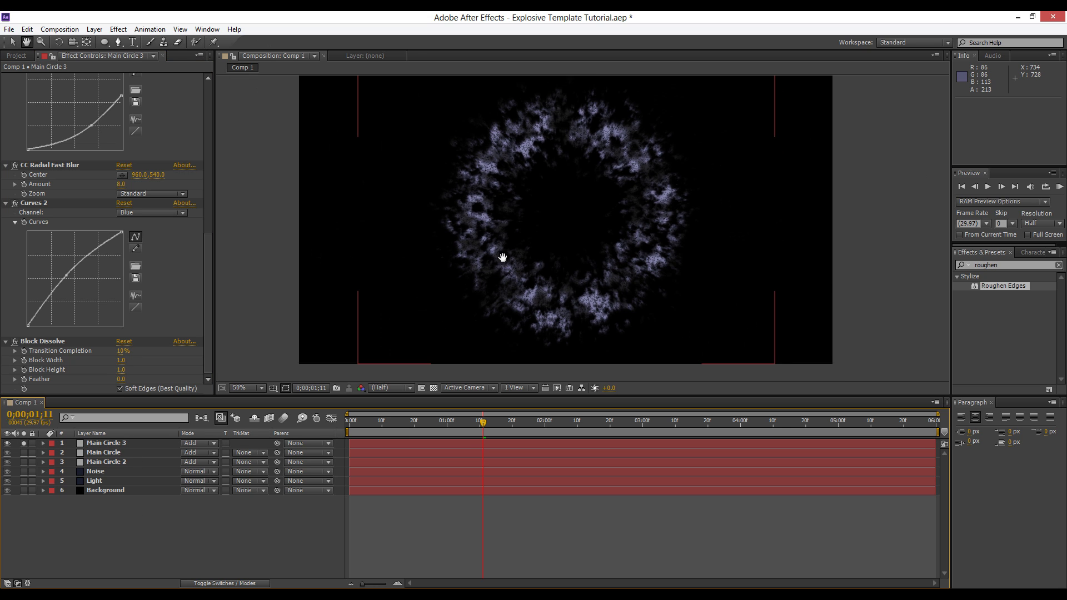
Adjust the midpoint of Main Circle 3's first Curves effect slightly and set its Roughen Edges border to 416.
{"action": "left_click", "coordinate": [117, 442]}
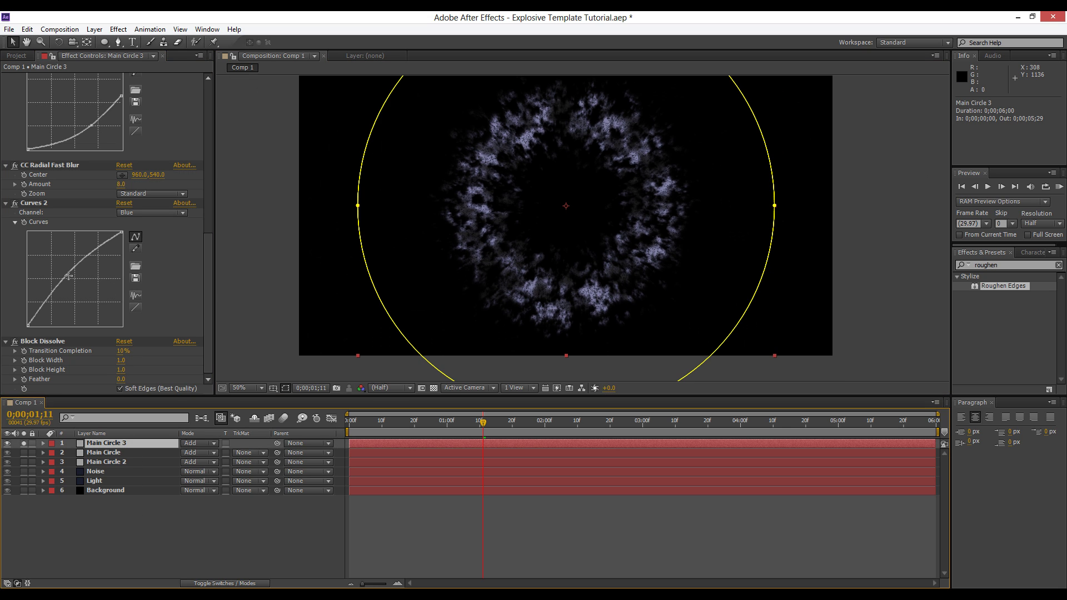
{"action": "scroll", "coordinate": [99, 251], "scroll_direction": "up", "scroll_amount": 6}
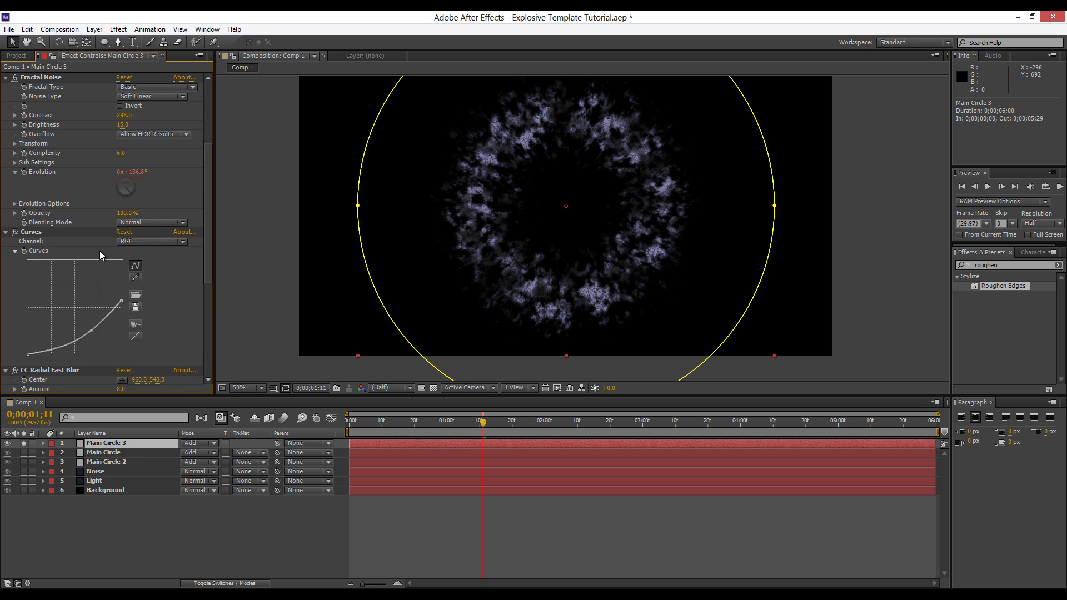
{"action": "left_click_drag", "start_coordinate": [94, 332], "coordinate": [97, 332]}
{"action": "scroll", "coordinate": [162, 175], "scroll_direction": "up", "scroll_amount": 5}
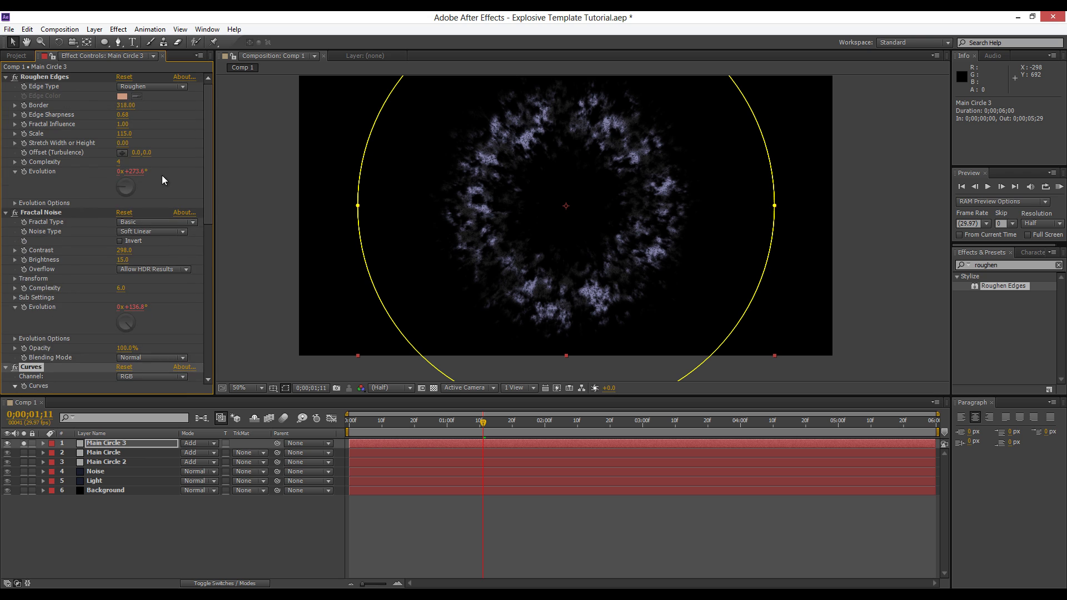
{"action": "left_click_drag", "start_coordinate": [132, 106], "coordinate": [204, 117]}
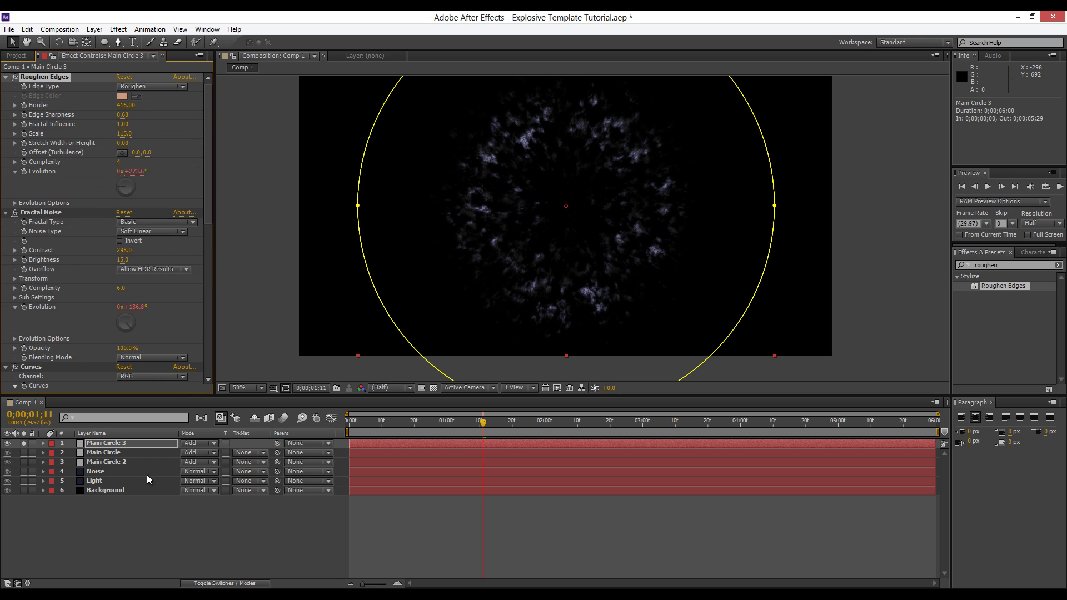
Unsolo Main Circle 3 and scrub through the timeline to review the explosion with all layers showing.
{"action": "left_click", "coordinate": [131, 524]}
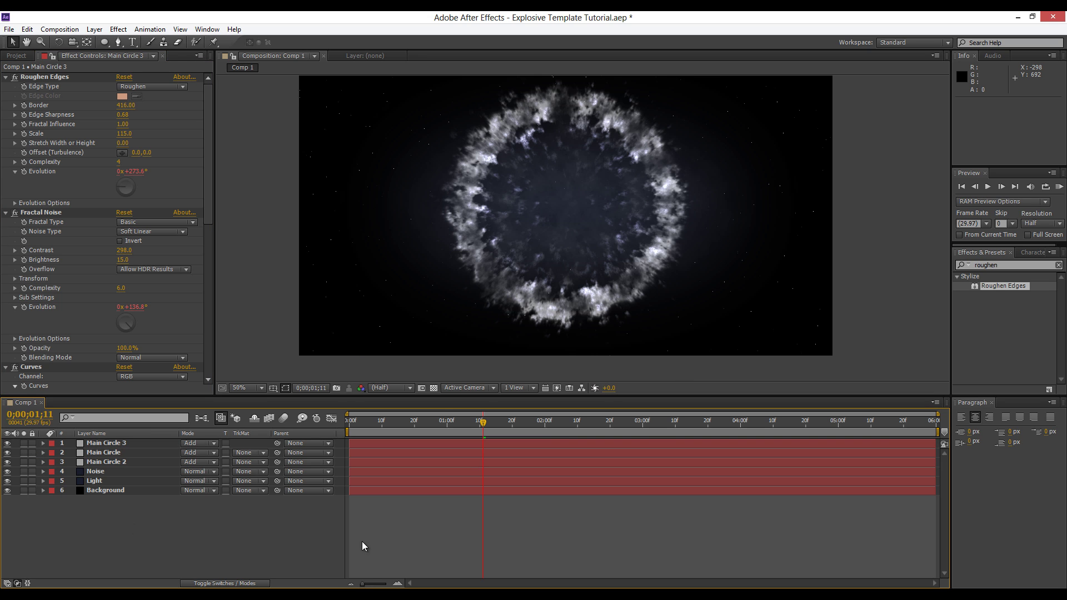
{"action": "left_click", "coordinate": [388, 421]}
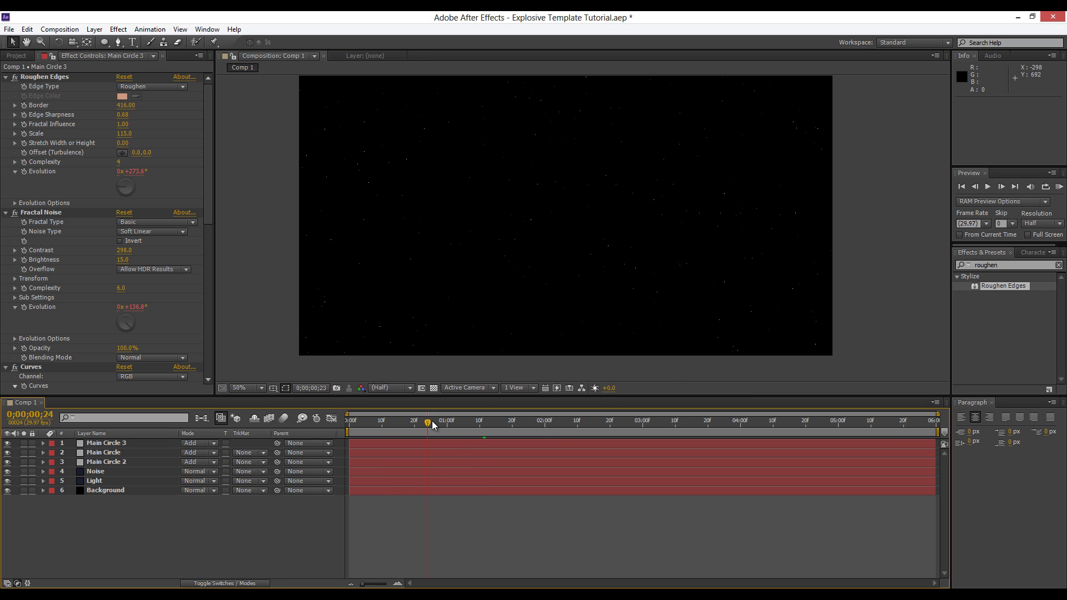
{"action": "left_click_drag", "start_coordinate": [432, 421], "coordinate": [596, 429]}
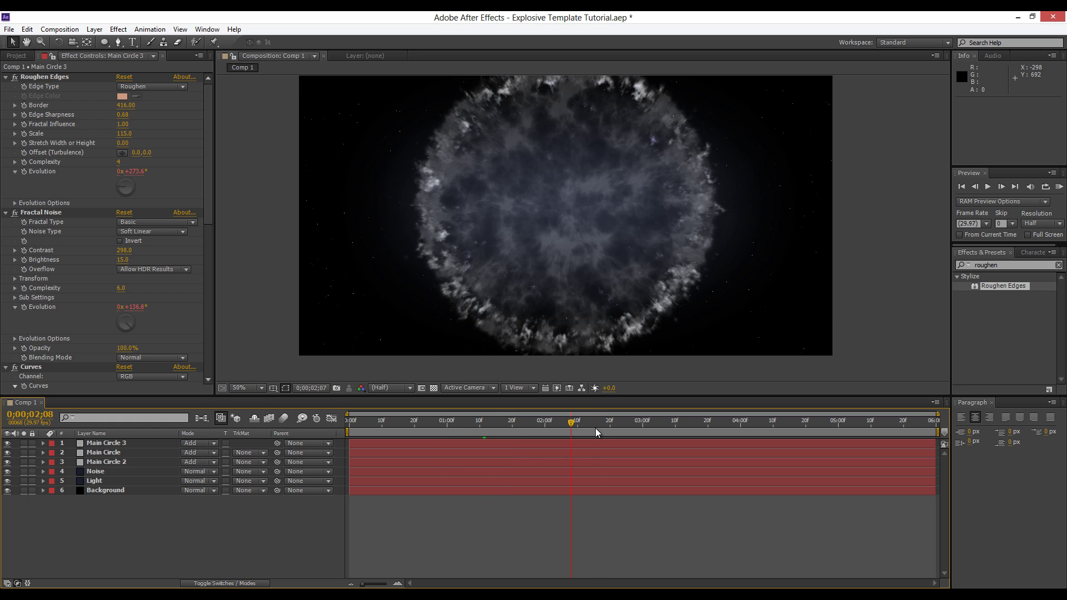
{"action": "key", "text": "space"}
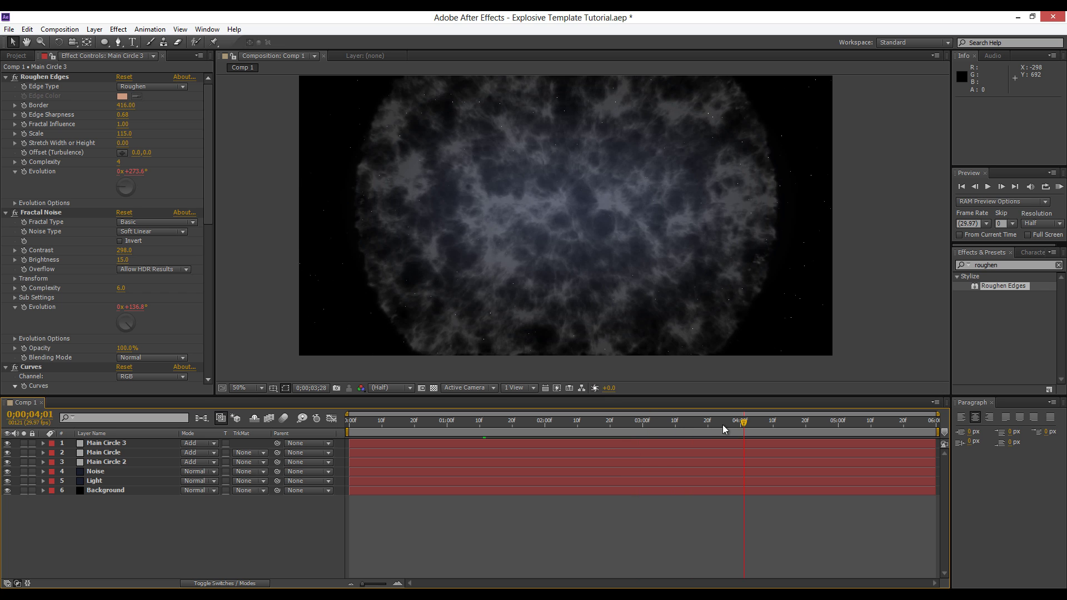
{"action": "left_click_drag", "start_coordinate": [723, 425], "coordinate": [626, 432]}
Solo the Main Circle 2 layer and rename it Fill Circle.
{"action": "left_click", "coordinate": [134, 462]}
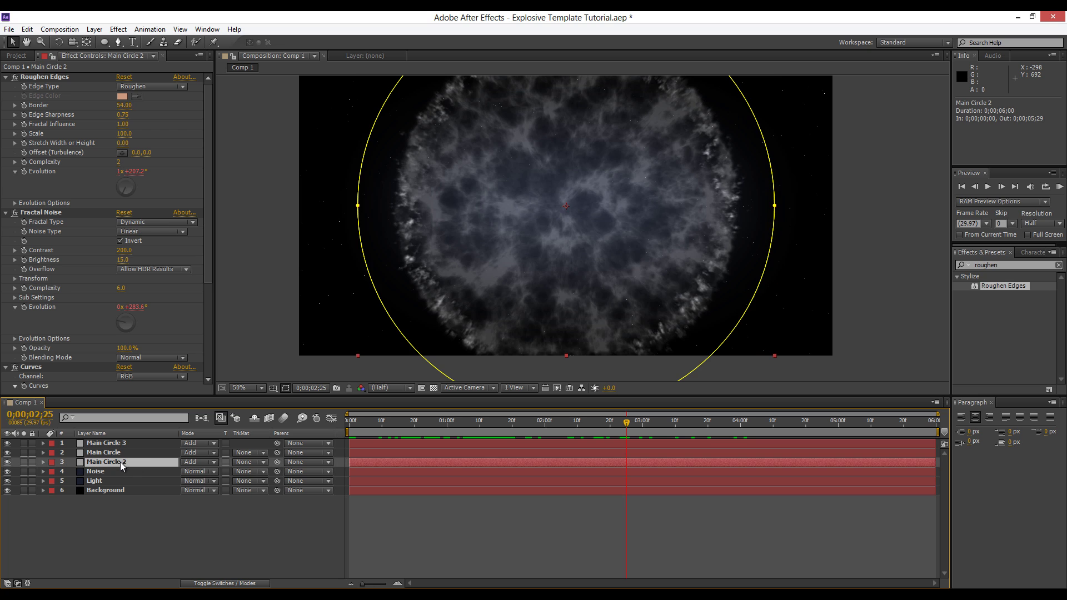
{"action": "left_click", "coordinate": [23, 462]}
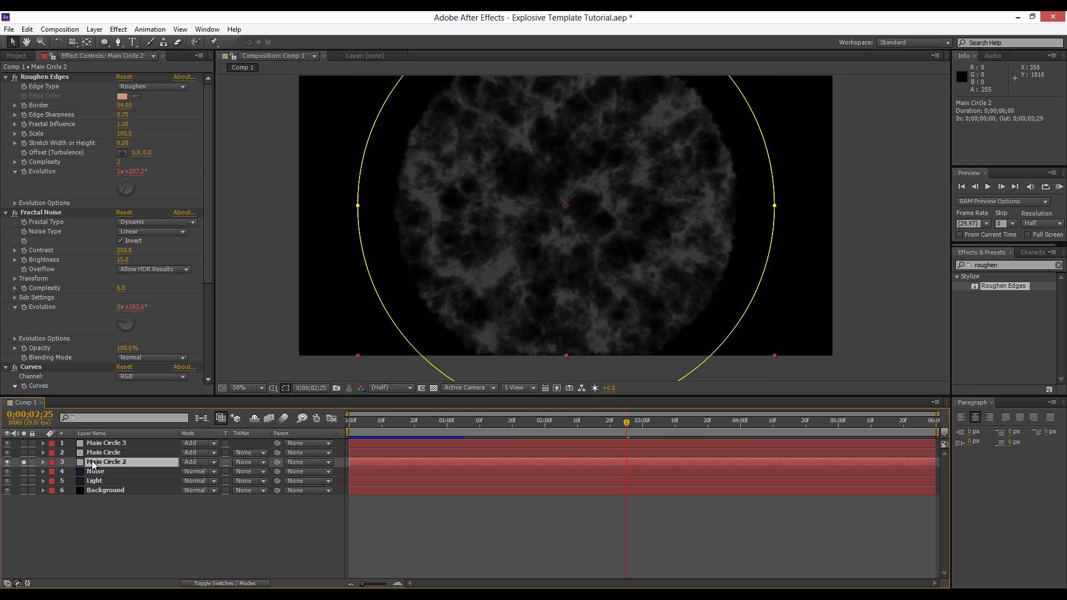
{"action": "key", "text": "Return"}
{"action": "type", "text": "Fill"}
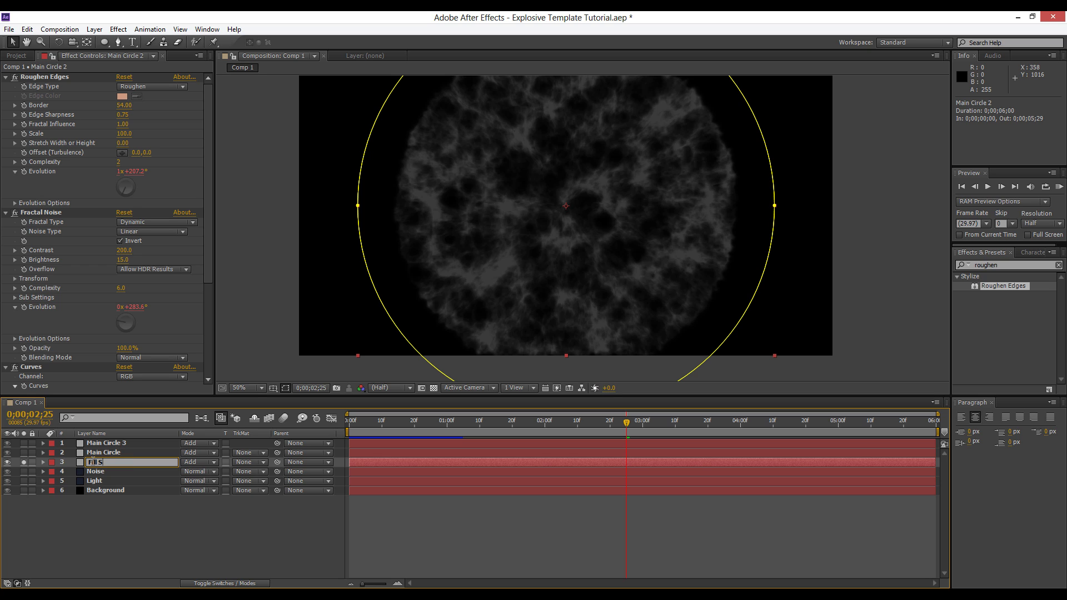
{"action": "key", "text": "Return"}
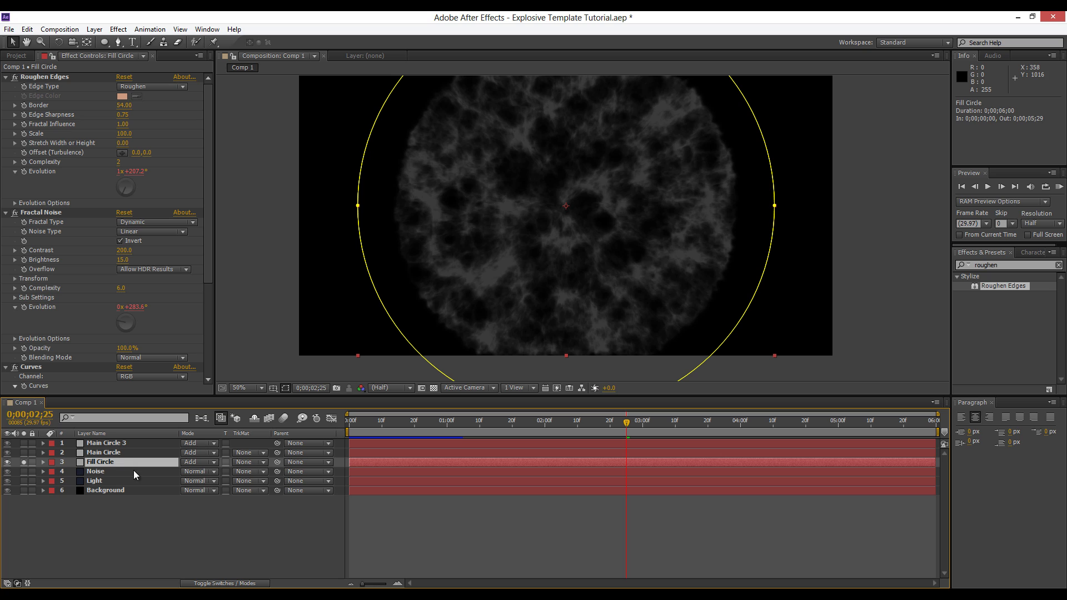
Feather the Fill Circle layer's mask to 415 pixels.
{"action": "key", "text": "f"}
{"action": "left_click", "coordinate": [193, 560]}
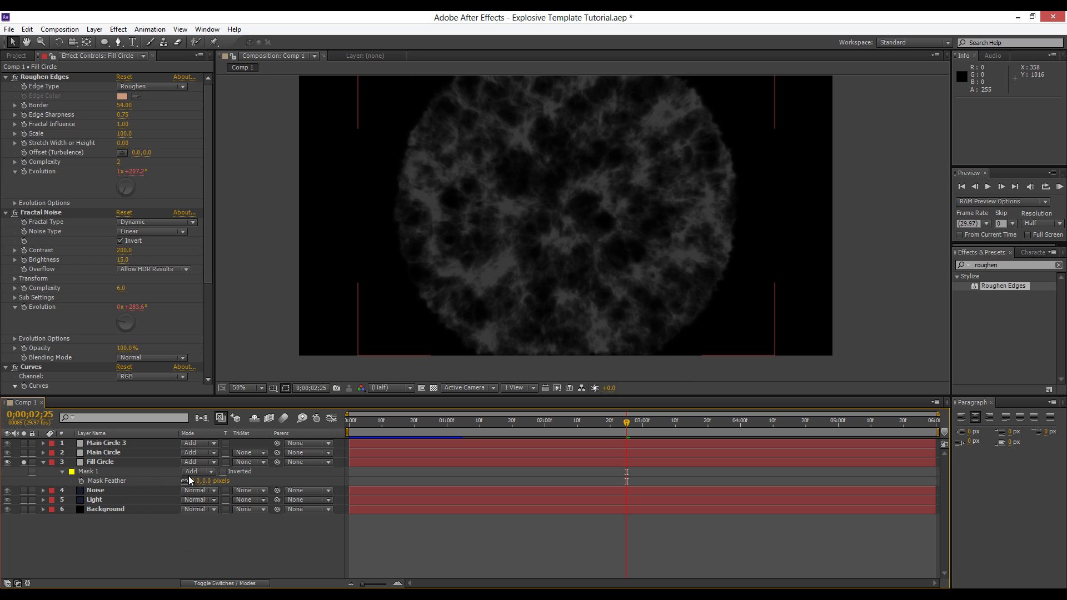
{"action": "left_click_drag", "start_coordinate": [194, 482], "coordinate": [326, 489]}
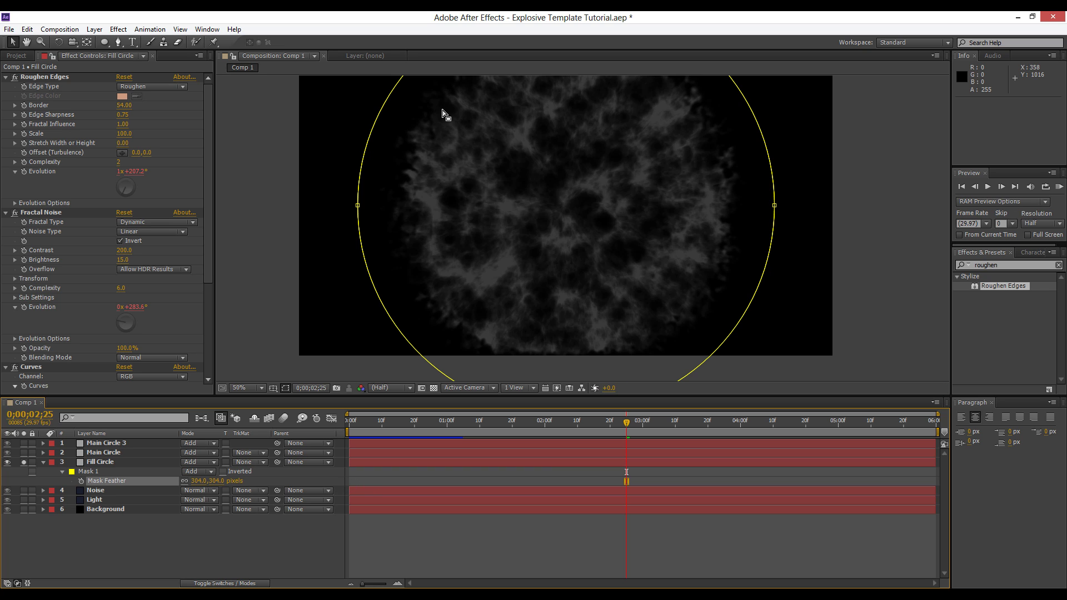
{"action": "left_click_drag", "start_coordinate": [200, 482], "coordinate": [262, 481]}
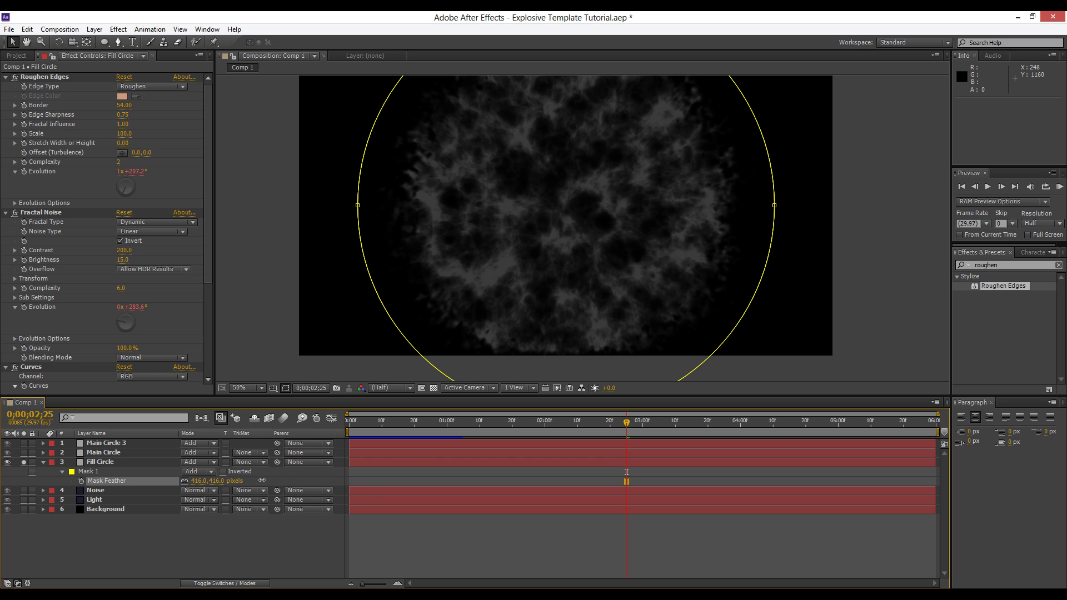
{"action": "left_click", "coordinate": [249, 485]}
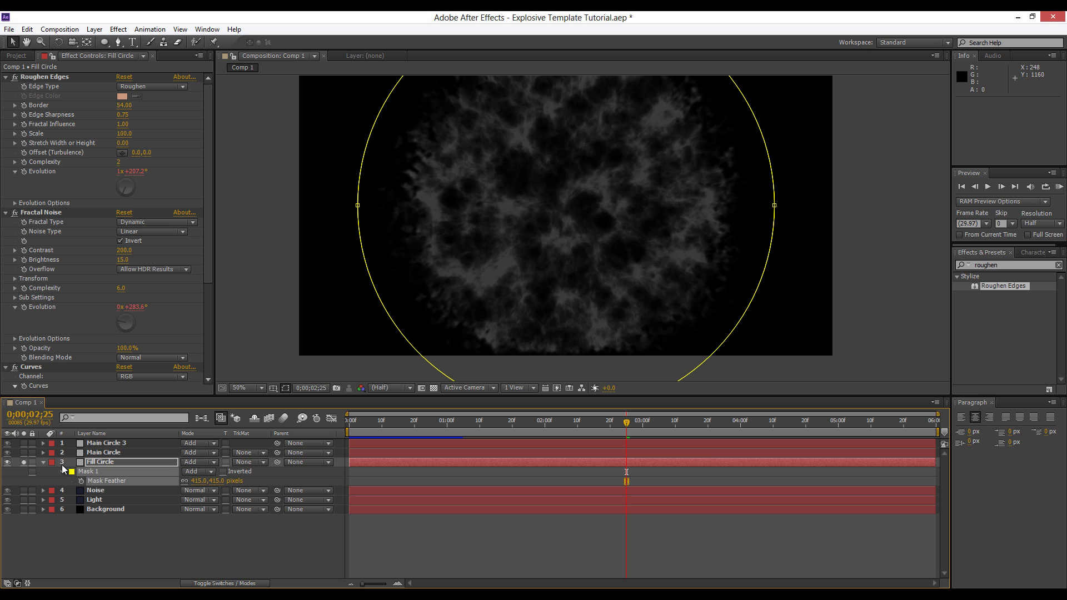
{"action": "left_click", "coordinate": [43, 462]}
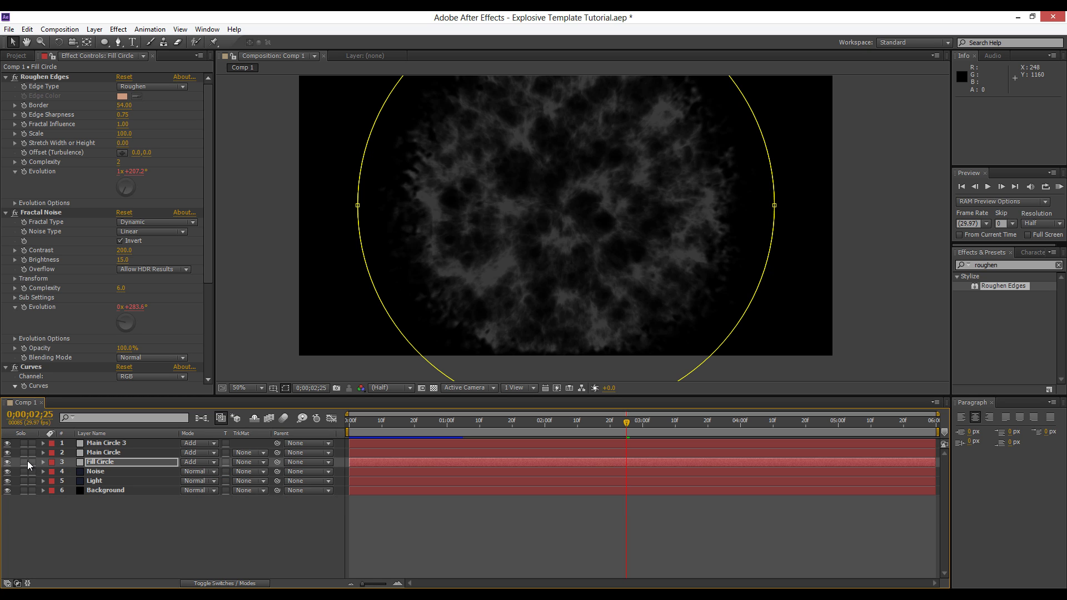
Unsolo Fill Circle, save the project and run a RAM preview of the composition with all layers.
{"action": "left_click", "coordinate": [179, 514]}
{"action": "left_click", "coordinate": [356, 431]}
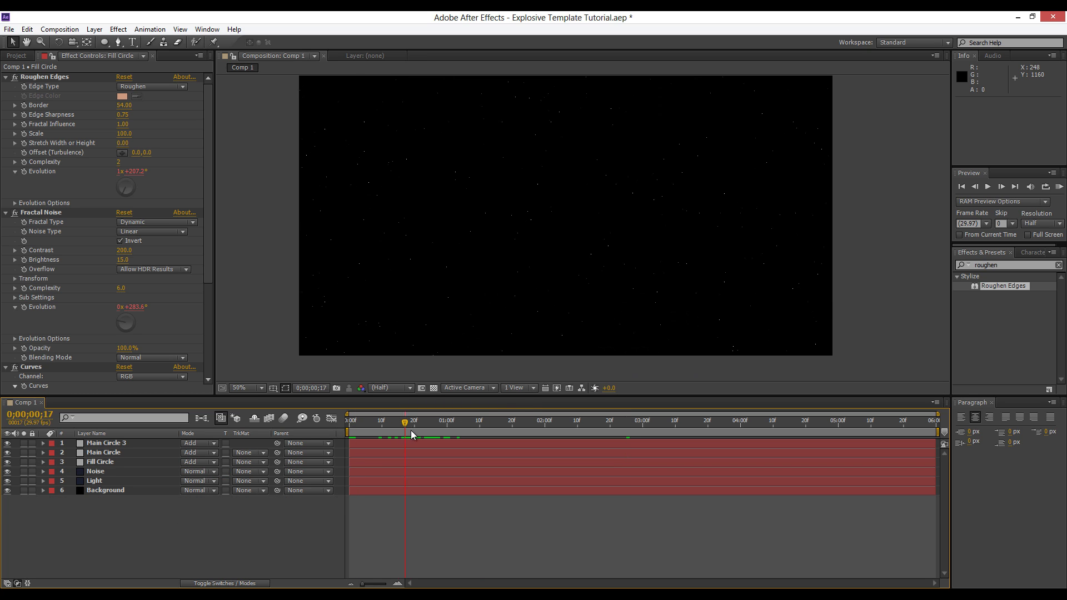
{"action": "mouse_move", "coordinate": [426, 429]}
{"action": "left_mouse_down"}
{"action": "mouse_move", "coordinate": [442, 429]}
{"action": "mouse_move", "coordinate": [427, 429]}
{"action": "left_mouse_up"}
{"action": "key", "text": "ctrl+s"}
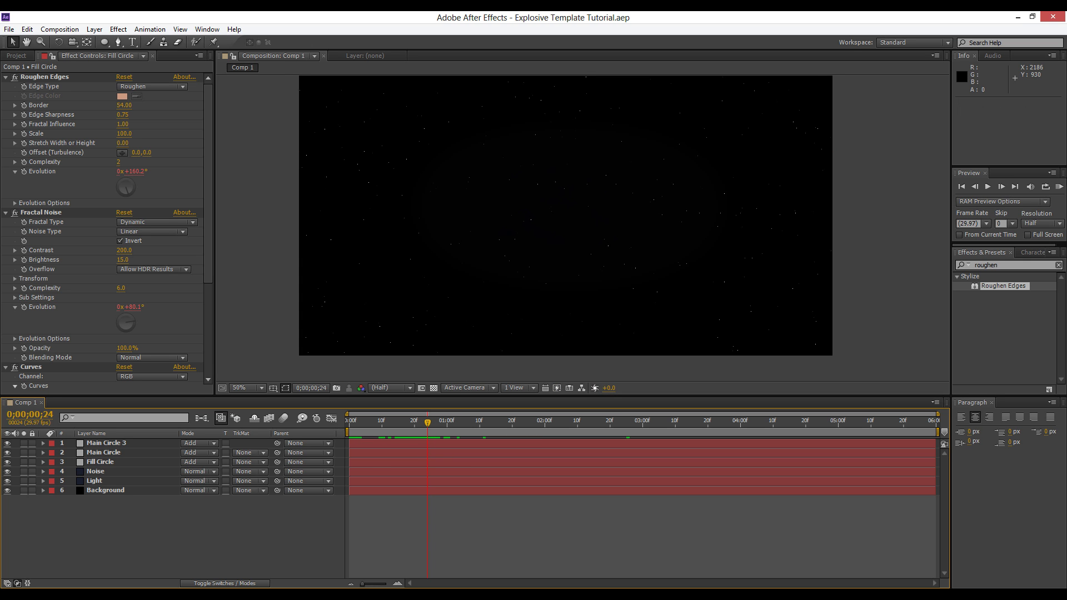
{"action": "left_click", "coordinate": [1059, 188]}
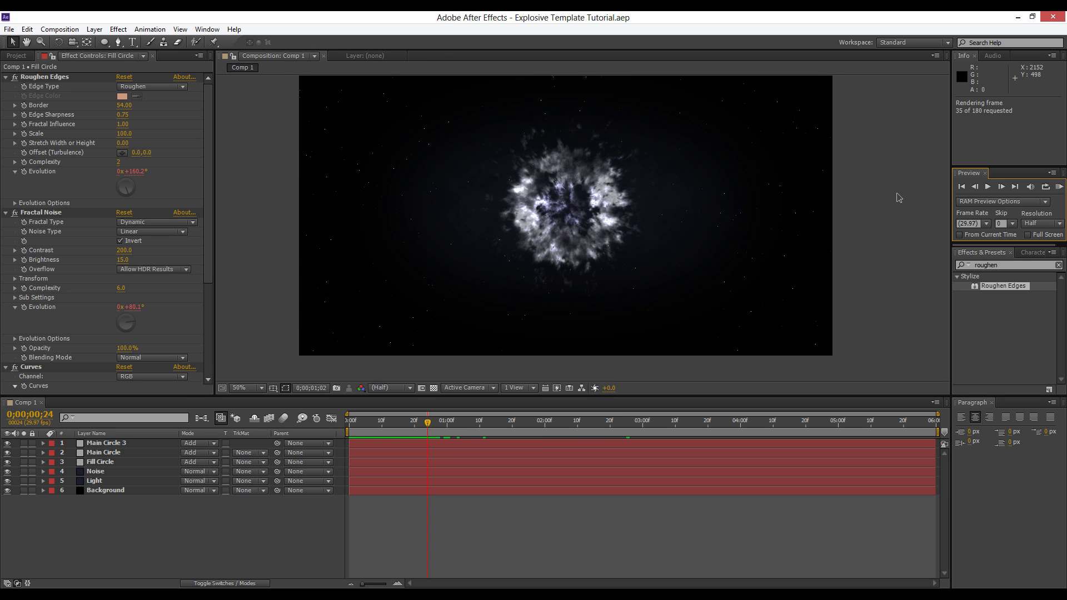
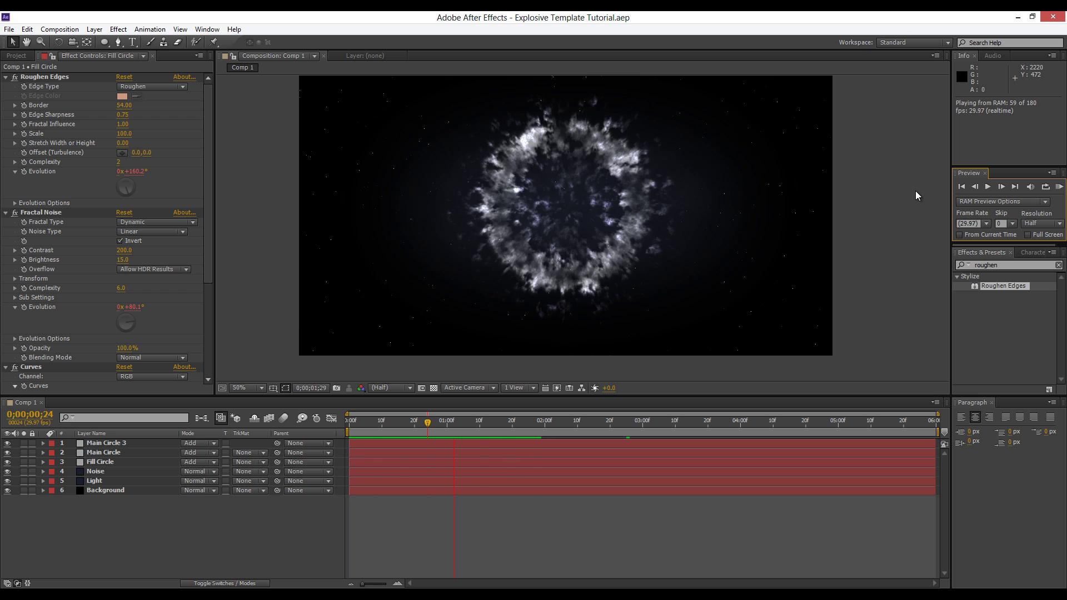
{"action": "key", "text": "space"}
Move the playhead to 0;00;01;11 and solo the Noise, Light and Background layers.
{"action": "left_click_drag", "start_coordinate": [427, 424], "coordinate": [483, 422]}
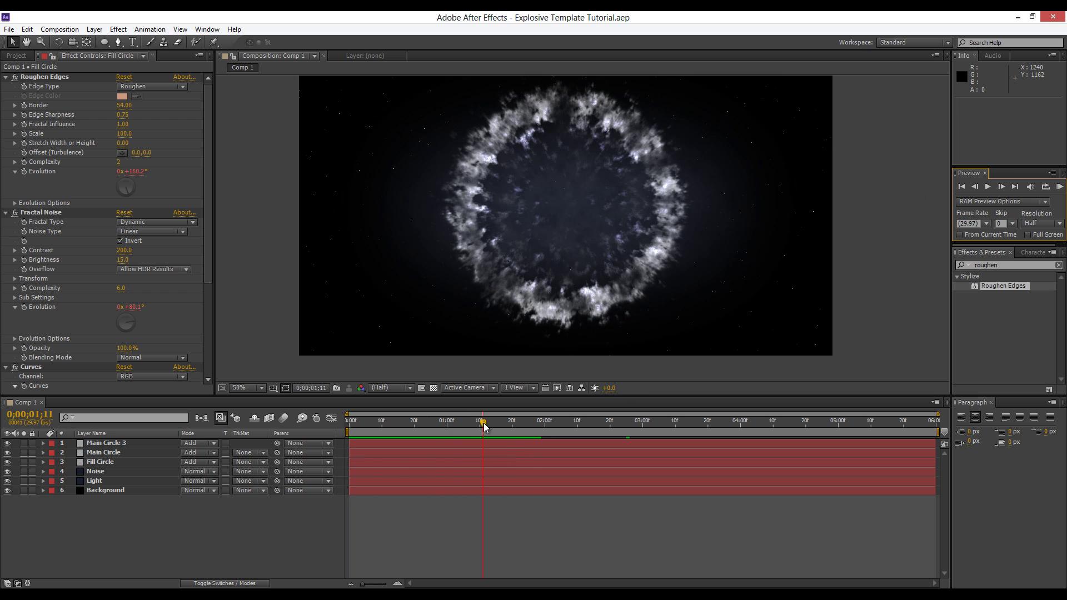
{"action": "left_click_drag", "start_coordinate": [24, 471], "coordinate": [25, 487]}
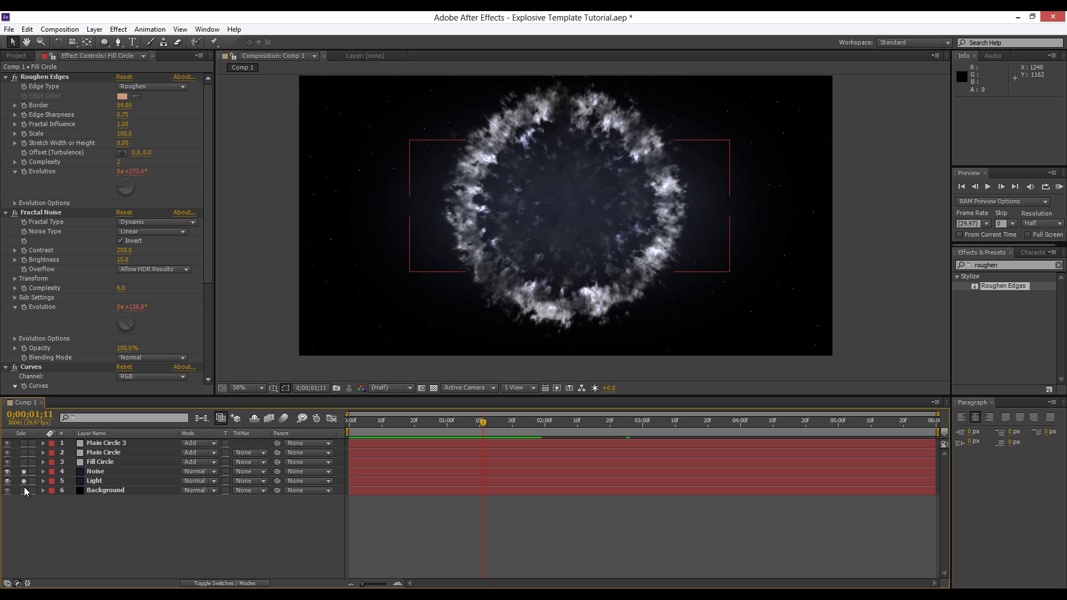
{"action": "scroll", "coordinate": [566, 199], "scroll_direction": "down", "scroll_amount": 1}
{"action": "scroll", "coordinate": [566, 198], "scroll_direction": "up", "scroll_amount": 1}
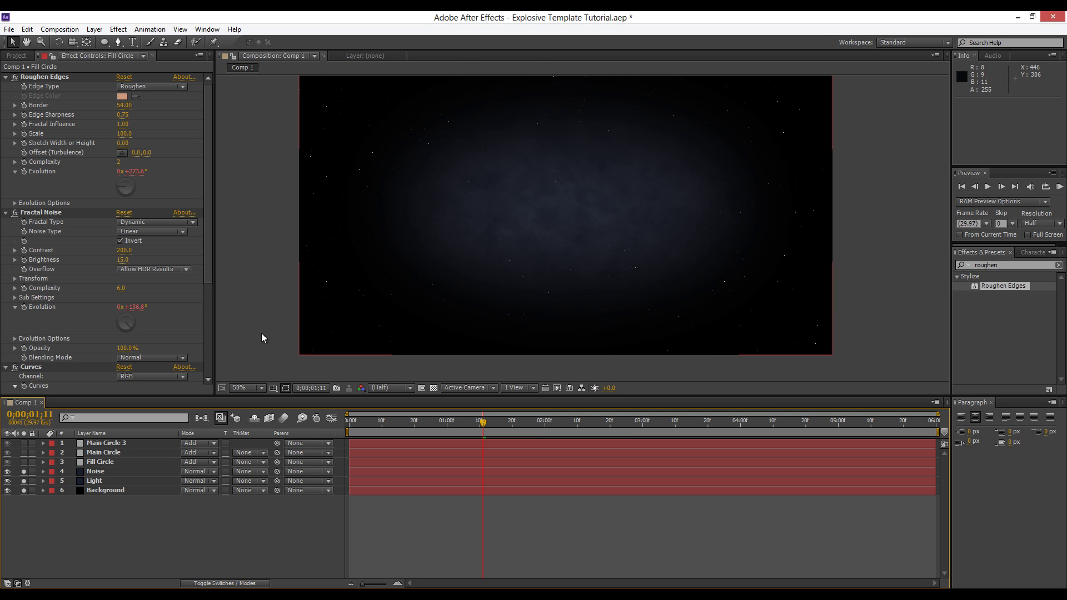
Set the Light layer's mask feather to 762 pixels.
{"action": "left_click", "coordinate": [100, 481]}
{"action": "key", "text": "f"}
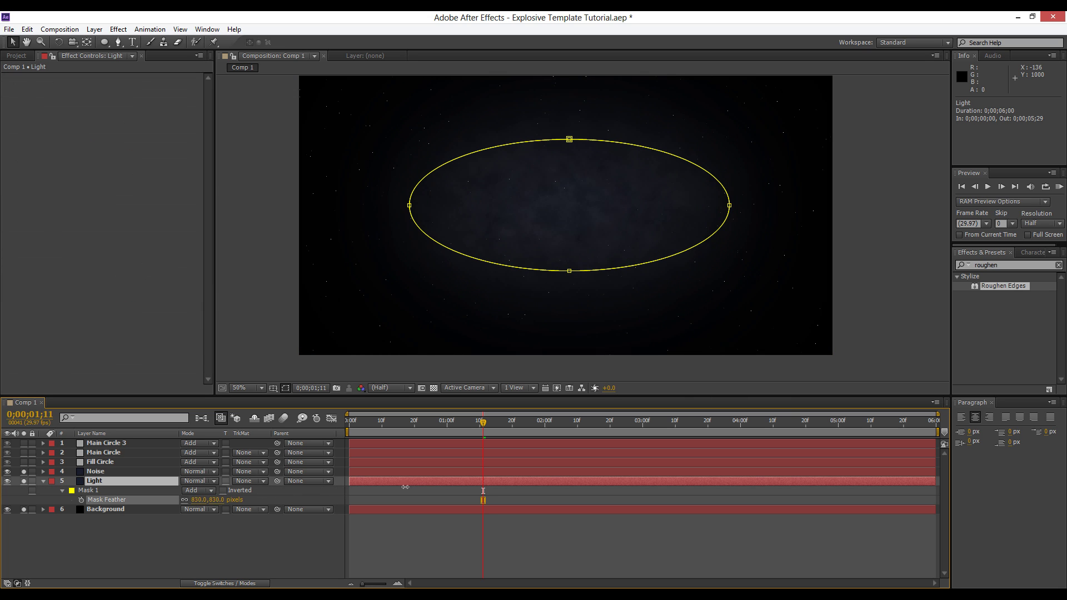
{"action": "left_click", "coordinate": [127, 480]}
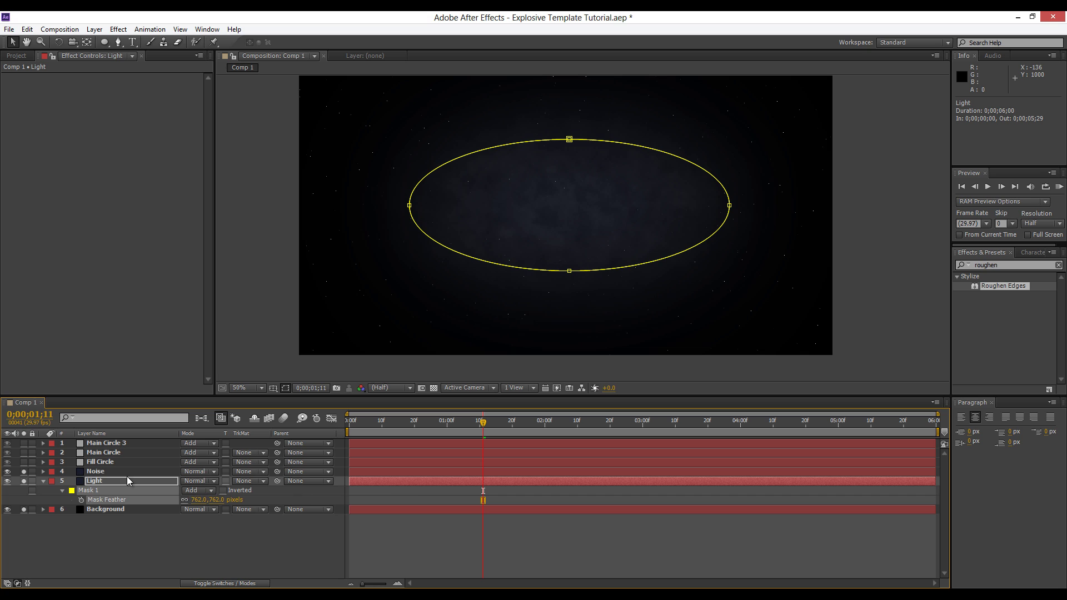
{"action": "left_click", "coordinate": [43, 482]}
Set the Noise layer's Fractal Noise contrast to 76 and the effect's blending mode to None.
{"action": "left_click", "coordinate": [116, 472]}
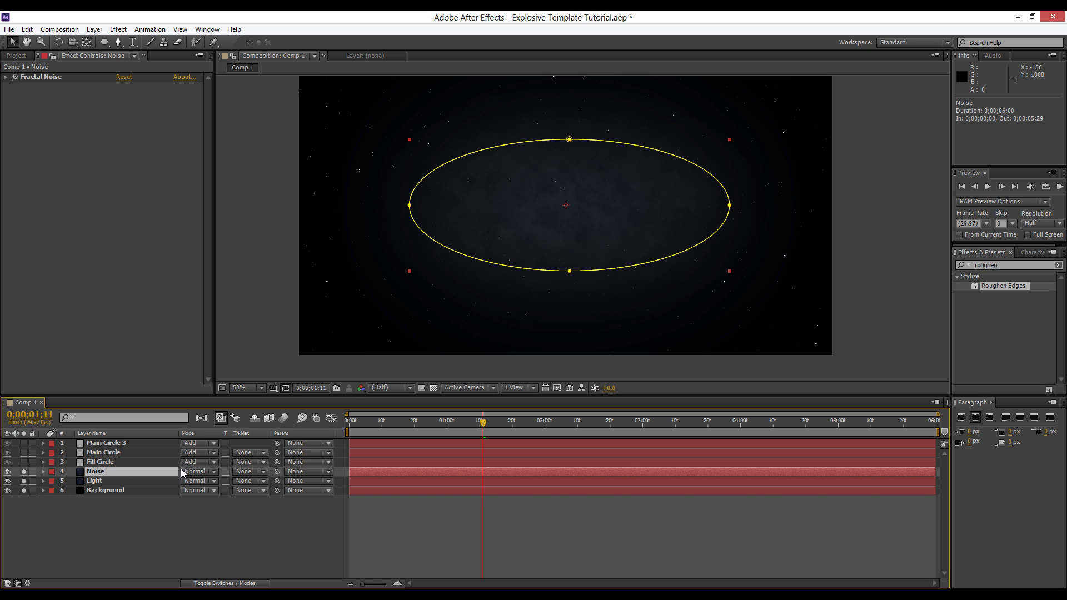
{"action": "left_click", "coordinate": [24, 472]}
{"action": "left_click", "coordinate": [24, 472]}
{"action": "left_click", "coordinate": [5, 77]}
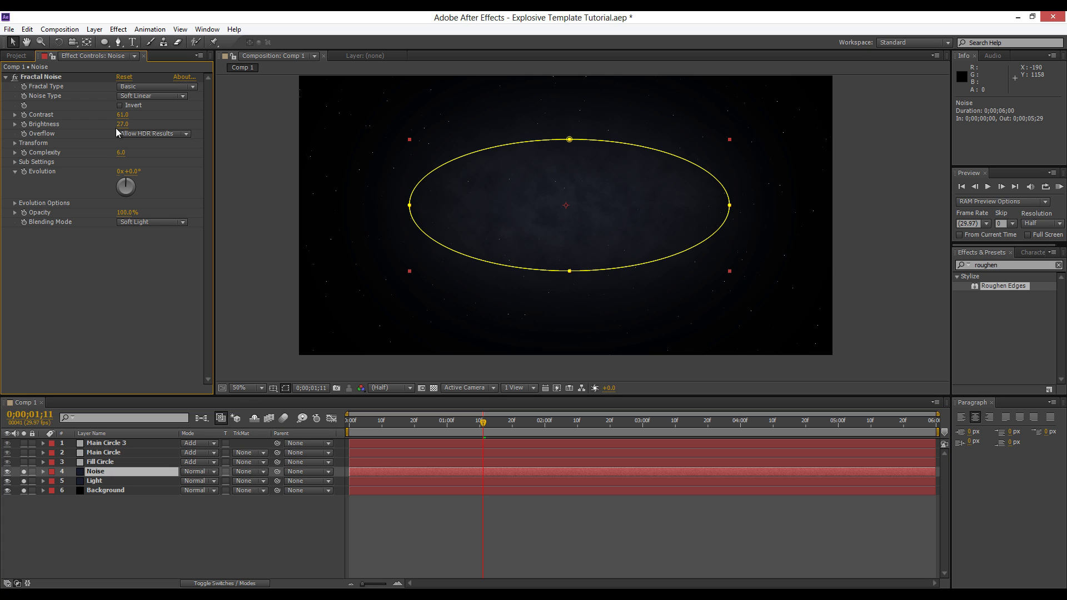
{"action": "left_click_drag", "start_coordinate": [122, 115], "coordinate": [181, 117]}
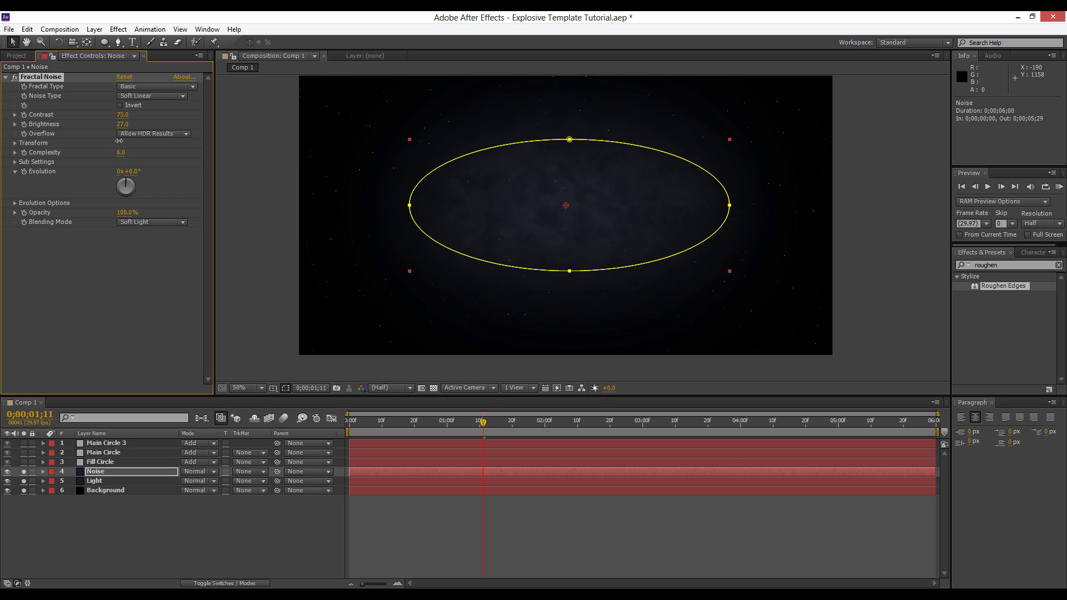
{"action": "left_click_drag", "start_coordinate": [119, 141], "coordinate": [139, 182]}
{"action": "left_click", "coordinate": [163, 223]}
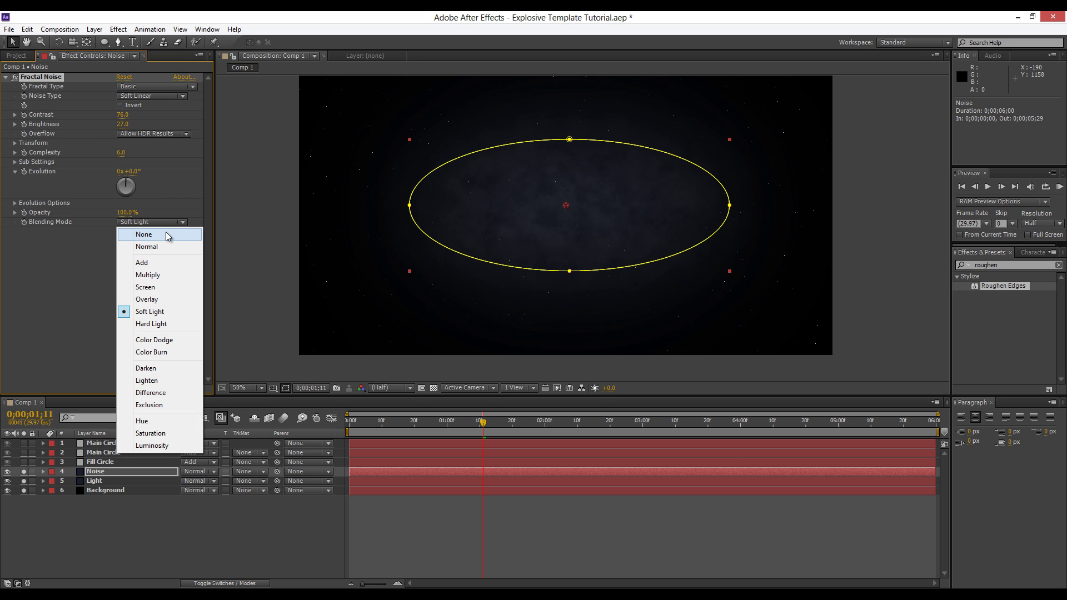
{"action": "left_click", "coordinate": [166, 234]}
Change the Noise layer's own blending mode to Overlay.
{"action": "left_click", "coordinate": [122, 472]}
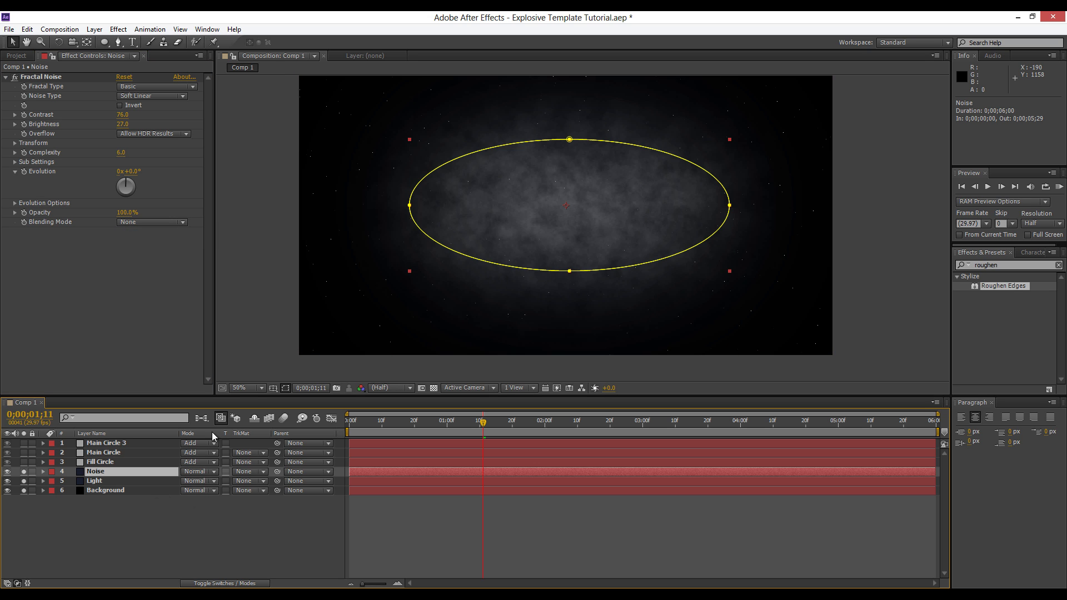
{"action": "left_click", "coordinate": [197, 472]}
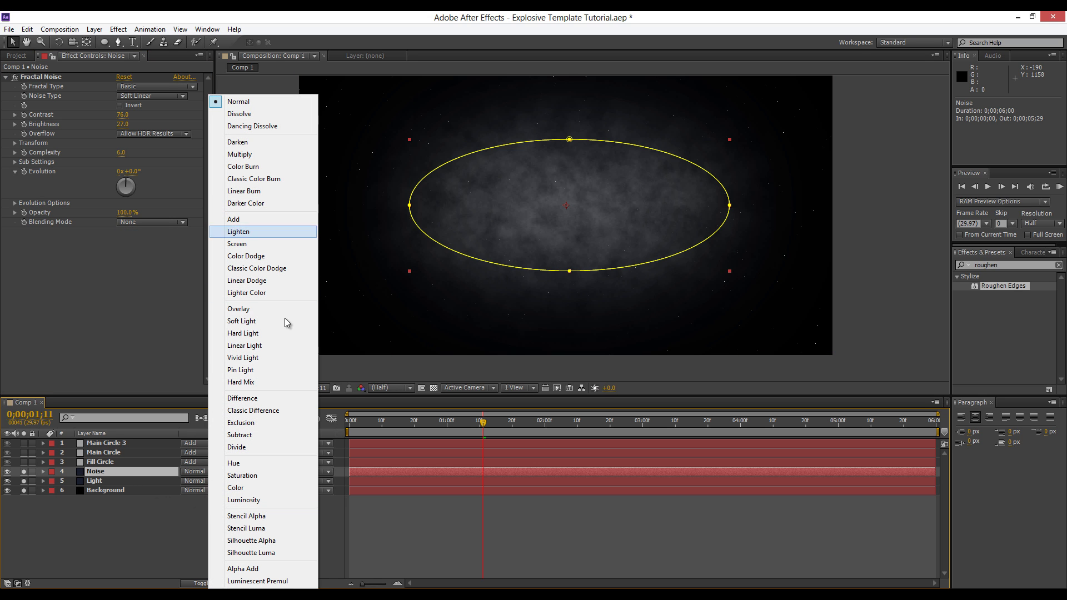
{"action": "left_click", "coordinate": [238, 310]}
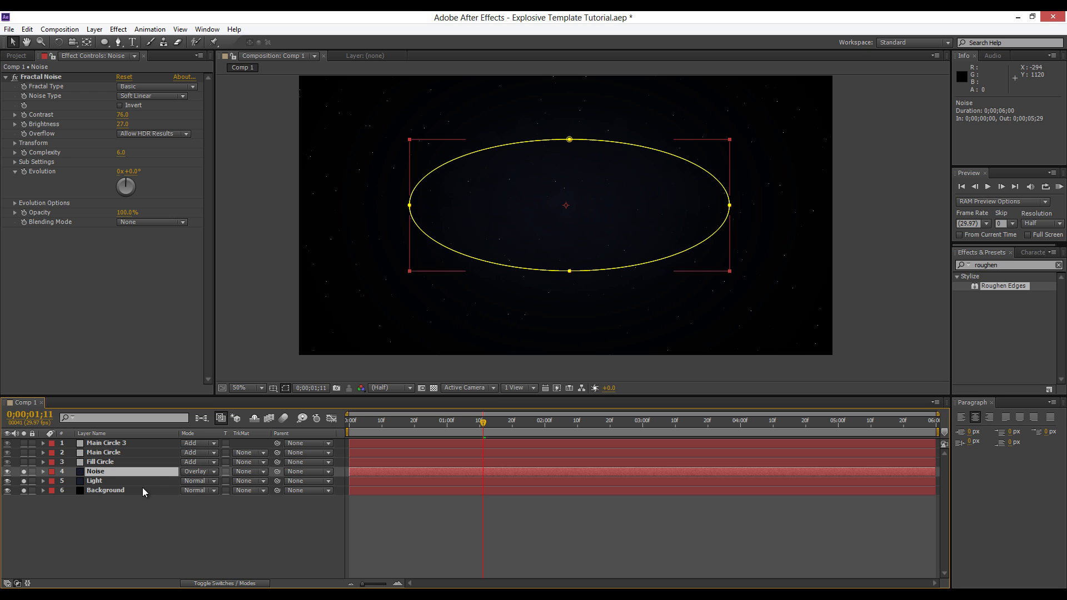
Set the Noise layer's second opacity keyframe, at 0;00;01;15, to 88%.
{"action": "key", "text": "t"}
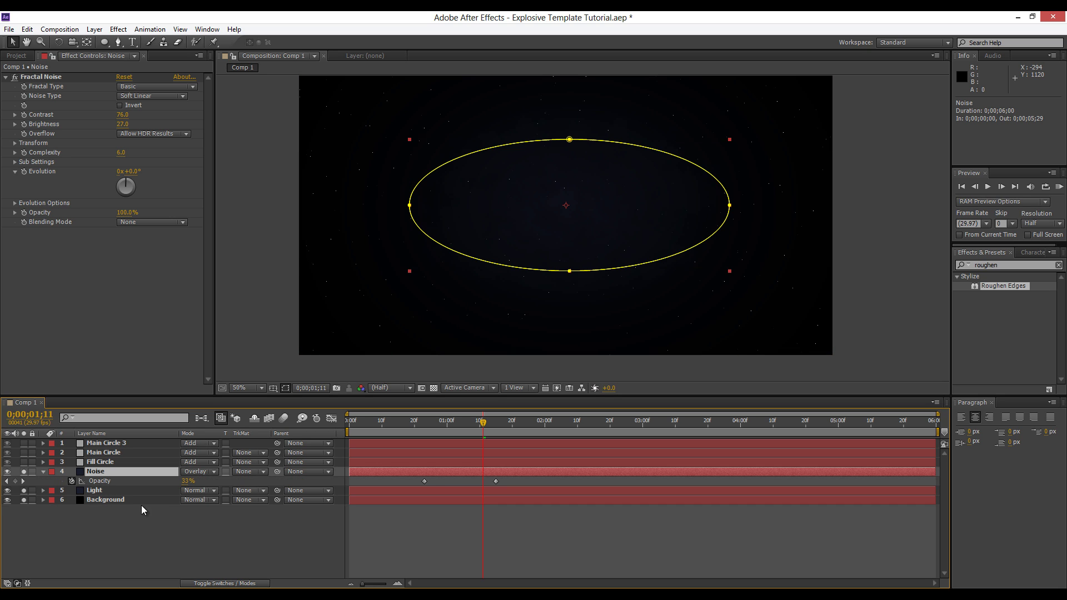
{"action": "left_click", "coordinate": [496, 423]}
{"action": "left_click_drag", "start_coordinate": [186, 481], "coordinate": [234, 487]}
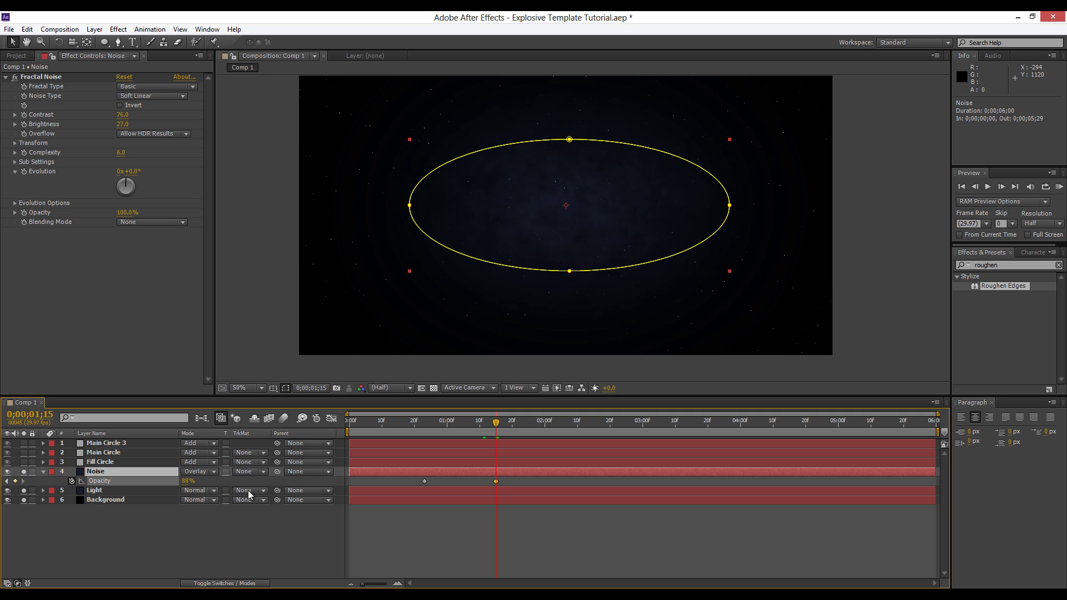
{"action": "left_click", "coordinate": [109, 517]}
{"action": "left_click", "coordinate": [43, 472]}
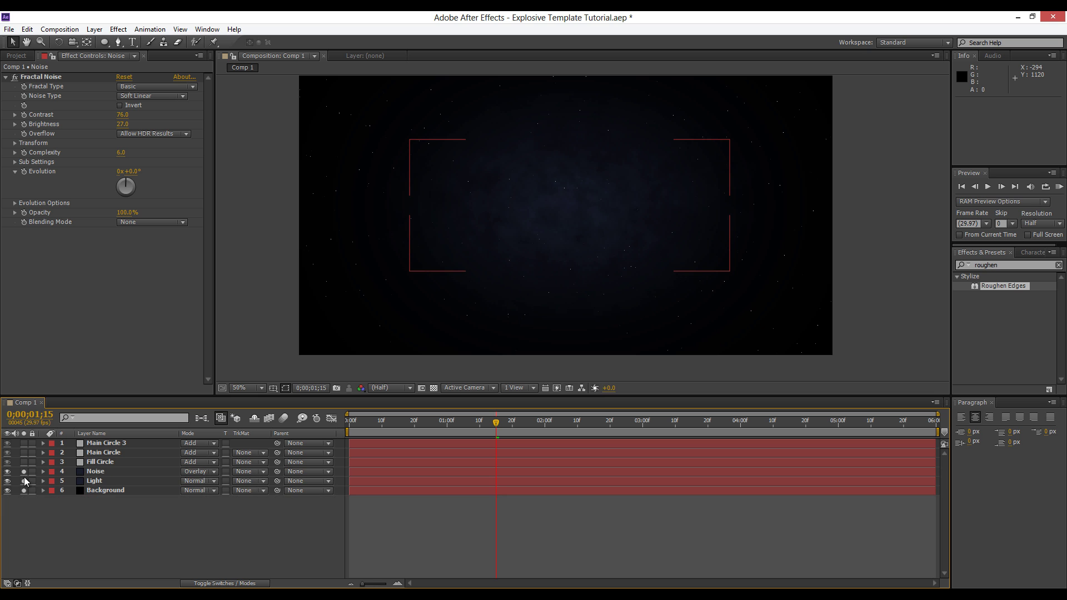
Unsolo the Noise, Light and Background layers, move the playhead to 0;00;01;21 and duplicate Main Circle 3.
{"action": "left_click_drag", "start_coordinate": [23, 471], "coordinate": [24, 490]}
{"action": "left_click_drag", "start_coordinate": [366, 432], "coordinate": [515, 433]}
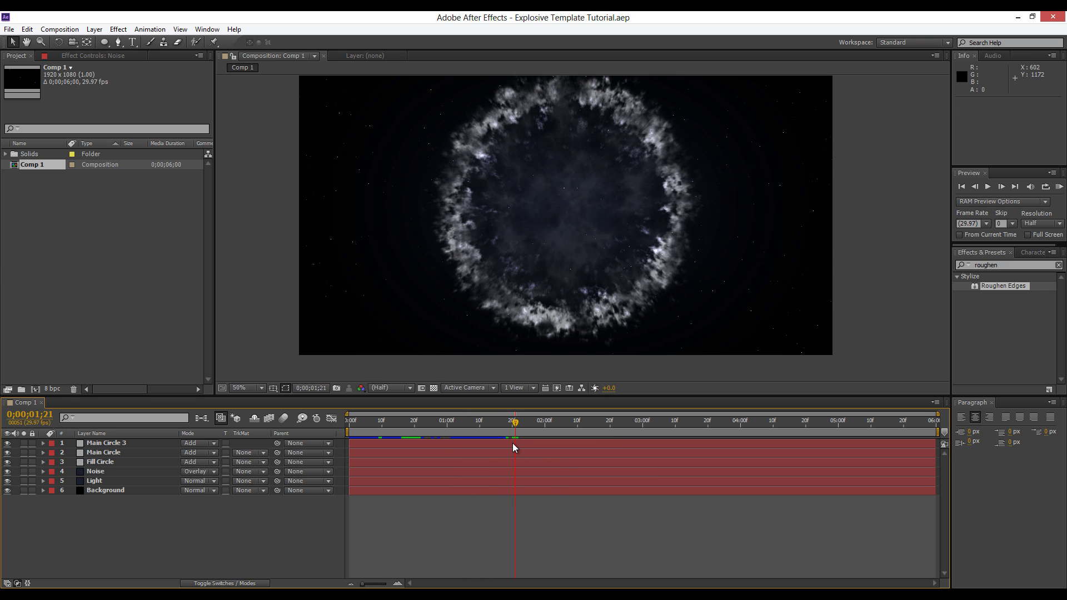
{"action": "left_click", "coordinate": [89, 444]}
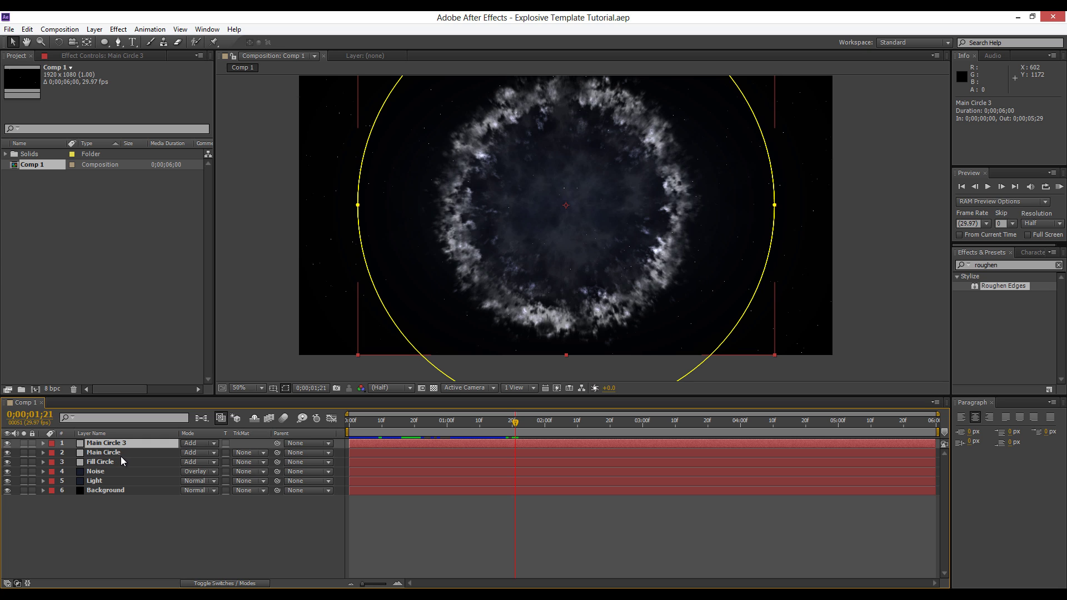
{"action": "key", "text": "ctrl+d"}
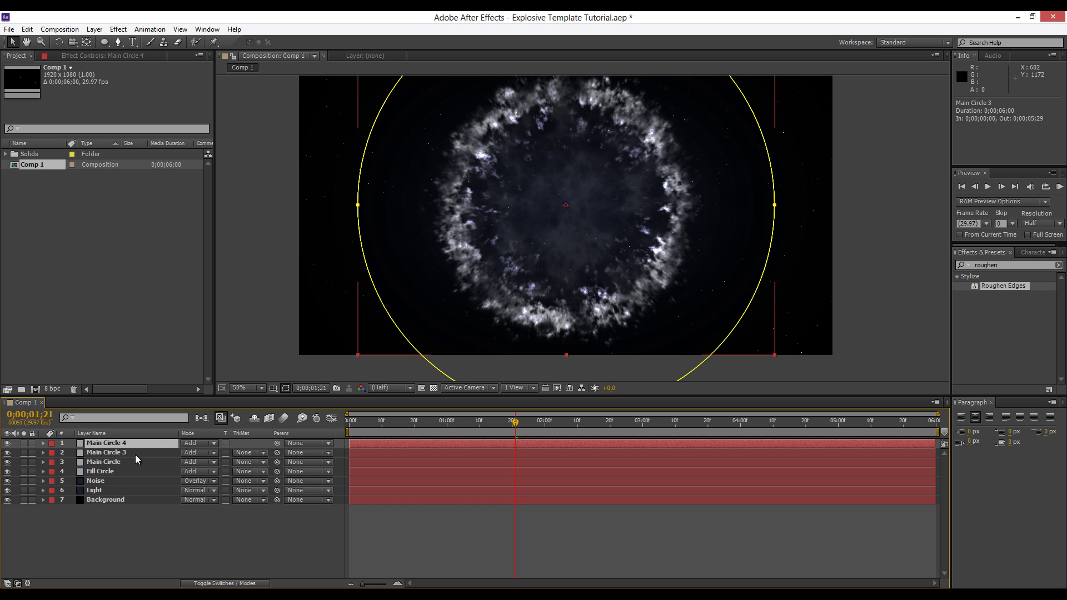
Set Main Circle 4's Mask 2 expansion keyframe at 0;00;01;06 to -566 pixels.
{"action": "key", "text": "u"}
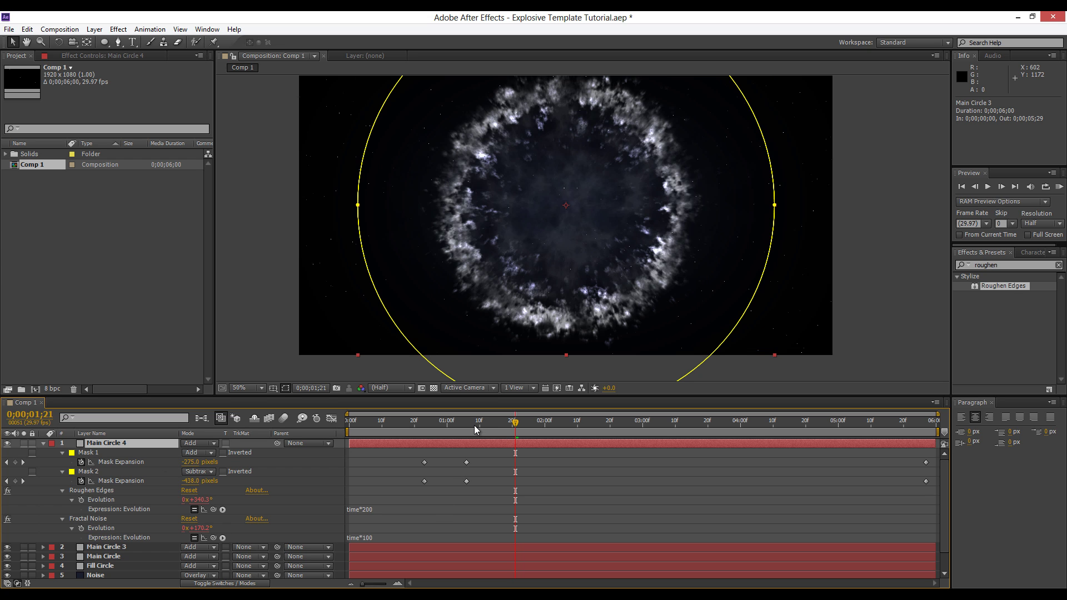
{"action": "left_click", "coordinate": [472, 426], "text": "shift"}
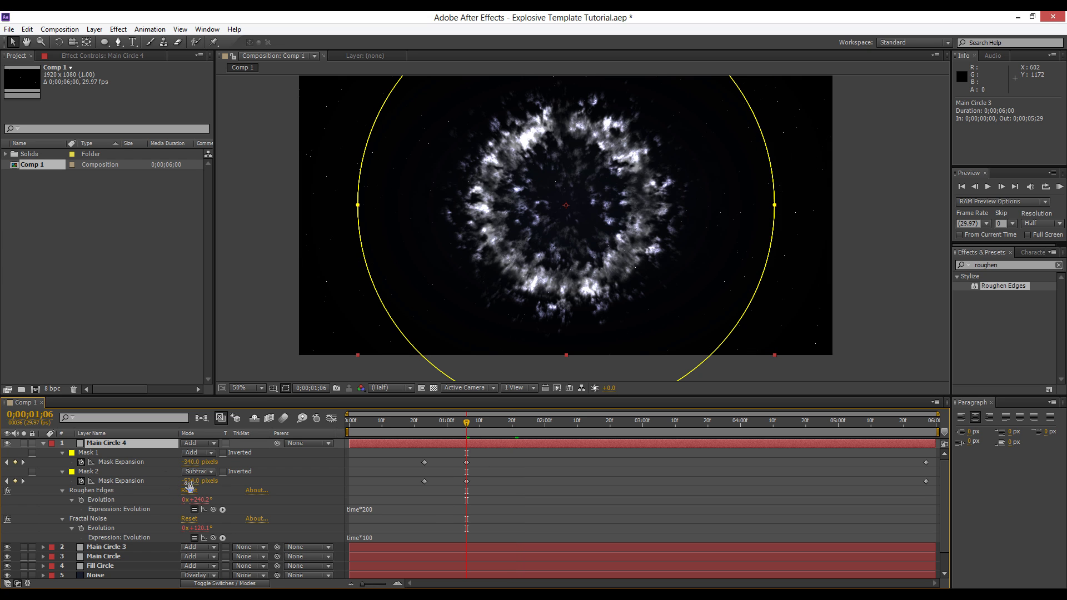
{"action": "mouse_move", "coordinate": [189, 482]}
{"action": "left_mouse_down"}
{"action": "mouse_move", "coordinate": [158, 492]}
{"action": "mouse_move", "coordinate": [175, 489]}
{"action": "left_mouse_up"}
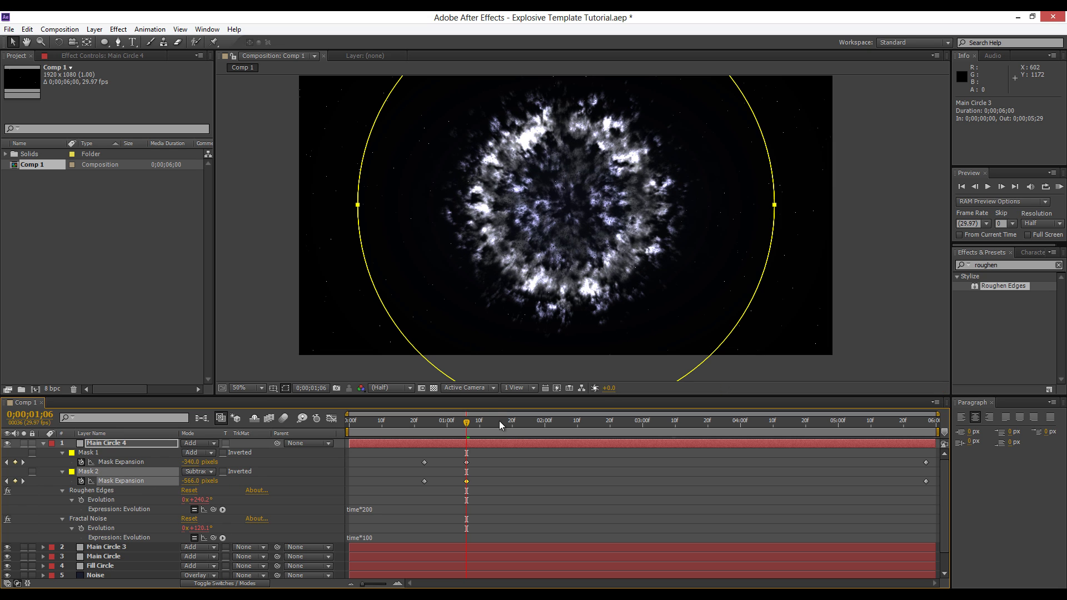
Move the playhead to 0;00;01;27 and scale Main Circle 4 to 121%.
{"action": "left_click", "coordinate": [534, 425]}
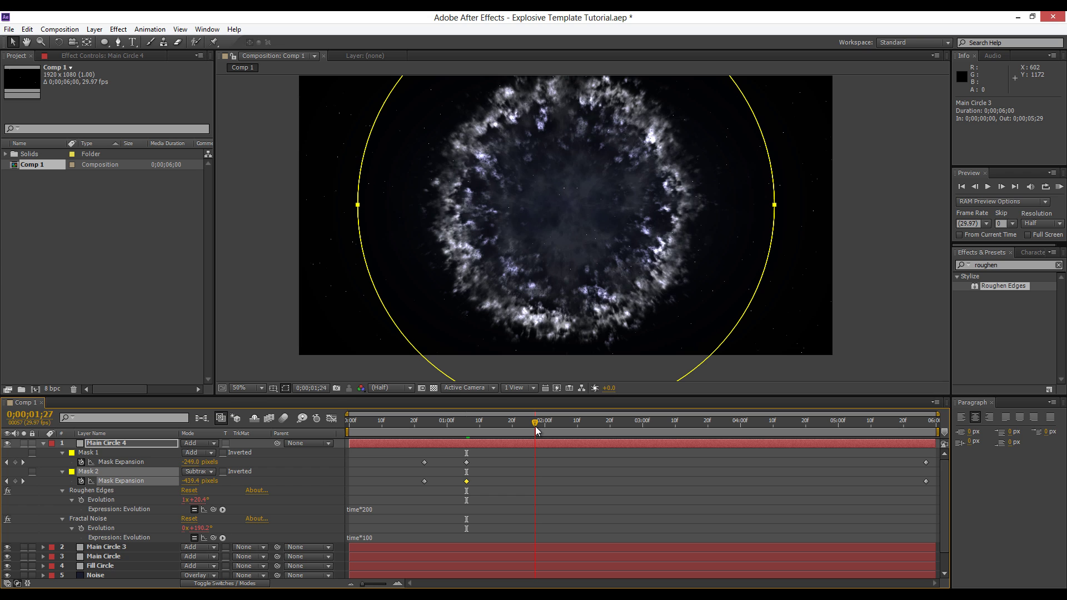
{"action": "left_click", "coordinate": [150, 443]}
{"action": "left_click", "coordinate": [43, 443]}
{"action": "key", "text": "s"}
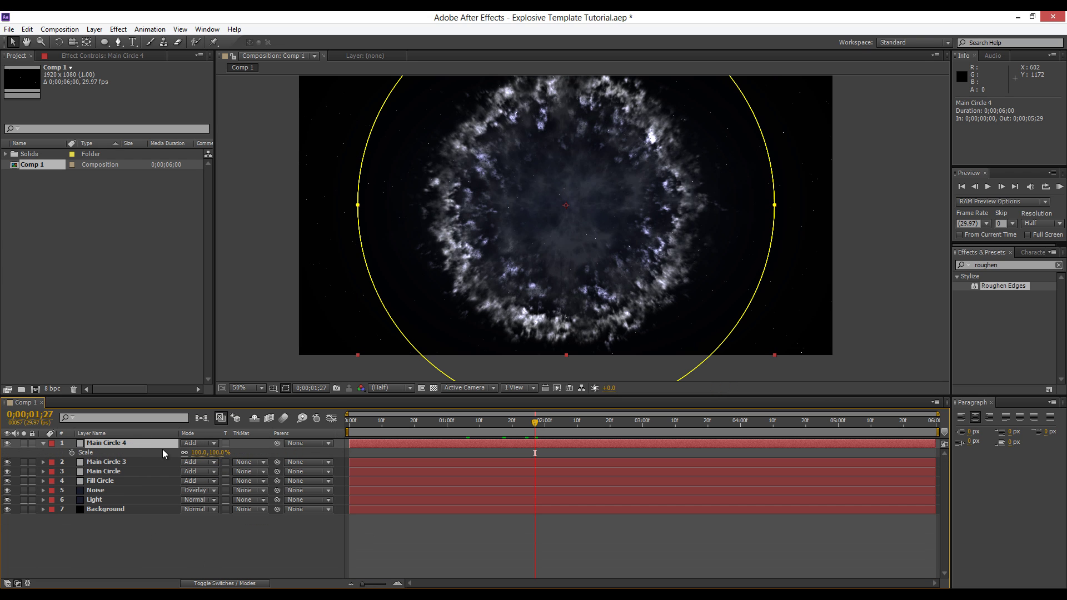
{"action": "left_click_drag", "start_coordinate": [198, 452], "coordinate": [208, 455]}
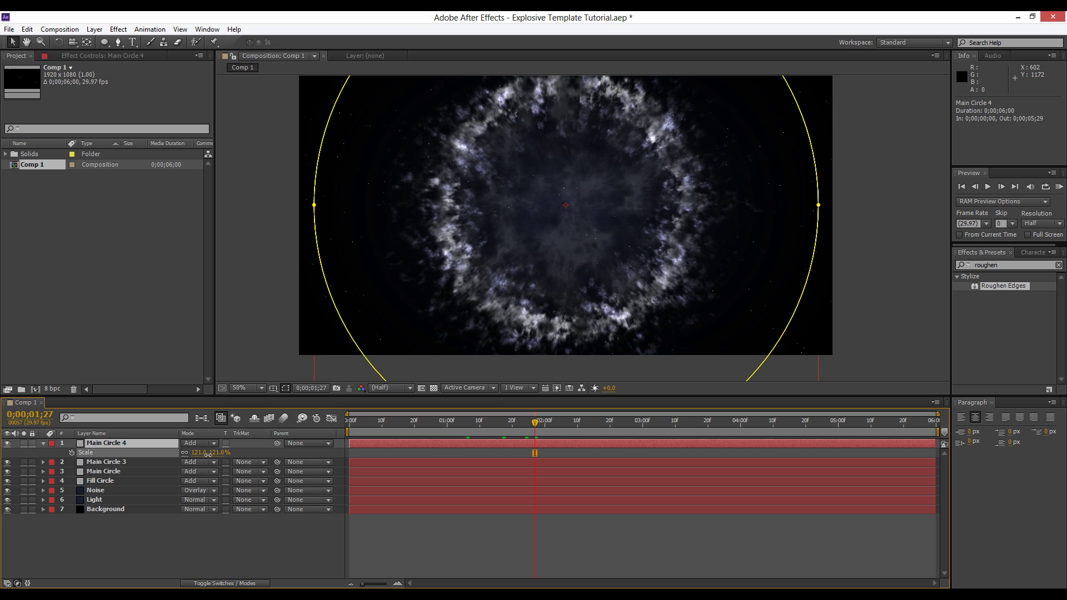
{"action": "left_click", "coordinate": [43, 443]}
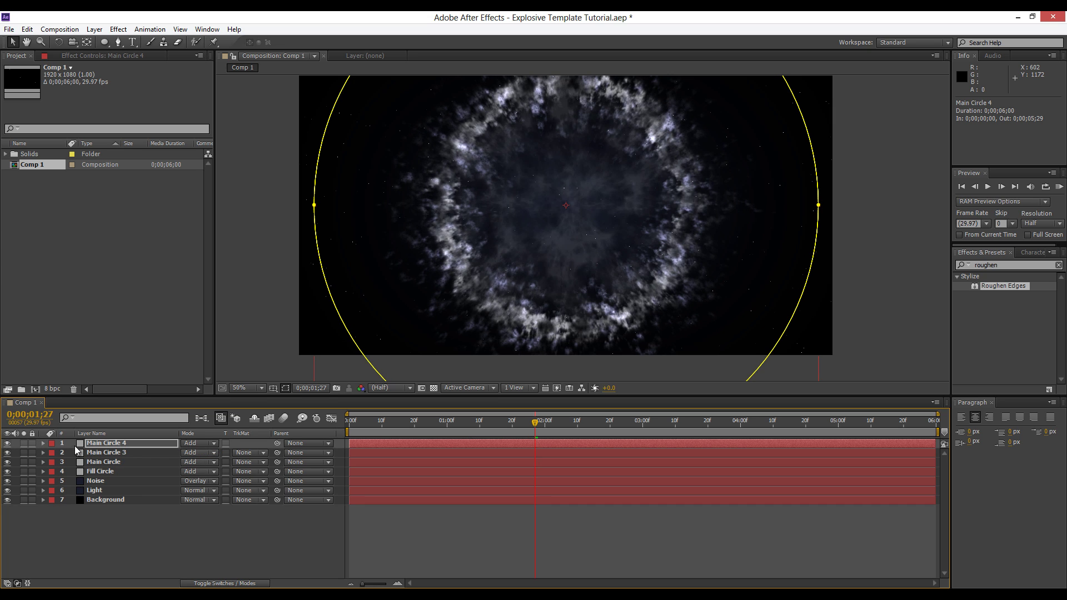
Add a Gaussian Blur to Main Circle 4 with a blurriness of 7.1, then deselect the layer.
{"action": "left_click", "coordinate": [92, 56]}
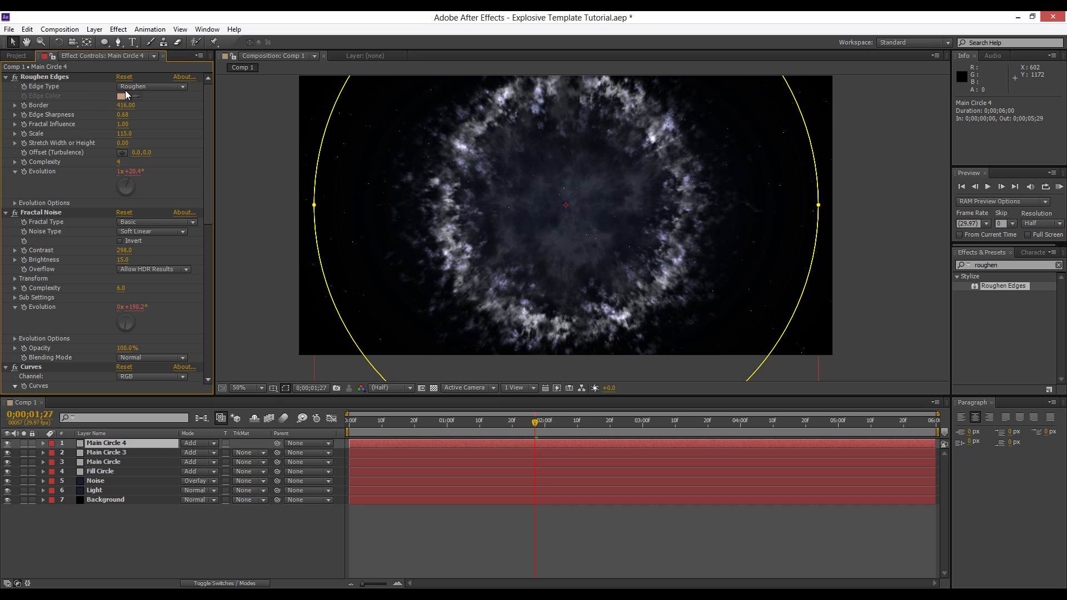
{"action": "left_click", "coordinate": [5, 76], "text": "ctrl"}
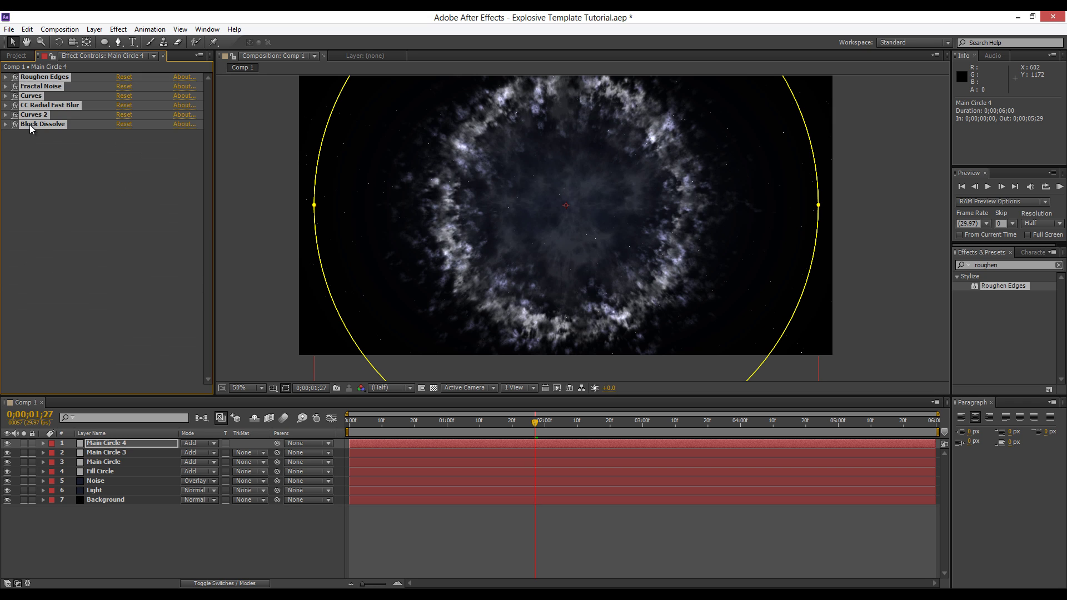
{"action": "left_click", "coordinate": [118, 29]}
{"action": "mouse_move", "coordinate": [162, 106]}
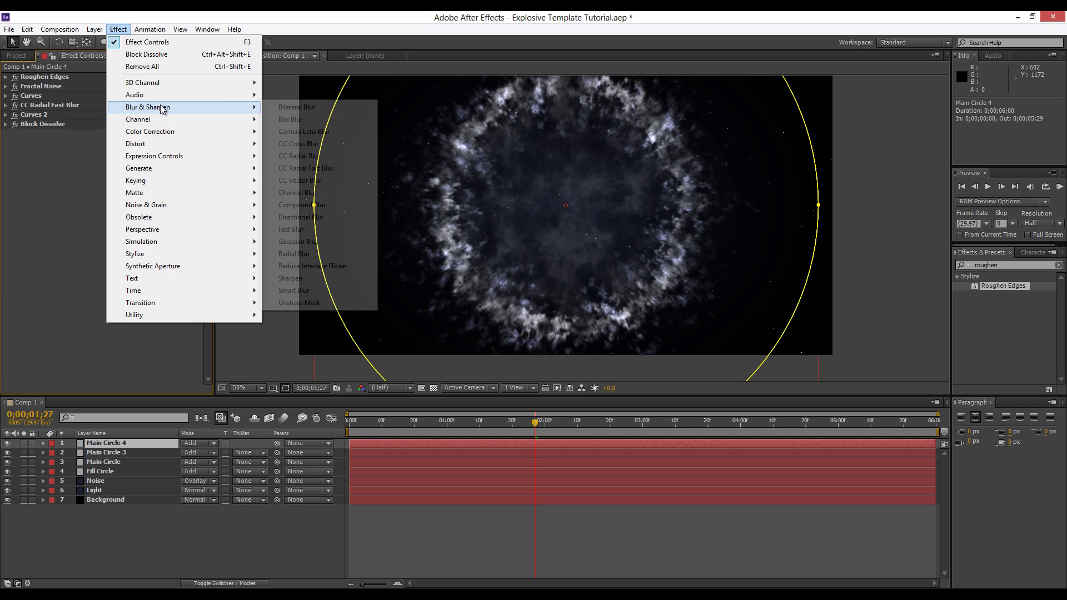
{"action": "left_click", "coordinate": [286, 241]}
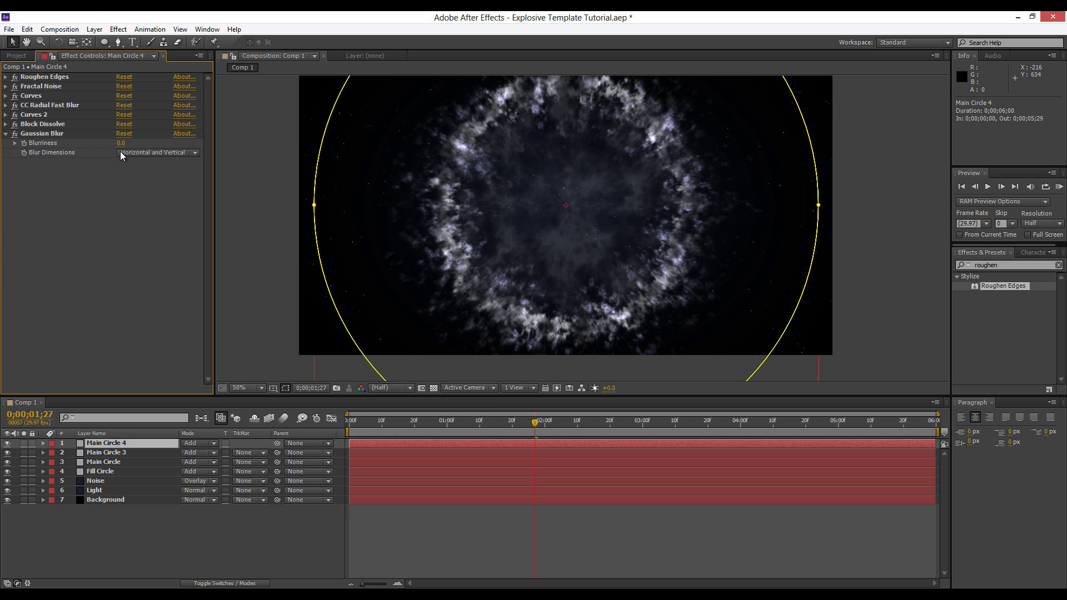
{"action": "left_click_drag", "start_coordinate": [120, 142], "coordinate": [163, 143]}
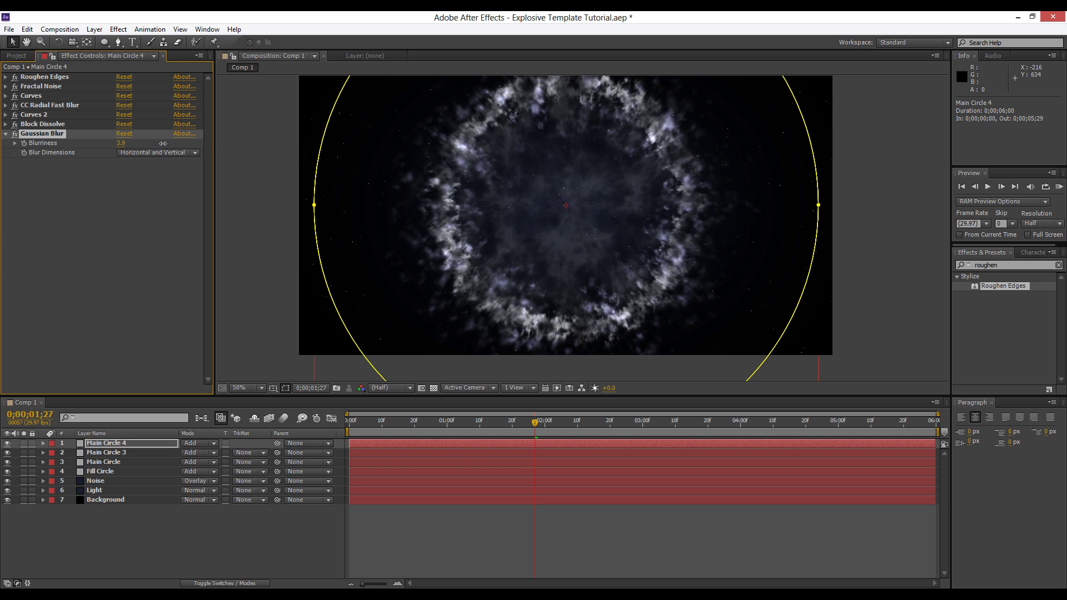
{"action": "left_click", "coordinate": [466, 508]}
Scrub the composition from about 0;00;01;00 to 0;00;01;20 to review the blurred ring's expansion.
{"action": "left_click", "coordinate": [444, 428]}
{"action": "left_click_drag", "start_coordinate": [448, 428], "coordinate": [483, 429]}
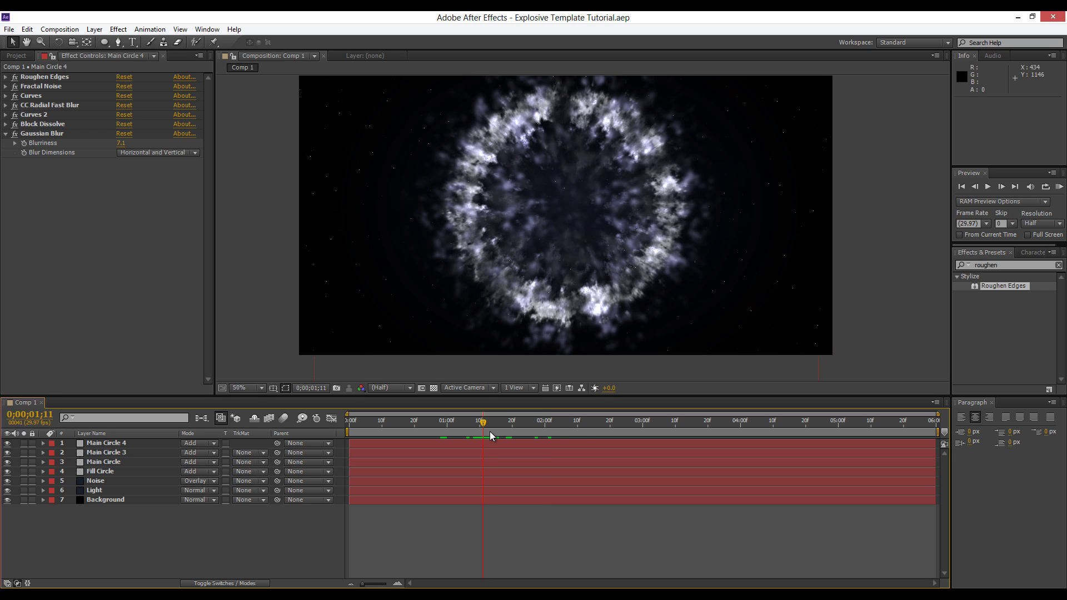
{"action": "left_click_drag", "start_coordinate": [489, 426], "coordinate": [512, 426]}
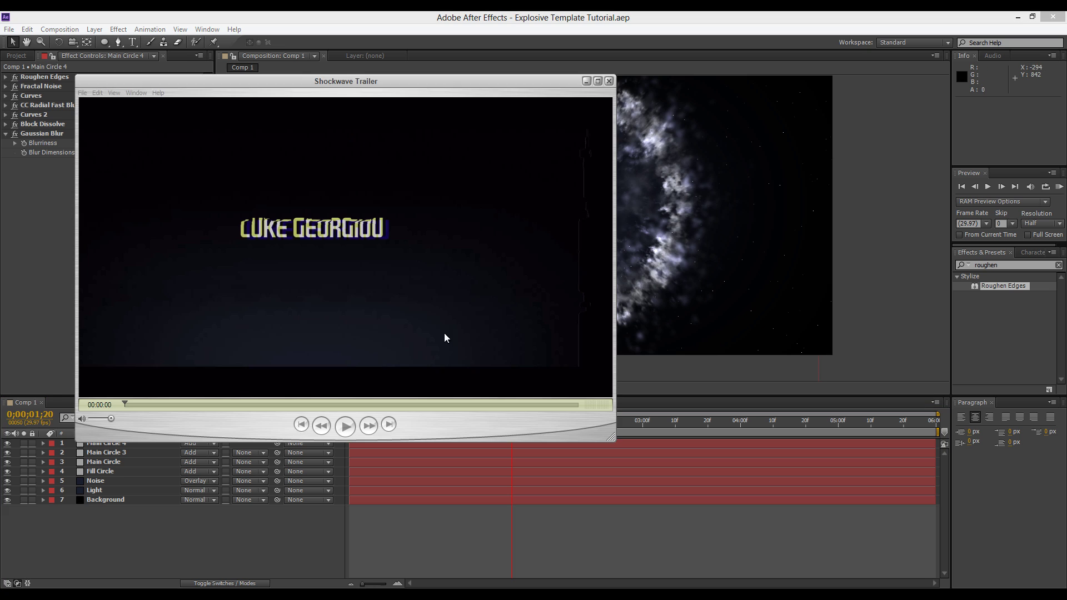
Examine the explosion around the title at about 8 seconds in the Shockwave Trailer video and minimize the player.
{"action": "left_click", "coordinate": [380, 289]}
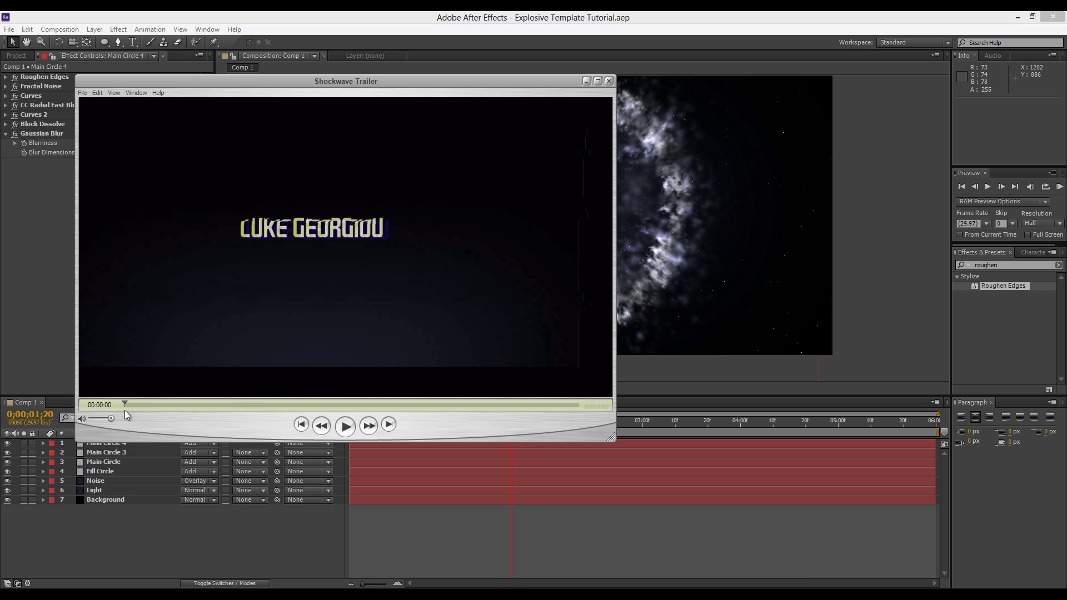
{"action": "left_click_drag", "start_coordinate": [125, 411], "coordinate": [235, 415]}
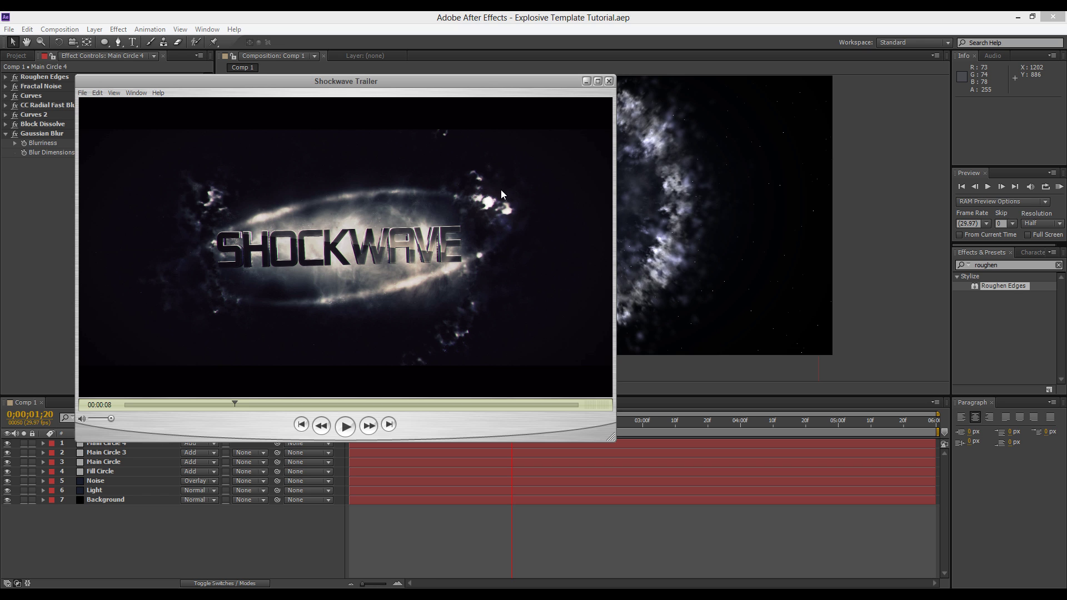
{"action": "mouse_move", "coordinate": [240, 404]}
{"action": "left_mouse_down"}
{"action": "mouse_move", "coordinate": [258, 407]}
{"action": "mouse_move", "coordinate": [227, 405]}
{"action": "mouse_move", "coordinate": [285, 411]}
{"action": "mouse_move", "coordinate": [239, 411]}
{"action": "left_mouse_up"}
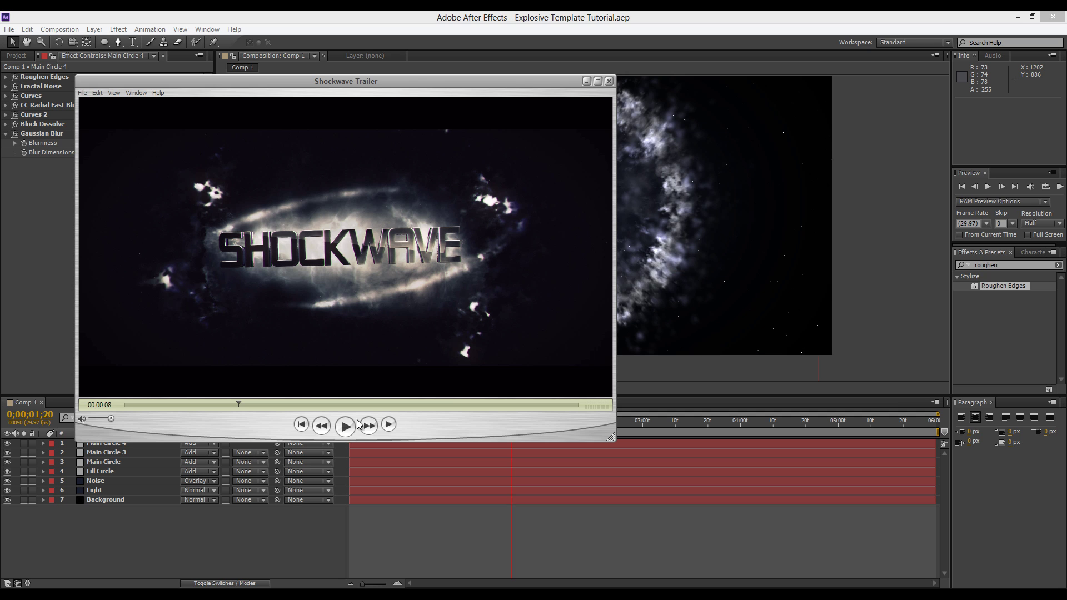
{"action": "left_click", "coordinate": [587, 82]}
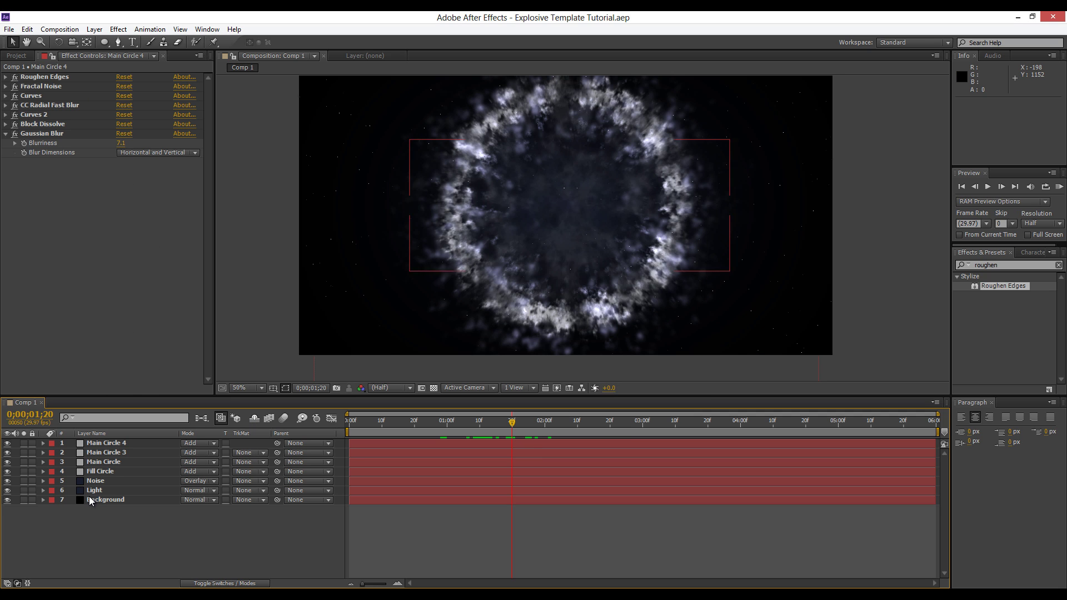
Duplicate Main Circle 4 and rename the copy Side Shockwave.
{"action": "left_click", "coordinate": [121, 445]}
{"action": "key", "text": "ctrl+d"}
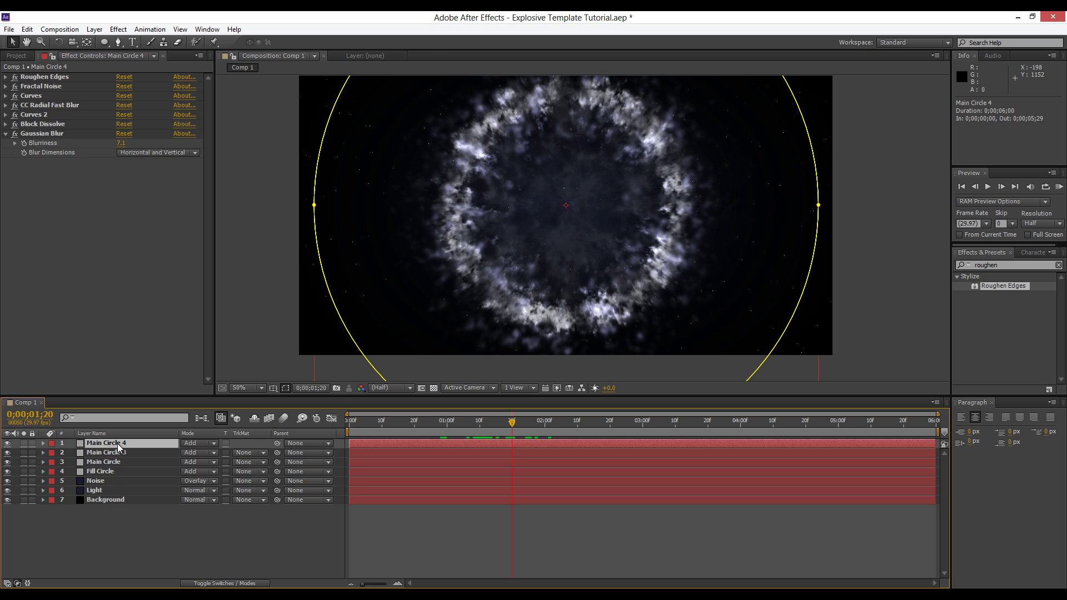
{"action": "key", "text": "Return"}
{"action": "type", "text": "Side Shockwave"}
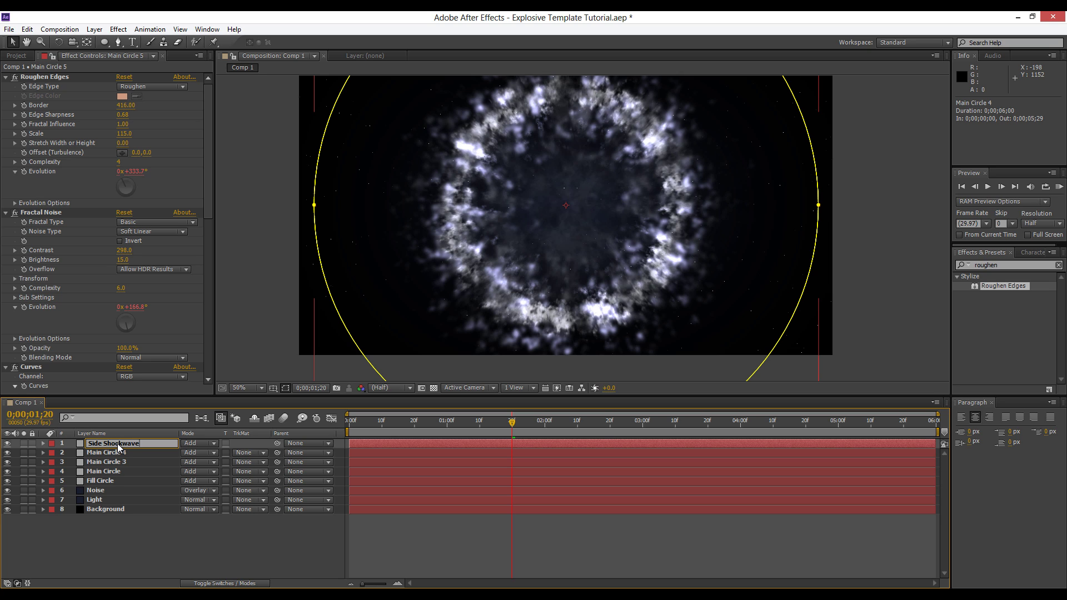
{"action": "key", "text": "Return"}
Solo Side Shockwave and, with all Mask 2 expansion keyframes selected, set the value at 0;00;01;06 to -502 pixels.
{"action": "key", "text": "u"}
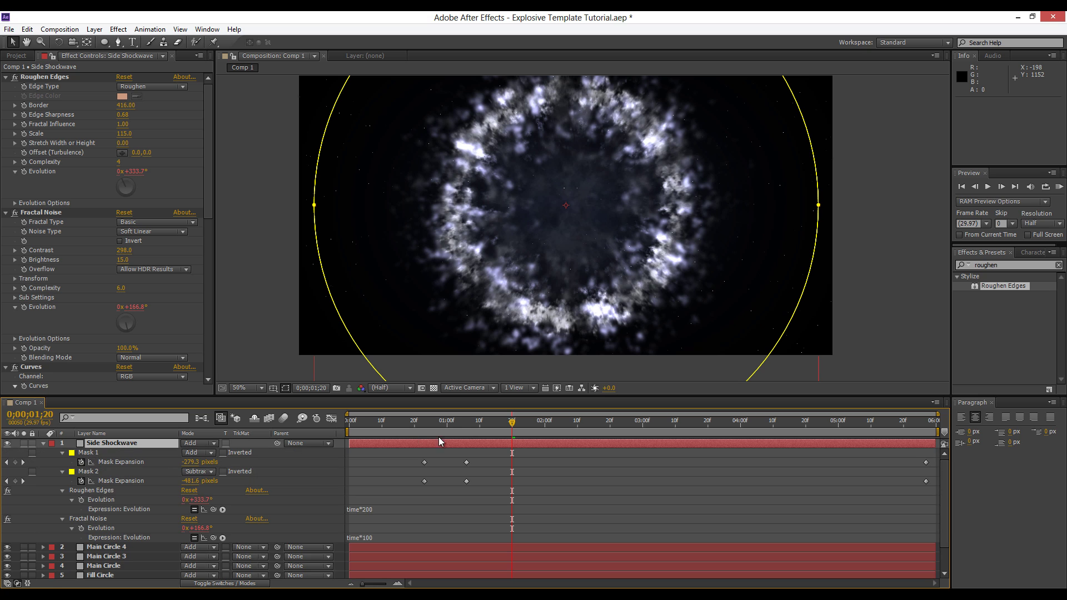
{"action": "left_click", "coordinate": [23, 444]}
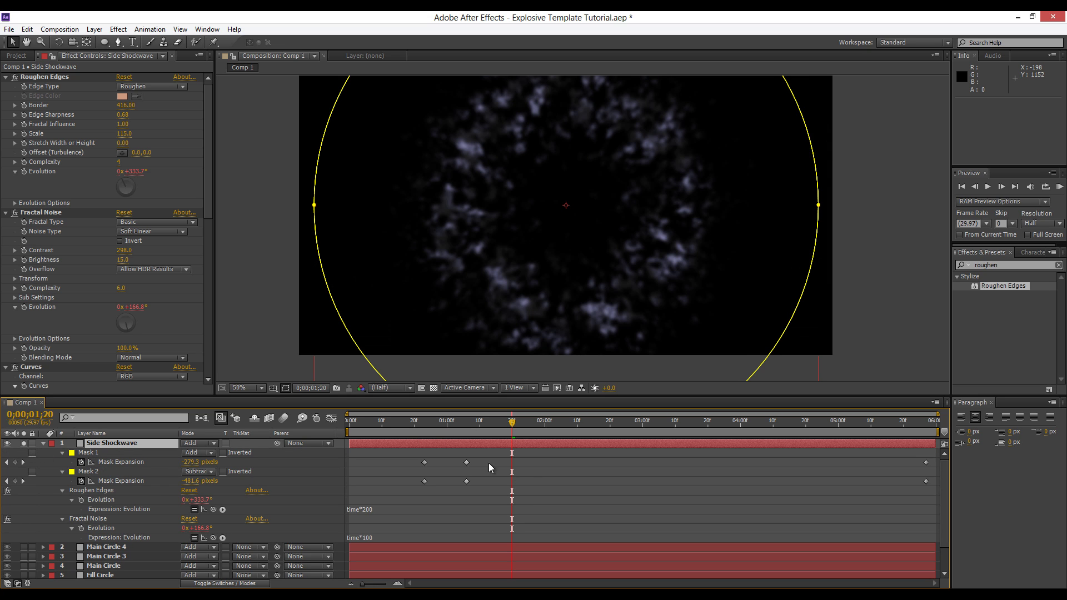
{"action": "left_click", "coordinate": [466, 423]}
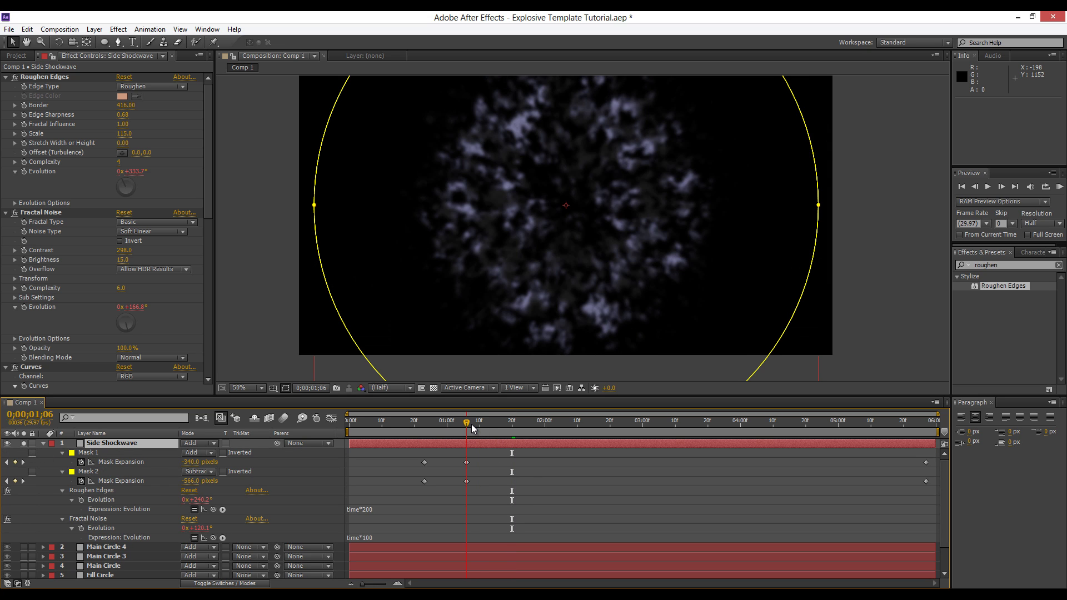
{"action": "left_click", "coordinate": [139, 481]}
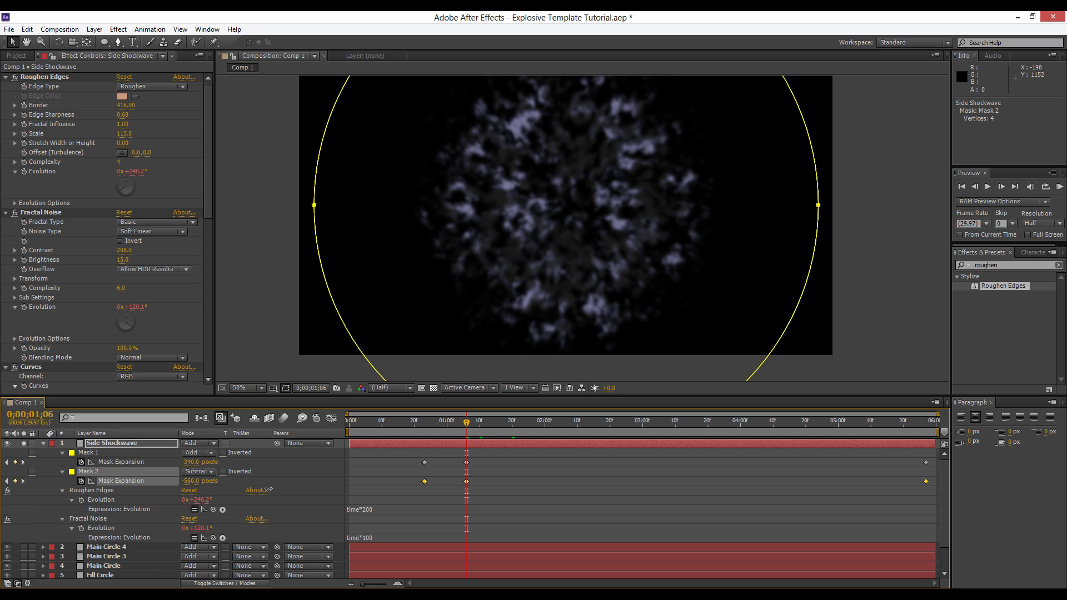
{"action": "left_click_drag", "start_coordinate": [225, 486], "coordinate": [526, 470]}
{"action": "left_click_drag", "start_coordinate": [366, 495], "coordinate": [218, 493]}
{"action": "left_click_drag", "start_coordinate": [232, 493], "coordinate": [238, 494]}
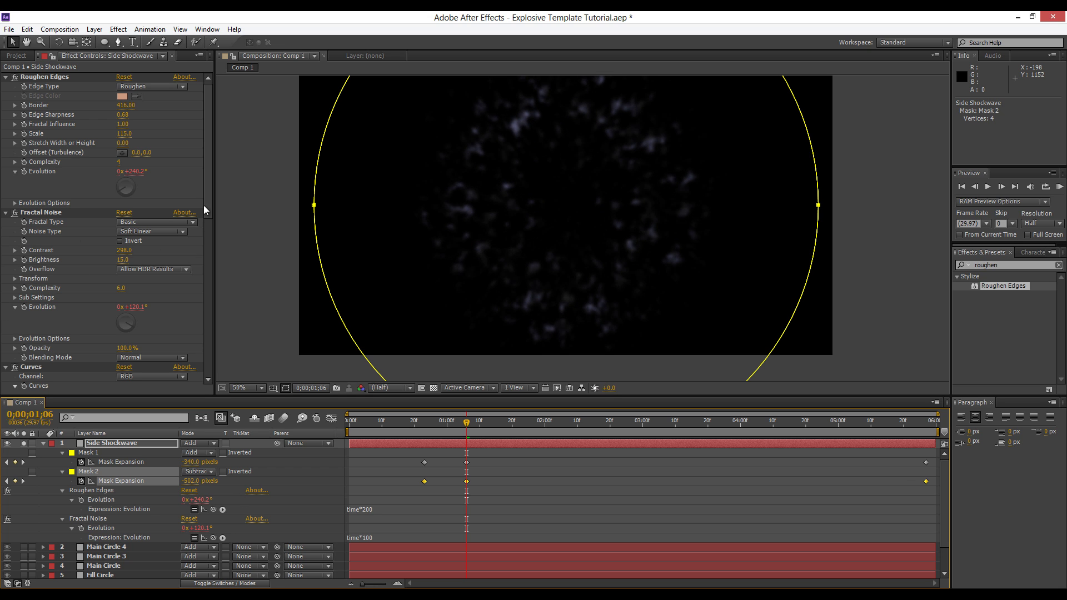
Remove the Gaussian Blur effect from Side Shockwave.
{"action": "left_click_drag", "start_coordinate": [209, 247], "coordinate": [92, 357]}
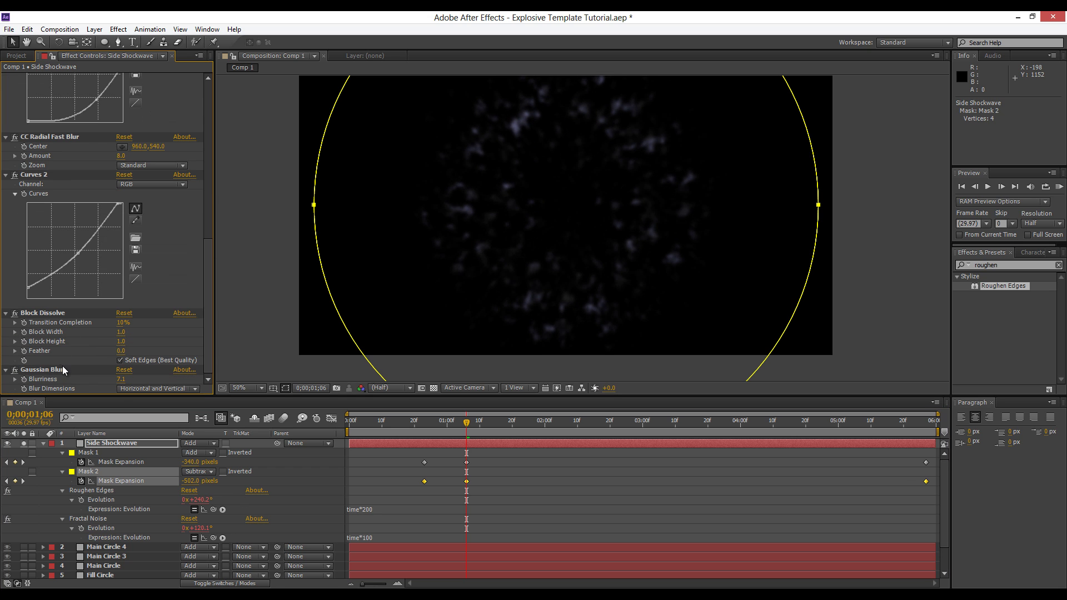
{"action": "left_click", "coordinate": [61, 368]}
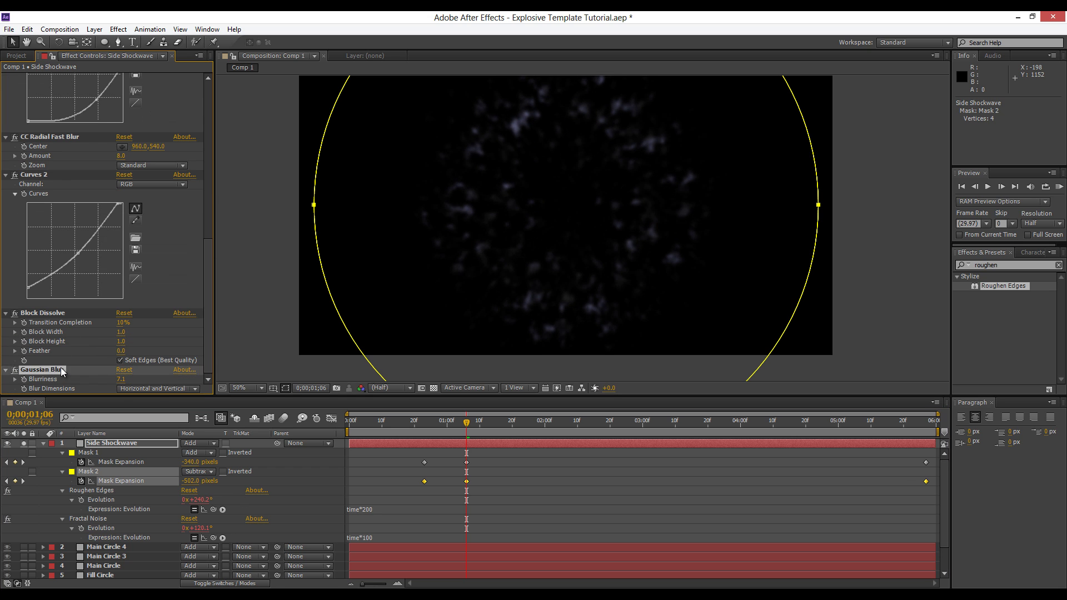
{"action": "scroll", "coordinate": [61, 368], "scroll_direction": "up", "scroll_amount": 1}
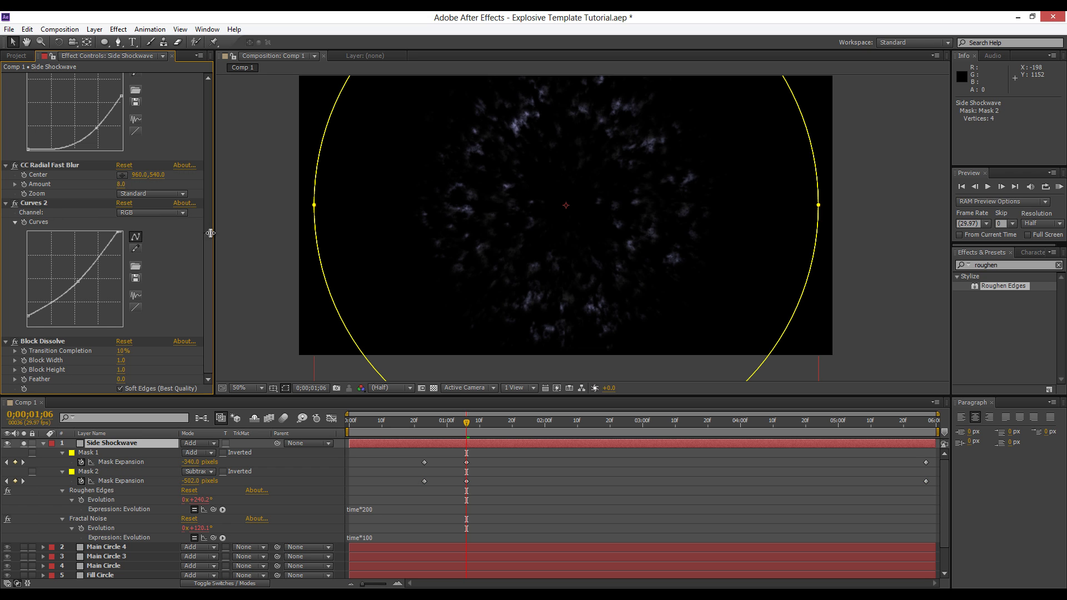
Thin the Side Shockwave ring by setting the Roughen Edges border to 98.4 and raising Mask 2's expansion at 0;00;01;06.
{"action": "left_click_drag", "start_coordinate": [211, 233], "coordinate": [19, 124]}
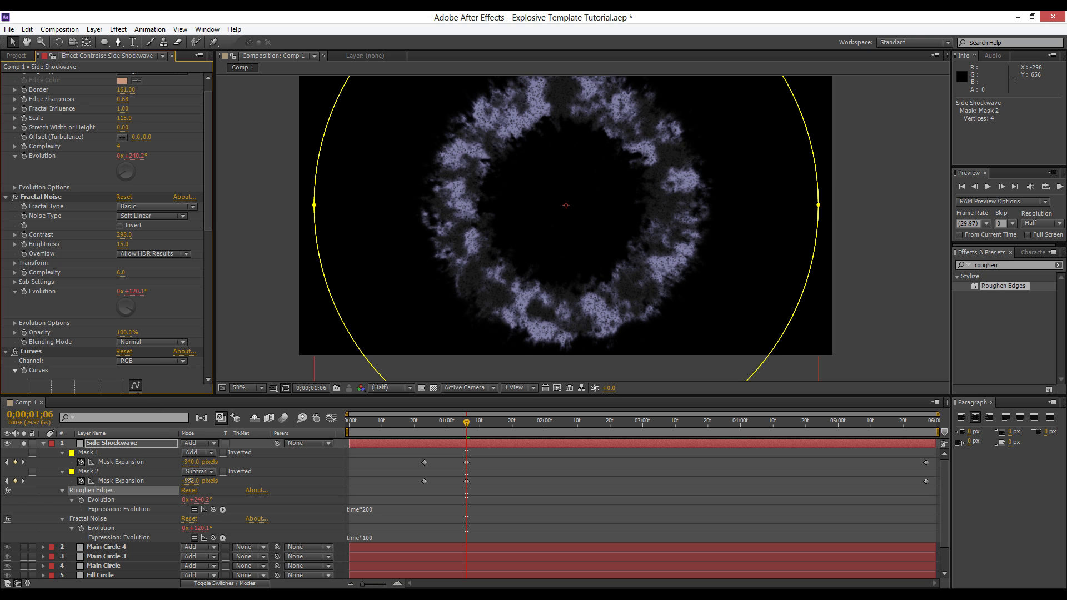
{"action": "left_click_drag", "start_coordinate": [187, 481], "coordinate": [225, 479]}
{"action": "left_click_drag", "start_coordinate": [207, 123], "coordinate": [200, 78]}
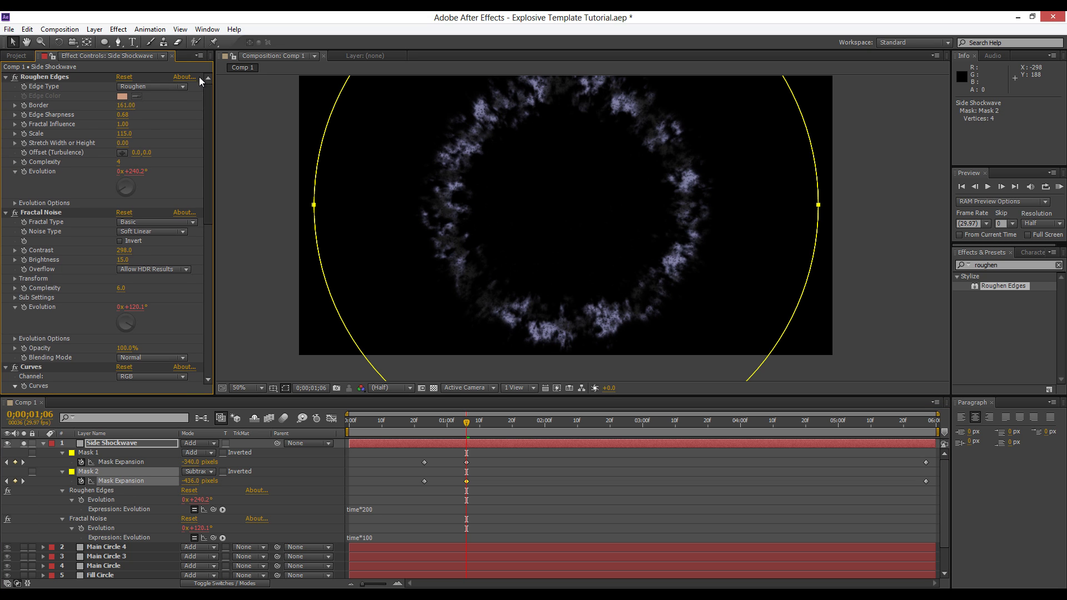
{"action": "left_click_drag", "start_coordinate": [126, 106], "coordinate": [100, 127]}
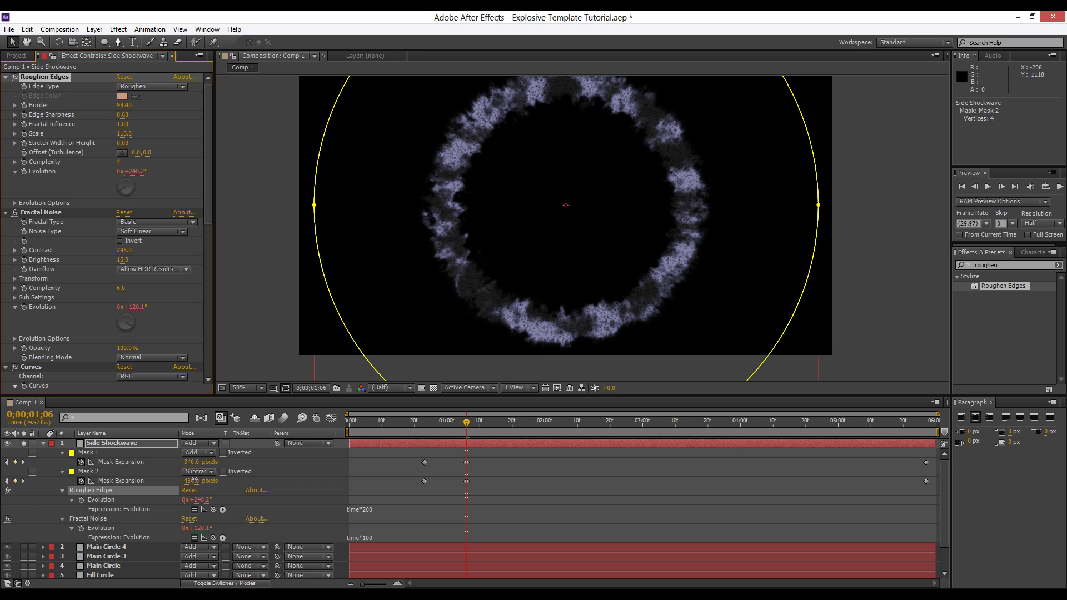
{"action": "mouse_move", "coordinate": [194, 481]}
{"action": "left_mouse_down"}
{"action": "mouse_move", "coordinate": [184, 480]}
{"action": "mouse_move", "coordinate": [212, 485]}
{"action": "left_mouse_up"}
{"action": "left_click", "coordinate": [89, 472]}
{"action": "left_click", "coordinate": [43, 443]}
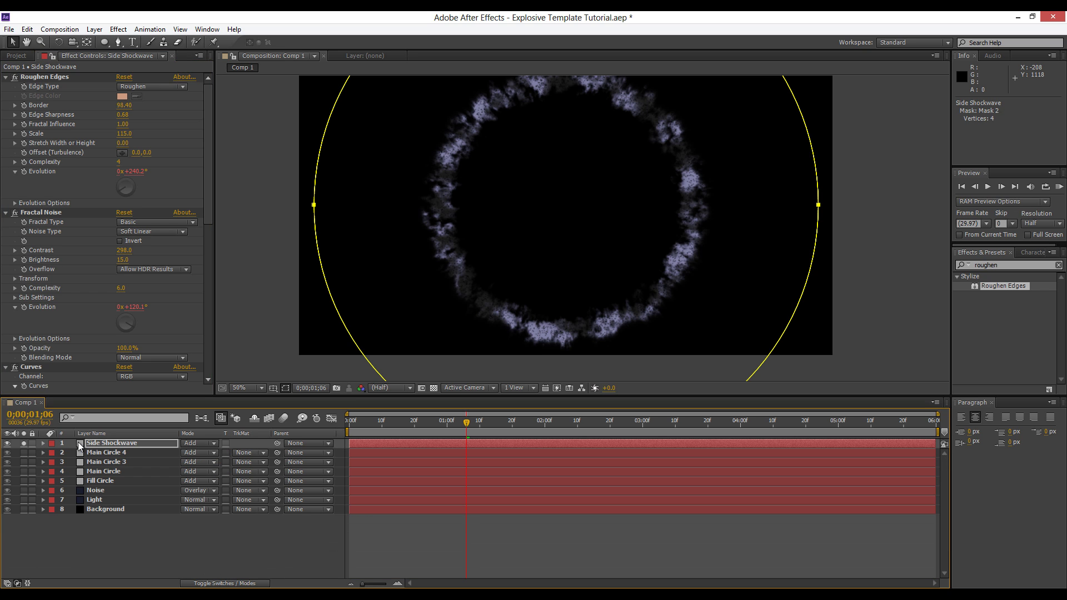
Add a Transform effect to Side Shockwave with skew 45 and skew axis 70°.
{"action": "left_click", "coordinate": [100, 445]}
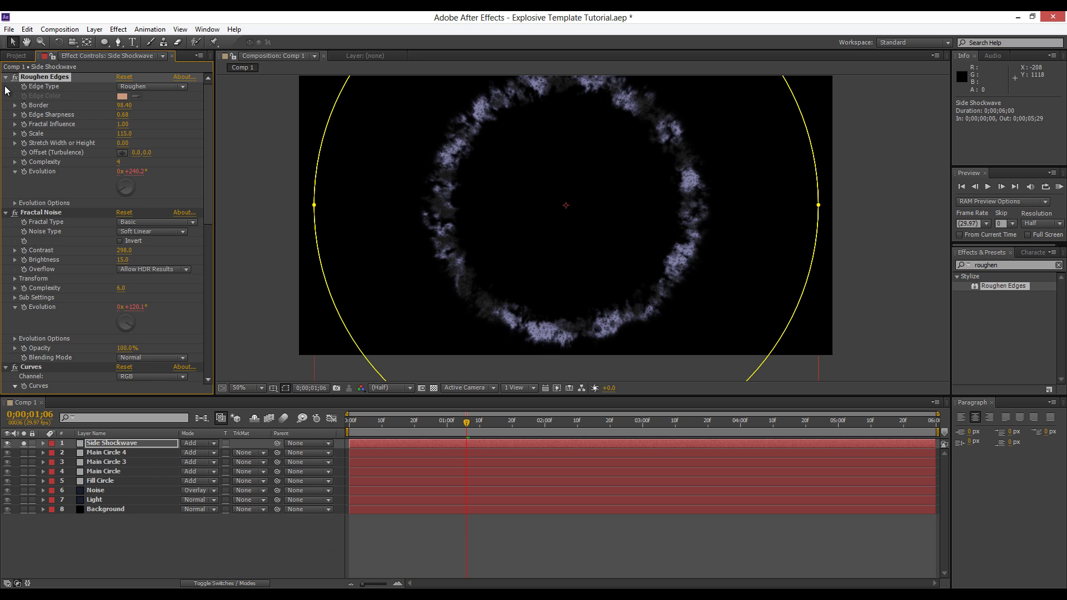
{"action": "left_click", "coordinate": [5, 76], "text": "ctrl"}
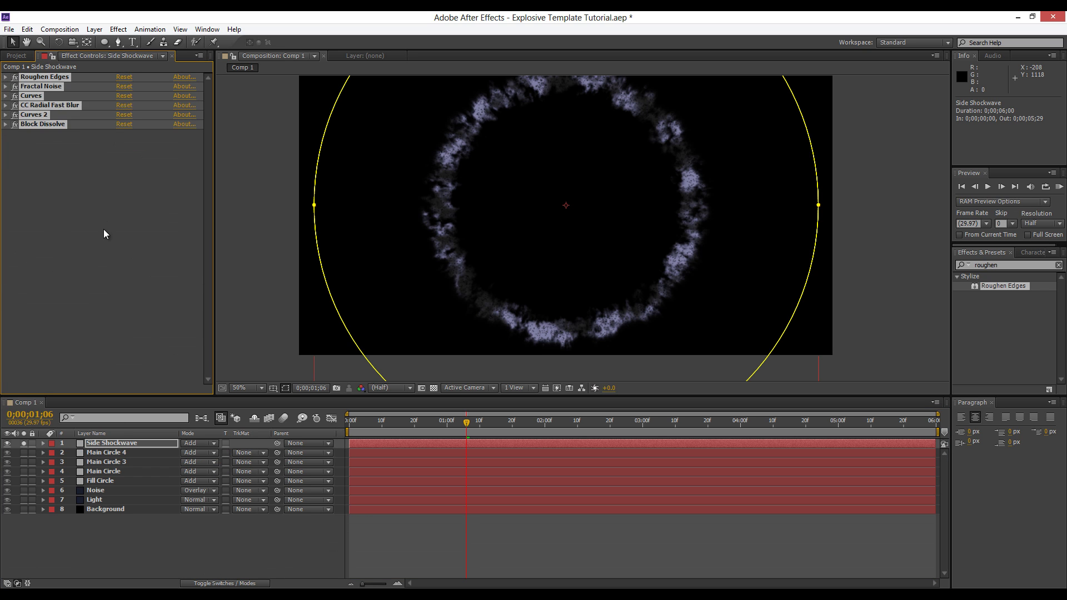
{"action": "left_click", "coordinate": [118, 30]}
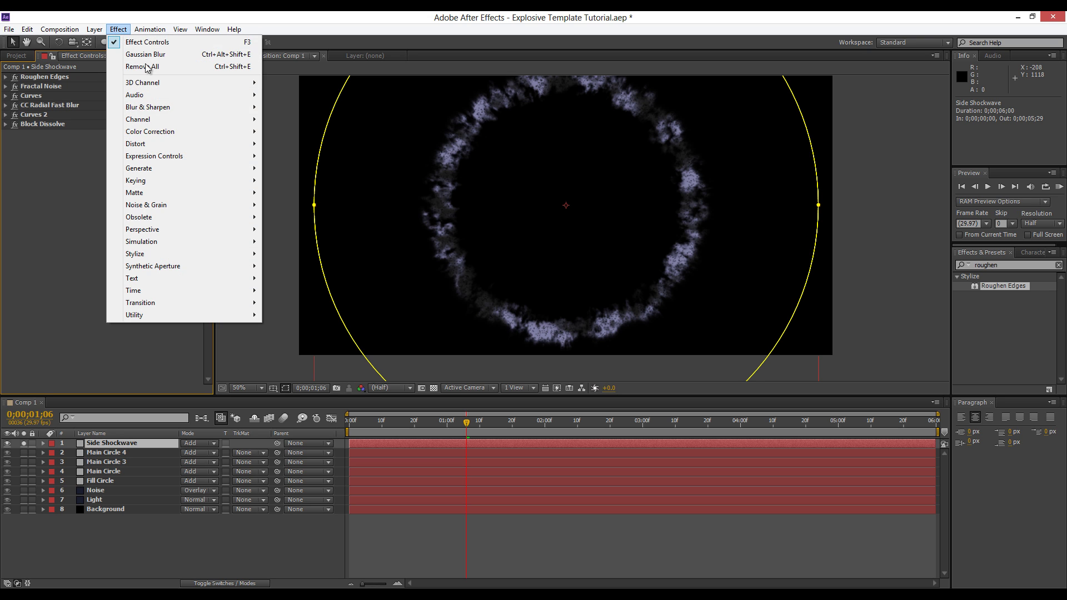
{"action": "mouse_move", "coordinate": [154, 149]}
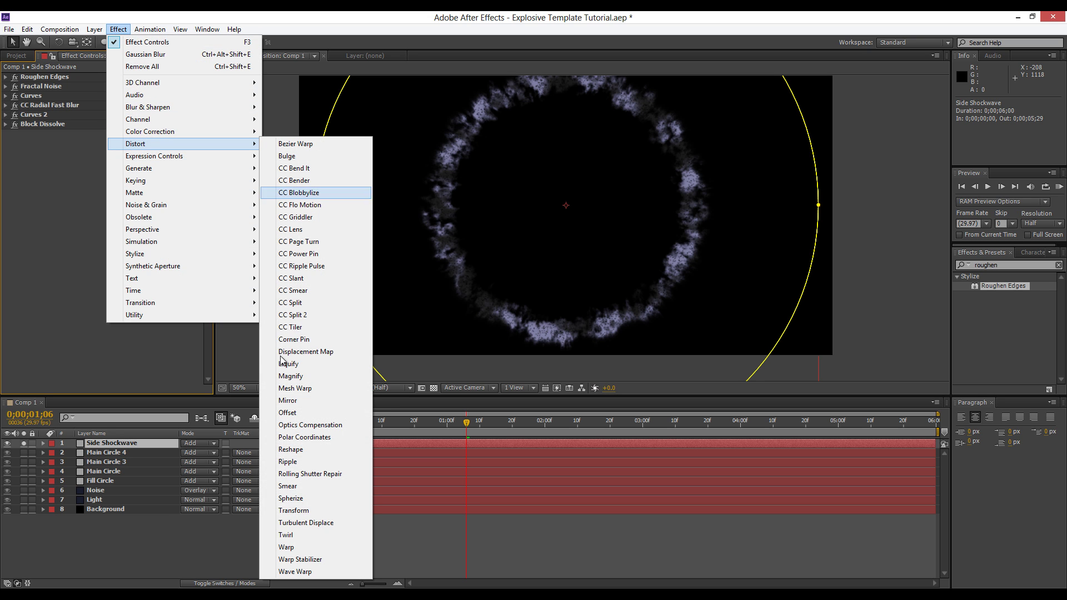
{"action": "left_click", "coordinate": [295, 510]}
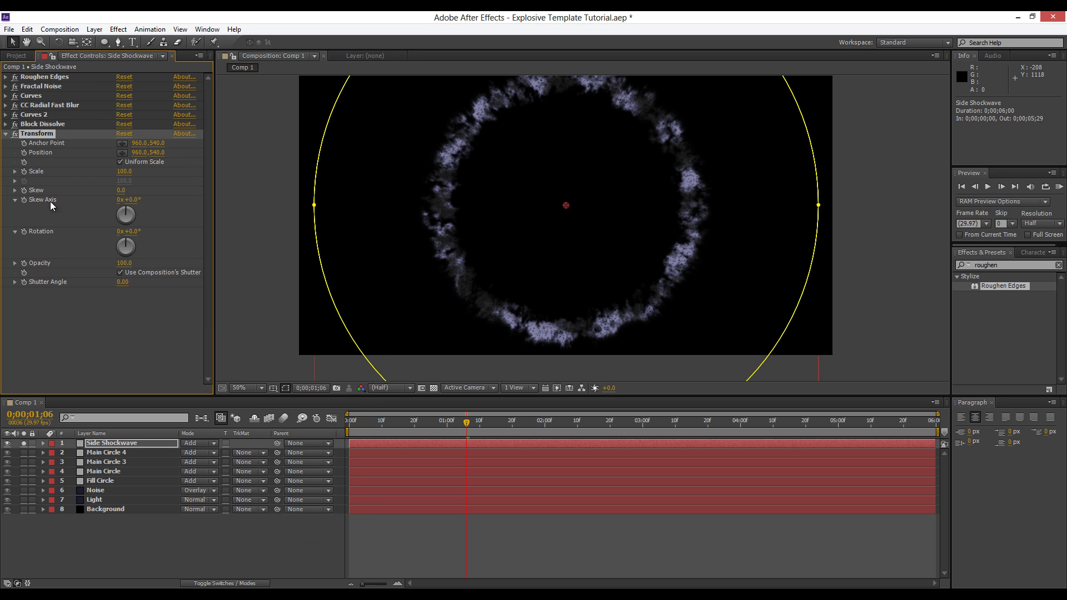
{"action": "mouse_move", "coordinate": [129, 188]}
{"action": "left_mouse_down"}
{"action": "mouse_move", "coordinate": [143, 189]}
{"action": "mouse_move", "coordinate": [125, 199]}
{"action": "mouse_move", "coordinate": [174, 197]}
{"action": "mouse_move", "coordinate": [137, 189]}
{"action": "mouse_move", "coordinate": [132, 203]}
{"action": "left_mouse_up"}
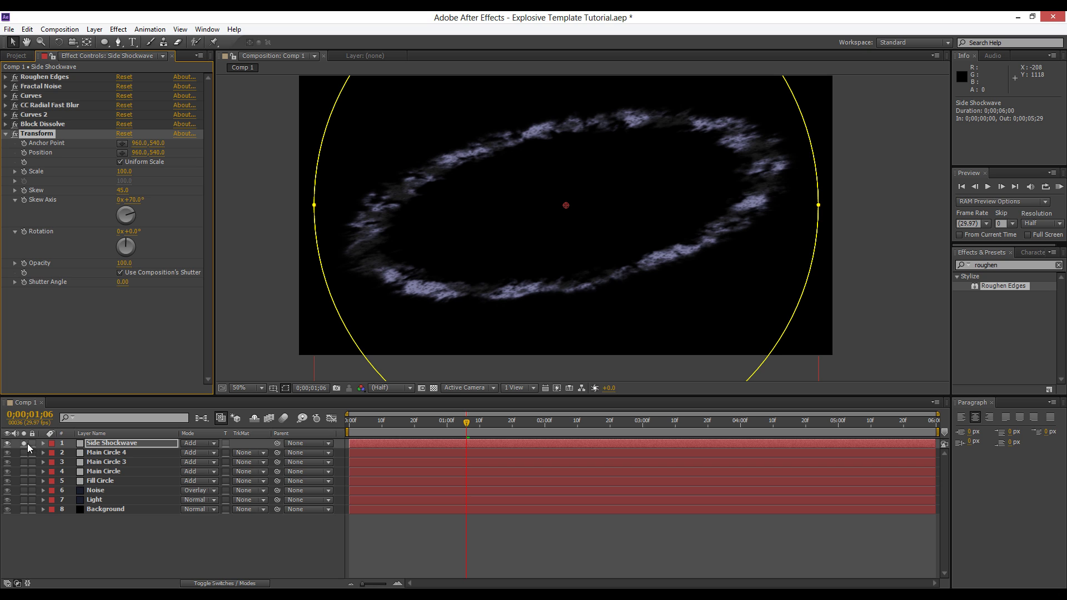
Turn off solo for Side Shockwave and set the layer's scale to 100%.
{"action": "left_click", "coordinate": [24, 443]}
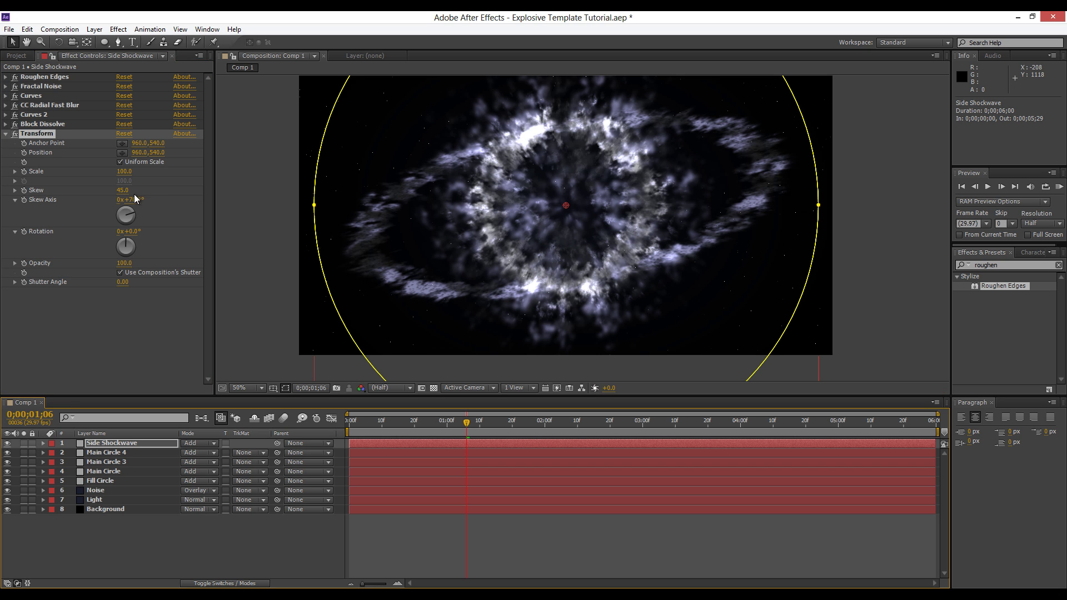
{"action": "key", "text": "s"}
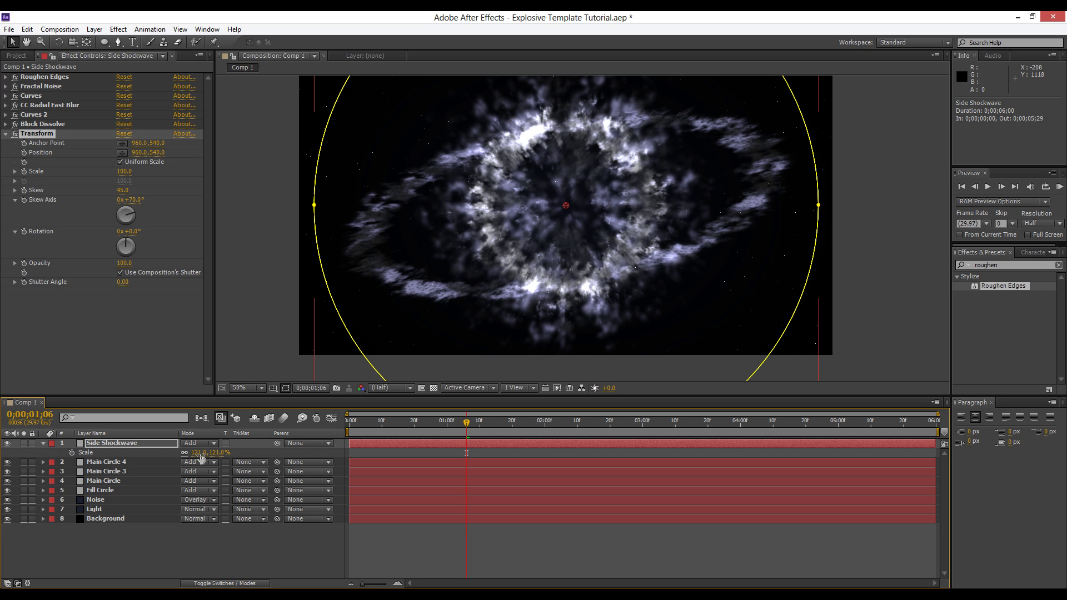
{"action": "left_click", "coordinate": [200, 453]}
{"action": "type", "text": "100"}
{"action": "key", "text": "Return"}
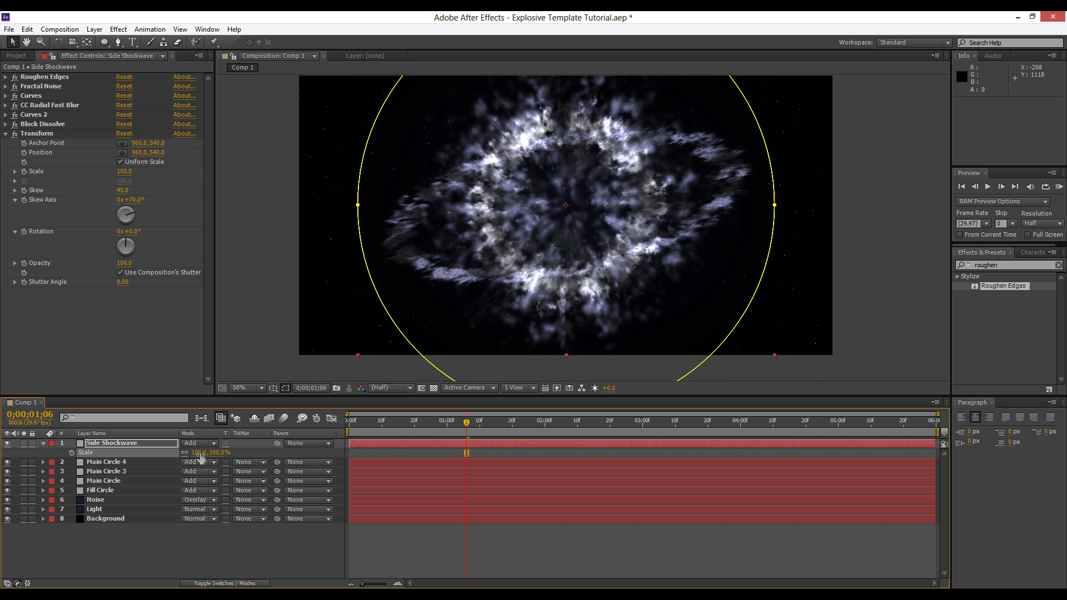
{"action": "left_click", "coordinate": [136, 445]}
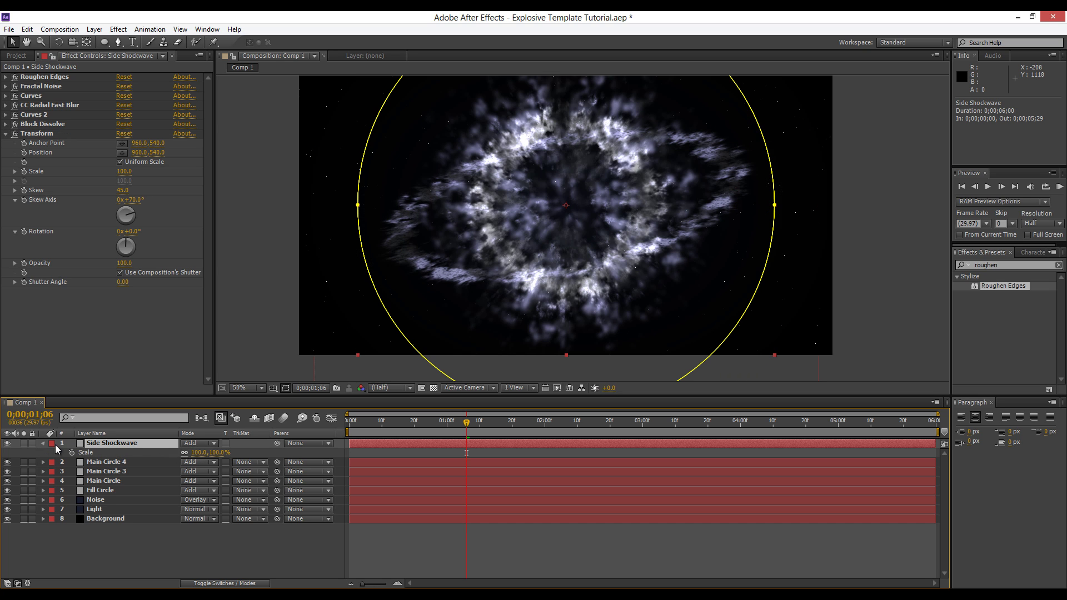
{"action": "left_click", "coordinate": [43, 443]}
{"action": "left_click", "coordinate": [6, 134]}
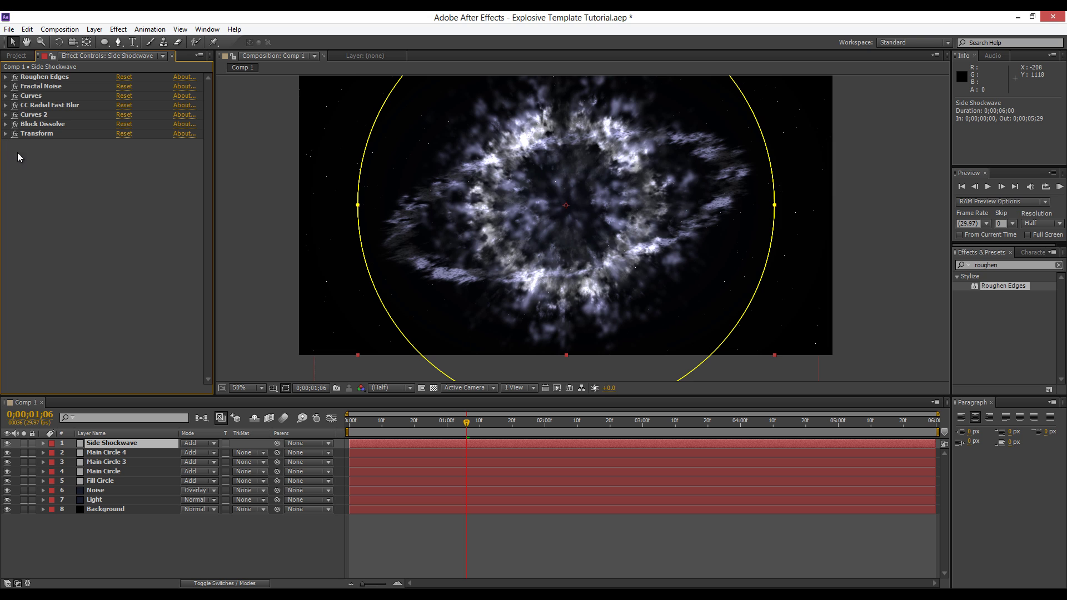
Add a Tint effect to Side Shockwave with the amount to tint set to 90%.
{"action": "left_click", "coordinate": [119, 30]}
{"action": "mouse_move", "coordinate": [229, 132]}
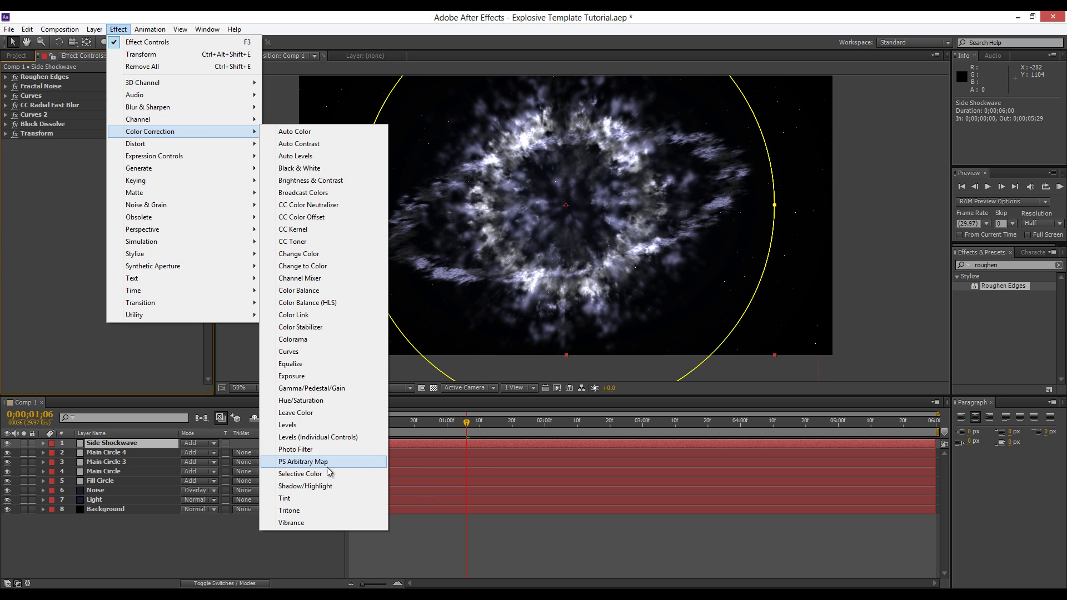
{"action": "left_click", "coordinate": [289, 498]}
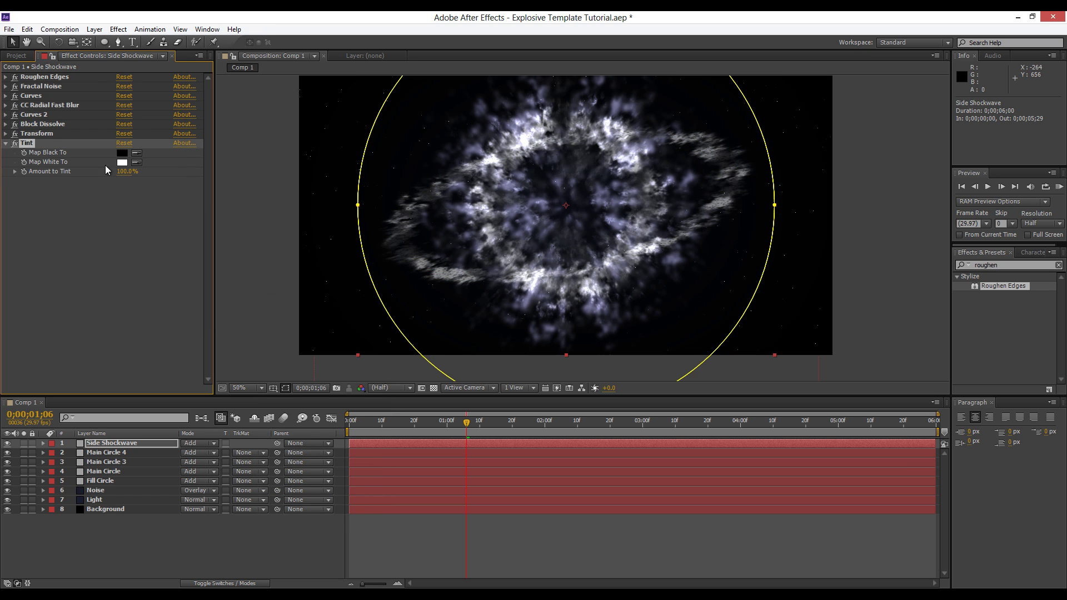
{"action": "left_click", "coordinate": [124, 172]}
{"action": "type", "text": "90"}
{"action": "key", "text": "Return"}
{"action": "left_click", "coordinate": [95, 195]}
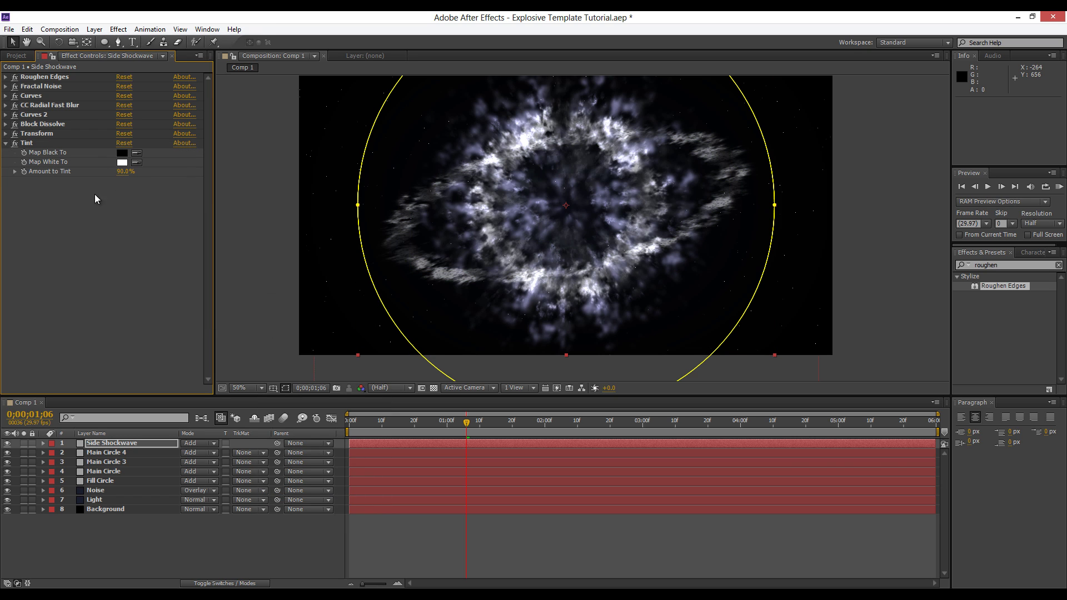
{"action": "left_click", "coordinate": [7, 144]}
Add a Radial Blur effect to Side Shockwave with type Zoom and amount 4.
{"action": "left_click", "coordinate": [117, 31]}
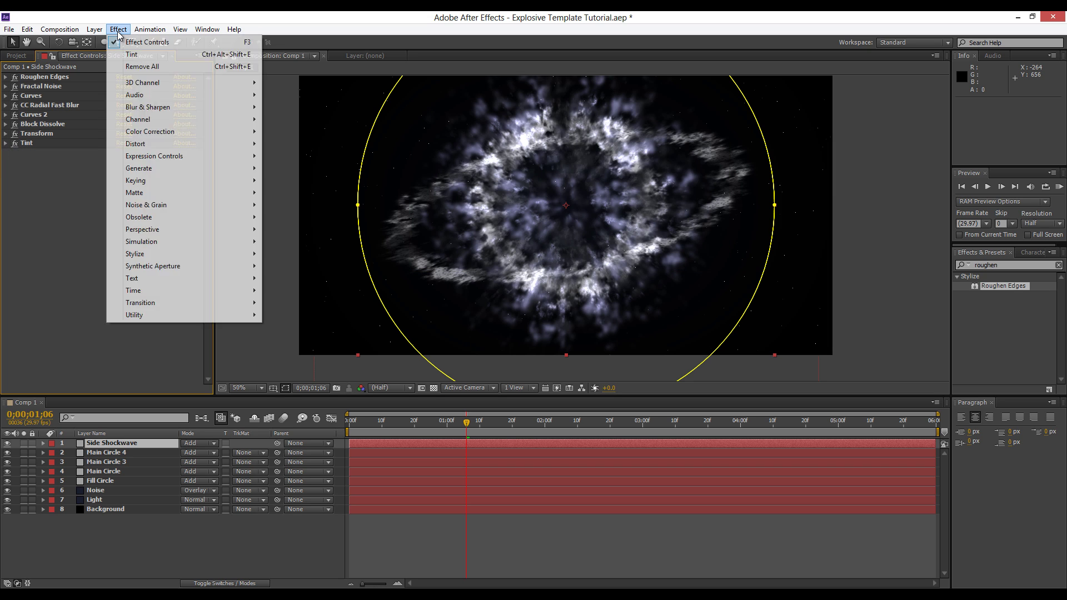
{"action": "mouse_move", "coordinate": [245, 107]}
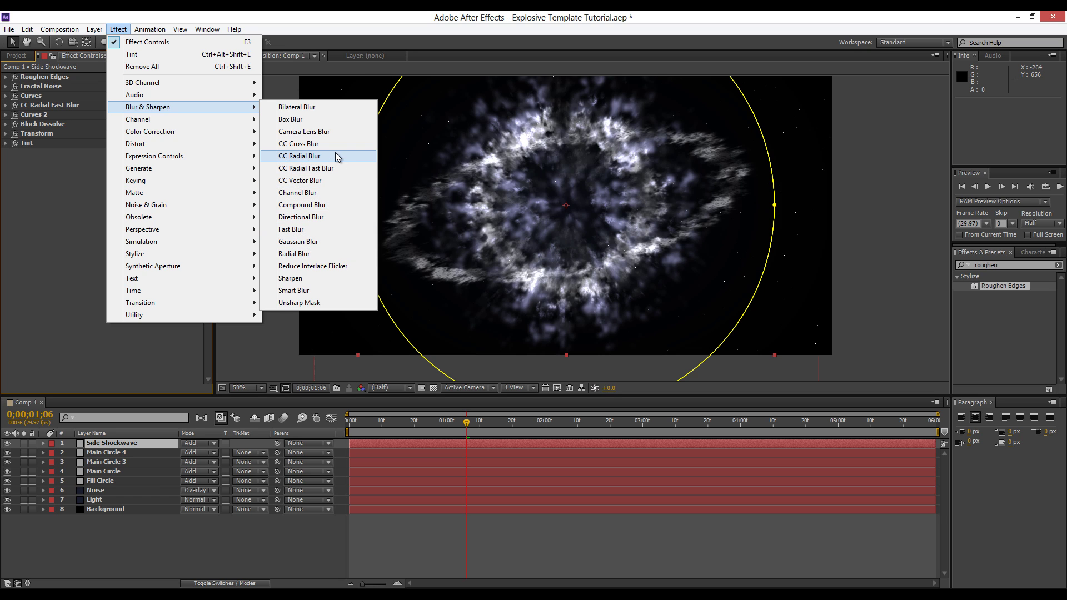
{"action": "left_click", "coordinate": [312, 254]}
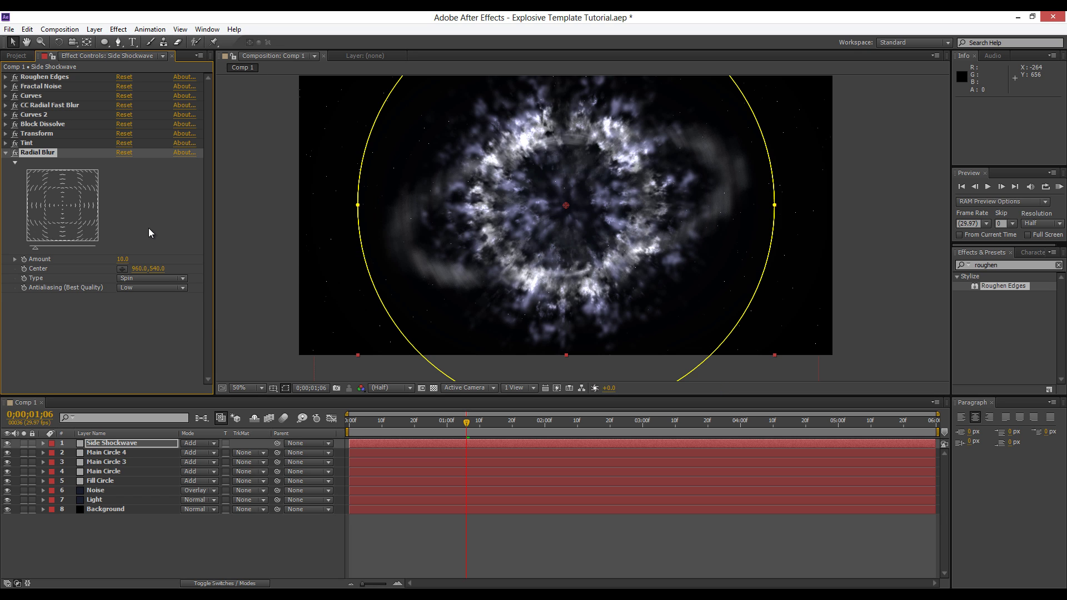
{"action": "left_click", "coordinate": [133, 288]}
{"action": "left_click", "coordinate": [145, 302]}
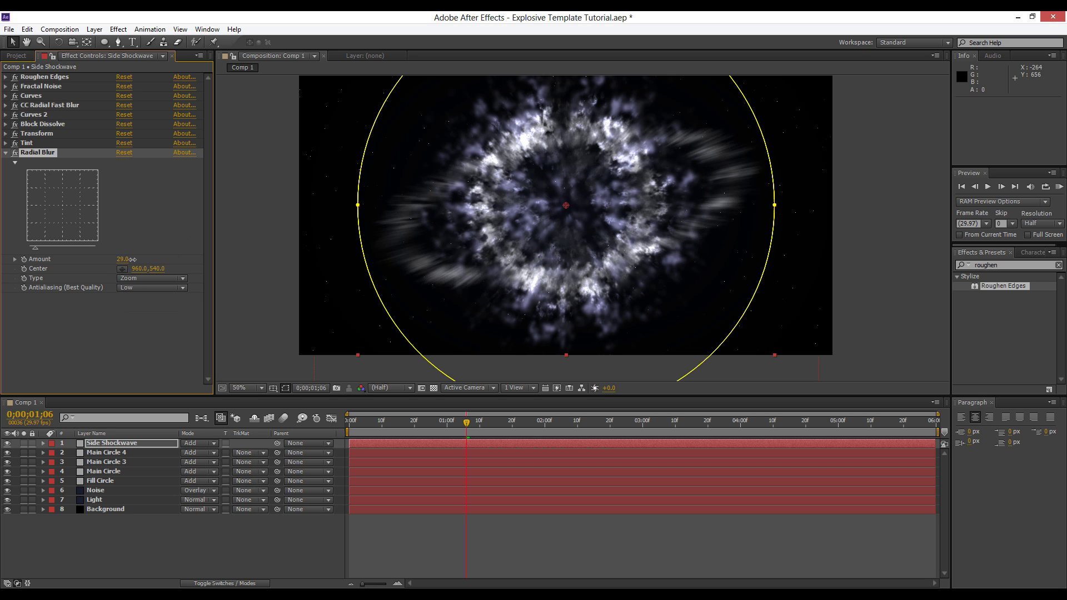
{"action": "left_click_drag", "start_coordinate": [114, 260], "coordinate": [108, 261]}
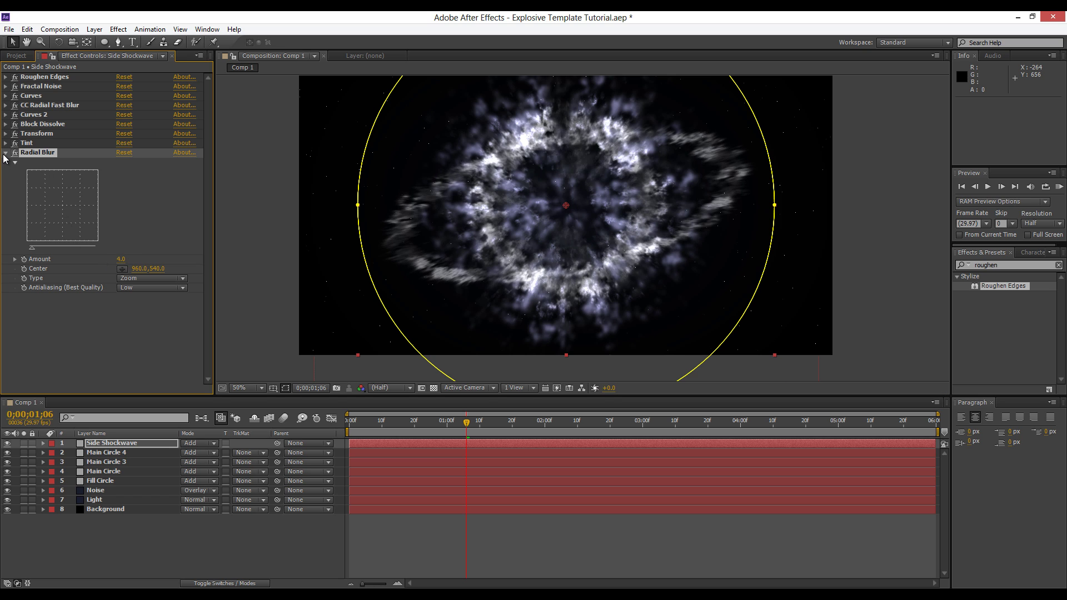
{"action": "left_click", "coordinate": [5, 153]}
Add a Gaussian Blur effect to Side Shockwave with blurriness 13.
{"action": "left_click", "coordinate": [118, 29]}
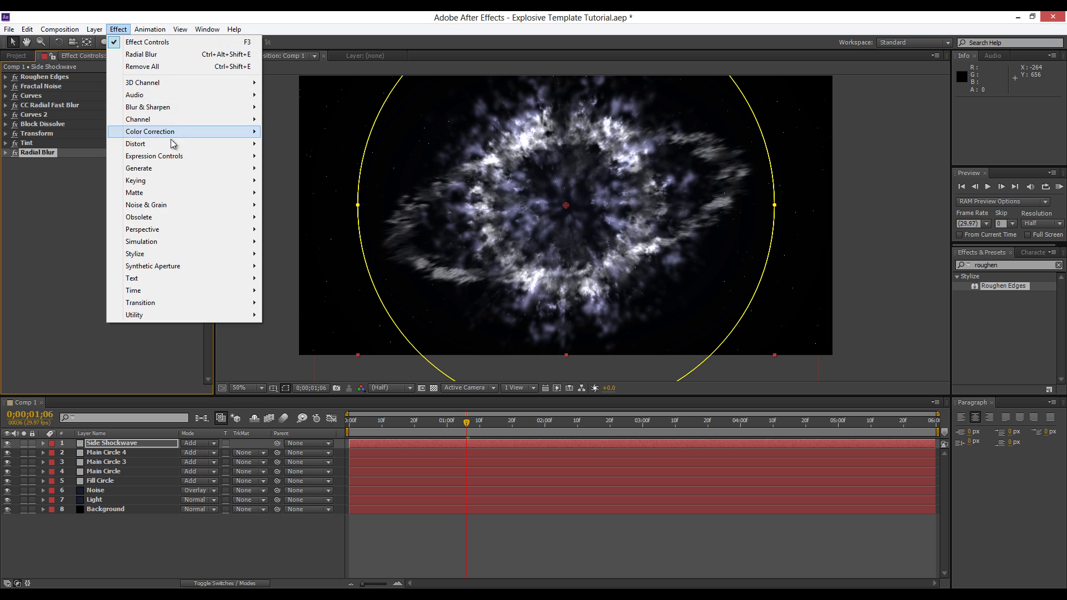
{"action": "mouse_move", "coordinate": [184, 107]}
{"action": "left_click", "coordinate": [267, 241]}
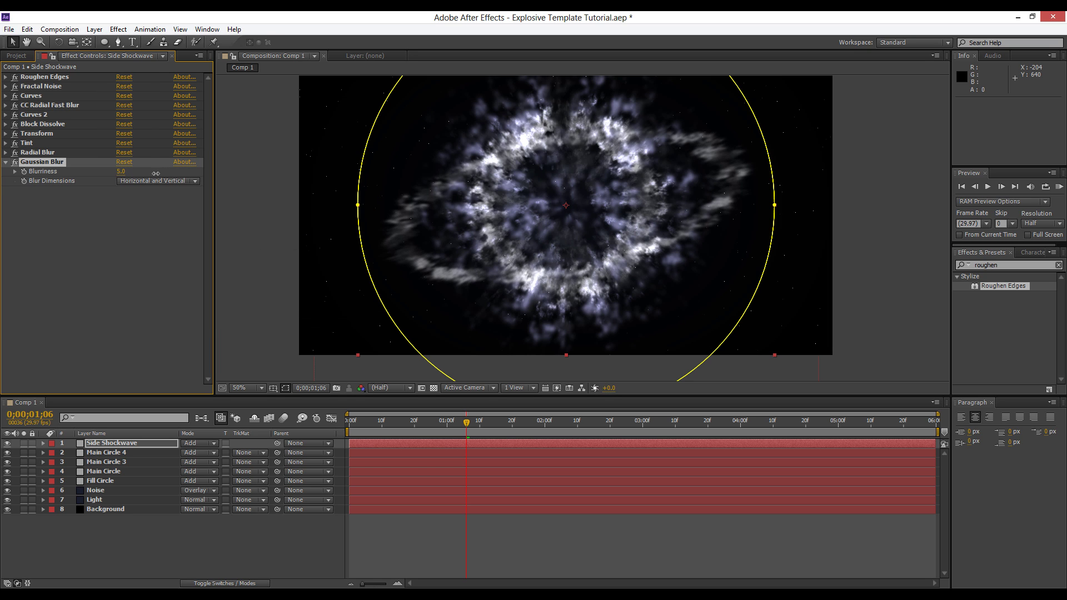
{"action": "left_click_drag", "start_coordinate": [155, 174], "coordinate": [183, 190]}
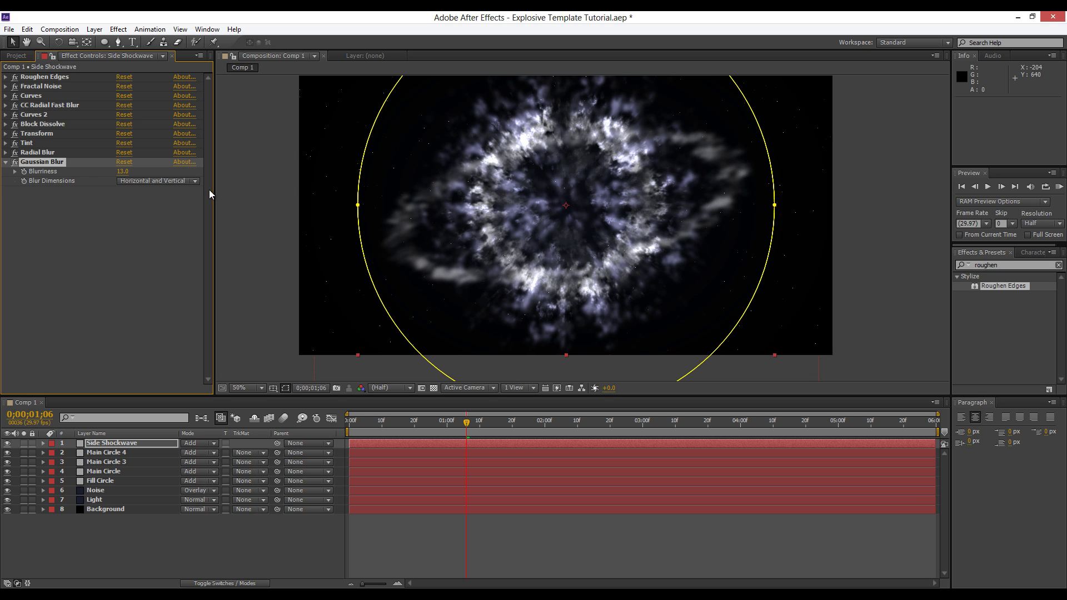
{"action": "left_click", "coordinate": [5, 163]}
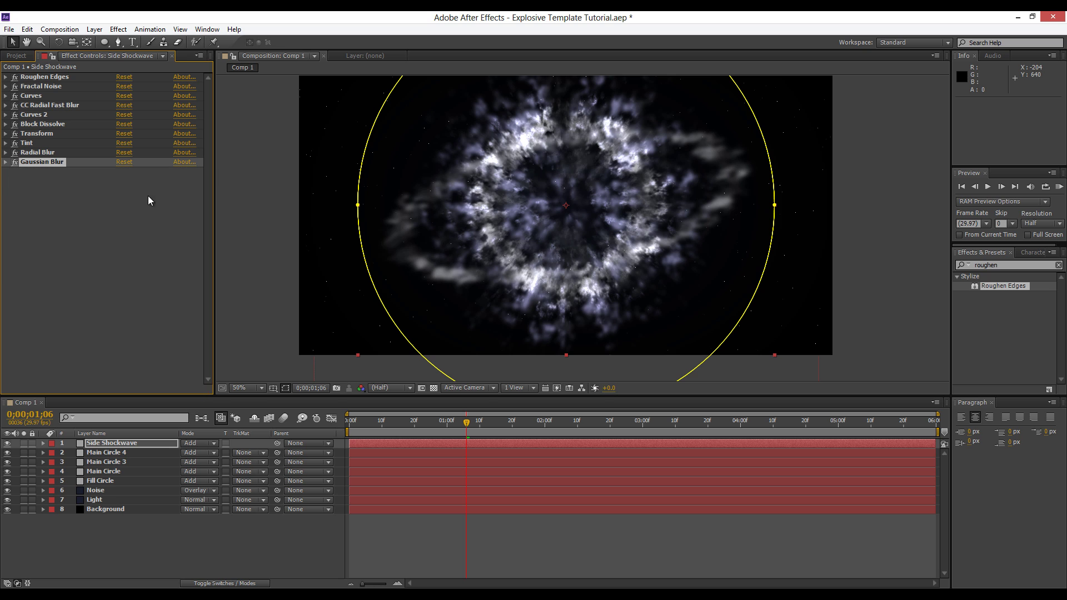
On Side Shockwave, set Mask 2's expansion at 0;00;01;06 to -381 pixels and the Roughen Edges border to 52.4.
{"action": "left_click", "coordinate": [112, 278]}
{"action": "key", "text": "u"}
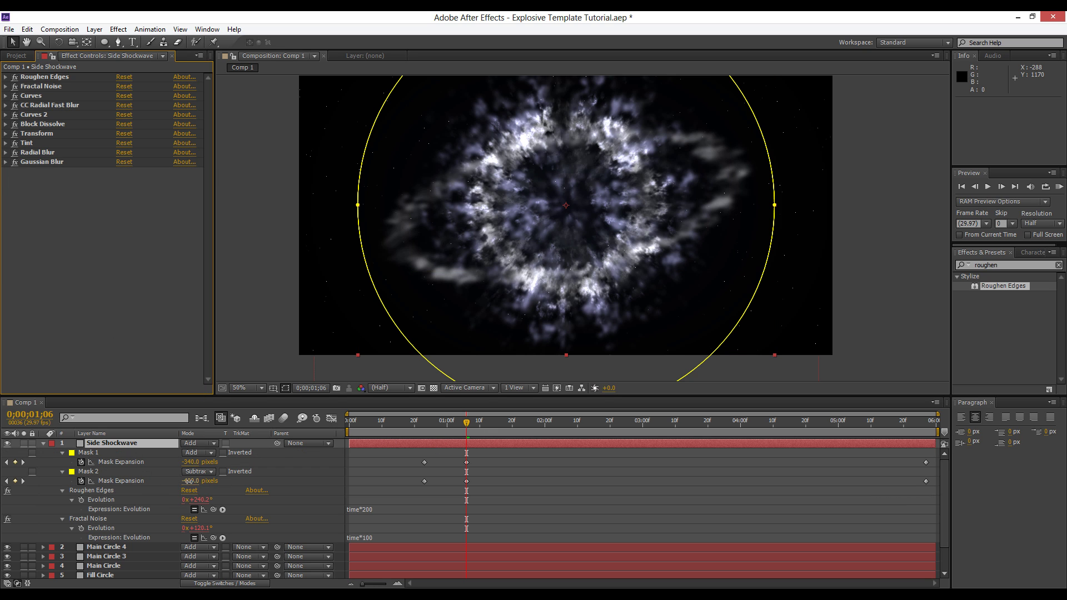
{"action": "mouse_move", "coordinate": [184, 481]}
{"action": "left_mouse_down"}
{"action": "mouse_move", "coordinate": [154, 482]}
{"action": "mouse_move", "coordinate": [197, 482]}
{"action": "left_mouse_up"}
{"action": "left_click", "coordinate": [5, 77]}
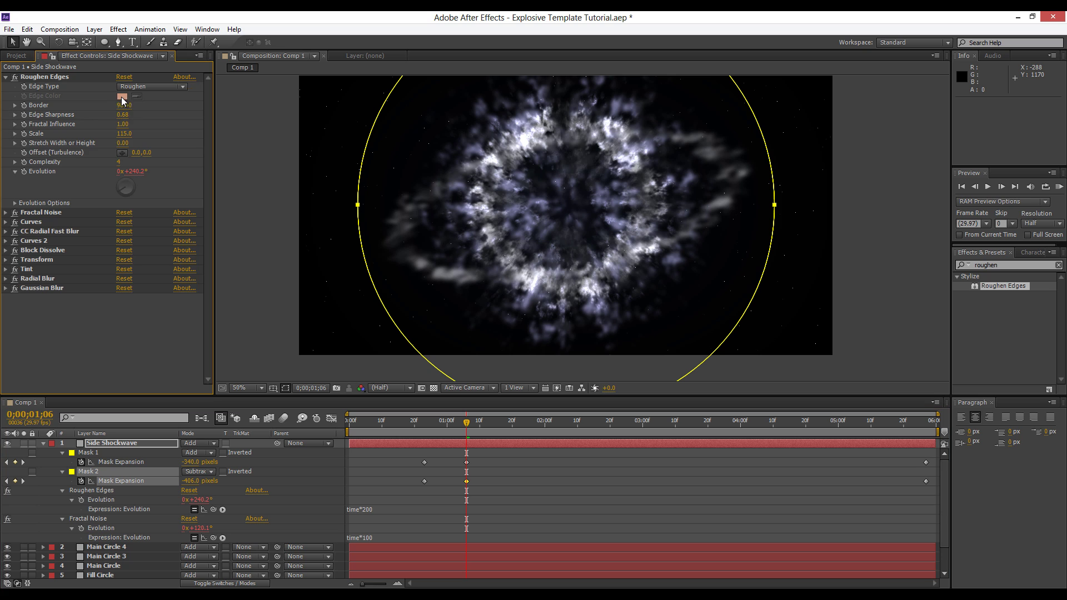
{"action": "left_click", "coordinate": [126, 105]}
{"action": "key", "text": "Return"}
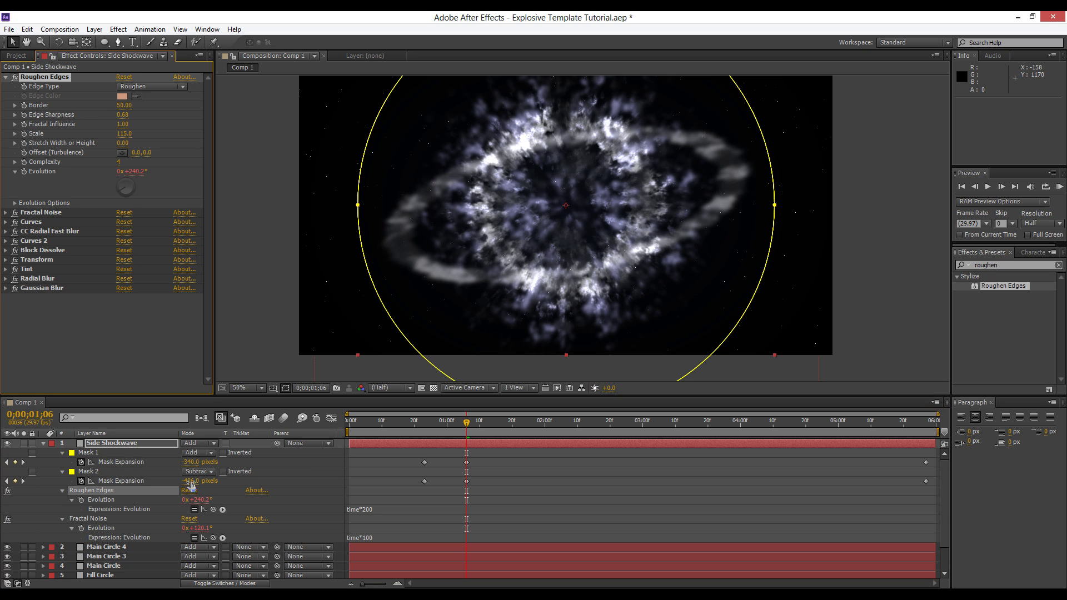
{"action": "left_click_drag", "start_coordinate": [188, 484], "coordinate": [206, 483]}
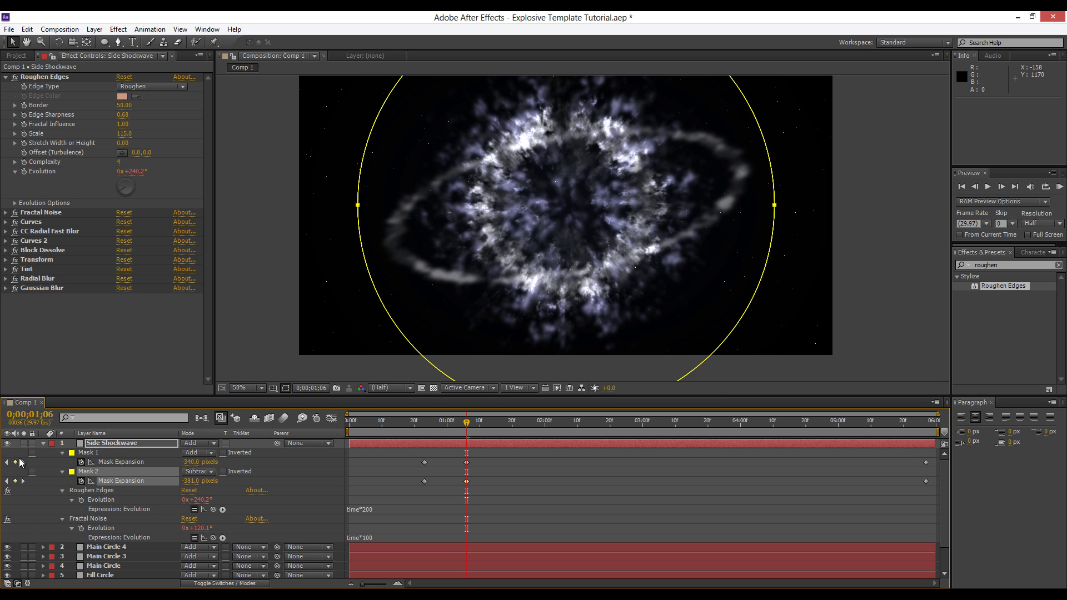
{"action": "left_click_drag", "start_coordinate": [128, 106], "coordinate": [141, 111]}
{"action": "left_click", "coordinate": [44, 444]}
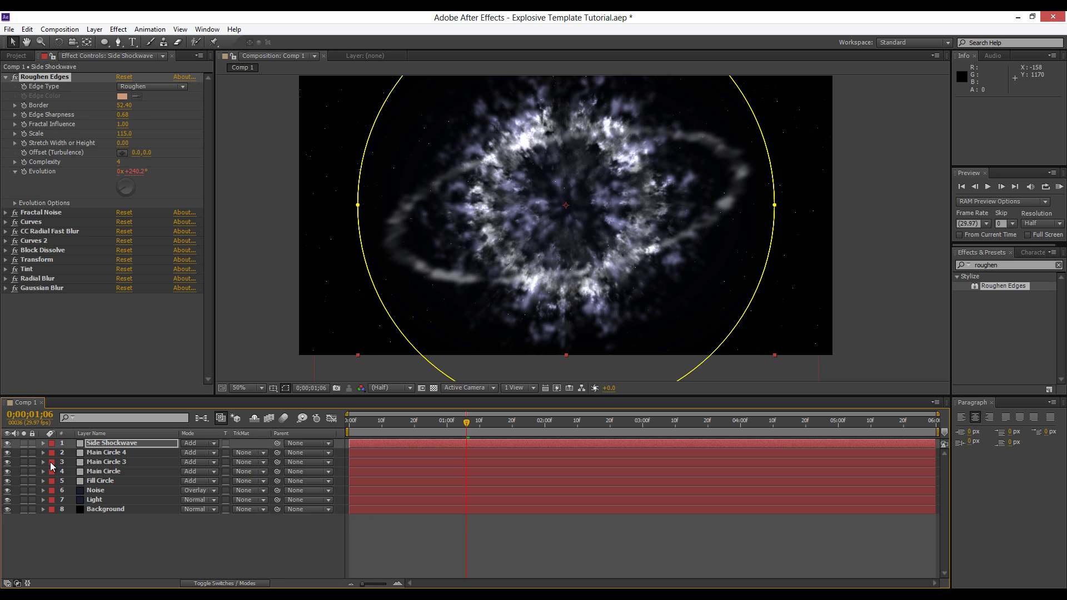
{"action": "left_click", "coordinate": [83, 547]}
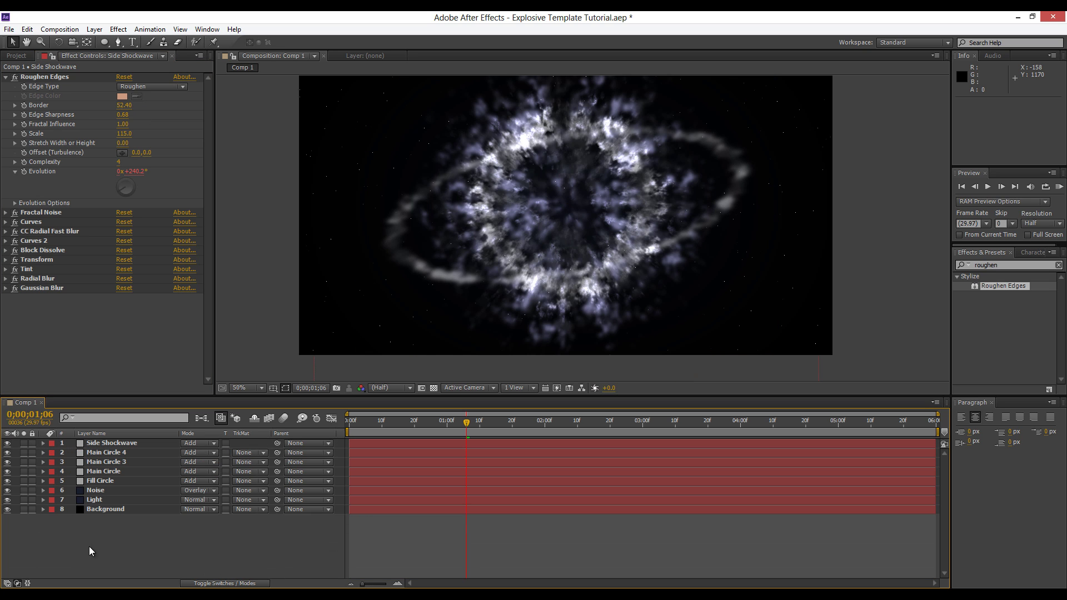
Run a RAM preview of the explosion with the side shockwave.
{"action": "left_click", "coordinate": [1057, 187]}
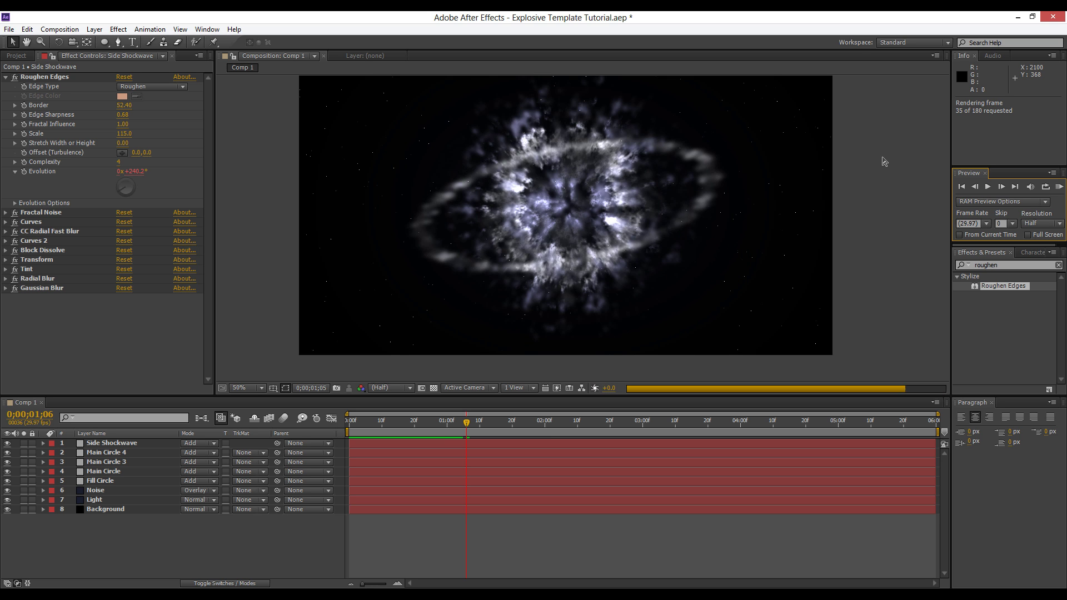
{"action": "key", "text": "space"}
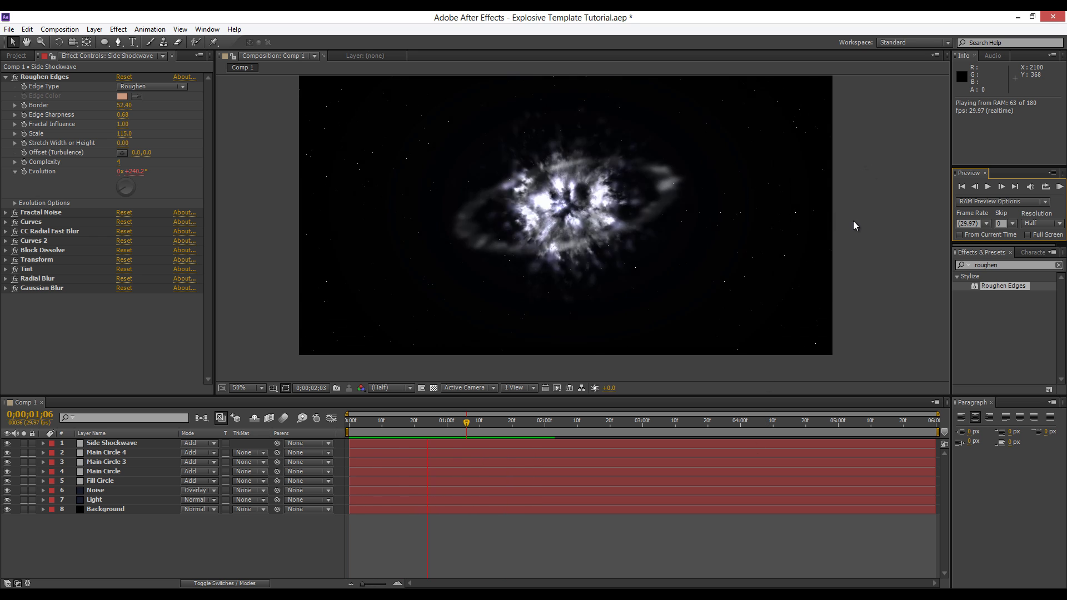
{"action": "key", "text": "space"}
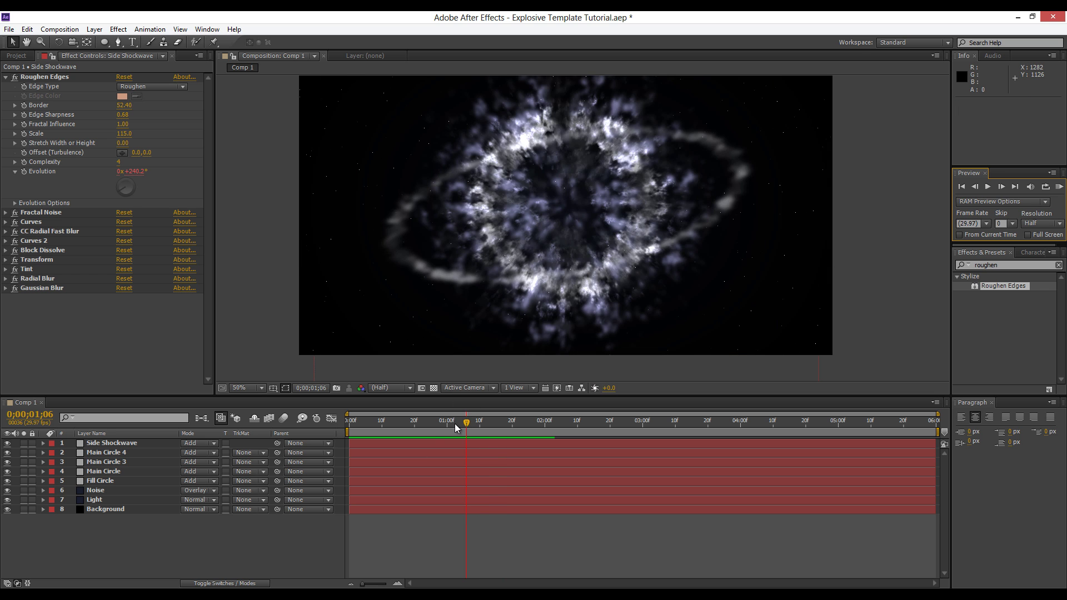
Go to 0;00;01;02, view the composition at 100%, and set its preview resolution to Half.
{"action": "mouse_move", "coordinate": [456, 428]}
{"action": "left_mouse_down"}
{"action": "mouse_move", "coordinate": [376, 427]}
{"action": "mouse_move", "coordinate": [479, 428]}
{"action": "mouse_move", "coordinate": [467, 438]}
{"action": "mouse_move", "coordinate": [454, 431]}
{"action": "left_mouse_up"}
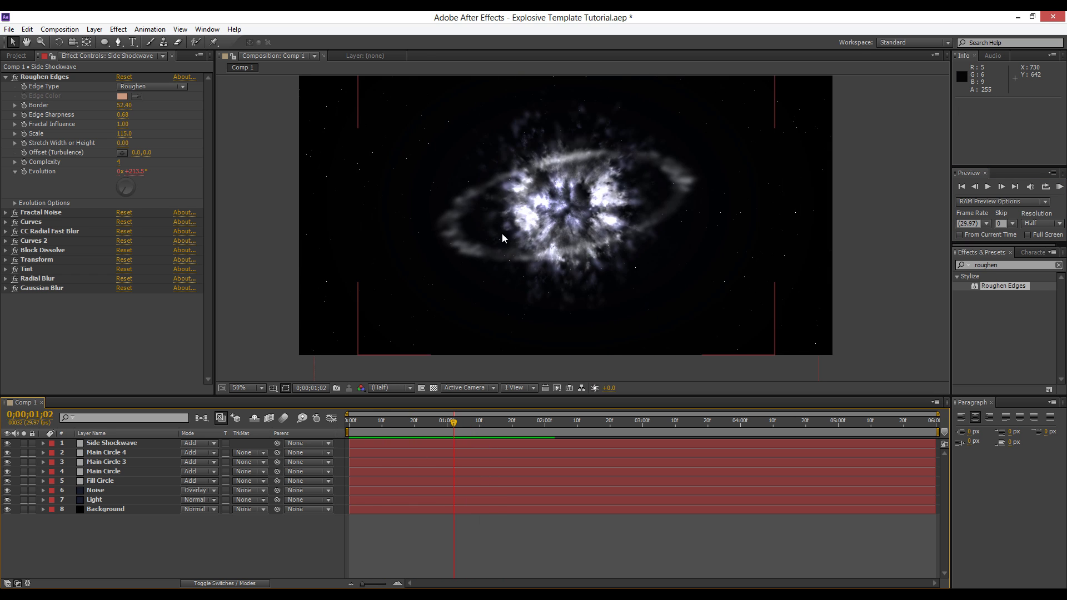
{"action": "scroll", "coordinate": [503, 238], "scroll_direction": "up", "scroll_amount": 2}
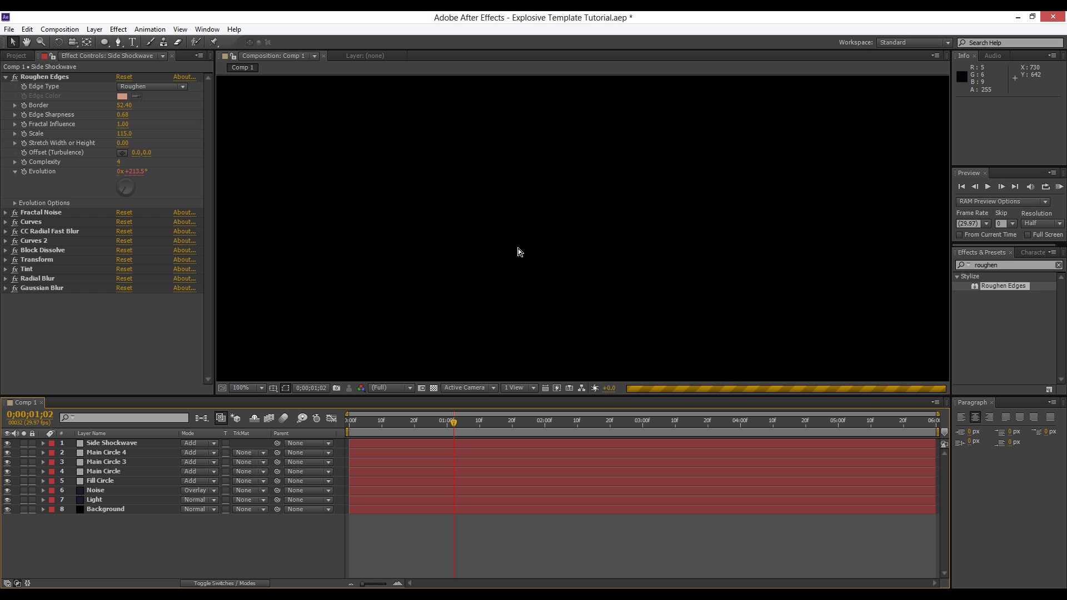
{"action": "left_click", "coordinate": [391, 389]}
{"action": "left_click", "coordinate": [389, 415]}
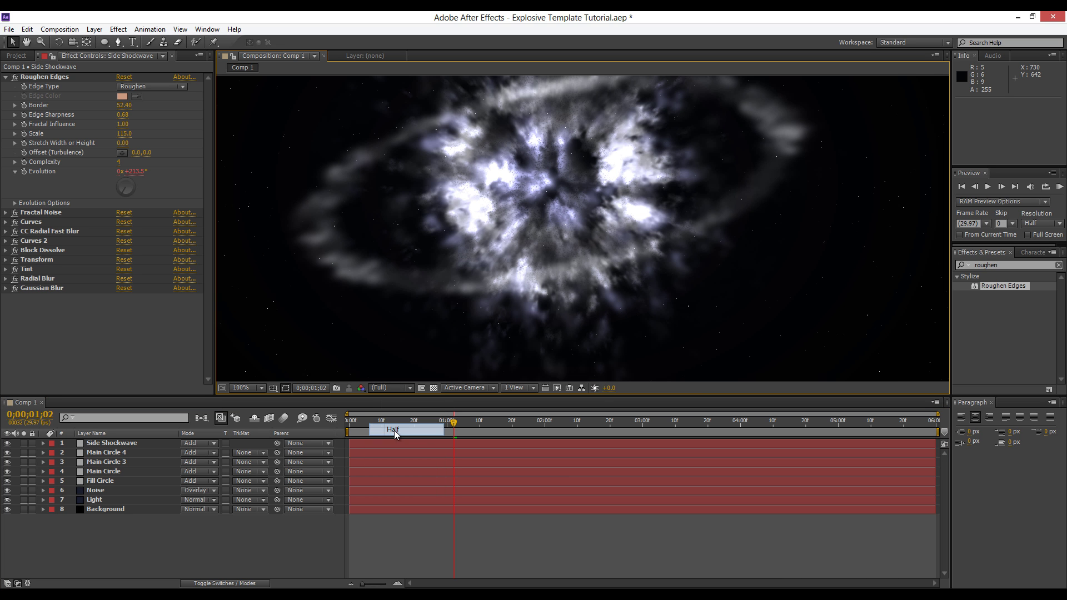
Duplicate the Main Circle layer, move the copy above Side Shockwave, and rename it Particles.
{"action": "scroll", "coordinate": [552, 231], "scroll_direction": "down", "scroll_amount": 2}
{"action": "left_click_drag", "start_coordinate": [464, 426], "coordinate": [503, 445]}
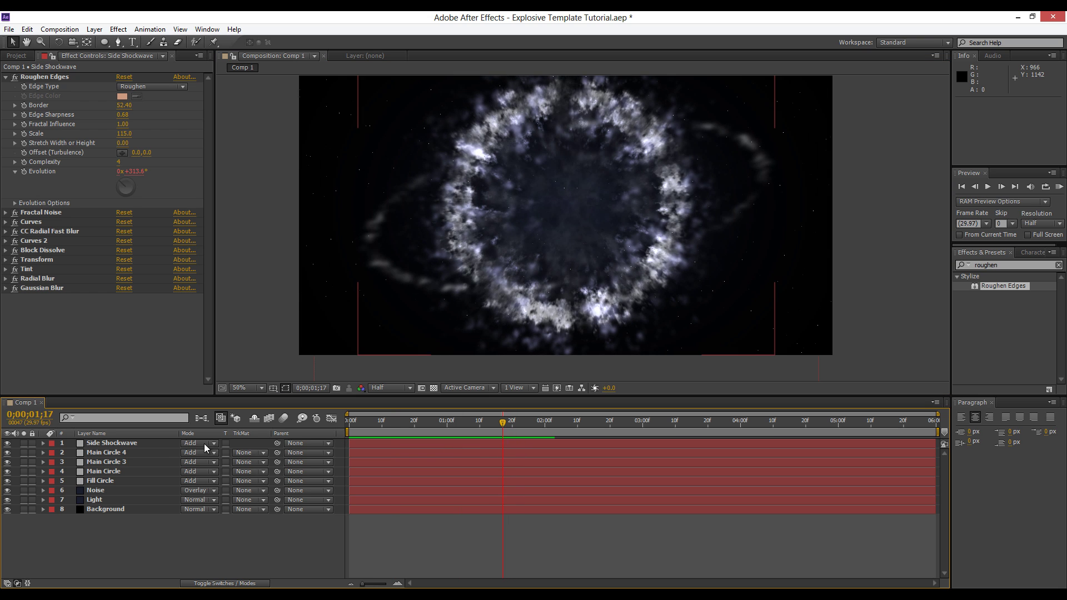
{"action": "left_click", "coordinate": [105, 471]}
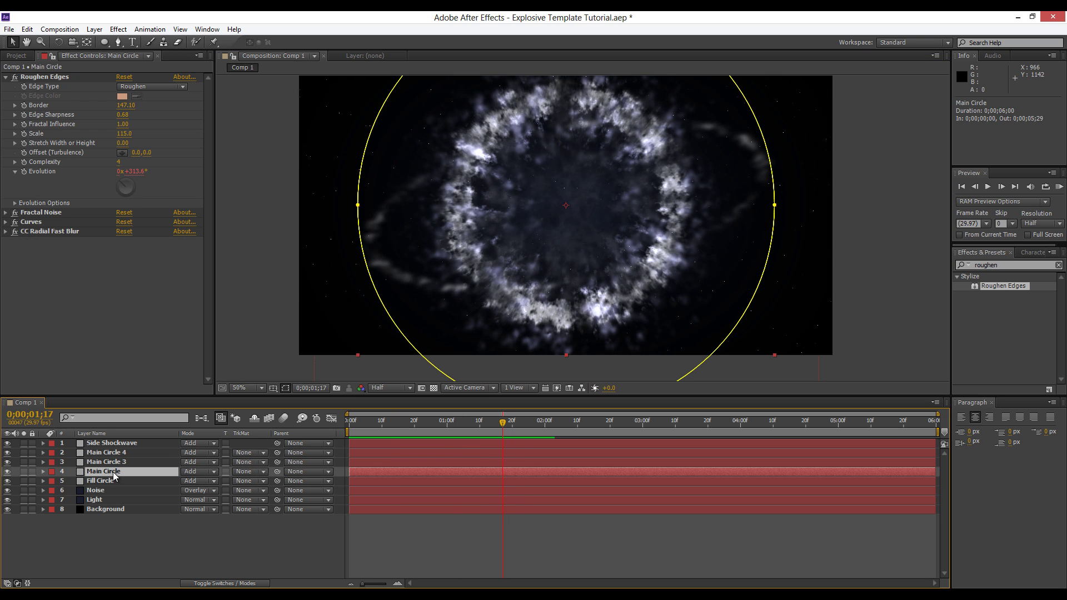
{"action": "key", "text": "ctrl+d"}
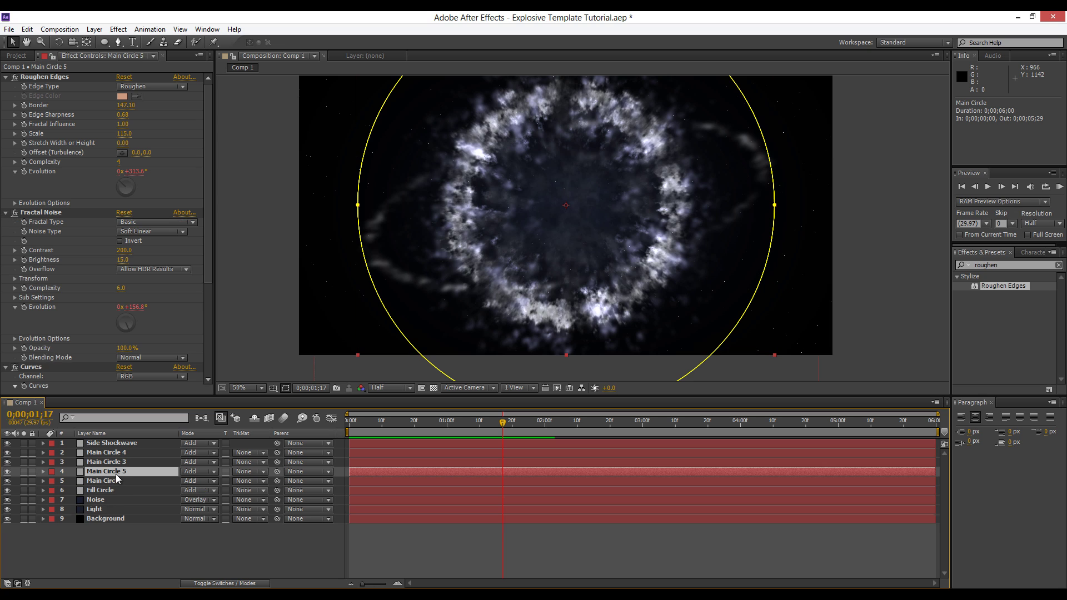
{"action": "left_click_drag", "start_coordinate": [116, 473], "coordinate": [114, 445]}
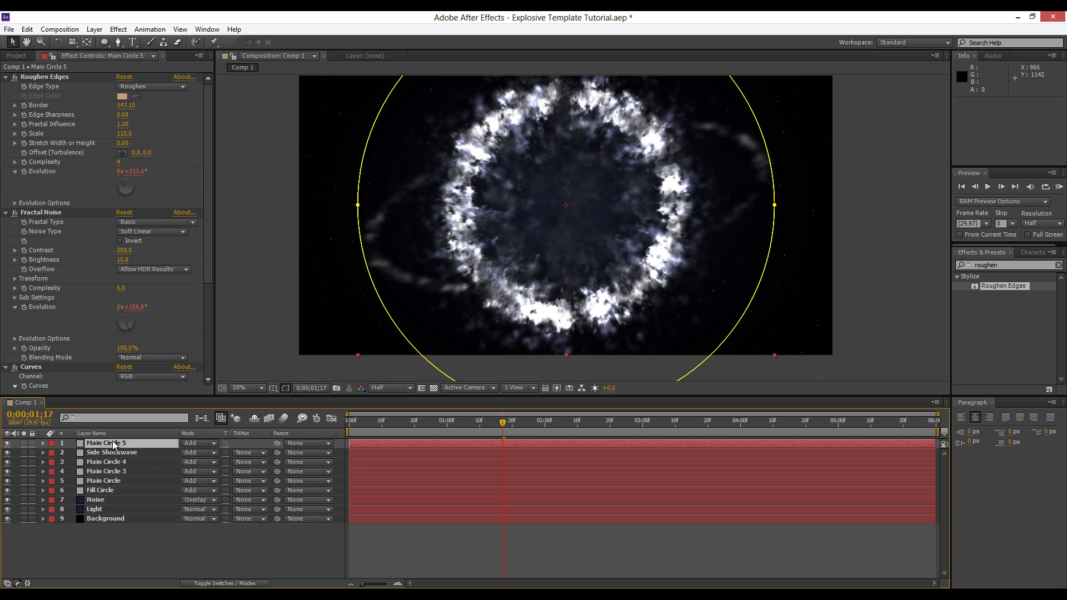
{"action": "type", "text": "Particle"}
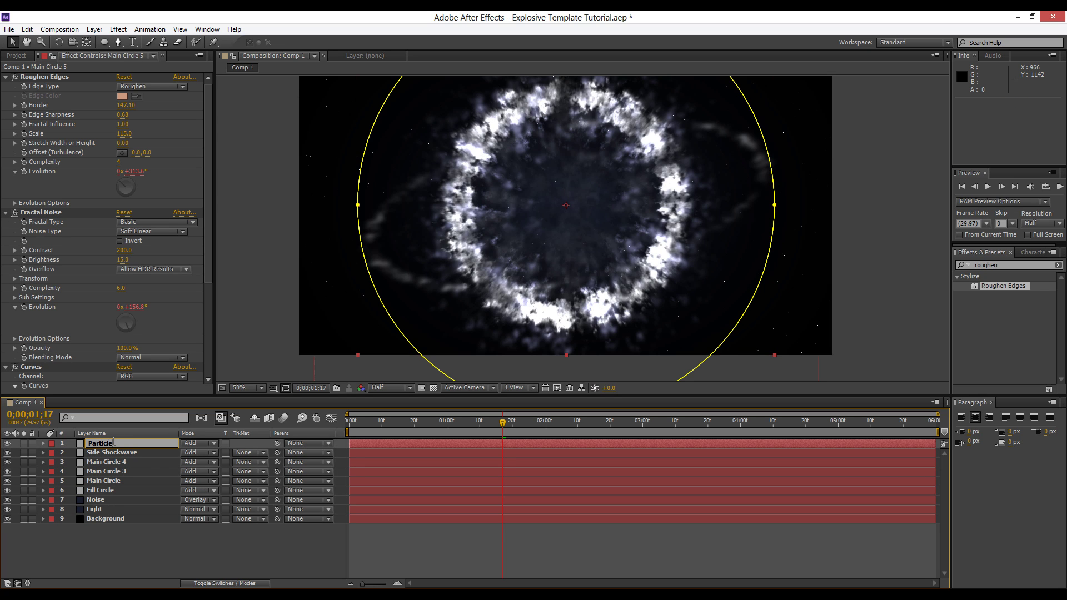
{"action": "type", "text": "s"}
{"action": "key", "text": "Return"}
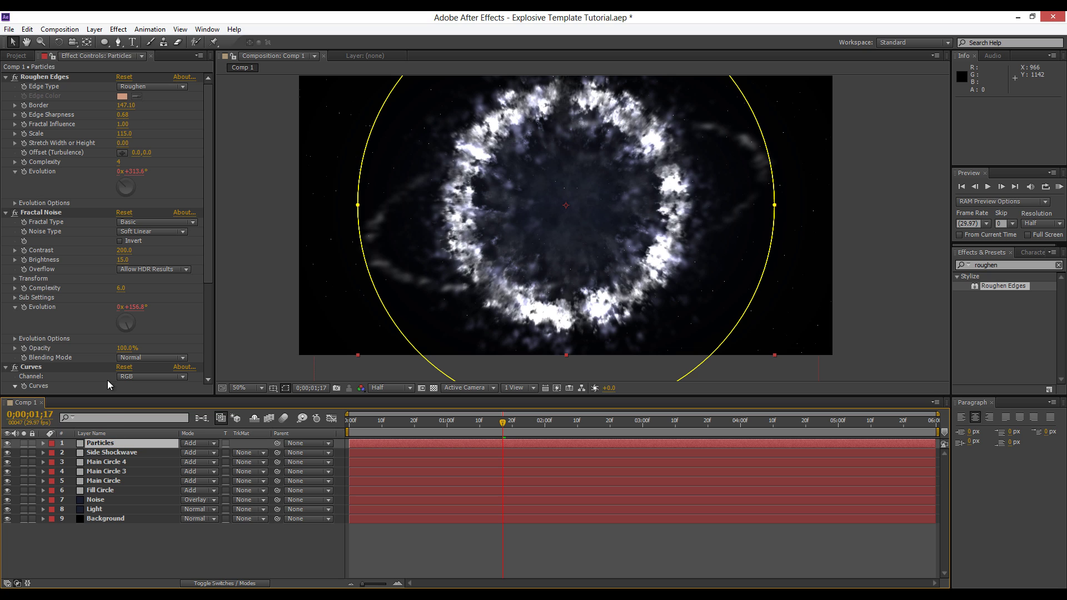
Solo Particles and set its Mask 2 expansion at 0;00;01;08 to -412 pixels.
{"action": "left_click", "coordinate": [24, 443]}
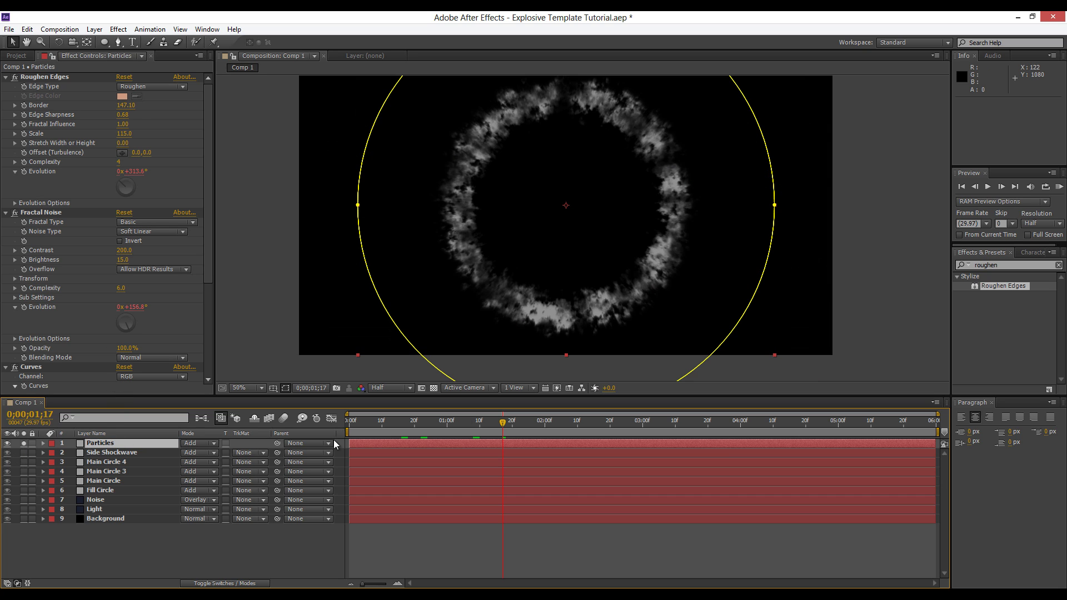
{"action": "key", "text": "u"}
{"action": "key", "text": "u"}
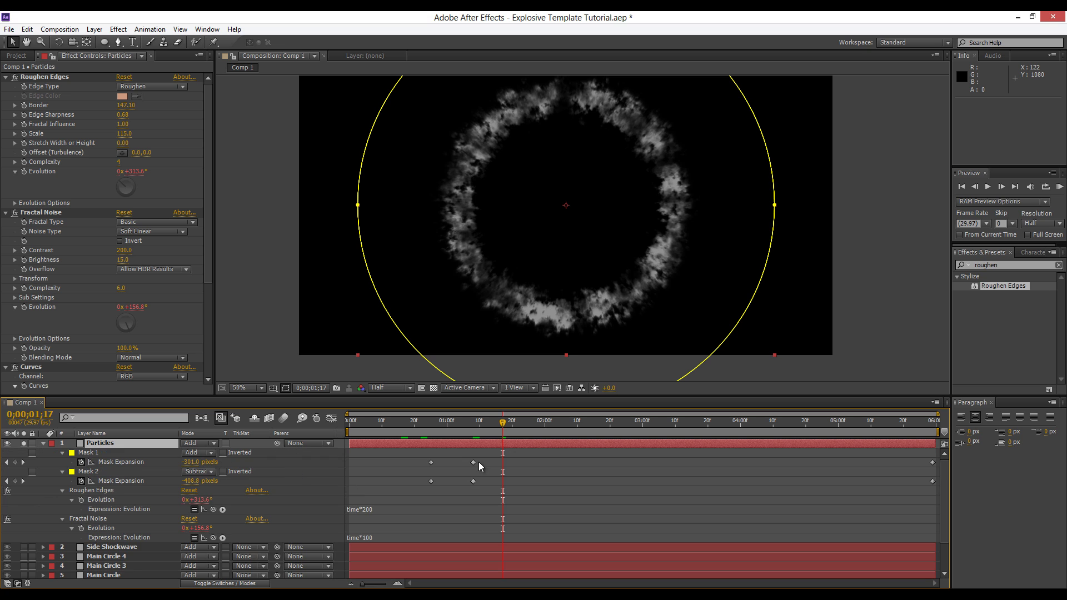
{"action": "left_click", "coordinate": [473, 424]}
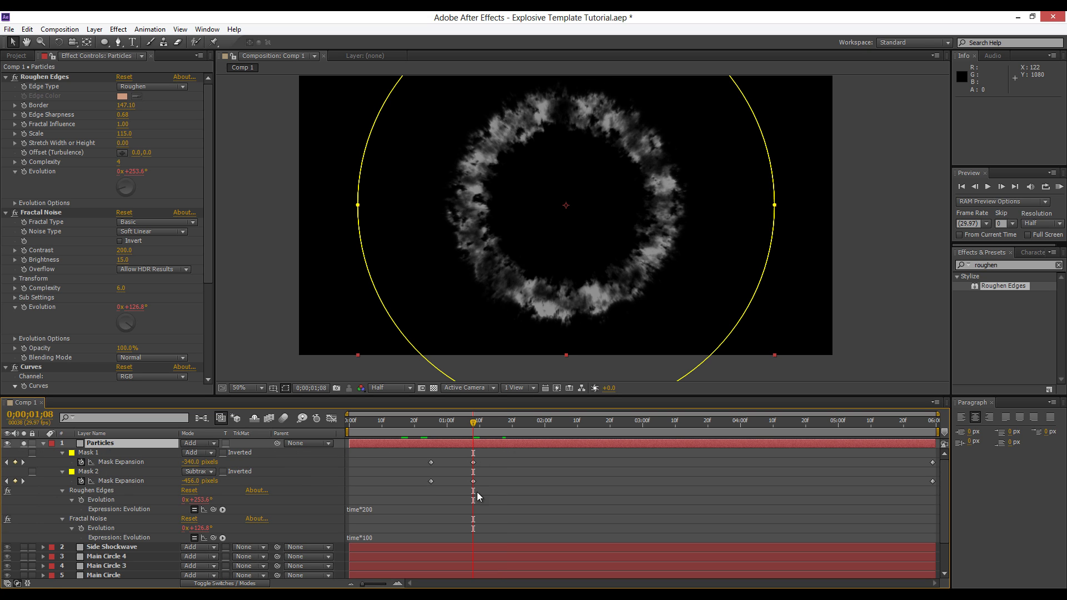
{"action": "left_click", "coordinate": [97, 473]}
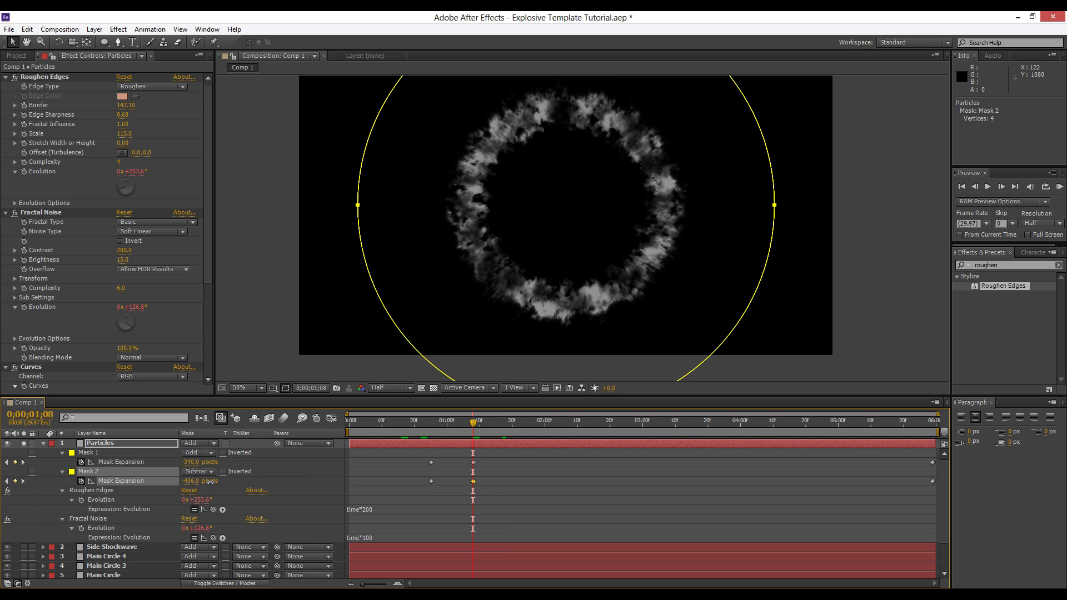
{"action": "left_click_drag", "start_coordinate": [192, 481], "coordinate": [213, 482]}
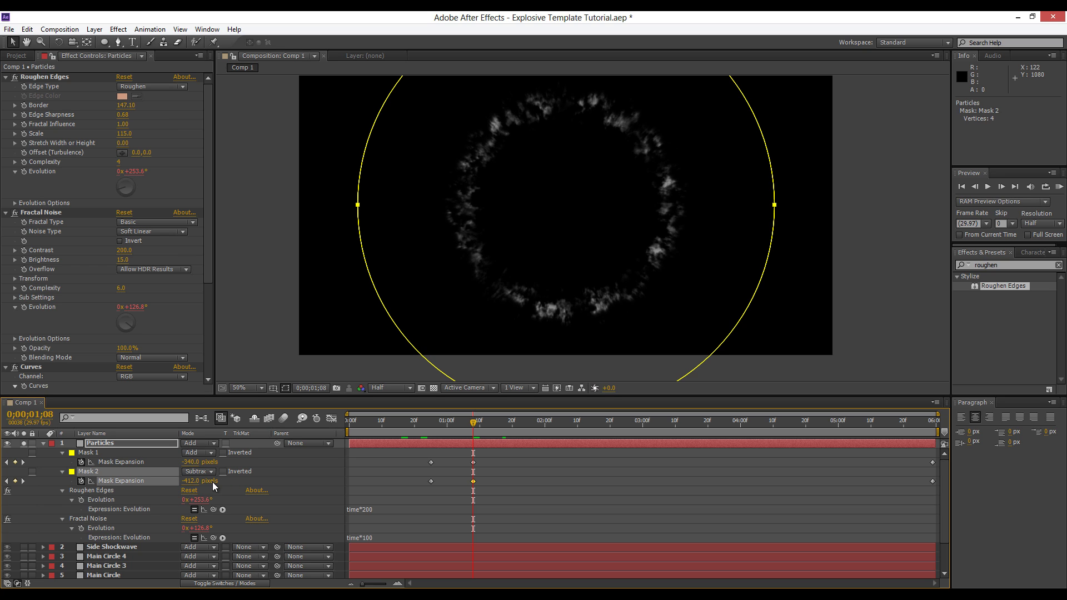
Set the Roughen Edges scale to 46 and border to 206.10 on Particles.
{"action": "left_click", "coordinate": [60, 80]}
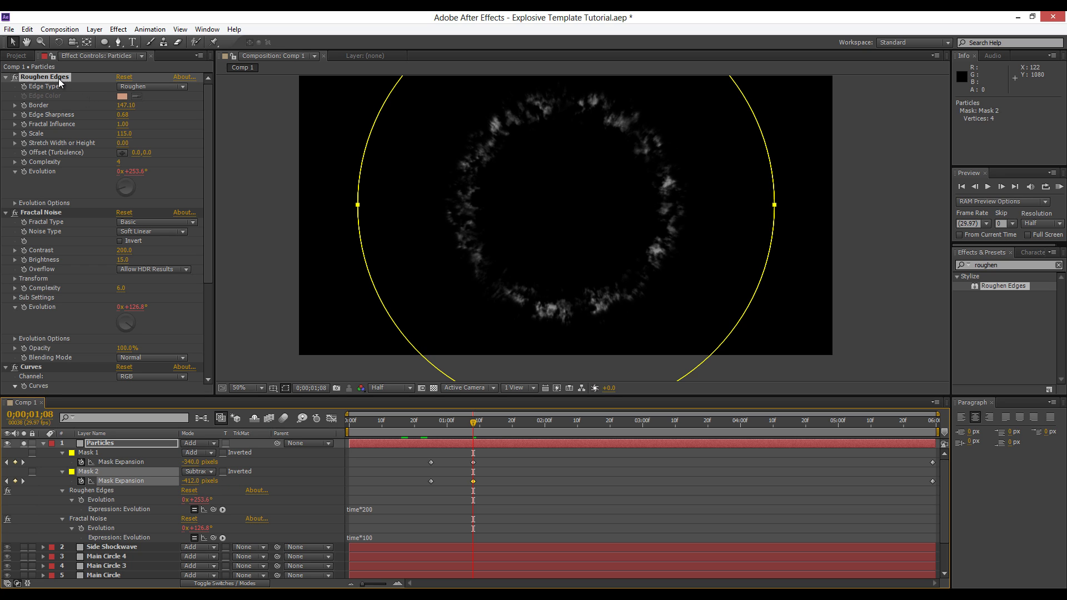
{"action": "left_click_drag", "start_coordinate": [120, 137], "coordinate": [89, 136]}
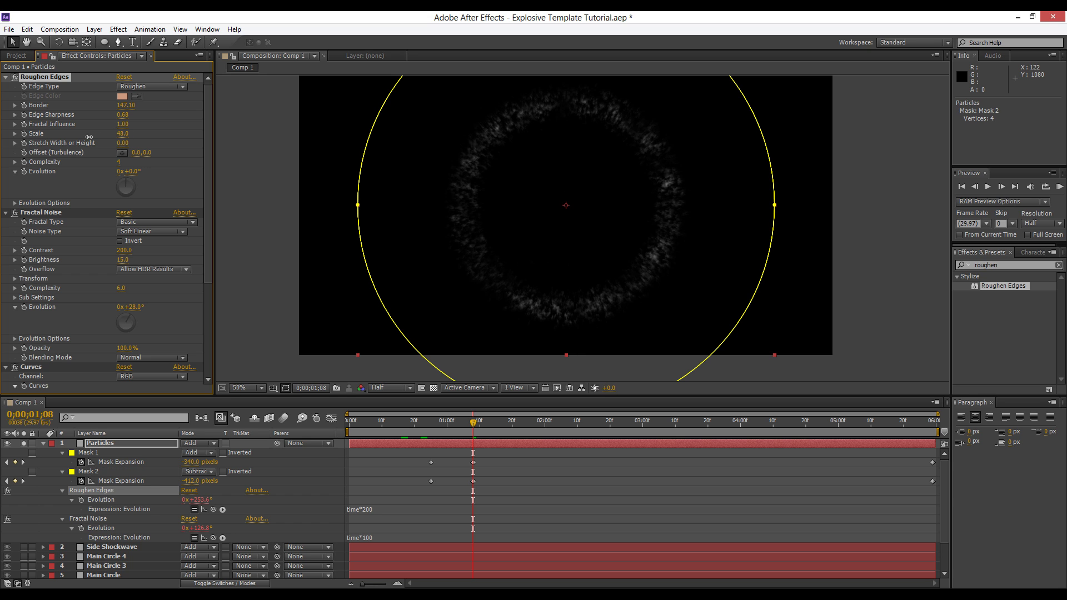
{"action": "key", "text": "period"}
{"action": "key", "text": "comma"}
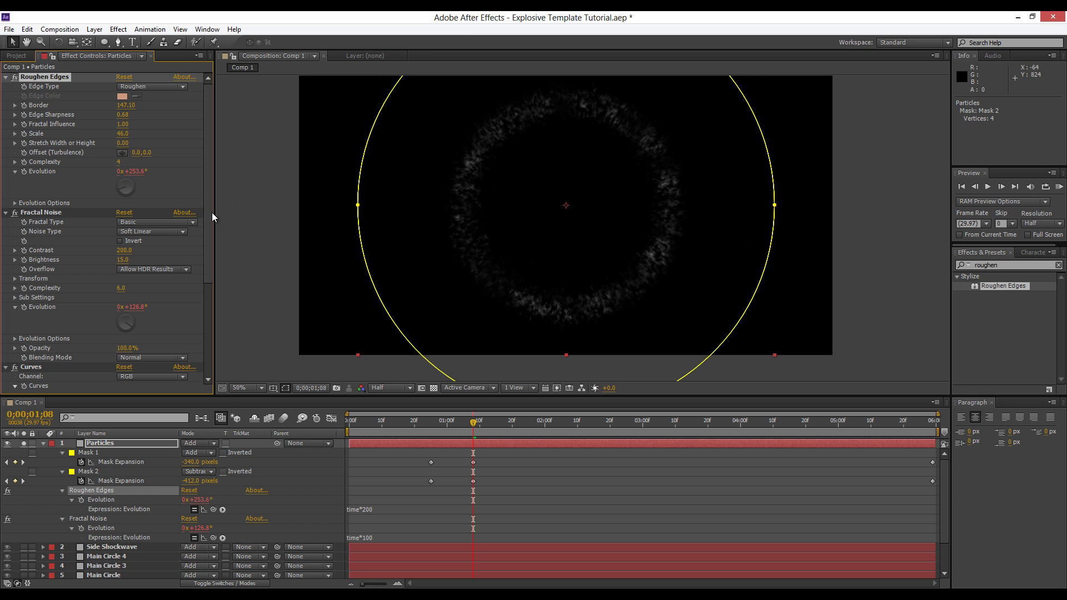
{"action": "left_click_drag", "start_coordinate": [123, 106], "coordinate": [156, 106]}
Set the Fractal Noise contrast to 1006 and brightness to -18 on Particles.
{"action": "left_click", "coordinate": [56, 215]}
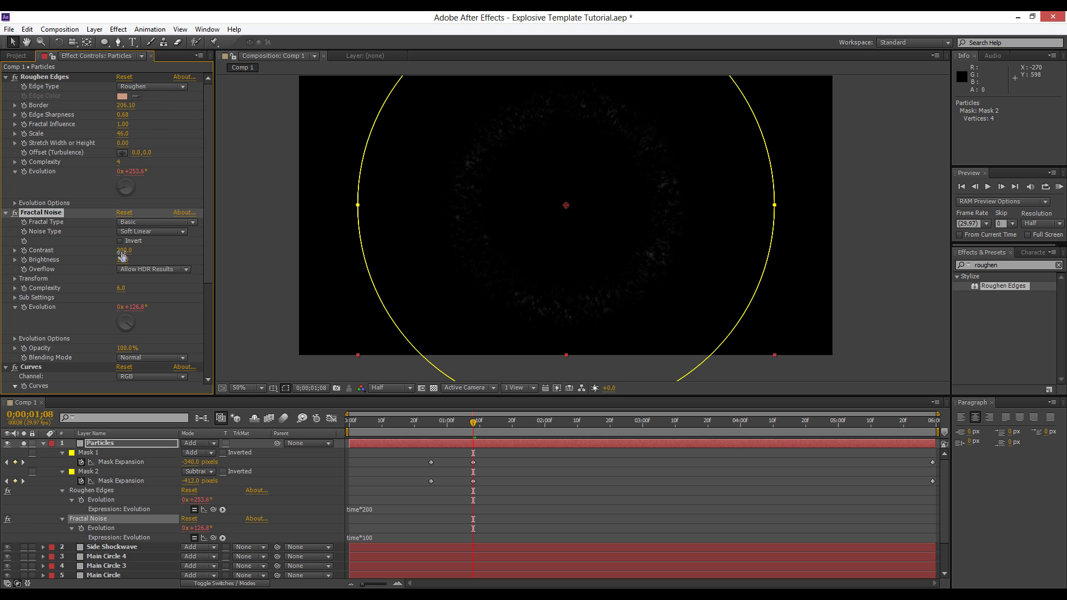
{"action": "left_click_drag", "start_coordinate": [124, 250], "coordinate": [92, 256]}
{"action": "left_click_drag", "start_coordinate": [548, 226], "coordinate": [548, 227]}
{"action": "mouse_move", "coordinate": [121, 260]}
{"action": "left_mouse_down"}
{"action": "mouse_move", "coordinate": [168, 258]}
{"action": "mouse_move", "coordinate": [119, 274]}
{"action": "left_mouse_up"}
Adjust the midpoint of the RGB curve in the Particles layer's Curves effect.
{"action": "left_click_drag", "start_coordinate": [206, 265], "coordinate": [196, 353]}
{"action": "left_click_drag", "start_coordinate": [121, 292], "coordinate": [141, 246]}
{"action": "mouse_move", "coordinate": [86, 321]}
{"action": "left_mouse_down"}
{"action": "mouse_move", "coordinate": [75, 300]}
{"action": "mouse_move", "coordinate": [86, 313]}
{"action": "left_mouse_up"}
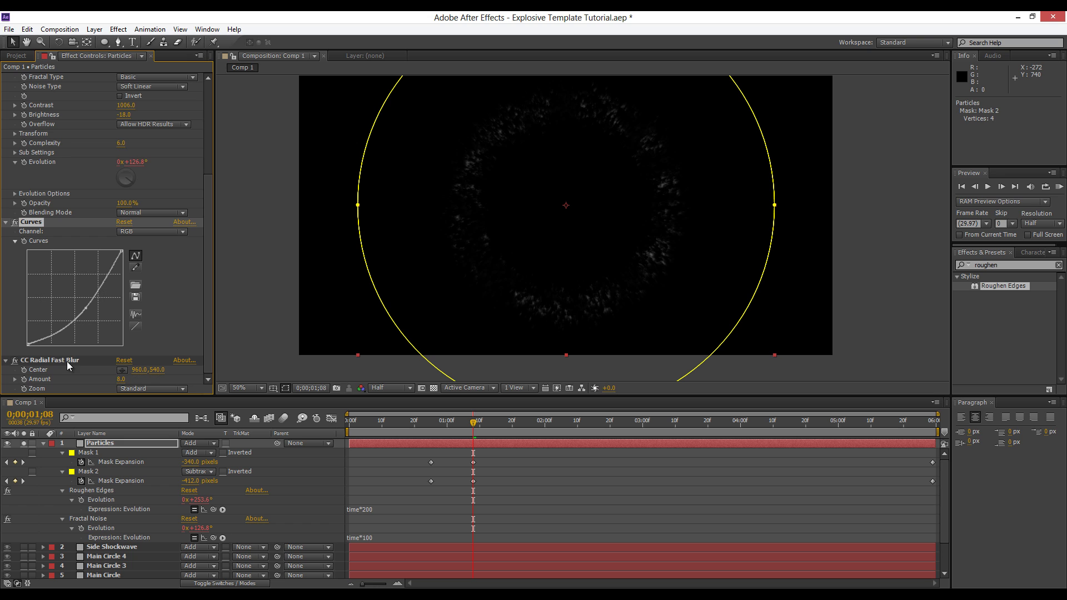
{"action": "scroll", "coordinate": [91, 185], "scroll_direction": "up", "scroll_amount": 5}
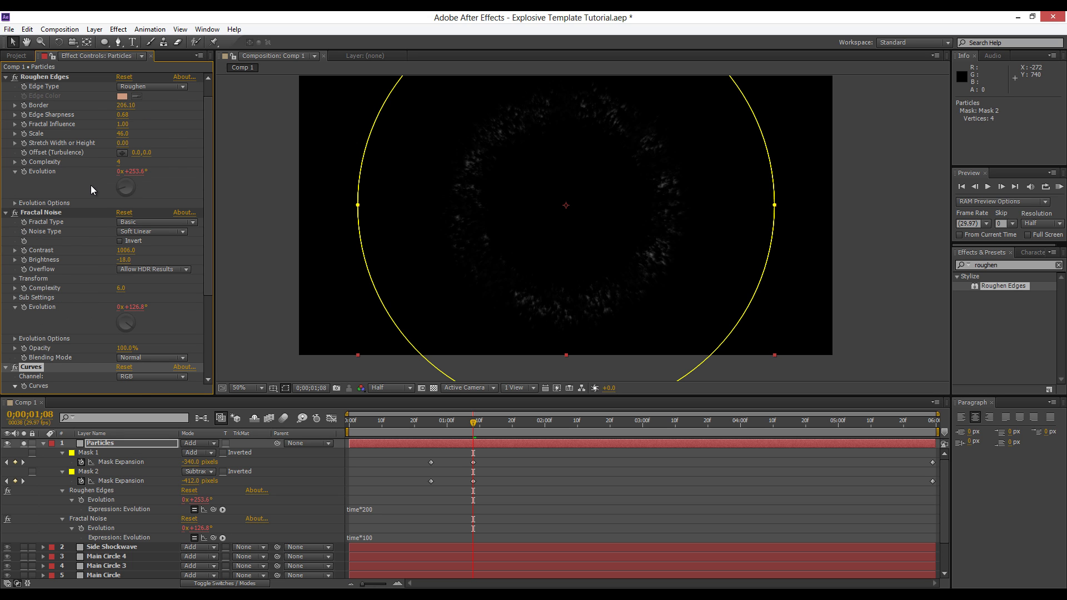
Add a Block Dissolve effect to Particles and set its transition completion to 73%.
{"action": "left_click", "coordinate": [98, 444]}
{"action": "left_click", "coordinate": [119, 29]}
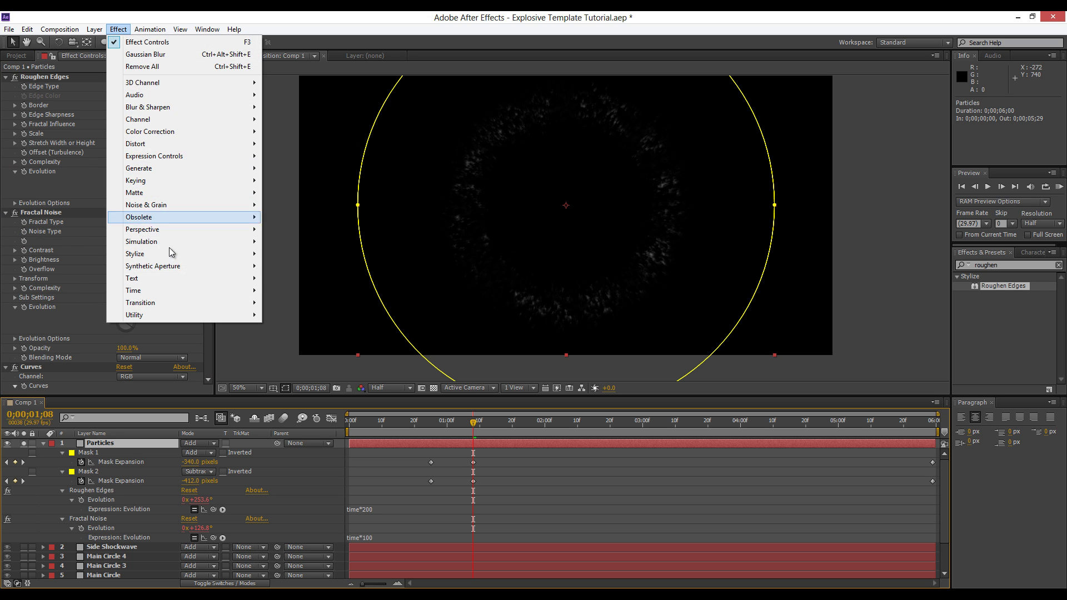
{"action": "mouse_move", "coordinate": [167, 303]}
{"action": "left_click", "coordinate": [300, 303]}
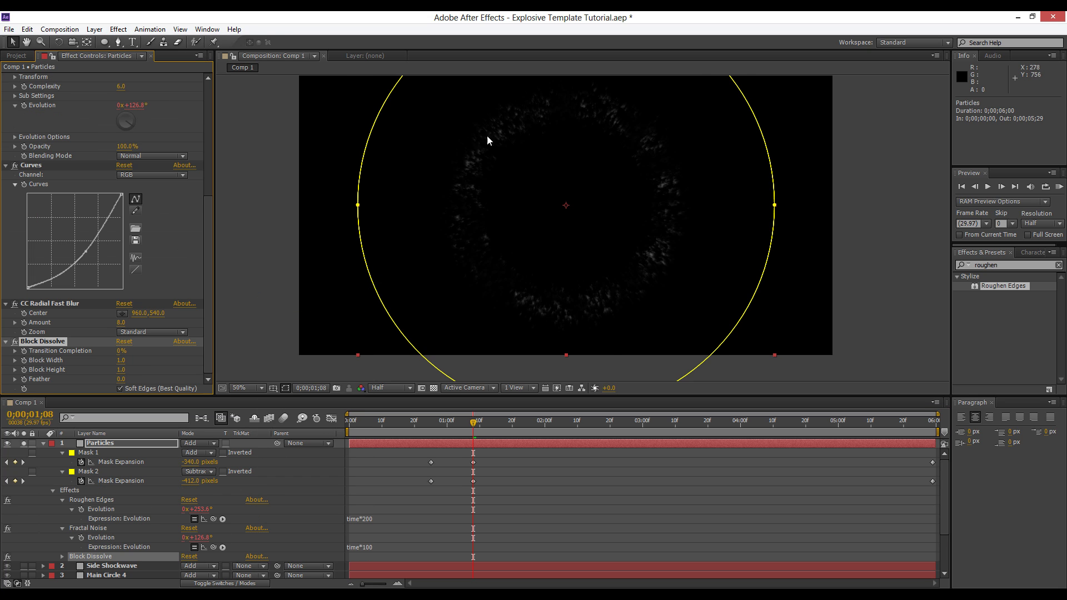
{"action": "key", "text": "period"}
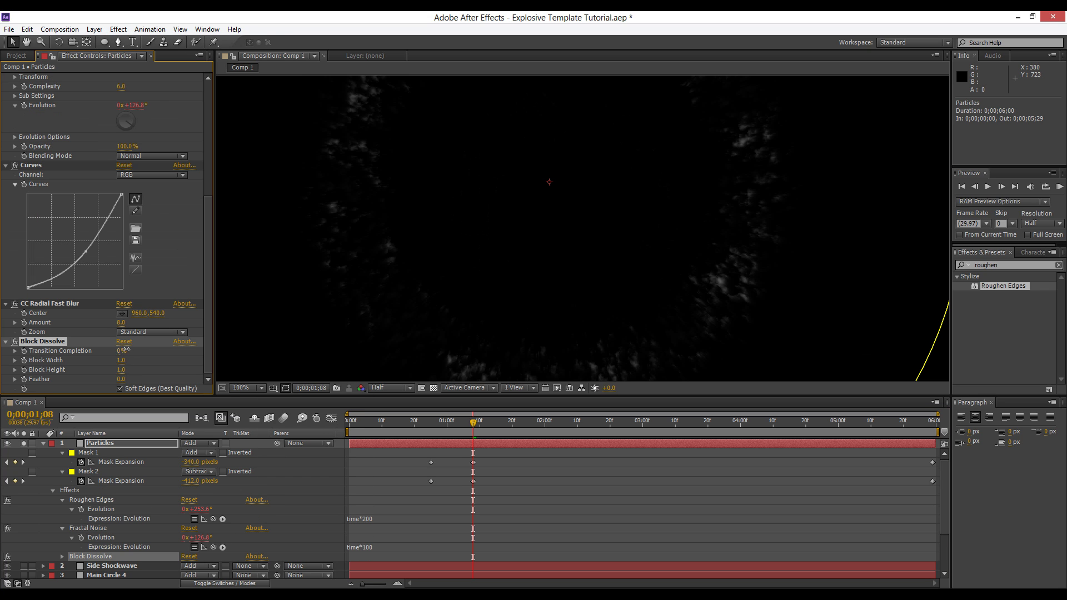
{"action": "left_click_drag", "start_coordinate": [125, 350], "coordinate": [158, 351]}
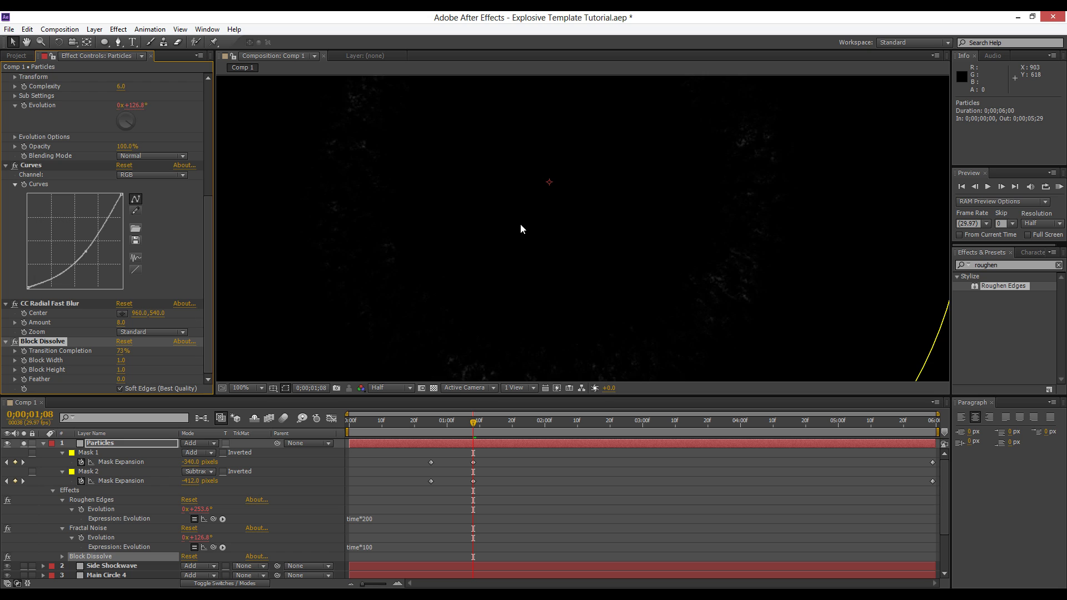
{"action": "key", "text": "ctrl+shift+a"}
{"action": "key", "text": "comma"}
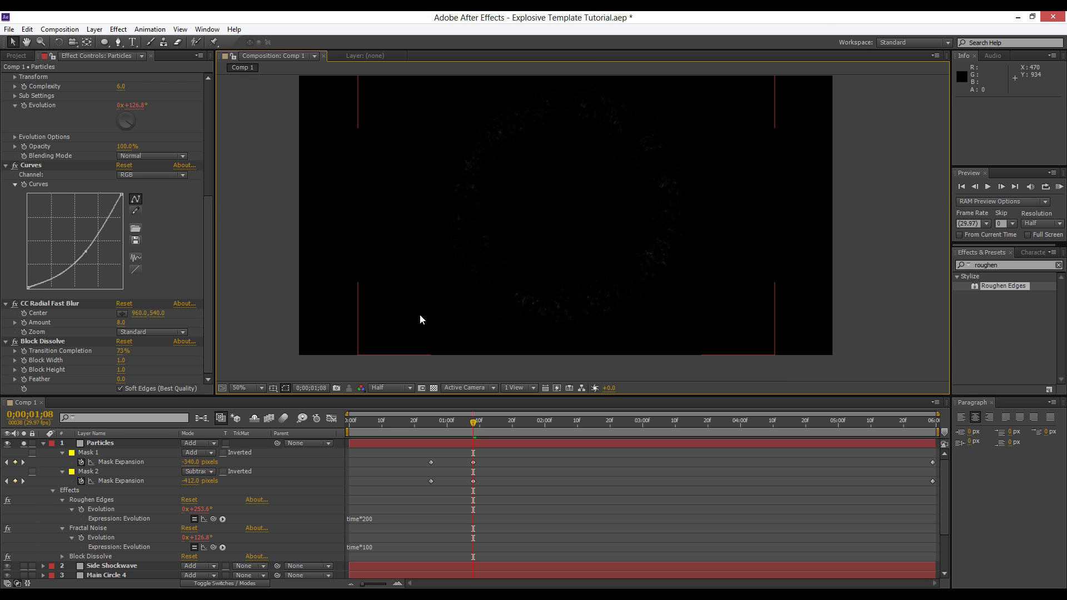
Collapse and unsolo Particles, and view it together with the other explosion layers at 100%.
{"action": "left_click", "coordinate": [43, 443]}
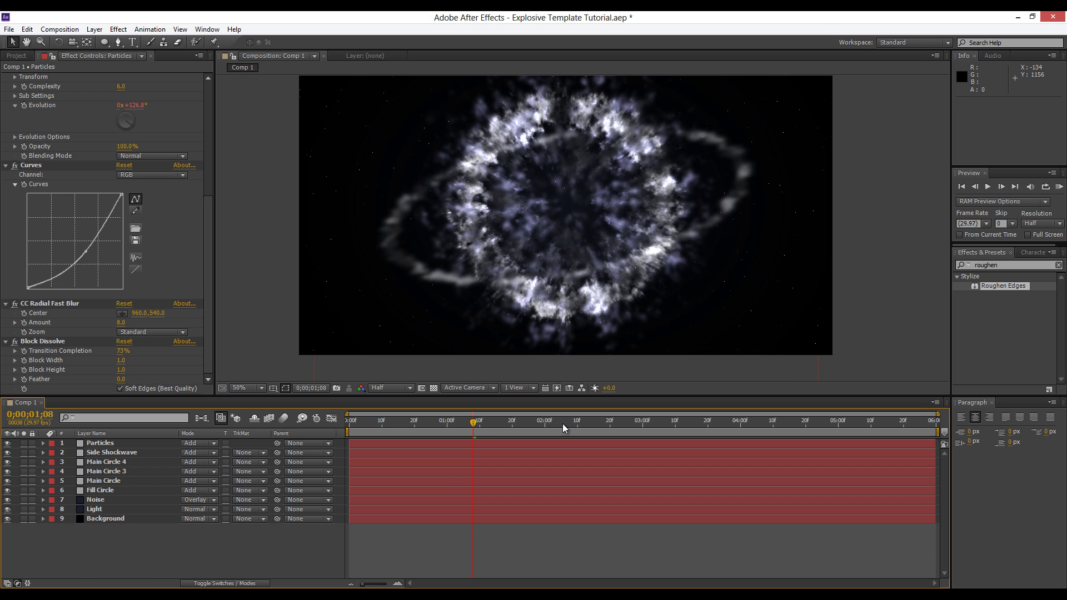
{"action": "left_click", "coordinate": [7, 444]}
{"action": "scroll", "coordinate": [421, 181], "scroll_direction": "up", "scroll_amount": 1}
{"action": "key", "text": "space"}
{"action": "left_click_drag", "start_coordinate": [306, 216], "coordinate": [372, 281]}
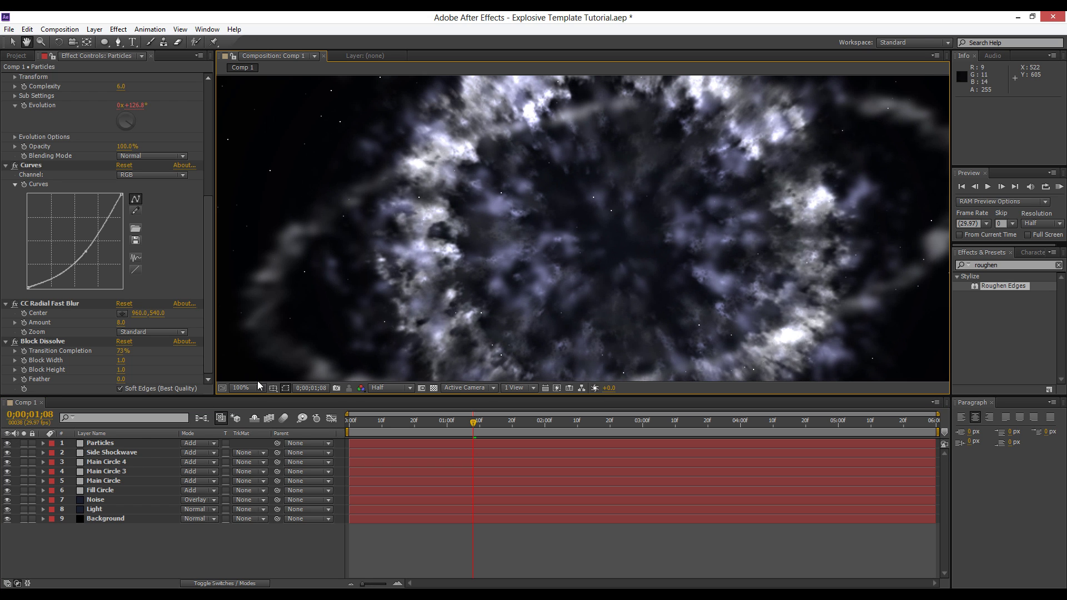
Move the first expansion keyframes of Mask 1 and Mask 2 on Particles to 0;00;00;23.
{"action": "left_click", "coordinate": [125, 444]}
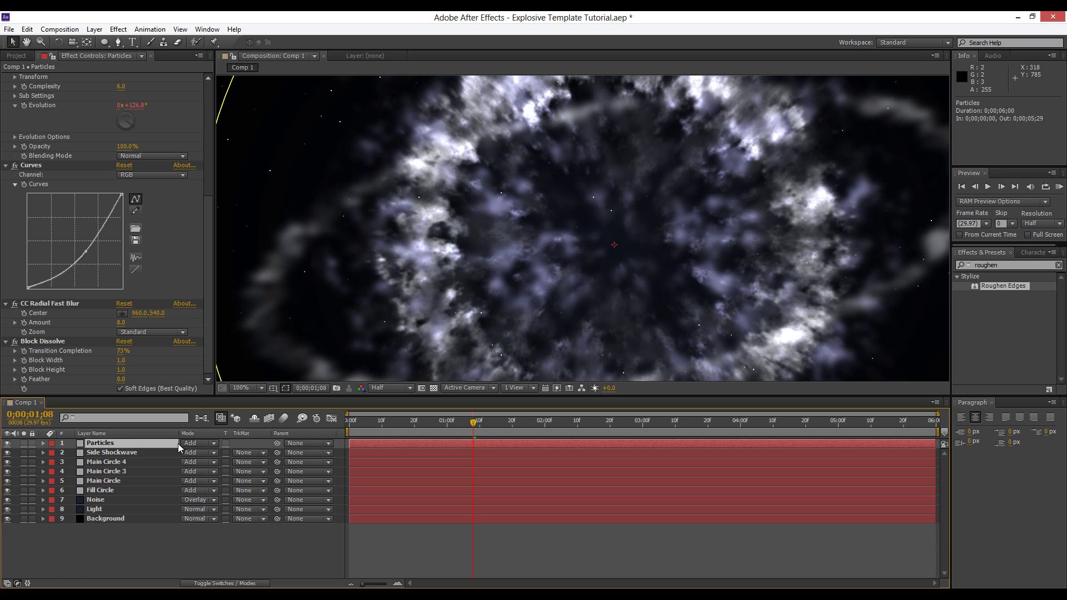
{"action": "key", "text": "u"}
{"action": "left_click_drag", "start_coordinate": [405, 456], "coordinate": [425, 468]}
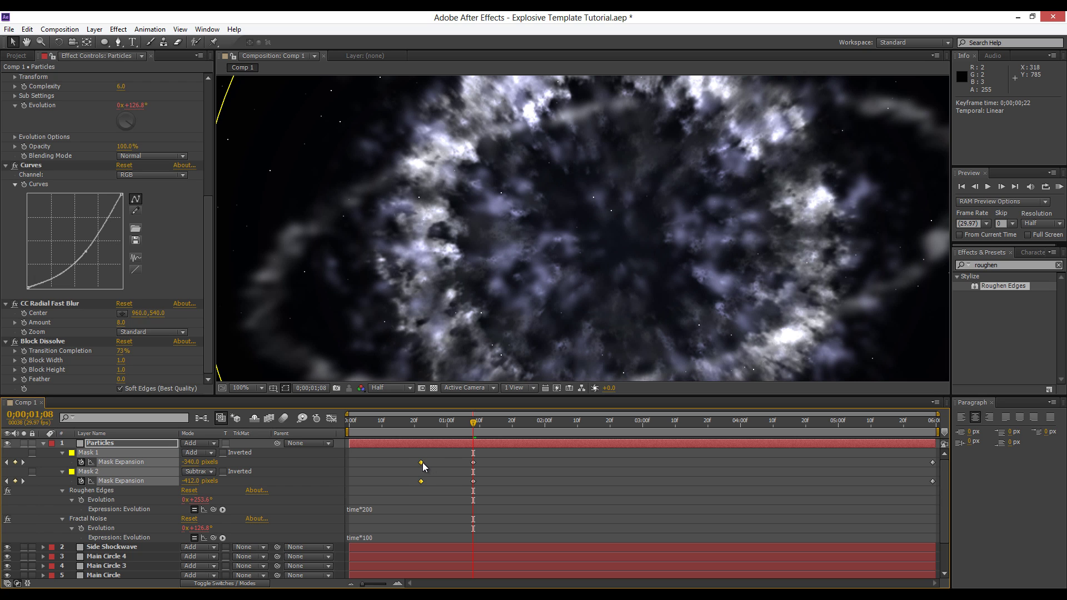
{"action": "left_click", "coordinate": [429, 424]}
{"action": "left_click_drag", "start_coordinate": [429, 426], "coordinate": [440, 426]}
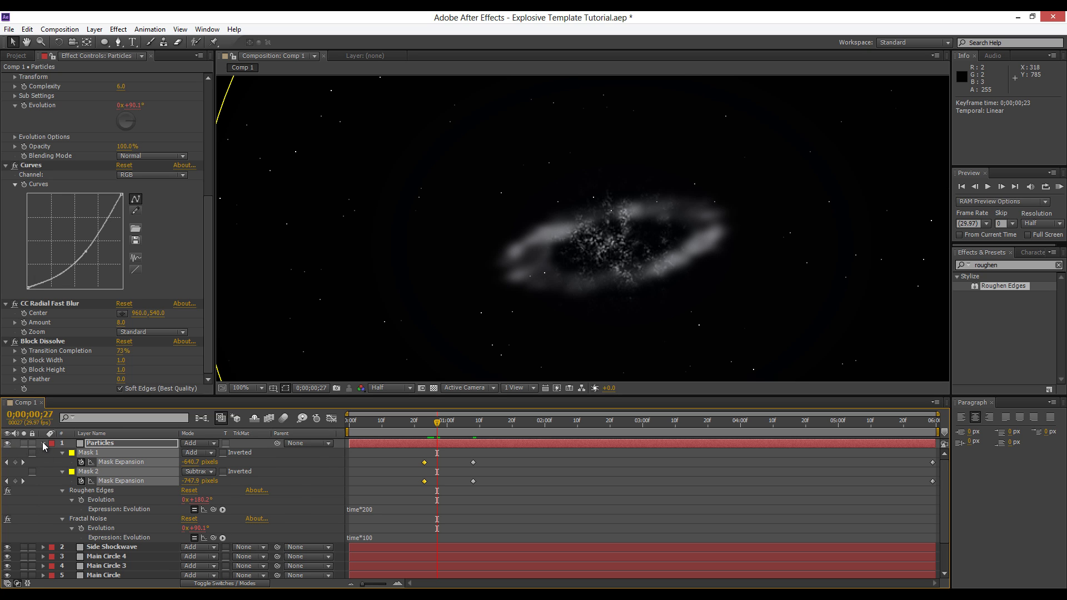
{"action": "left_click", "coordinate": [43, 443]}
Examine the particles within the full explosion at several zoom levels and points in time.
{"action": "key", "text": "comma"}
{"action": "key", "text": "comma"}
{"action": "left_click", "coordinate": [45, 44]}
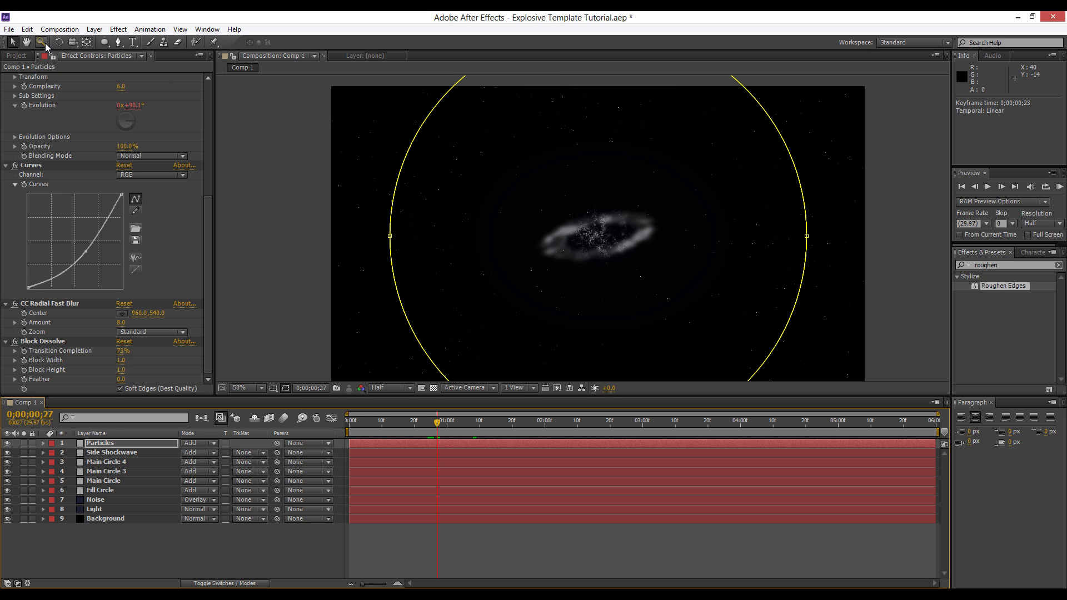
{"action": "left_click", "coordinate": [295, 146]}
{"action": "scroll", "coordinate": [734, 255], "scroll_direction": "down", "scroll_amount": 2}
{"action": "left_click", "coordinate": [736, 258]}
{"action": "scroll", "coordinate": [742, 268], "scroll_direction": "up", "scroll_amount": 2}
{"action": "key", "text": "space"}
{"action": "left_click_drag", "start_coordinate": [590, 255], "coordinate": [546, 250]}
{"action": "left_click_drag", "start_coordinate": [453, 422], "coordinate": [489, 422]}
{"action": "left_click", "coordinate": [526, 425]}
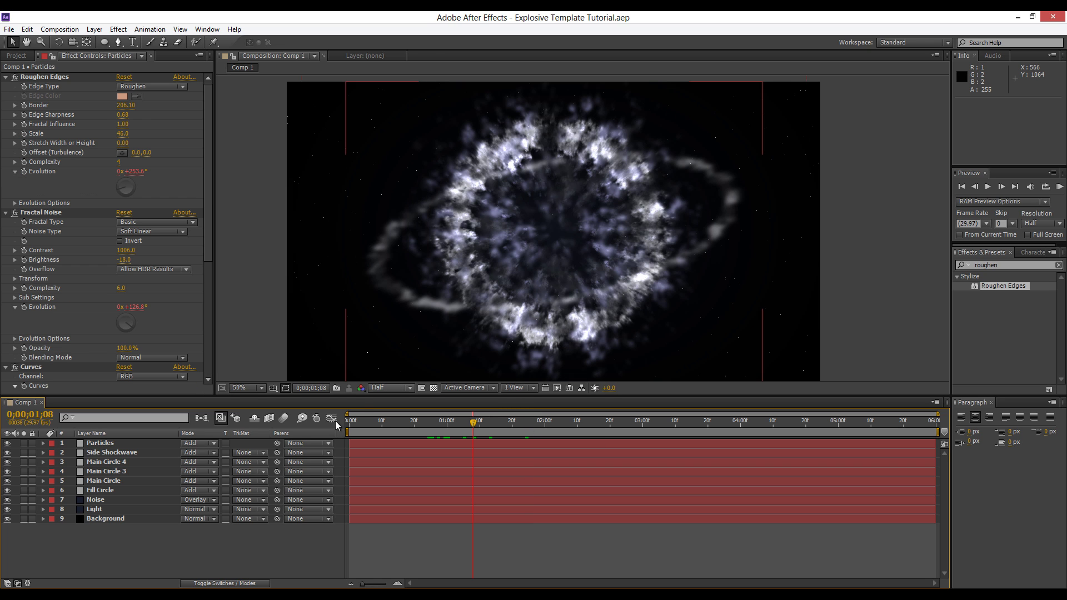
Duplicate the Particles layer and solo the copy.
{"action": "left_click", "coordinate": [128, 444]}
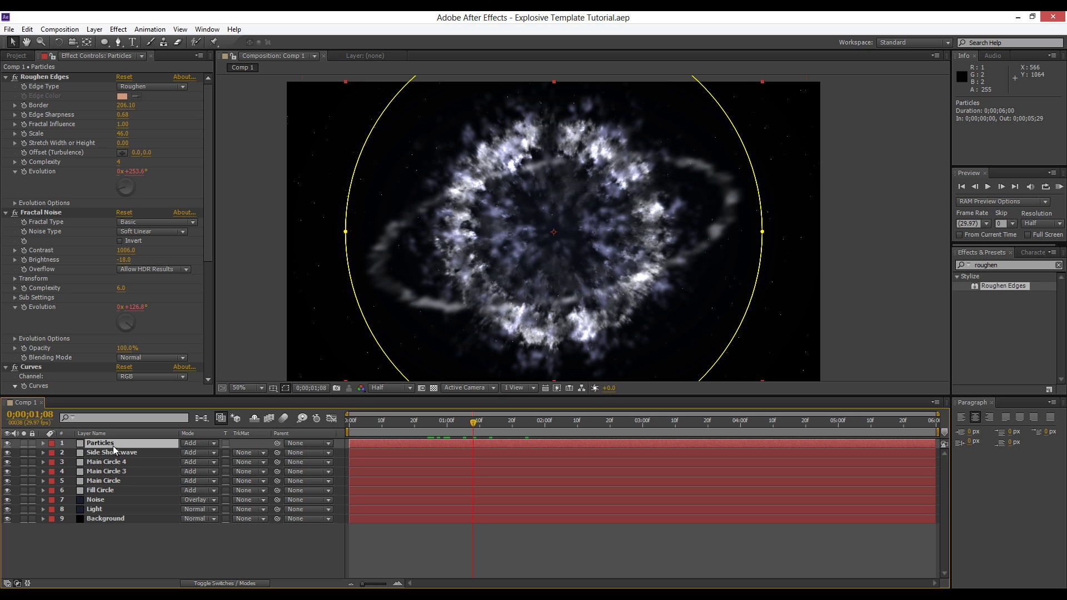
{"action": "key", "text": "ctrl+d"}
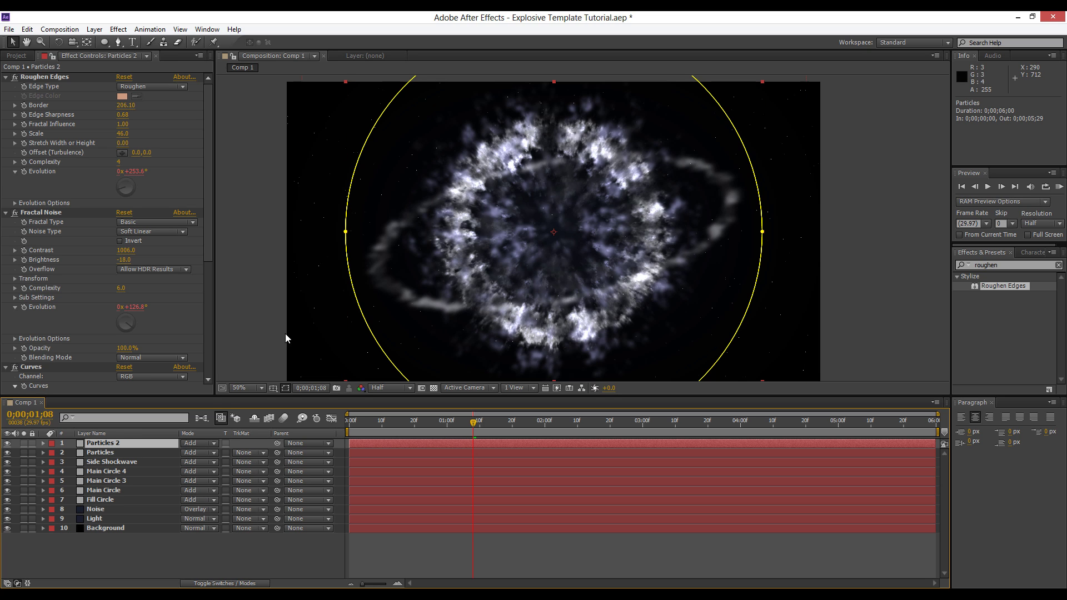
{"action": "key", "text": "period"}
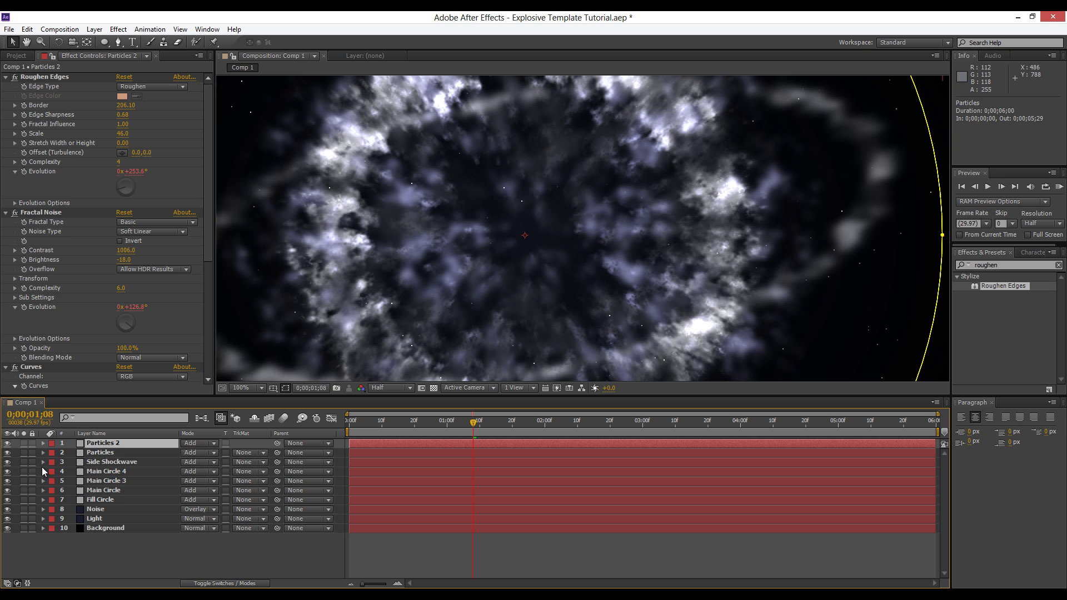
{"action": "left_click", "coordinate": [24, 443]}
Set Mask 2's expansion on Particles 2 at 0;00;01;08 to -511 pixels.
{"action": "key", "text": "comma"}
{"action": "key", "text": "u"}
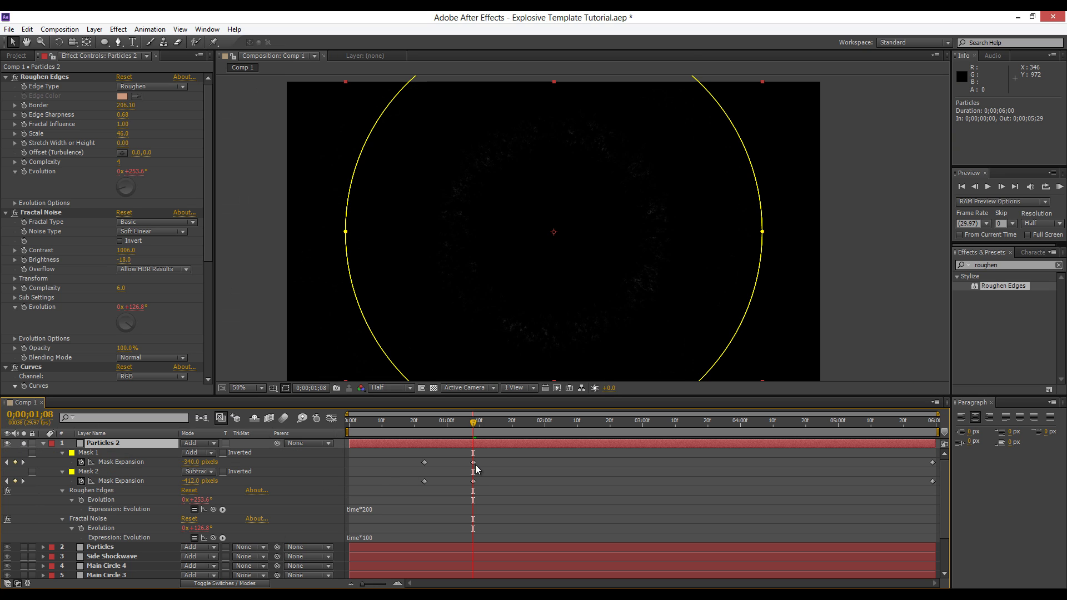
{"action": "left_click_drag", "start_coordinate": [191, 481], "coordinate": [180, 488]}
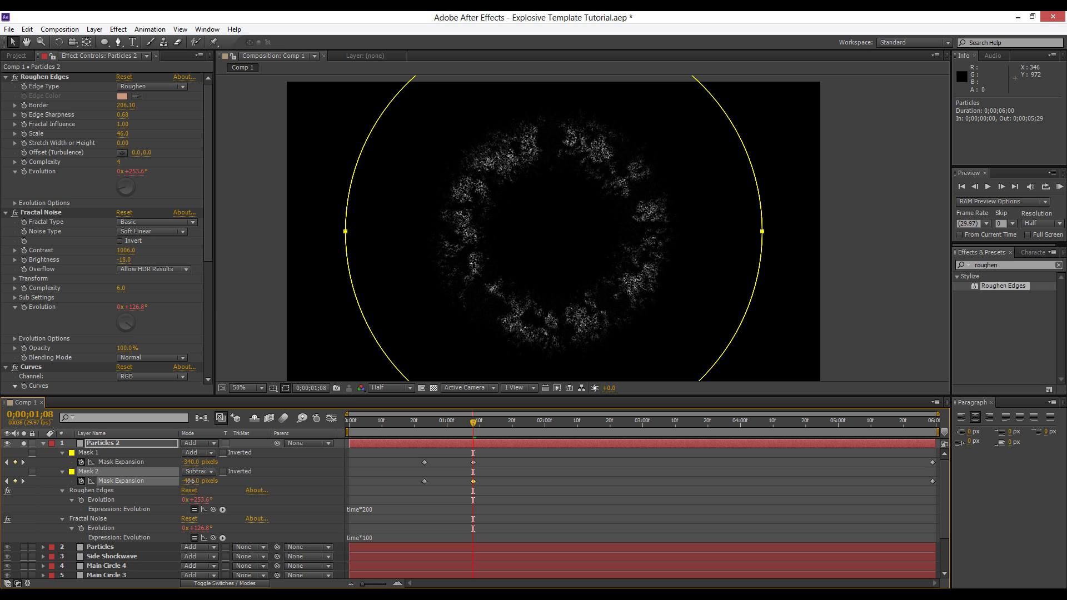
{"action": "left_click_drag", "start_coordinate": [190, 482], "coordinate": [183, 484]}
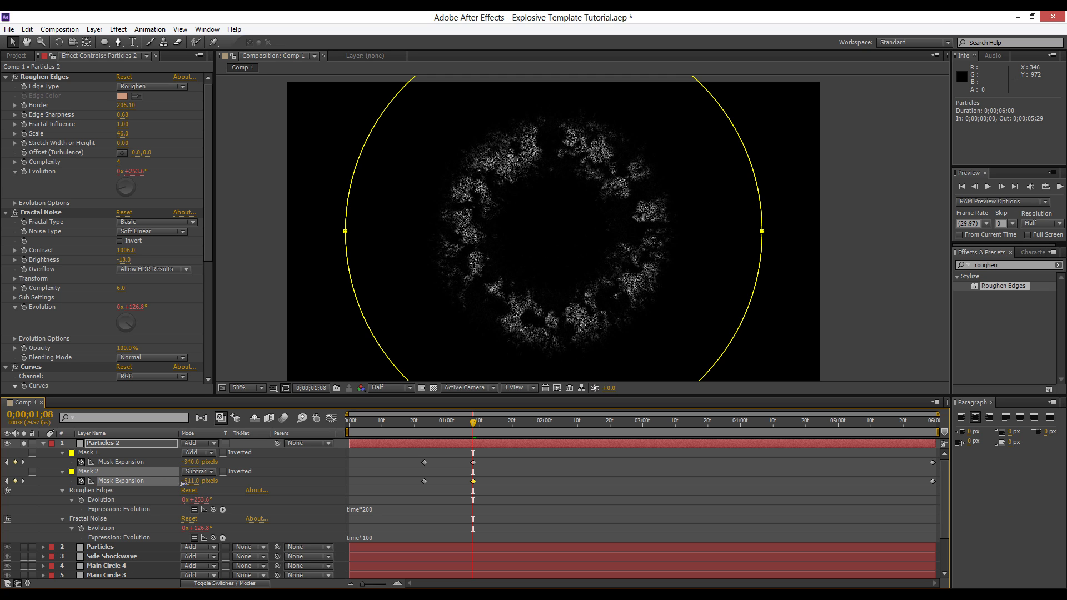
Set Mask 2's feather on the Particles 2 layer to 240 pixels.
{"action": "left_click", "coordinate": [136, 444]}
{"action": "key", "text": "f"}
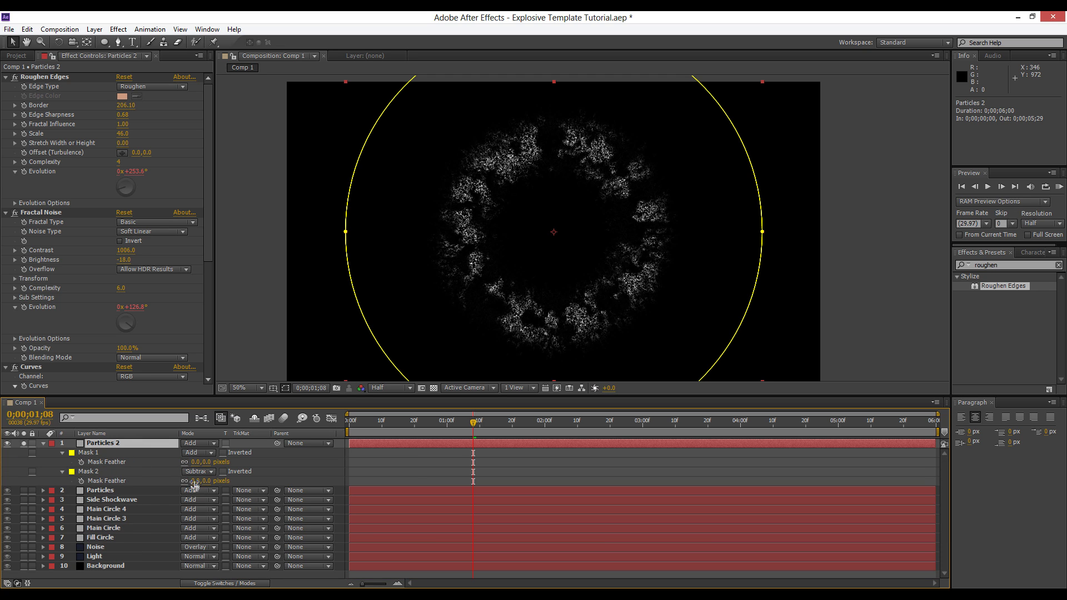
{"action": "left_click_drag", "start_coordinate": [195, 481], "coordinate": [393, 485]}
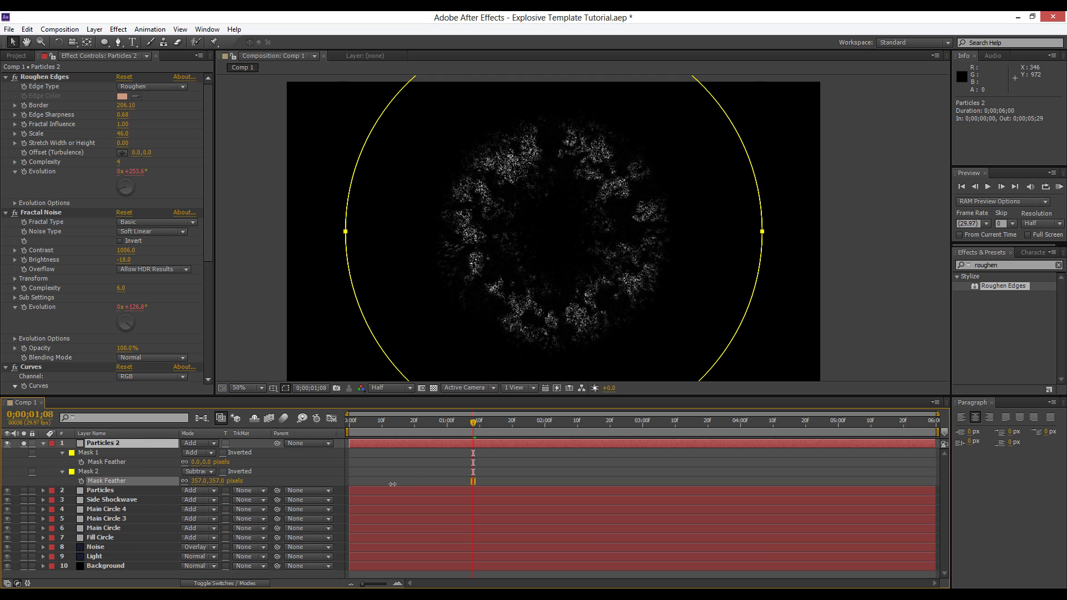
{"action": "left_click_drag", "start_coordinate": [292, 497], "coordinate": [345, 496]}
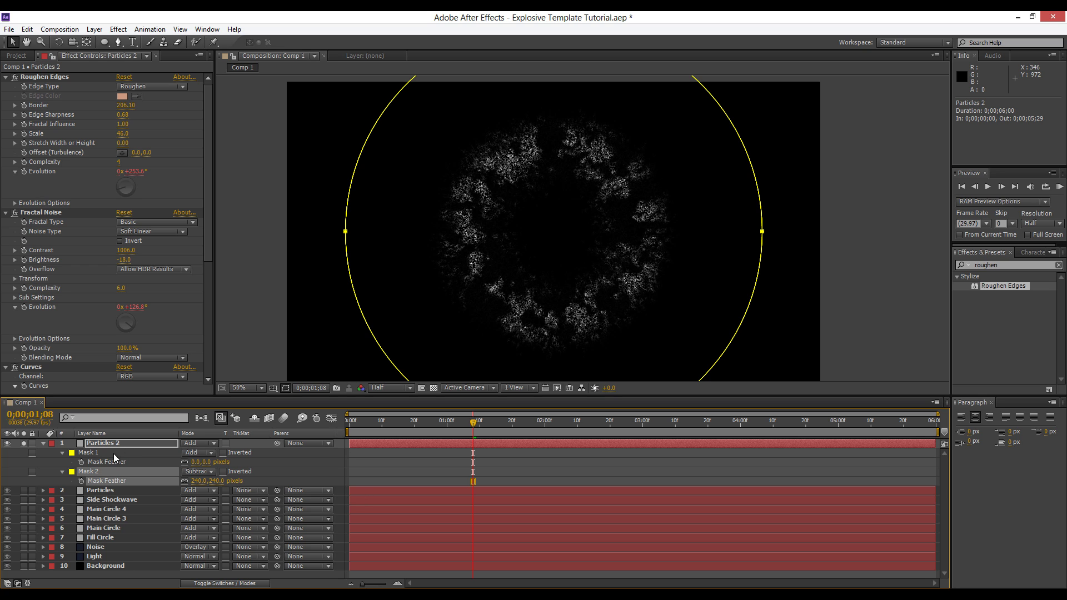
Increase the Roughen Edges border on Particles 2 to about 280.
{"action": "left_click", "coordinate": [44, 443]}
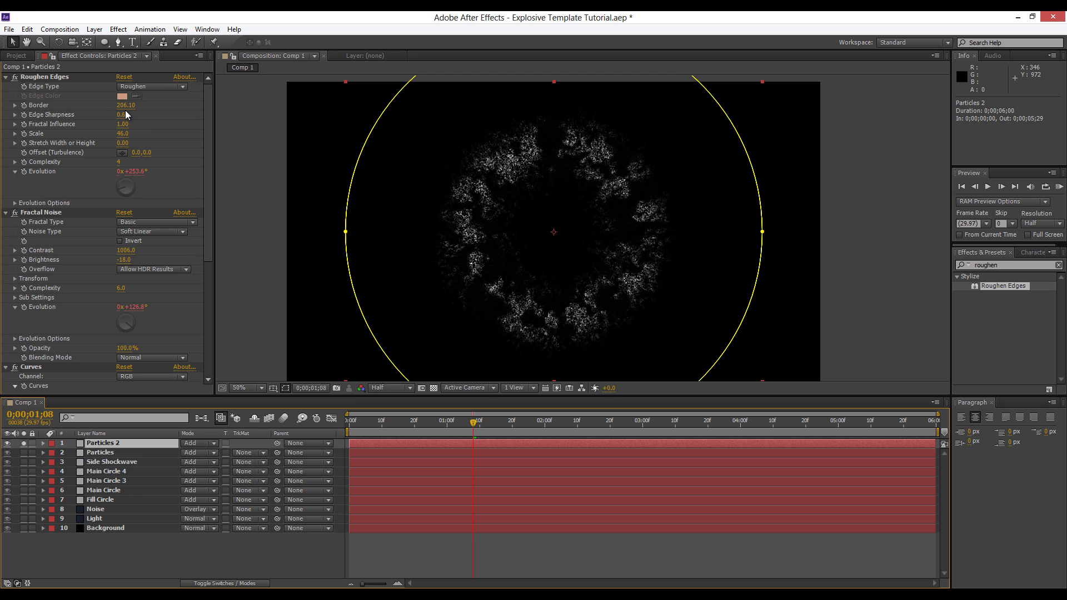
{"action": "left_click", "coordinate": [188, 112]}
{"action": "left_click_drag", "start_coordinate": [149, 105], "coordinate": [254, 142]}
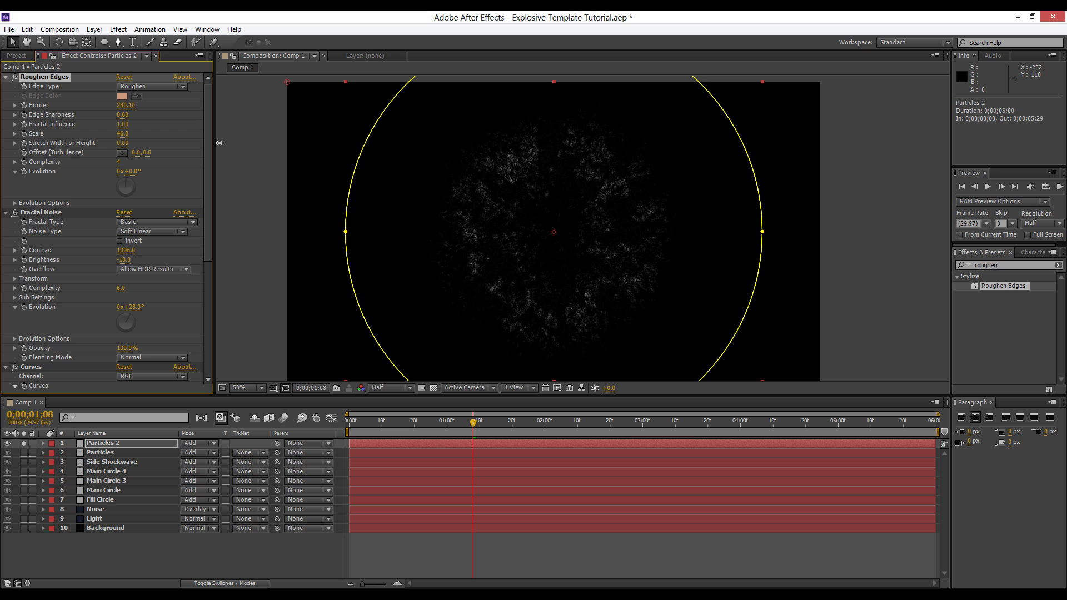
Add a Turbulent Displace effect to Particles 2 with an amount of -39 and a size of 96.
{"action": "left_click", "coordinate": [123, 32]}
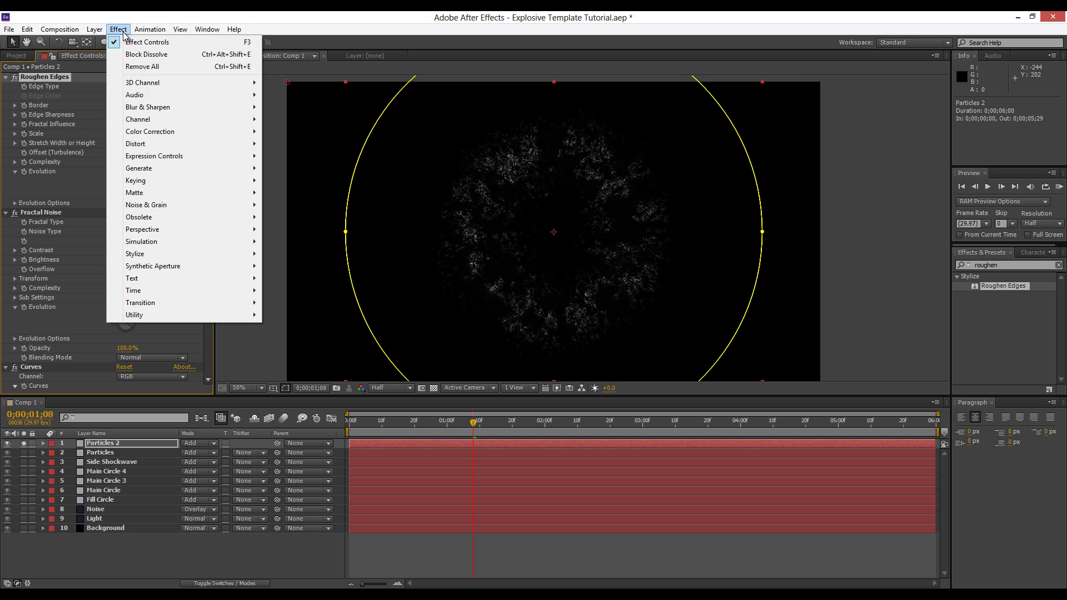
{"action": "mouse_move", "coordinate": [156, 146]}
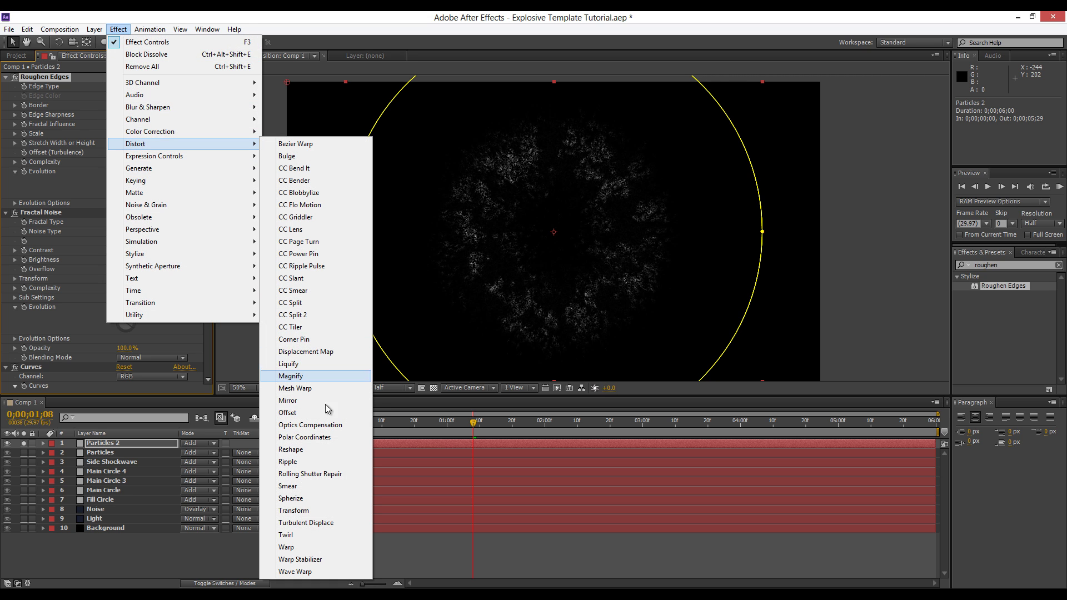
{"action": "left_click", "coordinate": [334, 524]}
{"action": "key", "text": "comma"}
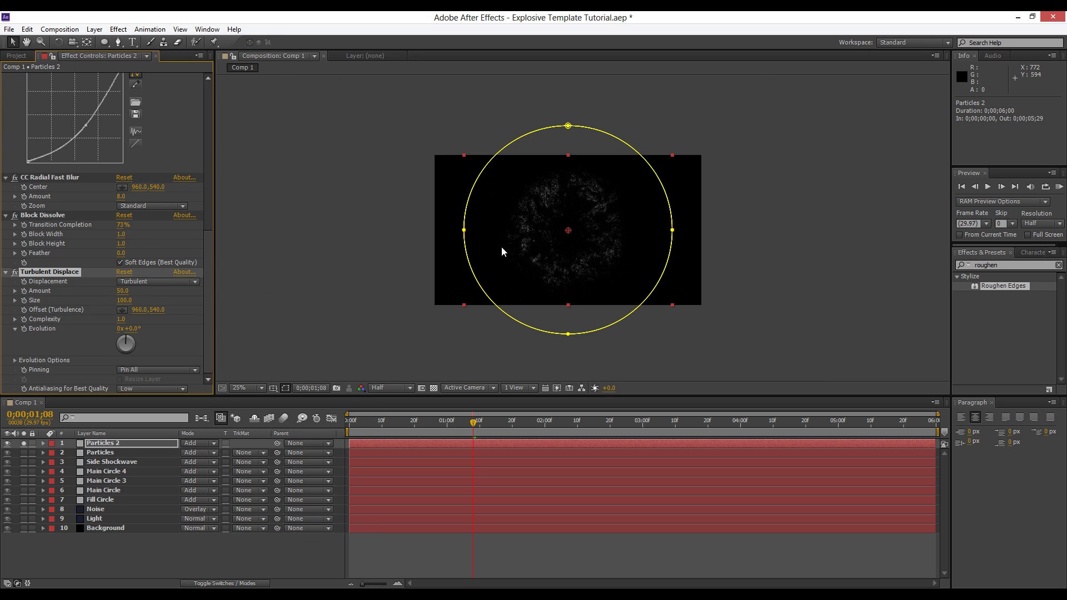
{"action": "key", "text": "period"}
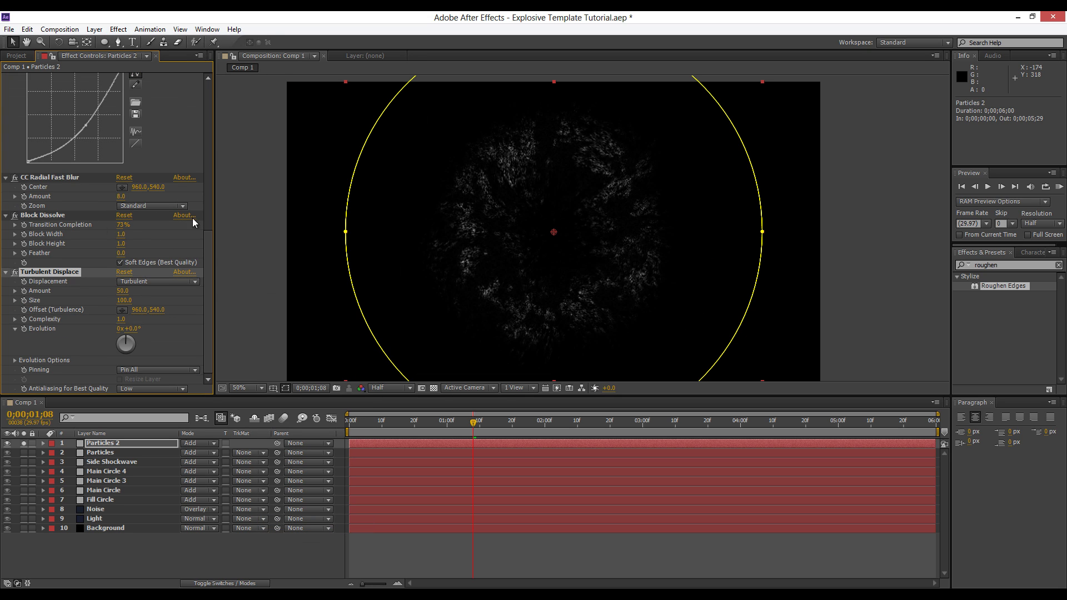
{"action": "mouse_move", "coordinate": [123, 300]}
{"action": "left_mouse_down"}
{"action": "mouse_move", "coordinate": [105, 310]}
{"action": "mouse_move", "coordinate": [134, 302]}
{"action": "left_mouse_up"}
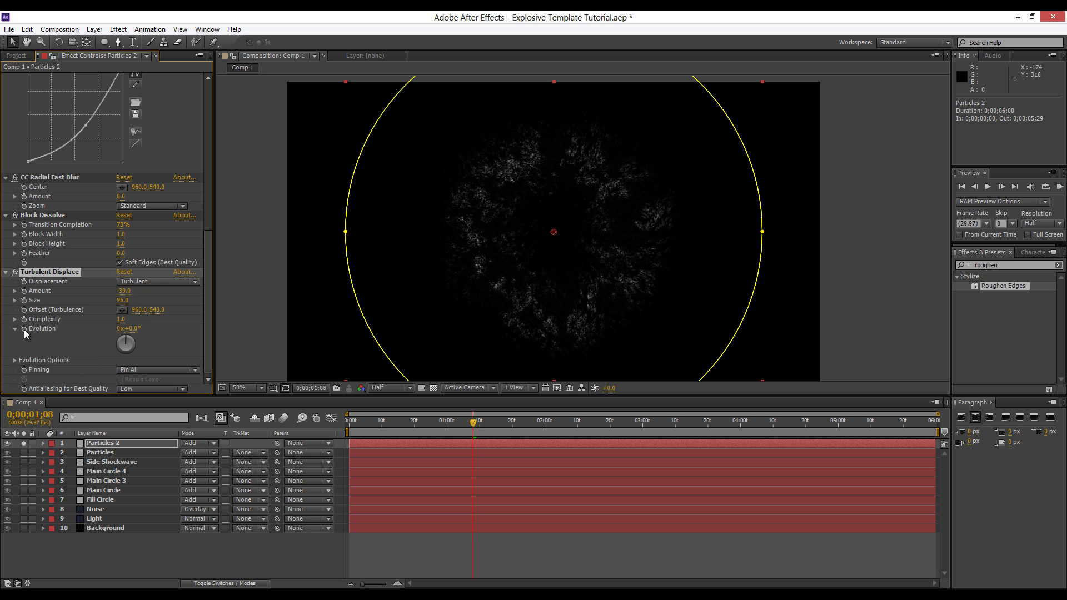
Animate the Turbulent Displace evolution on Particles 2 with the expression time*200.
{"action": "left_click", "coordinate": [24, 329], "text": "alt"}
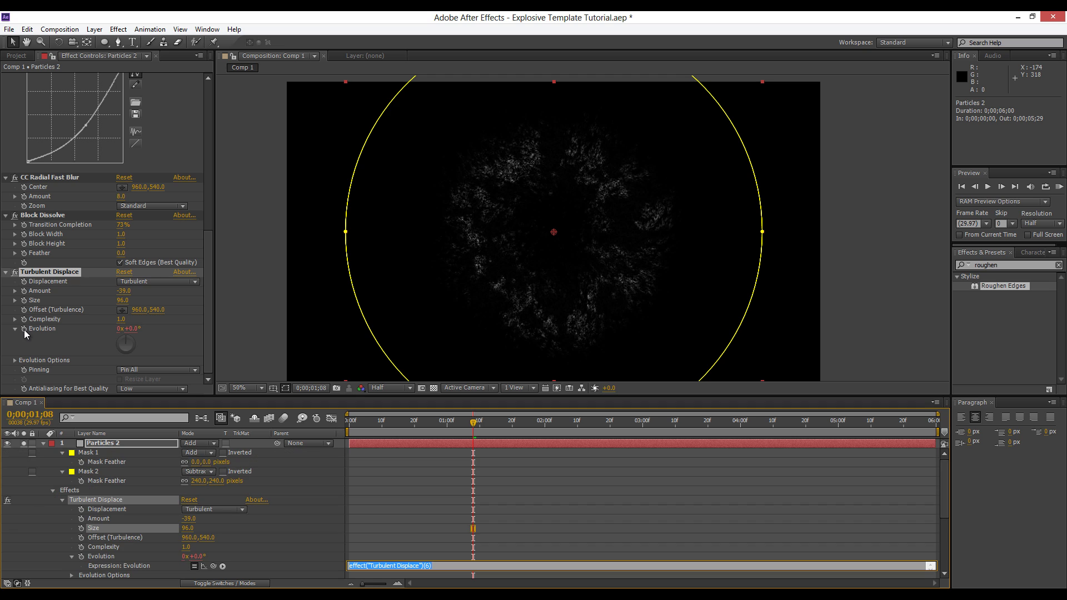
{"action": "type", "text": "time*200"}
{"action": "left_click", "coordinate": [380, 492]}
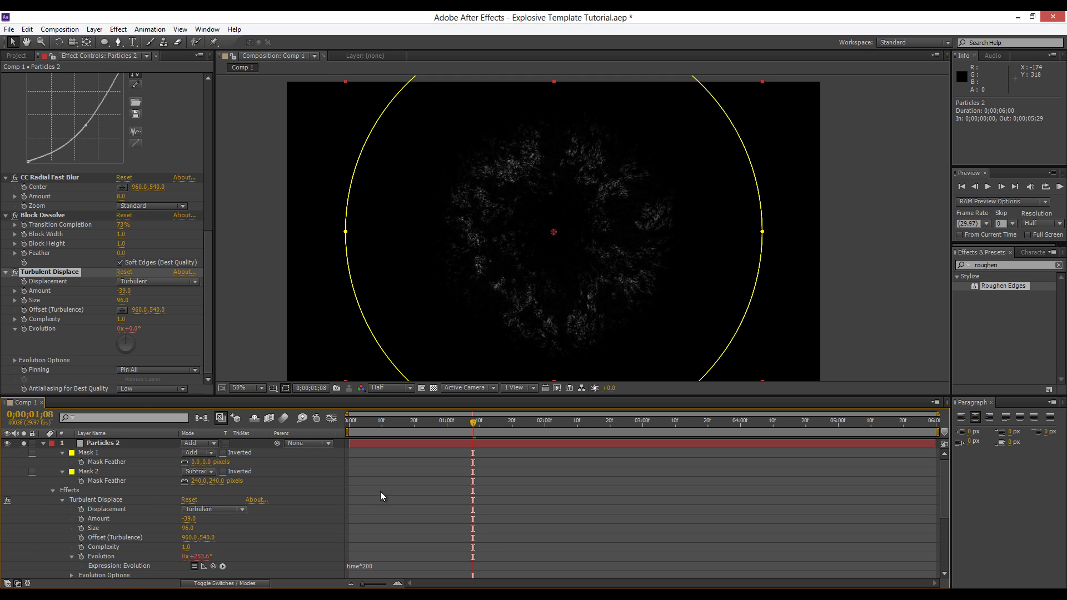
{"action": "left_click", "coordinate": [44, 444]}
Preview the soloed Particles 2 over time, turn its solo off and check the full explosion around 0;00;01;07.
{"action": "left_click", "coordinate": [400, 433]}
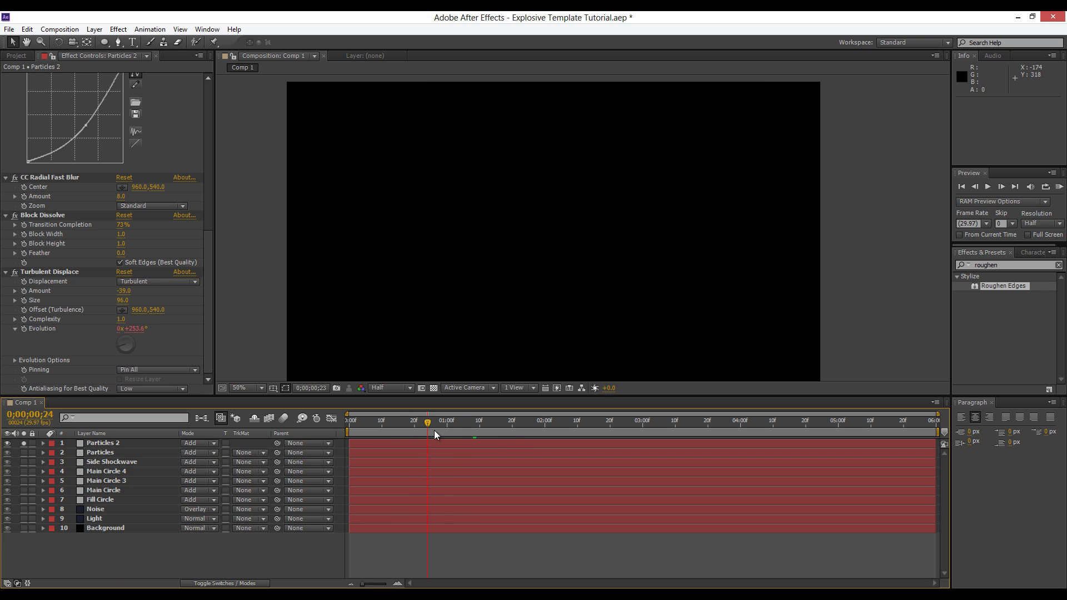
{"action": "left_click_drag", "start_coordinate": [435, 430], "coordinate": [484, 426]}
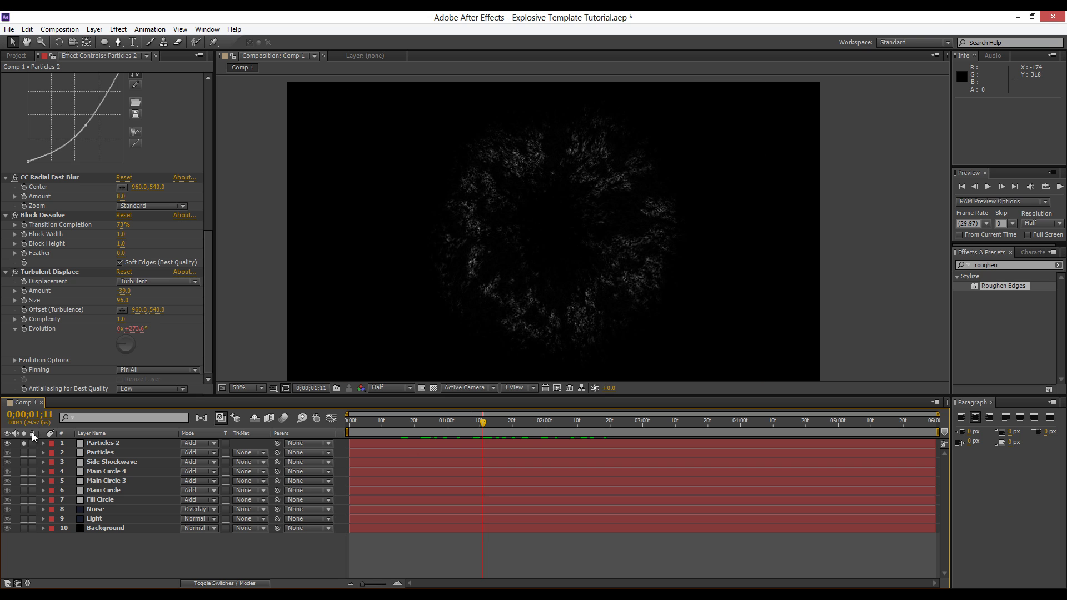
{"action": "left_click", "coordinate": [24, 443]}
{"action": "left_click", "coordinate": [466, 425]}
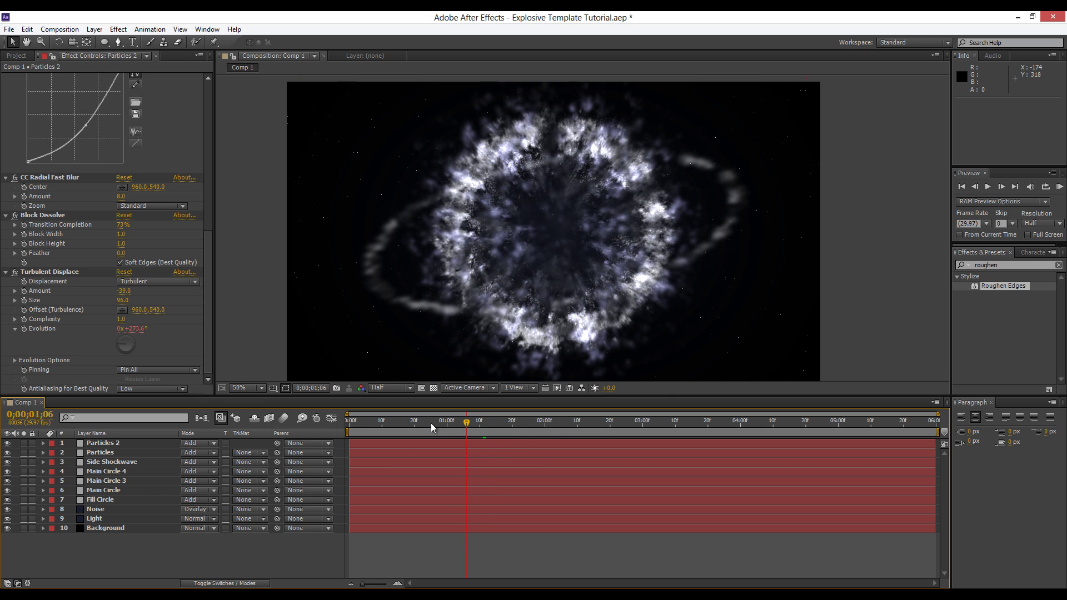
{"action": "left_click_drag", "start_coordinate": [432, 422], "coordinate": [474, 426]}
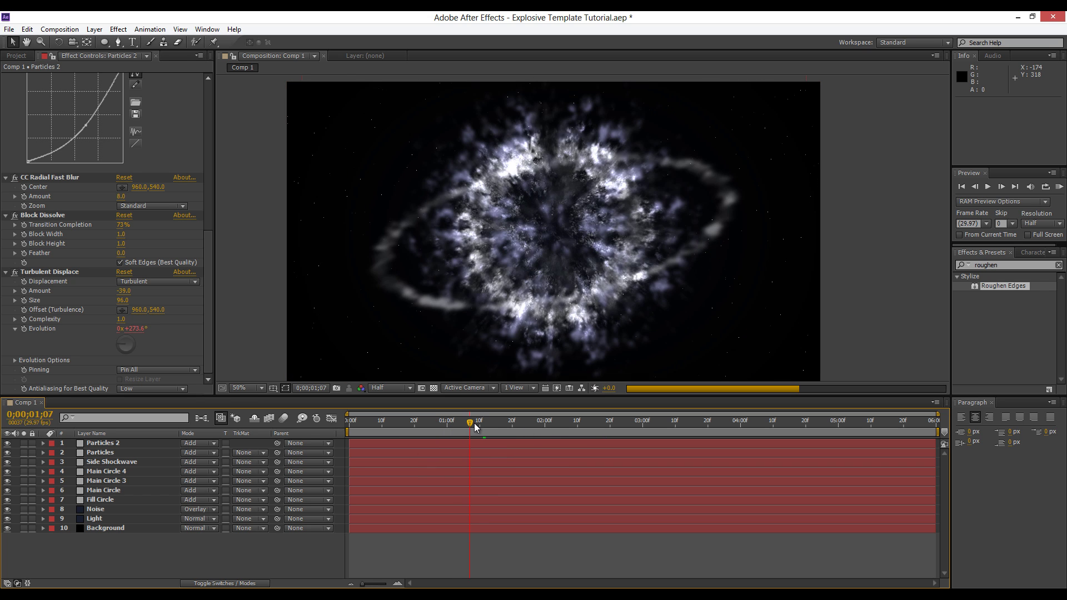
Check the explosion around 0;00;01;07 and 0;00;01;19 in the composition, and save the project.
{"action": "left_click", "coordinate": [510, 425]}
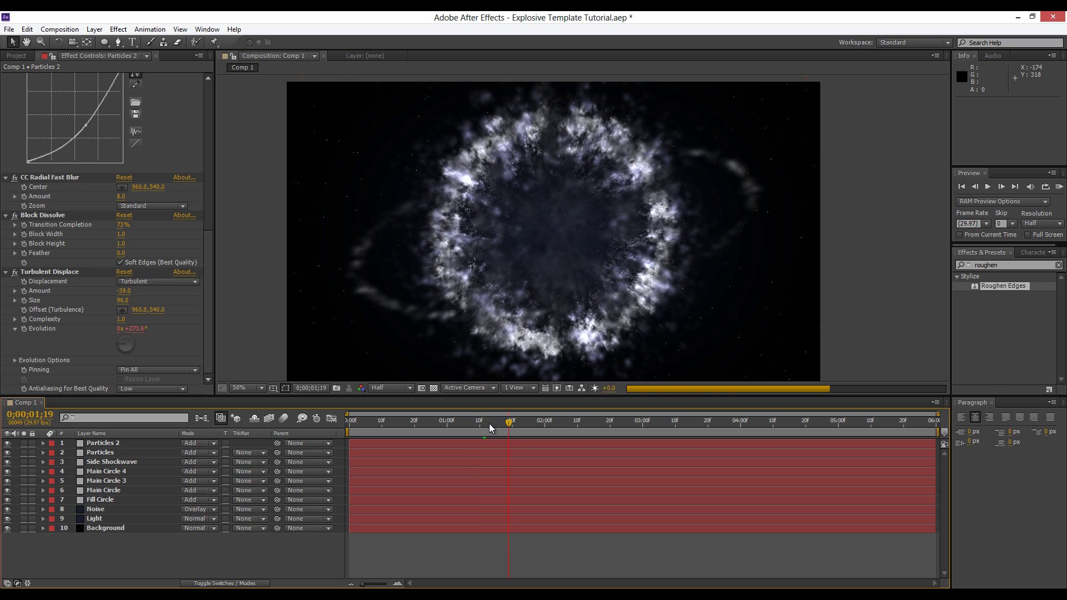
{"action": "left_click", "coordinate": [470, 426]}
{"action": "scroll", "coordinate": [605, 243], "scroll_direction": "down", "scroll_amount": 2}
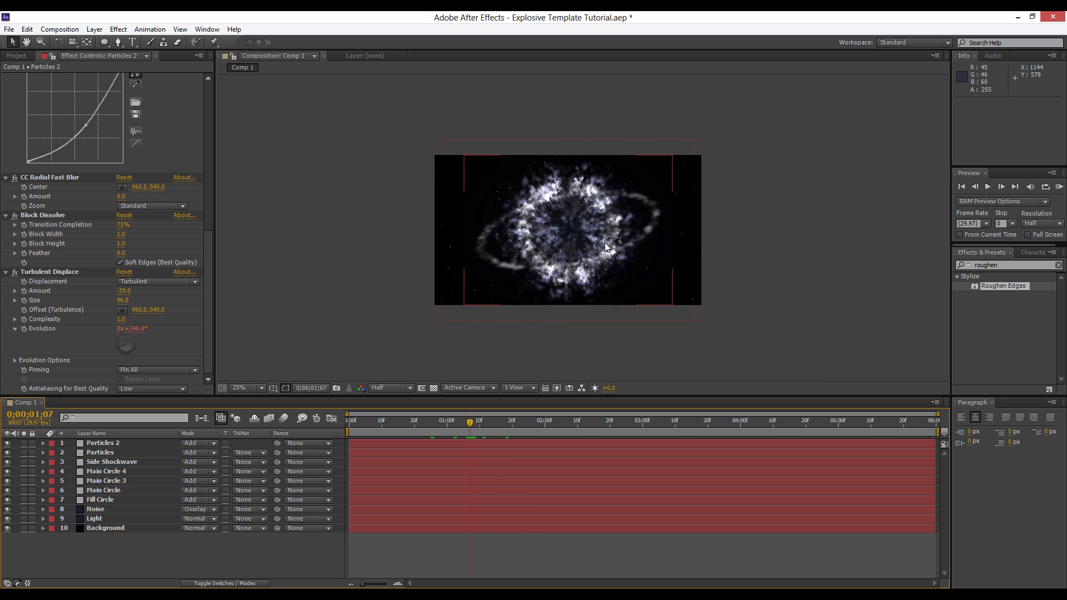
{"action": "scroll", "coordinate": [605, 242], "scroll_direction": "up", "scroll_amount": 2}
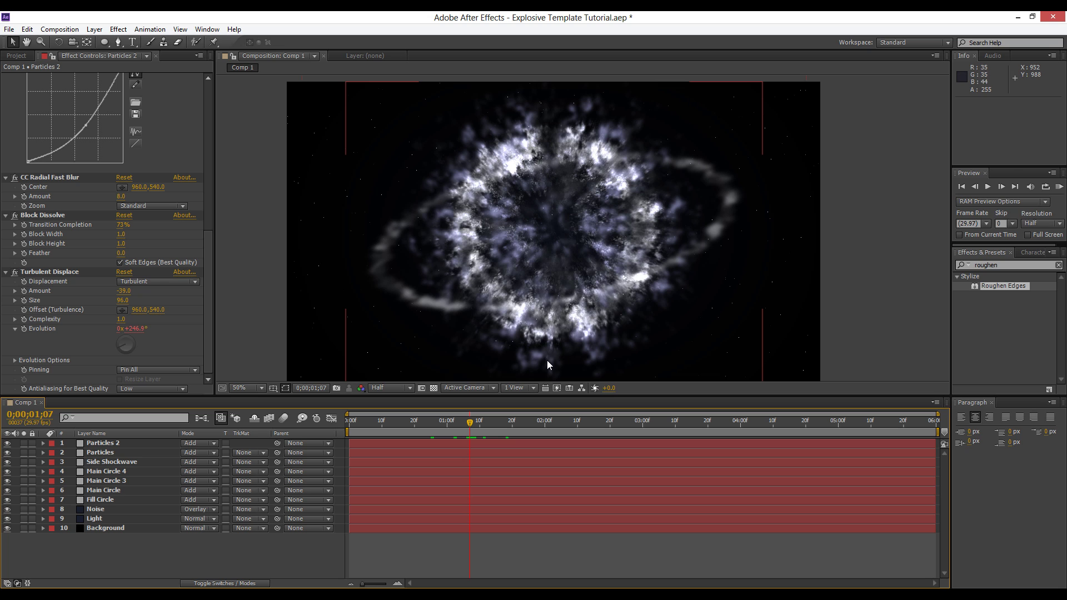
{"action": "key", "text": "ctrl+s"}
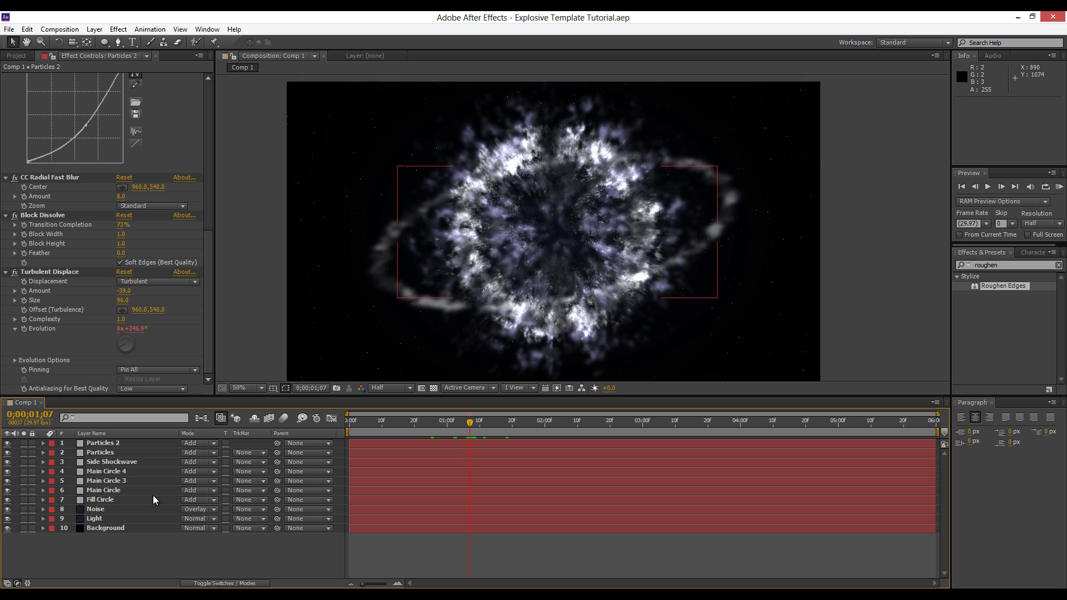
At 0;00;01;11, create a 1920 × 1080 px solid layer in a medium gray-royal blue colour.
{"action": "left_click_drag", "start_coordinate": [471, 413], "coordinate": [490, 426]}
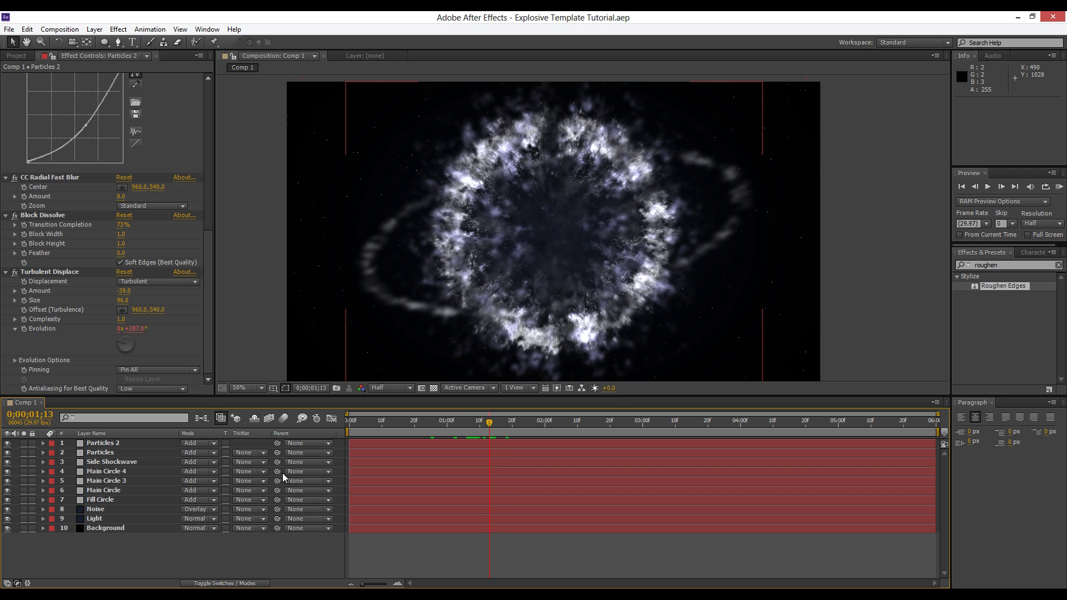
{"action": "left_click", "coordinate": [481, 426]}
{"action": "left_click_drag", "start_coordinate": [481, 426], "coordinate": [483, 426]}
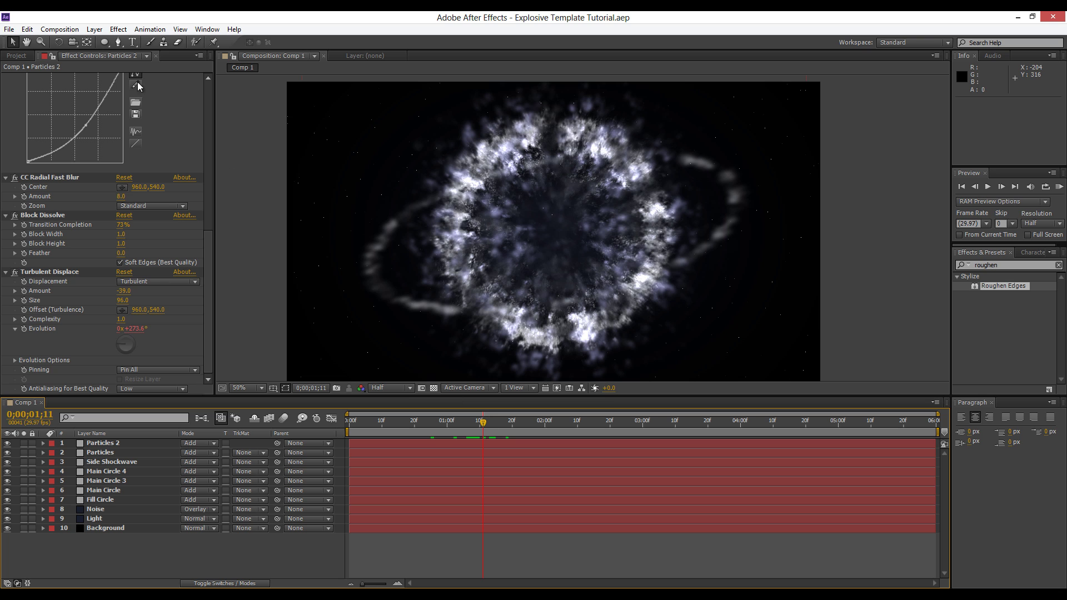
{"action": "left_click", "coordinate": [98, 32]}
{"action": "mouse_move", "coordinate": [250, 43]}
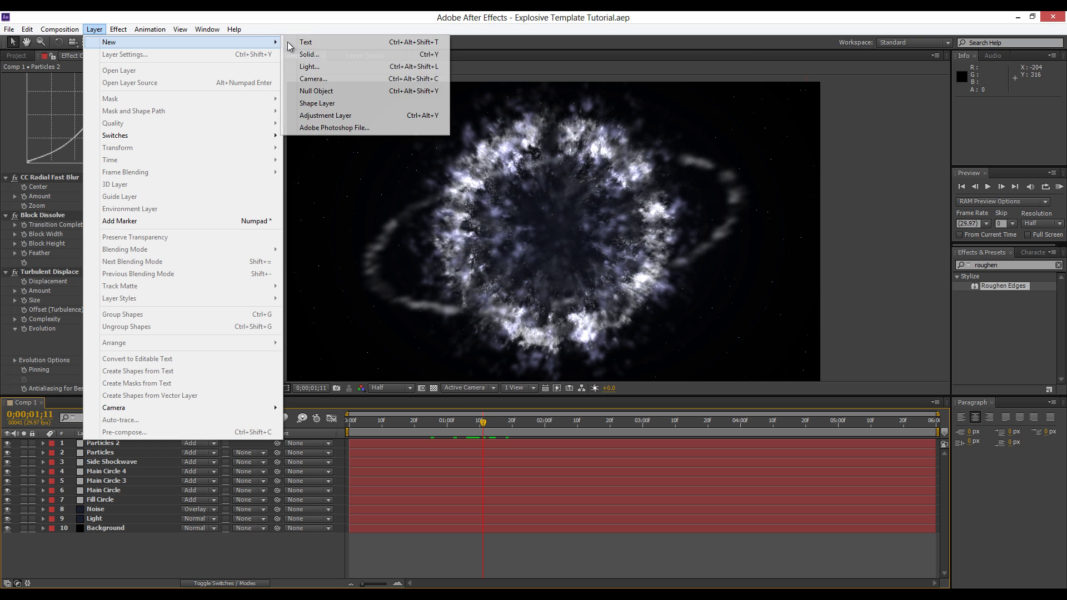
{"action": "left_click", "coordinate": [330, 55]}
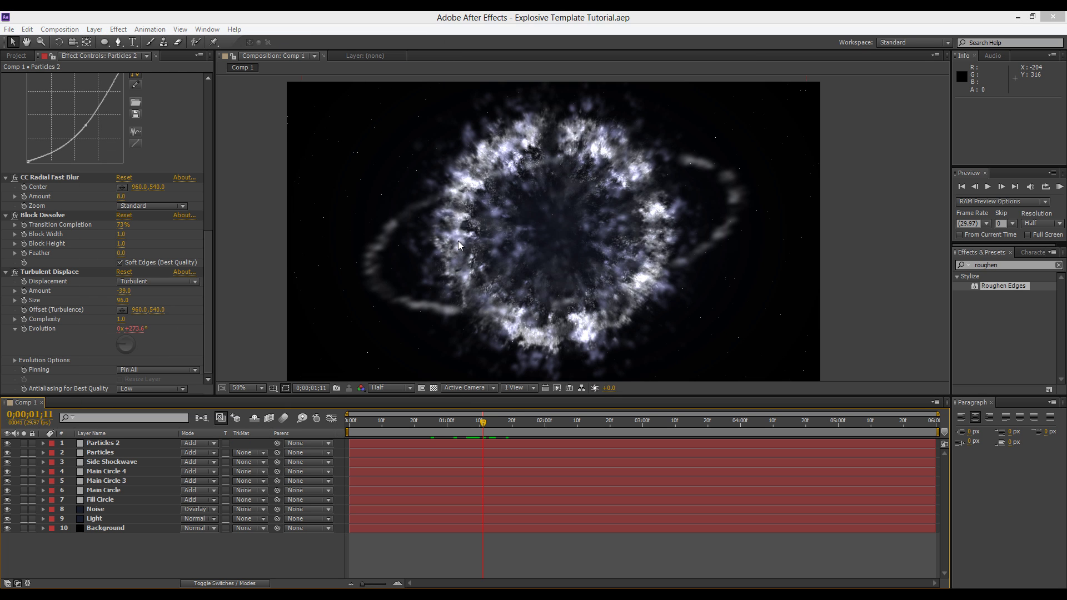
{"action": "left_click", "coordinate": [392, 365]}
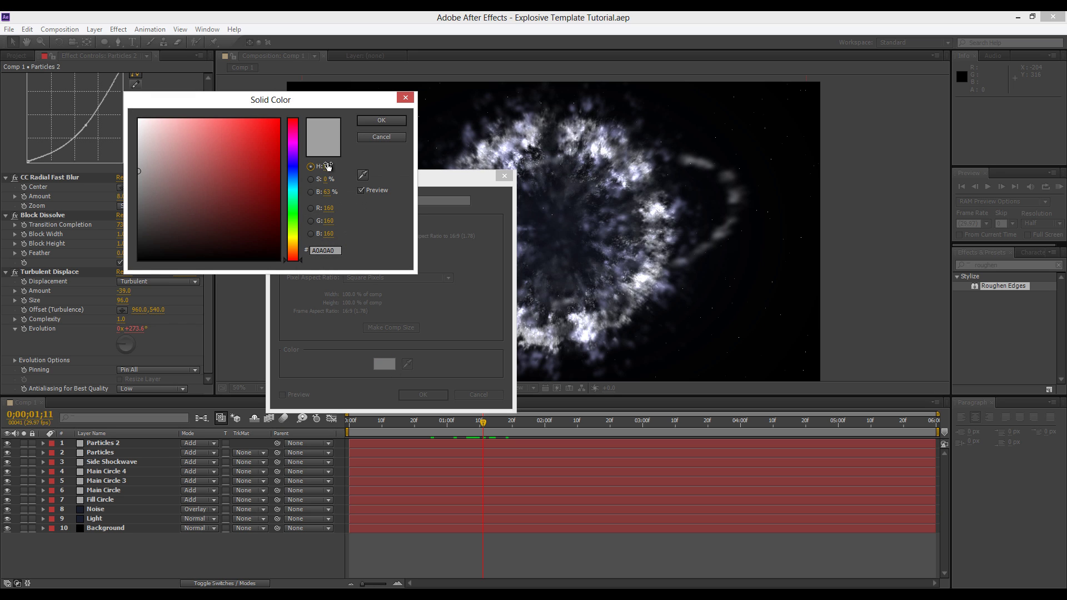
{"action": "left_click_drag", "start_coordinate": [292, 189], "coordinate": [293, 177]}
{"action": "mouse_move", "coordinate": [180, 167]}
{"action": "left_mouse_down"}
{"action": "mouse_move", "coordinate": [214, 140]}
{"action": "mouse_move", "coordinate": [202, 157]}
{"action": "left_mouse_up"}
{"action": "left_click", "coordinate": [390, 121]}
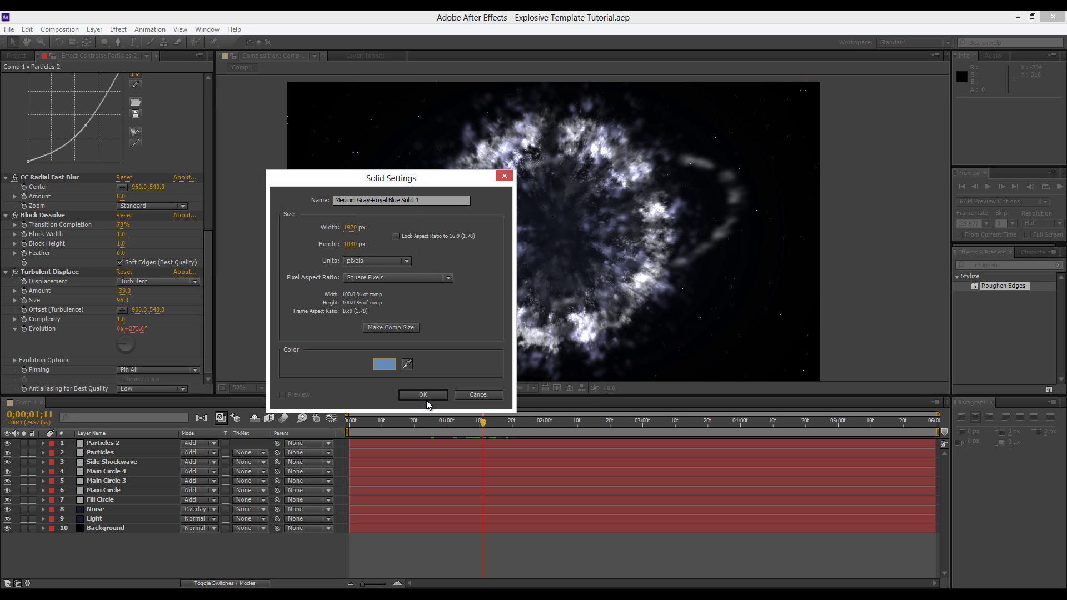
{"action": "left_click", "coordinate": [424, 395]}
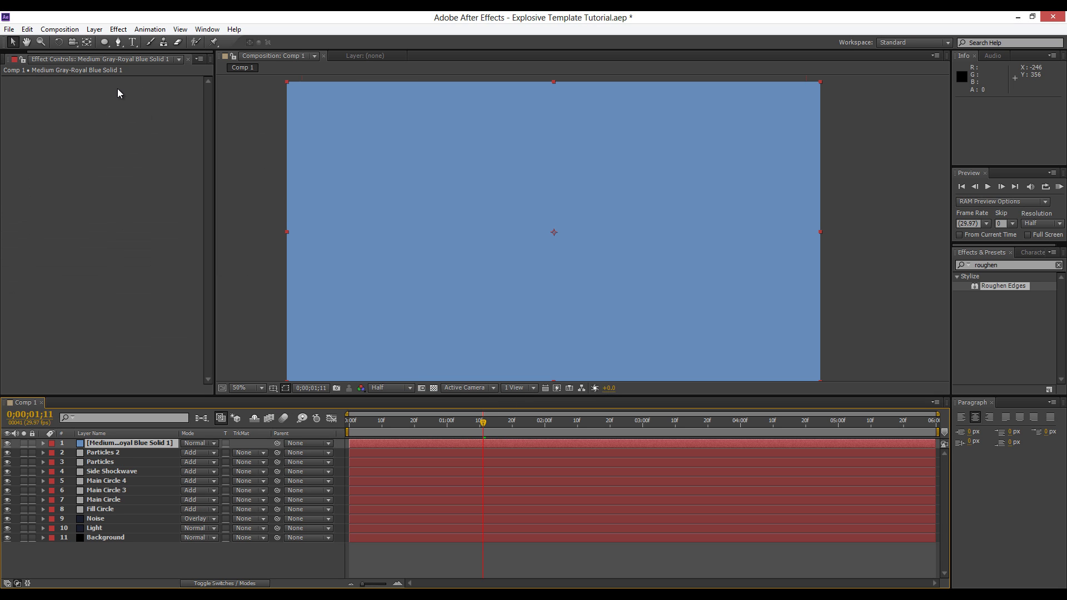
Mask the blue solid with a wide ellipse about 796 × 342 px over the explosion's centre and feather it by 168 pixels.
{"action": "left_click", "coordinate": [105, 43]}
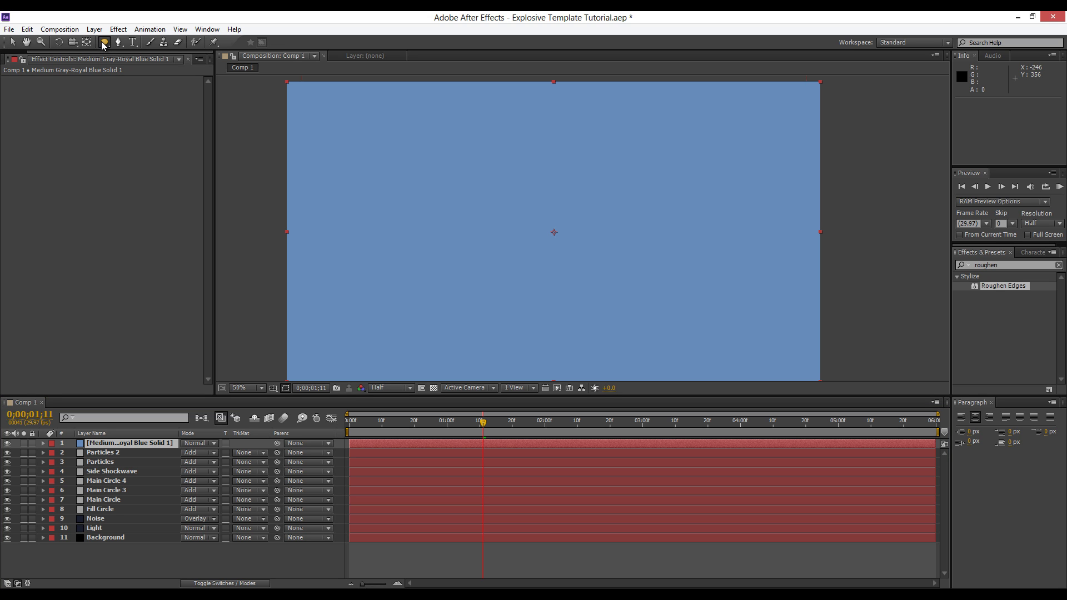
{"action": "left_click_drag", "start_coordinate": [434, 188], "coordinate": [664, 282]}
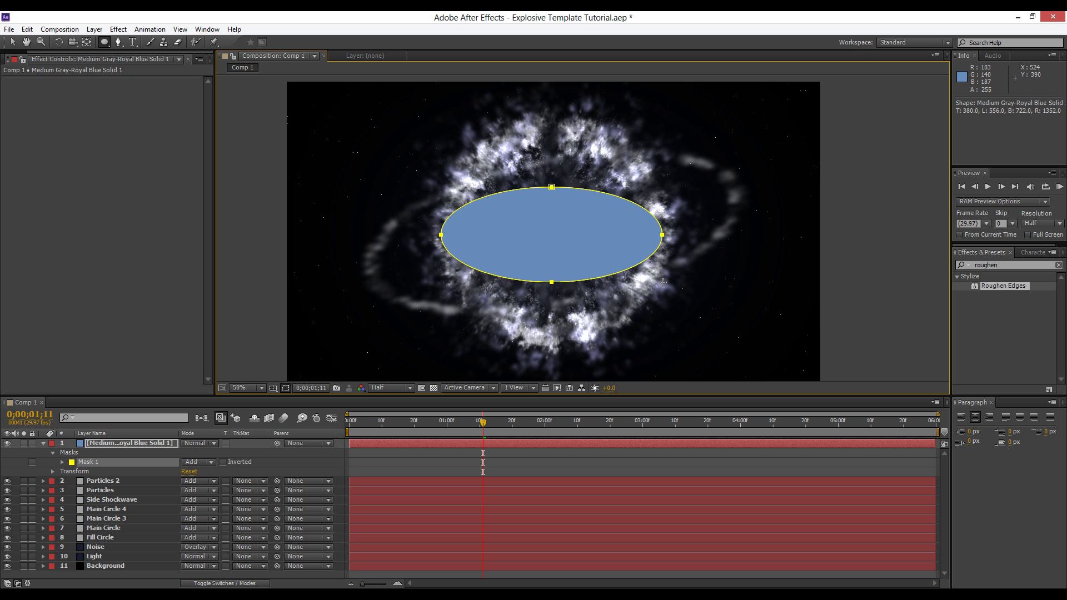
{"action": "key", "text": "space"}
{"action": "key", "text": "space"}
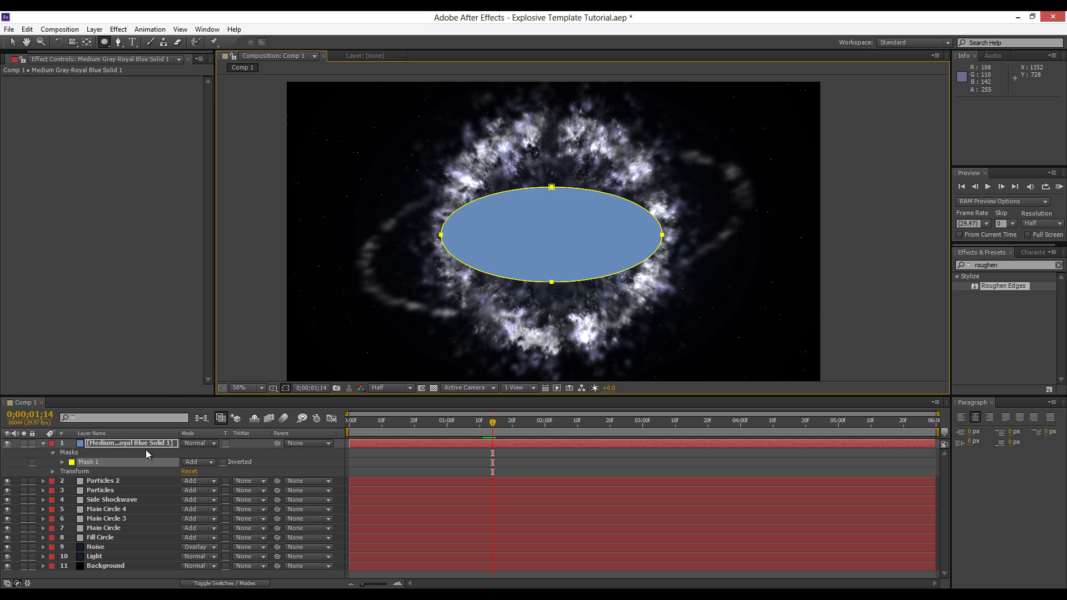
{"action": "left_click", "coordinate": [144, 445]}
{"action": "key", "text": "f"}
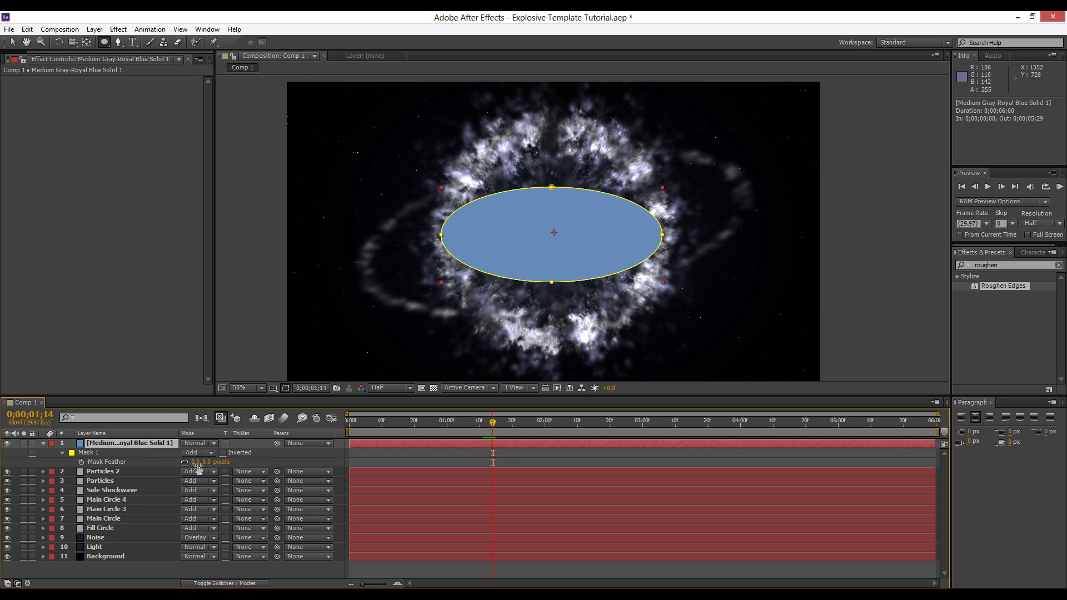
{"action": "left_click_drag", "start_coordinate": [199, 470], "coordinate": [253, 466]}
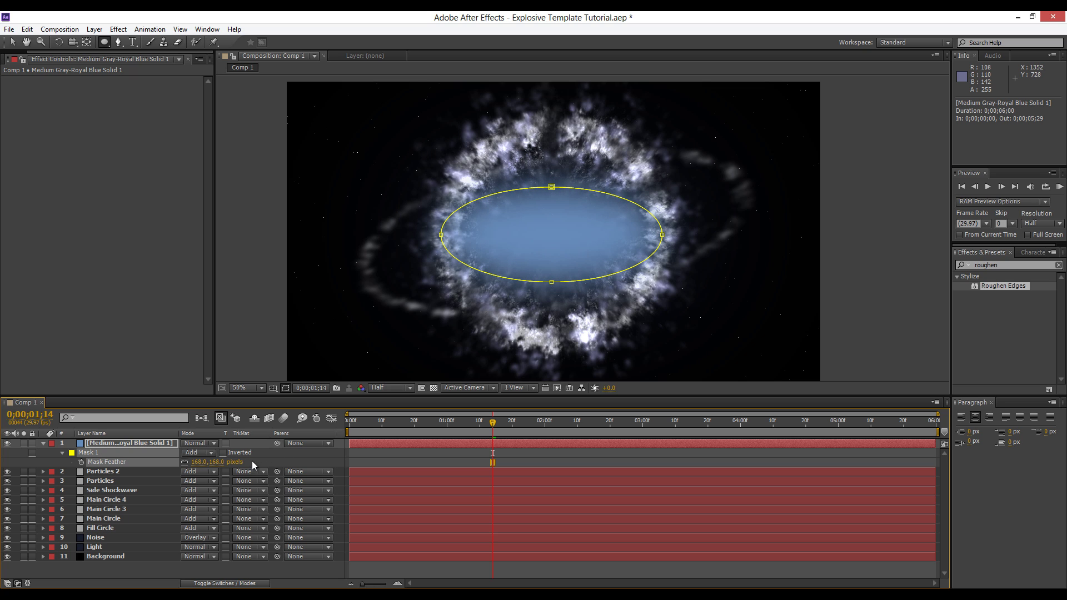
Rename the blue solid layer as Centre Light and collapse its properties.
{"action": "left_click", "coordinate": [149, 445]}
{"action": "key", "text": "Return"}
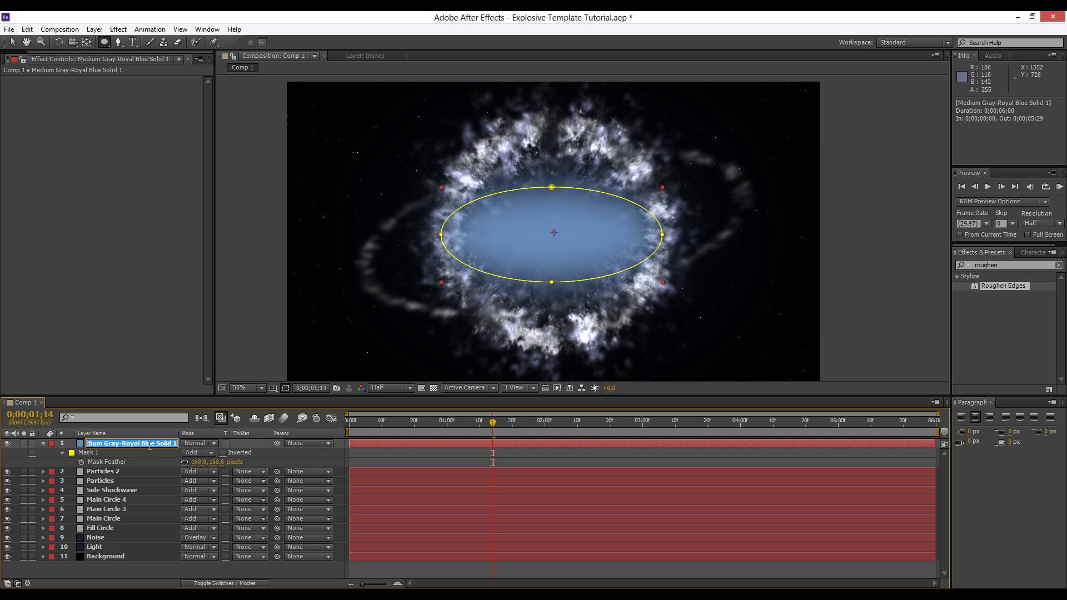
{"action": "type", "text": "Centre Light"}
{"action": "key", "text": "Return"}
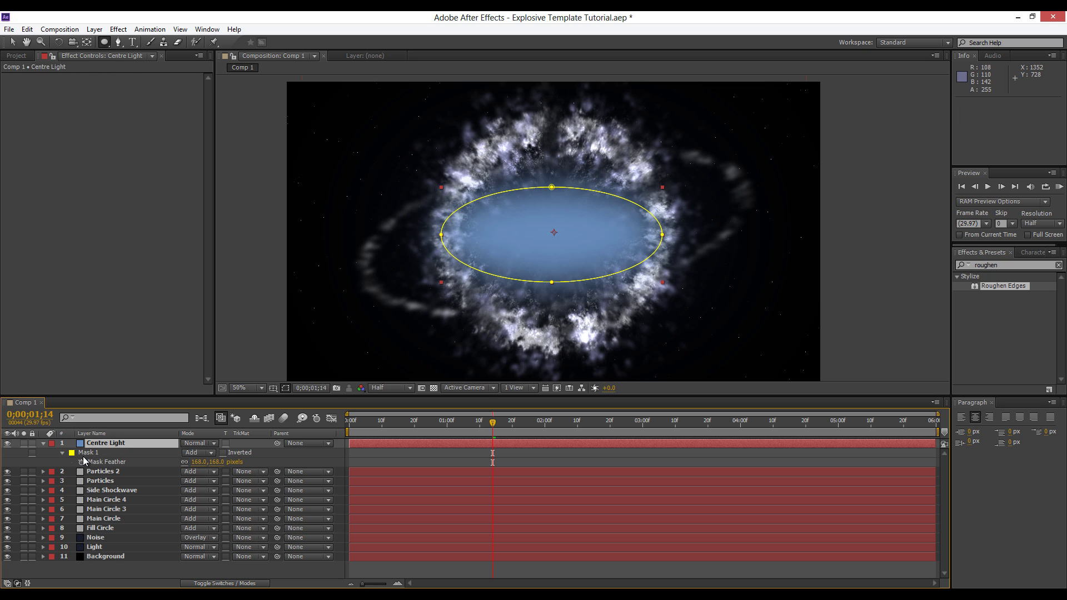
{"action": "left_click", "coordinate": [44, 444]}
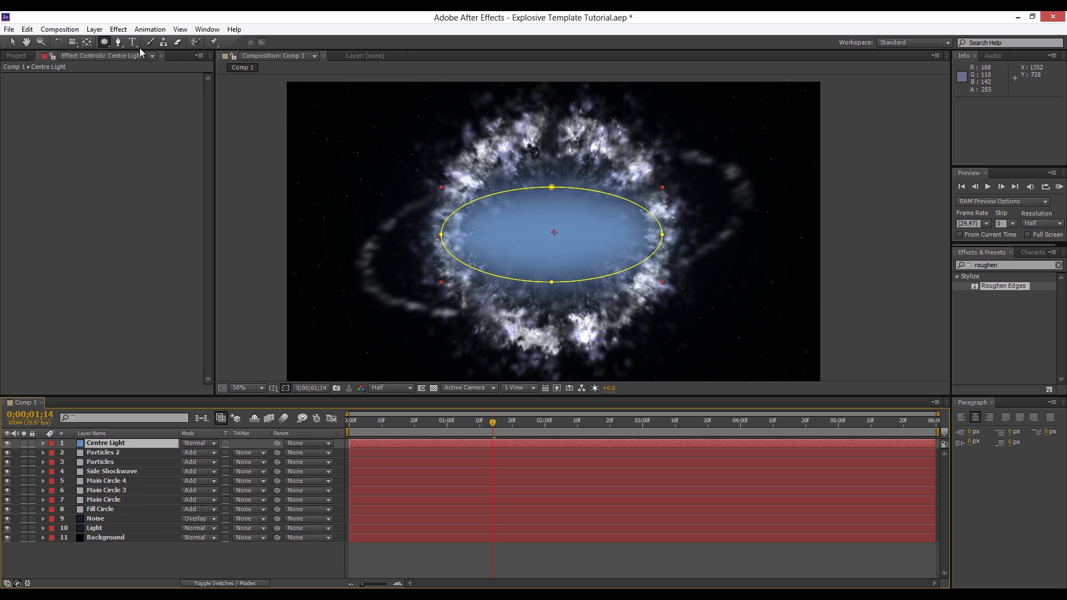
Apply Turbulent Displace to Centre Light and, with the layer soloed, set its amount to 75 and size to 31.
{"action": "left_click", "coordinate": [119, 30]}
{"action": "mouse_move", "coordinate": [172, 144]}
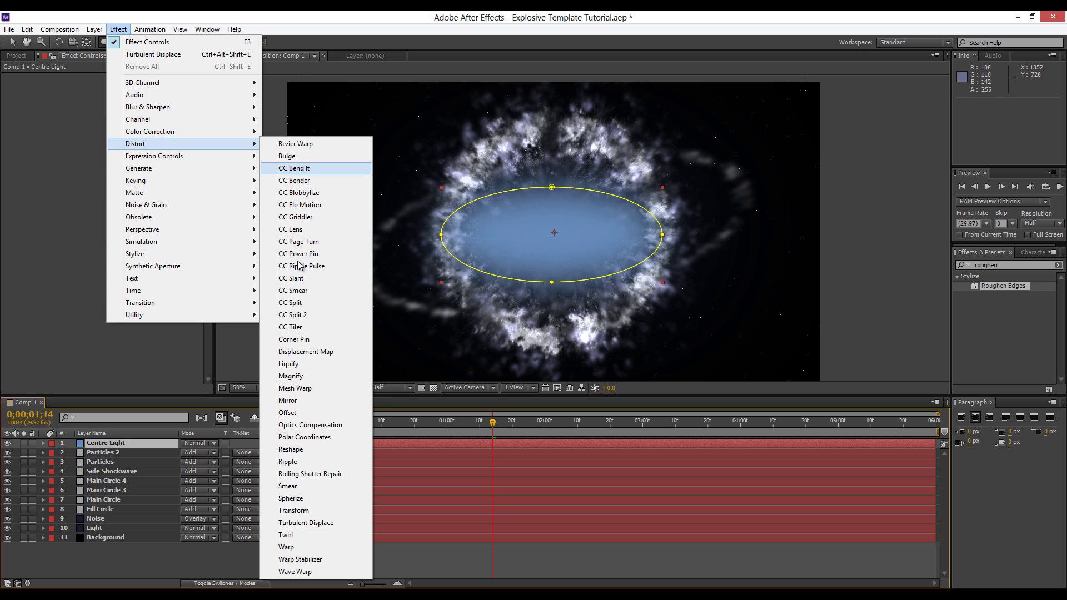
{"action": "left_click", "coordinate": [306, 523]}
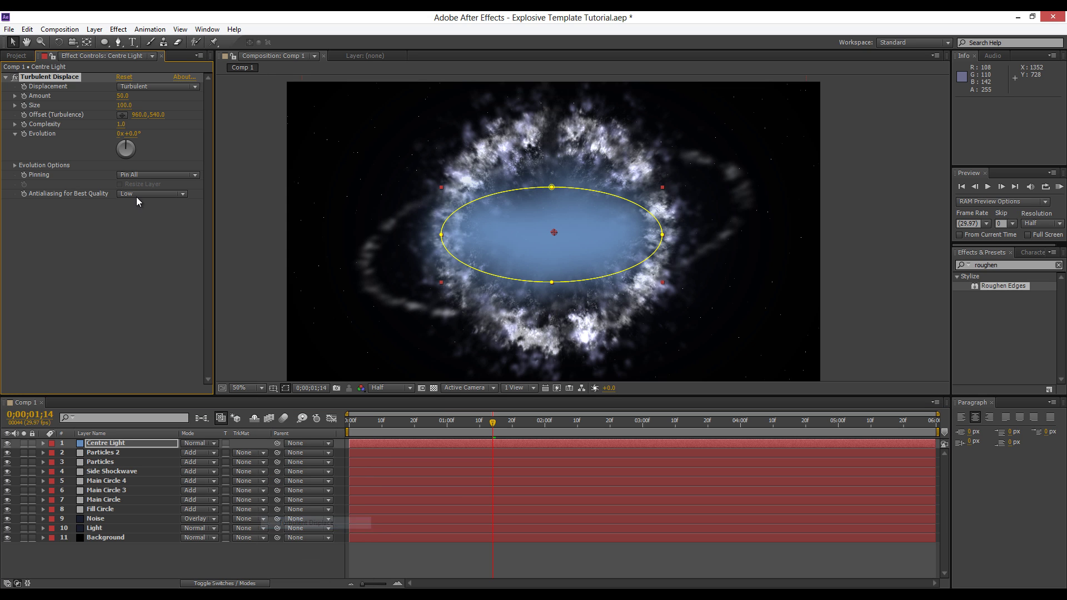
{"action": "left_click", "coordinate": [23, 443]}
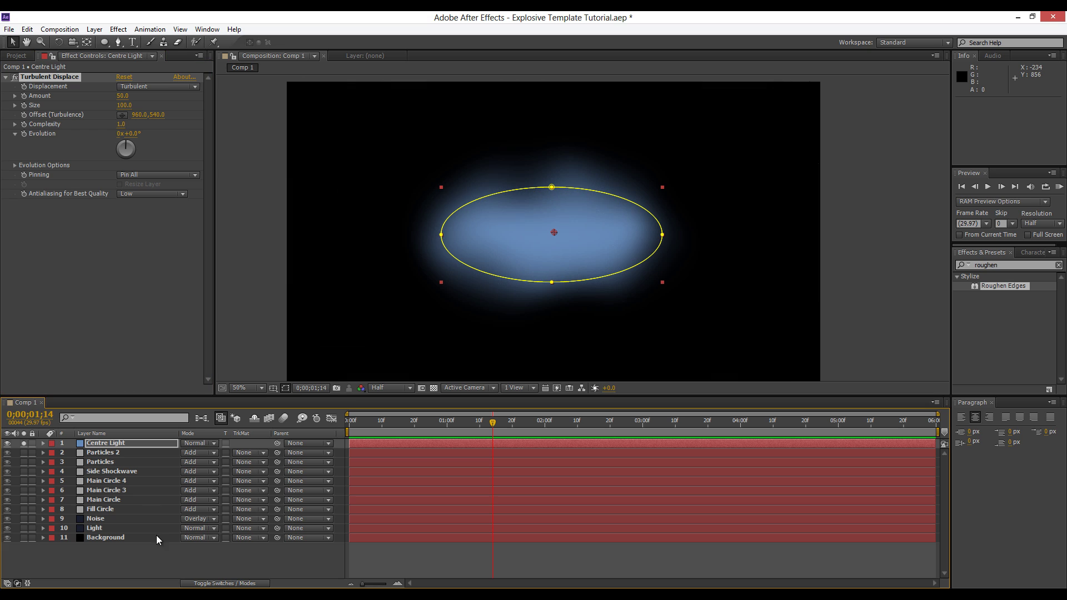
{"action": "left_click_drag", "start_coordinate": [122, 97], "coordinate": [105, 124]}
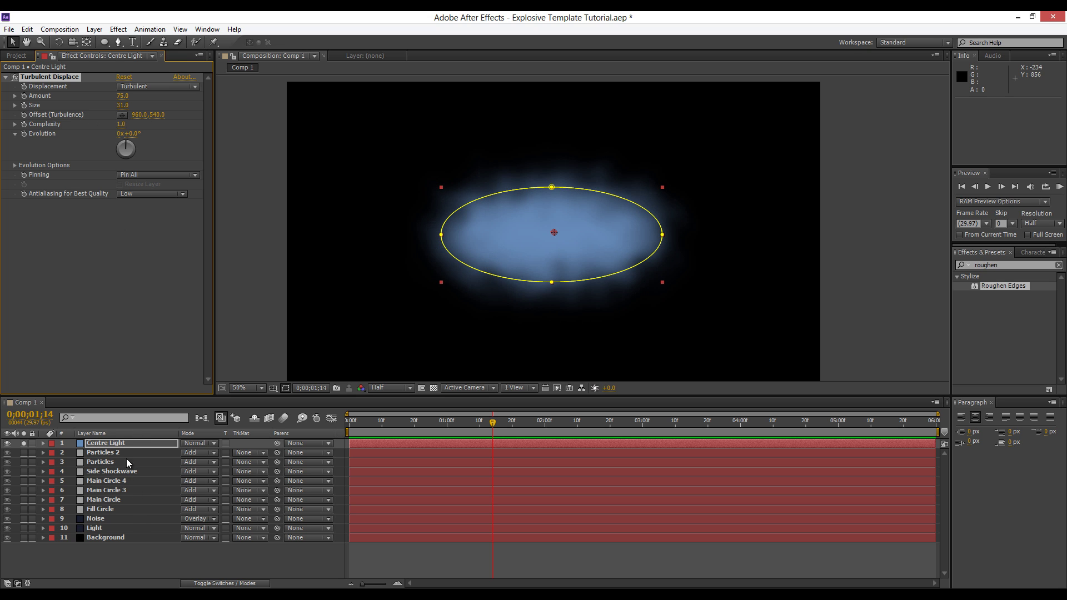
Apply the Fractal Noise effect to the Centre Light layer.
{"action": "left_click", "coordinate": [121, 444]}
{"action": "left_click", "coordinate": [118, 29]}
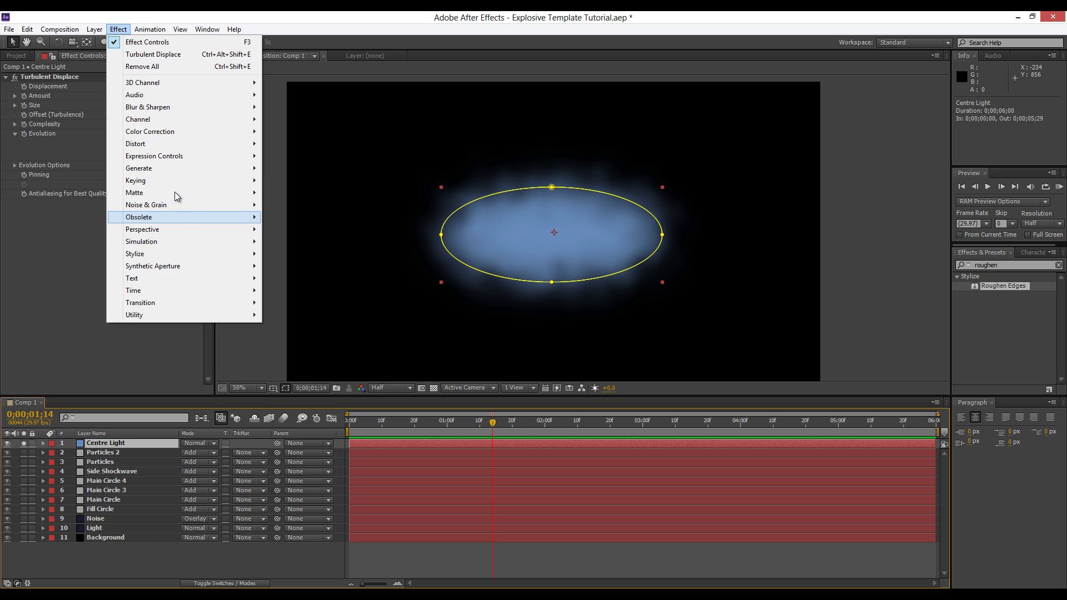
{"action": "mouse_move", "coordinate": [154, 206]}
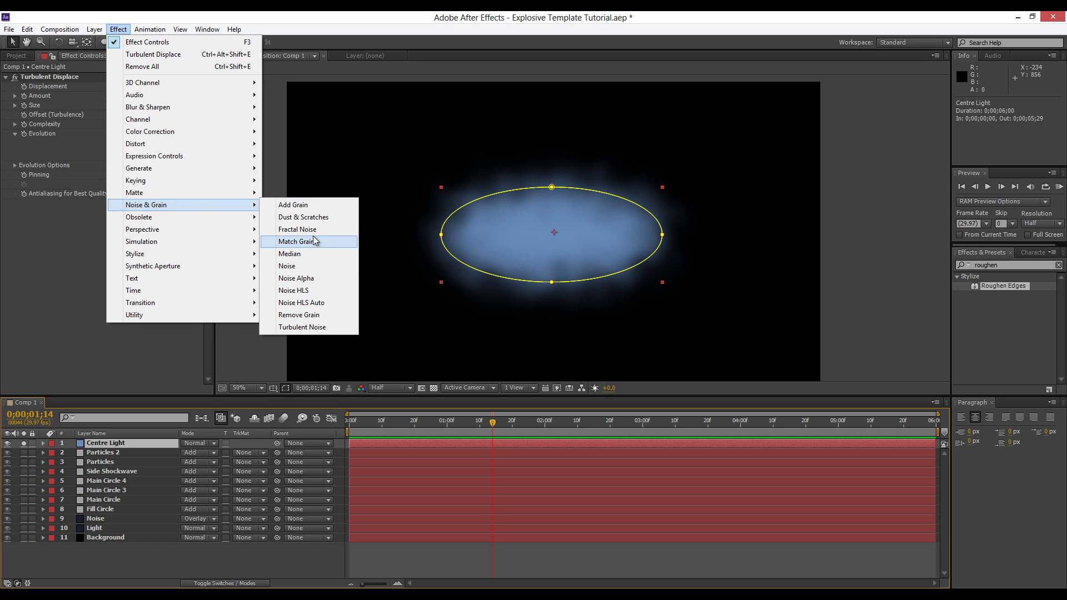
{"action": "left_click", "coordinate": [313, 228]}
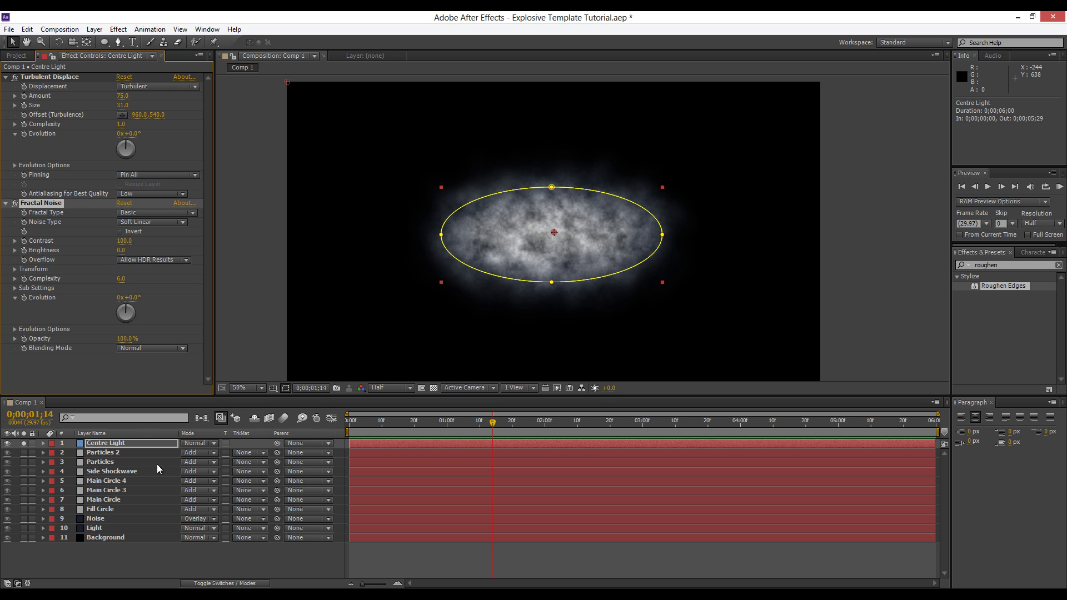
Set Centre Light's layer mode to Soft Light, and the Fractal Noise contrast to 102 and brightness to -21.
{"action": "left_click", "coordinate": [189, 445]}
{"action": "left_click", "coordinate": [234, 321]}
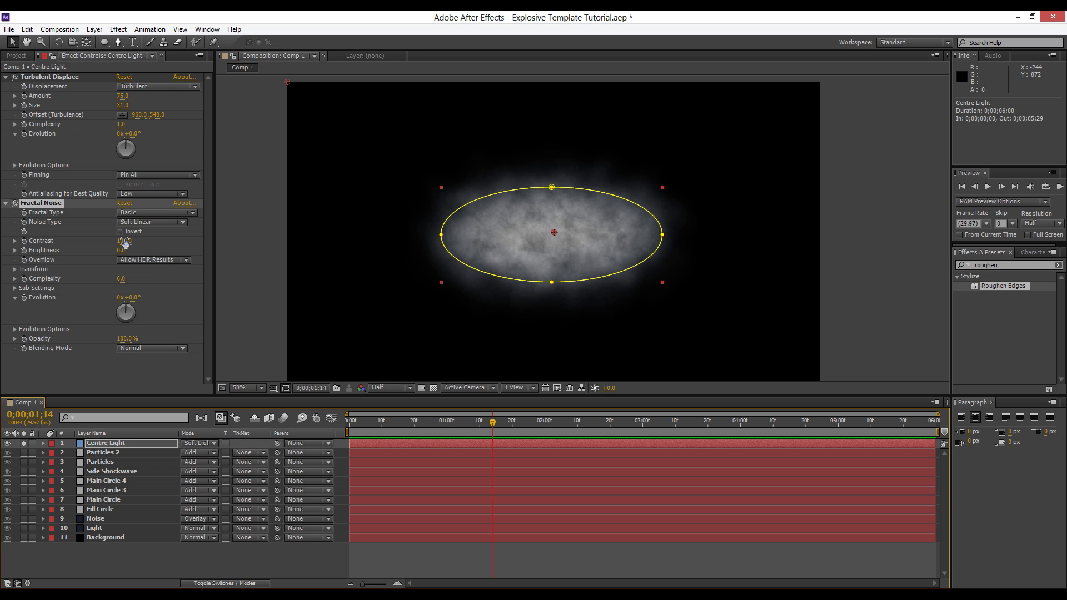
{"action": "left_click_drag", "start_coordinate": [131, 247], "coordinate": [108, 252]}
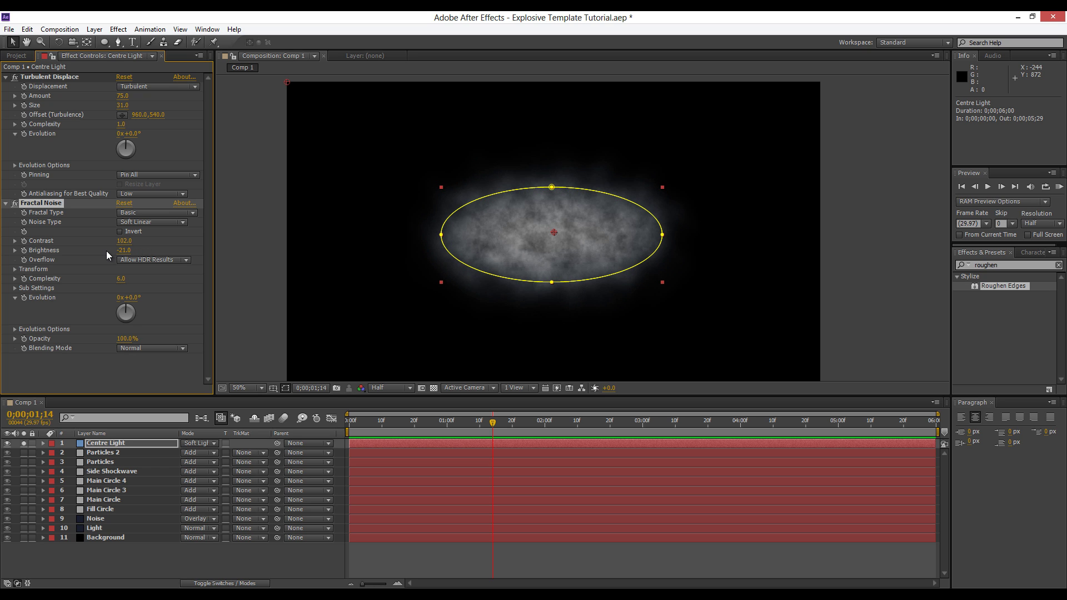
Set the Fractal Noise effect's own blending mode to Soft Light and return Centre Light's layer mode to Normal.
{"action": "left_click", "coordinate": [162, 348]}
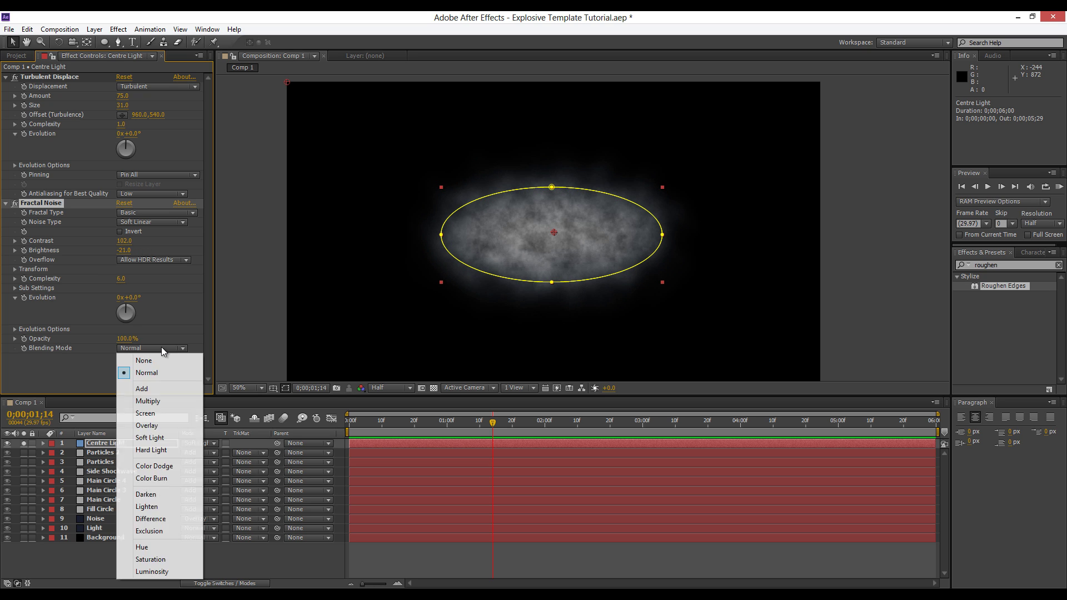
{"action": "left_click", "coordinate": [153, 438]}
{"action": "left_click", "coordinate": [186, 445]}
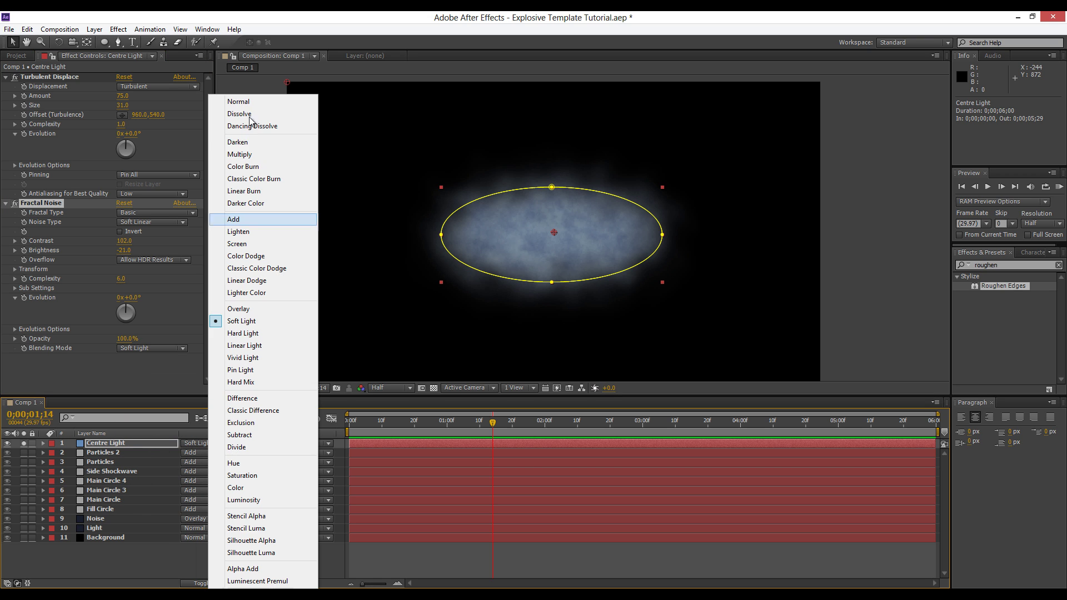
{"action": "left_click", "coordinate": [247, 102]}
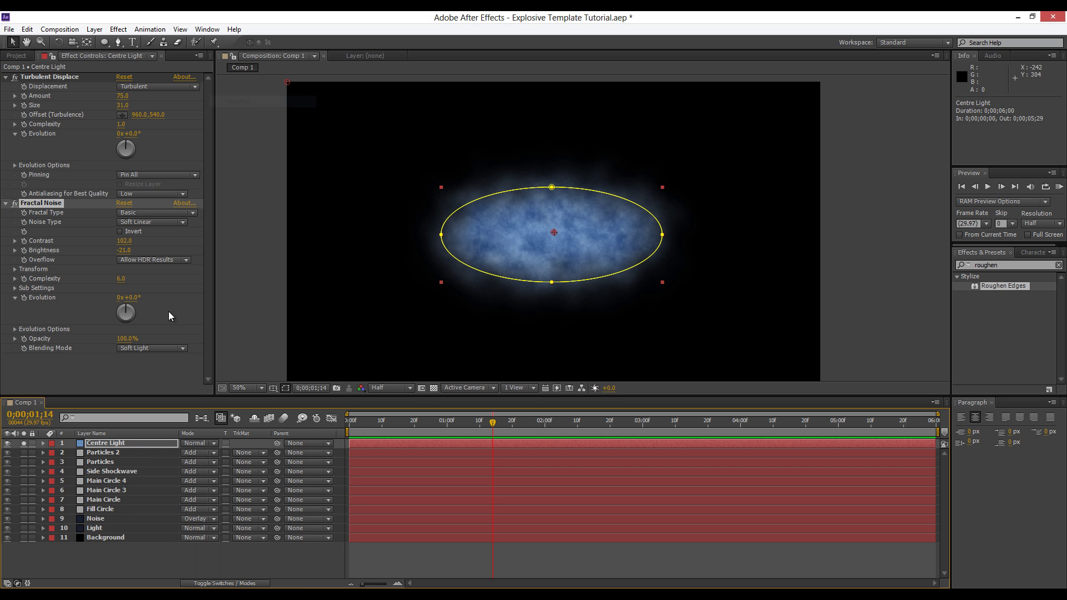
Set the Fractal Noise blending mode to Overlay, its contrast to 77 and its opacity to 25%.
{"action": "left_click", "coordinate": [136, 348]}
{"action": "left_click", "coordinate": [155, 427]}
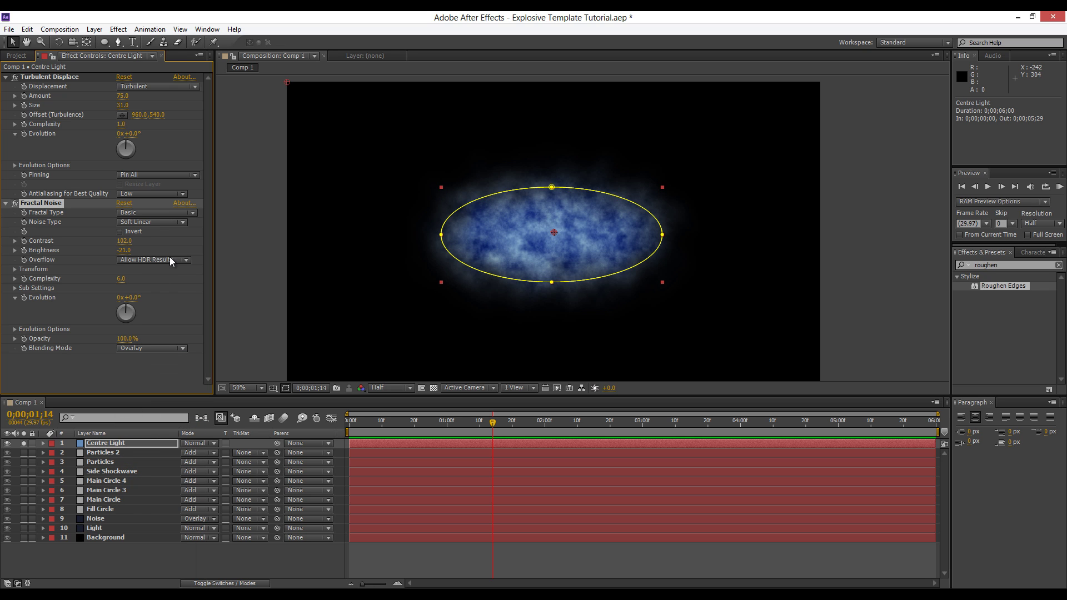
{"action": "left_click_drag", "start_coordinate": [132, 243], "coordinate": [114, 244]}
{"action": "mouse_move", "coordinate": [115, 339]}
{"action": "left_mouse_down"}
{"action": "mouse_move", "coordinate": [40, 340]}
{"action": "mouse_move", "coordinate": [127, 339]}
{"action": "left_mouse_up"}
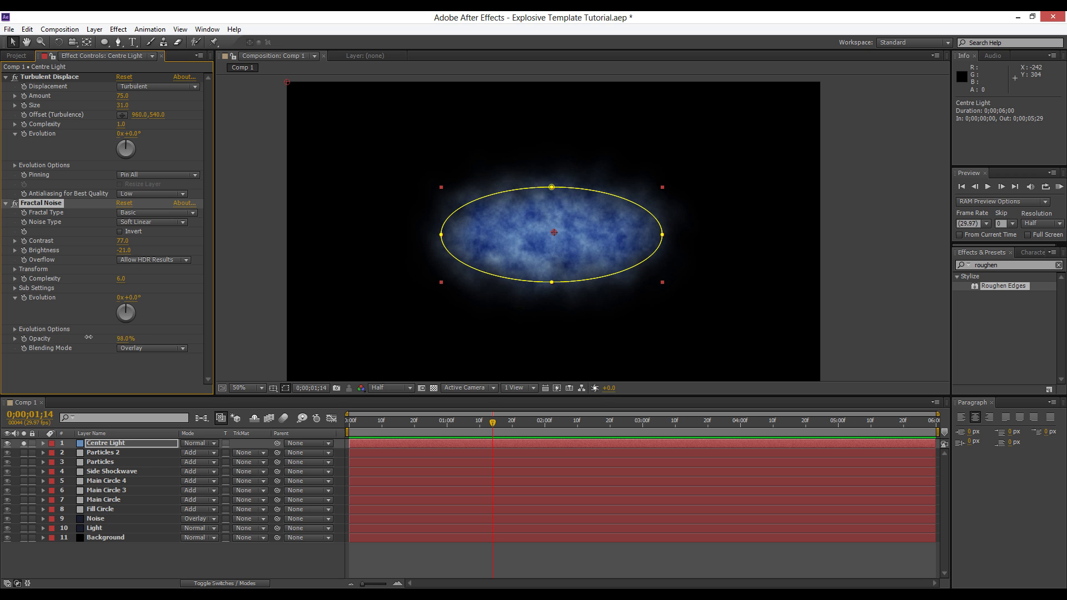
{"action": "left_click", "coordinate": [131, 339]}
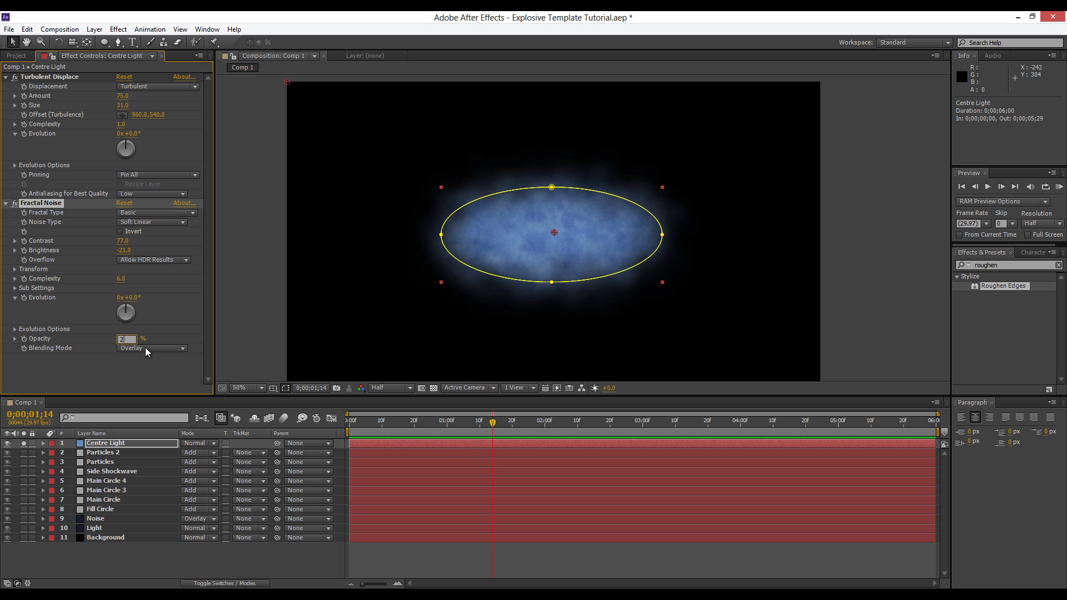
{"action": "key", "text": "Return"}
{"action": "key", "text": "comma"}
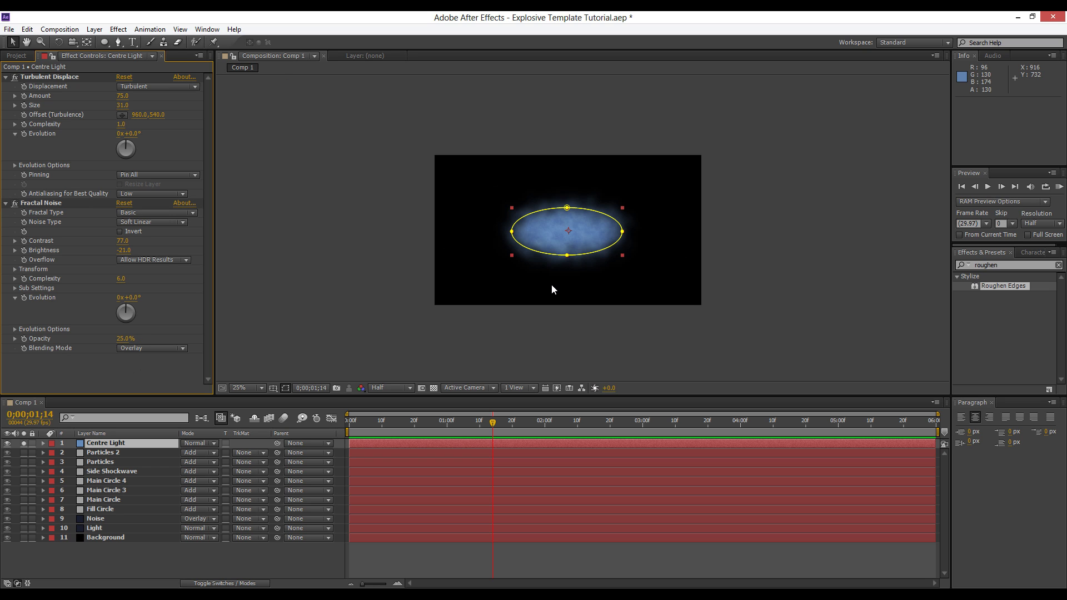
Turn off solo for the Centre Light layer and set its layer mode to Add.
{"action": "left_click", "coordinate": [835, 183]}
{"action": "key", "text": "period"}
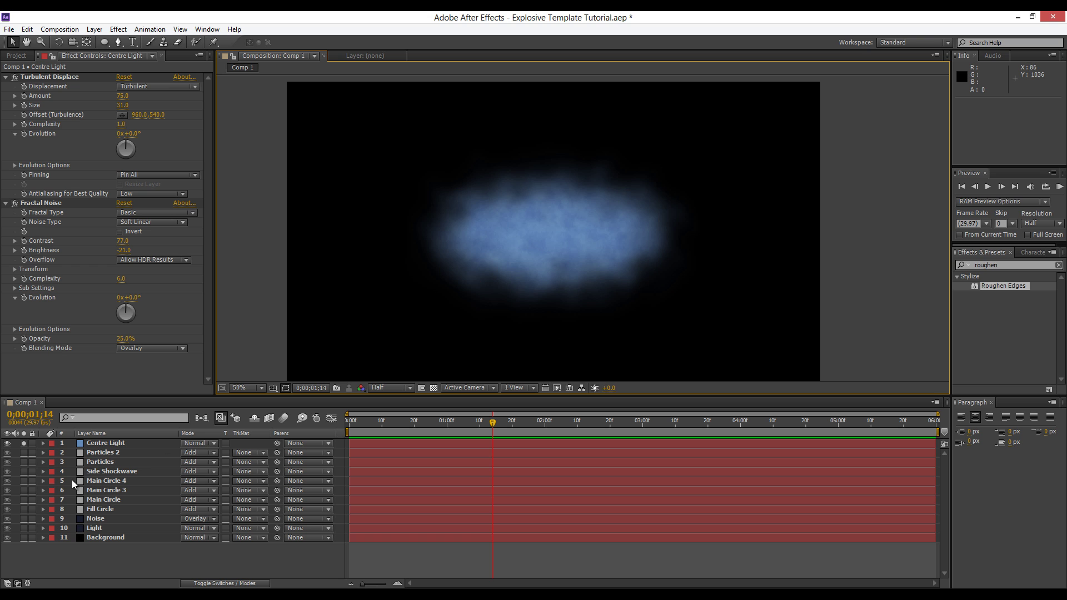
{"action": "left_click", "coordinate": [24, 443]}
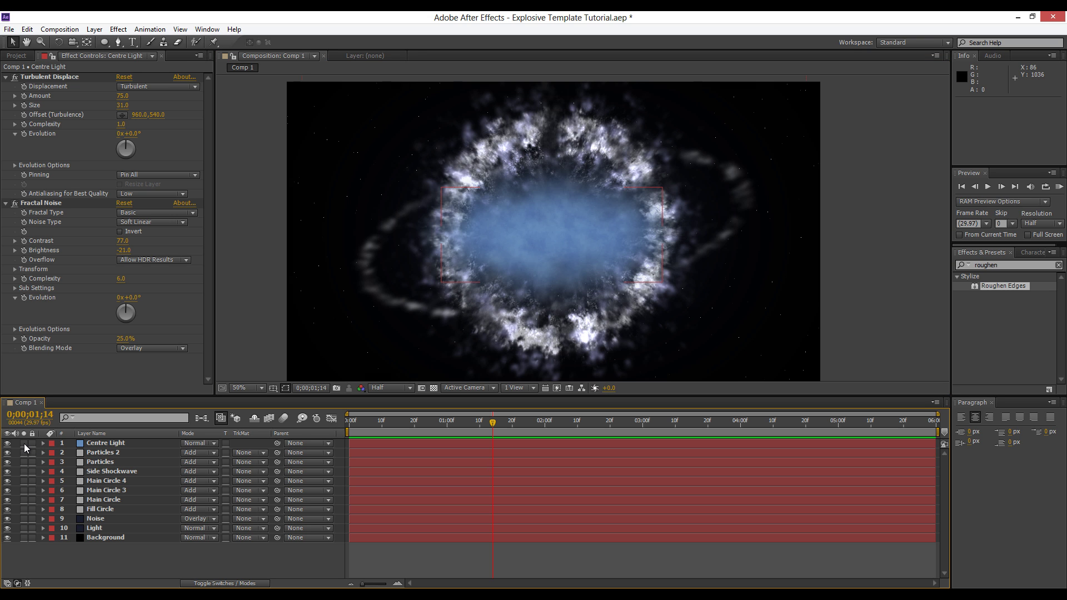
{"action": "left_click", "coordinate": [195, 443]}
{"action": "left_click", "coordinate": [240, 218]}
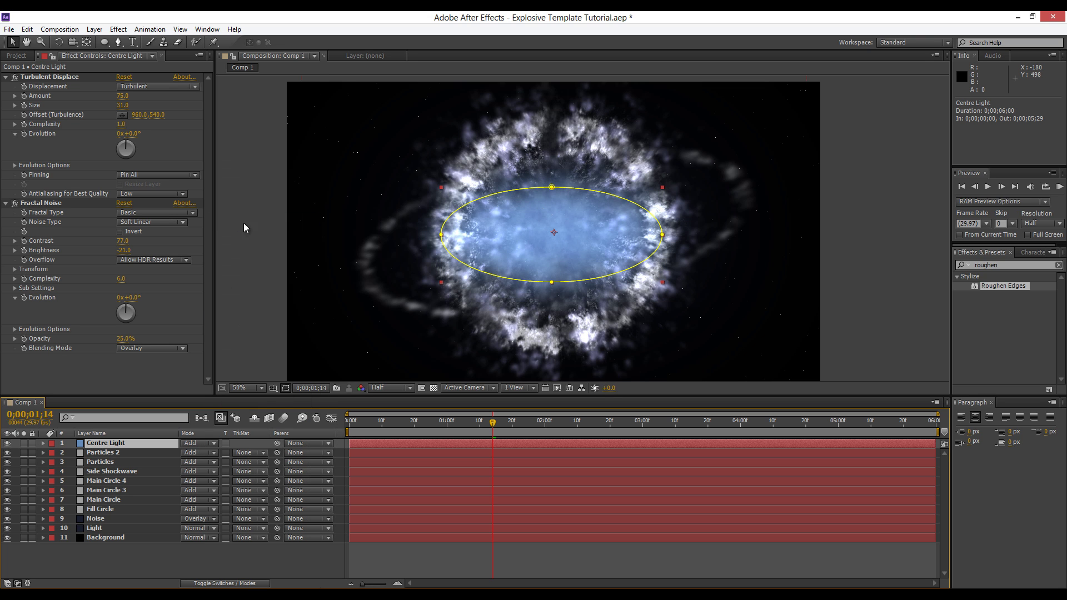
{"action": "left_click", "coordinate": [333, 557]}
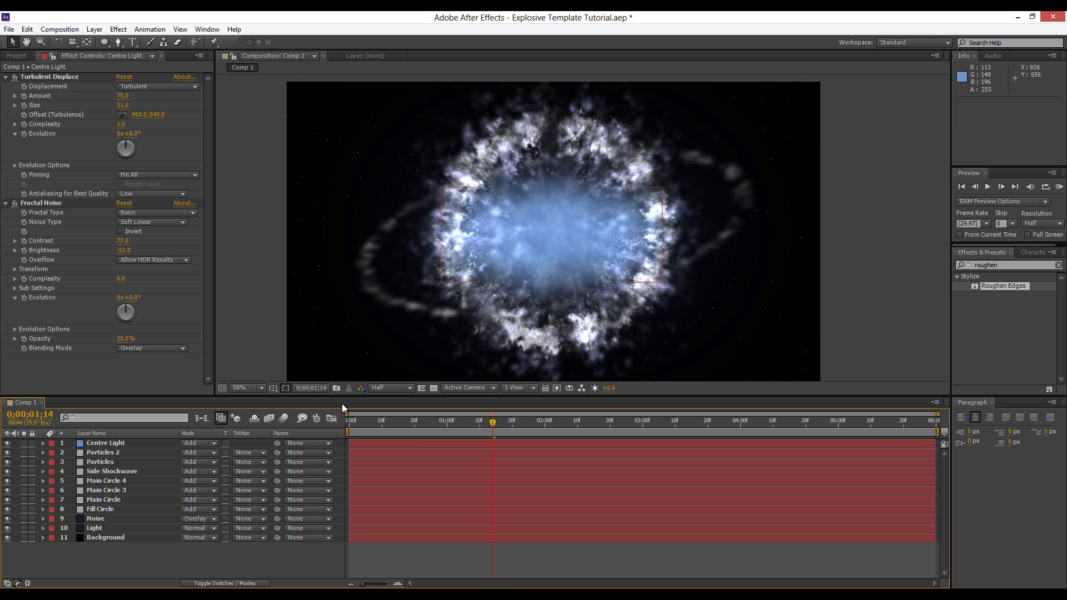
Reveal Centre Light's opacity and Main Circle's keyframes, with the current time at Main Circle's second mask expansion keyframes, 0;00;01;08.
{"action": "left_click", "coordinate": [140, 443]}
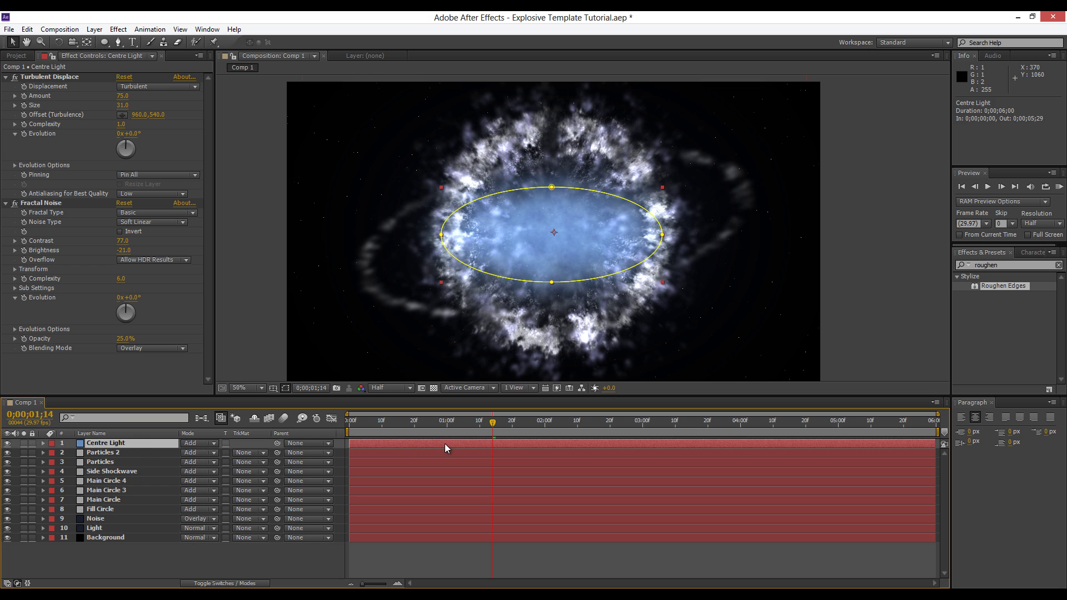
{"action": "key", "text": "t"}
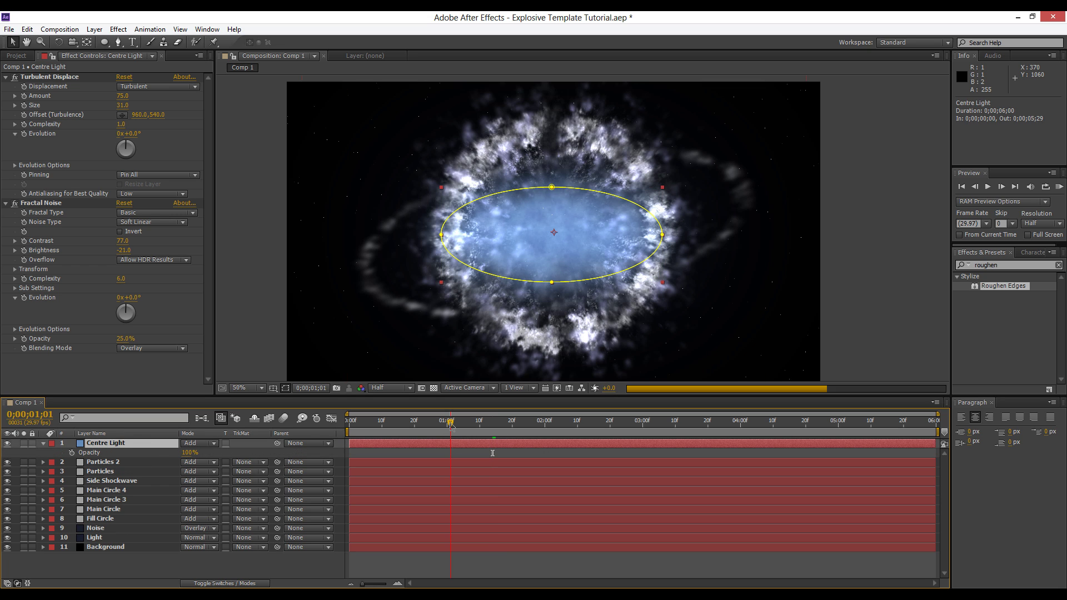
{"action": "left_click_drag", "start_coordinate": [451, 431], "coordinate": [476, 428]}
{"action": "left_click", "coordinate": [481, 428]}
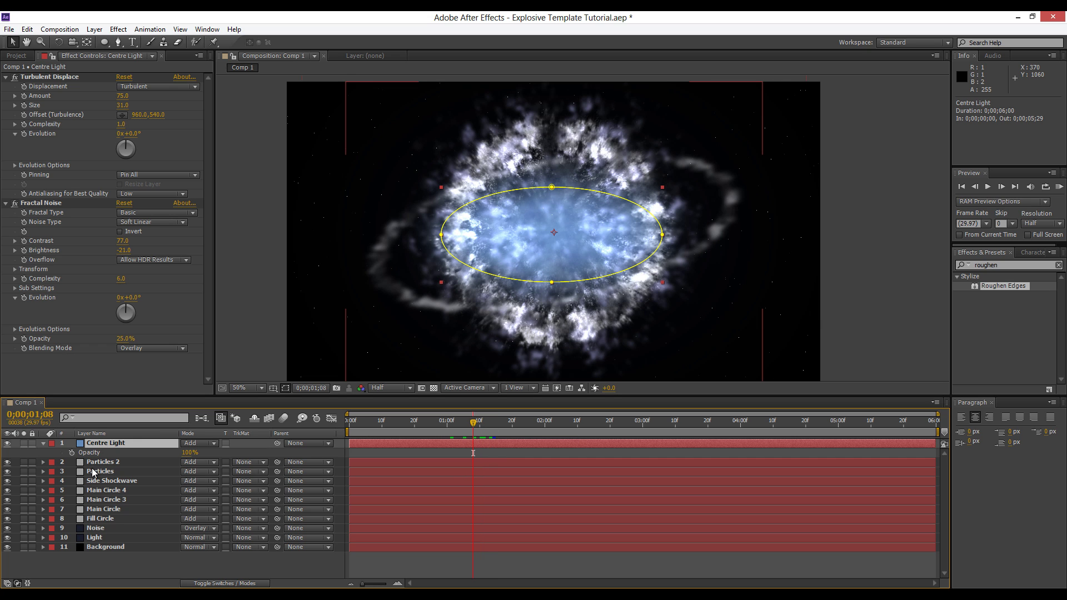
{"action": "left_click", "coordinate": [115, 482]}
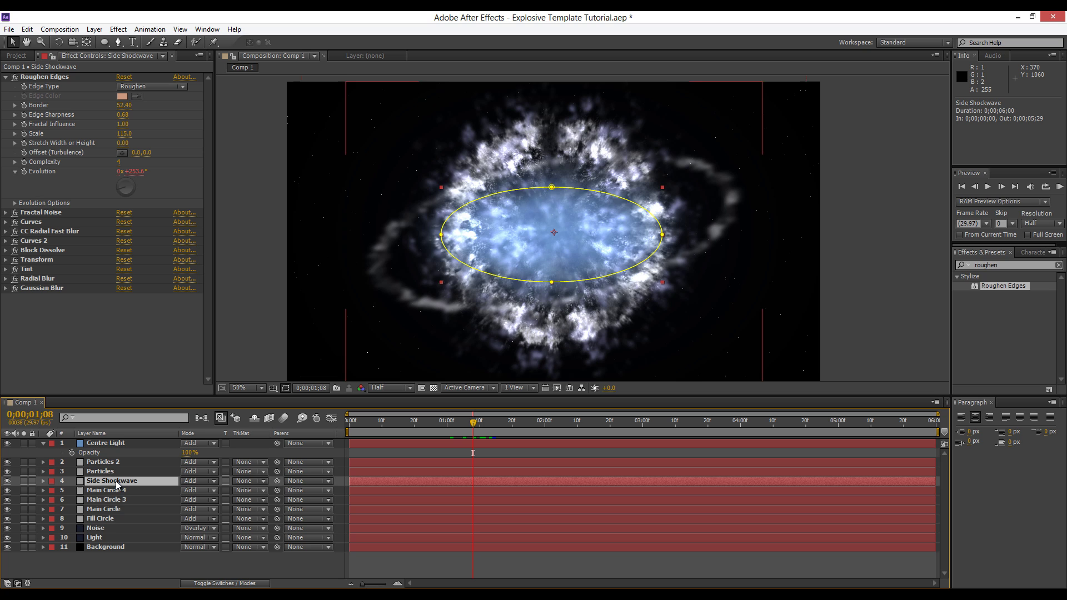
{"action": "left_click", "coordinate": [111, 511]}
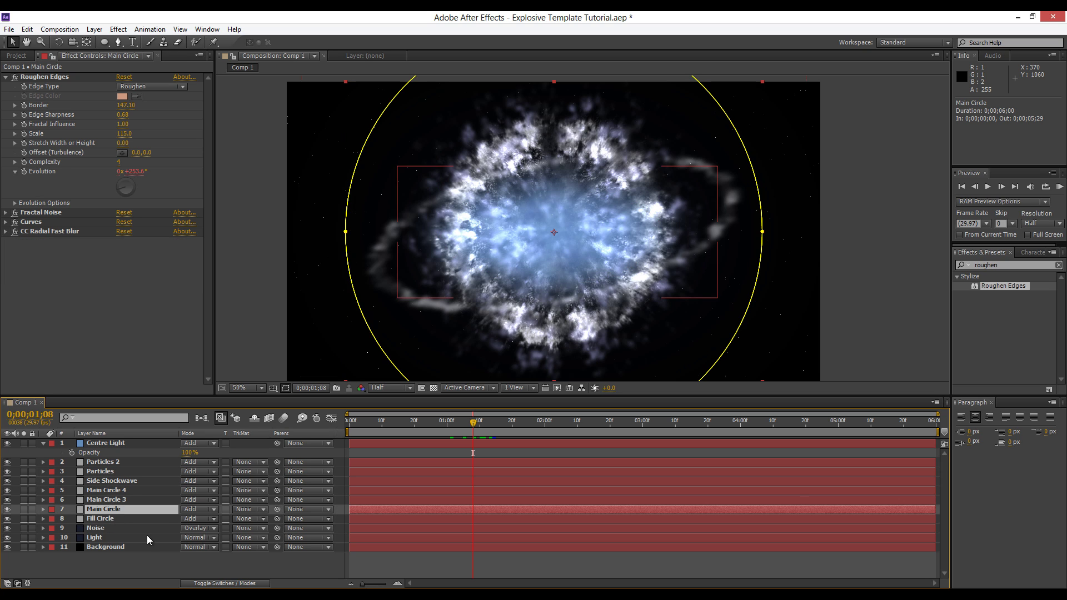
{"action": "key", "text": "u"}
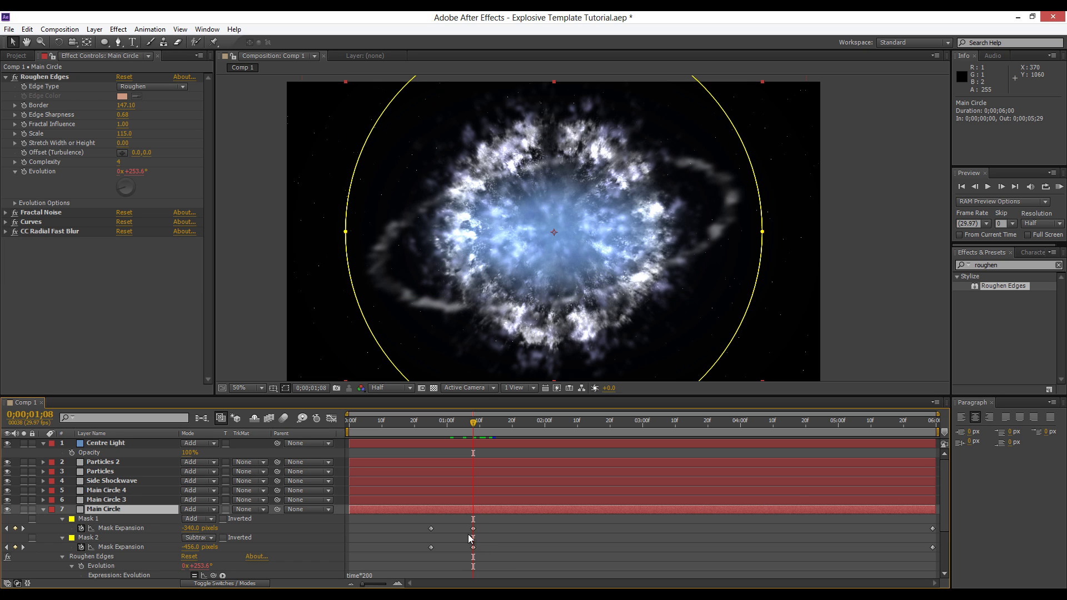
{"action": "left_click_drag", "start_coordinate": [461, 524], "coordinate": [477, 550]}
{"action": "left_click", "coordinate": [485, 545]}
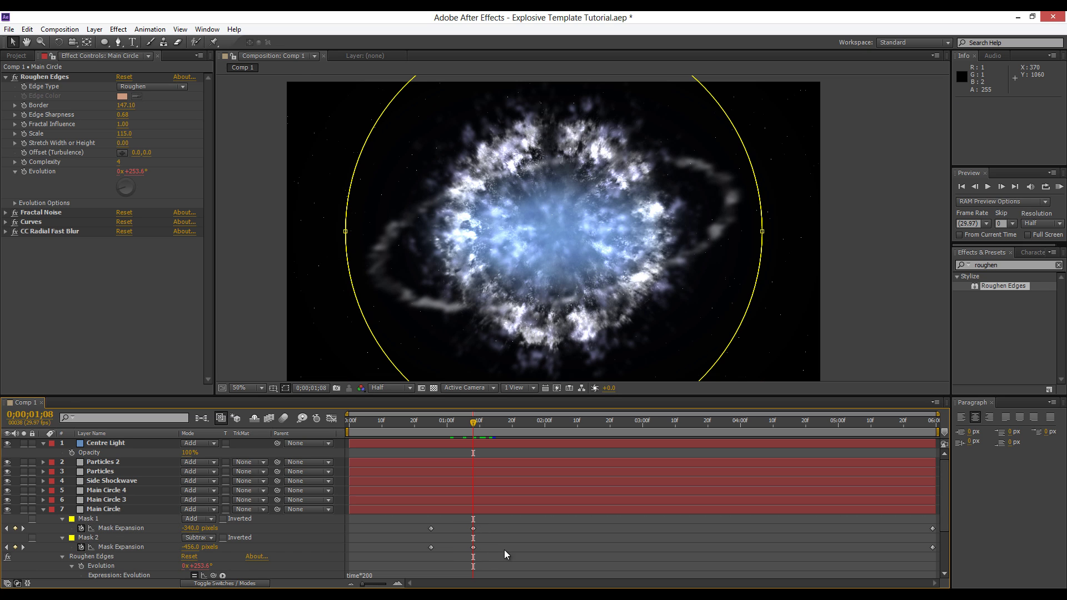
Start keyframing Centre Light's opacity at 0;00;01;08 with a value of 65%.
{"action": "left_click", "coordinate": [72, 453]}
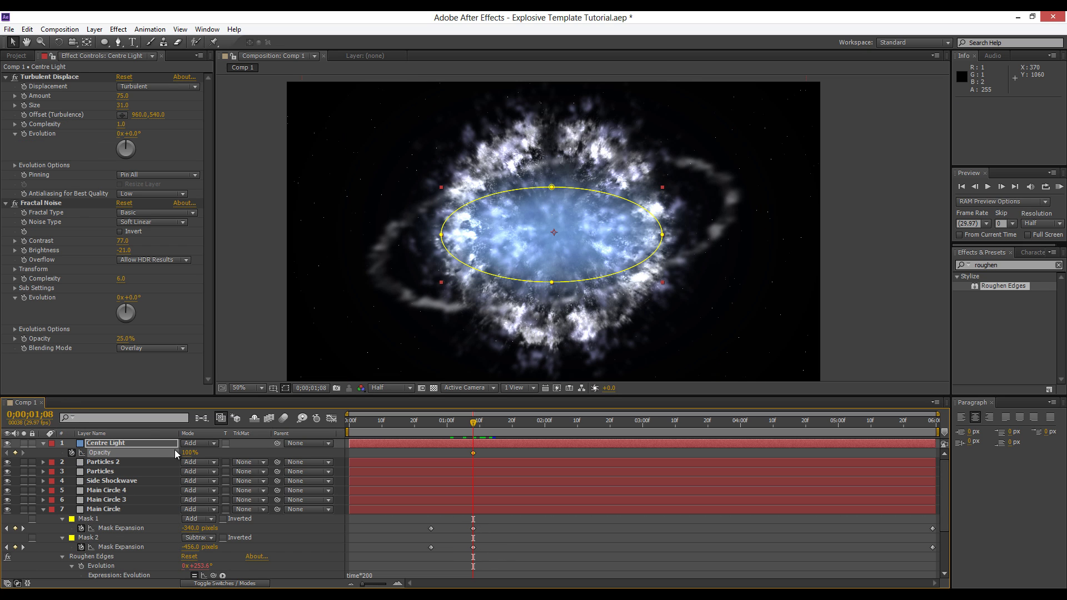
{"action": "left_click_drag", "start_coordinate": [189, 453], "coordinate": [168, 451]}
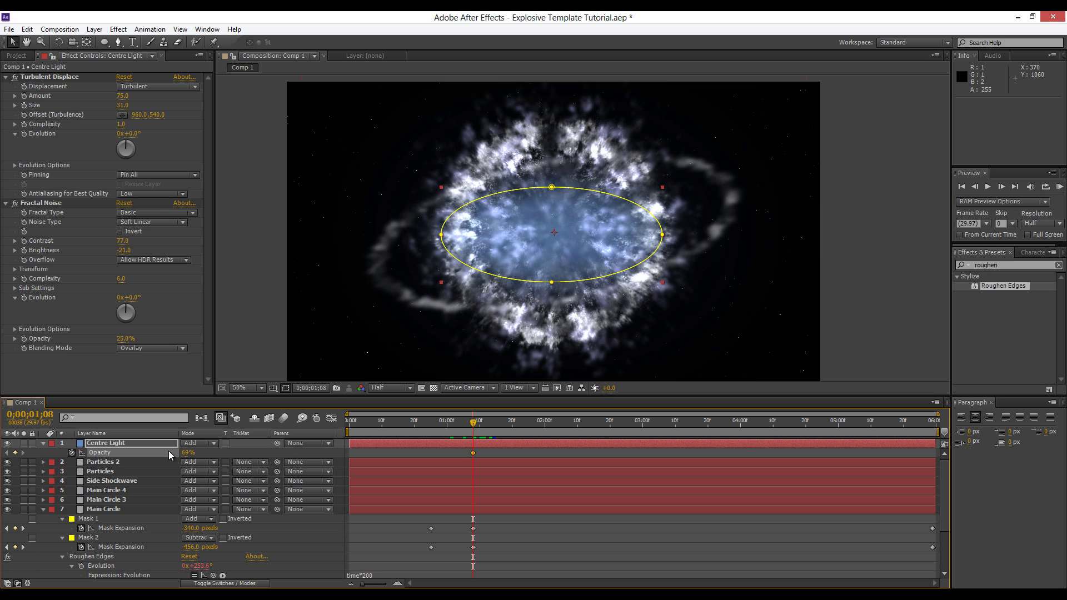
{"action": "left_click", "coordinate": [187, 453]}
{"action": "type", "text": "50"}
{"action": "key", "text": "Return"}
{"action": "left_click", "coordinate": [185, 454]}
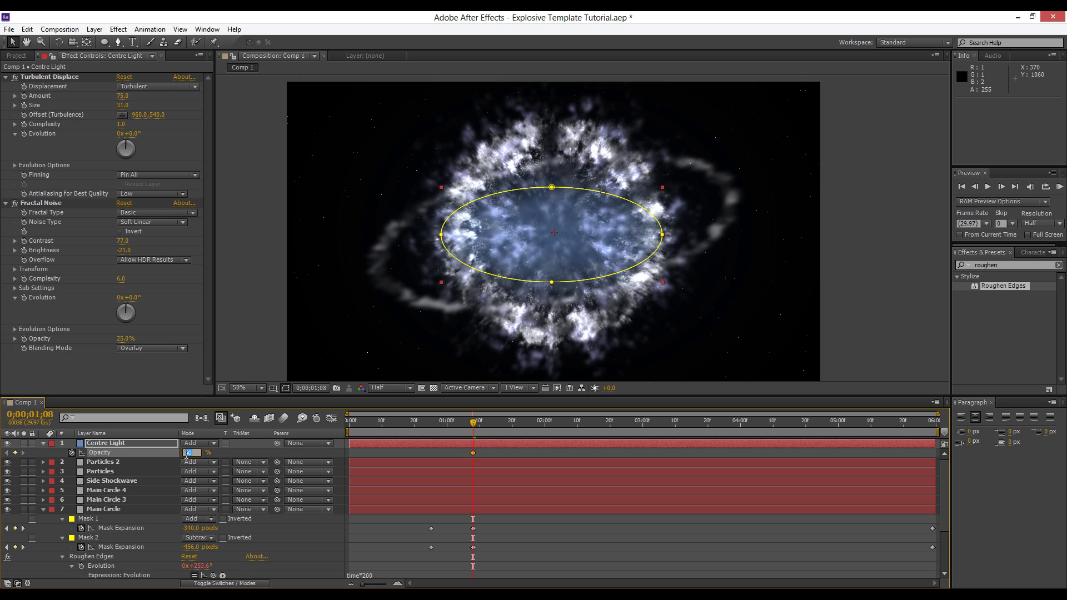
{"action": "type", "text": "65"}
{"action": "key", "text": "Return"}
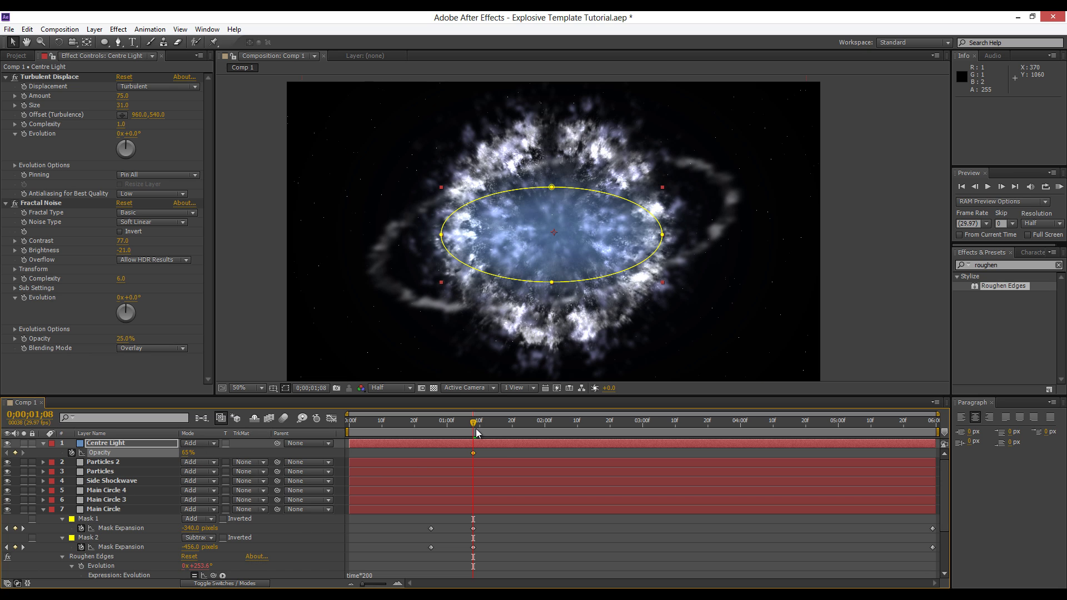
Keyframe Centre Light's opacity at 0% at 0;00;00;25, in line with Main Circle's first mask expansion keyframes.
{"action": "left_click", "coordinate": [433, 425]}
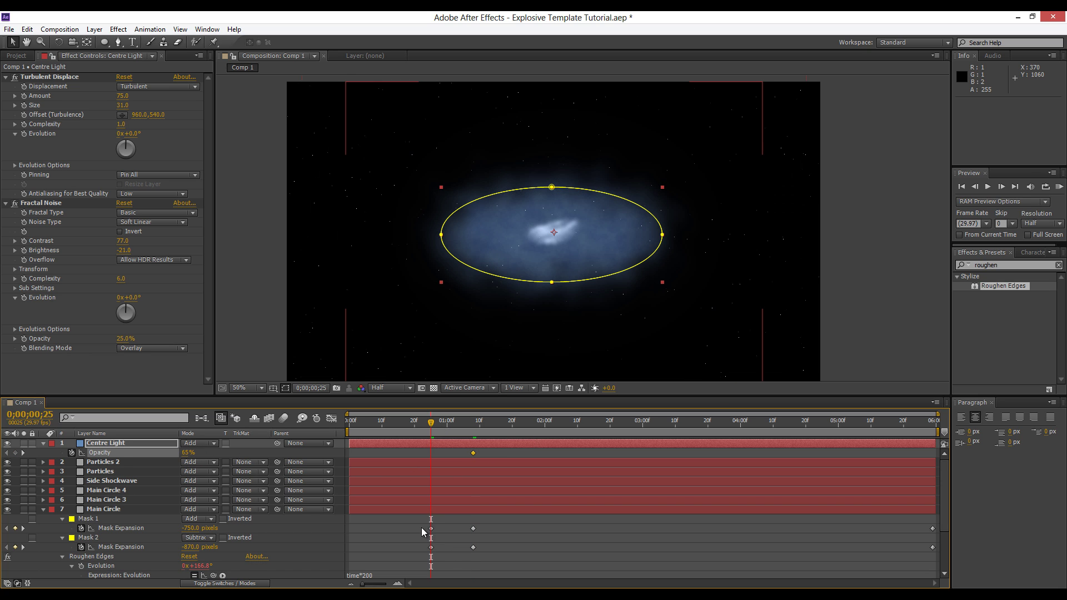
{"action": "left_click_drag", "start_coordinate": [422, 524], "coordinate": [442, 553]}
{"action": "left_click", "coordinate": [436, 542]}
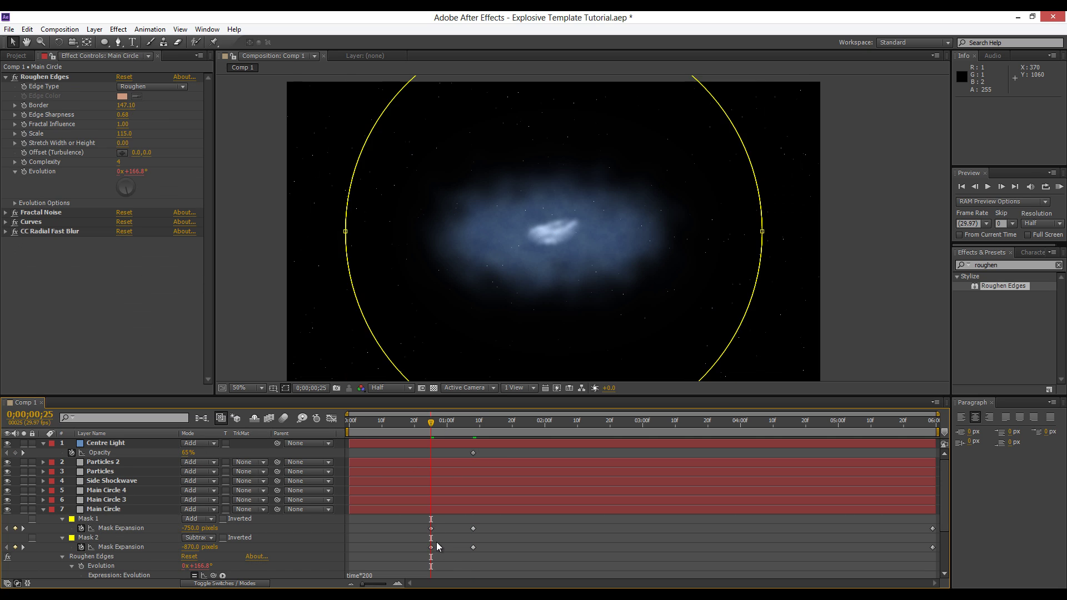
{"action": "left_click", "coordinate": [182, 452]}
{"action": "type", "text": "0"}
{"action": "key", "text": "Return"}
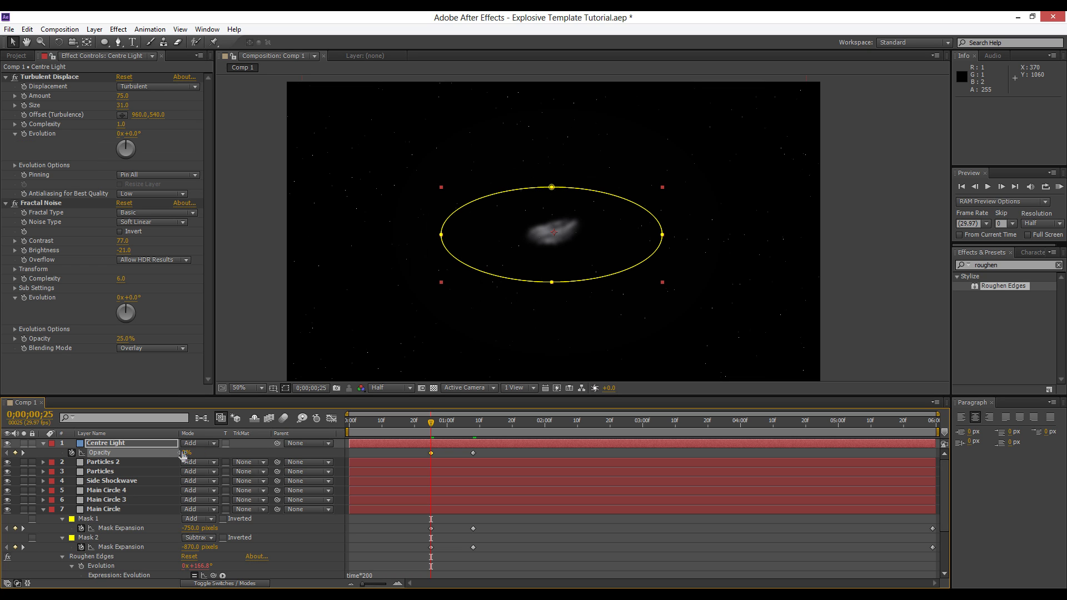
{"action": "left_click", "coordinate": [412, 453]}
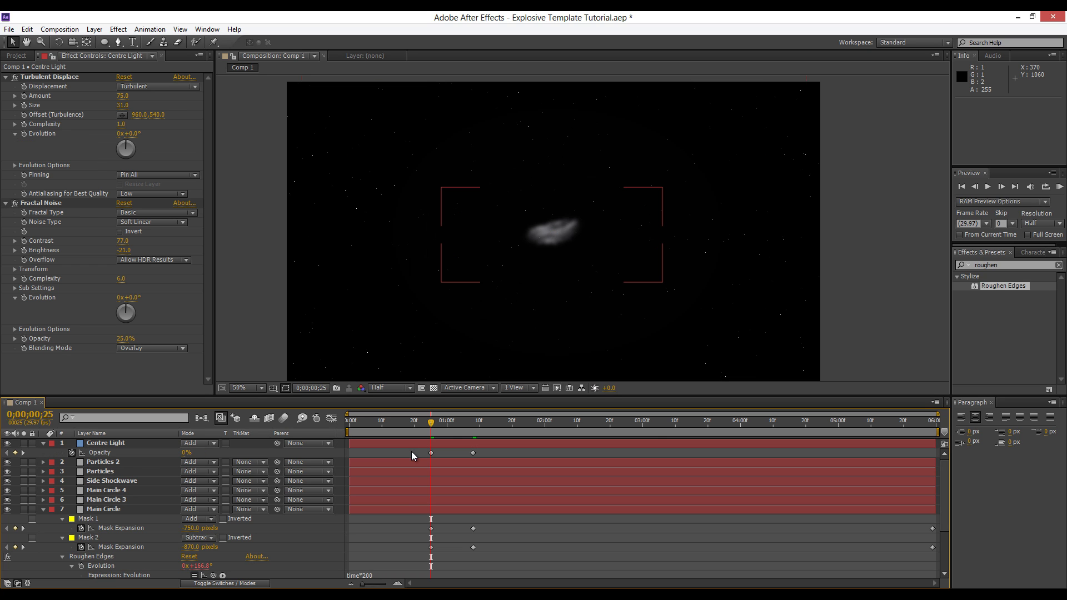
Set the temporal interpolation of both Centre Light opacity keyframes to Bezier.
{"action": "left_click_drag", "start_coordinate": [403, 450], "coordinate": [483, 459]}
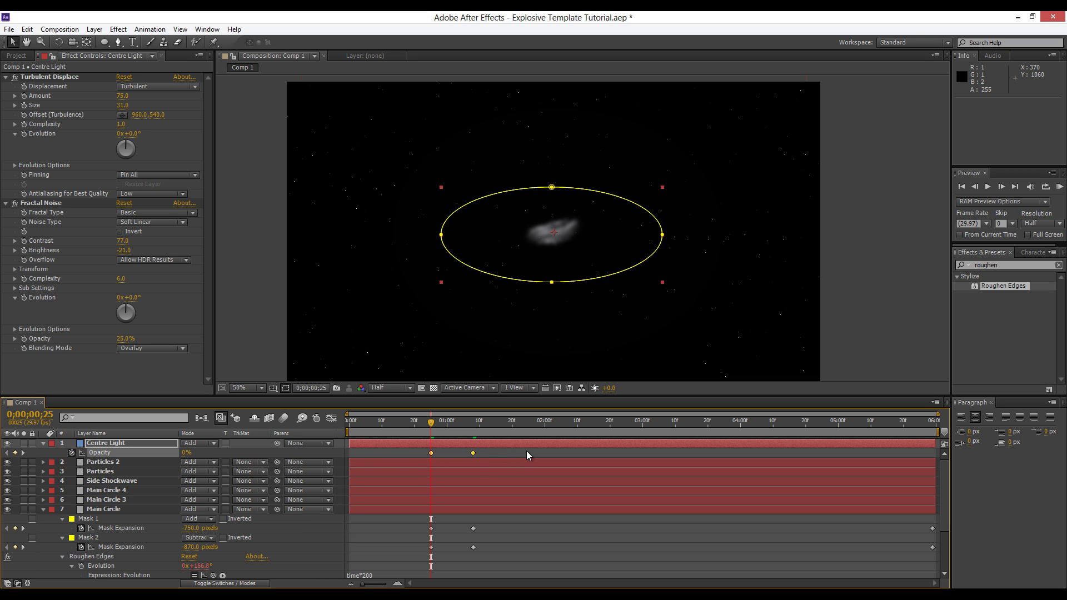
{"action": "right_click", "coordinate": [474, 454]}
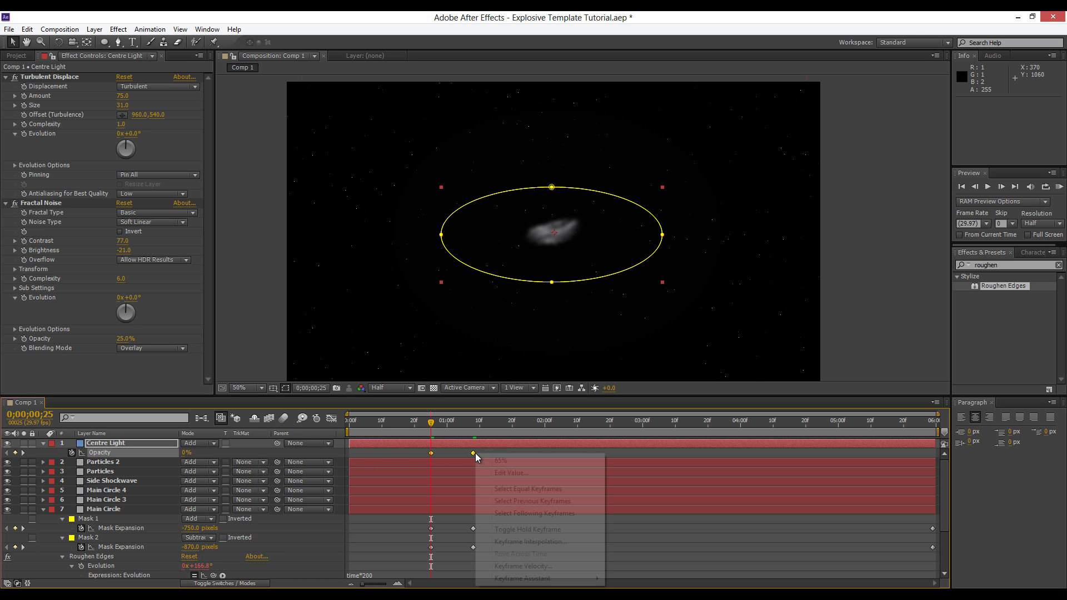
{"action": "left_click", "coordinate": [533, 542]}
{"action": "left_click", "coordinate": [585, 252]}
{"action": "left_click", "coordinate": [569, 296]}
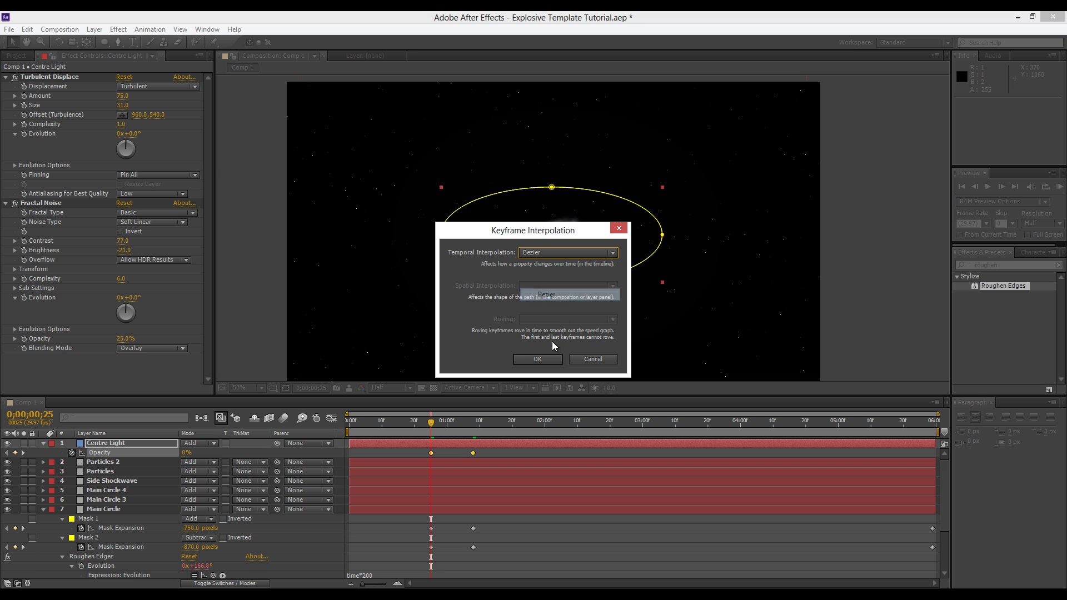
{"action": "left_click", "coordinate": [540, 360]}
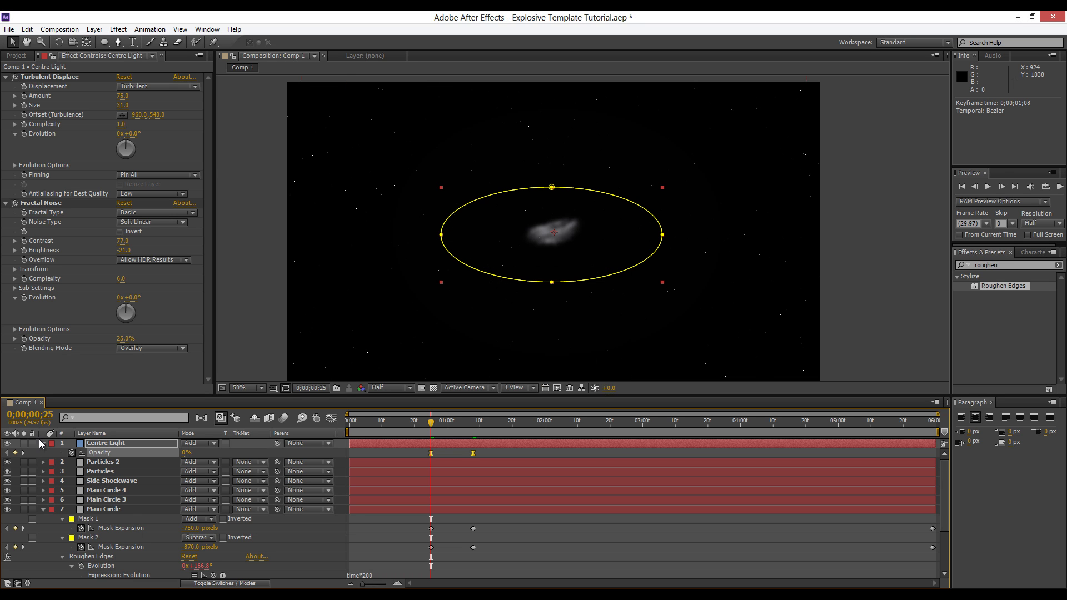
Collapse the expanded layers and Centre Light's effects, and RAM preview the animation, ending at 0;00;01;18.
{"action": "left_click", "coordinate": [42, 443]}
{"action": "left_click", "coordinate": [43, 500]}
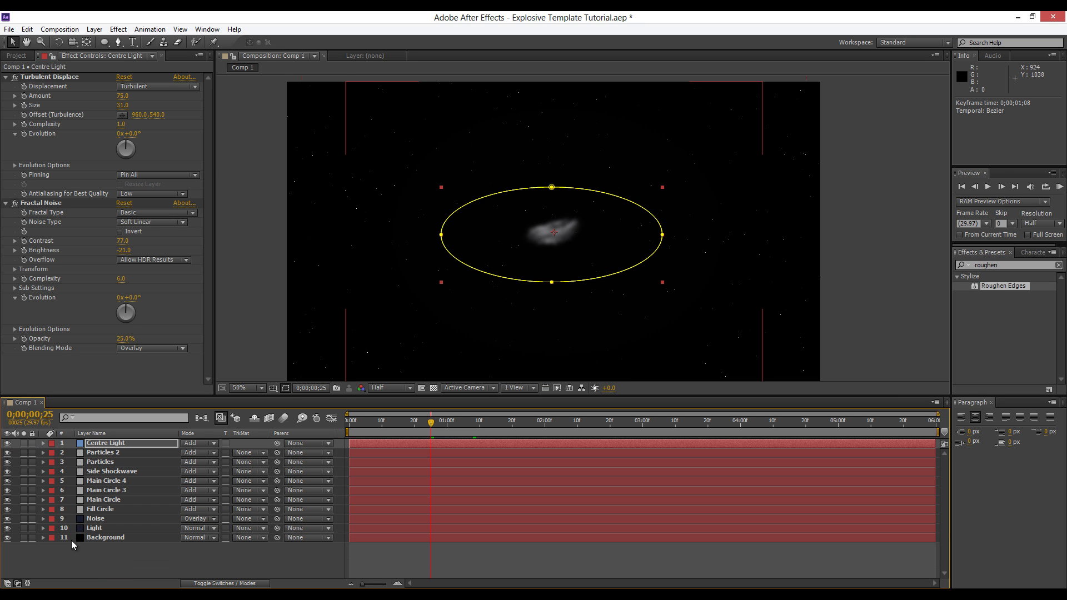
{"action": "left_click", "coordinate": [72, 550]}
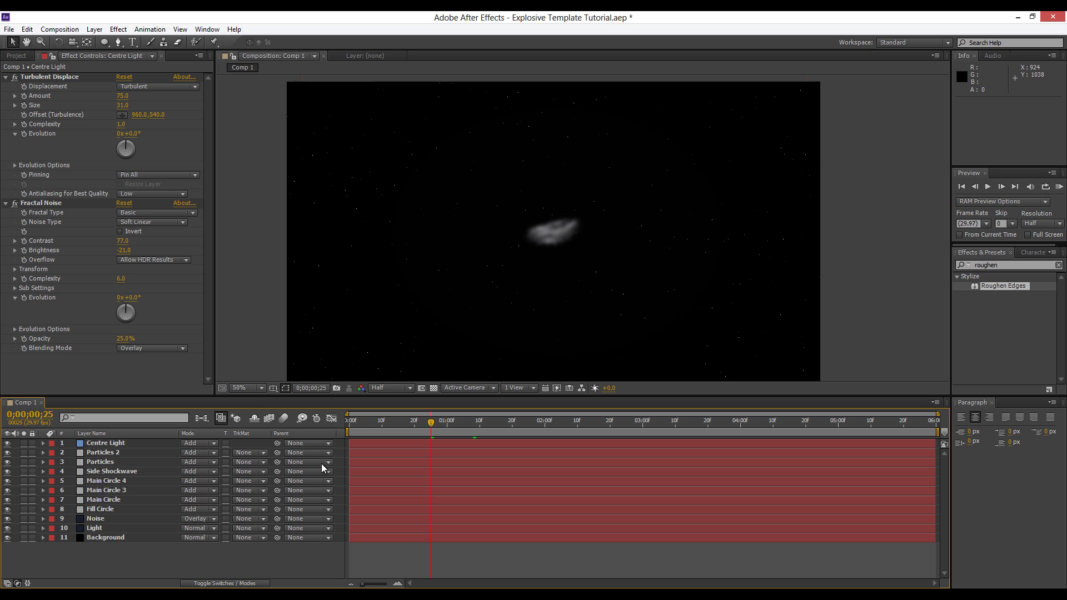
{"action": "left_click", "coordinate": [1060, 187]}
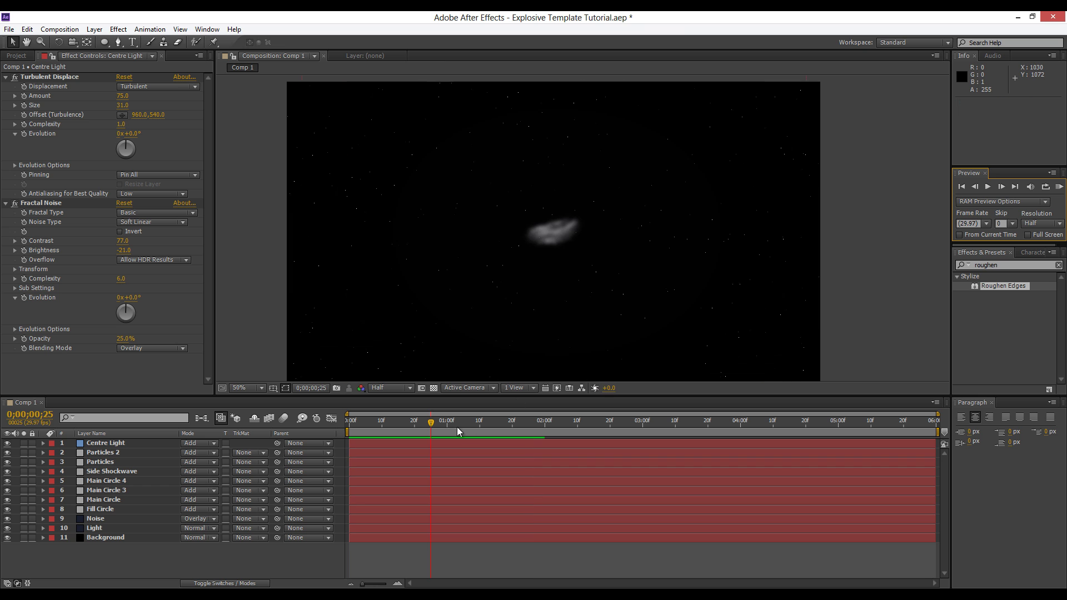
{"action": "left_click_drag", "start_coordinate": [457, 427], "coordinate": [506, 428]}
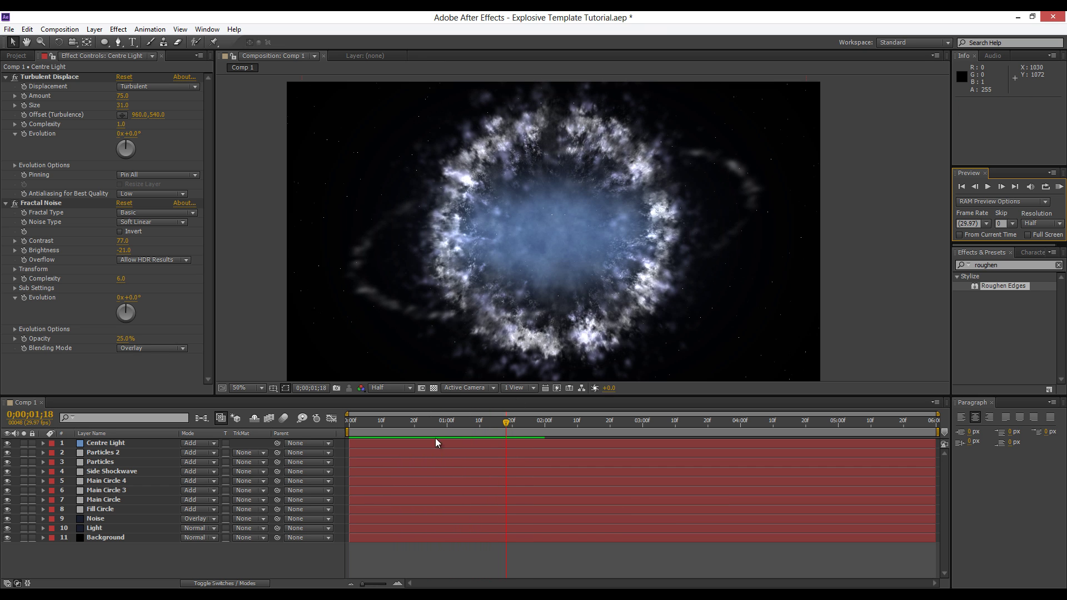
{"action": "left_click", "coordinate": [5, 78]}
{"action": "left_click", "coordinate": [5, 87]}
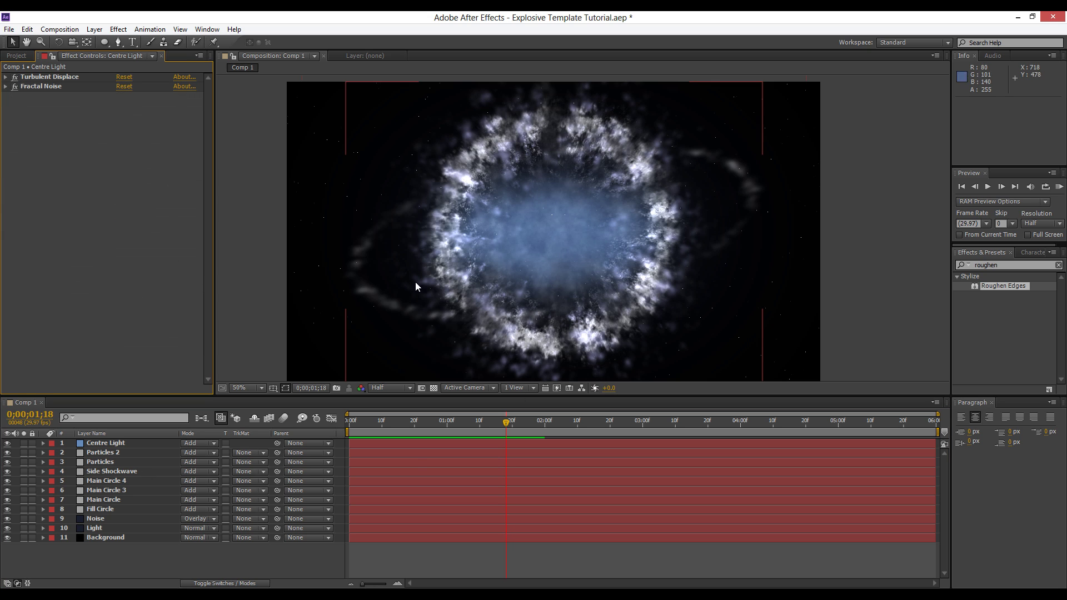
Create a new solid layer at full composition size in black, colour 000000.
{"action": "left_click", "coordinate": [94, 29]}
{"action": "mouse_move", "coordinate": [104, 43]}
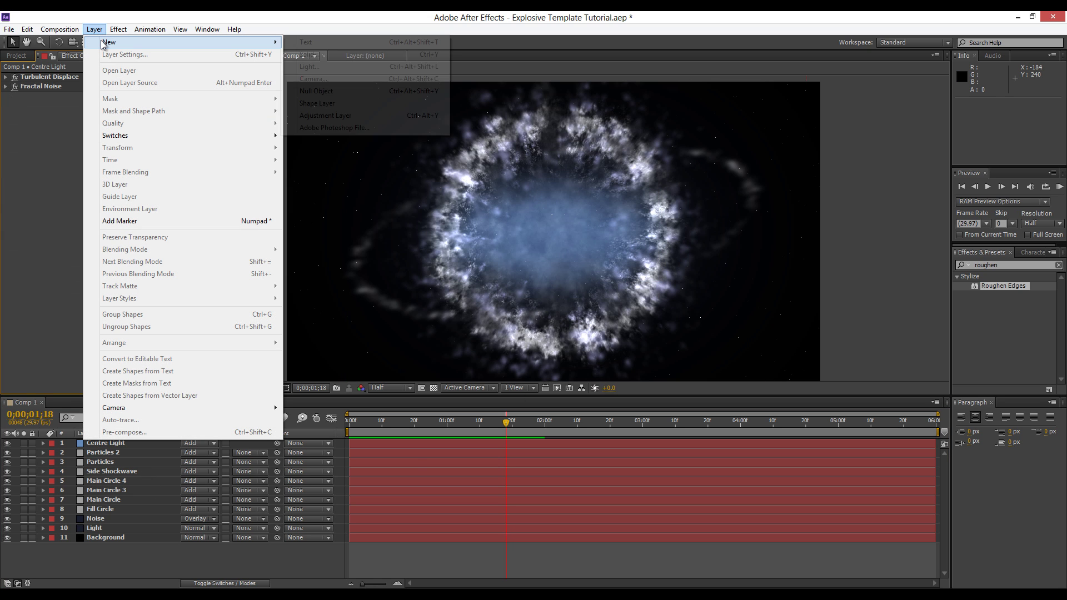
{"action": "left_click", "coordinate": [335, 53]}
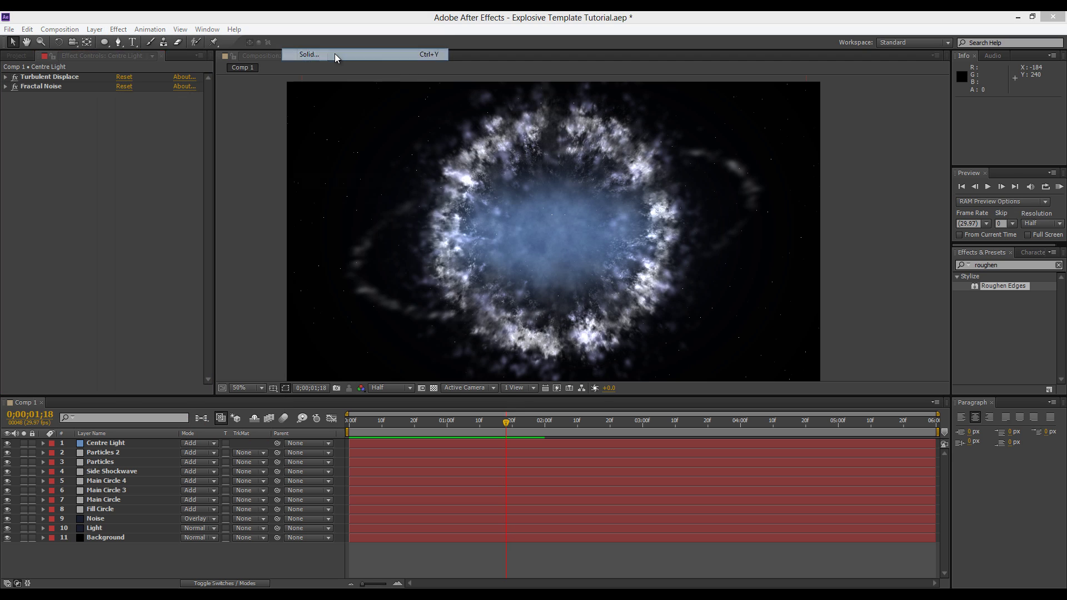
{"action": "left_click", "coordinate": [378, 366]}
{"action": "left_click_drag", "start_coordinate": [145, 235], "coordinate": [114, 261]}
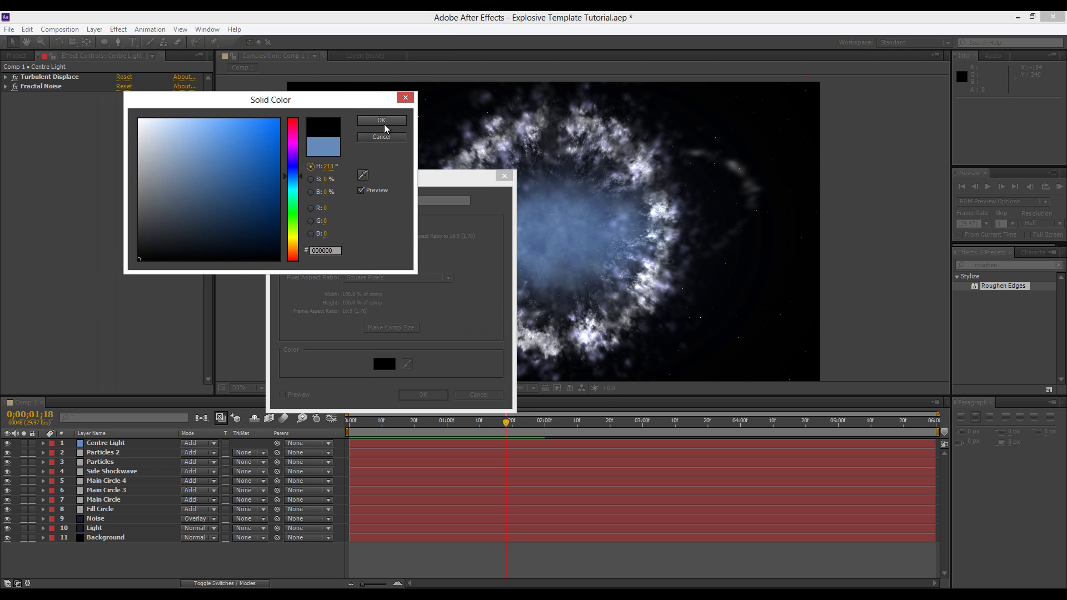
{"action": "left_click", "coordinate": [384, 123]}
{"action": "left_click", "coordinate": [423, 394]}
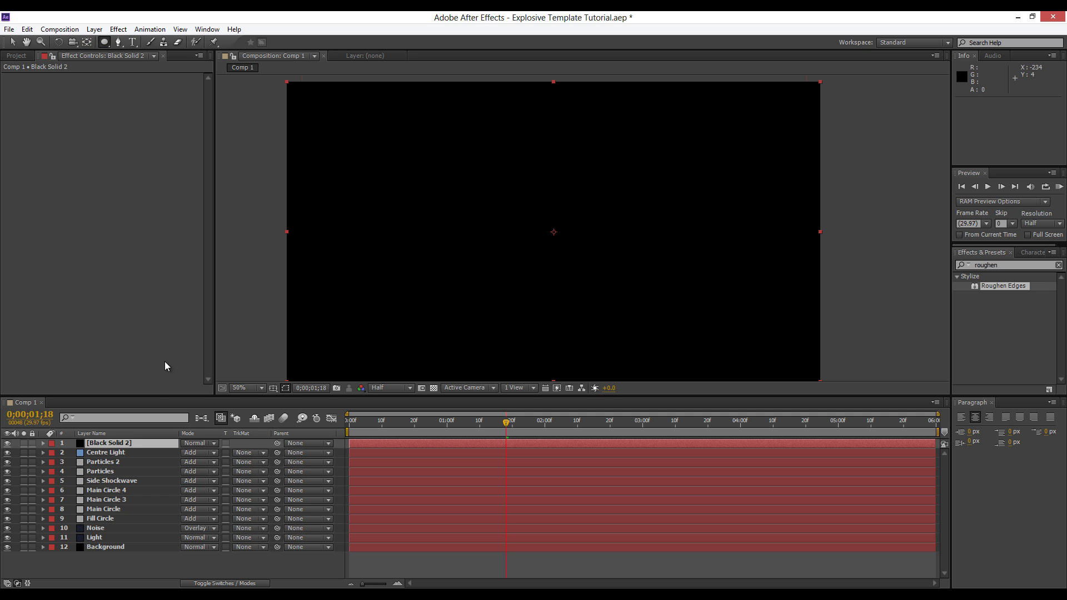
Rename the new black solid layer as Vignette.
{"action": "left_click", "coordinate": [115, 443]}
{"action": "key", "text": "Return"}
{"action": "type", "text": "Vigne"}
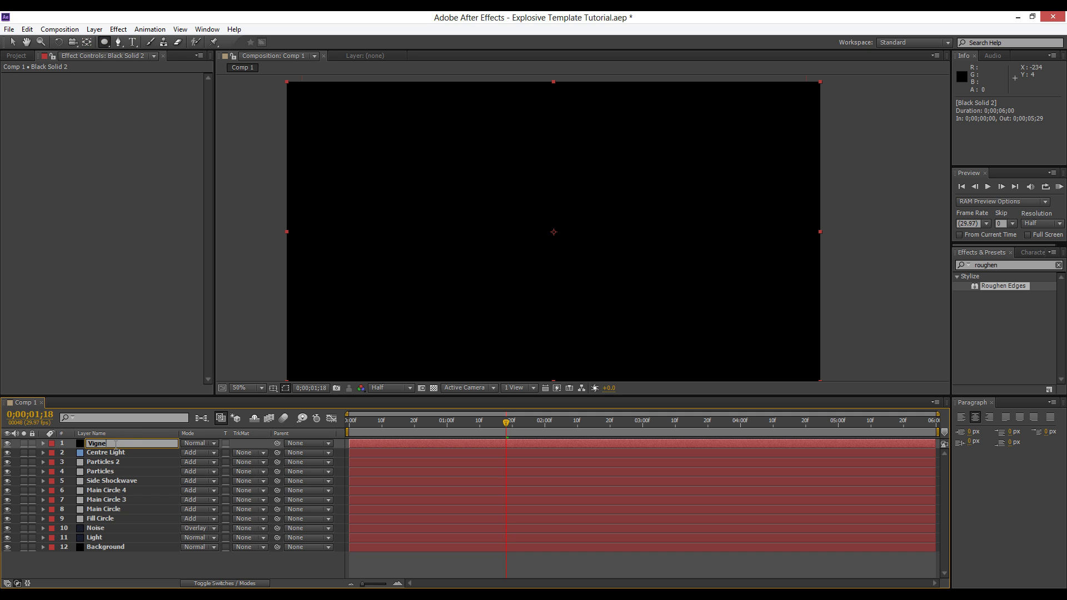
{"action": "type", "text": "tte"}
{"action": "key", "text": "Return"}
Draw a wide elliptical mask on the Vignette layer, centred on the composition and extending past both of its sides.
{"action": "key", "text": "comma"}
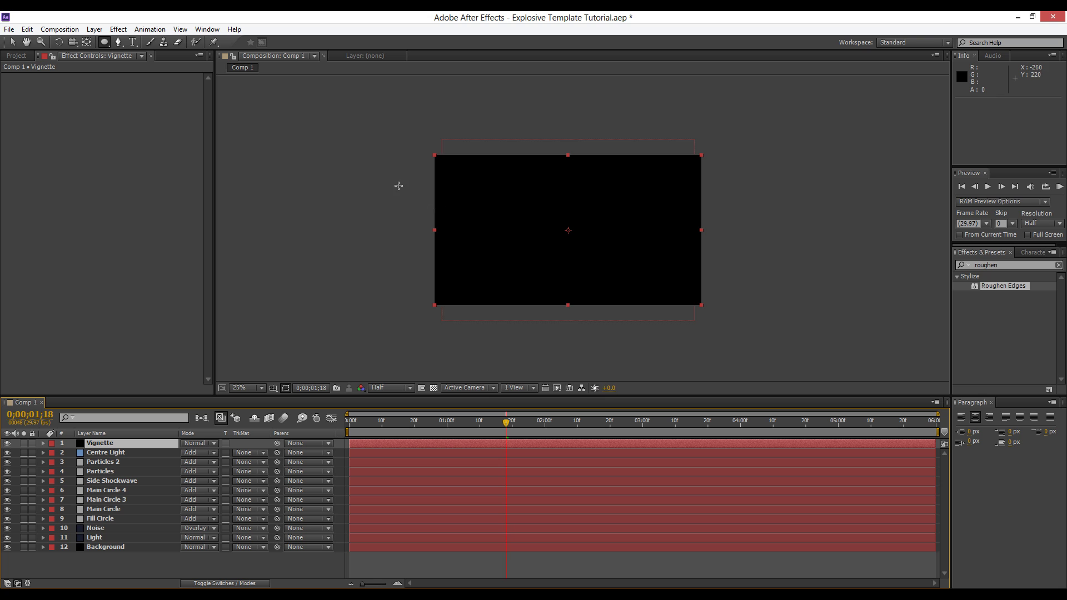
{"action": "left_click_drag", "start_coordinate": [661, 249], "coordinate": [740, 284]}
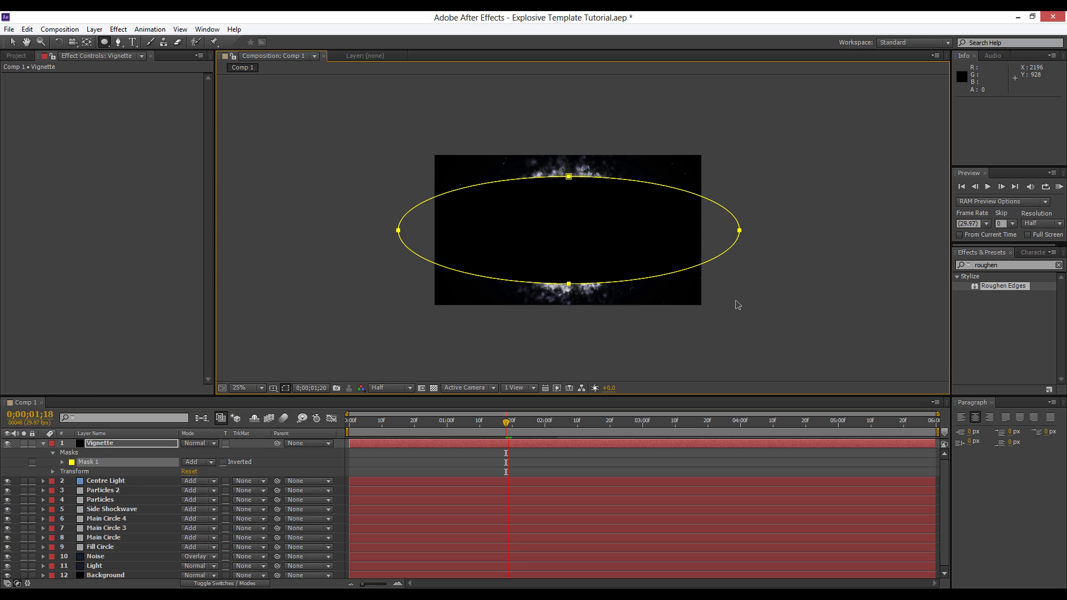
Set the Vignette layer's mask mode to Subtract and its mask feather to 256 pixels, and collapse the layer.
{"action": "key", "text": "period"}
{"action": "left_click", "coordinate": [89, 456]}
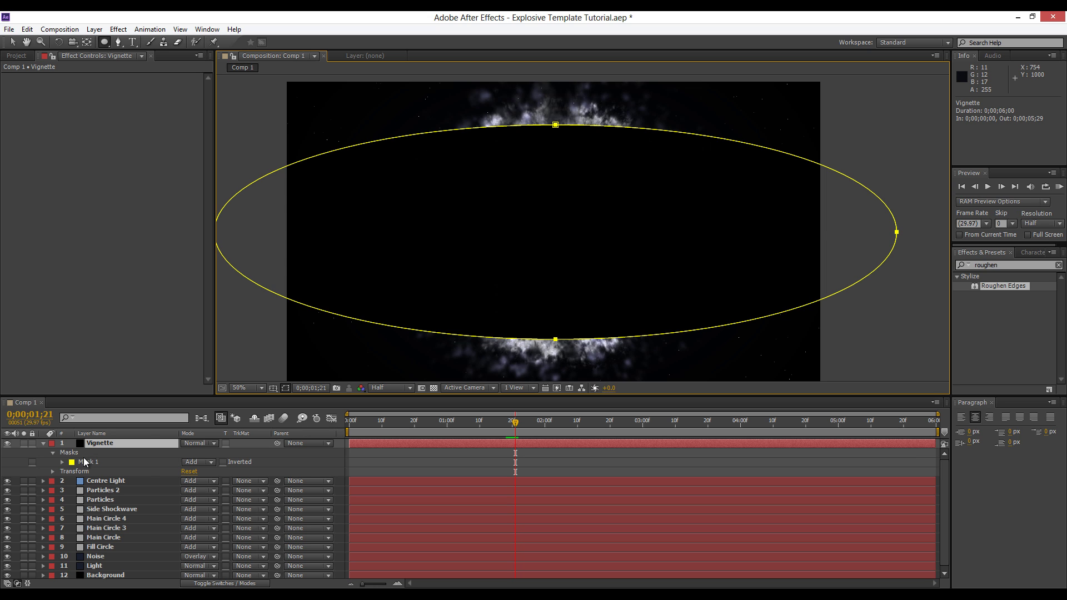
{"action": "left_click", "coordinate": [105, 464]}
{"action": "left_click", "coordinate": [212, 462]}
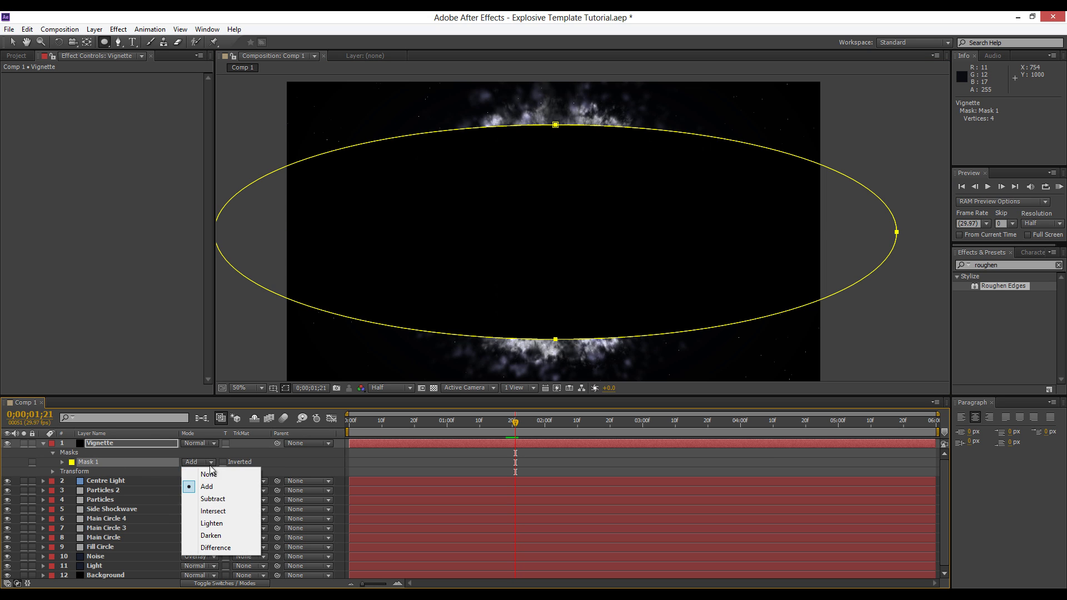
{"action": "left_click", "coordinate": [203, 500]}
{"action": "key", "text": "f"}
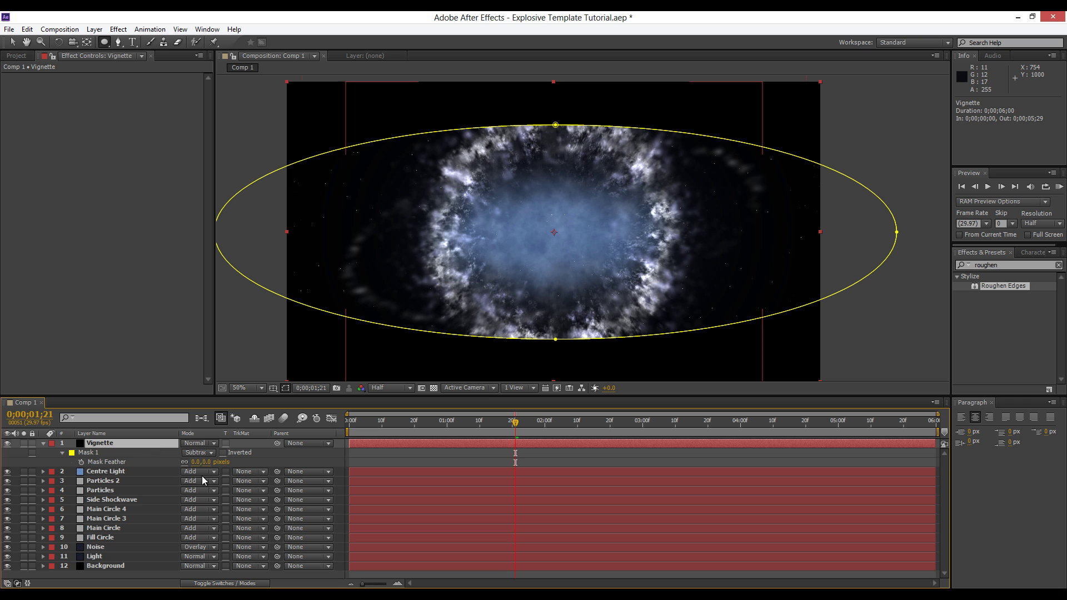
{"action": "left_click_drag", "start_coordinate": [252, 462], "coordinate": [334, 466]}
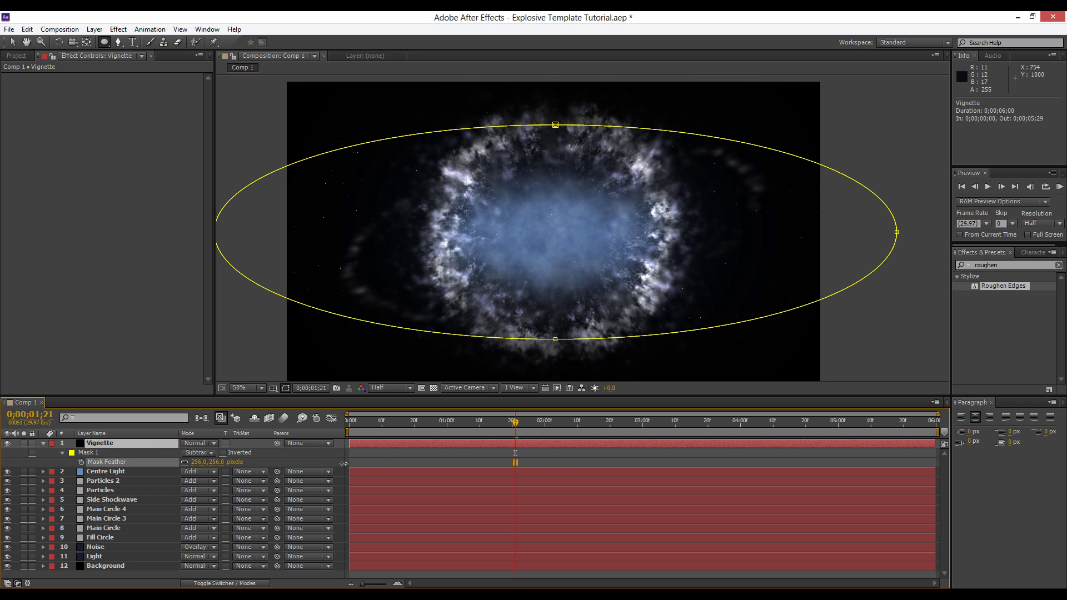
{"action": "left_click", "coordinate": [117, 455]}
{"action": "left_click", "coordinate": [43, 444]}
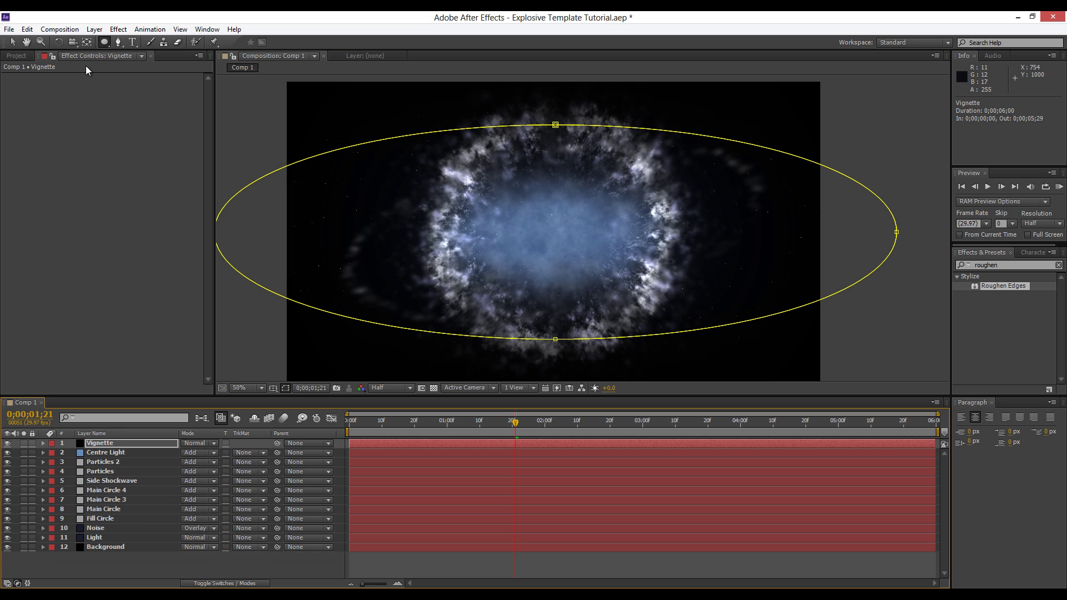
{"action": "left_click", "coordinate": [12, 41]}
{"action": "left_click", "coordinate": [423, 561]}
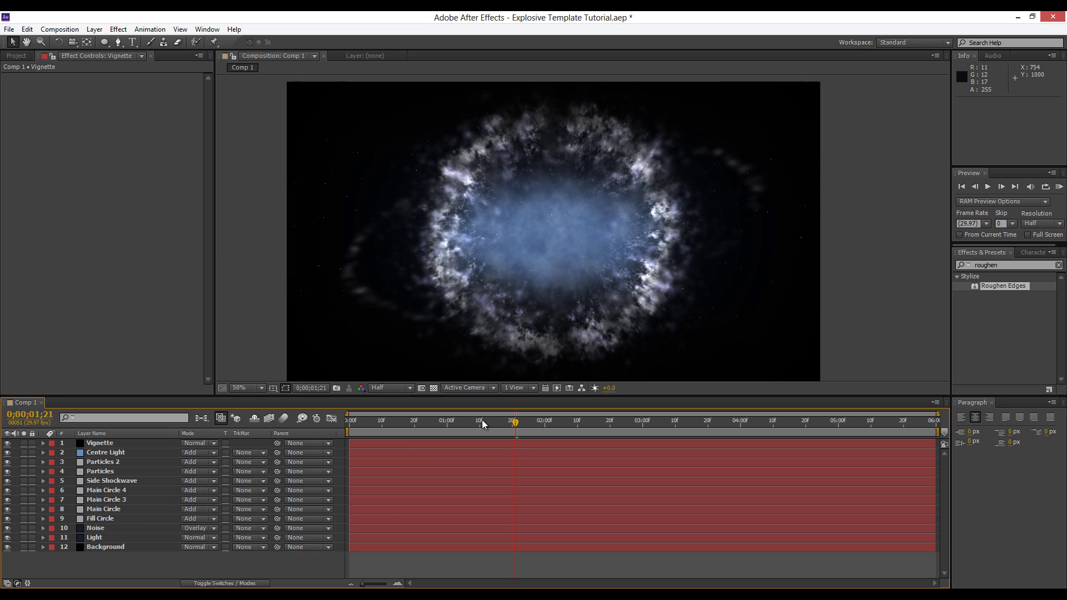
Move to 0;00;01;08 and set the Vignette mask feather to 375 pixels, collapsing the layer again.
{"action": "left_click", "coordinate": [431, 424]}
{"action": "left_click", "coordinate": [473, 429]}
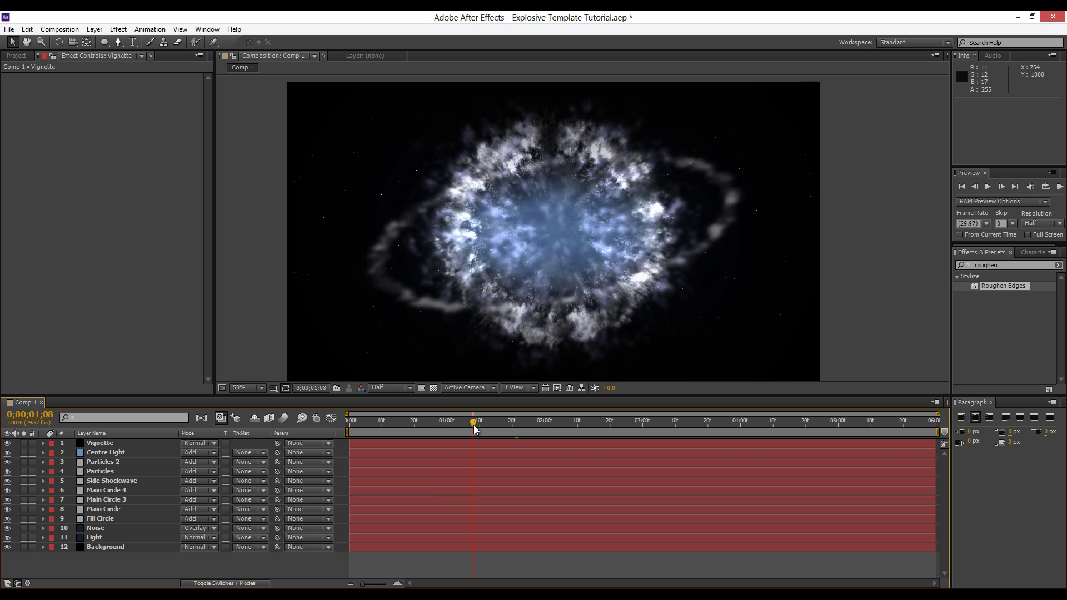
{"action": "left_click", "coordinate": [123, 445]}
{"action": "key", "text": "f"}
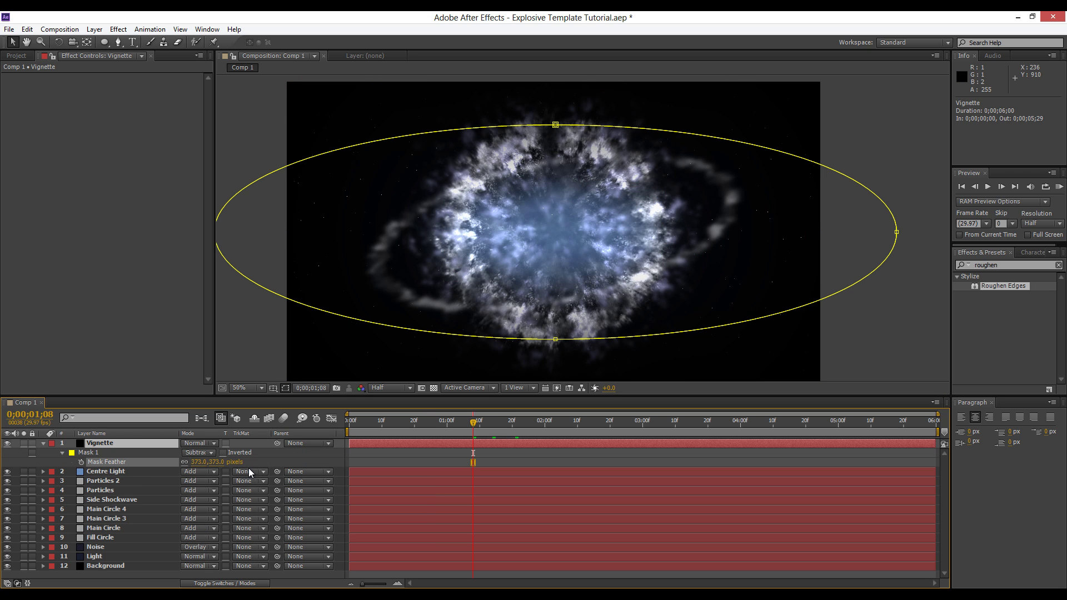
{"action": "left_click", "coordinate": [86, 453]}
{"action": "left_click", "coordinate": [43, 443]}
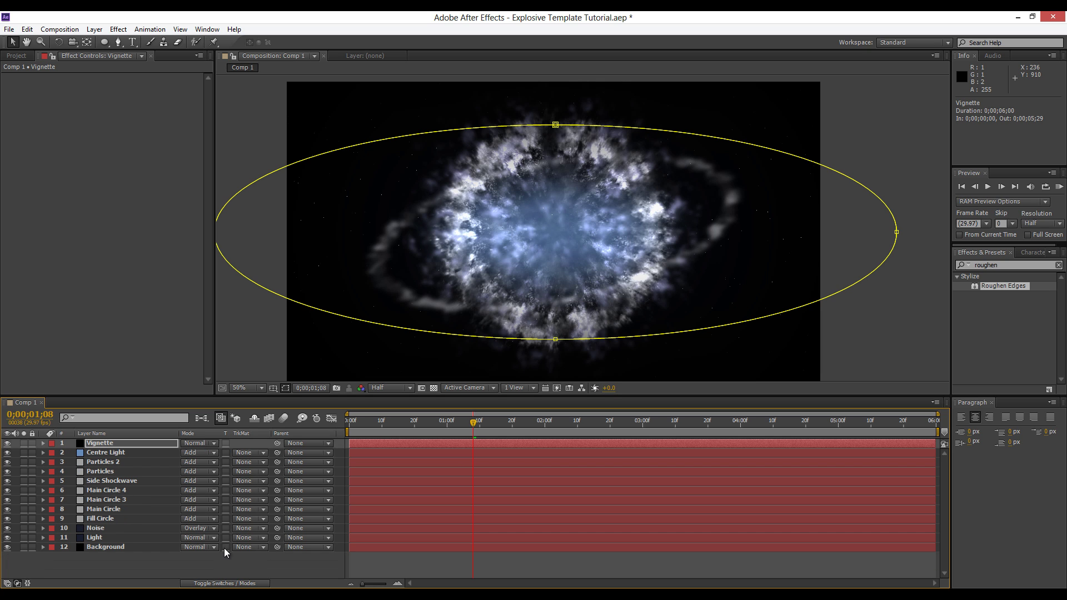
Scrub through the explosion to check the softened vignette, ending at 0;00;01;15.
{"action": "left_click", "coordinate": [227, 569]}
{"action": "left_click_drag", "start_coordinate": [418, 425], "coordinate": [496, 426]}
{"action": "left_click", "coordinate": [474, 428]}
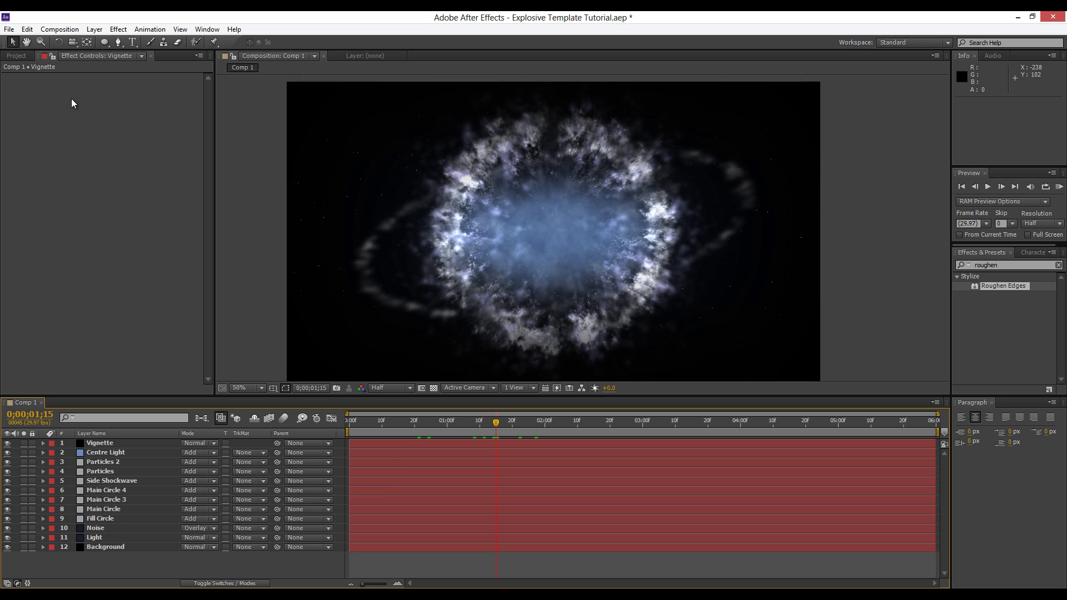
Create a new composition named Text with the HDTV 1080 29.97 preset and a duration of 0;00;06;00.
{"action": "left_click", "coordinate": [59, 28]}
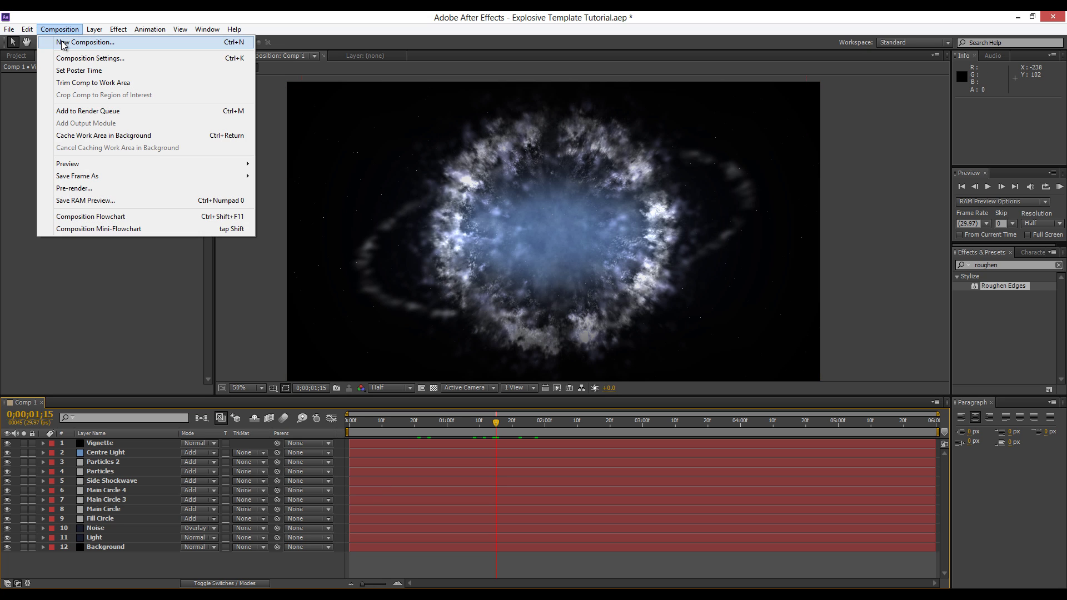
{"action": "left_click", "coordinate": [62, 44]}
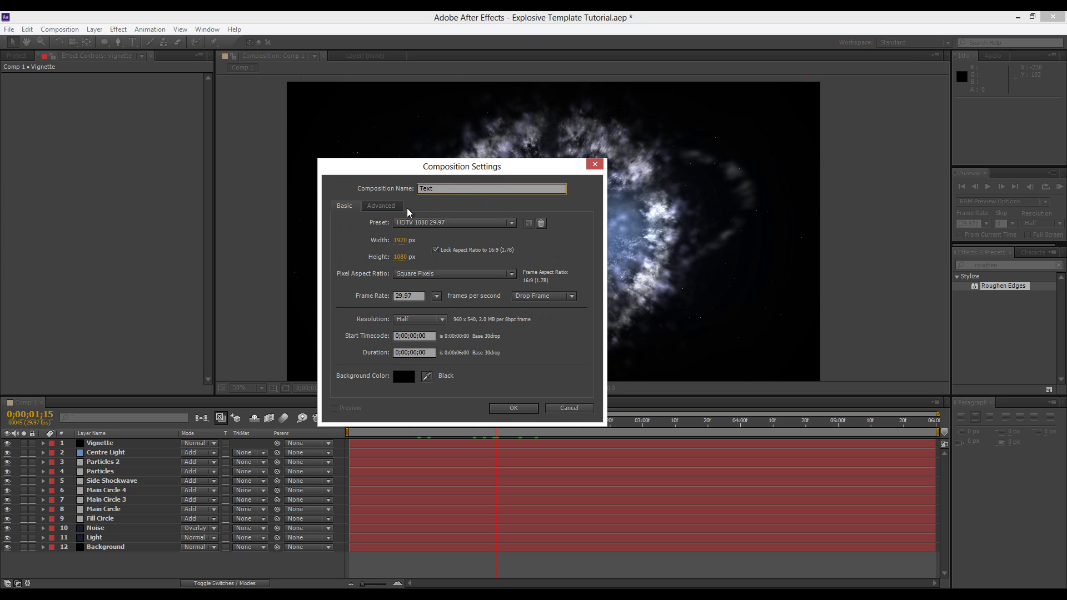
{"action": "left_click", "coordinate": [509, 408]}
{"action": "scroll", "coordinate": [419, 214], "scroll_direction": "down", "scroll_amount": 2}
{"action": "scroll", "coordinate": [421, 216], "scroll_direction": "up", "scroll_amount": 2}
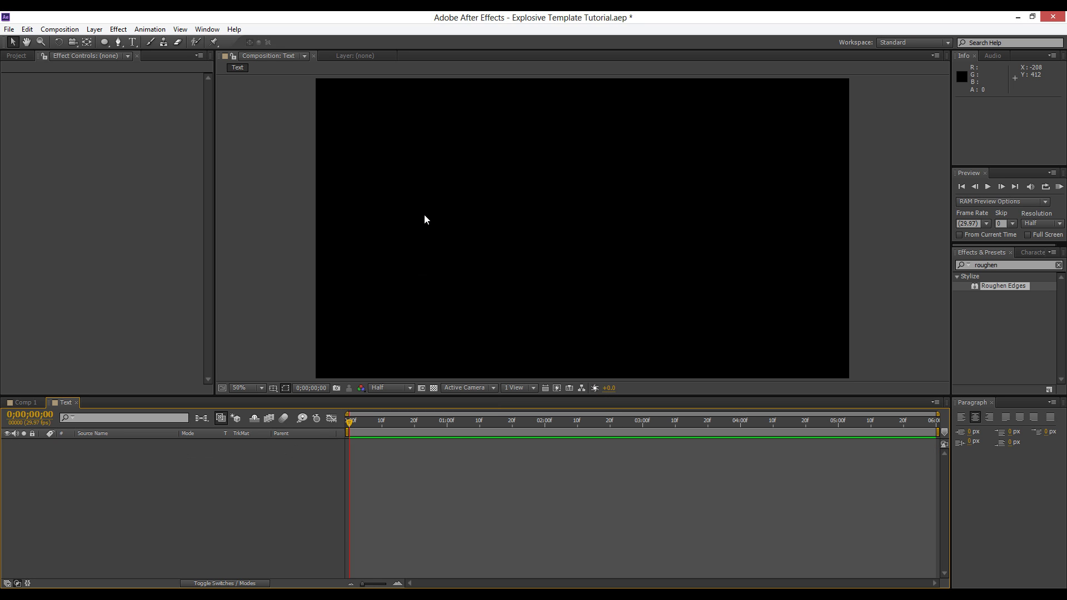
Add a text layer to the Text composition with the creator's name as the title.
{"action": "key", "text": "ctrl+t"}
{"action": "left_click", "coordinate": [499, 247]}
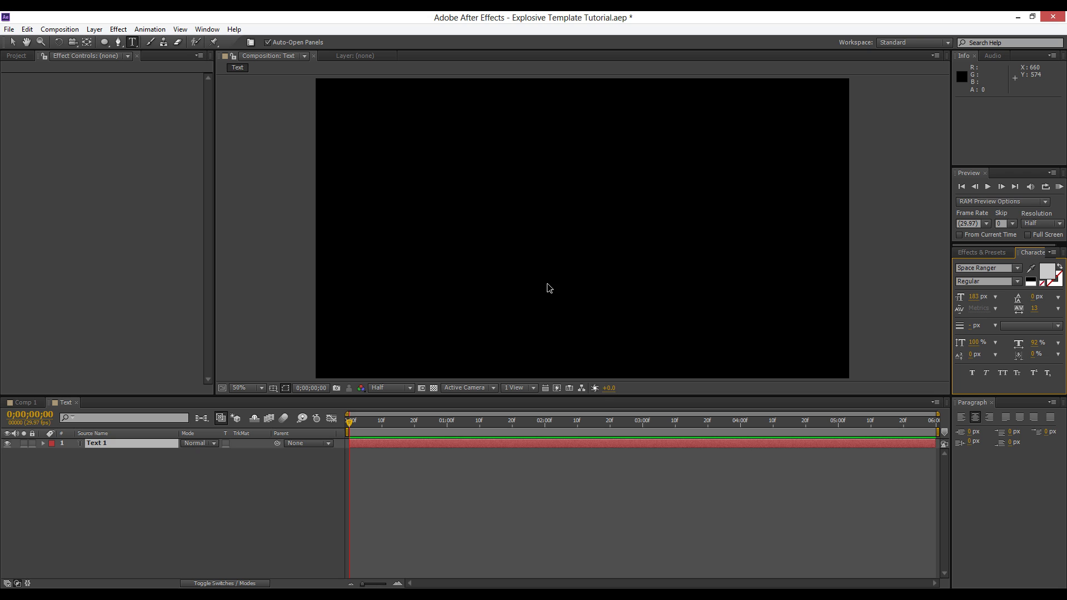
{"action": "type", "text": "GEORGiiOU"}
{"action": "key", "text": "ctrl+a"}
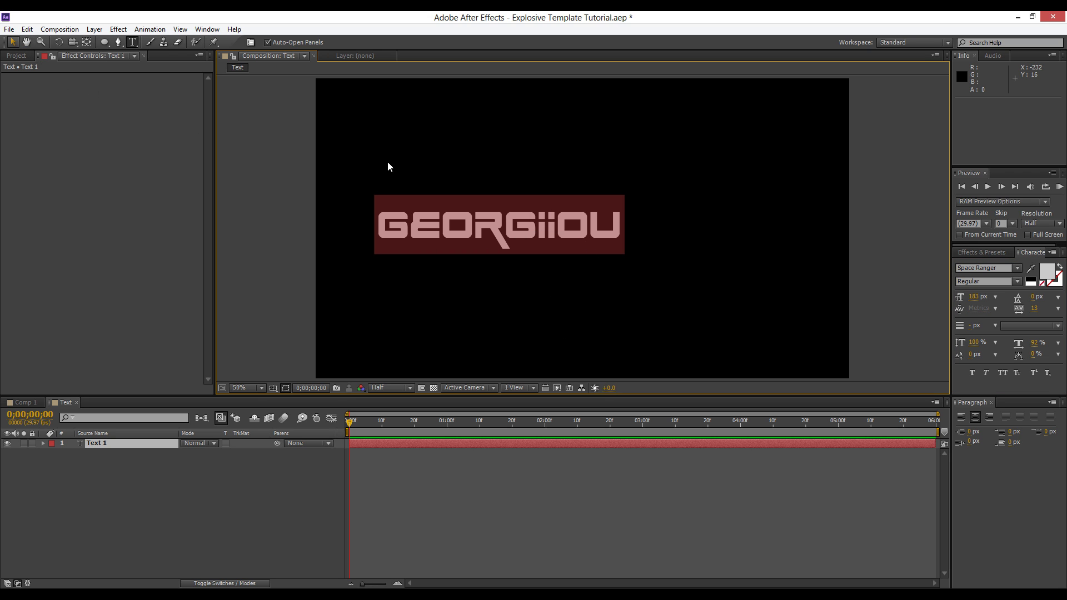
Centre the title at position 964, 588 using the title/action safe guides, and set its tracking to -10.
{"action": "left_click", "coordinate": [273, 388]}
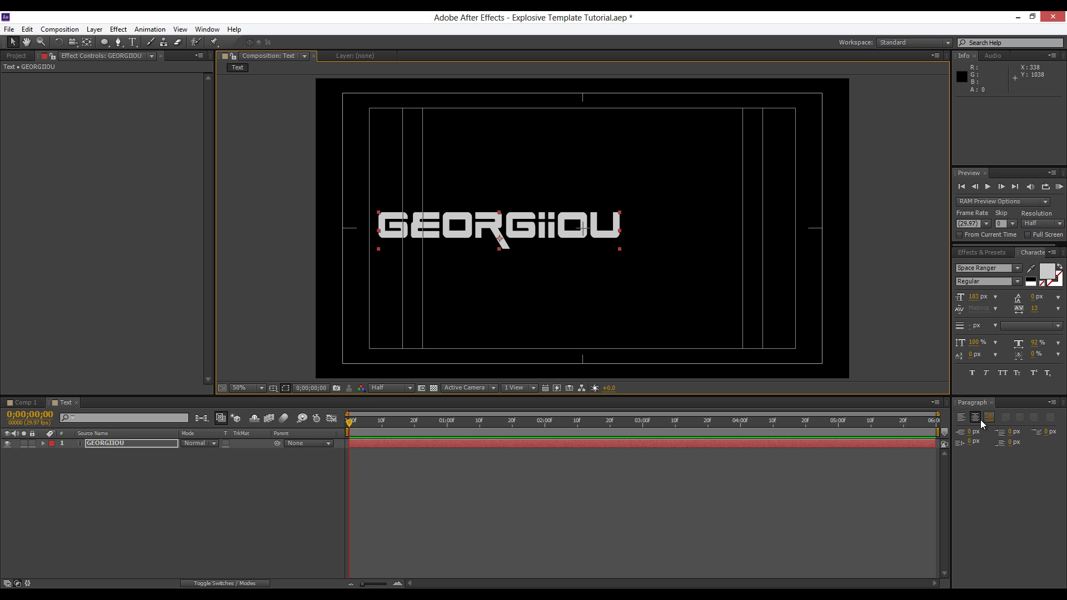
{"action": "left_click_drag", "start_coordinate": [534, 218], "coordinate": [620, 224]}
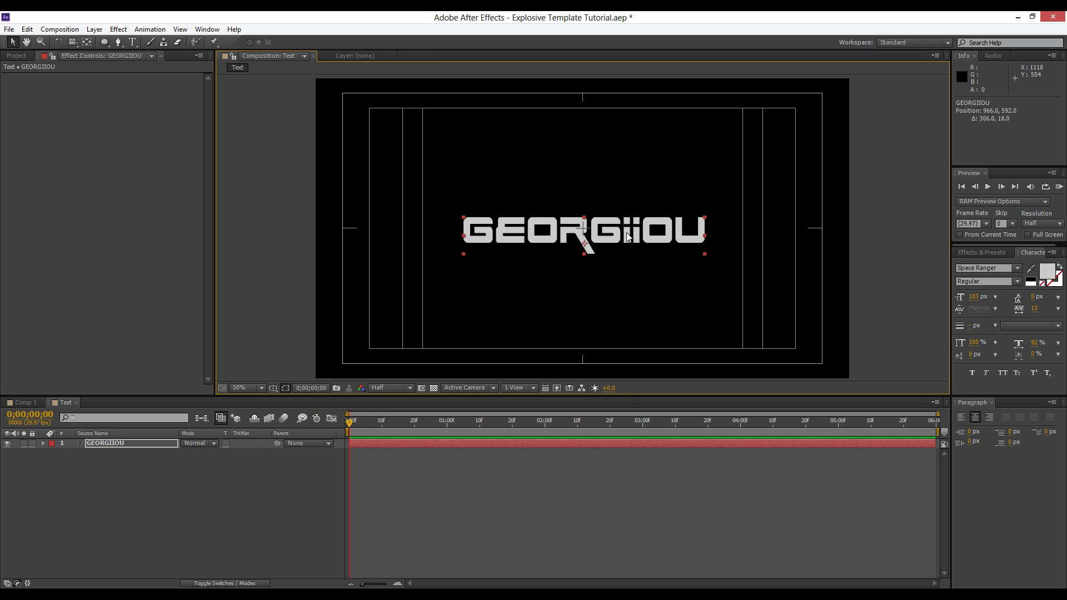
{"action": "key", "text": "Up"}
{"action": "key", "text": "Up"}
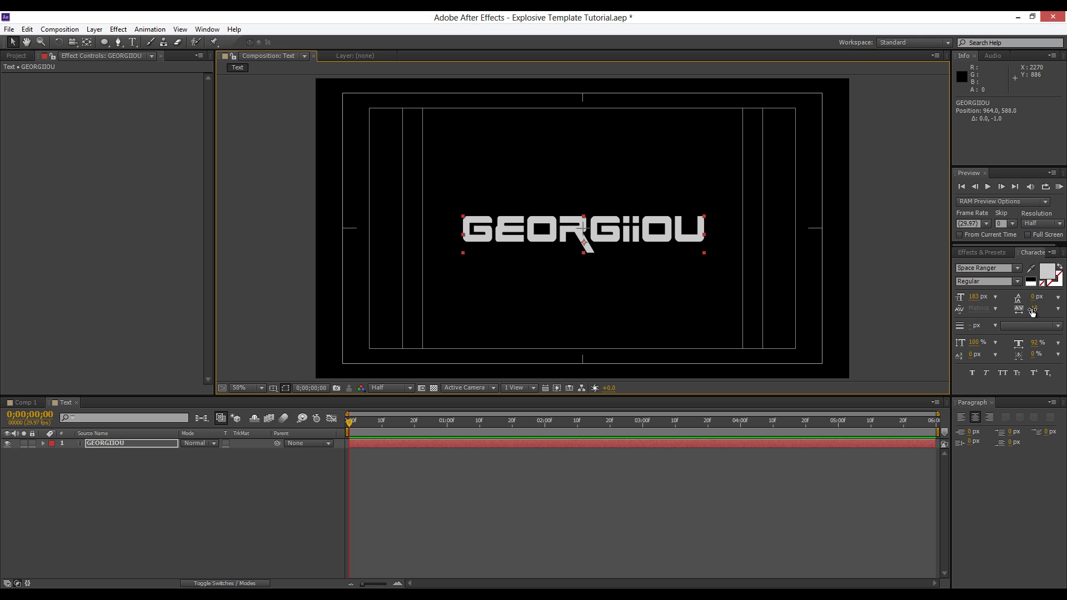
{"action": "left_click_drag", "start_coordinate": [1033, 311], "coordinate": [1000, 333]}
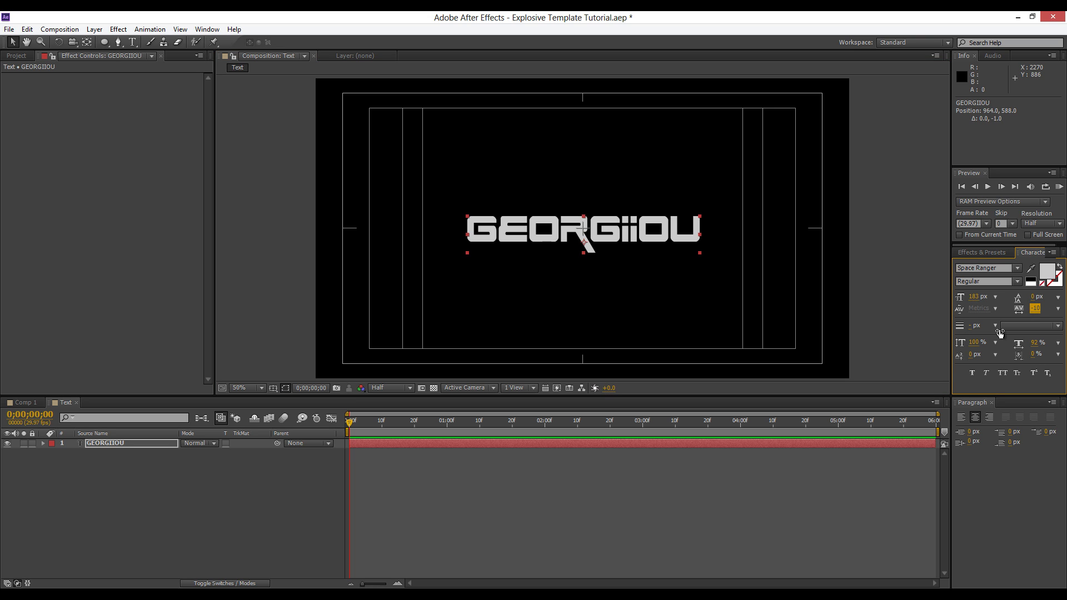
{"action": "left_click", "coordinate": [476, 539]}
Replace the title's capital R with a lowercase r to get the glyph without the long tail.
{"action": "left_click", "coordinate": [105, 443]}
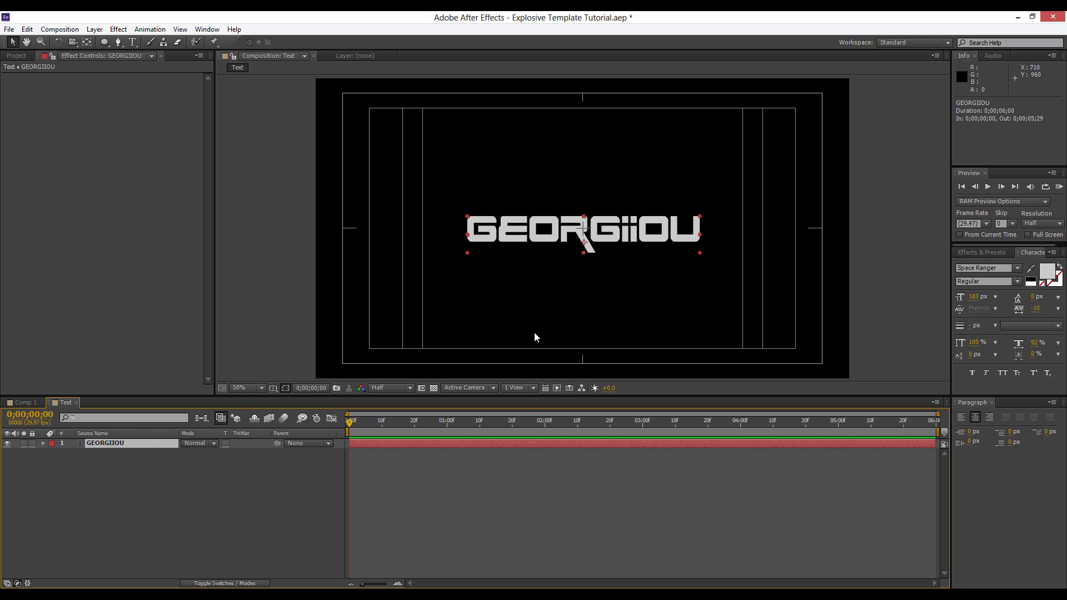
{"action": "key", "text": "t"}
{"action": "key", "text": "ctrl+t"}
{"action": "left_click", "coordinate": [595, 257]}
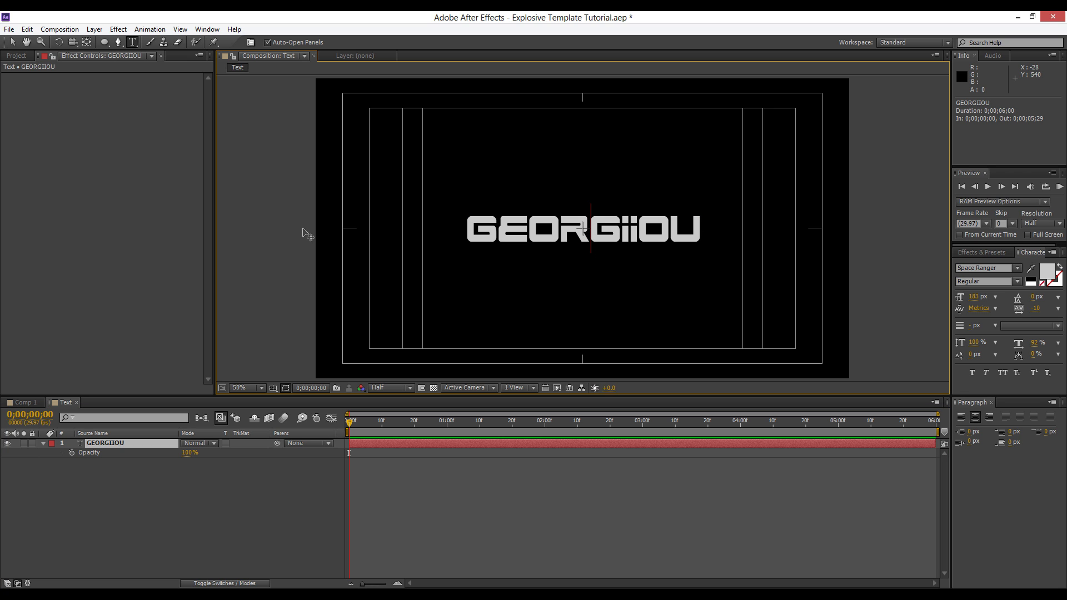
{"action": "left_click", "coordinate": [15, 45]}
{"action": "left_click", "coordinate": [409, 472]}
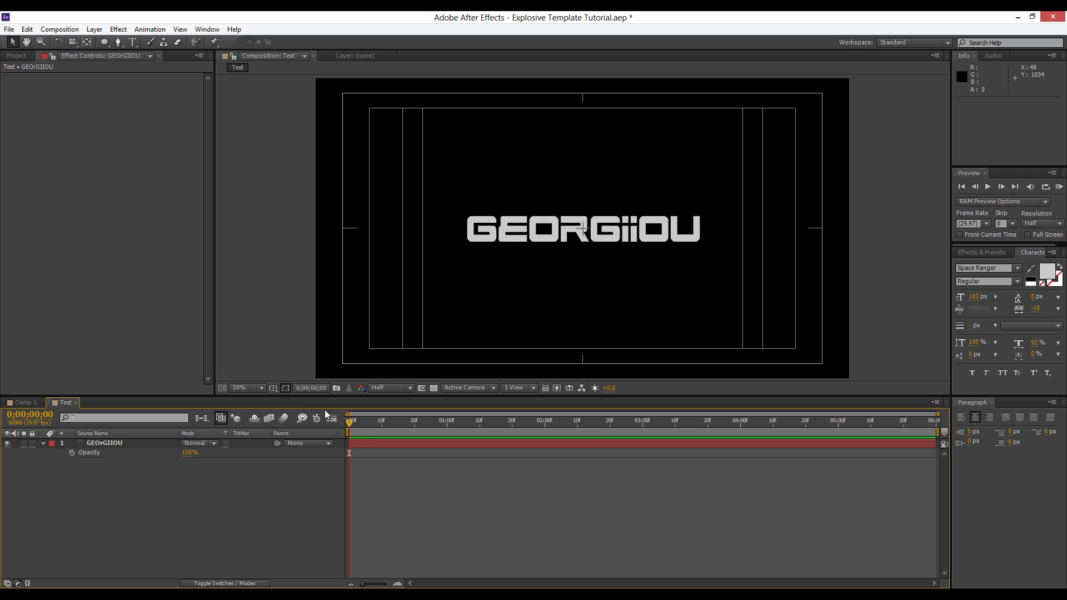
Hide the title/action safe guides and collapse the title layer's opacity property.
{"action": "left_click", "coordinate": [274, 388]}
{"action": "left_click", "coordinate": [285, 400]}
{"action": "left_click", "coordinate": [255, 469]}
{"action": "scroll", "coordinate": [535, 225], "scroll_direction": "down", "scroll_amount": 2}
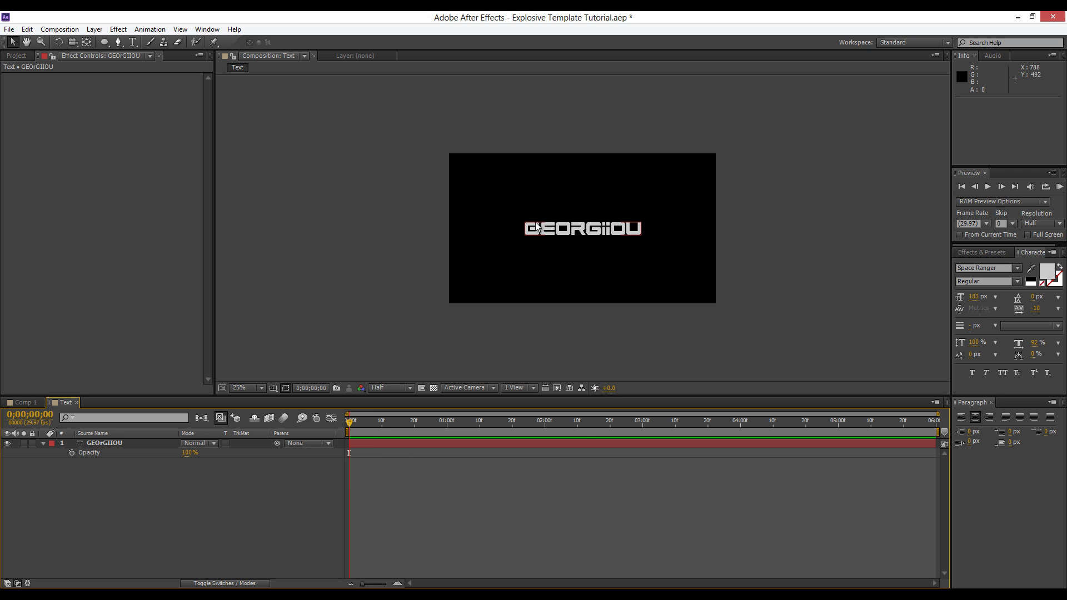
{"action": "scroll", "coordinate": [536, 225], "scroll_direction": "up", "scroll_amount": 2}
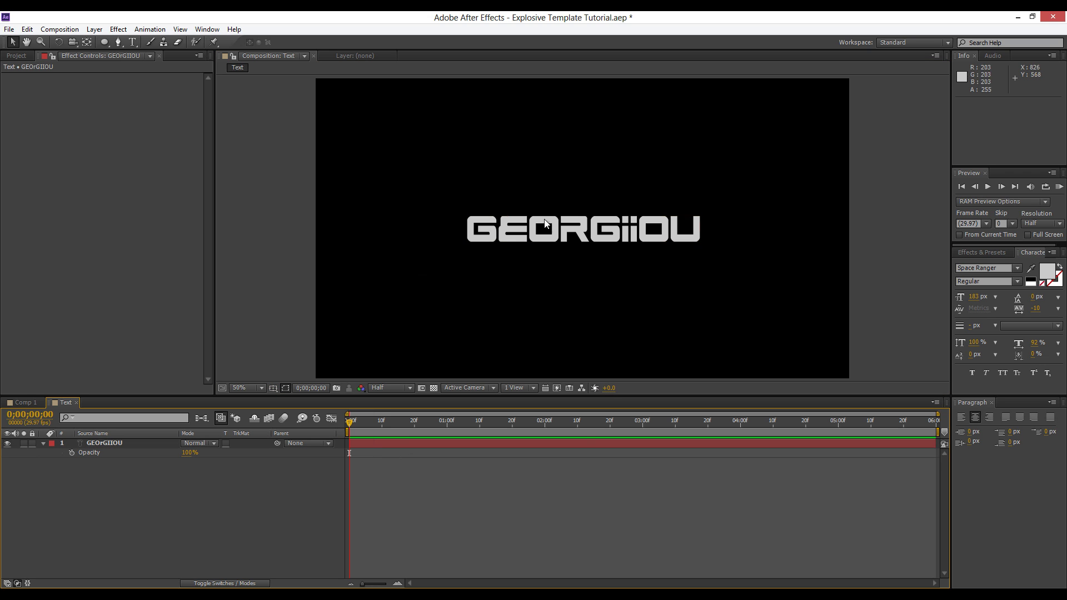
{"action": "left_click", "coordinate": [44, 443]}
Pre-compose the title layer into a new composition named Text, moving all attributes into it.
{"action": "left_click", "coordinate": [102, 444]}
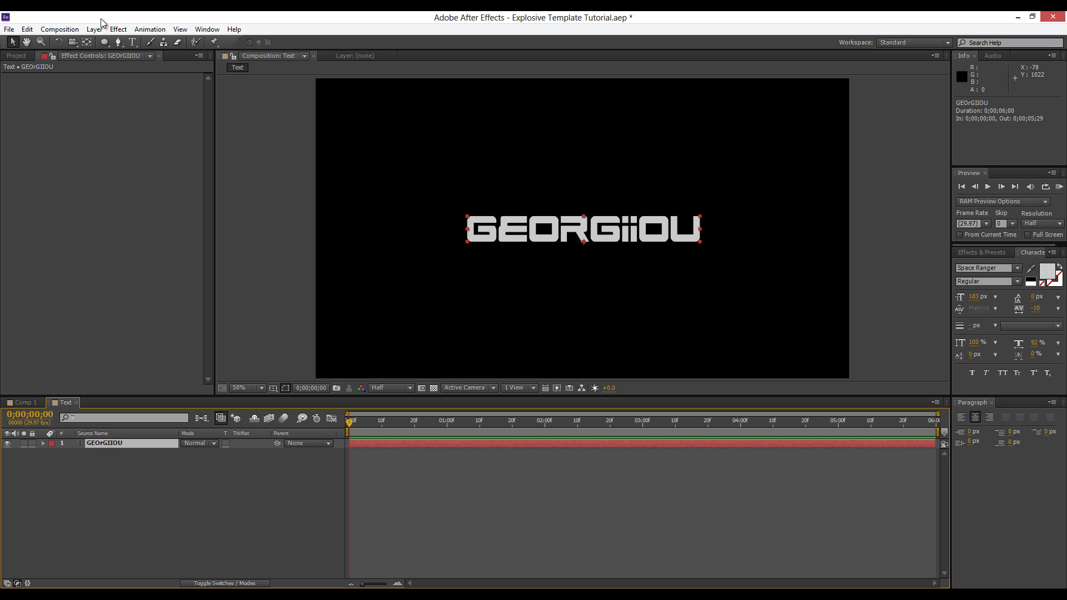
{"action": "left_click", "coordinate": [66, 30]}
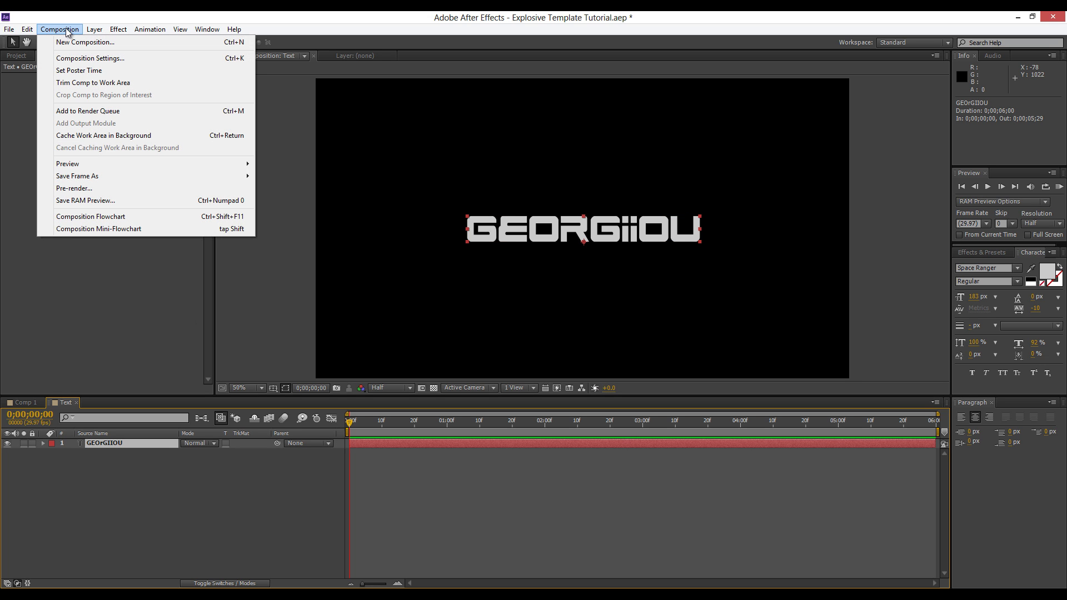
{"action": "left_click", "coordinate": [93, 29]}
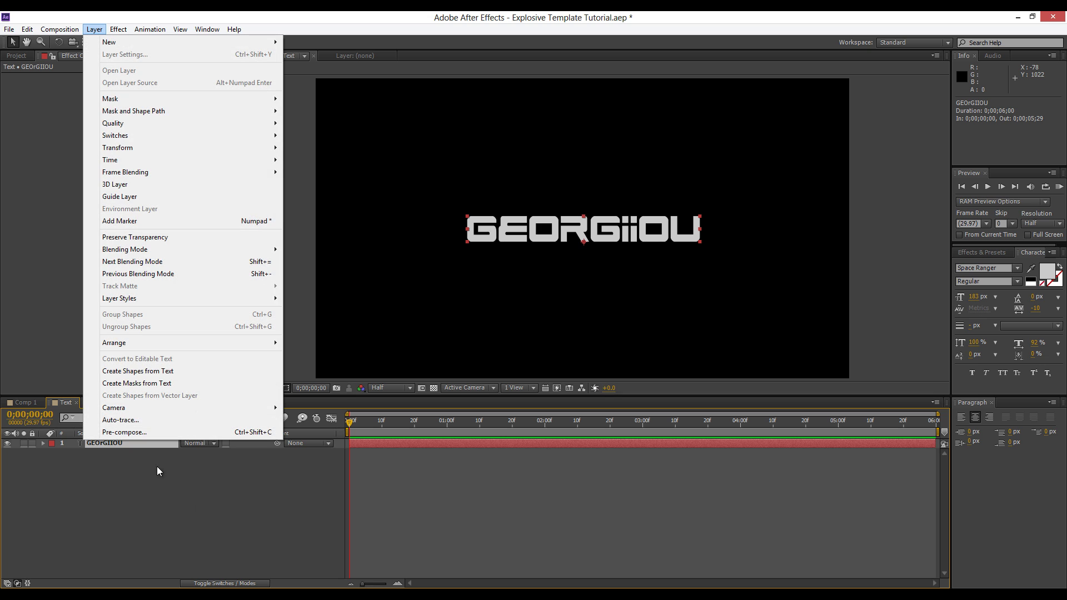
{"action": "left_click", "coordinate": [126, 432]}
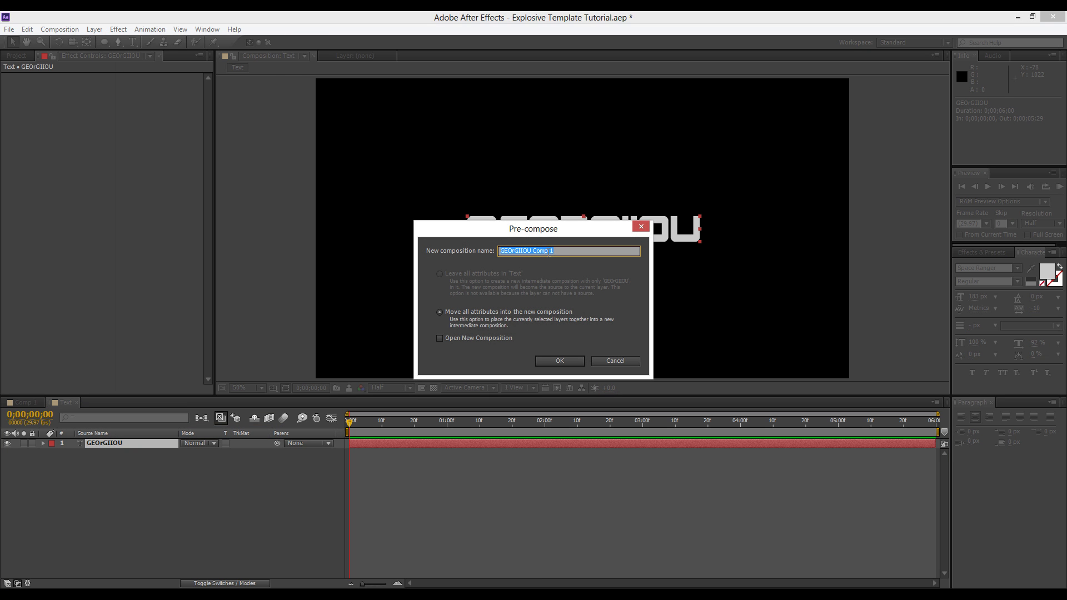
{"action": "type", "text": "Text"}
{"action": "key", "text": "Return"}
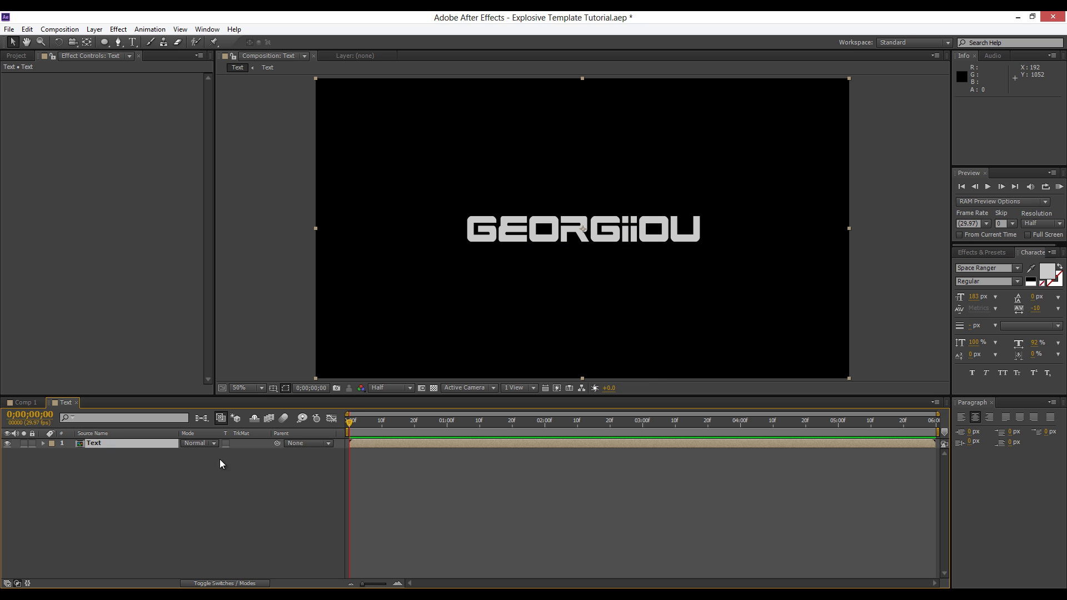
Show the layer switches and make the pre-composed Text layer a 3D layer.
{"action": "left_click", "coordinate": [100, 489]}
{"action": "left_click", "coordinate": [97, 447]}
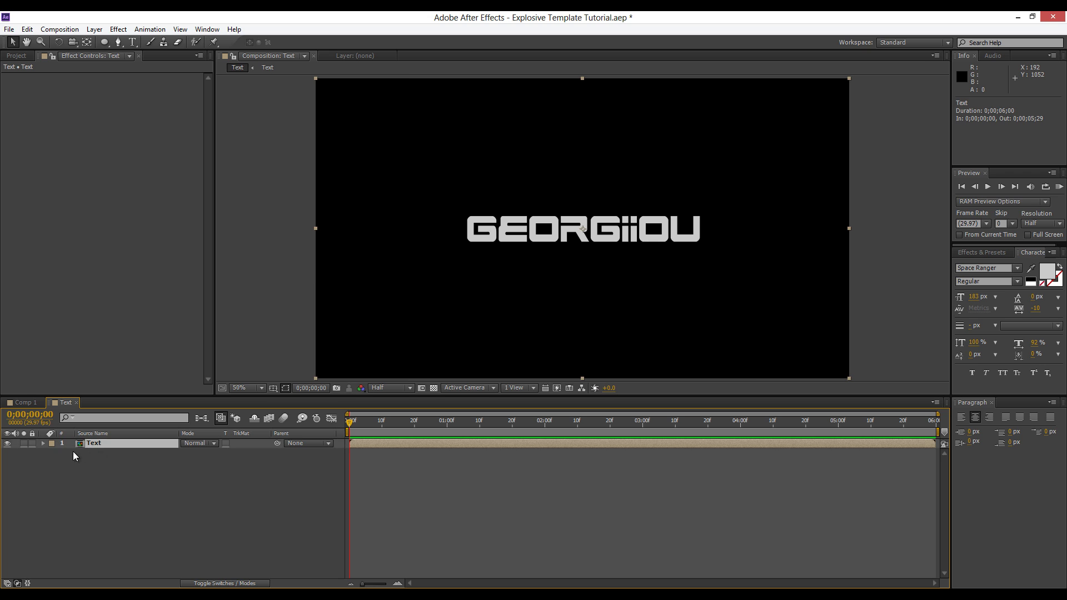
{"action": "left_click", "coordinate": [129, 457]}
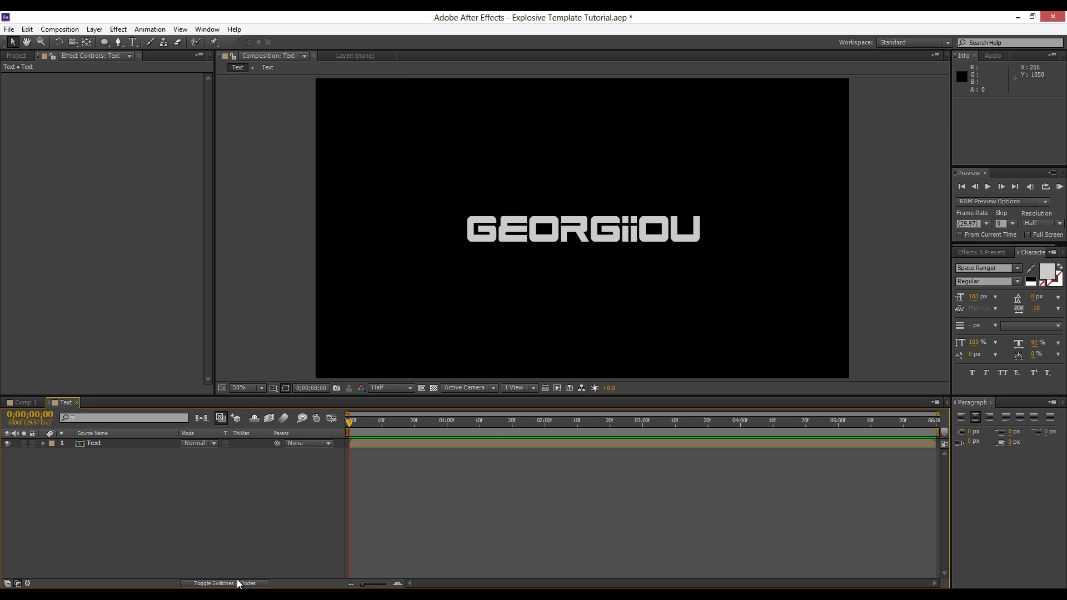
{"action": "key", "text": "F4"}
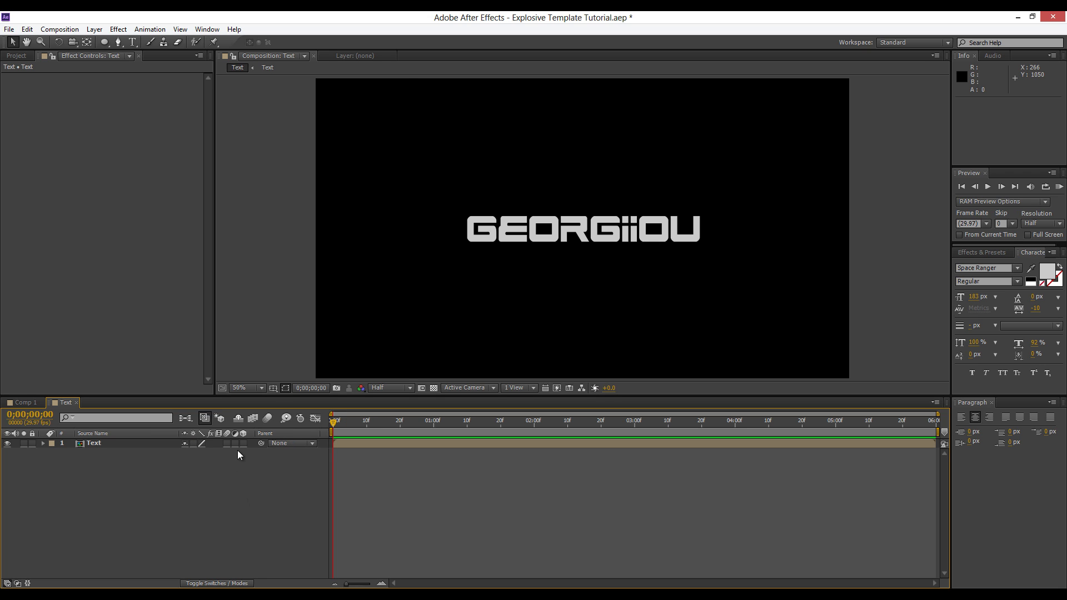
{"action": "left_click", "coordinate": [243, 443]}
Apply the Ramp effect to the Text layer.
{"action": "left_click", "coordinate": [118, 444]}
{"action": "left_click", "coordinate": [118, 29]}
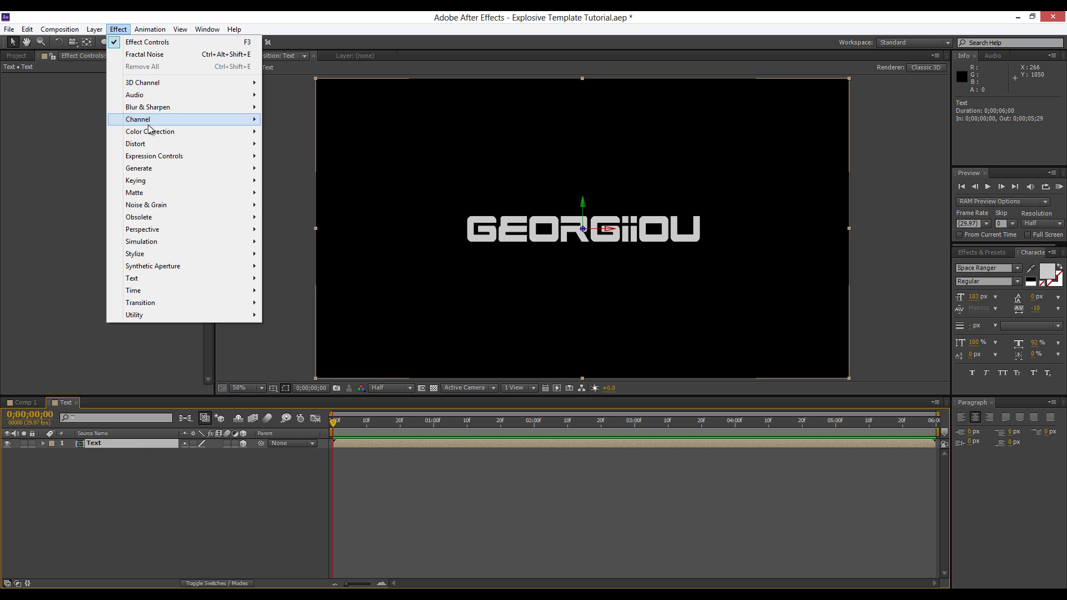
{"action": "mouse_move", "coordinate": [147, 172]}
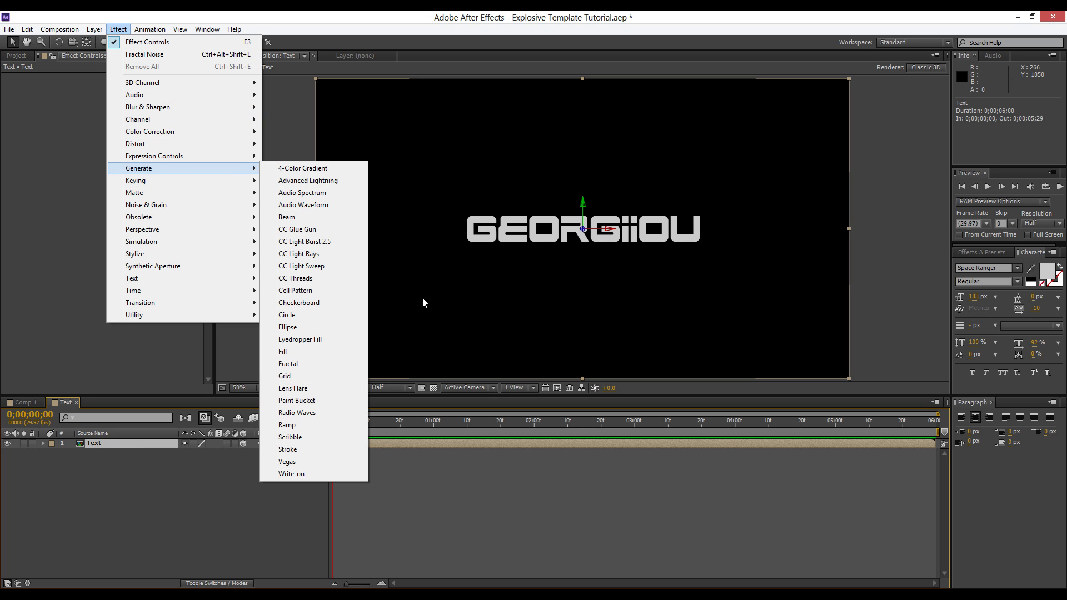
{"action": "left_click", "coordinate": [302, 426]}
{"action": "scroll", "coordinate": [581, 232], "scroll_direction": "up", "scroll_amount": 2}
{"action": "scroll", "coordinate": [582, 232], "scroll_direction": "down", "scroll_amount": 2}
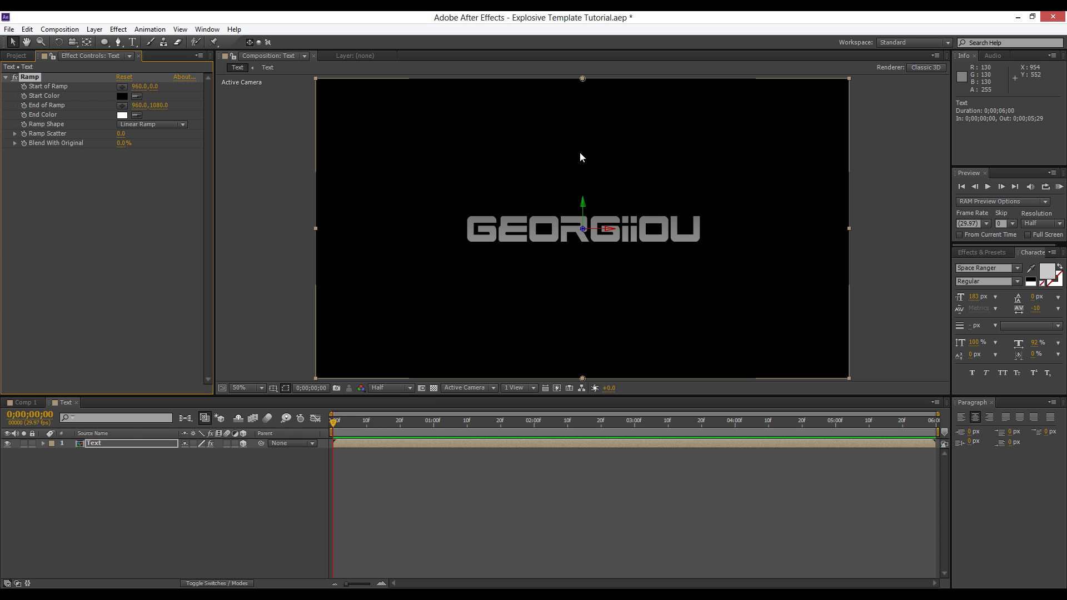
Place the Ramp's start point just above the title at about 950, 428 and its end point below it at about 964, 788.
{"action": "left_click_drag", "start_coordinate": [582, 79], "coordinate": [583, 81]}
{"action": "left_click_drag", "start_coordinate": [573, 193], "coordinate": [576, 190]}
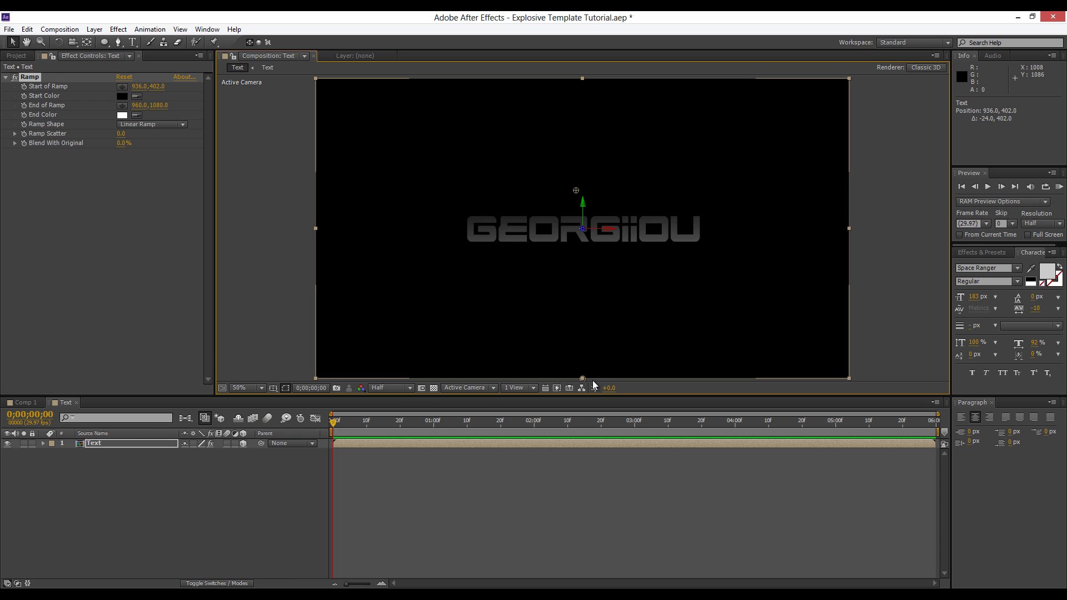
{"action": "left_click_drag", "start_coordinate": [584, 376], "coordinate": [581, 279]}
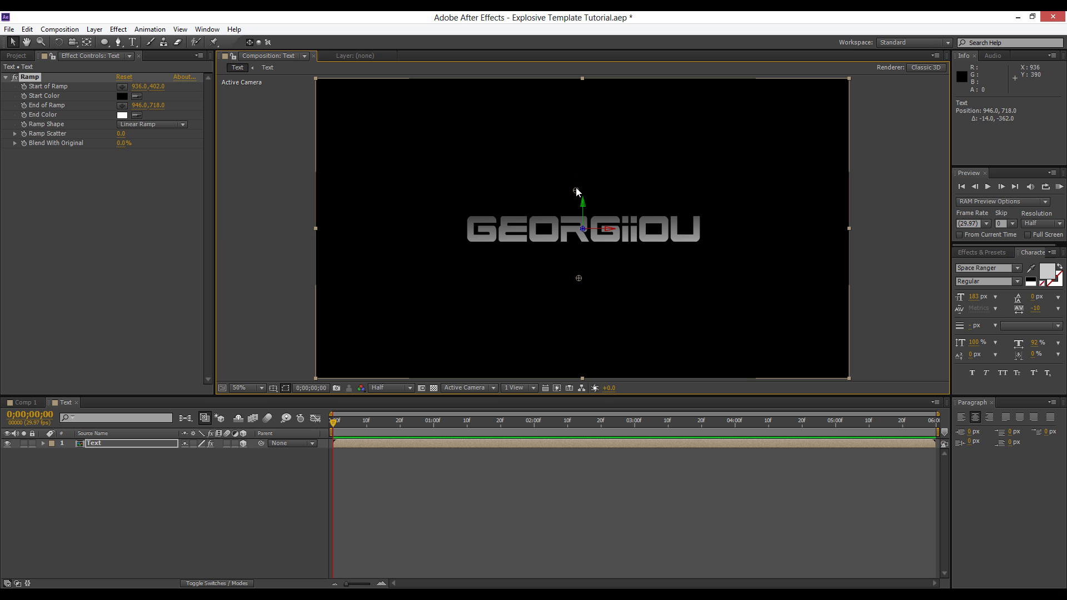
{"action": "left_click_drag", "start_coordinate": [576, 191], "coordinate": [580, 197]}
{"action": "left_click_drag", "start_coordinate": [575, 276], "coordinate": [583, 298]}
{"action": "key", "text": "ctrl+z"}
{"action": "scroll", "coordinate": [581, 273], "scroll_direction": "up", "scroll_amount": 1}
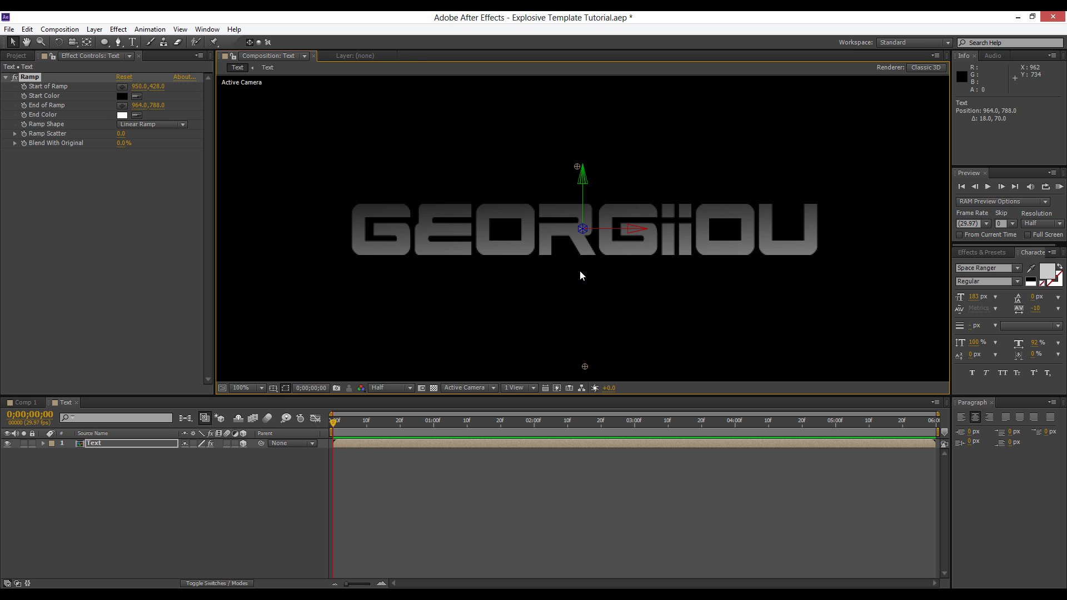
Set the Ramp's end color to mid gray 818181 and its start color to dark gray 333333.
{"action": "left_click", "coordinate": [127, 114]}
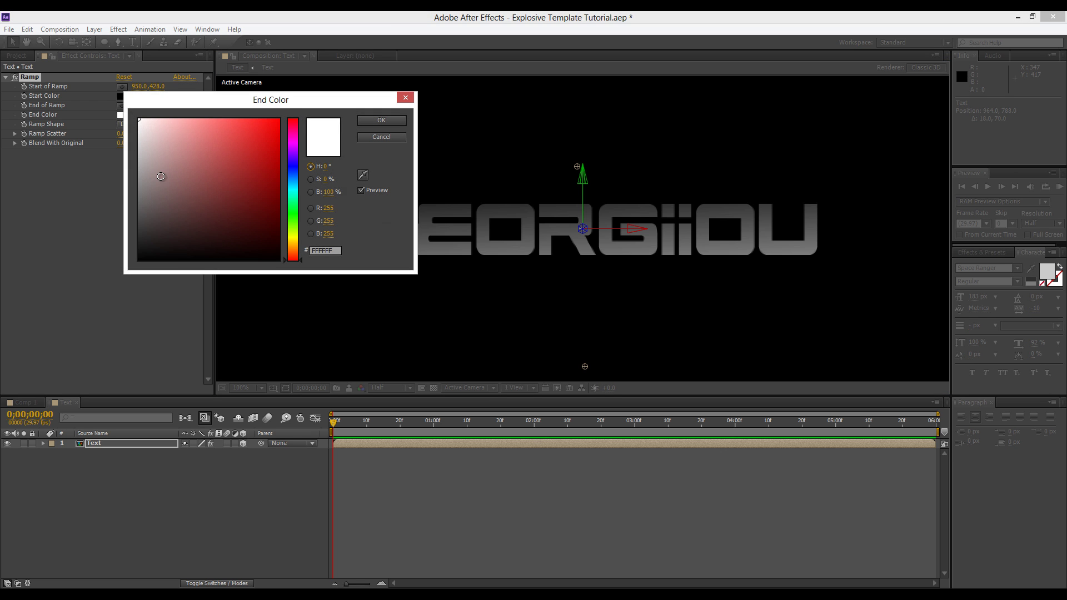
{"action": "left_click_drag", "start_coordinate": [162, 174], "coordinate": [105, 193]}
{"action": "left_click", "coordinate": [398, 118]}
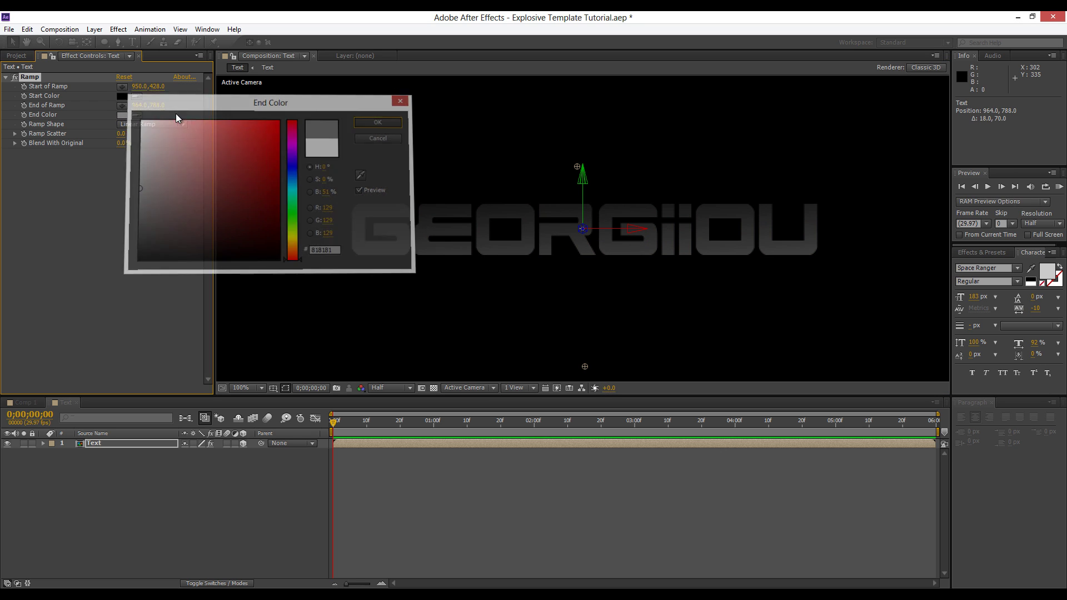
{"action": "left_click", "coordinate": [120, 96]}
{"action": "left_click_drag", "start_coordinate": [146, 245], "coordinate": [109, 232]}
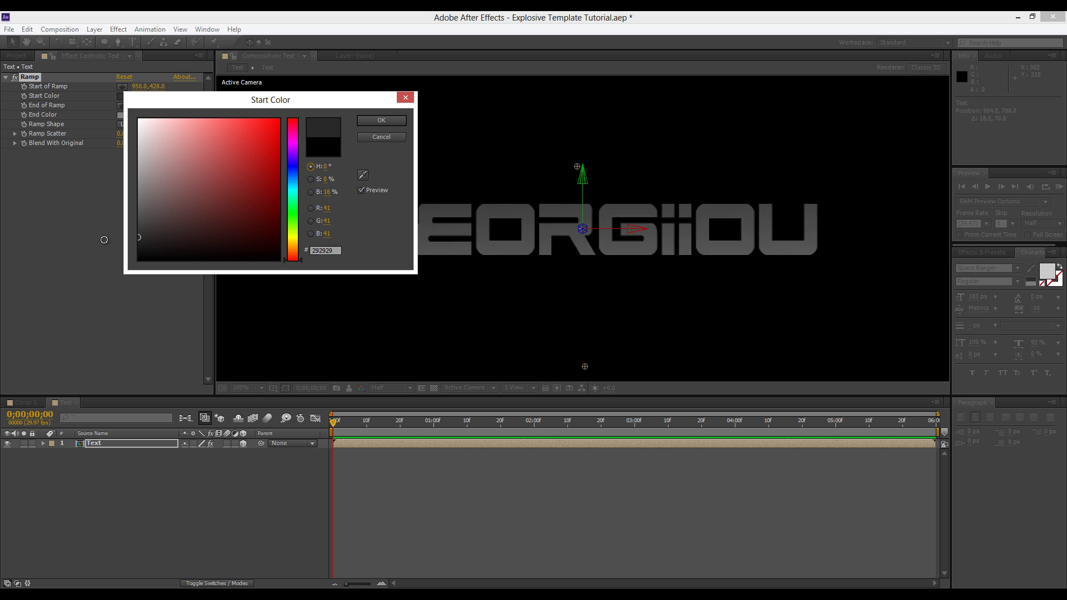
{"action": "left_click", "coordinate": [382, 121]}
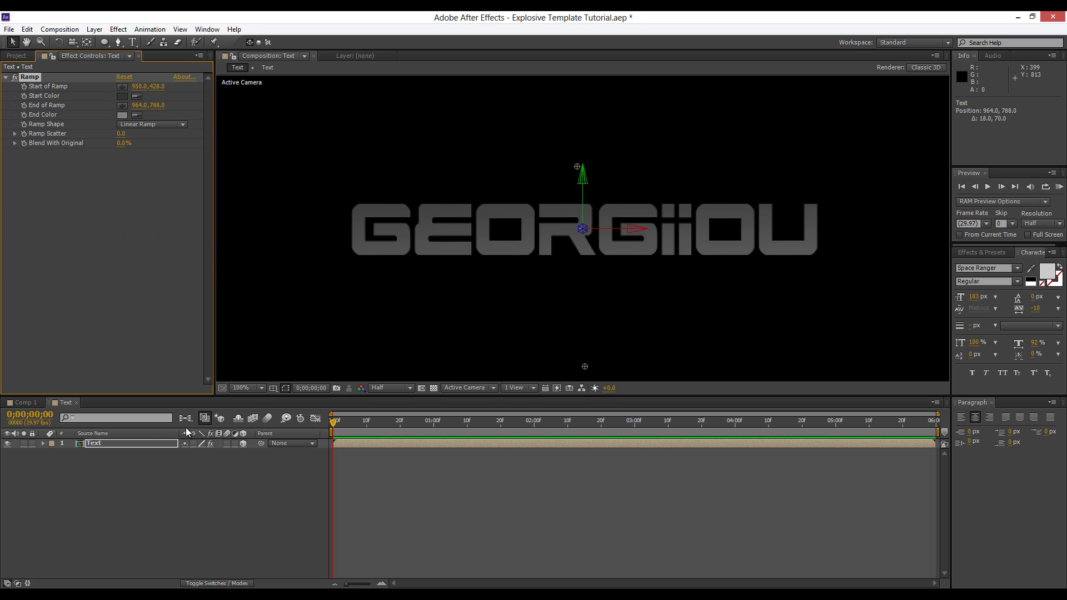
Find the Bevel Alpha effect and apply it to the Text layer.
{"action": "left_click", "coordinate": [147, 449]}
{"action": "left_click", "coordinate": [982, 253]}
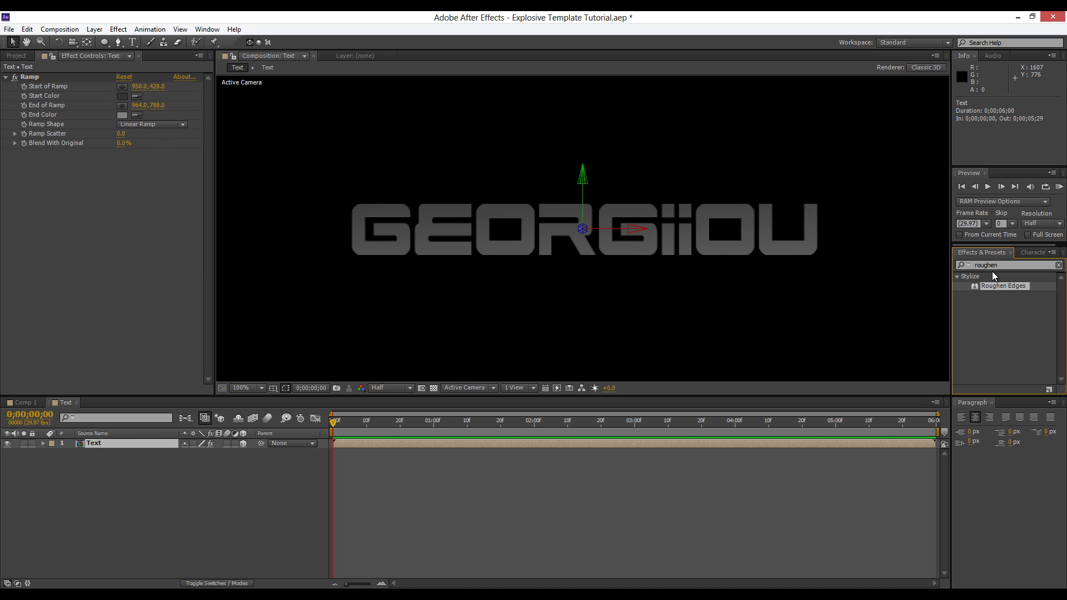
{"action": "left_click", "coordinate": [1006, 270]}
{"action": "type", "text": "bevel s"}
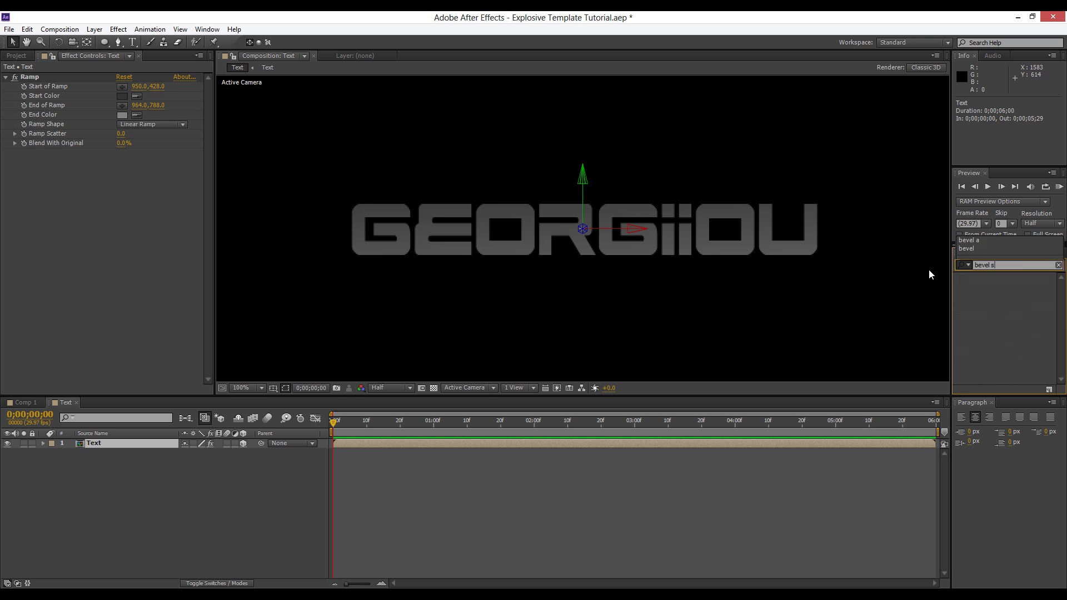
{"action": "key", "text": "BackSpace"}
{"action": "type", "text": "a"}
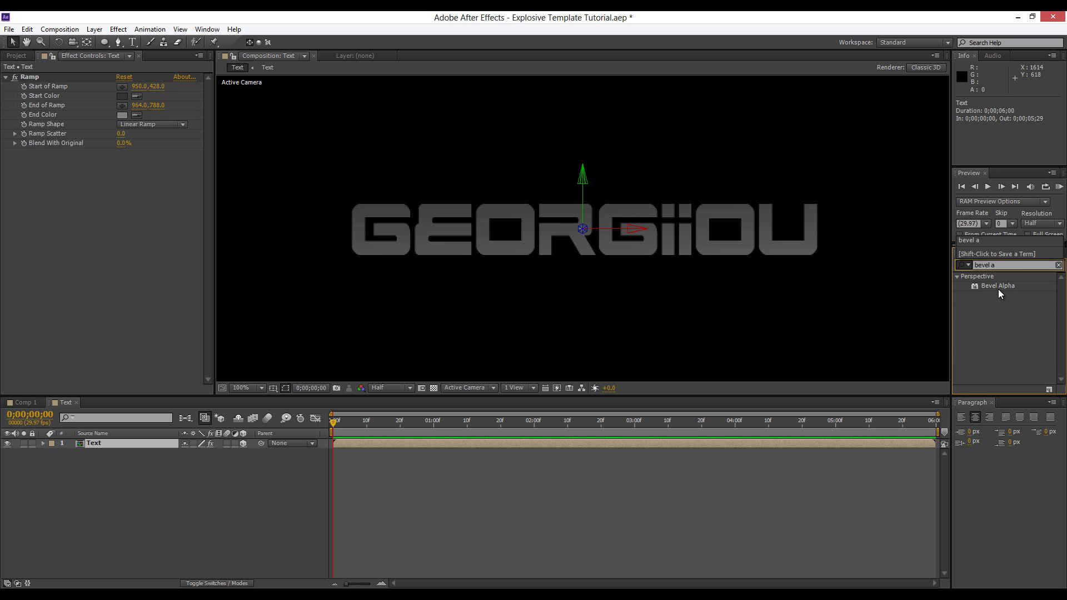
{"action": "left_click_drag", "start_coordinate": [998, 287], "coordinate": [646, 236]}
{"action": "scroll", "coordinate": [508, 213], "scroll_direction": "up", "scroll_amount": 1}
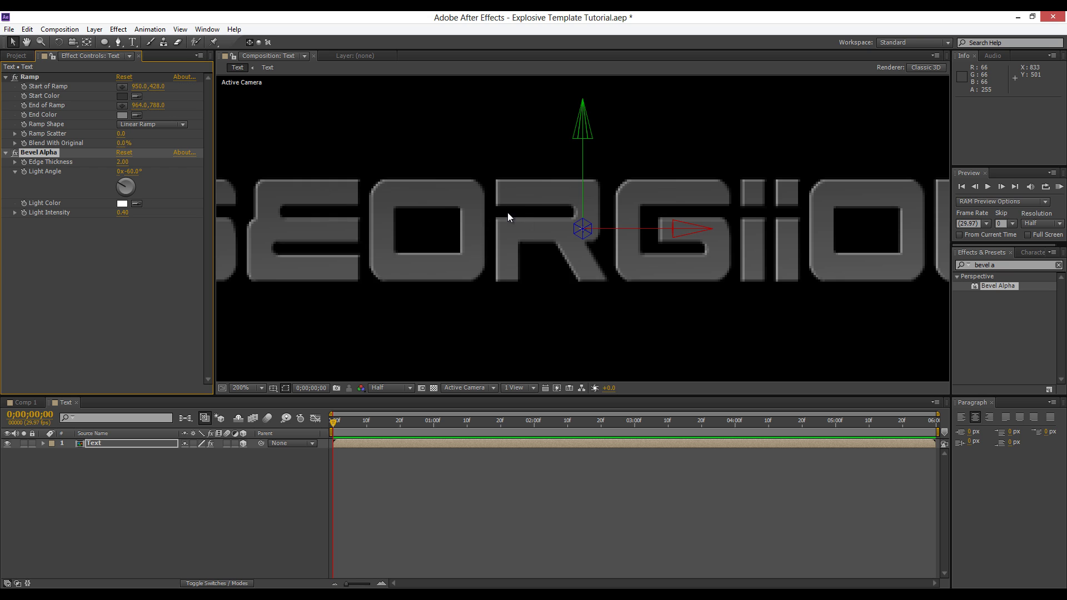
Collapse the Ramp settings and set the Bevel Alpha light angle to 0°.
{"action": "key", "text": "space"}
{"action": "left_click_drag", "start_coordinate": [488, 228], "coordinate": [680, 263]}
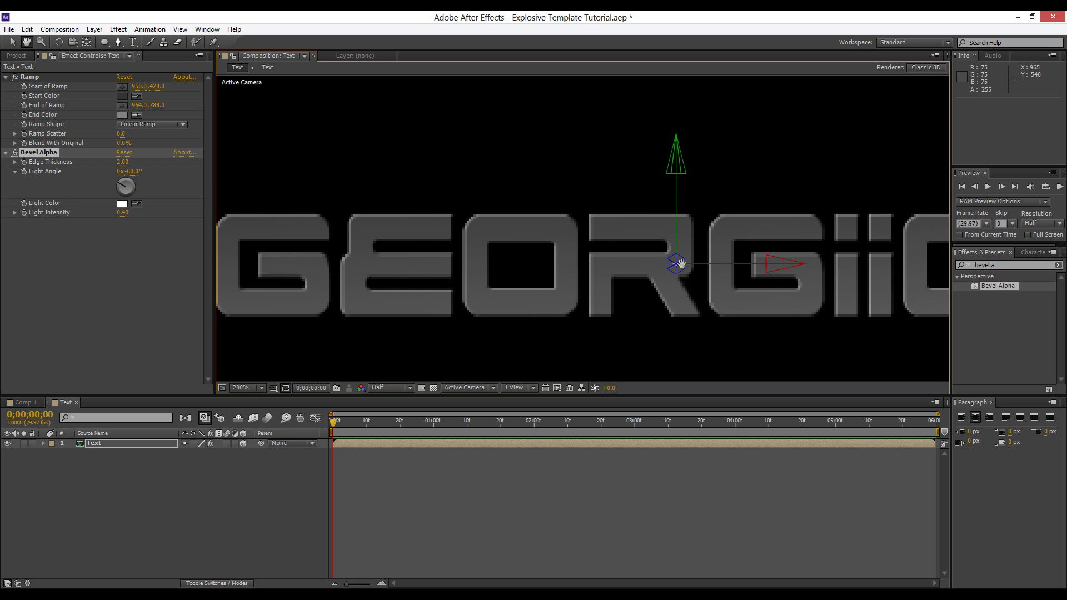
{"action": "left_click", "coordinate": [52, 154]}
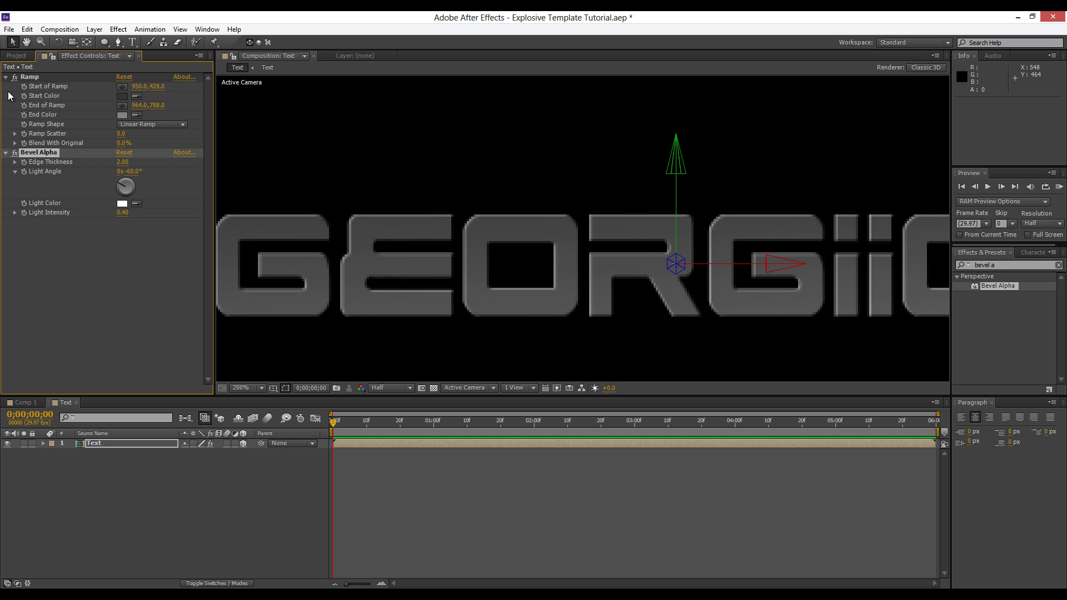
{"action": "left_click", "coordinate": [6, 77]}
{"action": "left_click", "coordinate": [134, 107]}
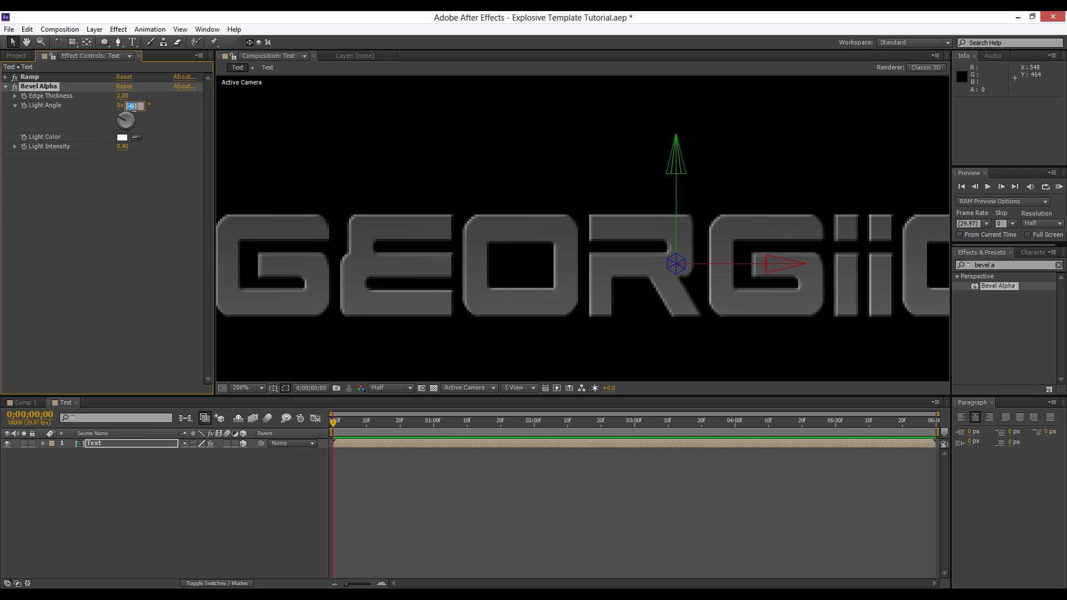
{"action": "type", "text": "0"}
{"action": "key", "text": "Return"}
{"action": "scroll", "coordinate": [433, 160], "scroll_direction": "down", "scroll_amount": 1}
{"action": "scroll", "coordinate": [583, 222], "scroll_direction": "up", "scroll_amount": 1}
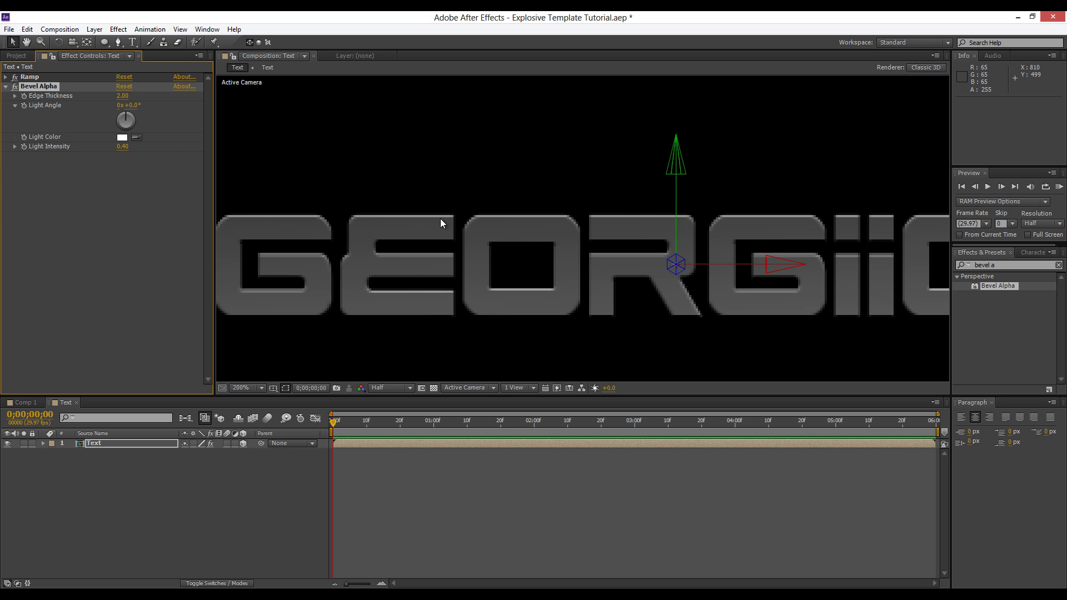
Raise the Bevel Alpha light intensity to 0.84 and set its edge thickness to 1.
{"action": "left_click_drag", "start_coordinate": [124, 151], "coordinate": [184, 148]}
{"action": "left_click", "coordinate": [127, 97]}
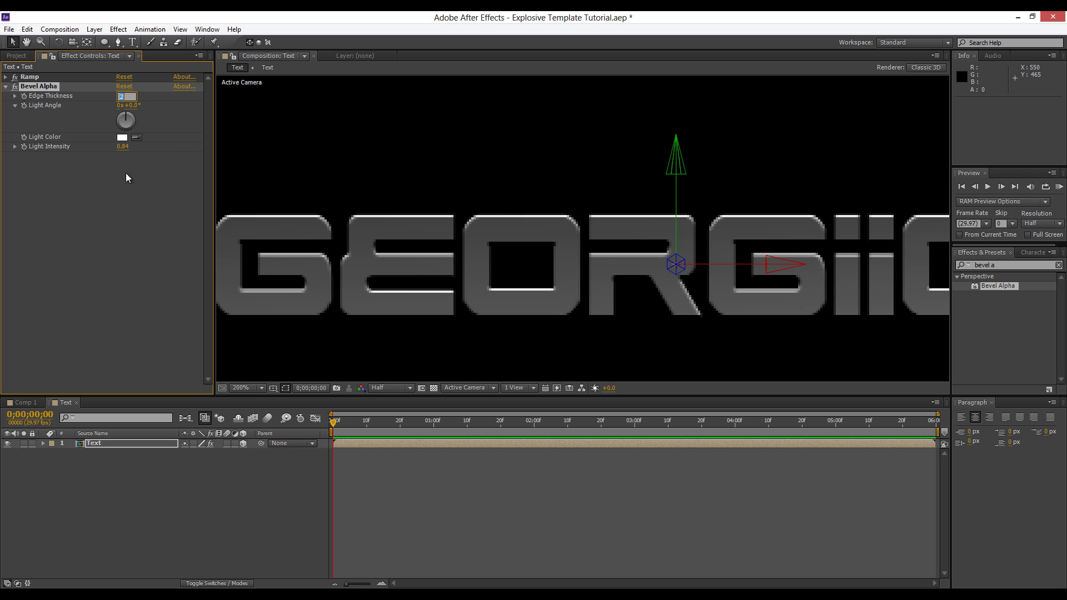
{"action": "type", "text": "1"}
{"action": "left_click", "coordinate": [127, 209]}
{"action": "scroll", "coordinate": [563, 213], "scroll_direction": "down", "scroll_amount": 2}
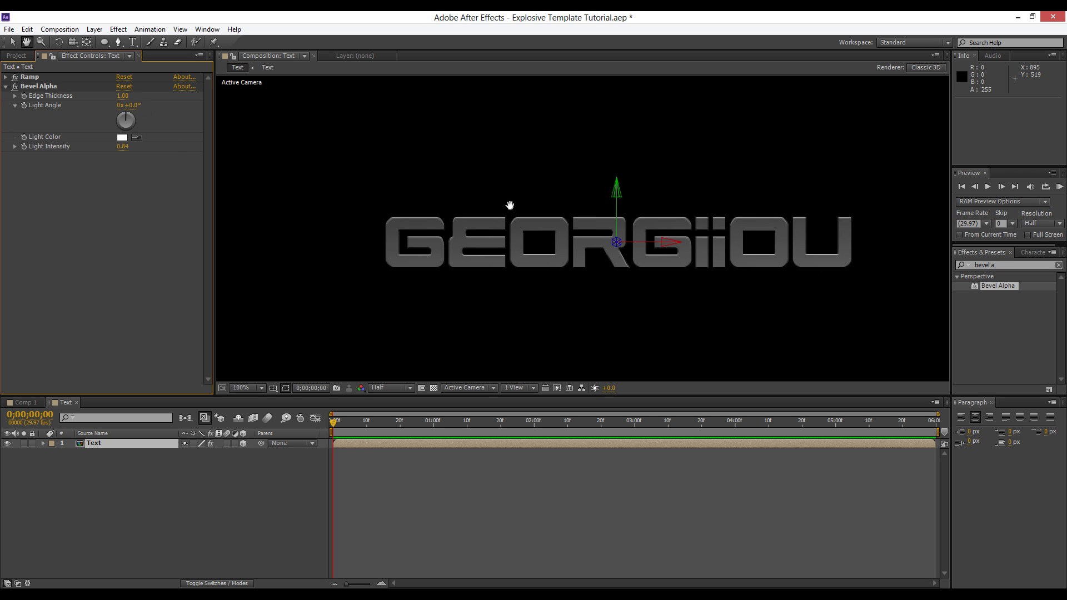
{"action": "scroll", "coordinate": [603, 201], "scroll_direction": "up", "scroll_amount": 2}
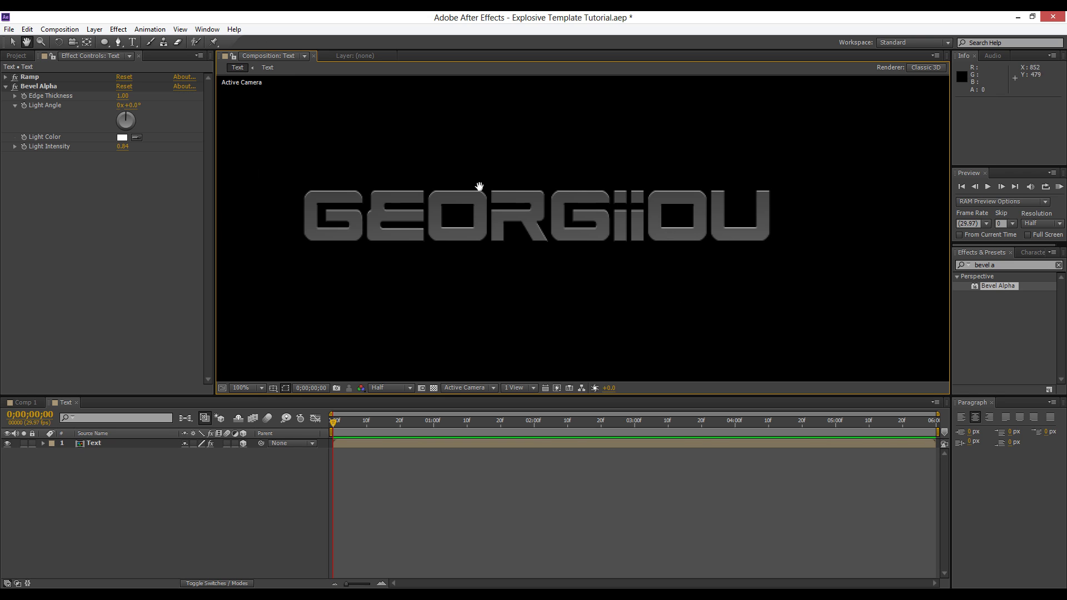
Rename the Text layer as Front Text.
{"action": "left_click", "coordinate": [104, 443]}
{"action": "key", "text": "Return"}
{"action": "type", "text": "Frinbt"}
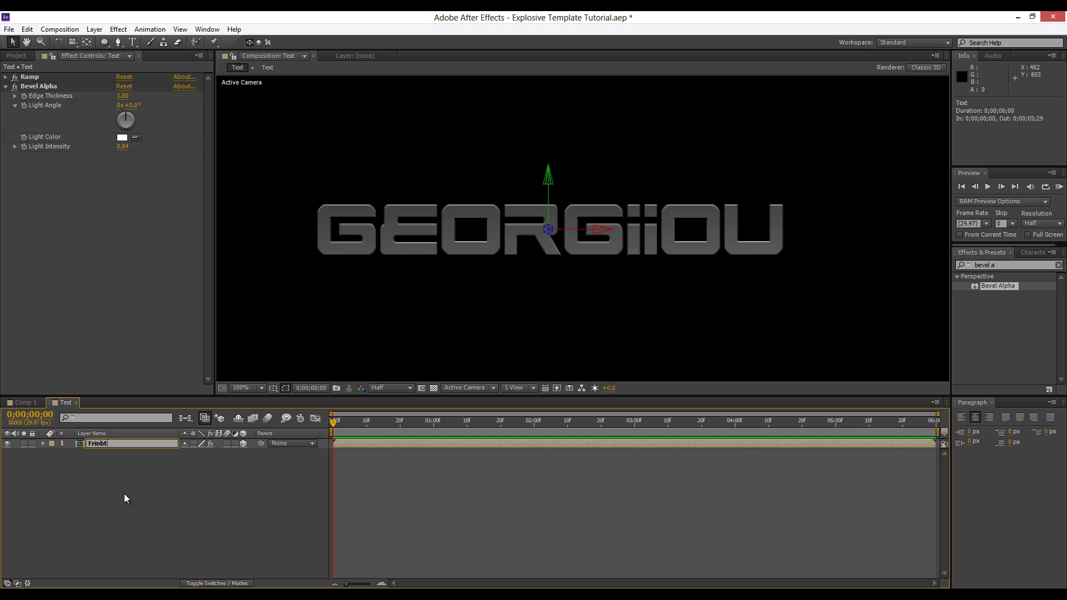
{"action": "key", "text": "BackSpace"}
{"action": "key", "text": "BackSpace"}
{"action": "key", "text": "BackSpace"}
{"action": "type", "text": "ont Text"}
{"action": "key", "text": "Return"}
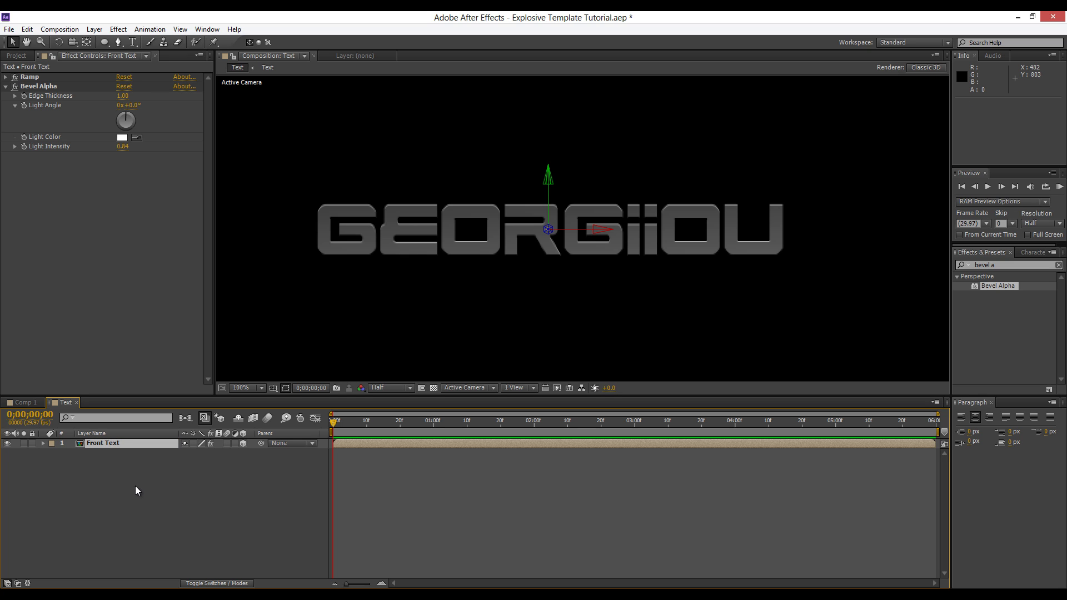
Duplicate the Front Text layer and push the copy back in depth to a Z position of about 41.
{"action": "key", "text": "ctrl+d"}
{"action": "key", "text": "p"}
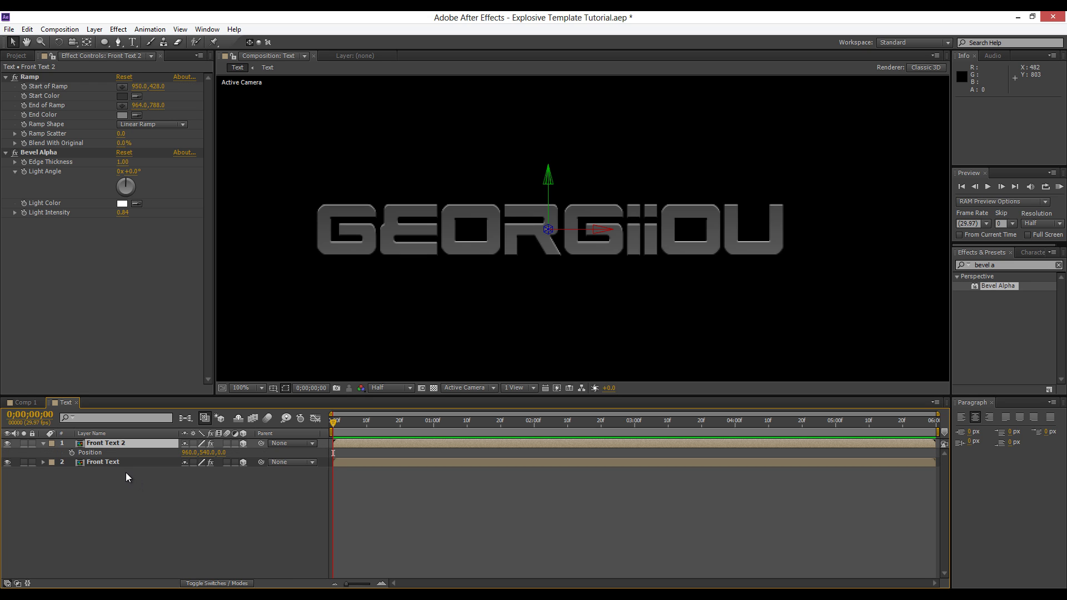
{"action": "key", "text": "period"}
{"action": "left_click_drag", "start_coordinate": [412, 324], "coordinate": [673, 309]}
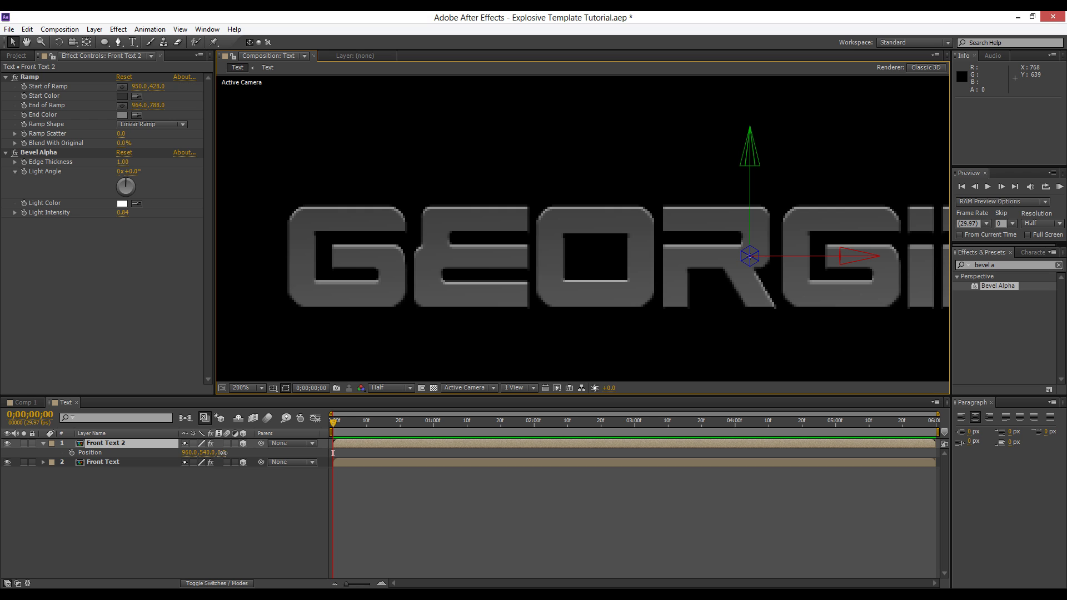
{"action": "left_click_drag", "start_coordinate": [223, 453], "coordinate": [325, 425]}
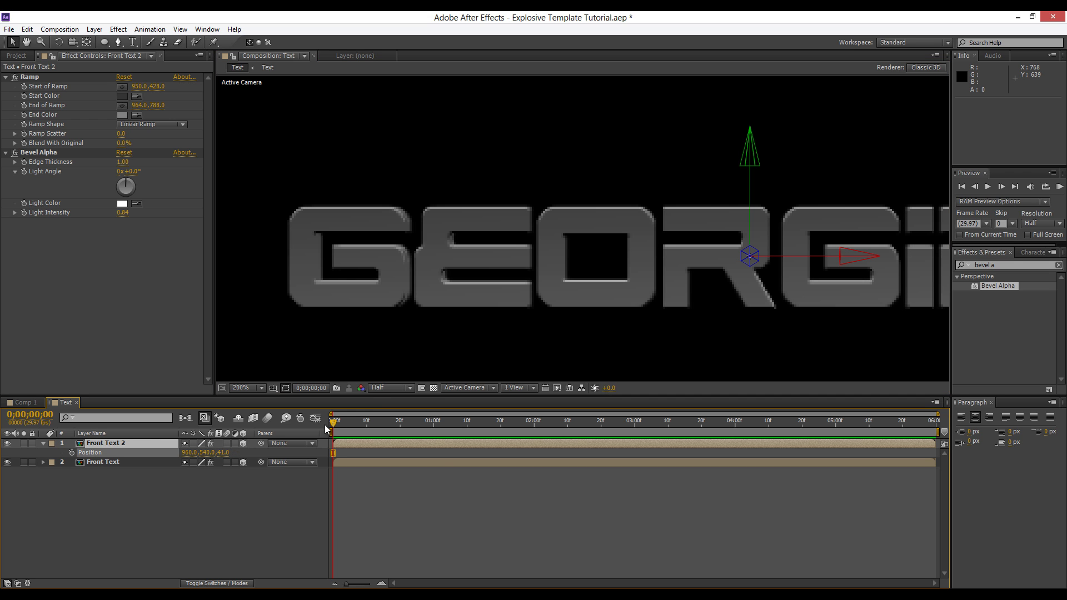
Set the preview resolution to Full and bring the duplicate's Z position to 30.
{"action": "left_click", "coordinate": [383, 389]}
{"action": "left_click", "coordinate": [384, 400]}
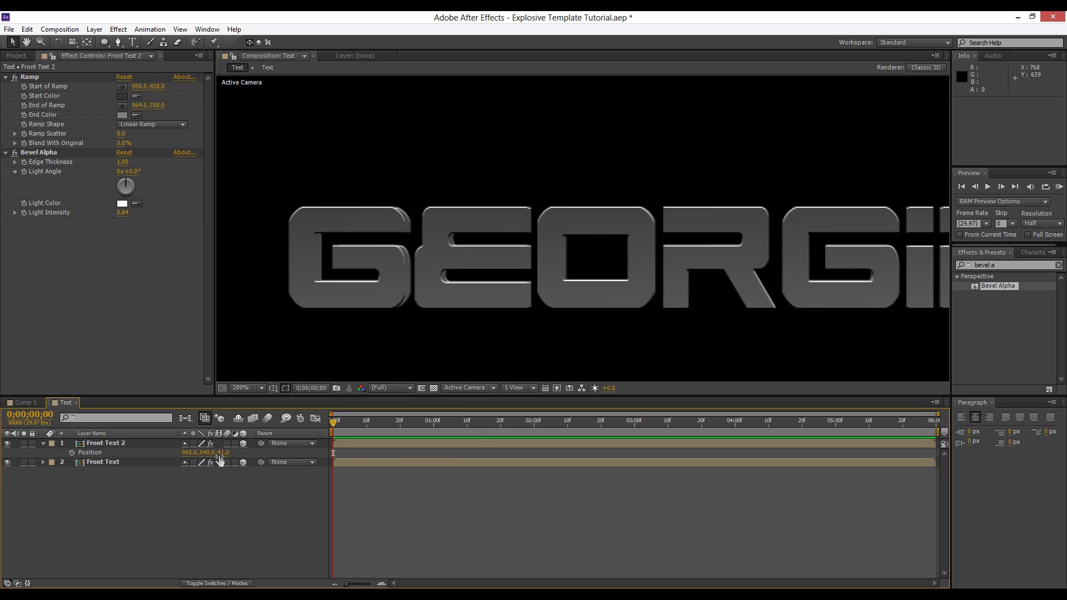
{"action": "left_click_drag", "start_coordinate": [222, 453], "coordinate": [215, 455]}
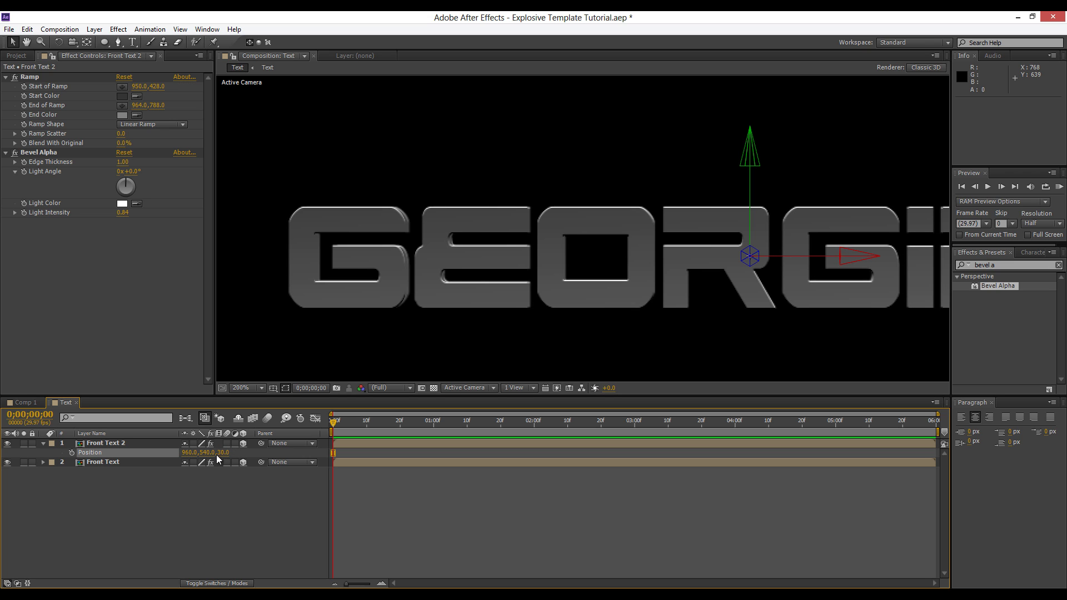
{"action": "left_click", "coordinate": [214, 499]}
Rename the duplicated layer as Middle Text and place it below the Front Text layer.
{"action": "left_click", "coordinate": [113, 444]}
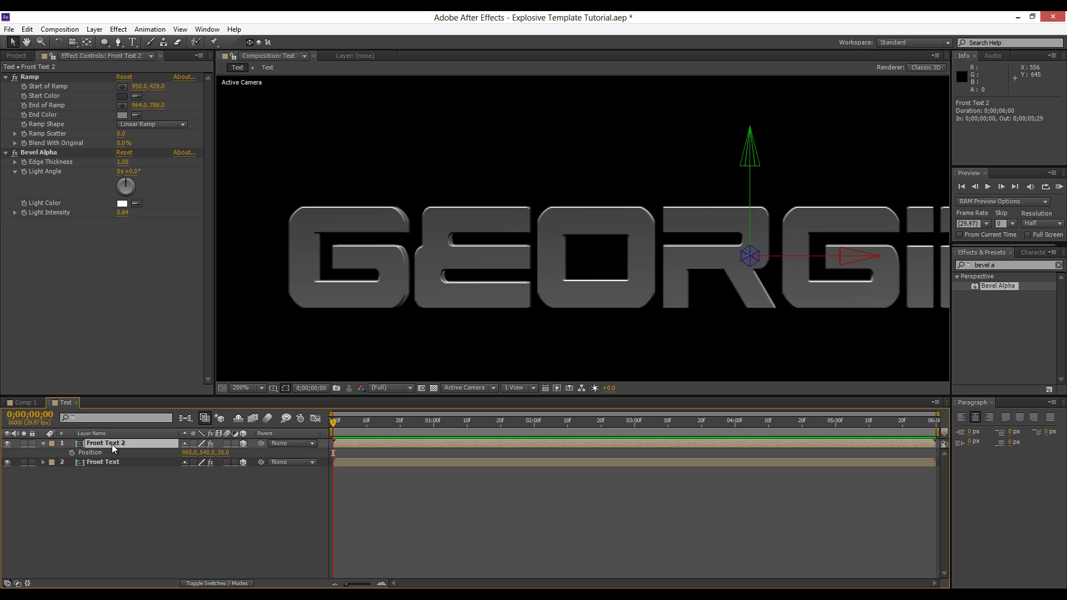
{"action": "left_click", "coordinate": [43, 443]}
{"action": "key", "text": "Return"}
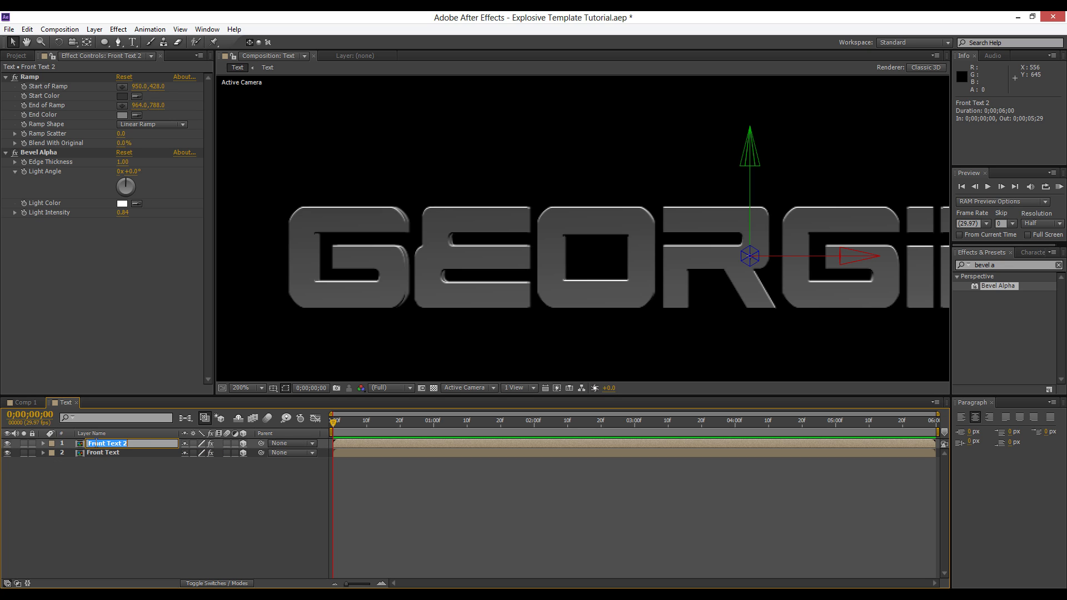
{"action": "type", "text": "Middle Text"}
{"action": "key", "text": "Return"}
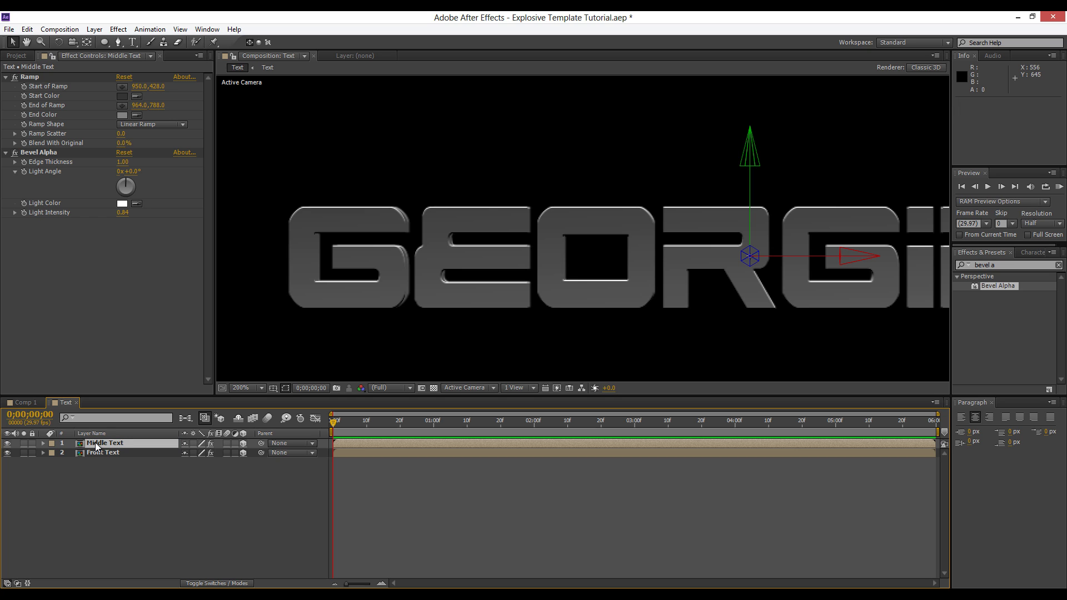
{"action": "left_click_drag", "start_coordinate": [95, 446], "coordinate": [117, 457]}
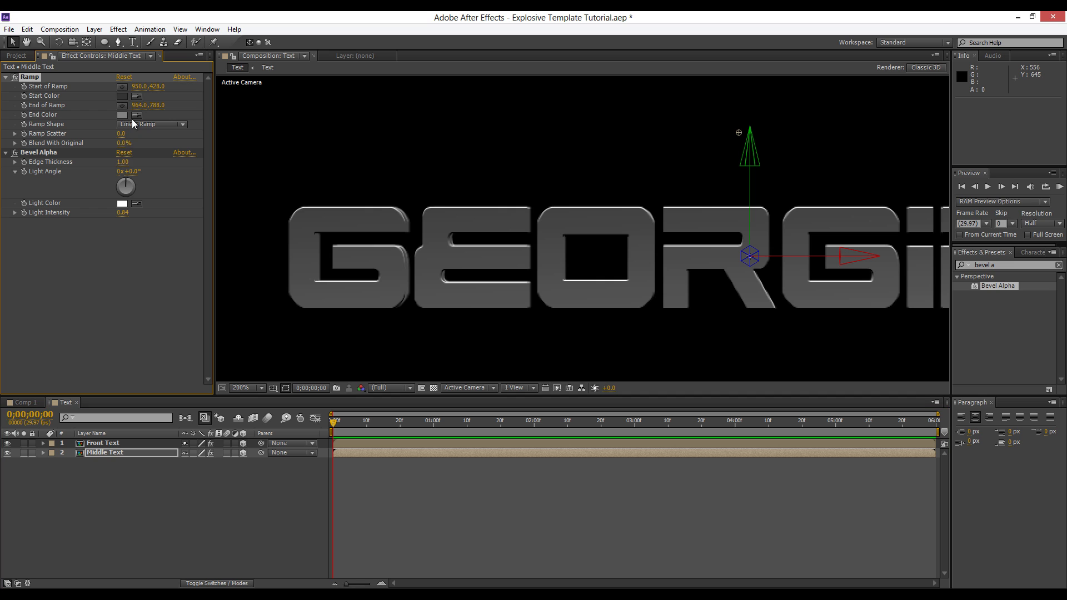
Change the start color of the Middle Text layer's Ramp to a dark blue.
{"action": "left_click", "coordinate": [120, 97]}
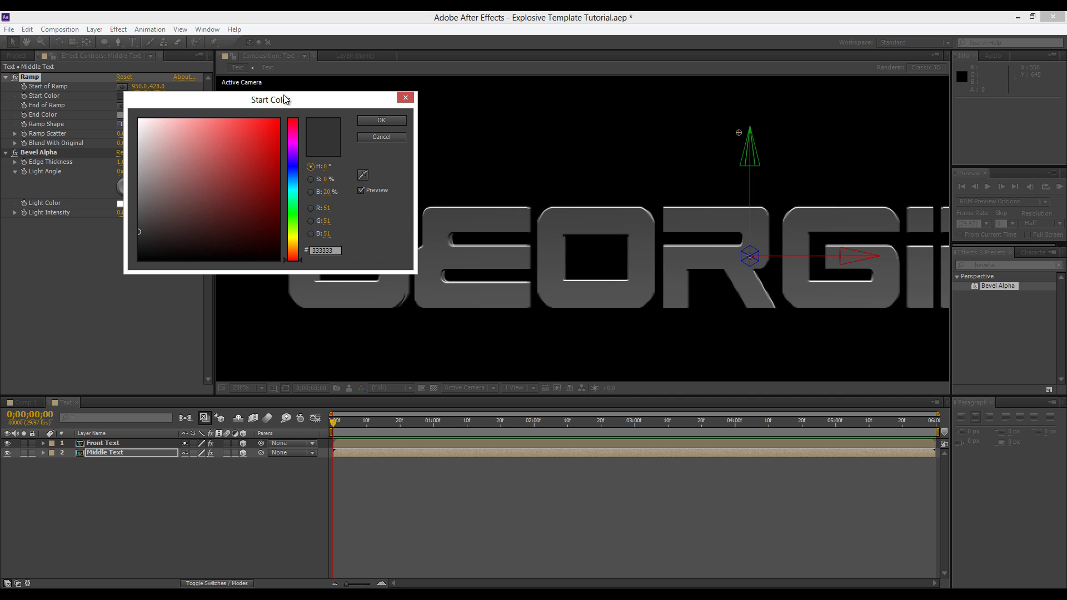
{"action": "left_click_drag", "start_coordinate": [284, 99], "coordinate": [162, 99]}
{"action": "left_click_drag", "start_coordinate": [175, 188], "coordinate": [171, 173]}
{"action": "left_click", "coordinate": [127, 174]}
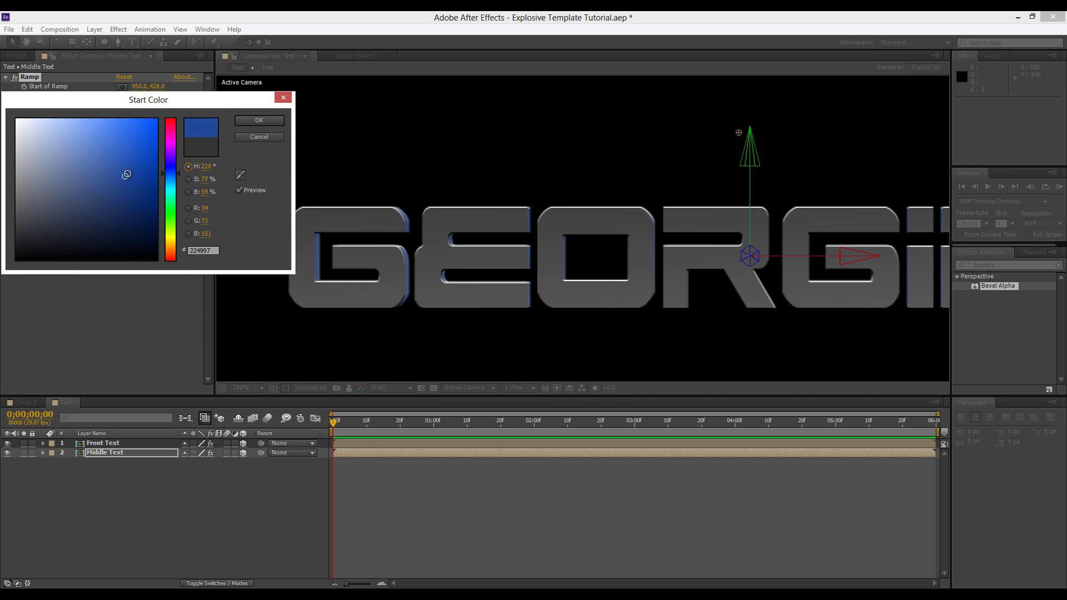
{"action": "left_click", "coordinate": [131, 184]}
{"action": "left_click", "coordinate": [247, 121]}
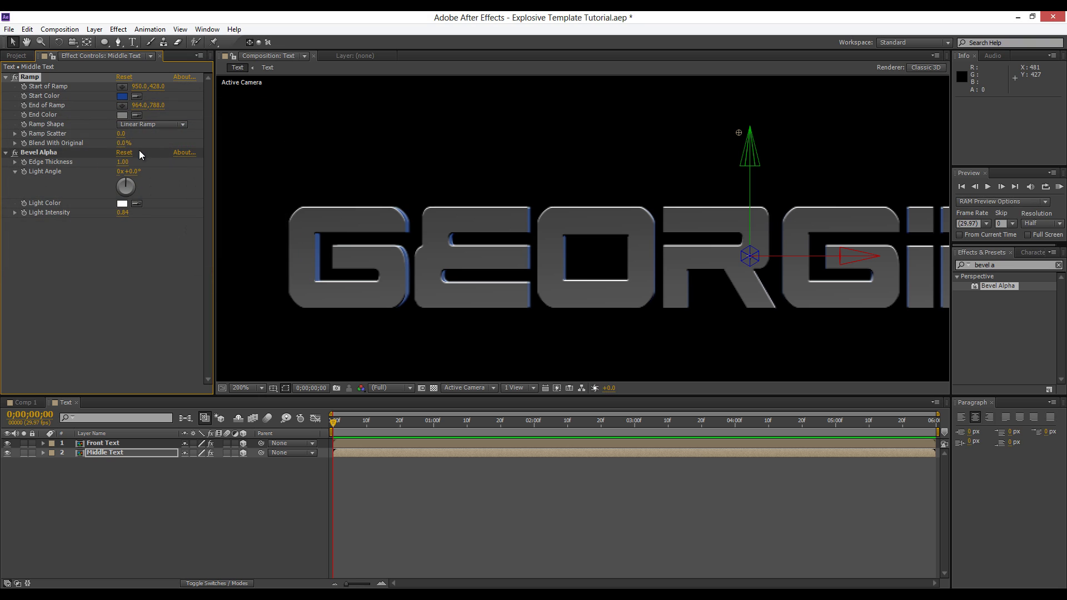
Change the end color of the Middle Text layer's Ramp to a very dark, desaturated blue.
{"action": "left_click", "coordinate": [122, 114]}
{"action": "left_click", "coordinate": [140, 223]}
{"action": "left_click", "coordinate": [133, 182]}
{"action": "left_click", "coordinate": [157, 193]}
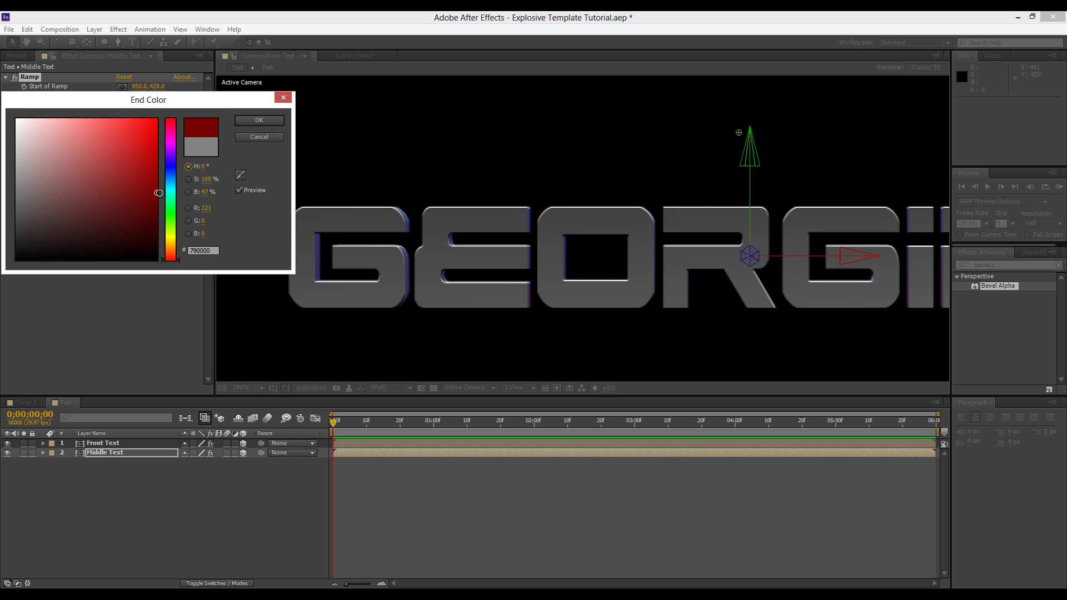
{"action": "left_click", "coordinate": [172, 172]}
{"action": "left_click", "coordinate": [142, 212]}
{"action": "mouse_move", "coordinate": [141, 214]}
{"action": "left_mouse_down"}
{"action": "mouse_move", "coordinate": [119, 226]}
{"action": "mouse_move", "coordinate": [62, 224]}
{"action": "mouse_move", "coordinate": [73, 221]}
{"action": "left_mouse_up"}
{"action": "left_click", "coordinate": [261, 121]}
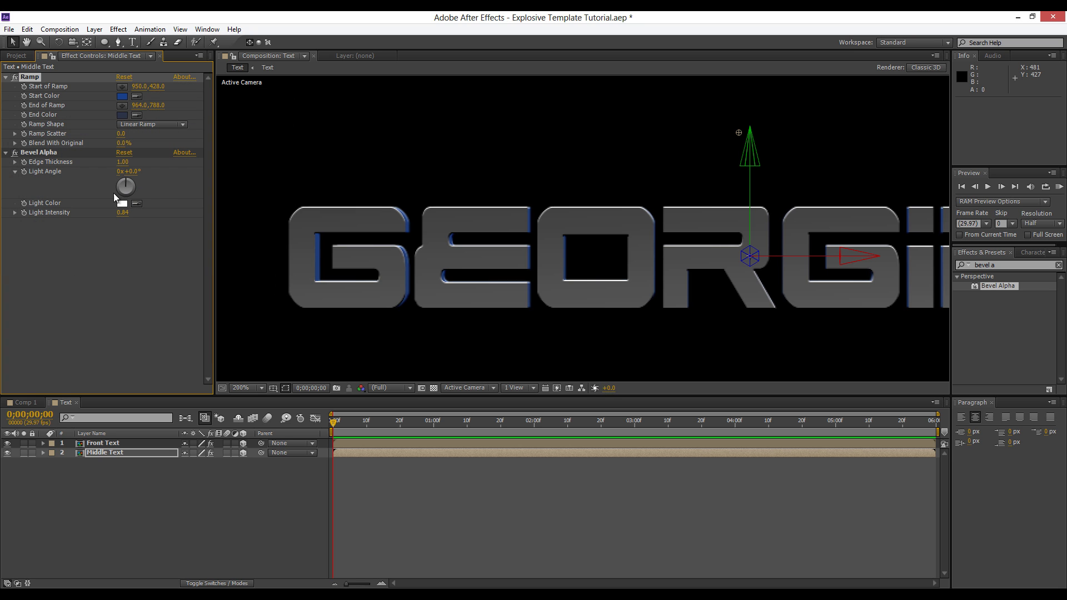
Set the Middle Text layer's Bevel Alpha edge thickness to 6.70 and its light intensity to 1.00.
{"action": "left_click", "coordinate": [96, 152]}
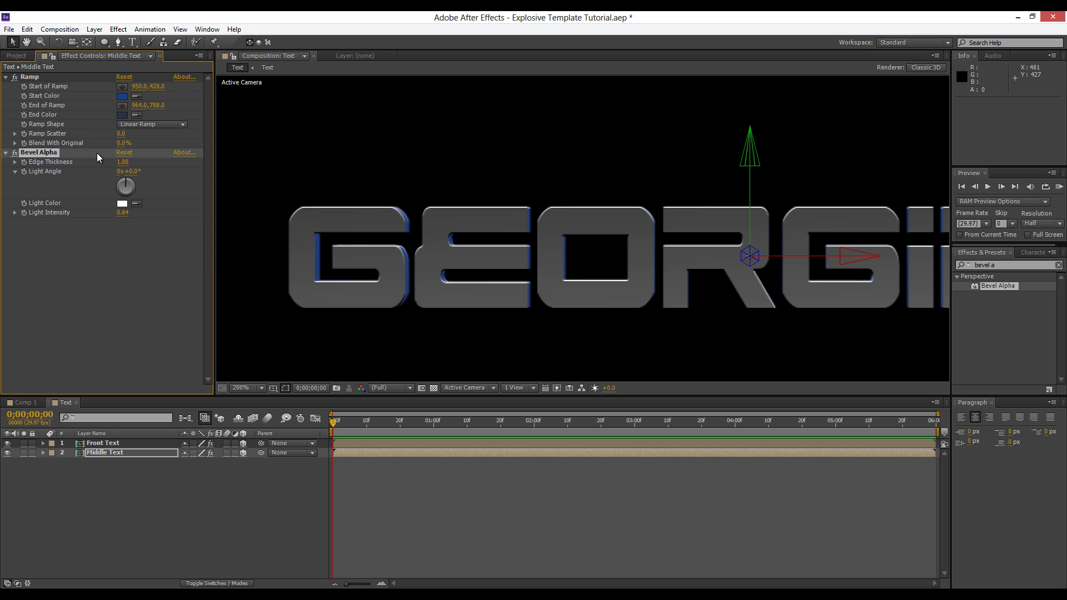
{"action": "left_click_drag", "start_coordinate": [136, 163], "coordinate": [180, 163]}
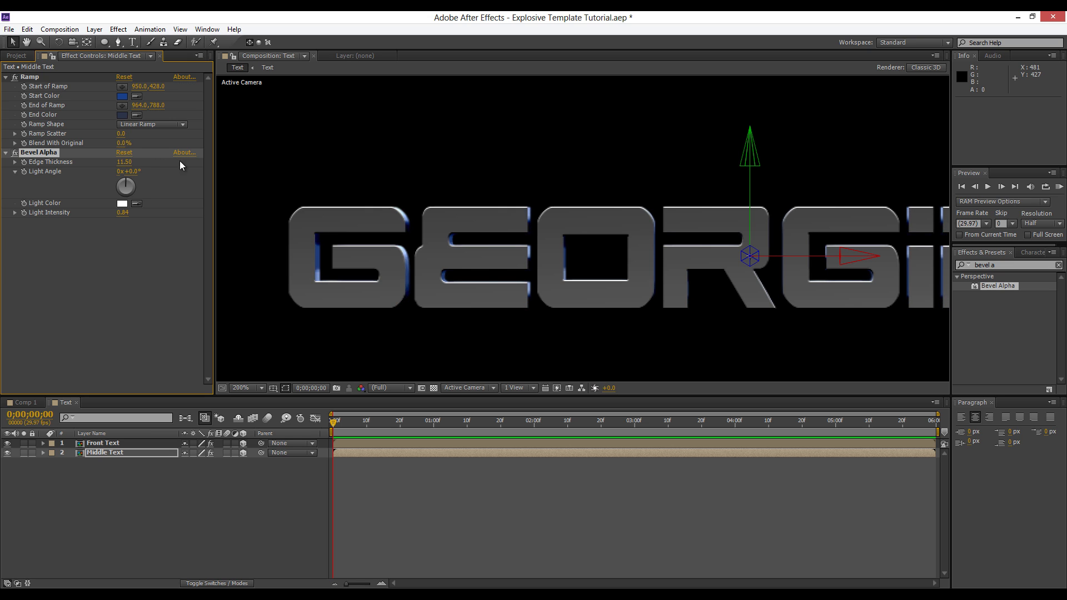
{"action": "scroll", "coordinate": [669, 256], "scroll_direction": "down", "scroll_amount": 1}
{"action": "left_click_drag", "start_coordinate": [669, 255], "coordinate": [589, 250]}
{"action": "scroll", "coordinate": [817, 260], "scroll_direction": "up", "scroll_amount": 1}
{"action": "left_click_drag", "start_coordinate": [786, 210], "coordinate": [496, 211]}
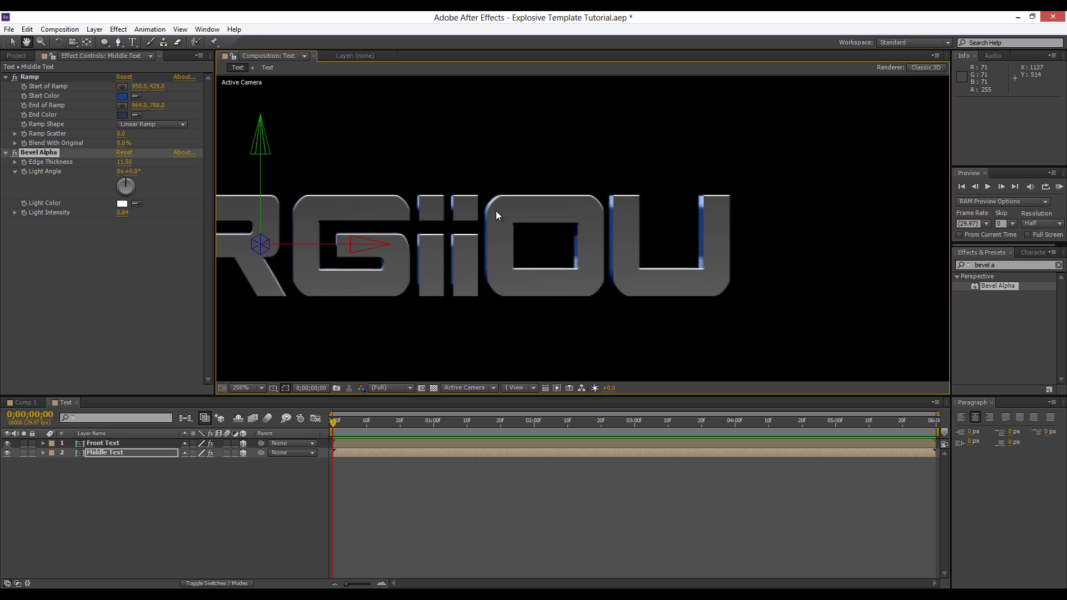
{"action": "mouse_move", "coordinate": [95, 166]}
{"action": "left_mouse_down"}
{"action": "mouse_move", "coordinate": [70, 169]}
{"action": "mouse_move", "coordinate": [107, 174]}
{"action": "left_mouse_up"}
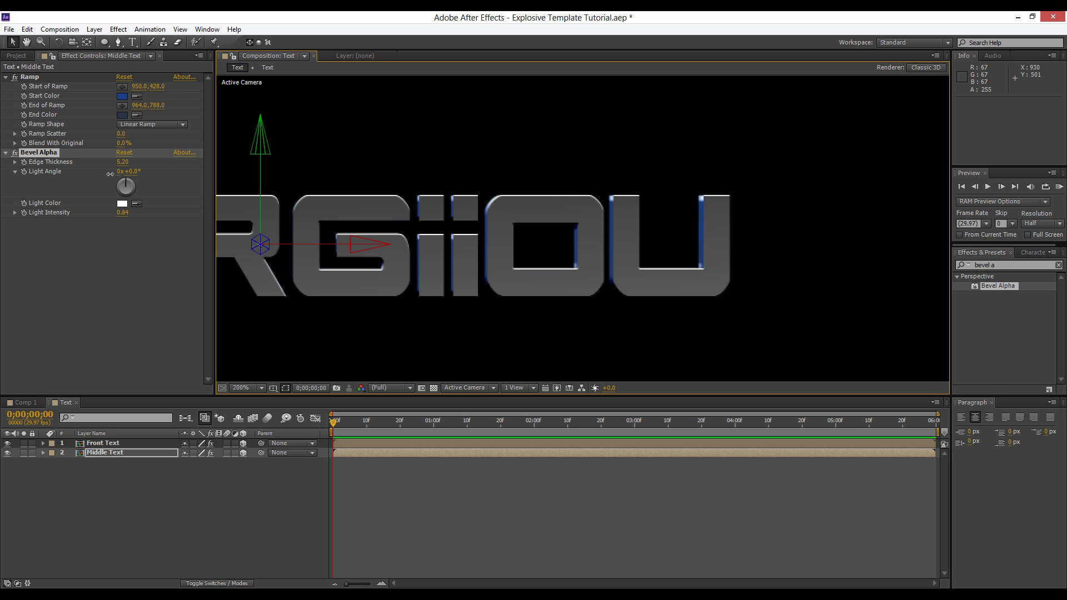
{"action": "left_click", "coordinate": [109, 232]}
{"action": "mouse_move", "coordinate": [124, 214]}
{"action": "left_mouse_down"}
{"action": "mouse_move", "coordinate": [147, 212]}
{"action": "mouse_move", "coordinate": [78, 217]}
{"action": "mouse_move", "coordinate": [119, 217]}
{"action": "left_mouse_up"}
Examine the bevelled edges across the whole title with no layer selected.
{"action": "scroll", "coordinate": [621, 225], "scroll_direction": "down", "scroll_amount": 1}
{"action": "key", "text": "space"}
{"action": "left_click_drag", "start_coordinate": [530, 256], "coordinate": [645, 261]}
{"action": "scroll", "coordinate": [684, 253], "scroll_direction": "down", "scroll_amount": 4}
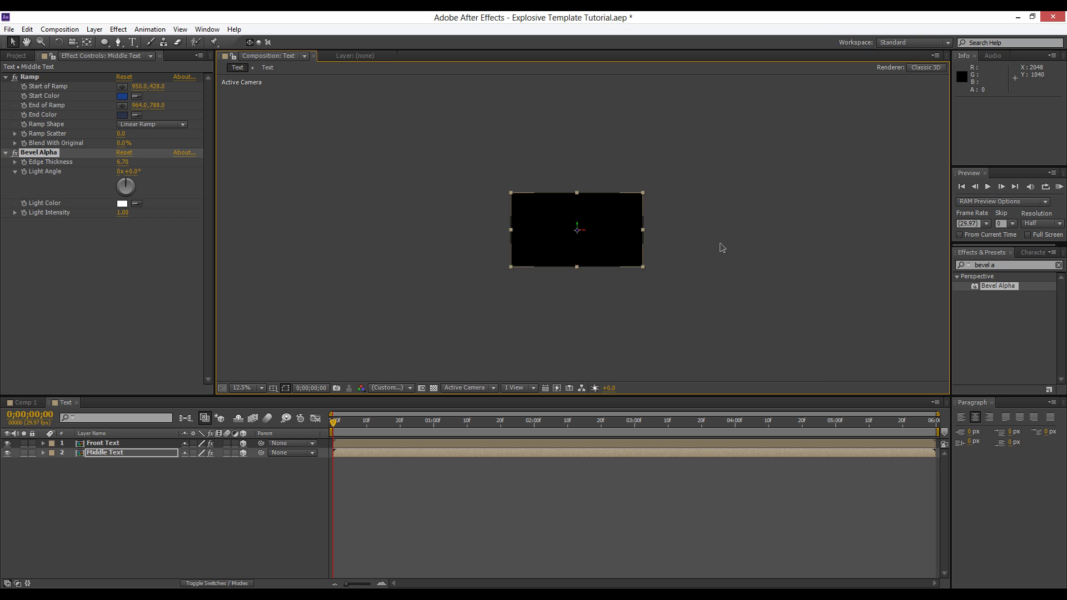
{"action": "left_click", "coordinate": [722, 246]}
{"action": "scroll", "coordinate": [689, 237], "scroll_direction": "up", "scroll_amount": 4}
{"action": "key", "text": "space"}
{"action": "left_click_drag", "start_coordinate": [520, 240], "coordinate": [528, 240]}
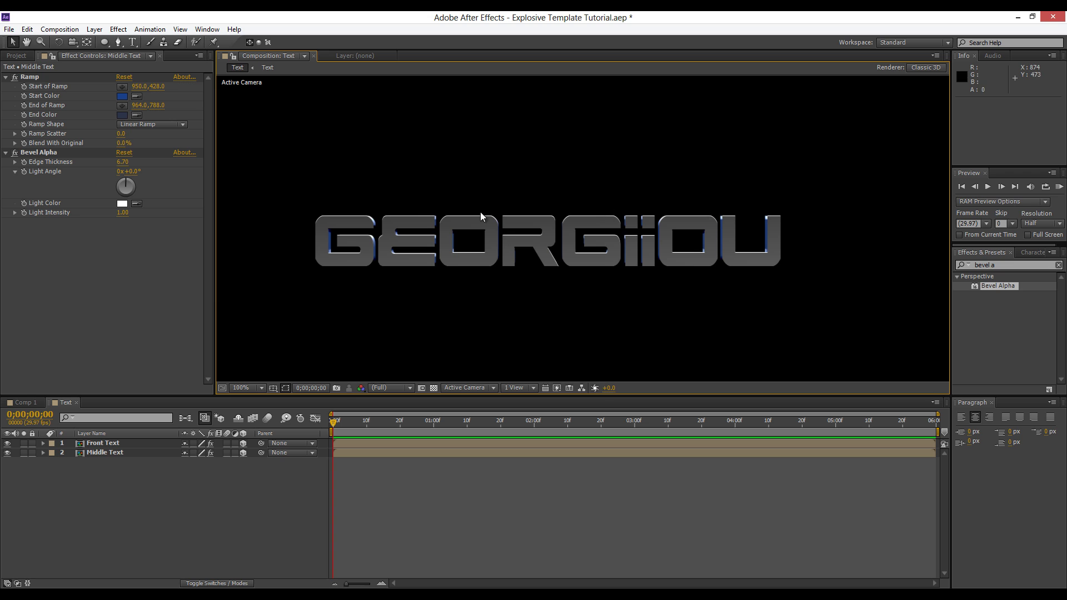
Keyframe the Middle Text layer's Bevel Alpha light angle from 0° at the first frame to 175° at 0;00;05;29.
{"action": "scroll", "coordinate": [482, 217], "scroll_direction": "up", "scroll_amount": 1}
{"action": "left_click_drag", "start_coordinate": [464, 252], "coordinate": [816, 256]}
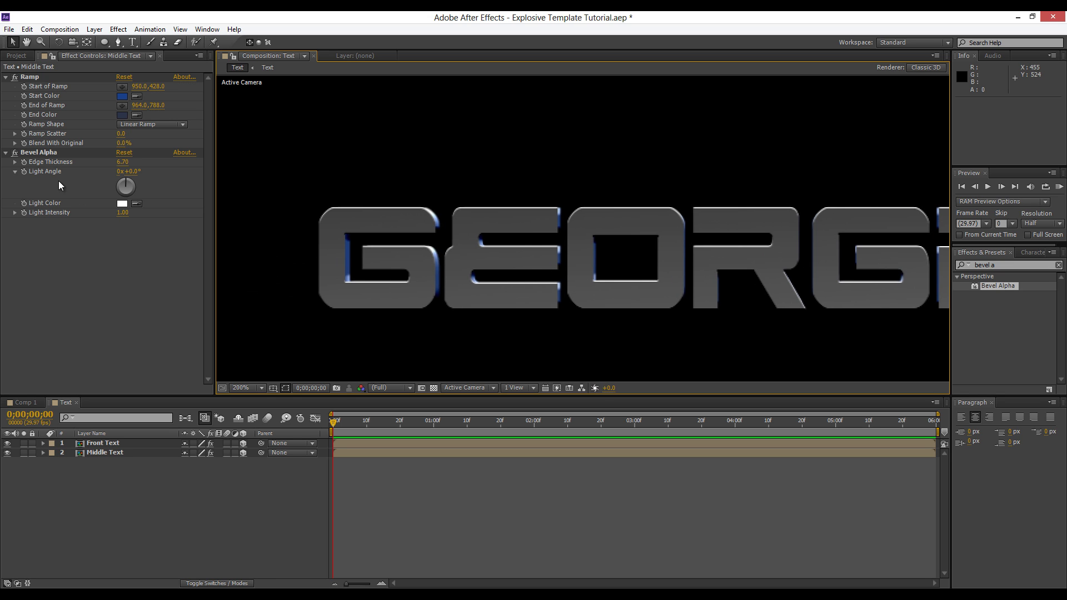
{"action": "left_click", "coordinate": [43, 172]}
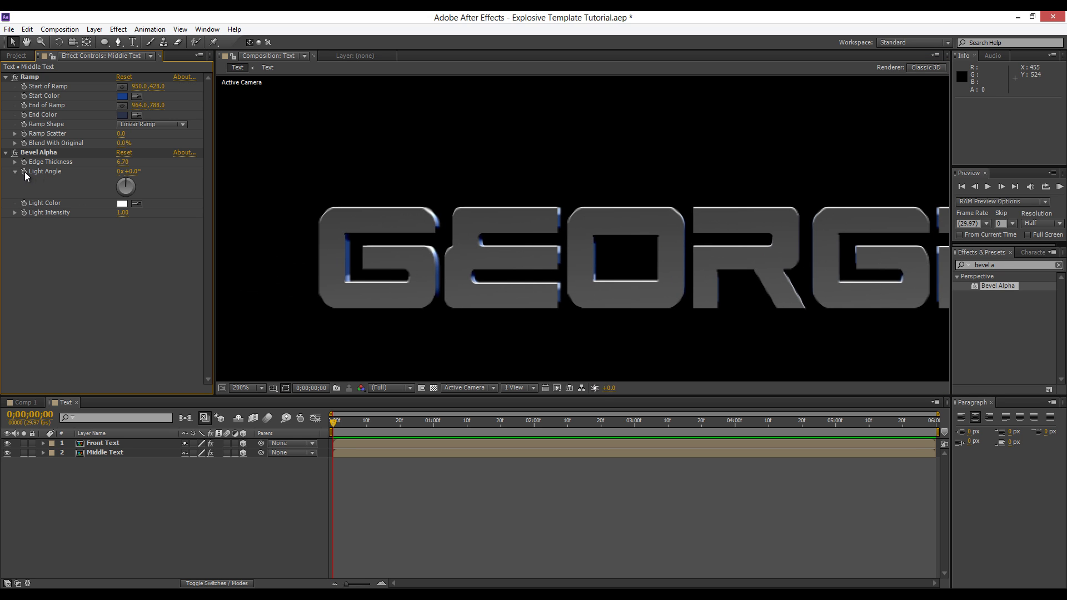
{"action": "left_click", "coordinate": [25, 172]}
{"action": "left_click_drag", "start_coordinate": [461, 425], "coordinate": [936, 426]}
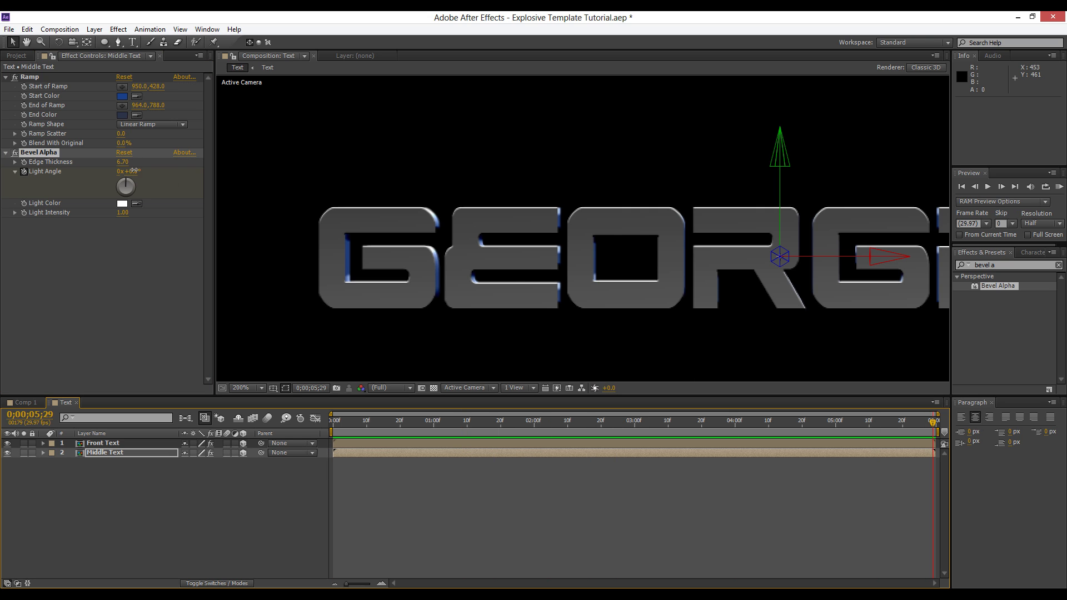
{"action": "left_click_drag", "start_coordinate": [134, 170], "coordinate": [230, 168]}
{"action": "left_click", "coordinate": [506, 495]}
Scrub through the composition to check the moving bevel light, and return to the first frame.
{"action": "scroll", "coordinate": [618, 295], "scroll_direction": "down", "scroll_amount": 1}
{"action": "key", "text": "space"}
{"action": "left_click_drag", "start_coordinate": [604, 275], "coordinate": [482, 274]}
{"action": "left_click_drag", "start_coordinate": [410, 429], "coordinate": [329, 453]}
{"action": "scroll", "coordinate": [492, 294], "scroll_direction": "up", "scroll_amount": 1}
{"action": "key", "text": "space"}
{"action": "left_click_drag", "start_coordinate": [411, 245], "coordinate": [690, 259]}
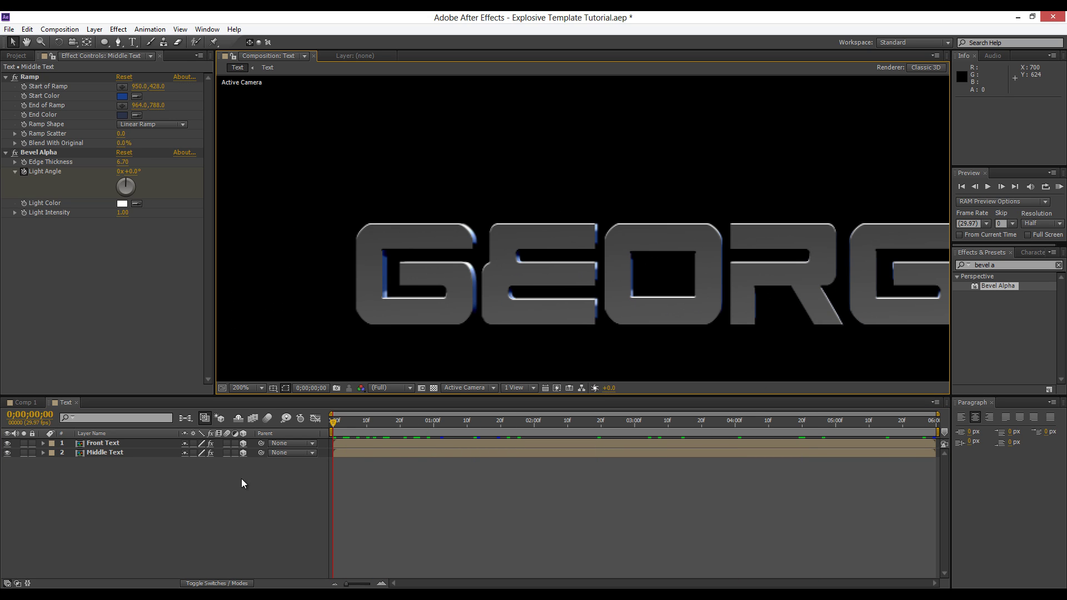
Duplicate the Middle Text layer and place the copy below the original.
{"action": "left_click", "coordinate": [114, 452]}
{"action": "key", "text": "ctrl+d"}
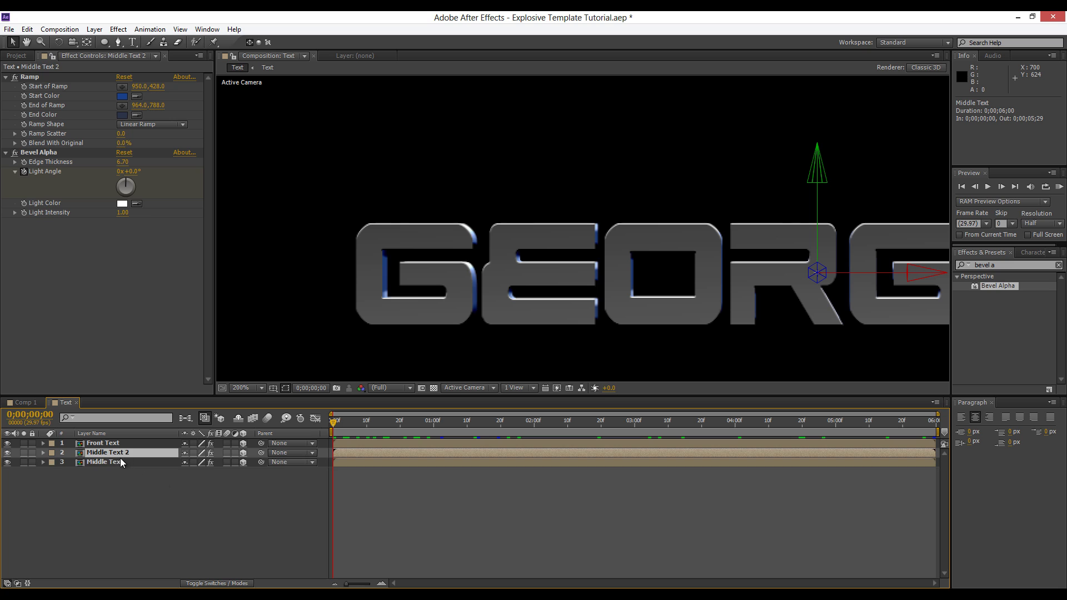
{"action": "left_click_drag", "start_coordinate": [118, 456], "coordinate": [113, 468]}
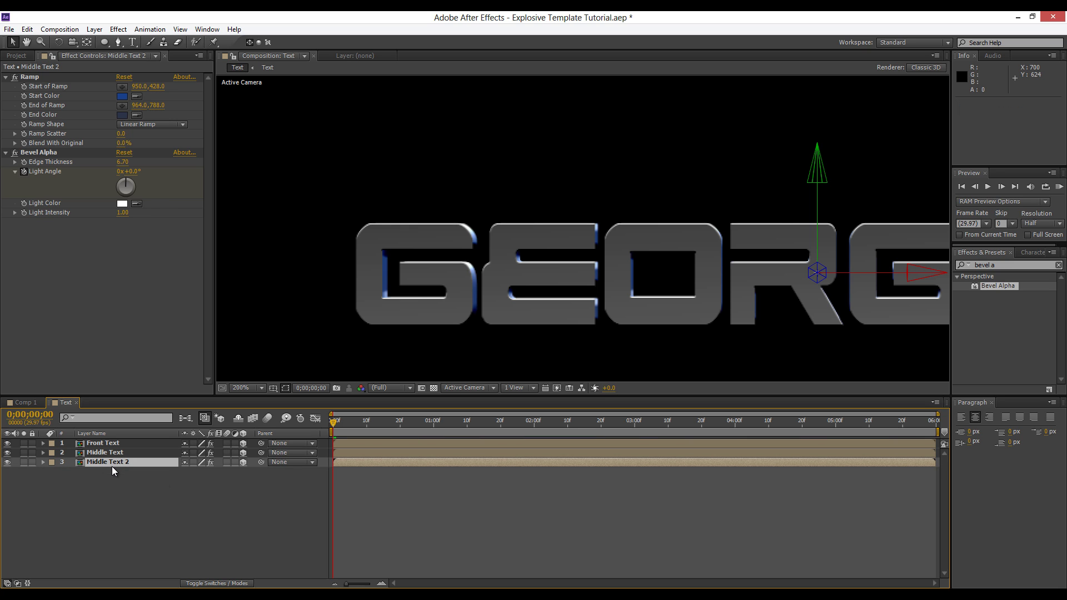
Set the Z position of the Middle Text 2 layer to 57 and collapse its properties.
{"action": "key", "text": "p"}
{"action": "left_click_drag", "start_coordinate": [221, 474], "coordinate": [240, 472]}
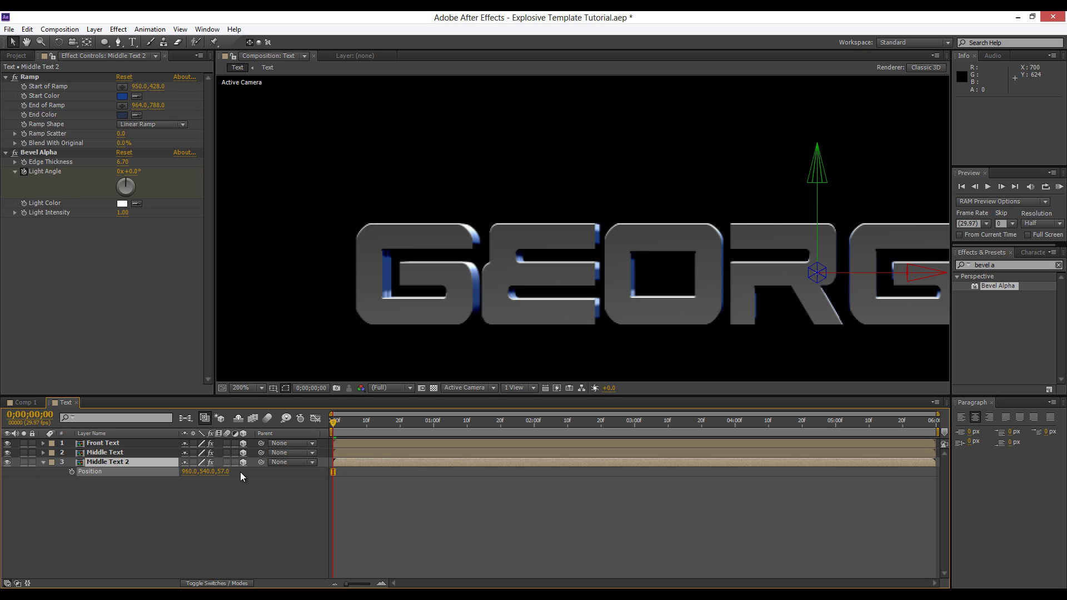
{"action": "key", "text": "Return"}
{"action": "left_click", "coordinate": [43, 462]}
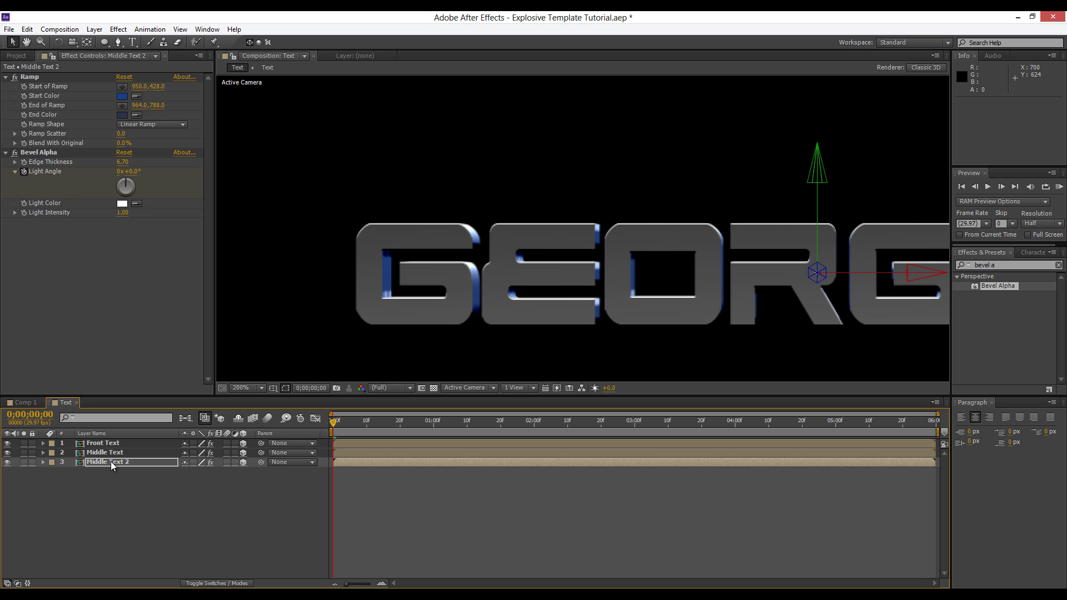
{"action": "key", "text": "Return"}
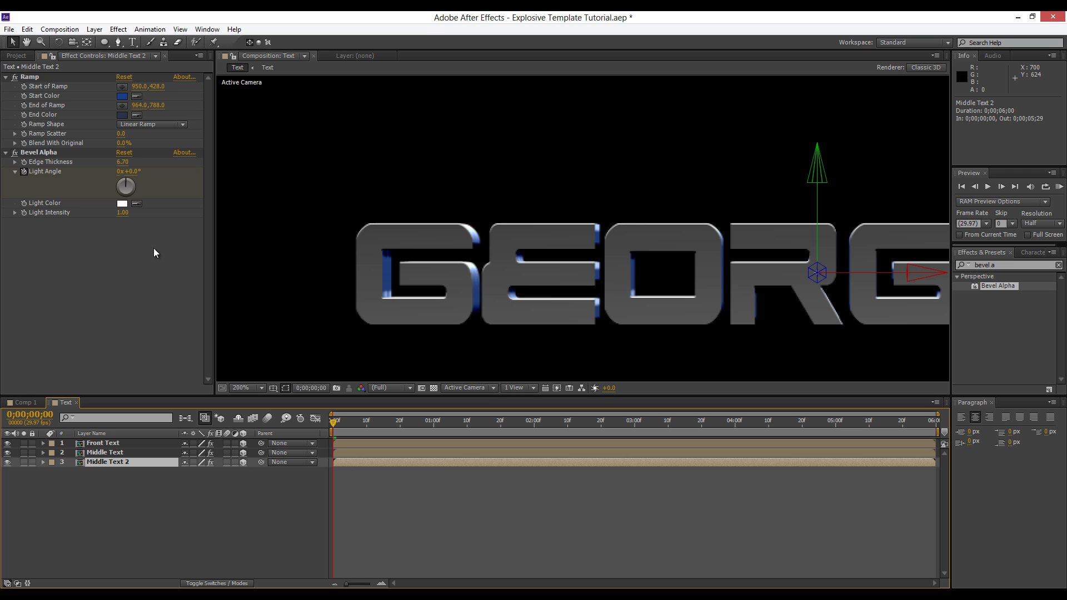
Set the Middle Text 2 layer's Ramp start color to grey 969696 and its end color to light blue 7B88AC.
{"action": "left_click", "coordinate": [122, 96]}
{"action": "mouse_move", "coordinate": [34, 210]}
{"action": "left_mouse_down"}
{"action": "mouse_move", "coordinate": [14, 209]}
{"action": "mouse_move", "coordinate": [16, 153]}
{"action": "mouse_move", "coordinate": [16, 177]}
{"action": "left_mouse_up"}
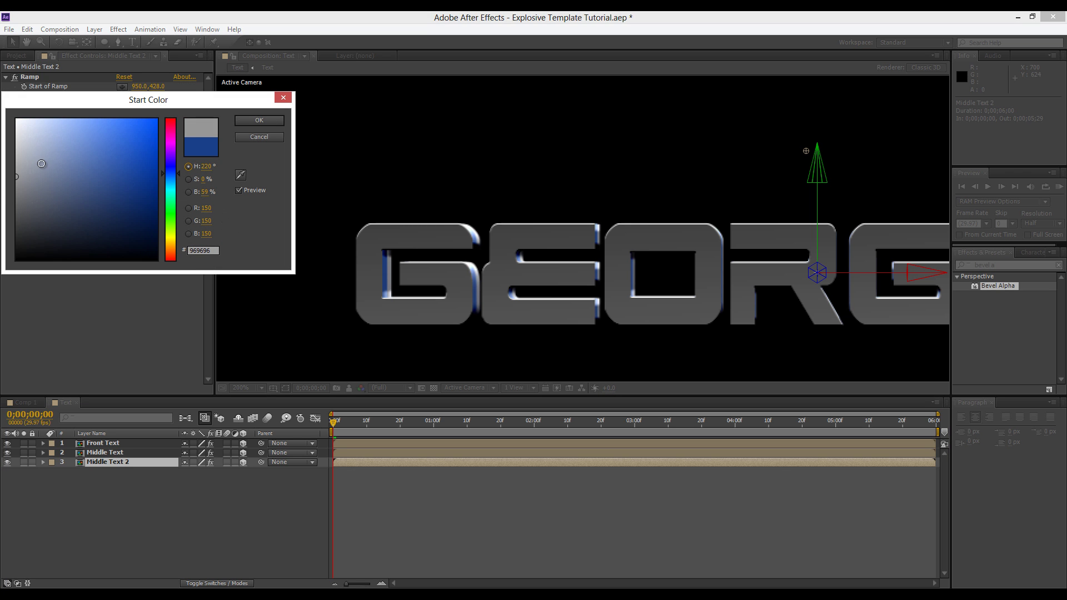
{"action": "left_click", "coordinate": [259, 121]}
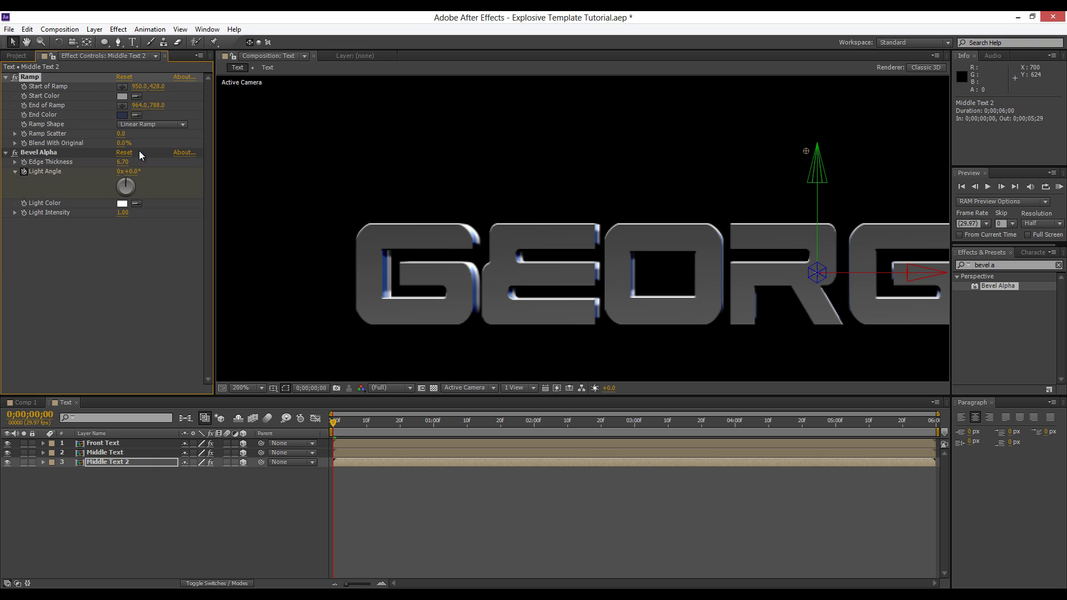
{"action": "left_click", "coordinate": [122, 115]}
{"action": "mouse_move", "coordinate": [100, 222]}
{"action": "left_mouse_down"}
{"action": "mouse_move", "coordinate": [17, 120]}
{"action": "mouse_move", "coordinate": [28, 177]}
{"action": "mouse_move", "coordinate": [16, 162]}
{"action": "mouse_move", "coordinate": [95, 186]}
{"action": "mouse_move", "coordinate": [74, 162]}
{"action": "mouse_move", "coordinate": [55, 165]}
{"action": "left_mouse_up"}
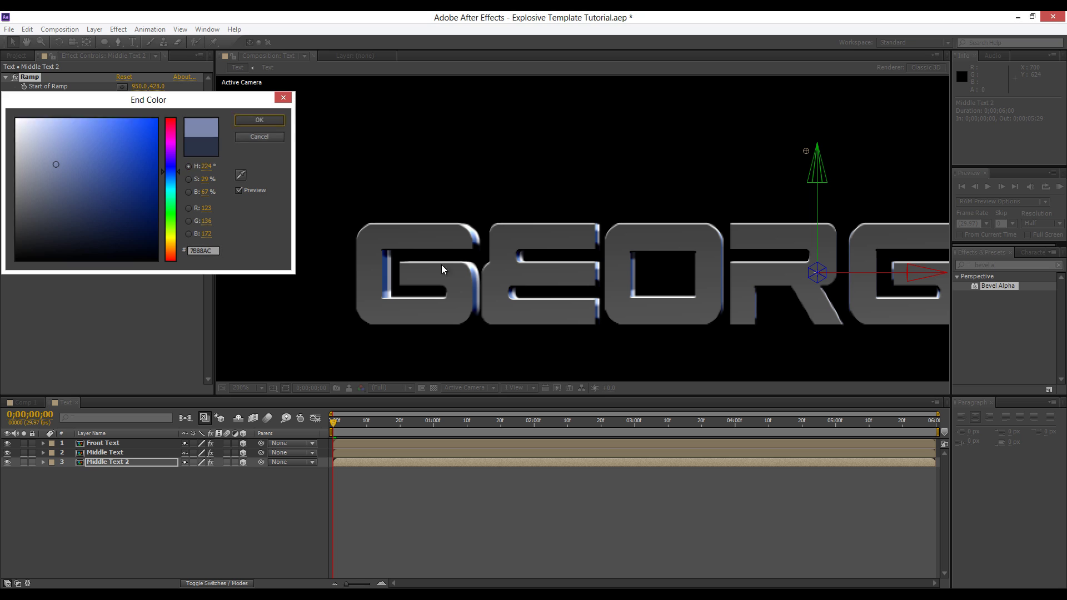
{"action": "key", "text": "Return"}
At 0;00;02;12, set the Middle Text 2 layer's Bevel Alpha light intensity to 0.67 and edge thickness to 17.00.
{"action": "left_click_drag", "start_coordinate": [411, 428], "coordinate": [574, 426]}
{"action": "left_click_drag", "start_coordinate": [124, 212], "coordinate": [67, 215]}
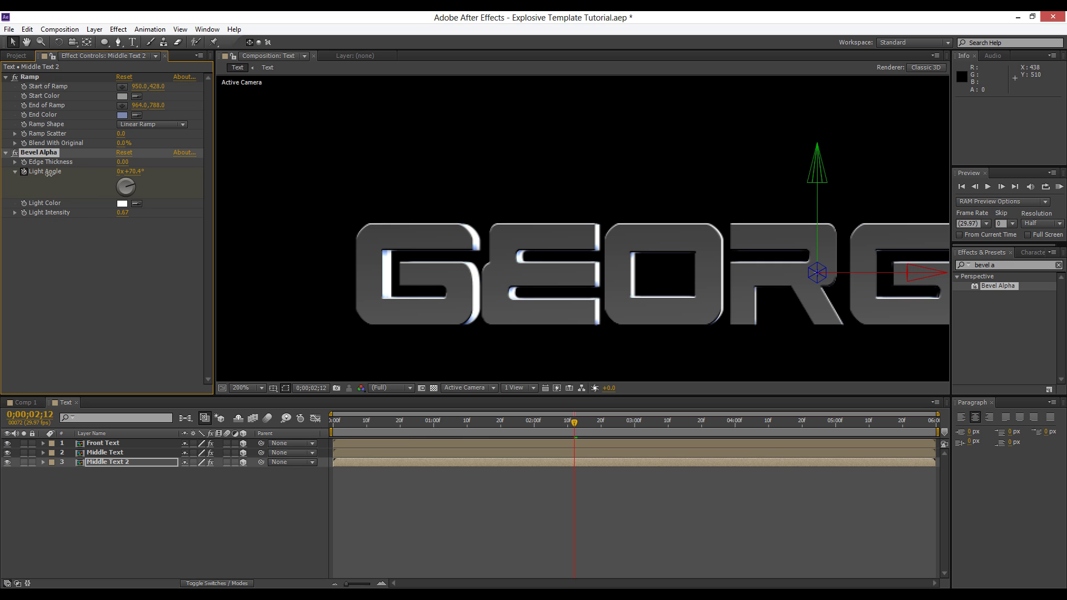
{"action": "left_click_drag", "start_coordinate": [122, 162], "coordinate": [99, 203]}
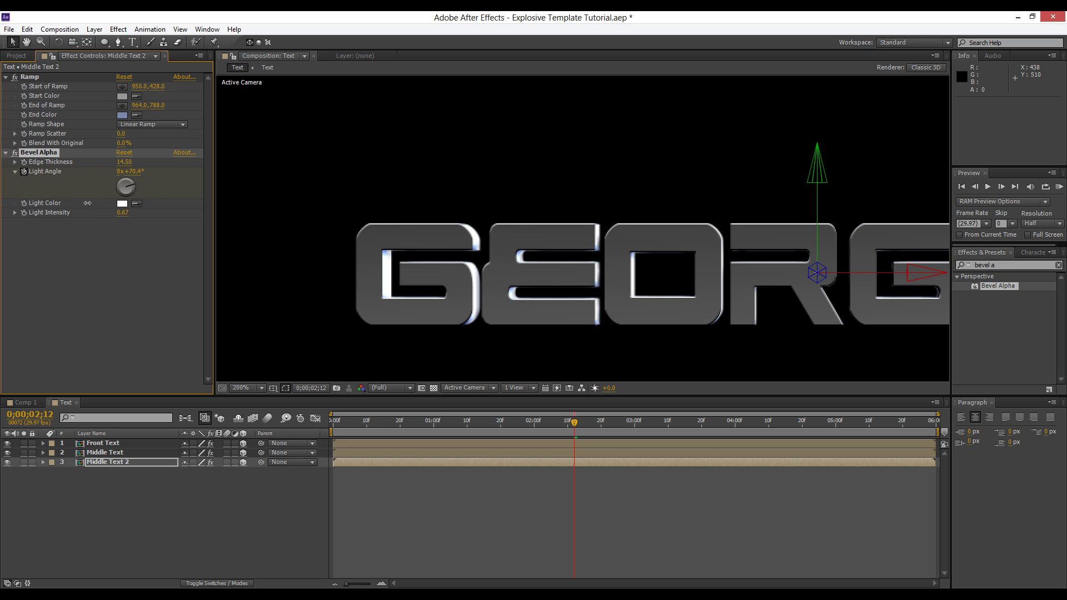
Change the Middle Text 2 layer's Ramp end color to a near-black grey and its start color to 151515.
{"action": "left_click", "coordinate": [123, 115]}
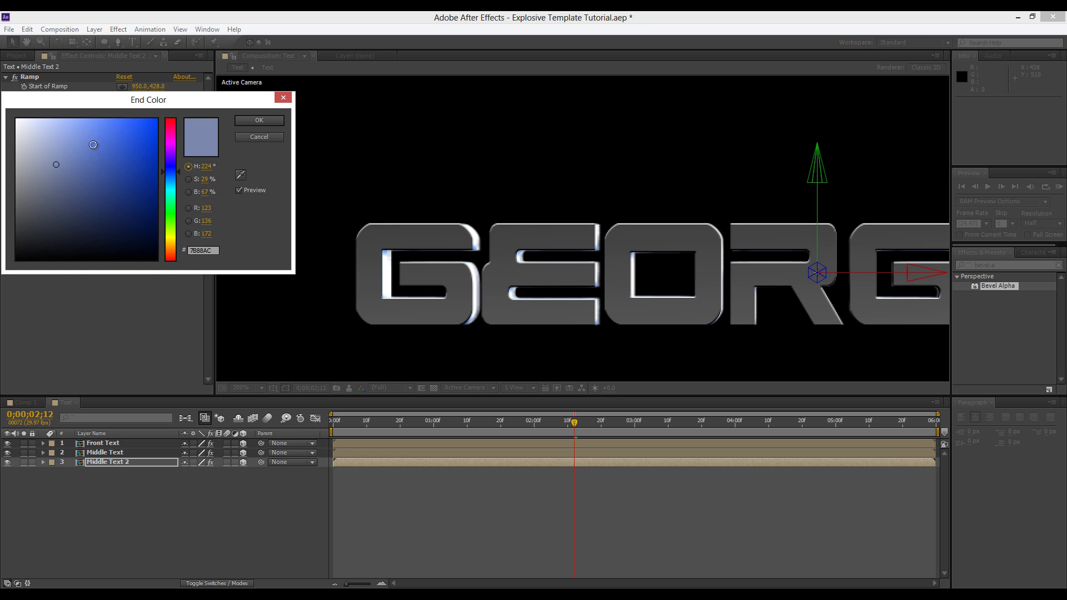
{"action": "left_click", "coordinate": [17, 244]}
{"action": "left_click", "coordinate": [239, 121]}
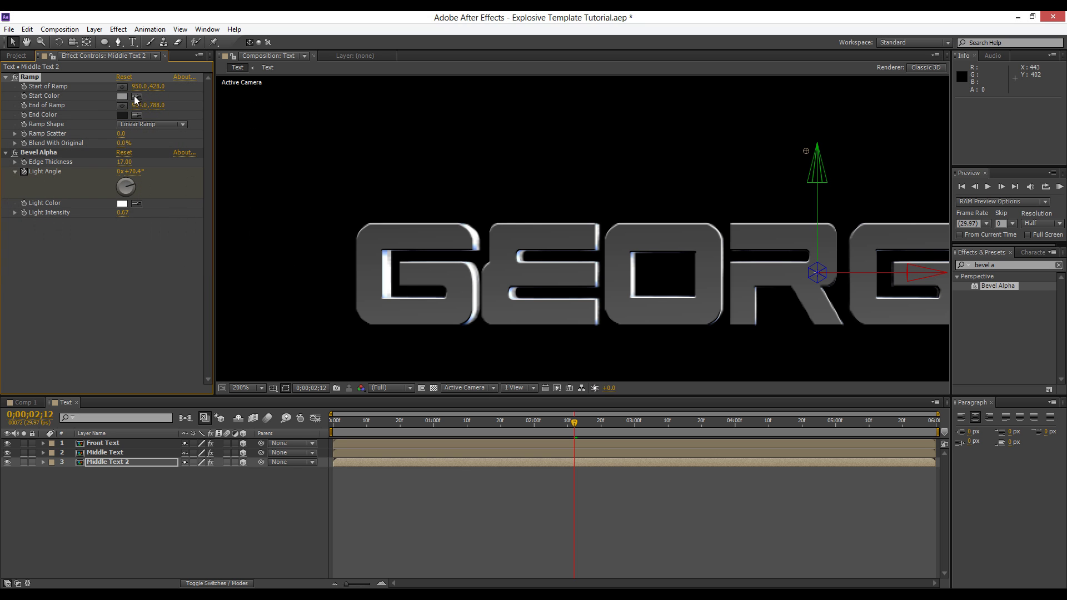
{"action": "left_click", "coordinate": [122, 96]}
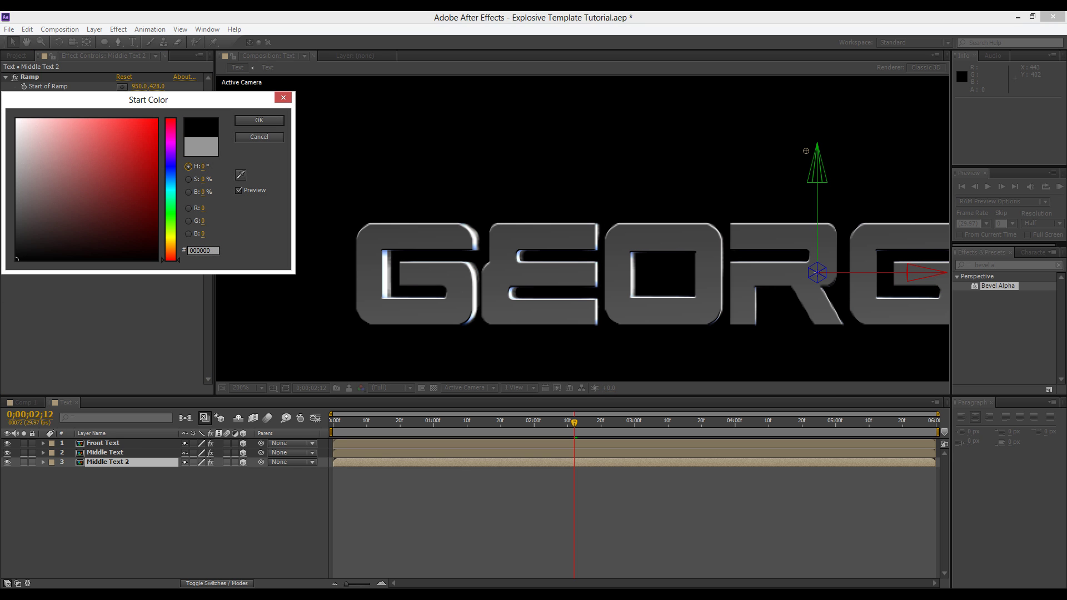
{"action": "left_click", "coordinate": [17, 248]}
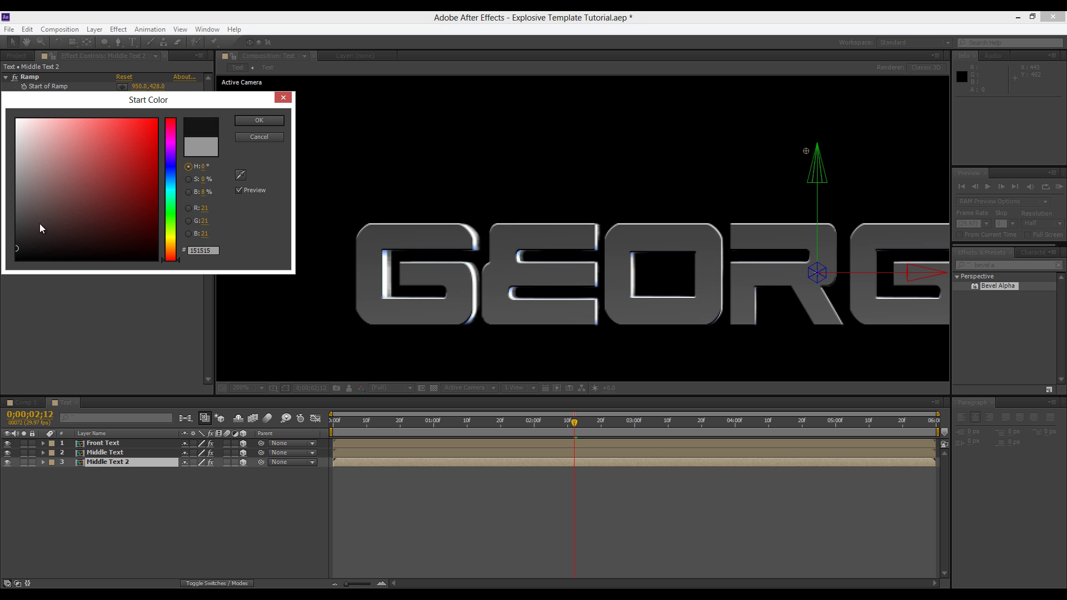
{"action": "left_click", "coordinate": [271, 120]}
{"action": "scroll", "coordinate": [605, 227], "scroll_direction": "down", "scroll_amount": 1}
{"action": "left_click_drag", "start_coordinate": [598, 226], "coordinate": [472, 218]}
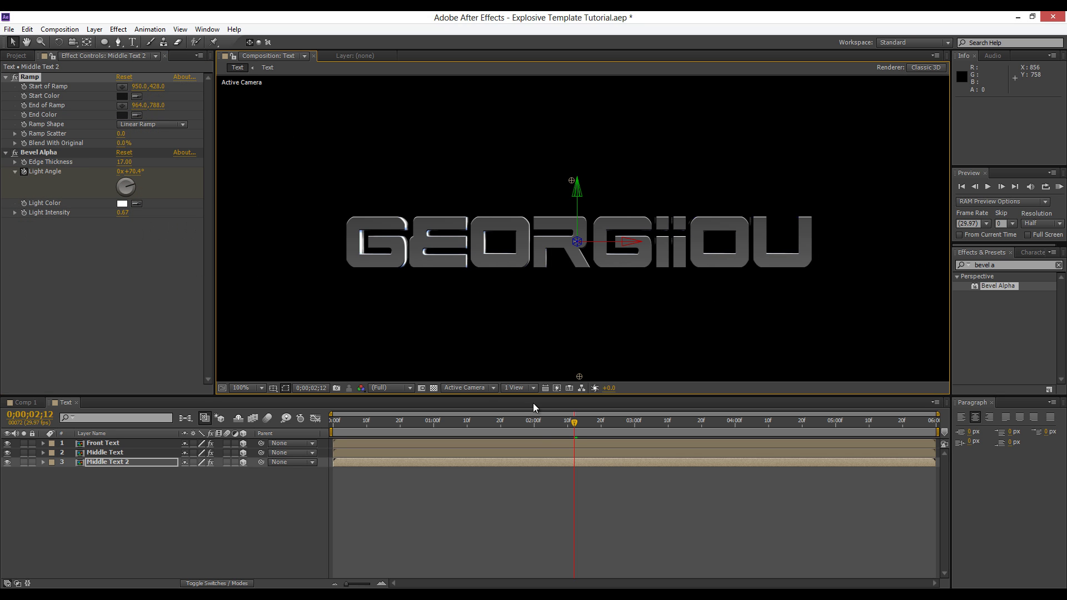
{"action": "left_click", "coordinate": [532, 489]}
{"action": "left_click_drag", "start_coordinate": [532, 428], "coordinate": [401, 435]}
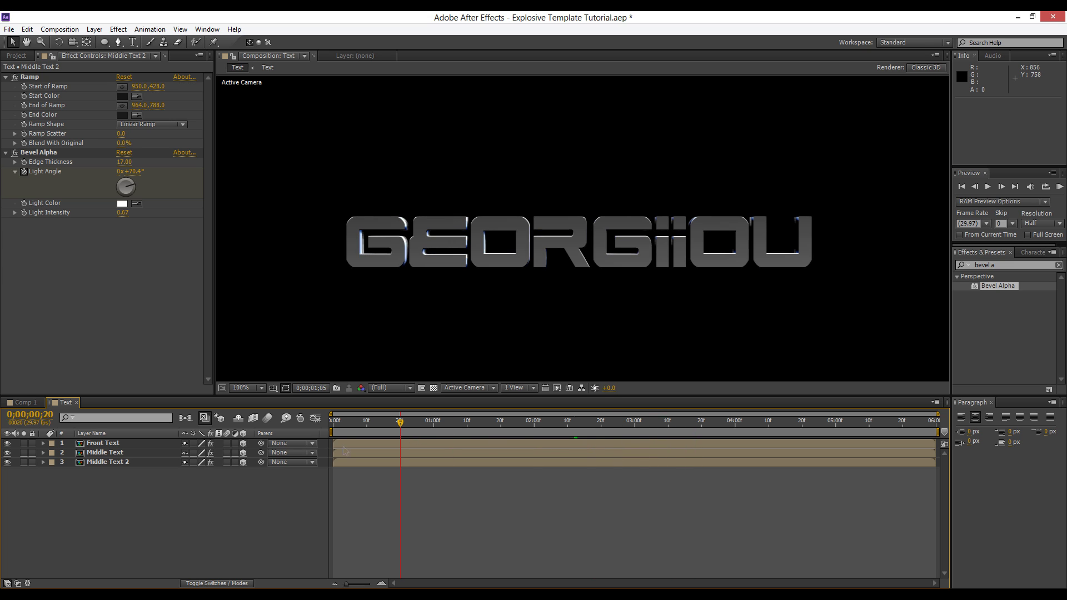
Set the Middle Text 2 layer's last Light Angle keyframe at 0;00;05;29 to 12° and scrub through the animation.
{"action": "left_click", "coordinate": [136, 461]}
{"action": "key", "text": "u"}
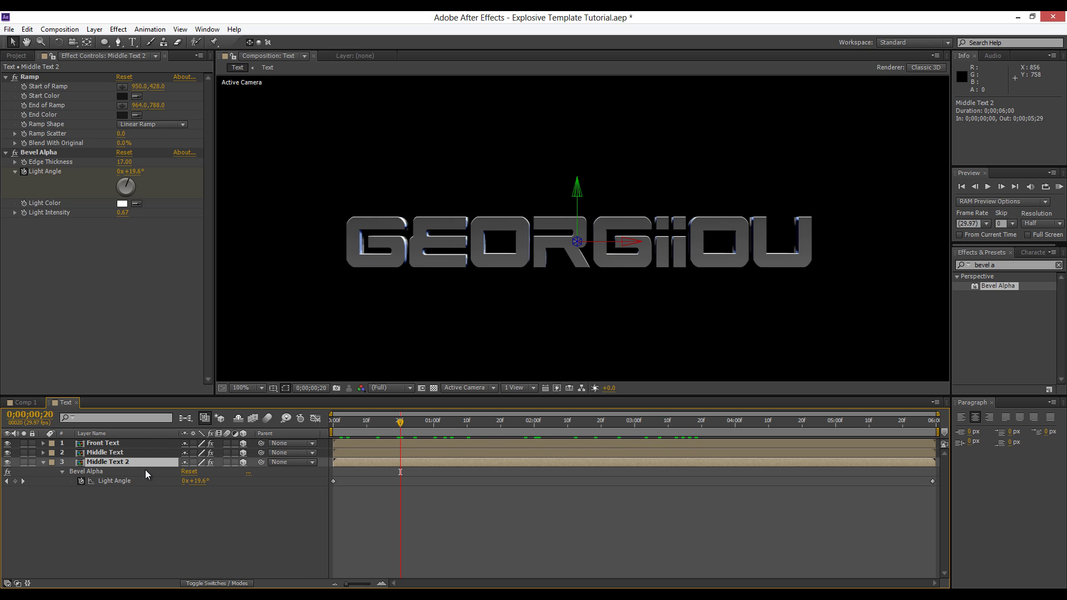
{"action": "left_click", "coordinate": [129, 477]}
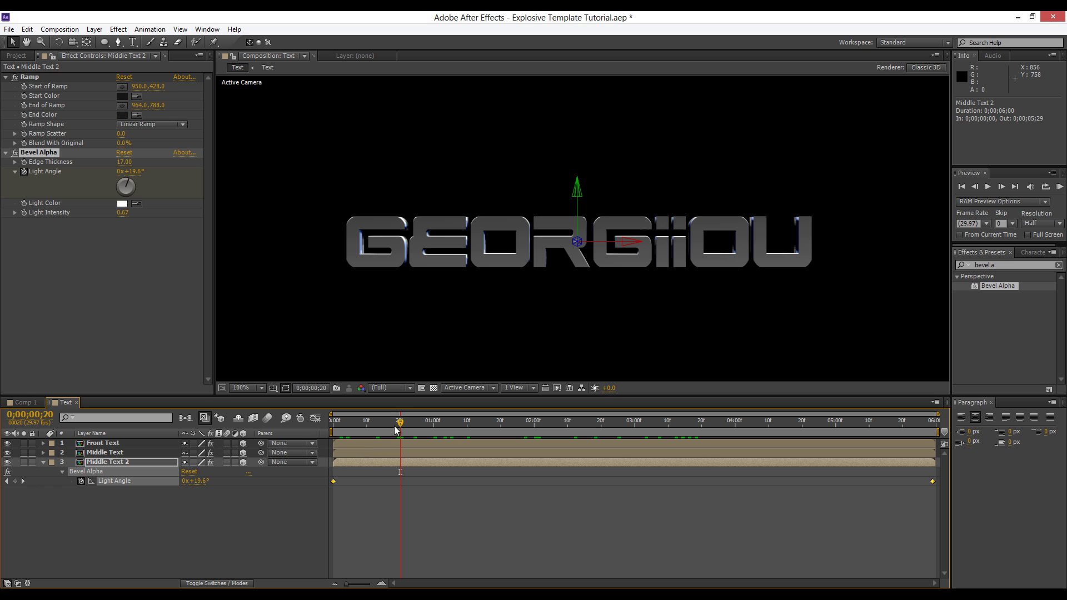
{"action": "left_click_drag", "start_coordinate": [396, 431], "coordinate": [951, 471]}
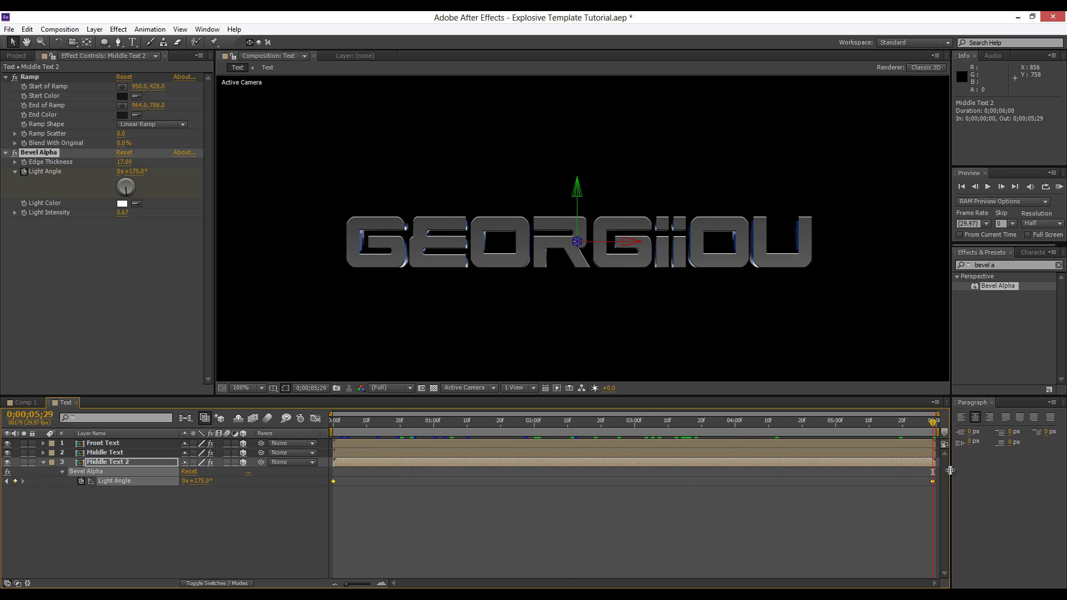
{"action": "left_click", "coordinate": [251, 511]}
{"action": "left_click_drag", "start_coordinate": [197, 481], "coordinate": [117, 490]}
{"action": "left_click", "coordinate": [143, 545]}
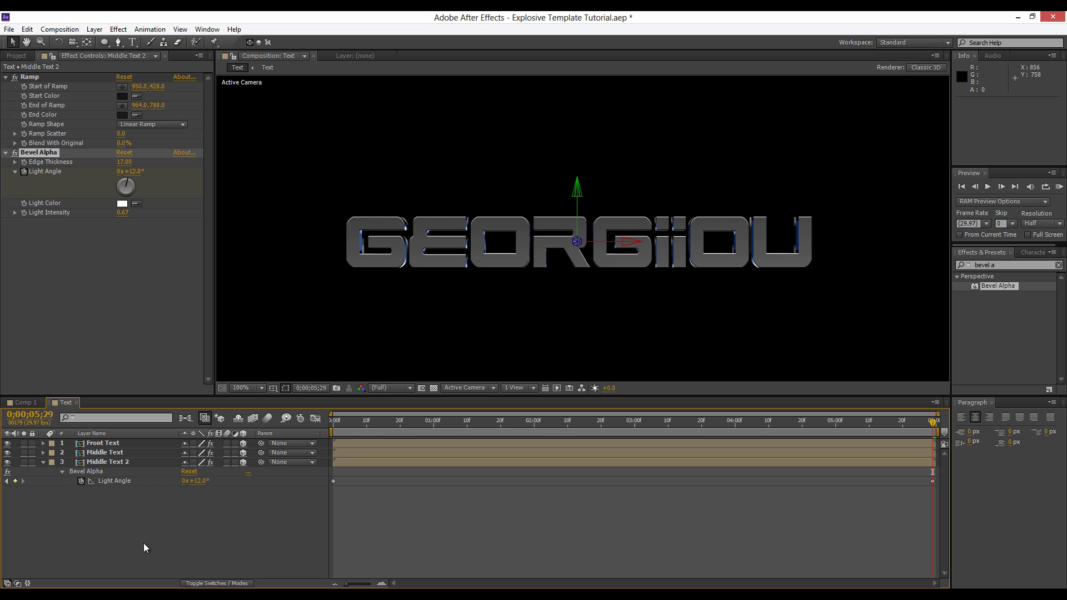
{"action": "left_click_drag", "start_coordinate": [338, 424], "coordinate": [874, 430]}
{"action": "left_click_drag", "start_coordinate": [575, 419], "coordinate": [508, 428]}
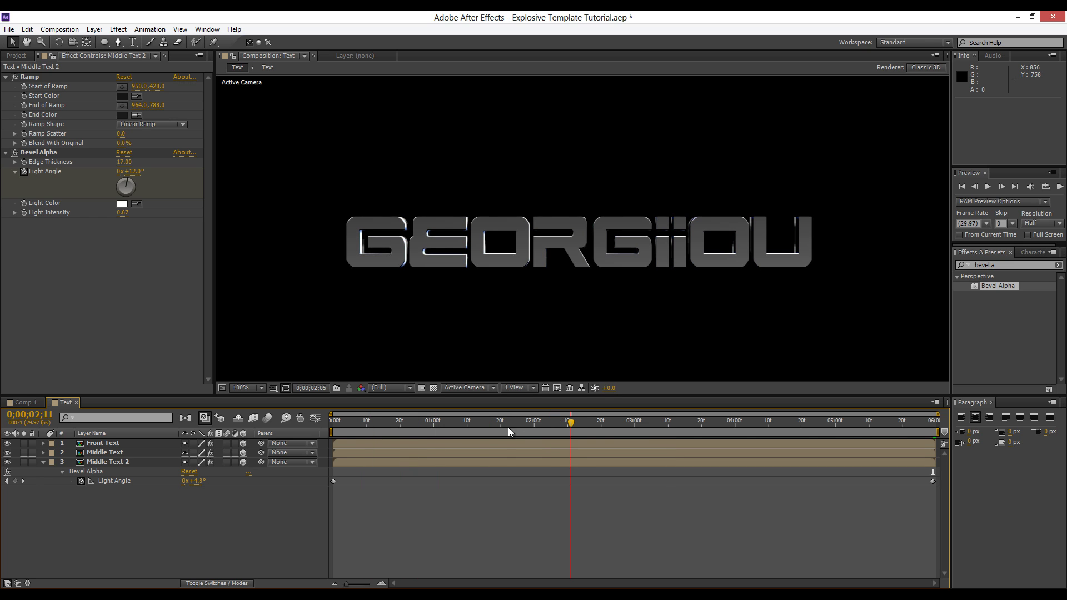
{"action": "left_click", "coordinate": [44, 462]}
Duplicate the Middle Text 2 layer, placing the copy at the bottom of the layer stack with the name Back Text.
{"action": "left_click", "coordinate": [89, 465]}
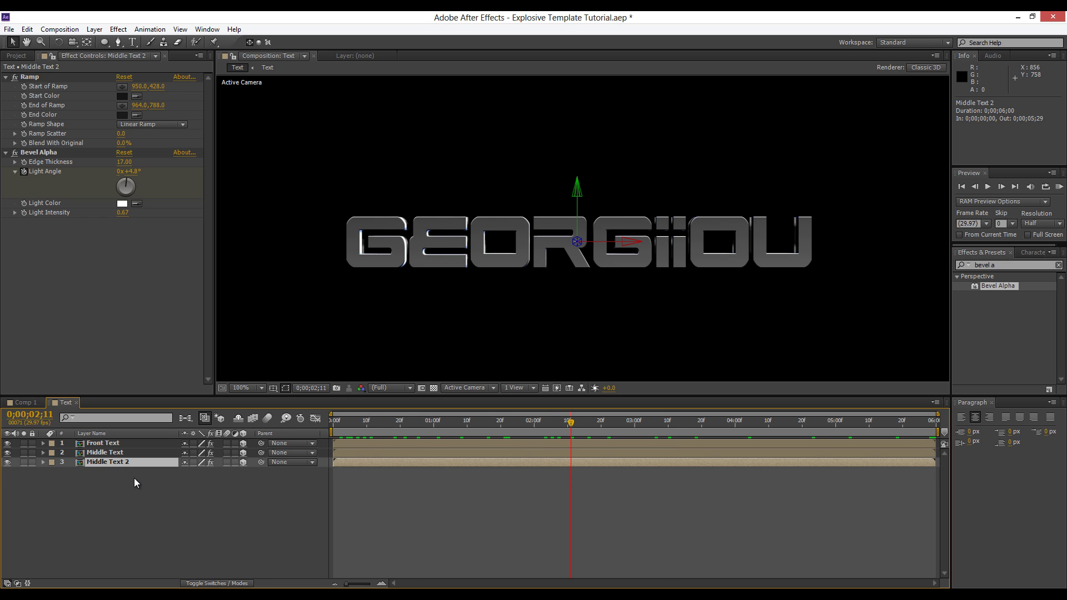
{"action": "key", "text": "ctrl+d"}
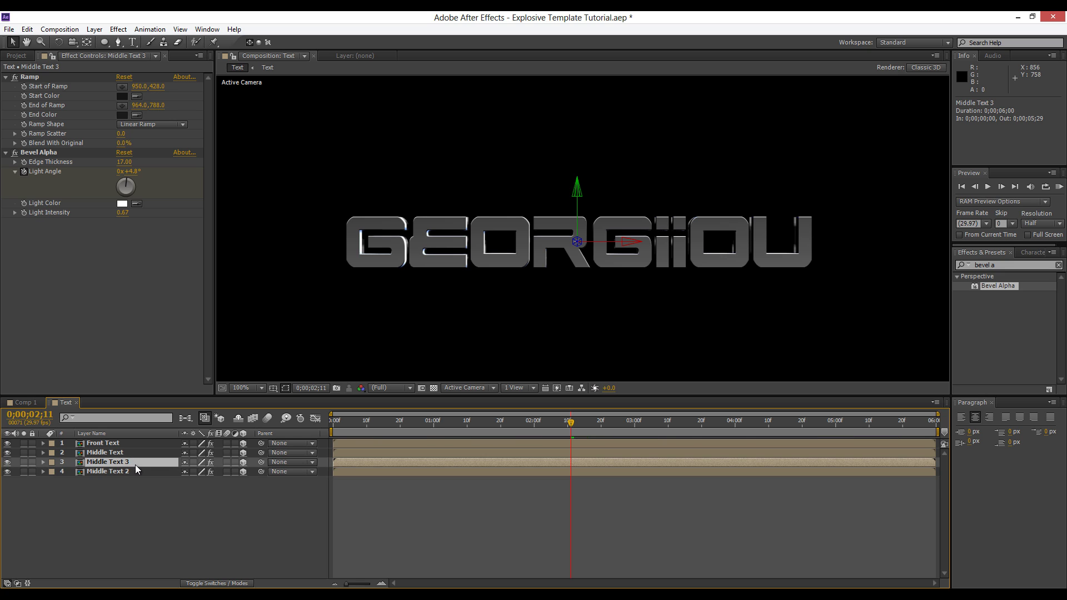
{"action": "left_click_drag", "start_coordinate": [135, 465], "coordinate": [132, 474]}
{"action": "key", "text": "Return"}
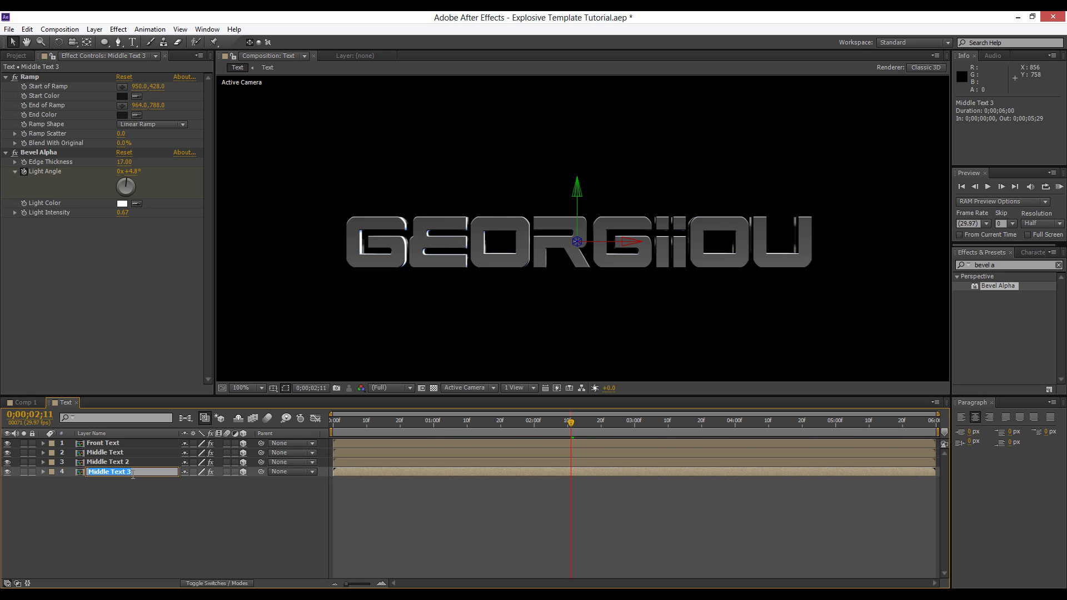
{"action": "type", "text": "Back Text"}
{"action": "key", "text": "Return"}
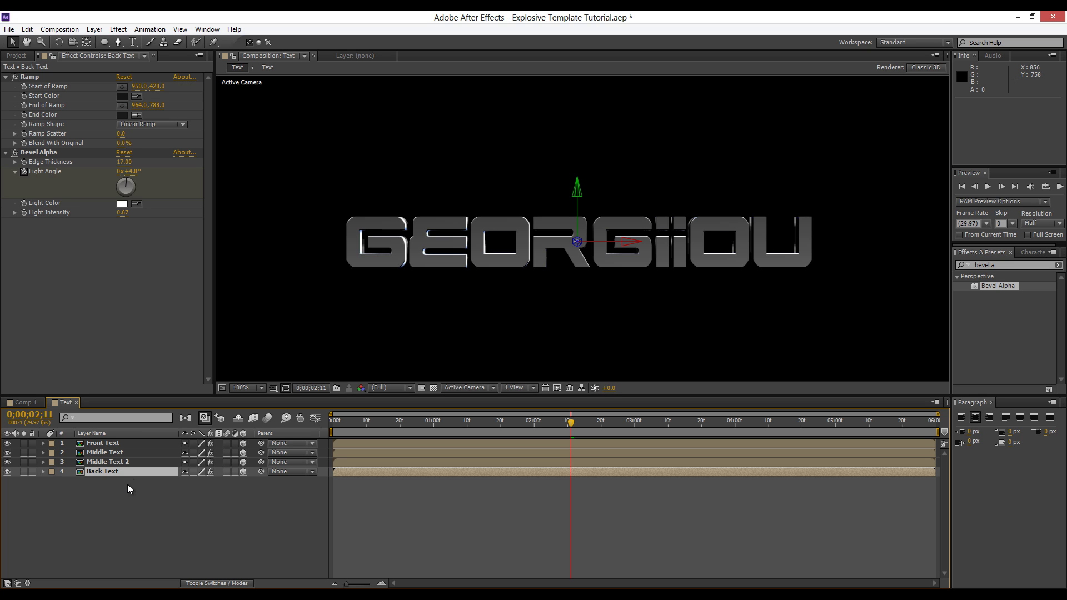
Push the Back Text layer behind the other text layers by setting its Z position to 93.
{"action": "left_click", "coordinate": [128, 484]}
{"action": "left_click", "coordinate": [122, 472]}
{"action": "key", "text": "p"}
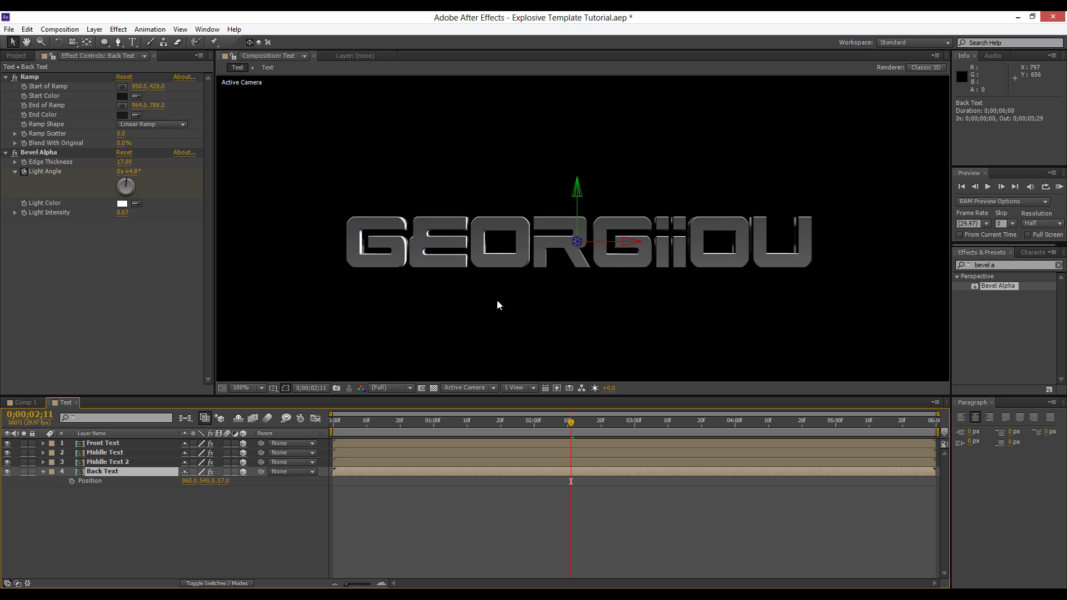
{"action": "key", "text": "period"}
{"action": "left_click_drag", "start_coordinate": [223, 482], "coordinate": [241, 482]}
{"action": "key", "text": "space"}
{"action": "left_click_drag", "start_coordinate": [421, 280], "coordinate": [743, 305]}
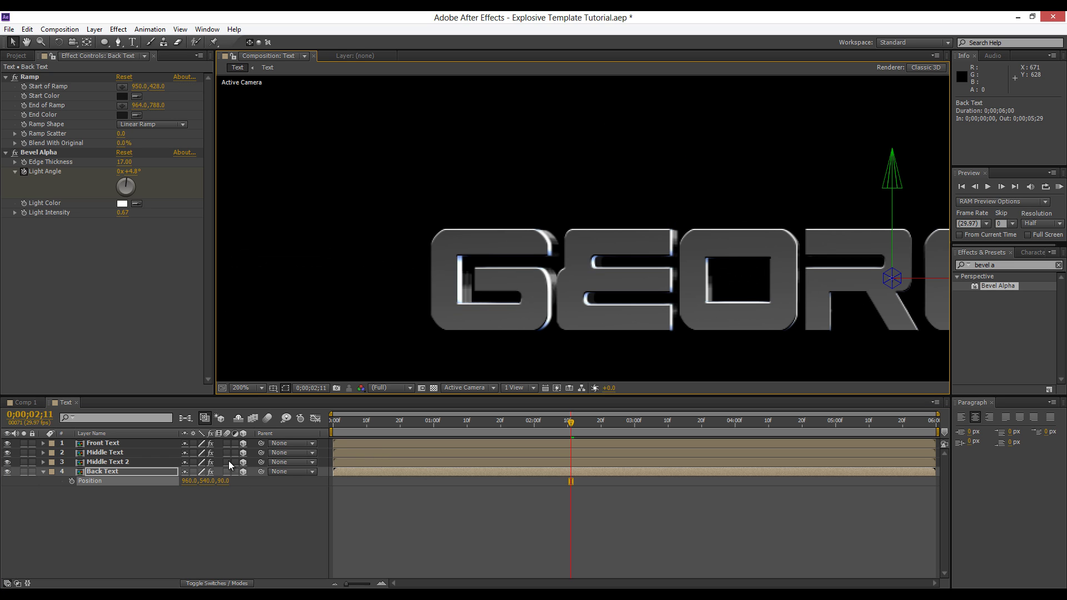
{"action": "left_click_drag", "start_coordinate": [226, 483], "coordinate": [228, 482]}
{"action": "left_click", "coordinate": [154, 488]}
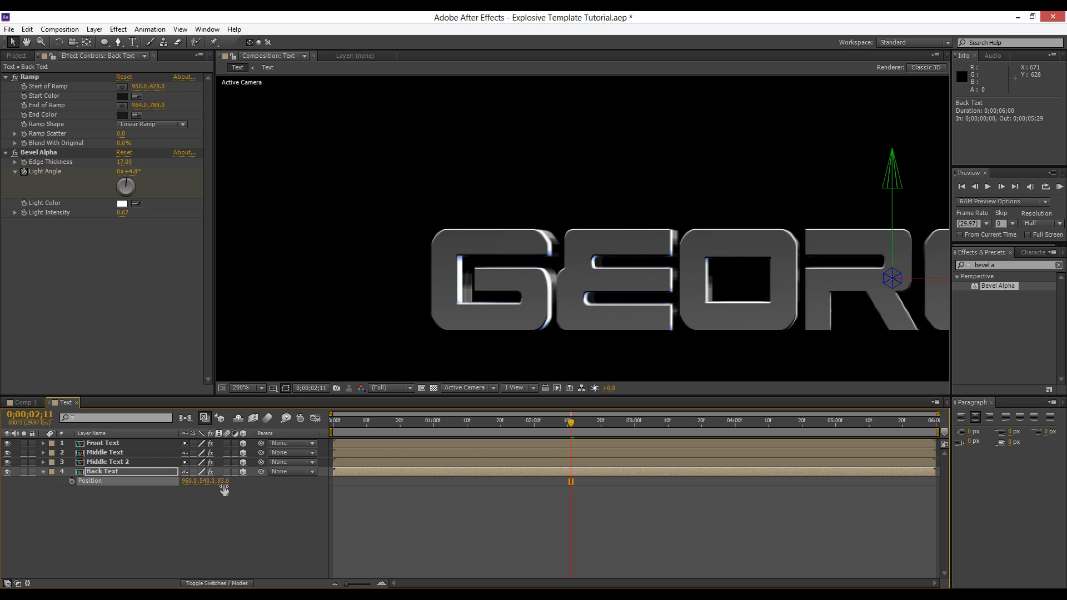
Set the Back Text layer's Ramp start color to 000000.
{"action": "left_click", "coordinate": [142, 472]}
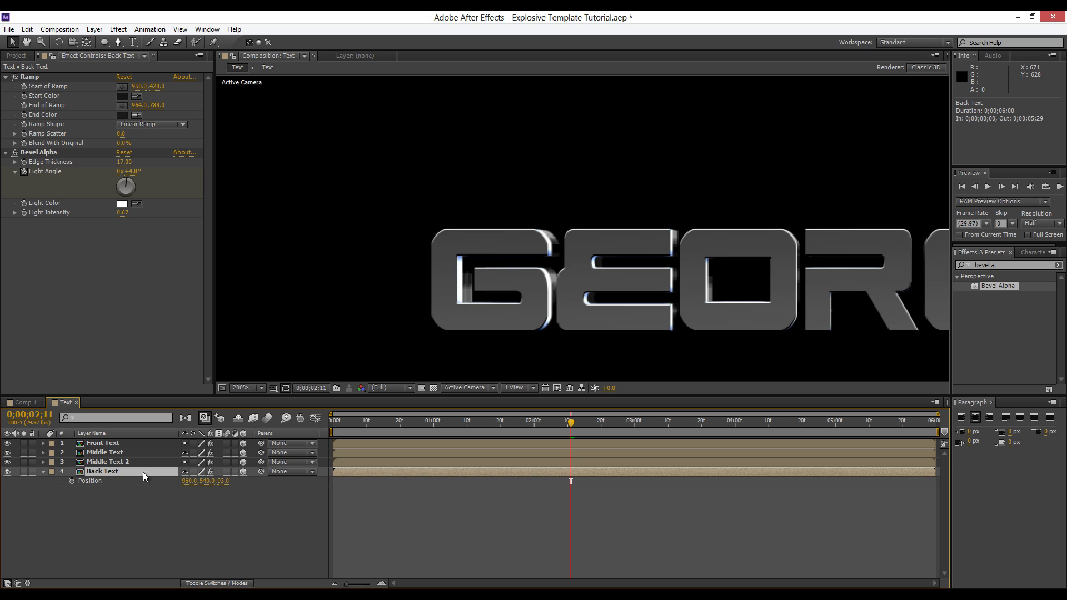
{"action": "left_click", "coordinate": [122, 97]}
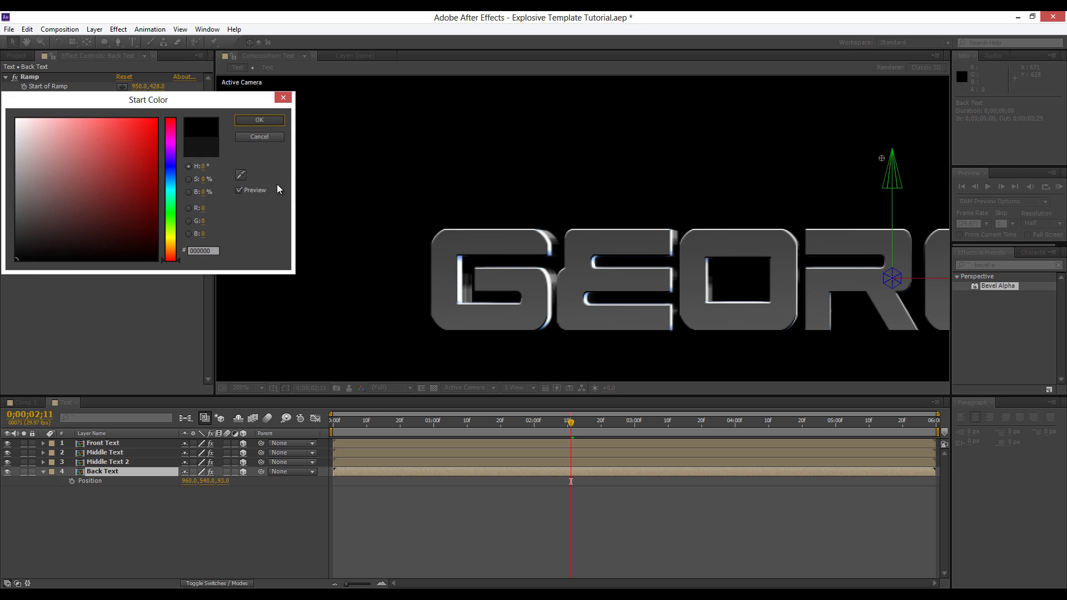
{"action": "key", "text": "Return"}
Turn on the transparency grid and change the Back Text layer's Ramp end color to a light blue.
{"action": "left_click", "coordinate": [436, 388]}
{"action": "left_click_drag", "start_coordinate": [492, 302], "coordinate": [333, 252]}
{"action": "left_click", "coordinate": [121, 116]}
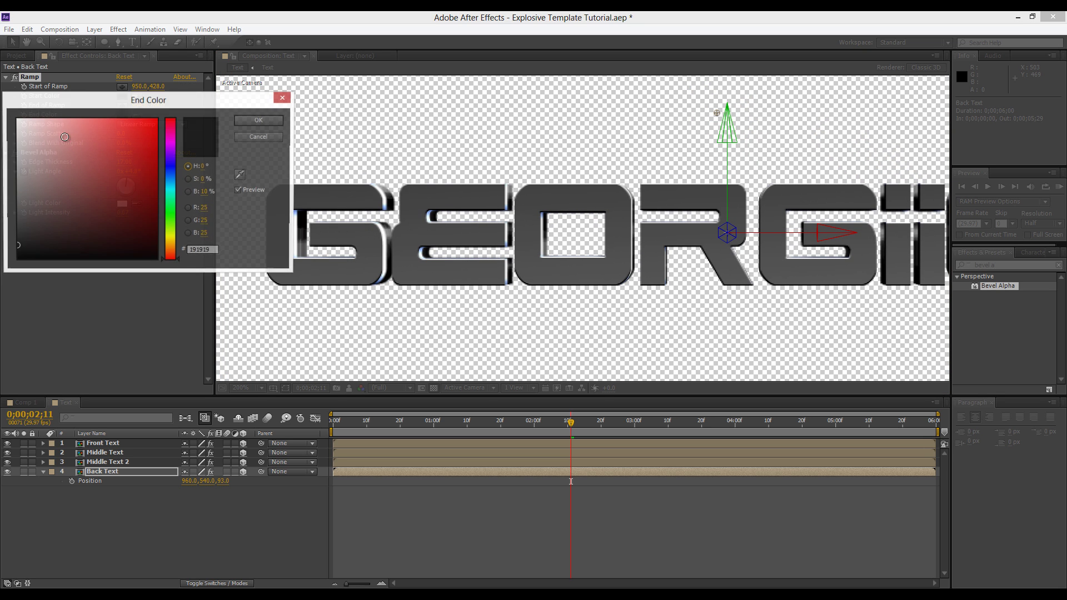
{"action": "left_click_drag", "start_coordinate": [66, 147], "coordinate": [96, 118]}
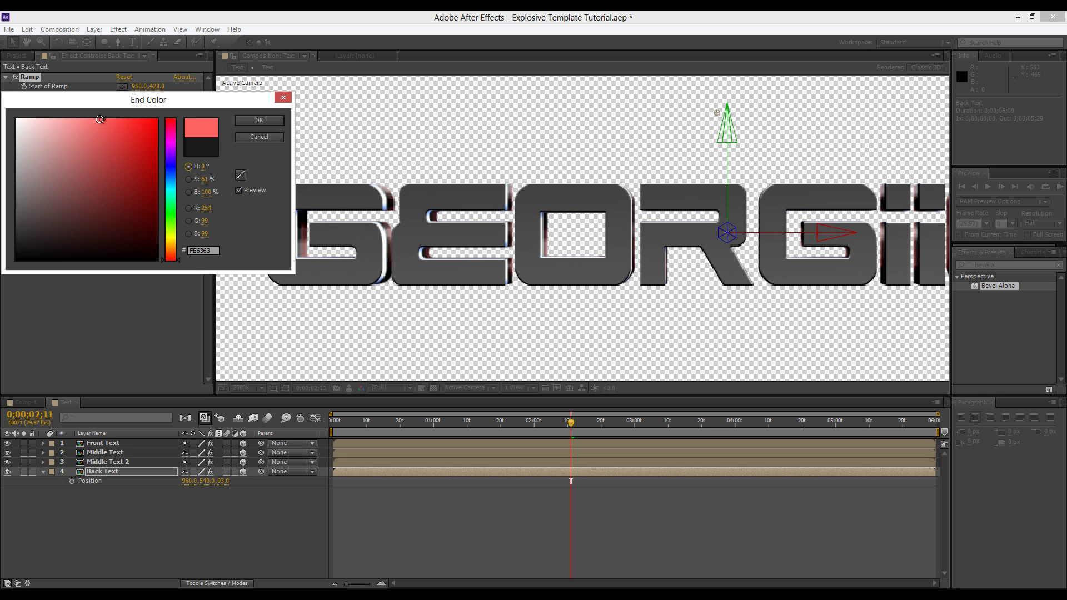
{"action": "left_click", "coordinate": [169, 176]}
{"action": "left_click_drag", "start_coordinate": [167, 169], "coordinate": [168, 174]}
{"action": "left_click", "coordinate": [258, 121]}
Set the Back Text layer's Bevel Alpha edge thickness to 6.50 and light intensity to 1.00.
{"action": "scroll", "coordinate": [569, 185], "scroll_direction": "down", "scroll_amount": 1}
{"action": "scroll", "coordinate": [572, 190], "scroll_direction": "up", "scroll_amount": 1}
{"action": "key", "text": "space"}
{"action": "left_click_drag", "start_coordinate": [437, 227], "coordinate": [494, 232]}
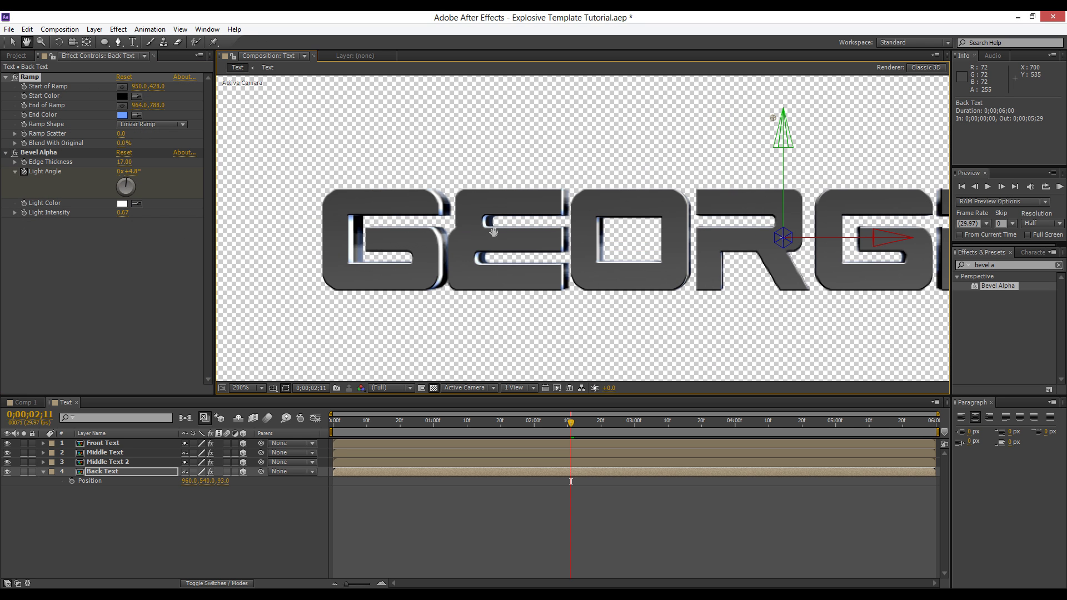
{"action": "left_click", "coordinate": [101, 257]}
{"action": "left_click", "coordinate": [92, 162]}
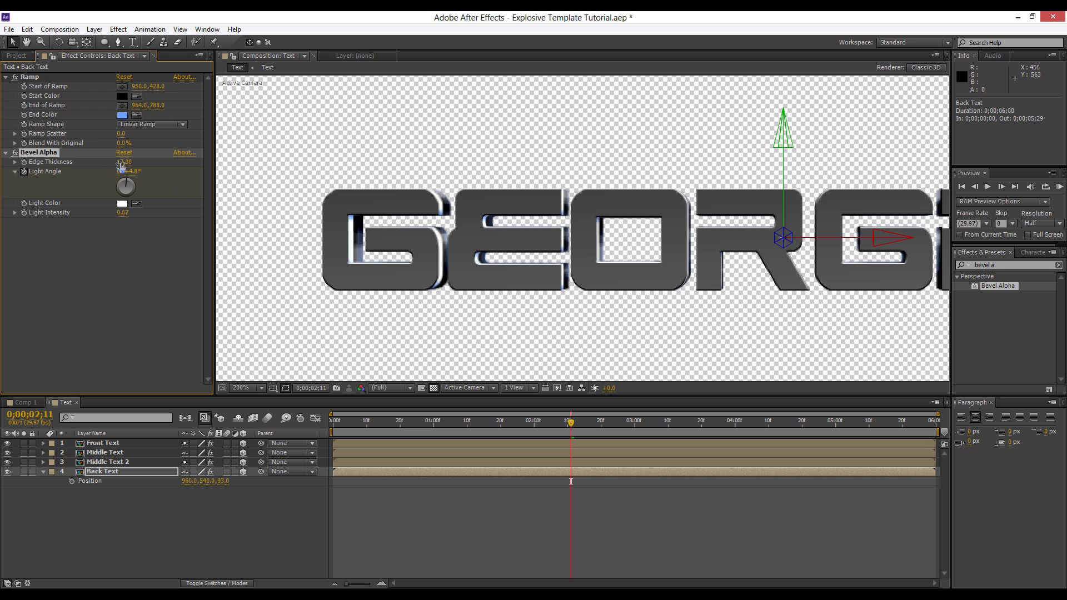
{"action": "left_click_drag", "start_coordinate": [339, 176], "coordinate": [103, 166]}
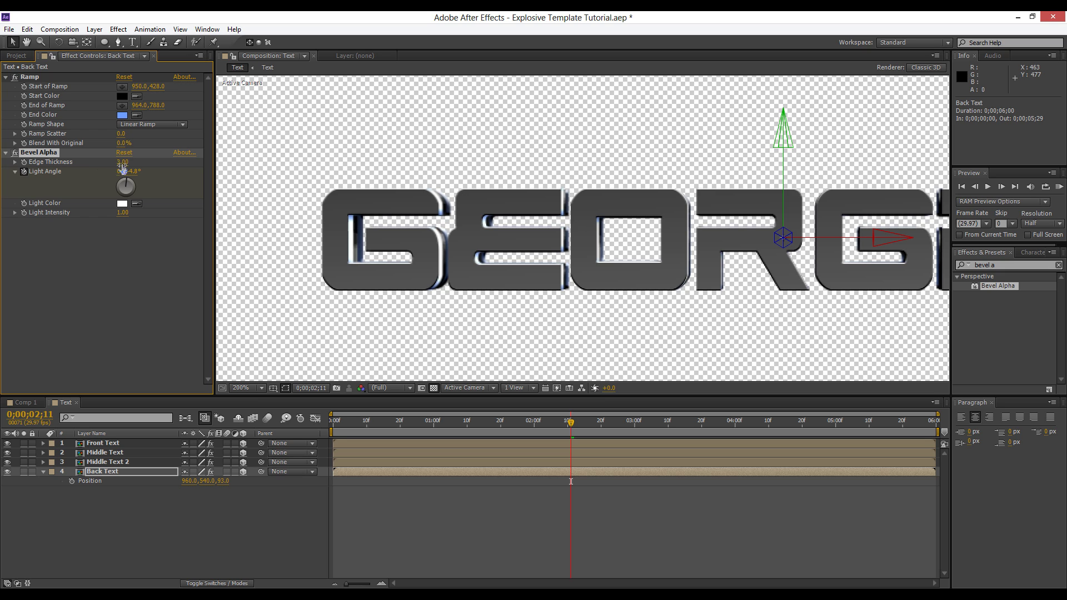
{"action": "left_click_drag", "start_coordinate": [94, 164], "coordinate": [117, 171]}
{"action": "left_click", "coordinate": [234, 524]}
Scrub through the Text composition's animation to check the layered title and return to 0;00;00;00.
{"action": "scroll", "coordinate": [516, 259], "scroll_direction": "down", "scroll_amount": 1}
{"action": "key", "text": "space"}
{"action": "left_click_drag", "start_coordinate": [633, 278], "coordinate": [512, 248]}
{"action": "left_click_drag", "start_coordinate": [489, 430], "coordinate": [726, 422]}
{"action": "left_click_drag", "start_coordinate": [842, 412], "coordinate": [286, 457]}
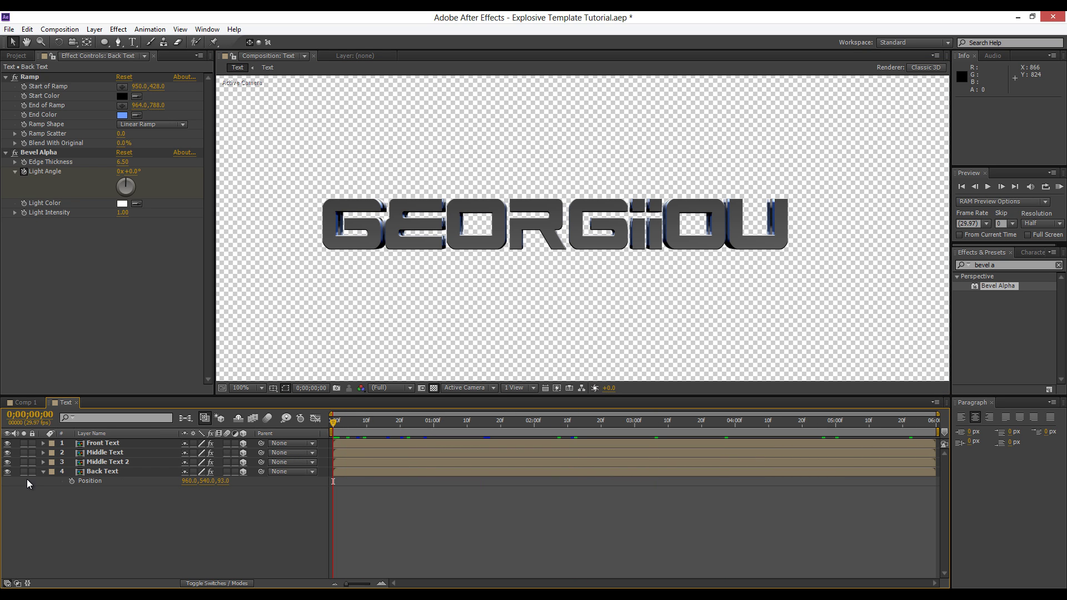
Duplicate the Front Text layer and name the copy Gloss 1.
{"action": "left_click", "coordinate": [44, 473]}
{"action": "left_click", "coordinate": [104, 444]}
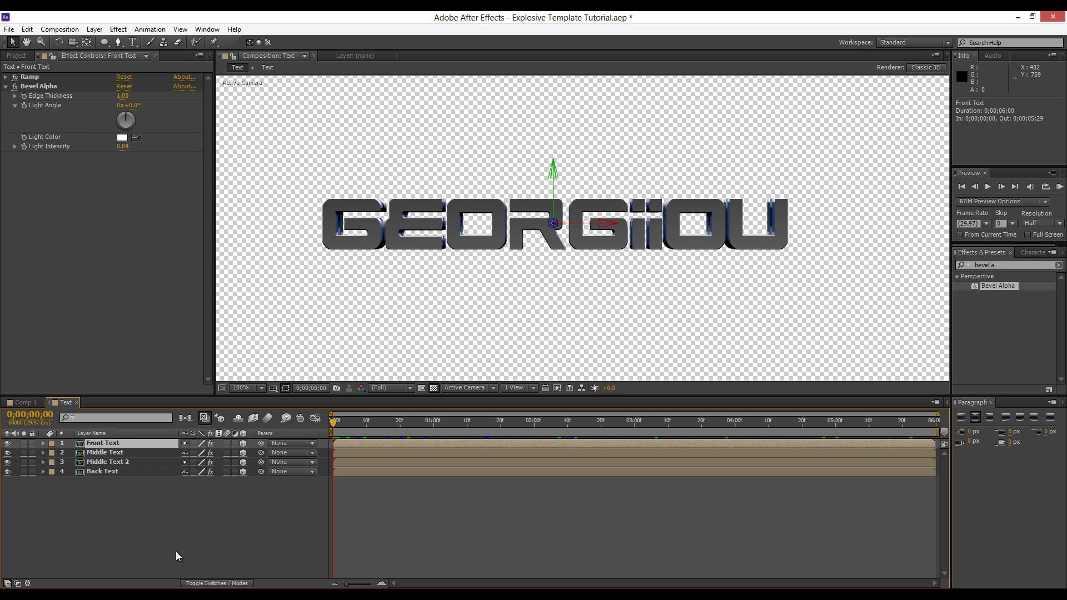
{"action": "key", "text": "ctrl+d"}
{"action": "key", "text": "Return"}
{"action": "type", "text": "Glos"}
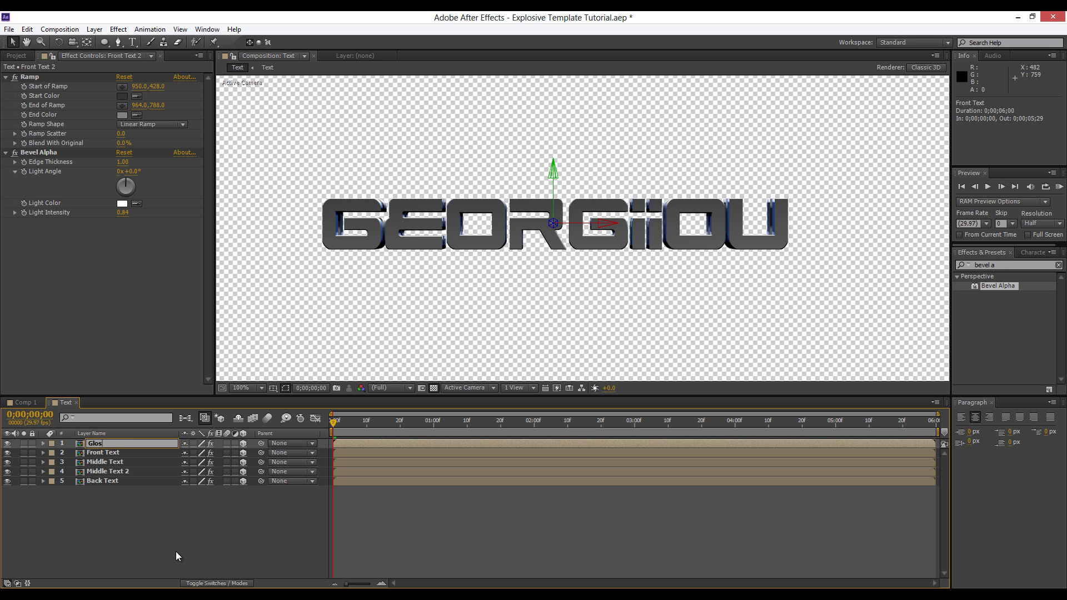
{"action": "type", "text": "s 1"}
{"action": "key", "text": "Return"}
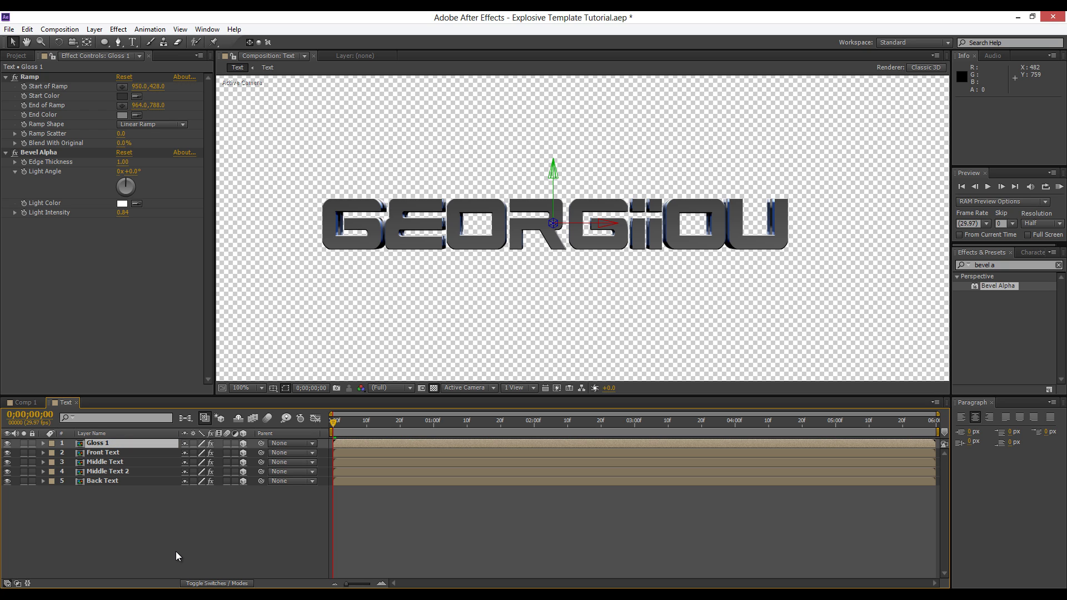
Delete the Ramp and Bevel Alpha effects from the Gloss 1 layer and solo the layer.
{"action": "left_click", "coordinate": [34, 76]}
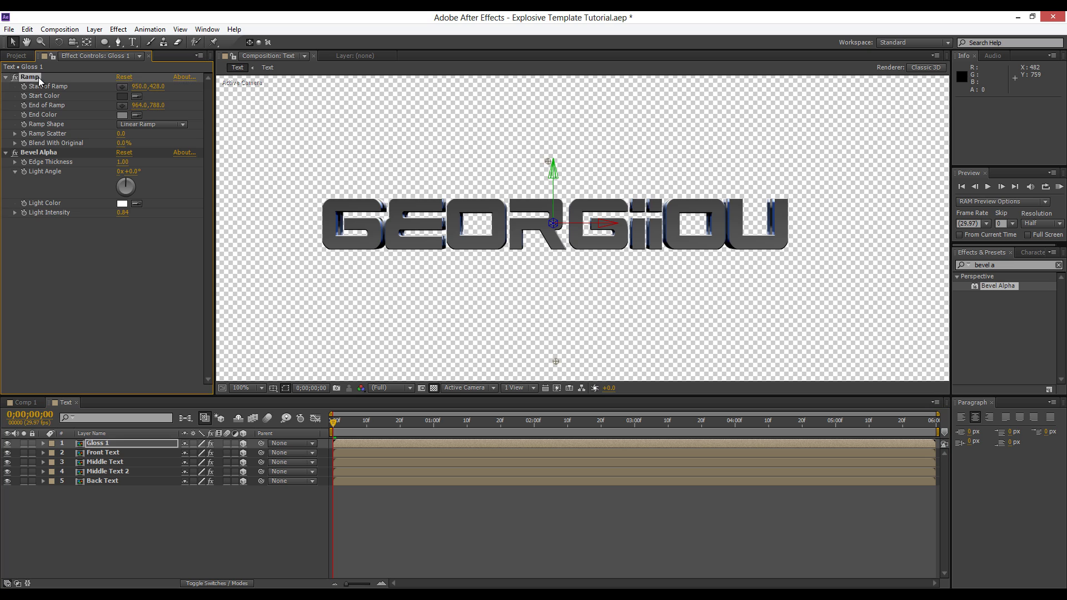
{"action": "key", "text": "Delete"}
{"action": "left_click", "coordinate": [36, 79]}
{"action": "key", "text": "Delete"}
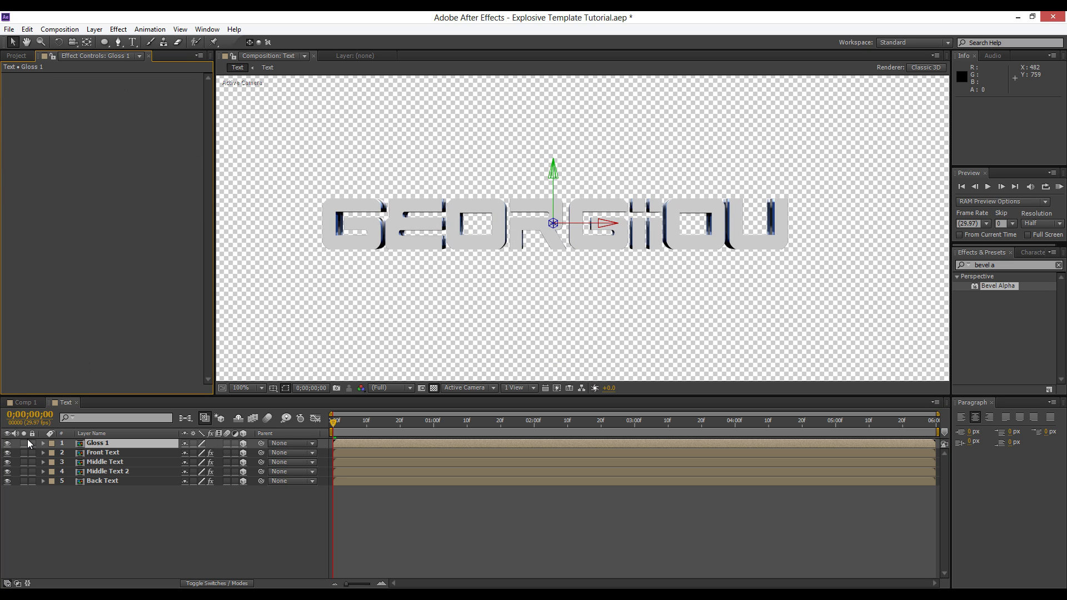
{"action": "left_click", "coordinate": [25, 443]}
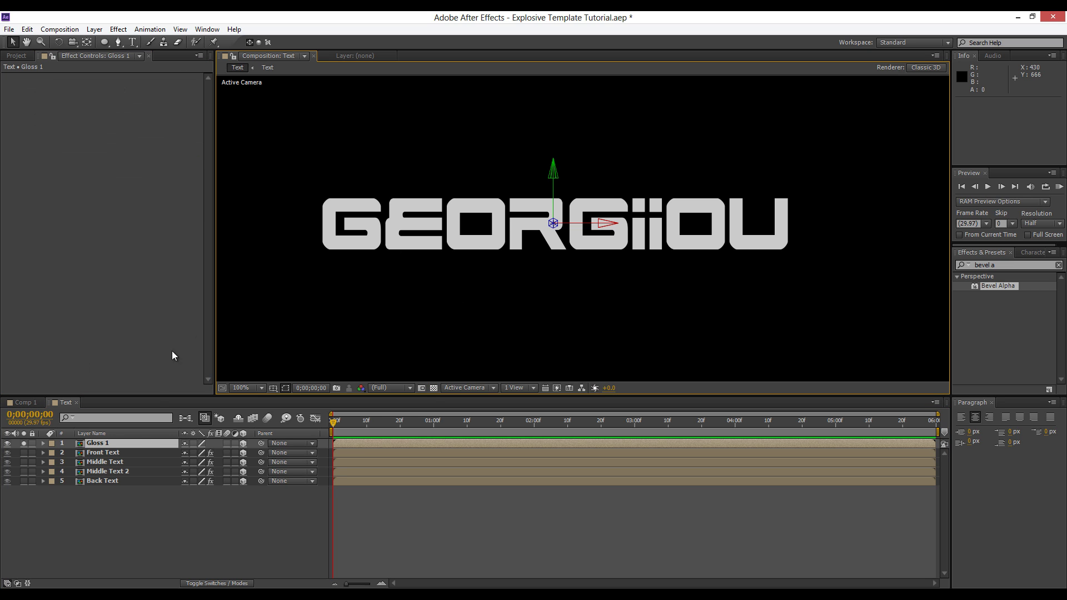
Apply the Fill effect to the Gloss 1 layer with the off-white color EEEEEE.
{"action": "left_click", "coordinate": [118, 29]}
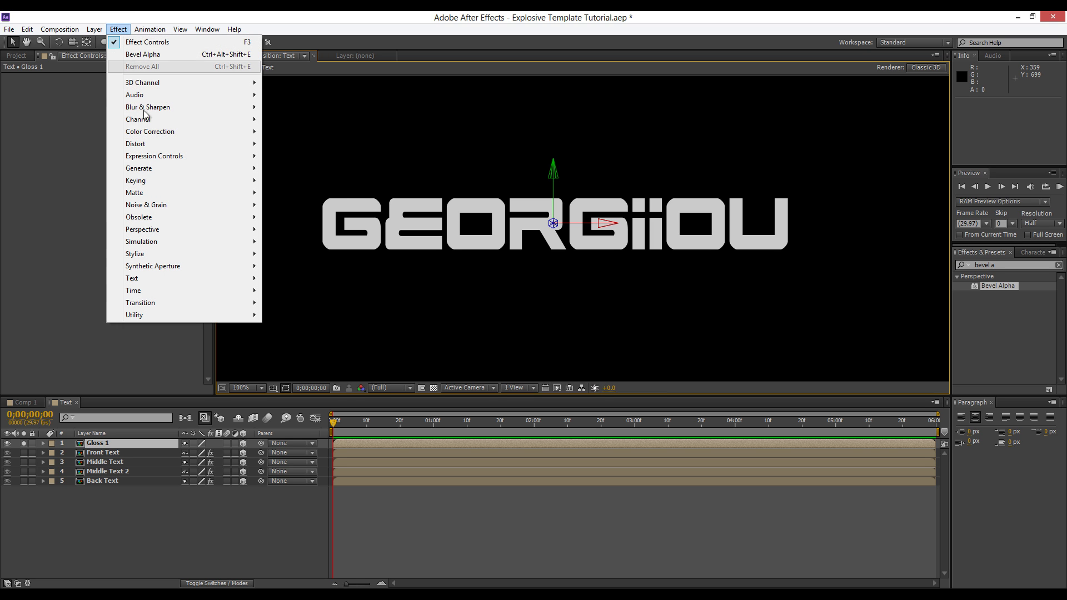
{"action": "mouse_move", "coordinate": [147, 168]}
{"action": "left_click", "coordinate": [310, 354]}
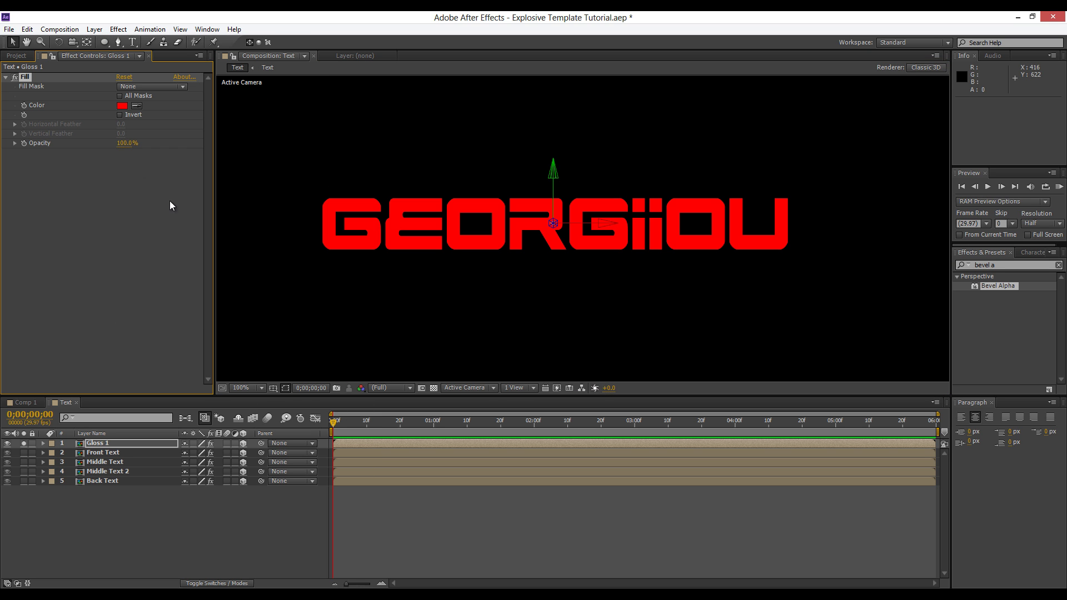
{"action": "left_click", "coordinate": [127, 106]}
{"action": "mouse_move", "coordinate": [34, 192]}
{"action": "left_mouse_down"}
{"action": "mouse_move", "coordinate": [21, 201]}
{"action": "mouse_move", "coordinate": [16, 133]}
{"action": "left_mouse_up"}
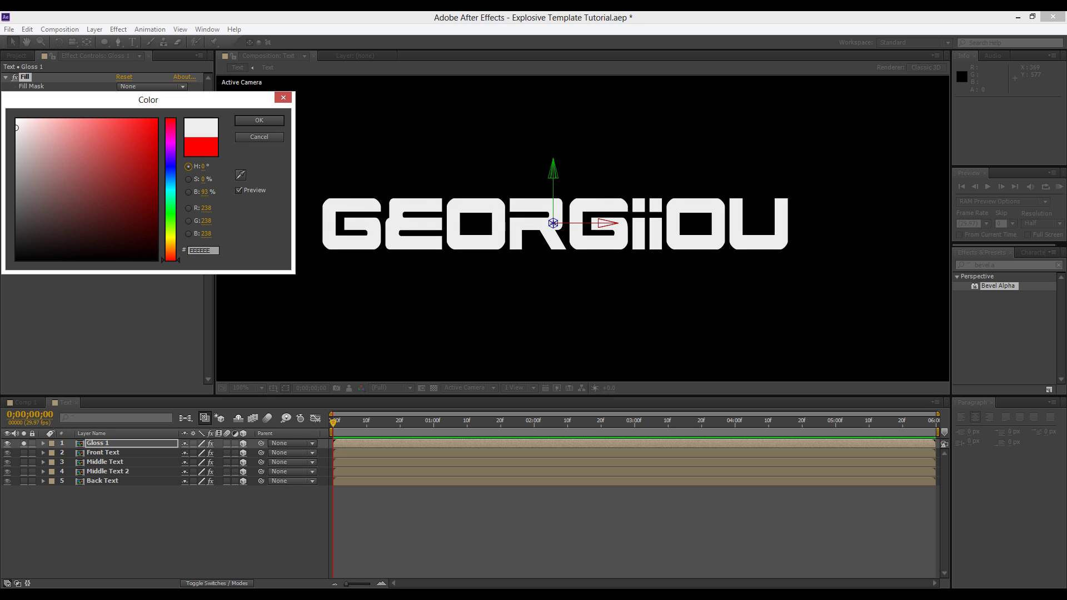
{"action": "left_click", "coordinate": [239, 123]}
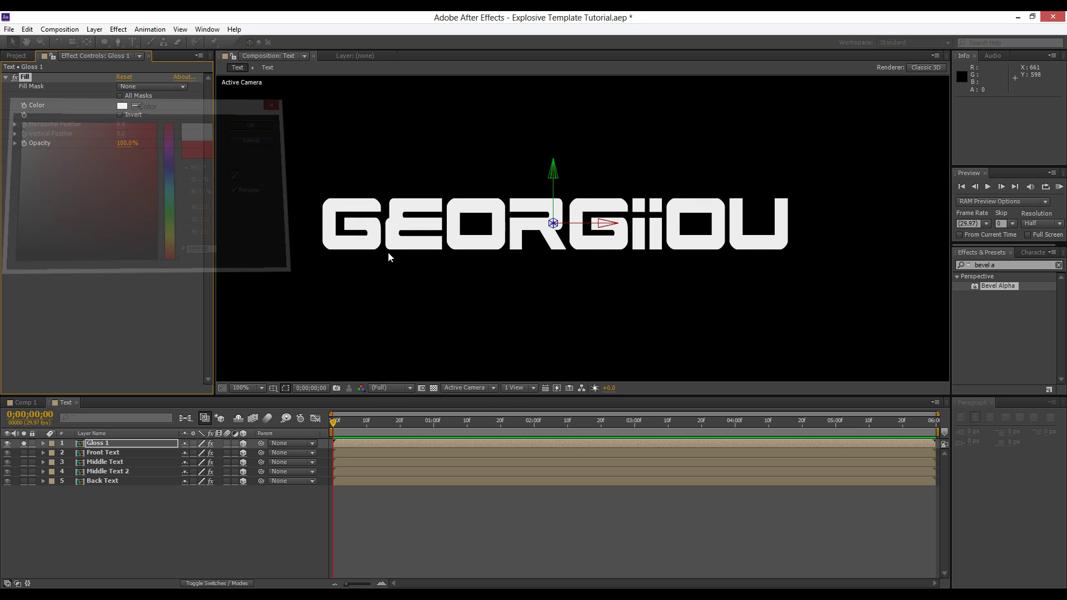
Draw a narrow four-point Pen mask on Gloss 1, sloping down diagonally from above the first letter to below the last.
{"action": "left_click", "coordinate": [100, 446]}
{"action": "left_click", "coordinate": [118, 42]}
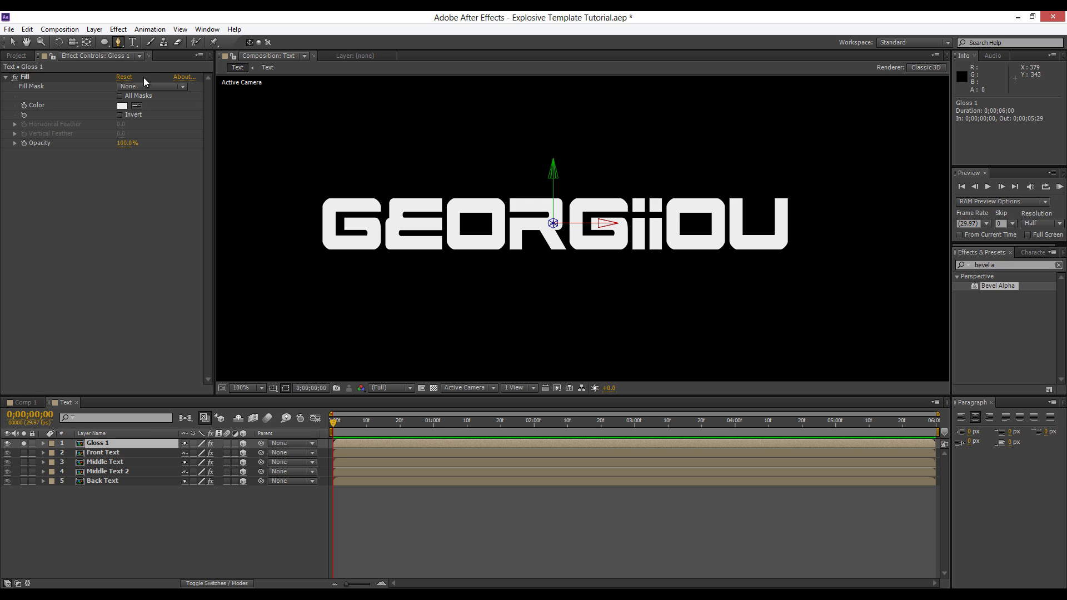
{"action": "left_click", "coordinate": [297, 192]}
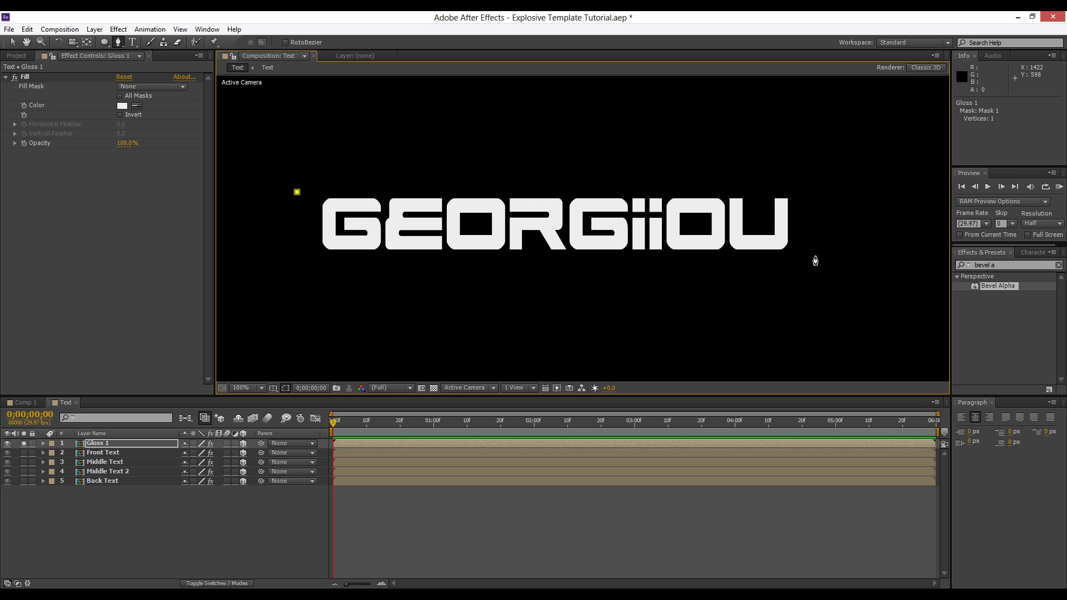
{"action": "left_click", "coordinate": [807, 255]}
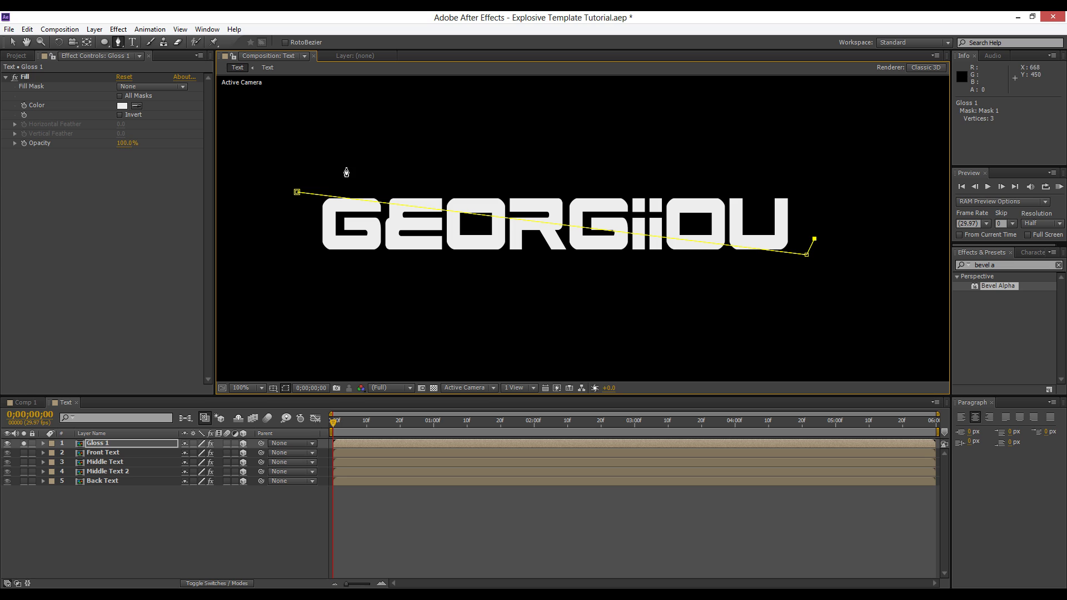
{"action": "left_click", "coordinate": [305, 177]}
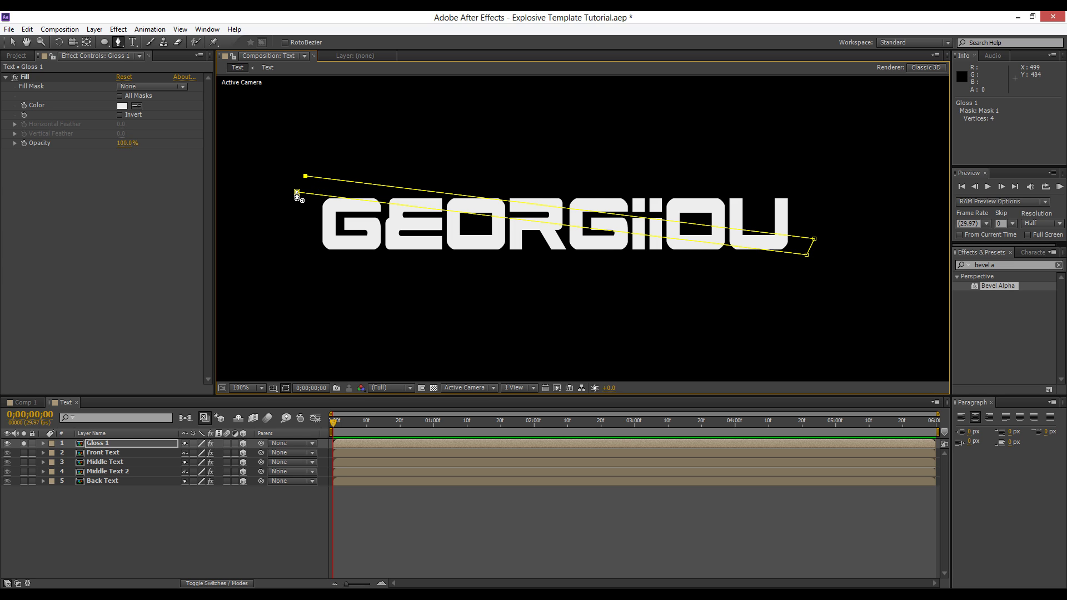
{"action": "left_click", "coordinate": [297, 193]}
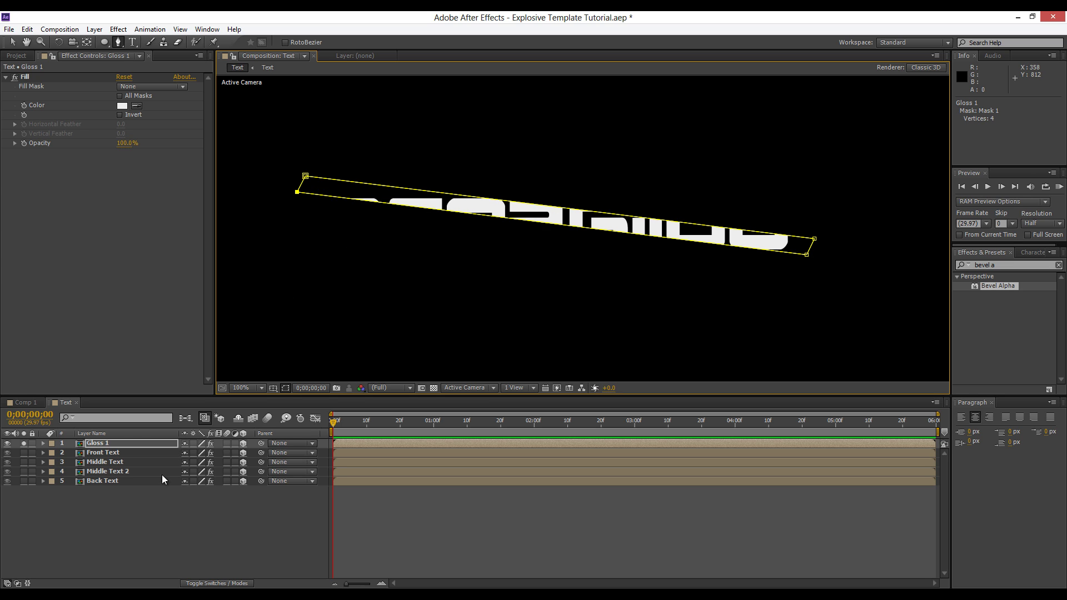
{"action": "left_click", "coordinate": [159, 553]}
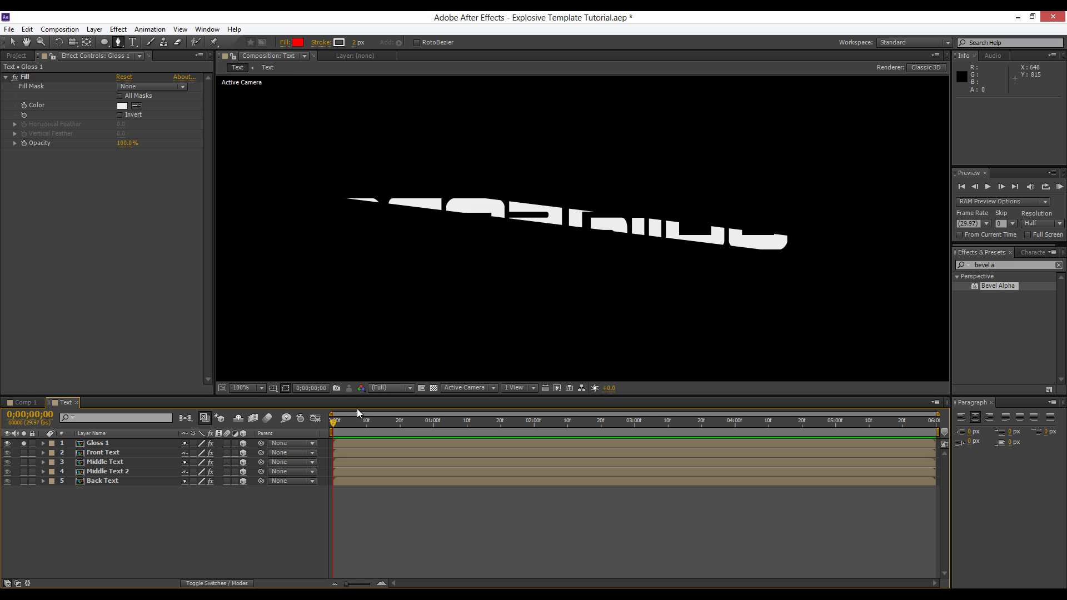
Set the Gloss 1 mask's feather to 2 pixels and turn off the layer's solo.
{"action": "left_click", "coordinate": [135, 443]}
{"action": "key", "text": "m"}
{"action": "left_click_drag", "start_coordinate": [199, 466], "coordinate": [202, 539]}
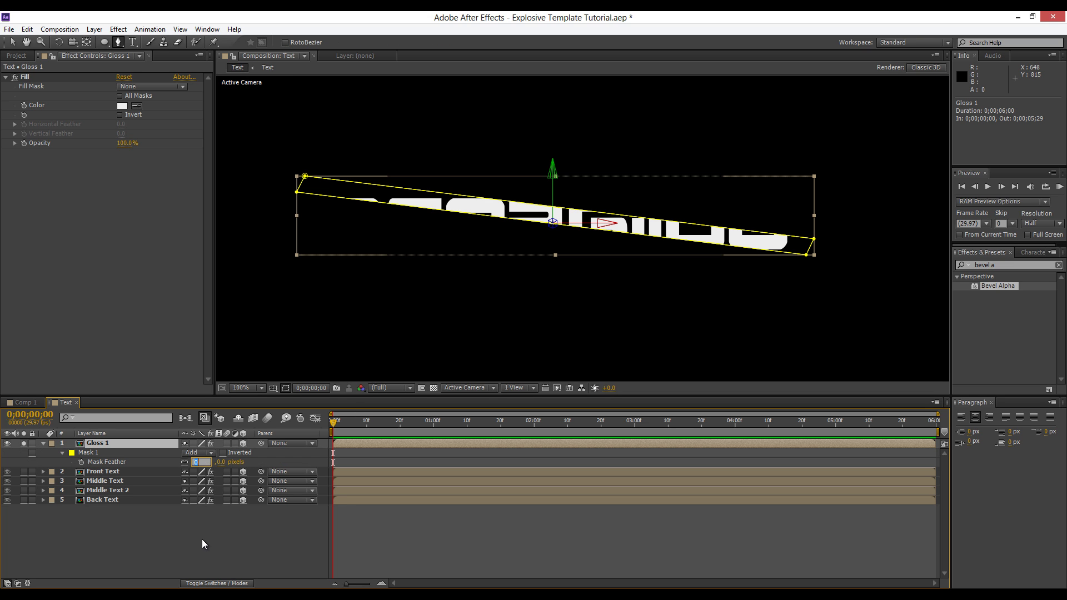
{"action": "left_click", "coordinate": [202, 539]}
{"action": "key", "text": "v"}
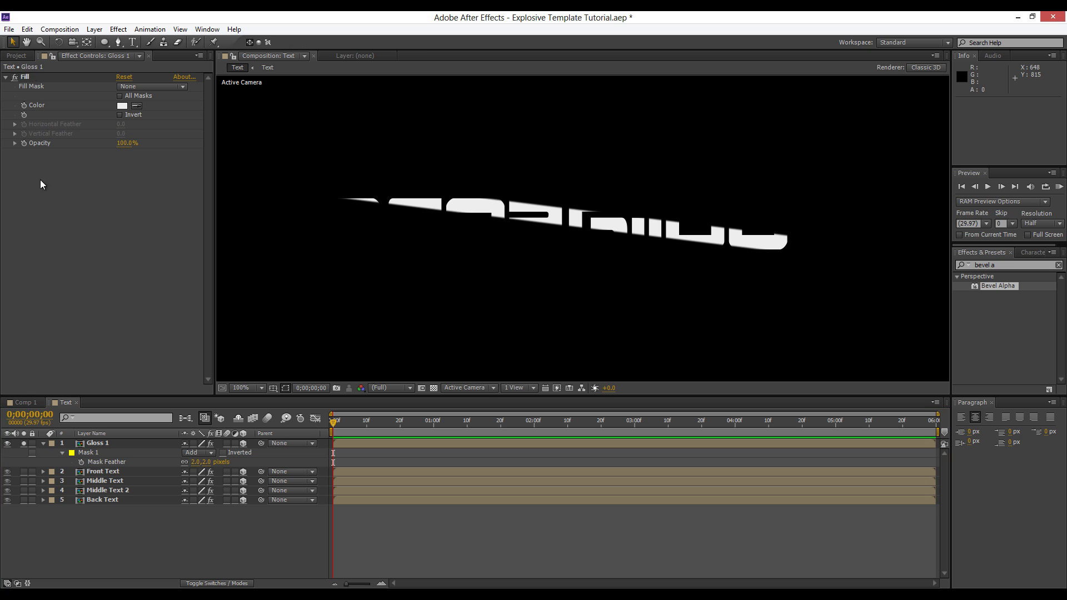
{"action": "left_click", "coordinate": [43, 443]}
{"action": "left_click", "coordinate": [24, 443]}
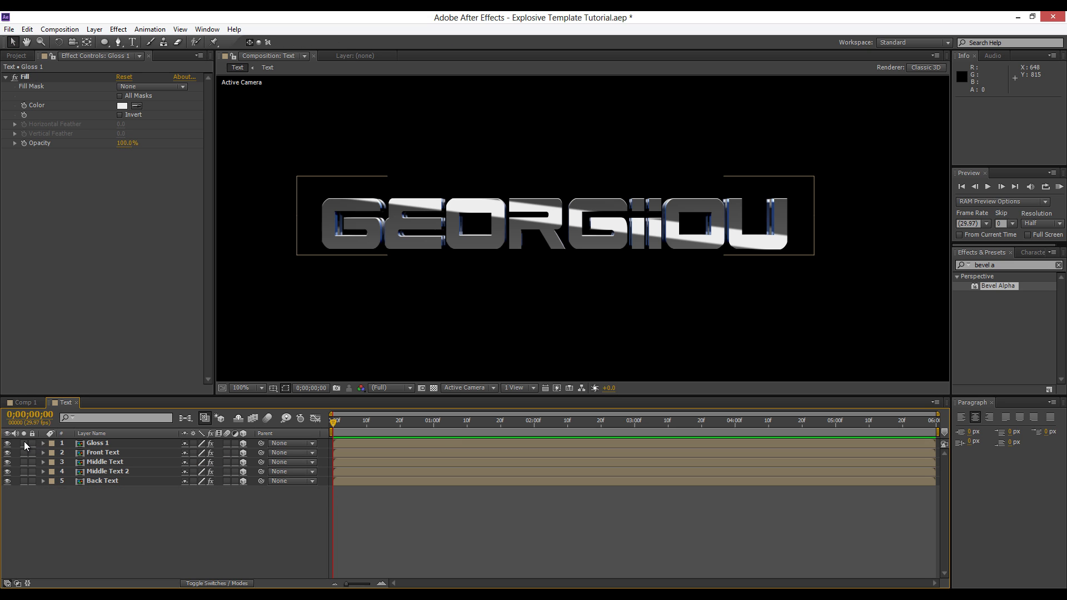
Change the Gloss 1 layer's blending mode to Soft Light.
{"action": "left_click", "coordinate": [100, 445]}
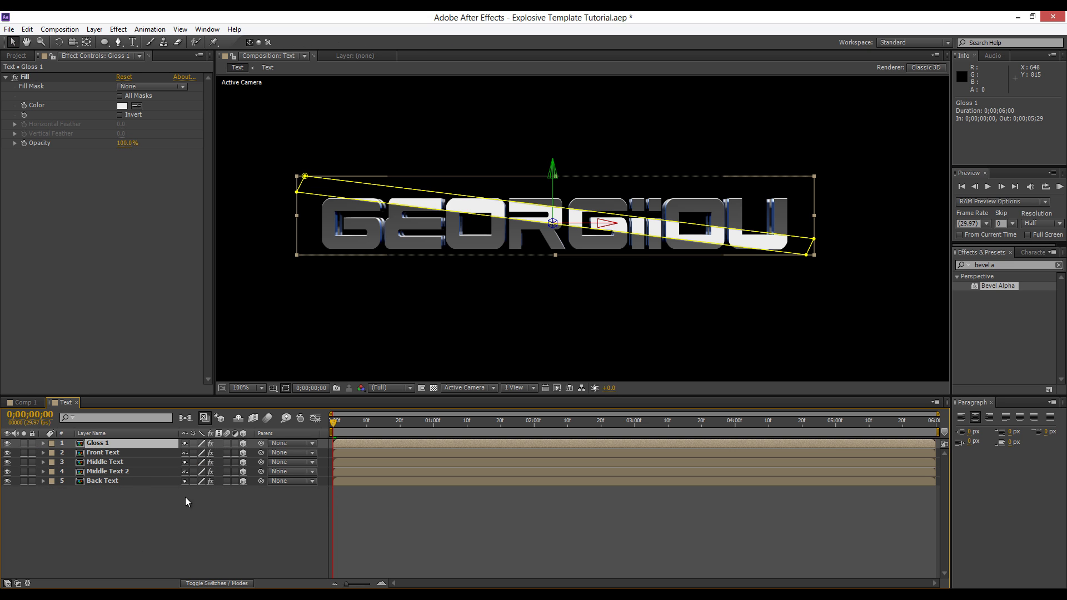
{"action": "left_click", "coordinate": [236, 584]}
{"action": "left_click", "coordinate": [195, 443]}
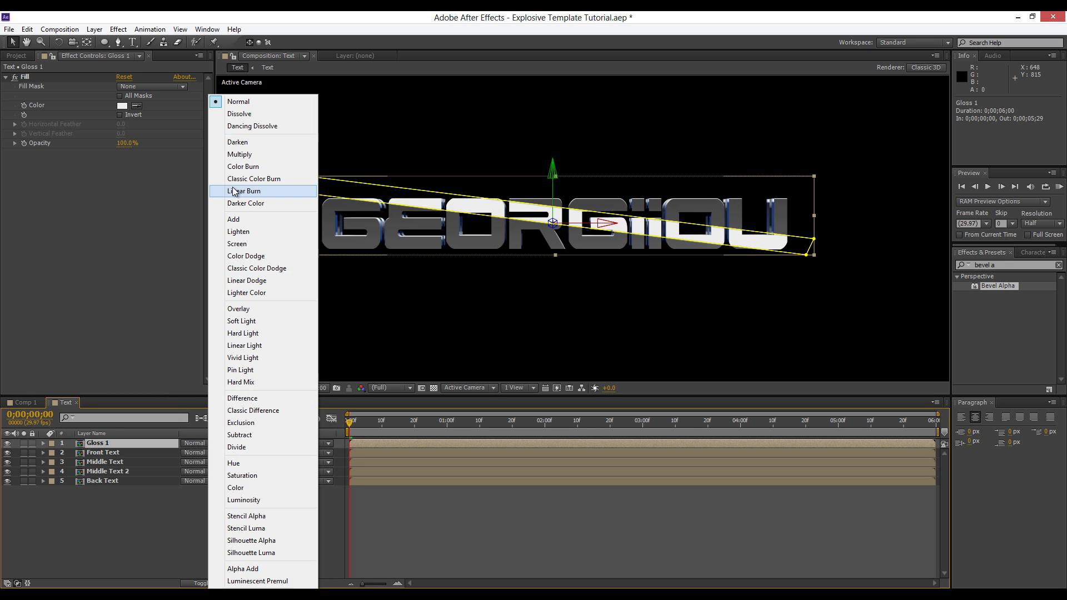
{"action": "left_click", "coordinate": [244, 322]}
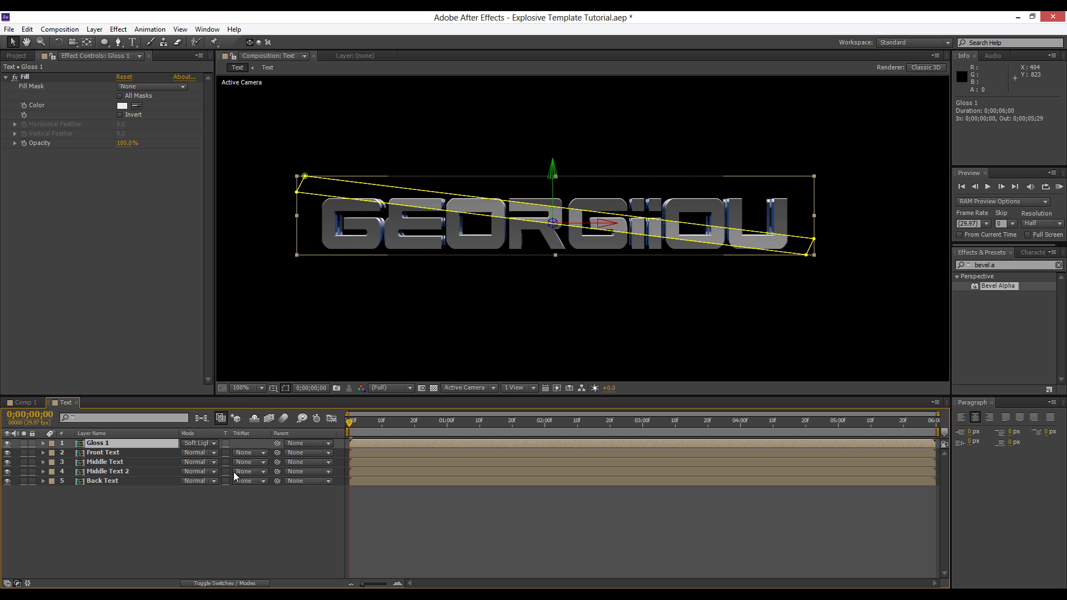
{"action": "left_click", "coordinate": [235, 511]}
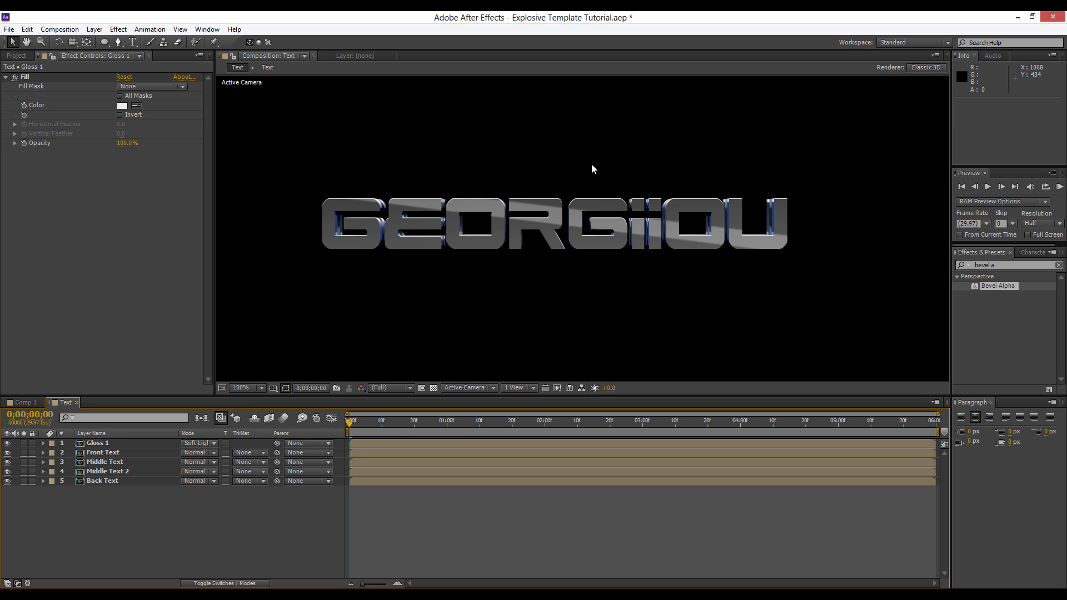
Keyframe the Gloss 1 mask path at 0;00;00;00 with the mask moved about 118 pixels left and 38 pixels down.
{"action": "left_click", "coordinate": [103, 444]}
{"action": "key", "text": "m"}
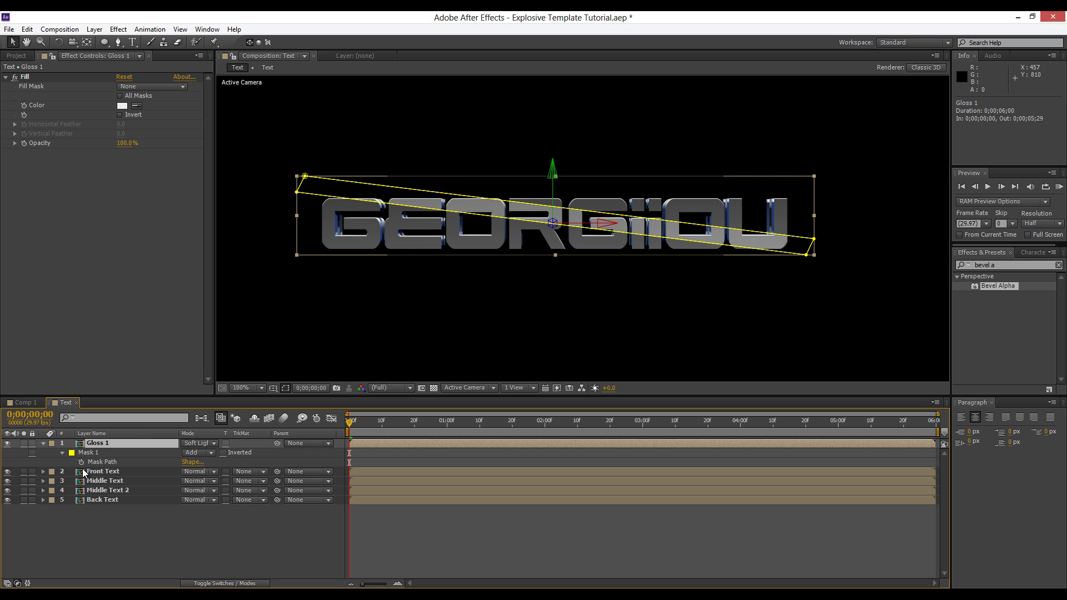
{"action": "left_click", "coordinate": [81, 463]}
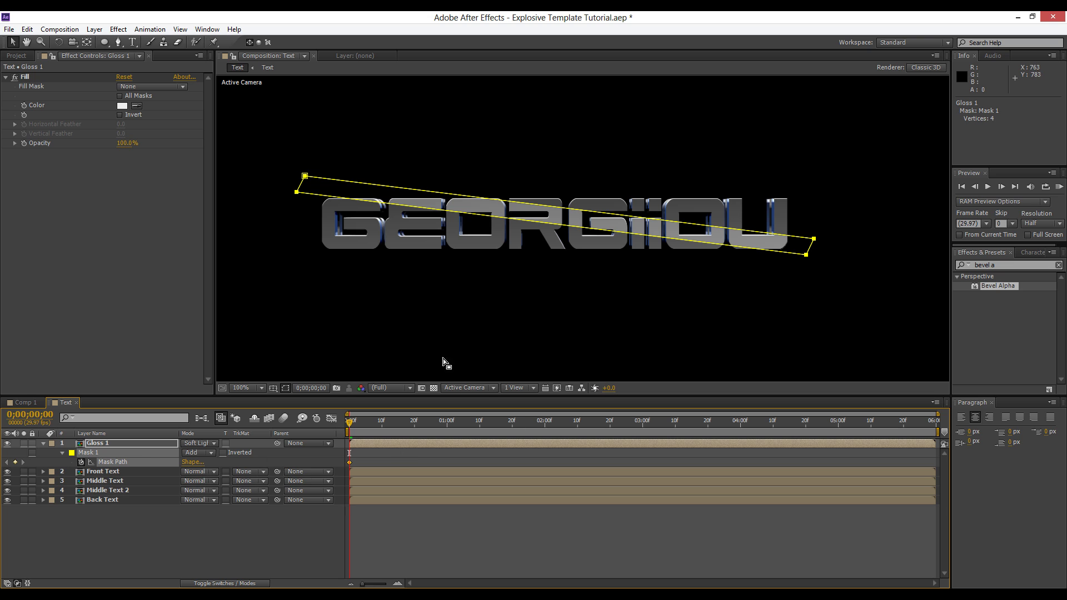
{"action": "double_click", "coordinate": [631, 232]}
{"action": "left_click_drag", "start_coordinate": [631, 232], "coordinate": [565, 254]}
{"action": "key", "text": "Return"}
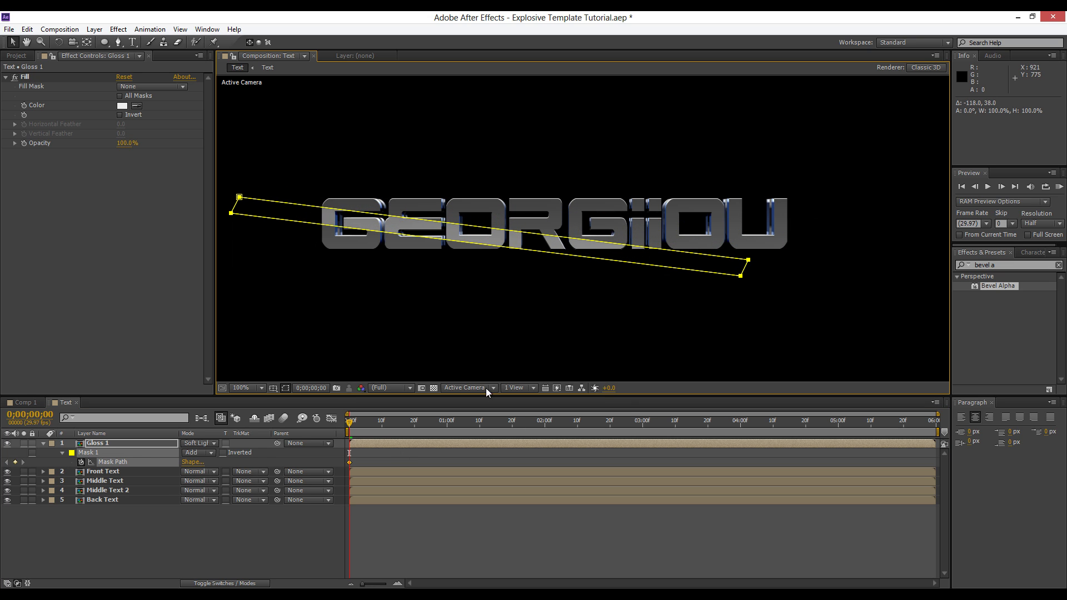
Keyframe the Gloss 1 mask path at 0;00;05;29 with the mask moved about 310 pixels right and 50 pixels up, and preview the sweep.
{"action": "left_click_drag", "start_coordinate": [404, 424], "coordinate": [936, 426]}
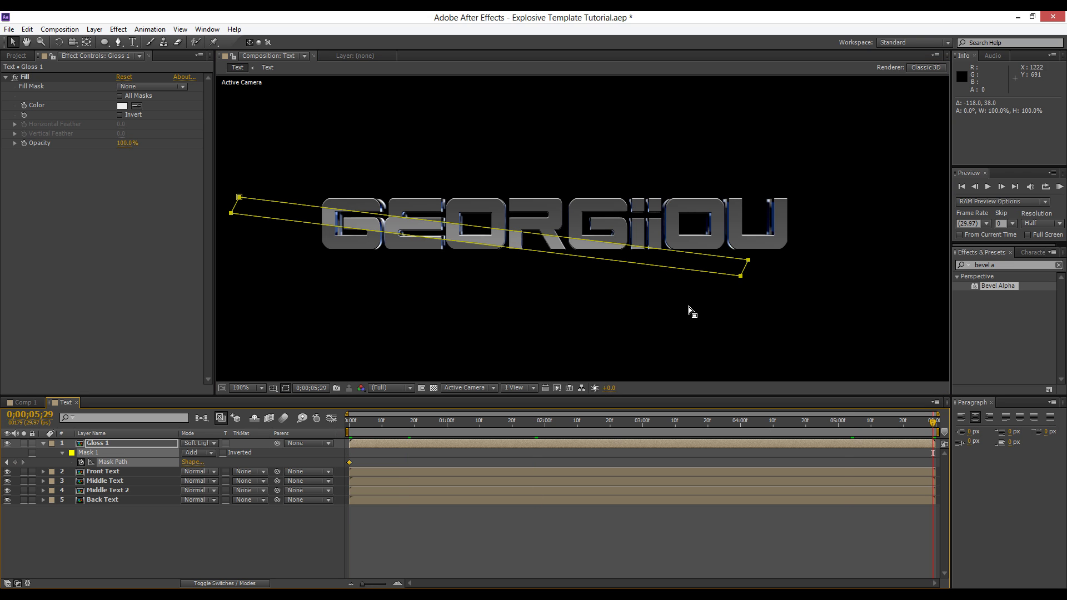
{"action": "double_click", "coordinate": [723, 271]}
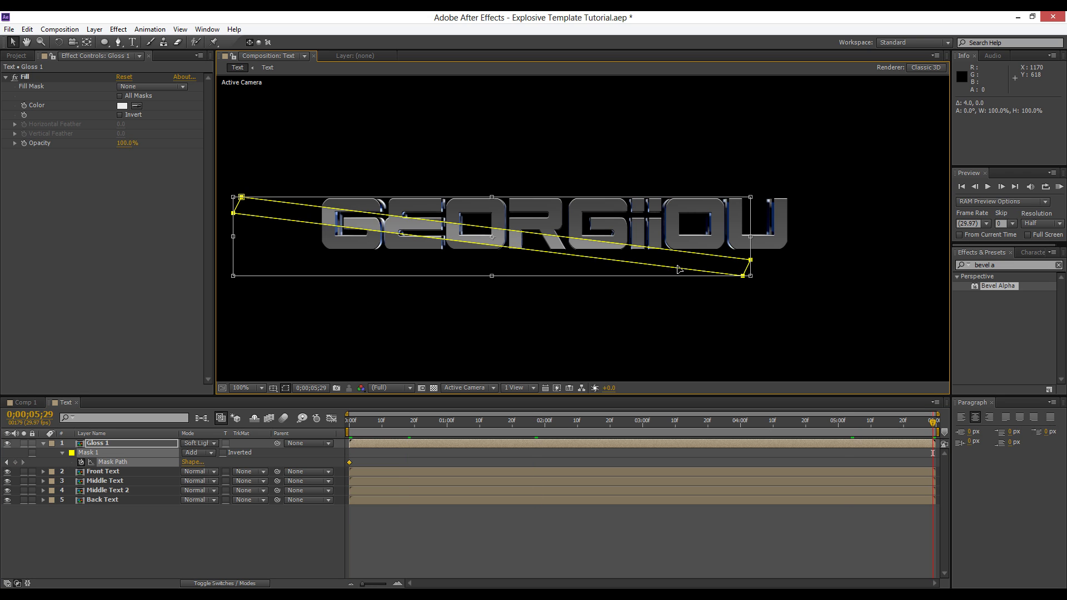
{"action": "left_click_drag", "start_coordinate": [717, 259], "coordinate": [887, 231]}
{"action": "key", "text": "Return"}
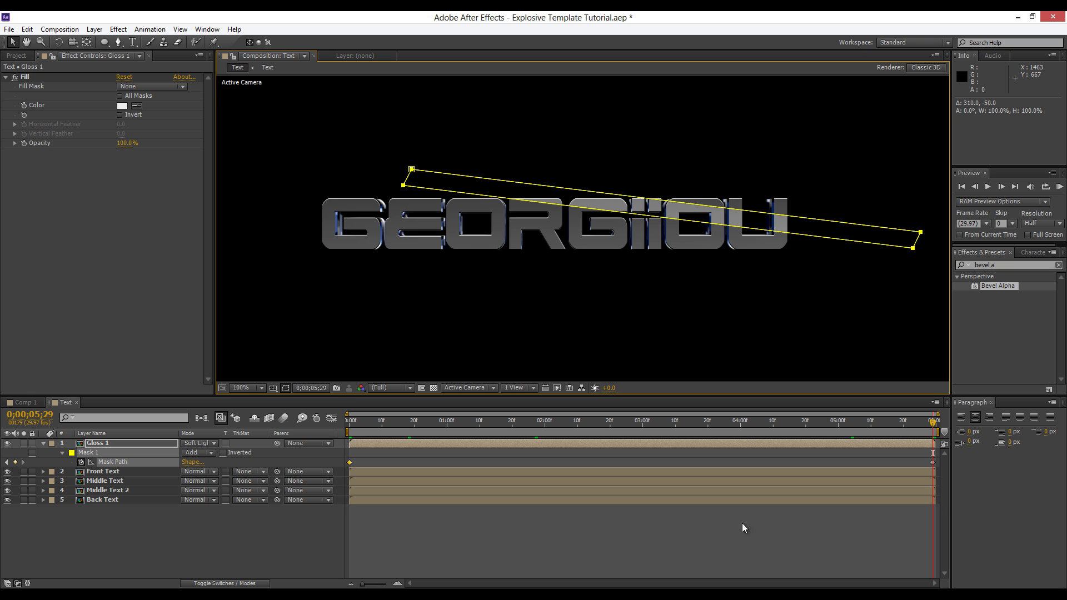
{"action": "left_click", "coordinate": [733, 550]}
{"action": "left_click_drag", "start_coordinate": [545, 423], "coordinate": [571, 423]}
Set the Gloss 1 mask's feather to 6 pixels and check the highlight at another time.
{"action": "left_click", "coordinate": [132, 445]}
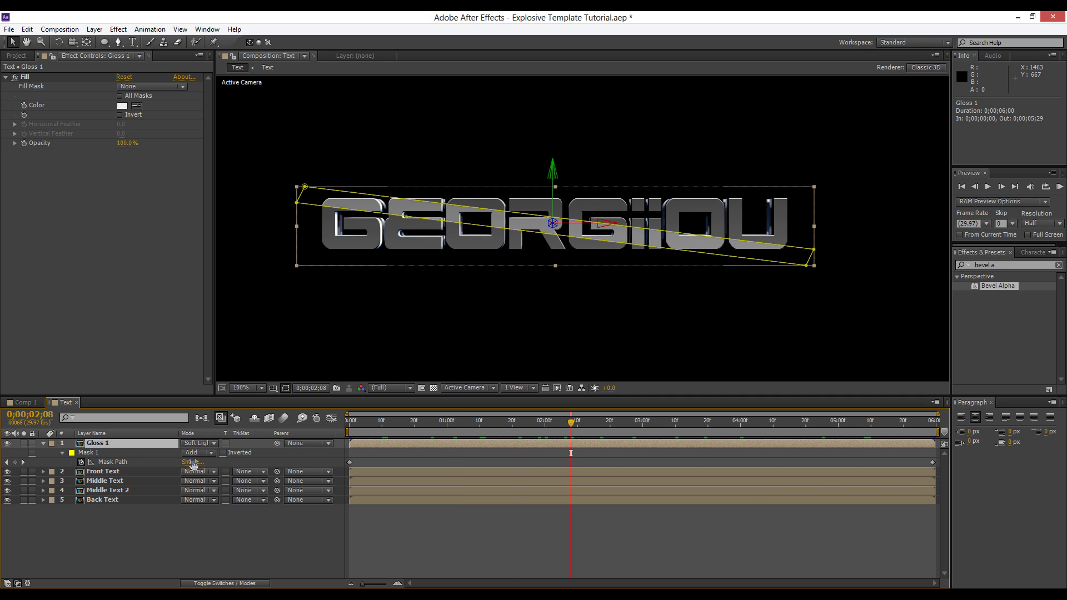
{"action": "key", "text": "f"}
{"action": "left_click_drag", "start_coordinate": [195, 463], "coordinate": [198, 462]}
{"action": "left_click", "coordinate": [201, 527]}
{"action": "scroll", "coordinate": [555, 282], "scroll_direction": "down", "scroll_amount": 1}
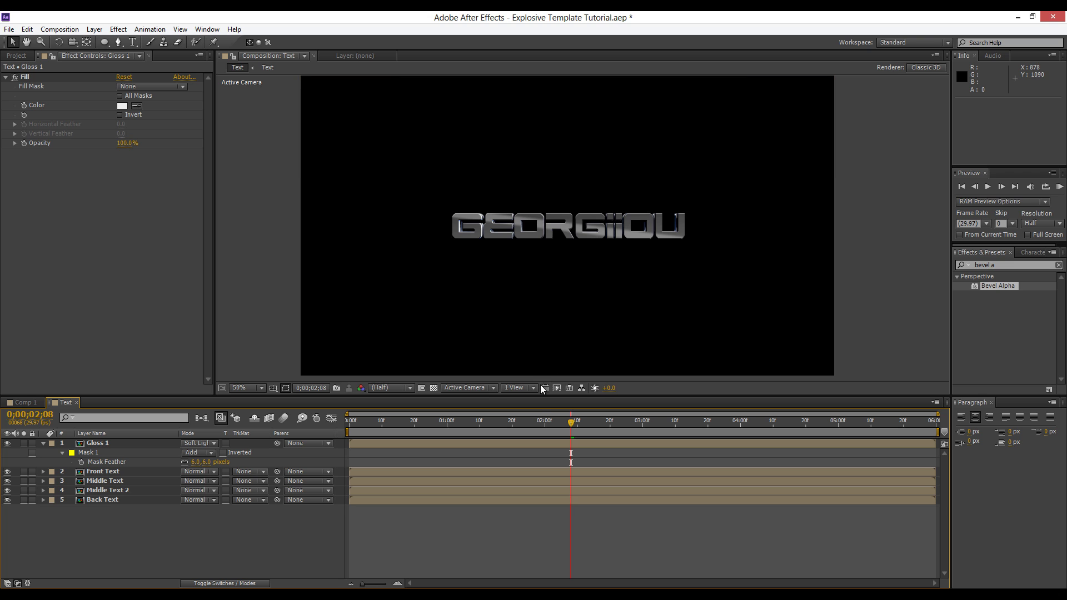
{"action": "mouse_move", "coordinate": [459, 425]}
{"action": "left_mouse_down"}
{"action": "mouse_move", "coordinate": [772, 422]}
{"action": "mouse_move", "coordinate": [506, 437]}
{"action": "mouse_move", "coordinate": [476, 424]}
{"action": "left_mouse_up"}
{"action": "scroll", "coordinate": [582, 336], "scroll_direction": "up", "scroll_amount": 1}
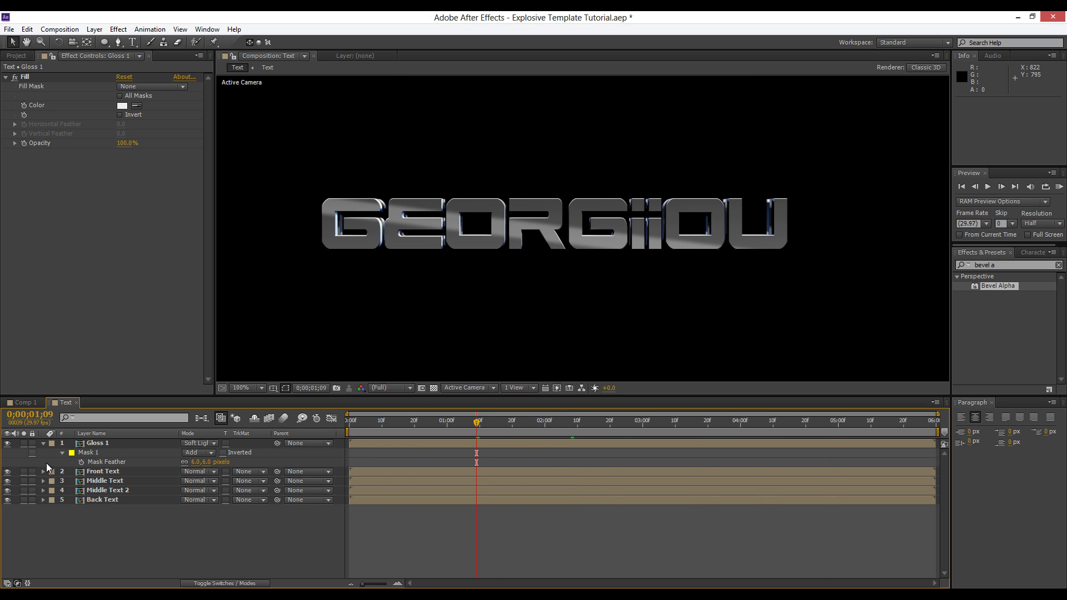
{"action": "left_click", "coordinate": [43, 443]}
Duplicate the Gloss 1 layer and delete the mask from the copy, Gloss 2.
{"action": "left_click", "coordinate": [87, 444]}
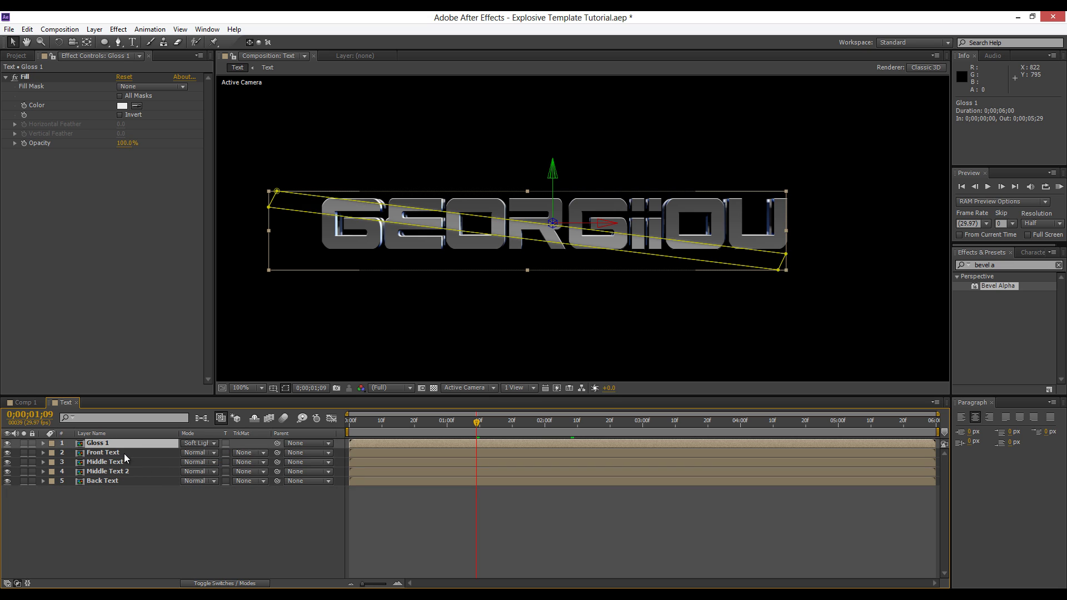
{"action": "key", "text": "ctrl+d"}
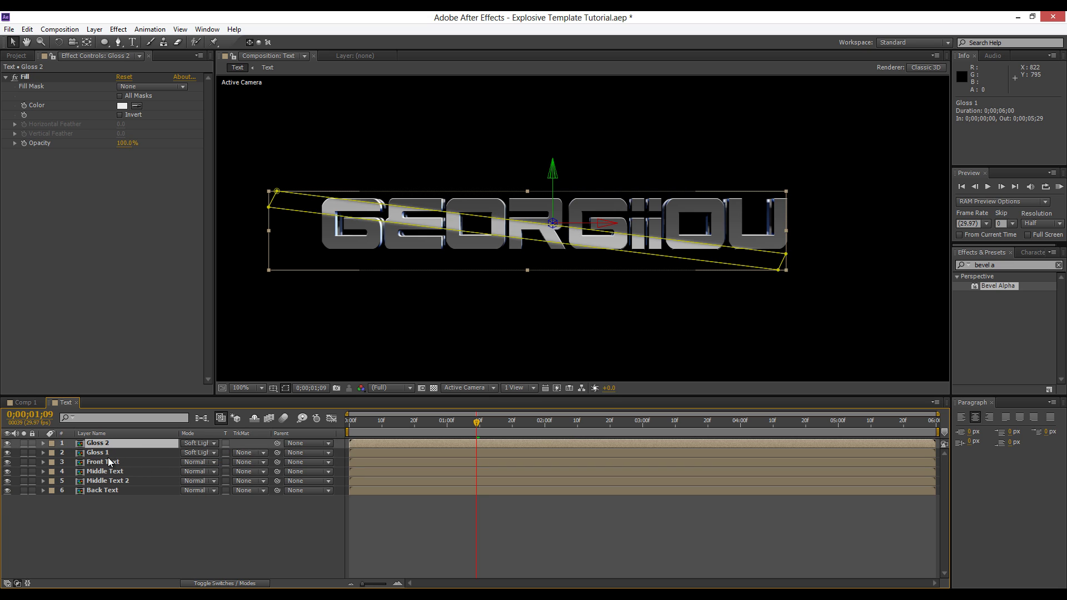
{"action": "key", "text": "m"}
{"action": "left_click", "coordinate": [92, 454]}
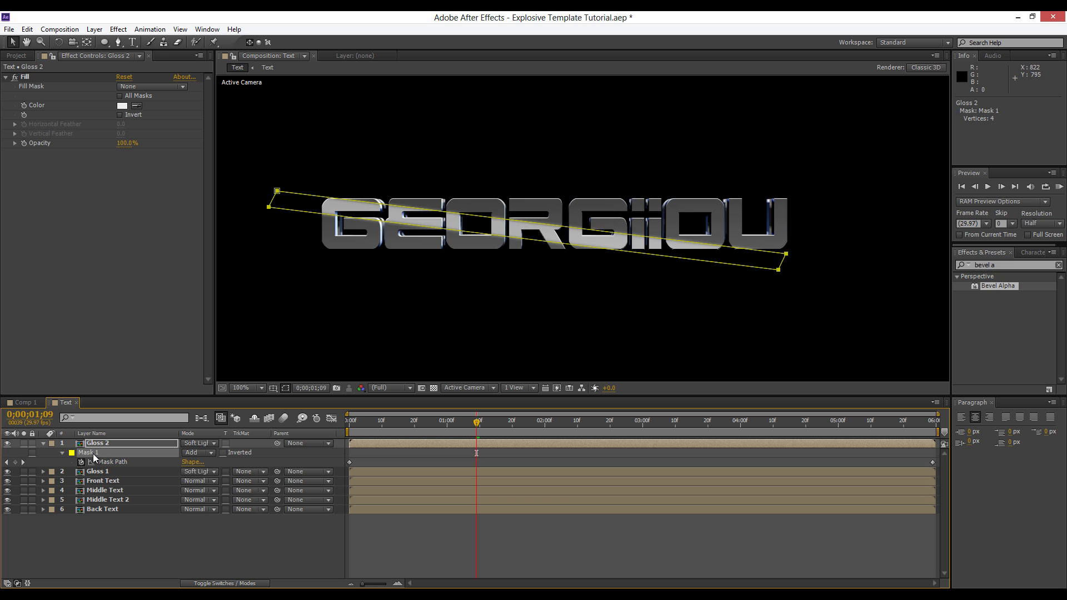
{"action": "key", "text": "Delete"}
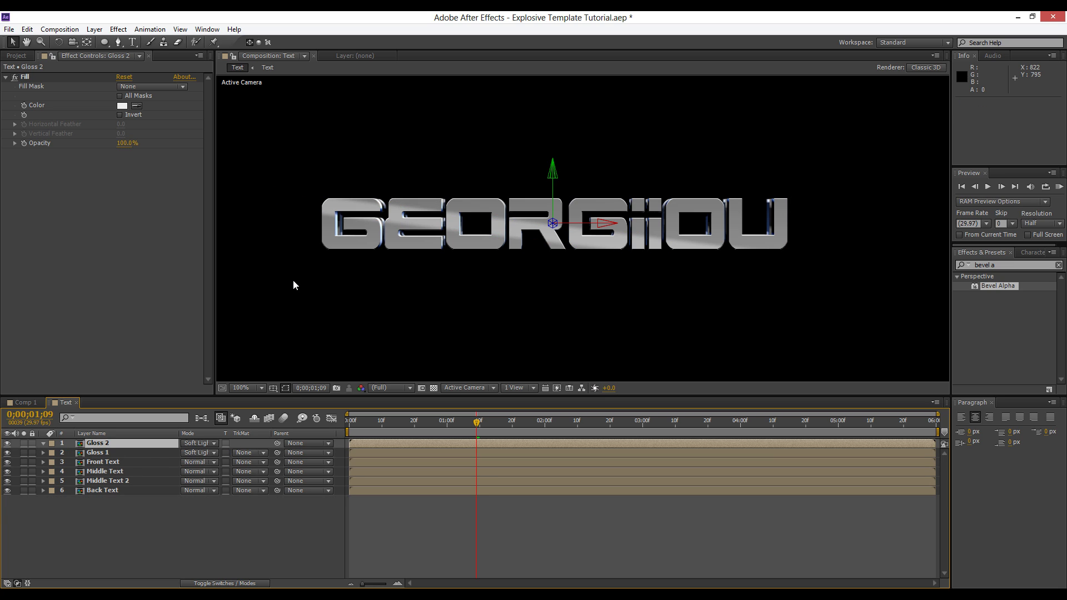
{"action": "left_click", "coordinate": [24, 444]}
{"action": "left_click", "coordinate": [25, 446]}
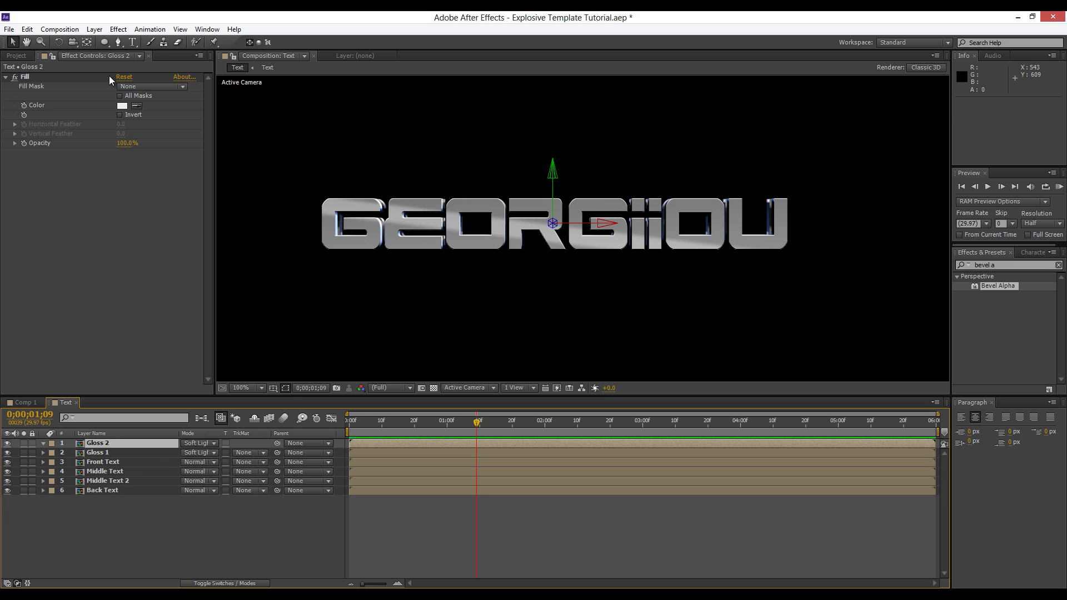
Draw a wide elliptical mask on Gloss 2 above the title, its lower arc crossing the letters, and preview the result.
{"action": "left_click", "coordinate": [104, 42]}
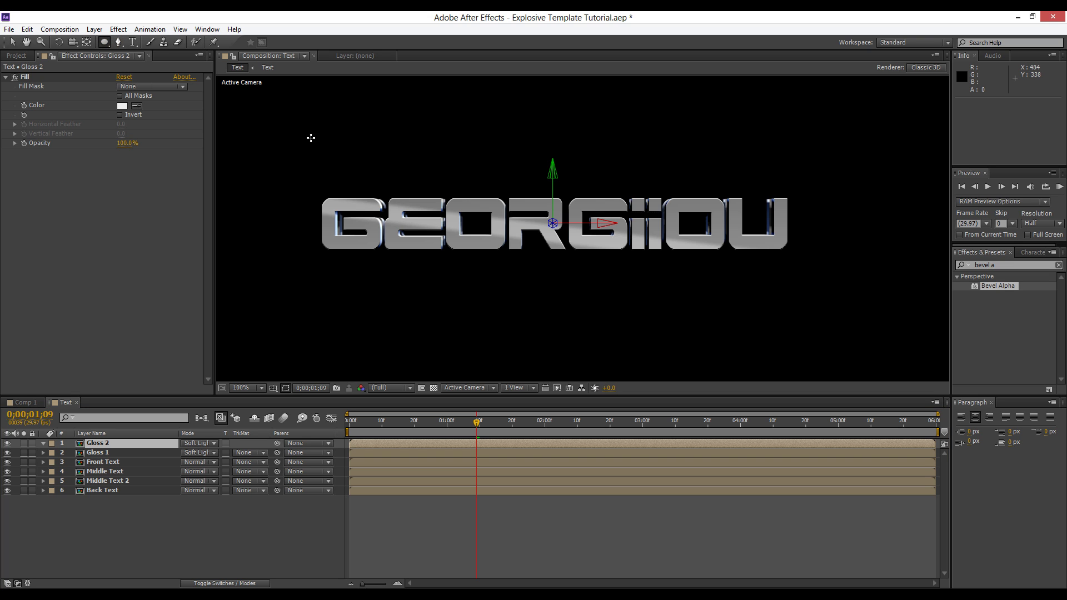
{"action": "left_click_drag", "start_coordinate": [391, 110], "coordinate": [919, 227]}
{"action": "key", "text": "space"}
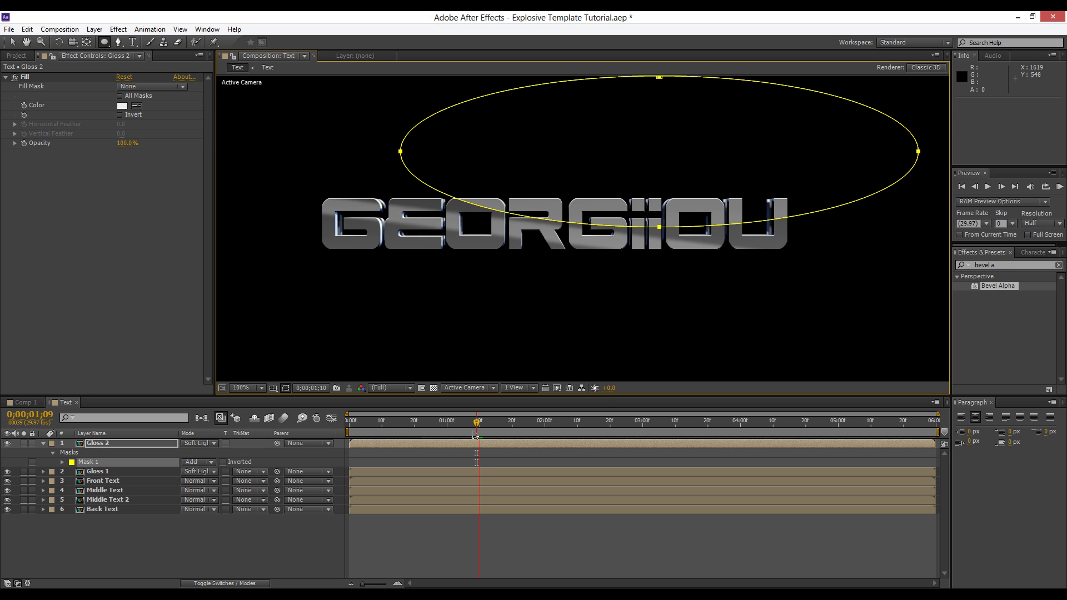
{"action": "key", "text": "space"}
{"action": "key", "text": "space"}
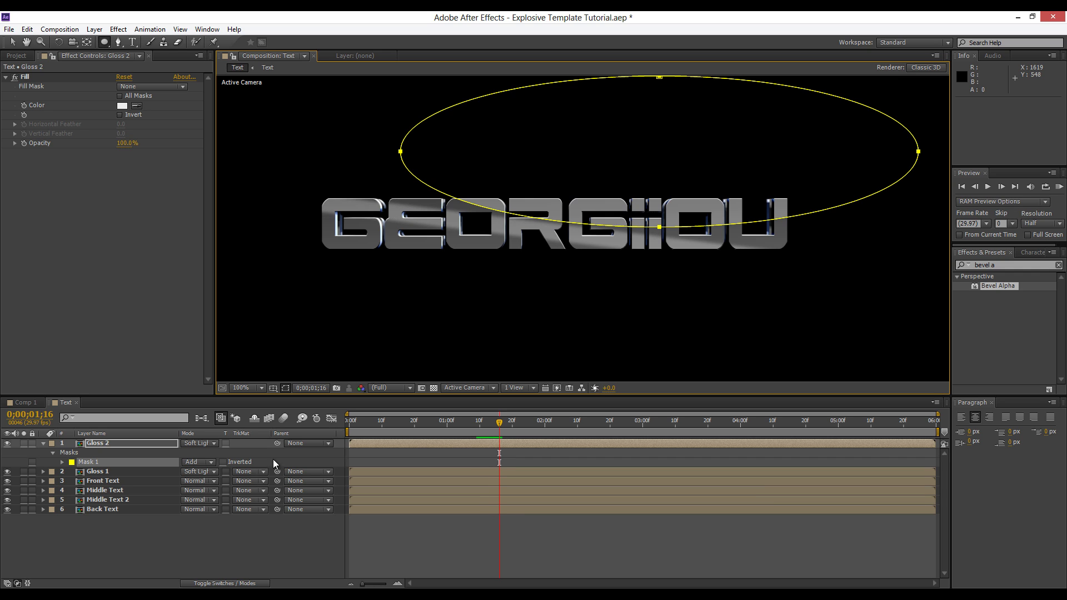
Set the Gloss 2 mask's feather to 35 pixels.
{"action": "left_click", "coordinate": [12, 42]}
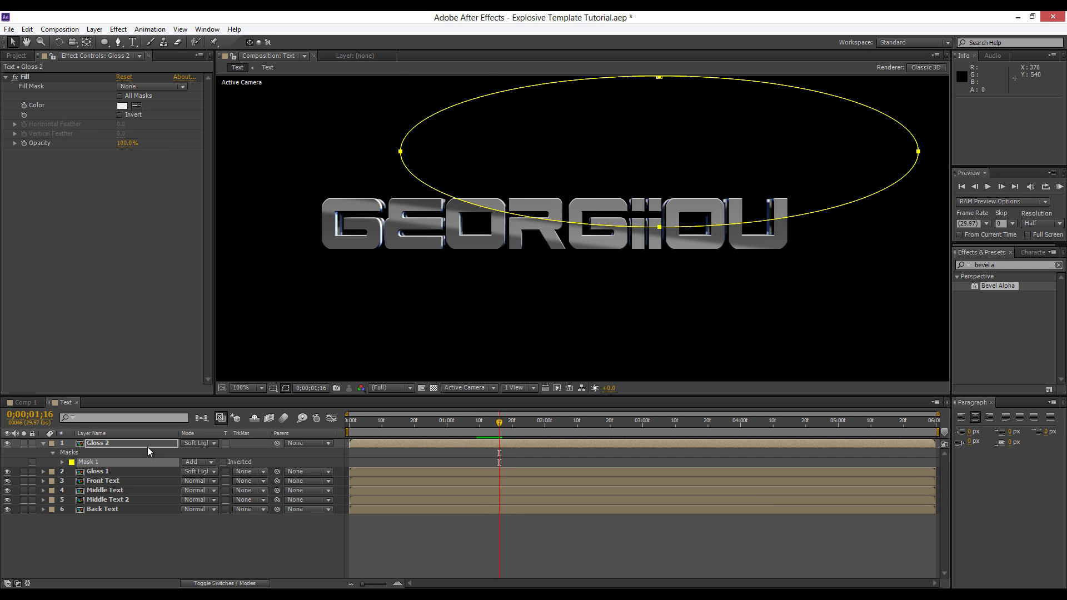
{"action": "left_click", "coordinate": [148, 447]}
{"action": "key", "text": "f"}
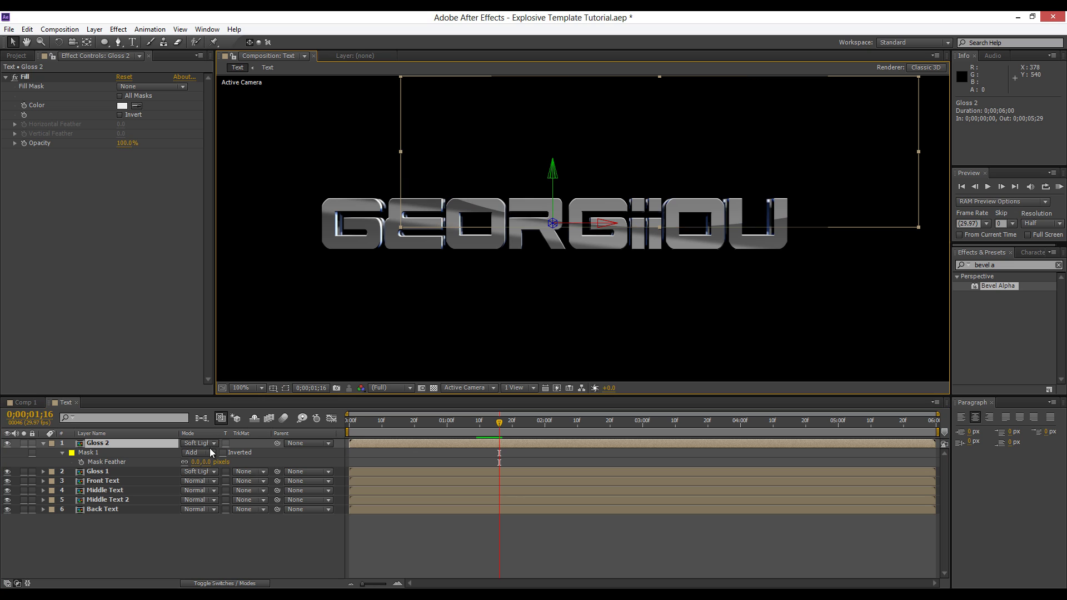
{"action": "left_click_drag", "start_coordinate": [195, 462], "coordinate": [219, 462]}
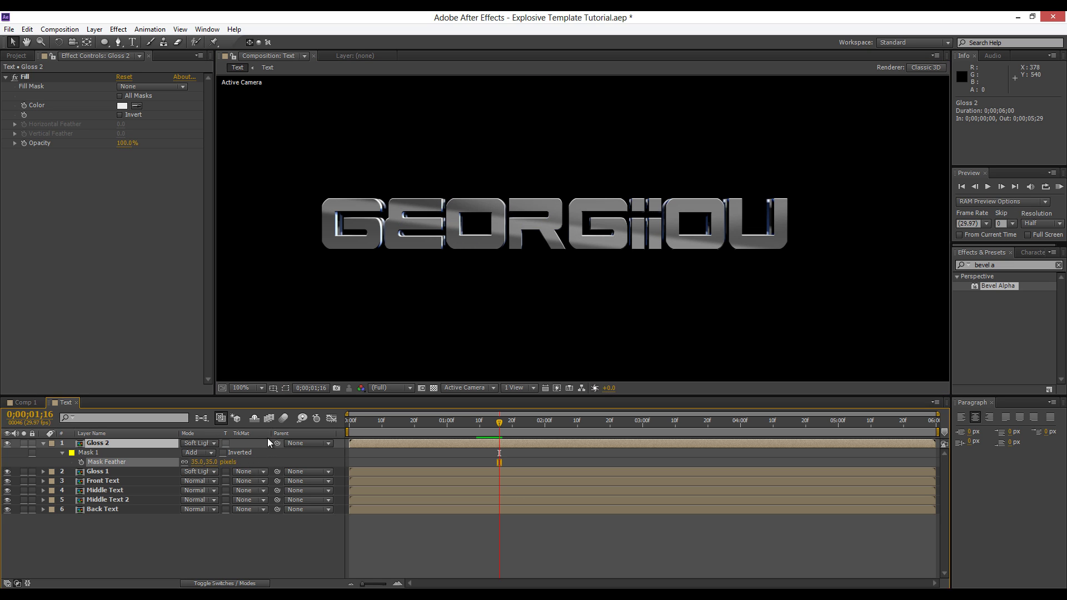
{"action": "left_click", "coordinate": [285, 389]}
Change the Gloss 2 layer's blending mode to Overlay at 100% opacity, check it over time, and save the project.
{"action": "left_click", "coordinate": [135, 442]}
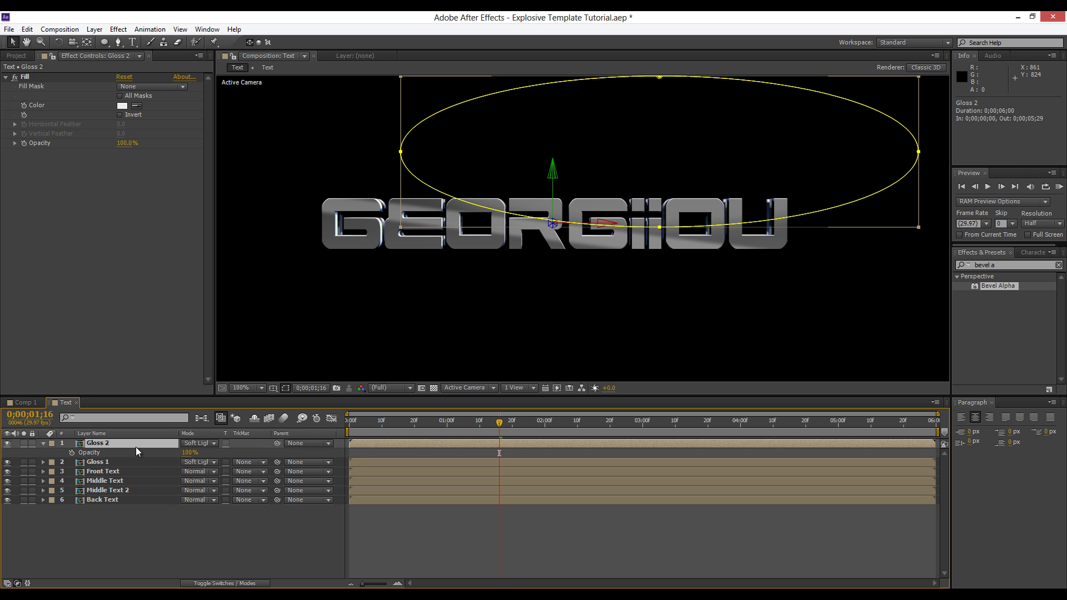
{"action": "key", "text": "t"}
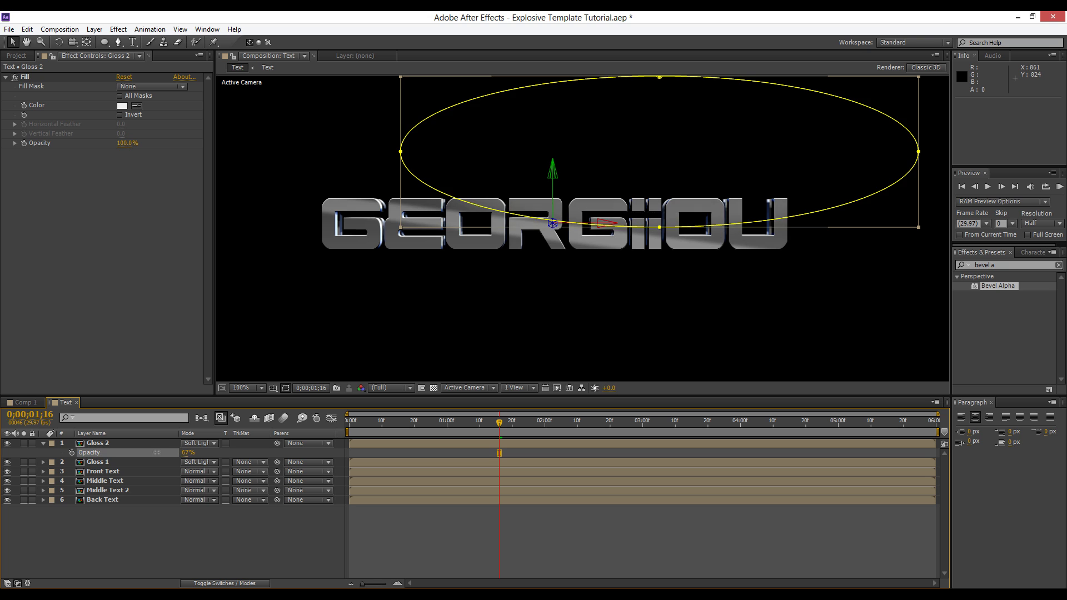
{"action": "left_click", "coordinate": [209, 444]}
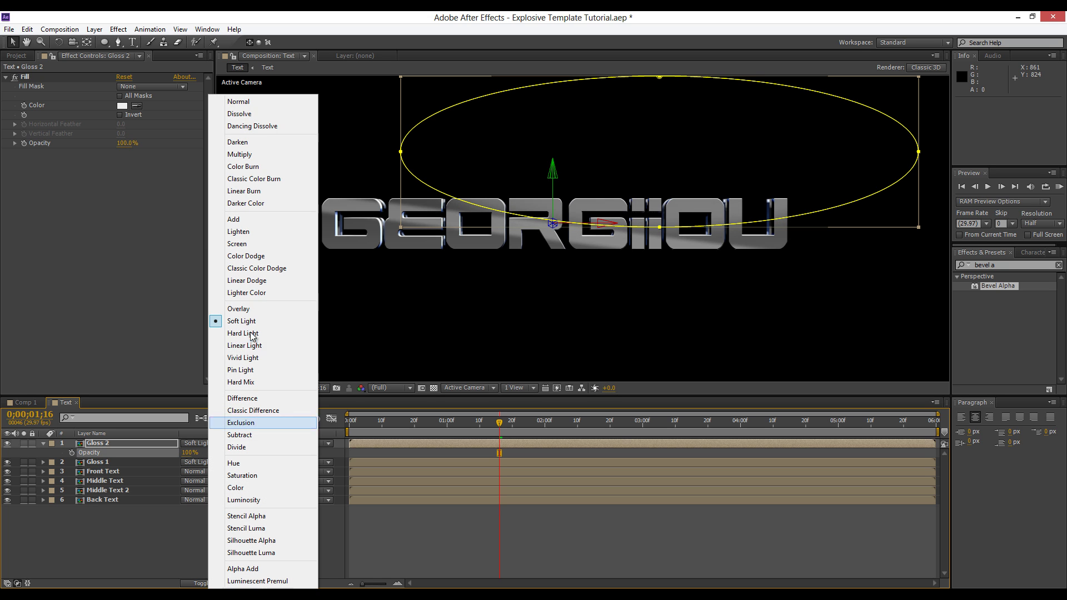
{"action": "left_click", "coordinate": [244, 311]}
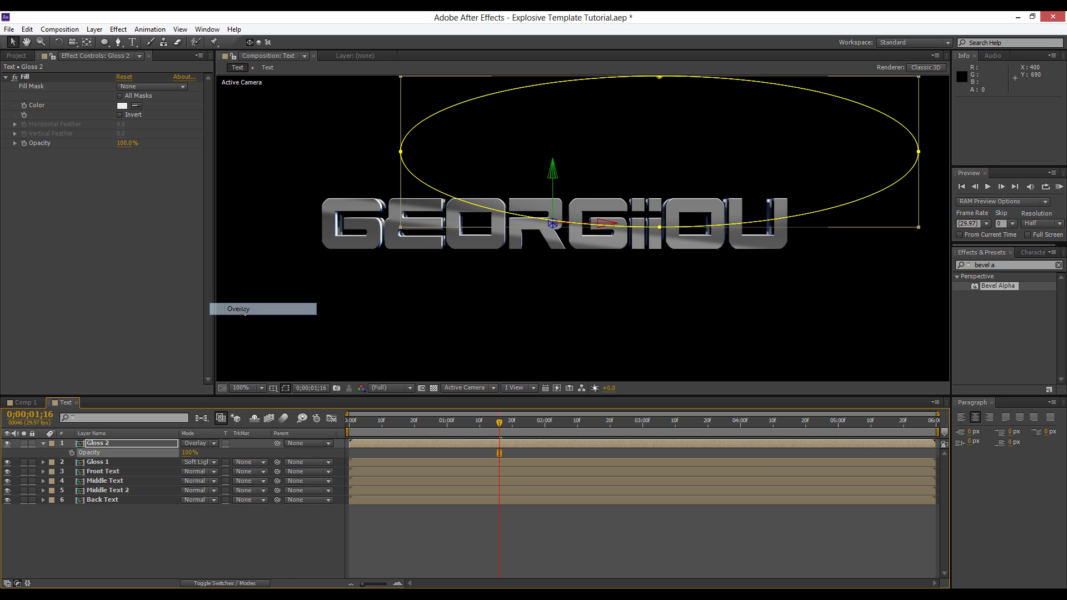
{"action": "left_click", "coordinate": [212, 532]}
{"action": "scroll", "coordinate": [432, 299], "scroll_direction": "down", "scroll_amount": 1}
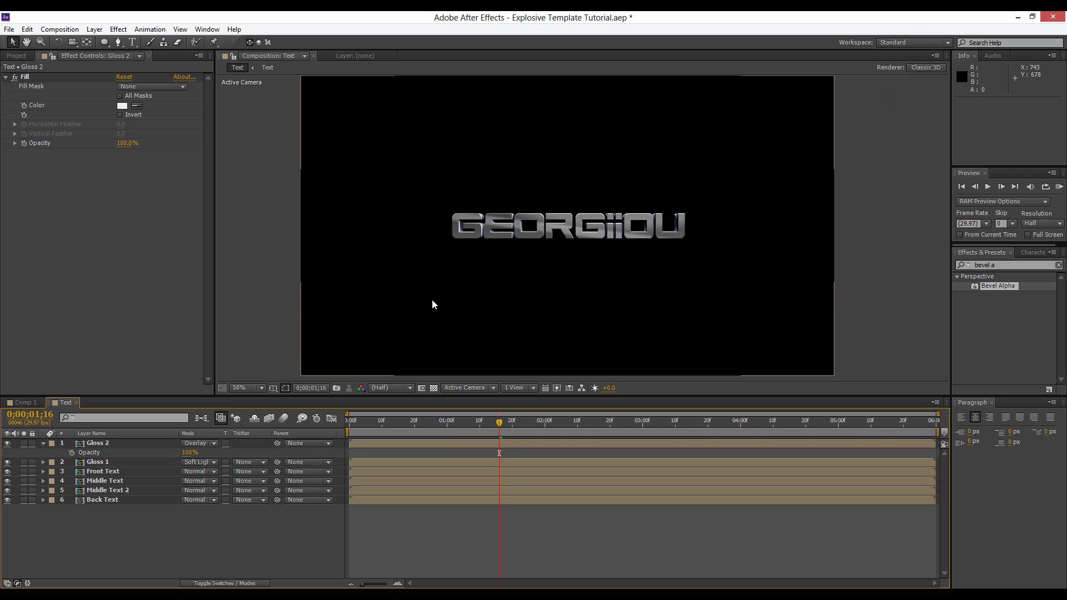
{"action": "left_click_drag", "start_coordinate": [454, 426], "coordinate": [756, 441]}
{"action": "scroll", "coordinate": [550, 294], "scroll_direction": "up", "scroll_amount": 1}
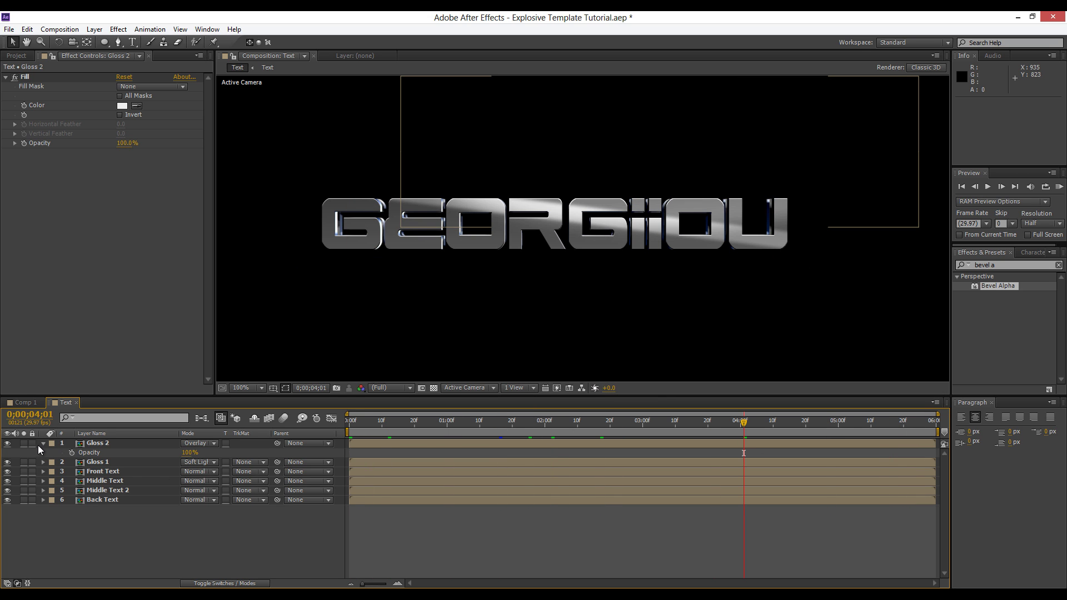
{"action": "left_click", "coordinate": [43, 443]}
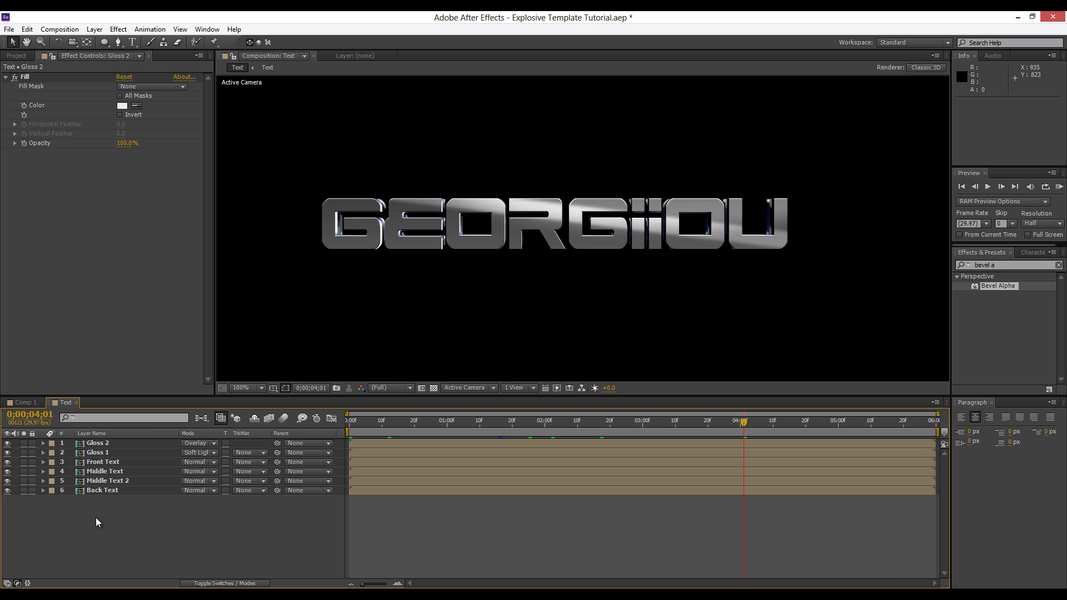
{"action": "key", "text": "ctrl+s"}
Add a 50mm two-node camera to the Text composition and orbit it around the title to inspect the 3D depth.
{"action": "left_click", "coordinate": [101, 29]}
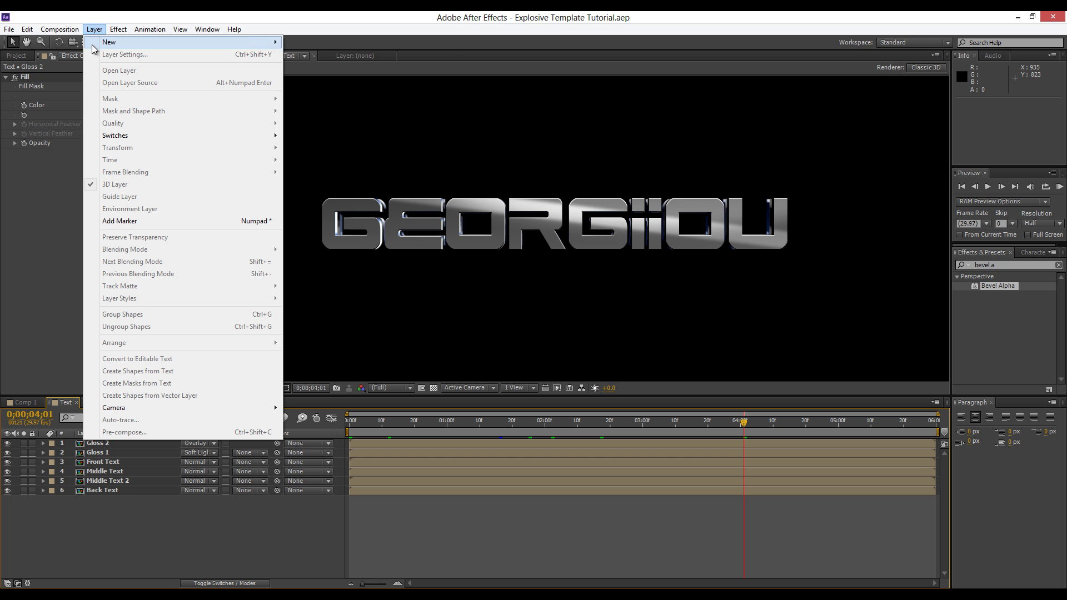
{"action": "mouse_move", "coordinate": [97, 42]}
{"action": "left_click", "coordinate": [305, 79]}
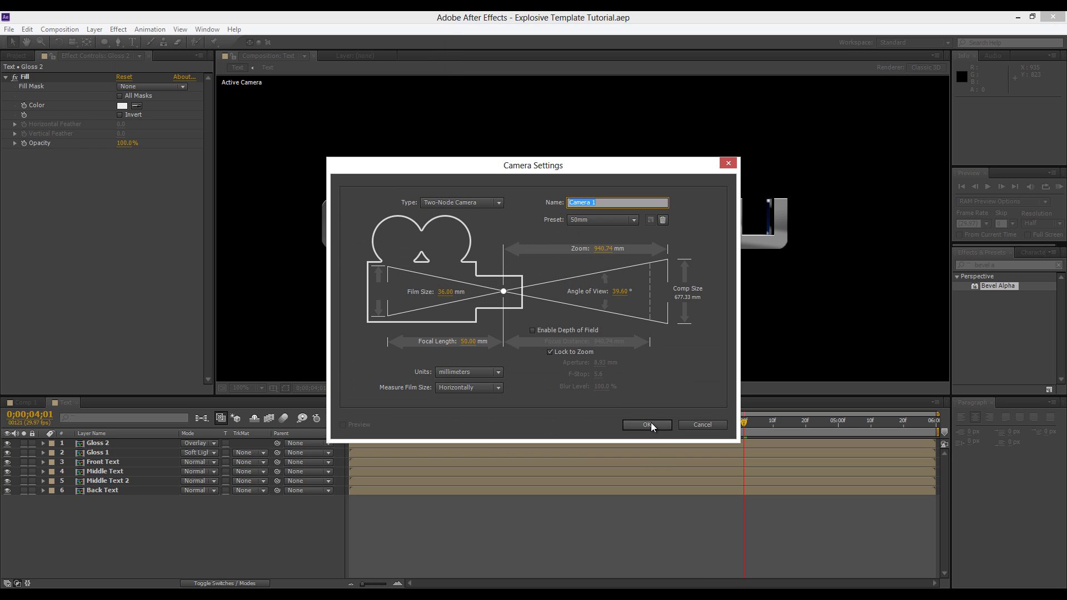
{"action": "left_click", "coordinate": [648, 425]}
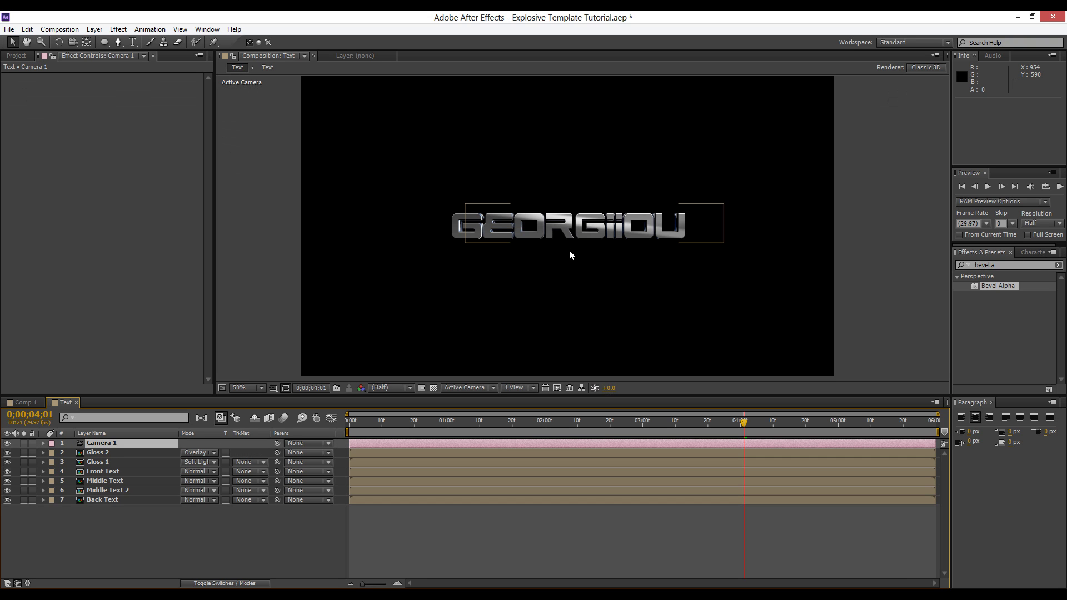
{"action": "key", "text": "c"}
{"action": "mouse_move", "coordinate": [573, 228]}
{"action": "left_mouse_down"}
{"action": "mouse_move", "coordinate": [559, 225]}
{"action": "mouse_move", "coordinate": [573, 226]}
{"action": "mouse_move", "coordinate": [557, 237]}
{"action": "left_mouse_up"}
{"action": "scroll", "coordinate": [567, 231], "scroll_direction": "up", "scroll_amount": 1}
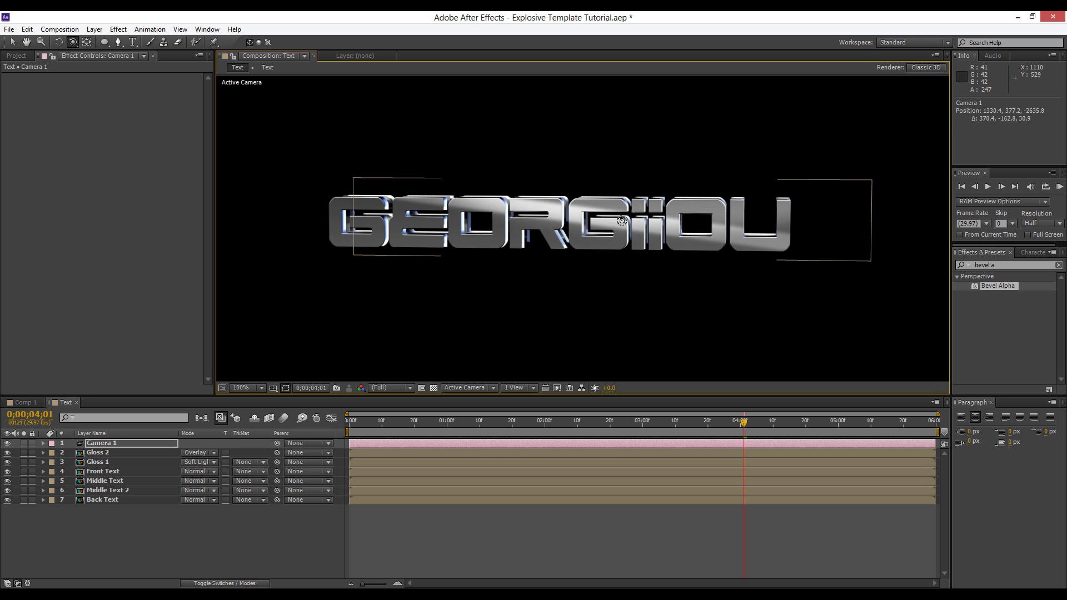
{"action": "left_click_drag", "start_coordinate": [622, 220], "coordinate": [646, 214]}
Delete the Camera 1 layer from the Text composition.
{"action": "left_click", "coordinate": [139, 443]}
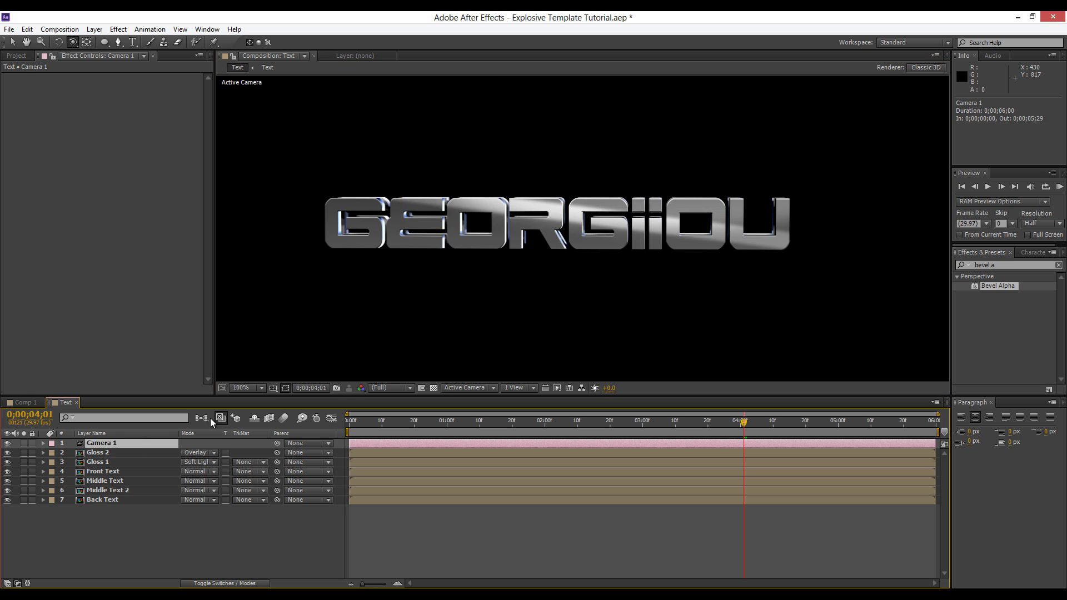
{"action": "key", "text": "Delete"}
{"action": "key", "text": "comma"}
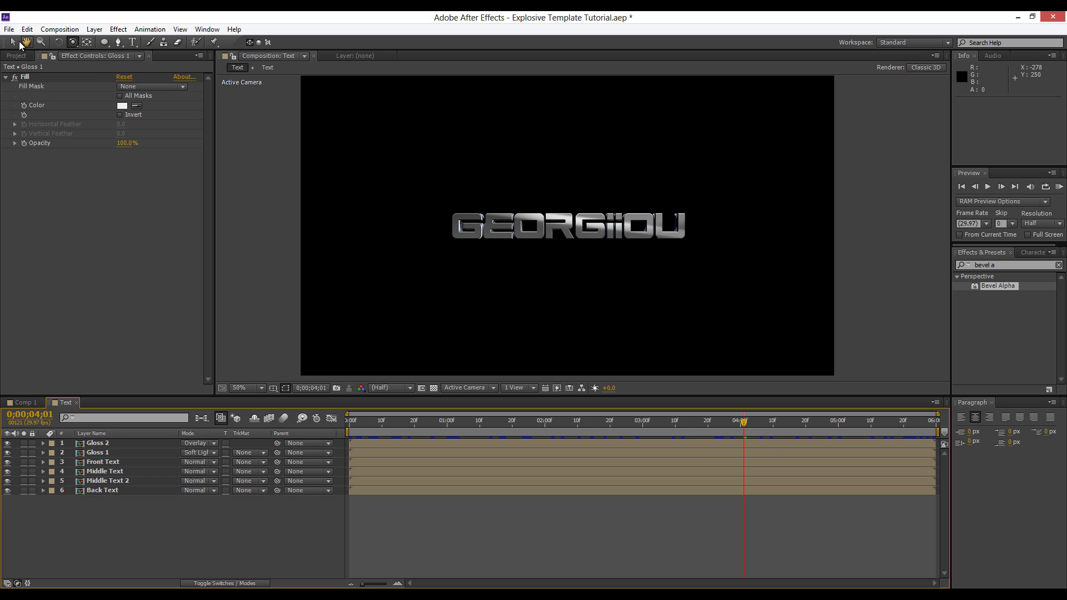
Return to the Selection tool, show the project's items and clear their selection.
{"action": "left_click", "coordinate": [12, 42]}
{"action": "left_click", "coordinate": [18, 57]}
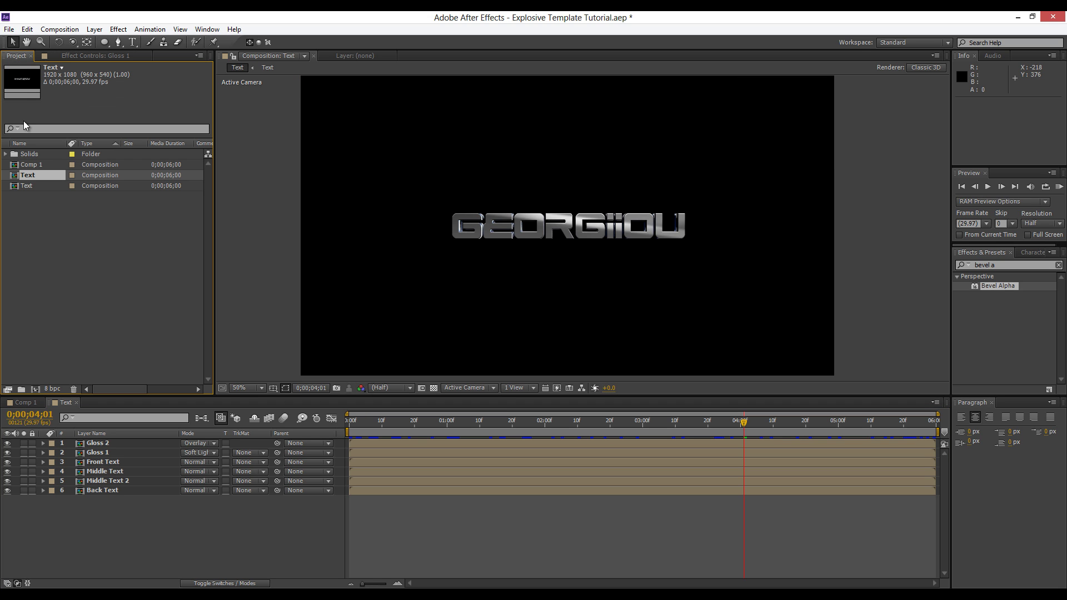
{"action": "left_click", "coordinate": [84, 277]}
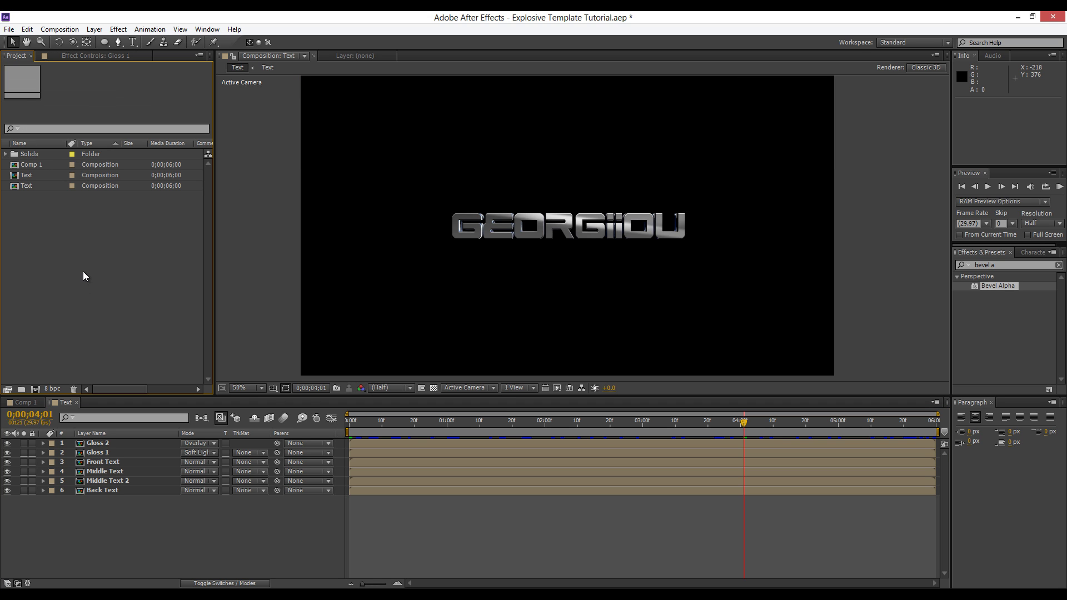
Rename the Comp 1 composition as Final Comp.
{"action": "left_click", "coordinate": [27, 403]}
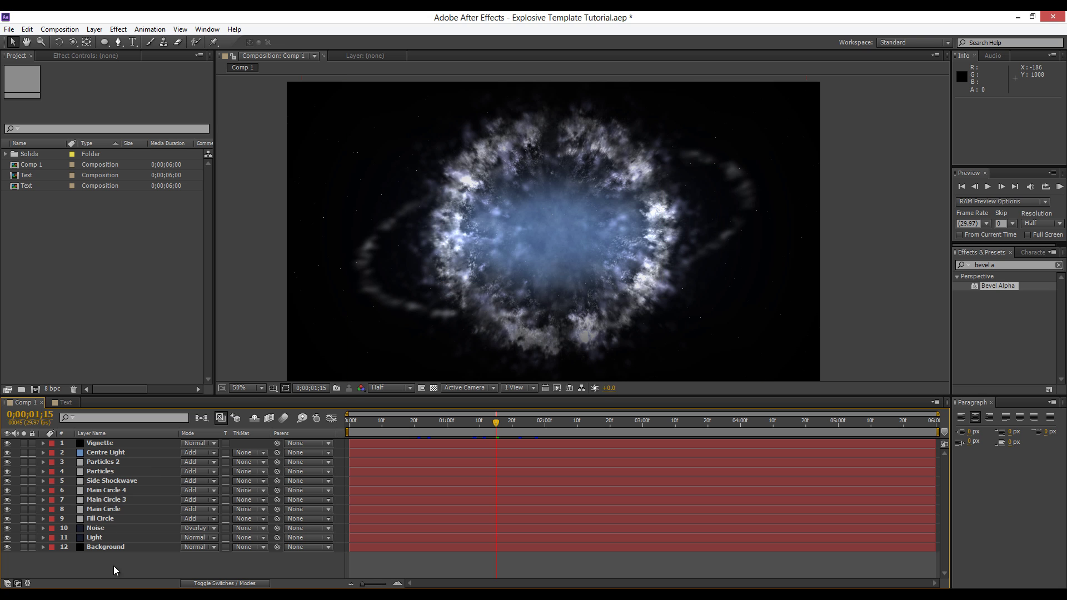
{"action": "left_click", "coordinate": [59, 29]}
{"action": "left_click", "coordinate": [76, 62]}
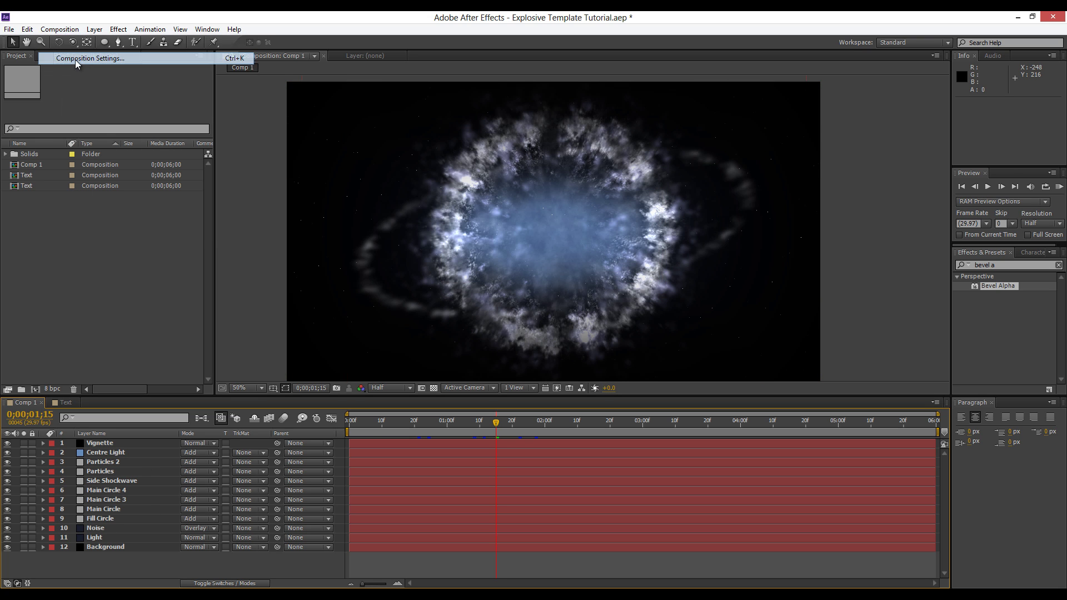
{"action": "type", "text": "Final Com"}
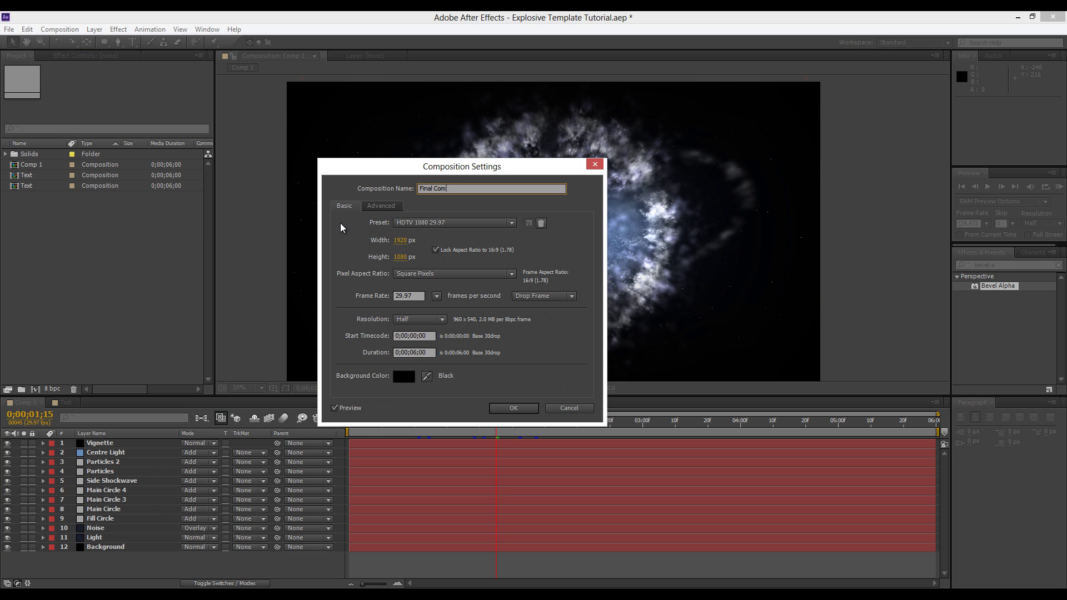
{"action": "type", "text": "p"}
{"action": "key", "text": "Return"}
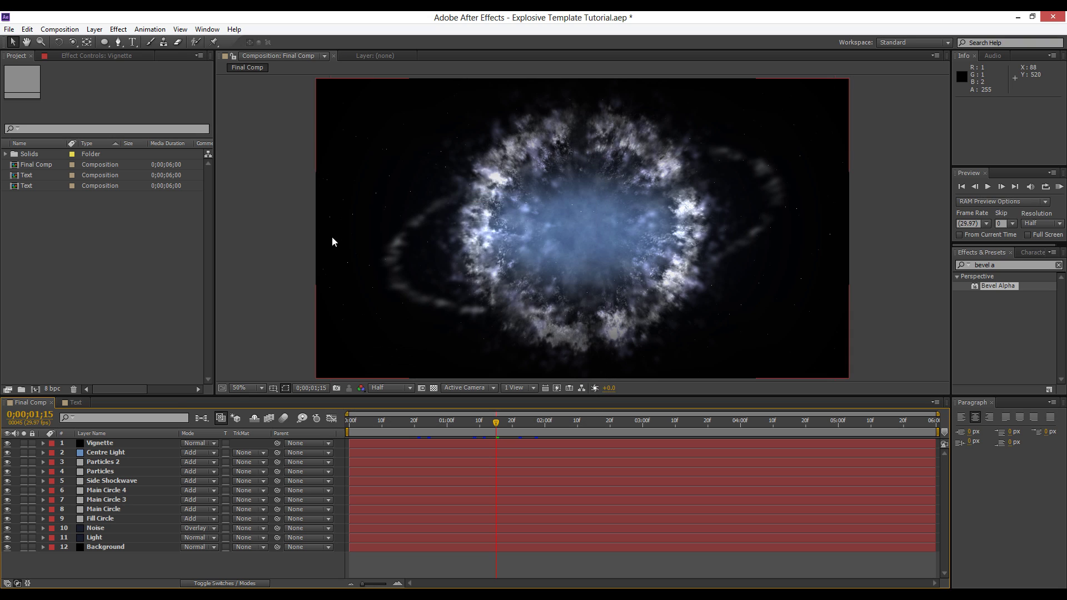
Rename the Text composition that holds the Gloss, Front, Middle and Back Text layers as Text 3D.
{"action": "left_click", "coordinate": [72, 231]}
{"action": "left_click", "coordinate": [36, 175]}
{"action": "left_click", "coordinate": [38, 185]}
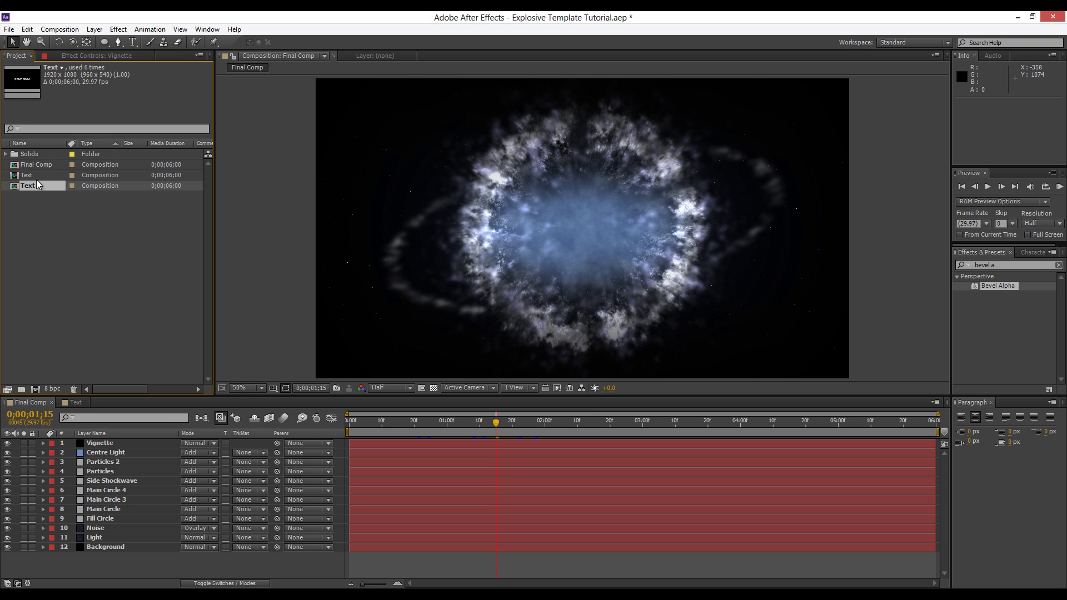
{"action": "left_click", "coordinate": [33, 176]}
{"action": "left_click", "coordinate": [75, 403]}
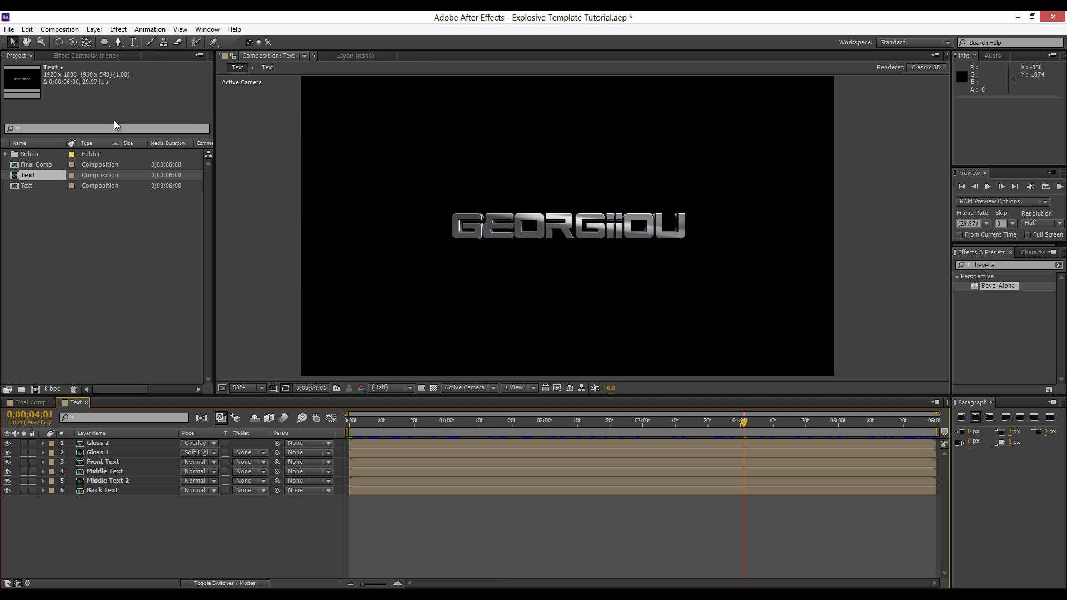
{"action": "left_click", "coordinate": [59, 29]}
{"action": "left_click", "coordinate": [73, 52]}
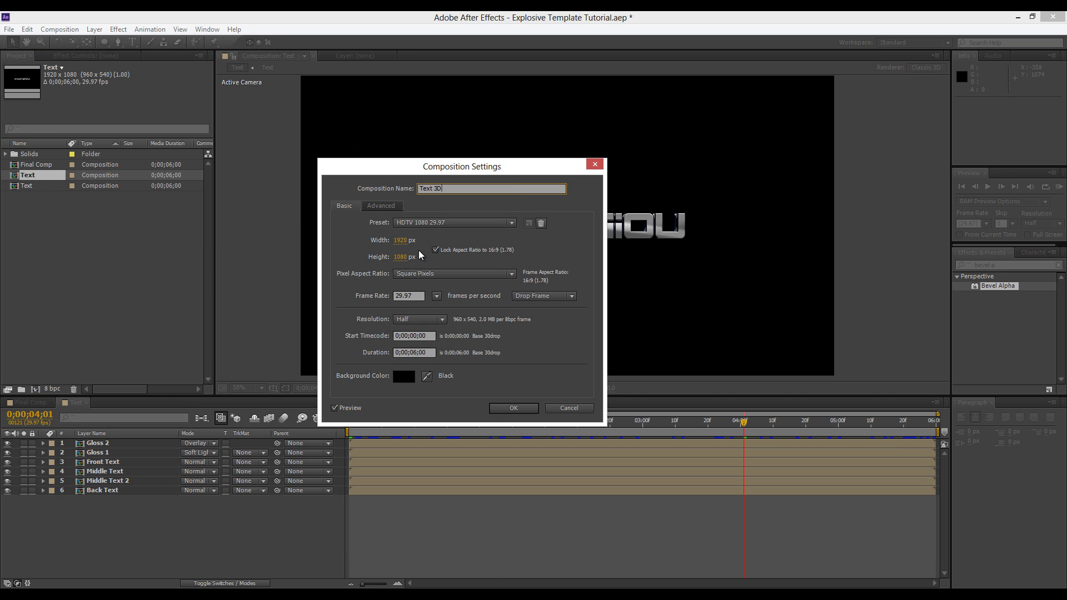
{"action": "key", "text": "Return"}
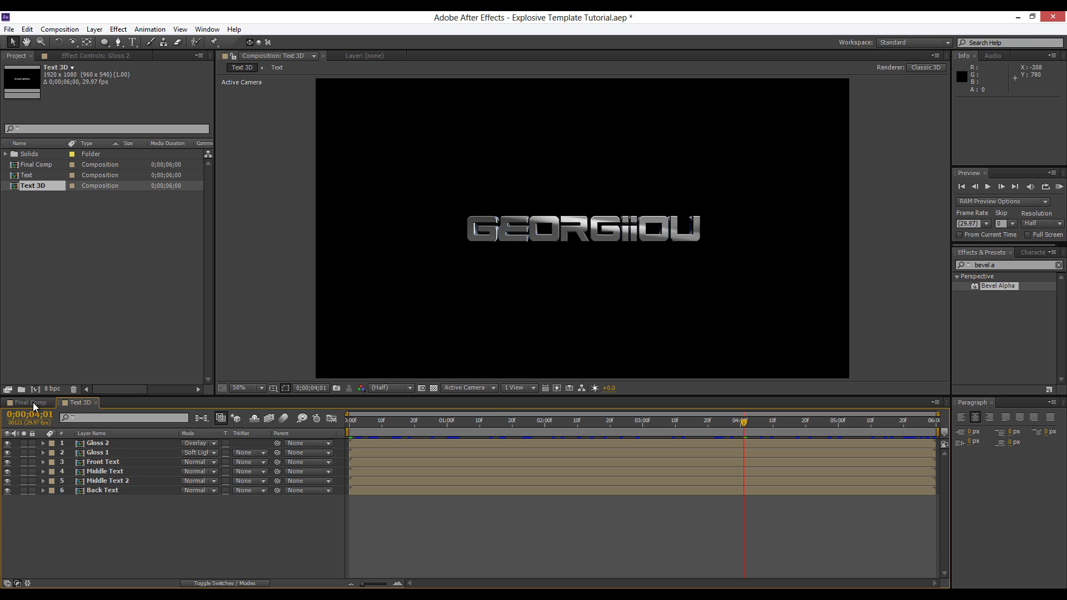
Add the Text 3D composition to Final Comp directly below the Centre Light layer and check it at 0;00;02;05.
{"action": "left_click", "coordinate": [33, 403]}
{"action": "left_click", "coordinate": [36, 203]}
{"action": "left_click", "coordinate": [35, 189]}
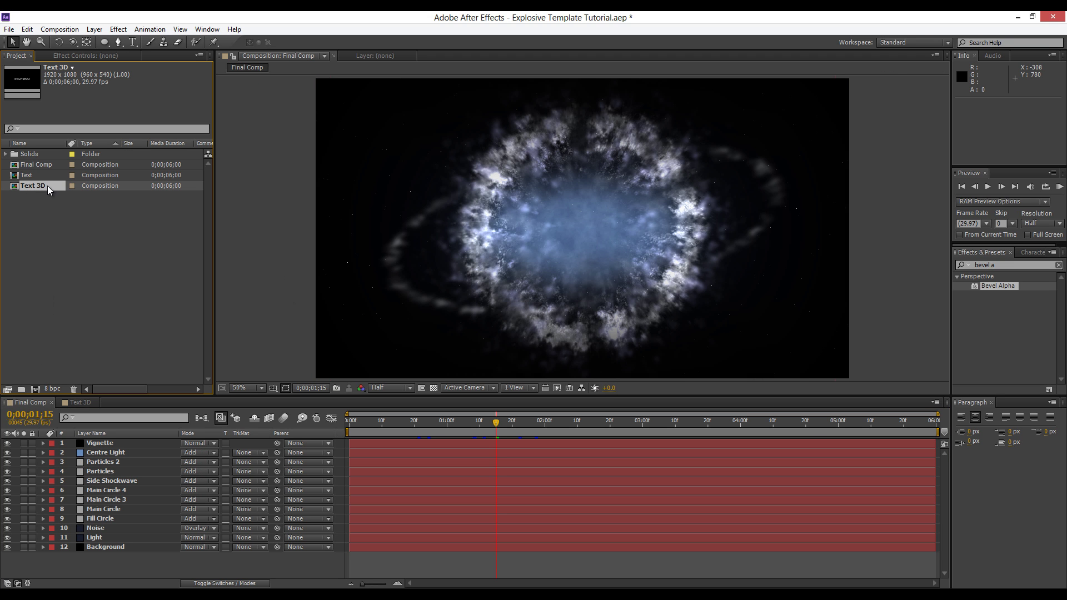
{"action": "mouse_move", "coordinate": [107, 436]}
{"action": "left_mouse_down"}
{"action": "mouse_move", "coordinate": [114, 505]}
{"action": "mouse_move", "coordinate": [109, 445]}
{"action": "mouse_move", "coordinate": [108, 455]}
{"action": "left_mouse_up"}
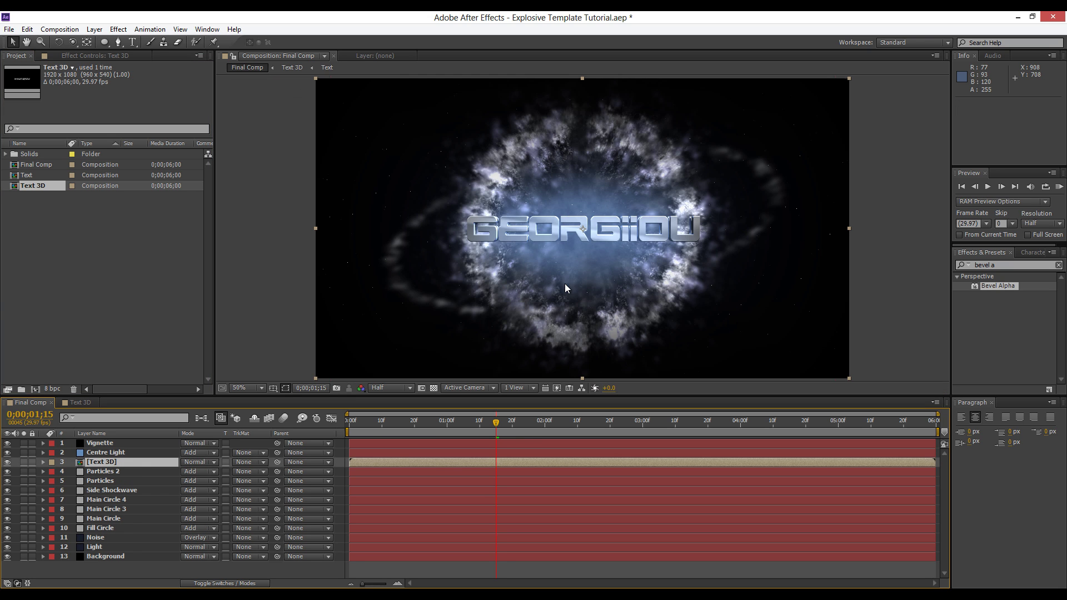
{"action": "left_click_drag", "start_coordinate": [497, 423], "coordinate": [561, 428]}
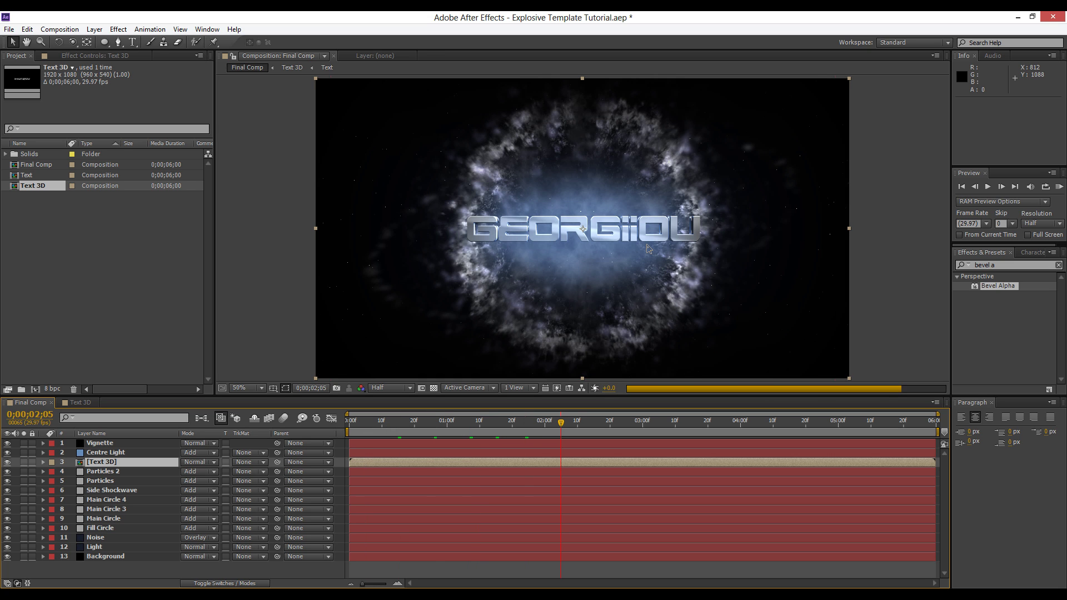
{"action": "scroll", "coordinate": [648, 250], "scroll_direction": "up", "scroll_amount": 1}
{"action": "scroll", "coordinate": [648, 249], "scroll_direction": "down", "scroll_amount": 1}
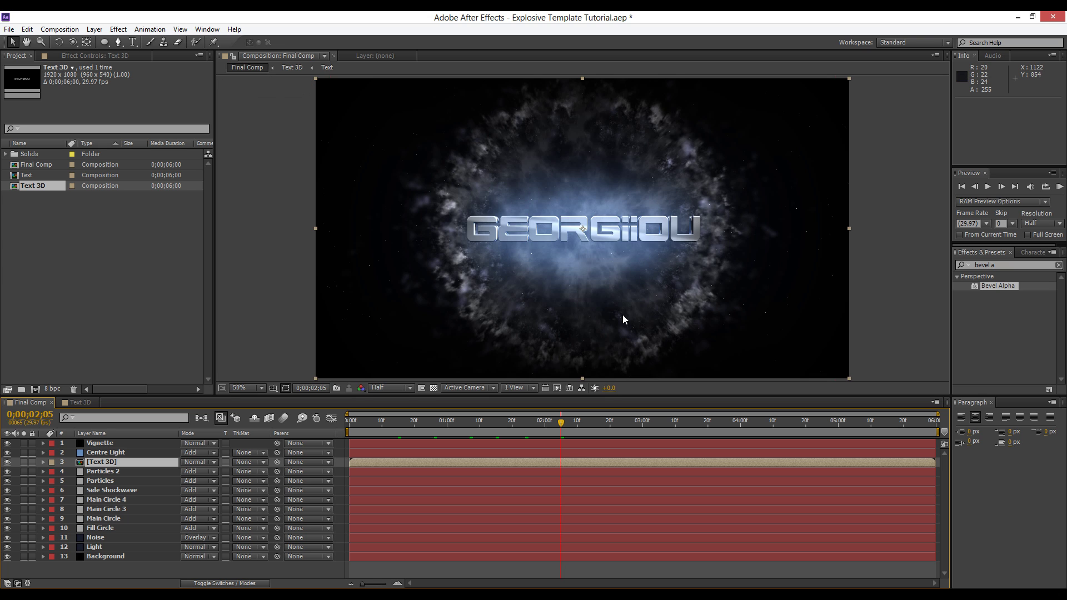
Move the Text 3D layer above Centre Light, check it at 0;00;00;28, and save the project.
{"action": "left_click_drag", "start_coordinate": [102, 461], "coordinate": [114, 448]}
{"action": "scroll", "coordinate": [572, 250], "scroll_direction": "down", "scroll_amount": 1}
{"action": "scroll", "coordinate": [571, 248], "scroll_direction": "up", "scroll_amount": 1}
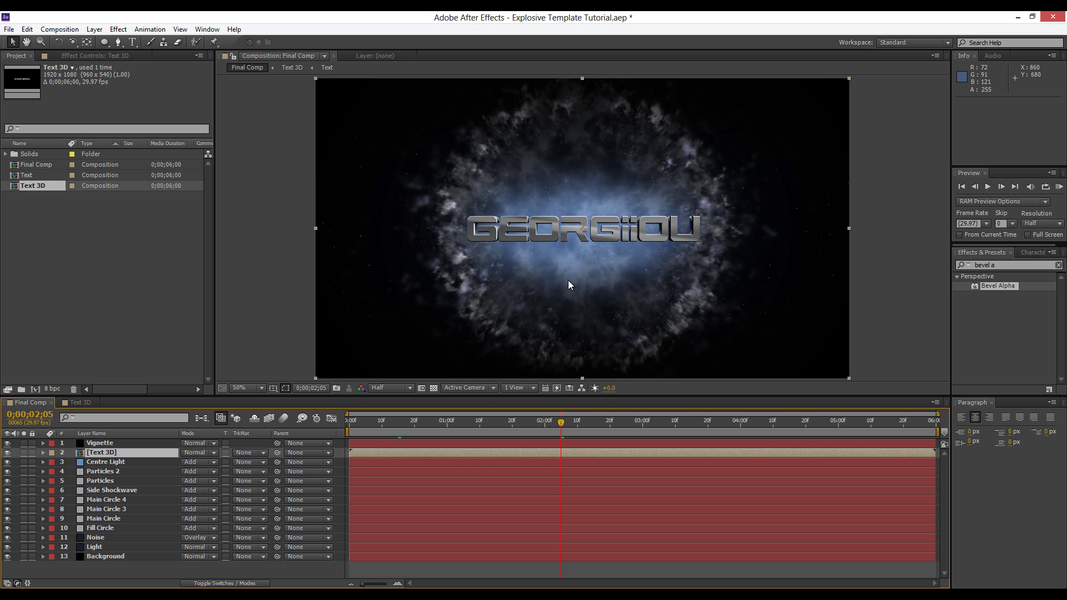
{"action": "left_click", "coordinate": [470, 424]}
{"action": "left_click", "coordinate": [441, 426]}
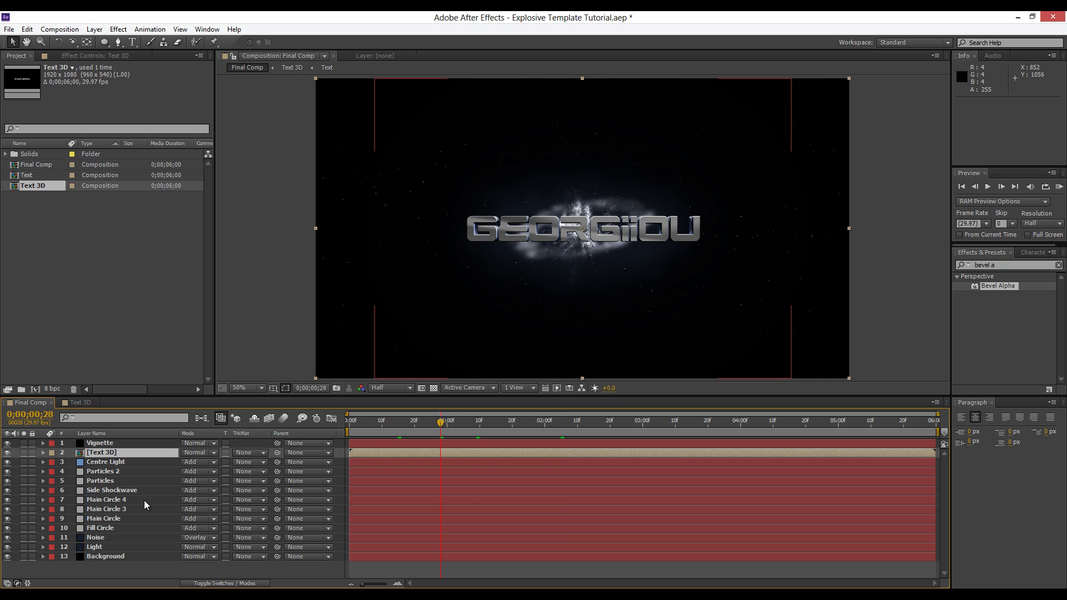
{"action": "key", "text": "ctrl+s"}
{"action": "key", "text": "F2"}
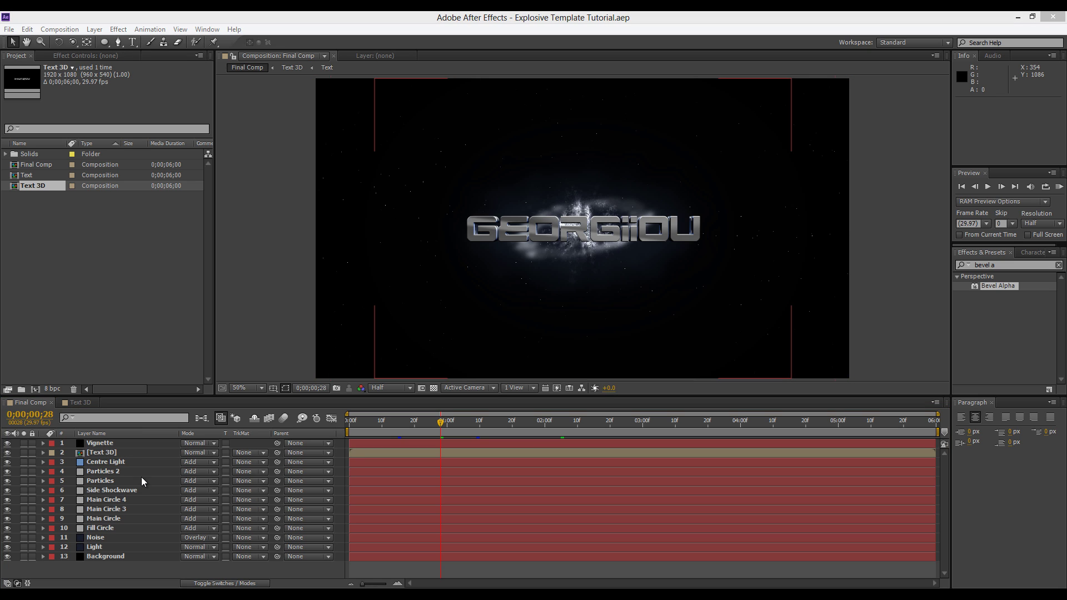
Examine the title up close, compare it with the title shots in the Shockwave Trailer video, and close the video.
{"action": "left_click", "coordinate": [108, 453]}
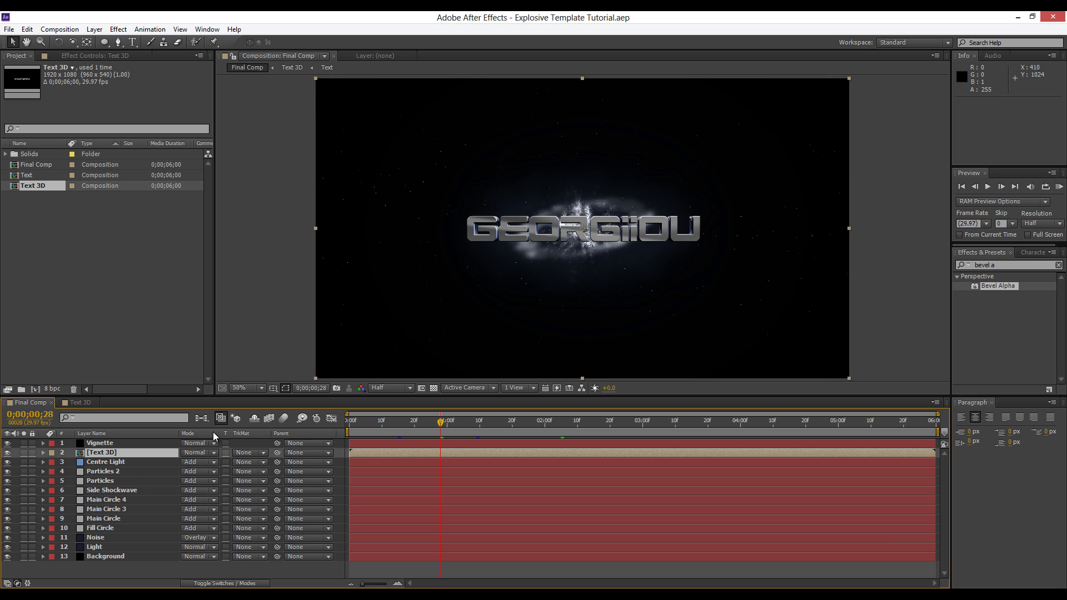
{"action": "key", "text": "period"}
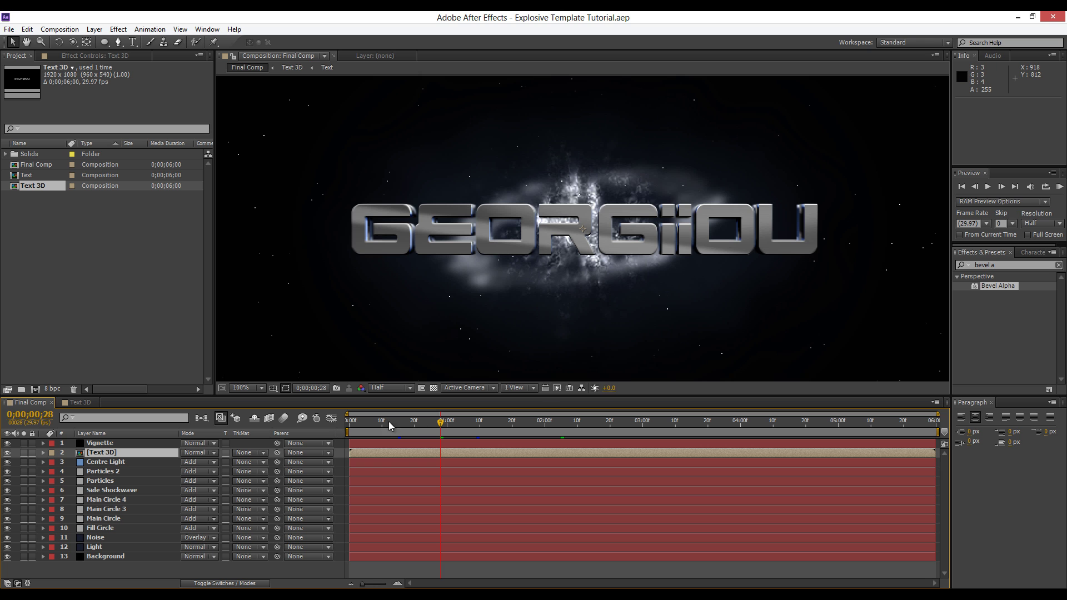
{"action": "key", "text": "alt+Tab"}
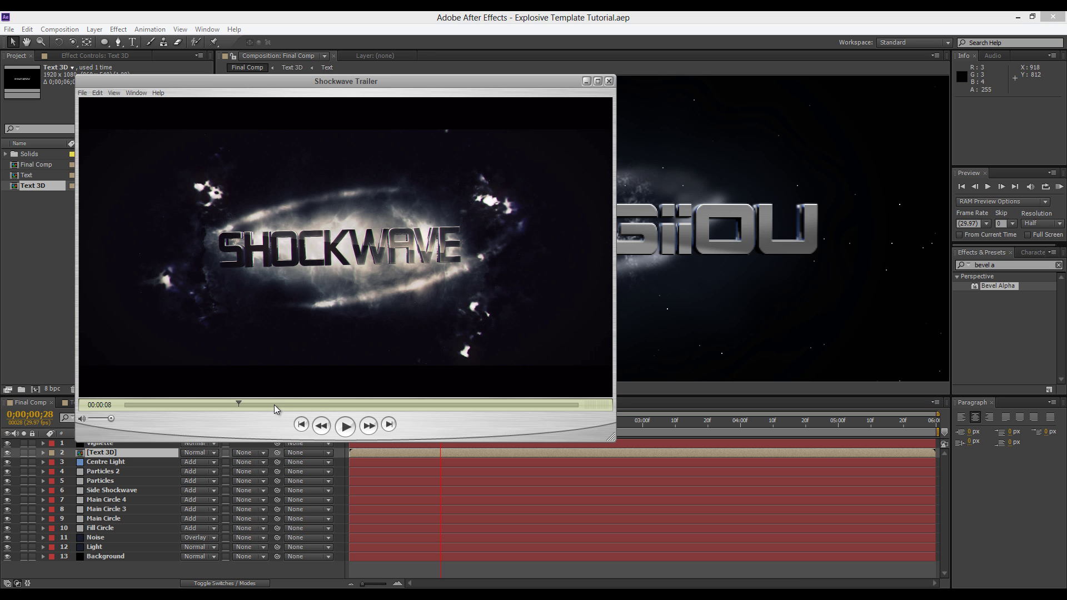
{"action": "left_click_drag", "start_coordinate": [274, 405], "coordinate": [210, 413]}
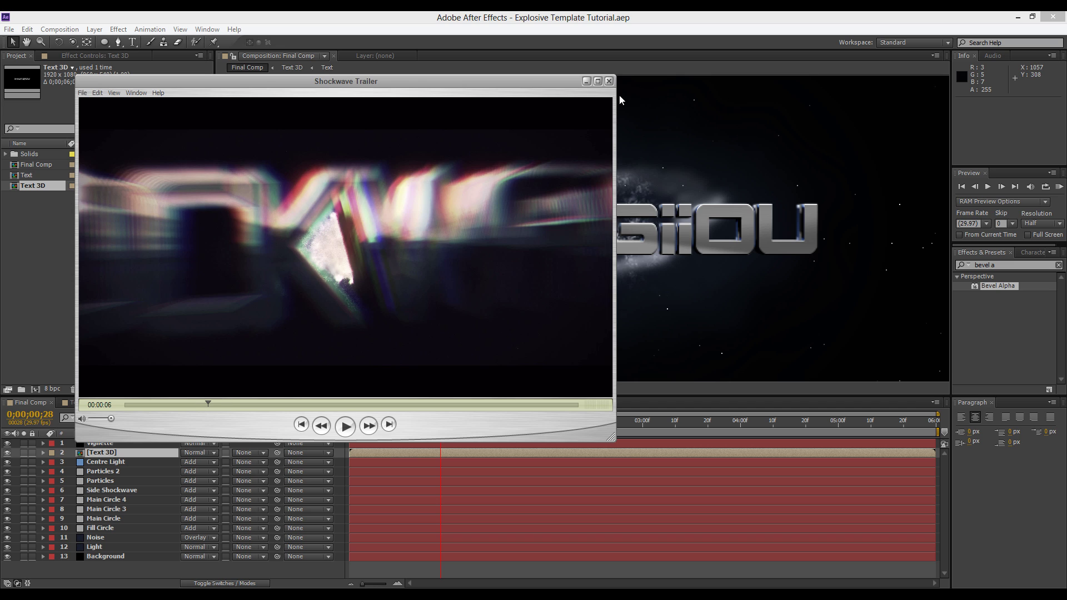
{"action": "left_click", "coordinate": [610, 82]}
Rename the Text 3D layer in Final Comp as RED.
{"action": "left_click", "coordinate": [107, 462]}
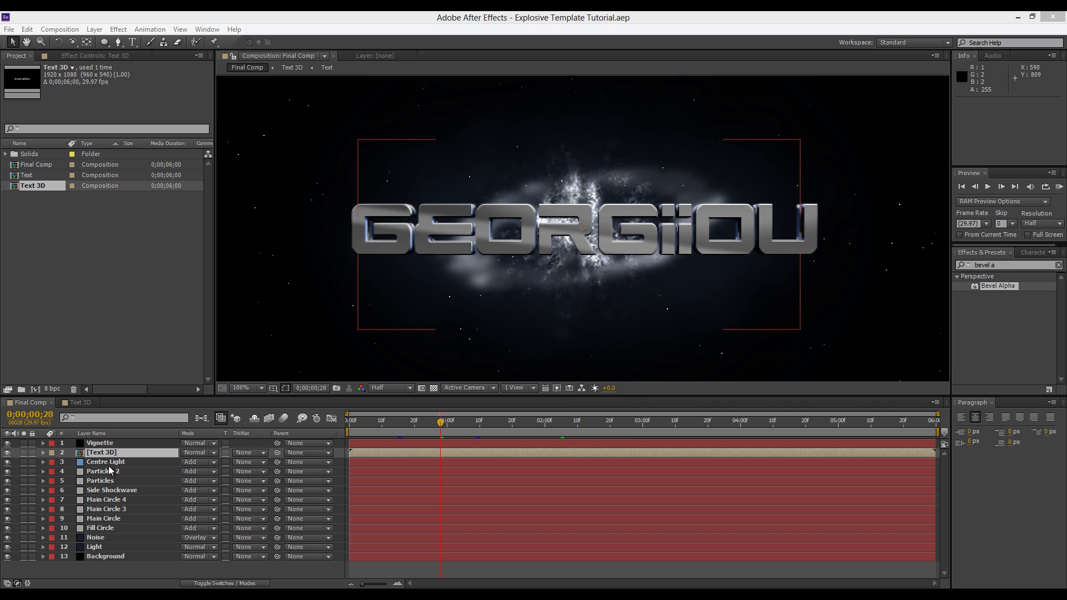
{"action": "left_click", "coordinate": [118, 453]}
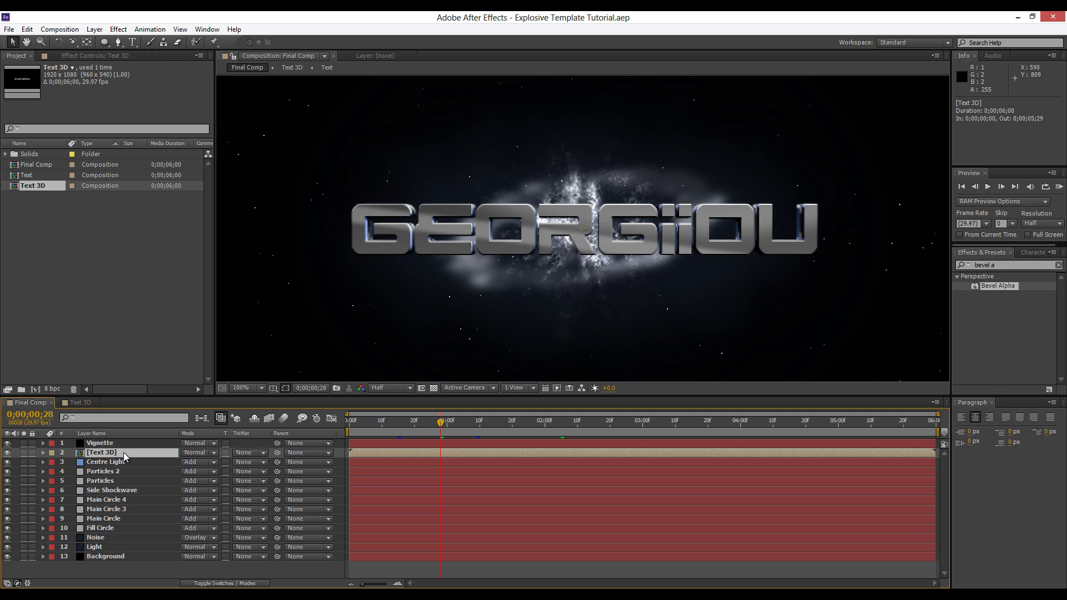
{"action": "key", "text": "Return"}
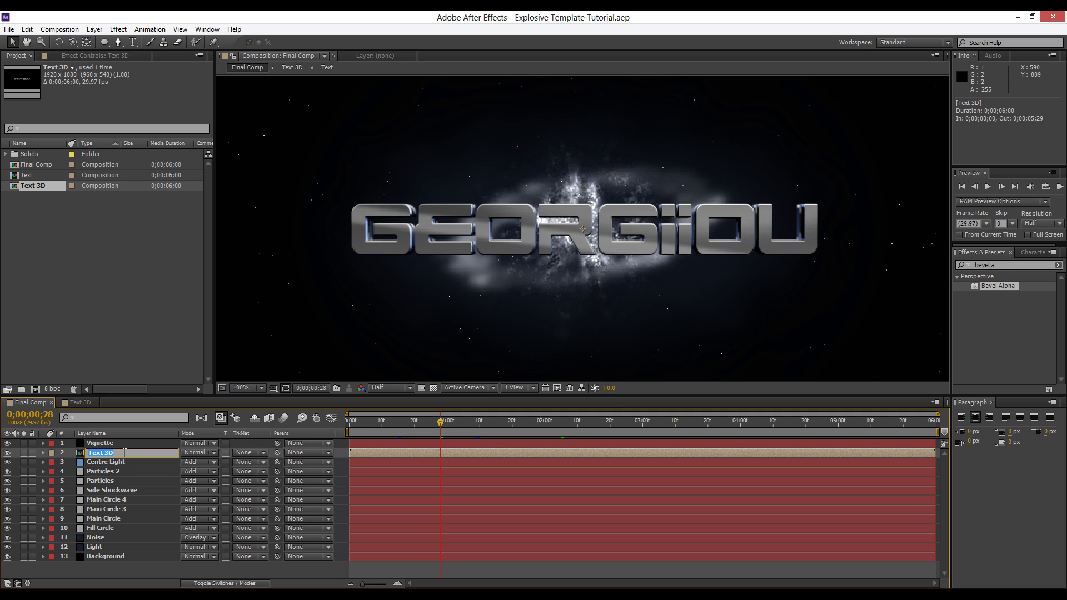
{"action": "key", "text": "Return"}
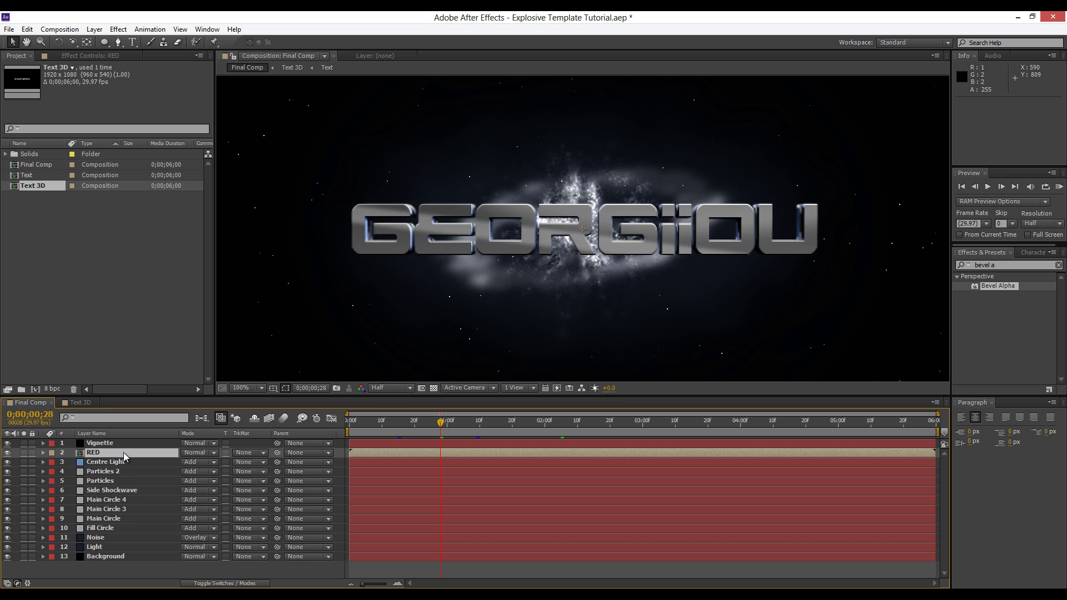
Duplicate the RED layer twice, naming the copies GREEN and BLUE.
{"action": "key", "text": "ctrl+d"}
{"action": "key", "text": "Return"}
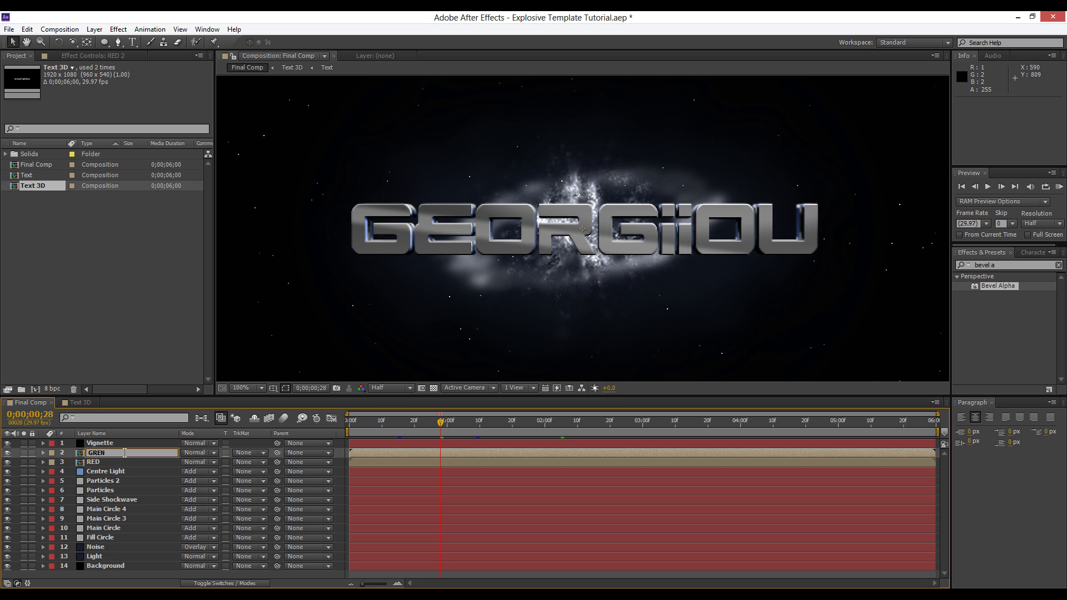
{"action": "key", "text": "Return"}
{"action": "key", "text": "ctrl+d"}
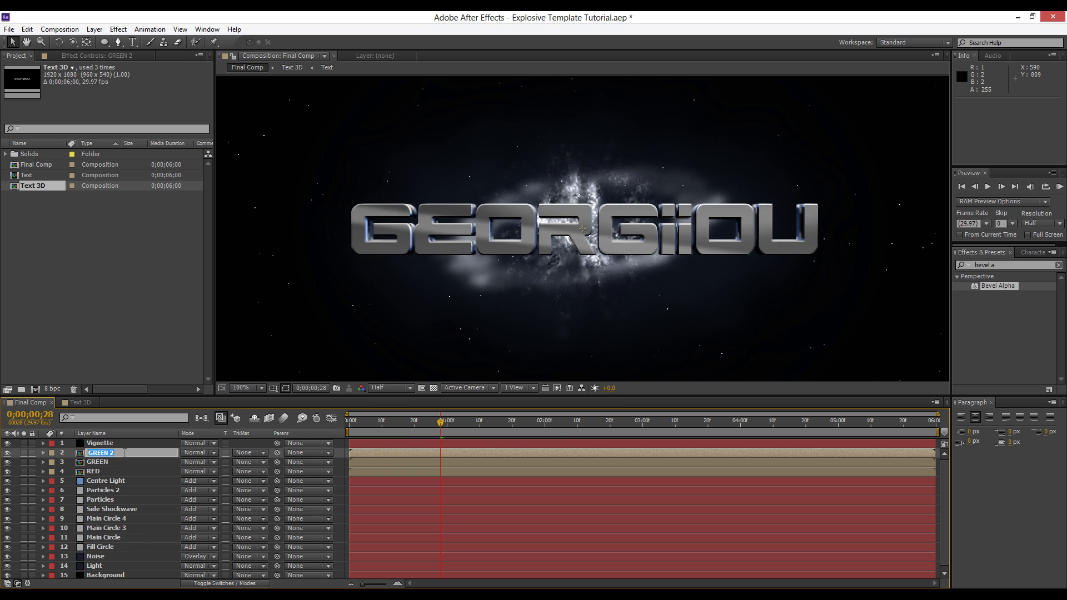
{"action": "key", "text": "Return"}
{"action": "type", "text": "BLUE"}
{"action": "key", "text": "Return"}
Pre-compose the BLUE, GREEN and RED layers into a new composition named RGB Text, moving all attributes into it.
{"action": "left_click", "coordinate": [108, 472], "text": "shift"}
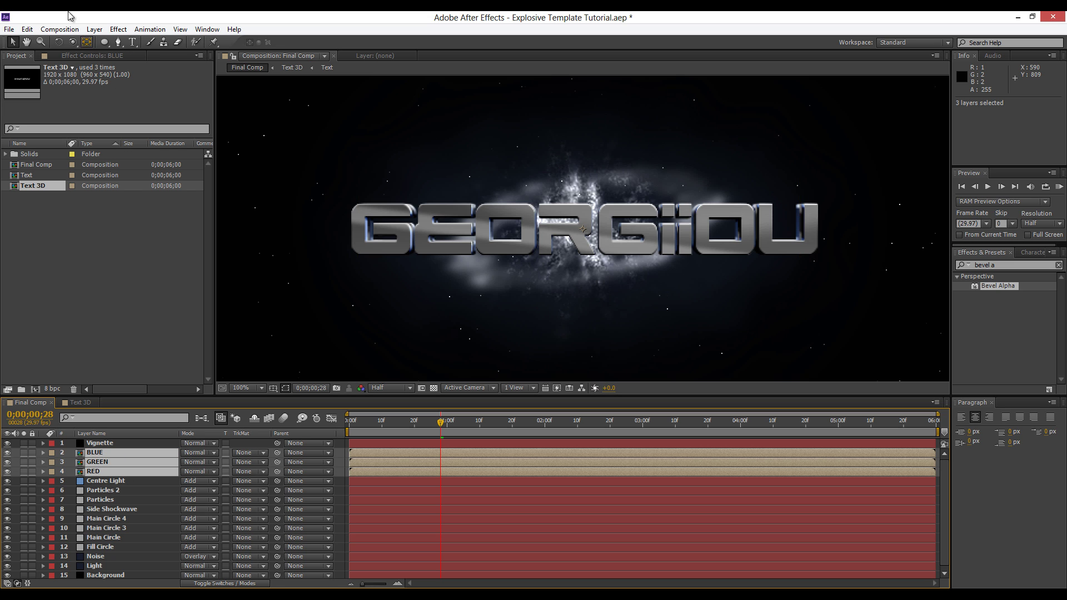
{"action": "left_click", "coordinate": [97, 33]}
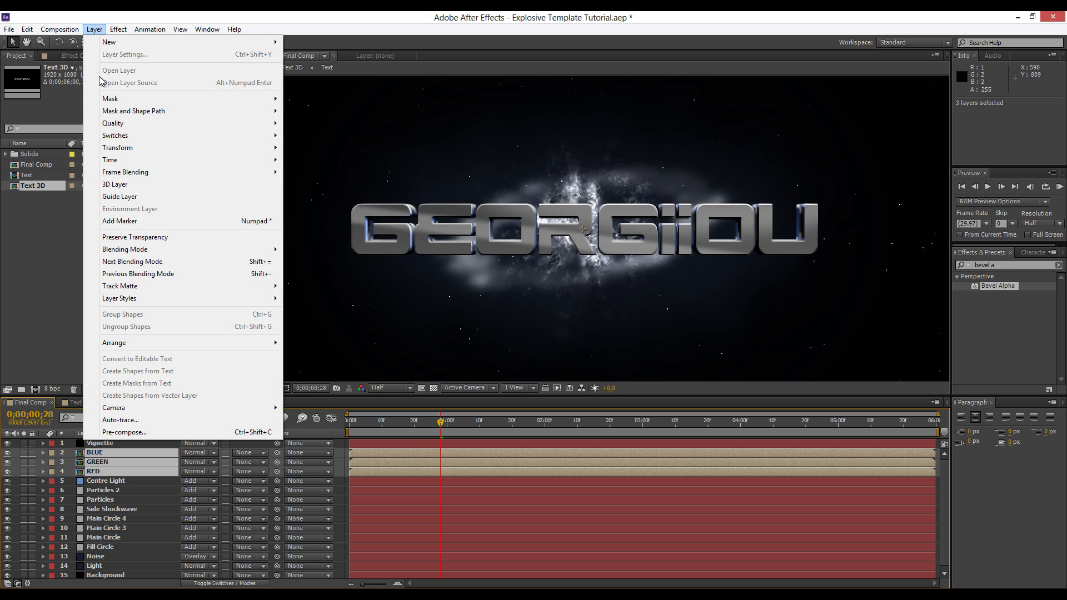
{"action": "left_click", "coordinate": [128, 433]}
{"action": "type", "text": "RGB"}
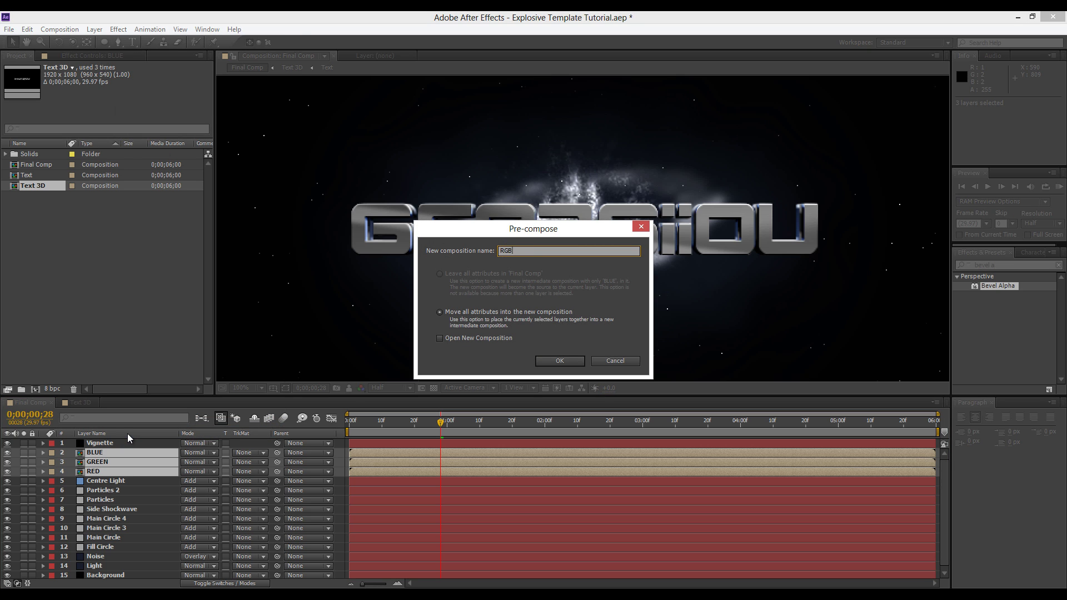
{"action": "type", "text": " Text"}
{"action": "key", "text": "Return"}
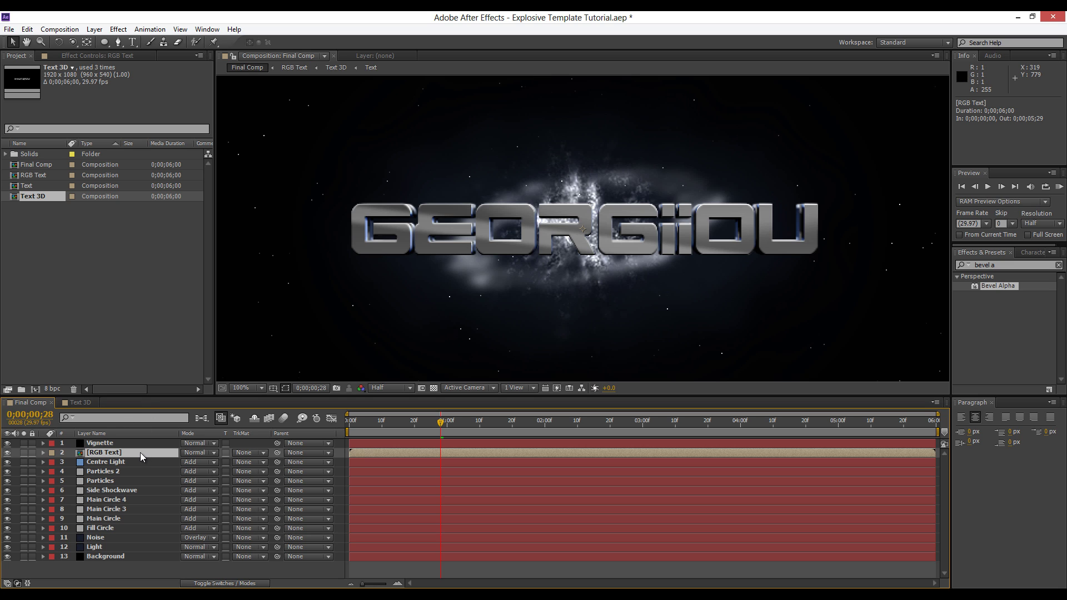
Open the RGB Text composition and view its BLUE, GREEN and RED layers.
{"action": "double_click", "coordinate": [140, 453]}
{"action": "key", "text": "period"}
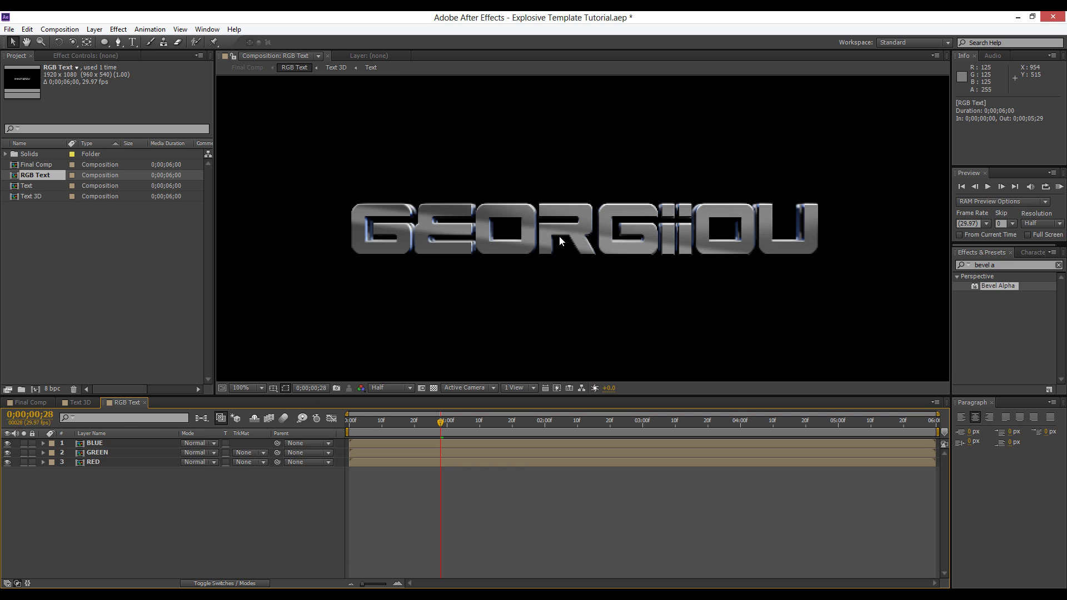
{"action": "left_click", "coordinate": [103, 446]}
{"action": "left_click_drag", "start_coordinate": [118, 513], "coordinate": [106, 450]}
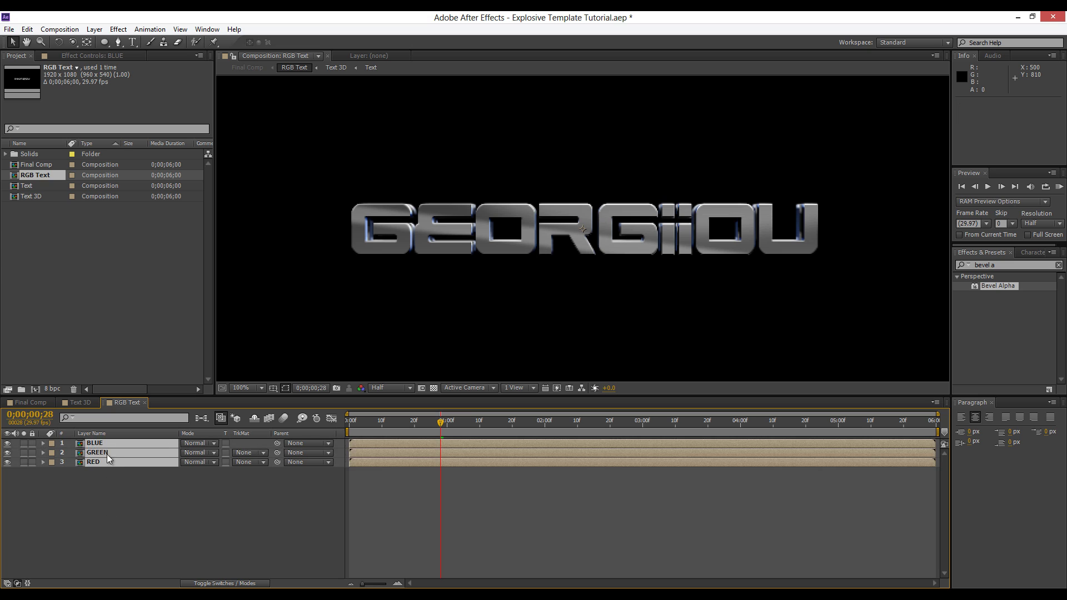
{"action": "left_click", "coordinate": [114, 490]}
Find the Levels (Individual Controls) effect and apply it to the BLUE and GREEN layers of RGB Text.
{"action": "left_click", "coordinate": [1006, 266]}
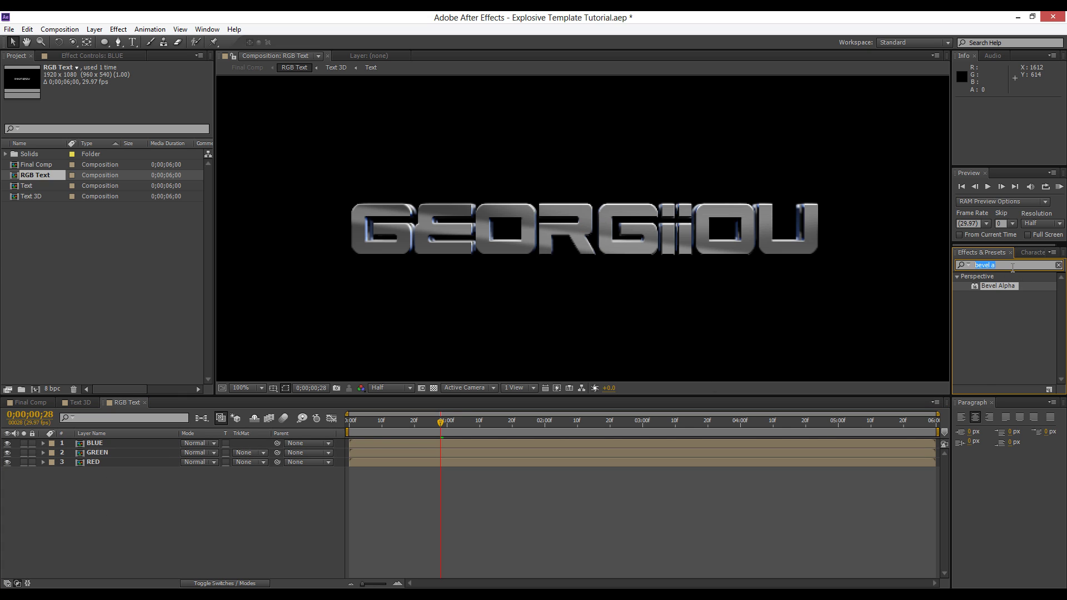
{"action": "type", "text": "leve"}
{"action": "left_click", "coordinate": [1011, 343]}
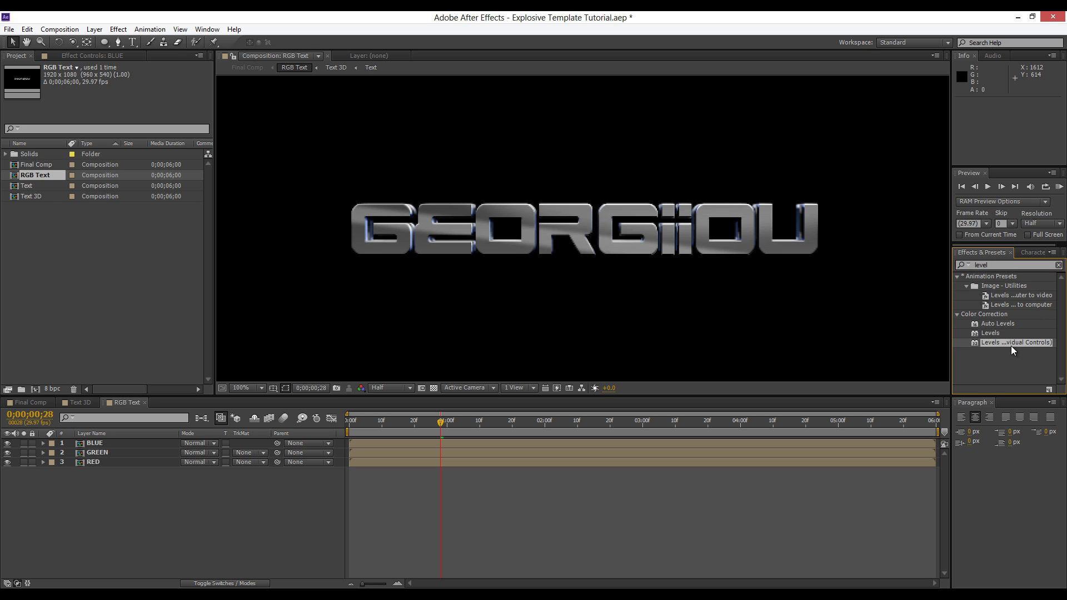
{"action": "left_click_drag", "start_coordinate": [1031, 345], "coordinate": [122, 446]}
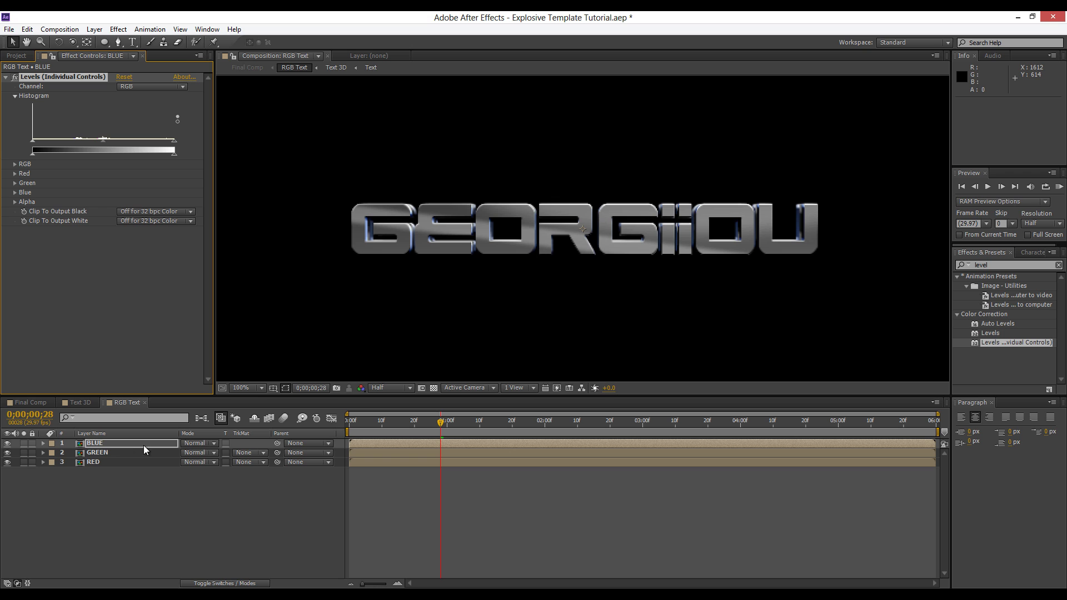
{"action": "left_click_drag", "start_coordinate": [996, 348], "coordinate": [123, 453]}
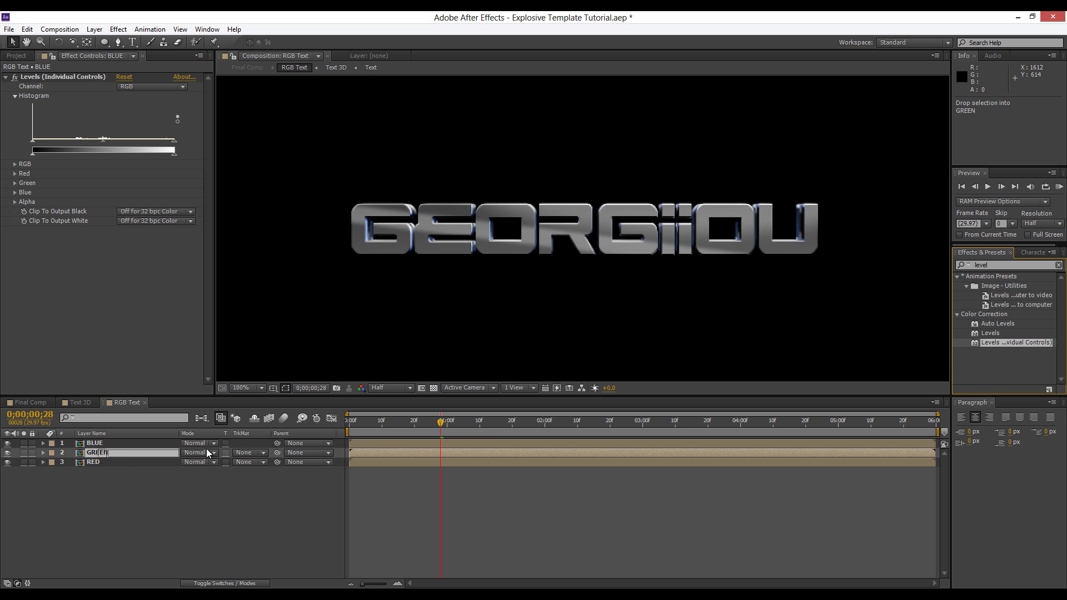
Apply the Levels (Individual Controls) effect to the RED layer and solo that layer.
{"action": "left_click_drag", "start_coordinate": [854, 381], "coordinate": [92, 462]}
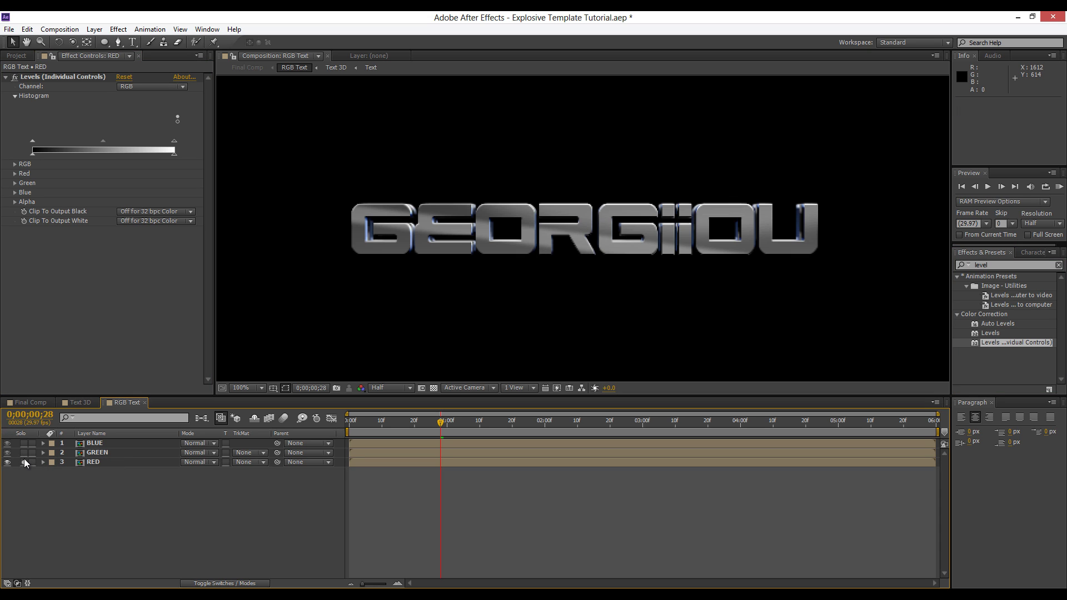
{"action": "left_click", "coordinate": [24, 462]}
{"action": "left_click", "coordinate": [95, 462]}
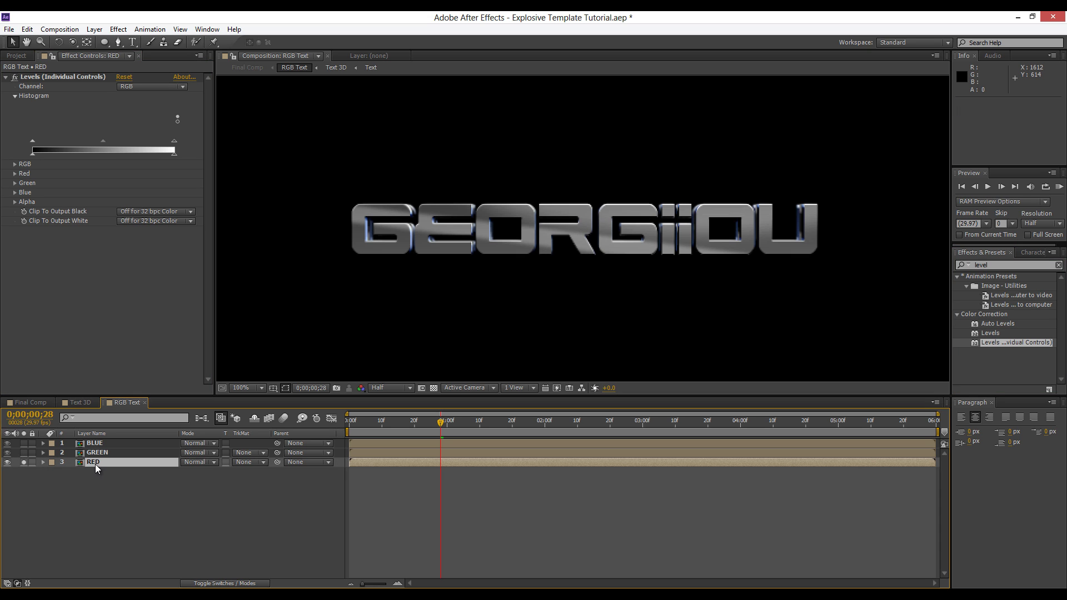
Set the RED layer's Green Output White and Blue Output White to 0 in its Levels effect.
{"action": "left_click", "coordinate": [16, 193]}
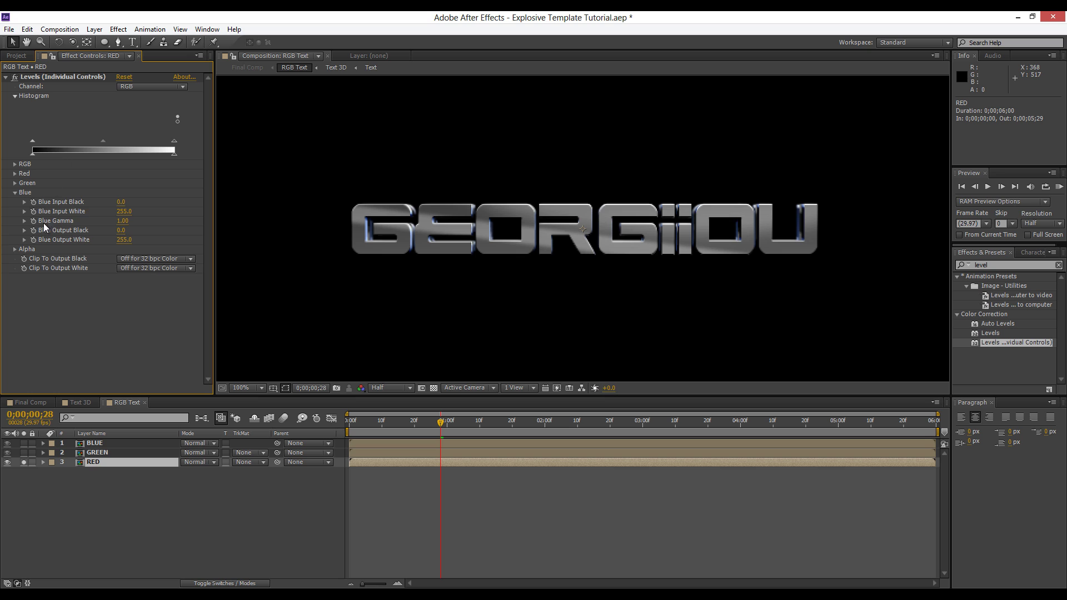
{"action": "left_click", "coordinate": [15, 183]}
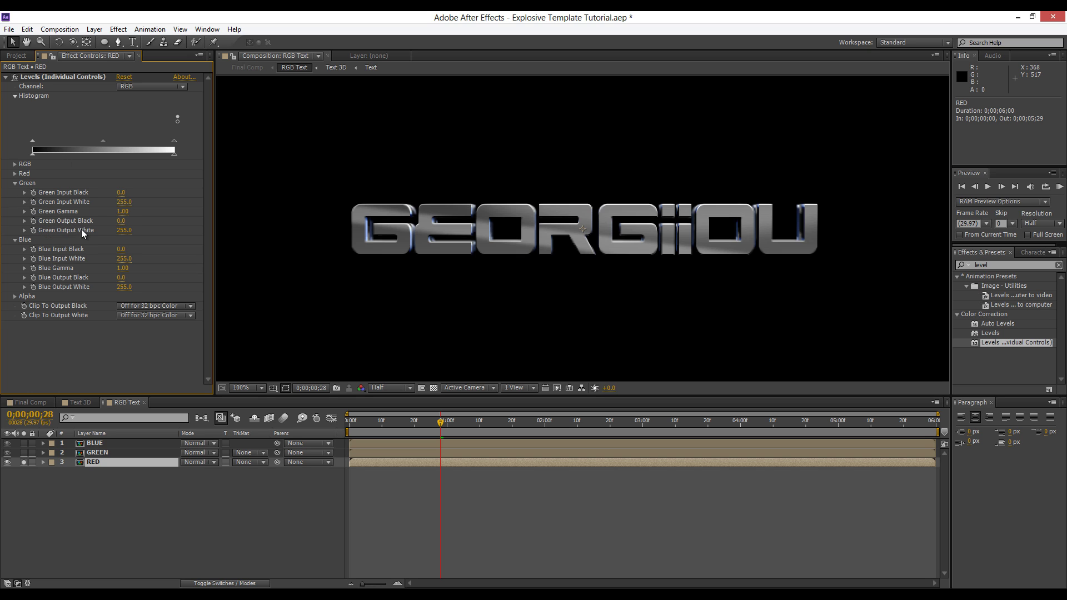
{"action": "left_click", "coordinate": [126, 230]}
{"action": "type", "text": "0"}
{"action": "left_click", "coordinate": [123, 288]}
{"action": "type", "text": "0"}
{"action": "left_click", "coordinate": [124, 340]}
{"action": "scroll", "coordinate": [518, 211], "scroll_direction": "down", "scroll_amount": 1}
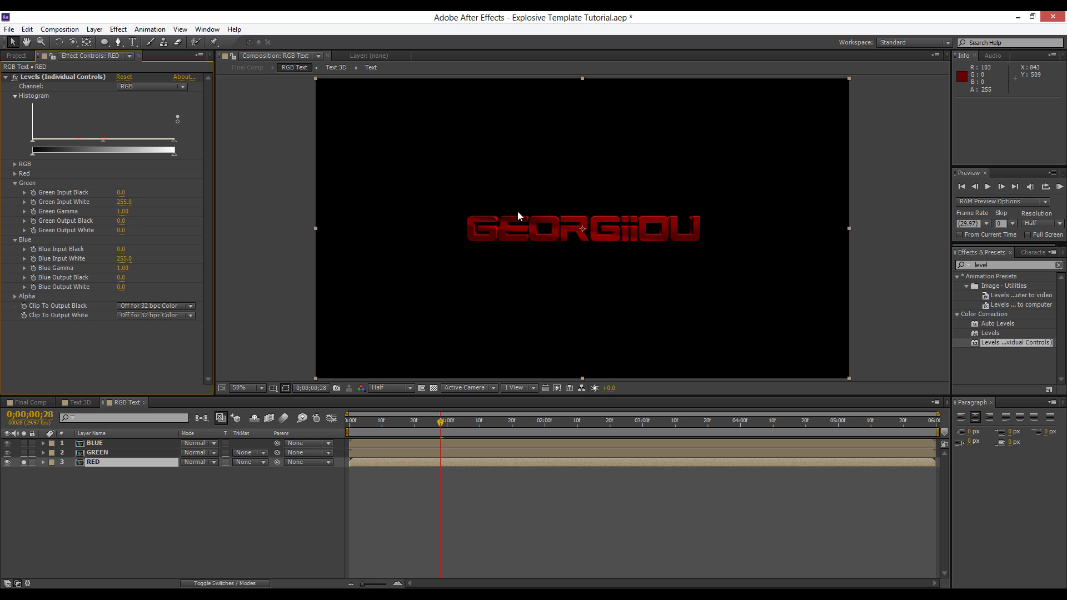
{"action": "scroll", "coordinate": [518, 211], "scroll_direction": "up", "scroll_amount": 1}
{"action": "left_click", "coordinate": [22, 495]}
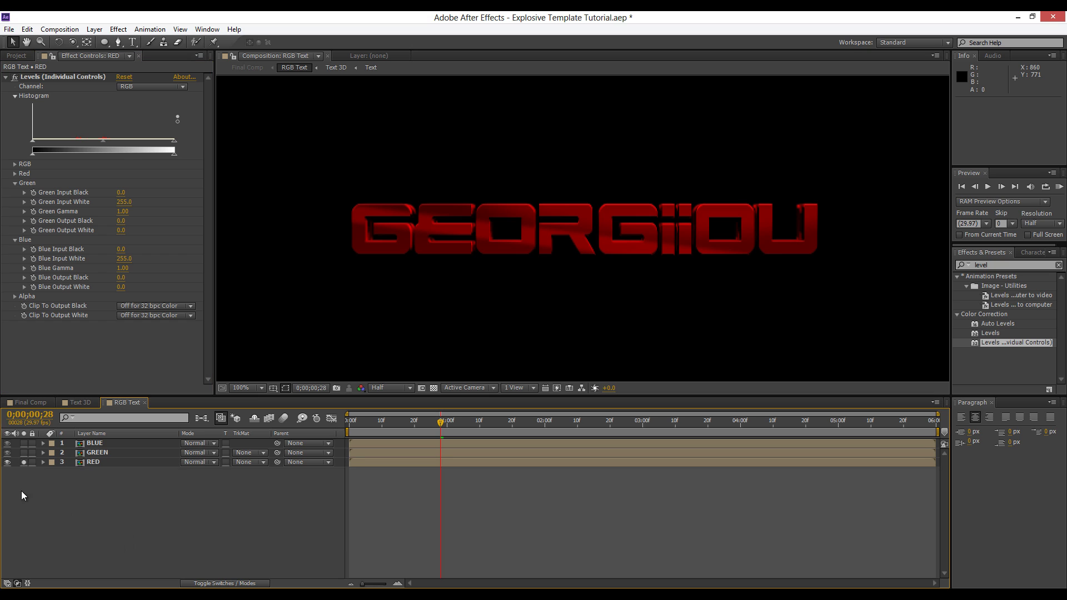
Solo the GREEN layer instead of RED and set its Red Output White and Blue Output White to 0.
{"action": "left_click", "coordinate": [25, 462]}
{"action": "left_click", "coordinate": [23, 452]}
{"action": "left_click", "coordinate": [106, 452]}
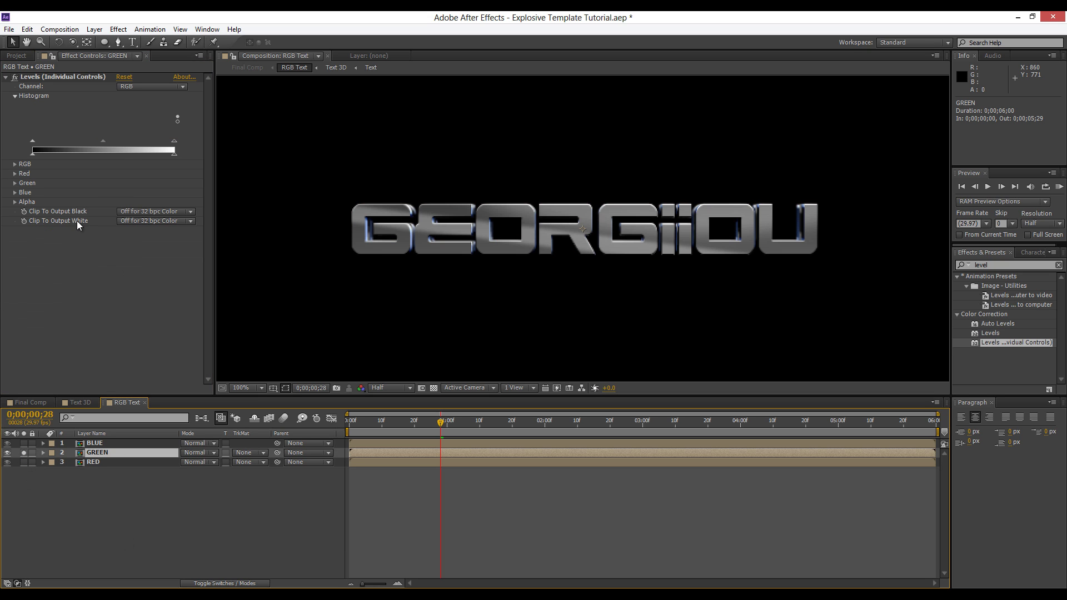
{"action": "left_click", "coordinate": [14, 193]}
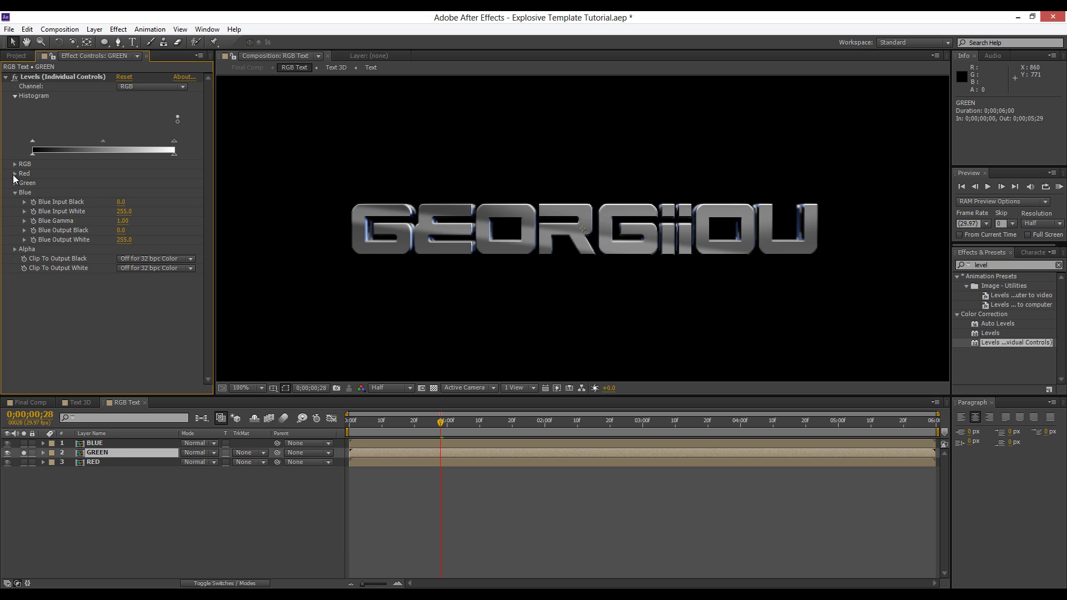
{"action": "left_click", "coordinate": [15, 173]}
{"action": "left_click", "coordinate": [124, 221]}
{"action": "type", "text": "0"}
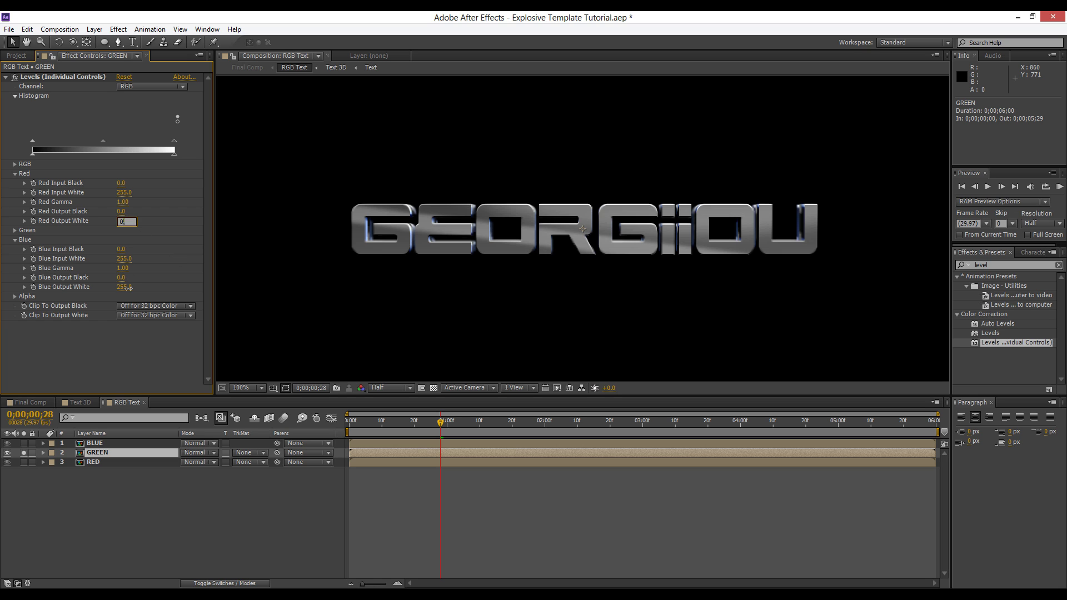
{"action": "left_click", "coordinate": [124, 287]}
{"action": "type", "text": "0"}
{"action": "key", "text": "Return"}
{"action": "left_click", "coordinate": [15, 231]}
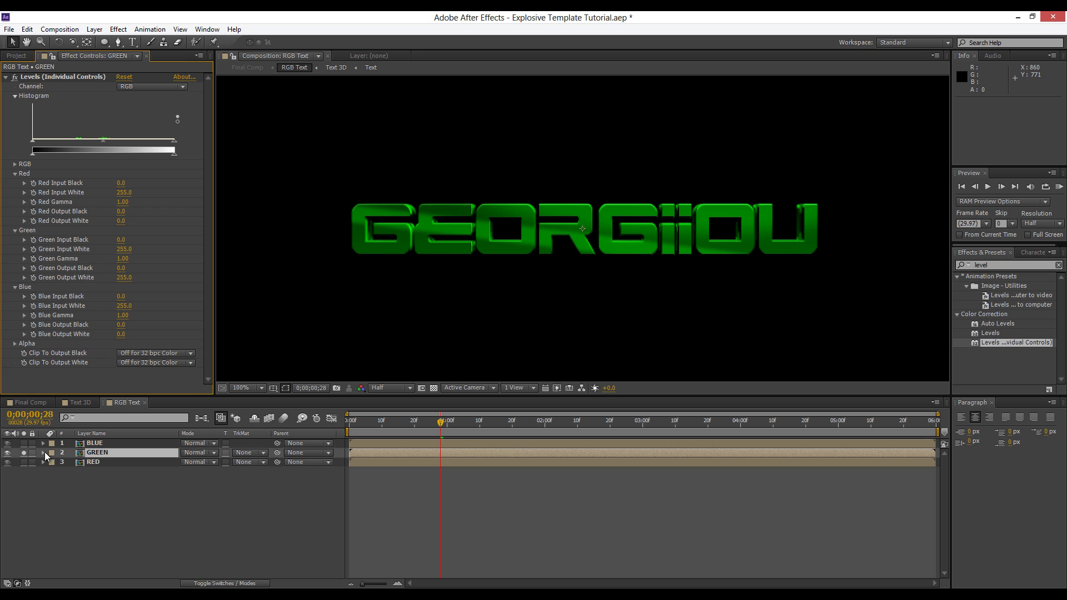
Solo the BLUE layer instead of GREEN and set its Red Output White and Green Output White to 0.
{"action": "left_click", "coordinate": [23, 453]}
{"action": "left_click", "coordinate": [23, 443]}
{"action": "left_click", "coordinate": [125, 443]}
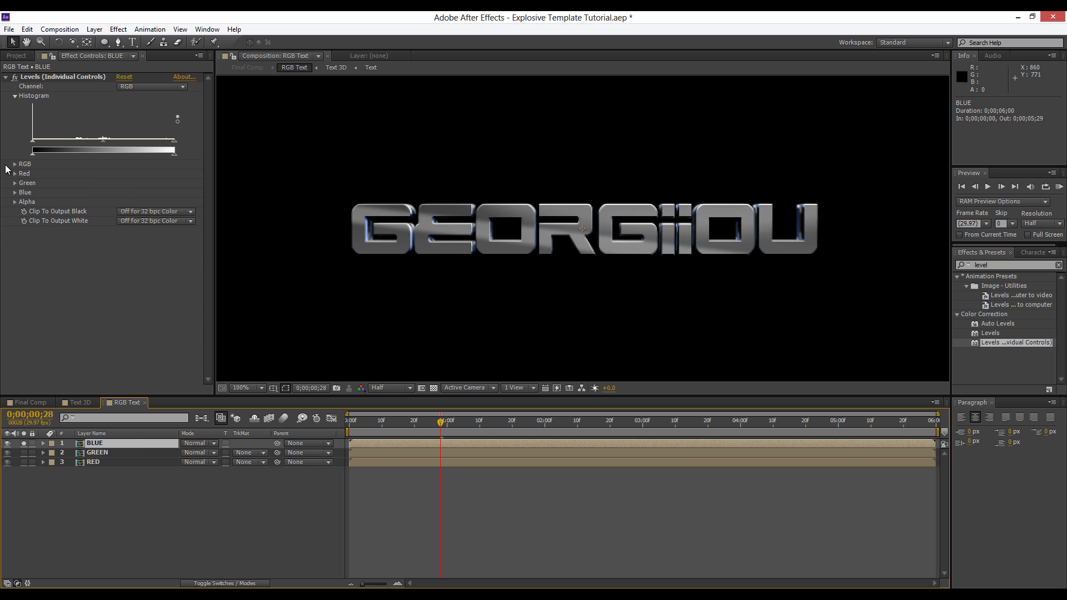
{"action": "left_click", "coordinate": [15, 183]}
{"action": "left_click", "coordinate": [15, 173]}
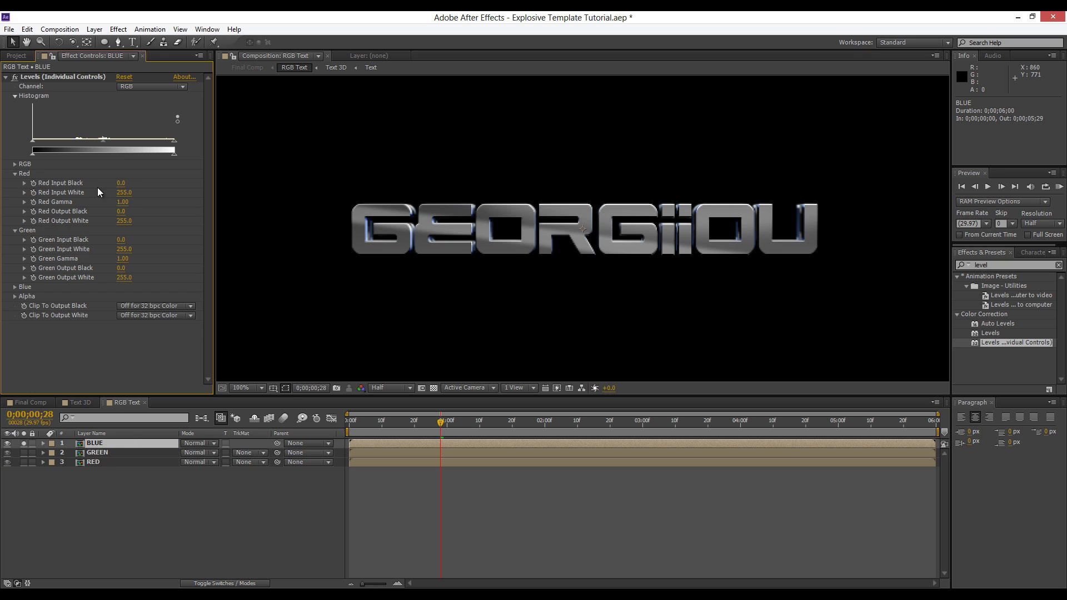
{"action": "left_click", "coordinate": [124, 223]}
{"action": "type", "text": "0"}
{"action": "left_click", "coordinate": [124, 278]}
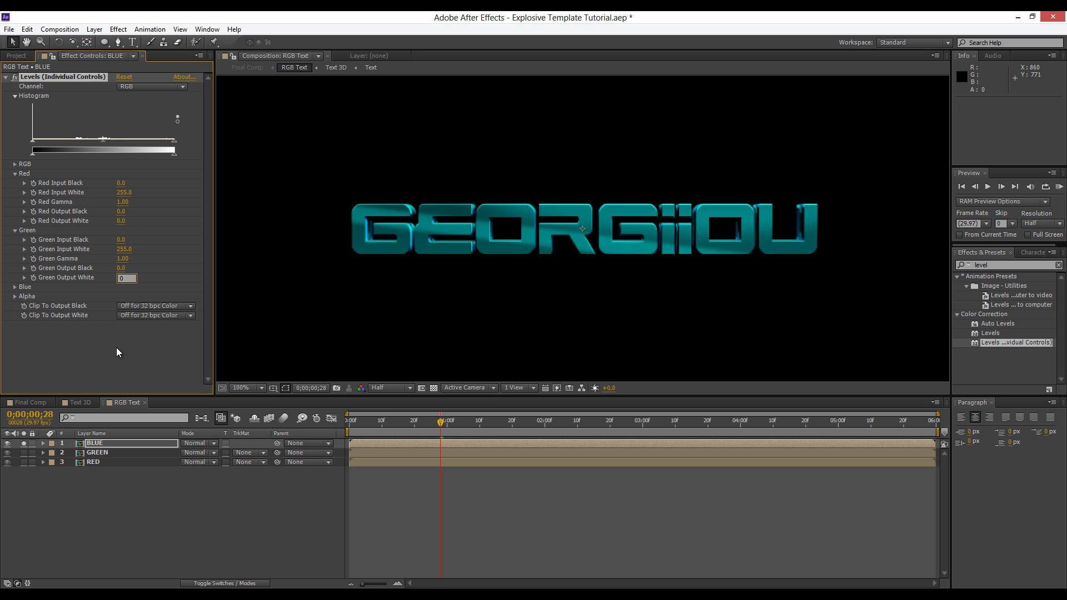
{"action": "type", "text": "0"}
{"action": "key", "text": "Return"}
{"action": "left_click", "coordinate": [72, 494]}
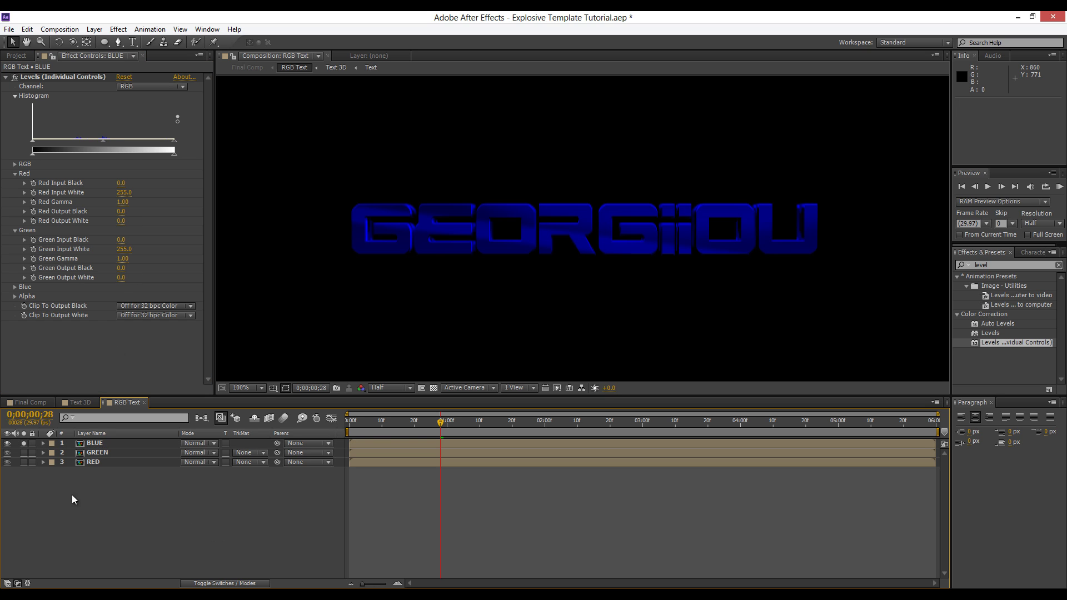
Turn off the BLUE layer's solo and set the blending mode of the BLUE and GREEN layers to Screen.
{"action": "left_click", "coordinate": [23, 443]}
{"action": "scroll", "coordinate": [513, 208], "scroll_direction": "down", "scroll_amount": 2}
{"action": "scroll", "coordinate": [514, 208], "scroll_direction": "up", "scroll_amount": 2}
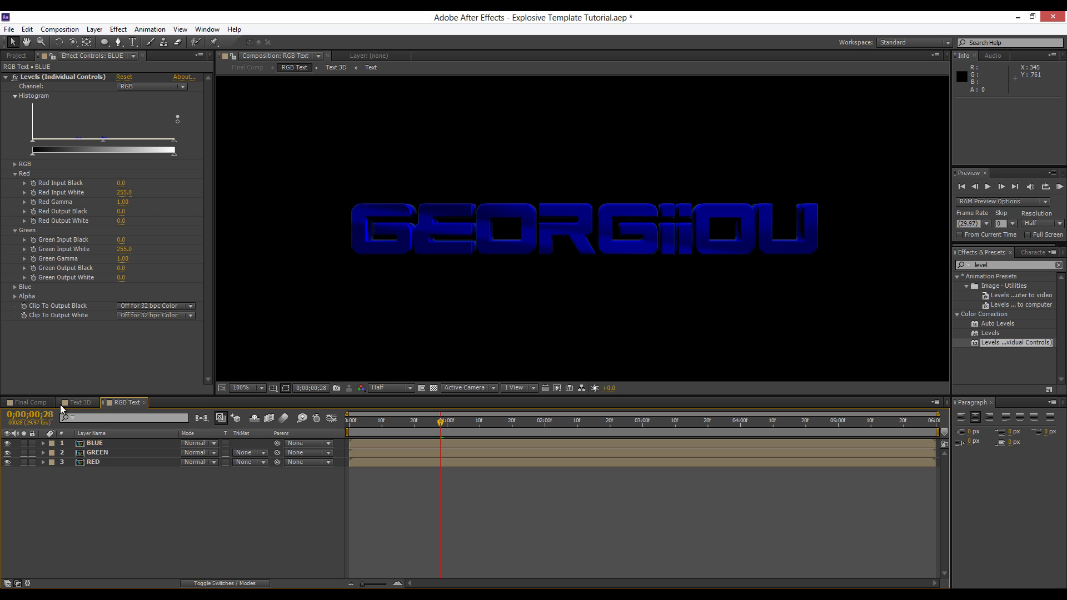
{"action": "left_click", "coordinate": [96, 446]}
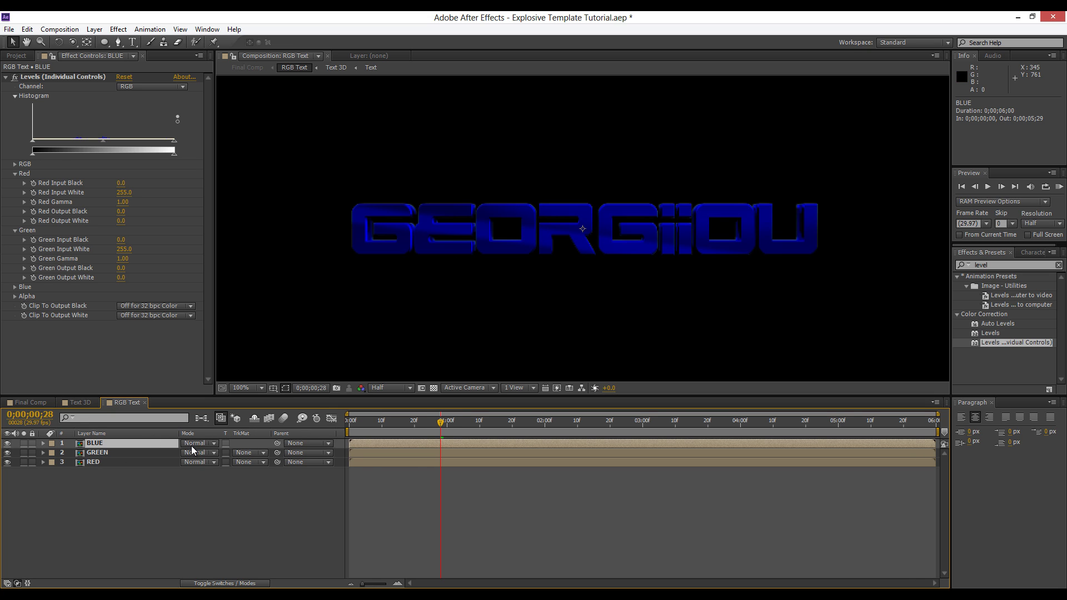
{"action": "left_click", "coordinate": [192, 447]}
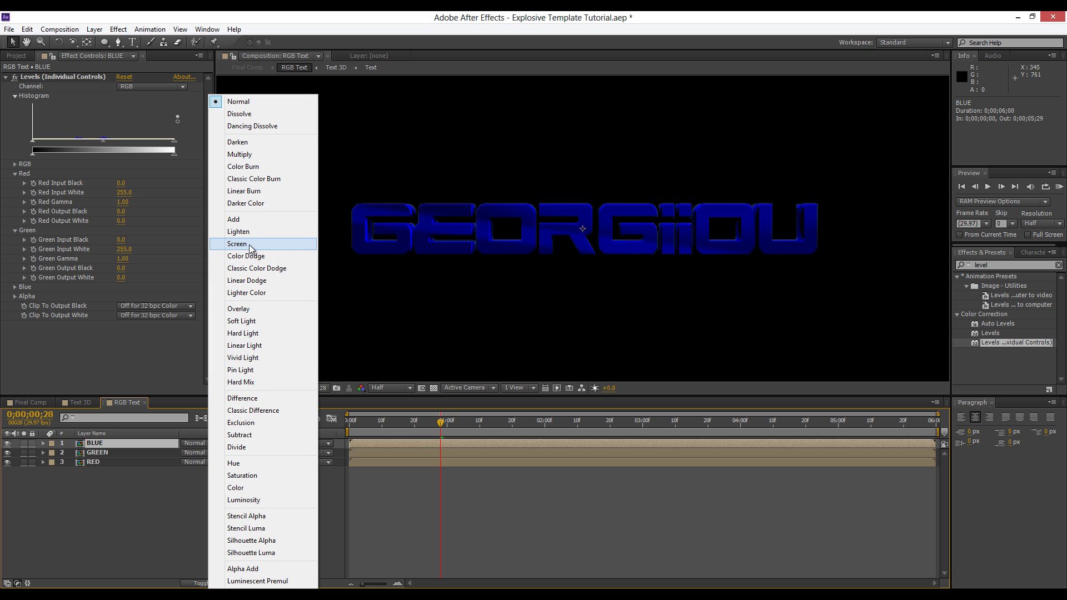
{"action": "left_click", "coordinate": [250, 246]}
{"action": "left_click", "coordinate": [196, 451]}
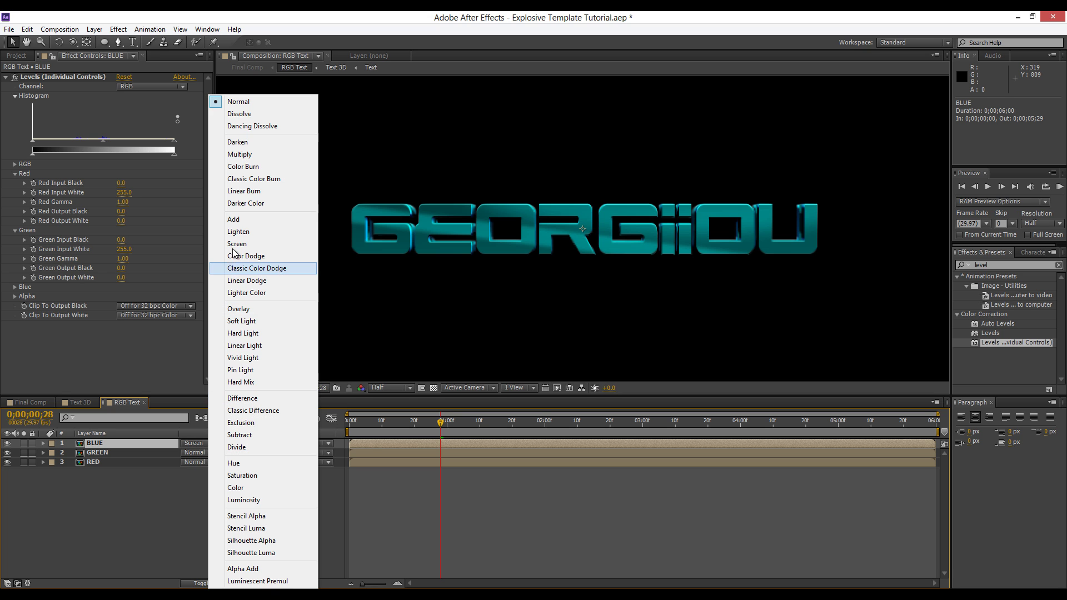
{"action": "left_click", "coordinate": [234, 242]}
{"action": "left_click", "coordinate": [99, 481]}
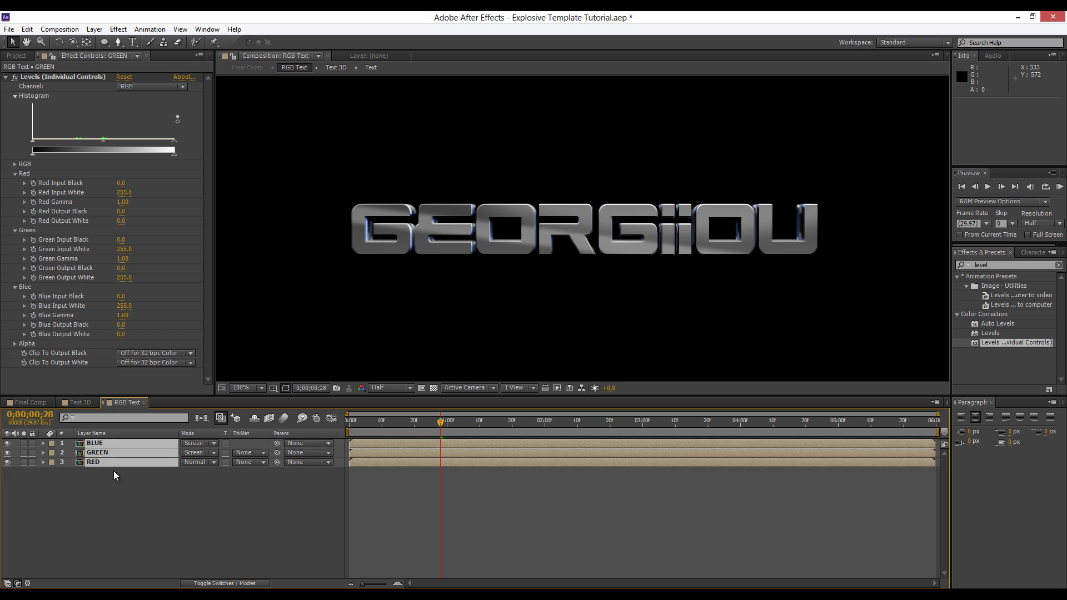
Try offsetting the BLUE layer from the GREEN and RED layers, and undo the move.
{"action": "left_click", "coordinate": [113, 445]}
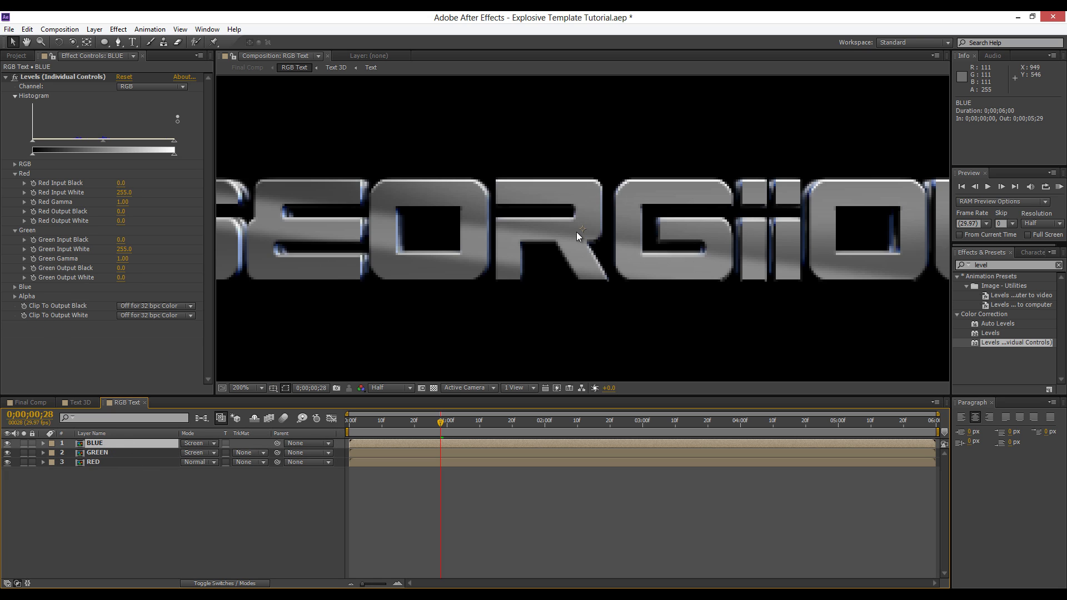
{"action": "left_click_drag", "start_coordinate": [576, 232], "coordinate": [610, 222]}
{"action": "key", "text": "ctrl+z"}
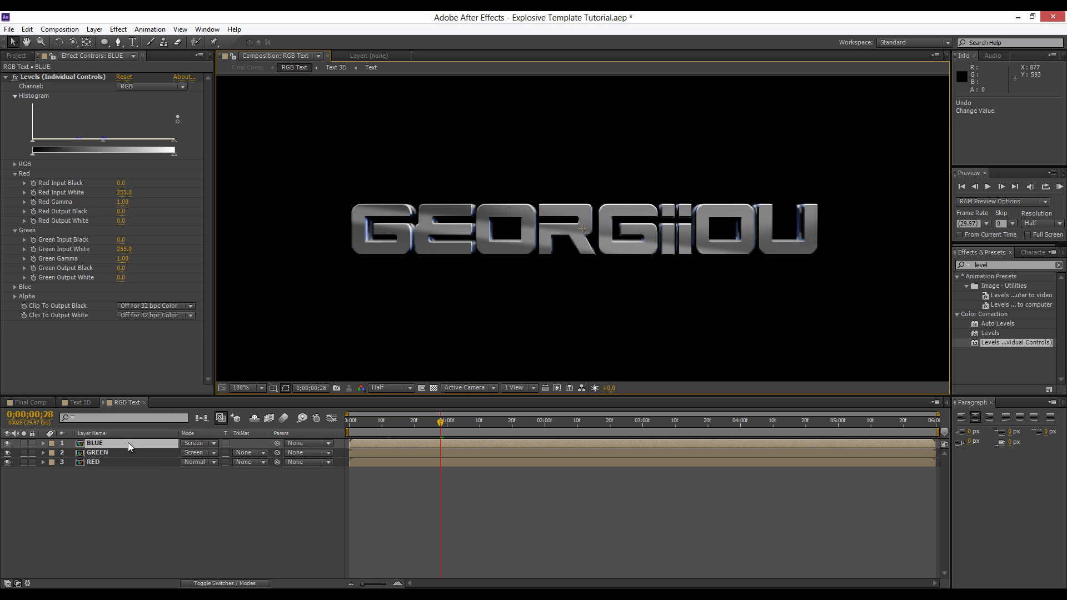
{"action": "key", "text": "ctrl+shift+z"}
{"action": "key", "text": "ctrl+z"}
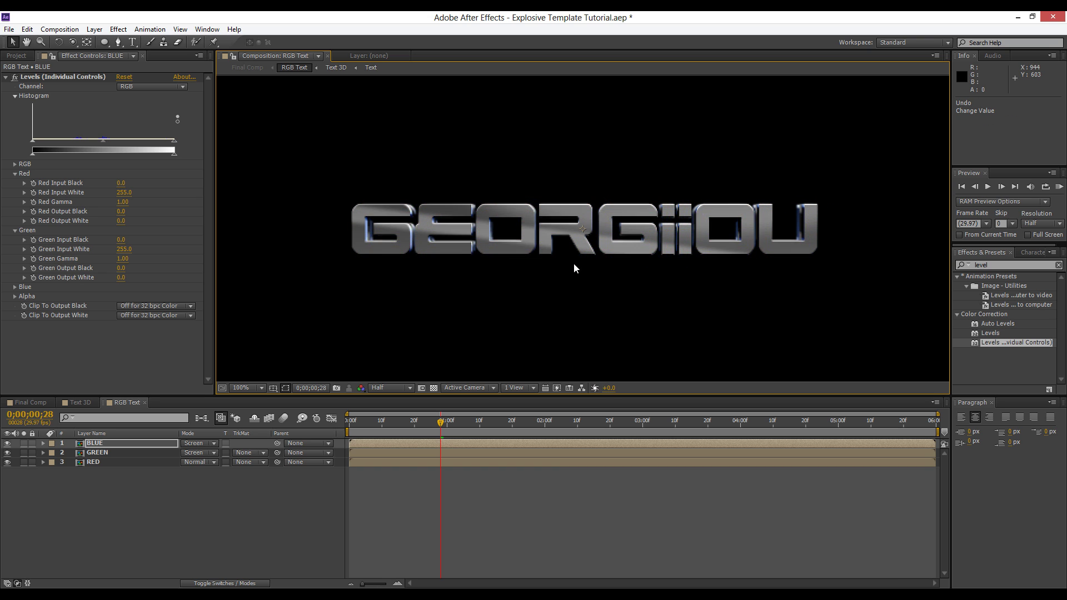
{"action": "key", "text": "period"}
{"action": "key", "text": "ctrl+shift+z"}
{"action": "key", "text": "ctrl+z"}
{"action": "key", "text": "comma"}
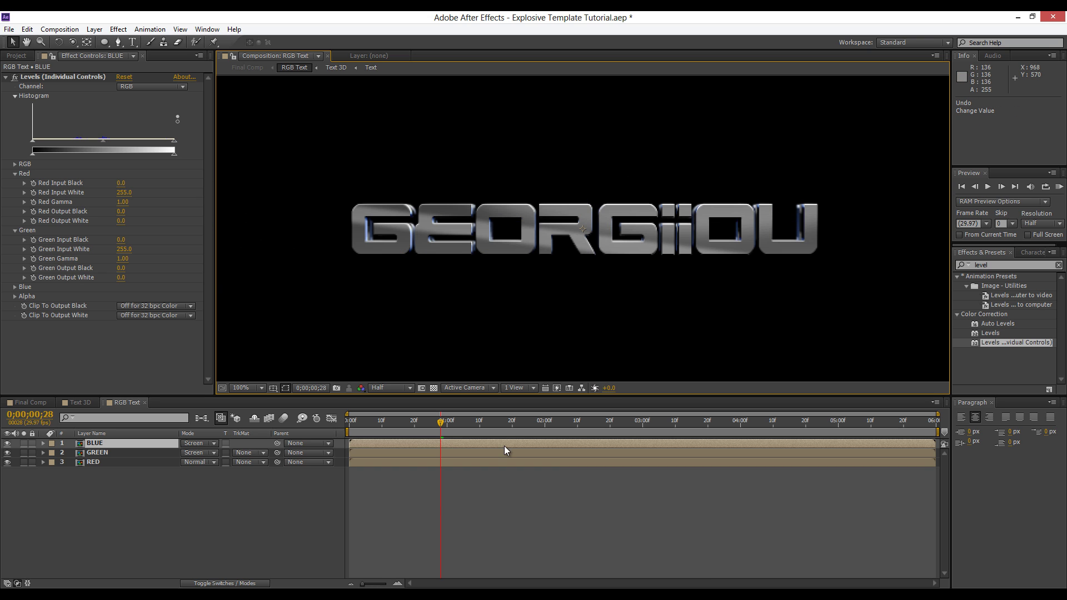
Move the current time to 0;00;00;20 and add a null object named Shake Control to RGB Text.
{"action": "left_click", "coordinate": [425, 531]}
{"action": "mouse_move", "coordinate": [424, 424]}
{"action": "left_mouse_down"}
{"action": "mouse_move", "coordinate": [395, 425]}
{"action": "mouse_move", "coordinate": [425, 426]}
{"action": "mouse_move", "coordinate": [416, 428]}
{"action": "left_mouse_up"}
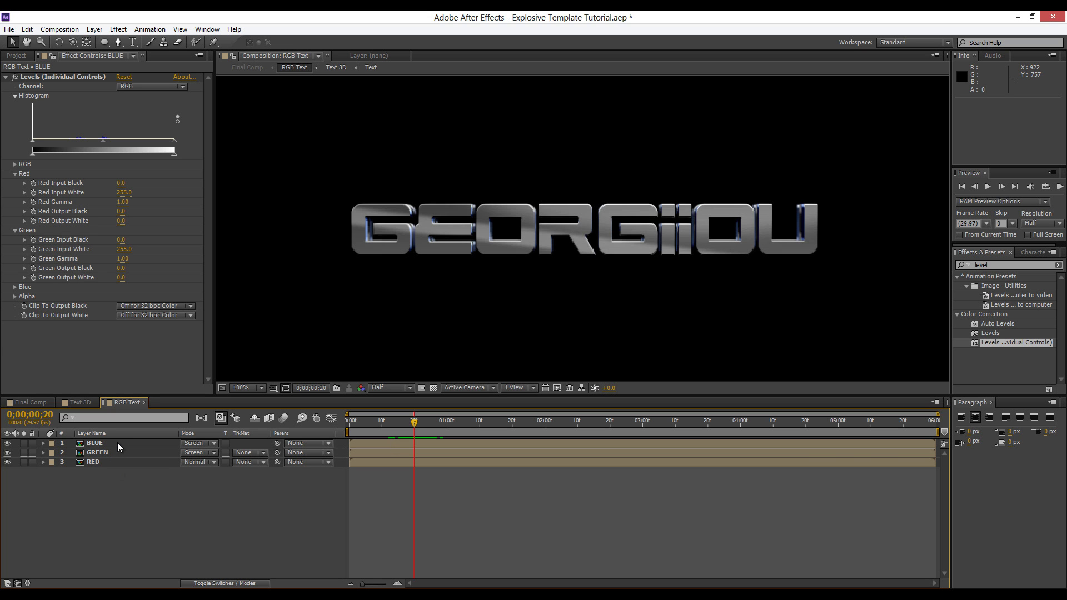
{"action": "left_click", "coordinate": [99, 29]}
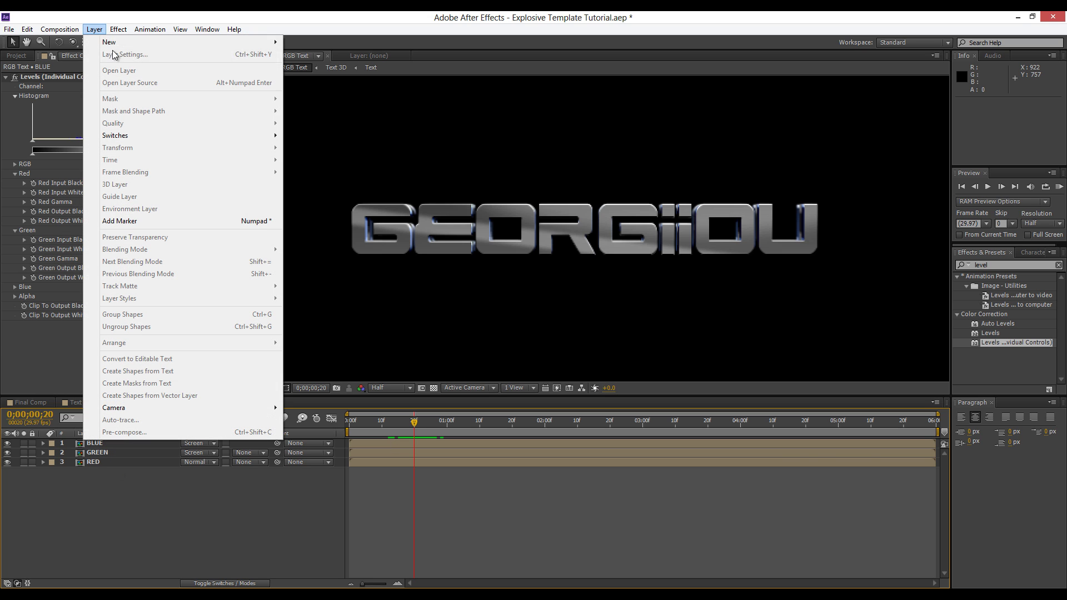
{"action": "mouse_move", "coordinate": [114, 42]}
{"action": "left_click", "coordinate": [328, 91]}
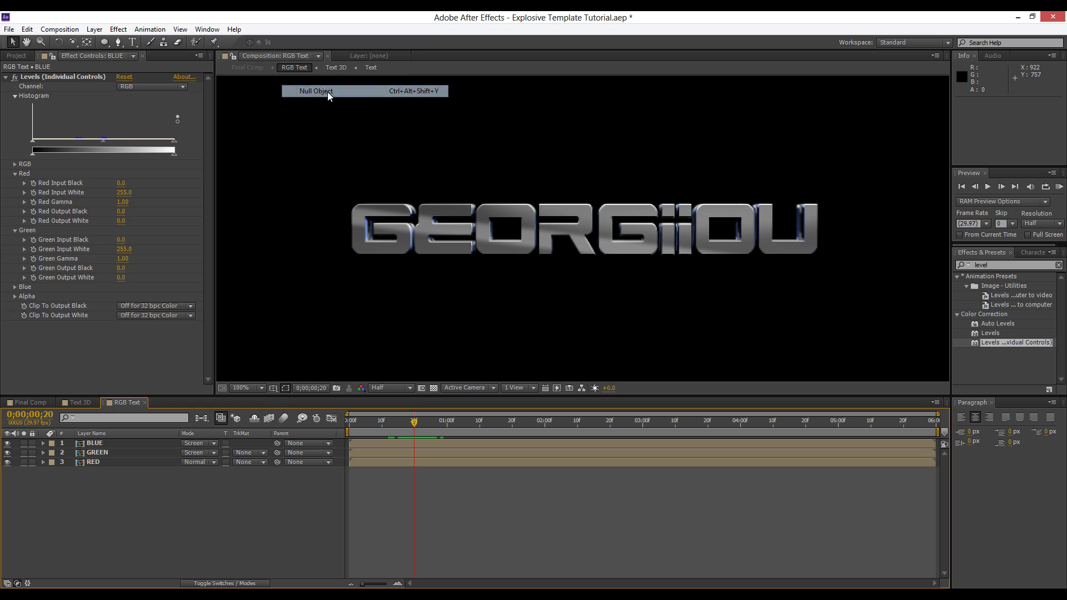
{"action": "type", "text": "Sh"}
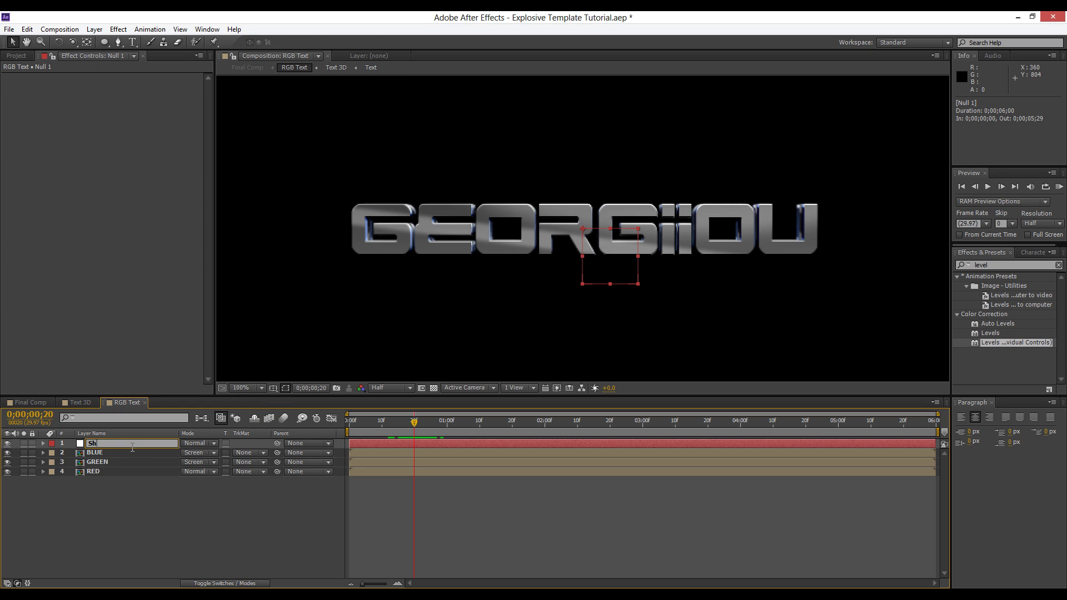
{"action": "type", "text": "ake"}
{"action": "key", "text": "Return"}
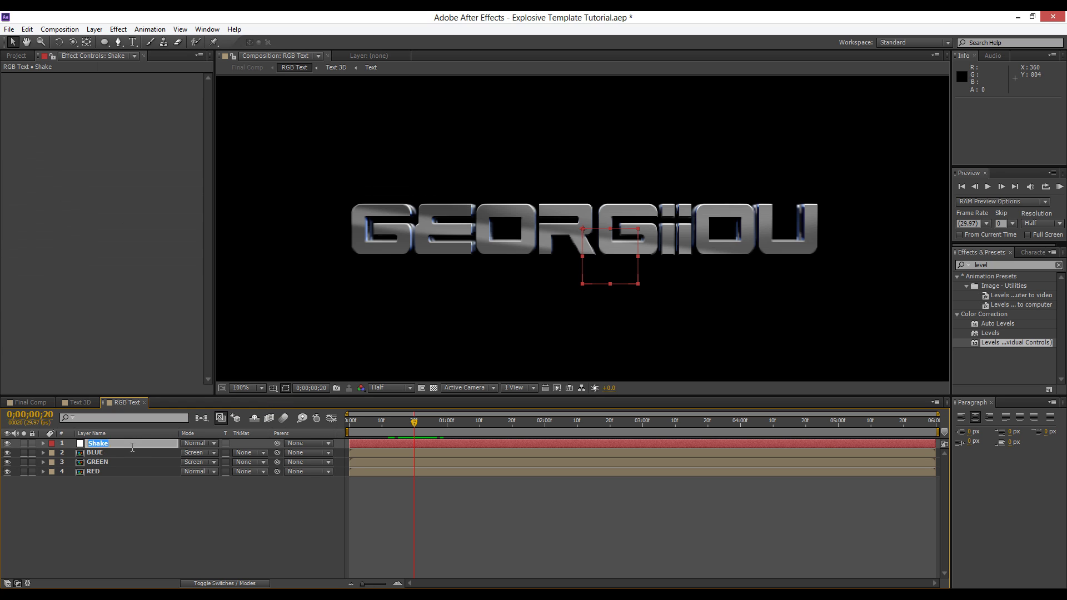
{"action": "type", "text": "Control."}
{"action": "key", "text": "Return"}
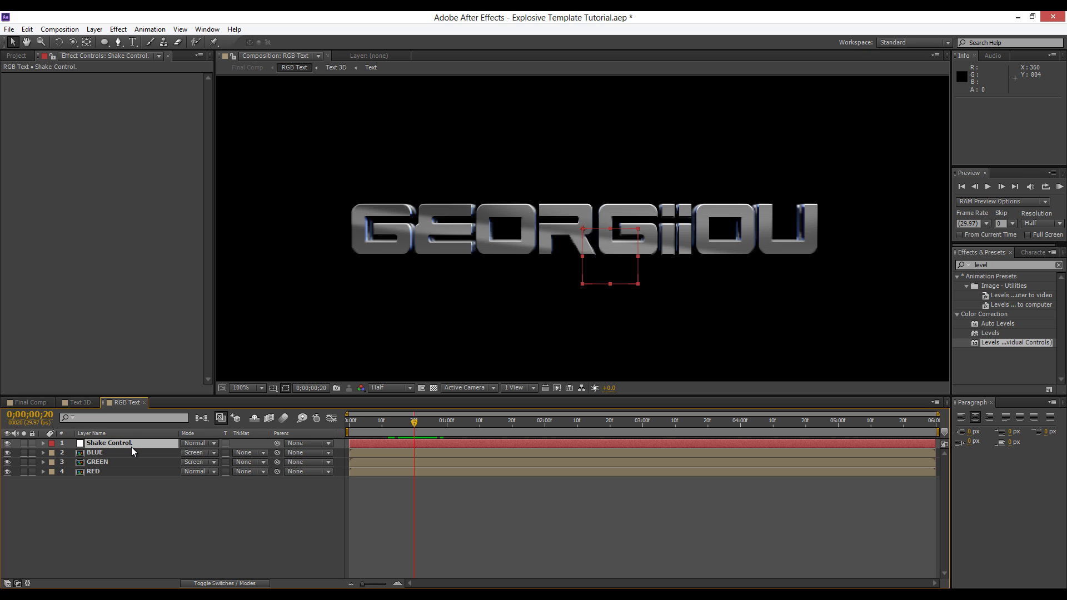
{"action": "key", "text": "Return"}
{"action": "key", "text": "End"}
{"action": "key", "text": "BackSpace"}
{"action": "key", "text": "Return"}
Try shifting the RED, GREEN and BLUE layers individually in the composition, undoing the moves.
{"action": "left_click", "coordinate": [115, 468]}
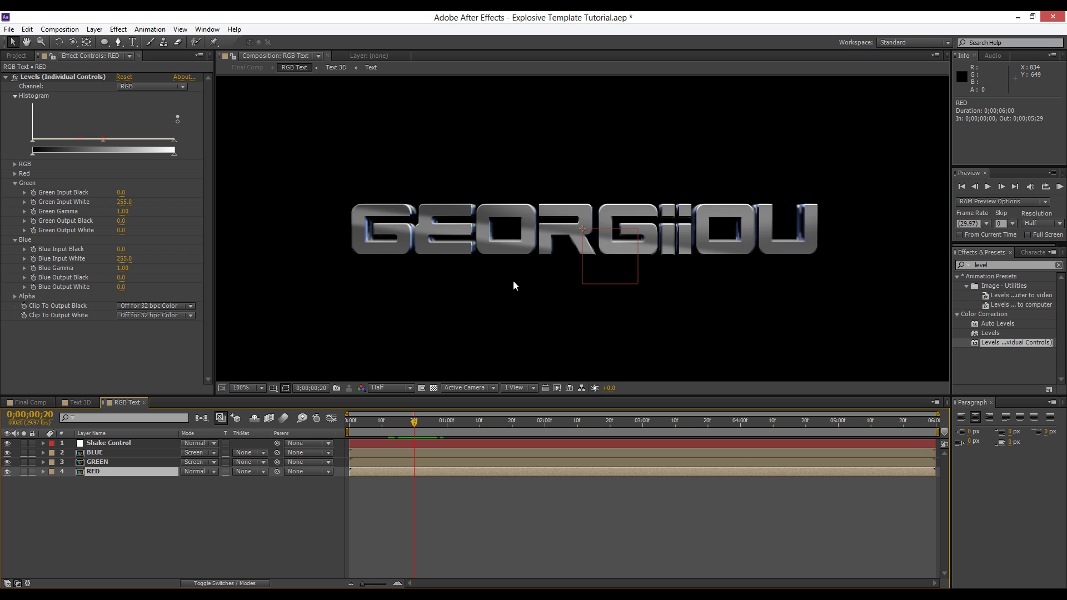
{"action": "left_click_drag", "start_coordinate": [513, 286], "coordinate": [528, 282]}
{"action": "left_click", "coordinate": [121, 462]}
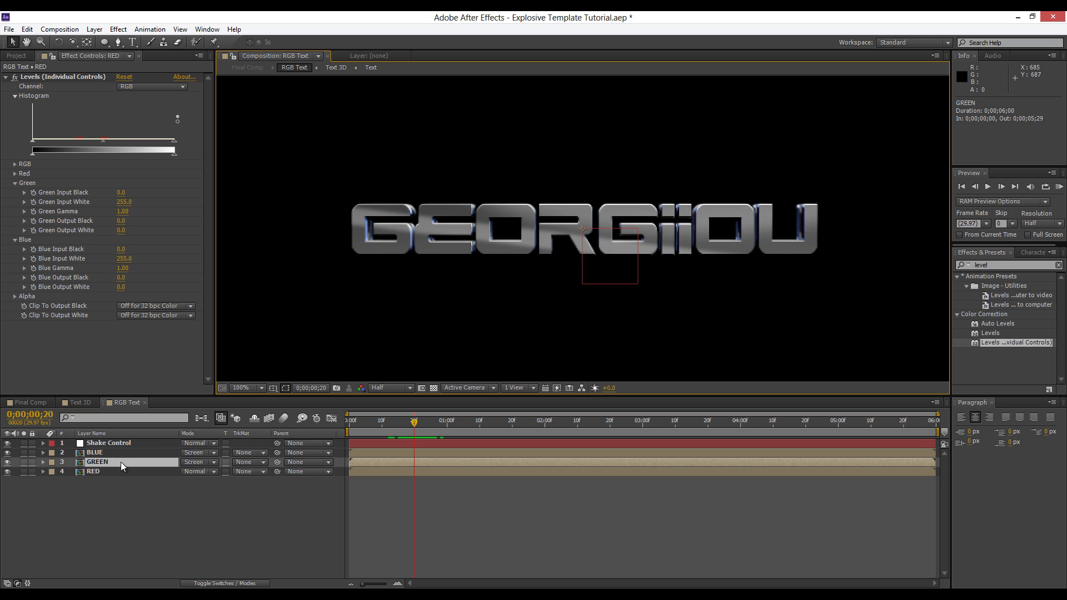
{"action": "left_click_drag", "start_coordinate": [446, 250], "coordinate": [436, 261]}
{"action": "key", "text": "ctrl+z"}
{"action": "left_click", "coordinate": [137, 454]}
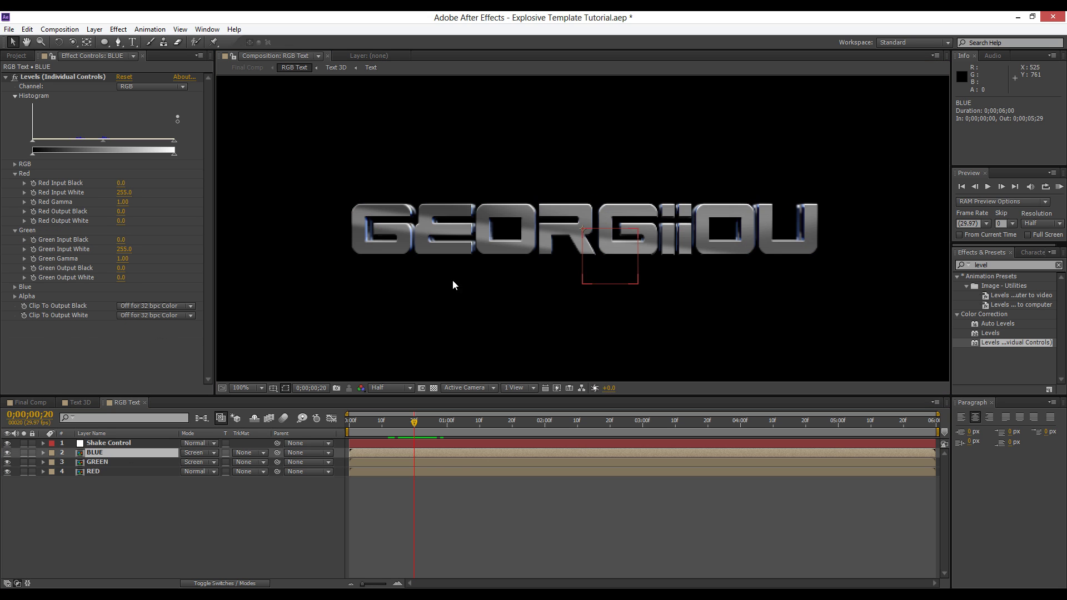
{"action": "left_click_drag", "start_coordinate": [507, 295], "coordinate": [510, 307]}
{"action": "key", "text": "ctrl+z"}
{"action": "left_click", "coordinate": [102, 493]}
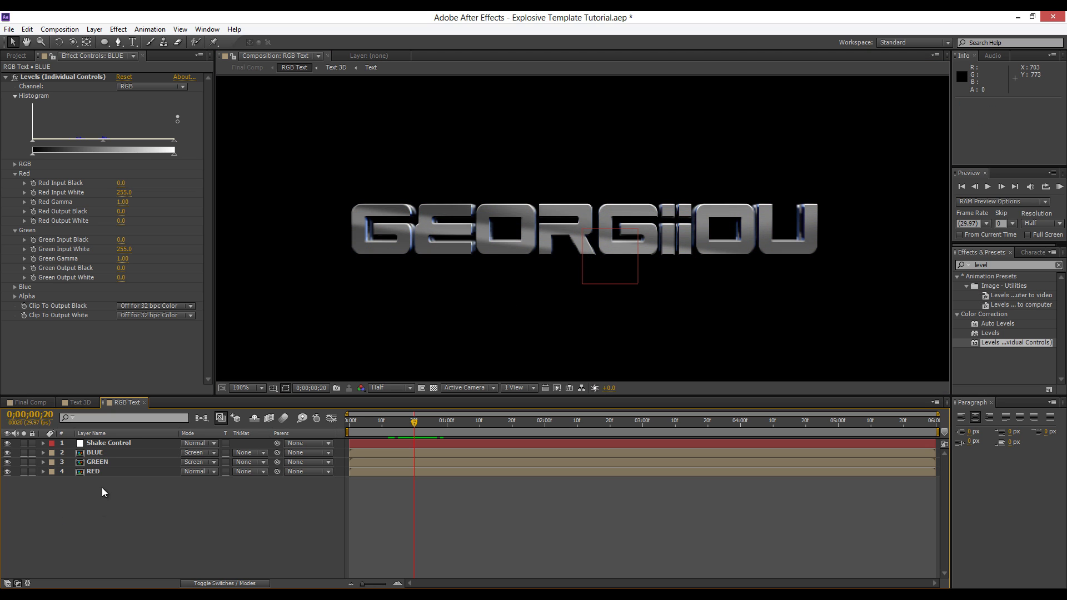
Reveal the BLUE layer's Position property in the timeline.
{"action": "left_click", "coordinate": [101, 455]}
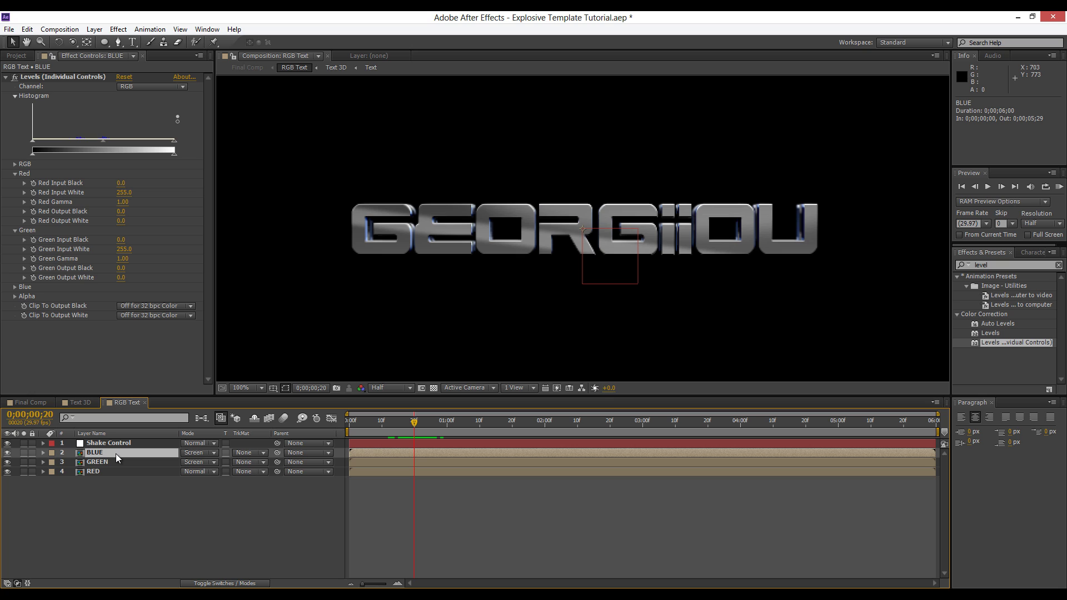
{"action": "key", "text": "p"}
{"action": "left_click", "coordinate": [101, 524]}
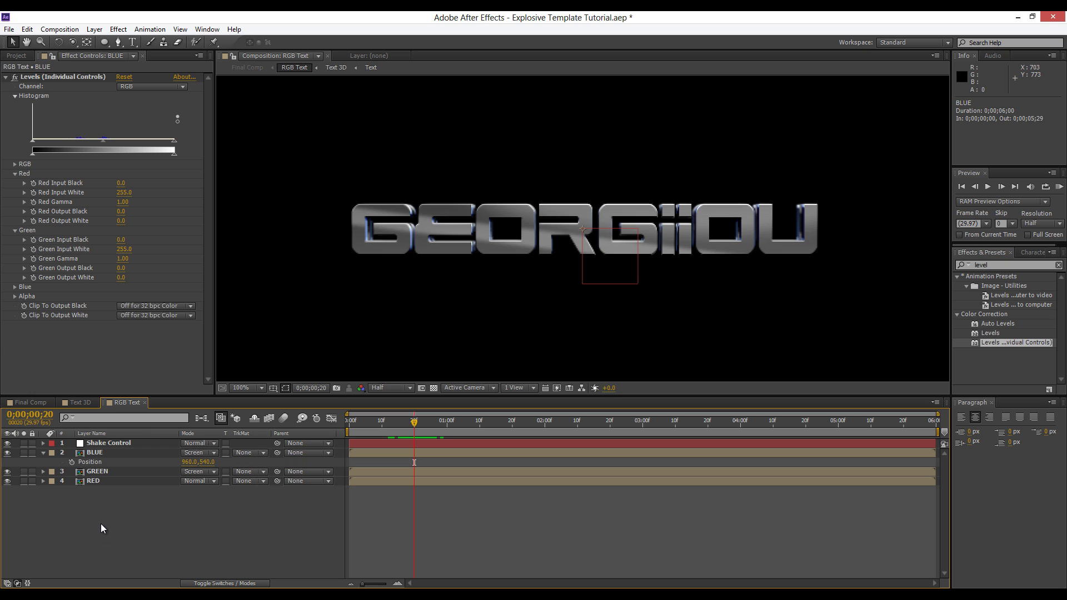
Add a Slider Control effect to the Shake Control null and lock its effect controls in view.
{"action": "left_click", "coordinate": [94, 465]}
{"action": "left_click", "coordinate": [107, 444]}
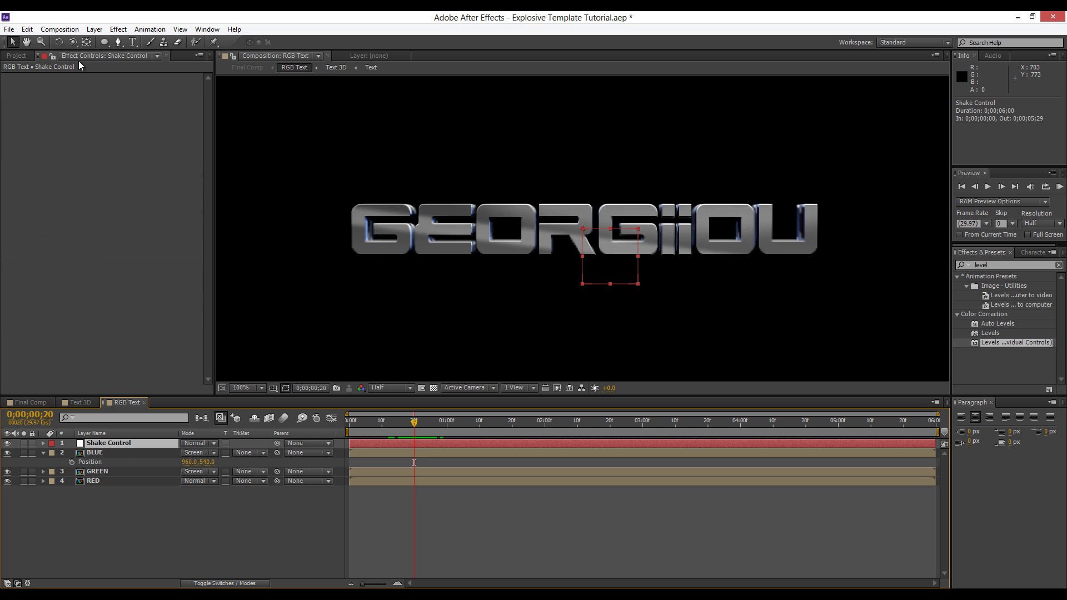
{"action": "left_click", "coordinate": [125, 31]}
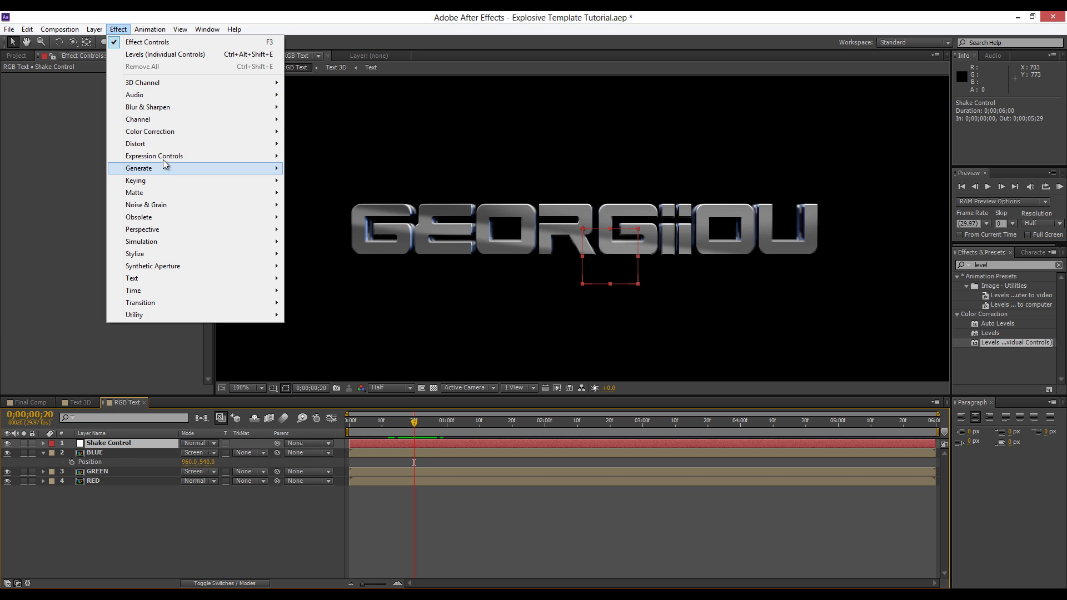
{"action": "mouse_move", "coordinate": [167, 157]}
{"action": "left_click", "coordinate": [356, 229]}
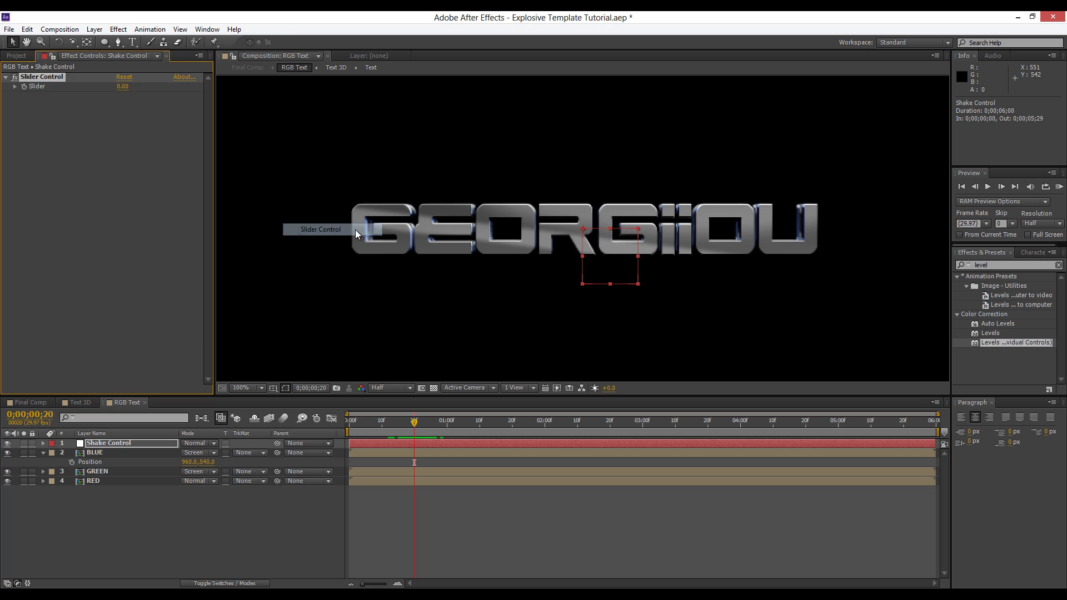
{"action": "left_click", "coordinate": [50, 79]}
{"action": "left_click", "coordinate": [125, 489]}
{"action": "left_click", "coordinate": [117, 443]}
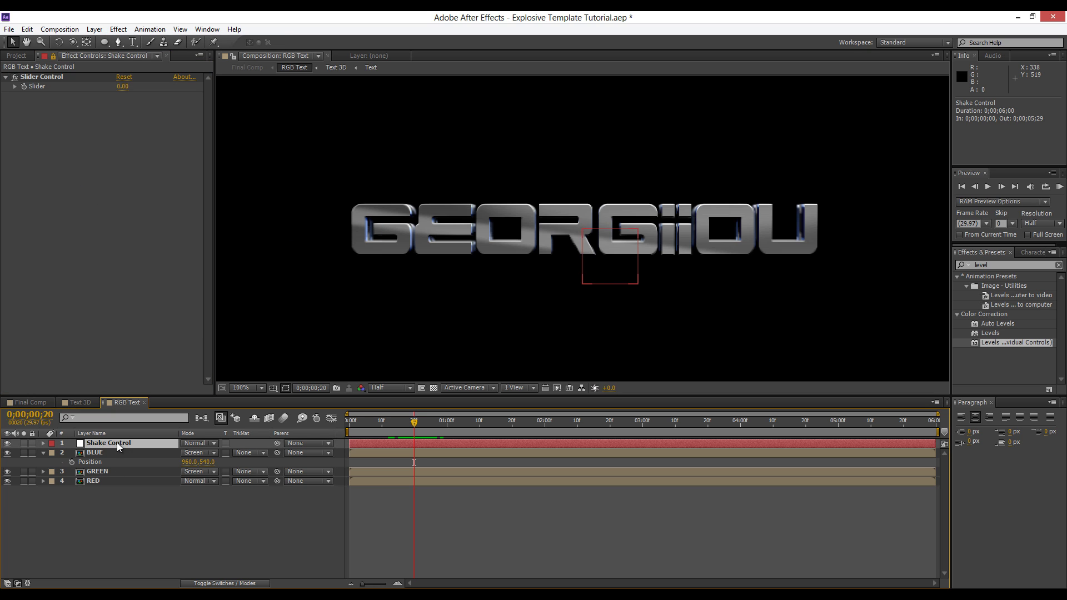
Give the BLUE layer's Position the expression wiggle(10,thisComp.layer("Shake Control").effect("Slider Control")("Slider")).
{"action": "left_click", "coordinate": [110, 452]}
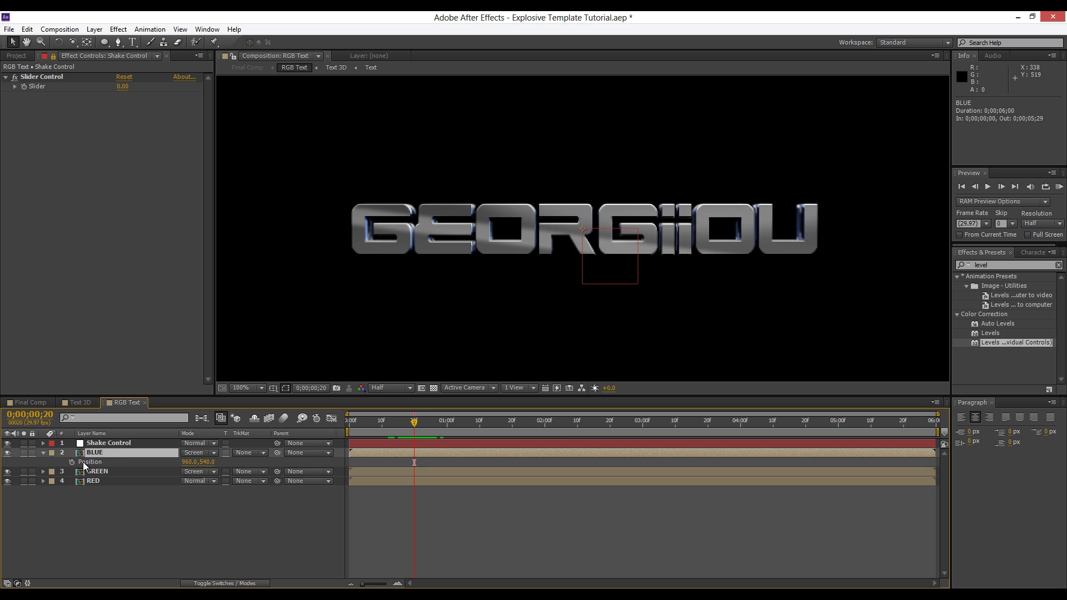
{"action": "left_click", "coordinate": [73, 463], "text": "alt"}
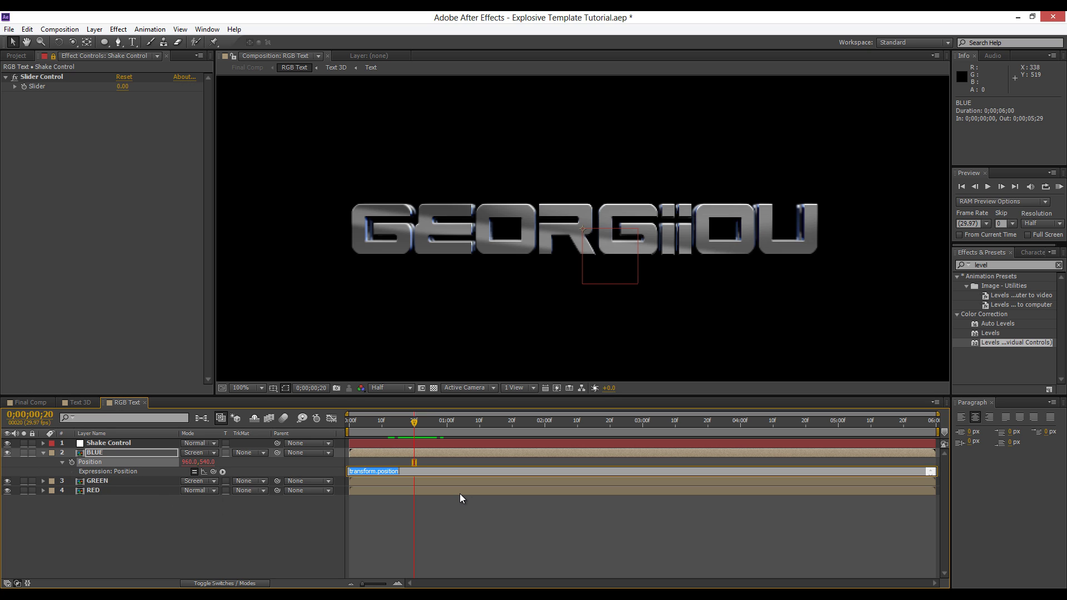
{"action": "type", "text": "wiggle(10,"}
{"action": "left_click_drag", "start_coordinate": [213, 471], "coordinate": [42, 91]}
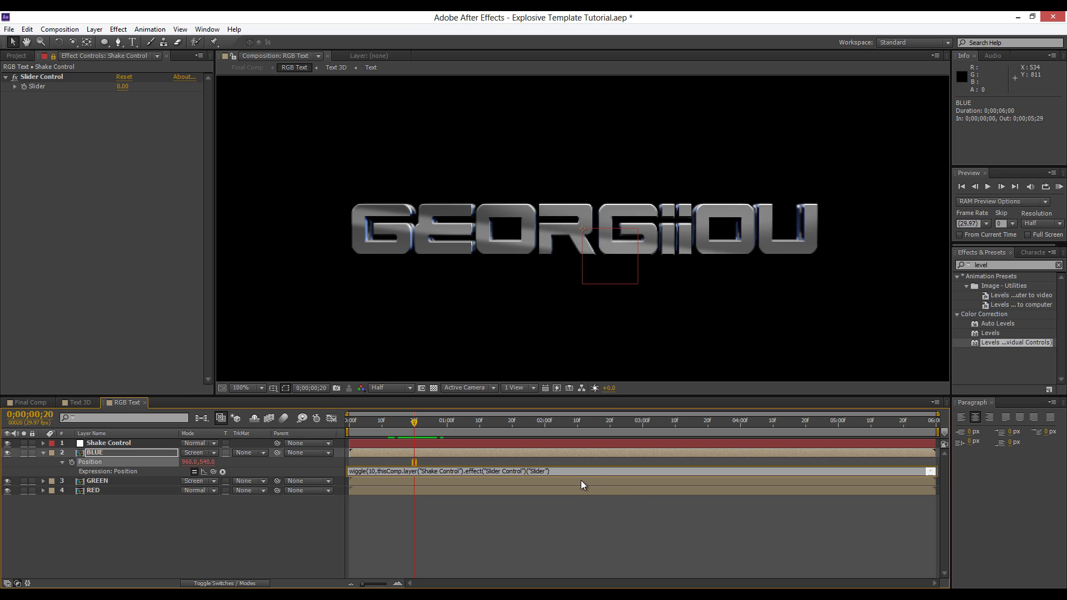
{"action": "left_click", "coordinate": [582, 532]}
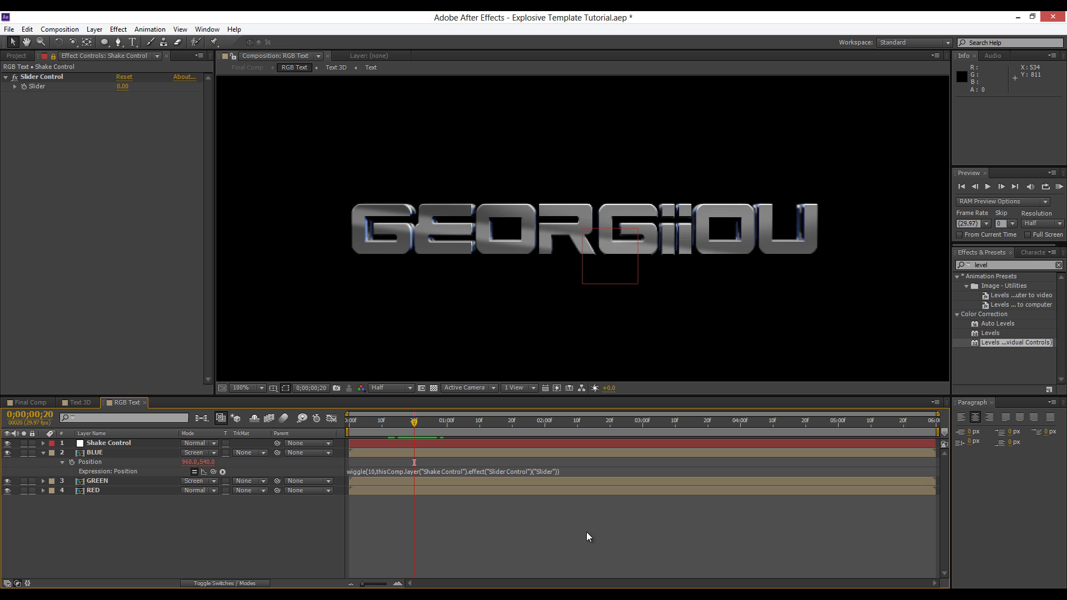
Set the Shake Control Slider to 10 and preview the BLUE layer's shake, ending at 0;00;00;22.
{"action": "left_click", "coordinate": [44, 454]}
{"action": "left_click_drag", "start_coordinate": [424, 425], "coordinate": [428, 429]}
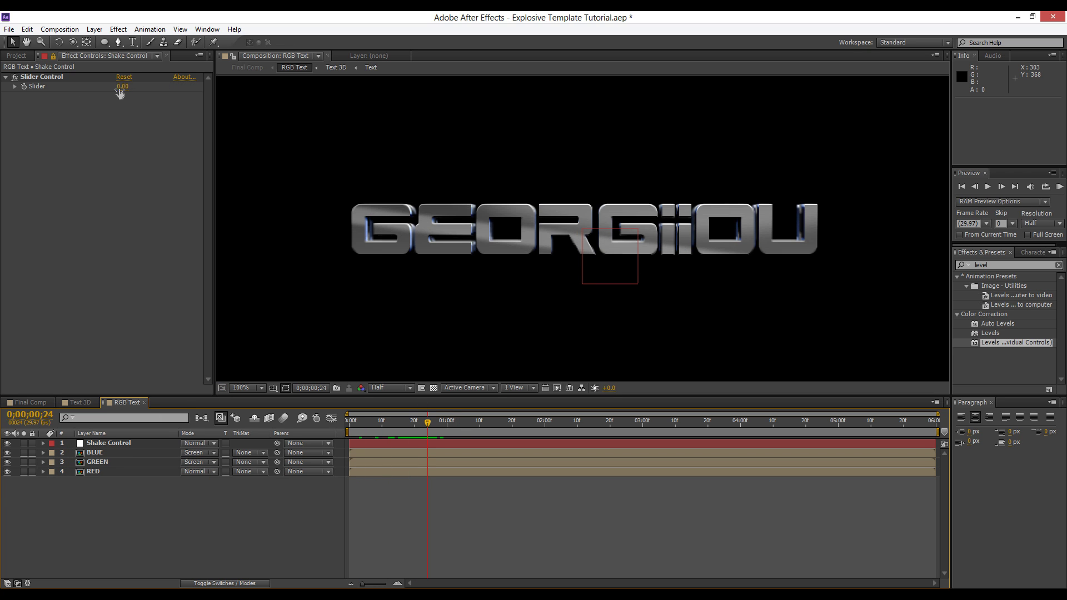
{"action": "left_click_drag", "start_coordinate": [122, 89], "coordinate": [123, 93]}
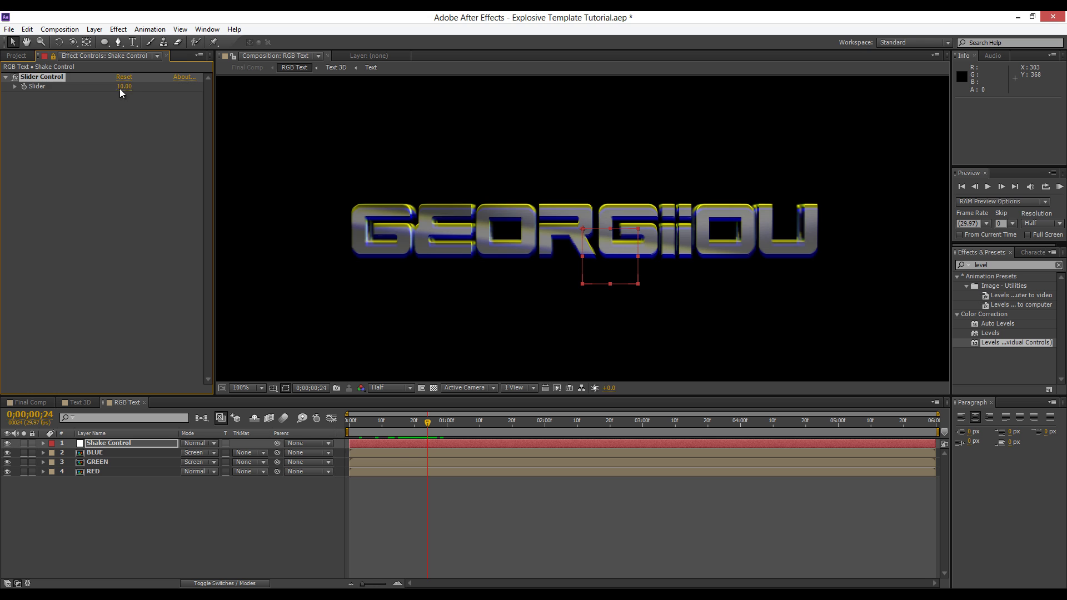
{"action": "left_click_drag", "start_coordinate": [408, 422], "coordinate": [421, 449]}
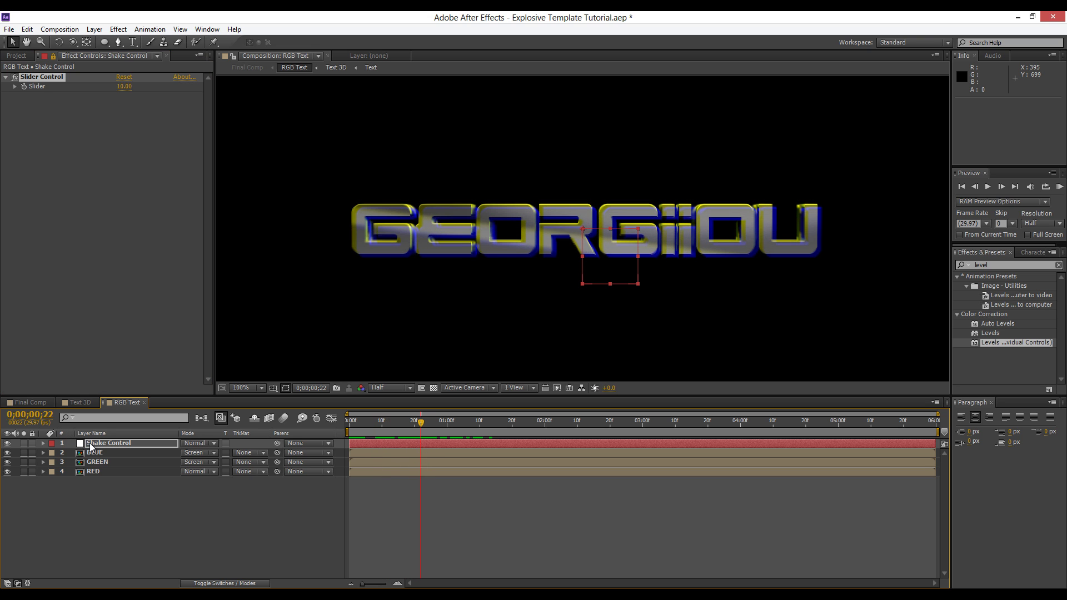
Keyframe the Shake Control Slider at 10 on 0;00;00;22 and at 0 on 0;00;00;16.
{"action": "left_click", "coordinate": [90, 445]}
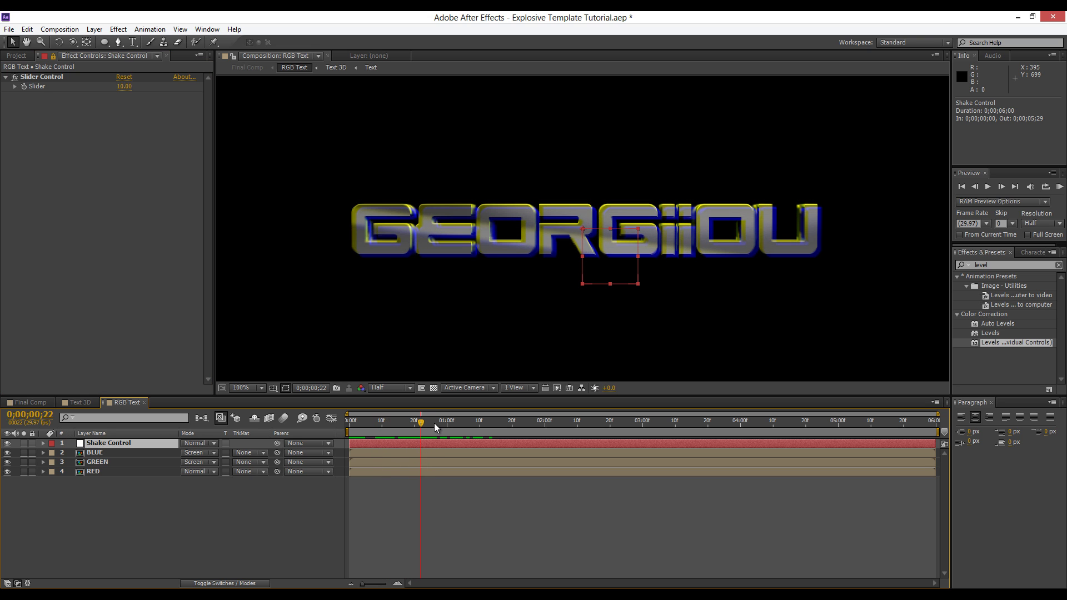
{"action": "left_click", "coordinate": [24, 87]}
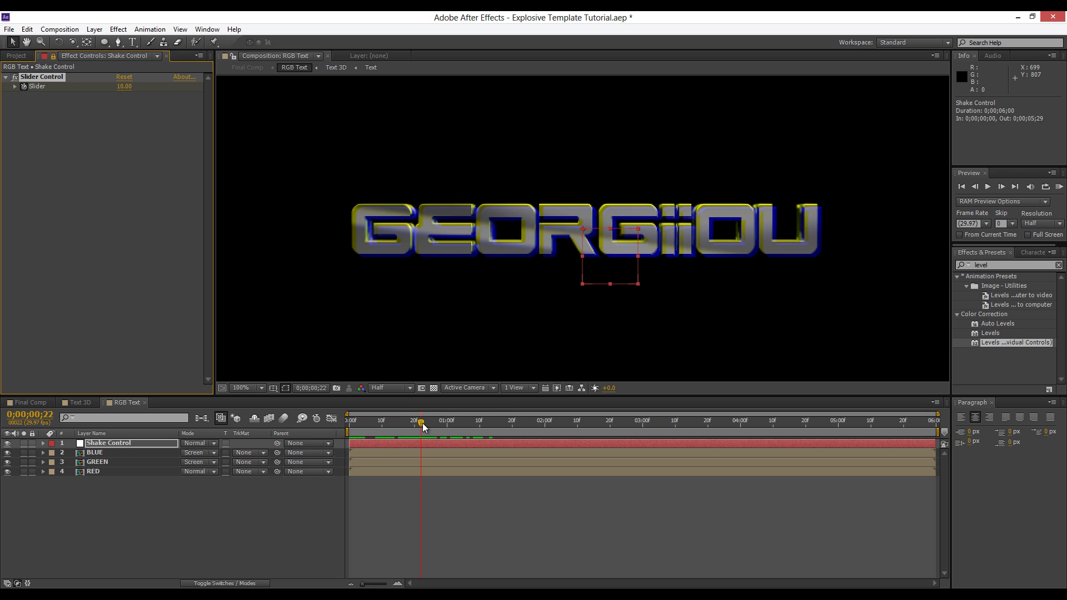
{"action": "left_click_drag", "start_coordinate": [421, 424], "coordinate": [401, 423]}
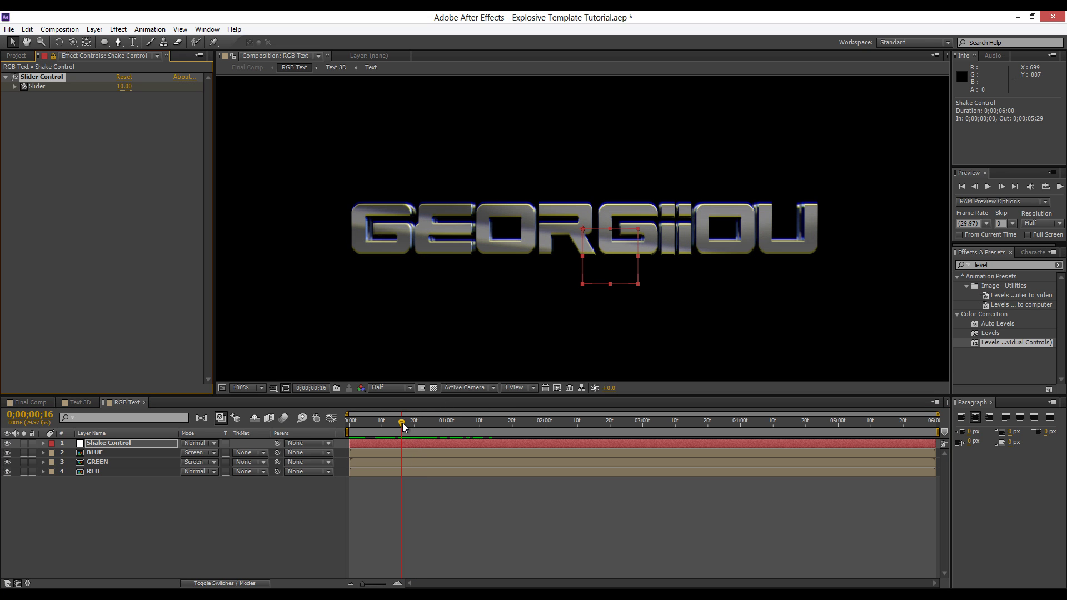
{"action": "left_click", "coordinate": [125, 88]}
{"action": "type", "text": "0"}
{"action": "key", "text": "Return"}
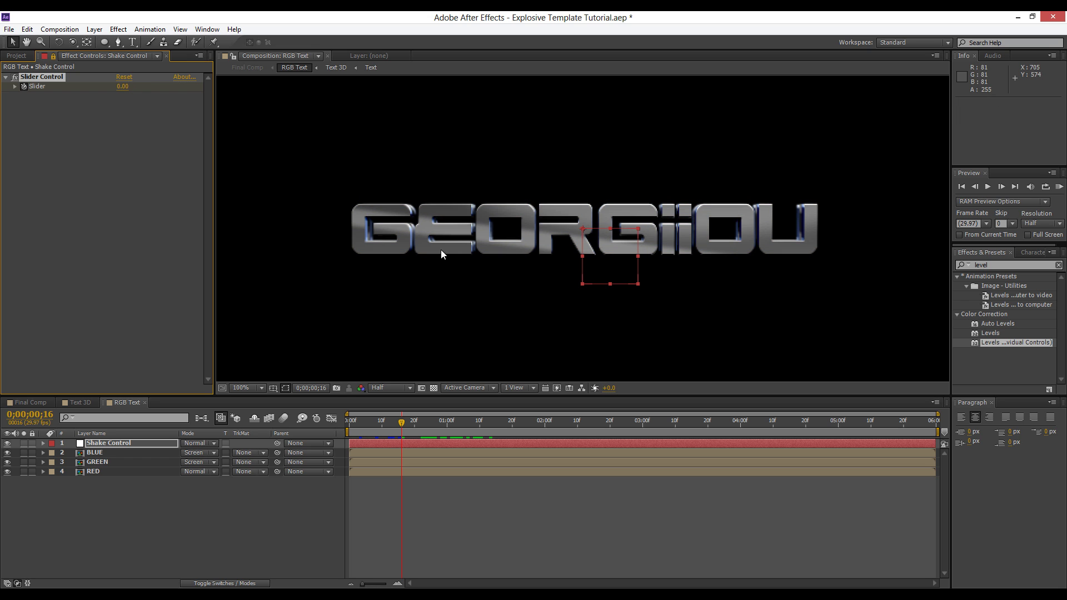
Reveal the Slider keyframes and add one with value 0 at 0;00;01;20.
{"action": "key", "text": "u"}
{"action": "left_click_drag", "start_coordinate": [418, 428], "coordinate": [513, 429]}
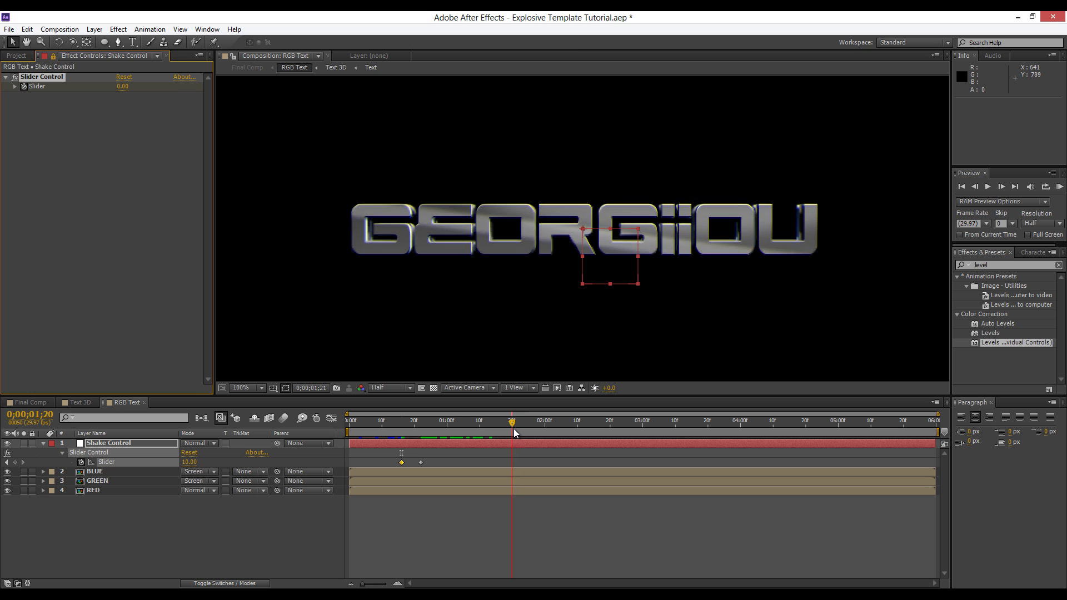
{"action": "left_click", "coordinate": [125, 88]}
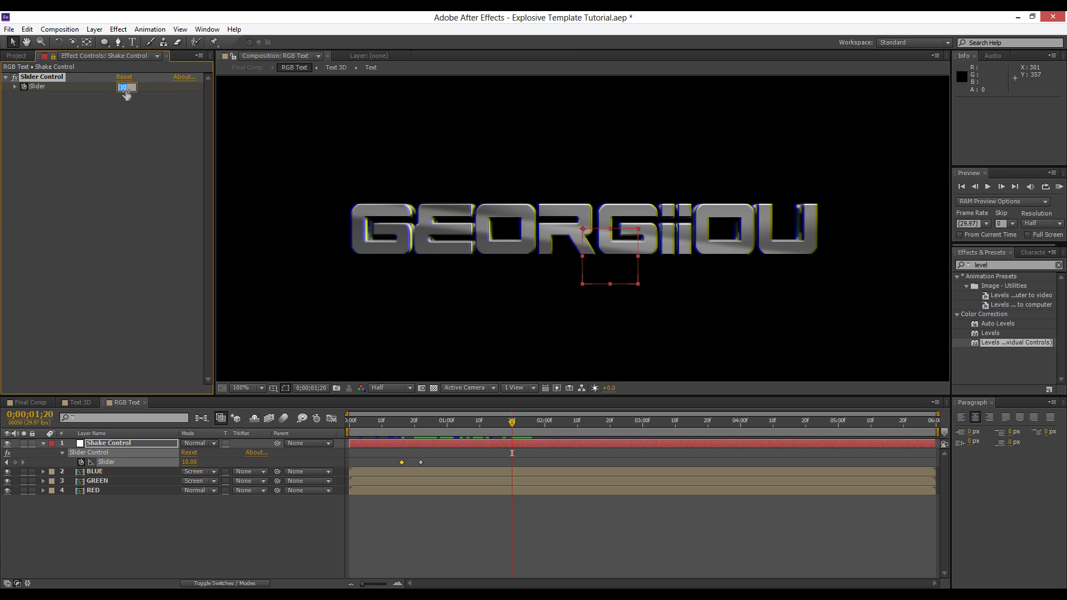
{"action": "type", "text": "0"}
{"action": "key", "text": "Return"}
Set the temporal interpolation of all three Slider keyframes to Bezier and preview the shake up to 0;00;01;09.
{"action": "left_click_drag", "start_coordinate": [355, 452], "coordinate": [418, 472]}
{"action": "right_click", "coordinate": [422, 462]}
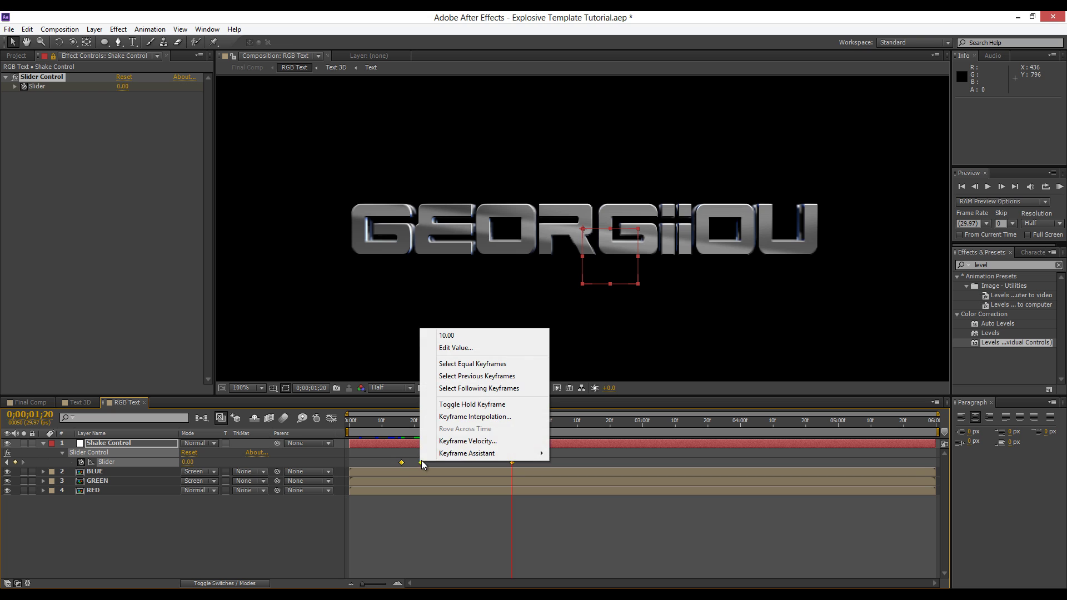
{"action": "left_click", "coordinate": [453, 416]}
{"action": "left_click", "coordinate": [548, 250]}
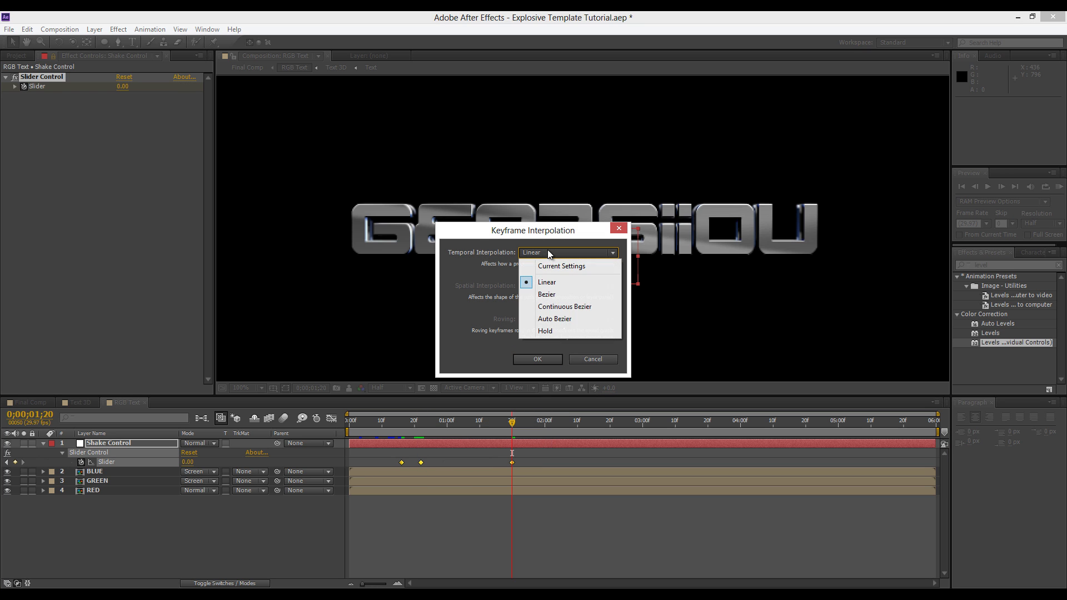
{"action": "left_click", "coordinate": [559, 296]}
{"action": "left_click", "coordinate": [541, 359]}
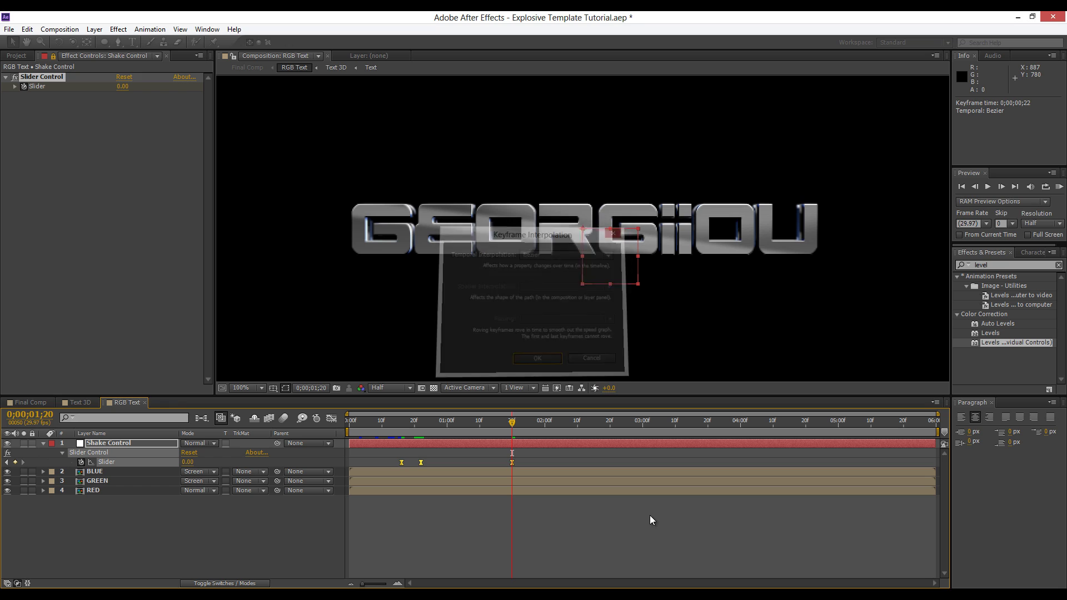
{"action": "left_click", "coordinate": [452, 512]}
{"action": "left_click", "coordinate": [45, 444]}
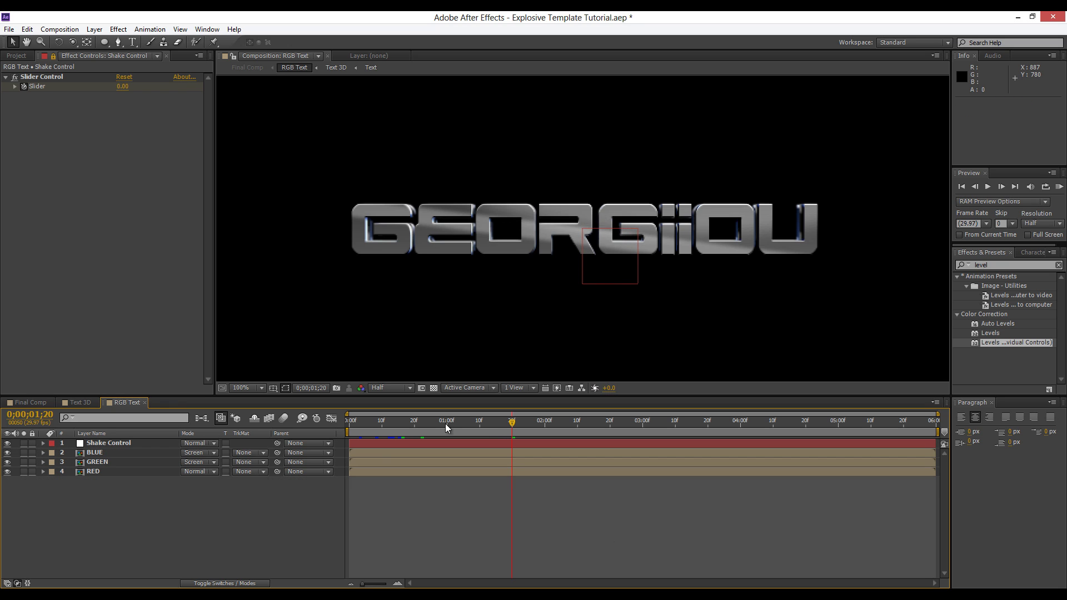
{"action": "left_click_drag", "start_coordinate": [446, 424], "coordinate": [479, 431]}
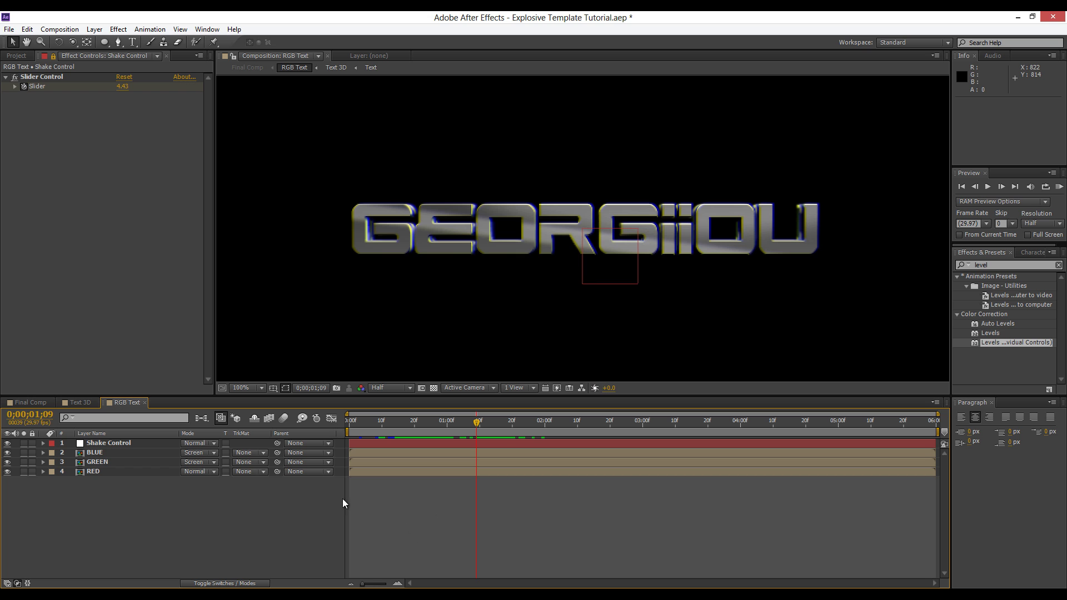
In Final Comp, enable Collapse Transformations and make the RGB Text layer 3D.
{"action": "left_click", "coordinate": [22, 403]}
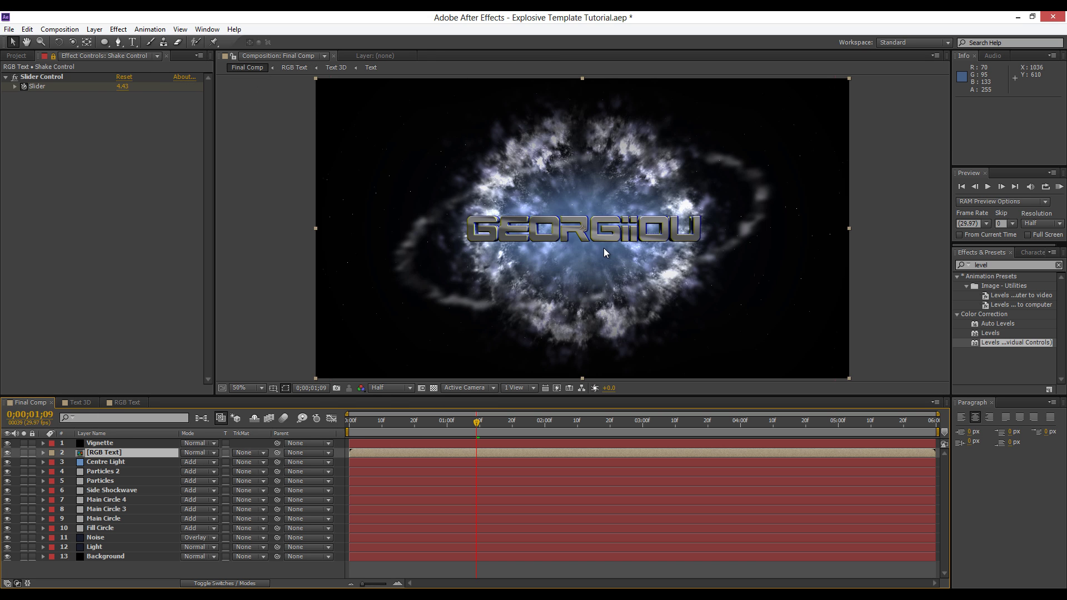
{"action": "key", "text": "period"}
{"action": "left_click", "coordinate": [110, 445]}
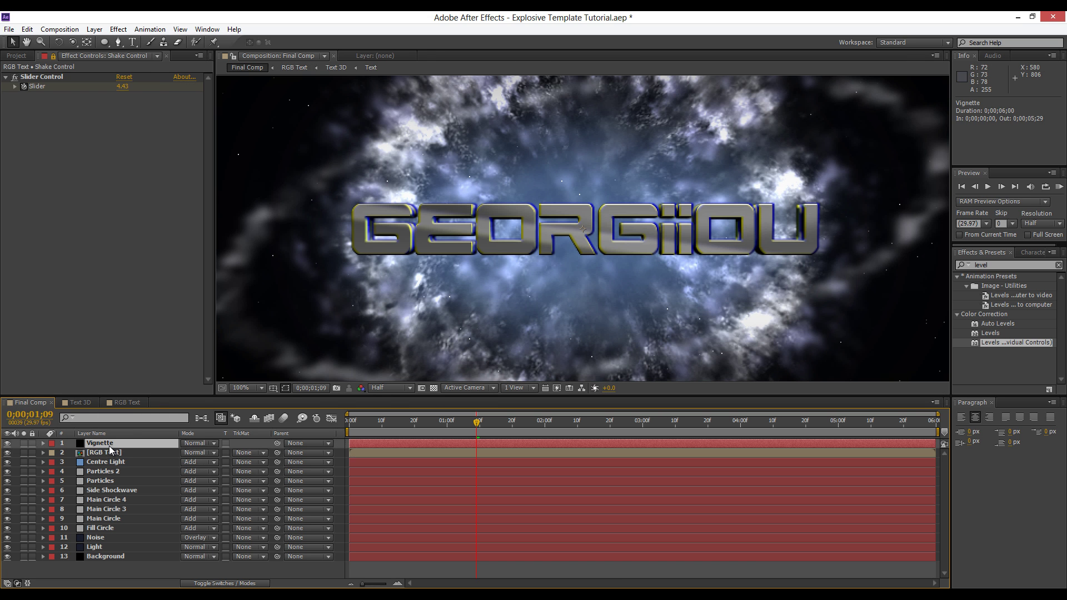
{"action": "left_click", "coordinate": [113, 454]}
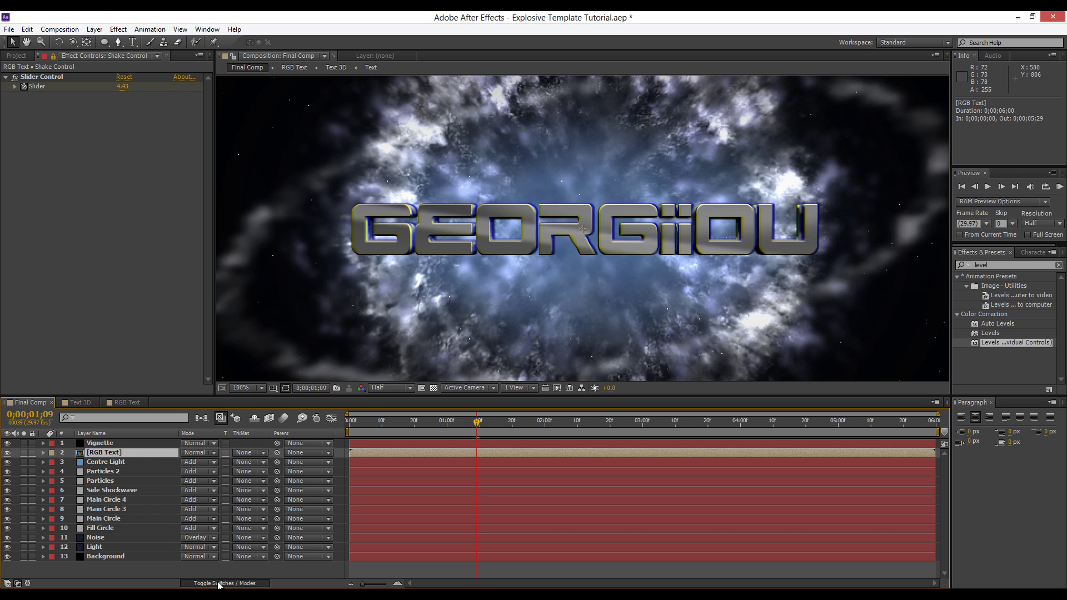
{"action": "left_click", "coordinate": [217, 584]}
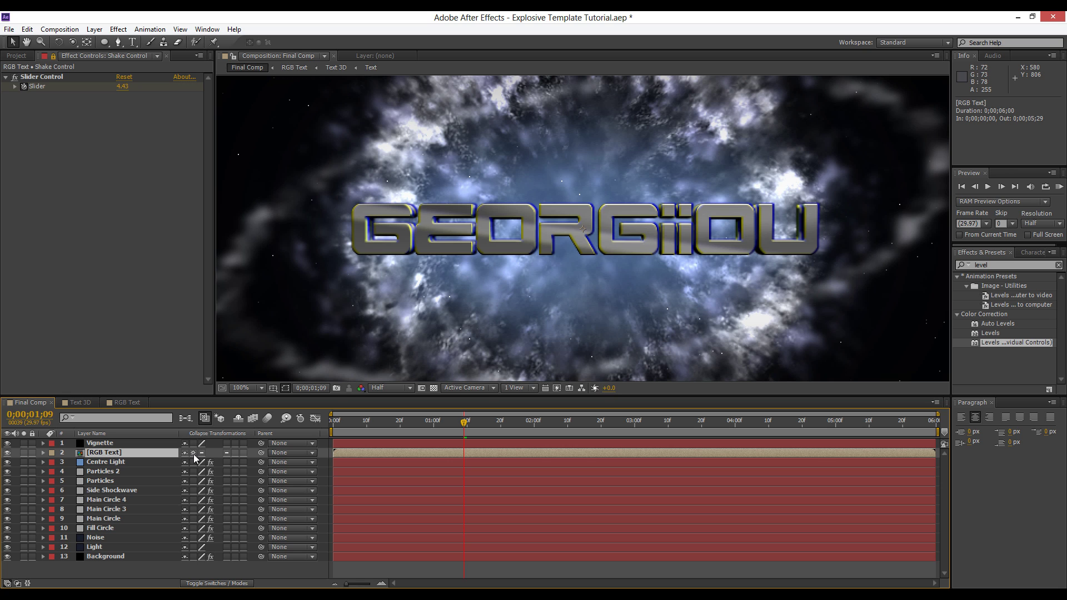
{"action": "left_click", "coordinate": [193, 453]}
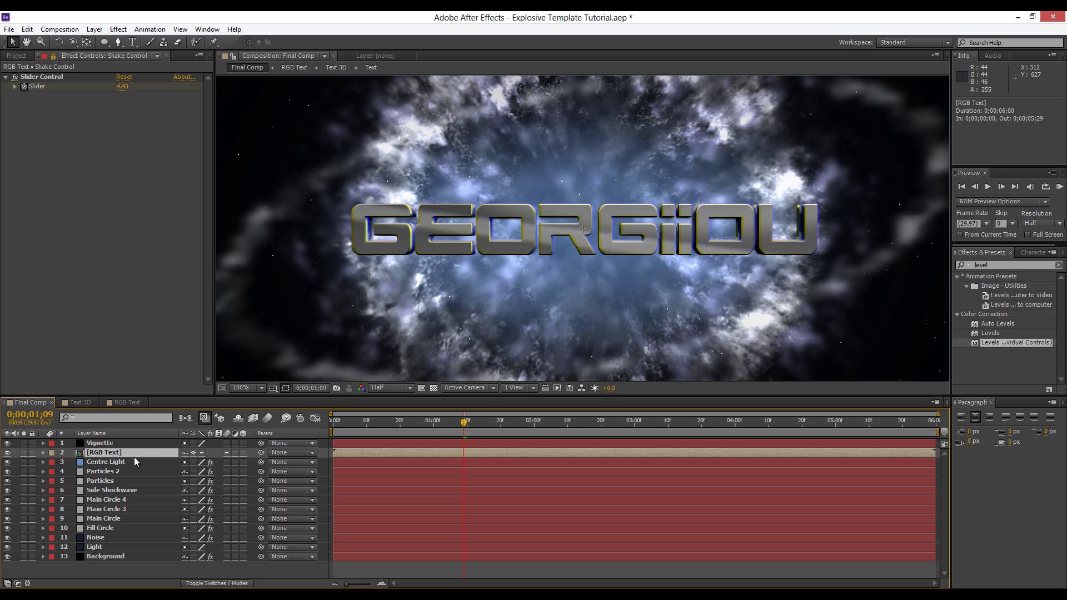
{"action": "left_click", "coordinate": [243, 453]}
In RGB Text, try making all four layers 3D, switch that off again, and enable Collapse Transformations for them instead.
{"action": "double_click", "coordinate": [136, 452]}
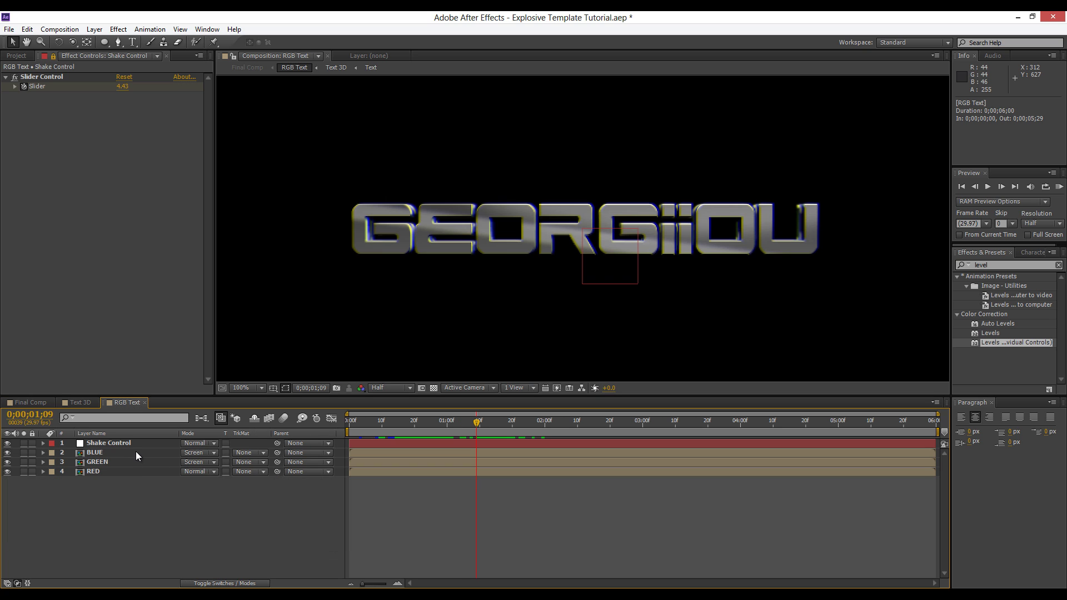
{"action": "left_click_drag", "start_coordinate": [137, 500], "coordinate": [135, 438]}
{"action": "left_click", "coordinate": [173, 517]}
{"action": "left_click", "coordinate": [219, 583]}
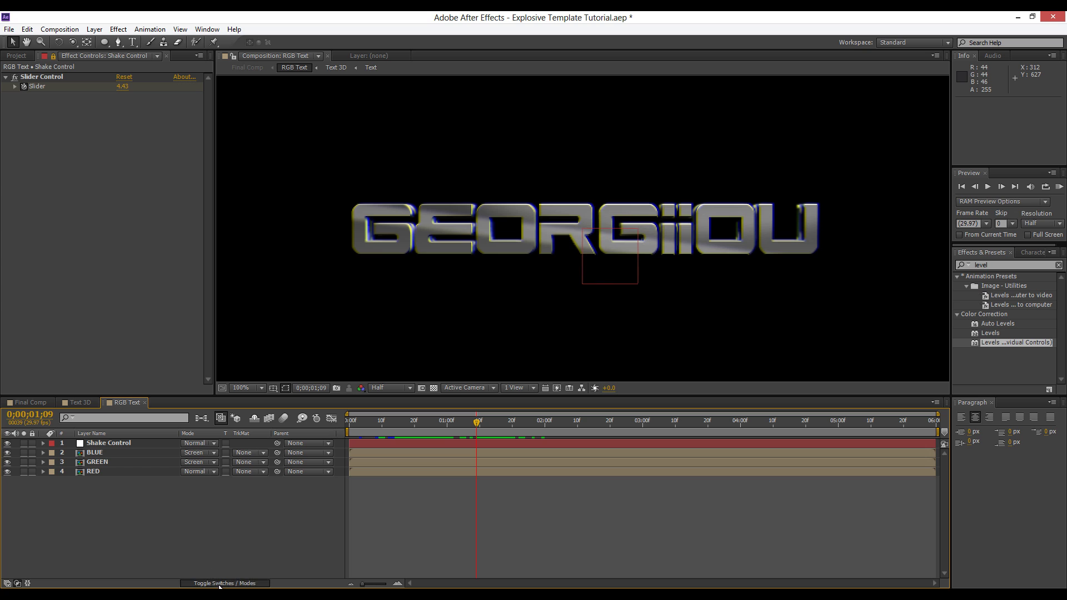
{"action": "left_click_drag", "start_coordinate": [245, 445], "coordinate": [245, 469]}
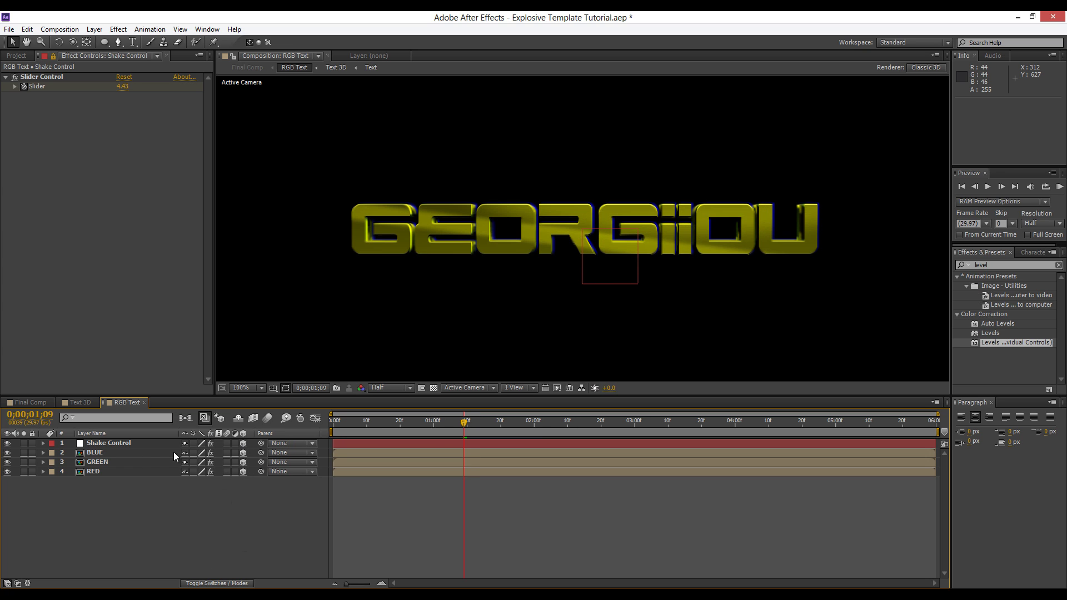
{"action": "left_click_drag", "start_coordinate": [243, 448], "coordinate": [242, 473]}
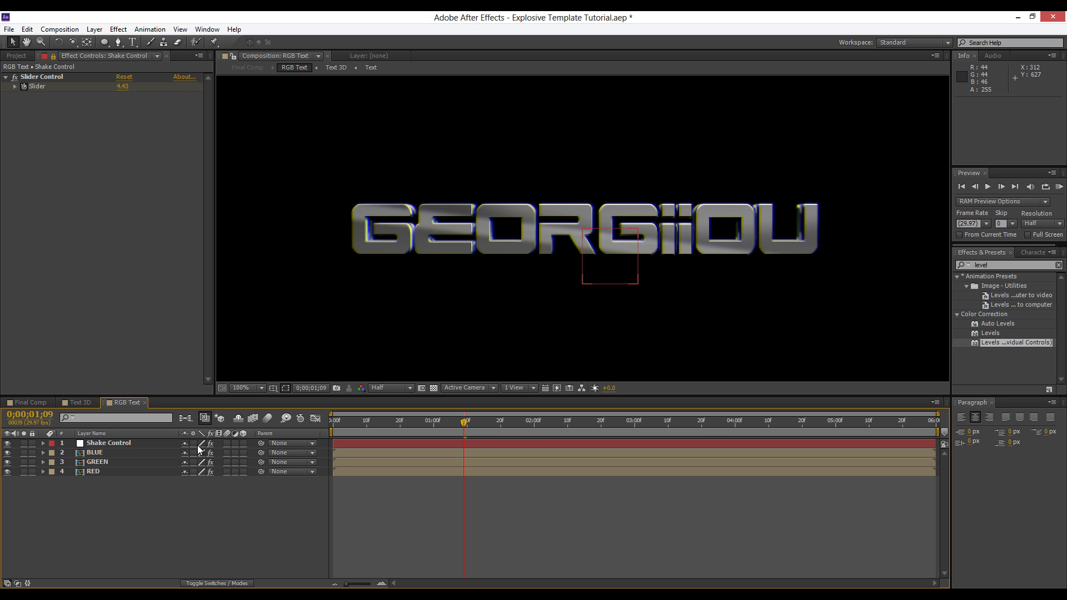
{"action": "left_click_drag", "start_coordinate": [193, 443], "coordinate": [193, 470]}
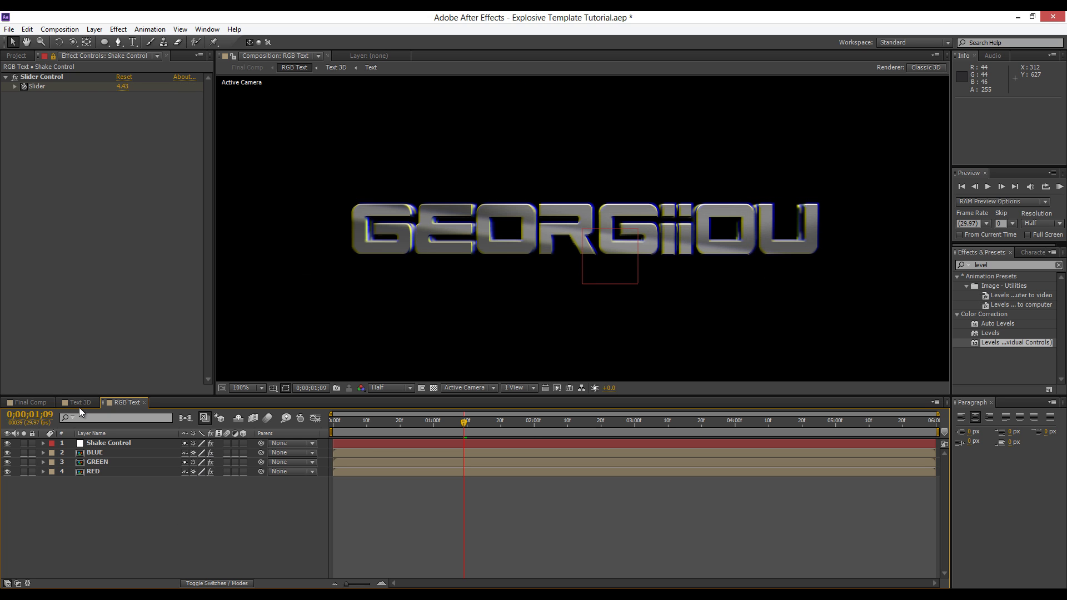
Test a Y Rotation on the RGB Text layer in Final Comp, then return to the RGB Text composition.
{"action": "left_click", "coordinate": [26, 402]}
{"action": "key", "text": "r"}
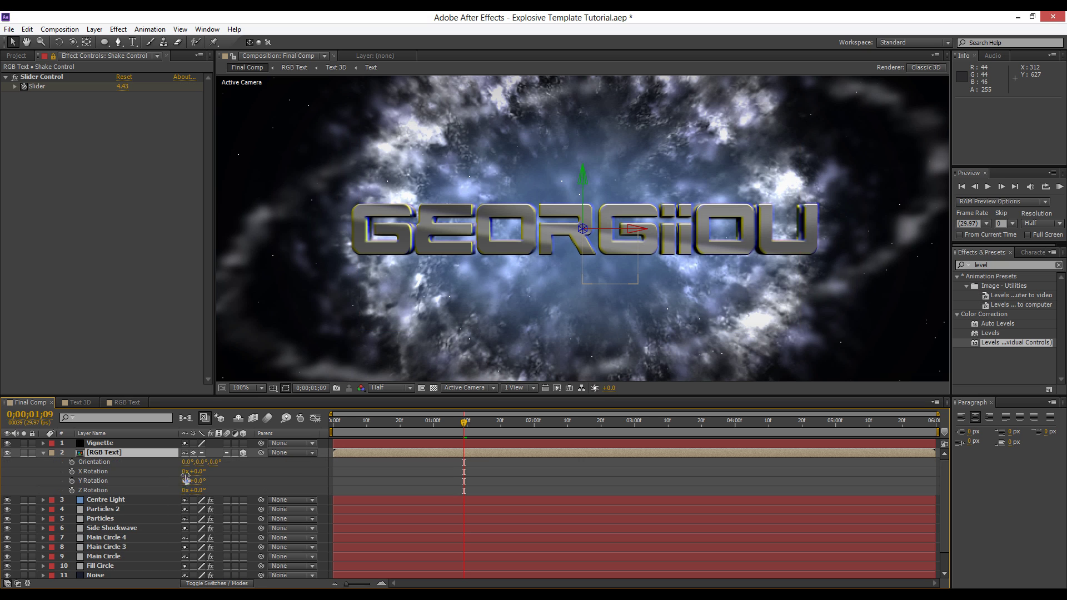
{"action": "mouse_move", "coordinate": [198, 481]}
{"action": "left_mouse_down"}
{"action": "mouse_move", "coordinate": [189, 482]}
{"action": "mouse_move", "coordinate": [213, 483]}
{"action": "left_mouse_up"}
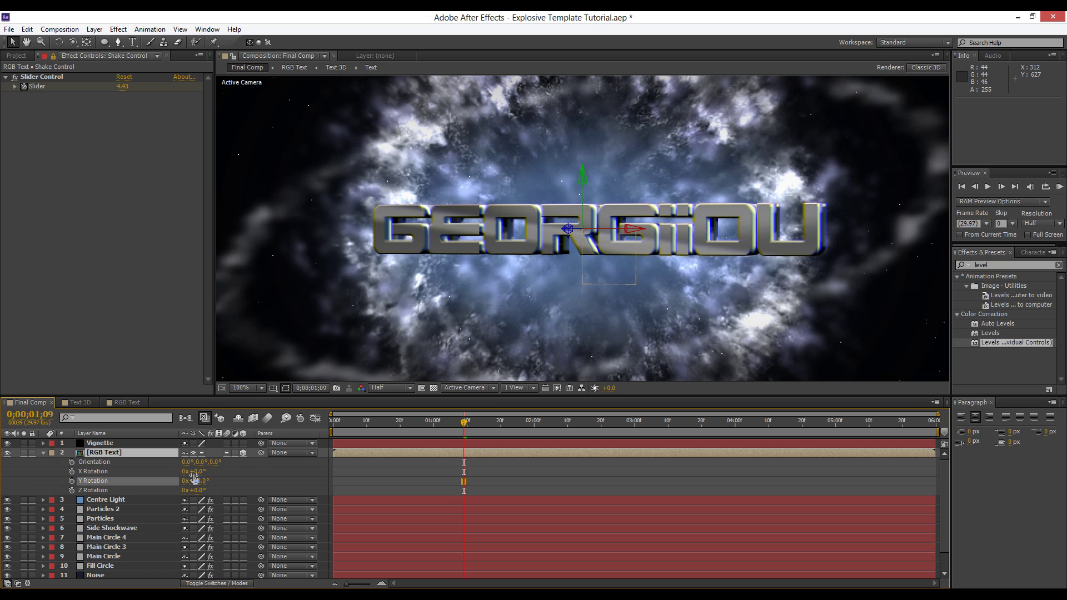
{"action": "left_click", "coordinate": [128, 403]}
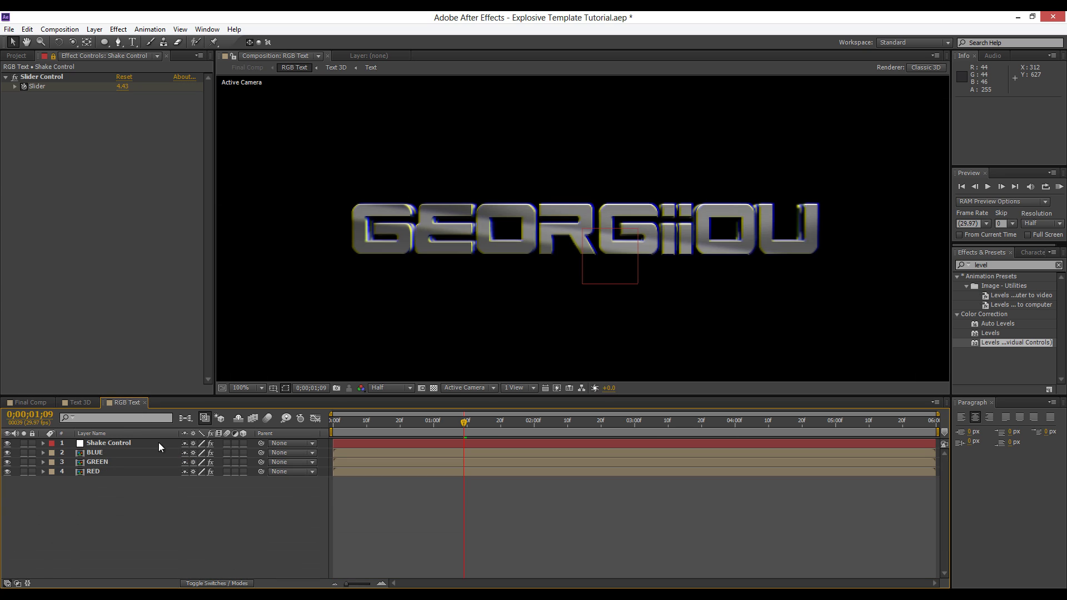
Return to Final Comp and reset the RGB Text layer's Y Rotation to 0°.
{"action": "left_click", "coordinate": [111, 454]}
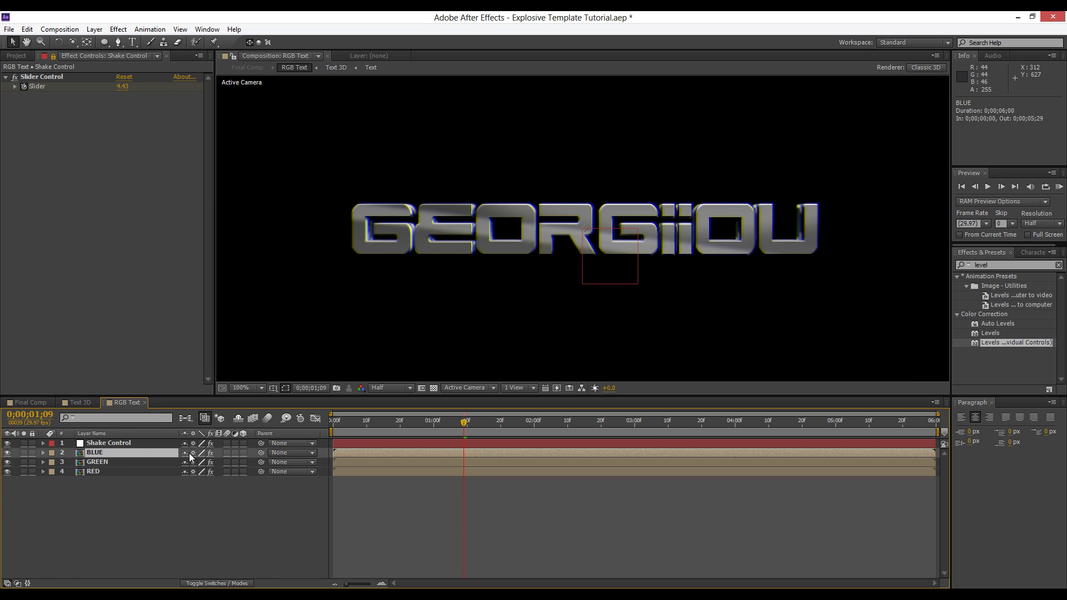
{"action": "left_click", "coordinate": [167, 500]}
{"action": "left_click", "coordinate": [106, 453]}
{"action": "left_click", "coordinate": [104, 462]}
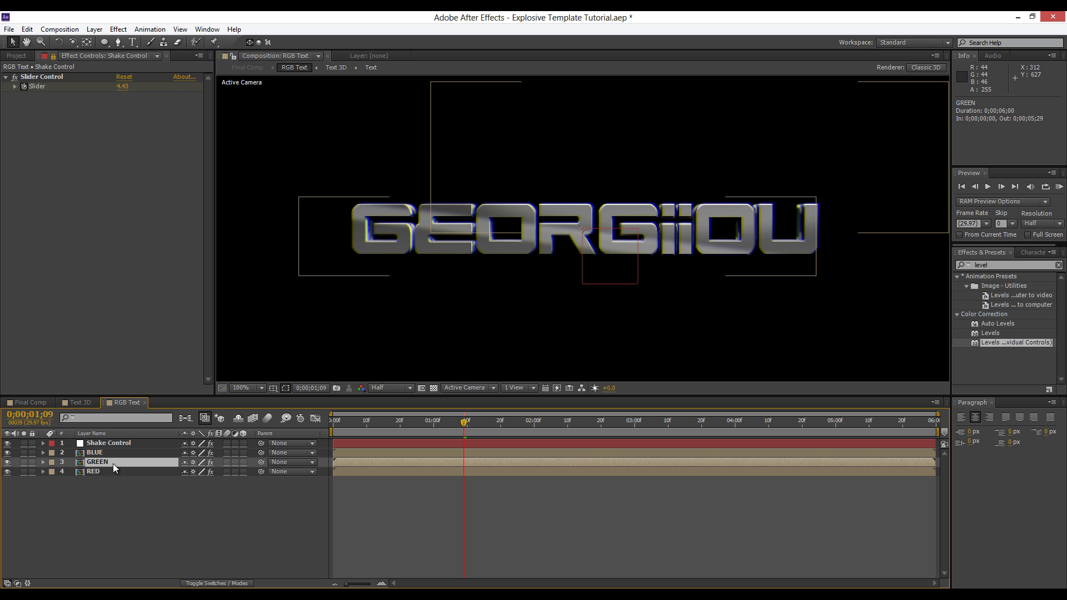
{"action": "left_click", "coordinate": [31, 406]}
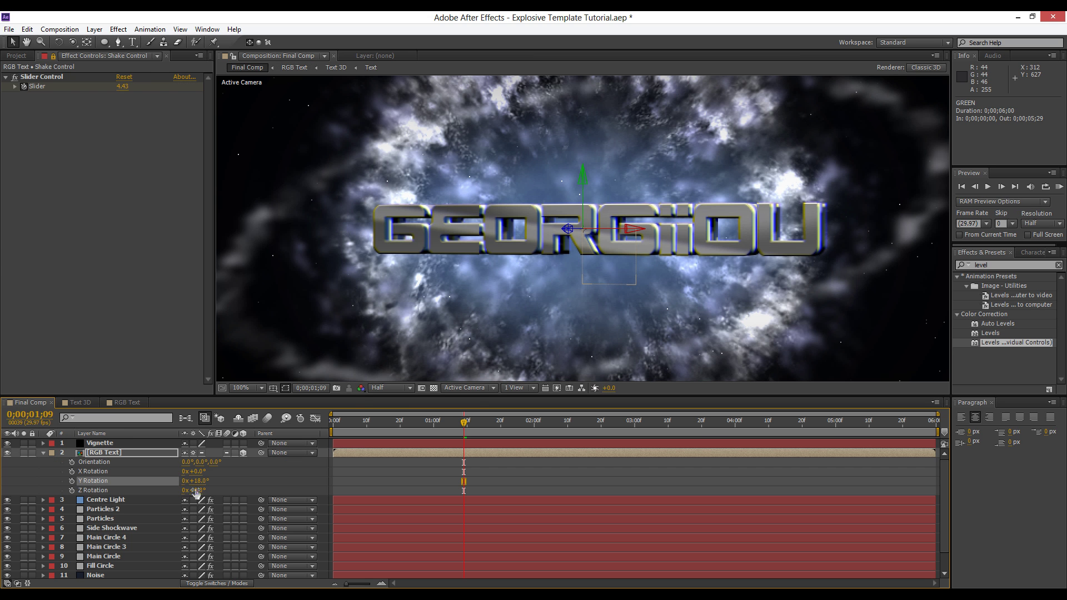
{"action": "mouse_move", "coordinate": [204, 481]}
{"action": "left_mouse_down"}
{"action": "mouse_move", "coordinate": [214, 482]}
{"action": "mouse_move", "coordinate": [187, 482]}
{"action": "left_mouse_up"}
{"action": "left_click", "coordinate": [199, 482]}
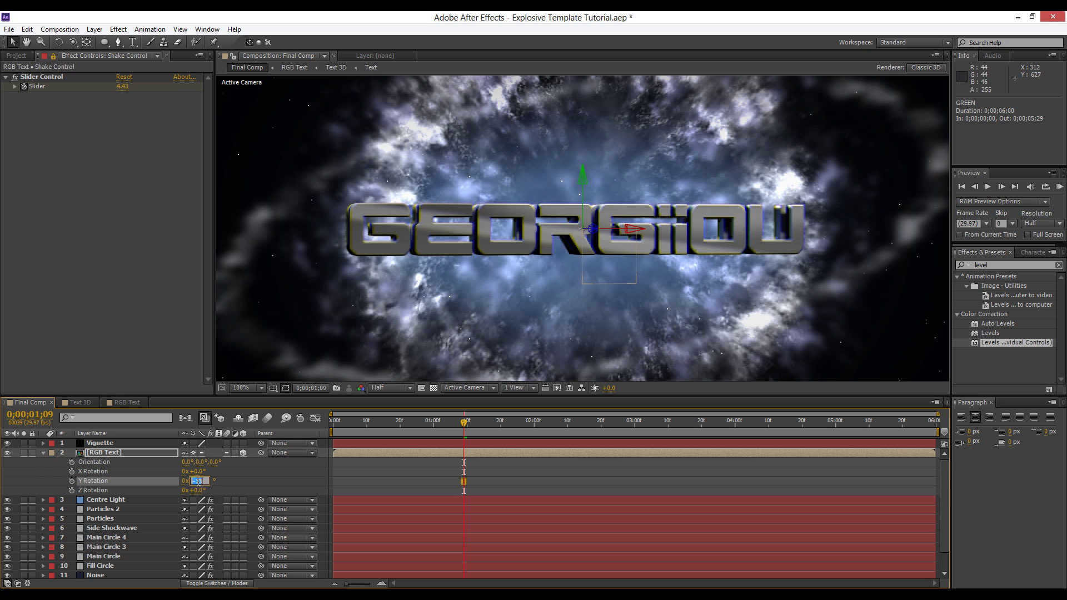
{"action": "type", "text": "0"}
{"action": "key", "text": "Return"}
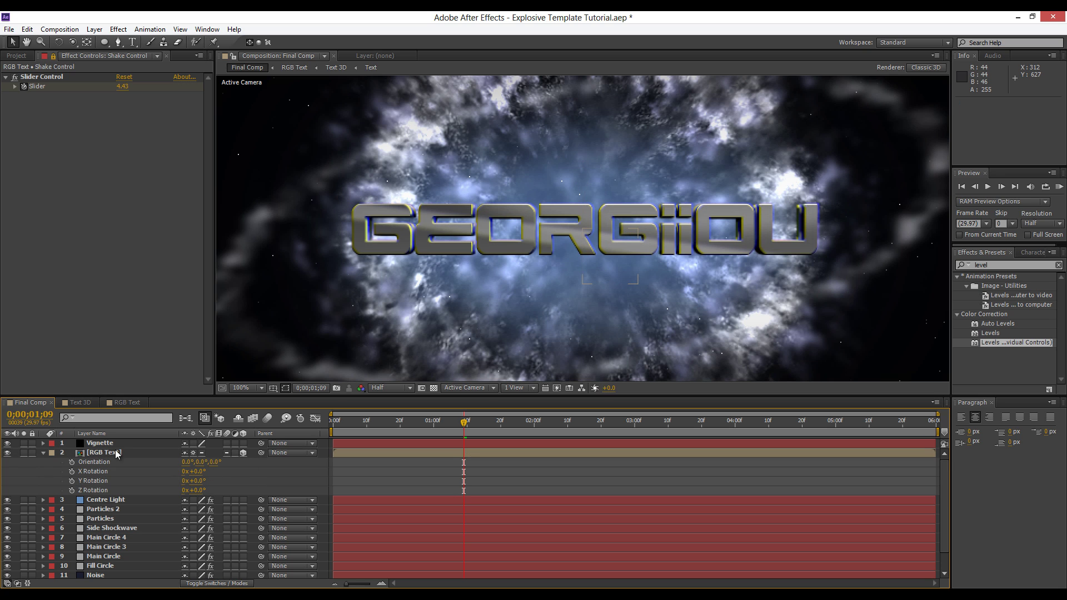
Scrub Final Comp between 0;00;00;29 and 0;00;01;03 to examine the explosion's start behind the title.
{"action": "left_click", "coordinate": [119, 452]}
{"action": "left_click", "coordinate": [431, 426]}
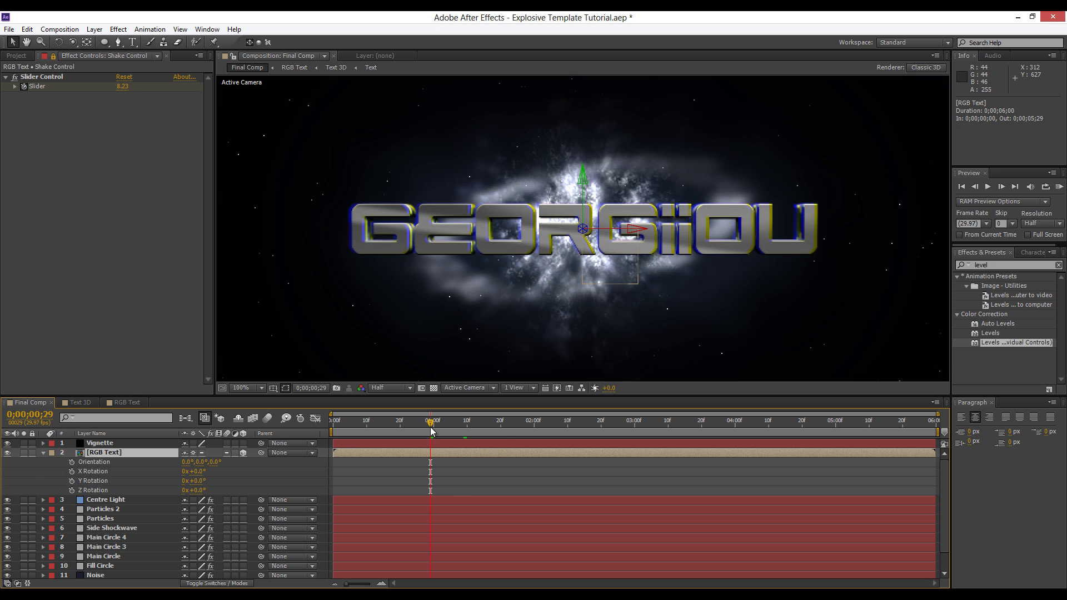
{"action": "left_click", "coordinate": [434, 429]}
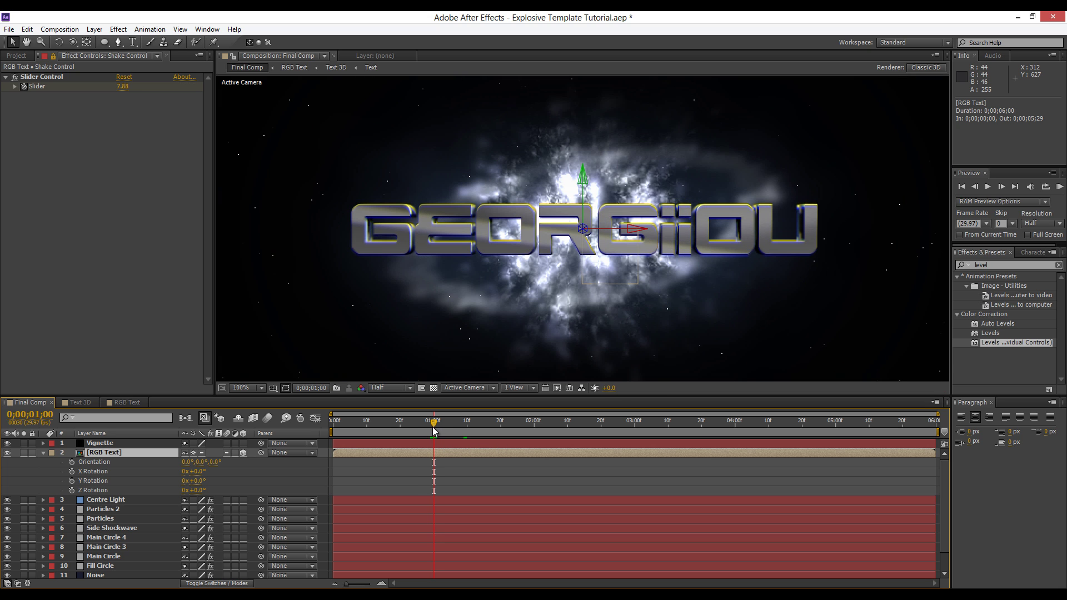
{"action": "left_click", "coordinate": [438, 428]}
{"action": "left_click", "coordinate": [446, 428]}
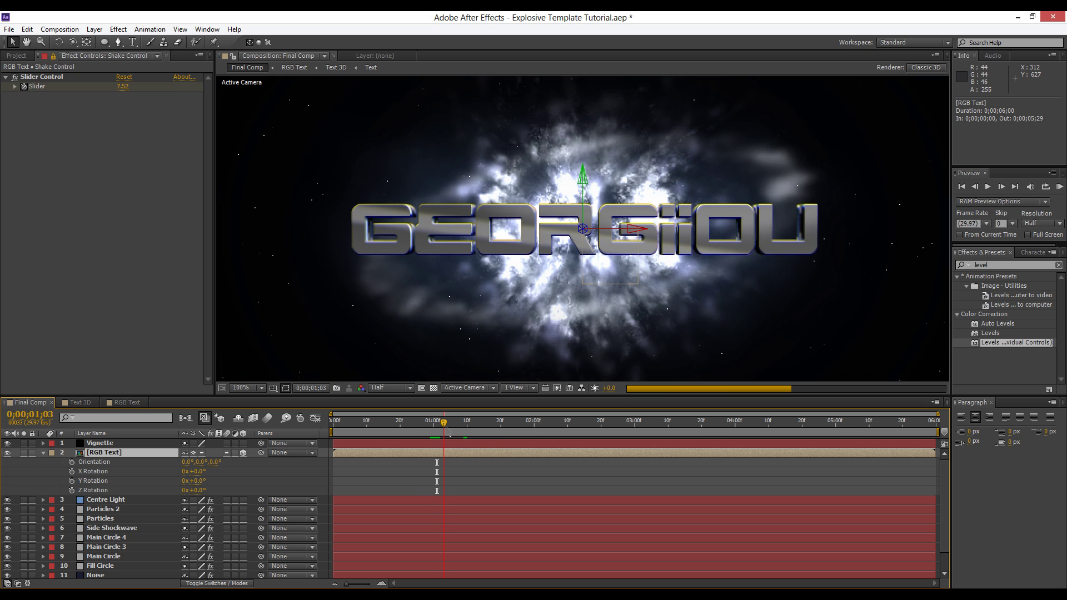
{"action": "left_click", "coordinate": [431, 428]}
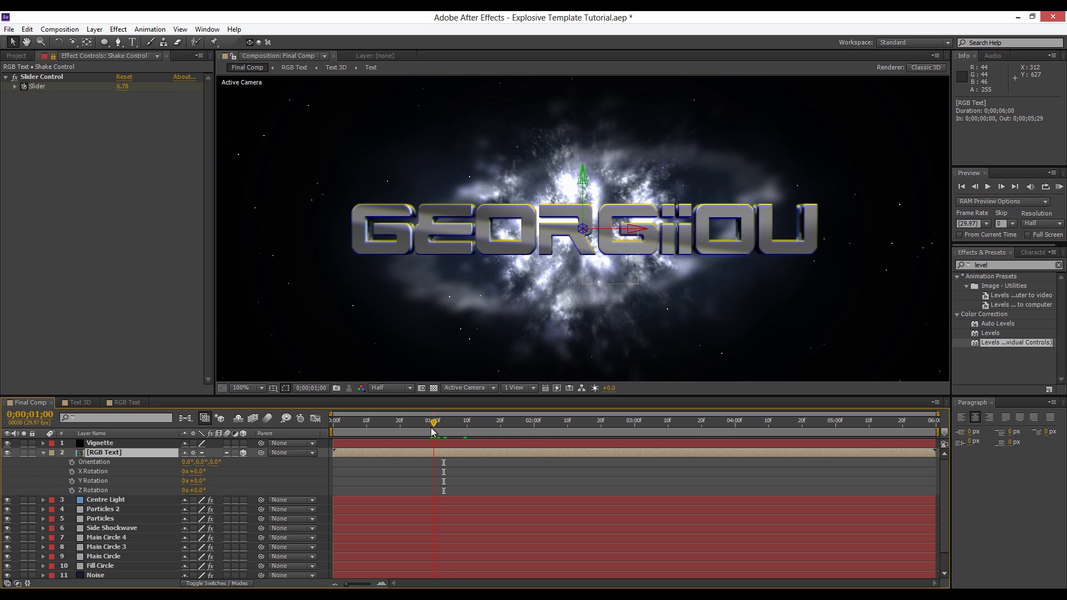
Reveal the Main Circle layer's keyframes and move the current time to its second Mask Expansion keyframes at 0;00;01;08.
{"action": "scroll", "coordinate": [178, 481], "scroll_direction": "down", "scroll_amount": 2}
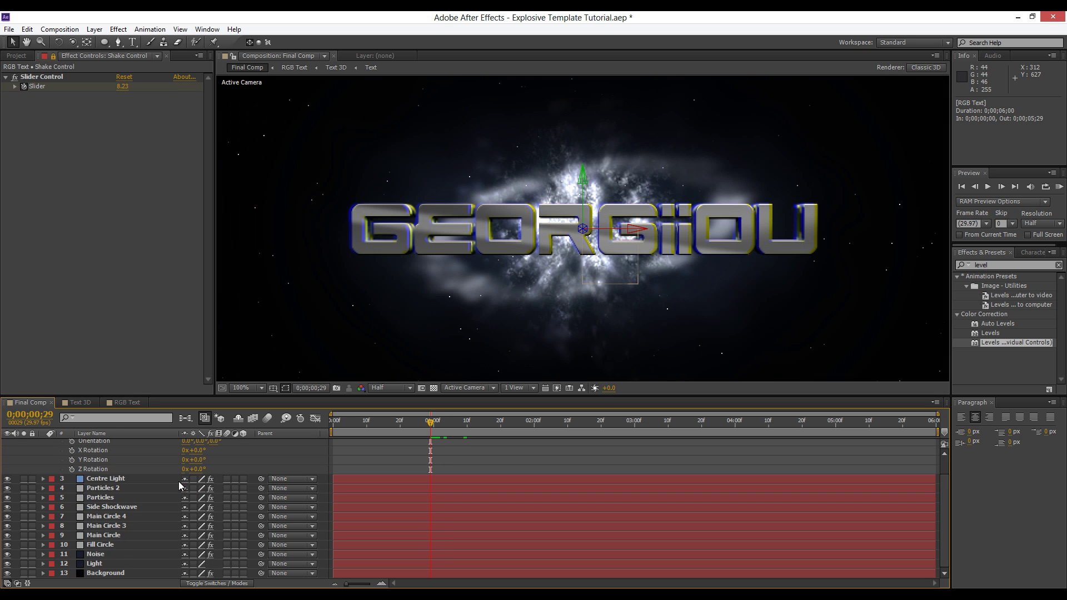
{"action": "left_click", "coordinate": [127, 536]}
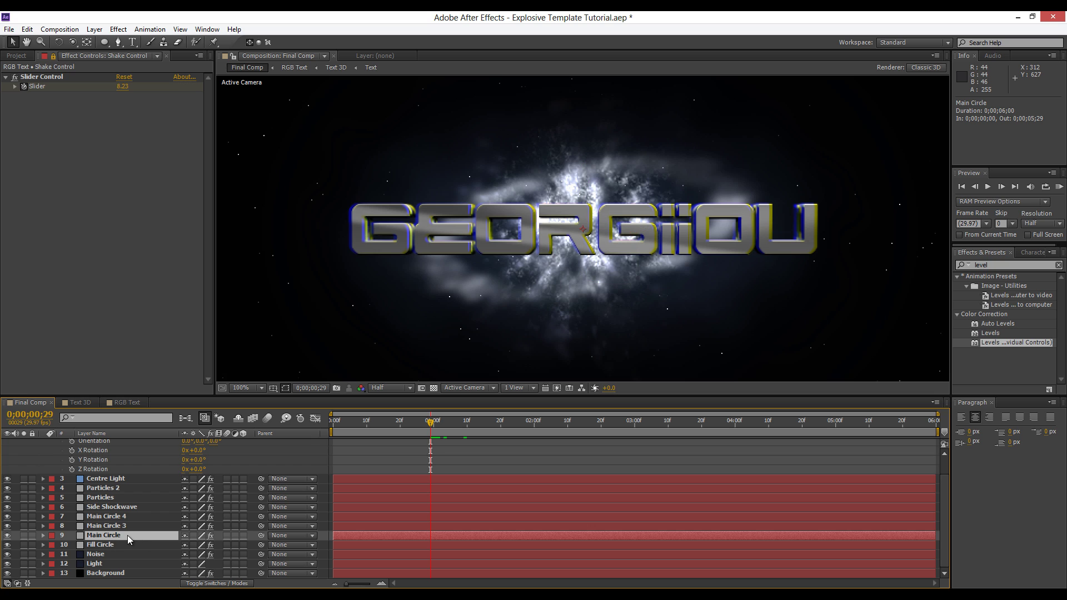
{"action": "key", "text": "u"}
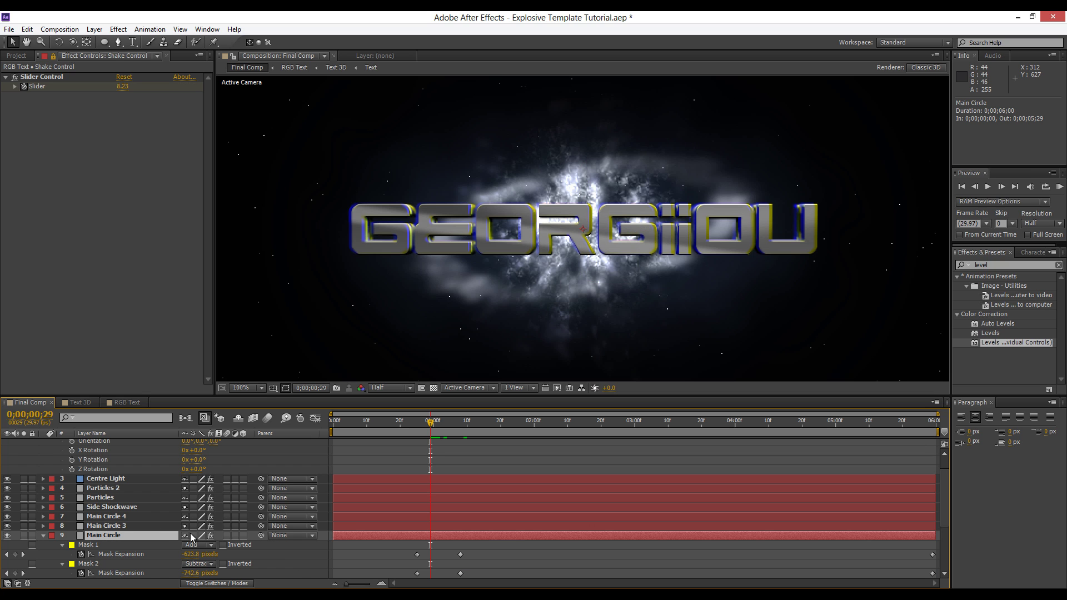
{"action": "left_click", "coordinate": [461, 425]}
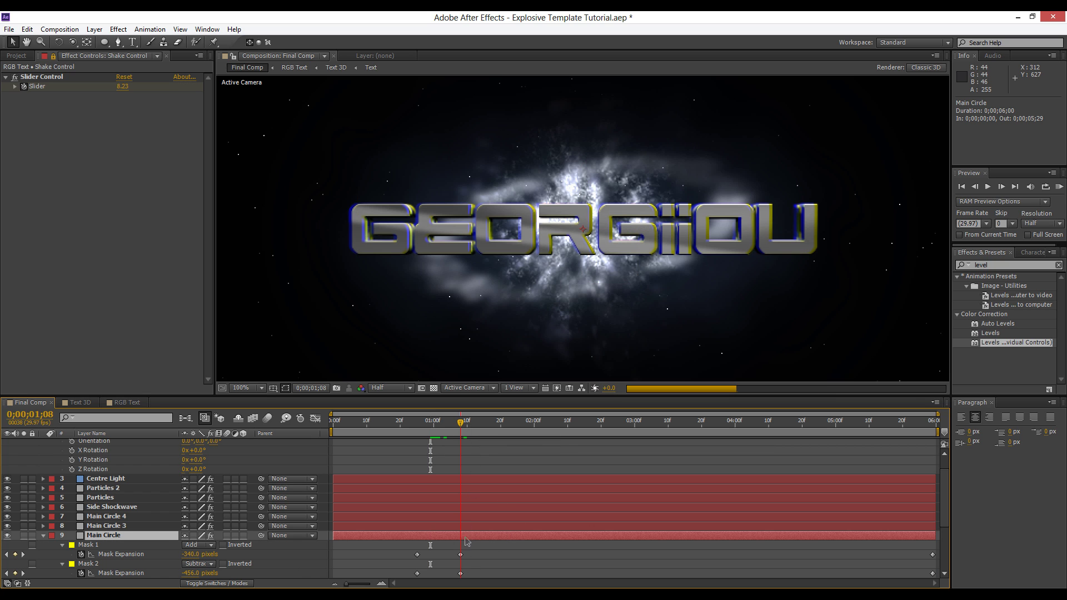
{"action": "left_click_drag", "start_coordinate": [455, 552], "coordinate": [464, 576]}
{"action": "left_click", "coordinate": [471, 575]}
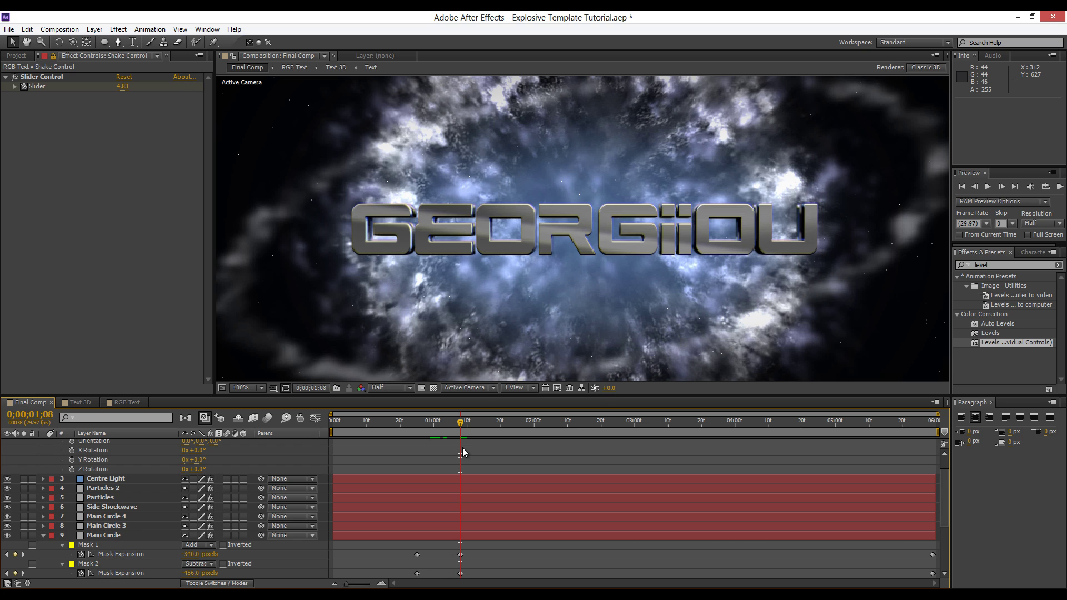
Add a Position keyframe to the RGB Text layer at 0;00;01;08.
{"action": "scroll", "coordinate": [100, 490], "scroll_direction": "up", "scroll_amount": 1}
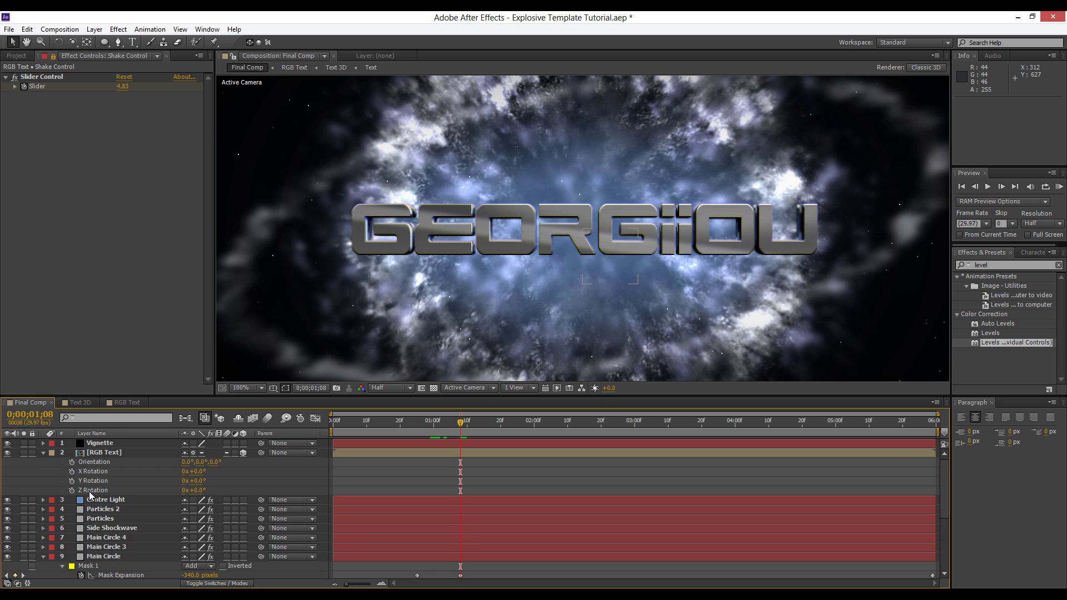
{"action": "left_click", "coordinate": [101, 455]}
{"action": "key", "text": "p"}
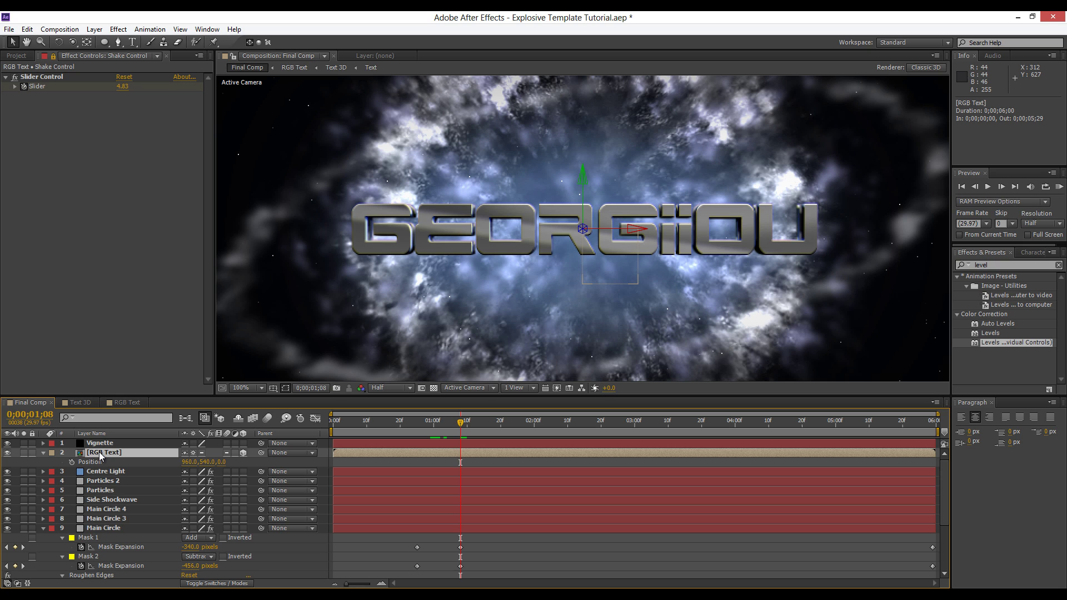
{"action": "left_click", "coordinate": [72, 463]}
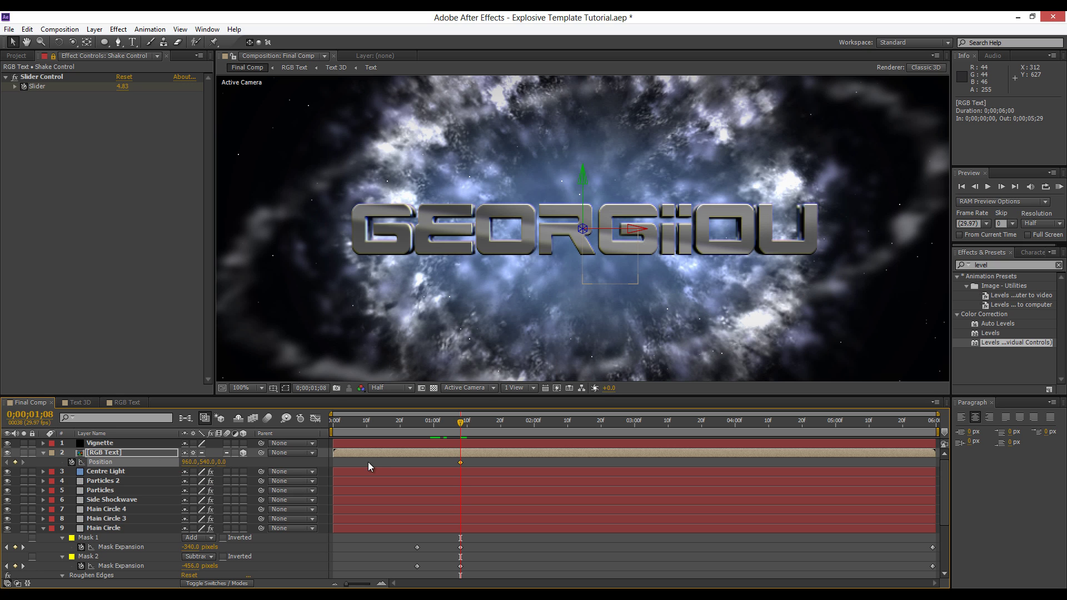
At 0;00;00;25, keyframe the RGB Text layer's Z position to -2800 so the title starts behind the camera.
{"action": "left_click_drag", "start_coordinate": [425, 425], "coordinate": [416, 556]}
{"action": "left_click", "coordinate": [417, 558]}
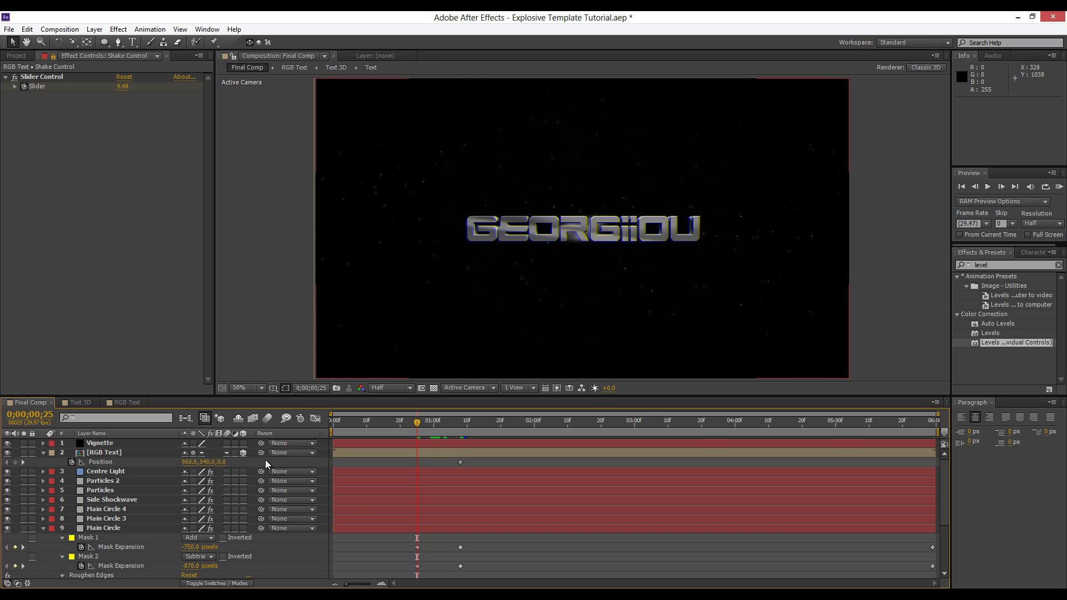
{"action": "key", "text": "comma"}
{"action": "left_click_drag", "start_coordinate": [221, 463], "coordinate": [72, 472]}
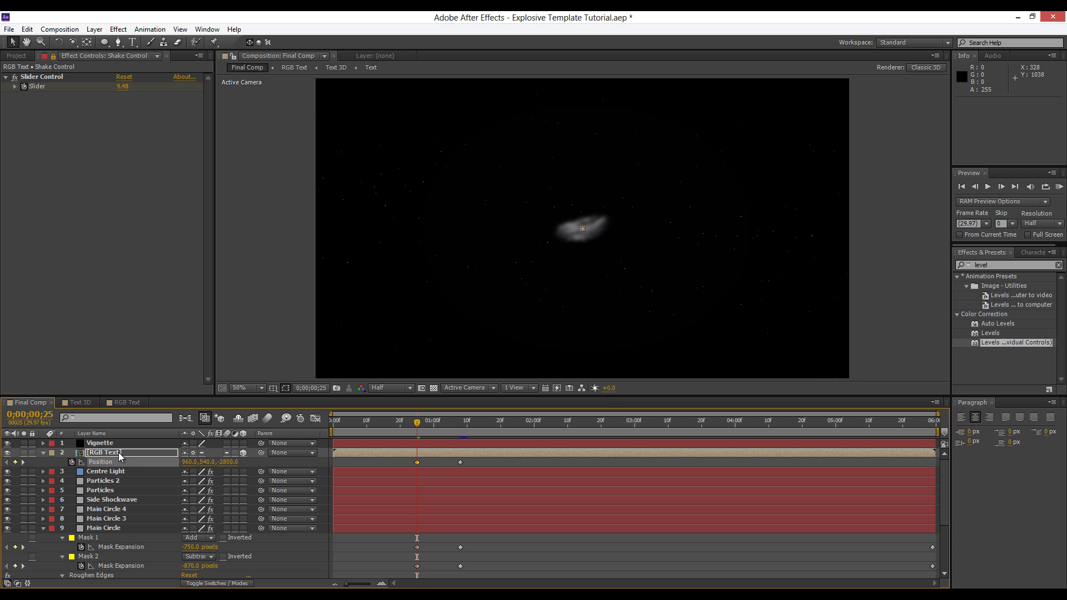
Show the RGB Text layer's rotation properties and keyframe its Y Rotation to -20° at 0;00;00;25.
{"action": "left_click", "coordinate": [119, 453]}
{"action": "key", "text": "r"}
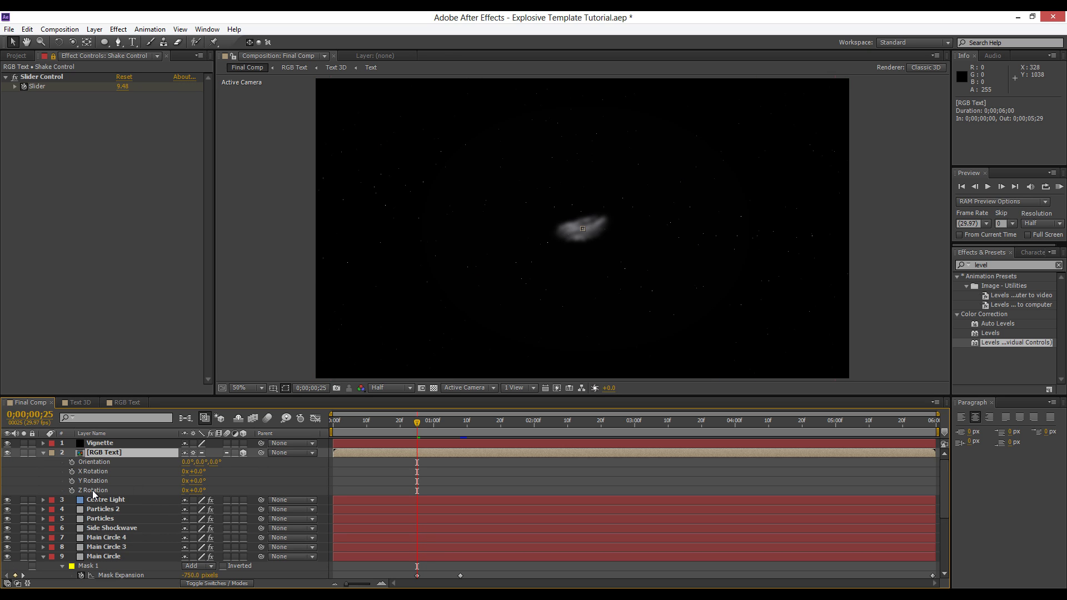
{"action": "left_click", "coordinate": [93, 491]}
{"action": "left_click", "coordinate": [92, 483]}
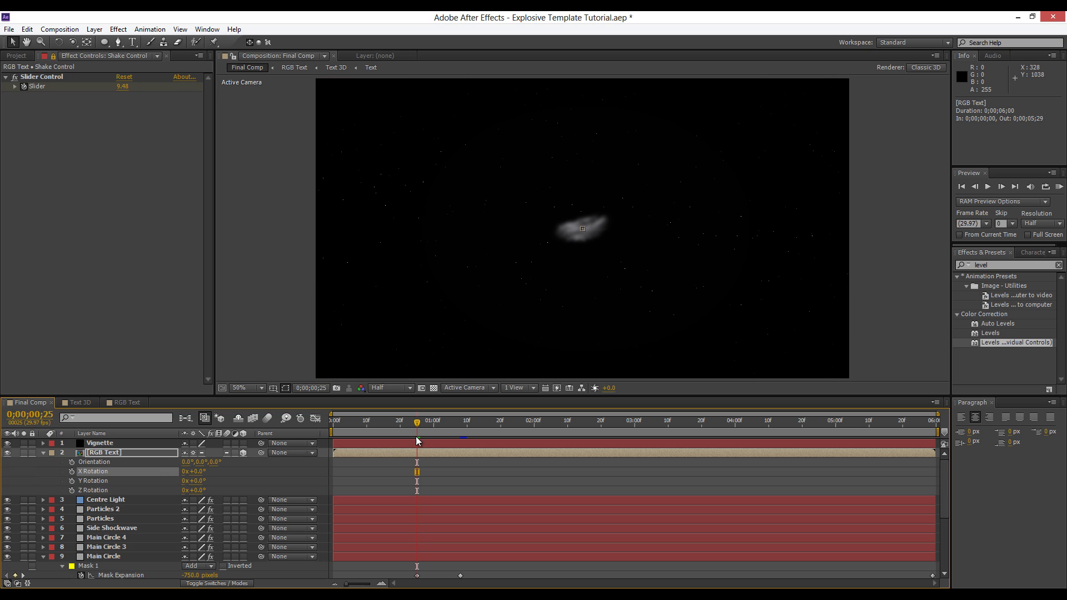
{"action": "left_click", "coordinate": [88, 482]}
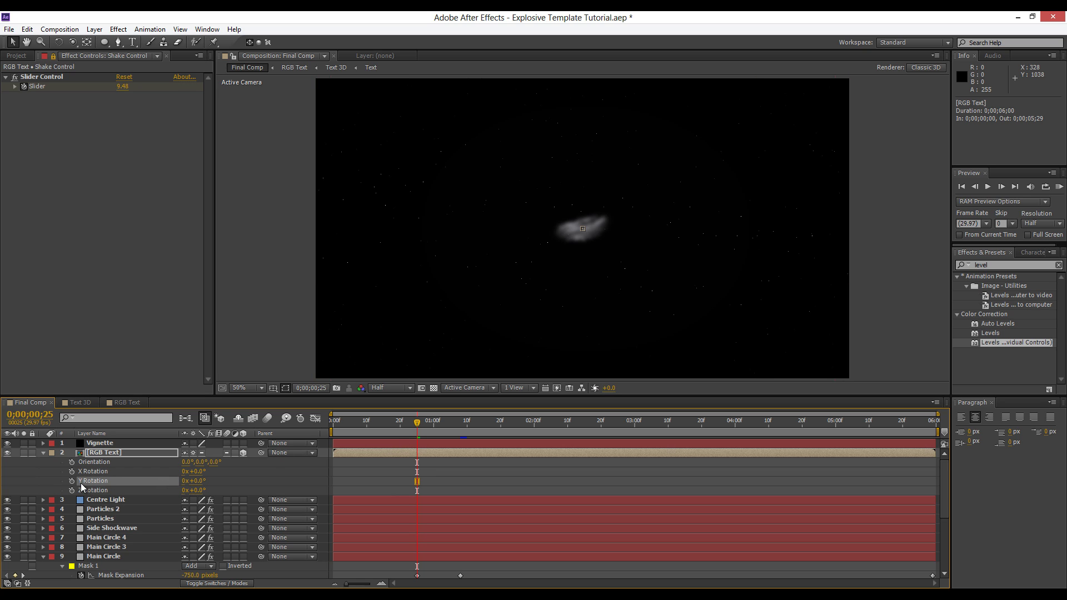
{"action": "left_click", "coordinate": [72, 481]}
{"action": "left_click", "coordinate": [196, 482]}
{"action": "type", "text": "-20"}
{"action": "key", "text": "Return"}
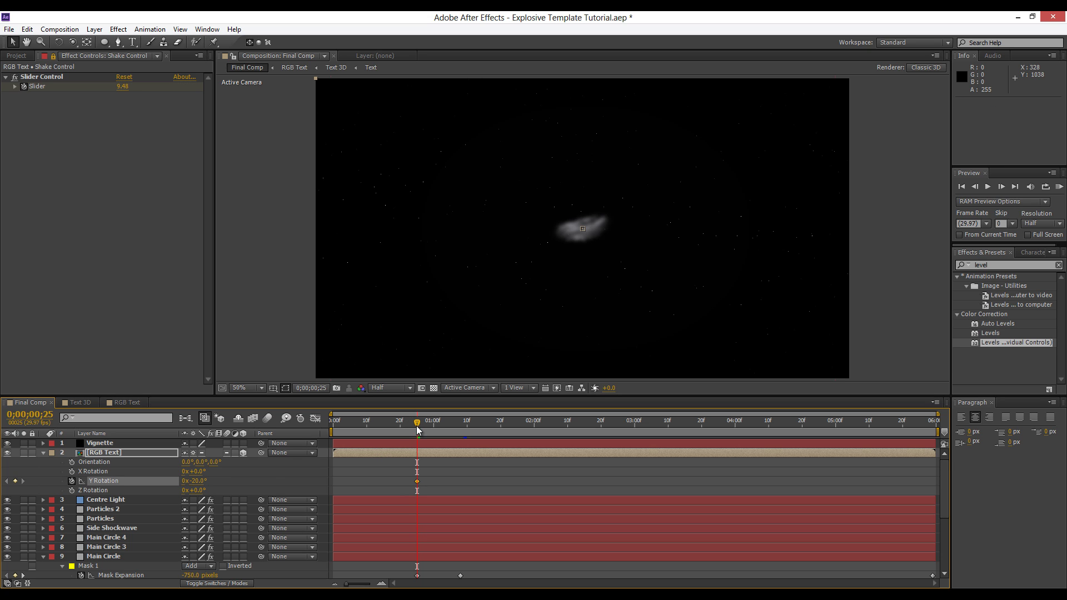
Keyframe the RGB Text layer's Y Rotation to 10° on the last frame, 0;00;05;29.
{"action": "left_click_drag", "start_coordinate": [417, 426], "coordinate": [456, 423]}
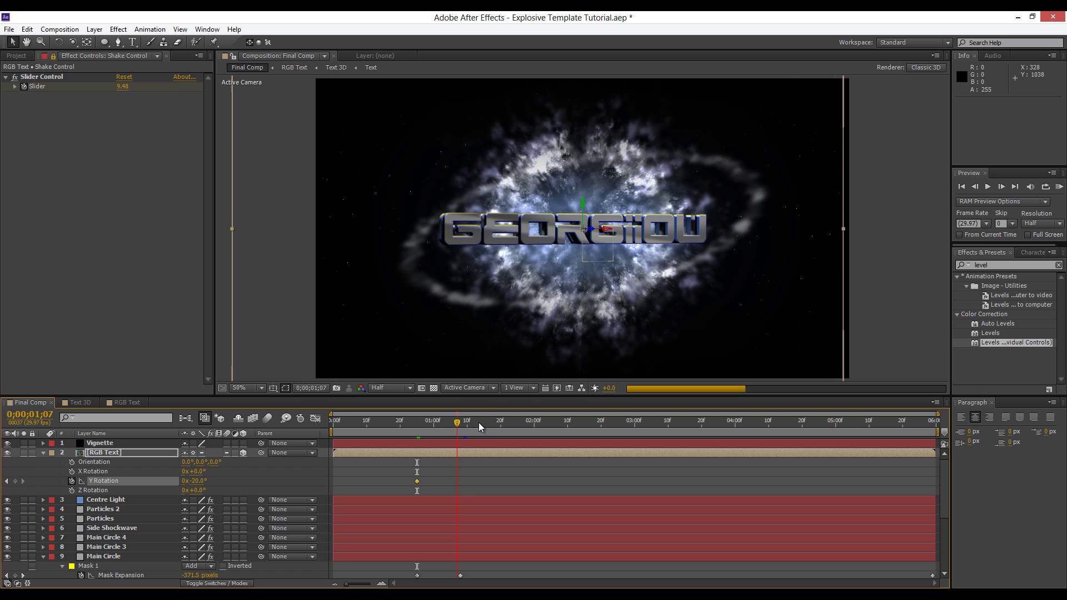
{"action": "left_click", "coordinate": [478, 422]}
{"action": "key", "text": "comma"}
{"action": "key", "text": "comma"}
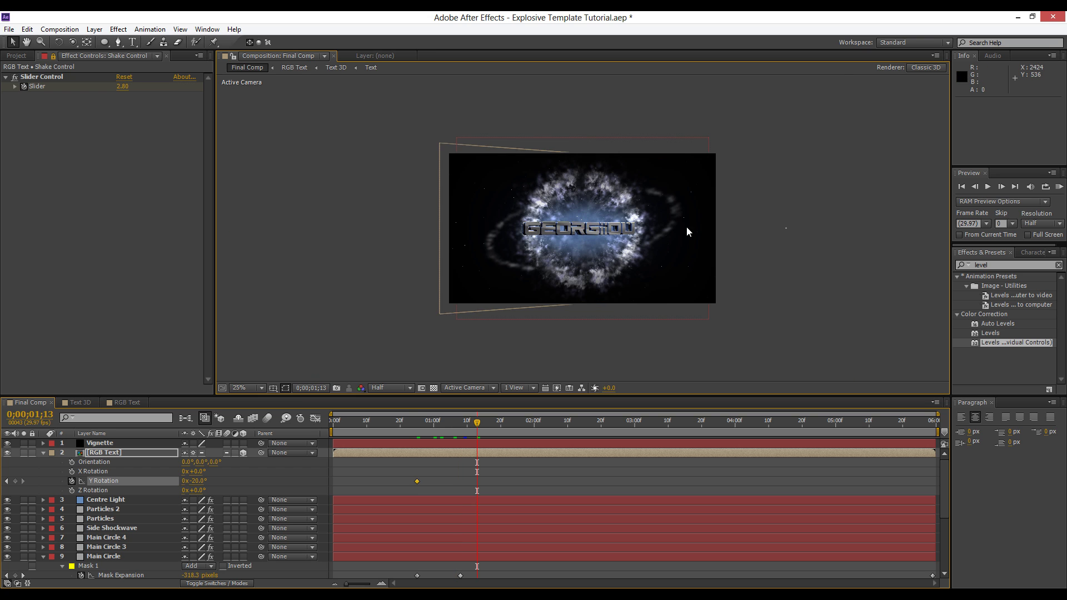
{"action": "key", "text": "period"}
{"action": "key", "text": "period"}
{"action": "left_click_drag", "start_coordinate": [543, 428], "coordinate": [938, 425]}
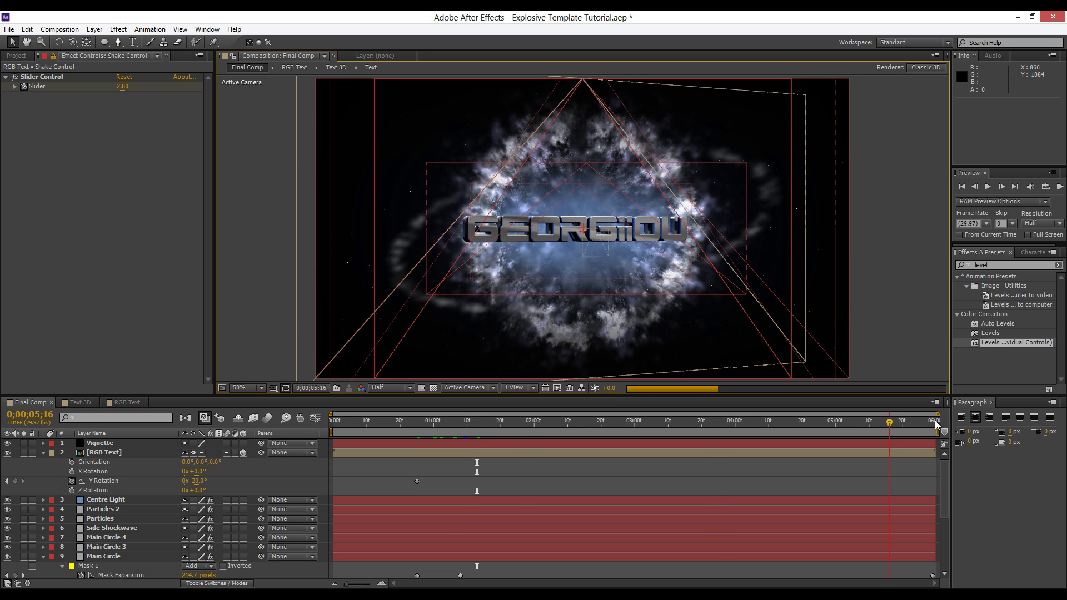
{"action": "left_click", "coordinate": [199, 481]}
{"action": "type", "text": "10"}
{"action": "key", "text": "Return"}
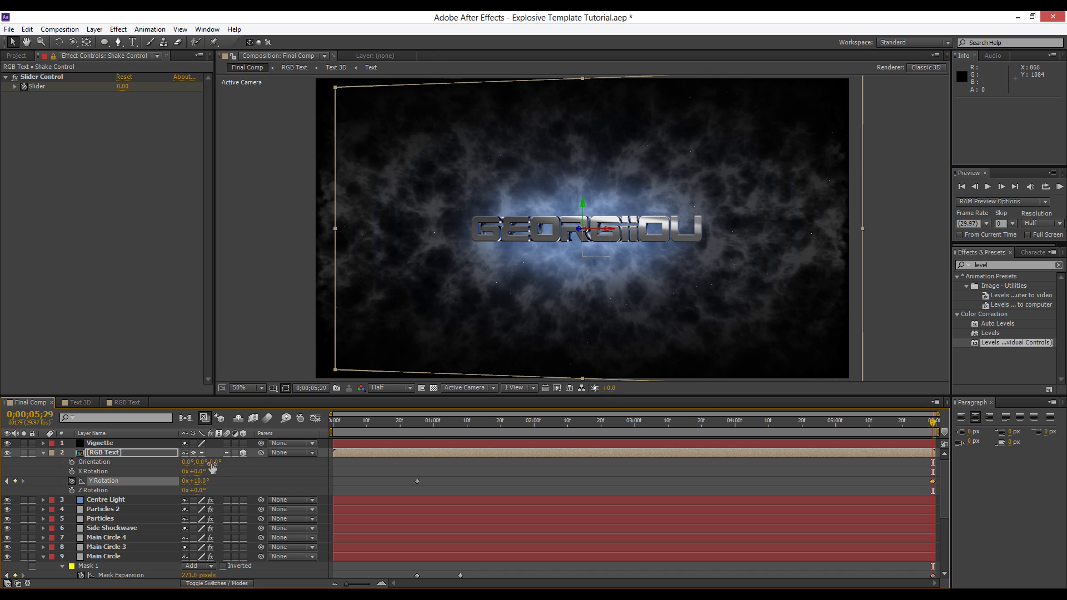
Scrub through Final Comp to check the title's Y rotation.
{"action": "left_click", "coordinate": [456, 427]}
{"action": "left_click", "coordinate": [493, 427]}
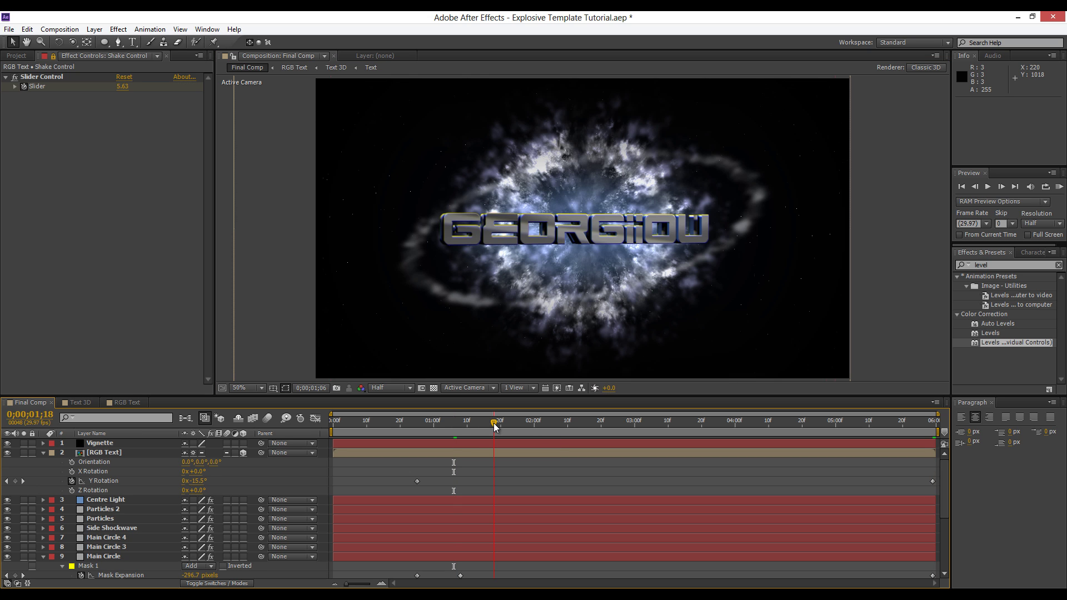
{"action": "left_click", "coordinate": [639, 427]}
At 0;00;05;29, raise the RGB Text layer's Z position to keyframe a slow drift away from the camera.
{"action": "left_click_drag", "start_coordinate": [706, 427], "coordinate": [976, 426]}
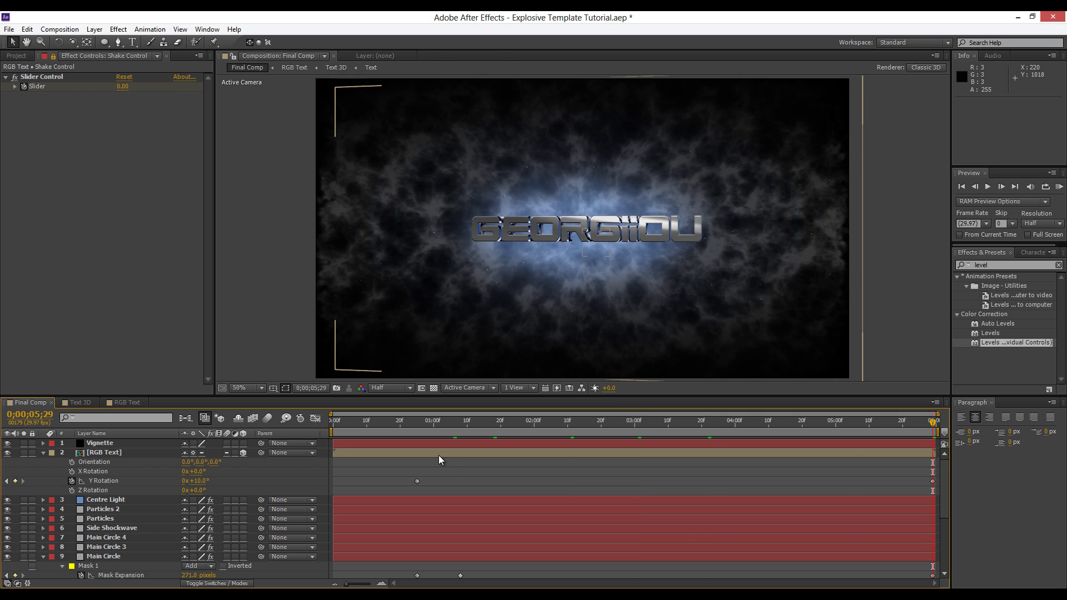
{"action": "left_click", "coordinate": [132, 453]}
{"action": "key", "text": "p"}
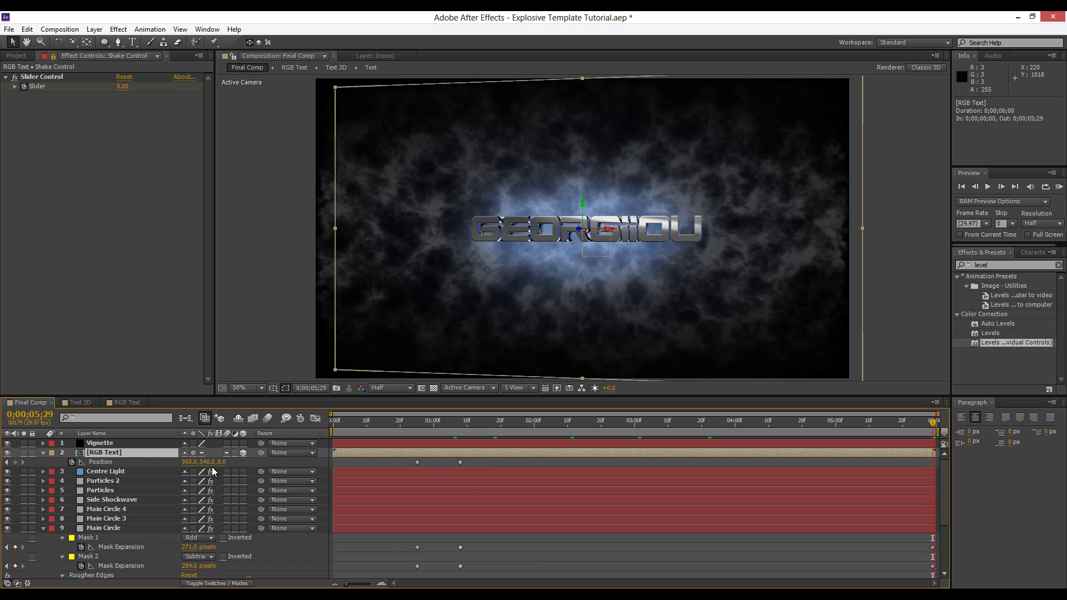
{"action": "left_click_drag", "start_coordinate": [222, 462], "coordinate": [269, 462]}
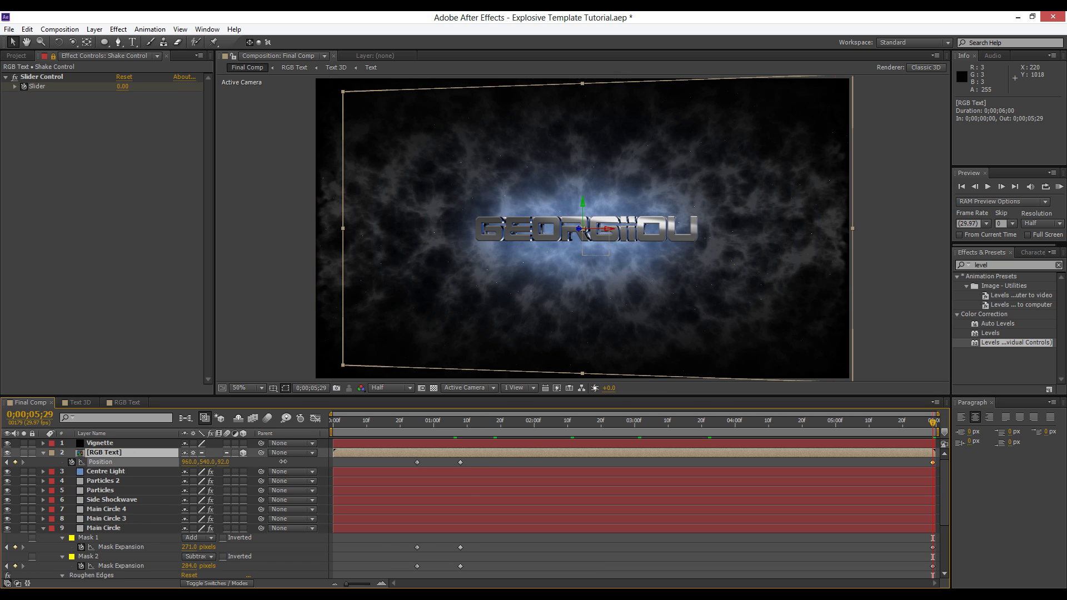
Check the title's combined position and rotation animation at several times from 0;00;01;06 to 0;00;03;08.
{"action": "left_click", "coordinate": [454, 422]}
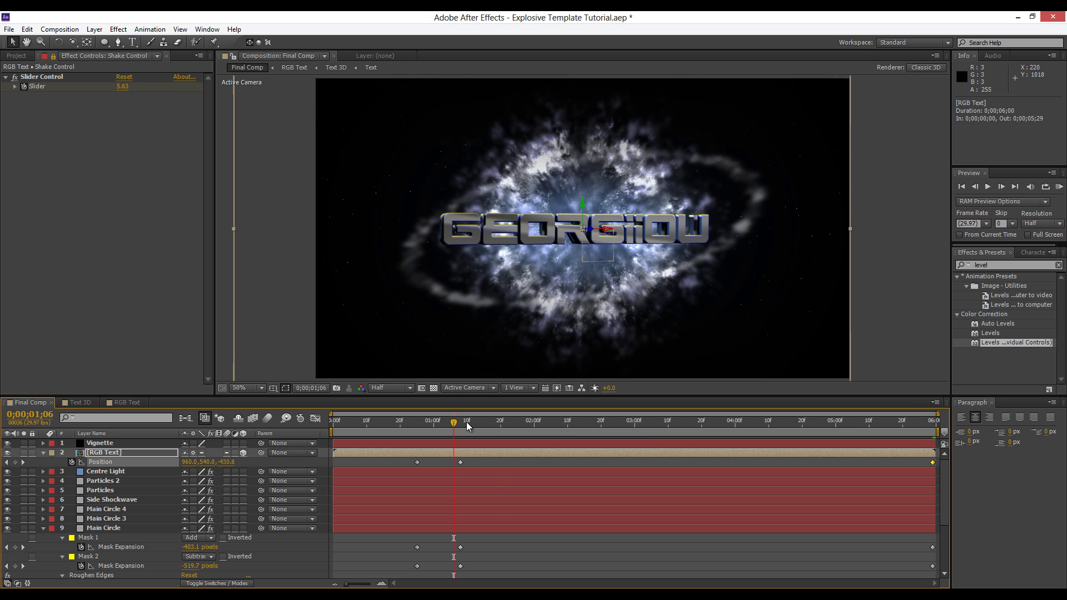
{"action": "left_click", "coordinate": [575, 427]}
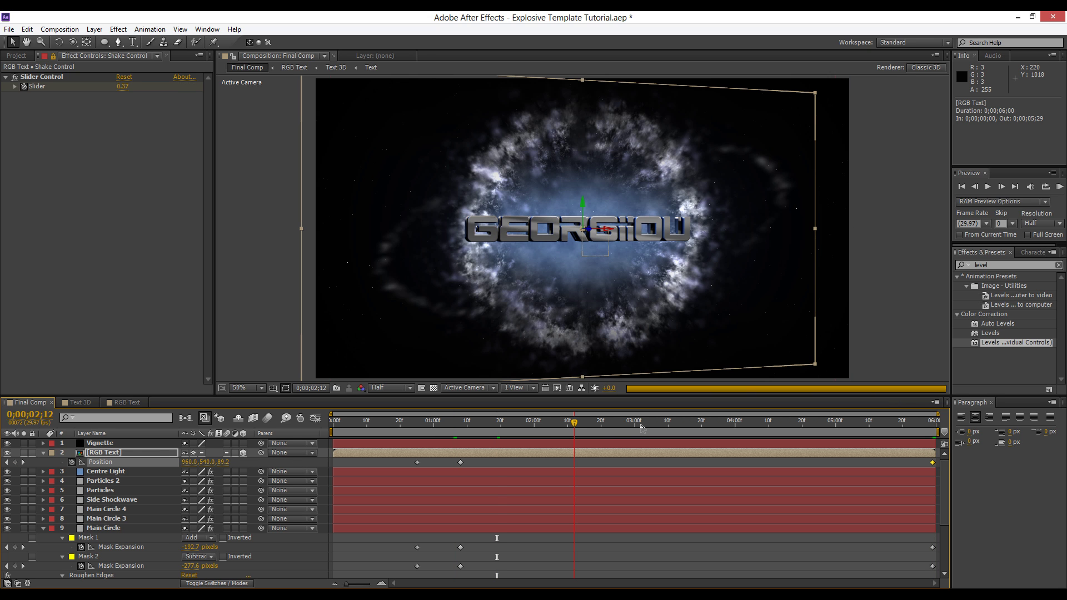
{"action": "left_click", "coordinate": [662, 423]}
{"action": "scroll", "coordinate": [836, 236], "scroll_direction": "down", "scroll_amount": 2}
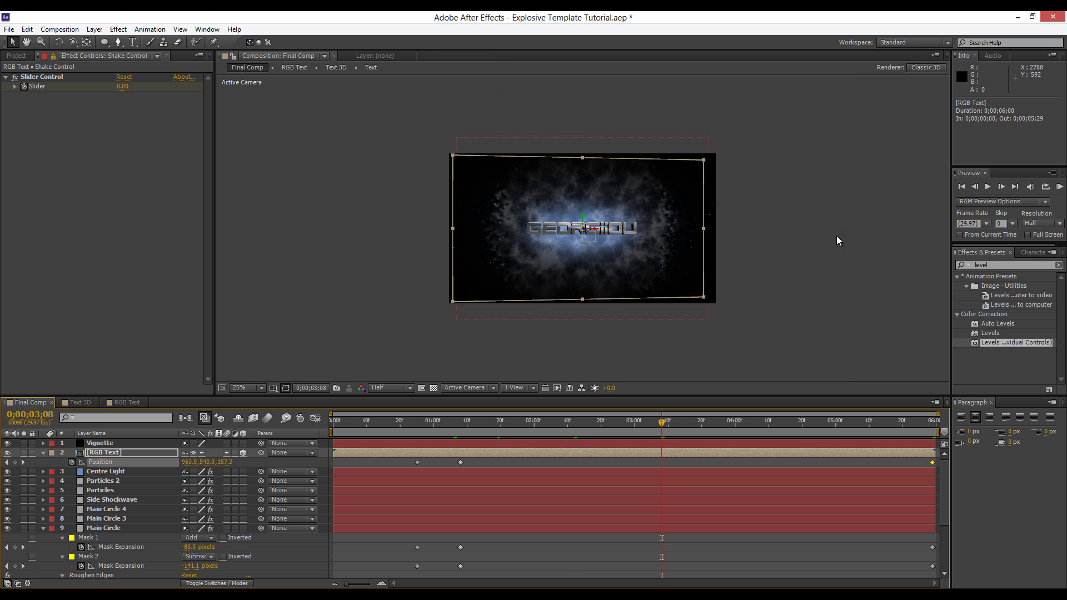
{"action": "left_click", "coordinate": [836, 236]}
{"action": "scroll", "coordinate": [706, 197], "scroll_direction": "up", "scroll_amount": 3}
{"action": "scroll", "coordinate": [705, 197], "scroll_direction": "down", "scroll_amount": 2}
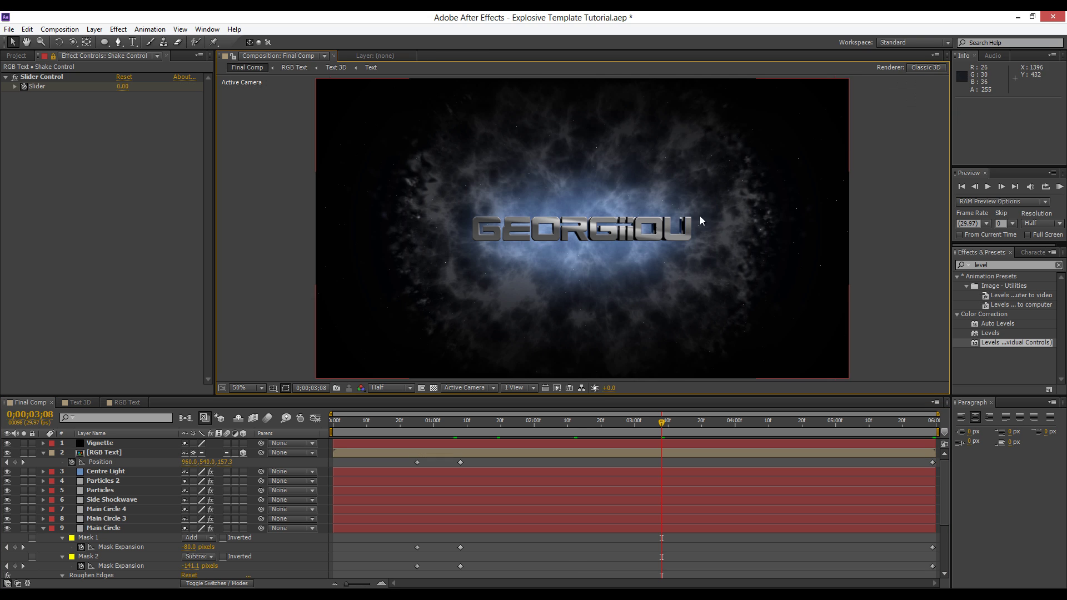
Collapse the expanded properties of the RGB Text and Main Circle layers in the timeline and clear the layer selection.
{"action": "left_click", "coordinate": [41, 453]}
{"action": "left_click", "coordinate": [43, 518]}
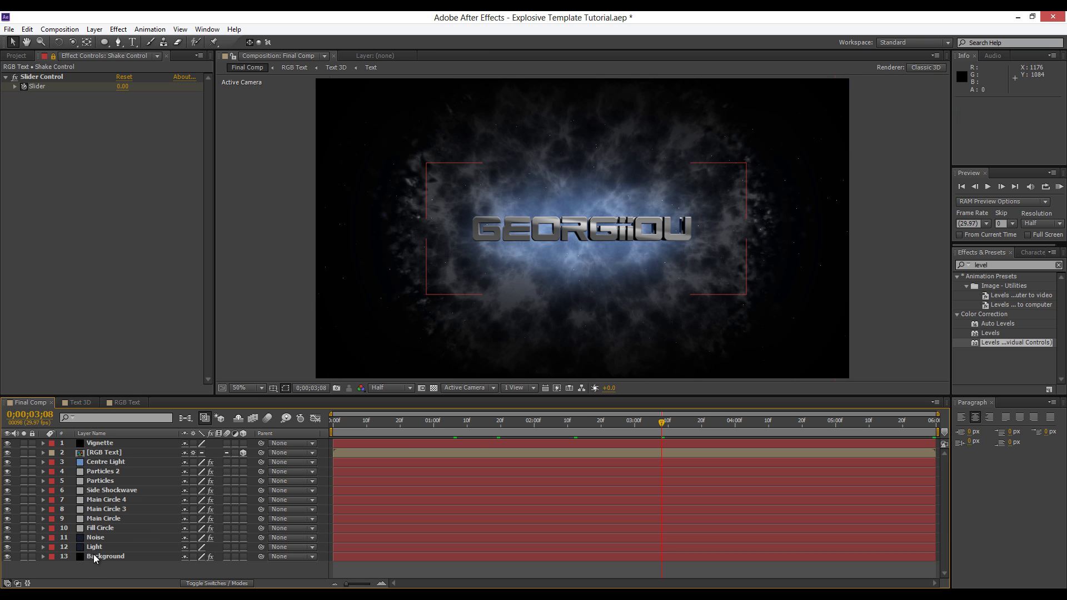
{"action": "left_click", "coordinate": [102, 572]}
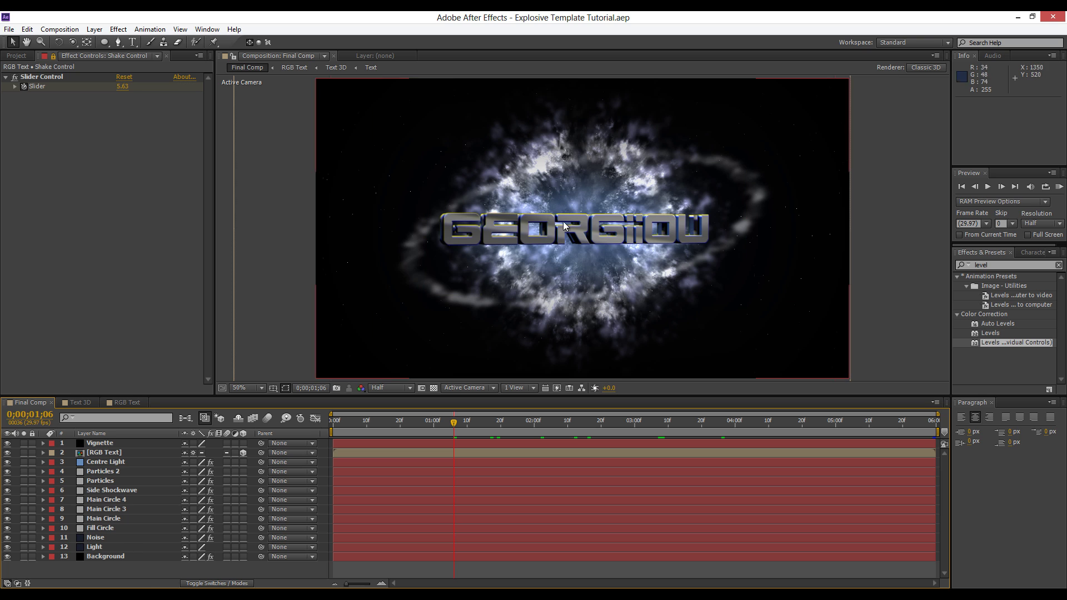
Create a black 1920 × 1080 px solid named Main Smoke as the uppermost layer of Final Comp.
{"action": "left_click", "coordinate": [96, 29]}
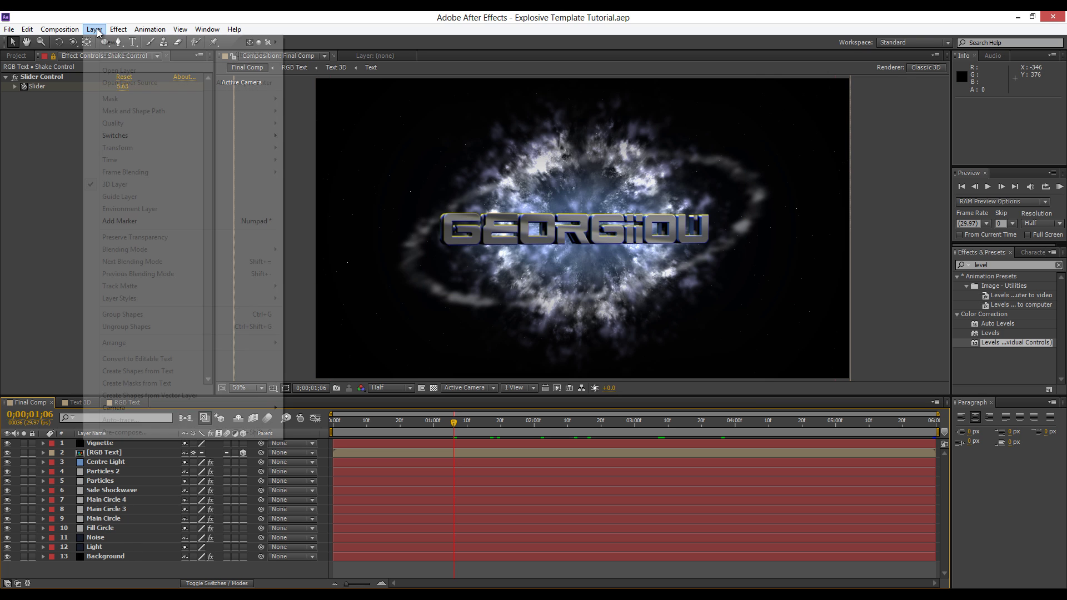
{"action": "mouse_move", "coordinate": [269, 46]}
{"action": "left_click", "coordinate": [300, 54]}
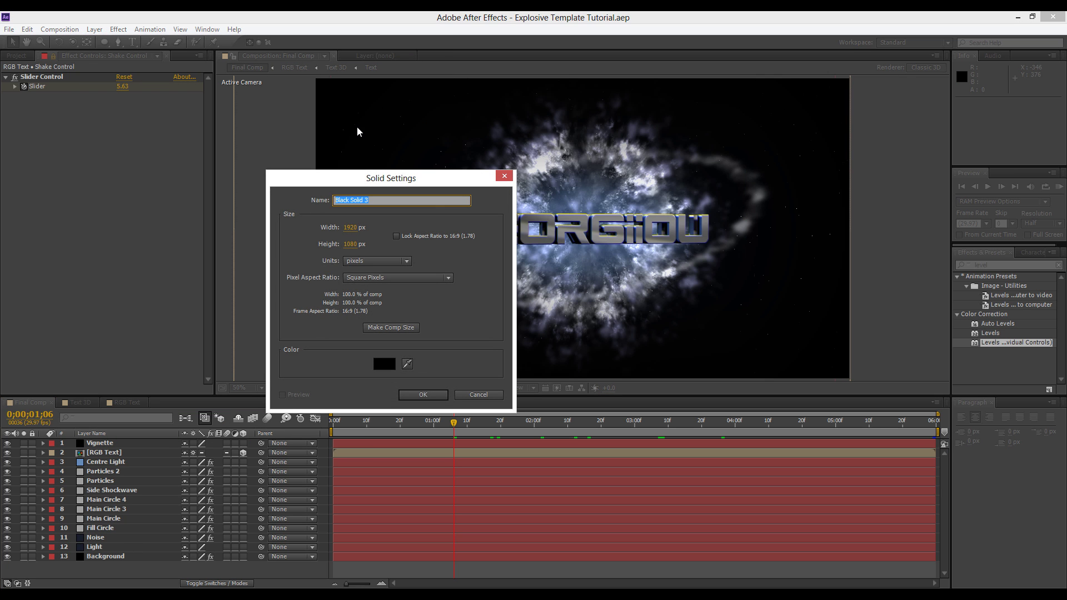
{"action": "type", "text": "Main Smoke"}
{"action": "key", "text": "Return"}
{"action": "left_click", "coordinate": [108, 40]}
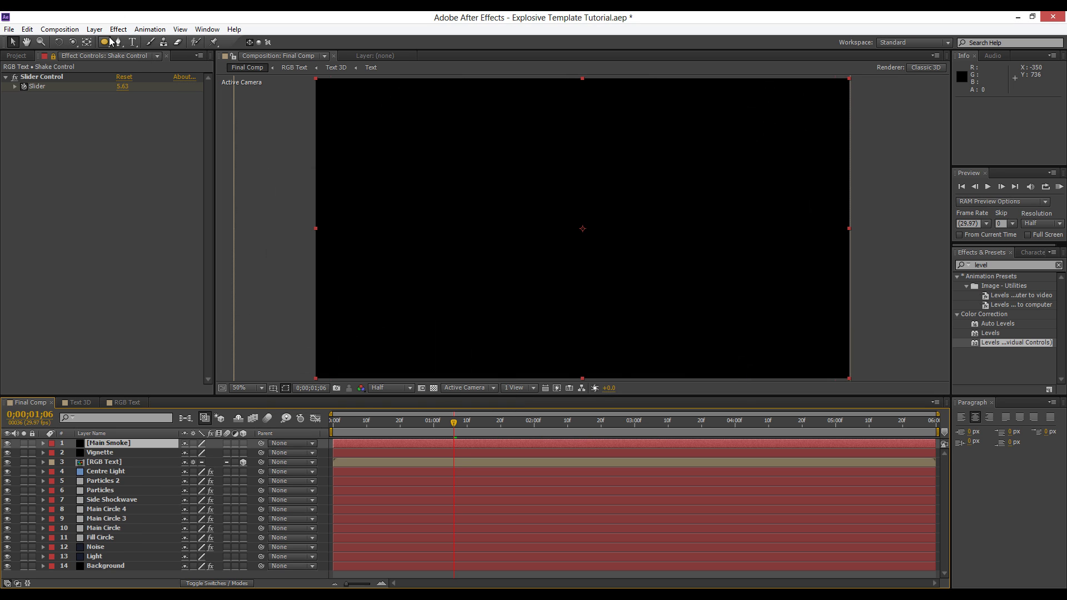
{"action": "key", "text": "v"}
Unlock the effect settings from the Shake Control layer and apply Fractal Noise to the Main Smoke layer.
{"action": "left_click", "coordinate": [54, 57]}
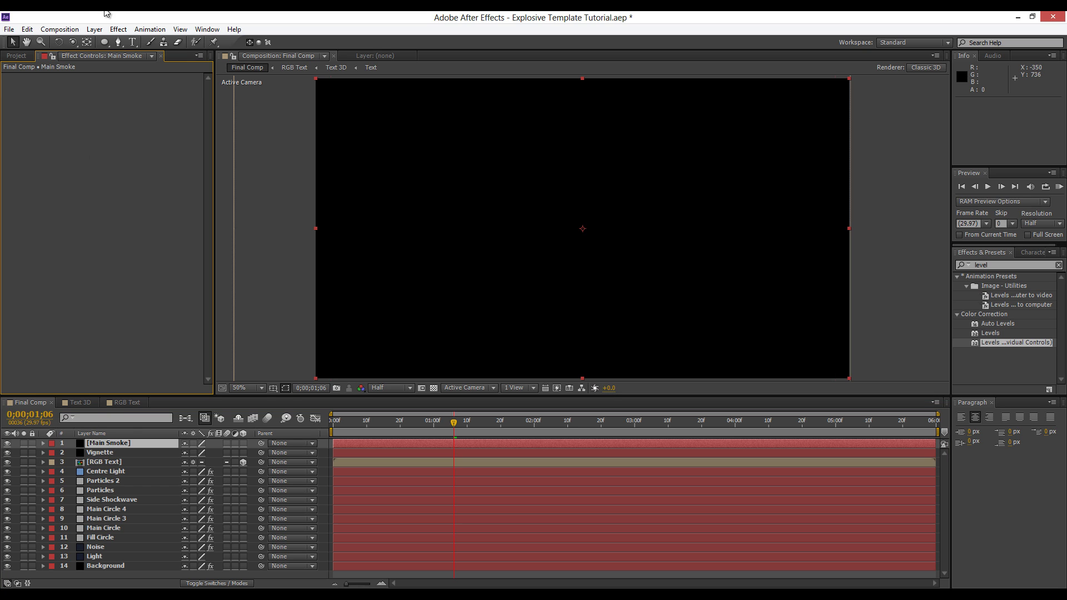
{"action": "left_click", "coordinate": [119, 27]}
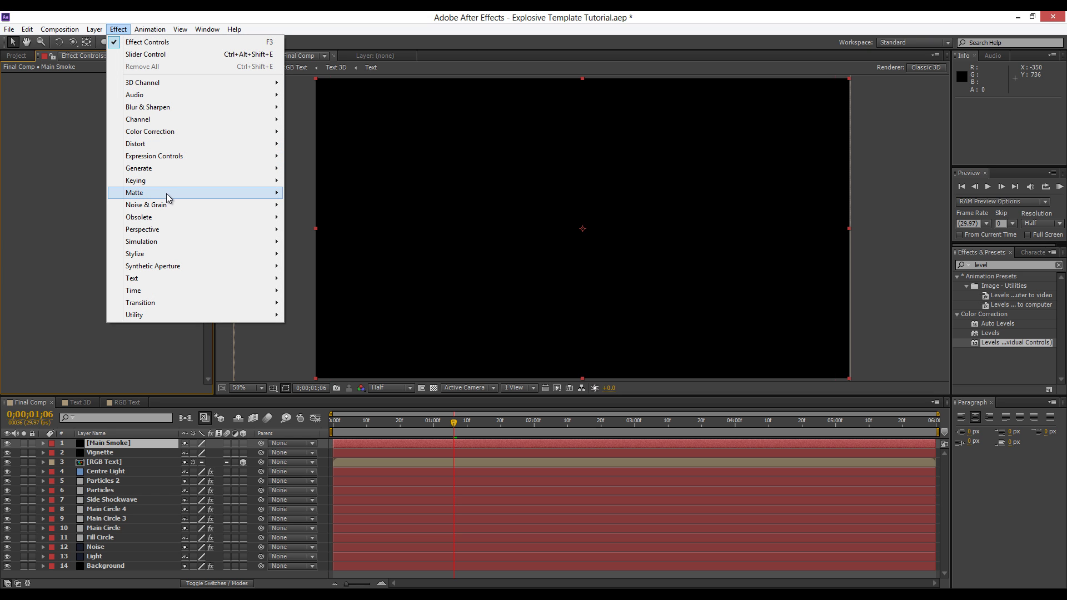
{"action": "mouse_move", "coordinate": [168, 206]}
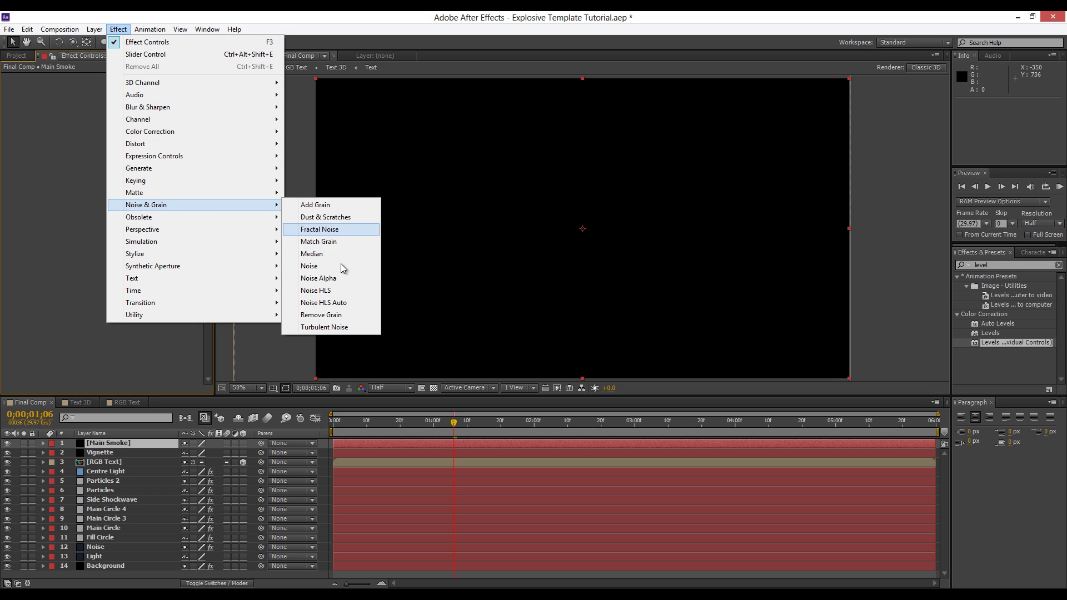
{"action": "left_click", "coordinate": [338, 230]}
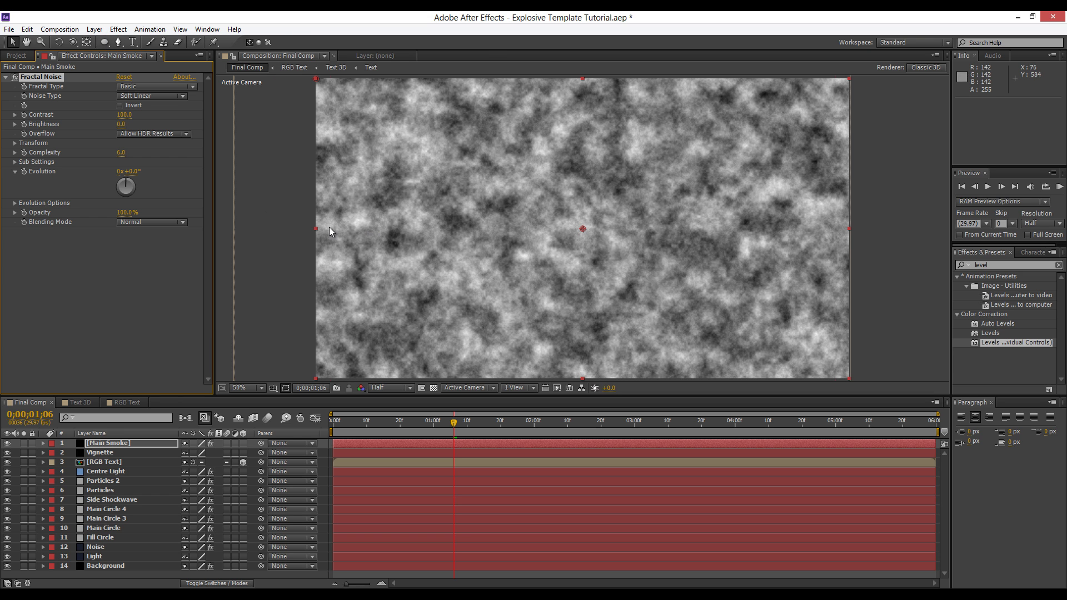
{"action": "left_click", "coordinate": [162, 444]}
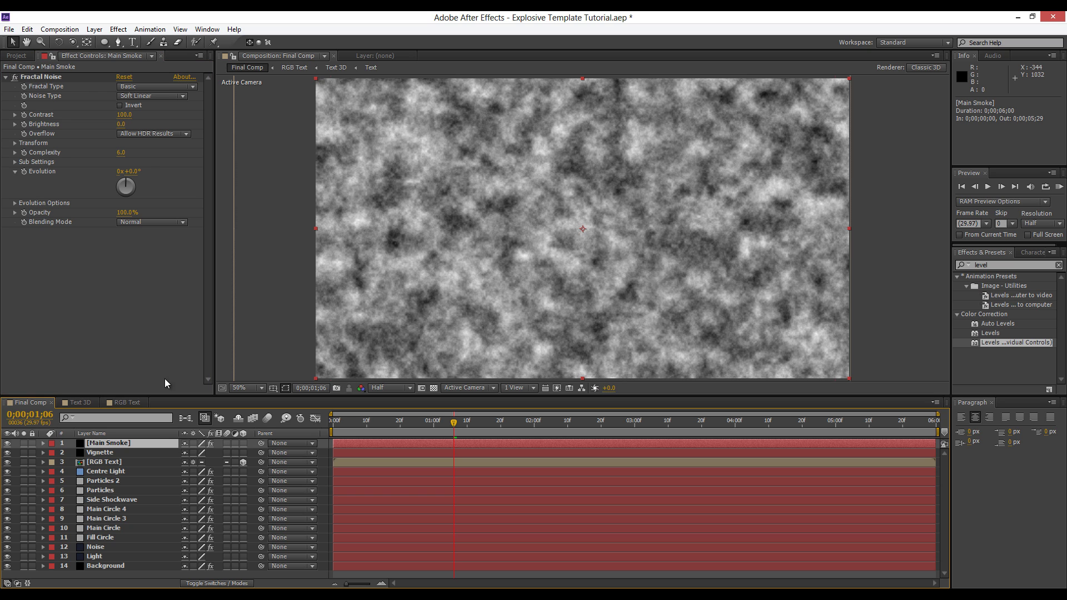
Draw three elliptical masks on the Main Smoke layer: a large one over the upper-left smoke and two small ones over the text.
{"action": "left_click", "coordinate": [104, 43]}
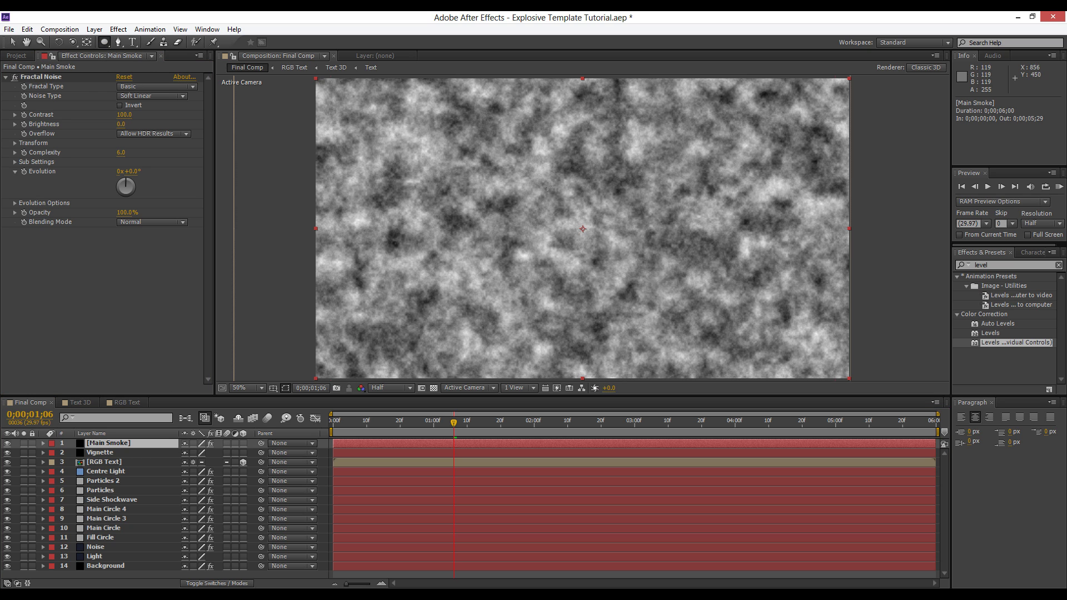
{"action": "left_click_drag", "start_coordinate": [506, 184], "coordinate": [636, 256]}
{"action": "key", "text": "space"}
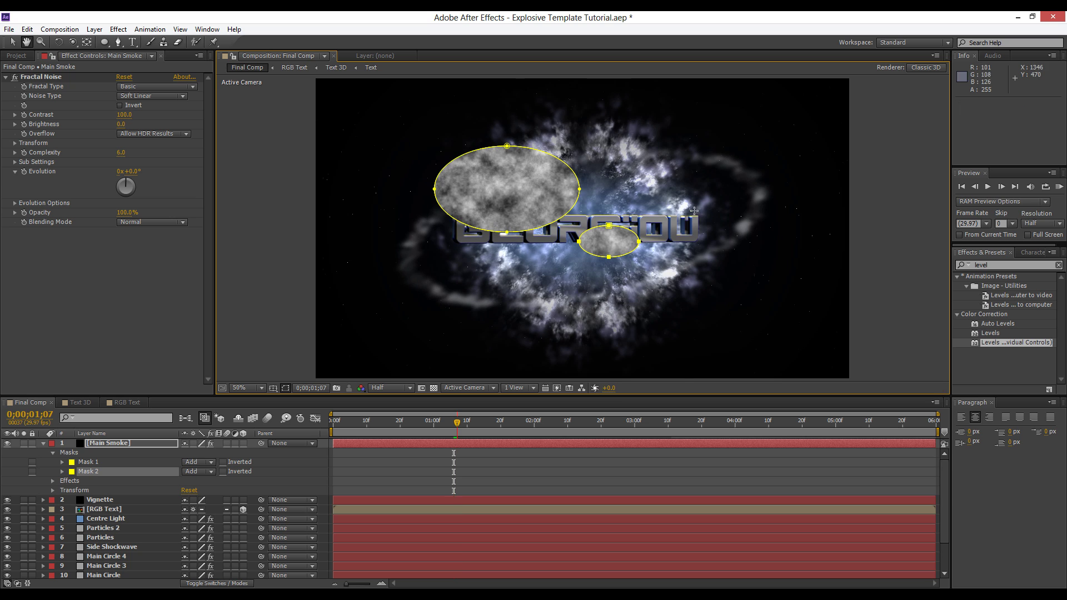
{"action": "left_click_drag", "start_coordinate": [659, 200], "coordinate": [706, 225]}
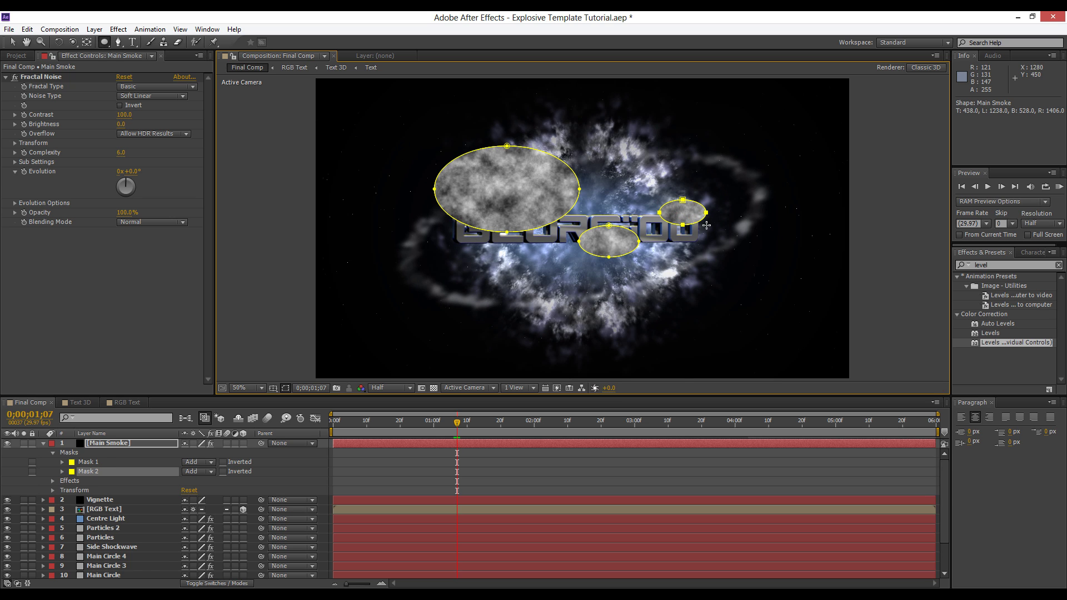
Feather the edges of all three Main Smoke masks so the noise patches blend softly.
{"action": "left_click", "coordinate": [139, 448]}
{"action": "key", "text": "f"}
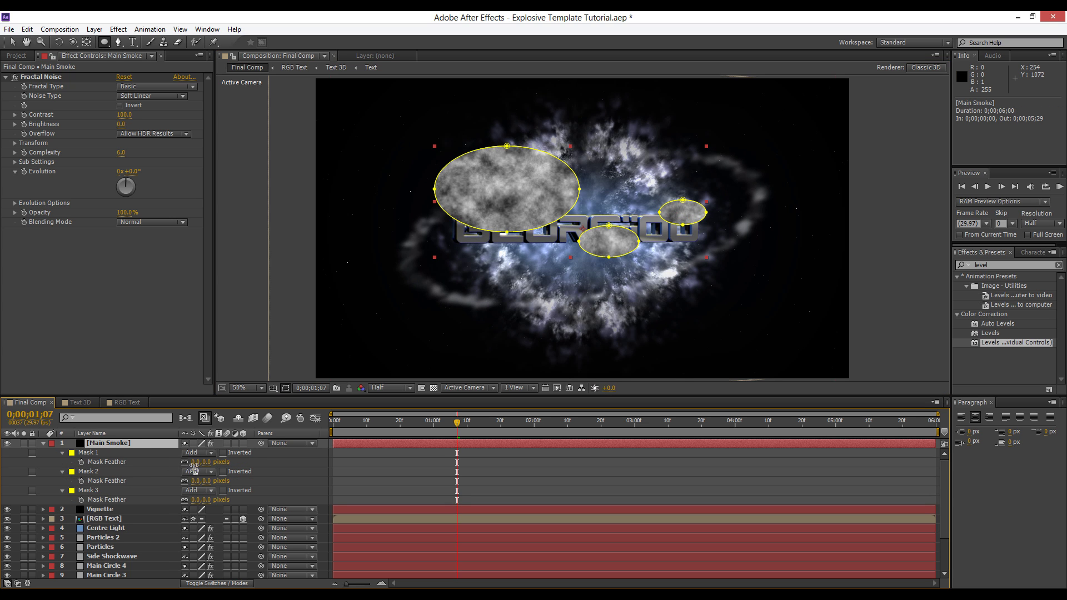
{"action": "left_click_drag", "start_coordinate": [194, 463], "coordinate": [247, 500]}
{"action": "left_click", "coordinate": [203, 481]}
{"action": "left_click", "coordinate": [44, 444]}
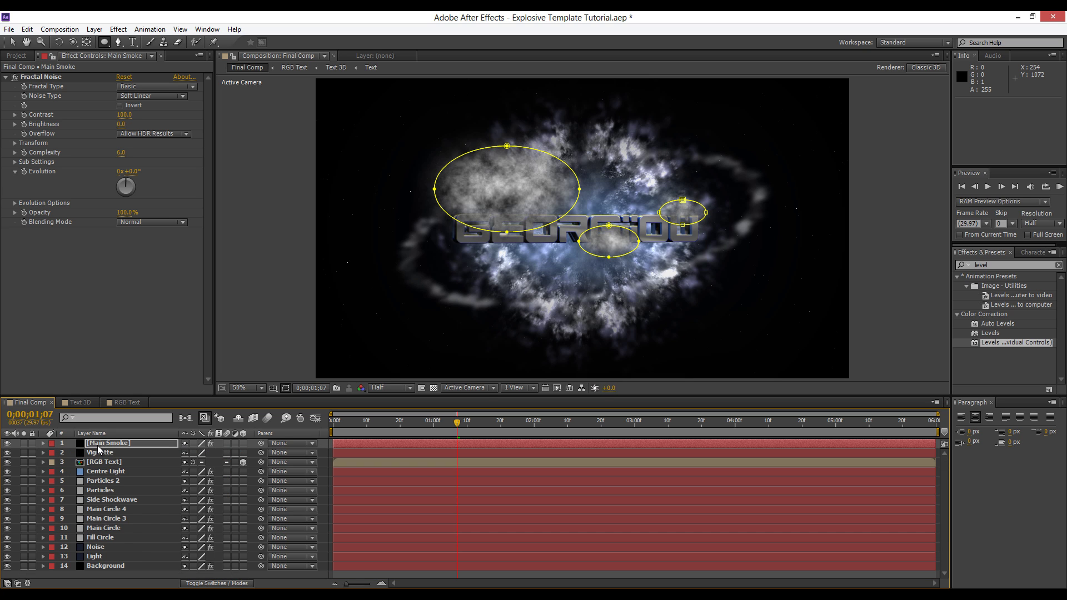
Set the Fractal Type of Main Smoke's Fractal Noise effect to Dynamic.
{"action": "left_click", "coordinate": [102, 98]}
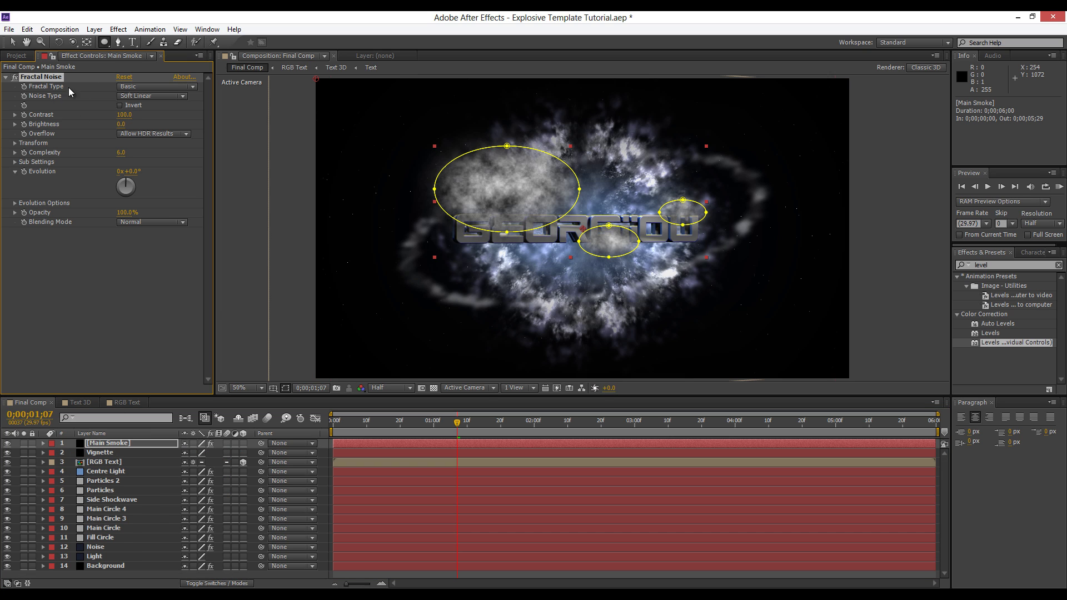
{"action": "left_click", "coordinate": [135, 86]}
{"action": "left_click", "coordinate": [146, 154]}
{"action": "left_click", "coordinate": [148, 310]}
{"action": "scroll", "coordinate": [452, 233], "scroll_direction": "down", "scroll_amount": 2}
{"action": "left_click", "coordinate": [13, 42]}
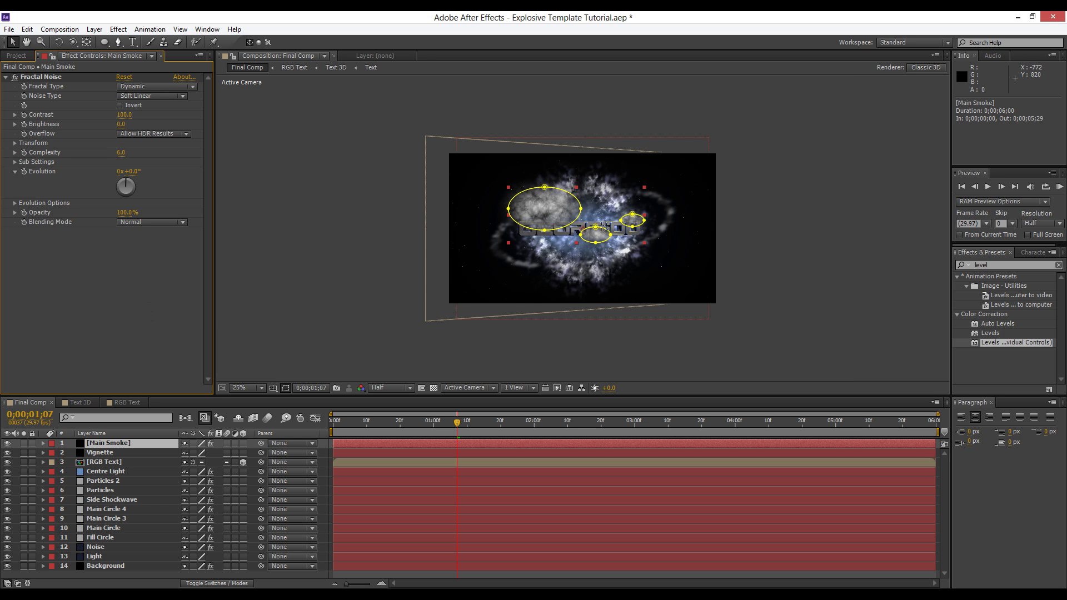
{"action": "scroll", "coordinate": [496, 208], "scroll_direction": "up", "scroll_amount": 2}
{"action": "left_click", "coordinate": [259, 193]}
{"action": "scroll", "coordinate": [602, 186], "scroll_direction": "up", "scroll_amount": 2}
{"action": "scroll", "coordinate": [602, 186], "scroll_direction": "down", "scroll_amount": 2}
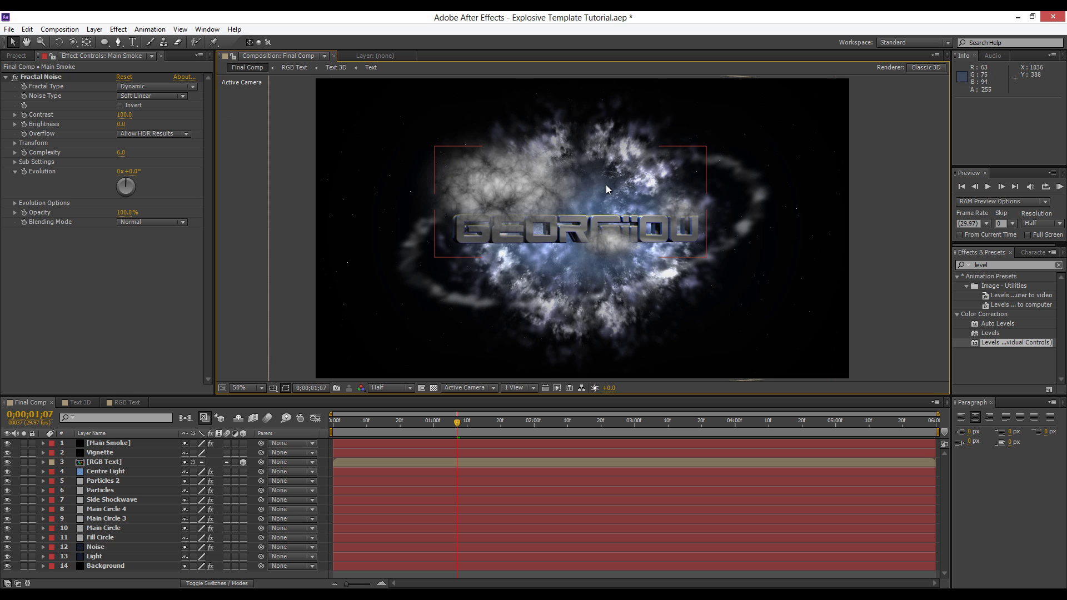
Try the Soft Light blending mode on the Main Smoke layer, then switch it to Overlay.
{"action": "left_click", "coordinate": [127, 444]}
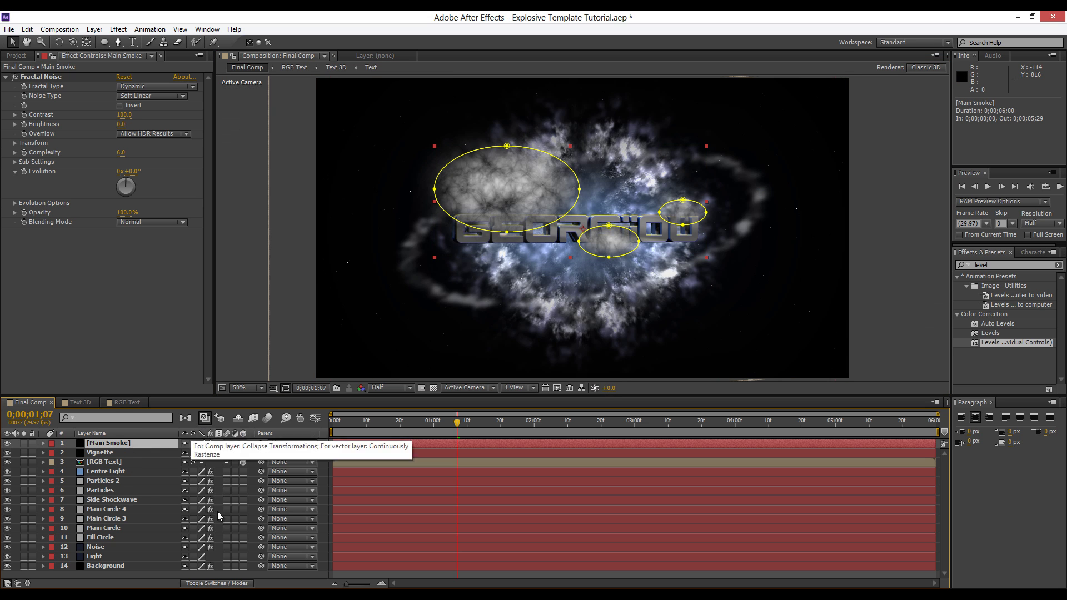
{"action": "key", "text": "F4"}
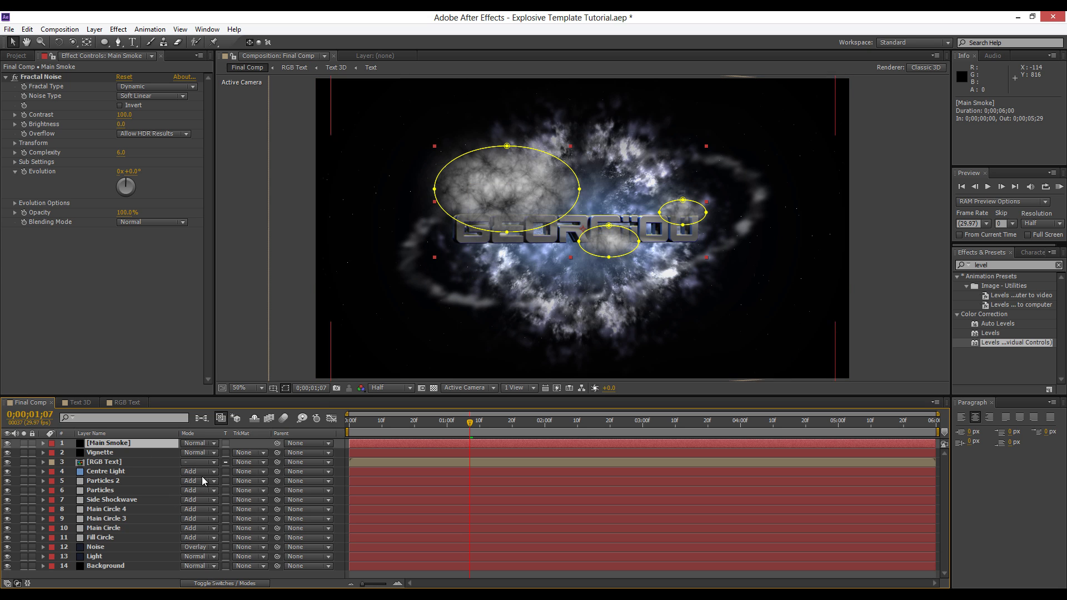
{"action": "left_click", "coordinate": [196, 444]}
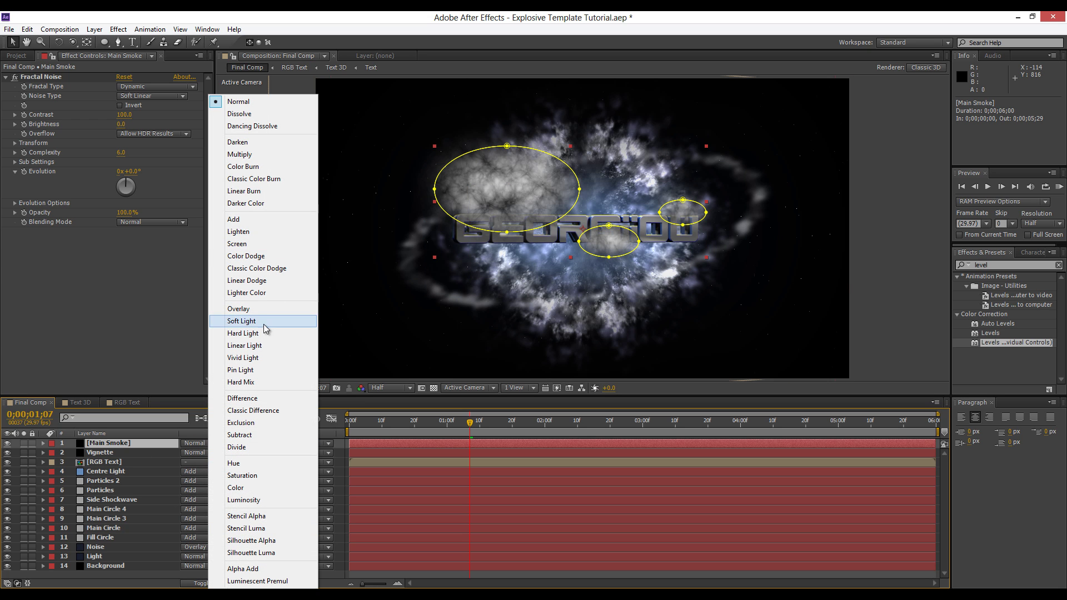
{"action": "left_click", "coordinate": [264, 323]}
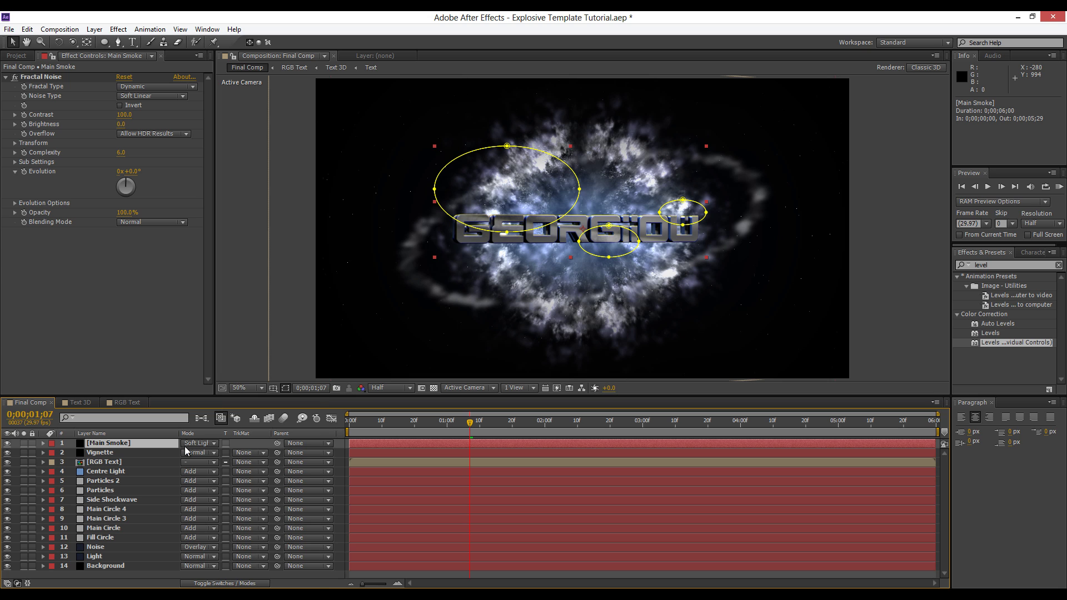
{"action": "left_click", "coordinate": [186, 446]}
{"action": "left_click", "coordinate": [239, 309]}
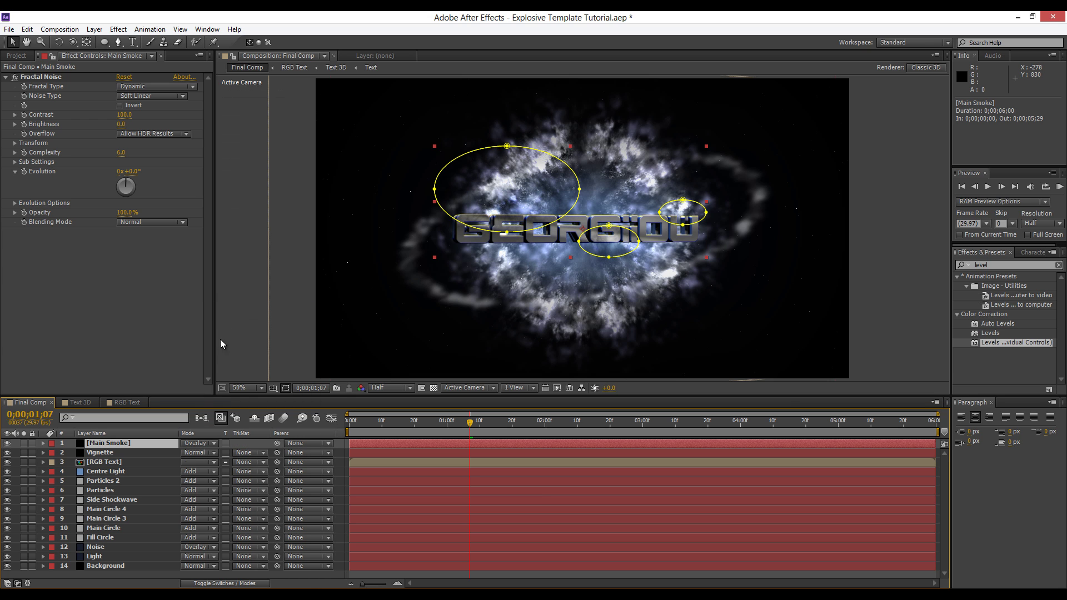
Toggle the Main Smoke layer's visibility to compare the composite with and without the smoke.
{"action": "left_click", "coordinate": [24, 444]}
{"action": "left_click", "coordinate": [8, 446]}
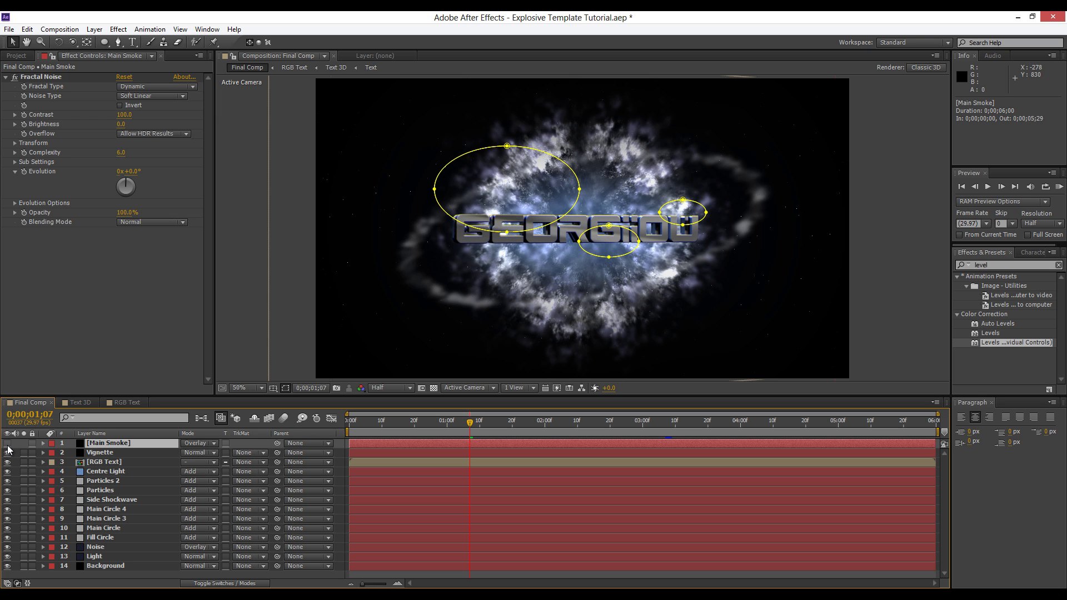
{"action": "scroll", "coordinate": [829, 294], "scroll_direction": "down", "scroll_amount": 1}
{"action": "left_click", "coordinate": [830, 294]}
{"action": "scroll", "coordinate": [823, 289], "scroll_direction": "up", "scroll_amount": 1}
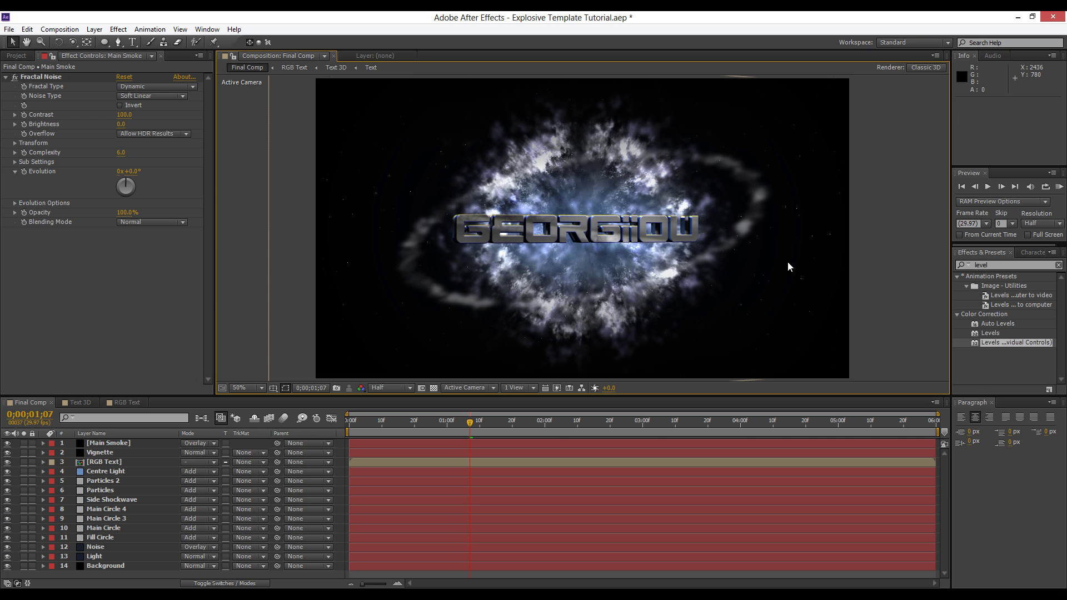
{"action": "scroll", "coordinate": [644, 225], "scroll_direction": "up", "scroll_amount": 1}
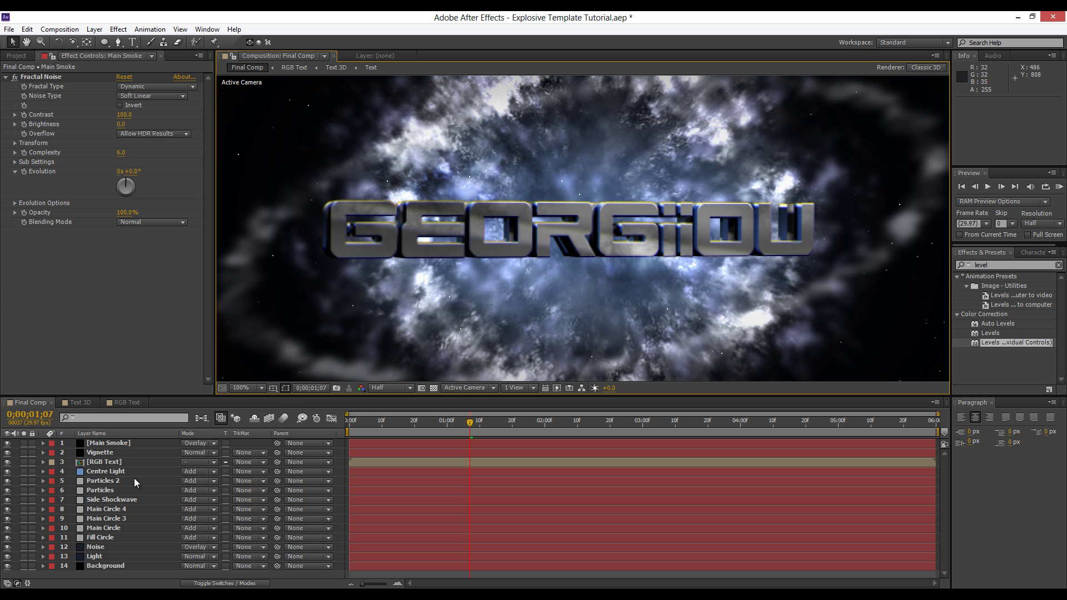
Add an Opacity keyframe at 100% to the Main Smoke layer at 0;00;01;11.
{"action": "left_click", "coordinate": [123, 444]}
{"action": "left_click_drag", "start_coordinate": [385, 422], "coordinate": [482, 427]}
{"action": "scroll", "coordinate": [552, 268], "scroll_direction": "down", "scroll_amount": 1}
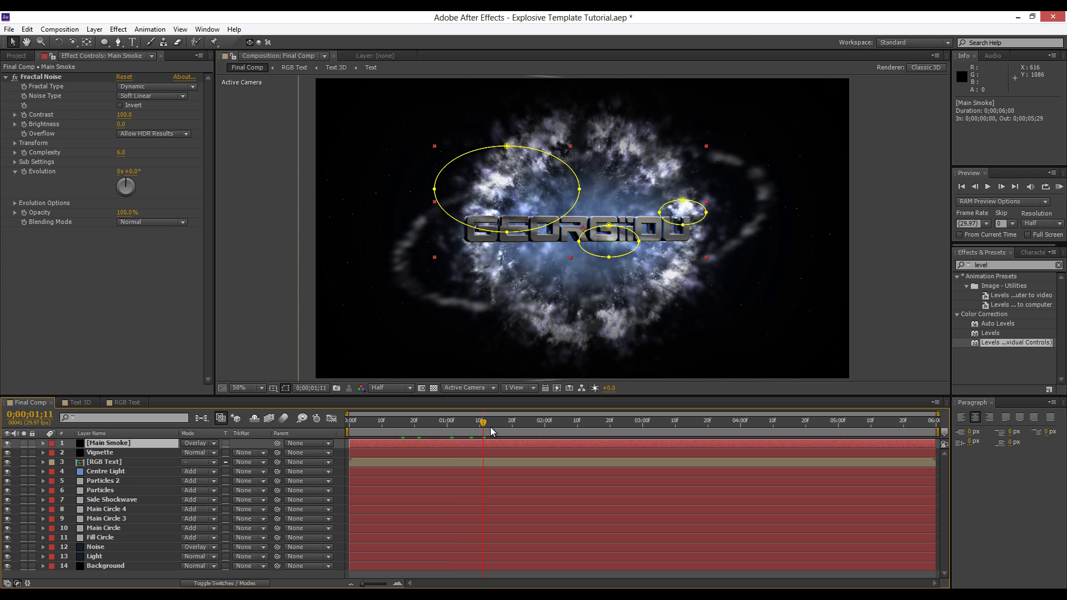
{"action": "key", "text": "t"}
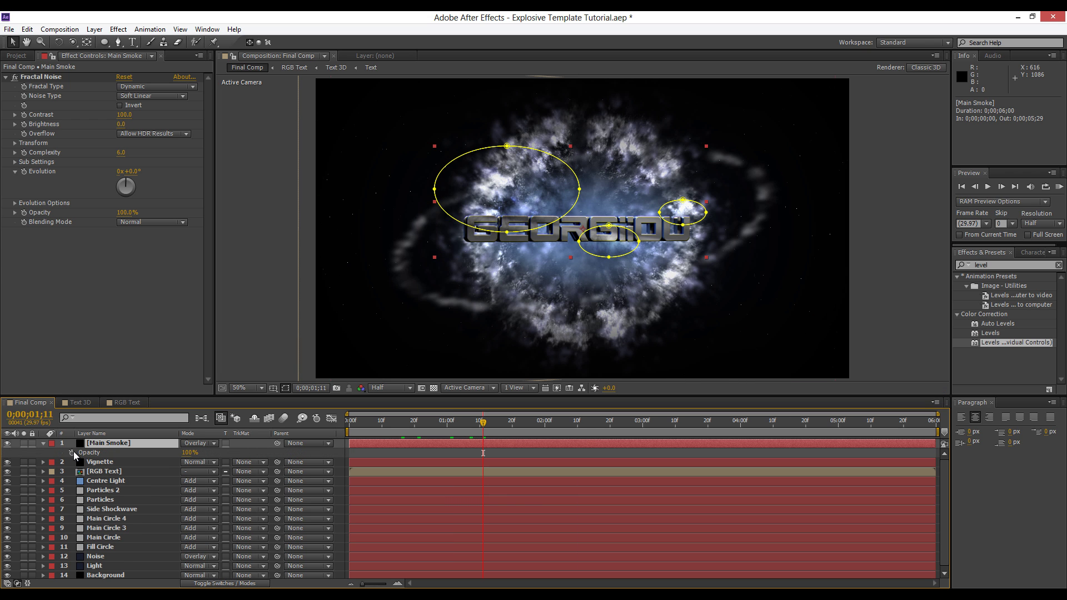
{"action": "left_click", "coordinate": [72, 453]}
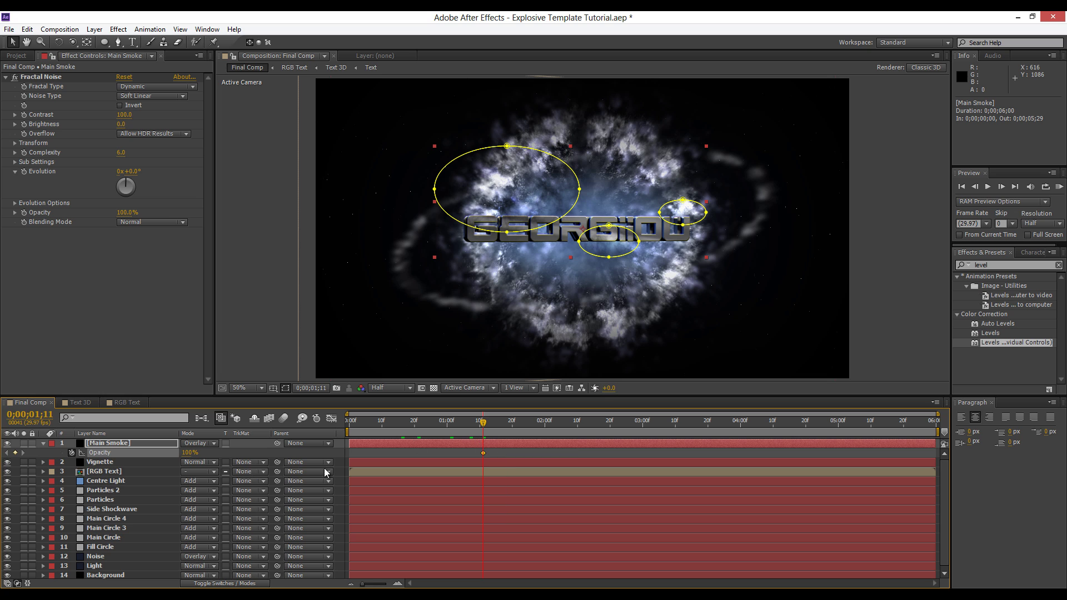
Set Main Smoke's Opacity to 0% at 0;00;01;00 and scrub through the fade-in up to 0;00;01;18.
{"action": "left_click", "coordinate": [448, 425]}
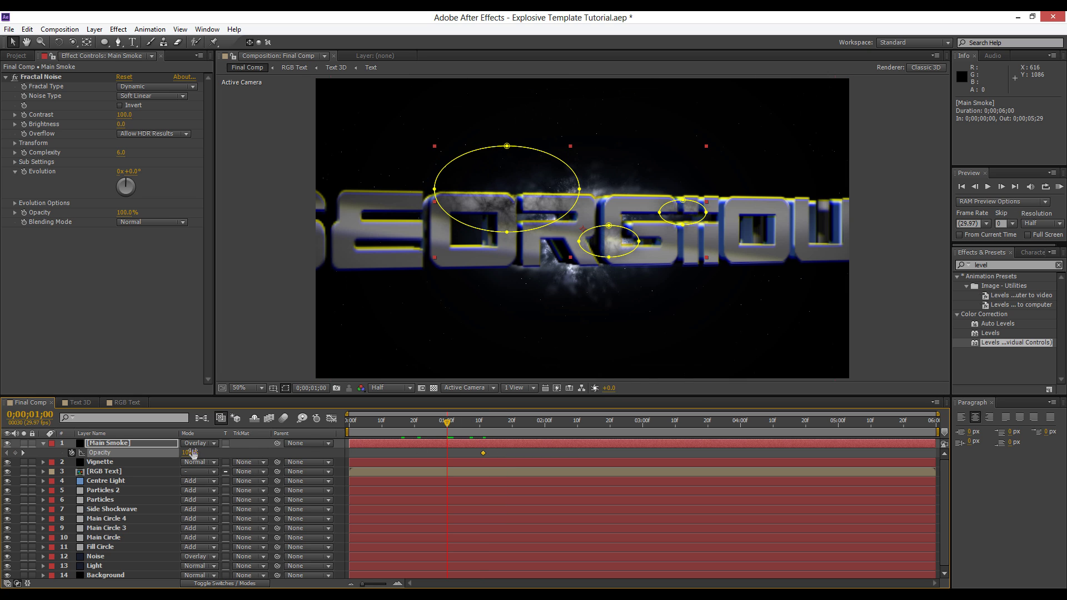
{"action": "left_click", "coordinate": [187, 452]}
{"action": "type", "text": "0"}
{"action": "key", "text": "Return"}
{"action": "scroll", "coordinate": [372, 312], "scroll_direction": "down", "scroll_amount": 2}
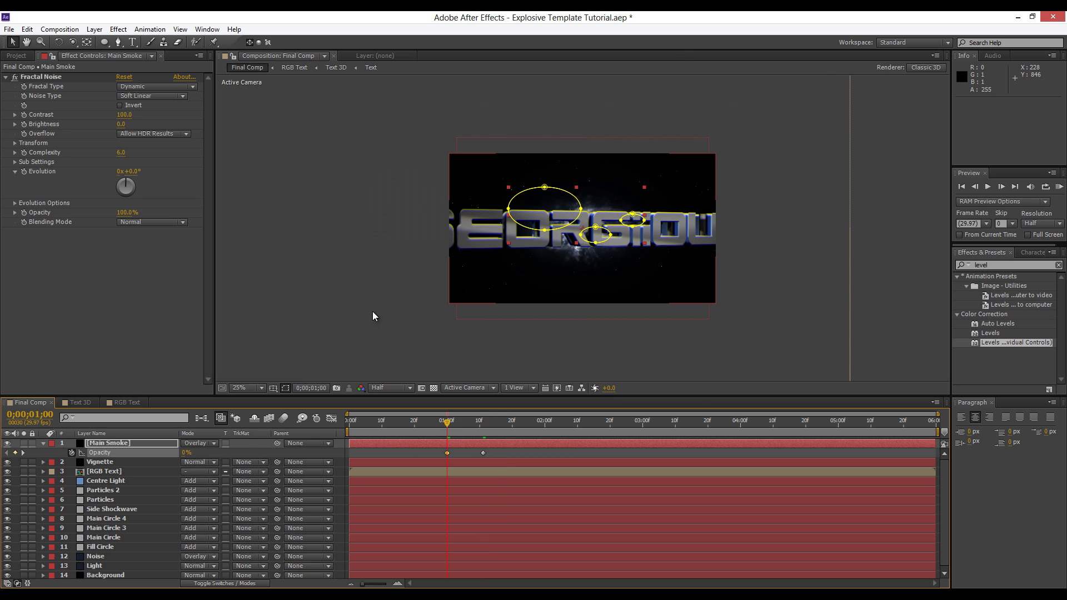
{"action": "left_click", "coordinate": [369, 236]}
{"action": "scroll", "coordinate": [369, 236], "scroll_direction": "up", "scroll_amount": 2}
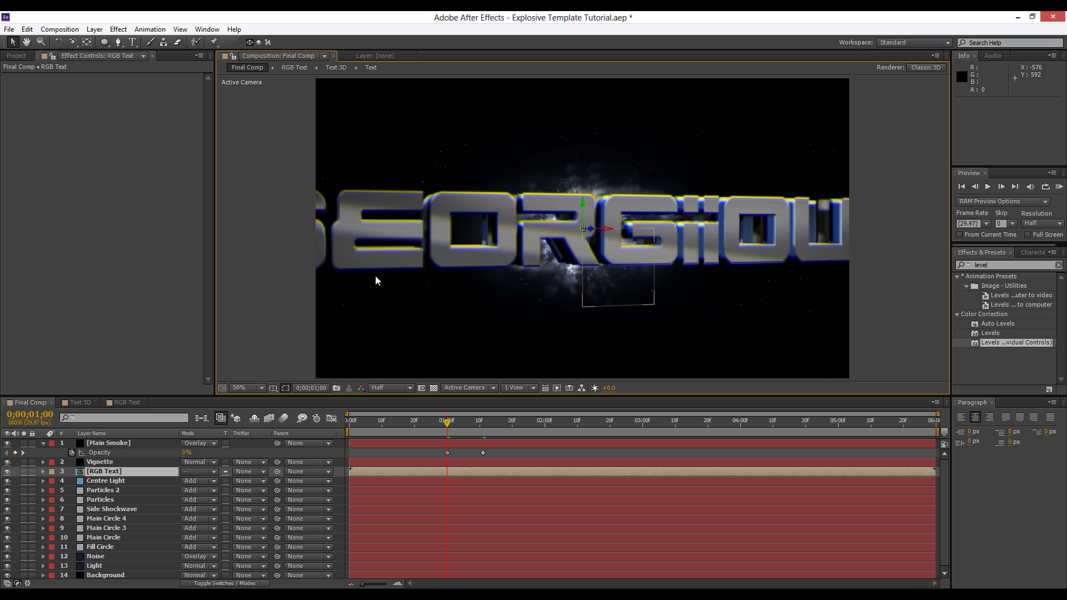
{"action": "left_click", "coordinate": [460, 423]}
{"action": "left_click_drag", "start_coordinate": [478, 427], "coordinate": [507, 425]}
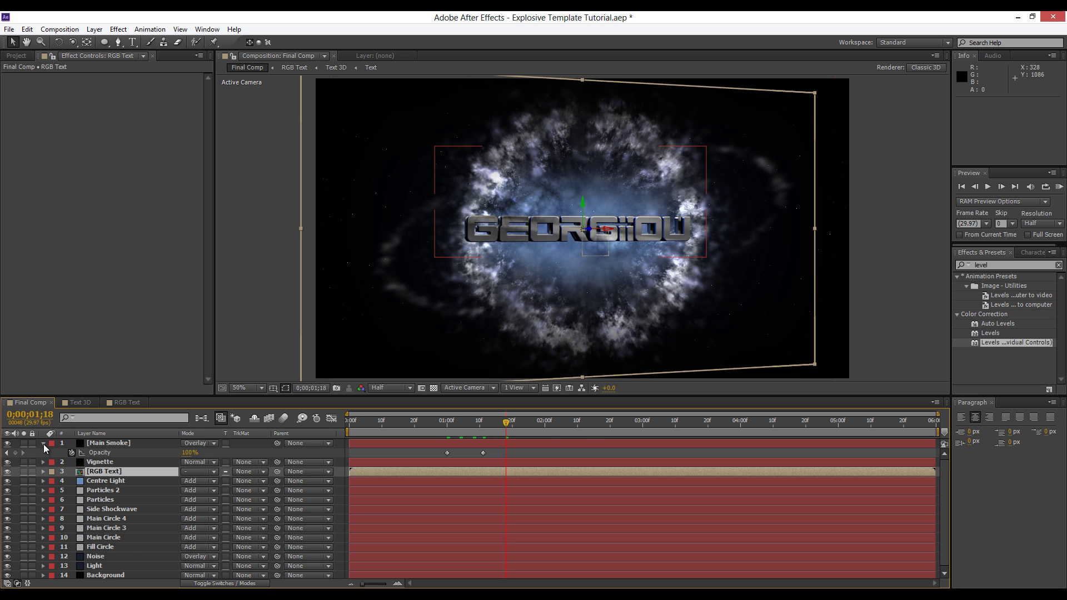
Add the expression time*200 to the Evolution of Main Smoke's Fractal Noise.
{"action": "left_click", "coordinate": [43, 444]}
{"action": "left_click", "coordinate": [106, 443]}
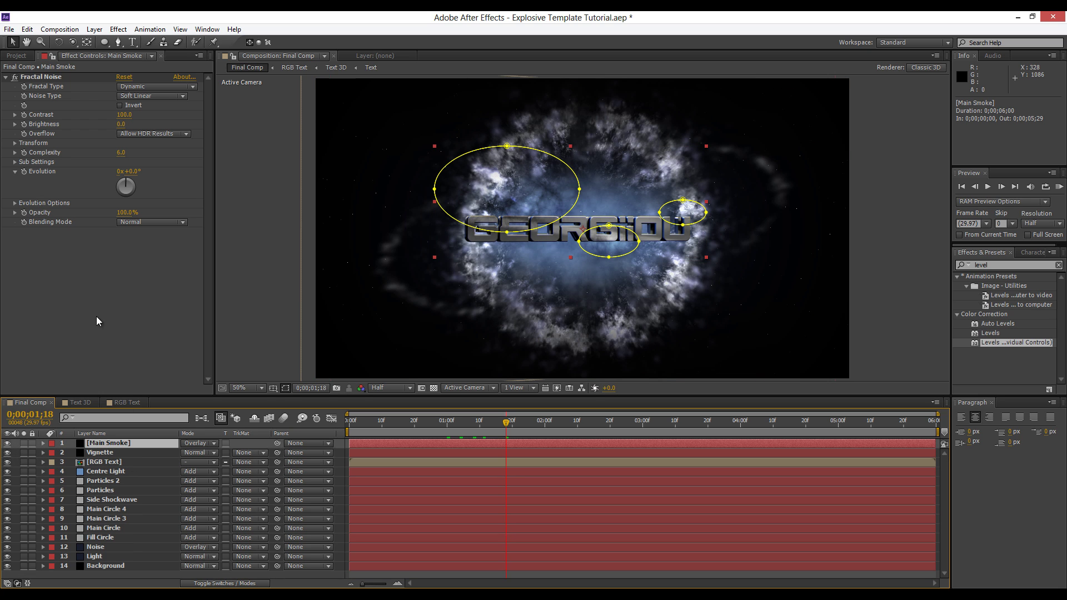
{"action": "left_click", "coordinate": [24, 172], "text": "alt"}
{"action": "type", "text": "time*200"}
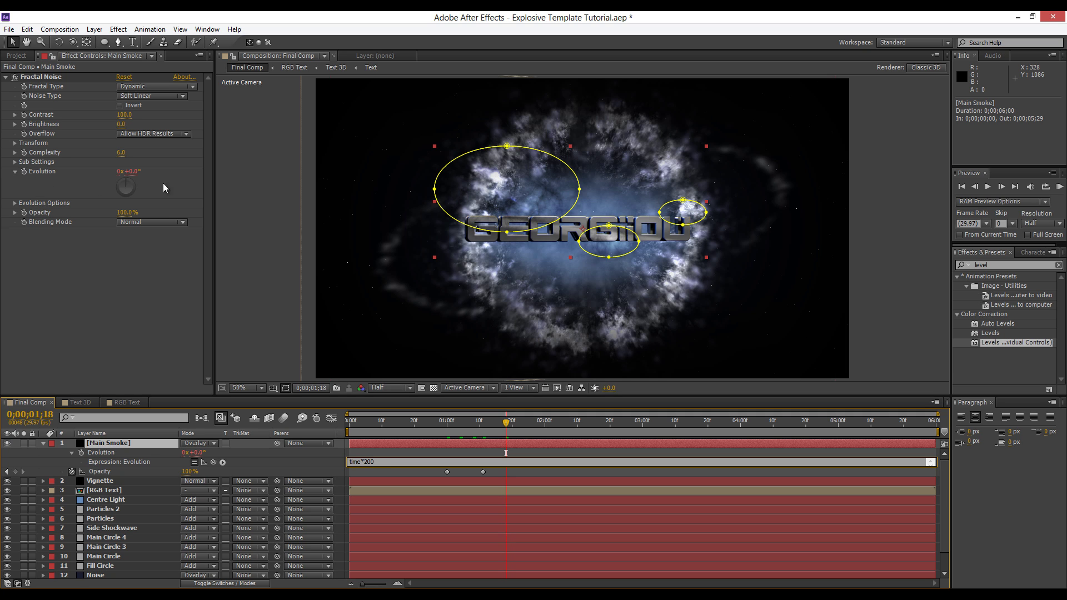
{"action": "left_click", "coordinate": [243, 211]}
{"action": "left_click", "coordinate": [43, 443]}
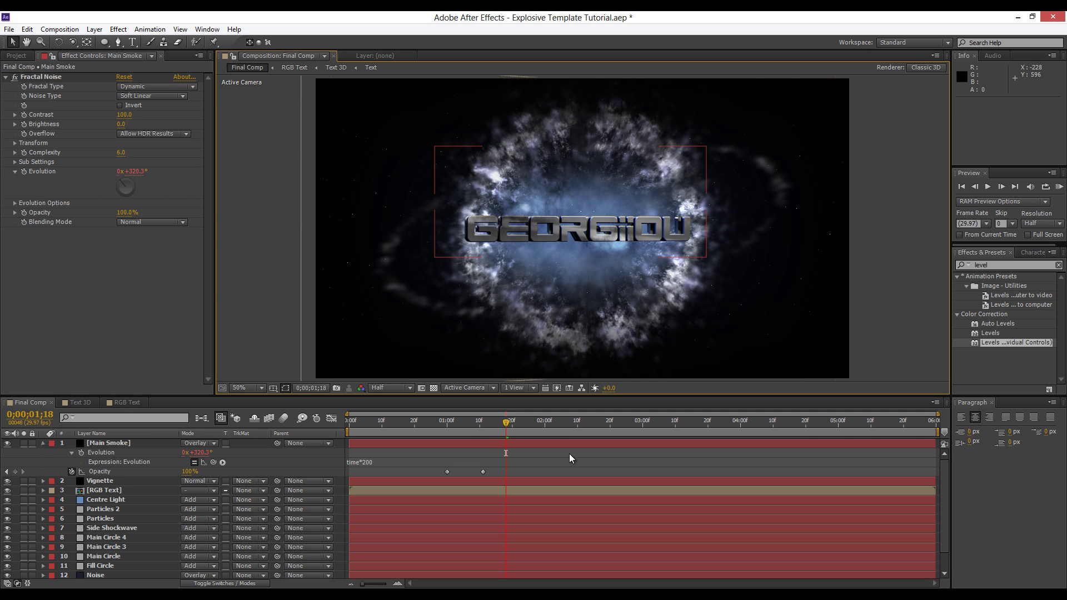
Scrub through the Final Comp timeline to examine the evolving smoke around the explosion and over the text.
{"action": "left_click", "coordinate": [561, 425]}
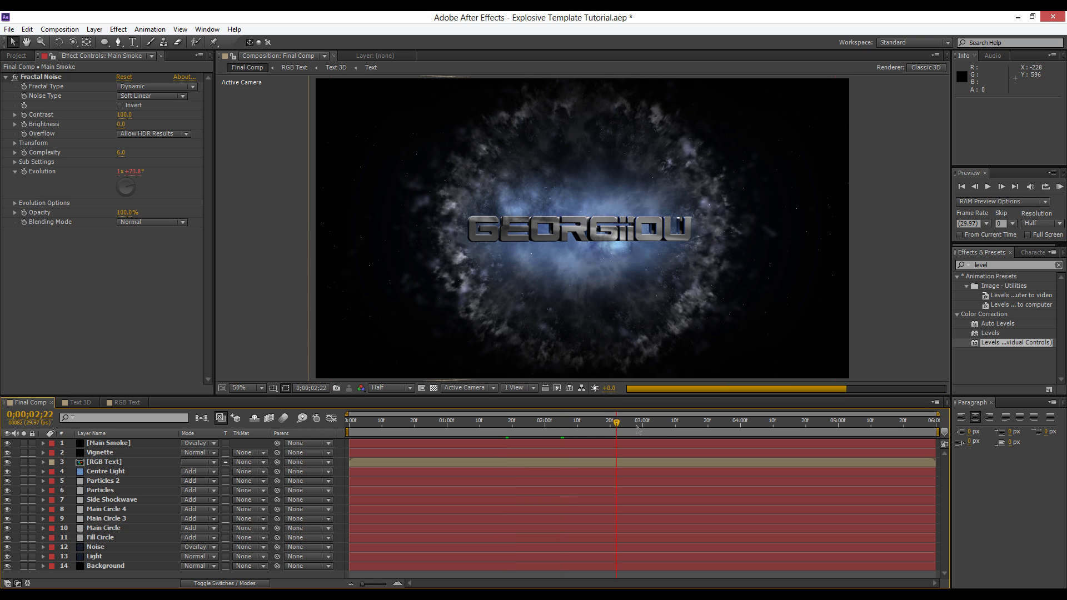
{"action": "left_click", "coordinate": [701, 426]}
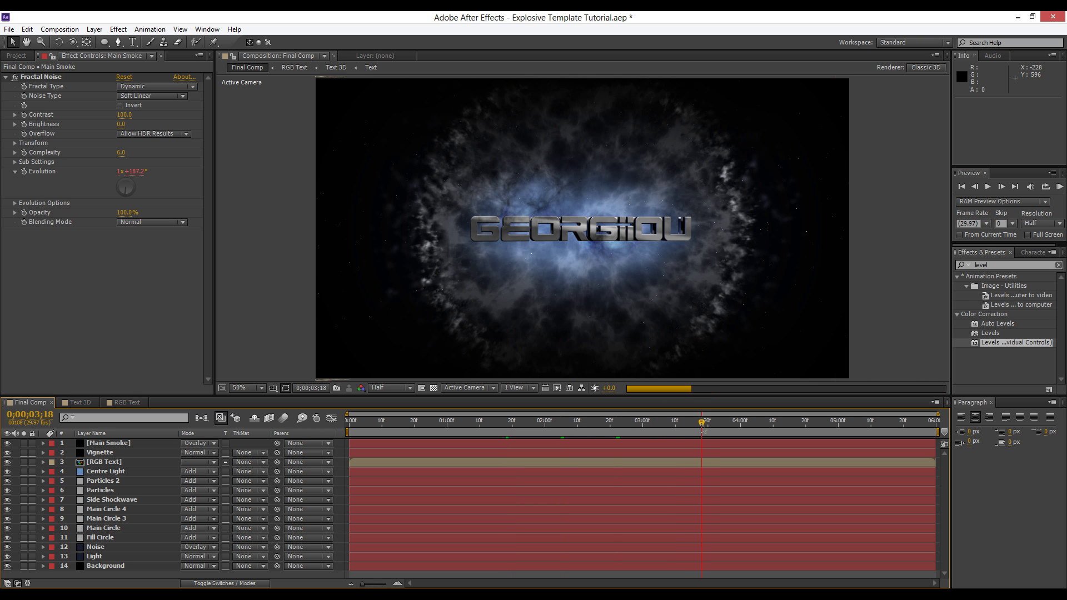
{"action": "left_click", "coordinate": [489, 422]}
{"action": "left_click", "coordinate": [462, 421]}
{"action": "mouse_move", "coordinate": [461, 424]}
{"action": "left_mouse_down"}
{"action": "mouse_move", "coordinate": [503, 424]}
{"action": "mouse_move", "coordinate": [466, 421]}
{"action": "left_mouse_up"}
{"action": "left_click", "coordinate": [523, 422]}
{"action": "left_click", "coordinate": [457, 422]}
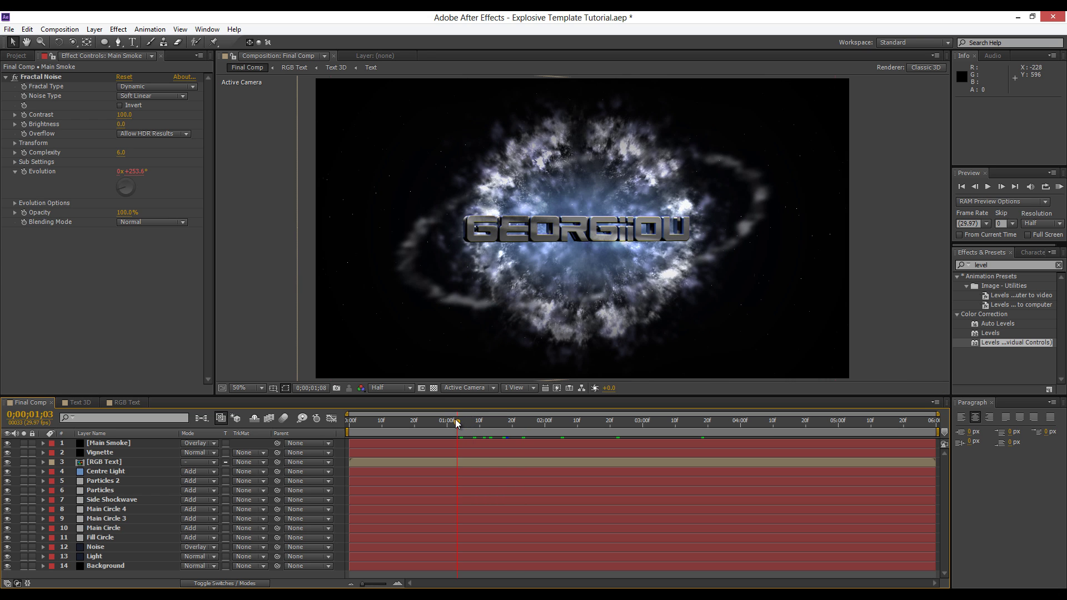
{"action": "left_click", "coordinate": [474, 421]}
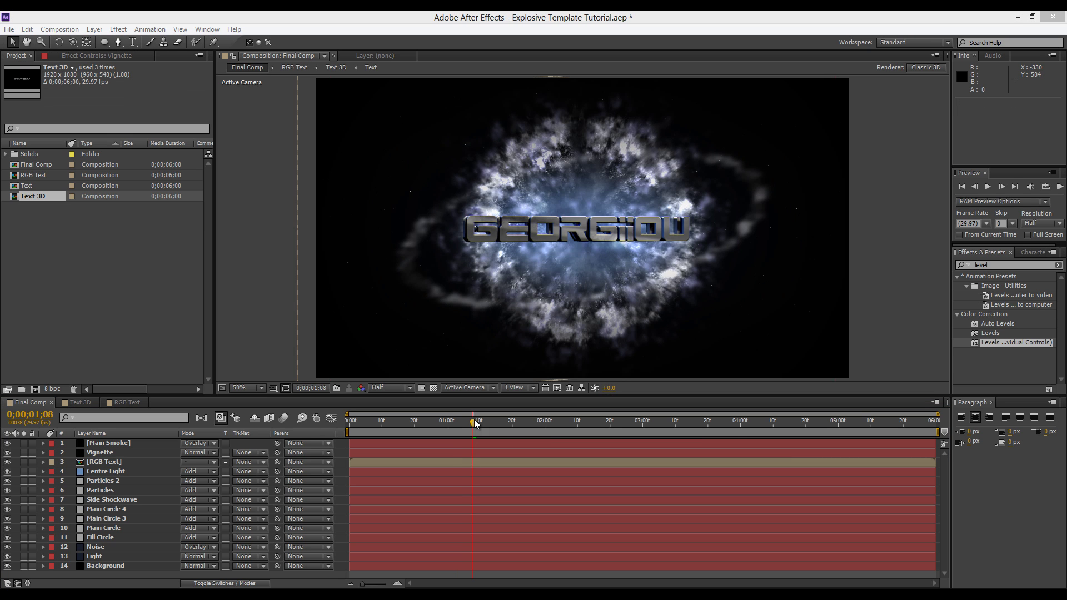
Add an adjustment layer to the top of Final Comp and rename it Colour Correction.
{"action": "left_click", "coordinate": [439, 489]}
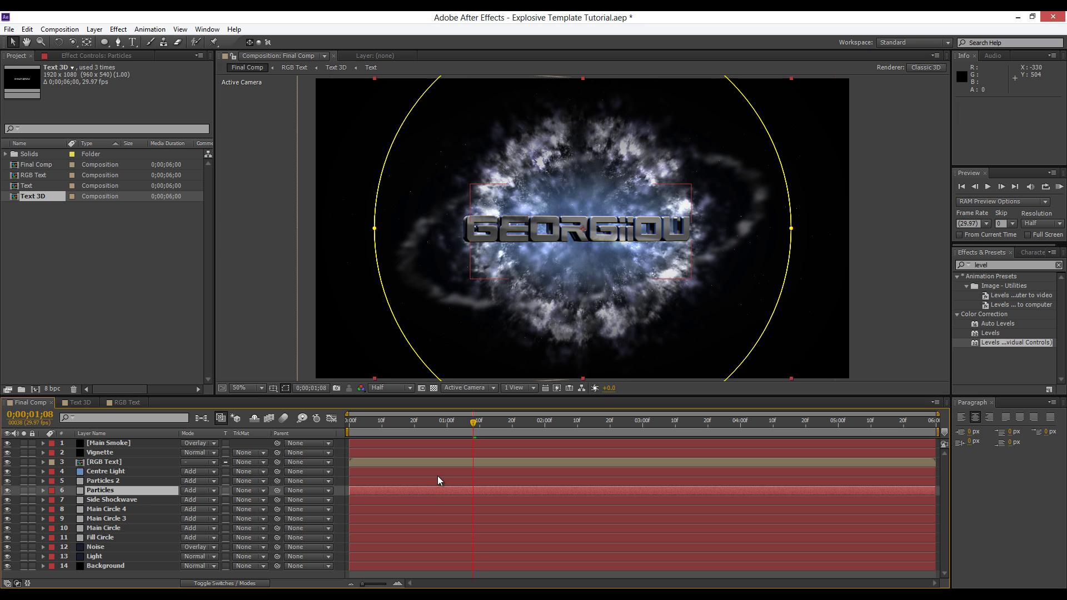
{"action": "scroll", "coordinate": [327, 290], "scroll_direction": "down", "scroll_amount": 2}
{"action": "left_click", "coordinate": [358, 273]}
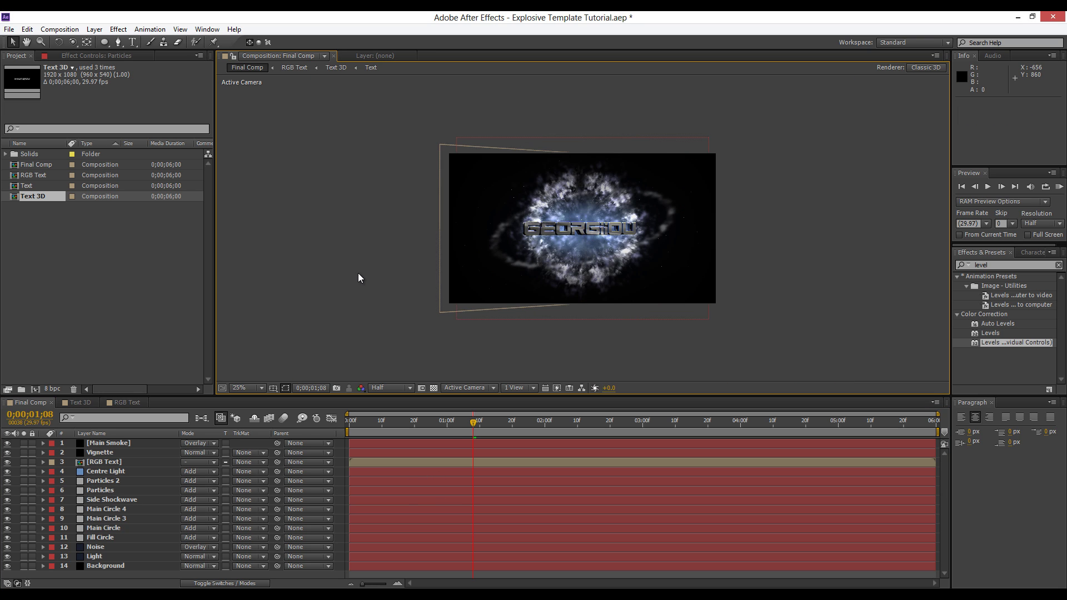
{"action": "scroll", "coordinate": [358, 272], "scroll_direction": "up", "scroll_amount": 2}
{"action": "left_click", "coordinate": [97, 29]}
{"action": "mouse_move", "coordinate": [209, 43]}
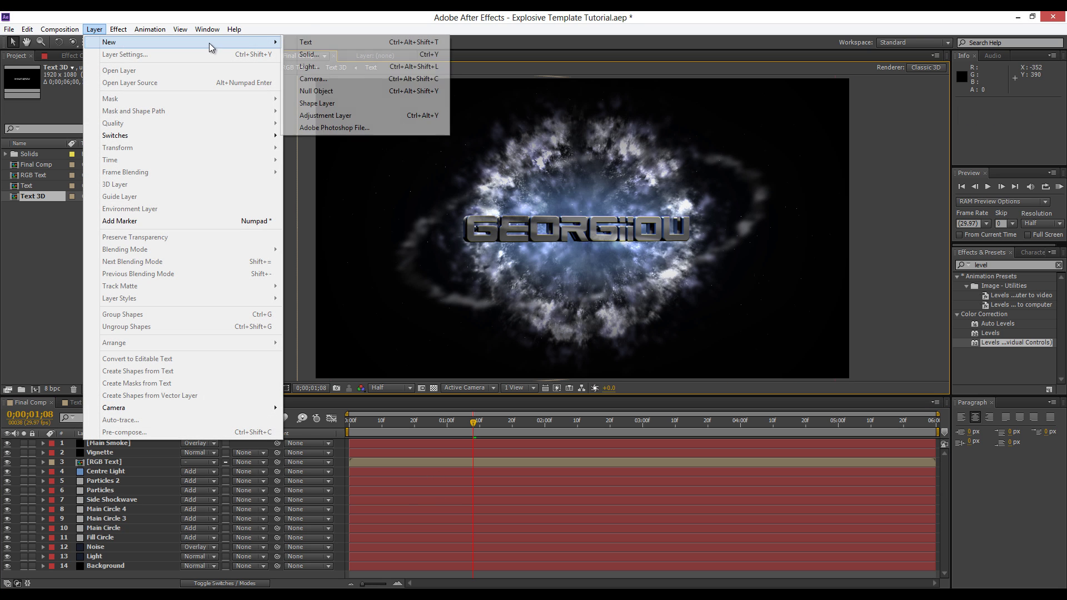
{"action": "left_click", "coordinate": [356, 116]}
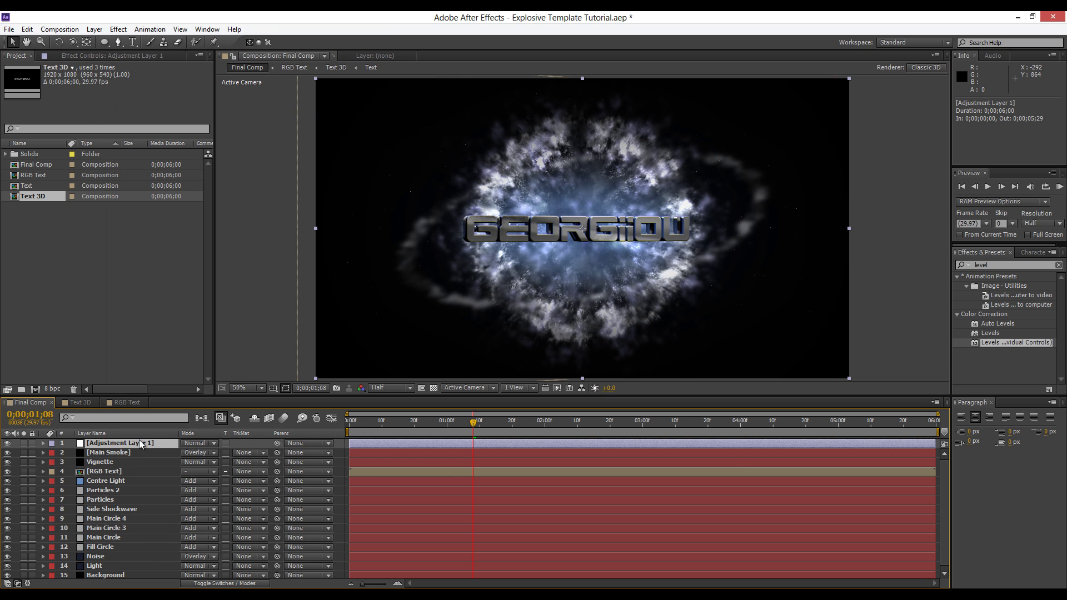
{"action": "key", "text": "Return"}
{"action": "type", "text": "Colou"}
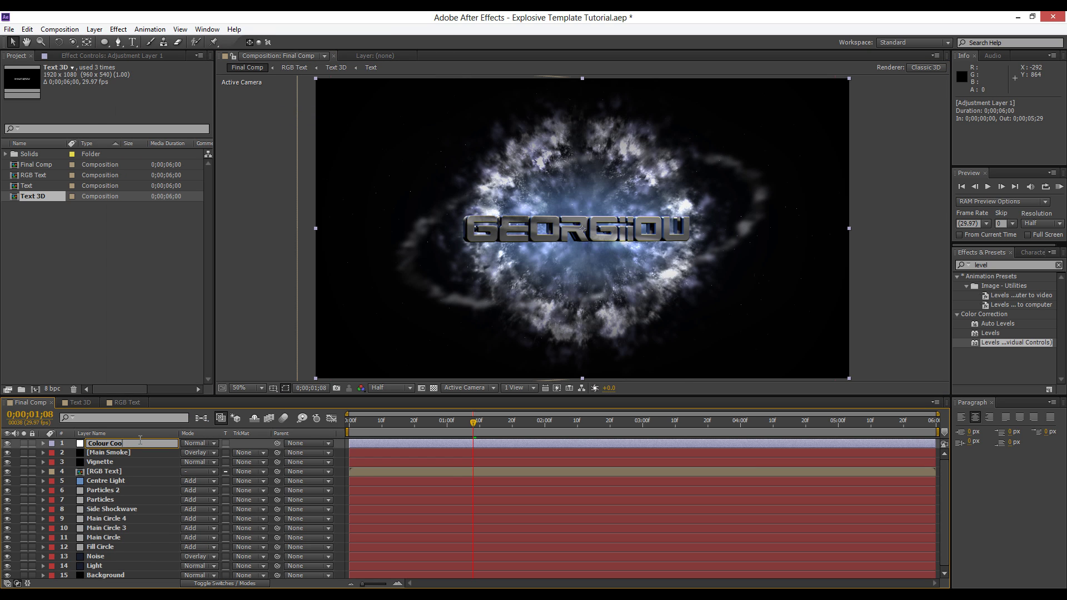
{"action": "type", "text": "r Correction"}
{"action": "key", "text": "Return"}
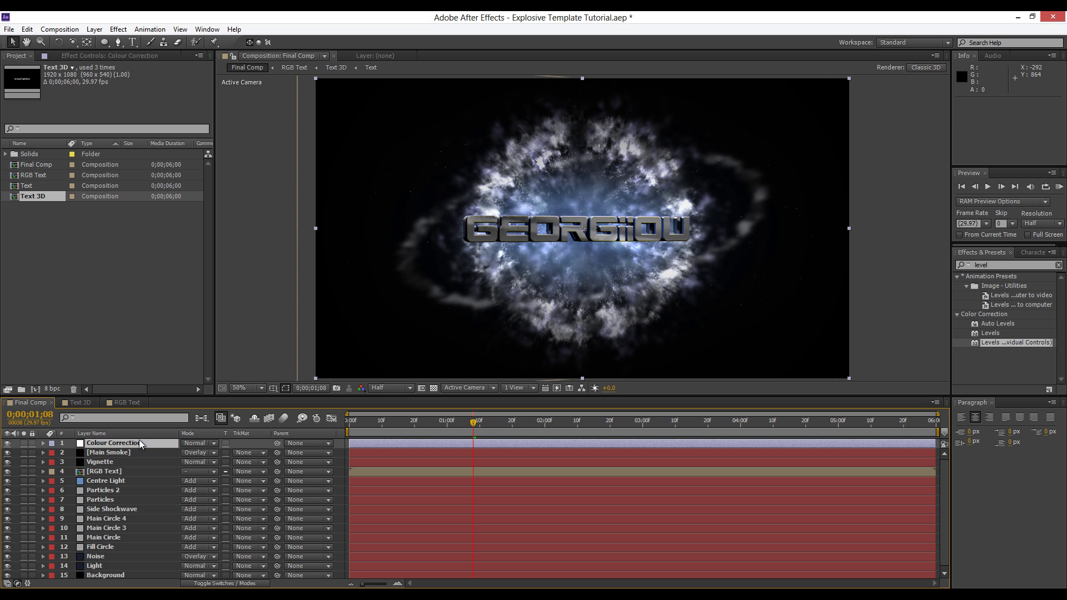
Apply Curves to Colour Correction and shape the RGB curve into an S with darker shadows and brighter highlights.
{"action": "left_click", "coordinate": [118, 29]}
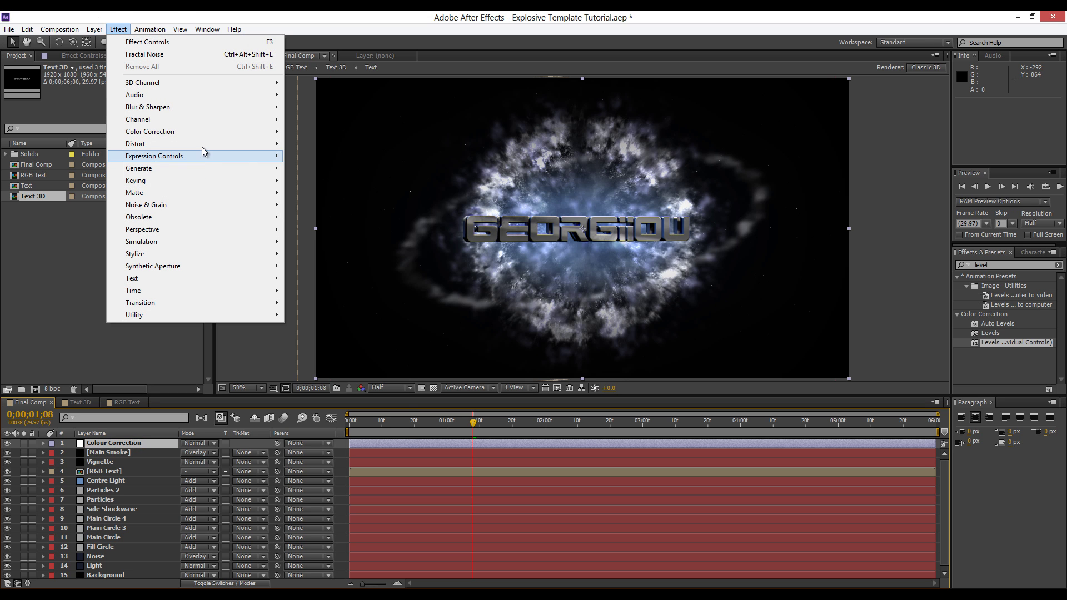
{"action": "mouse_move", "coordinate": [201, 131]}
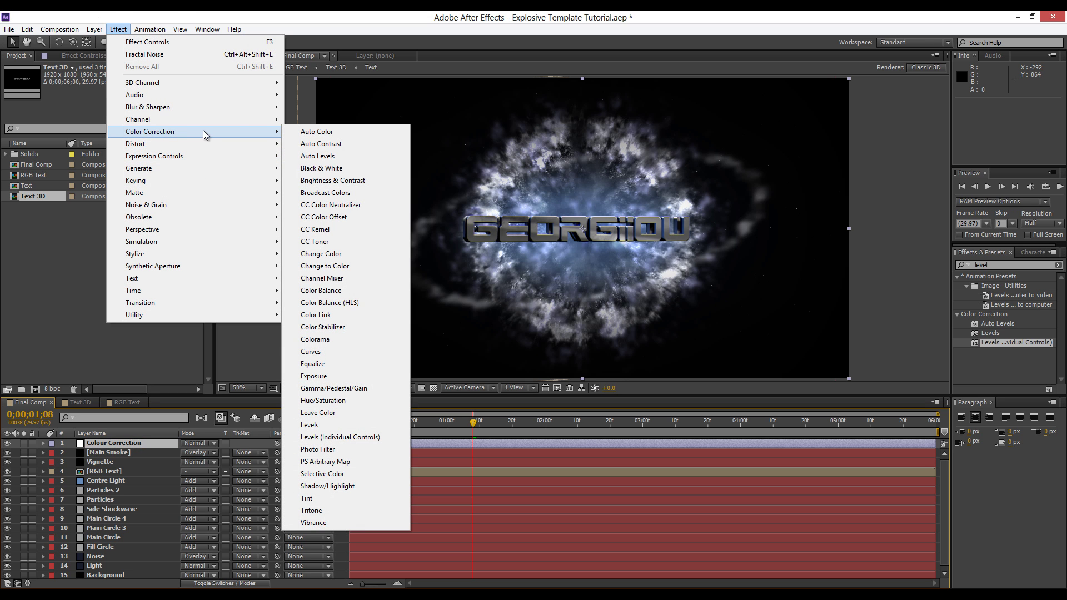
{"action": "left_click", "coordinate": [335, 357]}
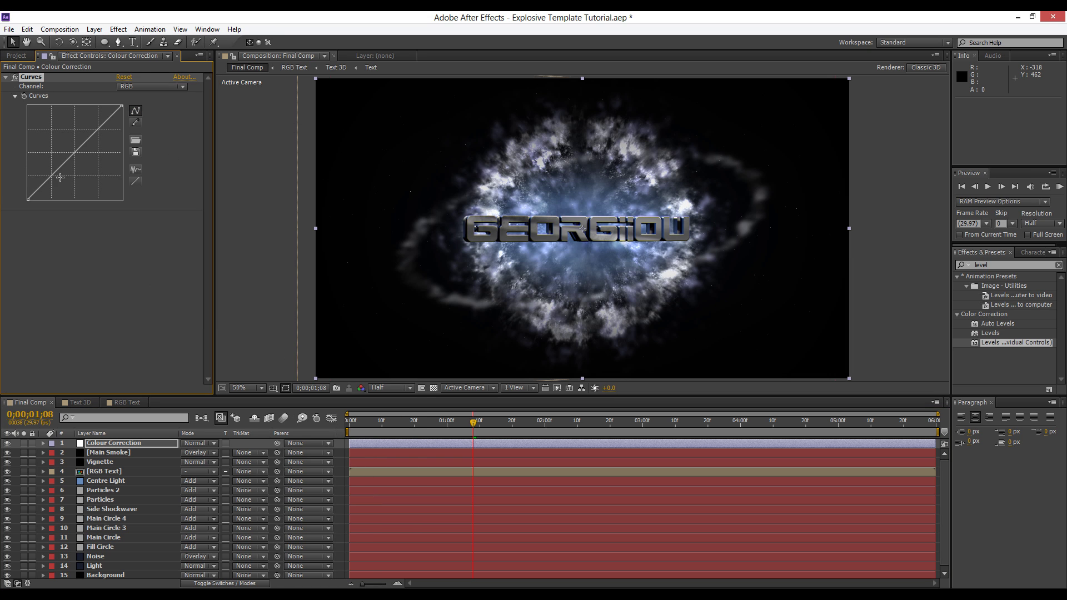
{"action": "left_click_drag", "start_coordinate": [47, 183], "coordinate": [52, 187]}
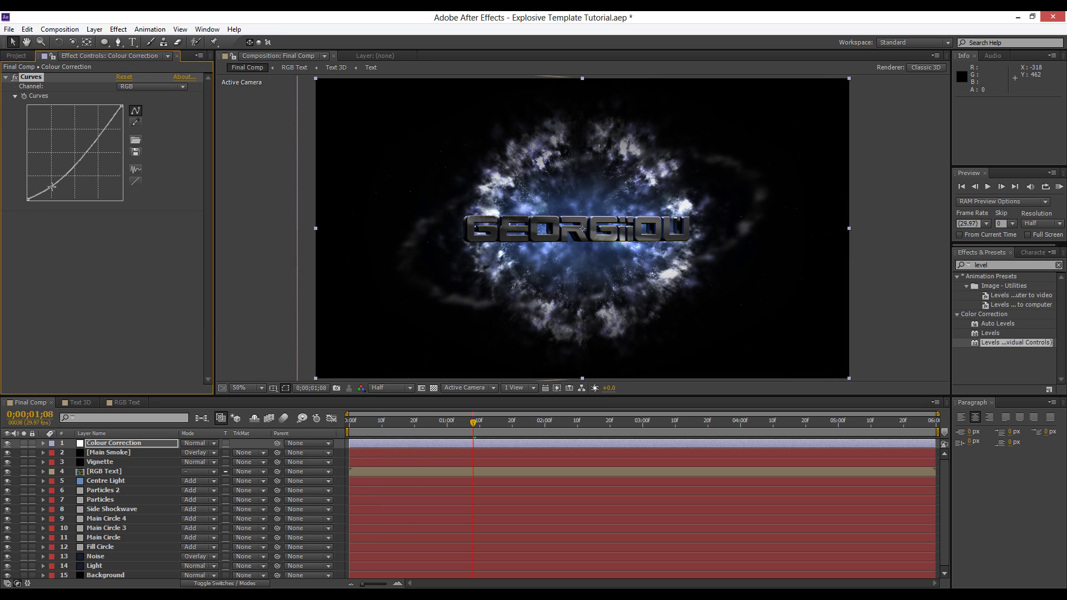
{"action": "left_click_drag", "start_coordinate": [105, 126], "coordinate": [103, 123]}
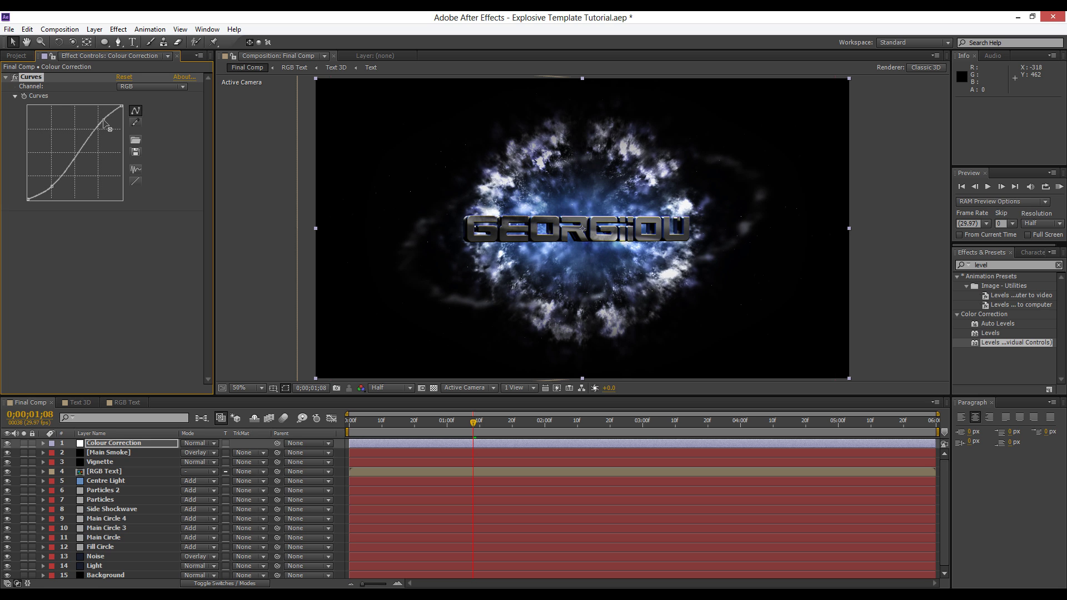
{"action": "left_click_drag", "start_coordinate": [54, 188], "coordinate": [57, 188]}
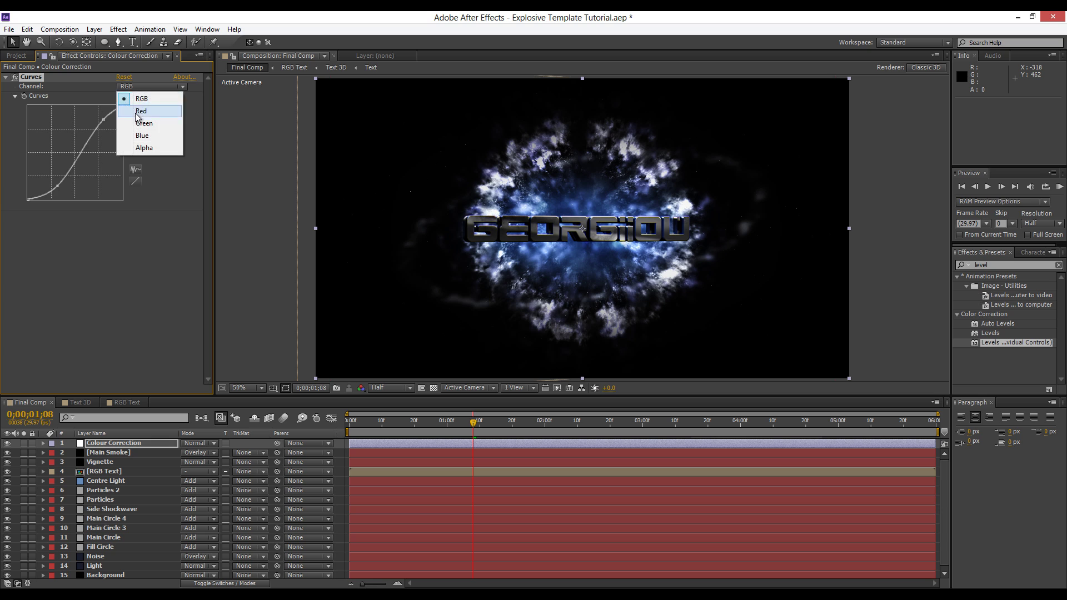
Shape the Red channel curve into an S, lowering the shadows slightly and raising the highlights.
{"action": "left_click", "coordinate": [140, 111]}
{"action": "left_click", "coordinate": [48, 181]}
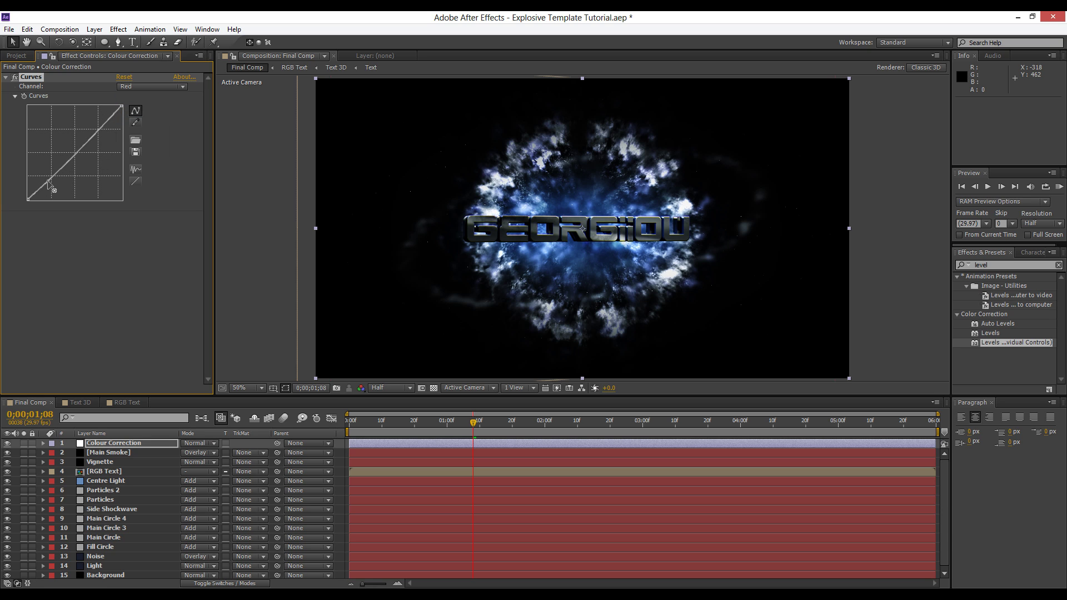
{"action": "left_click_drag", "start_coordinate": [48, 181], "coordinate": [50, 182]}
{"action": "left_click_drag", "start_coordinate": [113, 121], "coordinate": [103, 118]}
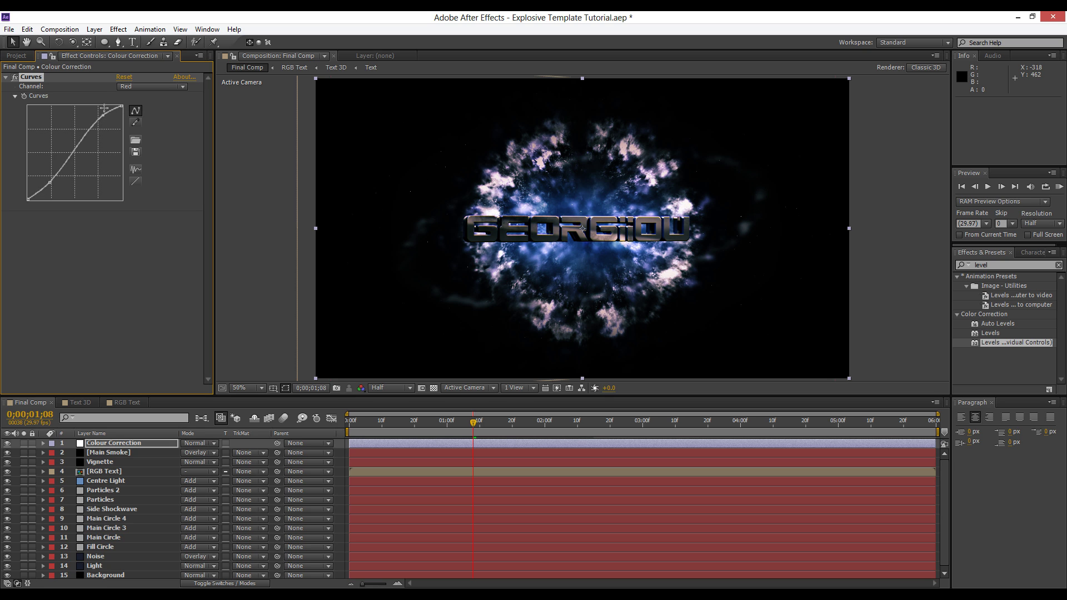
Adjust the Blue channel curve to lift the shadows slightly and pull the highlights down slightly.
{"action": "left_click", "coordinate": [134, 86]}
{"action": "left_click", "coordinate": [146, 135]}
{"action": "left_click_drag", "start_coordinate": [50, 180], "coordinate": [50, 165]}
{"action": "left_click_drag", "start_coordinate": [101, 121], "coordinate": [108, 121]}
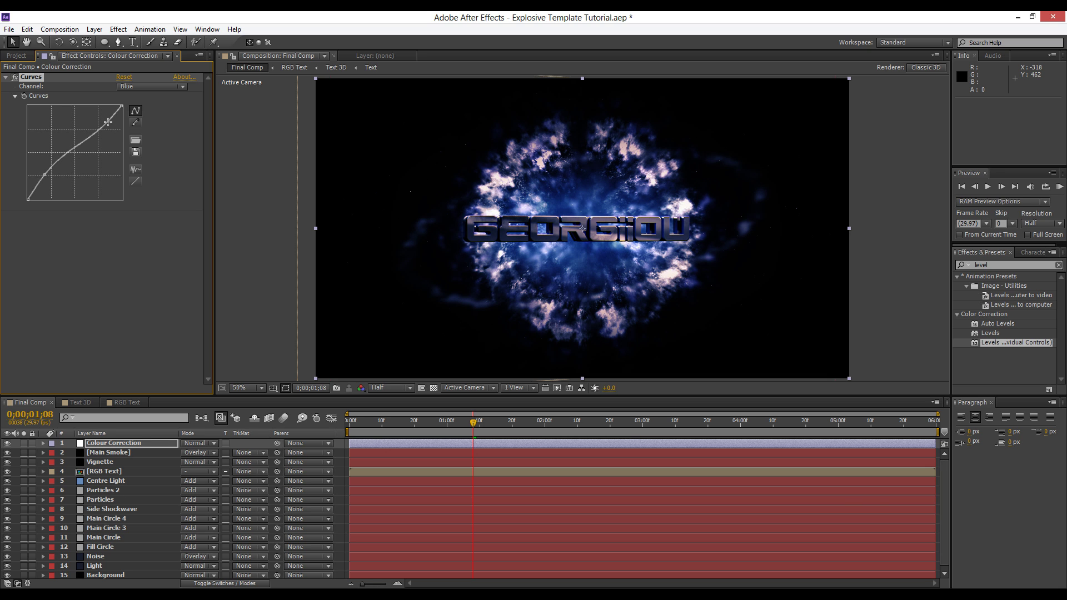
{"action": "left_click_drag", "start_coordinate": [46, 174], "coordinate": [51, 174]}
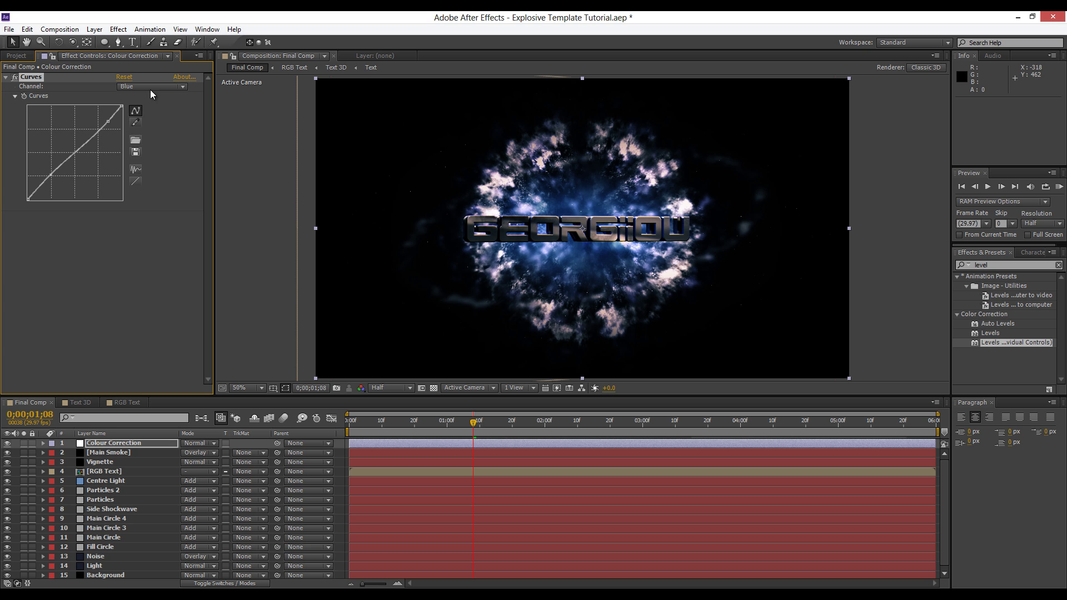
Raise the midtones of the Green channel curve very slightly.
{"action": "left_click", "coordinate": [150, 89]}
{"action": "left_click", "coordinate": [154, 124]}
{"action": "left_click_drag", "start_coordinate": [75, 150], "coordinate": [74, 150]}
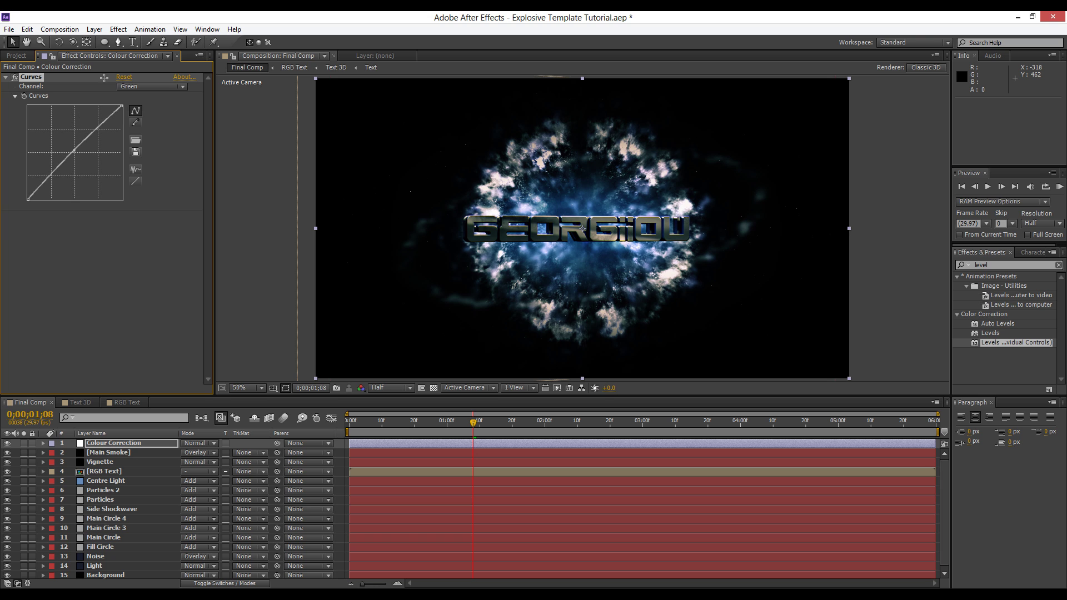
Add a Glow effect to Colour Correction and set its Glow Threshold to 65%.
{"action": "left_click", "coordinate": [119, 29]}
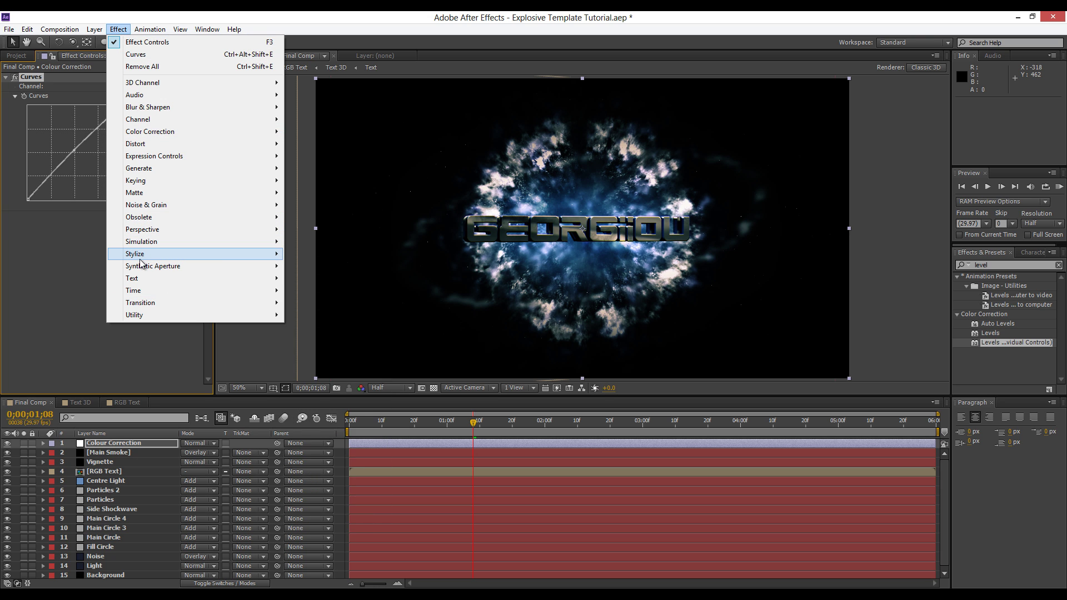
{"action": "mouse_move", "coordinate": [144, 254]}
{"action": "left_click", "coordinate": [317, 426]}
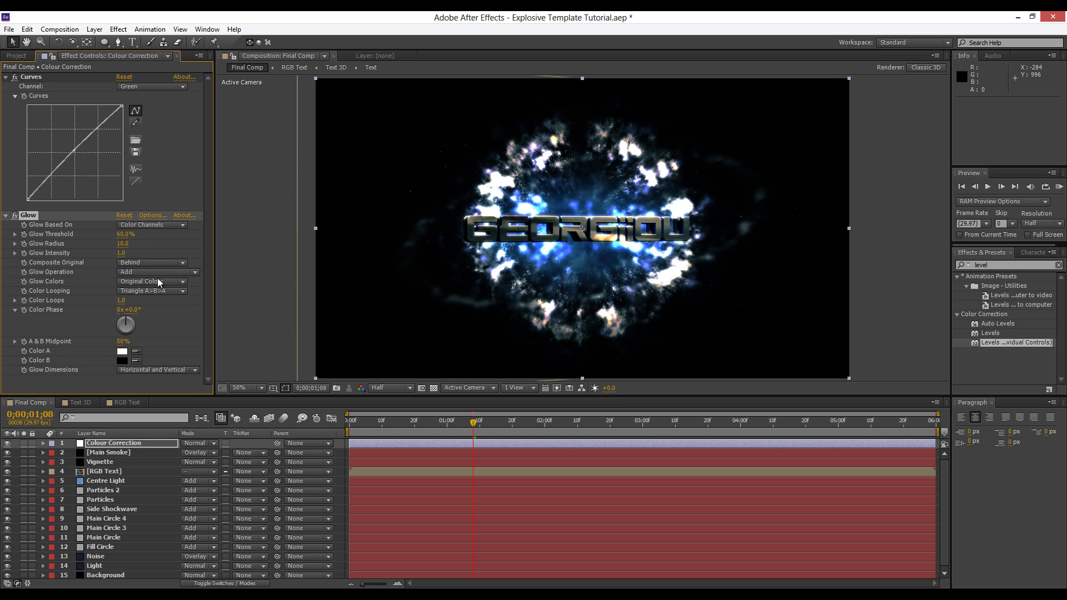
{"action": "left_click", "coordinate": [122, 235]}
{"action": "key", "text": "Return"}
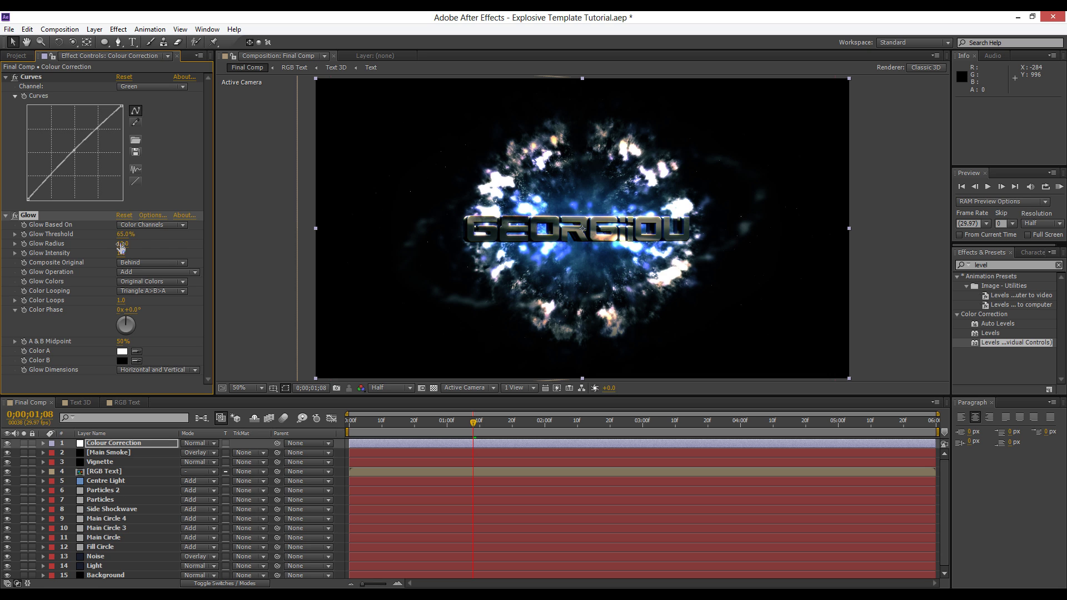
Set the Glow Radius to 100.
{"action": "left_click_drag", "start_coordinate": [122, 243], "coordinate": [183, 244]}
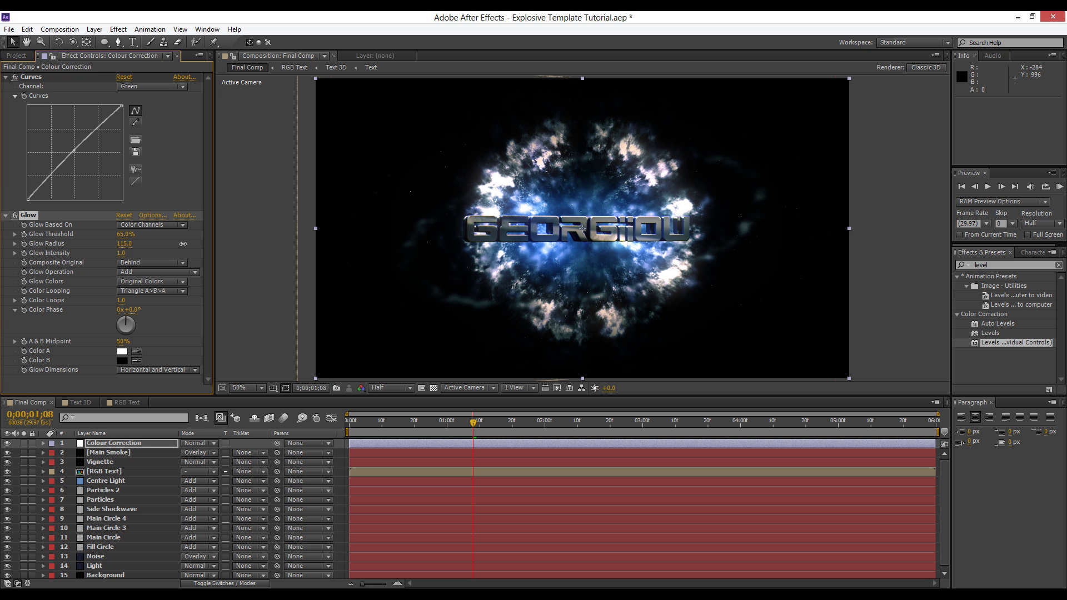
{"action": "key", "text": "ctrl+z"}
{"action": "left_click", "coordinate": [126, 245]}
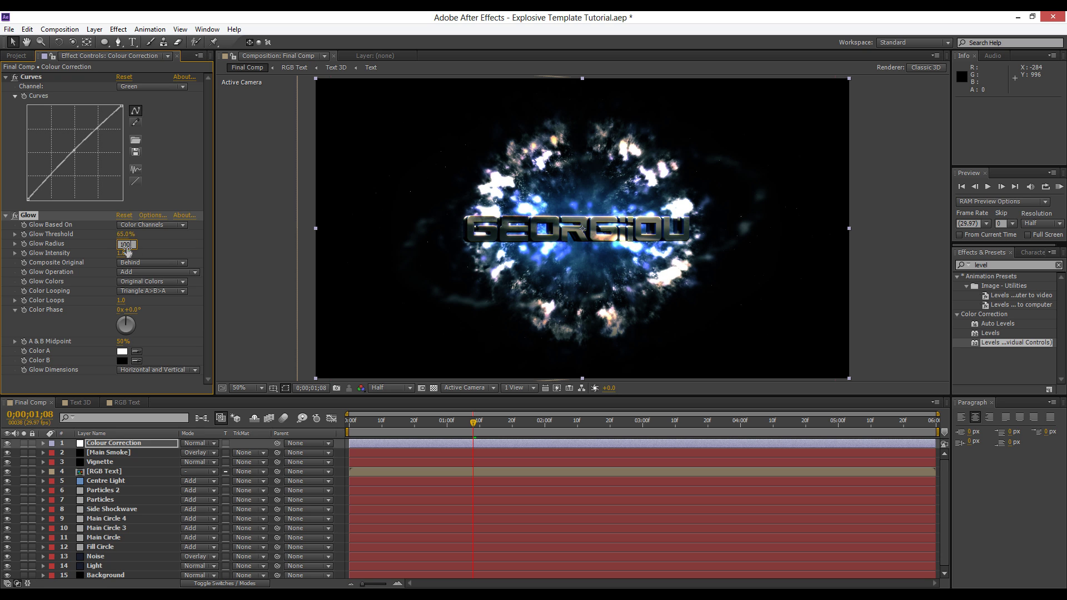
{"action": "type", "text": "100"}
{"action": "key", "text": "Return"}
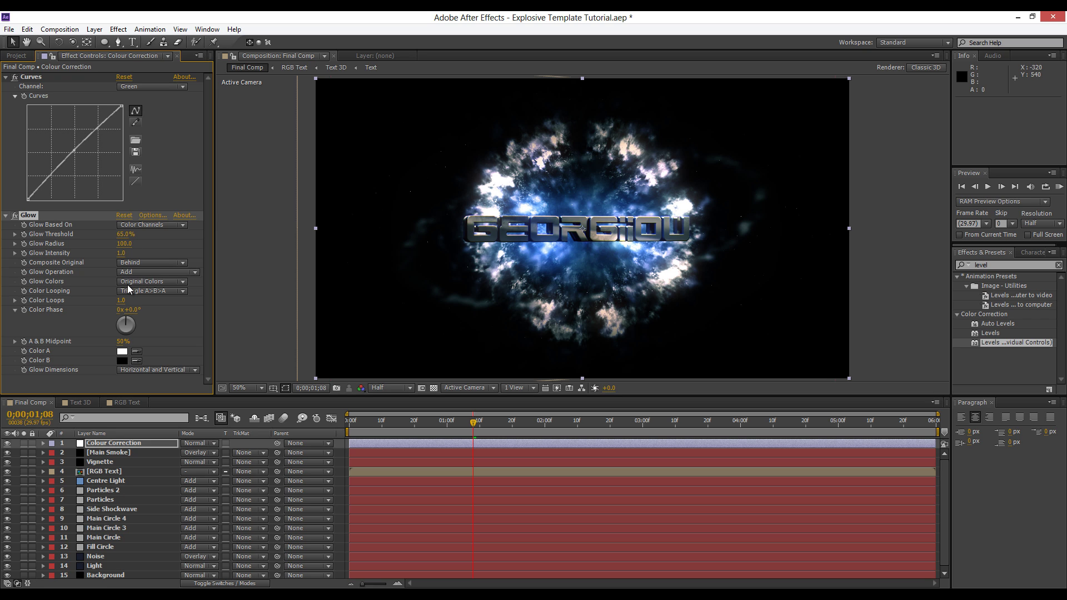
Add a Glow Intensity keyframe at 1.0, reveal it in the timeline and move it to 0;00;01;05.
{"action": "mouse_move", "coordinate": [473, 423]}
{"action": "left_mouse_down"}
{"action": "mouse_move", "coordinate": [439, 430]}
{"action": "mouse_move", "coordinate": [457, 431]}
{"action": "left_mouse_up"}
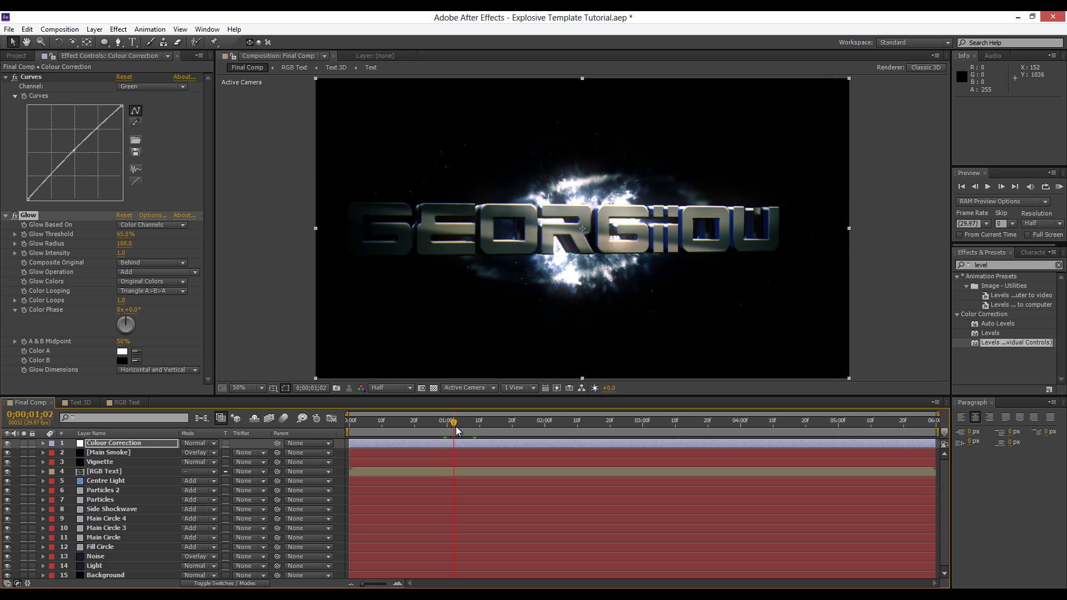
{"action": "left_click", "coordinate": [469, 426]}
{"action": "left_click", "coordinate": [486, 425]}
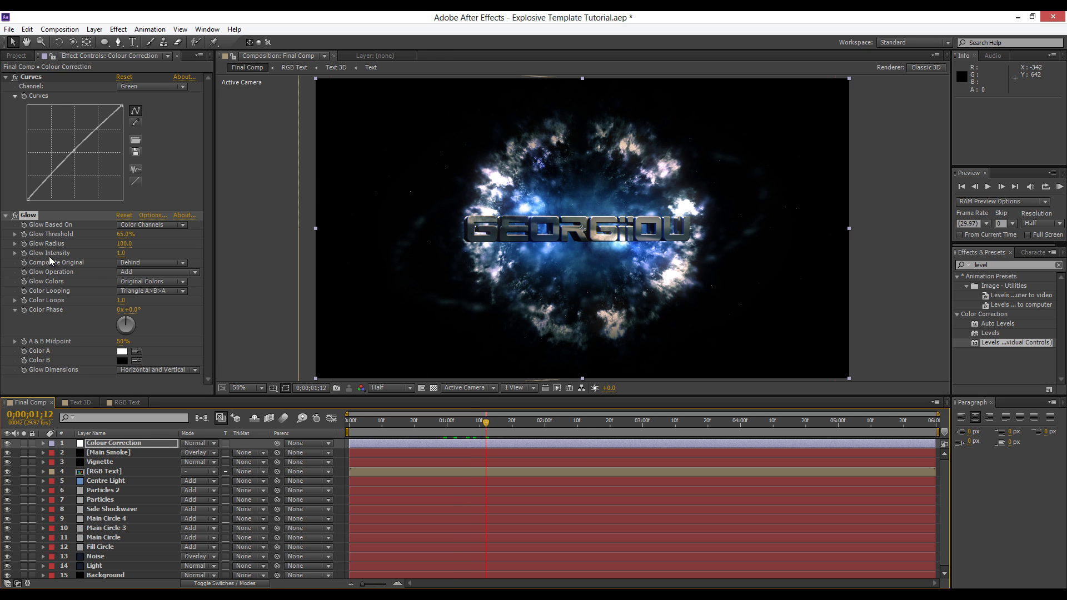
{"action": "left_click", "coordinate": [24, 253]}
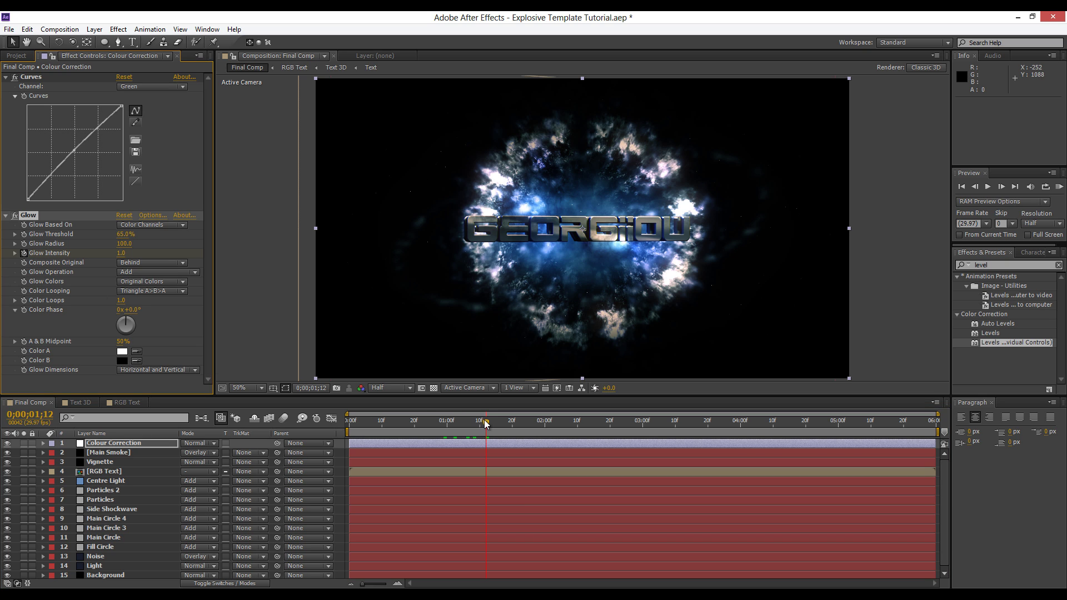
{"action": "left_click", "coordinate": [97, 445]}
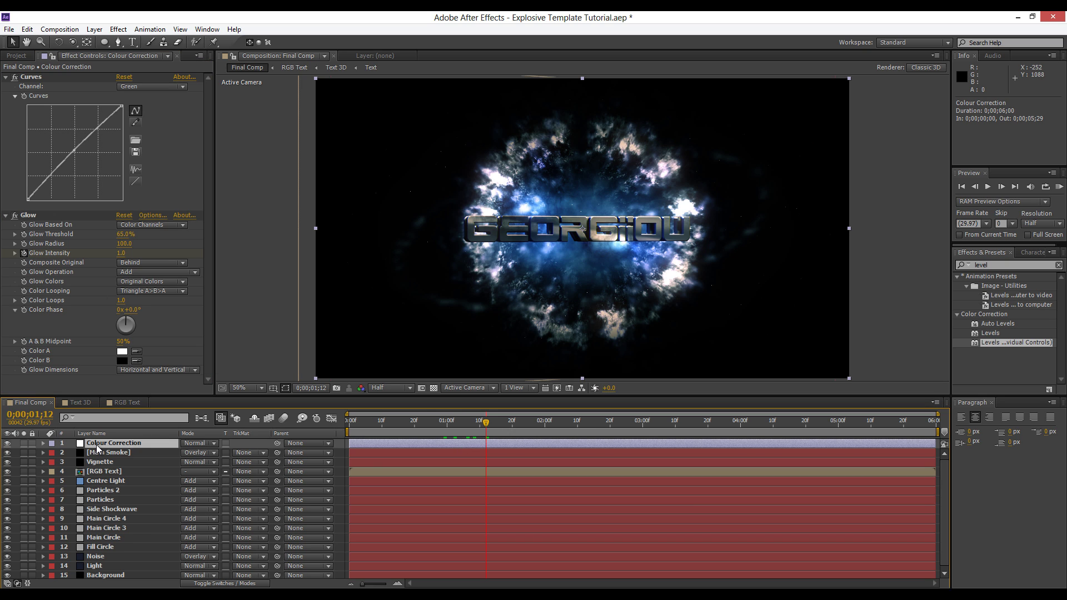
{"action": "key", "text": "u"}
{"action": "left_click_drag", "start_coordinate": [486, 462], "coordinate": [466, 462]}
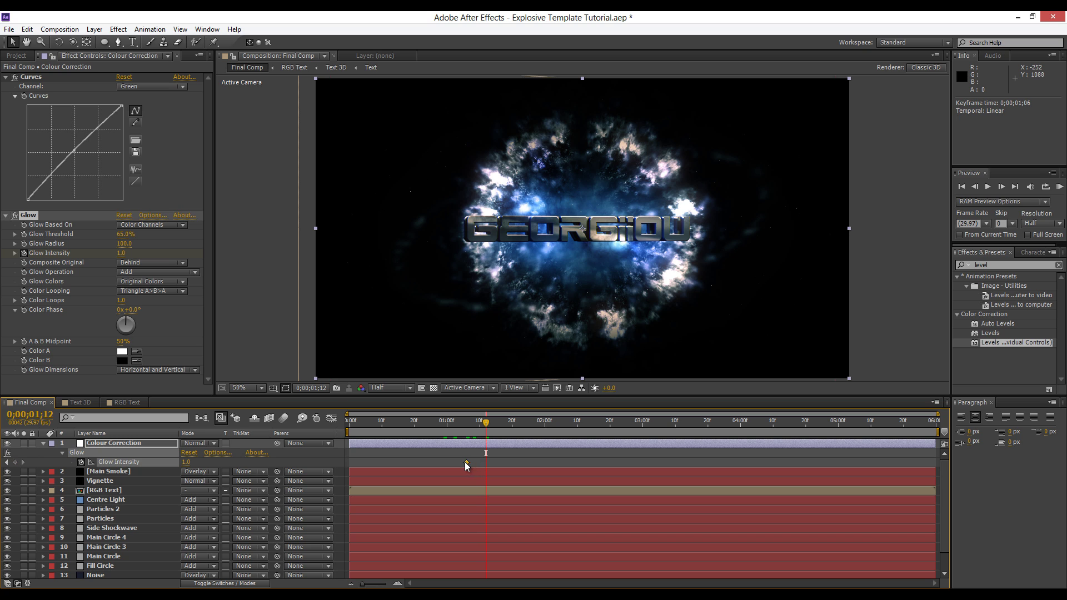
Keyframe the Glow Intensity down to 0.4 at 0;00;03;09 and collapse the layer's properties.
{"action": "left_click", "coordinate": [673, 428]}
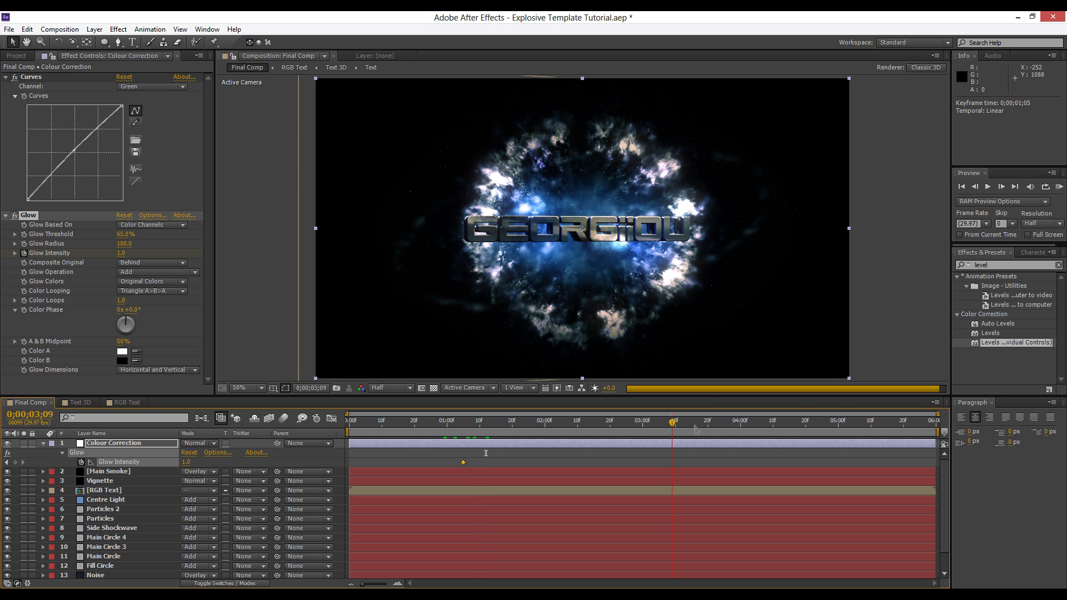
{"action": "left_click", "coordinate": [121, 253]}
{"action": "type", "text": "0"}
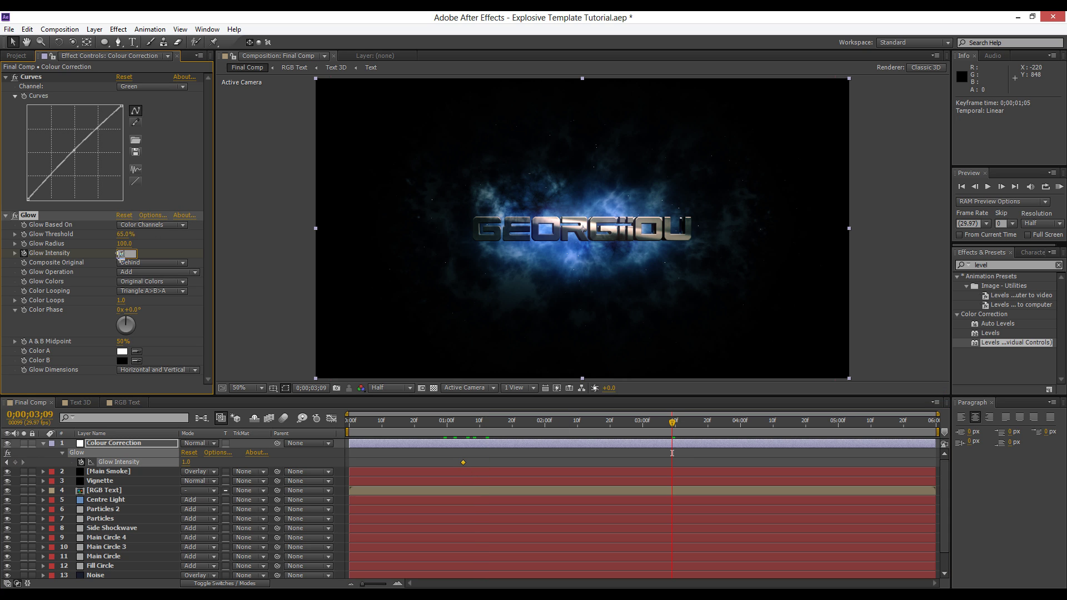
{"action": "key", "text": "Return"}
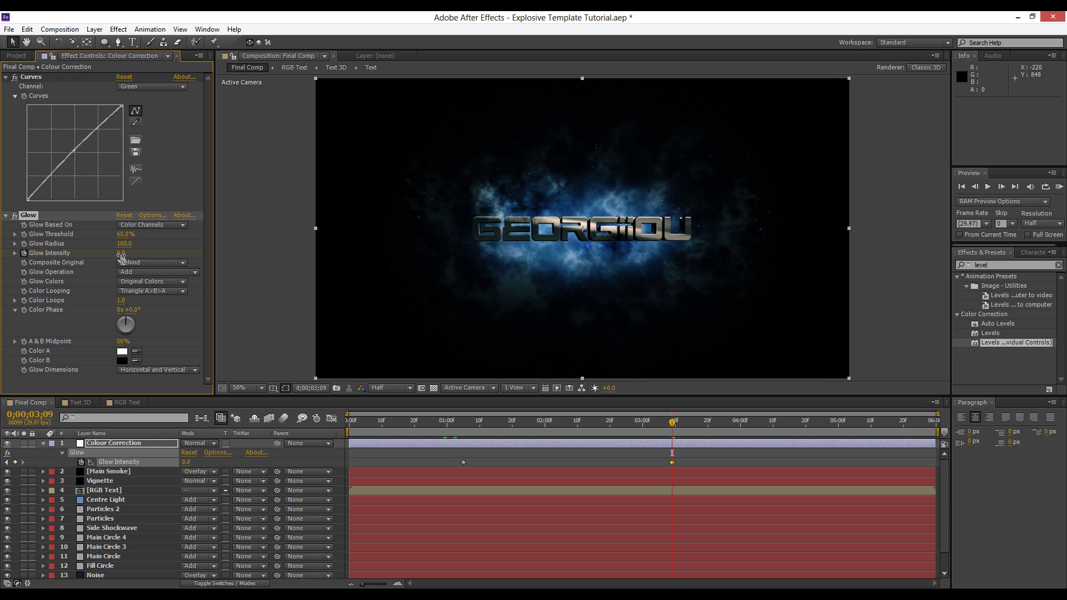
{"action": "left_click", "coordinate": [121, 254]}
{"action": "type", "text": "0.3"}
{"action": "key", "text": "Return"}
{"action": "left_click", "coordinate": [122, 254]}
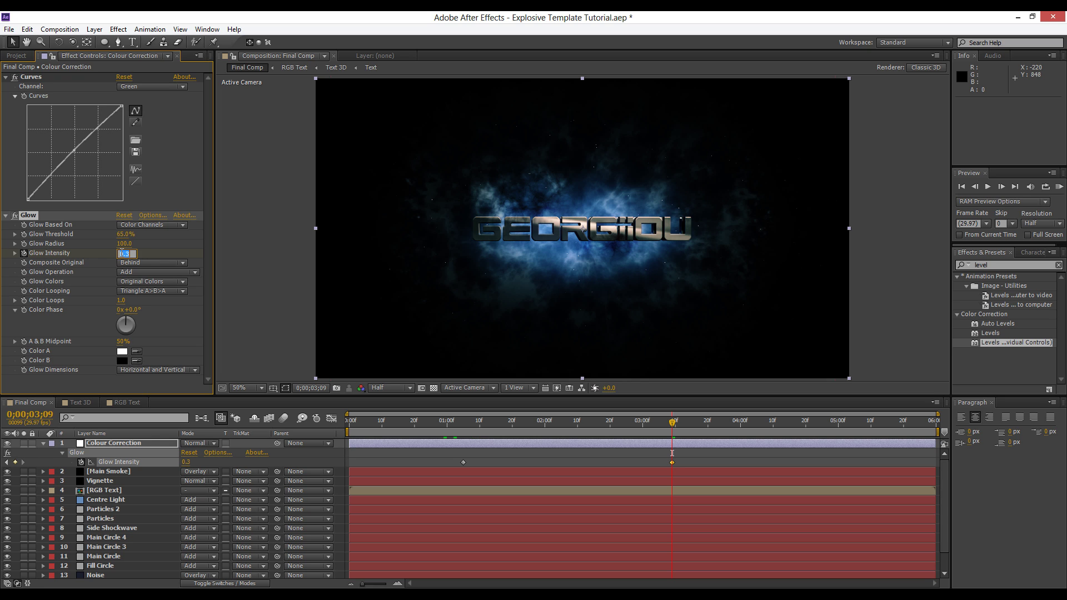
{"action": "type", "text": "0.4"}
{"action": "key", "text": "Return"}
{"action": "left_click", "coordinate": [42, 443]}
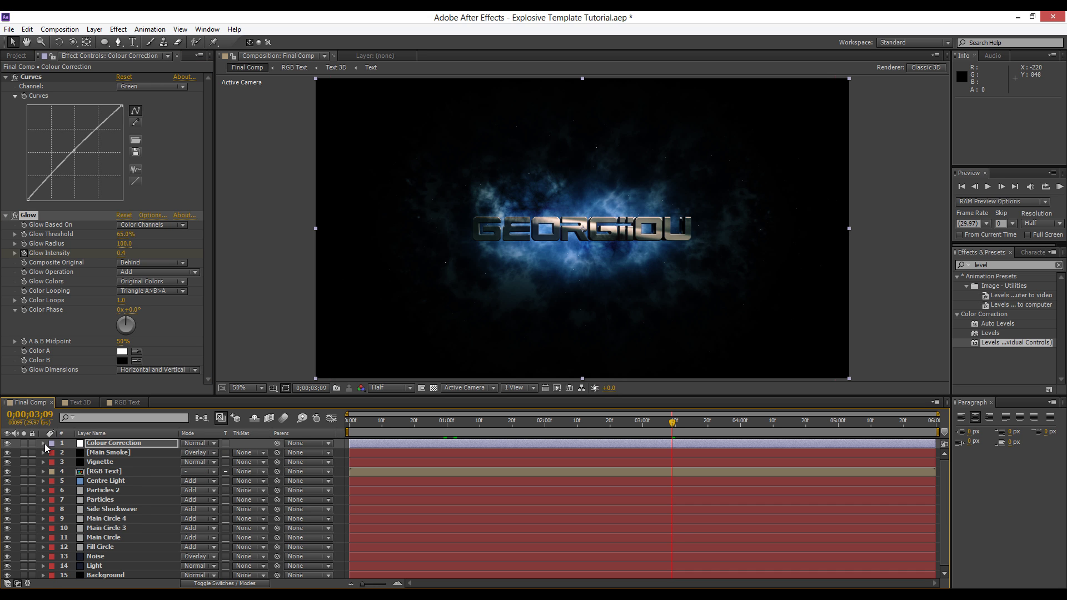
Add a Tint effect to the Colour Correction layer.
{"action": "left_click", "coordinate": [92, 443]}
{"action": "left_click", "coordinate": [118, 29]}
{"action": "mouse_move", "coordinate": [172, 138]}
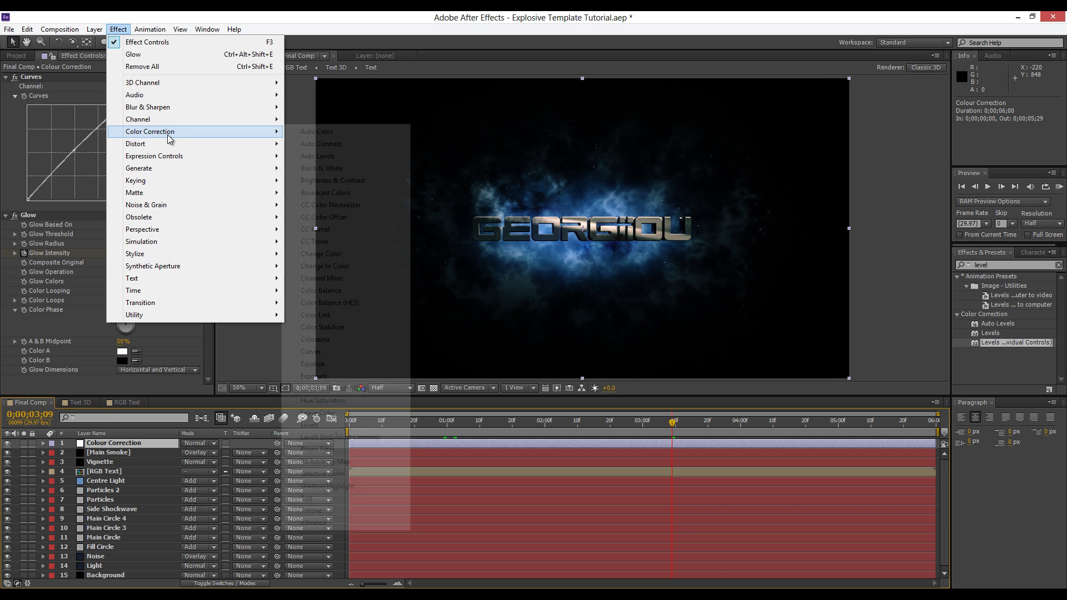
{"action": "left_click", "coordinate": [306, 498]}
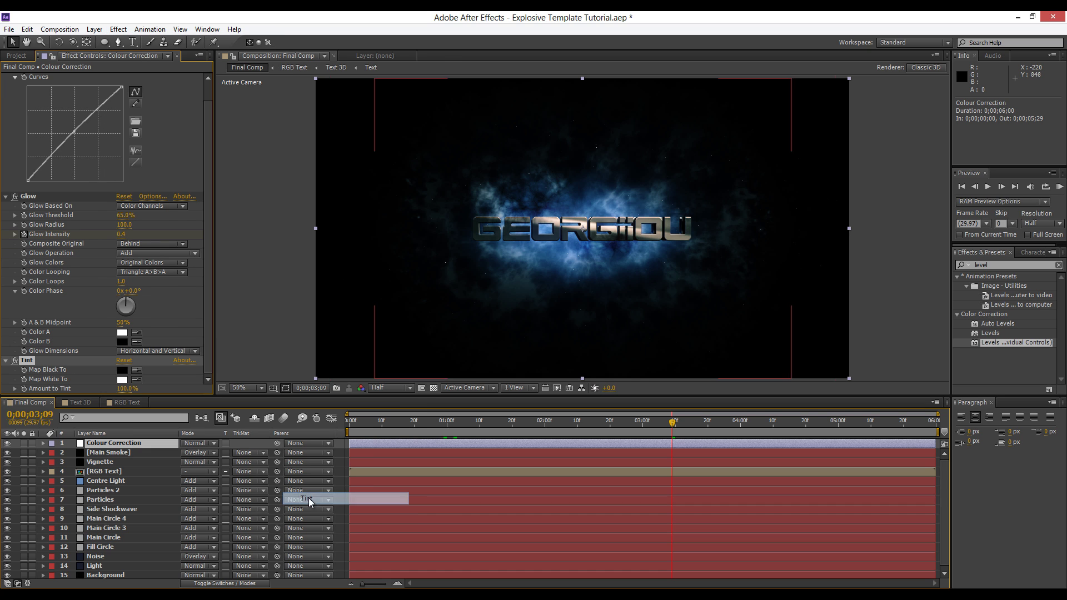
Collapse the Curves and Glow effects and set the Tint's Map Black To colour to a very dark blue.
{"action": "scroll", "coordinate": [30, 119], "scroll_direction": "up", "scroll_amount": 1}
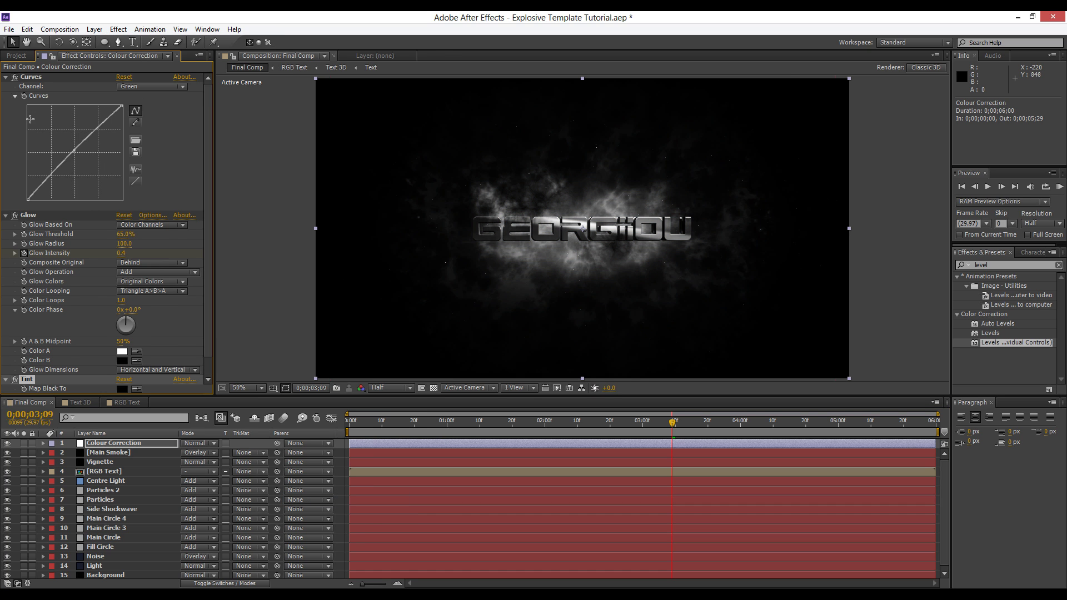
{"action": "left_click", "coordinate": [6, 77]}
{"action": "left_click", "coordinate": [6, 86]}
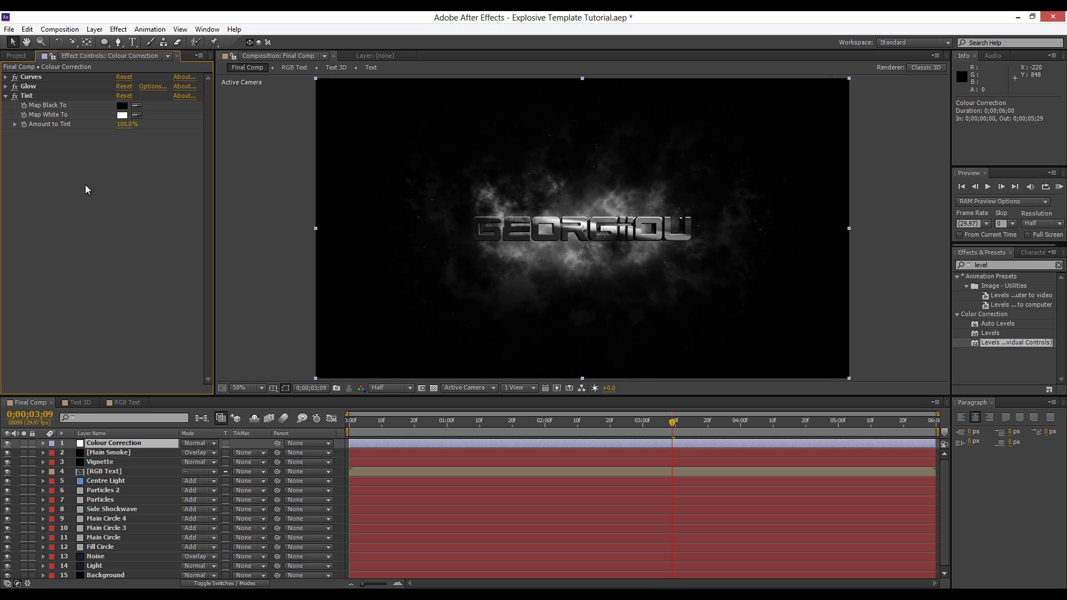
{"action": "left_click", "coordinate": [122, 107]}
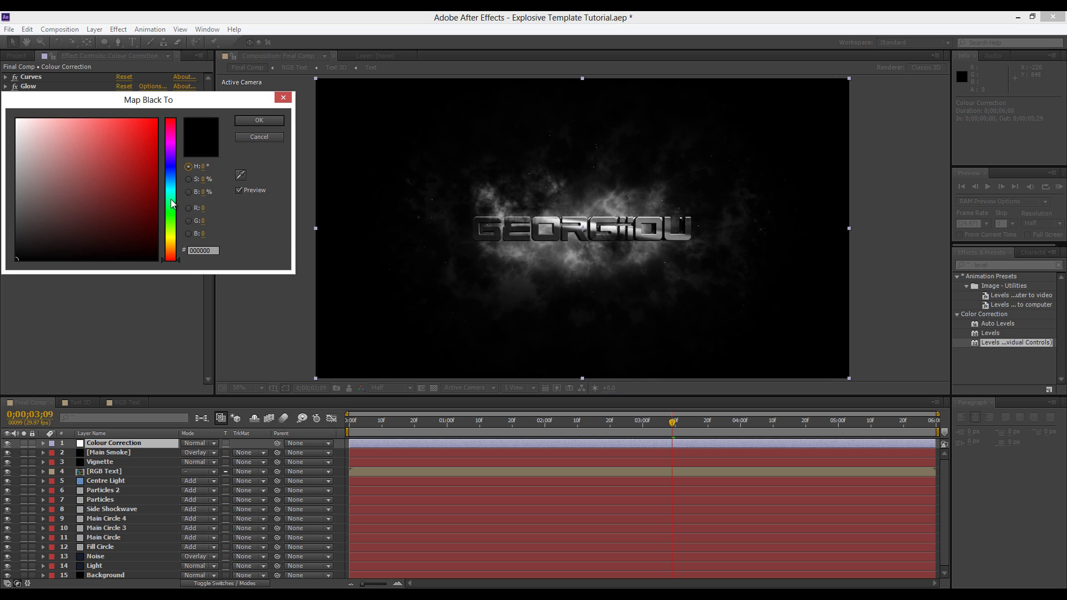
{"action": "left_click", "coordinate": [171, 171]}
{"action": "left_click_drag", "start_coordinate": [103, 257], "coordinate": [96, 253]}
{"action": "left_click", "coordinate": [259, 121]}
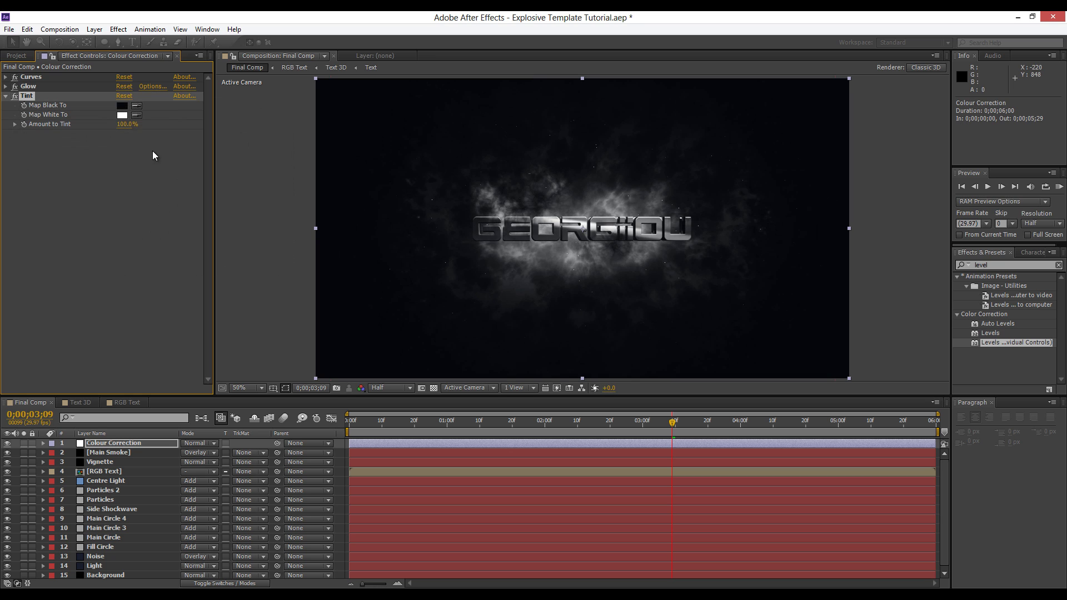
Set the Tint's Map White To colour to a pale orange, about FFE8D2.
{"action": "left_click", "coordinate": [121, 116]}
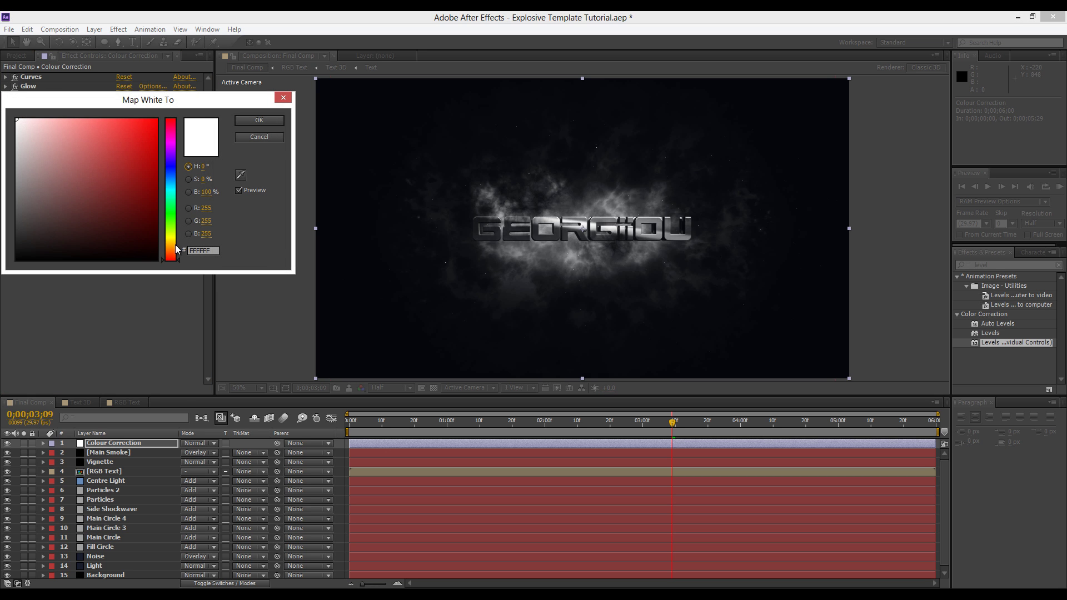
{"action": "left_click", "coordinate": [175, 248]}
{"action": "mouse_move", "coordinate": [60, 166]}
{"action": "left_mouse_down"}
{"action": "mouse_move", "coordinate": [51, 109]}
{"action": "mouse_move", "coordinate": [84, 109]}
{"action": "mouse_move", "coordinate": [41, 103]}
{"action": "left_mouse_up"}
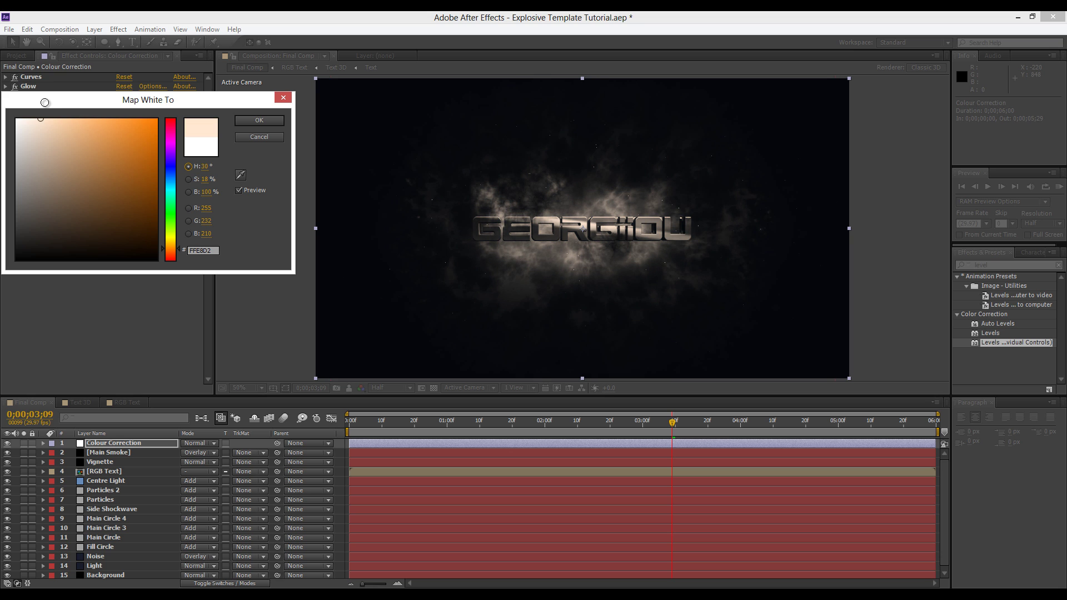
{"action": "left_click", "coordinate": [259, 120]}
Set the Amount to Tint to 40% and collapse the Tint effect.
{"action": "left_click", "coordinate": [127, 125]}
{"action": "type", "text": "40"}
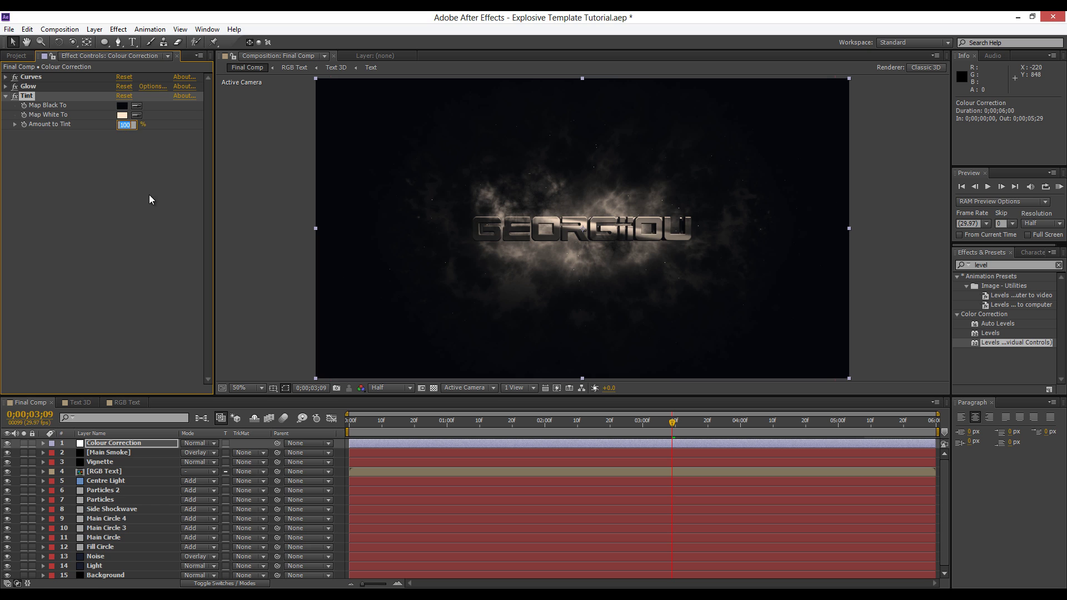
{"action": "key", "text": "Return"}
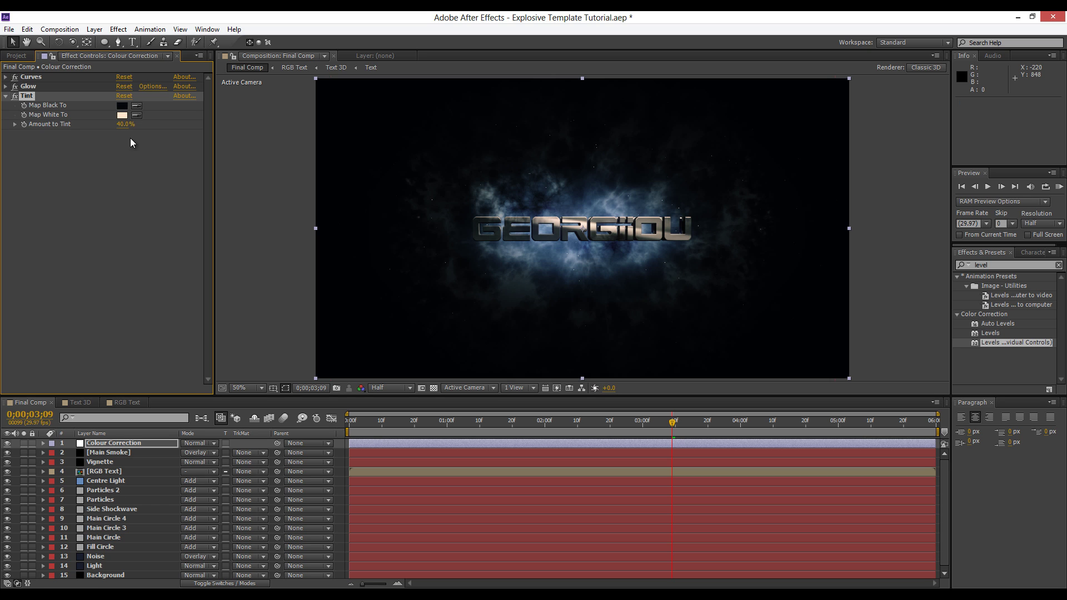
{"action": "left_click", "coordinate": [15, 97]}
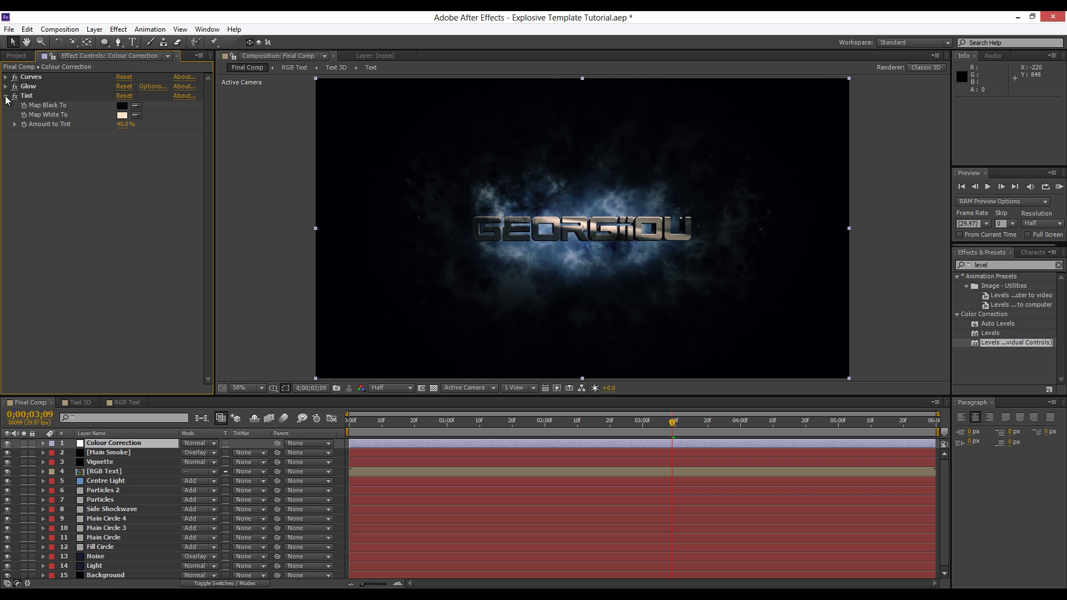
{"action": "left_click", "coordinate": [6, 97]}
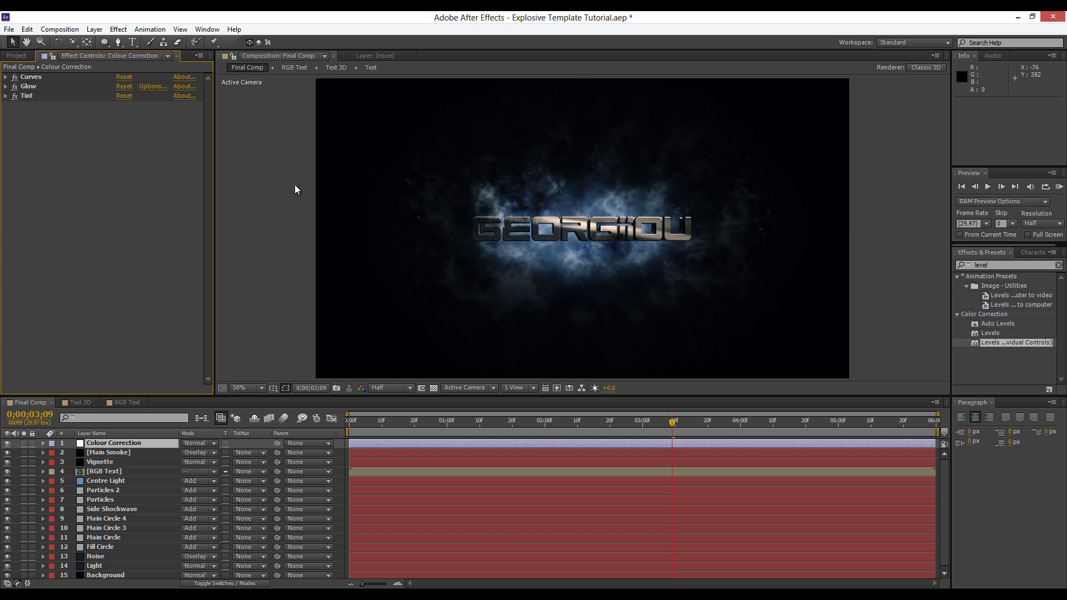
Move the RGB Text layer above the Vignette layer and set the current time to 0;00;00;28.
{"action": "left_click_drag", "start_coordinate": [496, 423], "coordinate": [451, 428]}
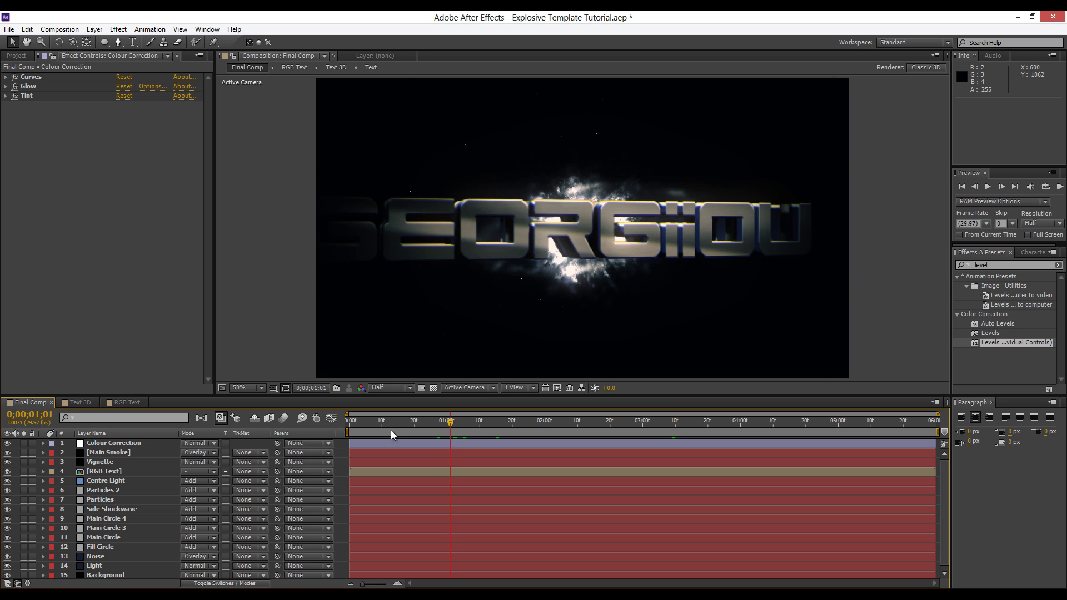
{"action": "left_click", "coordinate": [104, 472]}
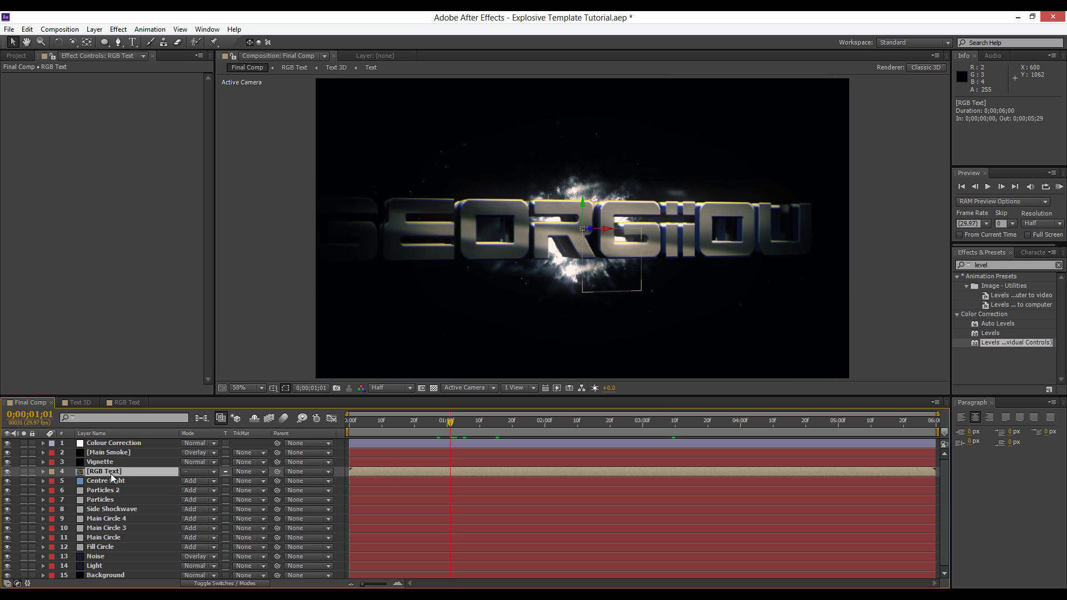
{"action": "left_click_drag", "start_coordinate": [104, 473], "coordinate": [105, 457]}
{"action": "left_click", "coordinate": [432, 424]}
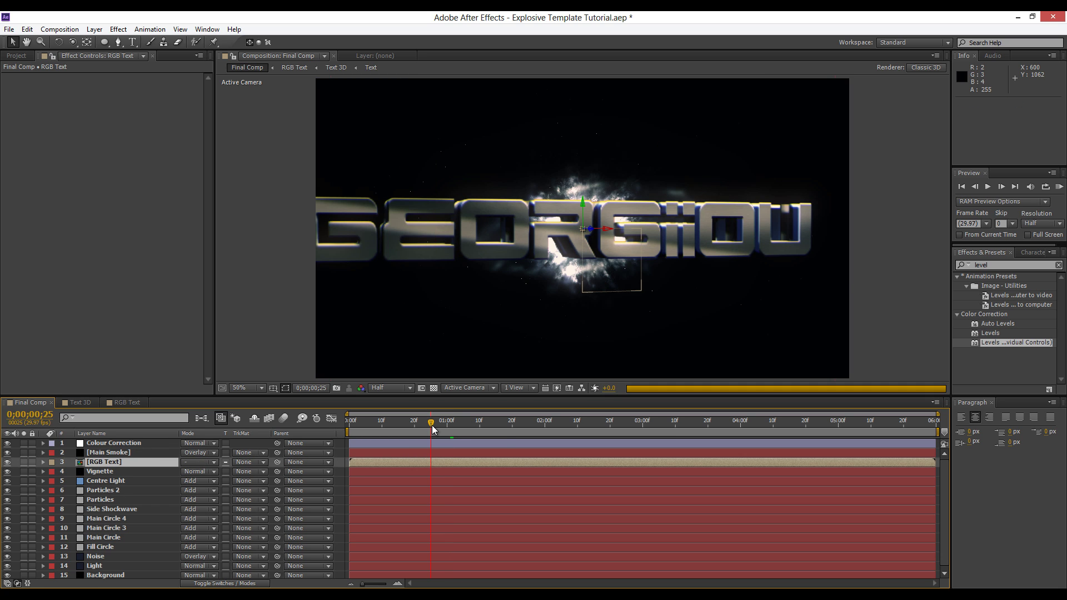
{"action": "left_click", "coordinate": [441, 426]}
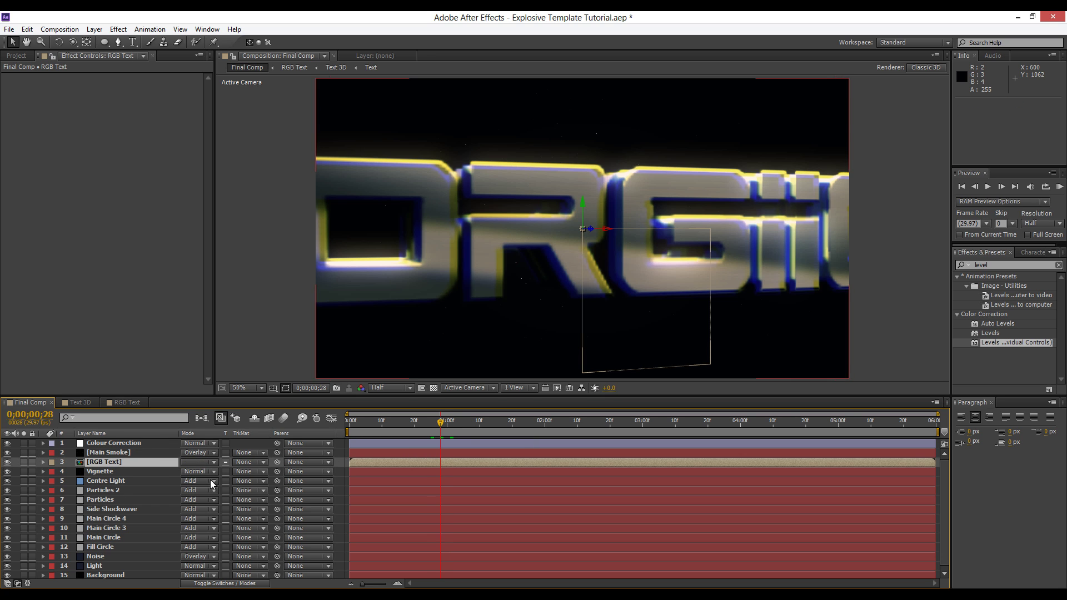
Enable motion blur for Final Comp and switch it on for all four layers inside the RGB Text composition.
{"action": "left_click", "coordinate": [221, 585]}
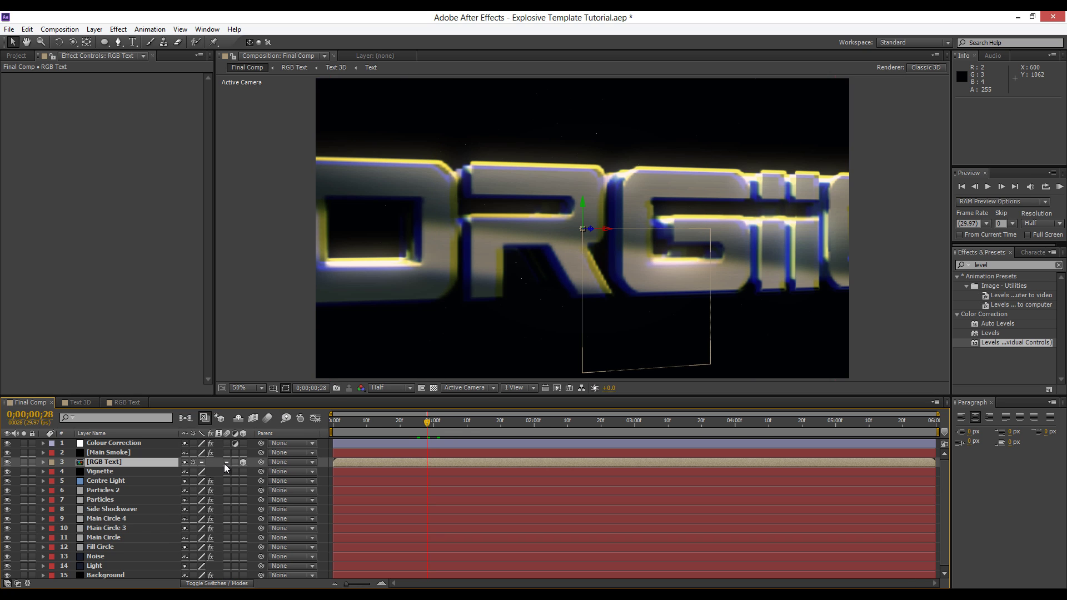
{"action": "left_click", "coordinate": [267, 421]}
{"action": "double_click", "coordinate": [139, 462]}
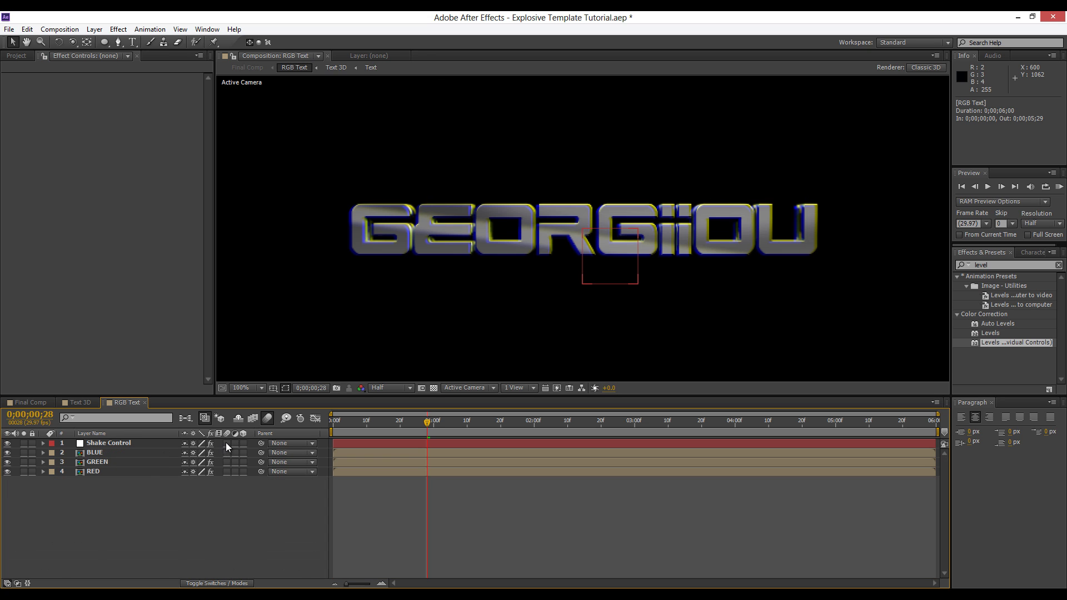
{"action": "left_click", "coordinate": [45, 404]}
{"action": "left_click", "coordinate": [234, 310]}
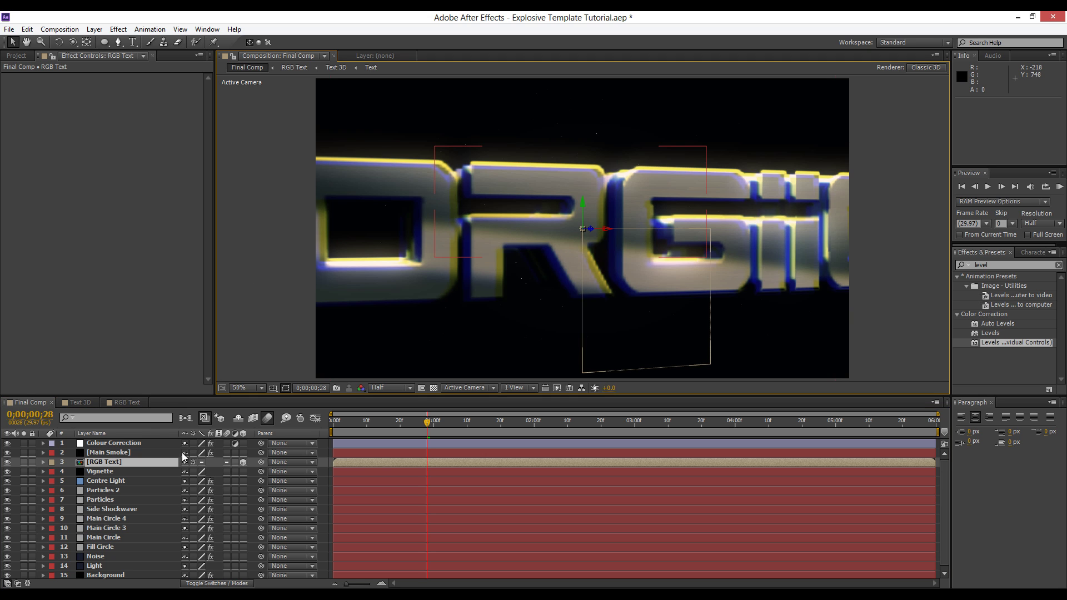
Switch on motion blur for all six layers inside the nested Text 3D composition and return to Final Comp.
{"action": "double_click", "coordinate": [139, 465]}
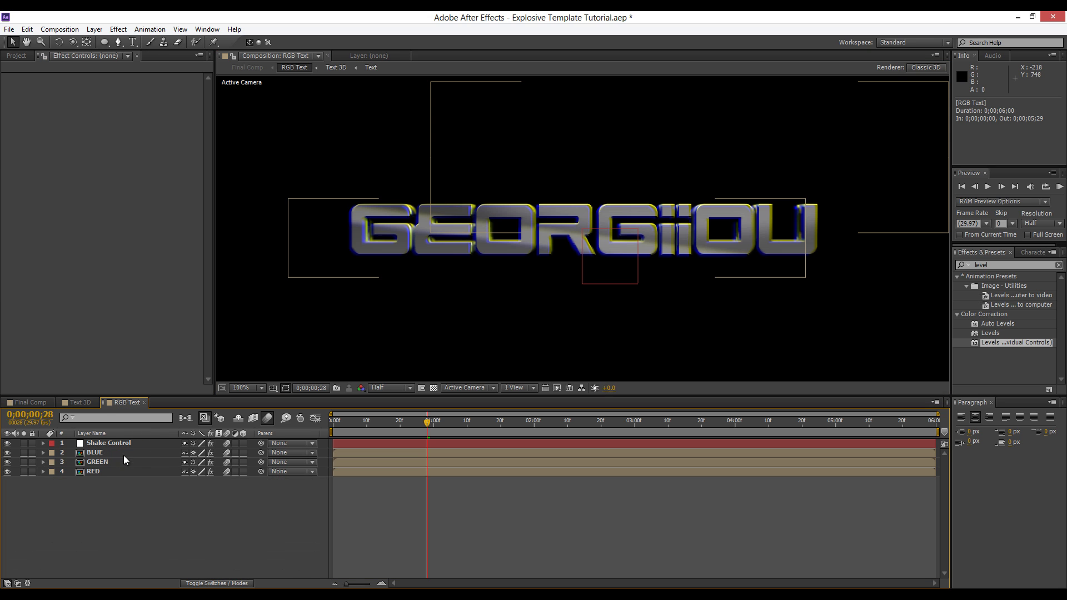
{"action": "left_click", "coordinate": [123, 453]}
{"action": "left_click", "coordinate": [116, 492]}
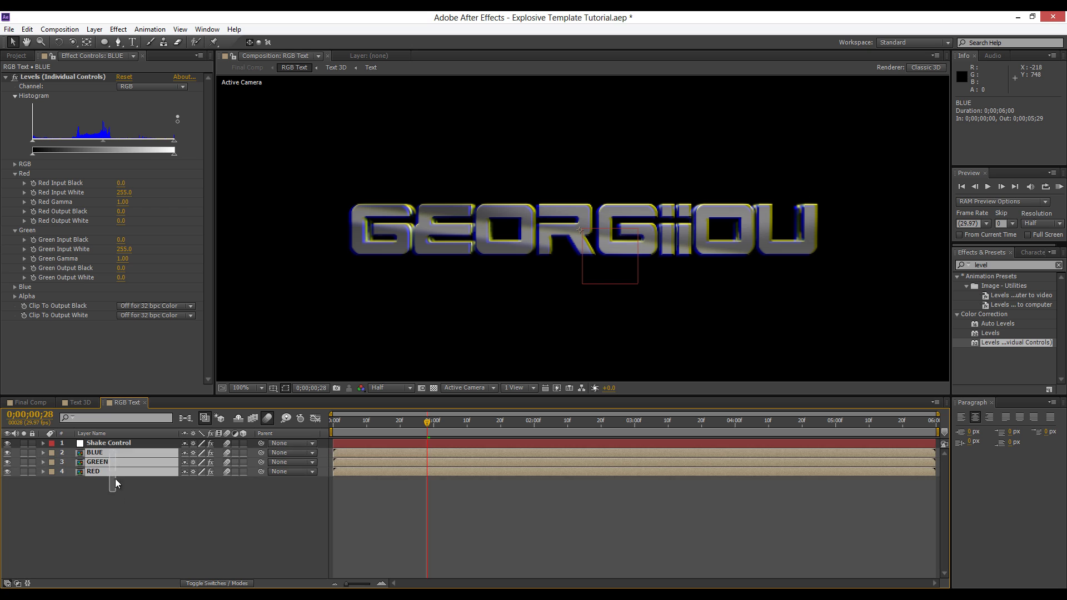
{"action": "double_click", "coordinate": [118, 472]}
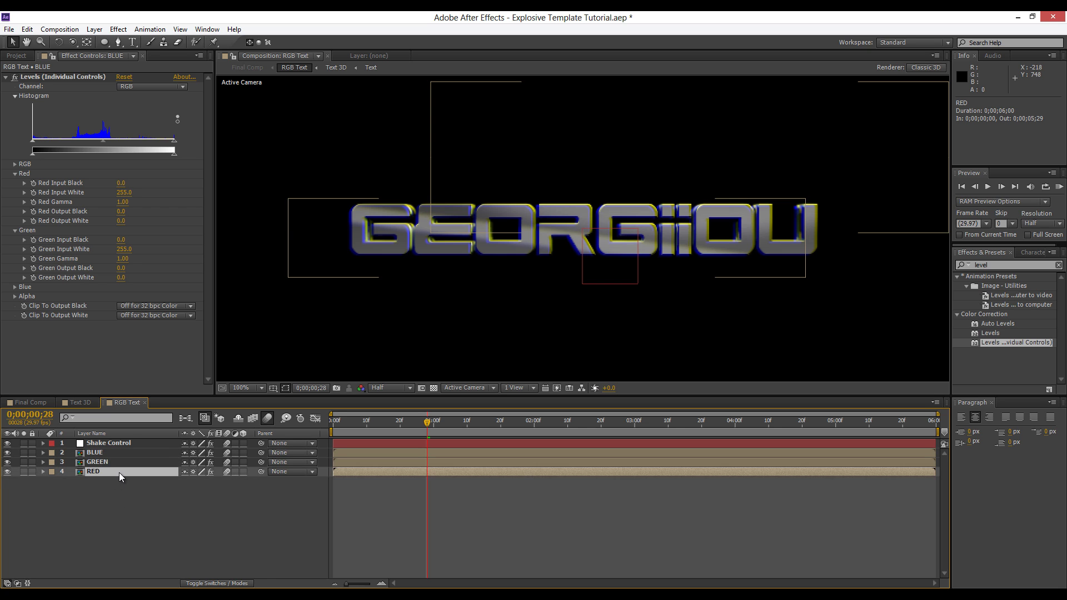
{"action": "left_click", "coordinate": [214, 584]}
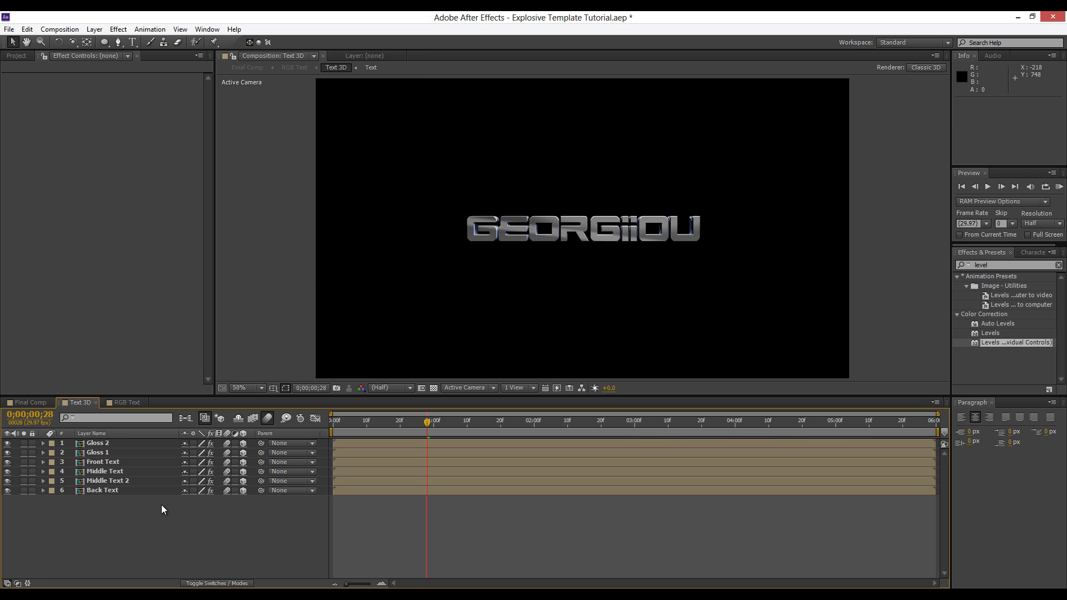
{"action": "left_click", "coordinate": [39, 402]}
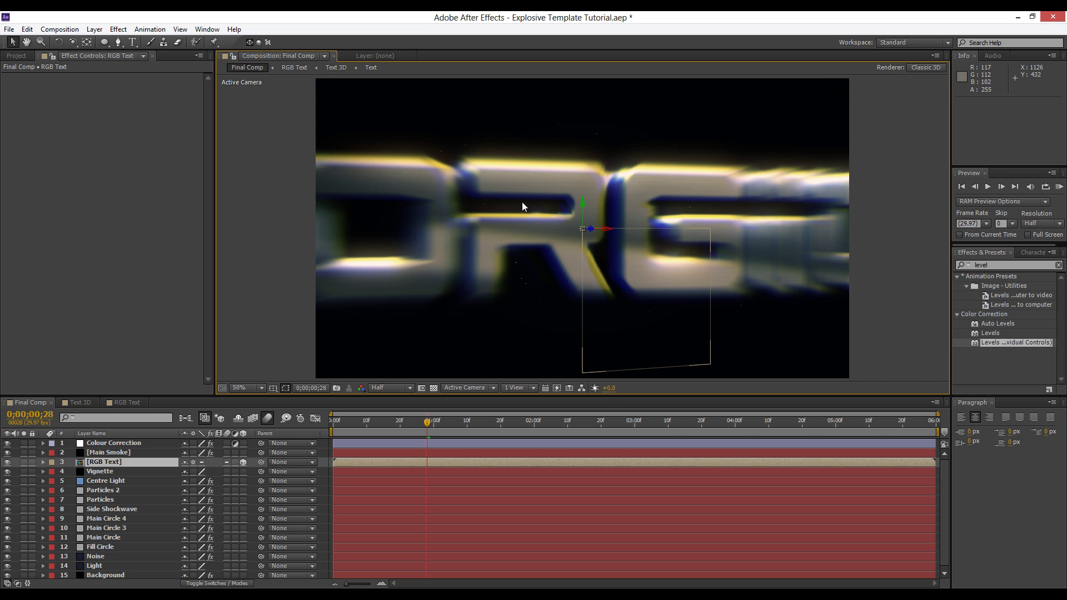
Examine the motion-blurred text in Final Comp at 0;00;01;05 and 0;00;01;10.
{"action": "left_click_drag", "start_coordinate": [426, 422], "coordinate": [451, 425]}
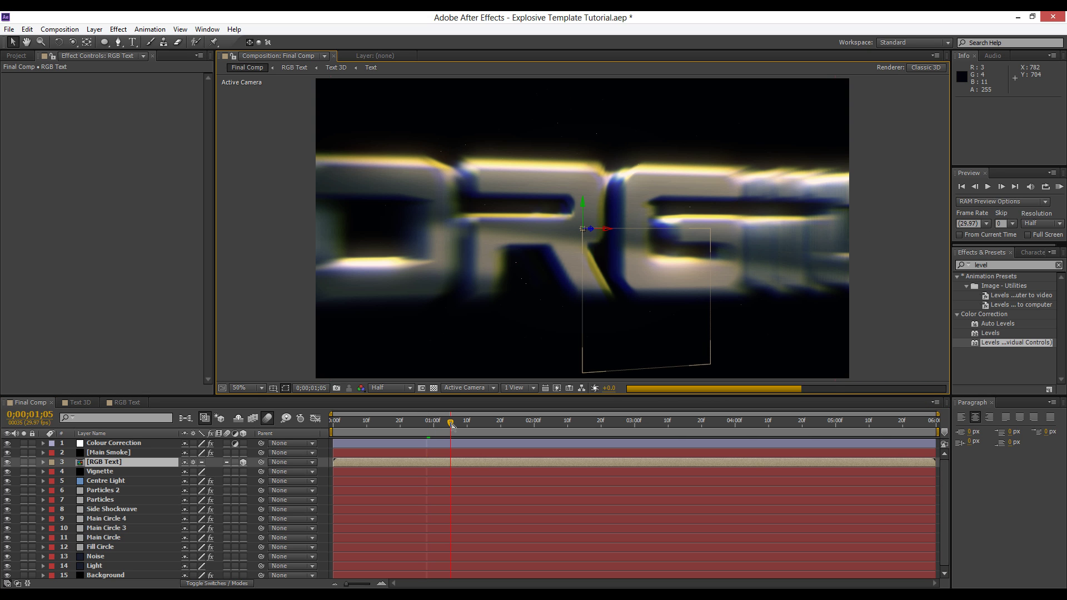
{"action": "scroll", "coordinate": [607, 270], "scroll_direction": "down", "scroll_amount": 2}
{"action": "scroll", "coordinate": [607, 270], "scroll_direction": "up", "scroll_amount": 2}
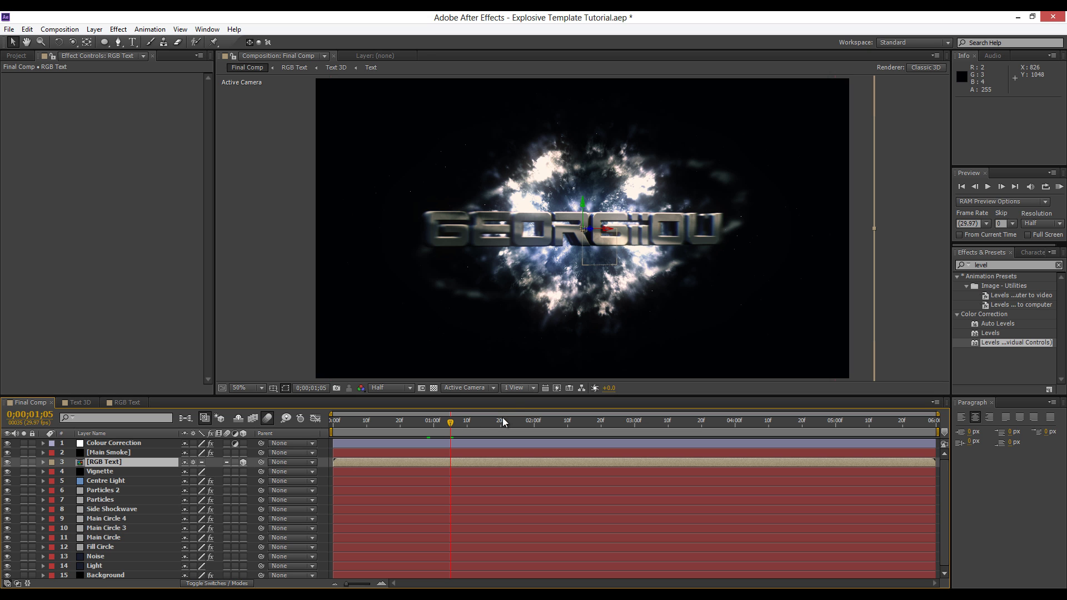
{"action": "left_click", "coordinate": [466, 423]}
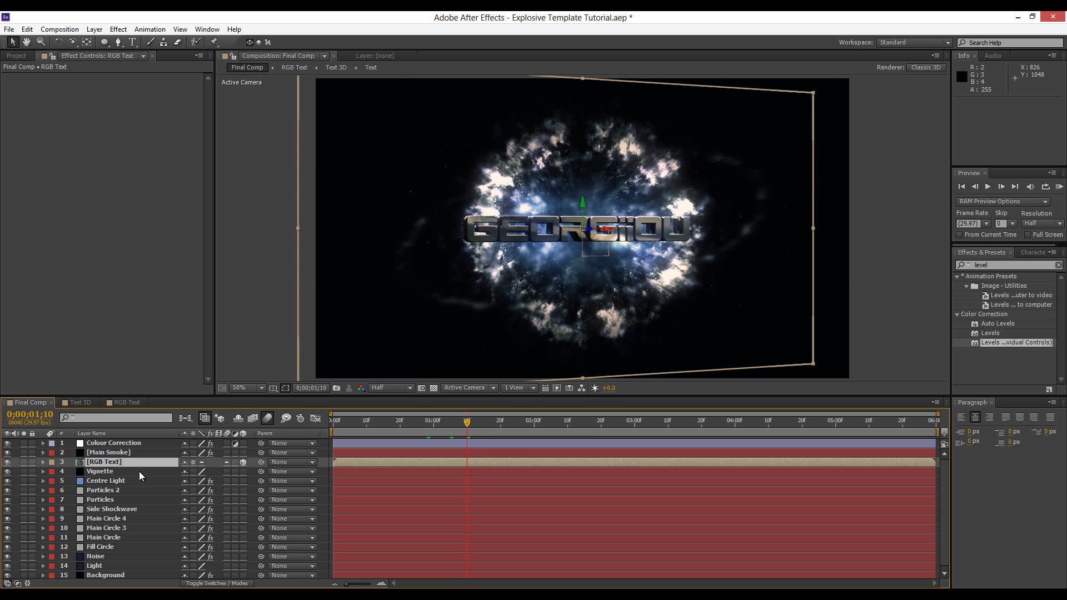
Try a Curves effect with a gentle S-shaped RGB curve on the RGB Text layer and inspect it at 100% zoom.
{"action": "left_click", "coordinate": [118, 29]}
{"action": "mouse_move", "coordinate": [150, 131]}
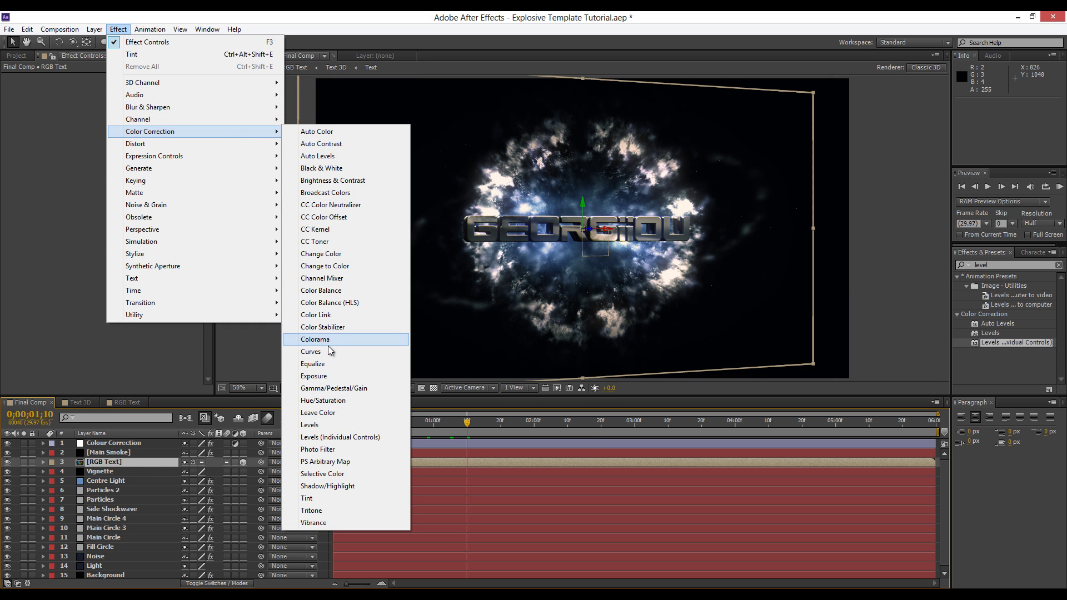
{"action": "left_click", "coordinate": [314, 352]}
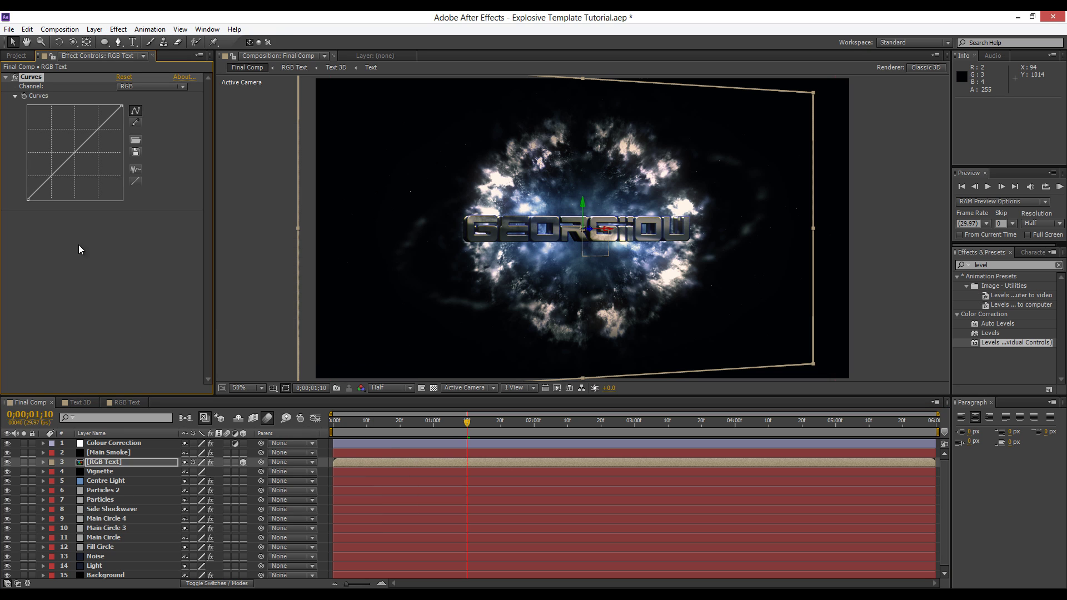
{"action": "mouse_move", "coordinate": [48, 181]}
{"action": "left_mouse_down"}
{"action": "mouse_move", "coordinate": [57, 193]}
{"action": "mouse_move", "coordinate": [46, 179]}
{"action": "left_mouse_up"}
{"action": "left_click_drag", "start_coordinate": [115, 113], "coordinate": [102, 115]}
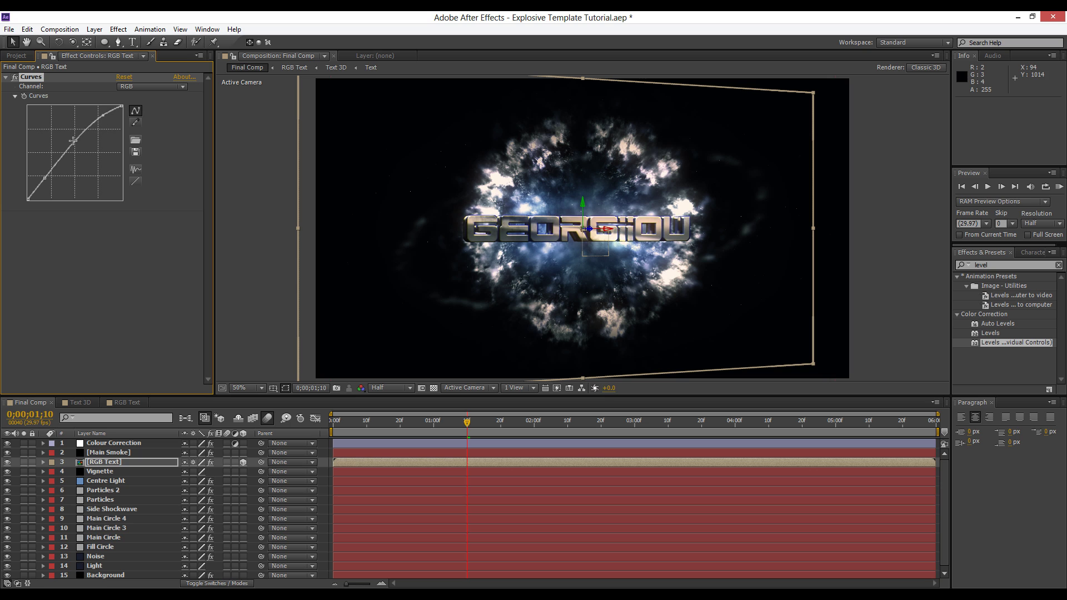
{"action": "left_click_drag", "start_coordinate": [50, 180], "coordinate": [28, 200]}
{"action": "key", "text": "slash"}
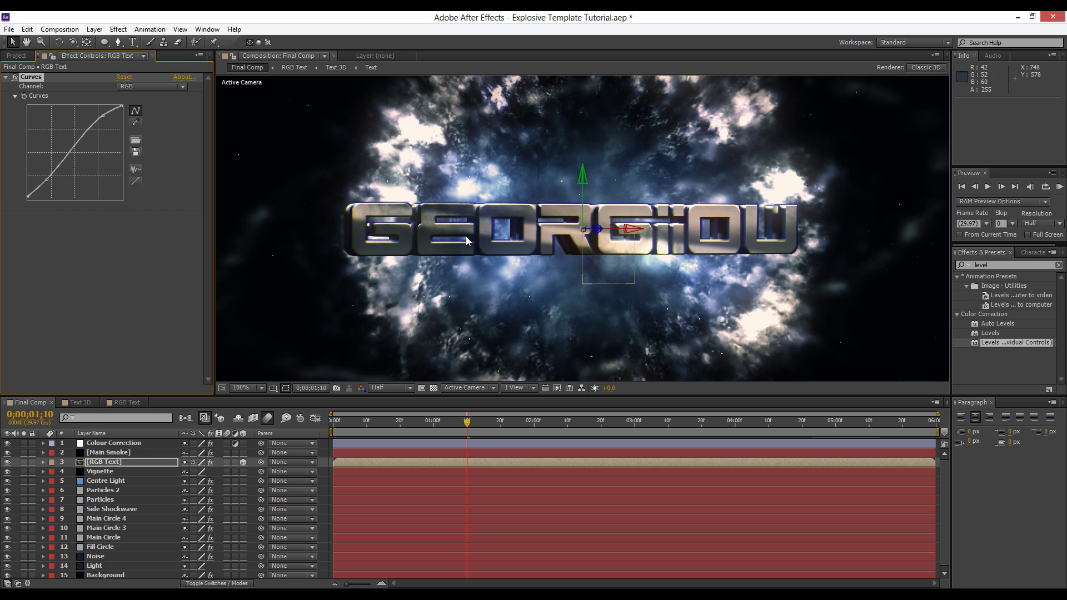
Delete the Curves effect from the RGB Text layer.
{"action": "left_click", "coordinate": [105, 462]}
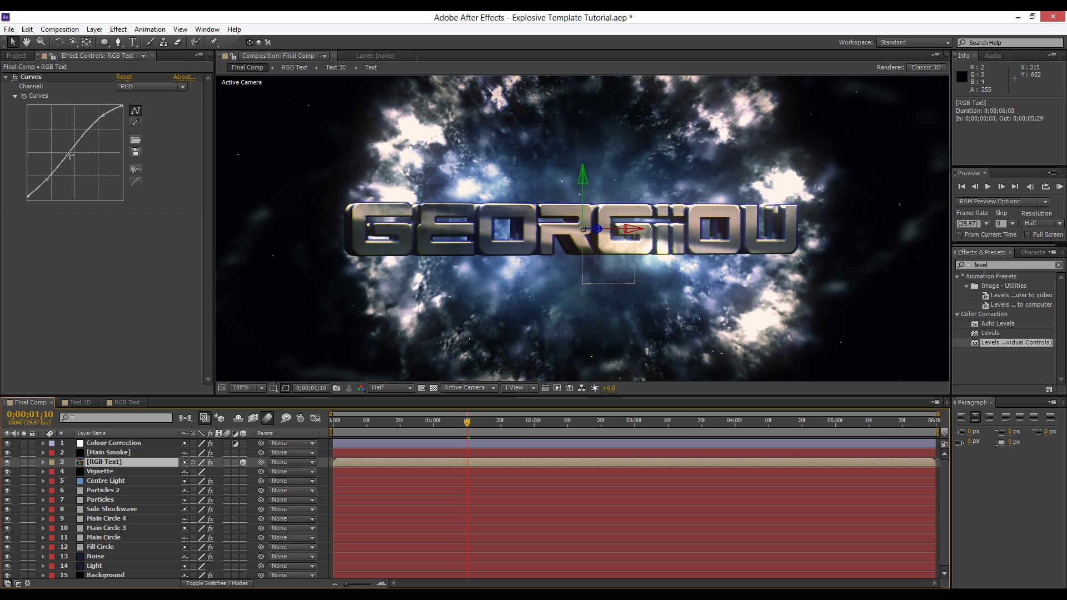
{"action": "left_click", "coordinate": [39, 80]}
{"action": "key", "text": "Delete"}
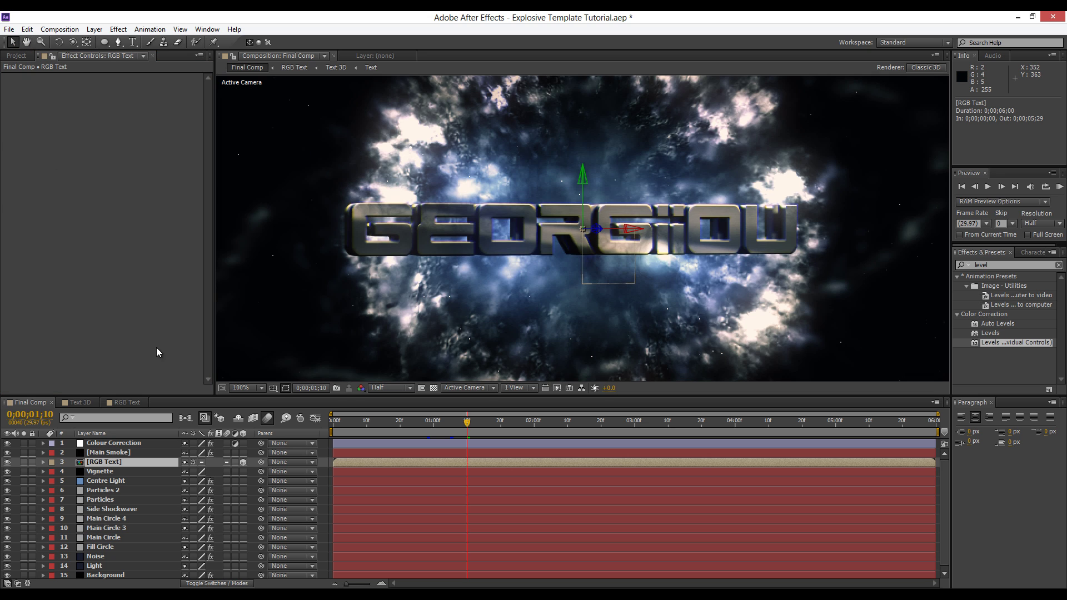
Add an Add Grain effect to the Colour Correction layer.
{"action": "left_click", "coordinate": [109, 444]}
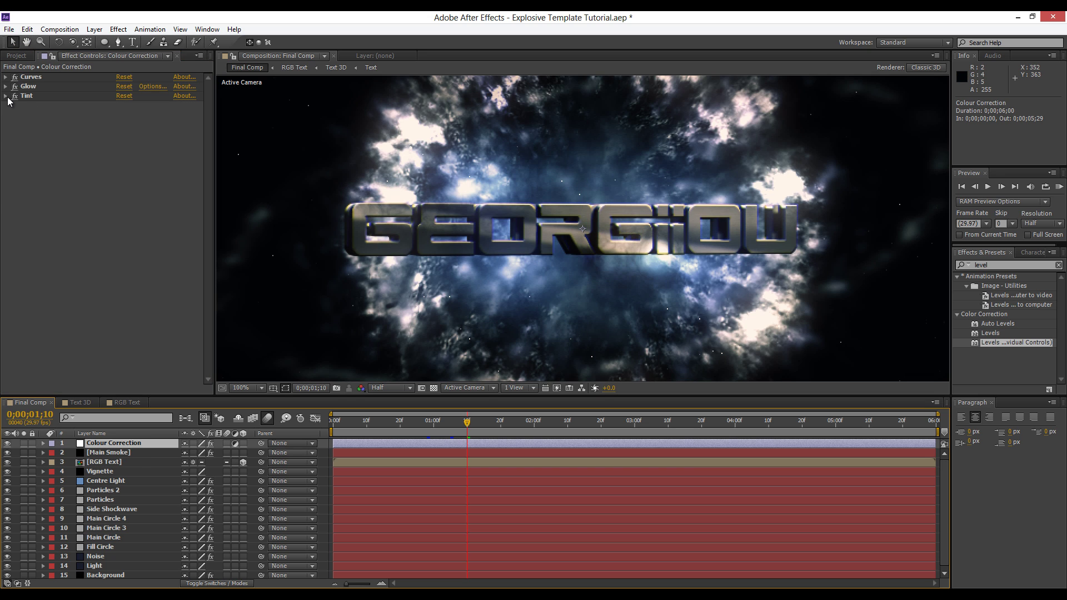
{"action": "left_click", "coordinate": [119, 29]}
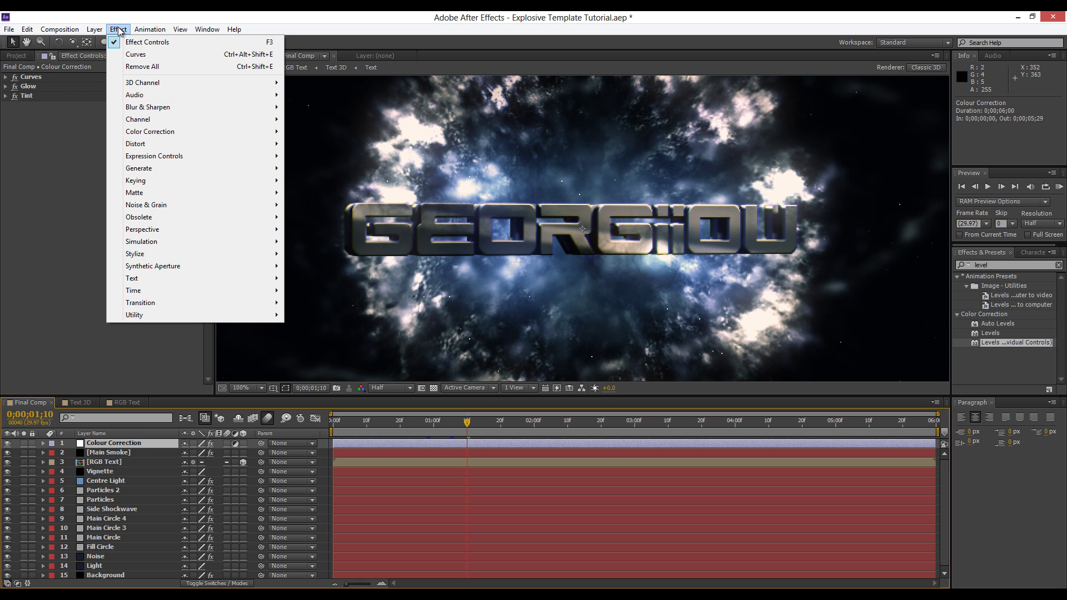
{"action": "mouse_move", "coordinate": [177, 205]}
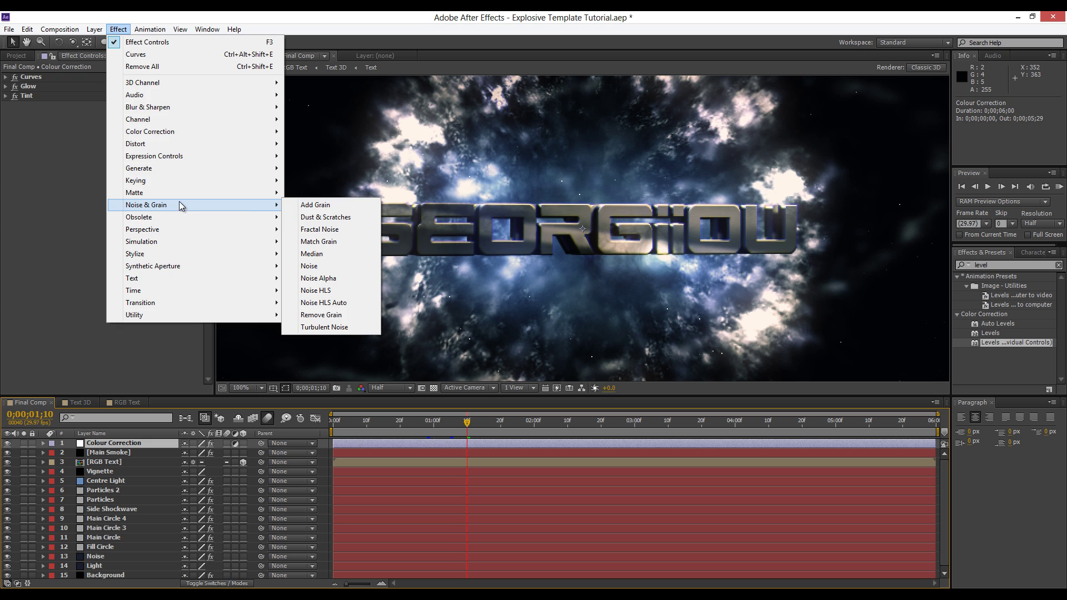
{"action": "left_click", "coordinate": [295, 206]}
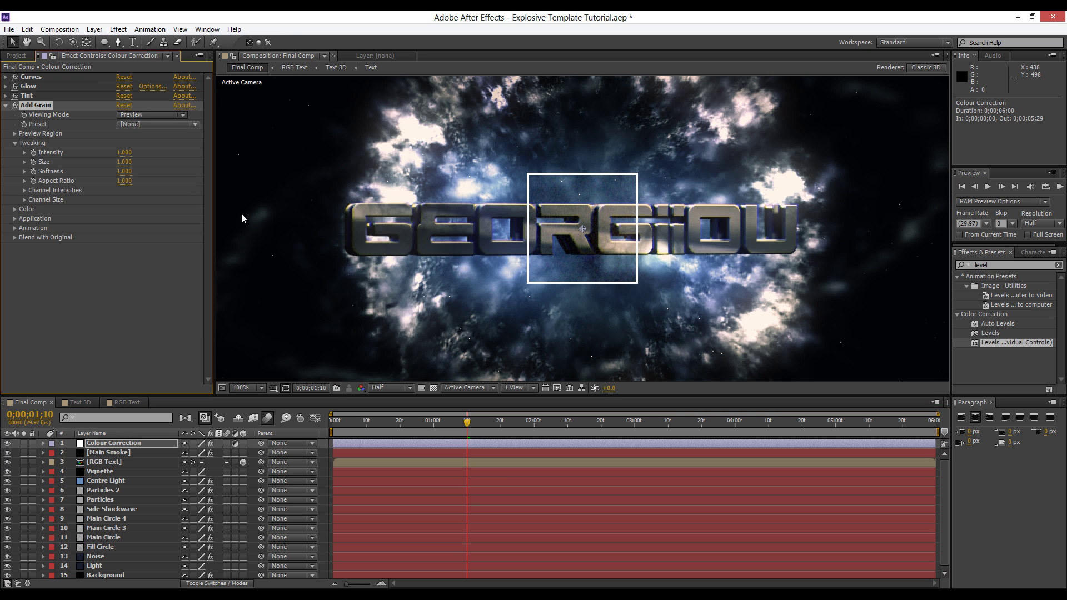
Set the Add Grain effect's Intensity to 0.04 and Size to 0.1, with its viewing mode on Final Output.
{"action": "left_click", "coordinate": [122, 152]}
{"action": "type", "text": "0.1"}
{"action": "key", "text": "Return"}
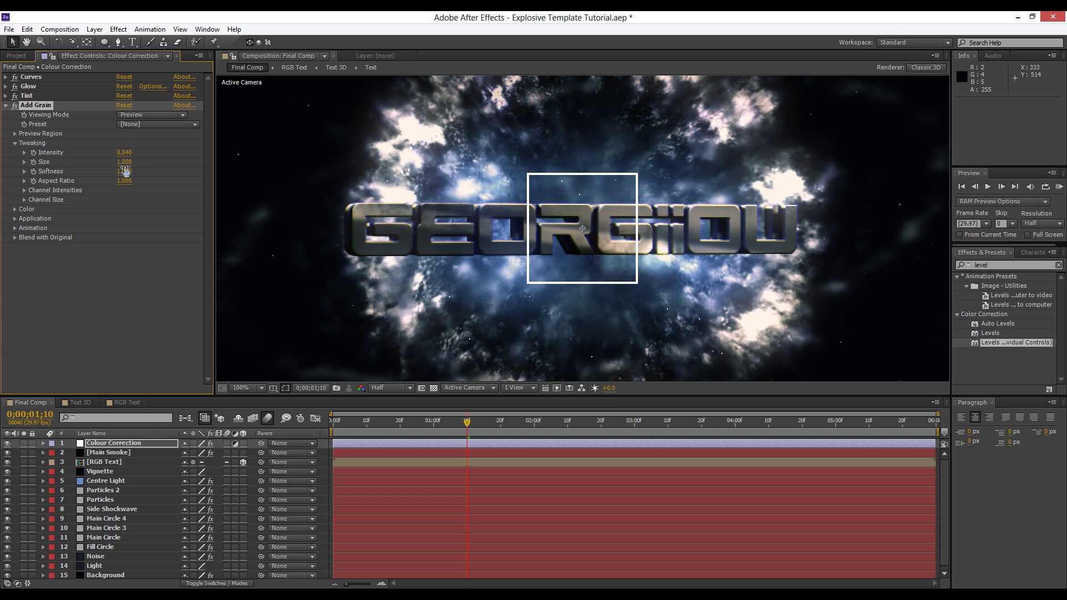
{"action": "left_click", "coordinate": [125, 162]}
{"action": "key", "text": "Return"}
{"action": "left_click", "coordinate": [151, 115]}
{"action": "left_click", "coordinate": [136, 153]}
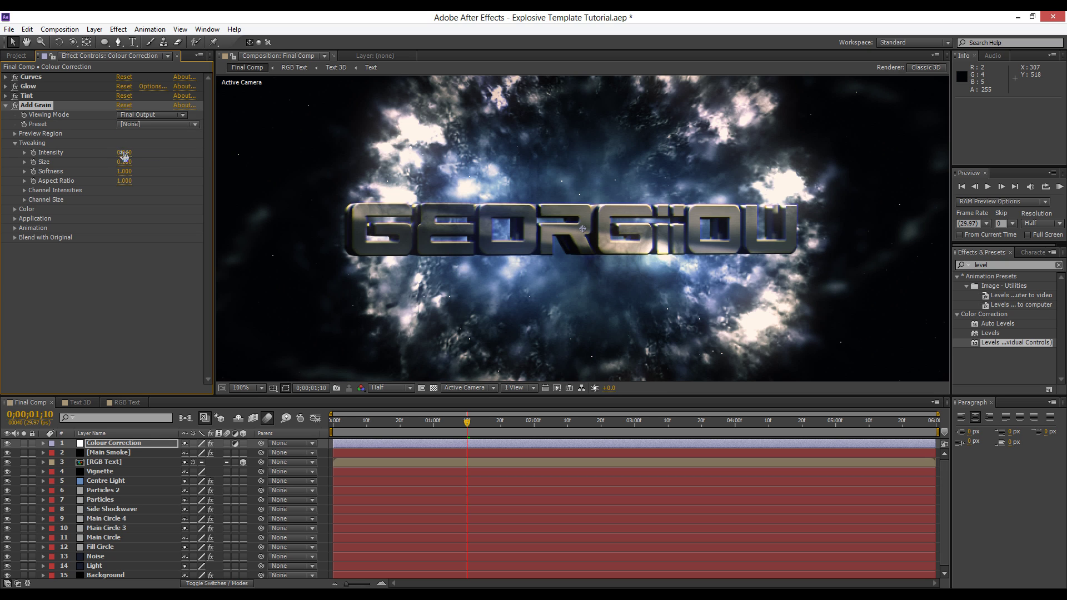
Try stronger grain intensities, including 0.7, and settle on an Add Grain Intensity of 0.07 on the Colour Correction layer.
{"action": "left_click_drag", "start_coordinate": [124, 158], "coordinate": [125, 159]}
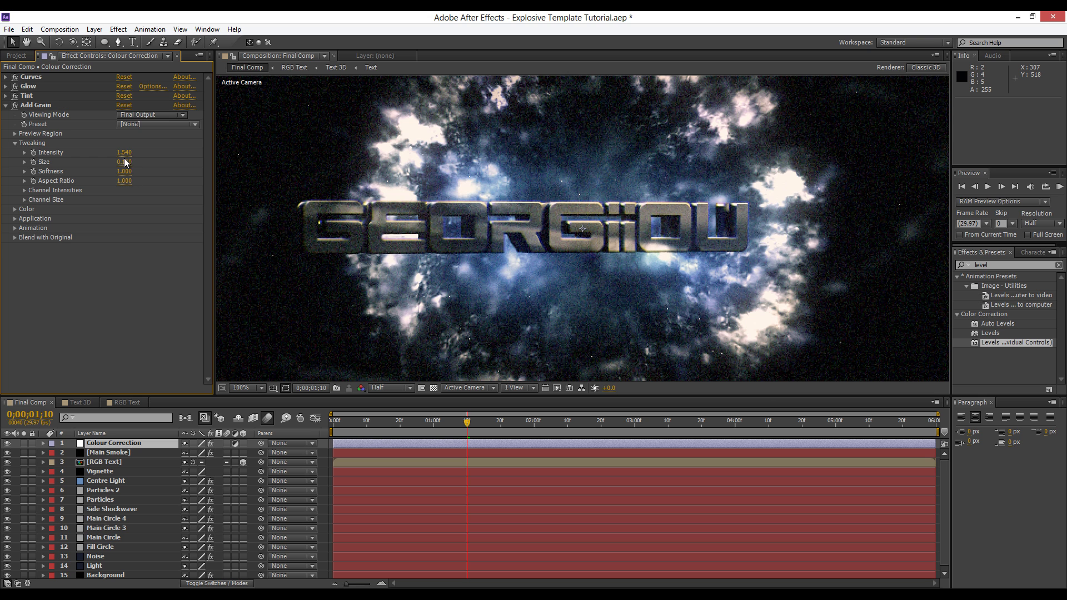
{"action": "left_click", "coordinate": [125, 151]}
{"action": "type", "text": "0.7"}
{"action": "key", "text": "Return"}
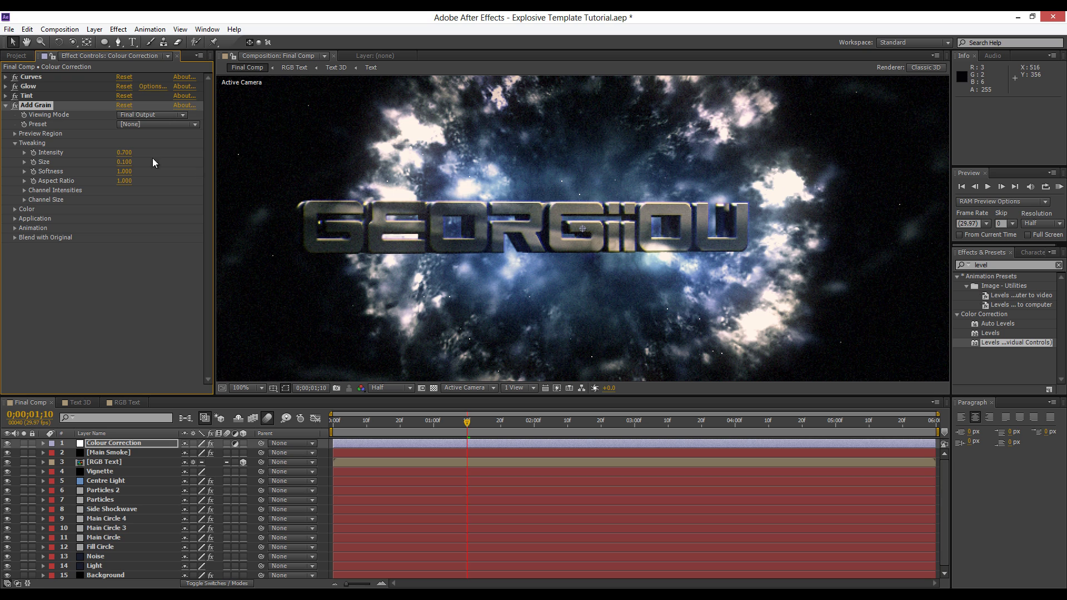
{"action": "left_click", "coordinate": [122, 152]}
{"action": "key", "text": "Return"}
{"action": "left_click", "coordinate": [123, 316]}
{"action": "scroll", "coordinate": [509, 280], "scroll_direction": "down", "scroll_amount": 2}
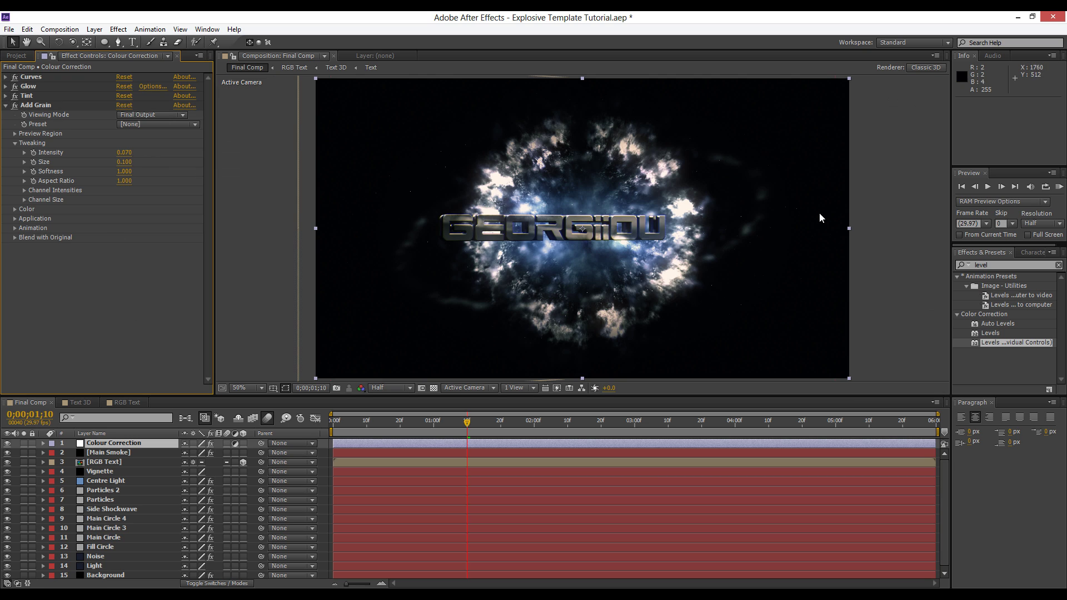
{"action": "left_click", "coordinate": [875, 172]}
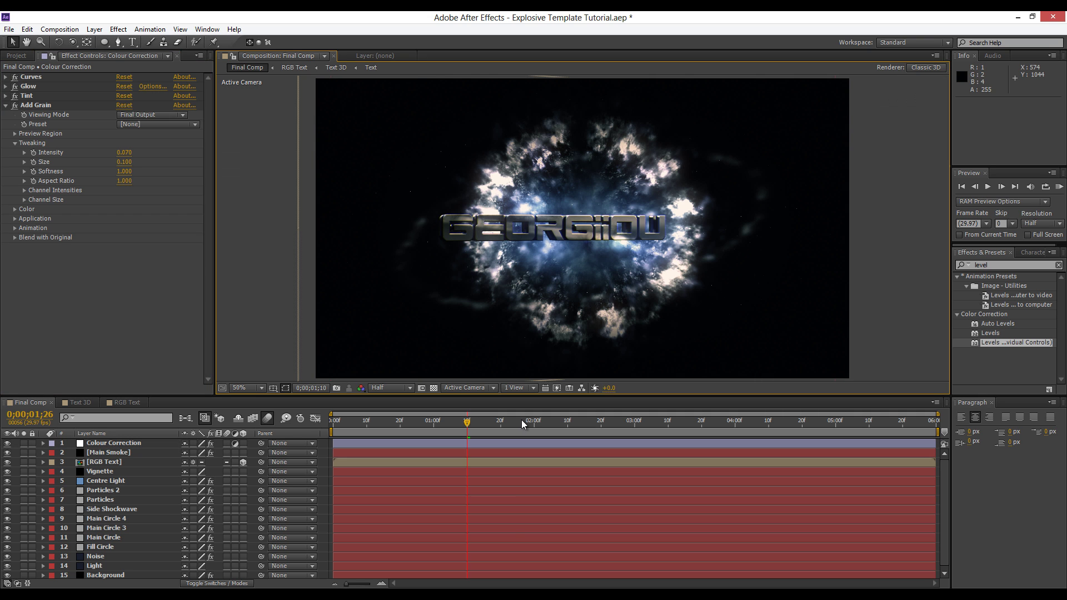
Check Final Comp at frames such as 0;00;01;26 and 0;00;00;27, save the project and run a RAM preview.
{"action": "left_click", "coordinate": [521, 421]}
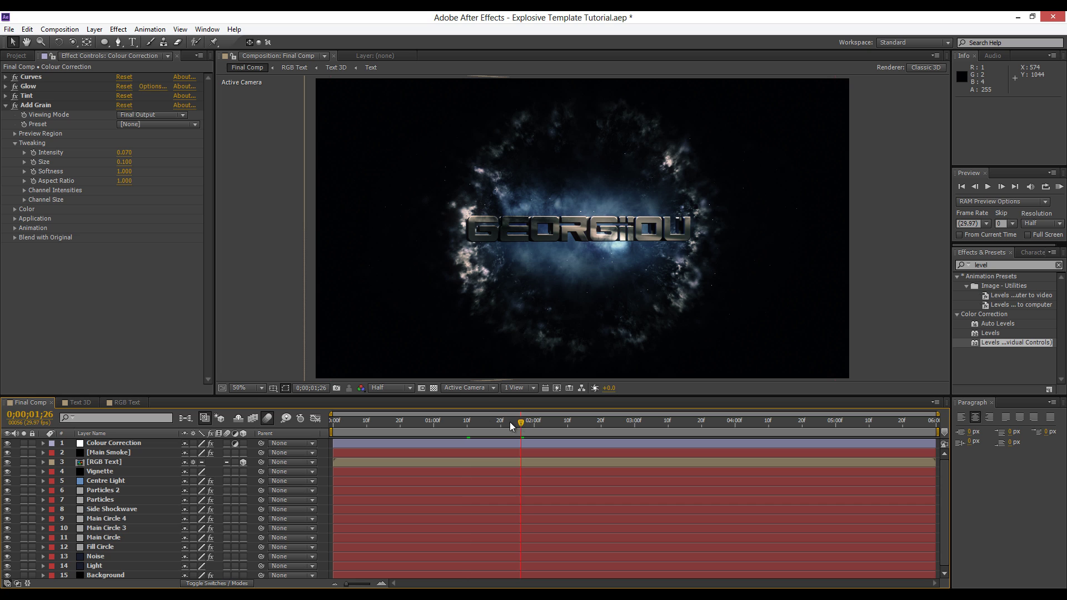
{"action": "left_click", "coordinate": [491, 423]}
{"action": "left_click", "coordinate": [425, 423]}
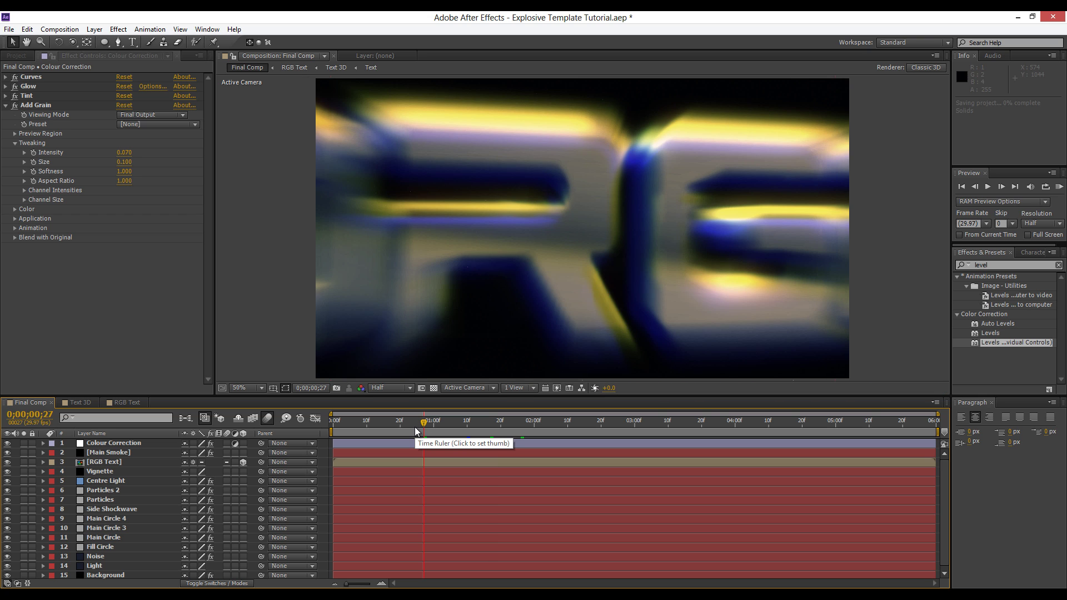
{"action": "key", "text": "ctrl+s"}
{"action": "left_click", "coordinate": [1060, 188]}
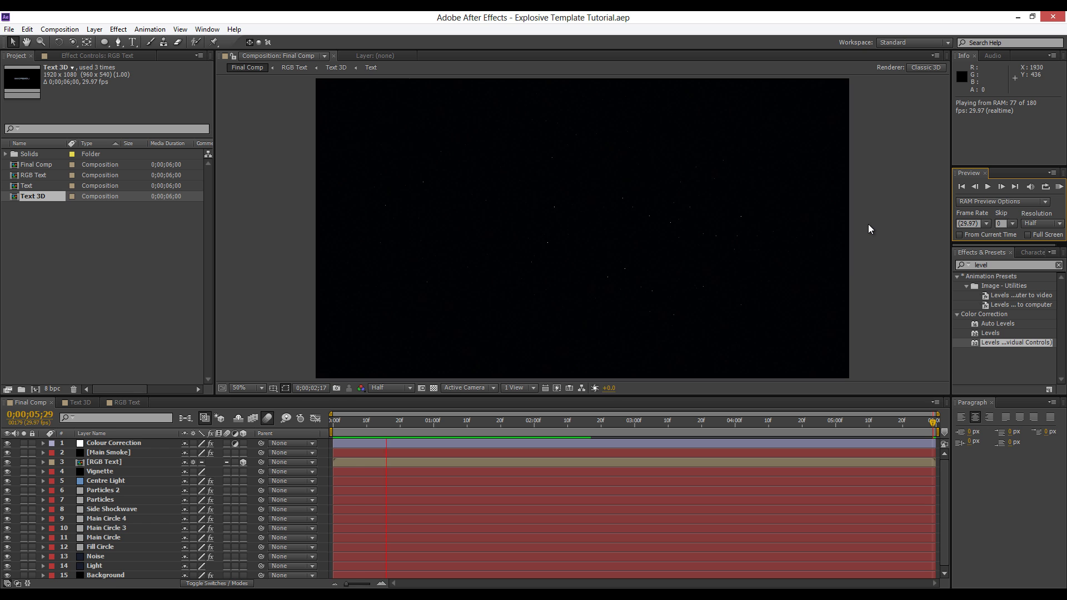
Add a null object to Final Comp and name it Shake.
{"action": "left_click_drag", "start_coordinate": [488, 423], "coordinate": [465, 436]}
{"action": "left_click", "coordinate": [94, 29]}
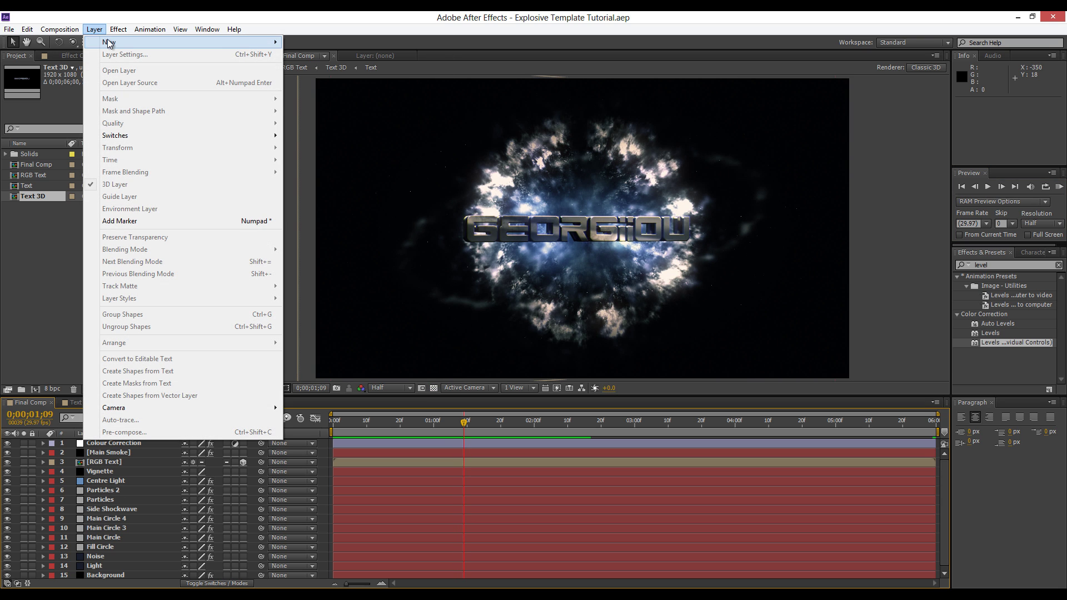
{"action": "mouse_move", "coordinate": [114, 34]}
{"action": "left_click", "coordinate": [318, 88]}
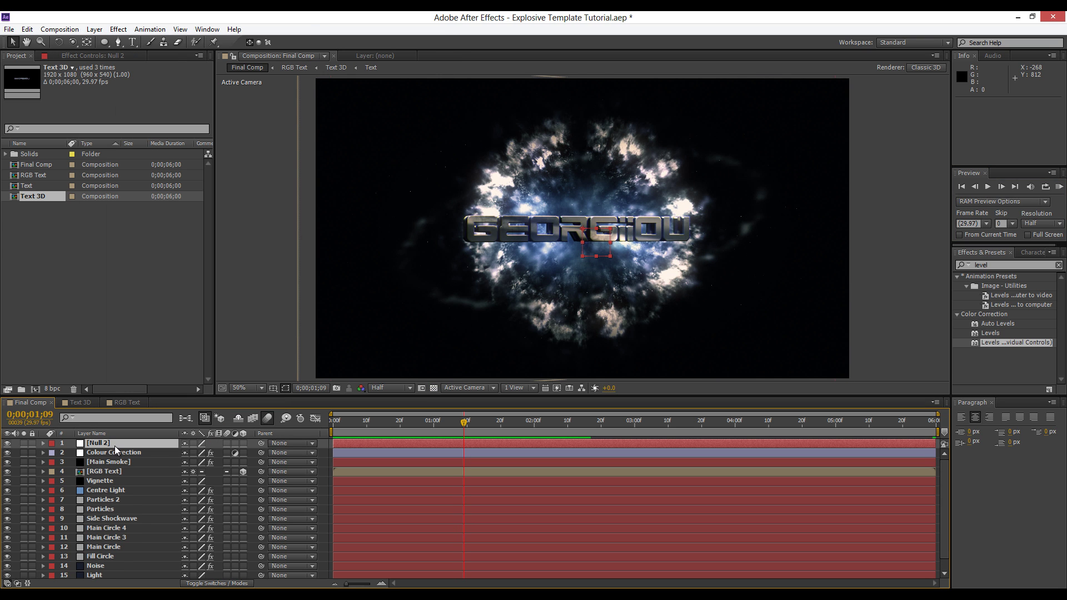
{"action": "key", "text": "Return"}
{"action": "type", "text": "Shae"}
{"action": "key", "text": "Return"}
Parent all layers from Main Smoke through Light to the Shake null, leaving out Colour Correction and Background.
{"action": "left_click", "coordinate": [123, 461]}
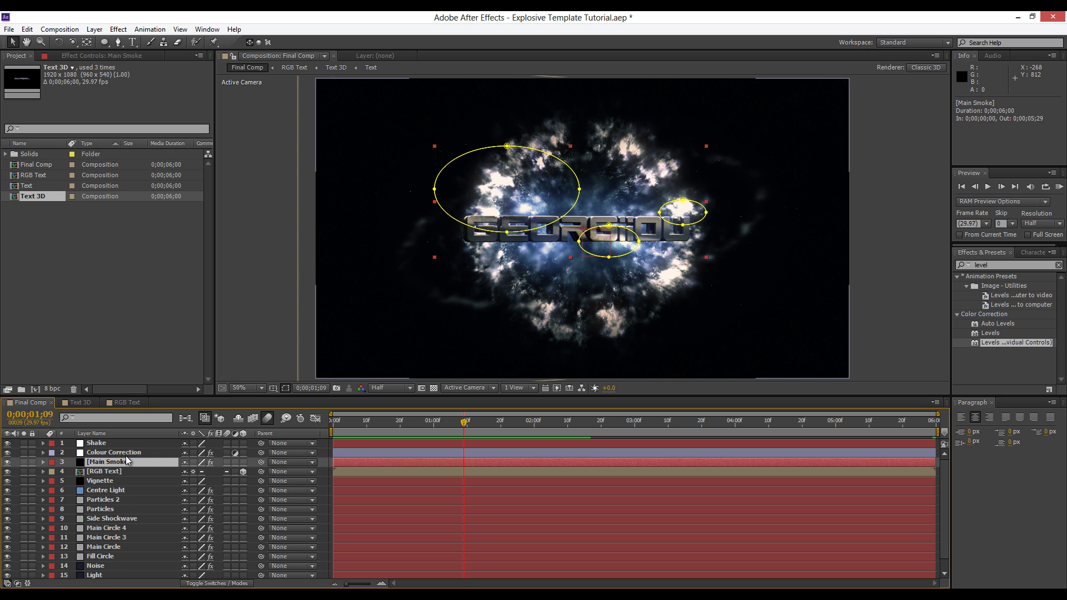
{"action": "scroll", "coordinate": [125, 475], "scroll_direction": "down", "scroll_amount": 1}
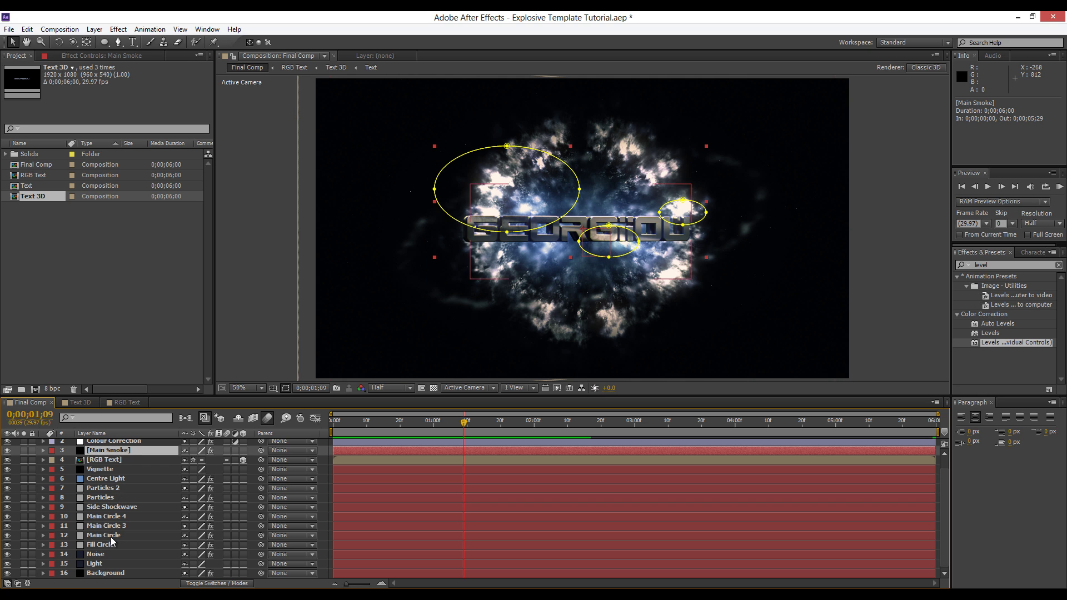
{"action": "left_click", "coordinate": [99, 565], "text": "shift"}
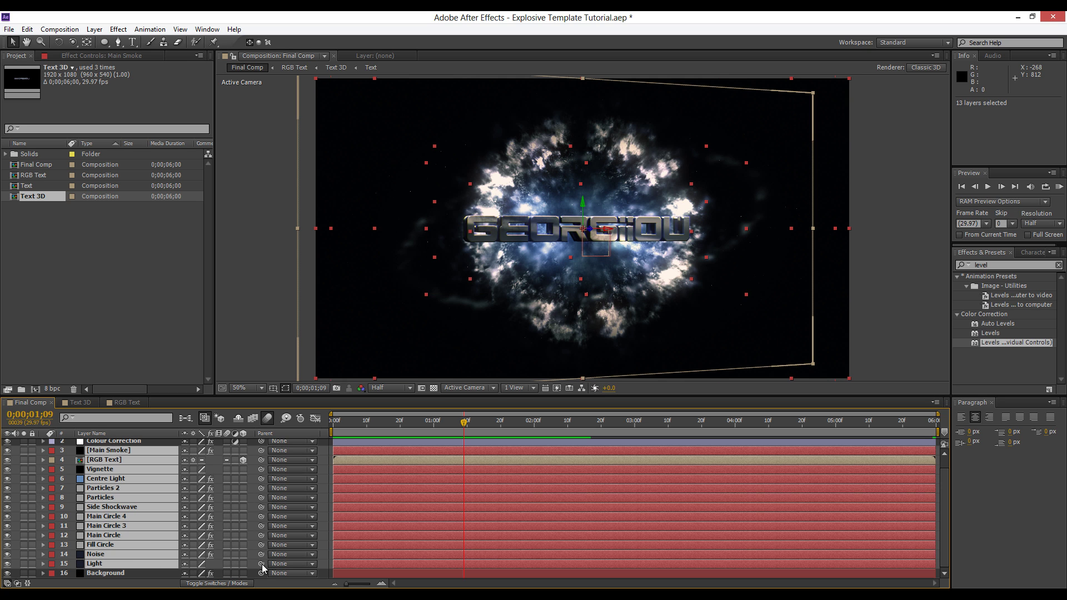
{"action": "scroll", "coordinate": [261, 565], "scroll_direction": "up", "scroll_amount": 1}
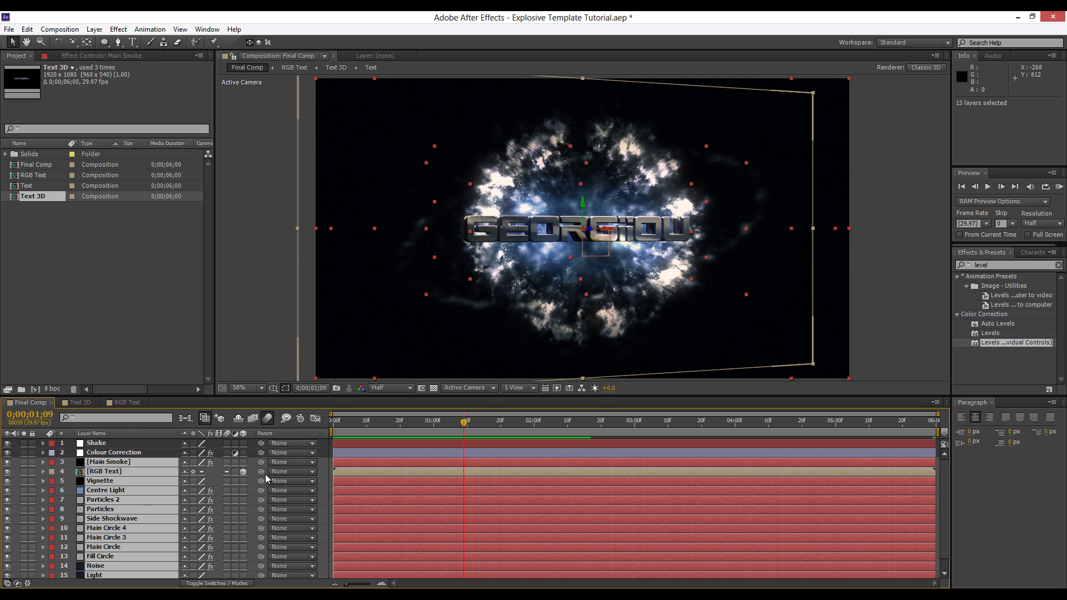
{"action": "left_click_drag", "start_coordinate": [262, 462], "coordinate": [103, 442]}
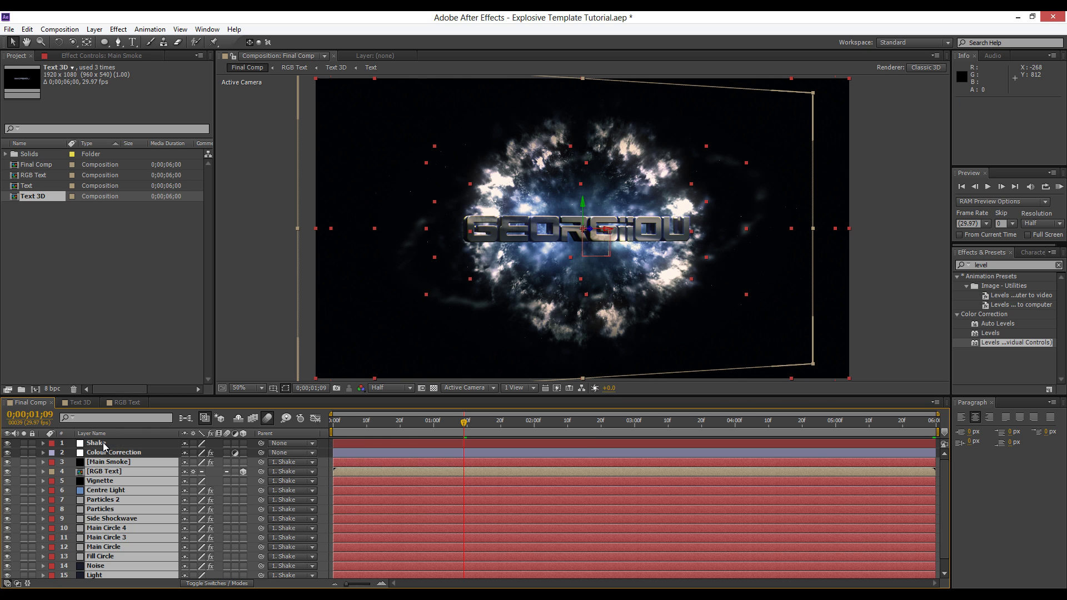
Add a second null object above the Shake layer and name it Shake Control.
{"action": "left_click", "coordinate": [103, 444]}
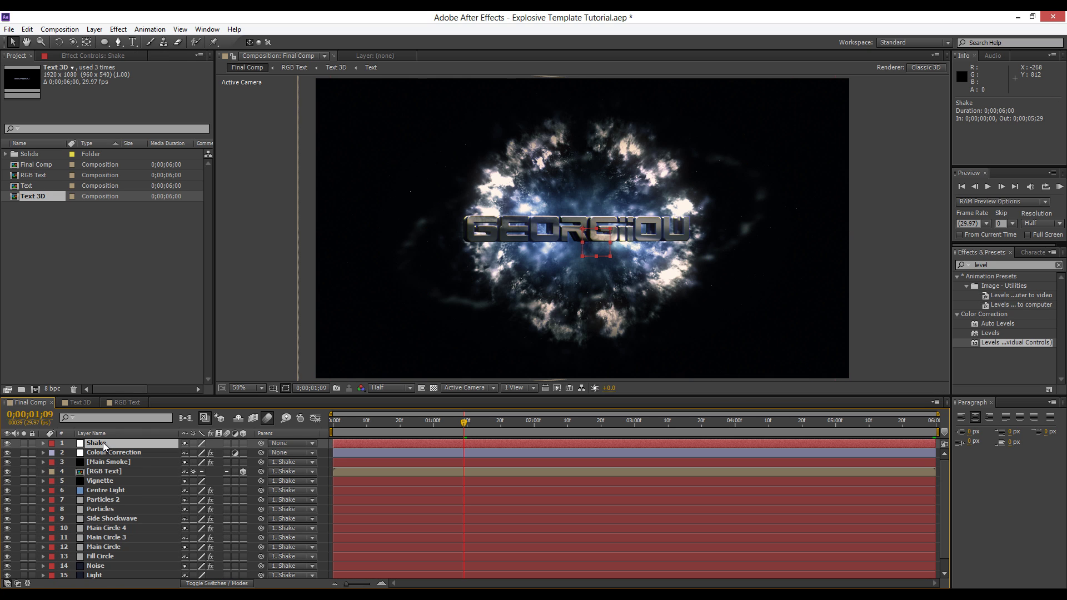
{"action": "left_click", "coordinate": [94, 29]}
{"action": "mouse_move", "coordinate": [106, 36]}
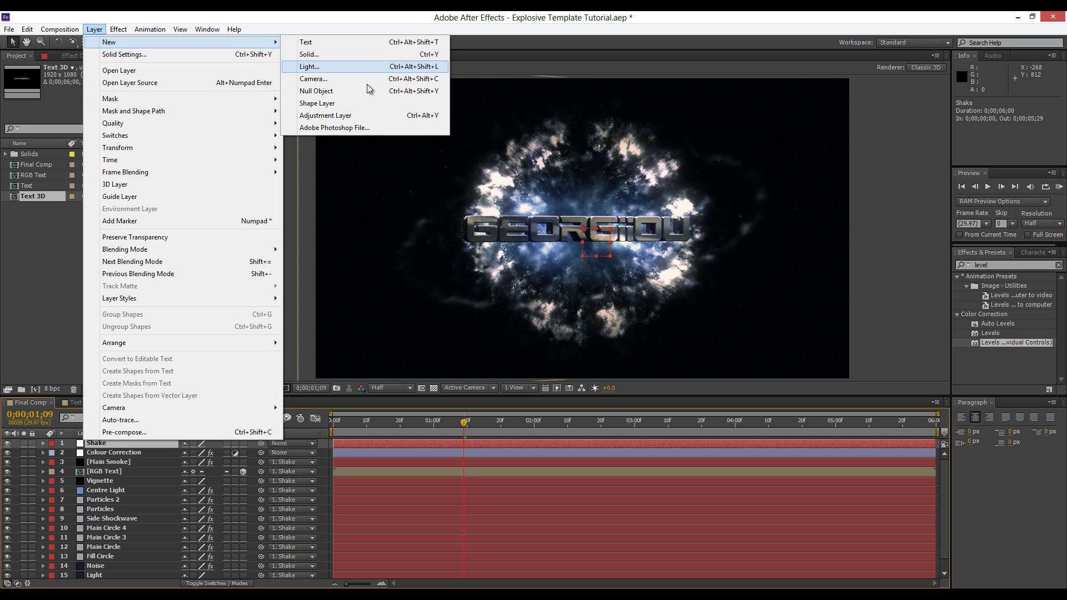
{"action": "left_click", "coordinate": [317, 90]}
{"action": "key", "text": "Return"}
{"action": "type", "text": "Shake C"}
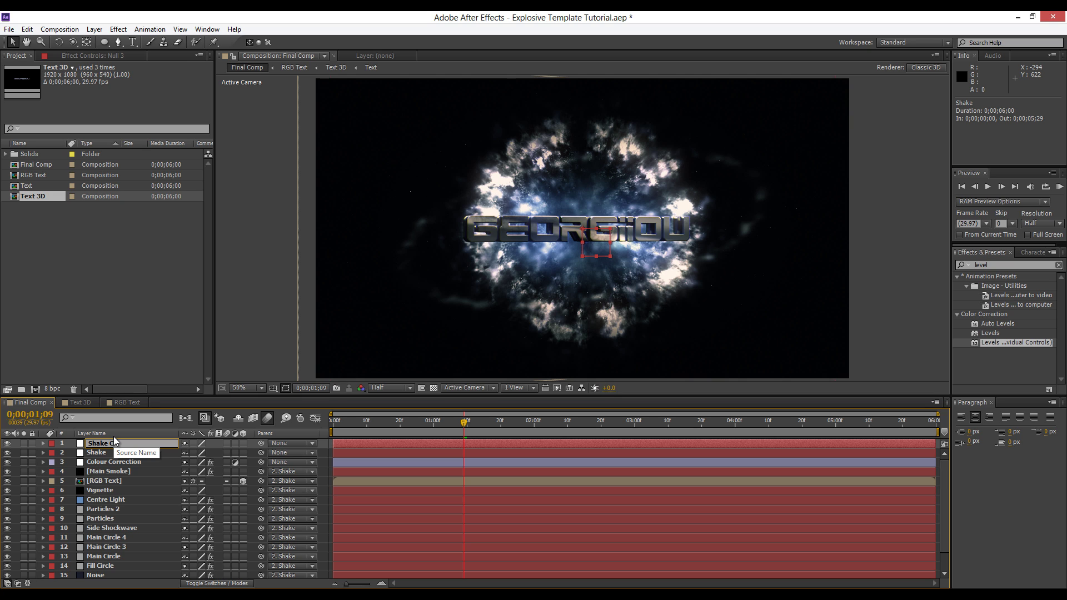
{"action": "type", "text": "ontrol"}
{"action": "key", "text": "Return"}
Apply a Slider Control effect to the Shake Control null and lock the effect controls on that layer.
{"action": "left_click", "coordinate": [118, 29]}
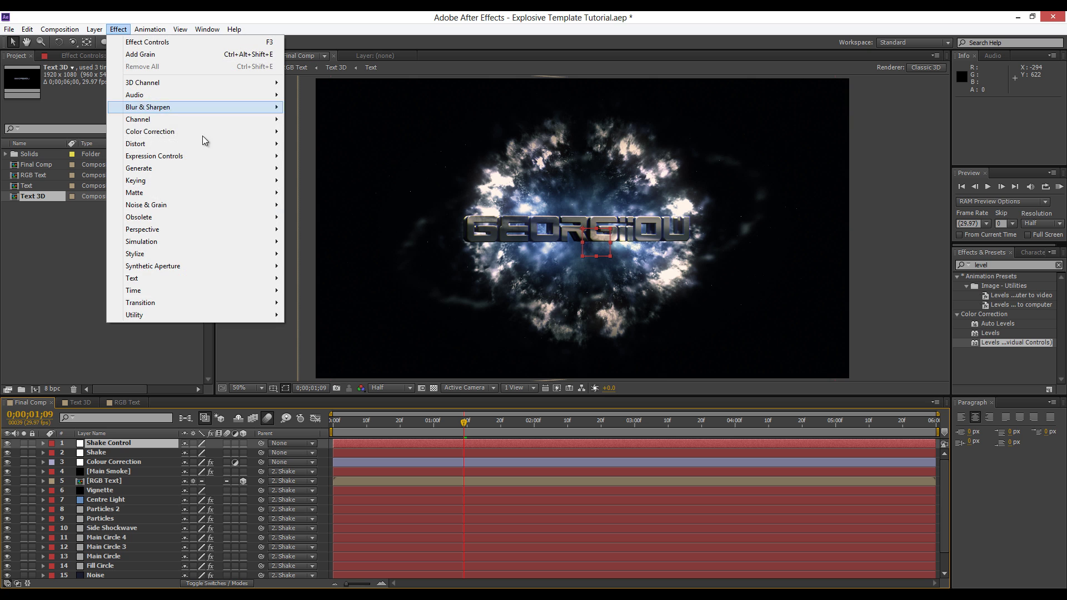
{"action": "mouse_move", "coordinate": [205, 157]}
{"action": "left_click", "coordinate": [320, 229]}
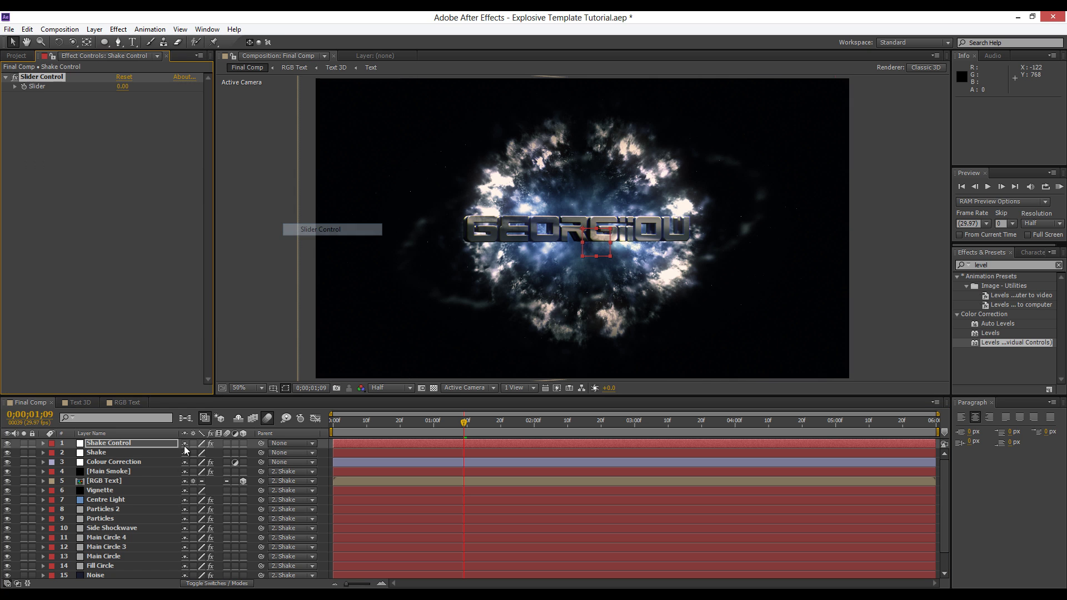
{"action": "left_click", "coordinate": [52, 58]}
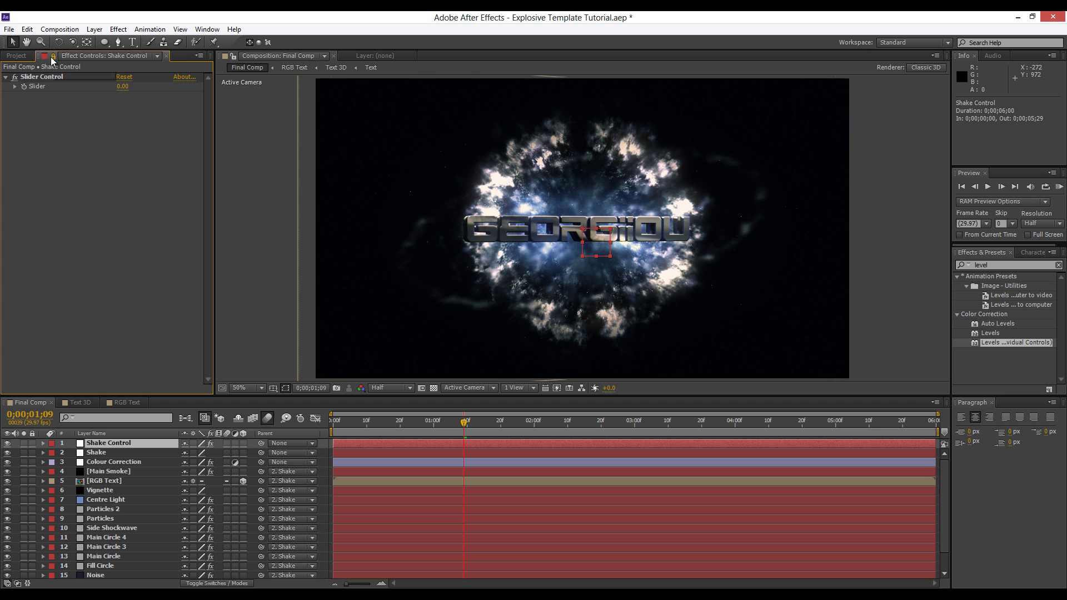
Reveal Position on the Shake and RGB Text layers and move the current time to RGB Text's keyframe at 0;00;01;08.
{"action": "left_click", "coordinate": [97, 453]}
{"action": "key", "text": "p"}
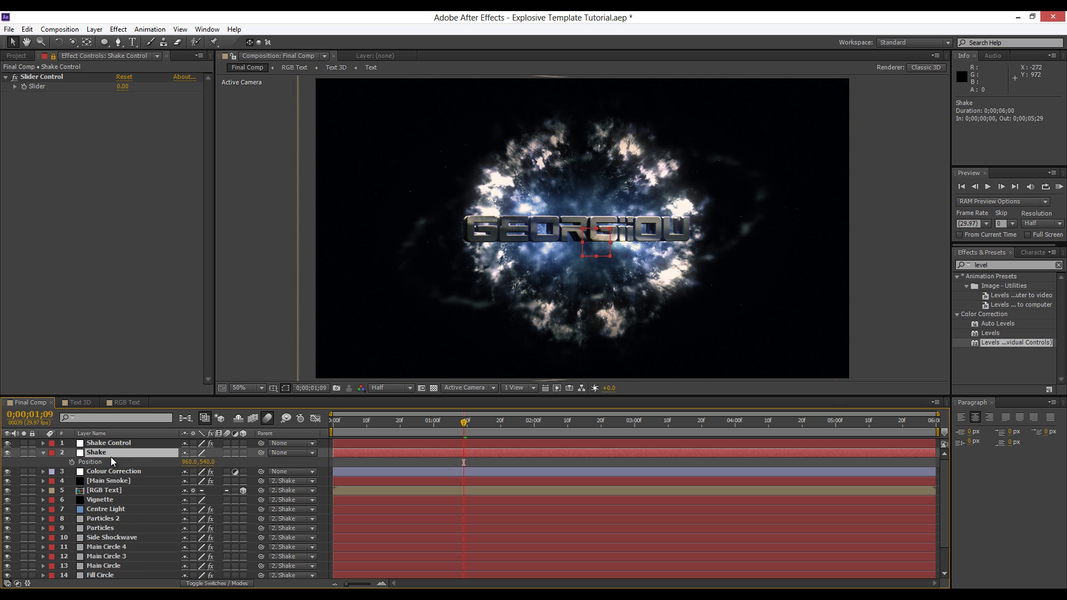
{"action": "left_click_drag", "start_coordinate": [465, 426], "coordinate": [441, 424]}
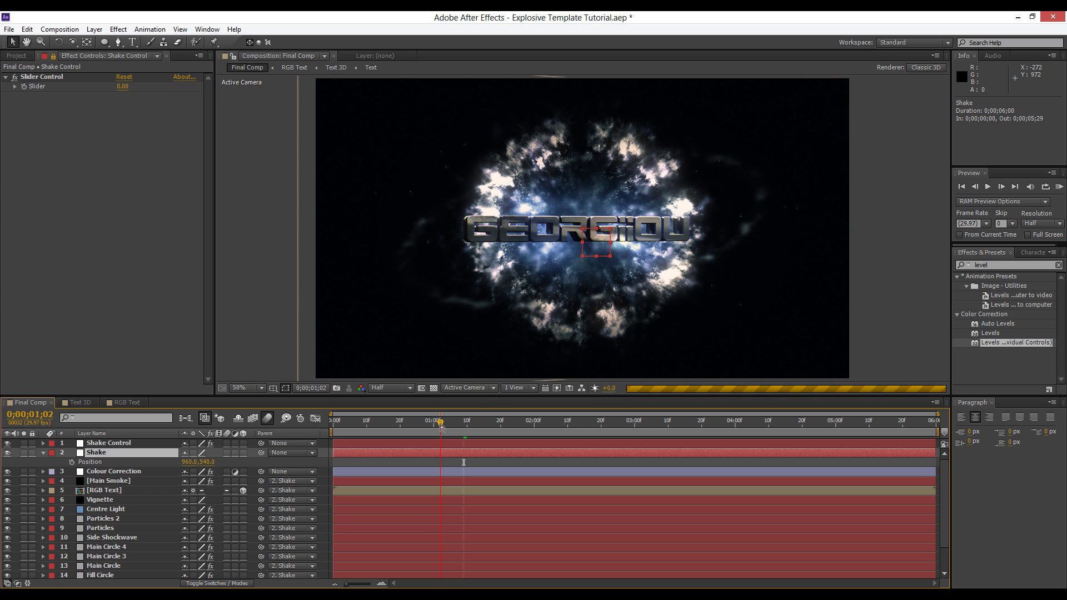
{"action": "left_click", "coordinate": [96, 491]}
{"action": "key", "text": "p"}
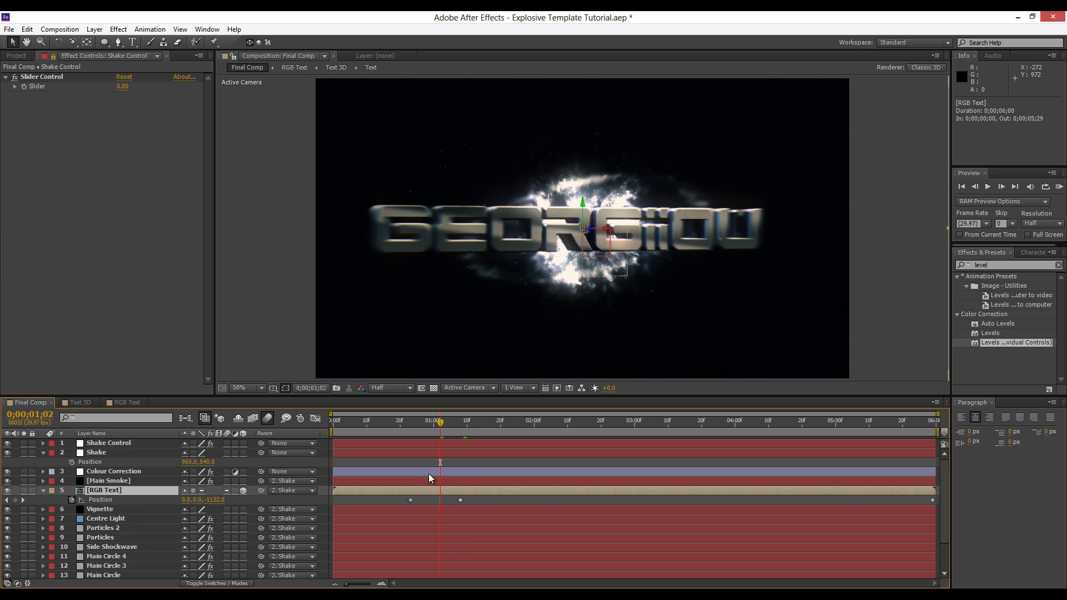
{"action": "left_click", "coordinate": [461, 426]}
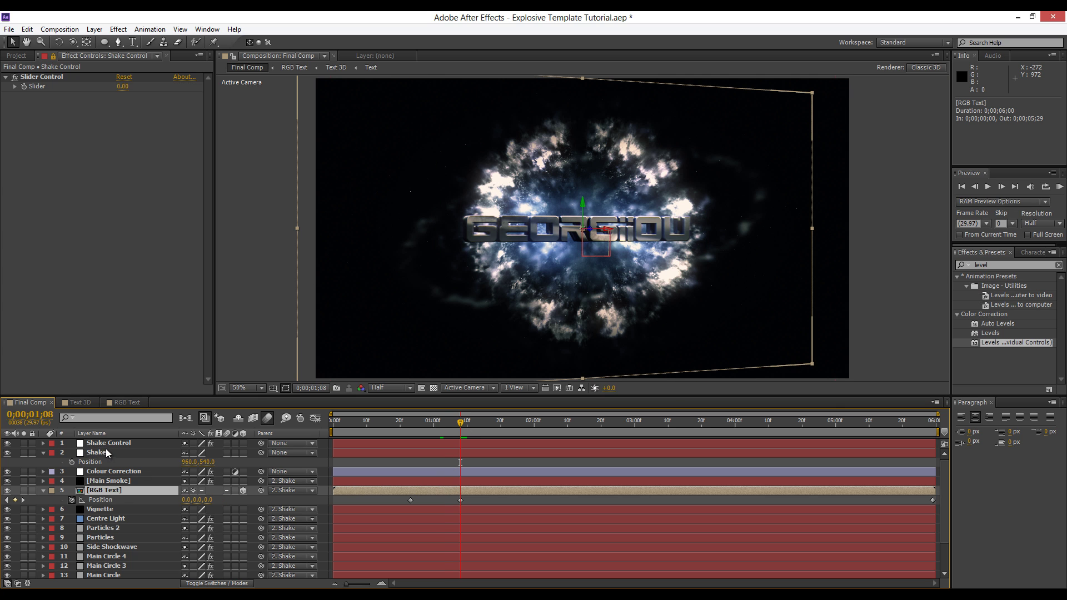
Give Shake's Position a wiggle expression with frequency 10 and its amount linked to the Slider on Shake Control.
{"action": "left_click", "coordinate": [106, 450]}
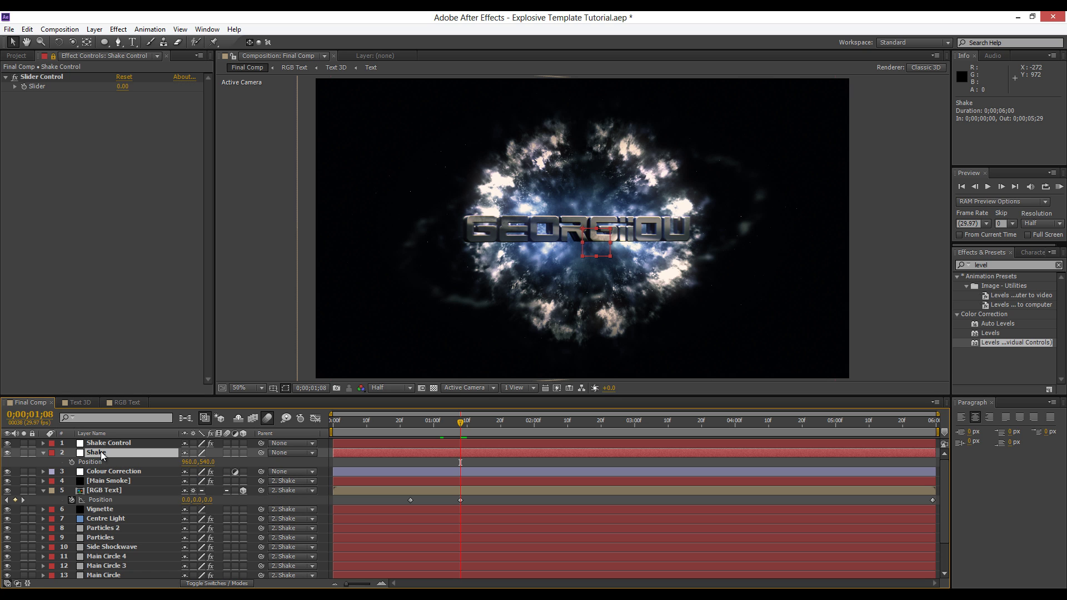
{"action": "left_click", "coordinate": [71, 463], "text": "alt"}
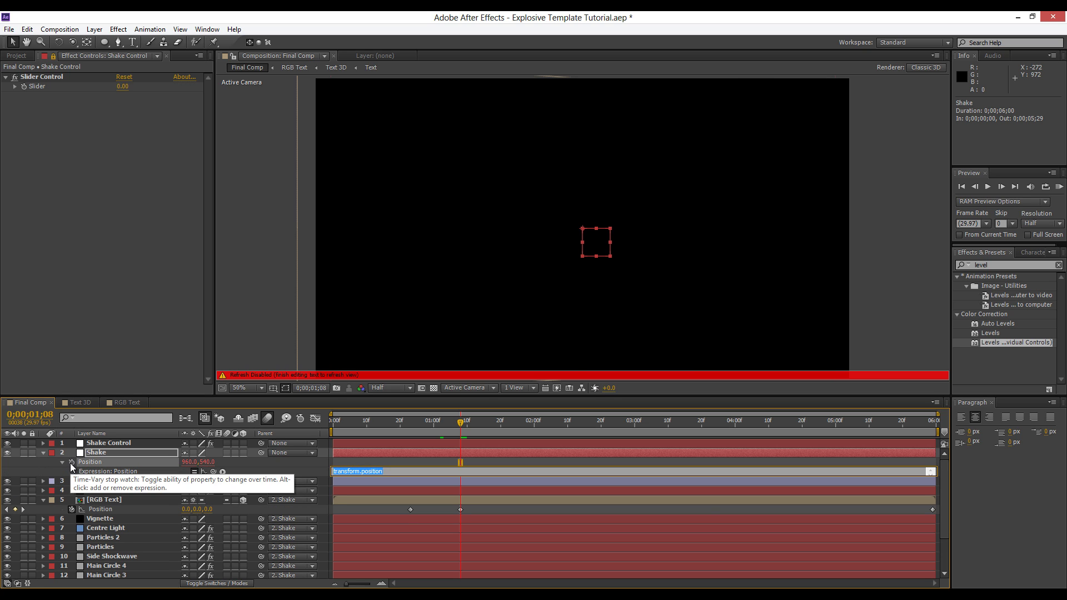
{"action": "type", "text": "wiggle(10,"}
{"action": "left_click_drag", "start_coordinate": [213, 473], "coordinate": [36, 85]}
{"action": "left_click", "coordinate": [132, 297]}
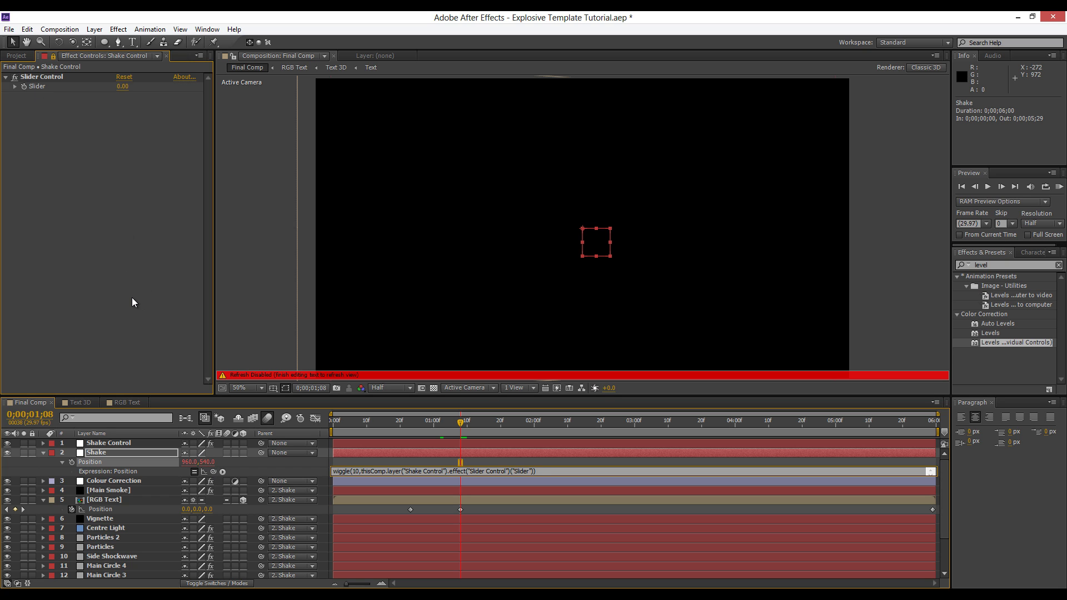
{"action": "left_click", "coordinate": [42, 454]}
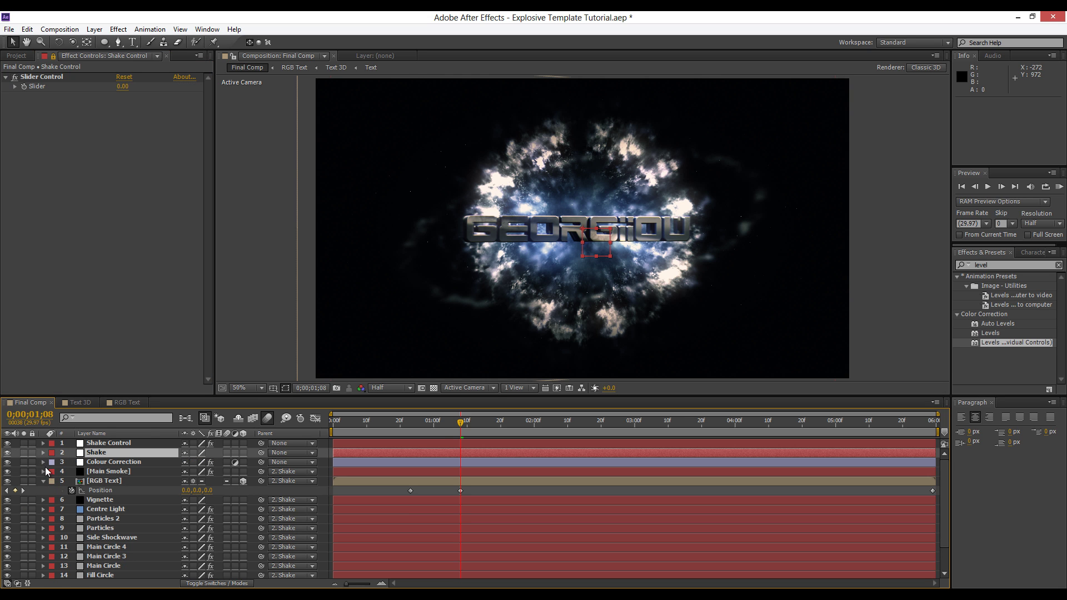
Unlock the effect controls and keyframe Shake Control's Slider at a value of 2 at 0;00;01;08.
{"action": "left_click", "coordinate": [143, 443]}
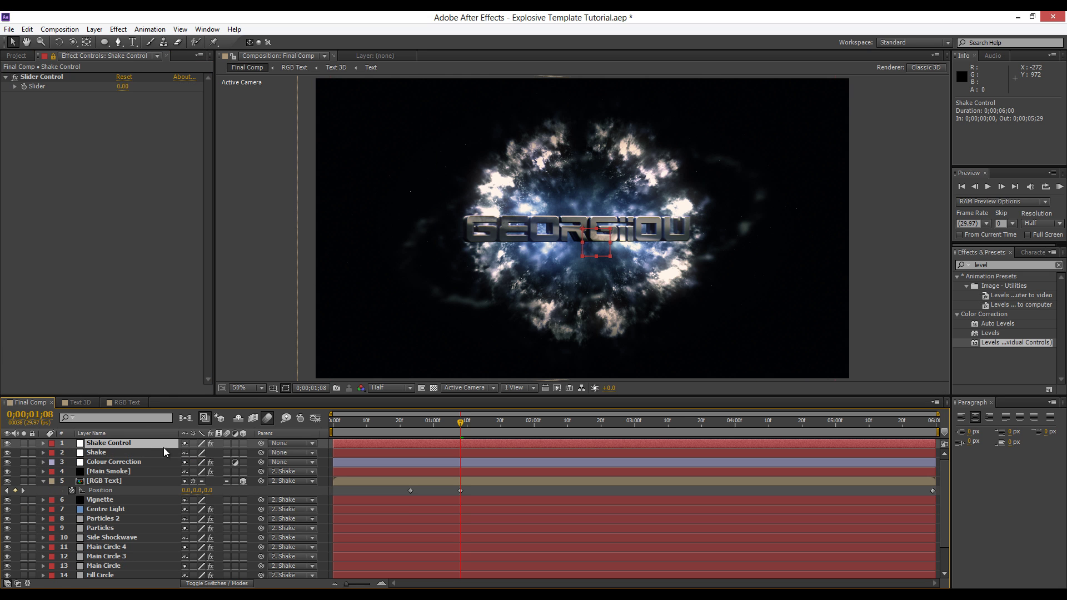
{"action": "left_click", "coordinate": [48, 69]}
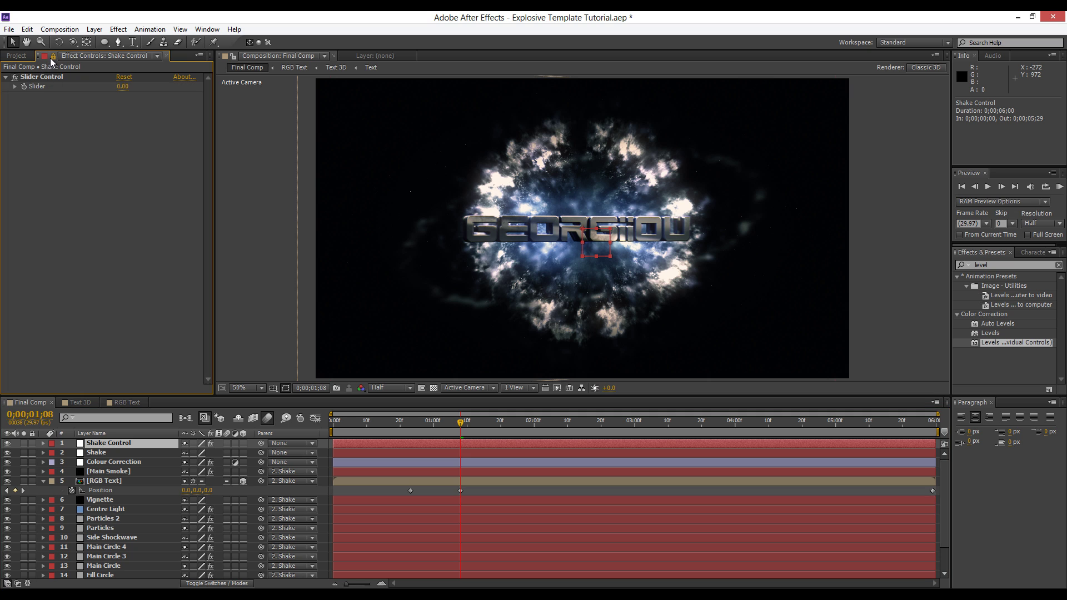
{"action": "left_click", "coordinate": [32, 90]}
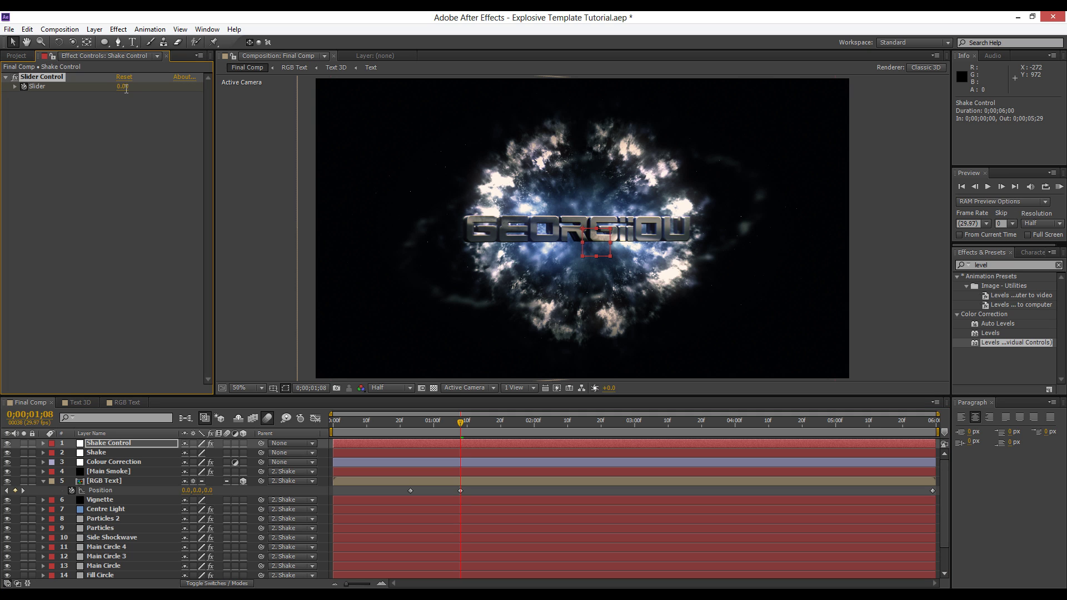
{"action": "left_click", "coordinate": [126, 88]}
{"action": "type", "text": "2"}
{"action": "key", "text": "Return"}
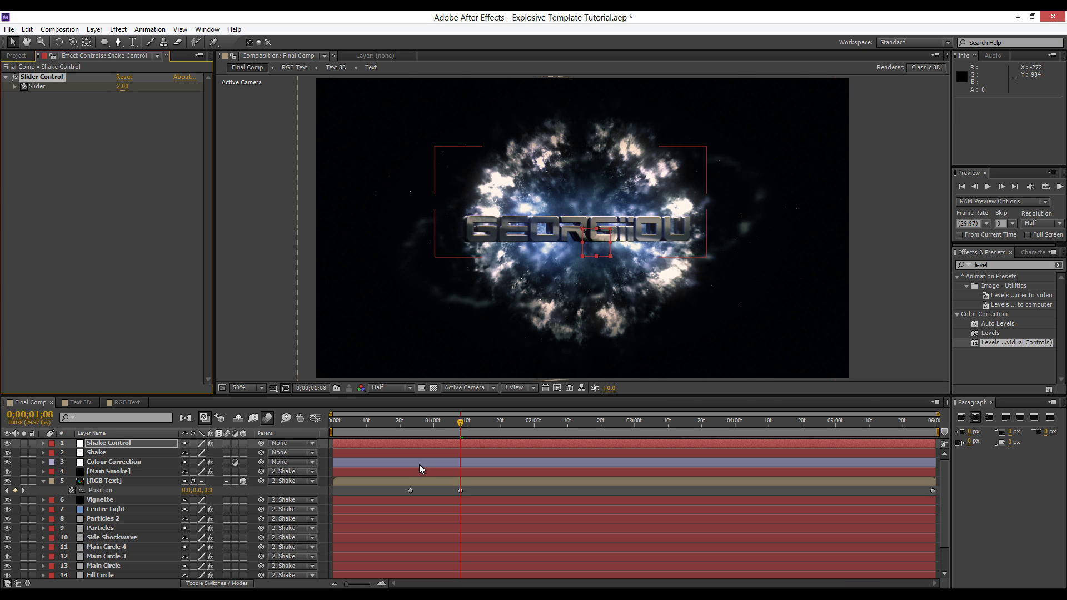
Keyframe Shake Control's Slider at 15 at 0;00;00;00, collapse the RGB Text layer's properties and save the project.
{"action": "left_click_drag", "start_coordinate": [460, 423], "coordinate": [333, 428]}
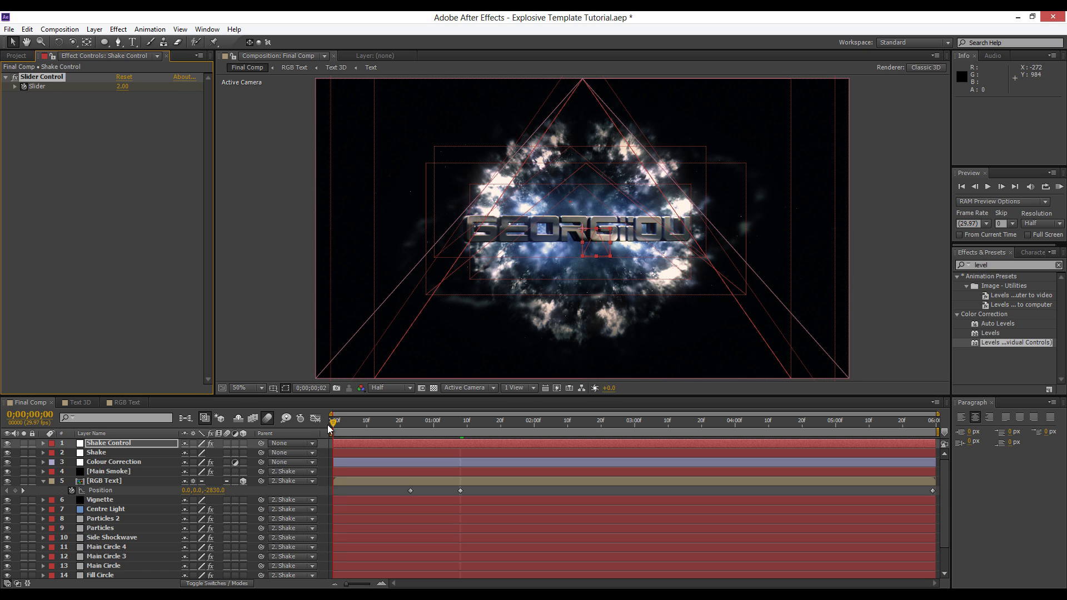
{"action": "left_click", "coordinate": [127, 88]}
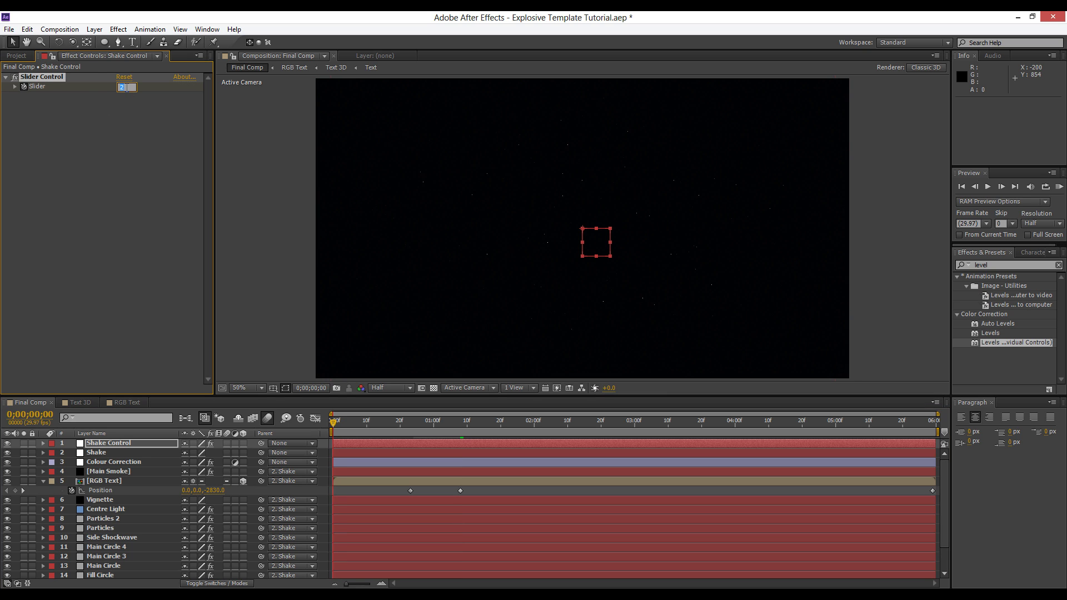
{"action": "type", "text": "15"}
{"action": "key", "text": "Return"}
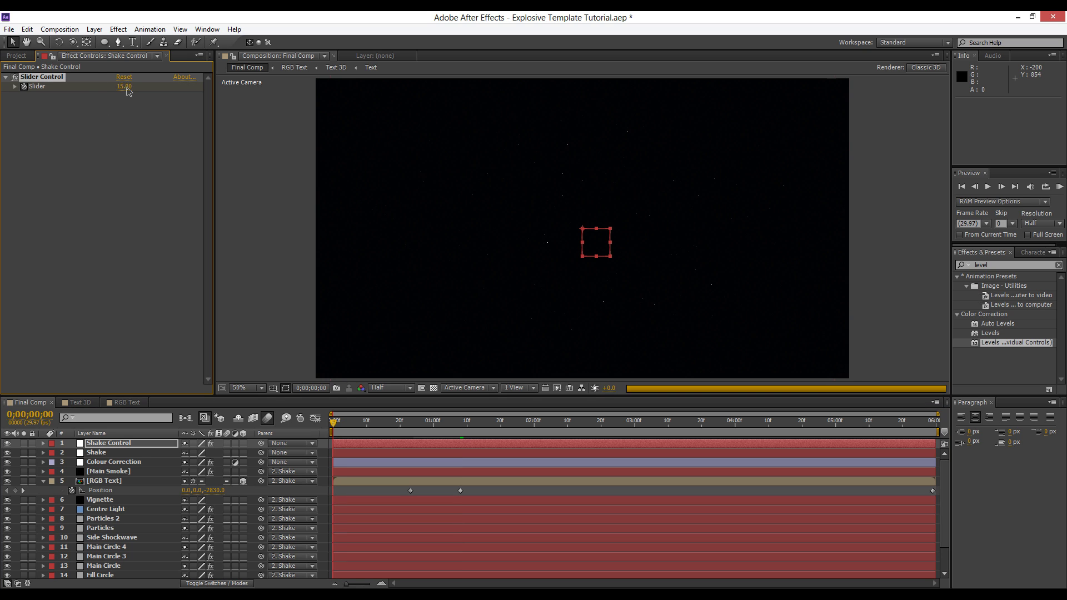
{"action": "left_click", "coordinate": [129, 187]}
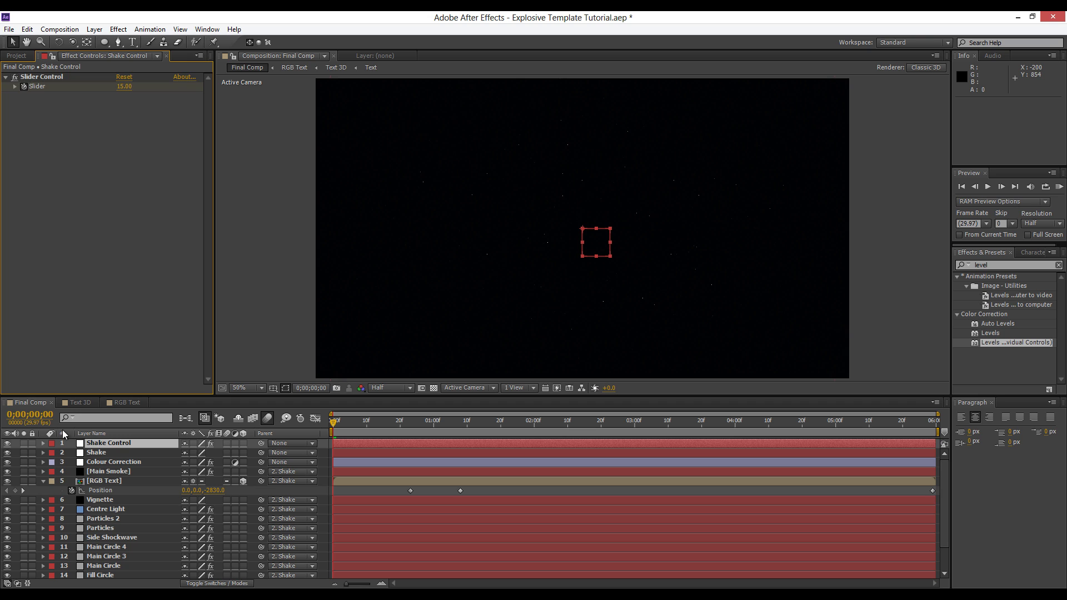
{"action": "left_click", "coordinate": [46, 481]}
{"action": "key", "text": "ctrl+s"}
Scrub through the opening second and play a preview of Final Comp to judge the camera shake.
{"action": "left_click", "coordinate": [363, 423]}
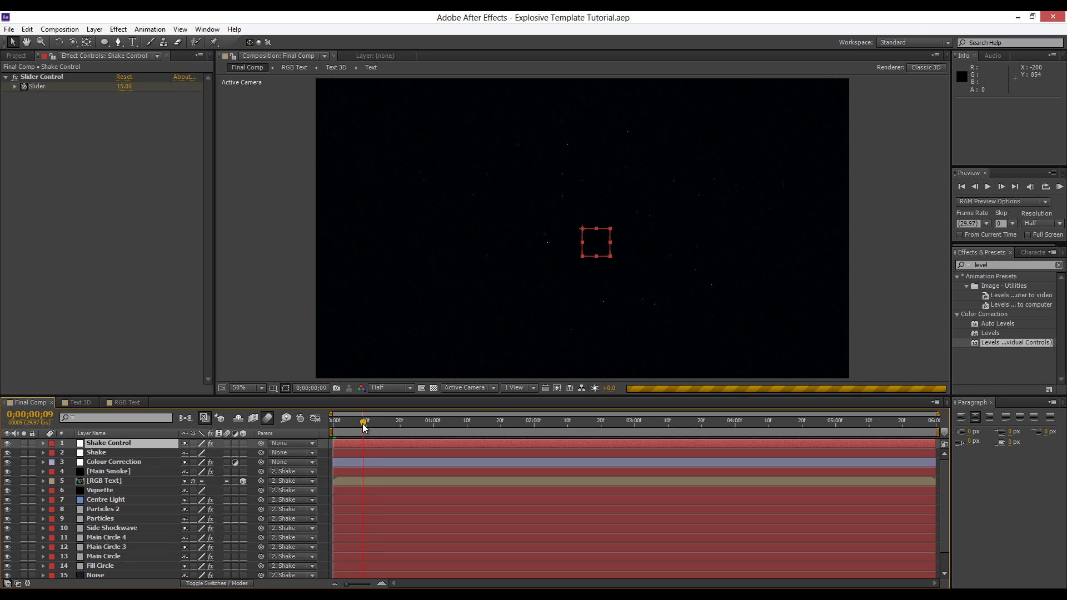
{"action": "left_click_drag", "start_coordinate": [365, 423], "coordinate": [423, 425]}
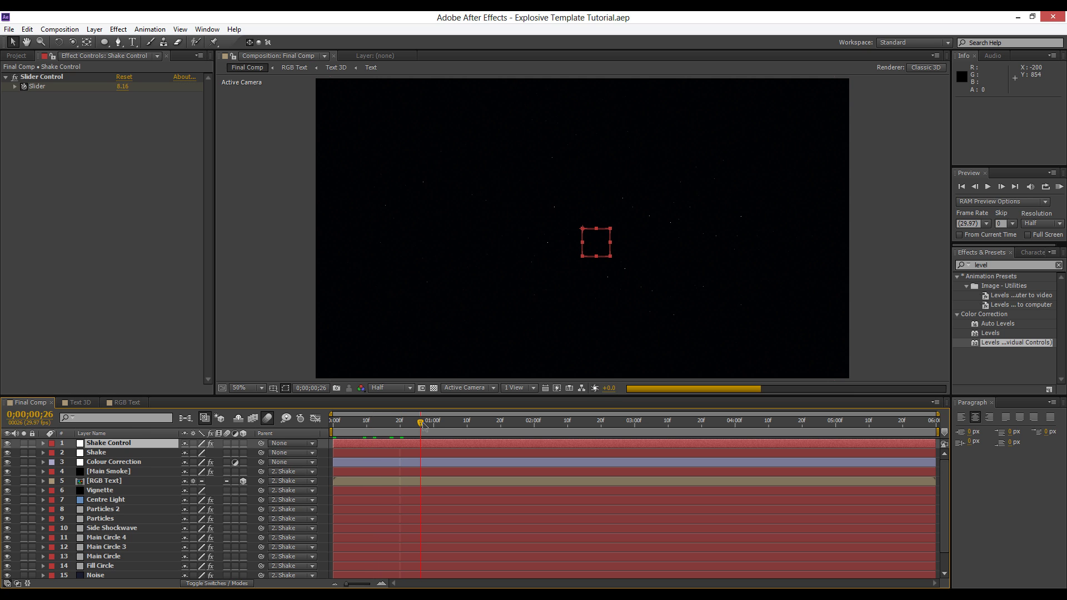
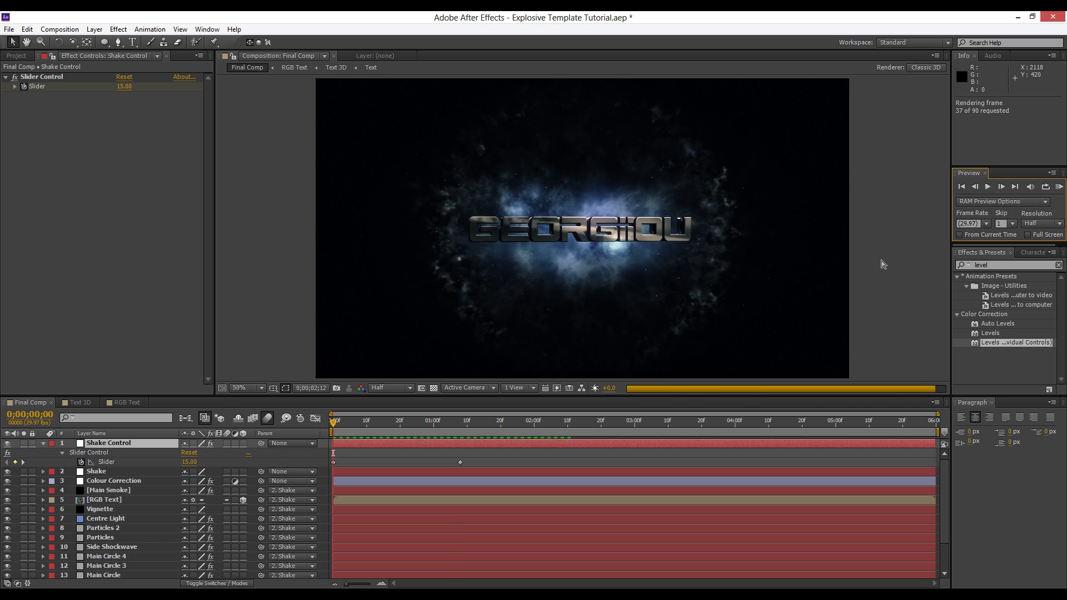
{"action": "key", "text": "space"}
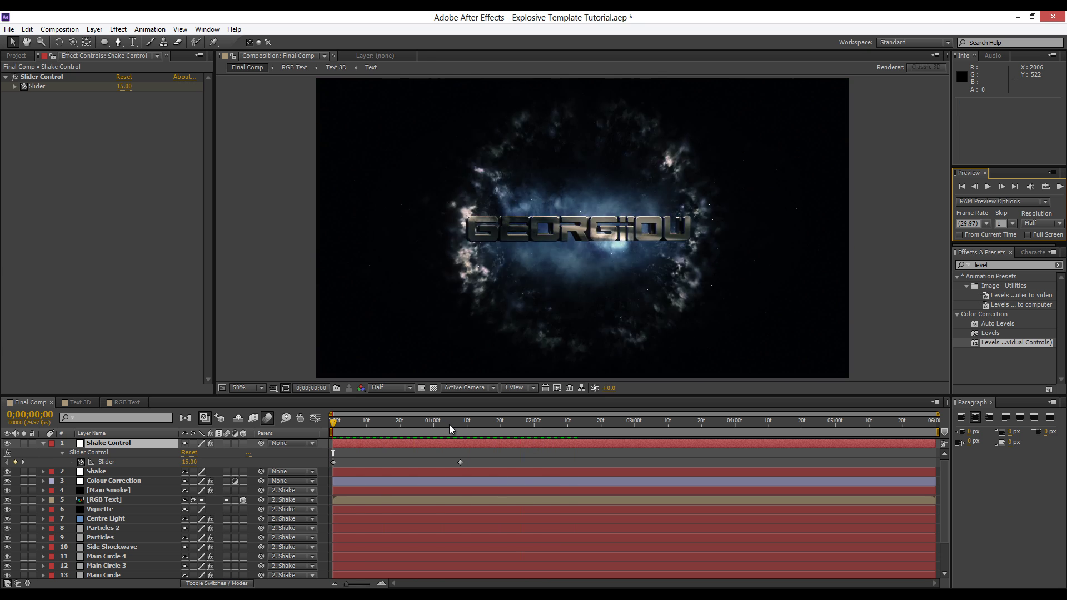
{"action": "key", "text": "space"}
Return to 0;00;00;00 and set Shake Control's Slider keyframe there to 50.
{"action": "left_click_drag", "start_coordinate": [458, 428], "coordinate": [343, 427]}
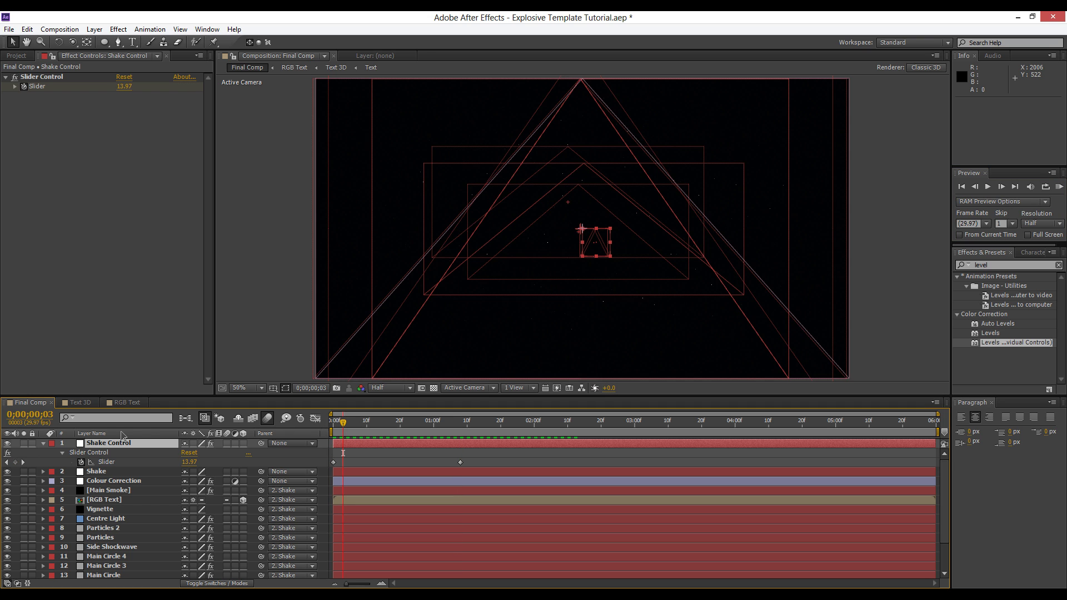
{"action": "left_click", "coordinate": [335, 427]}
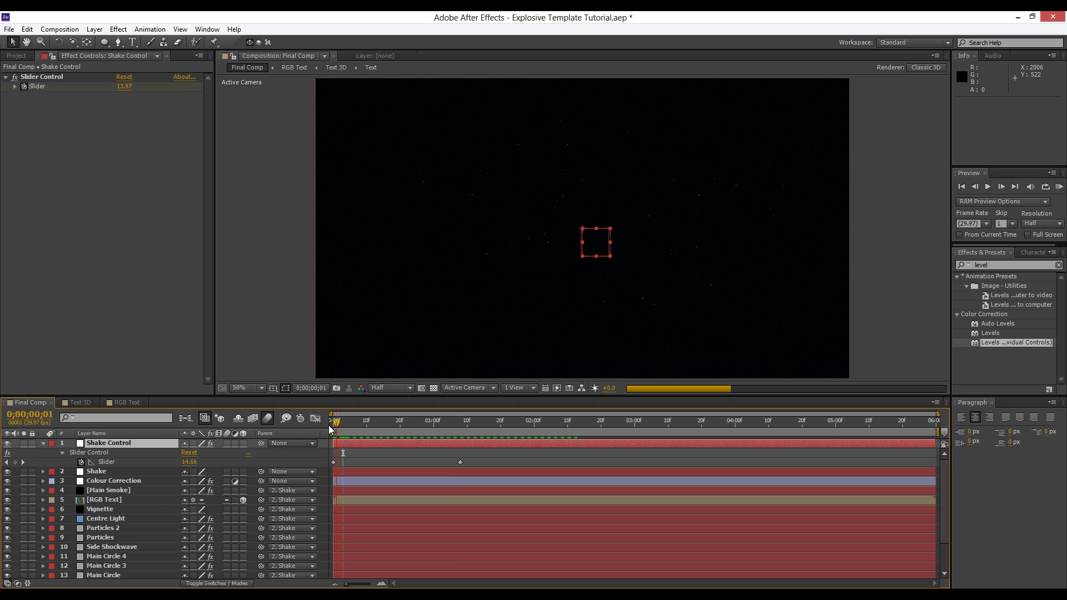
{"action": "left_click", "coordinate": [126, 87]}
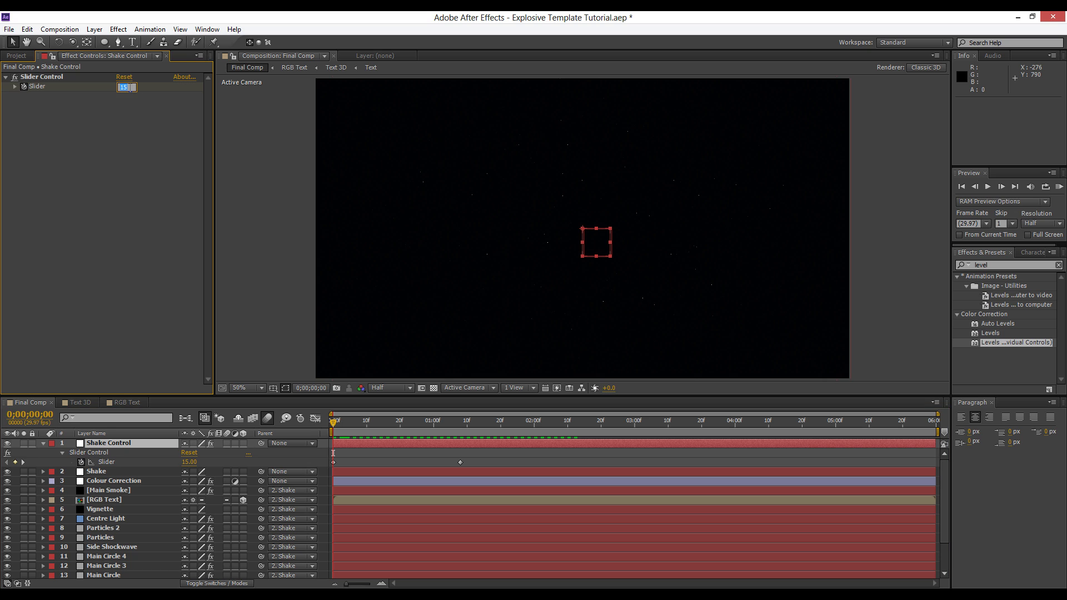
{"action": "type", "text": "50"}
{"action": "key", "text": "Return"}
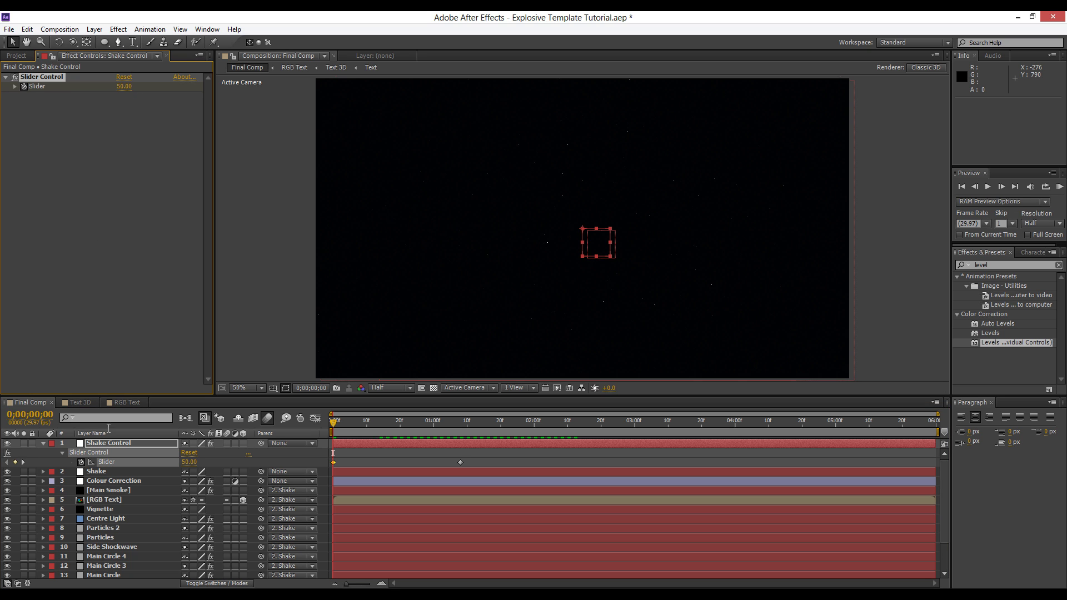
Set the frequency in Shake's Position wiggle expression to 7, collapse the layer and preview the shake.
{"action": "left_click", "coordinate": [99, 473]}
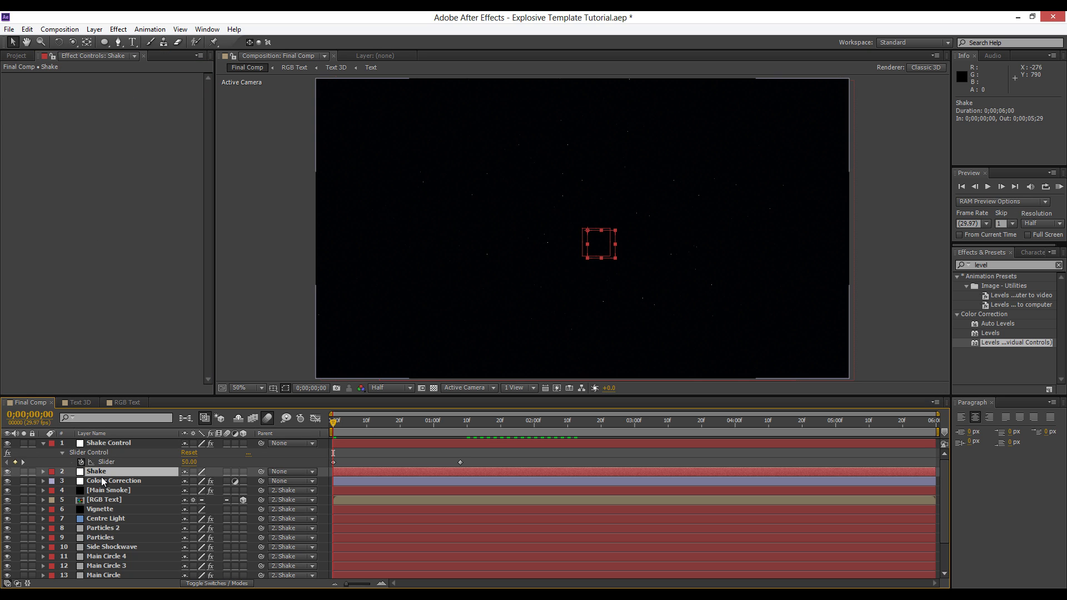
{"action": "key", "text": "e"}
{"action": "key", "text": "e"}
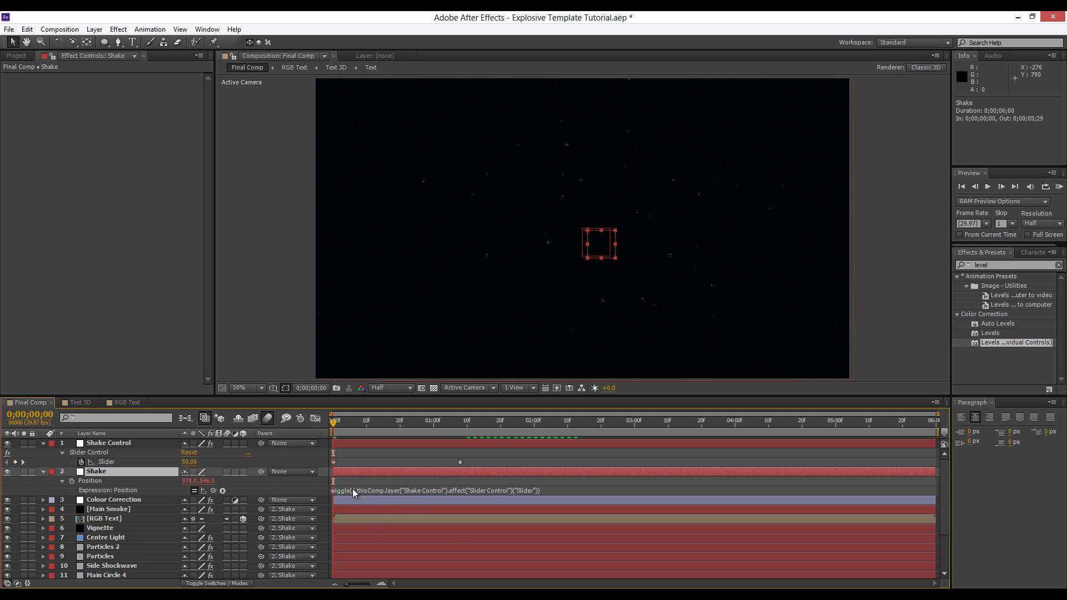
{"action": "left_click", "coordinate": [351, 491]}
{"action": "key", "text": "BackSpace"}
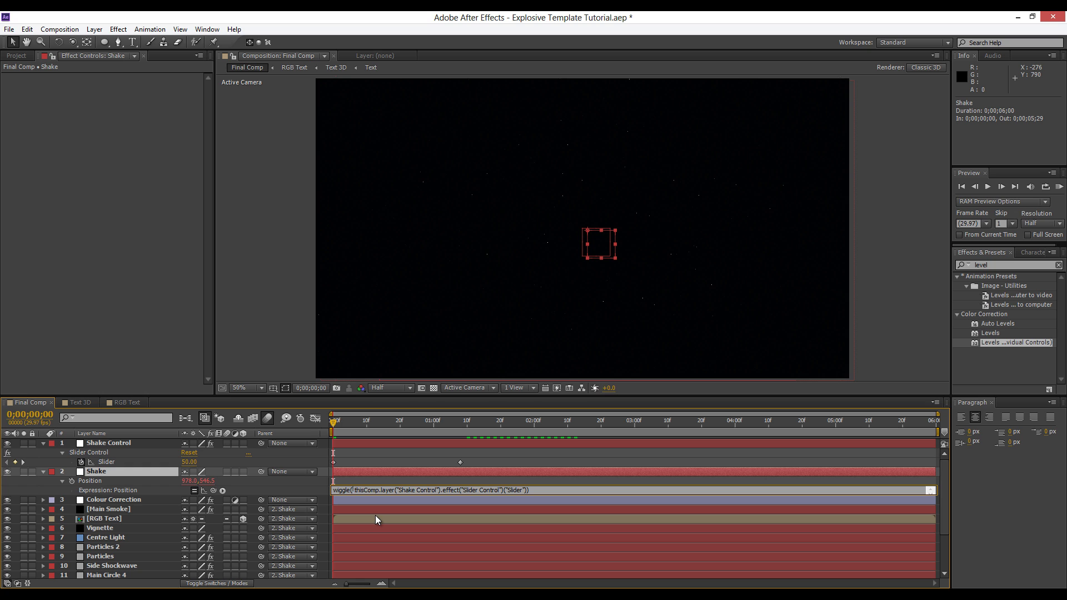
{"action": "type", "text": "7"}
{"action": "left_click", "coordinate": [365, 459]}
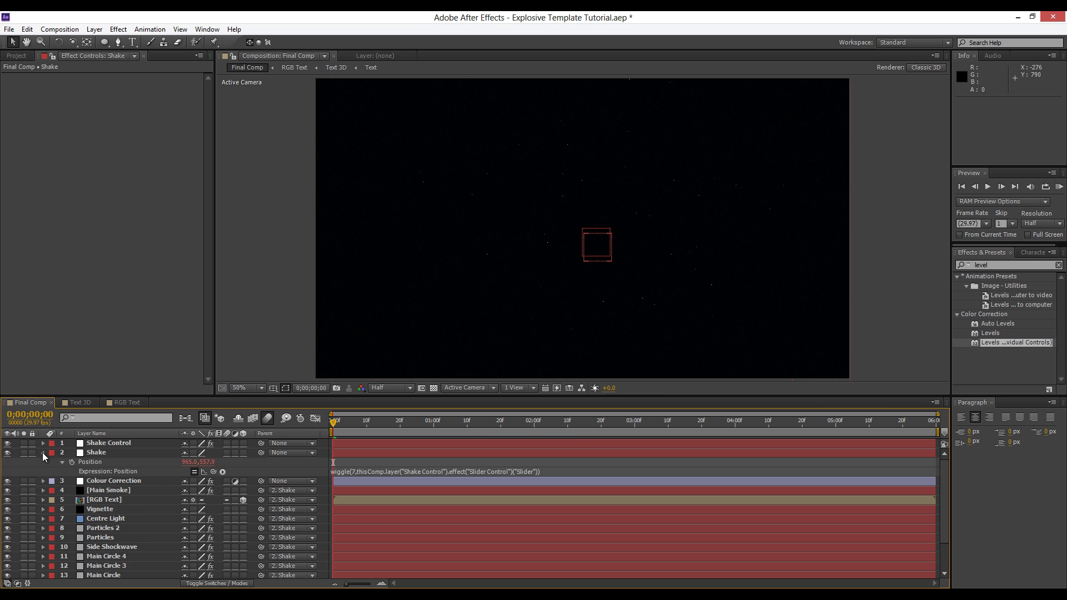
{"action": "left_click", "coordinate": [43, 453]}
{"action": "left_click", "coordinate": [1060, 188]}
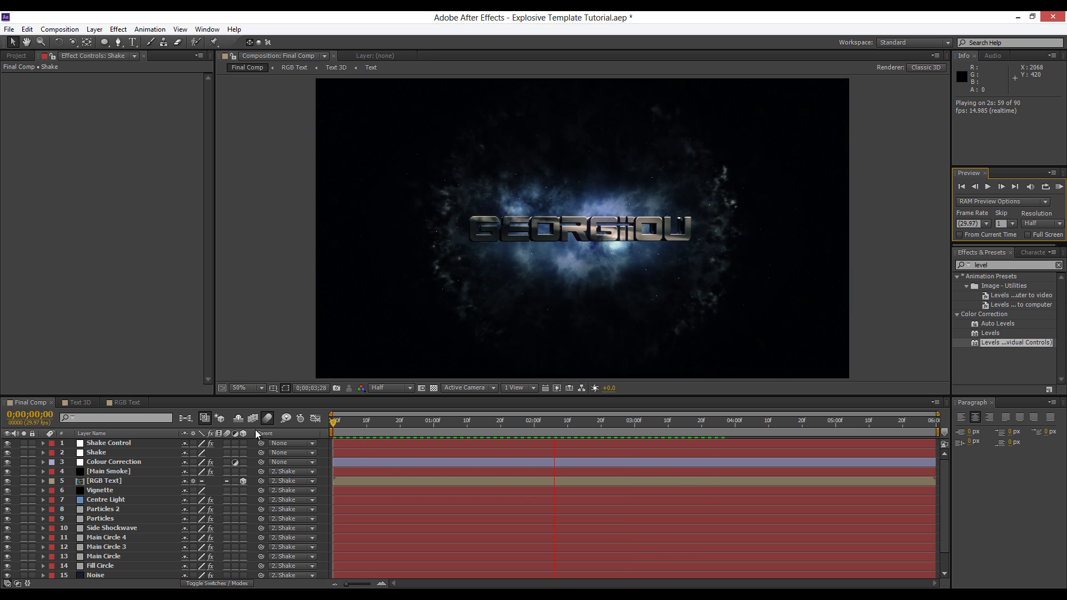
Reveal Shake Control's keyframes and set the Slider keyframe at 0;00;01;08 to 0.
{"action": "left_click", "coordinate": [118, 447]}
{"action": "key", "text": "u"}
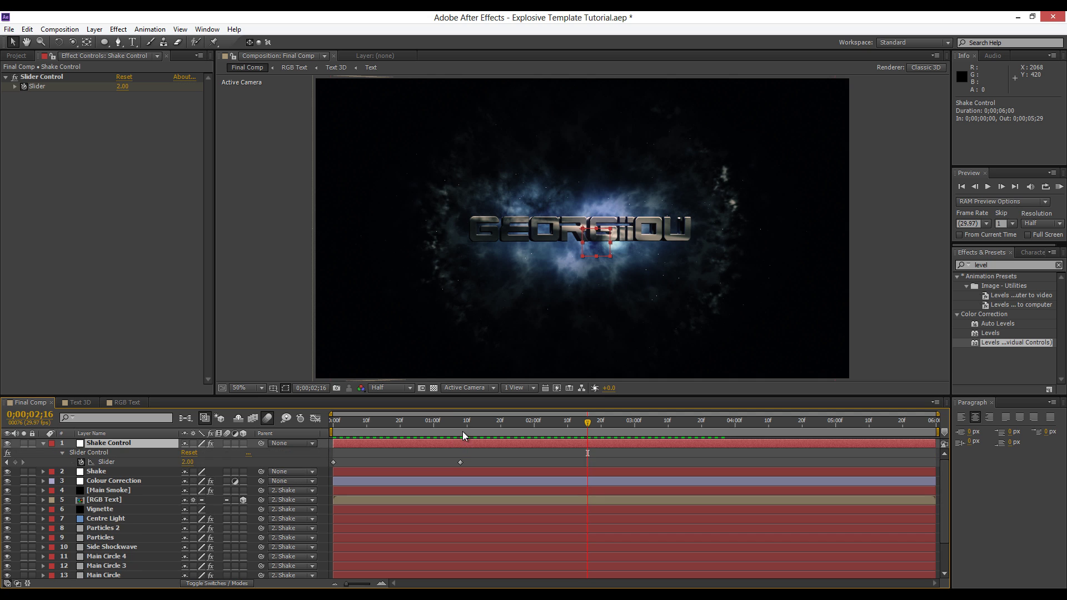
{"action": "left_click", "coordinate": [461, 428]}
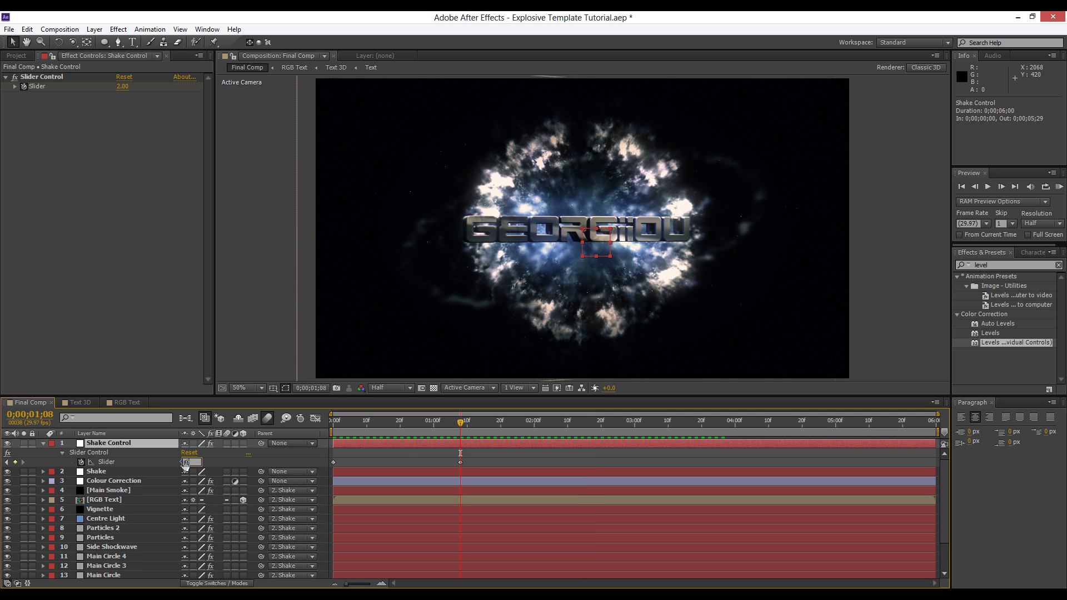
{"action": "type", "text": "0"}
{"action": "key", "text": "Return"}
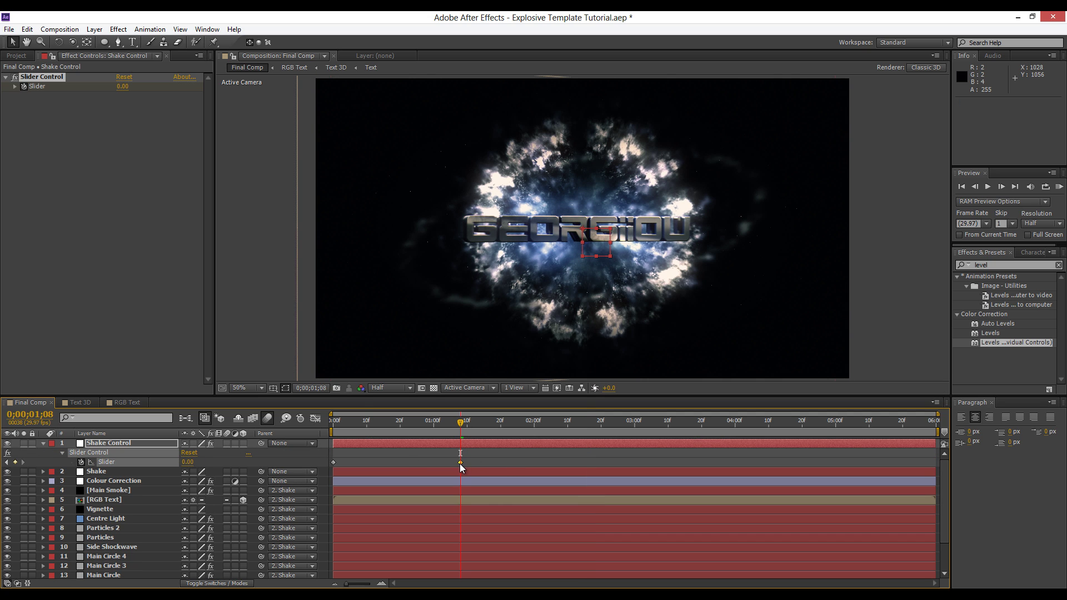
Set the temporal interpolation of the Slider keyframe at 0;00;01;08 to Bezier and collapse the Shake Control layer.
{"action": "right_click", "coordinate": [460, 464]}
{"action": "left_click", "coordinate": [500, 420]}
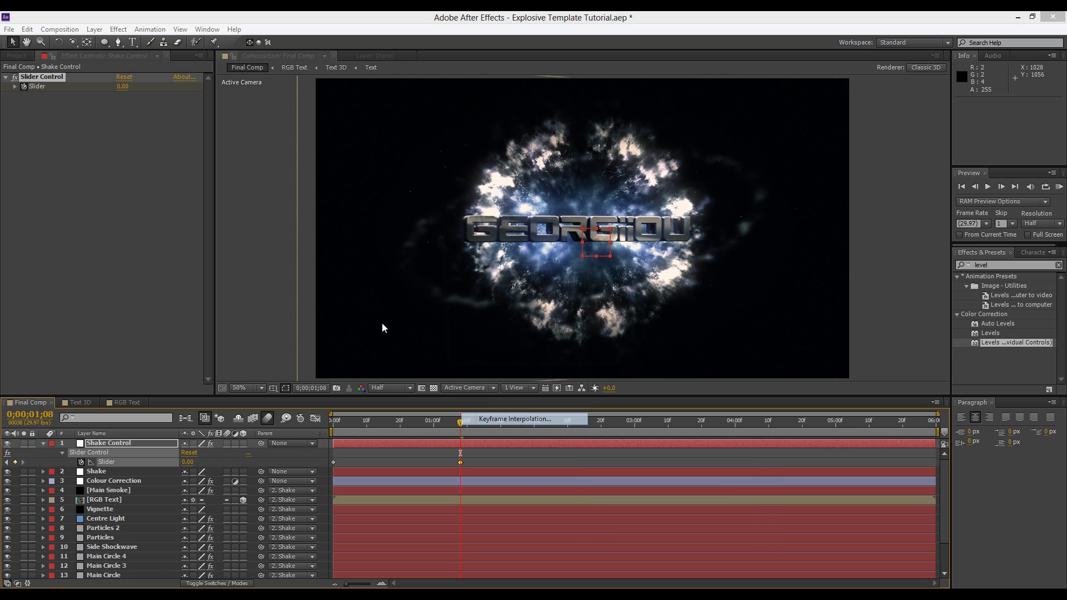
{"action": "left_click", "coordinate": [586, 253]}
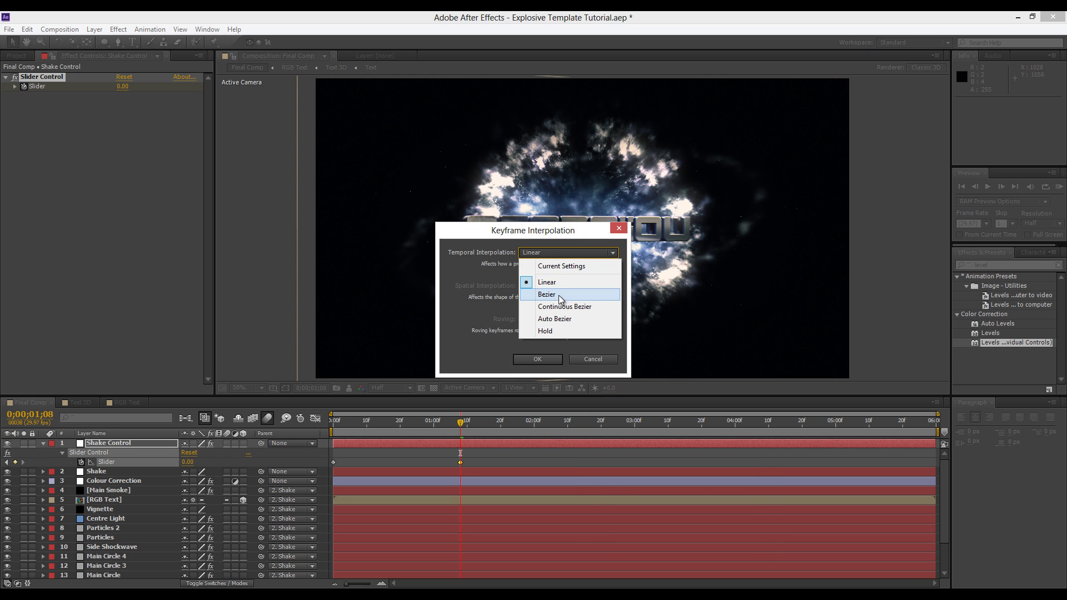
{"action": "left_click", "coordinate": [560, 294]}
{"action": "left_click", "coordinate": [536, 360]}
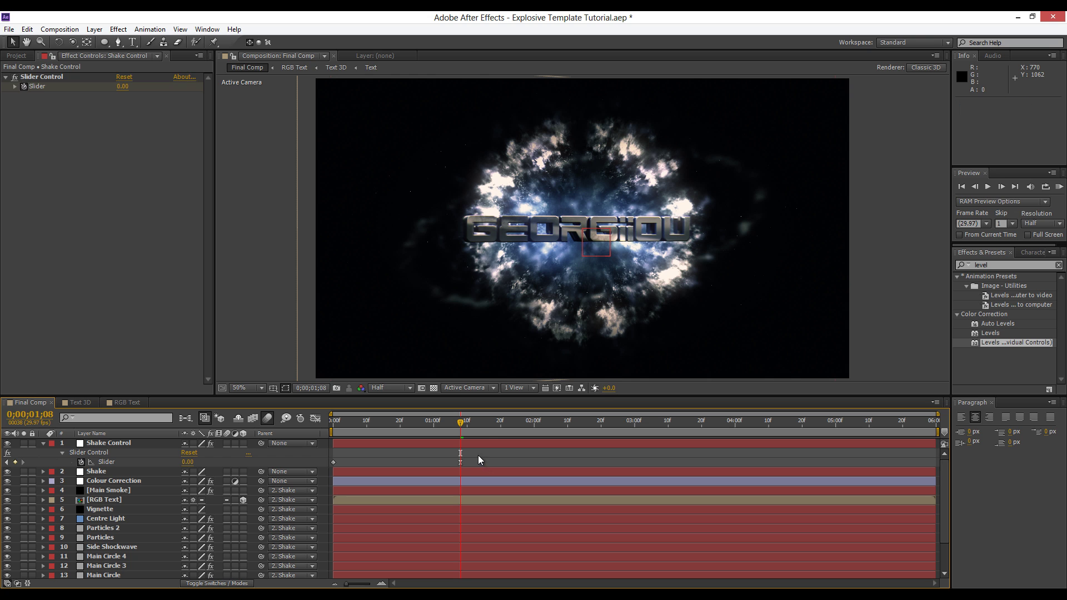
{"action": "left_click", "coordinate": [43, 444]}
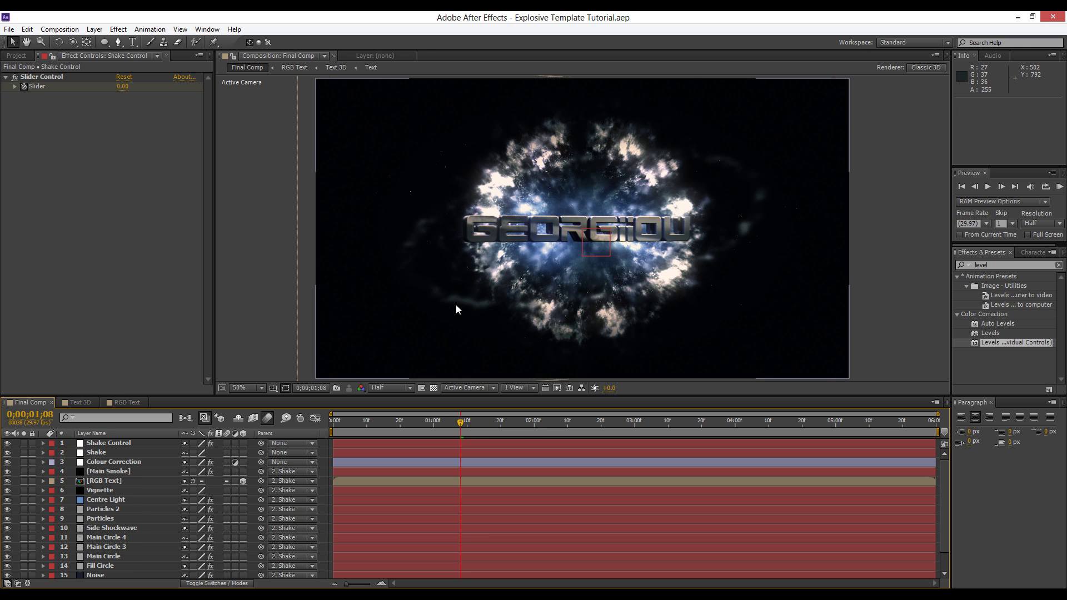
Change the Centre Light solid's colour to a pale blue-grey, D0D8E2, in its solid settings.
{"action": "left_click", "coordinate": [134, 500]}
{"action": "scroll", "coordinate": [136, 494], "scroll_direction": "down", "scroll_amount": 2}
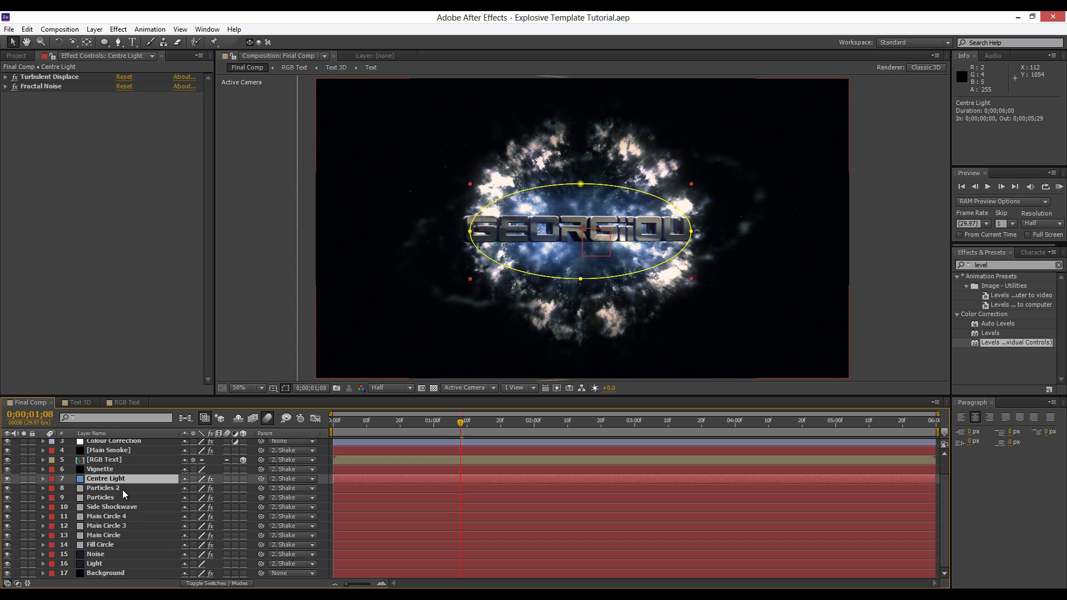
{"action": "scroll", "coordinate": [139, 487], "scroll_direction": "up", "scroll_amount": 2}
{"action": "left_click", "coordinate": [93, 29]}
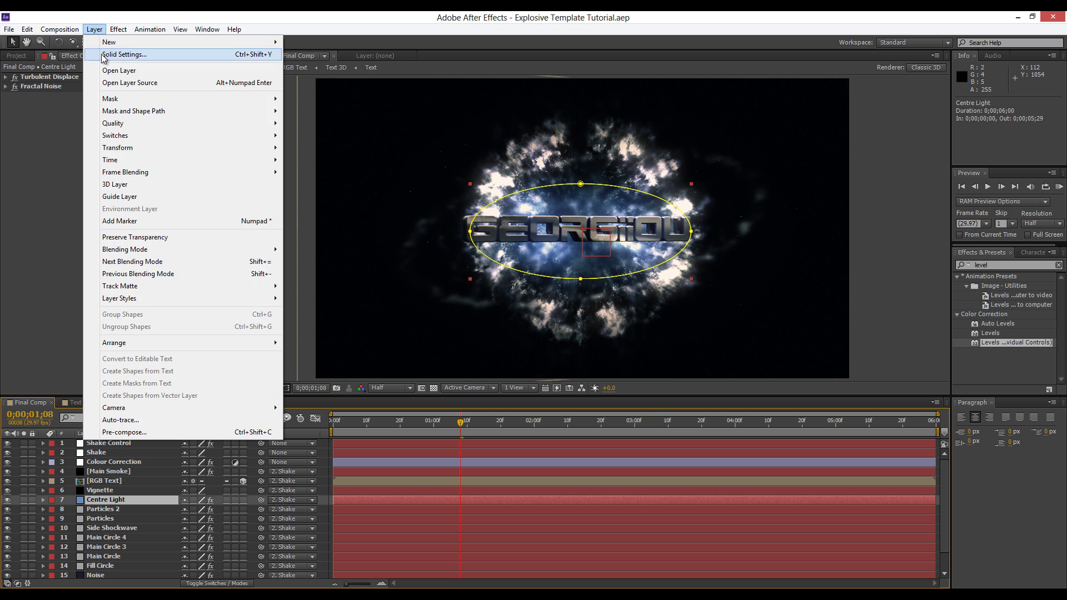
{"action": "left_click", "coordinate": [124, 54]}
{"action": "left_click_drag", "start_coordinate": [448, 169], "coordinate": [230, 93]}
{"action": "left_click", "coordinate": [306, 283]}
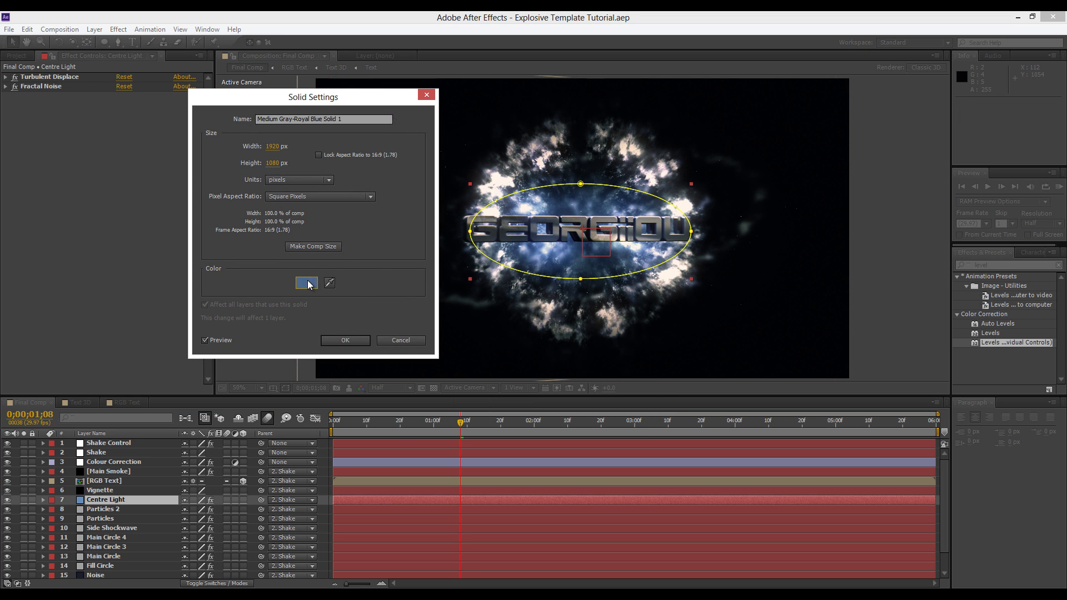
{"action": "mouse_move", "coordinate": [112, 186]}
{"action": "left_mouse_down"}
{"action": "mouse_move", "coordinate": [51, 182]}
{"action": "mouse_move", "coordinate": [29, 167]}
{"action": "mouse_move", "coordinate": [37, 131]}
{"action": "left_mouse_up"}
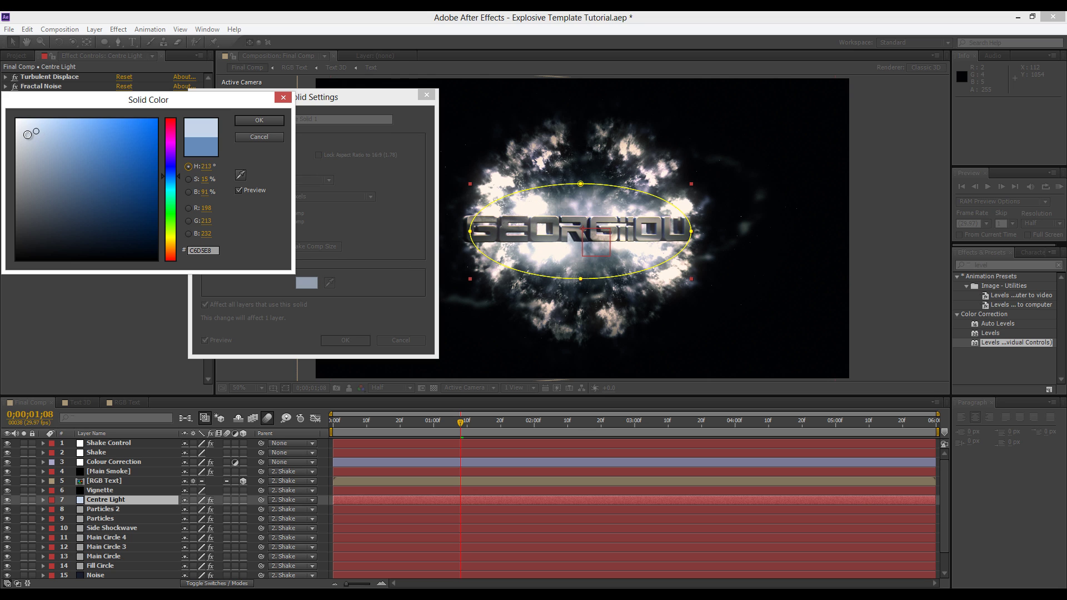
{"action": "left_click", "coordinate": [27, 135]}
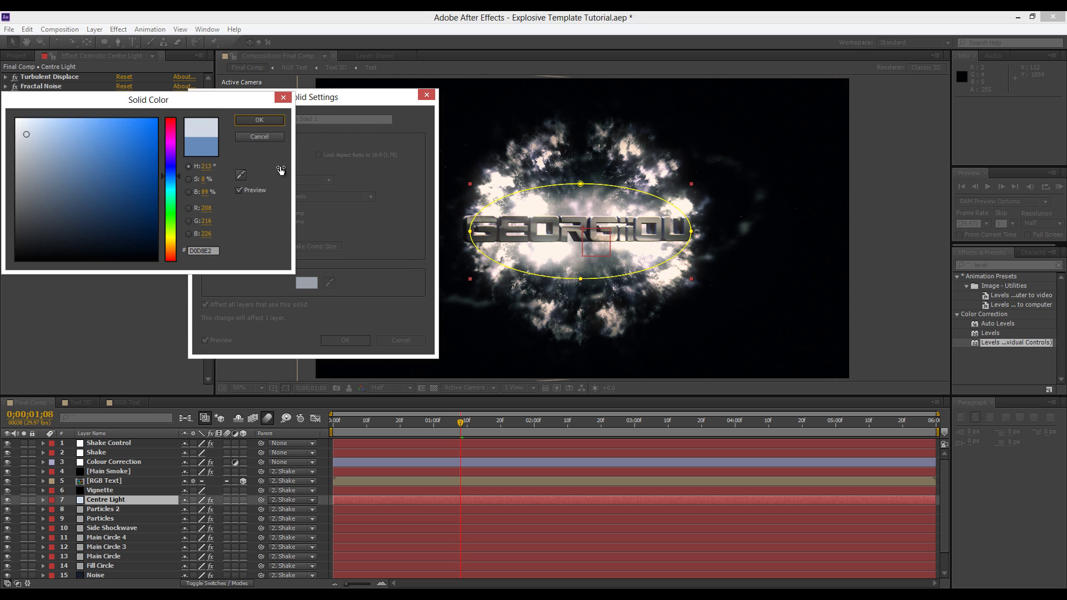
{"action": "left_click", "coordinate": [259, 120]}
{"action": "left_click", "coordinate": [340, 340]}
{"action": "scroll", "coordinate": [322, 223], "scroll_direction": "down", "scroll_amount": 2}
{"action": "left_click", "coordinate": [313, 212]}
{"action": "scroll", "coordinate": [424, 225], "scroll_direction": "up", "scroll_amount": 2}
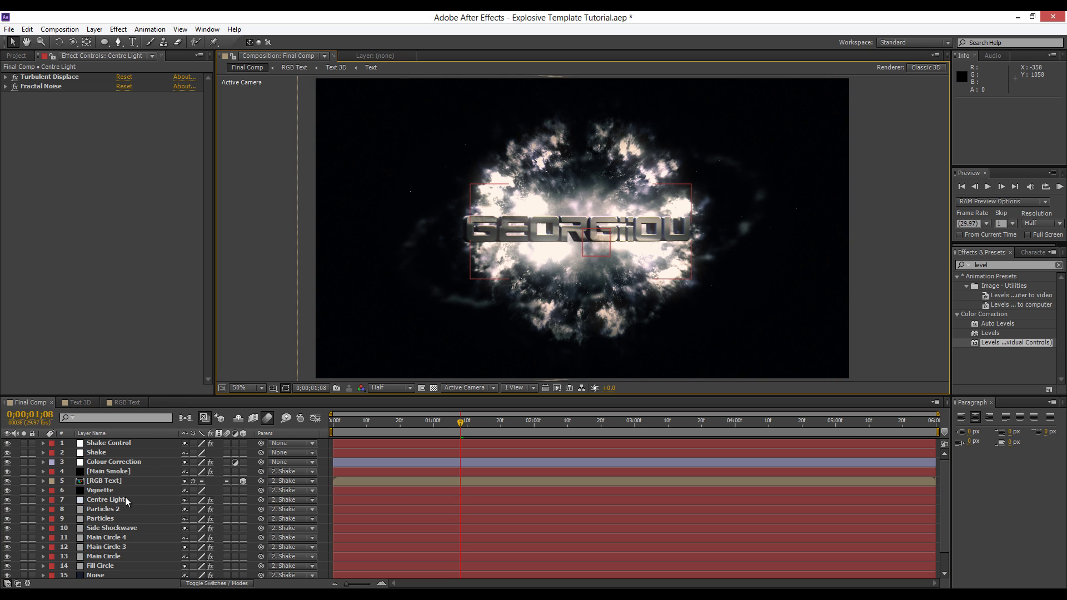
Open the nested comps RGB Text, Text 3D and Text in turn and select the title's text layer.
{"action": "left_click", "coordinate": [126, 482]}
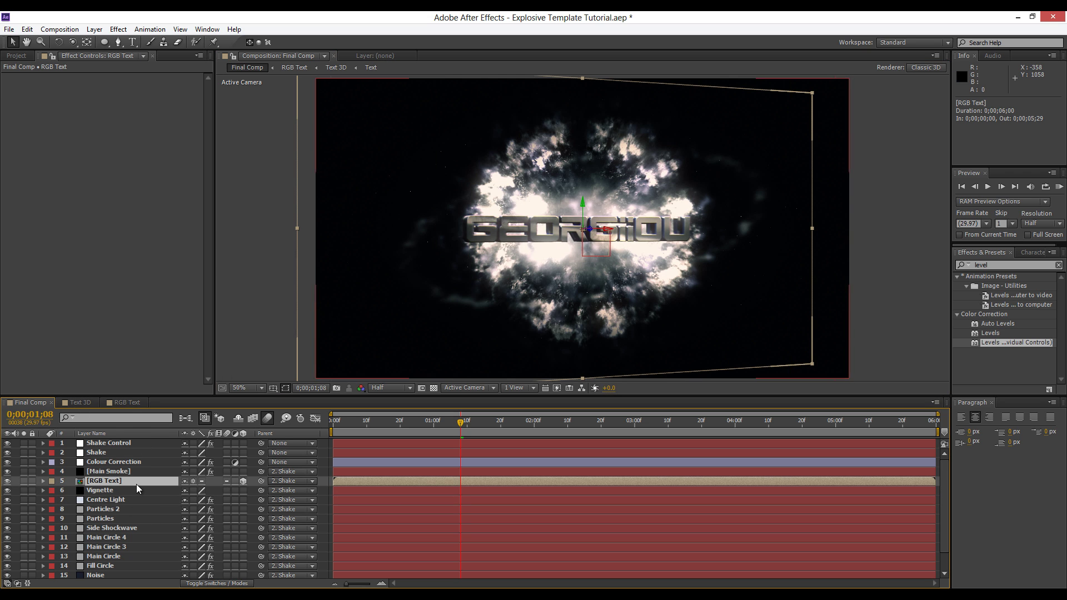
{"action": "double_click", "coordinate": [135, 481]}
{"action": "left_click", "coordinate": [118, 446]}
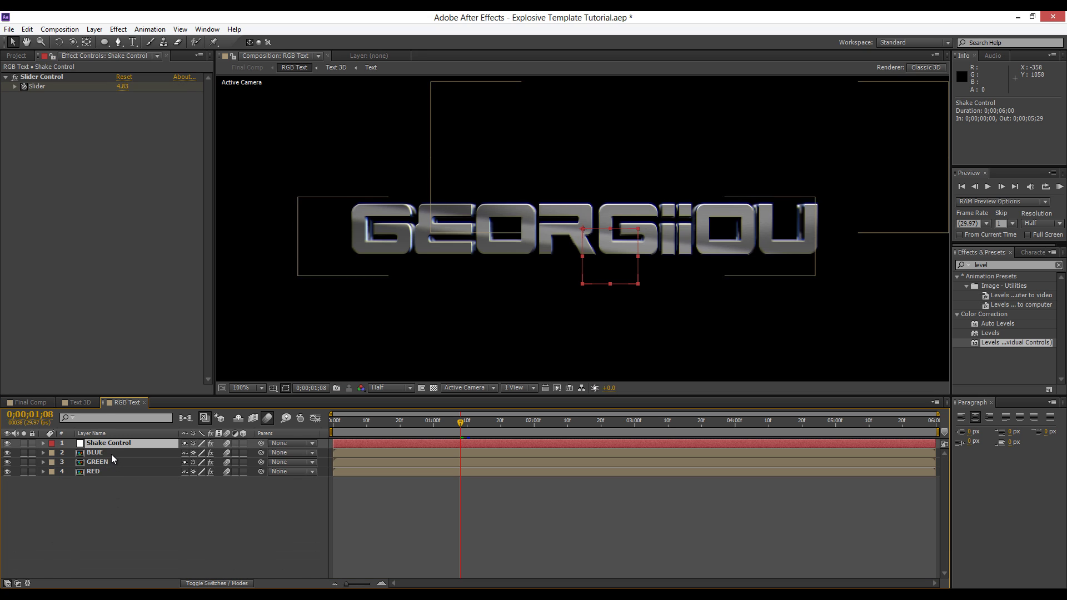
{"action": "left_click", "coordinate": [113, 454]}
{"action": "double_click", "coordinate": [127, 455]}
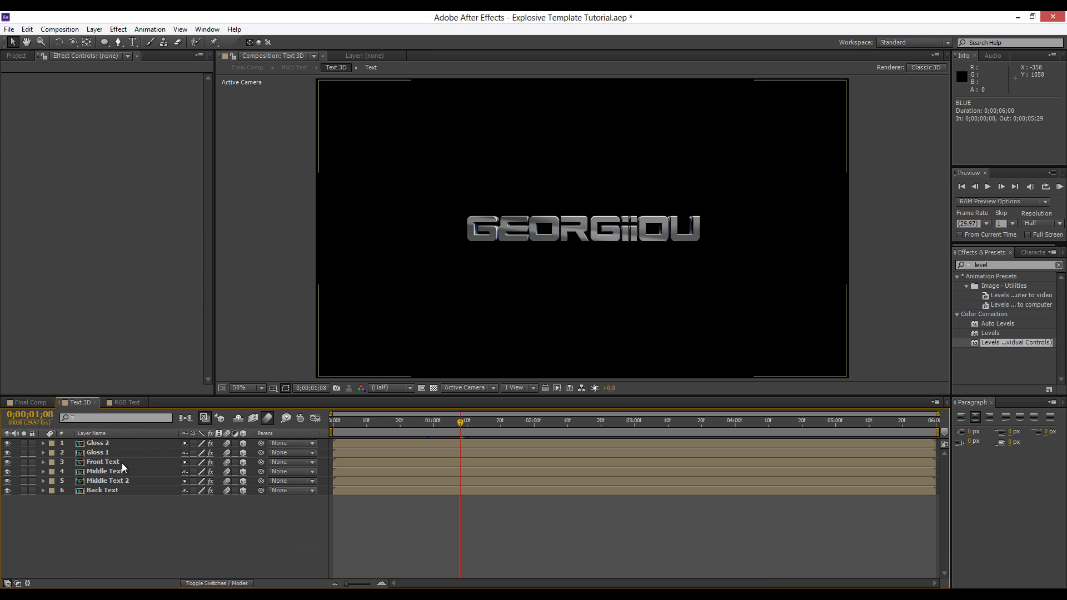
{"action": "left_click", "coordinate": [121, 462]}
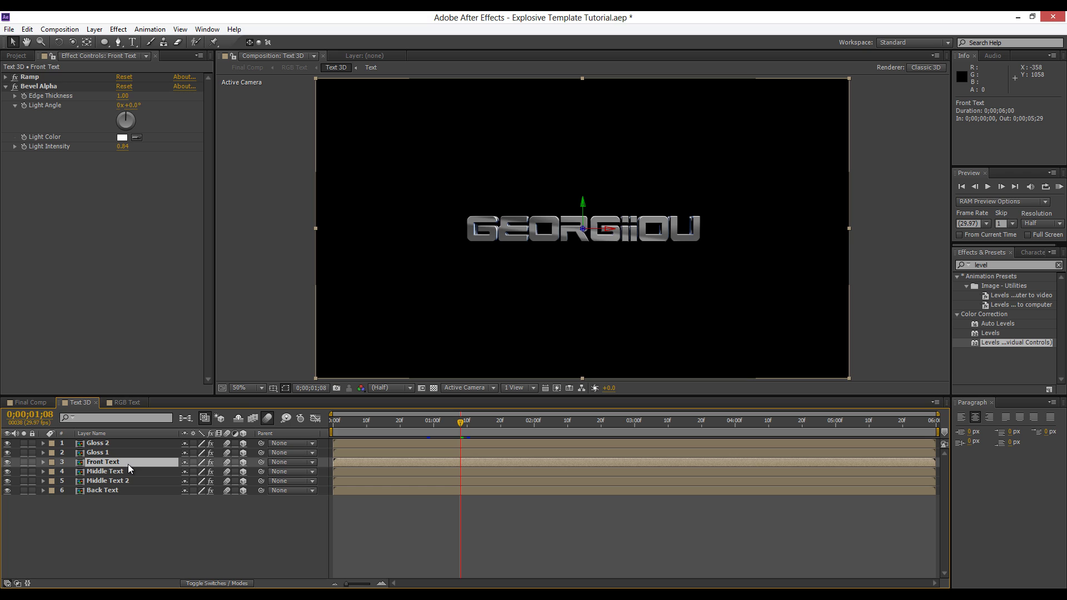
{"action": "double_click", "coordinate": [128, 465]}
{"action": "left_click", "coordinate": [123, 445]}
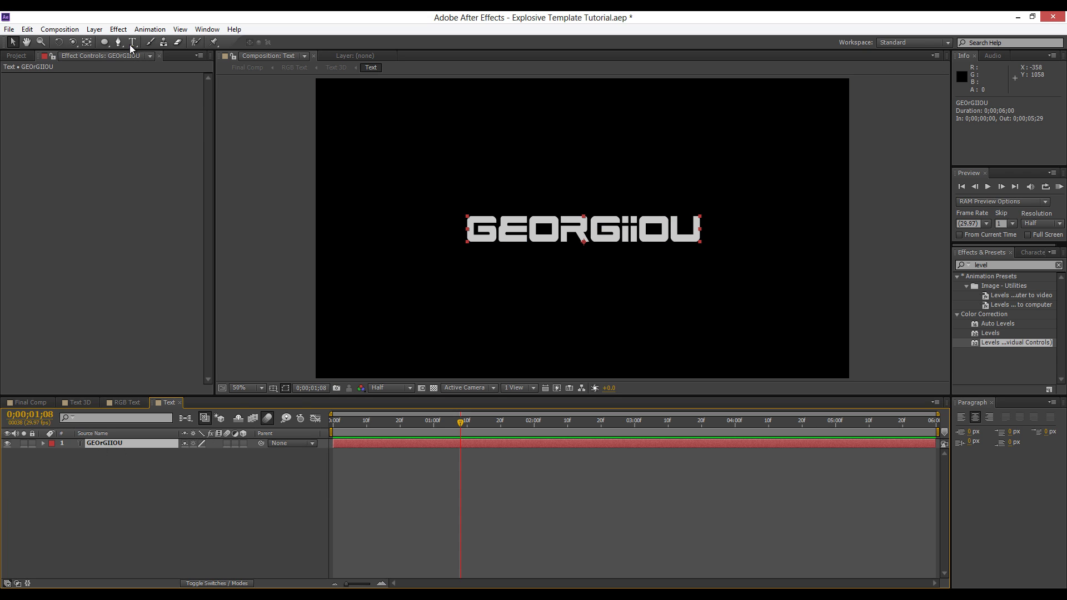
Replace the title text in the Text comp with KA-BOOM and return to Final Comp to check it.
{"action": "left_click", "coordinate": [132, 42]}
{"action": "double_click", "coordinate": [551, 228]}
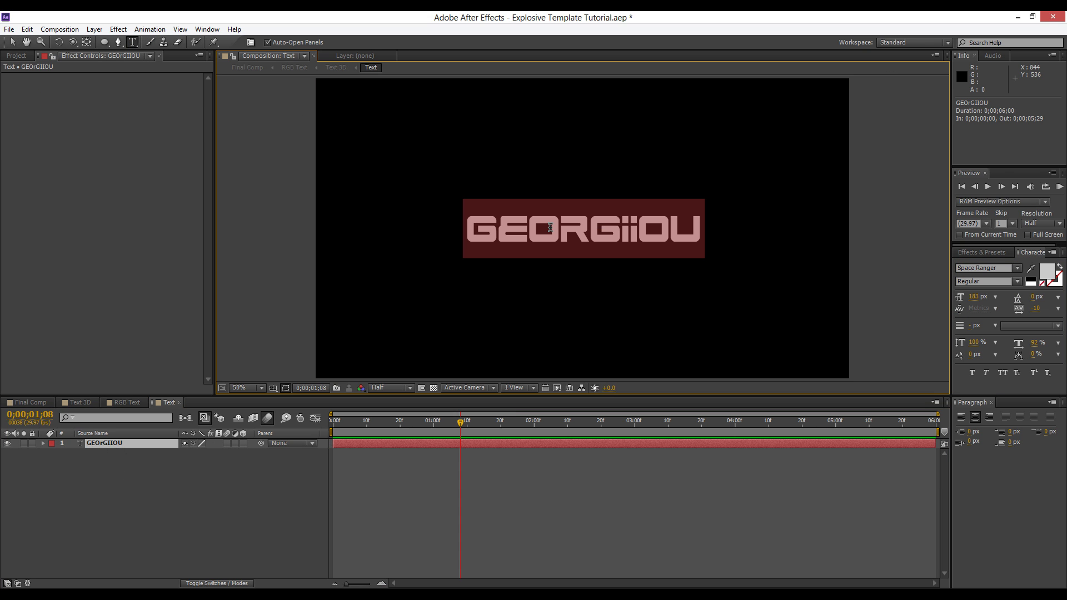
{"action": "type", "text": "KA-BOOM"}
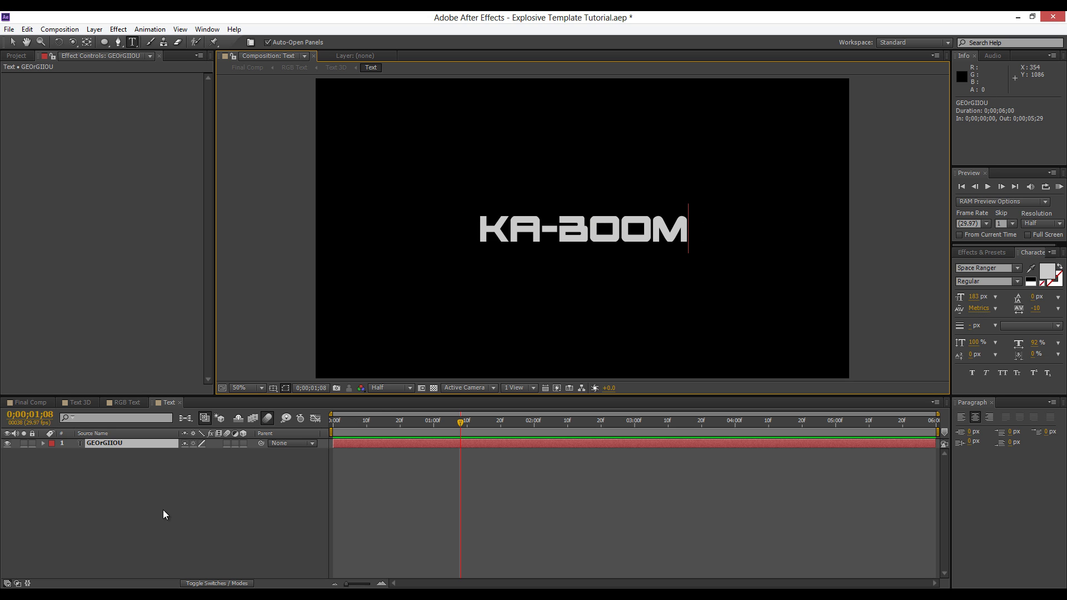
{"action": "left_click", "coordinate": [30, 402]}
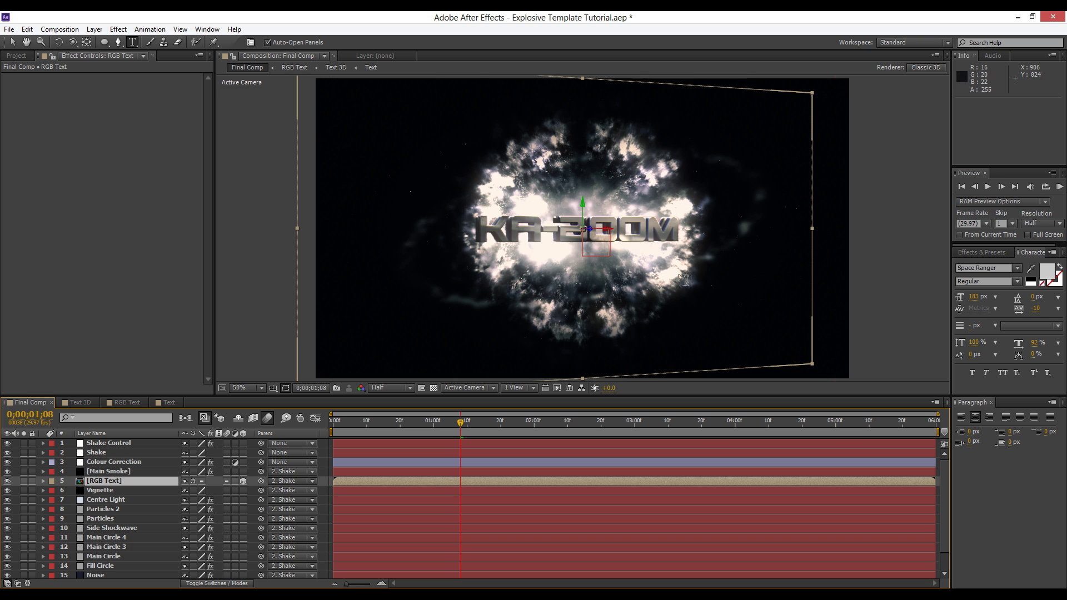
{"action": "key", "text": "slash"}
{"action": "key", "text": "comma"}
{"action": "left_click", "coordinate": [108, 472]}
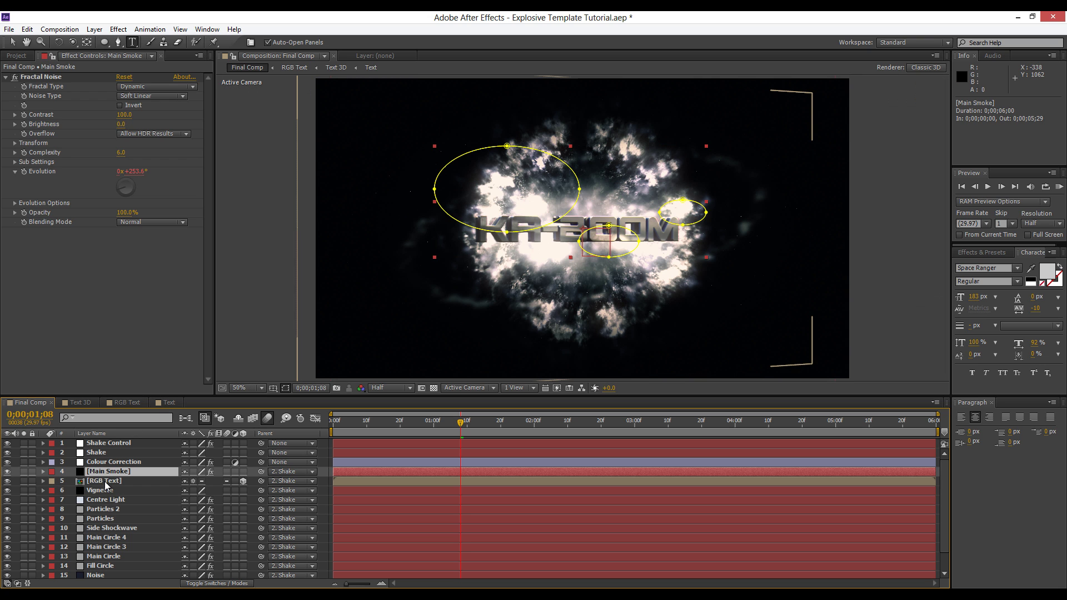
On the Front Text layer in the Text 3D comp, set the Ramp effect's End Color to 000000 and Start Color to 1C1C1C.
{"action": "left_click", "coordinate": [91, 404]}
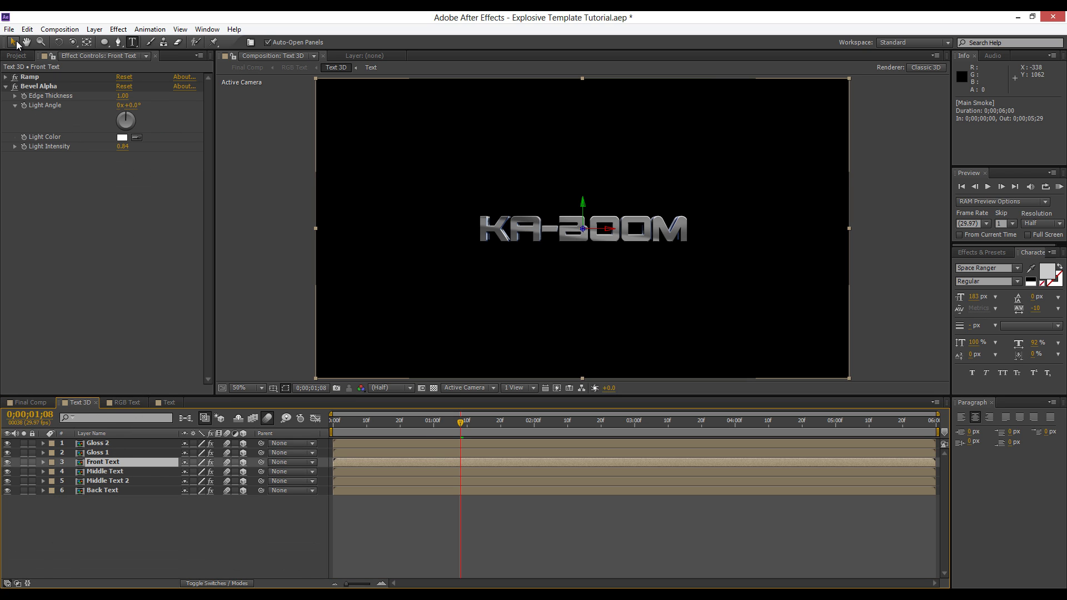
{"action": "left_click", "coordinate": [13, 41]}
{"action": "left_click", "coordinate": [132, 462]}
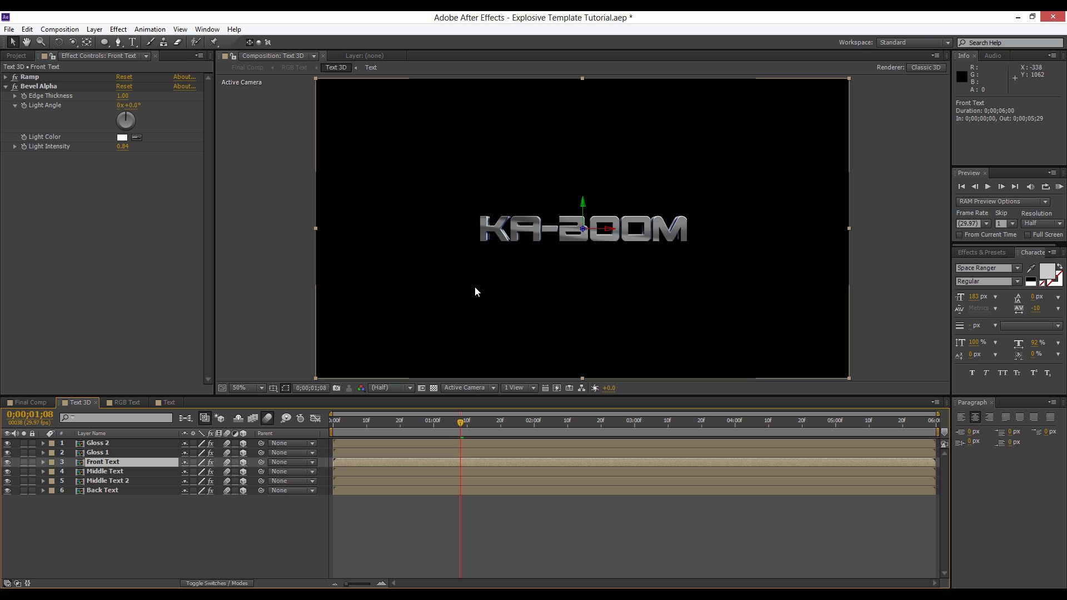
{"action": "left_click", "coordinate": [6, 78]}
{"action": "left_click", "coordinate": [121, 115]}
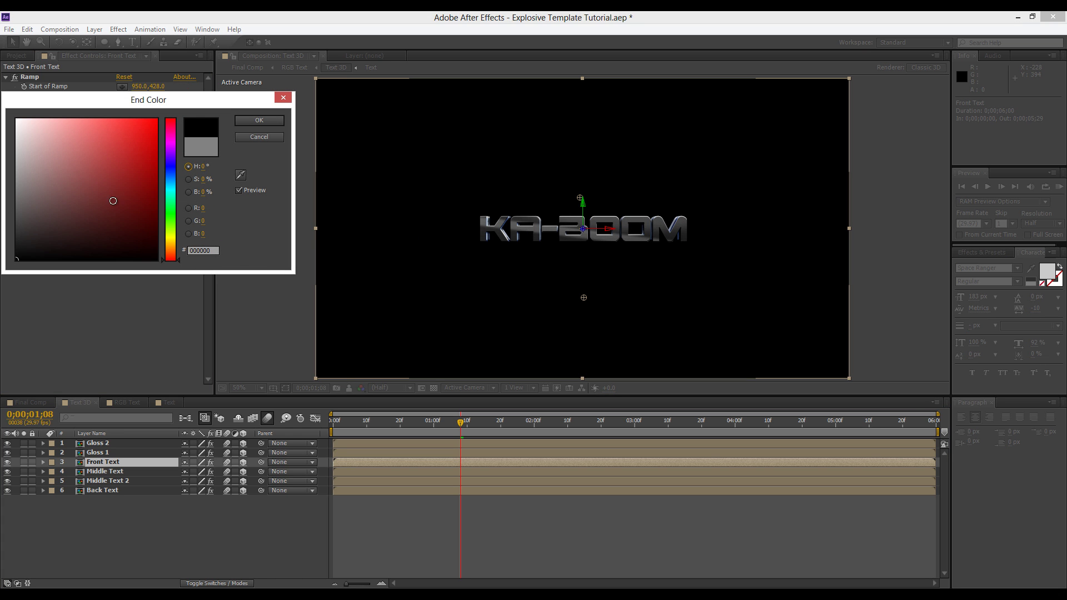
{"action": "left_click", "coordinate": [239, 124]}
{"action": "left_click", "coordinate": [123, 97]}
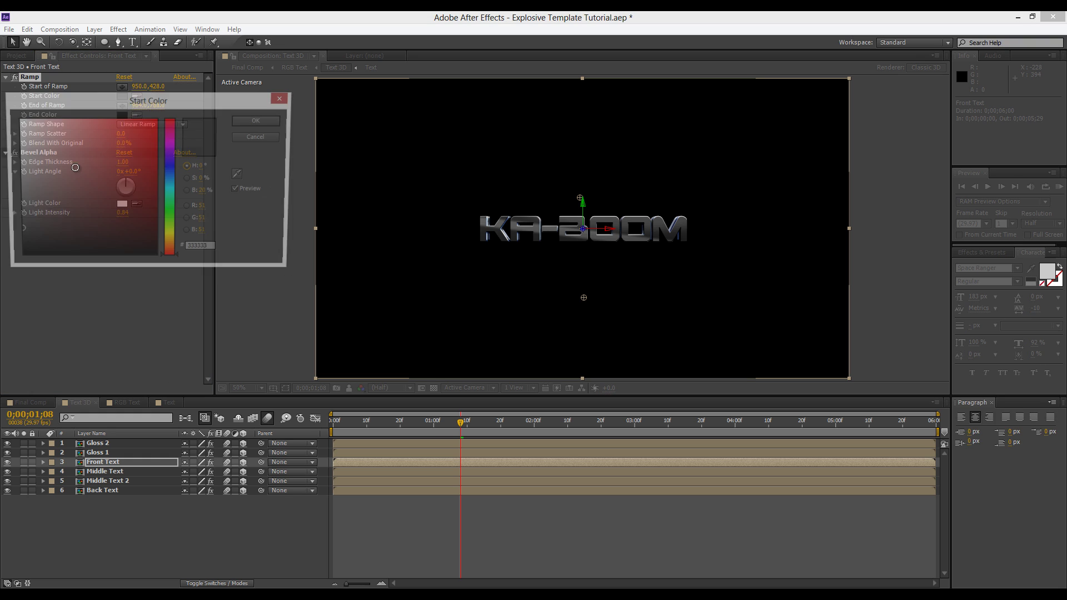
{"action": "mouse_move", "coordinate": [19, 231]}
{"action": "left_mouse_down"}
{"action": "mouse_move", "coordinate": [17, 258]}
{"action": "mouse_move", "coordinate": [16, 245]}
{"action": "left_mouse_up"}
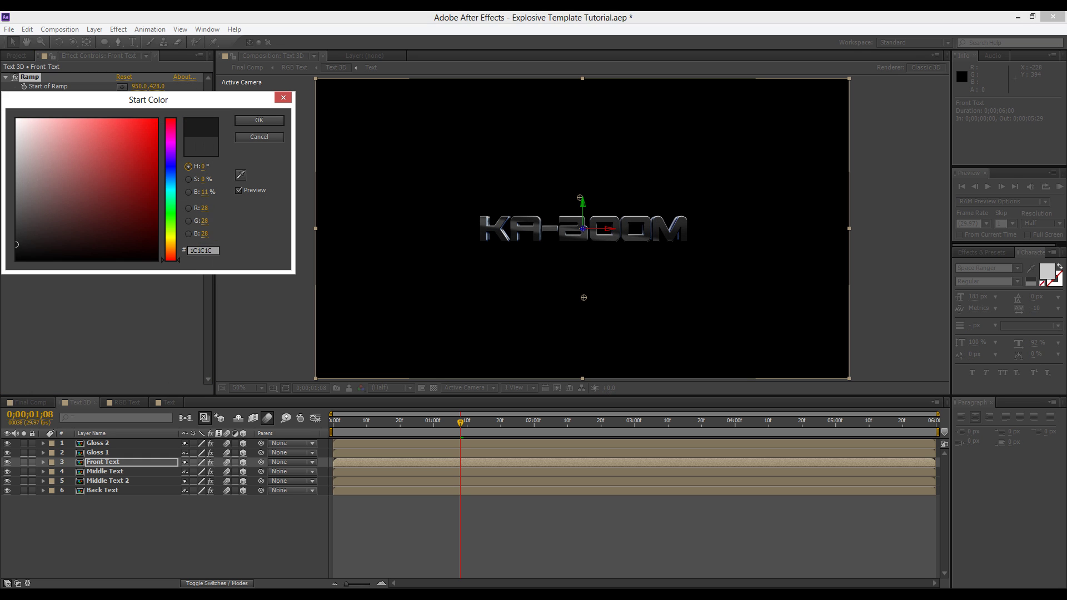
{"action": "left_click", "coordinate": [256, 123]}
Place Front Text's Start of Ramp at 948, 412 and End of Ramp at 924, 618, and check the title in Final Comp.
{"action": "left_click_drag", "start_coordinate": [583, 291], "coordinate": [589, 256]}
{"action": "mouse_move", "coordinate": [533, 163]}
{"action": "left_mouse_down"}
{"action": "mouse_move", "coordinate": [606, 171]}
{"action": "mouse_move", "coordinate": [579, 181]}
{"action": "mouse_move", "coordinate": [578, 197]}
{"action": "left_mouse_up"}
{"action": "mouse_move", "coordinate": [593, 258]}
{"action": "left_mouse_down"}
{"action": "mouse_move", "coordinate": [637, 265]}
{"action": "mouse_move", "coordinate": [575, 288]}
{"action": "mouse_move", "coordinate": [575, 252]}
{"action": "left_mouse_up"}
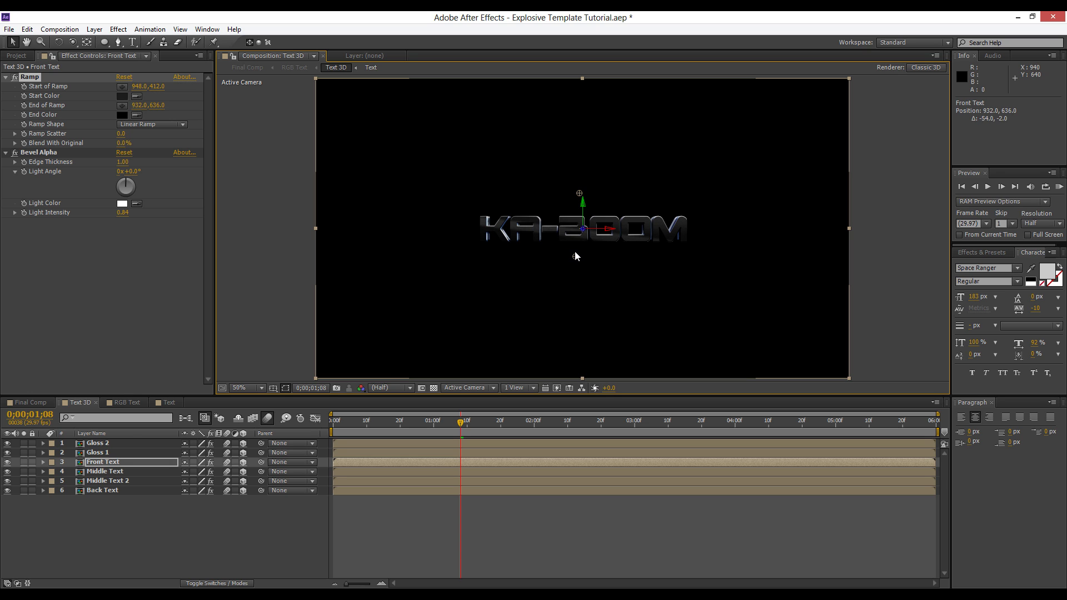
{"action": "left_click", "coordinate": [259, 515]}
{"action": "scroll", "coordinate": [522, 249], "scroll_direction": "up", "scroll_amount": 1}
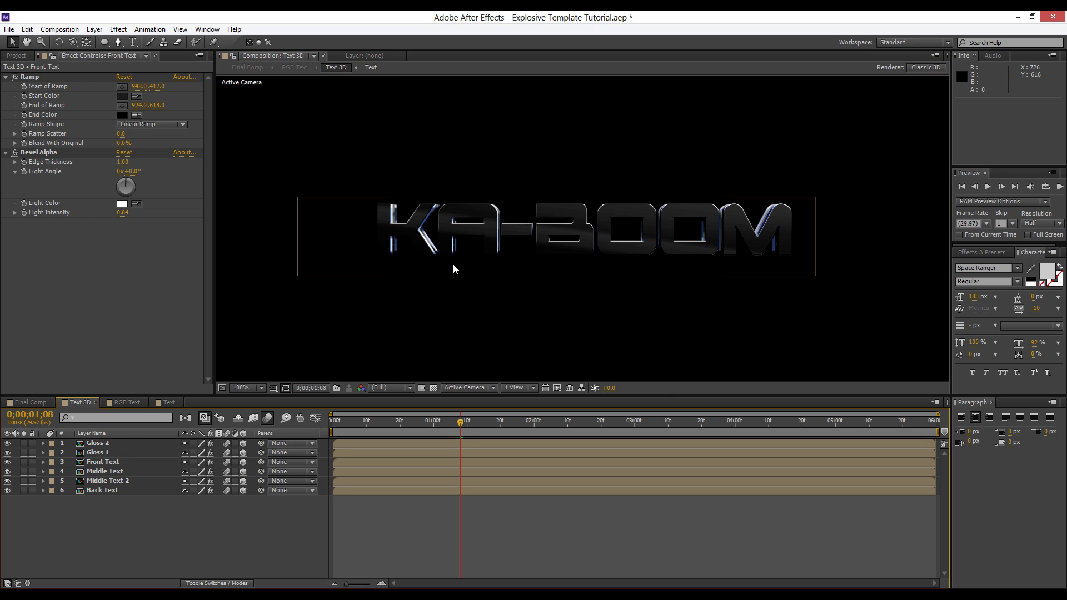
{"action": "left_click", "coordinate": [29, 401]}
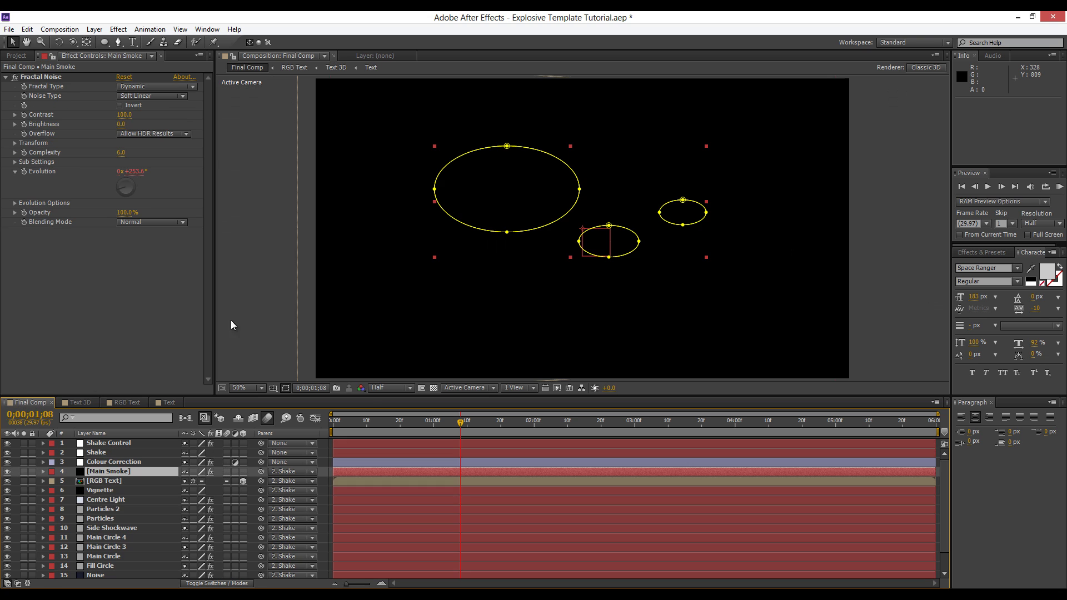
{"action": "left_click", "coordinate": [907, 203]}
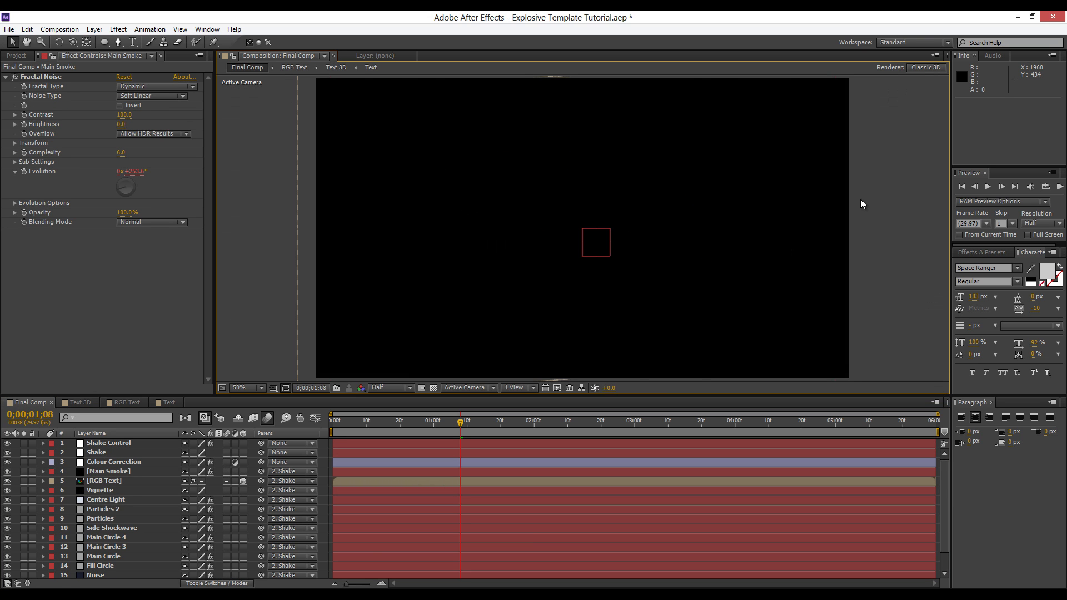
In Text 3D, spread Front Text's ramp points diagonally, with the start at 768, 166 and the end at about 1276, 764.
{"action": "left_click", "coordinate": [76, 403]}
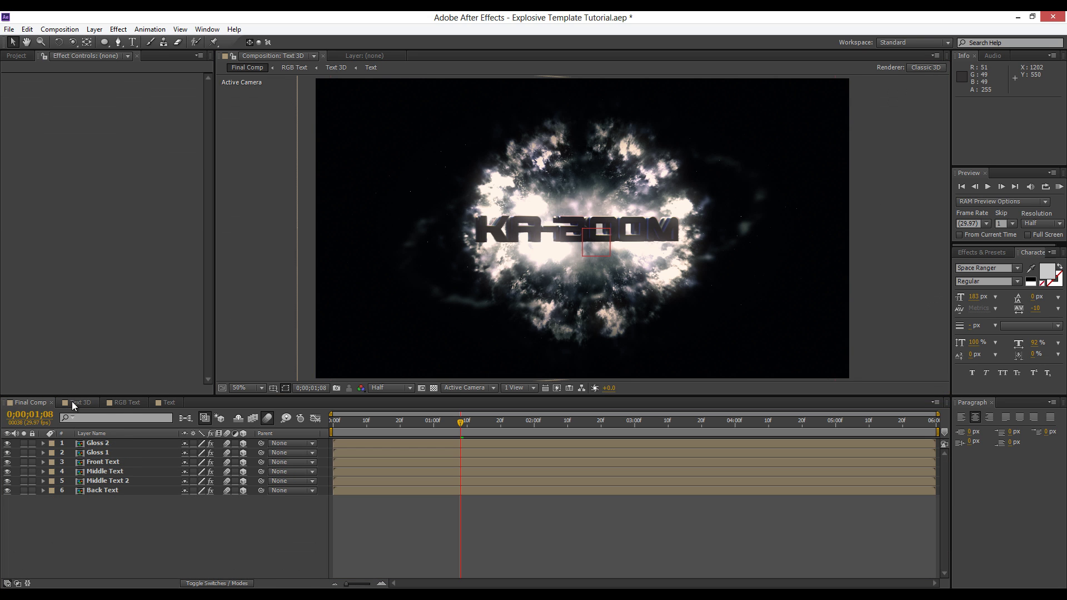
{"action": "left_click", "coordinate": [103, 464]}
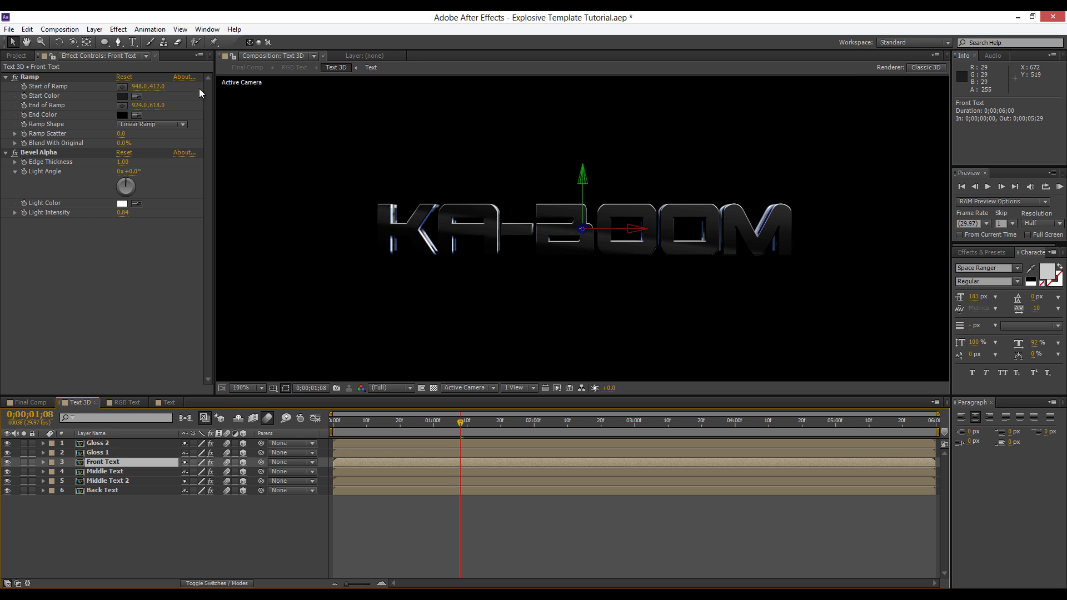
{"action": "left_click", "coordinate": [37, 77]}
{"action": "scroll", "coordinate": [582, 222], "scroll_direction": "down", "scroll_amount": 2}
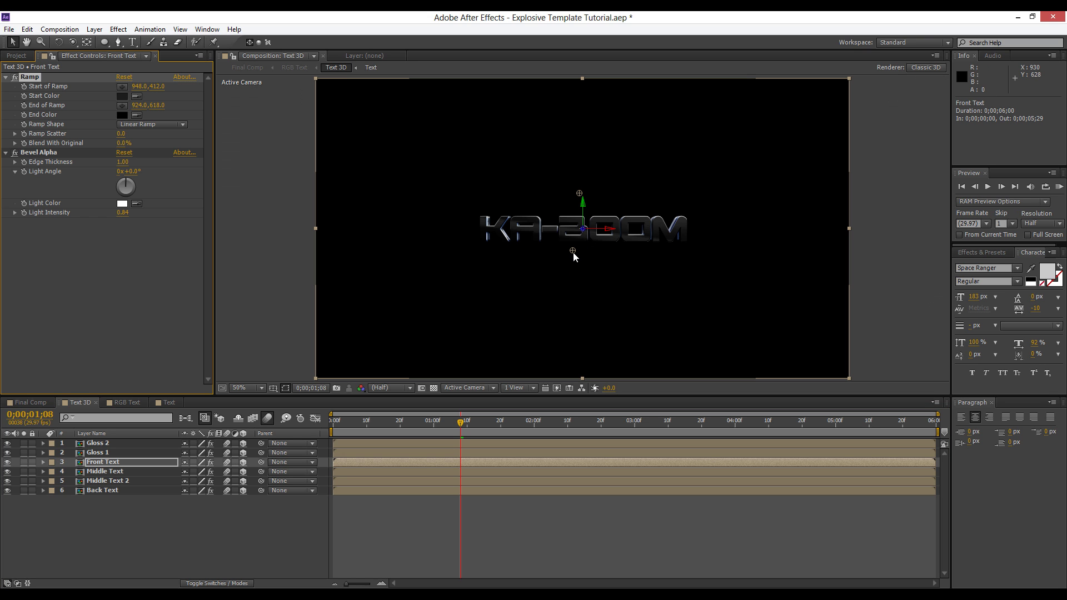
{"action": "left_click_drag", "start_coordinate": [572, 251], "coordinate": [597, 271]}
{"action": "left_click_drag", "start_coordinate": [579, 193], "coordinate": [530, 125]}
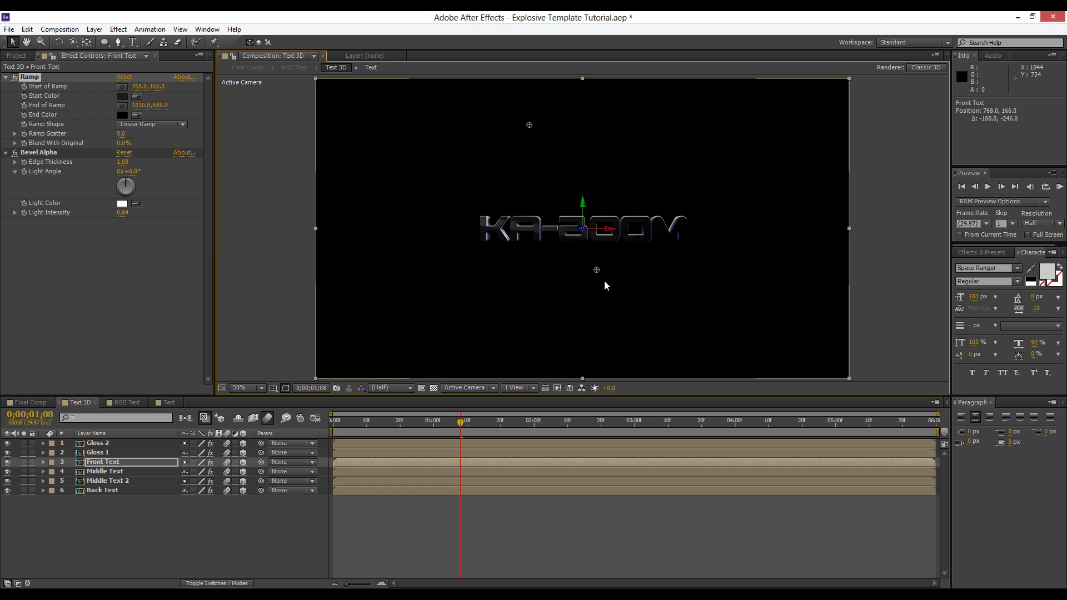
{"action": "left_click_drag", "start_coordinate": [700, 297], "coordinate": [678, 297]}
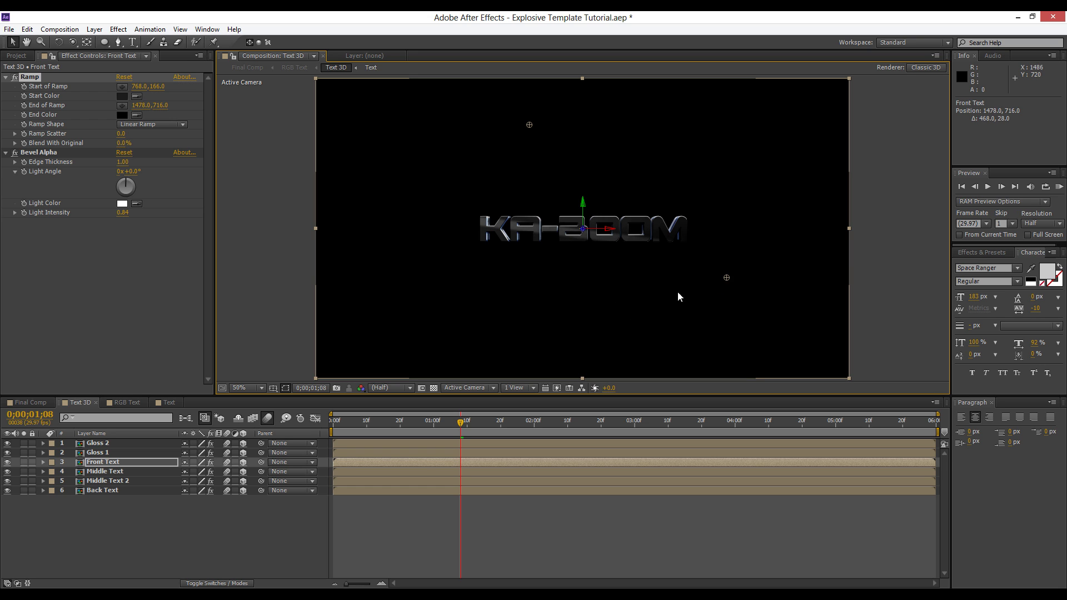
Set Front Text's Ramp End Color to 2A2A2A and check the title in Final Comp at several times up to 0;00;01;29.
{"action": "left_click", "coordinate": [121, 115]}
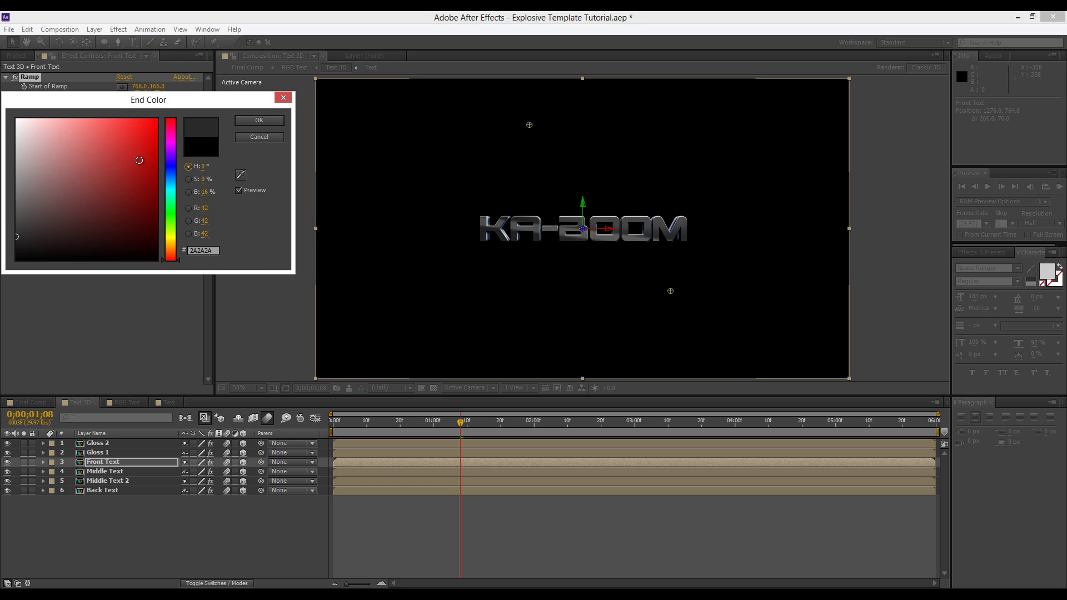
{"action": "left_click", "coordinate": [237, 121]}
{"action": "left_click", "coordinate": [42, 403]}
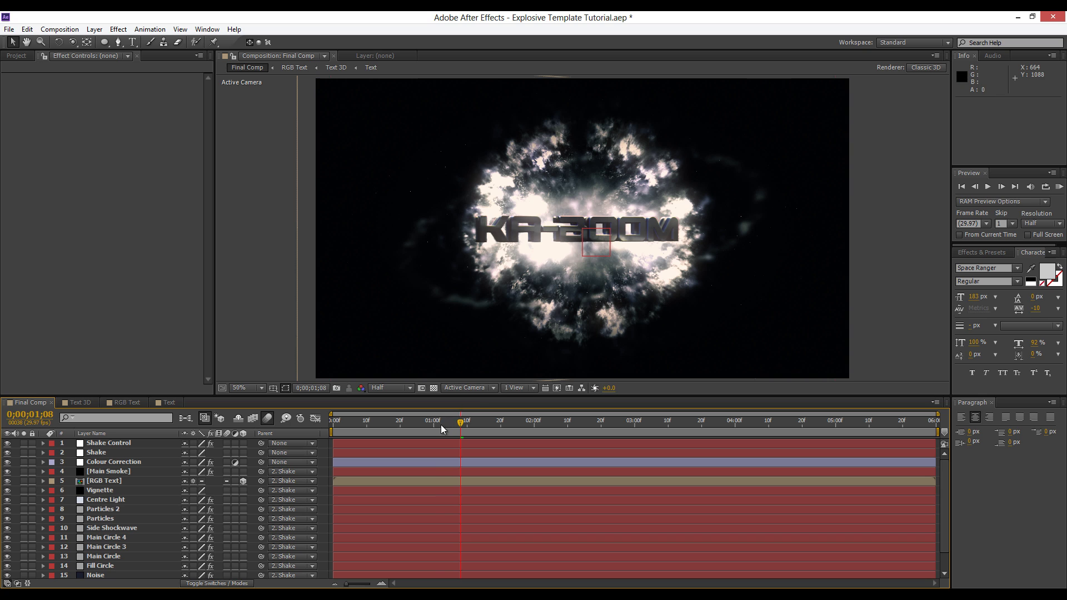
{"action": "left_click", "coordinate": [434, 422]}
{"action": "left_click", "coordinate": [476, 426]}
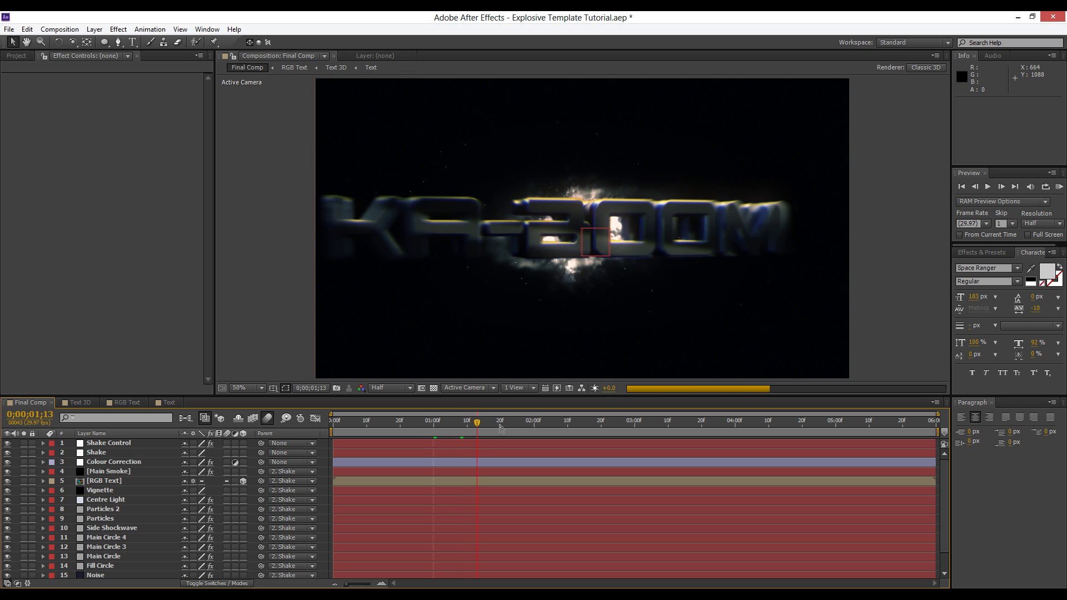
{"action": "left_click", "coordinate": [533, 426]}
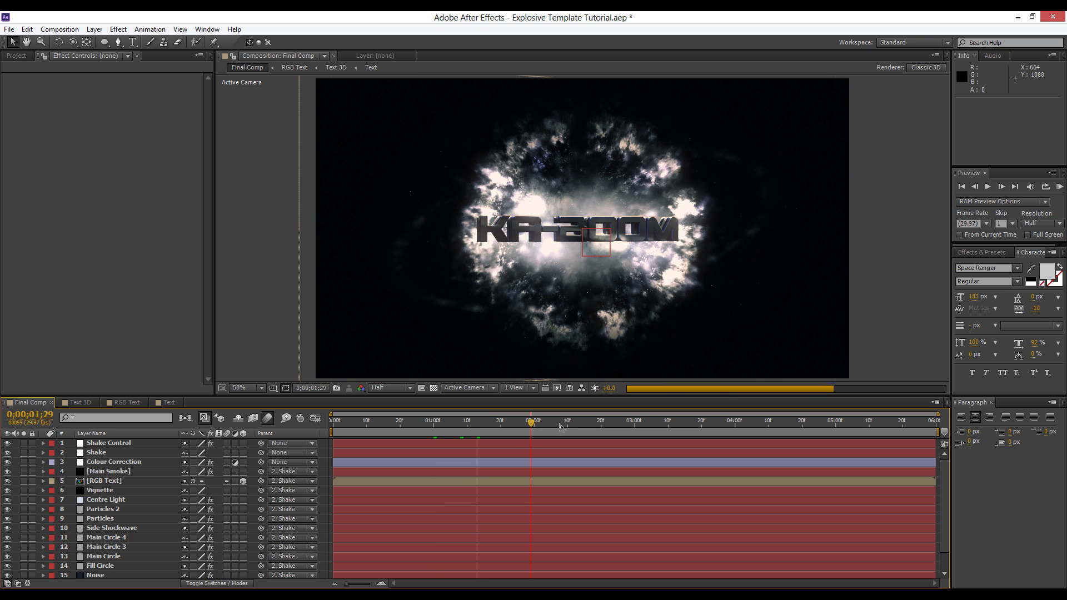
Change the Ramp End Color of Front Text in the Text 3D comp to a muted blue, 3F4158.
{"action": "left_click", "coordinate": [78, 404]}
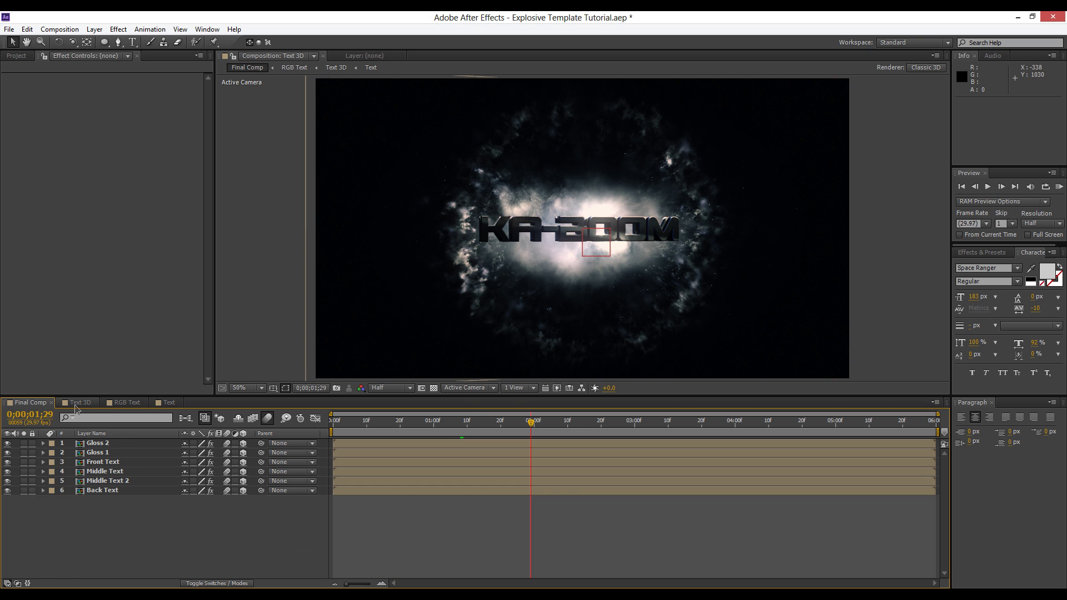
{"action": "left_click", "coordinate": [103, 462]}
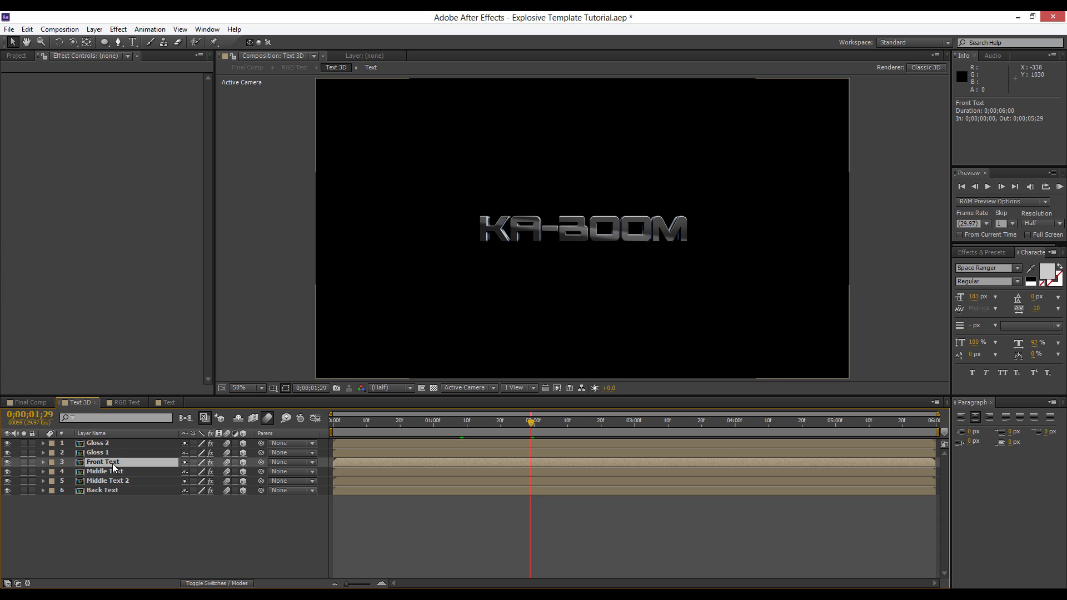
{"action": "left_click", "coordinate": [123, 115]}
{"action": "mouse_move", "coordinate": [19, 194]}
{"action": "left_mouse_down"}
{"action": "mouse_move", "coordinate": [16, 123]}
{"action": "mouse_move", "coordinate": [16, 231]}
{"action": "mouse_move", "coordinate": [16, 208]}
{"action": "left_mouse_up"}
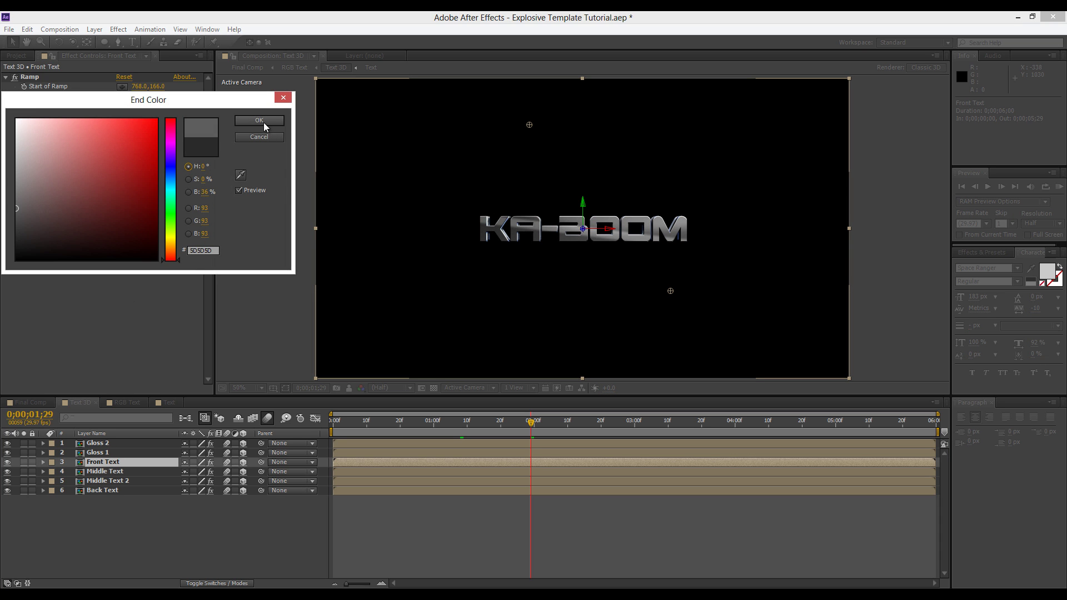
{"action": "left_click_drag", "start_coordinate": [160, 221], "coordinate": [160, 171]}
{"action": "mouse_move", "coordinate": [66, 230]}
{"action": "left_mouse_down"}
{"action": "mouse_move", "coordinate": [86, 210]}
{"action": "mouse_move", "coordinate": [55, 212]}
{"action": "left_mouse_up"}
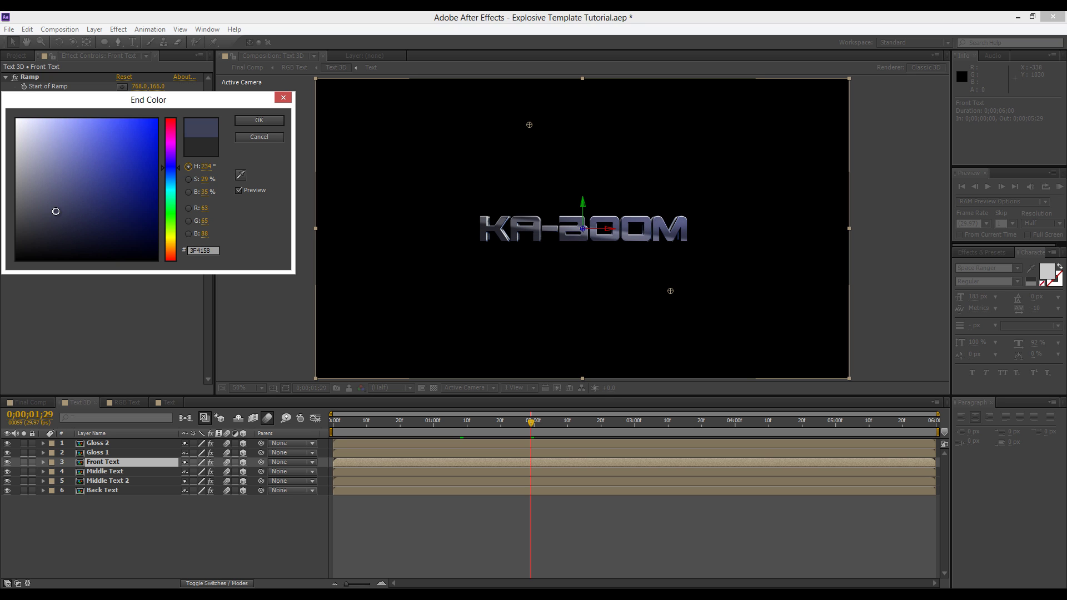
{"action": "left_click", "coordinate": [259, 121]}
Set Front Text's Ramp Start Color to a grey-cyan, 5F7478, and return to Final Comp to check the title.
{"action": "left_click", "coordinate": [122, 98]}
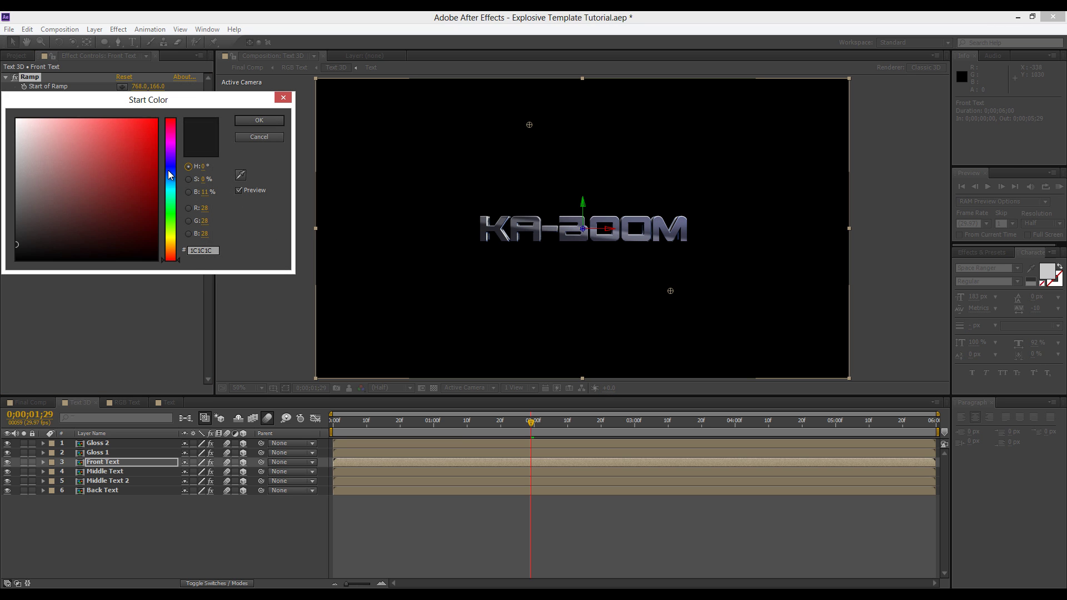
{"action": "left_click_drag", "start_coordinate": [170, 259], "coordinate": [171, 185]}
{"action": "mouse_move", "coordinate": [25, 239]}
{"action": "left_mouse_down"}
{"action": "mouse_move", "coordinate": [31, 183]}
{"action": "mouse_move", "coordinate": [36, 205]}
{"action": "mouse_move", "coordinate": [48, 193]}
{"action": "left_mouse_up"}
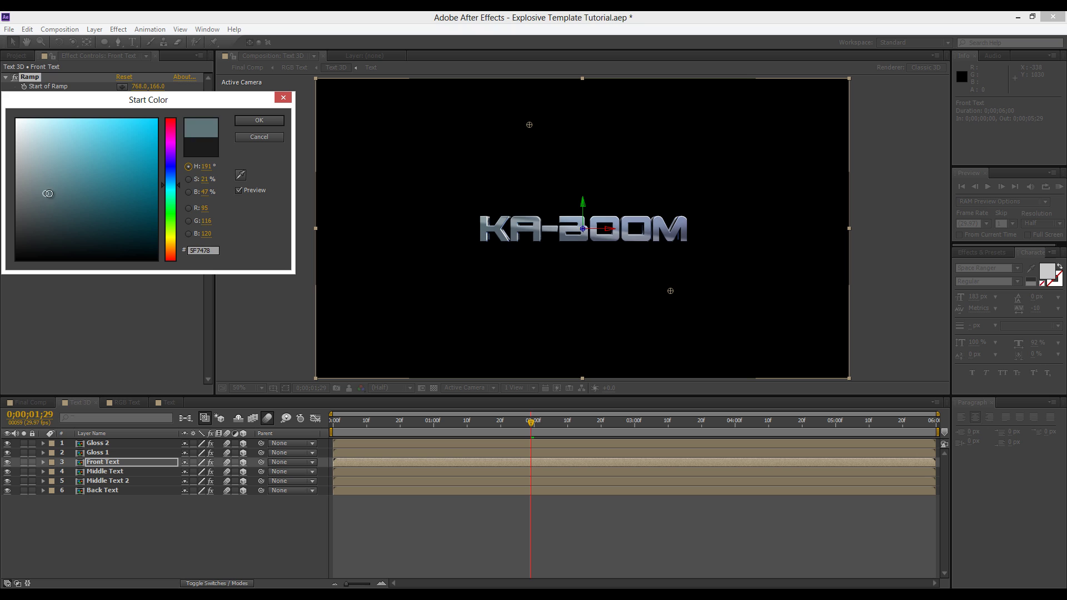
{"action": "left_click", "coordinate": [260, 120]}
{"action": "left_click", "coordinate": [31, 402]}
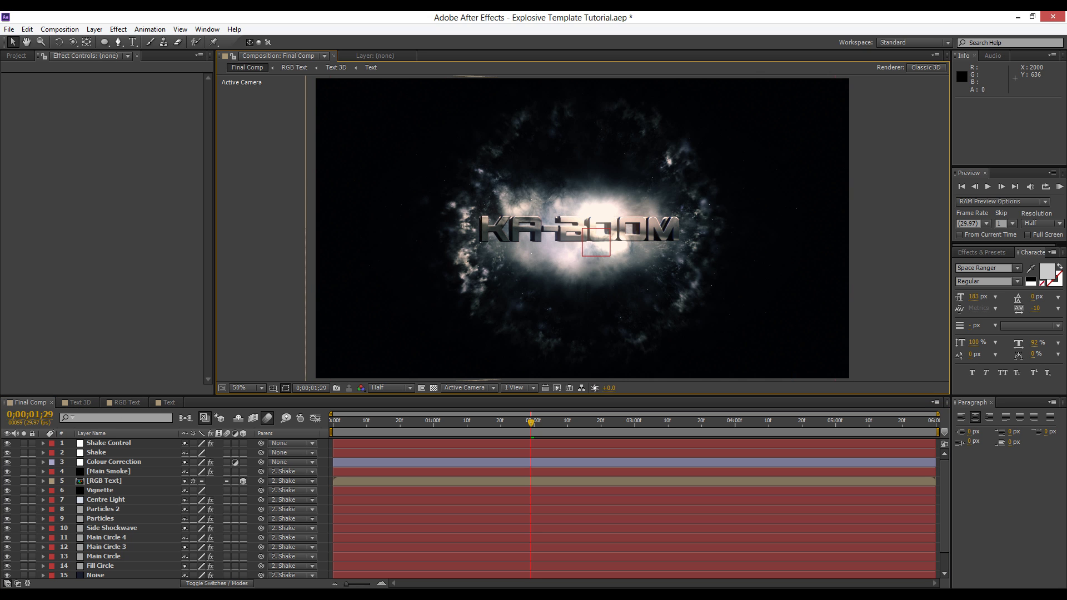
Switch to the Shockwave Trailer video, examine the title's look at about 00:00:06, and minimise the player.
{"action": "key", "text": "alt+Tab"}
{"action": "left_click_drag", "start_coordinate": [358, 131], "coordinate": [333, 88]}
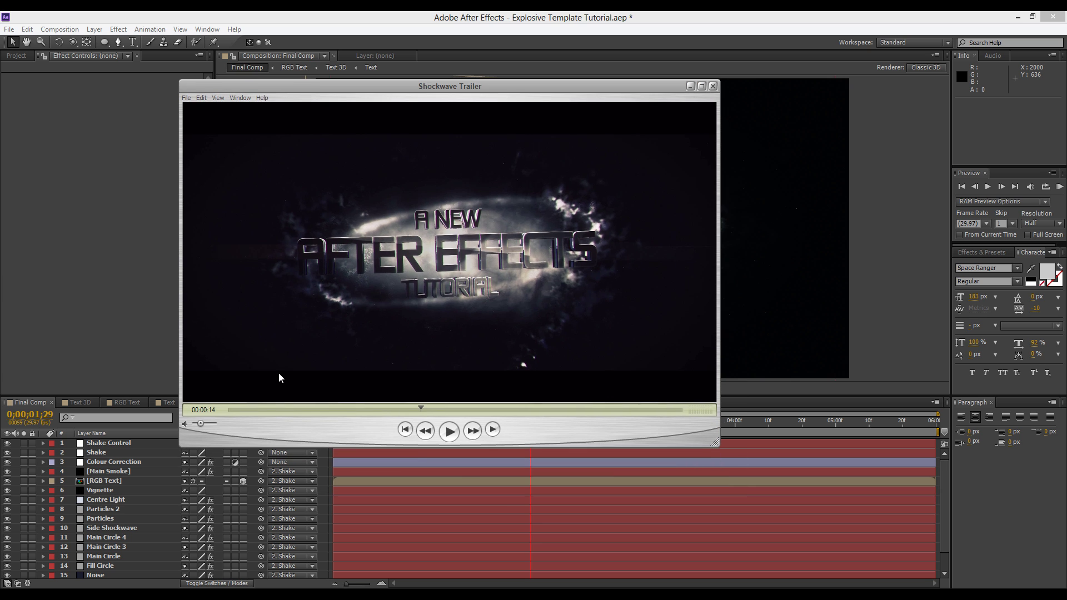
{"action": "left_click_drag", "start_coordinate": [419, 408], "coordinate": [316, 404]}
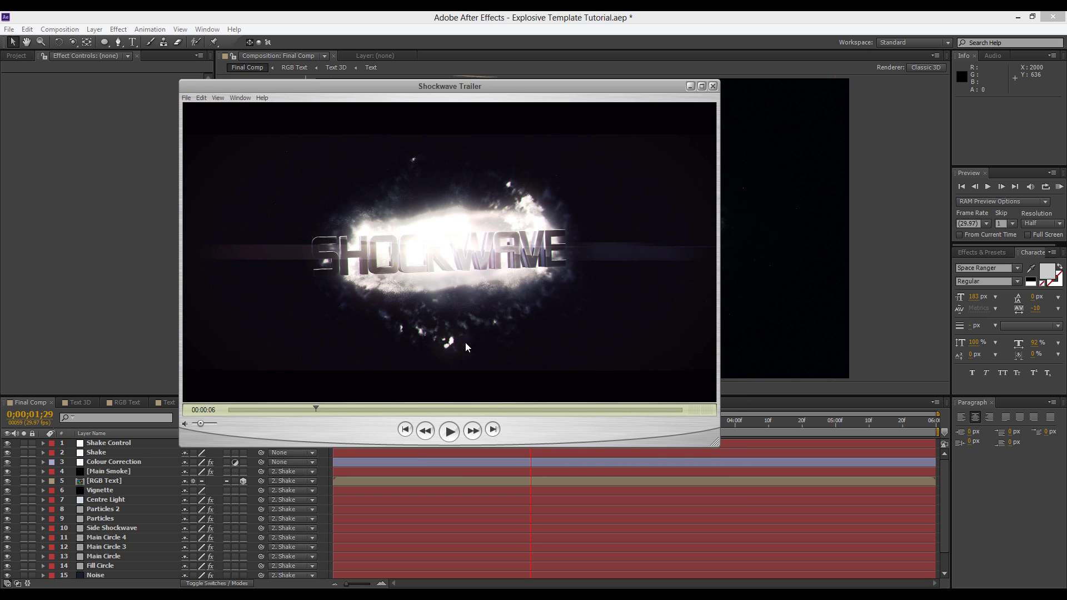
{"action": "mouse_move", "coordinate": [321, 409]}
{"action": "left_mouse_down"}
{"action": "mouse_move", "coordinate": [373, 412]}
{"action": "mouse_move", "coordinate": [292, 415]}
{"action": "mouse_move", "coordinate": [318, 415]}
{"action": "left_mouse_up"}
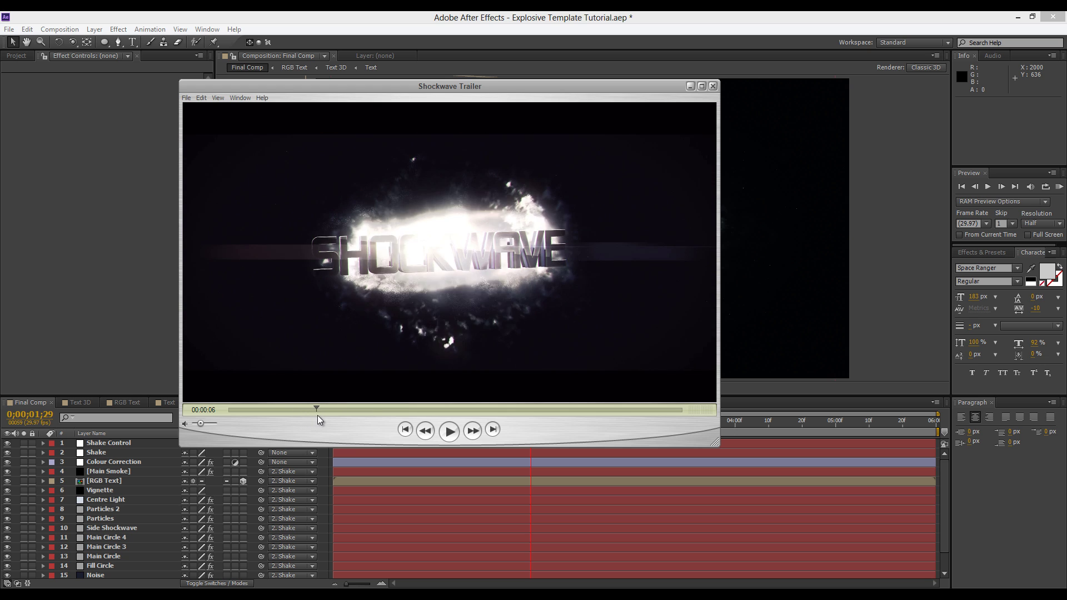
{"action": "left_click", "coordinate": [691, 86]}
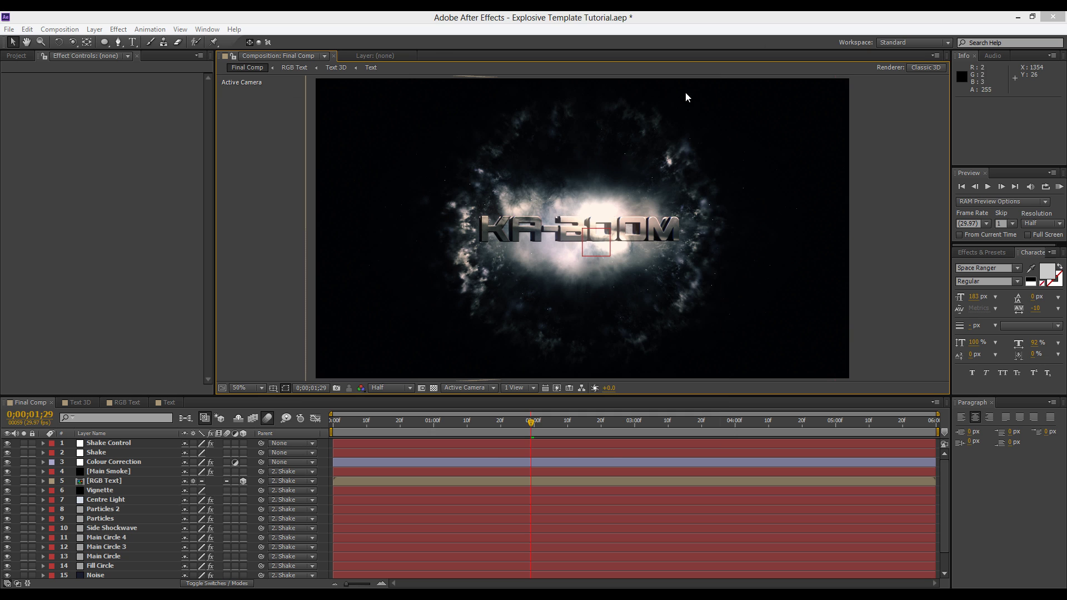
Create a new composition named Flare with the HDTV 1080 29.97 preset and a duration of 0;00;06;00.
{"action": "left_click", "coordinate": [60, 29]}
{"action": "left_click", "coordinate": [56, 42]}
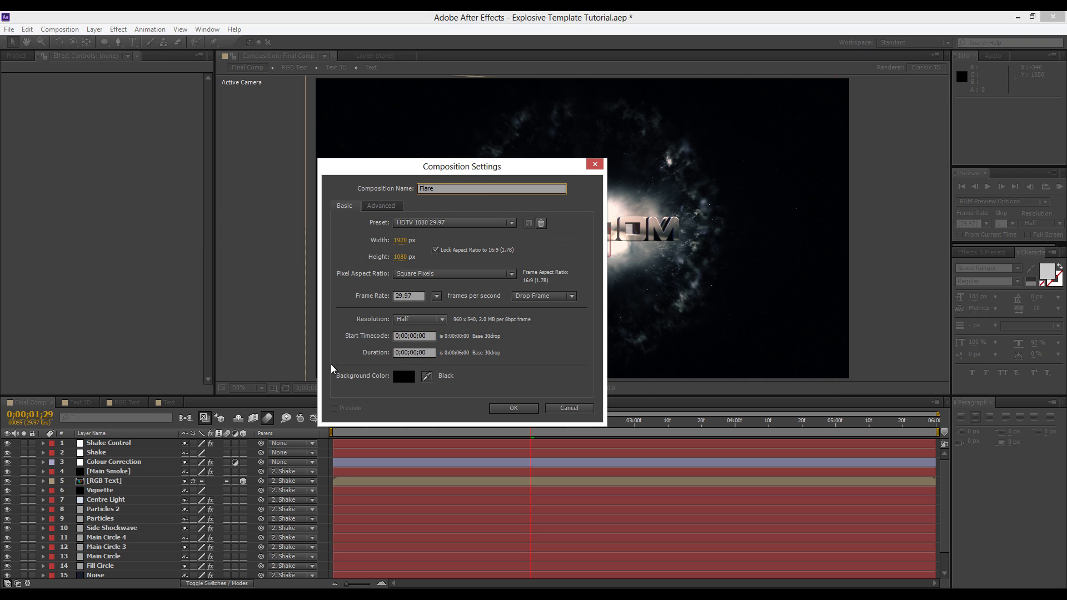
{"action": "left_click", "coordinate": [514, 408]}
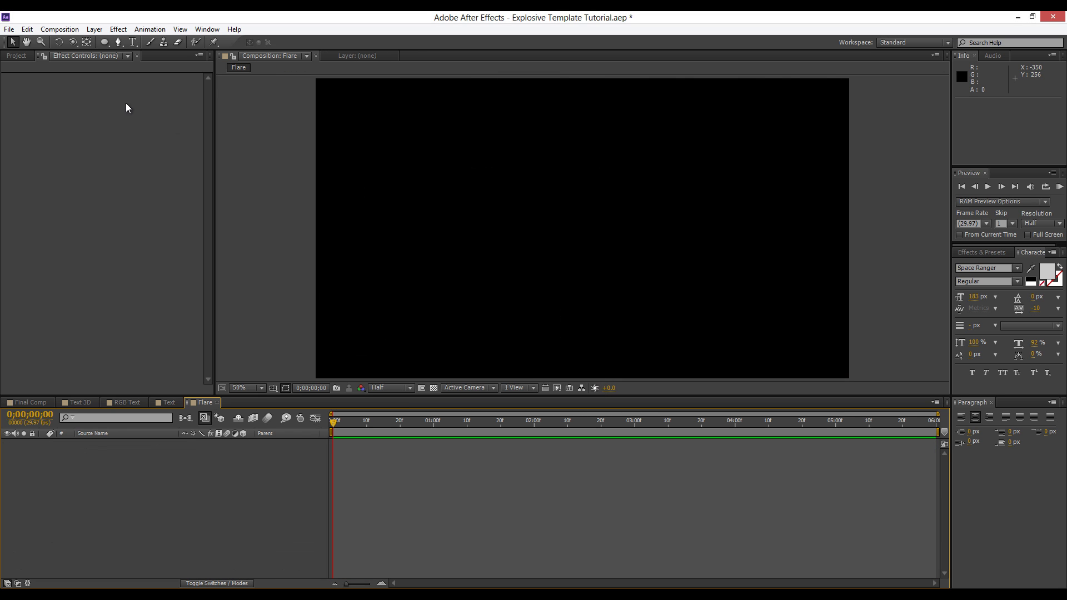
Create a pale orange solid layer at 1920 x 1080 px in the Flare composition.
{"action": "left_click", "coordinate": [105, 42]}
{"action": "left_click", "coordinate": [95, 29]}
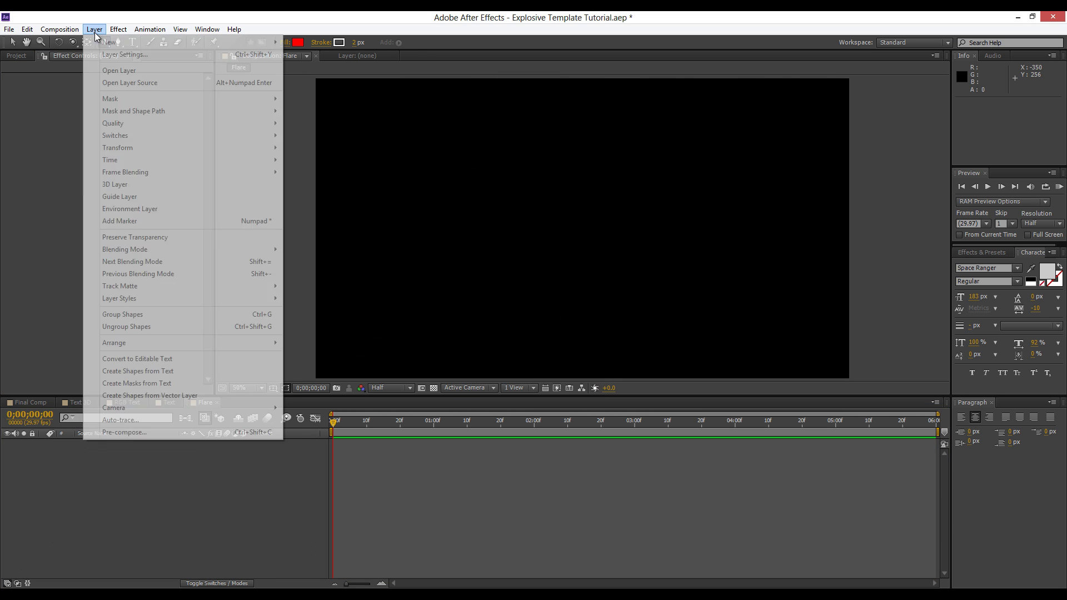
{"action": "left_click", "coordinate": [134, 505]}
{"action": "left_click", "coordinate": [94, 30]}
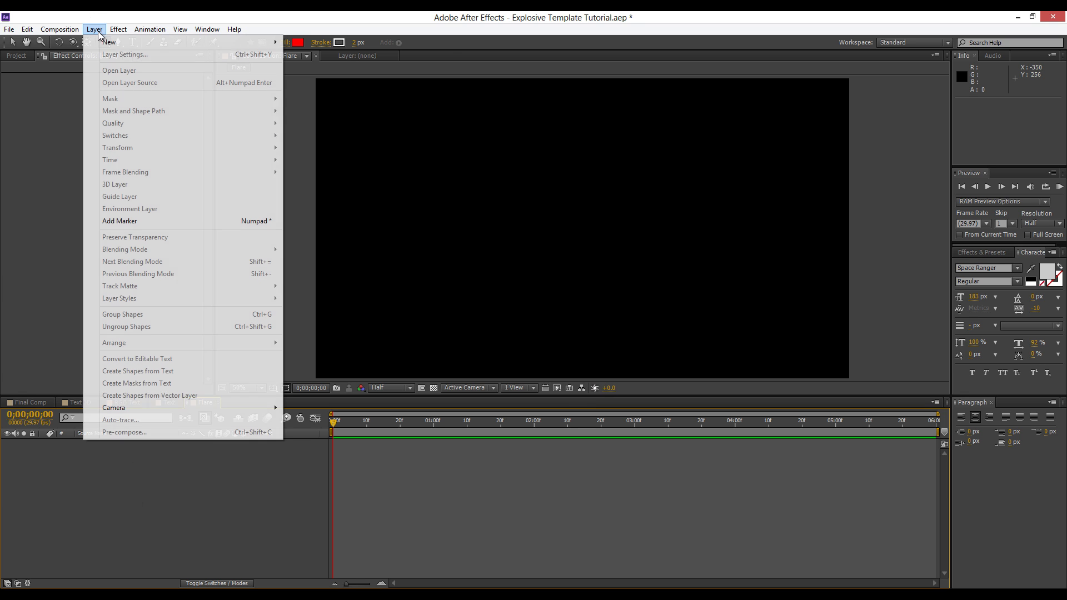
{"action": "mouse_move", "coordinate": [256, 41]}
{"action": "left_click", "coordinate": [354, 54]}
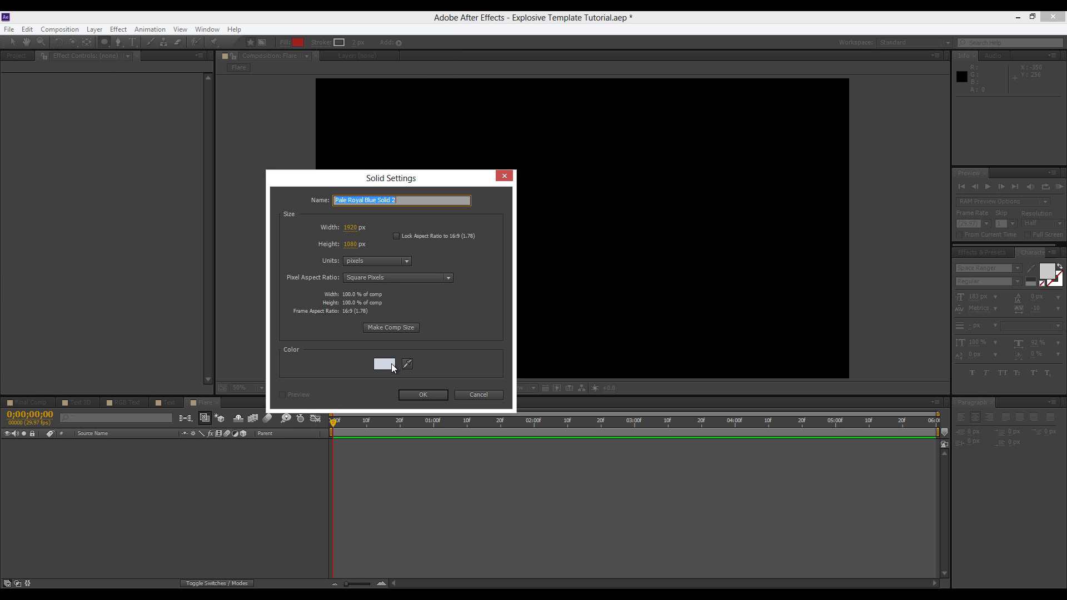
{"action": "left_click", "coordinate": [385, 364]}
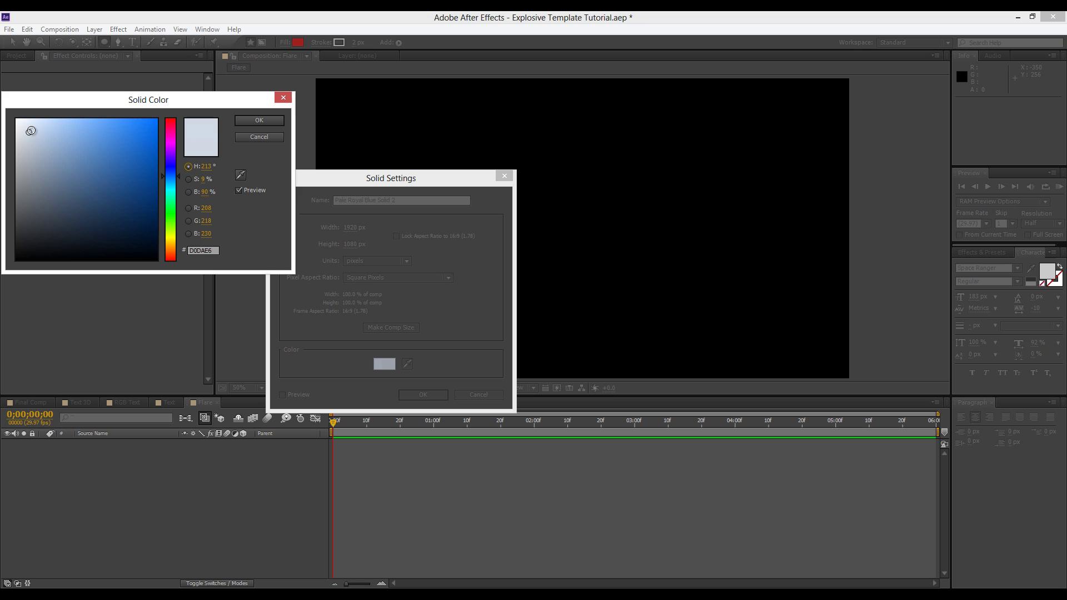
{"action": "left_click_drag", "start_coordinate": [31, 130], "coordinate": [37, 117]}
{"action": "left_click", "coordinate": [171, 248]}
{"action": "left_click", "coordinate": [259, 120]}
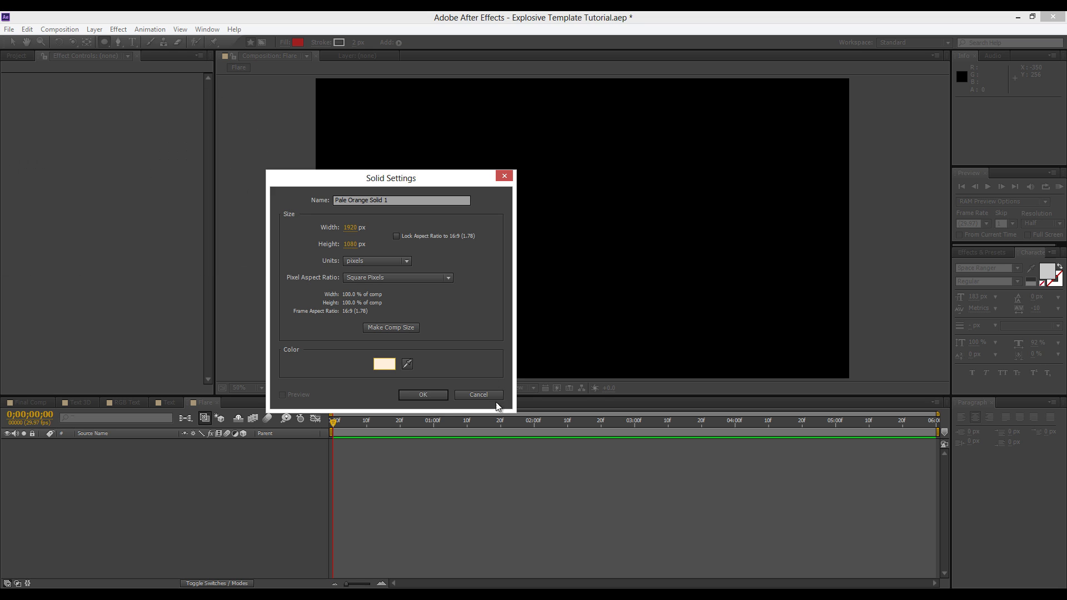
{"action": "left_click", "coordinate": [433, 396]}
{"action": "left_click", "coordinate": [201, 508]}
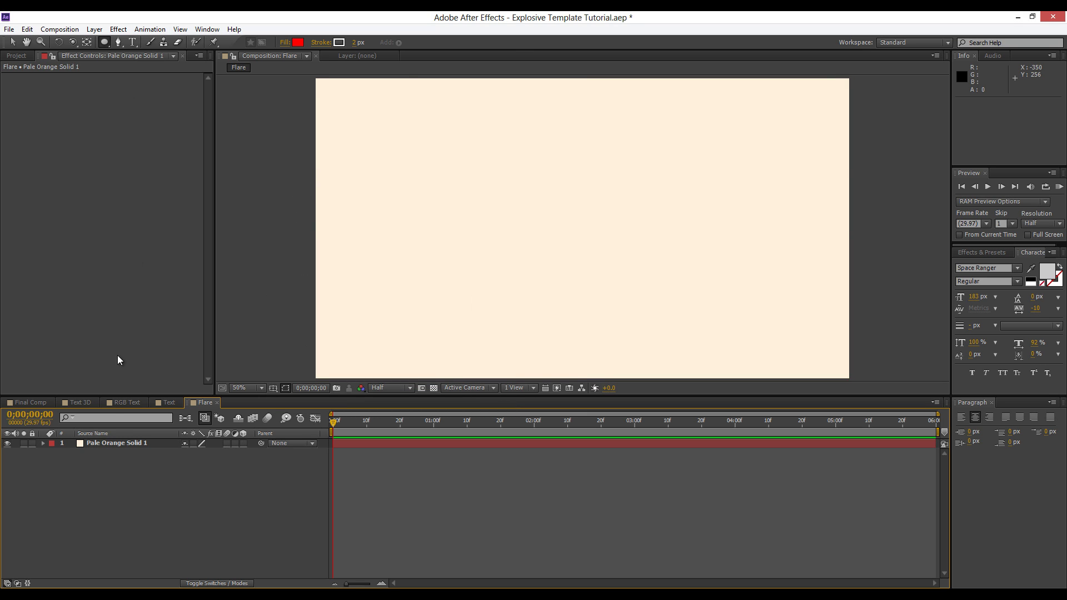
Draw a wide elliptical mask around the middle of the pale orange solid.
{"action": "left_click", "coordinate": [105, 443]}
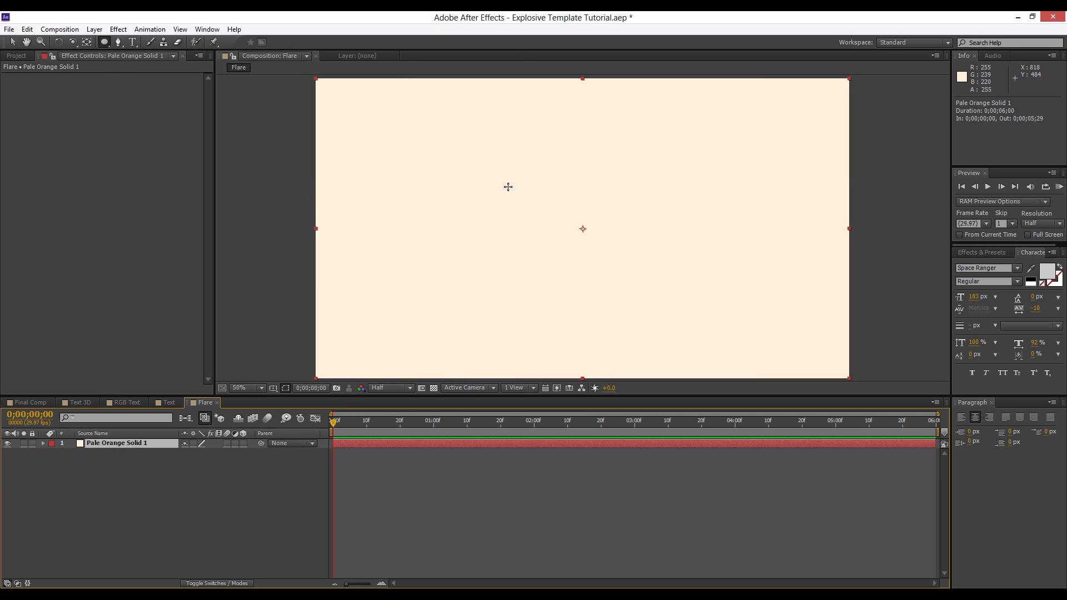
{"action": "left_click_drag", "start_coordinate": [501, 177], "coordinate": [690, 281]}
{"action": "key", "text": "space"}
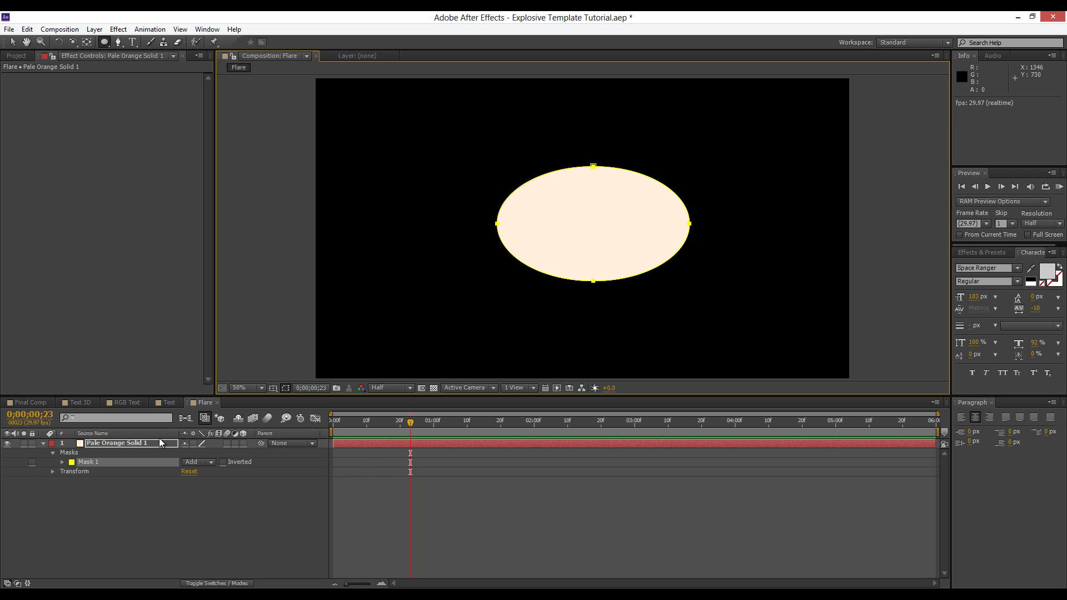
Feather the solid's elliptical mask by 257 pixels and set its Mask Expansion to -71 pixels.
{"action": "left_click", "coordinate": [159, 443]}
{"action": "key", "text": "f"}
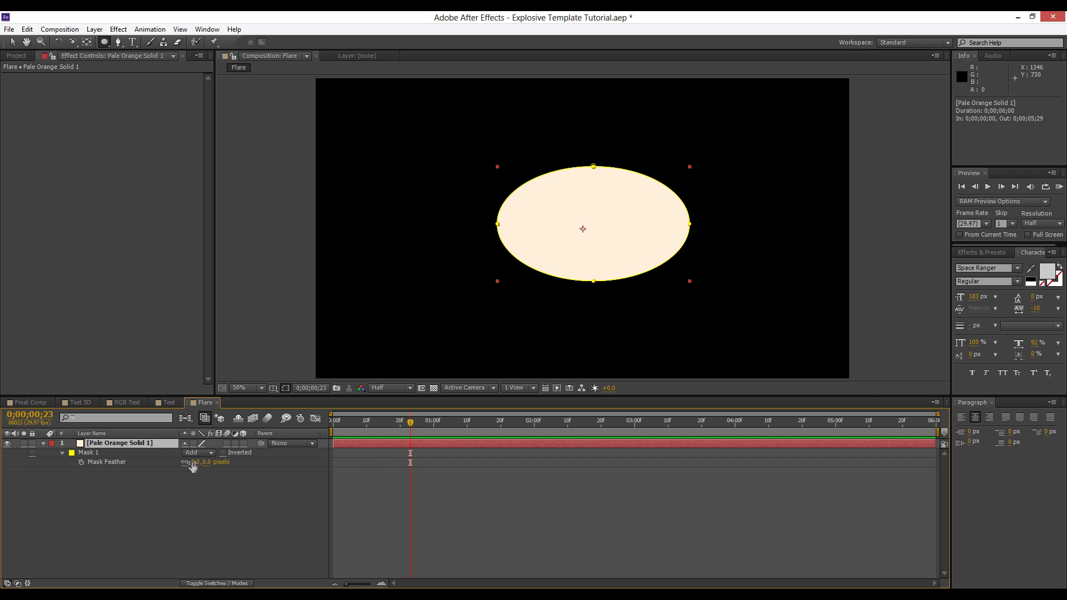
{"action": "left_click_drag", "start_coordinate": [193, 467], "coordinate": [332, 458]}
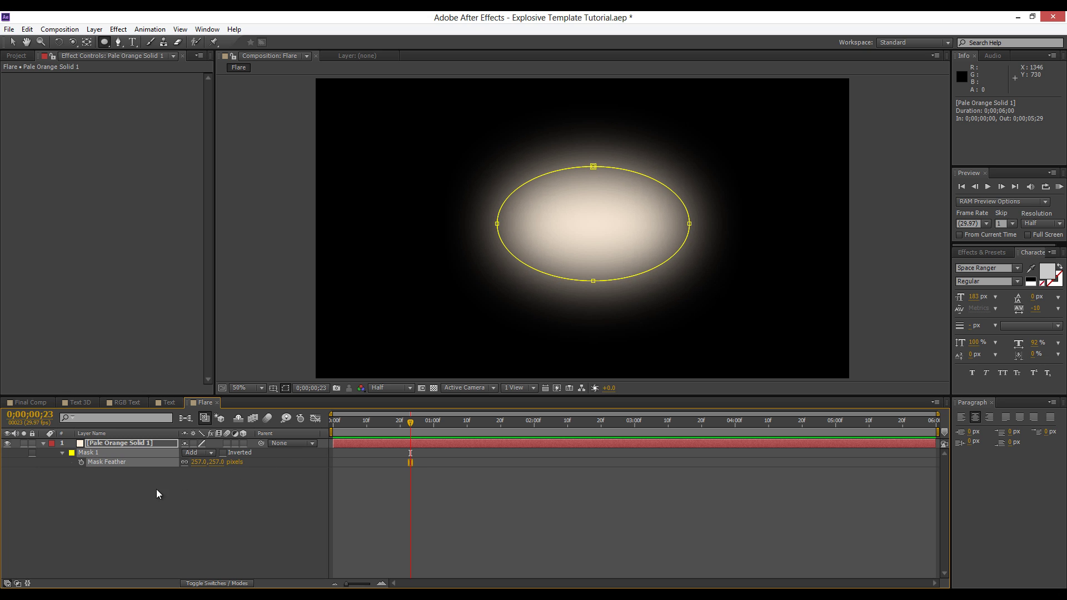
{"action": "left_click", "coordinate": [157, 494]}
{"action": "left_click", "coordinate": [148, 443]}
{"action": "key", "text": "m"}
{"action": "key", "text": "m"}
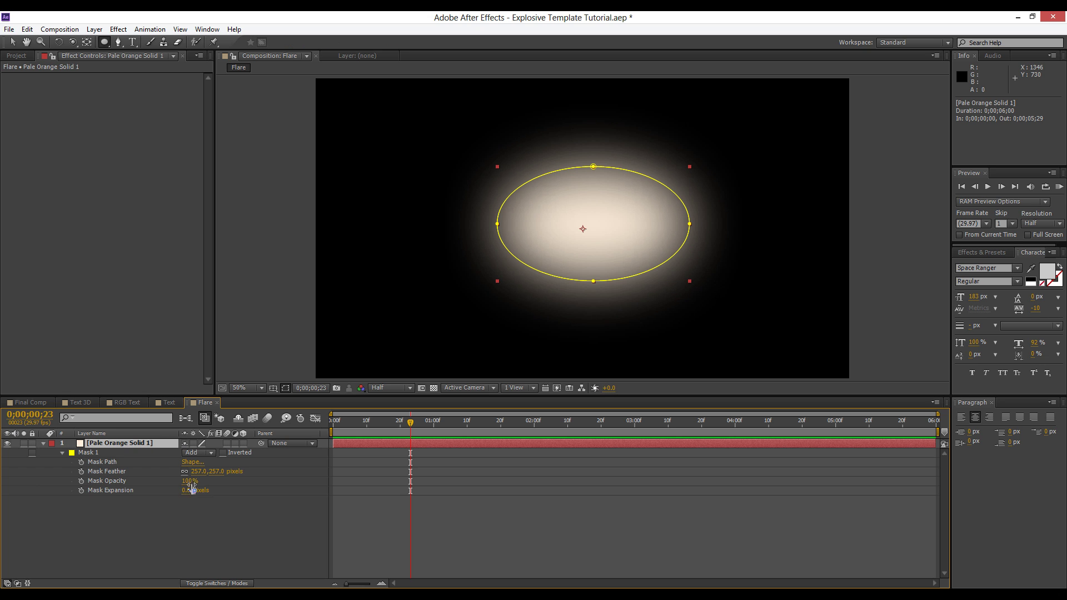
{"action": "left_click_drag", "start_coordinate": [186, 490], "coordinate": [167, 511]}
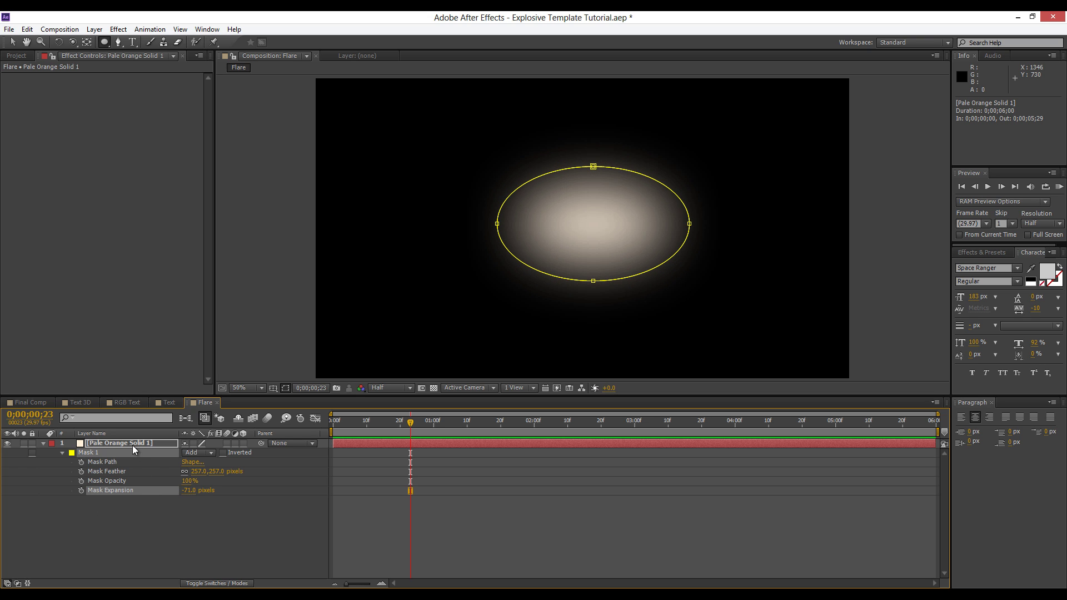
Lower the solid's Opacity to 57% and increase its Mask Feather to 436 pixels.
{"action": "left_click", "coordinate": [133, 445]}
{"action": "key", "text": "t"}
{"action": "left_click_drag", "start_coordinate": [189, 453], "coordinate": [291, 460]}
{"action": "key", "text": "f"}
{"action": "left_click", "coordinate": [117, 499]}
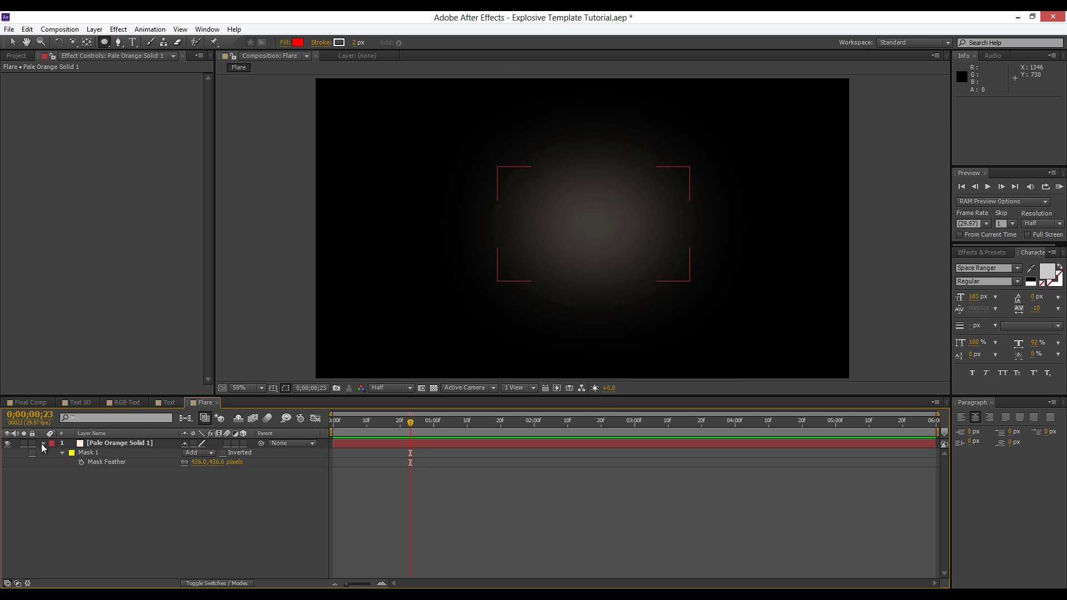
Duplicate the masked pale orange solid and set the upper copy's Mask Feather to 180 pixels.
{"action": "left_click", "coordinate": [12, 42]}
{"action": "left_click", "coordinate": [118, 443]}
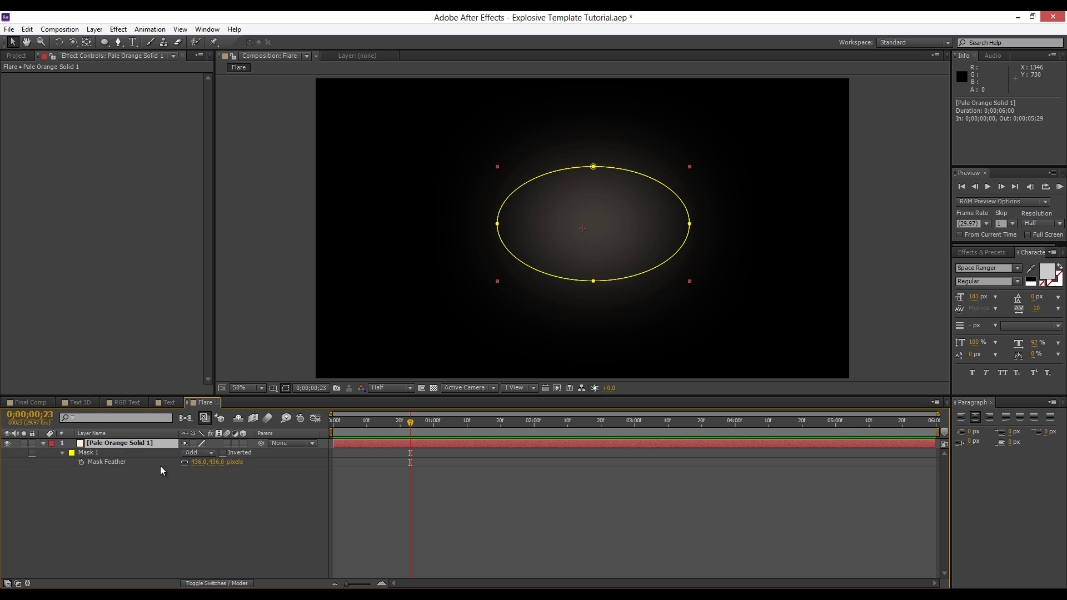
{"action": "key", "text": "ctrl+d"}
{"action": "key", "text": "f"}
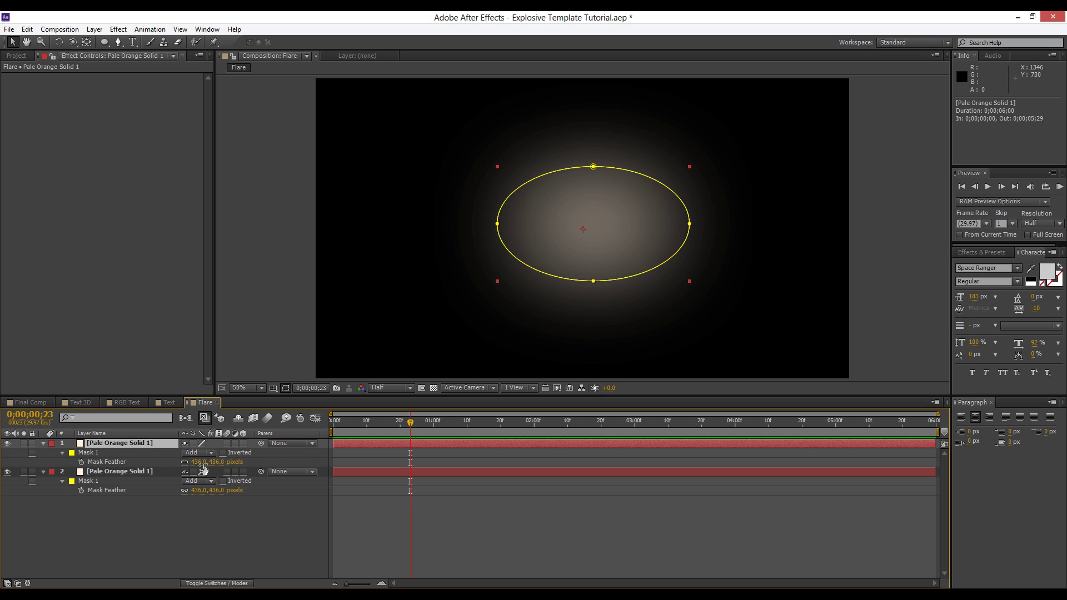
{"action": "left_click_drag", "start_coordinate": [196, 464], "coordinate": [108, 496]}
Contract the upper copy's Mask Expansion further, set its Opacity to 100%, and collapse both solid layers.
{"action": "key", "text": "m"}
{"action": "key", "text": "m"}
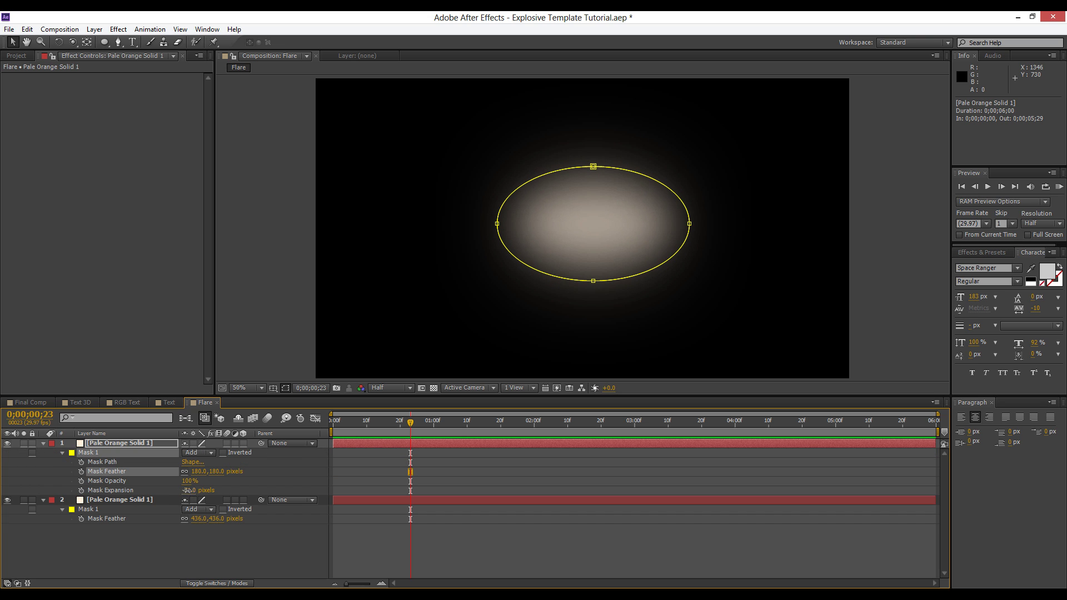
{"action": "left_click_drag", "start_coordinate": [189, 491], "coordinate": [165, 504]}
{"action": "key", "text": "t"}
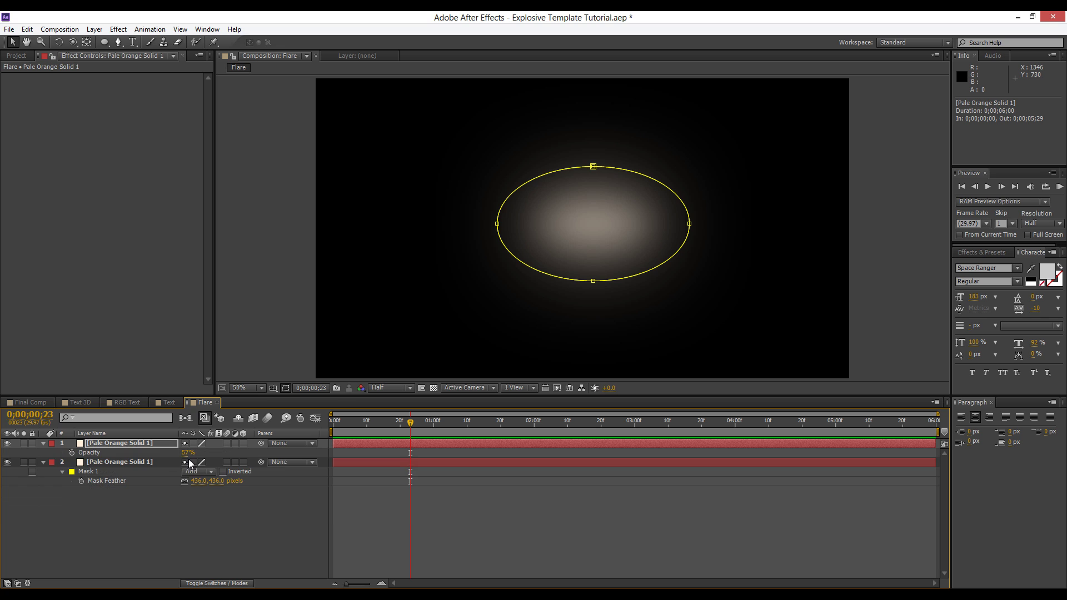
{"action": "left_click_drag", "start_coordinate": [189, 453], "coordinate": [248, 449]}
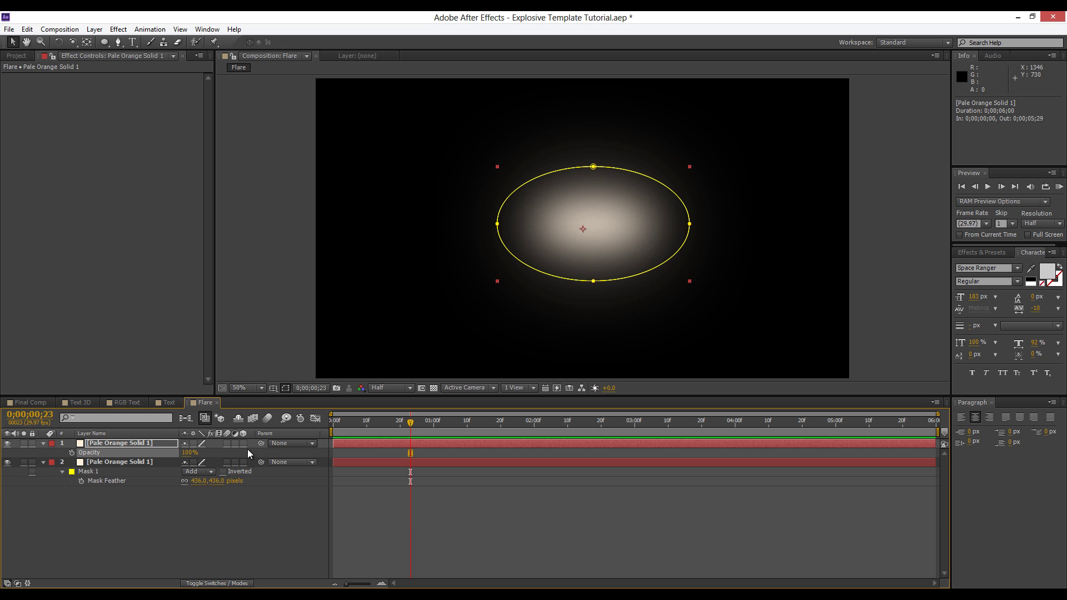
{"action": "left_click", "coordinate": [202, 512]}
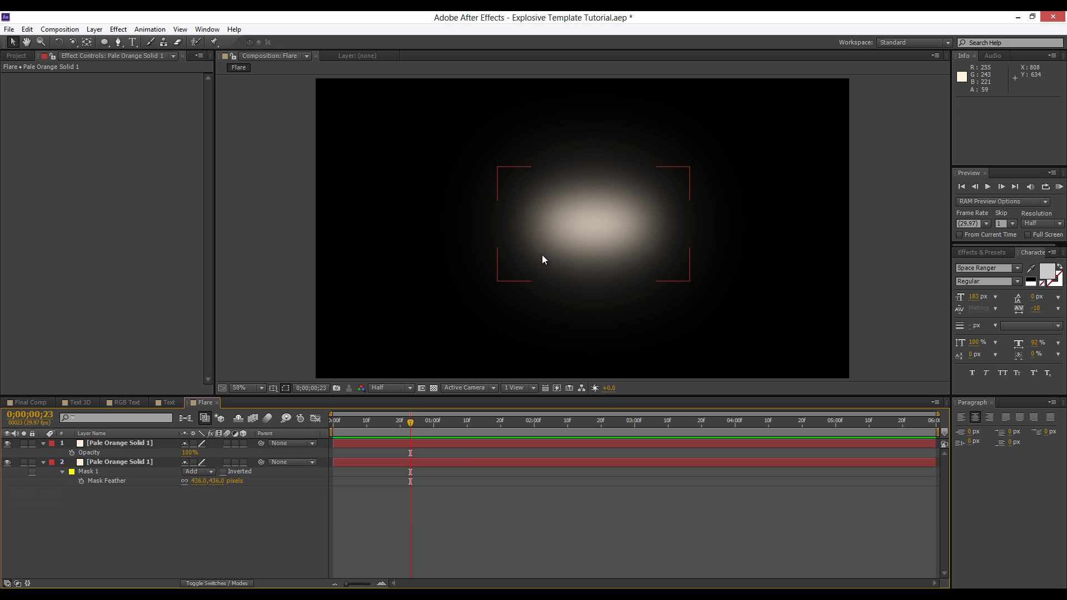
{"action": "left_click", "coordinate": [43, 444]}
{"action": "left_click", "coordinate": [42, 453]}
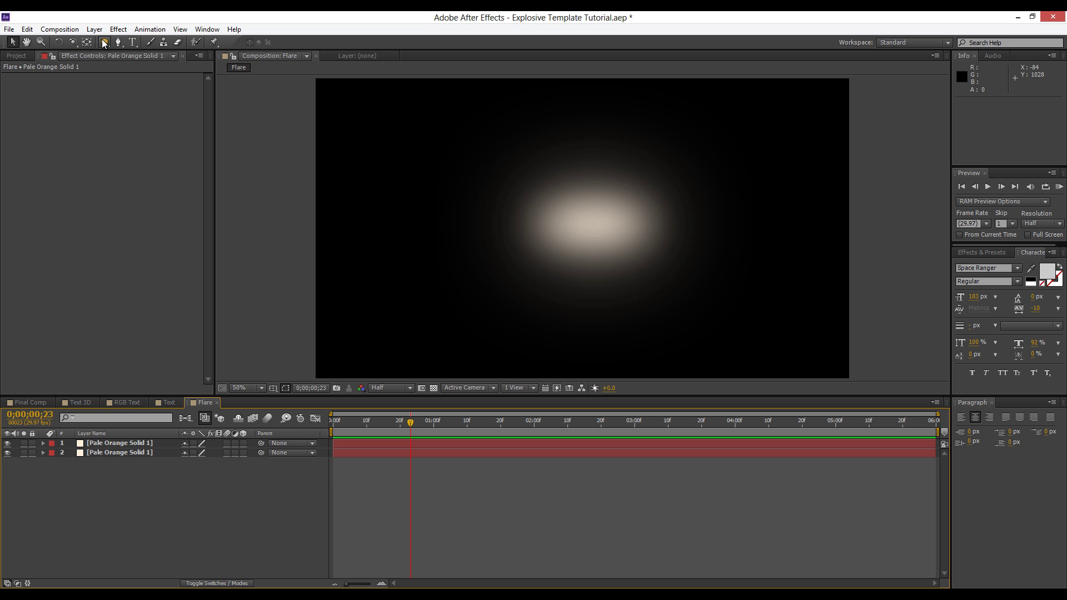
Choose the Rounded Rectangle tool and set the shape stroke width to 0 px.
{"action": "mouse_move", "coordinate": [104, 43]}
{"action": "left_mouse_down"}
{"action": "mouse_move", "coordinate": [128, 55]}
{"action": "mouse_move", "coordinate": [110, 48]}
{"action": "left_mouse_up"}
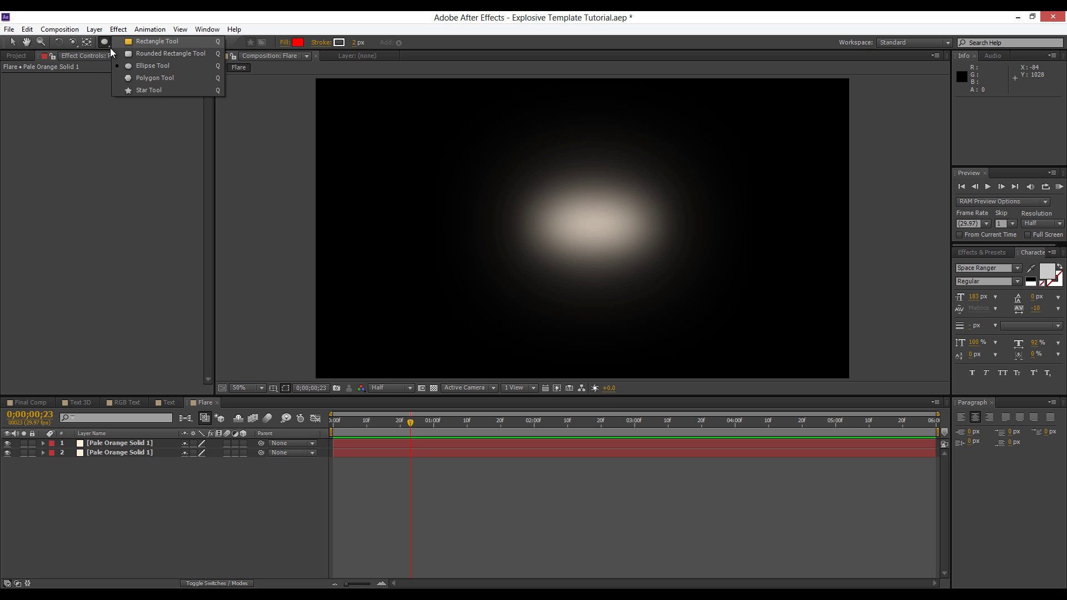
{"action": "left_click_drag", "start_coordinate": [175, 45], "coordinate": [158, 57]}
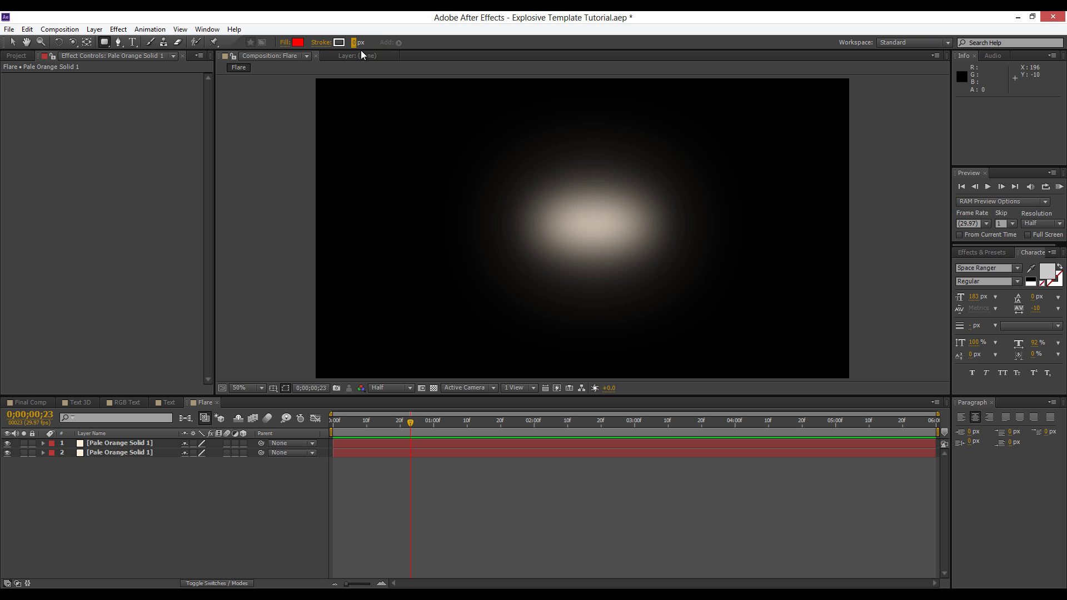
{"action": "left_click", "coordinate": [161, 496]}
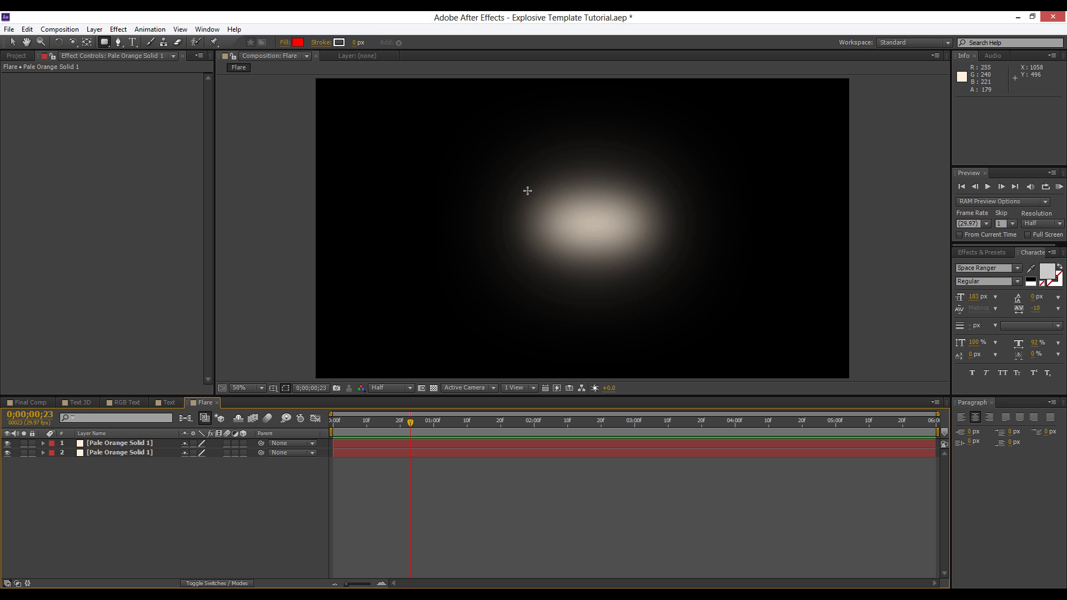
Change the shape fill colour from red to a muted salmon pink.
{"action": "left_click", "coordinate": [298, 43]}
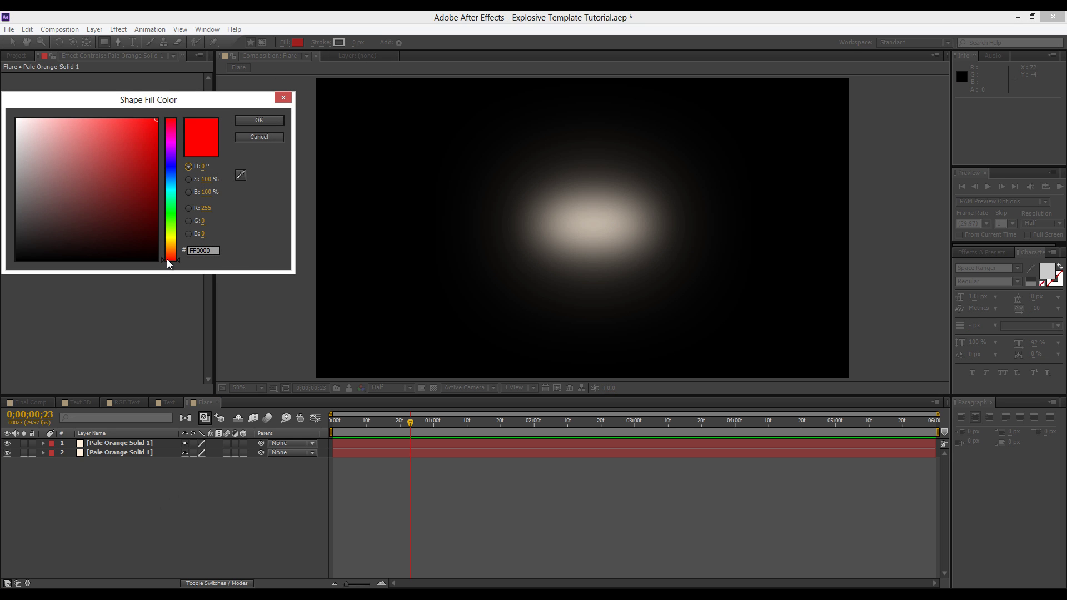
{"action": "left_click_drag", "start_coordinate": [168, 261], "coordinate": [171, 256]}
{"action": "mouse_move", "coordinate": [56, 150]}
{"action": "left_mouse_down"}
{"action": "mouse_move", "coordinate": [57, 119]}
{"action": "mouse_move", "coordinate": [100, 152]}
{"action": "left_mouse_up"}
{"action": "left_click", "coordinate": [172, 260]}
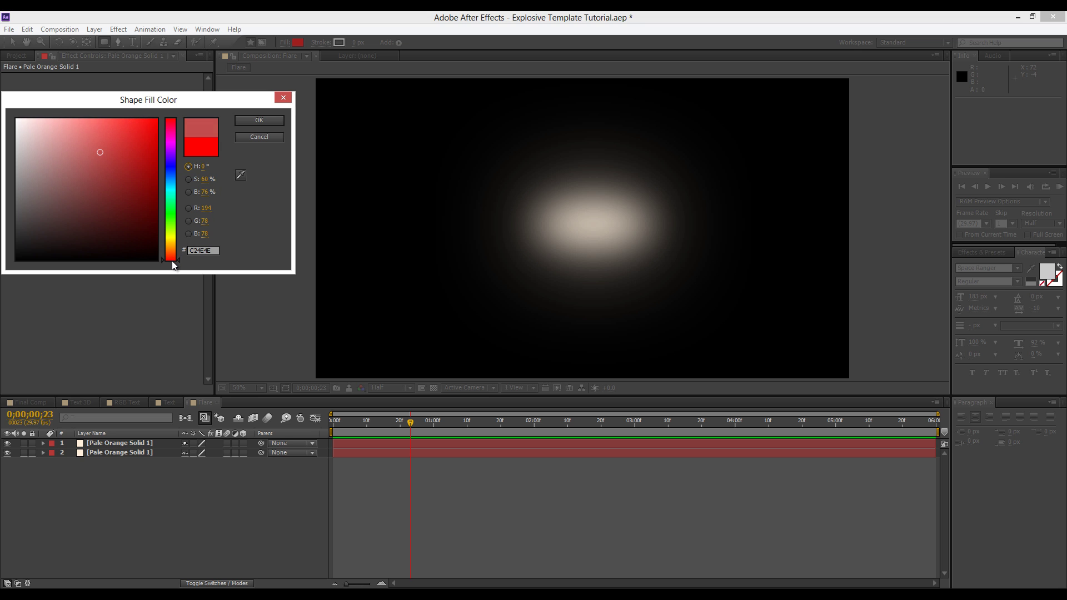
{"action": "left_click_drag", "start_coordinate": [170, 256], "coordinate": [171, 253]}
{"action": "mouse_move", "coordinate": [77, 145]}
{"action": "left_mouse_down"}
{"action": "mouse_move", "coordinate": [50, 131]}
{"action": "mouse_move", "coordinate": [55, 159]}
{"action": "mouse_move", "coordinate": [67, 159]}
{"action": "left_mouse_up"}
{"action": "left_click", "coordinate": [259, 120]}
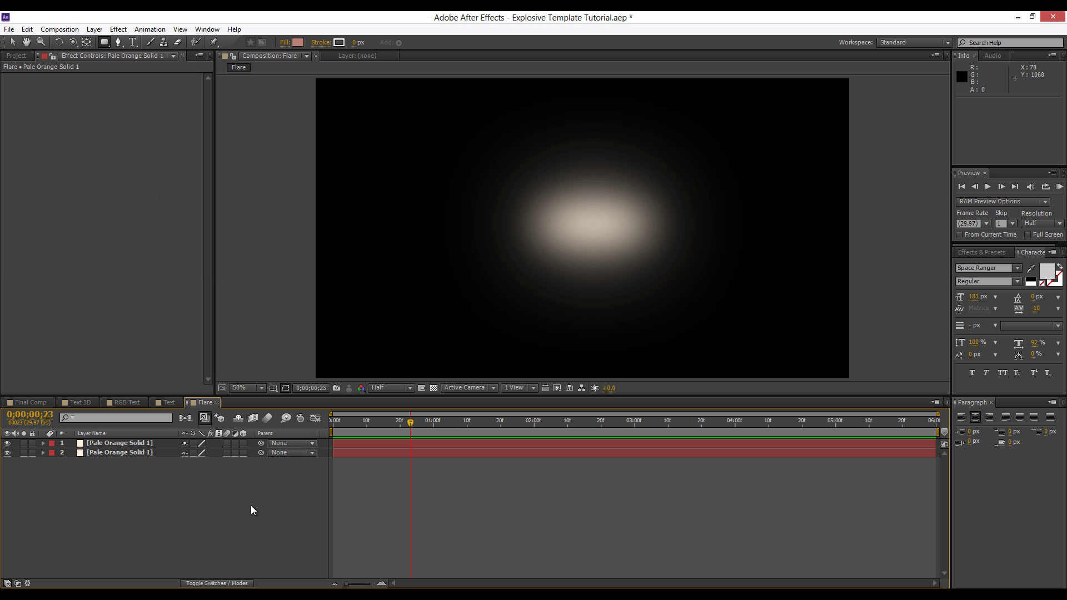
Draw a long, flat salmon rounded rectangle extending left from the glow as a new shape layer.
{"action": "left_click", "coordinate": [361, 205]}
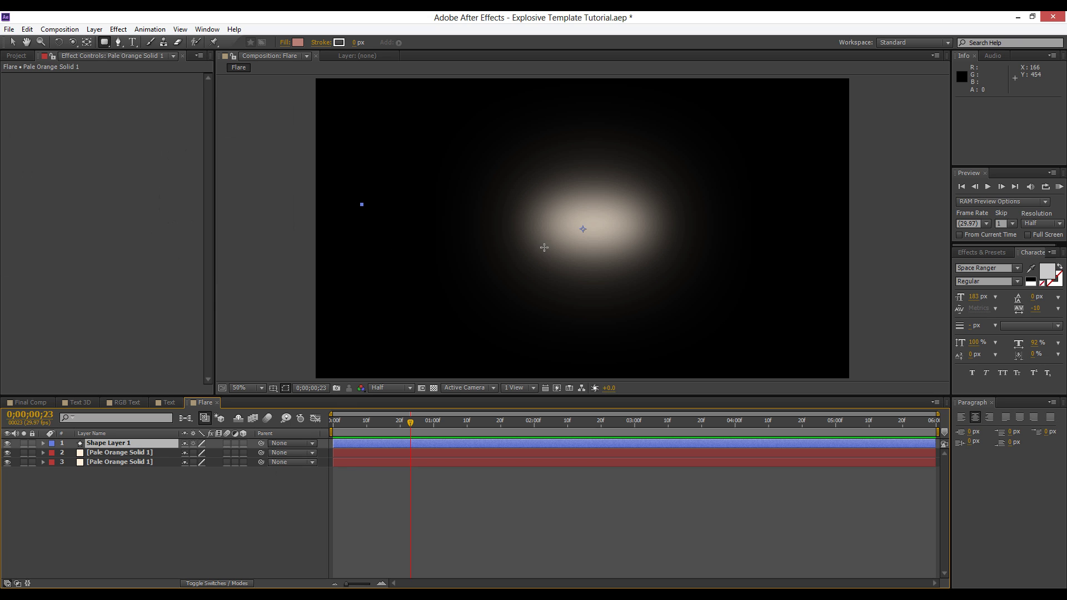
{"action": "mouse_move", "coordinate": [544, 247]}
{"action": "left_mouse_down"}
{"action": "mouse_move", "coordinate": [543, 229]}
{"action": "mouse_move", "coordinate": [543, 247]}
{"action": "mouse_move", "coordinate": [531, 228]}
{"action": "left_mouse_up"}
{"action": "key", "text": "space"}
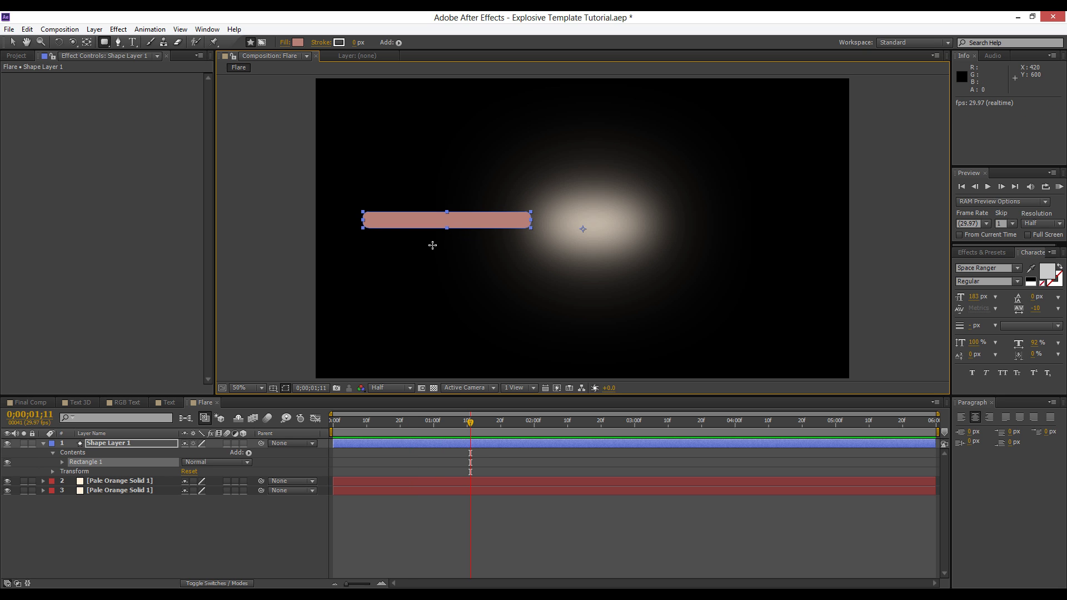
Deselect the salmon bar and set the fill for new shapes to a light grey, DDDBDA.
{"action": "key", "text": "F2"}
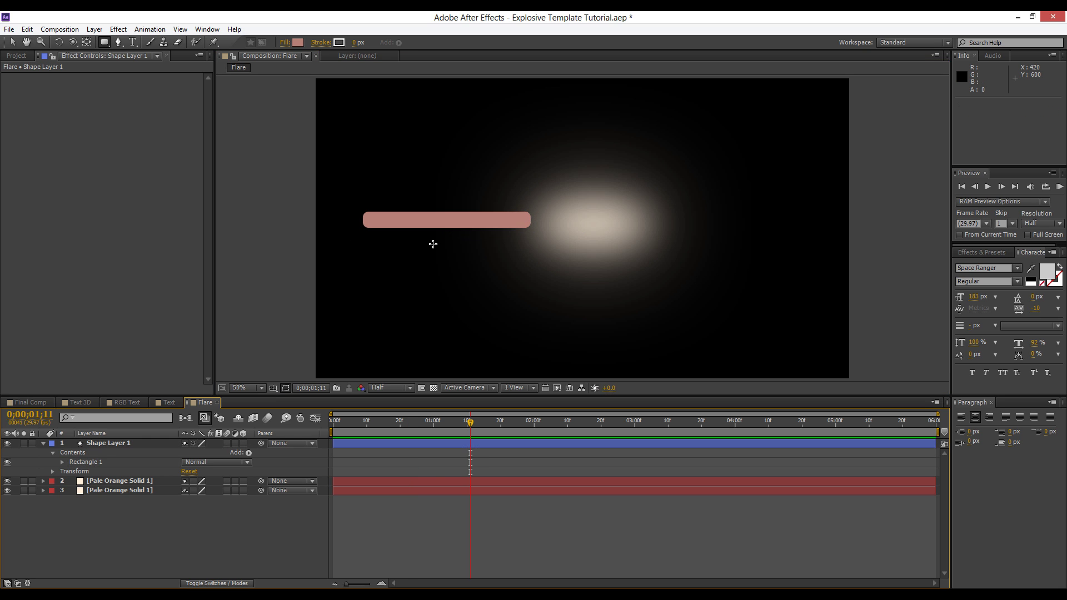
{"action": "left_click", "coordinate": [298, 42]}
{"action": "left_click_drag", "start_coordinate": [43, 159], "coordinate": [19, 138]}
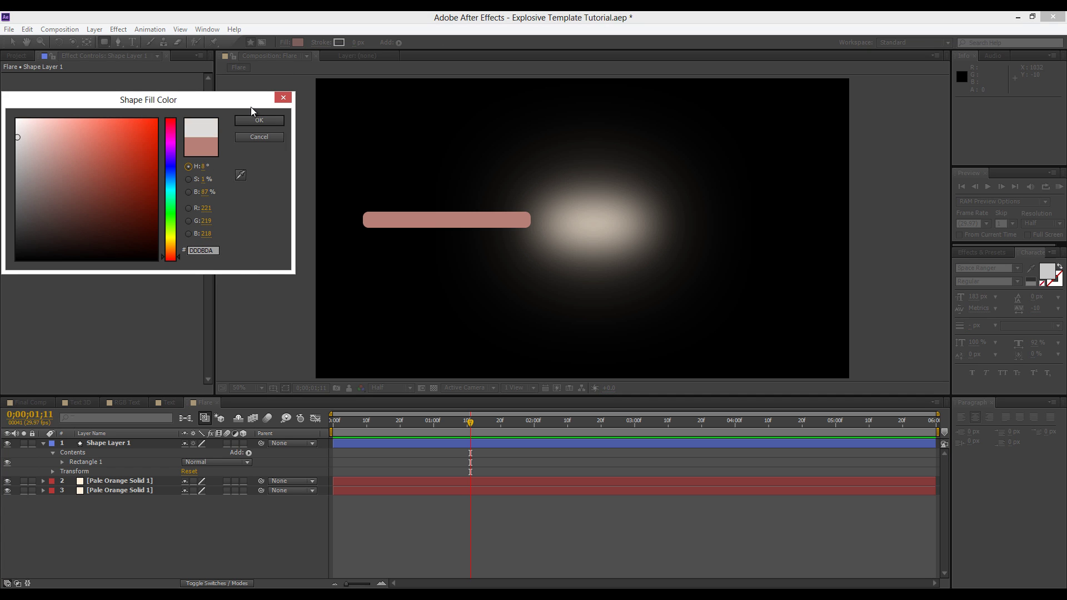
{"action": "left_click", "coordinate": [259, 120]}
Draw a very thin light grey bar just below the salmon bar's left end and collapse both shape layers.
{"action": "mouse_move", "coordinate": [354, 233]}
{"action": "left_mouse_down"}
{"action": "mouse_move", "coordinate": [451, 239]}
{"action": "mouse_move", "coordinate": [427, 235]}
{"action": "left_mouse_up"}
{"action": "key", "text": "space"}
{"action": "key", "text": "space"}
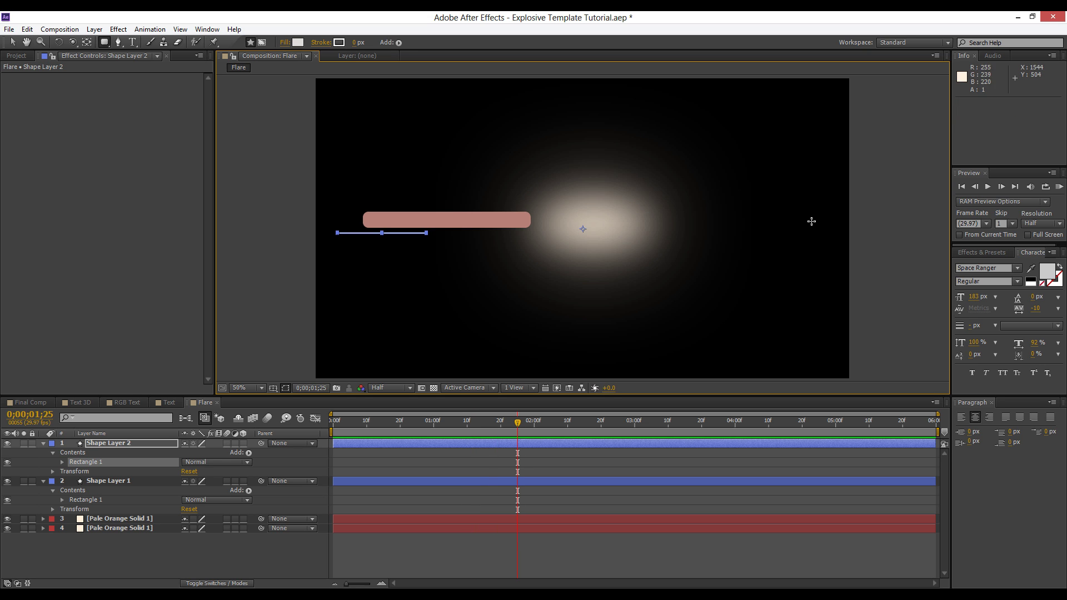
{"action": "left_click", "coordinate": [43, 443]}
{"action": "left_click", "coordinate": [43, 452]}
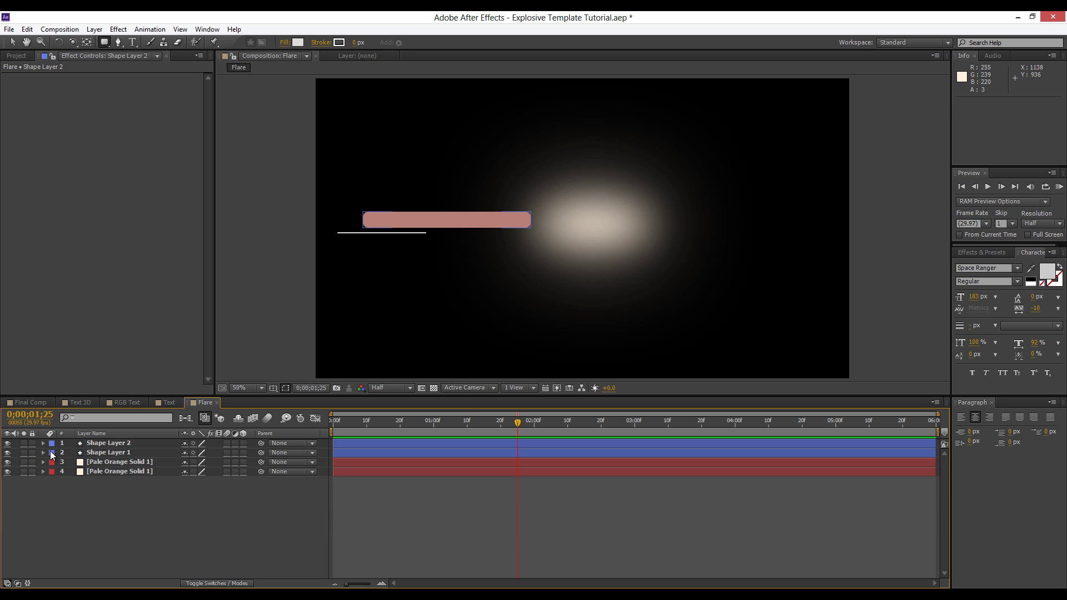
Draw a light grey rounded bar about 864 by 26 px from the glow's centre rightwards and collapse its layer.
{"action": "mouse_move", "coordinate": [623, 209]}
{"action": "left_mouse_down"}
{"action": "mouse_move", "coordinate": [739, 229]}
{"action": "mouse_move", "coordinate": [865, 211]}
{"action": "mouse_move", "coordinate": [826, 223]}
{"action": "mouse_move", "coordinate": [839, 221]}
{"action": "left_mouse_up"}
{"action": "left_click", "coordinate": [661, 542]}
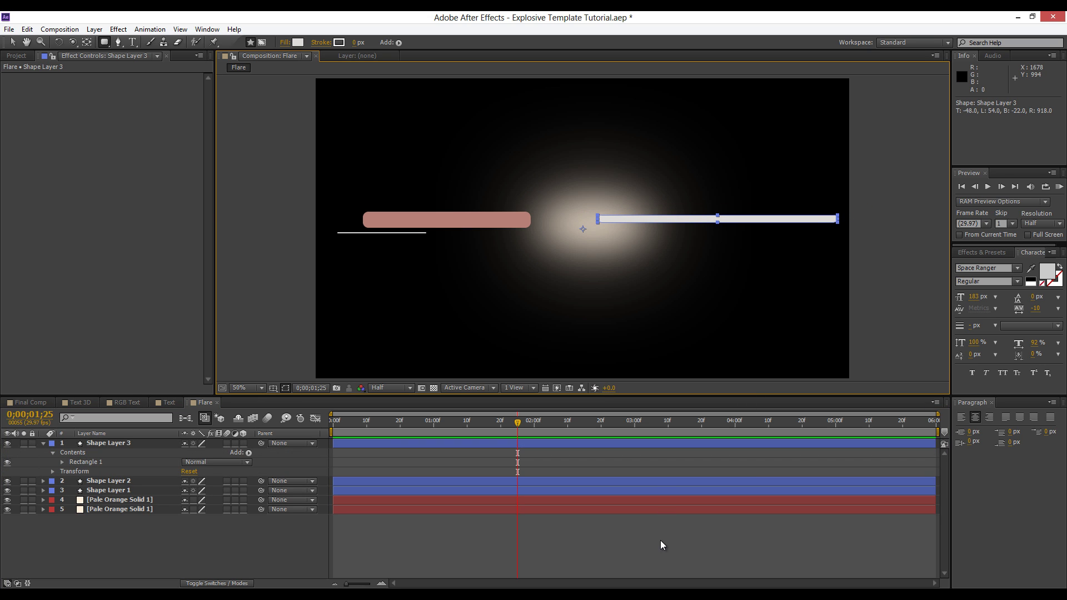
{"action": "left_click", "coordinate": [44, 443]}
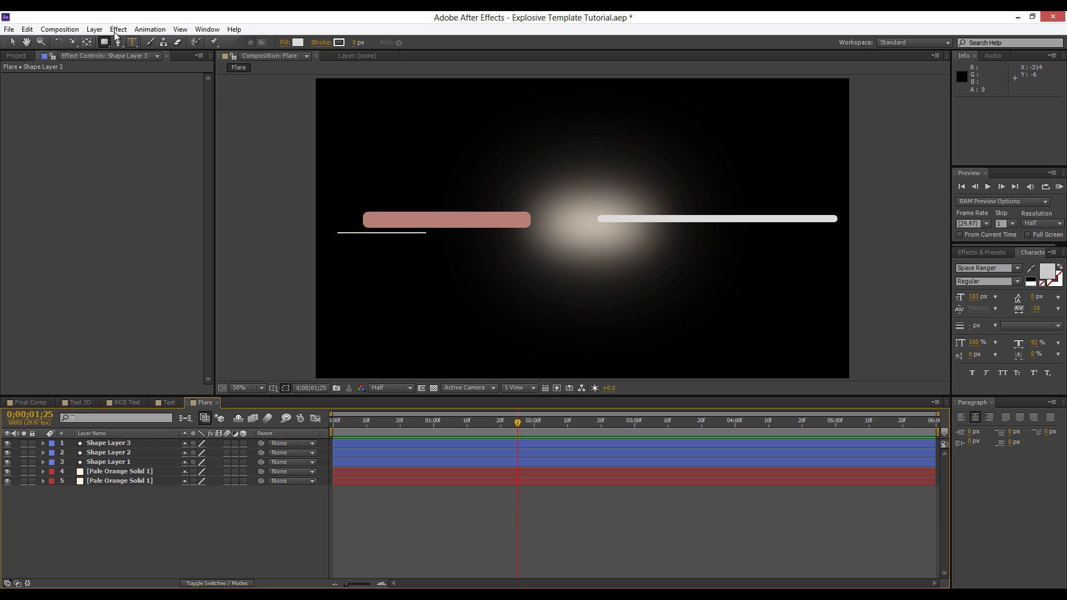
Draw two light grey circles on a new shape layer, about 152 px wide up beside the glow and about 50 px above the bar's inner end.
{"action": "left_click_drag", "start_coordinate": [104, 42], "coordinate": [165, 67]}
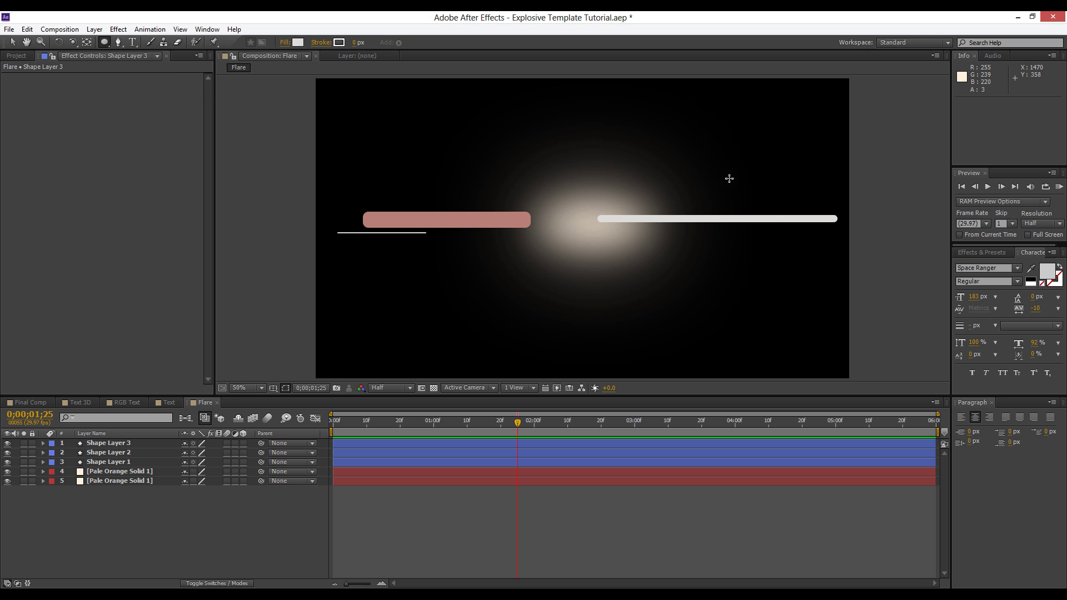
{"action": "mouse_move", "coordinate": [728, 179]}
{"action": "left_mouse_down"}
{"action": "mouse_move", "coordinate": [786, 234]}
{"action": "mouse_move", "coordinate": [796, 200]}
{"action": "mouse_move", "coordinate": [780, 185]}
{"action": "mouse_move", "coordinate": [731, 202]}
{"action": "left_mouse_up"}
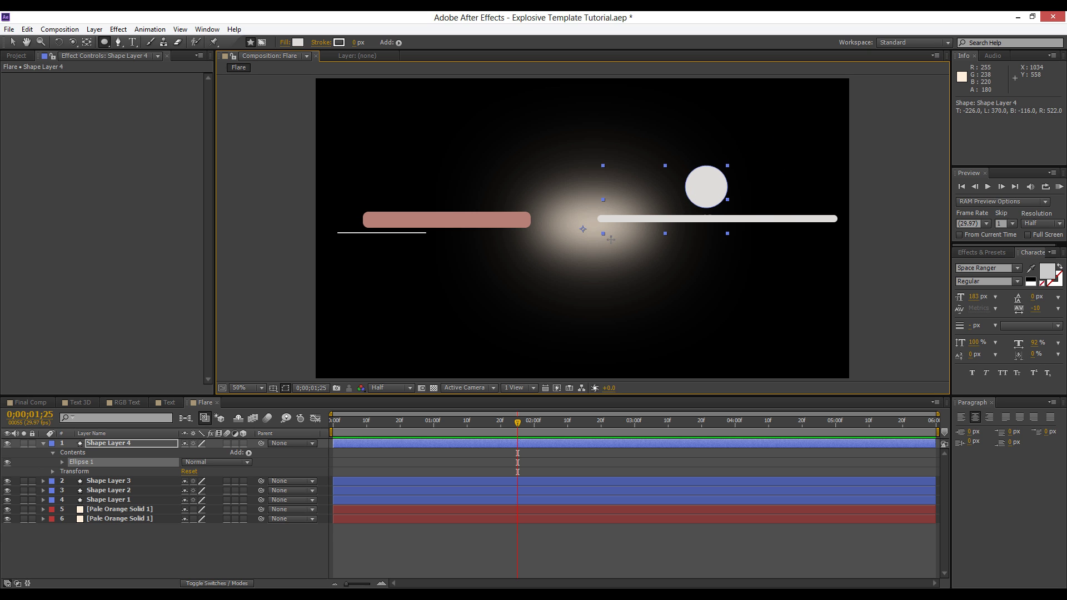
{"action": "mouse_move", "coordinate": [611, 239]}
{"action": "left_mouse_down"}
{"action": "mouse_move", "coordinate": [594, 228]}
{"action": "mouse_move", "coordinate": [600, 213]}
{"action": "mouse_move", "coordinate": [614, 214]}
{"action": "left_mouse_up"}
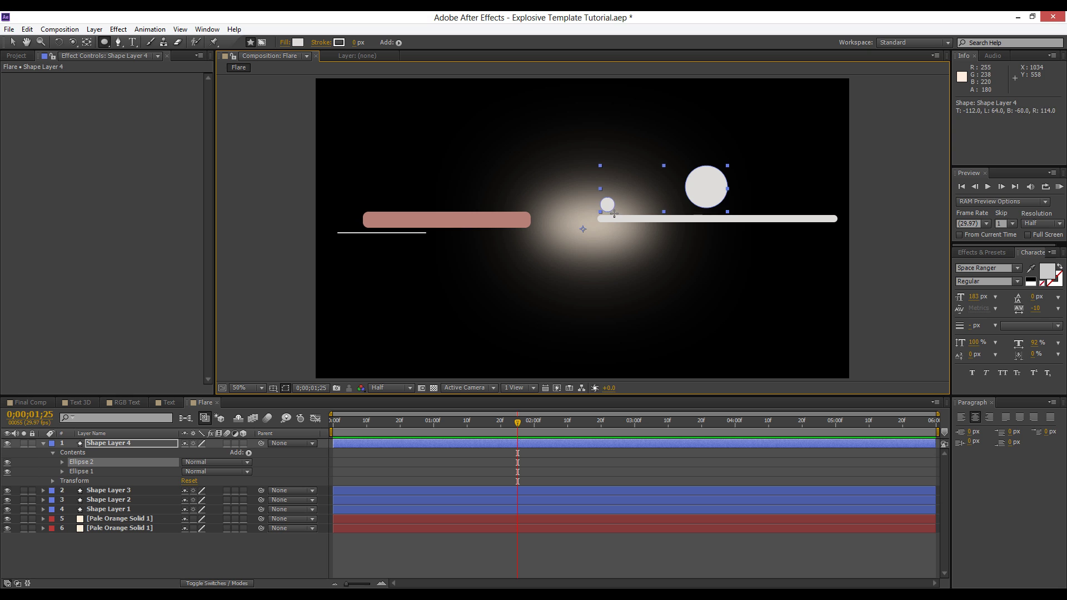
{"action": "left_click", "coordinate": [457, 572]}
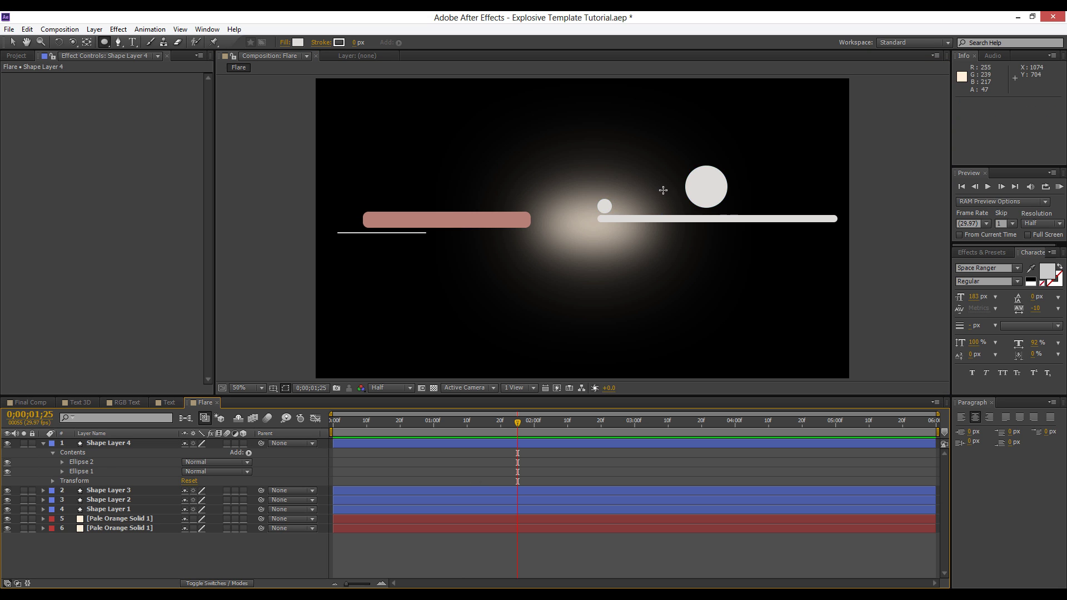
Collapse the new circle shape layer and rename it Circles.
{"action": "left_click", "coordinate": [12, 42]}
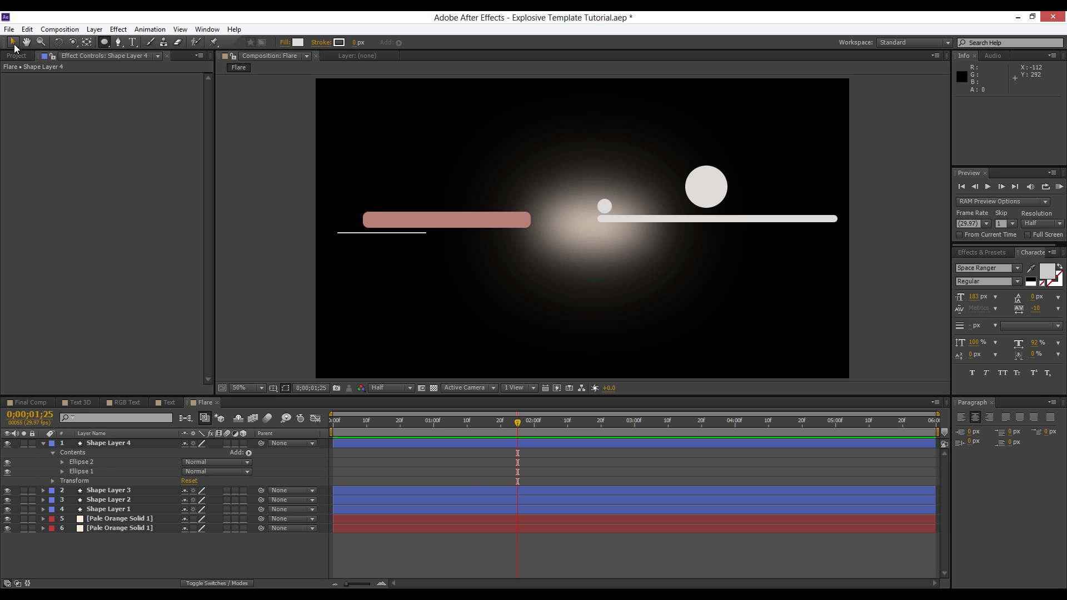
{"action": "left_click", "coordinate": [49, 444]}
{"action": "left_click", "coordinate": [44, 443]}
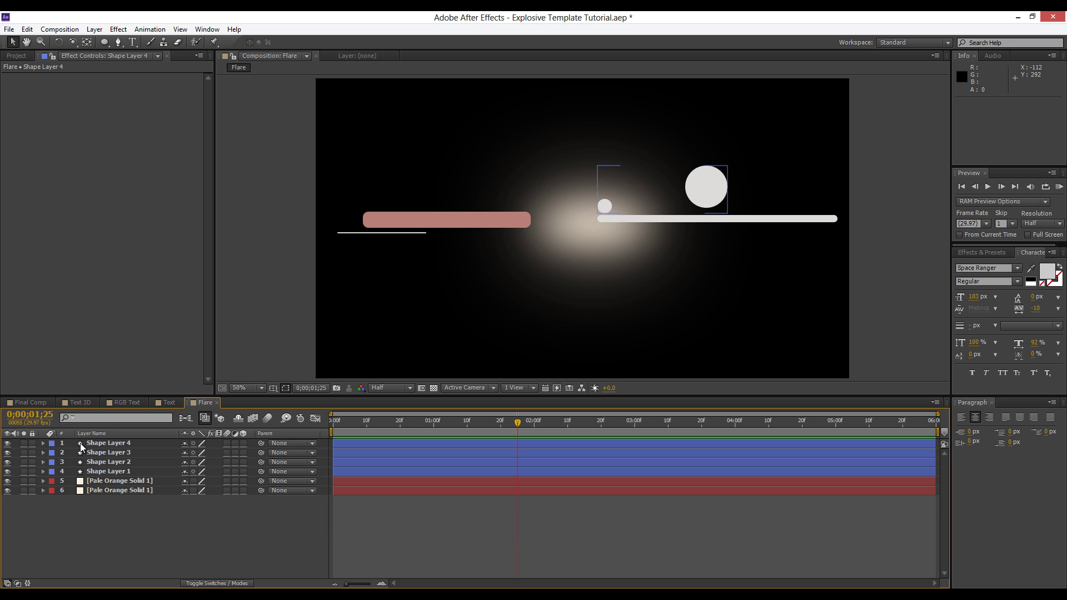
{"action": "key", "text": "Return"}
{"action": "type", "text": "Circles"}
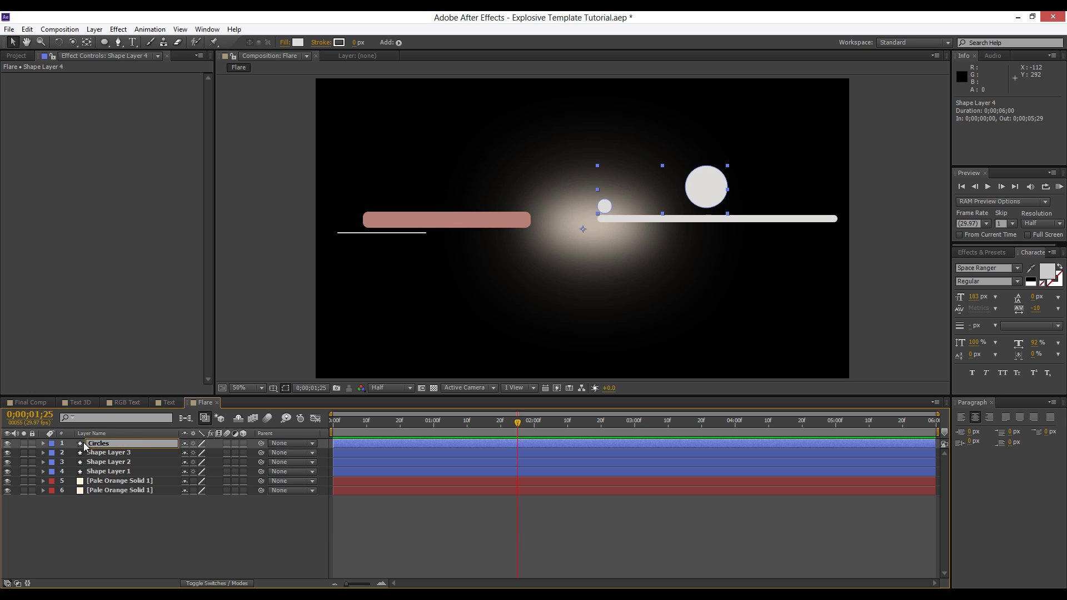
{"action": "key", "text": "Return"}
Apply a Gaussian Blur to the Circles layer with a blurriness of about 77.2.
{"action": "left_click", "coordinate": [118, 29]}
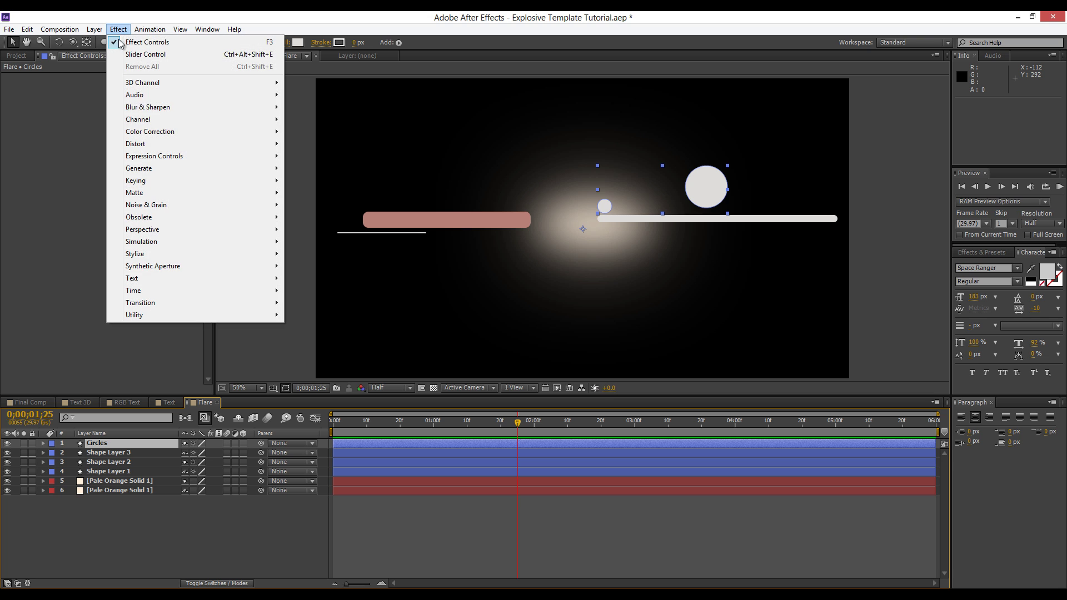
{"action": "mouse_move", "coordinate": [167, 107]}
{"action": "left_click", "coordinate": [341, 242]}
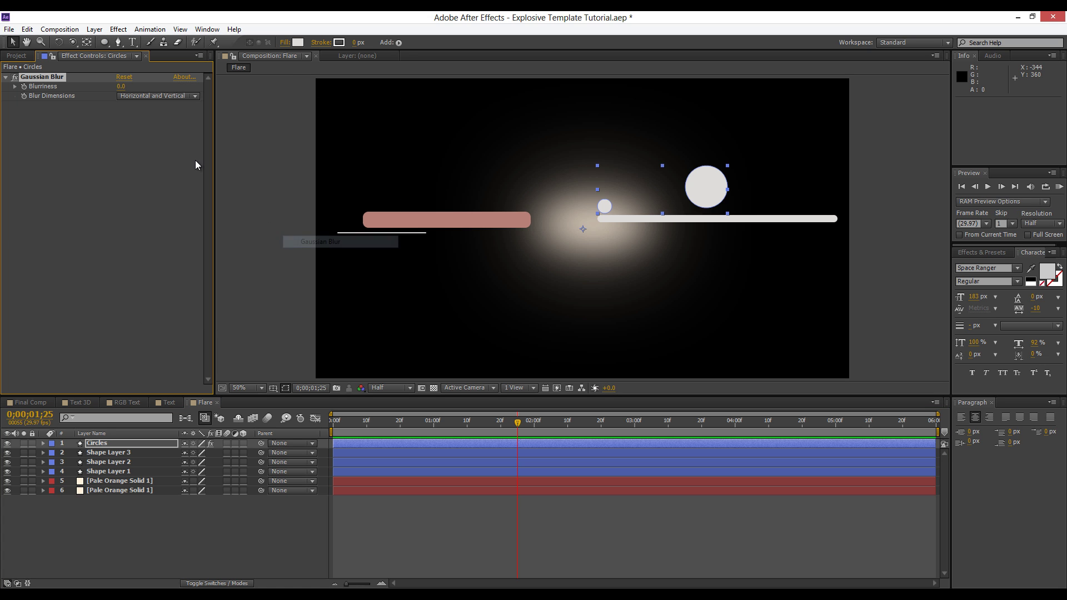
{"action": "left_click_drag", "start_coordinate": [120, 86], "coordinate": [592, 129]}
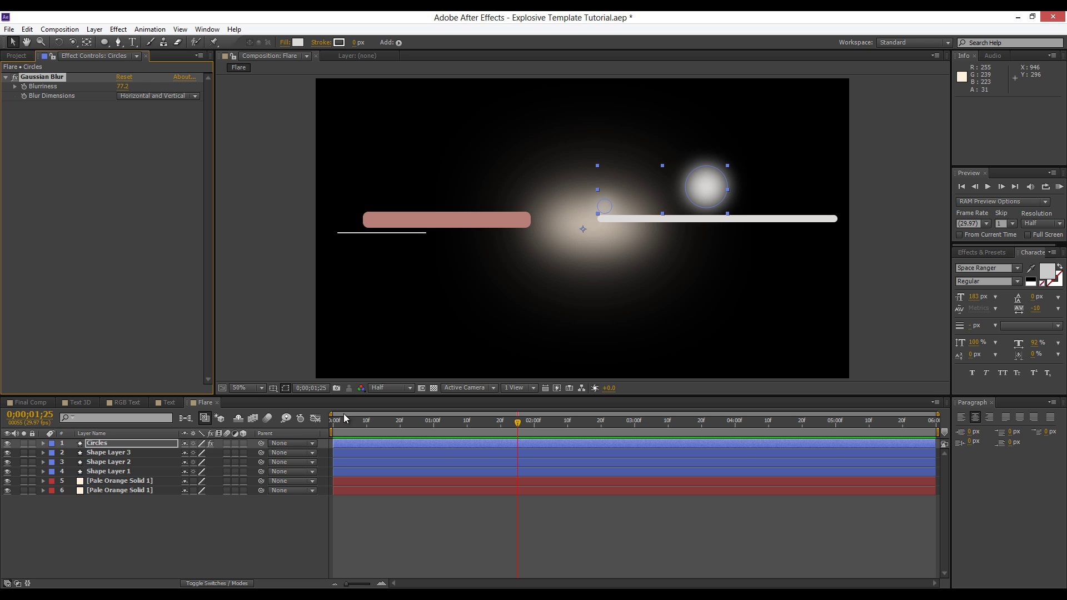
Scale down the Circles layer and move it slightly closer to the glow, to about 980, 522.
{"action": "left_click", "coordinate": [137, 444]}
{"action": "key", "text": "s"}
{"action": "left_click_drag", "start_coordinate": [196, 453], "coordinate": [180, 453]}
{"action": "left_click_drag", "start_coordinate": [683, 200], "coordinate": [688, 196]}
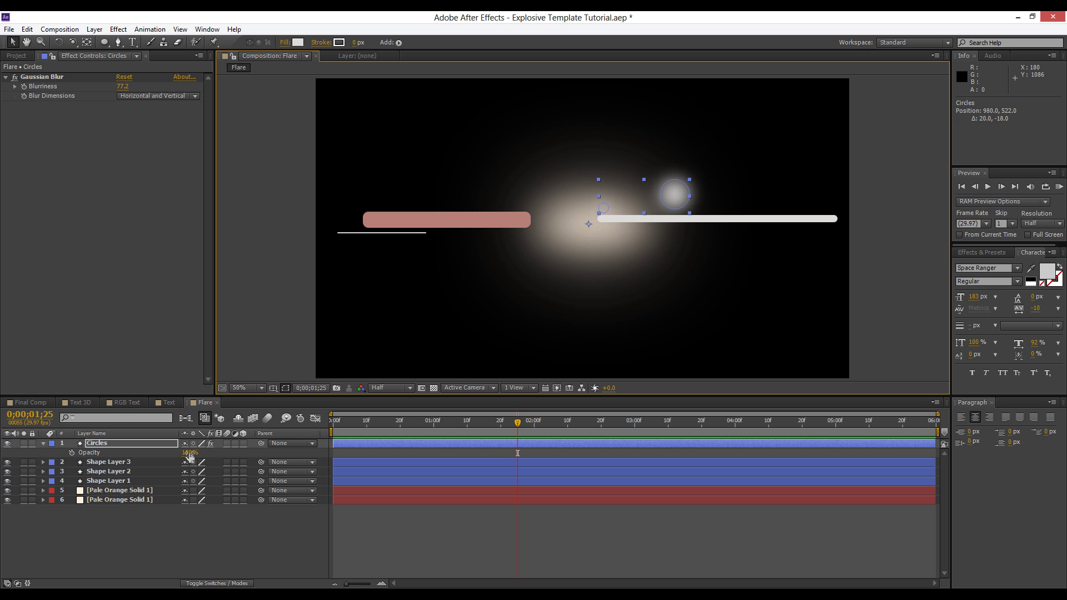
Set the Circles layer's opacity to 25% and collapse the layer.
{"action": "key", "text": "t"}
{"action": "left_click_drag", "start_coordinate": [188, 453], "coordinate": [137, 453]}
{"action": "left_click", "coordinate": [188, 453]}
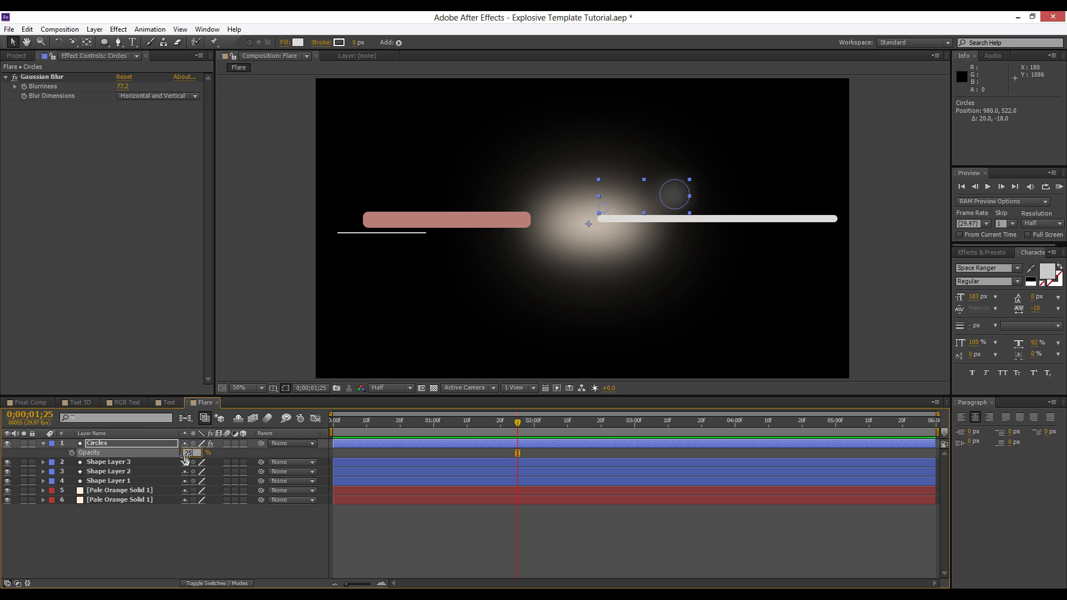
{"action": "key", "text": "Return"}
{"action": "left_click", "coordinate": [146, 531]}
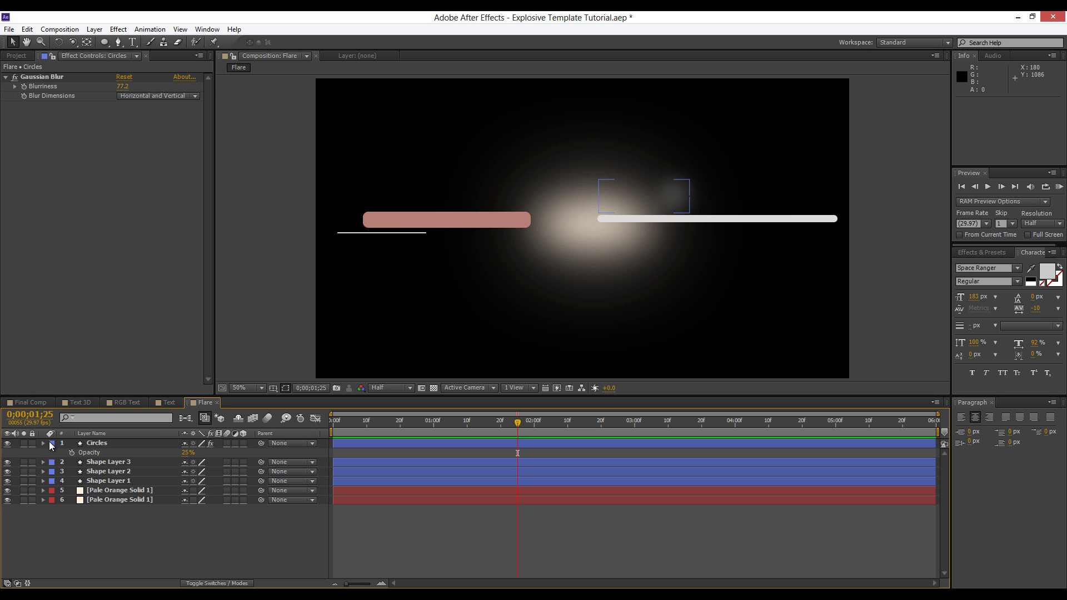
{"action": "left_click", "coordinate": [46, 444]}
Apply a Directional Blur to the long light grey bar with a direction of 90° and a blur length of about 145.4.
{"action": "left_click", "coordinate": [99, 452]}
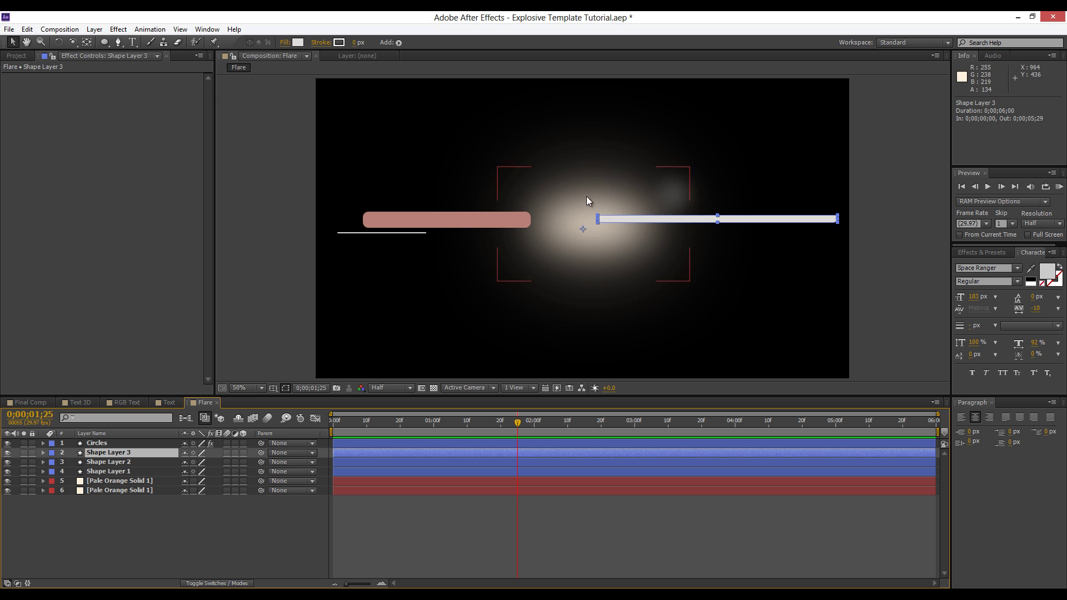
{"action": "left_click", "coordinate": [120, 30]}
{"action": "mouse_move", "coordinate": [162, 109]}
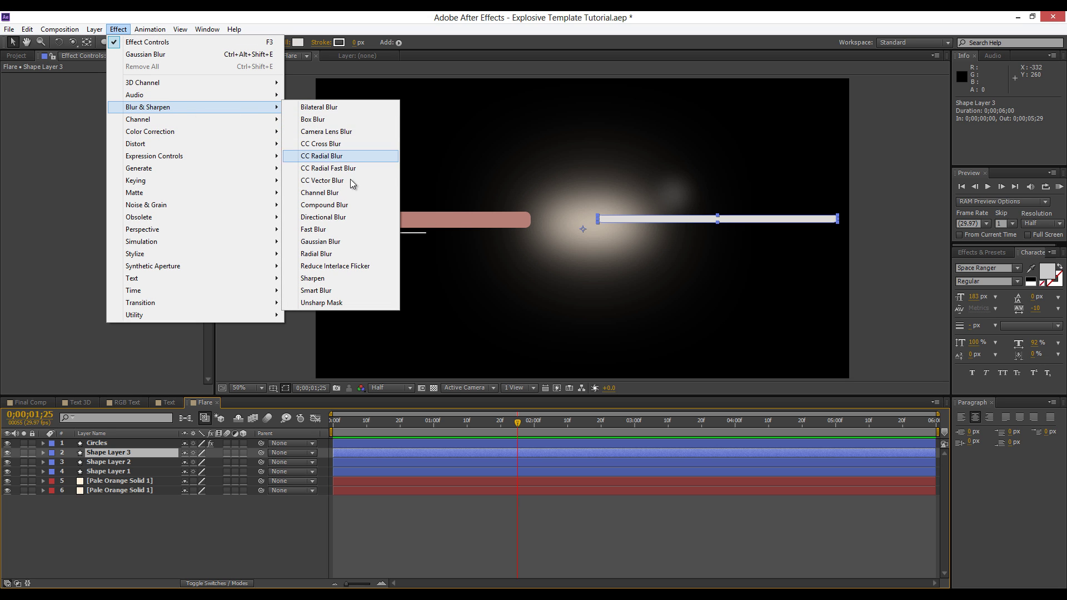
{"action": "left_click", "coordinate": [349, 216]}
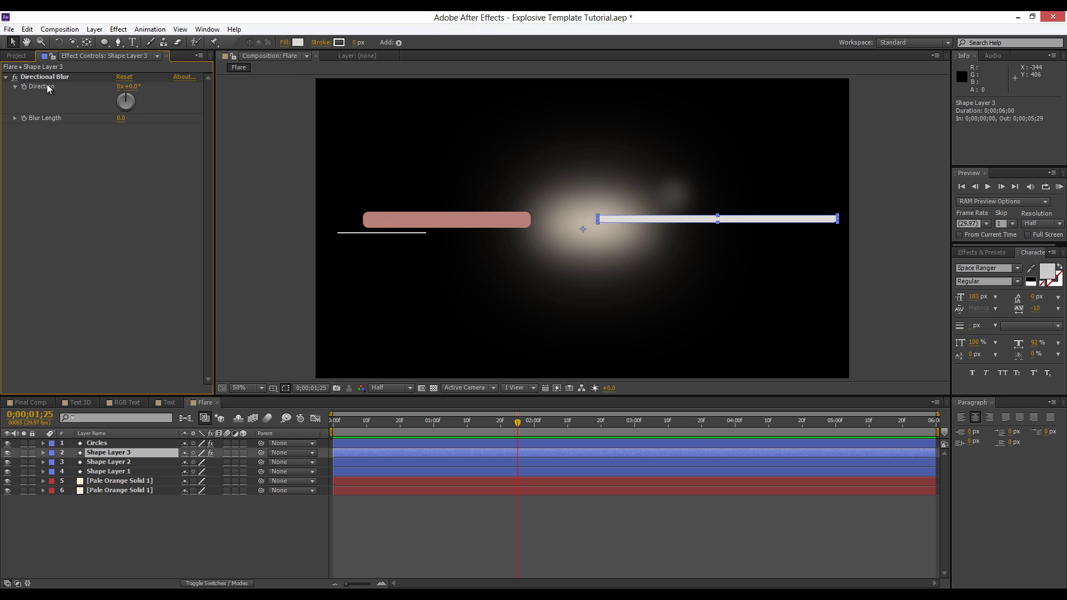
{"action": "left_click", "coordinate": [139, 98]}
{"action": "left_click_drag", "start_coordinate": [120, 118], "coordinate": [960, 223]}
{"action": "left_click_drag", "start_coordinate": [1025, 218], "coordinate": [1029, 219]}
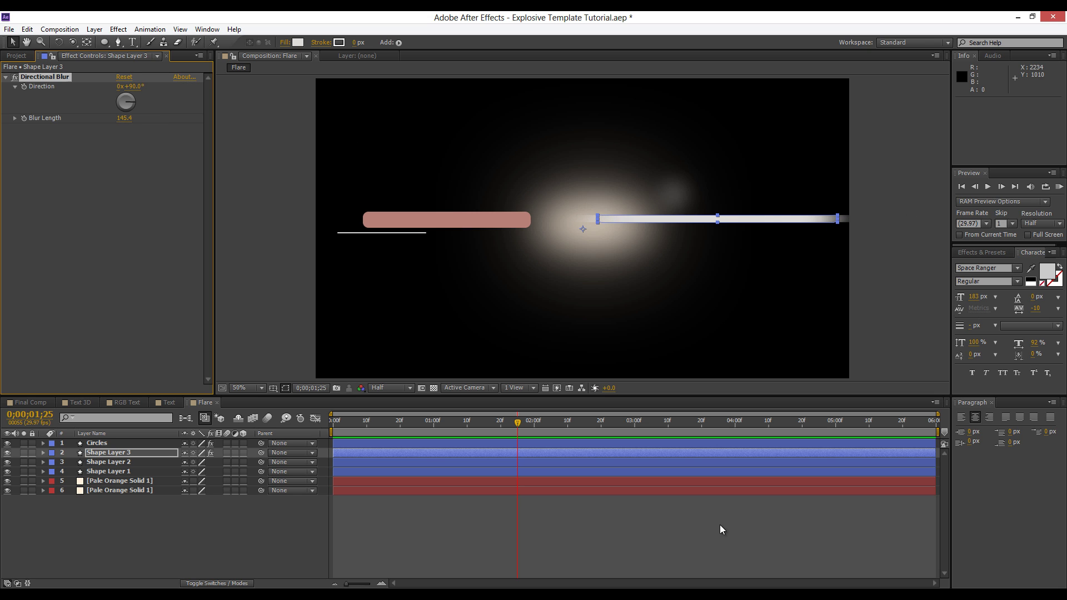
{"action": "left_click", "coordinate": [719, 524]}
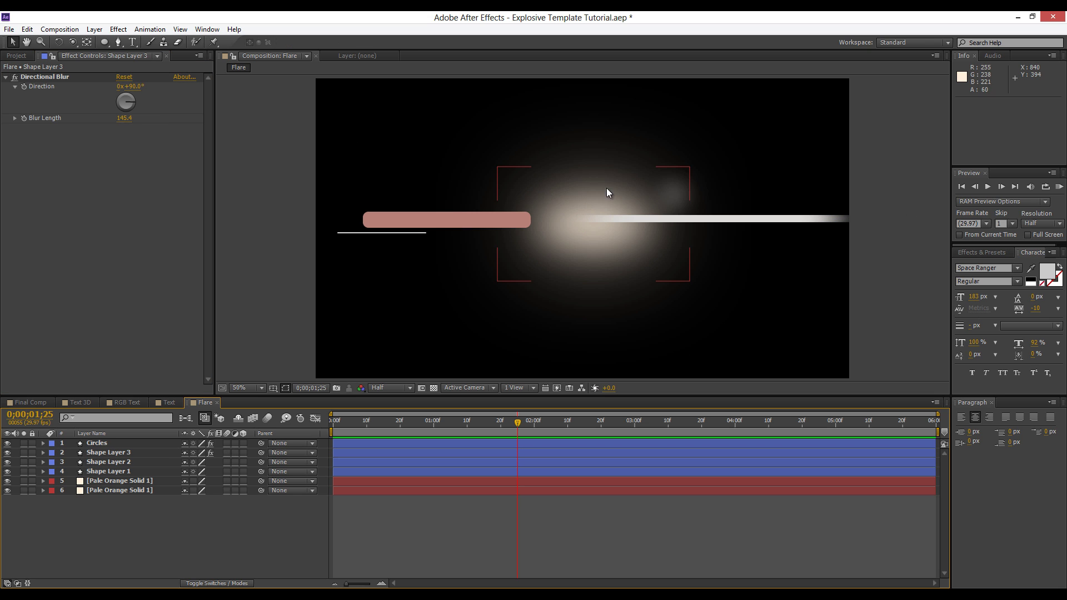
Set the opacity of the blurred long light grey bar to 15%.
{"action": "left_click", "coordinate": [748, 221]}
{"action": "key", "text": "t"}
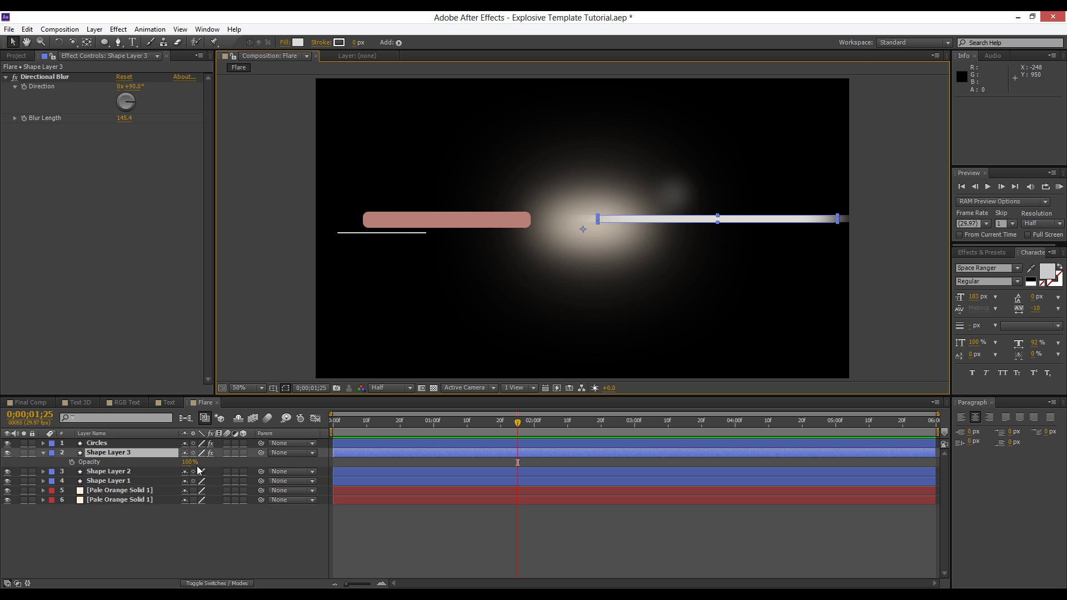
{"action": "left_click_drag", "start_coordinate": [175, 465], "coordinate": [144, 472]}
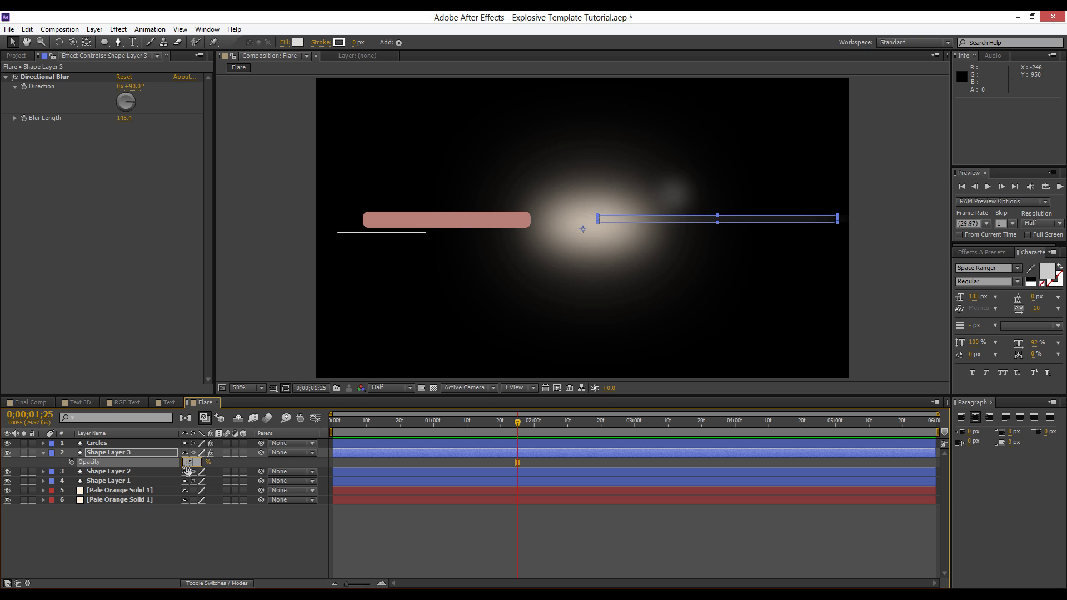
{"action": "left_click", "coordinate": [683, 263]}
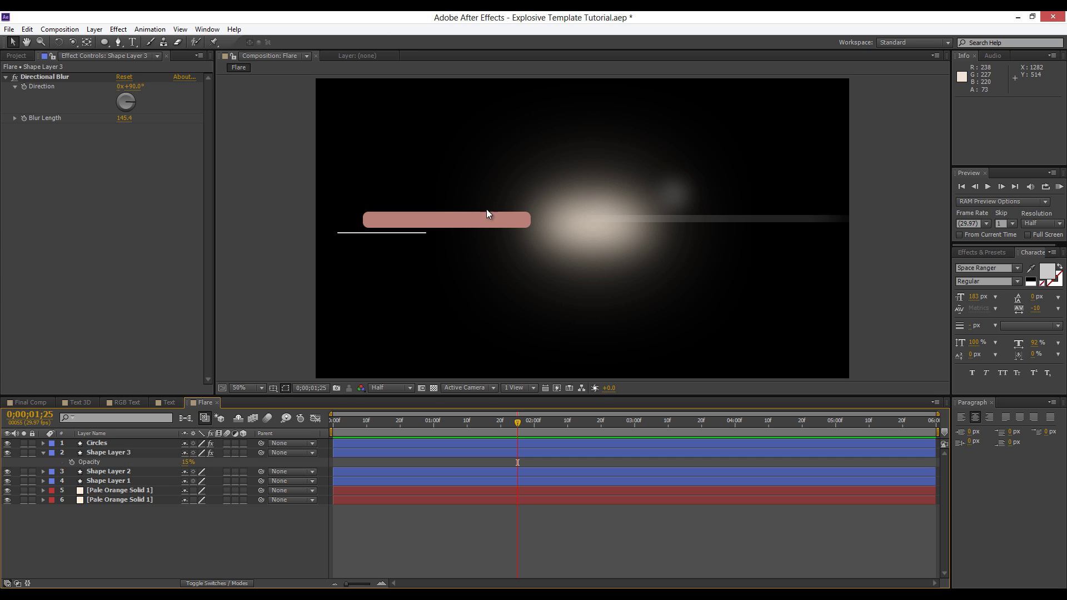
Apply a Directional Blur to the salmon bar with a direction of 90° and a blur length of about 158.
{"action": "left_click", "coordinate": [378, 218]}
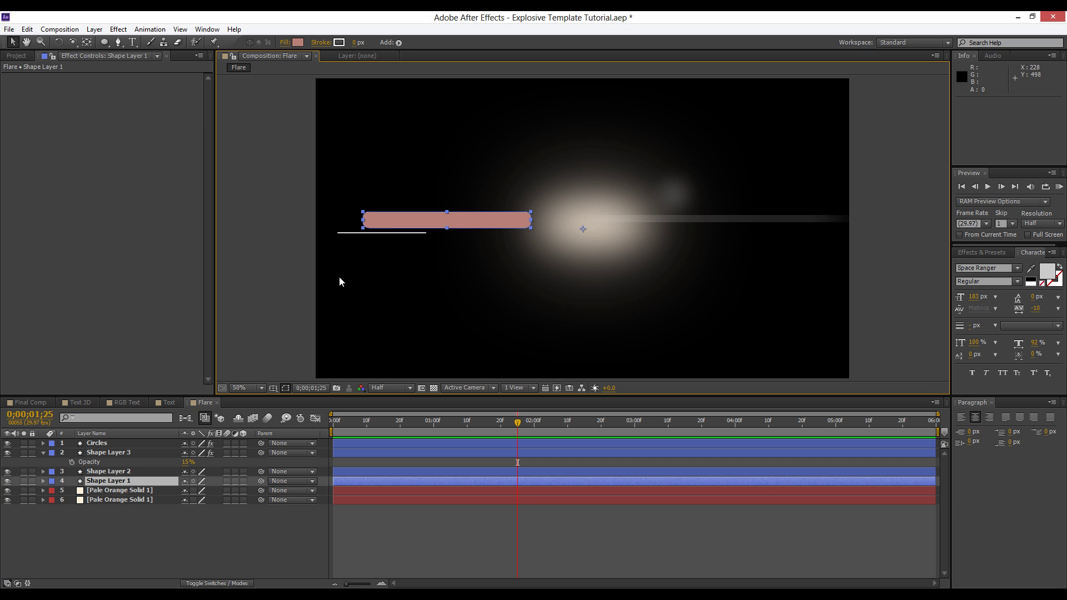
{"action": "left_click", "coordinate": [118, 29]}
{"action": "mouse_move", "coordinate": [164, 108]}
{"action": "left_click", "coordinate": [356, 217]}
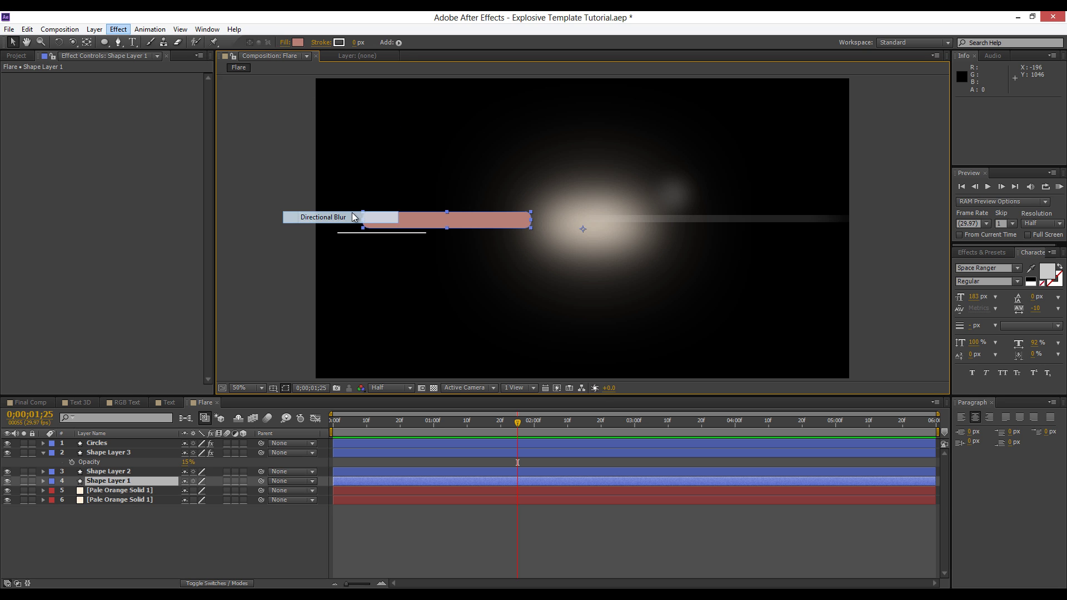
{"action": "type", "text": "30"}
{"action": "key", "text": "Return"}
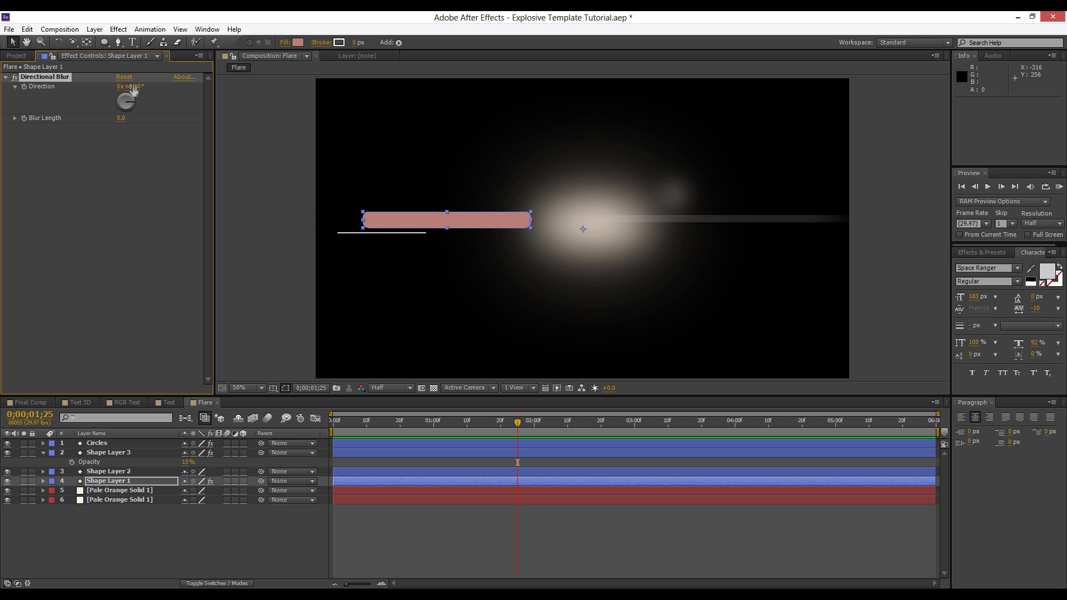
{"action": "left_click_drag", "start_coordinate": [121, 118], "coordinate": [793, 166]}
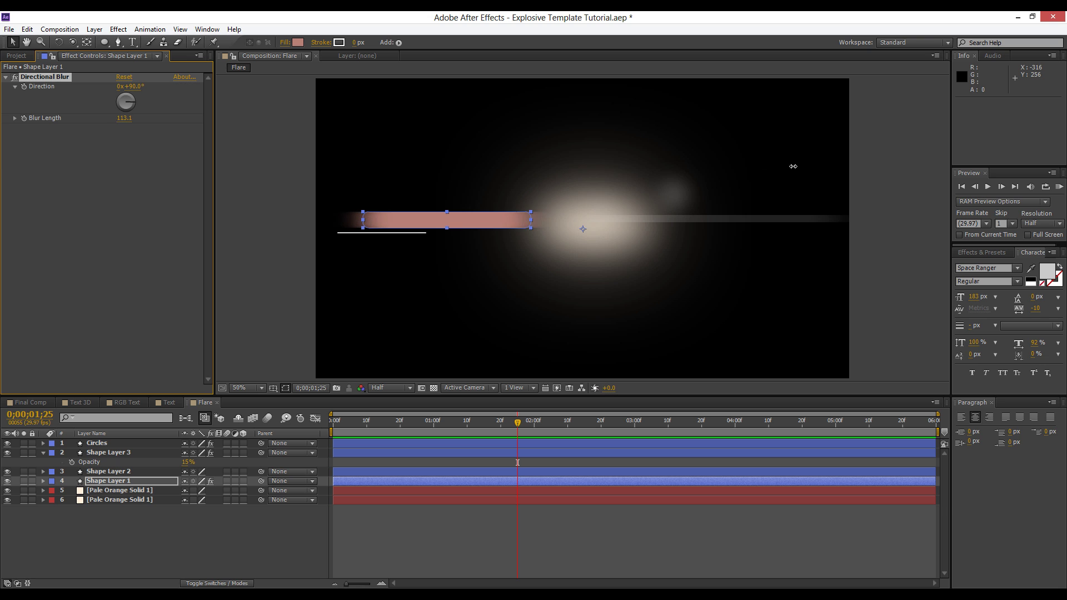
Add a Gaussian Blur with a blurriness of 5 to the salmon bar and deselect it.
{"action": "left_click", "coordinate": [117, 29]}
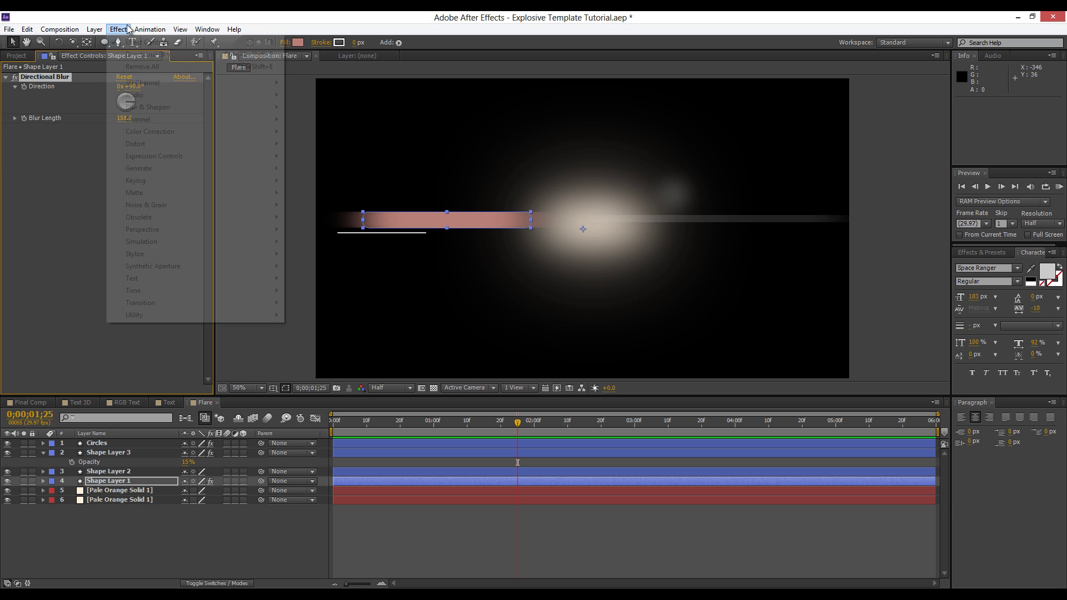
{"action": "mouse_move", "coordinate": [147, 106]}
{"action": "left_click", "coordinate": [312, 241]}
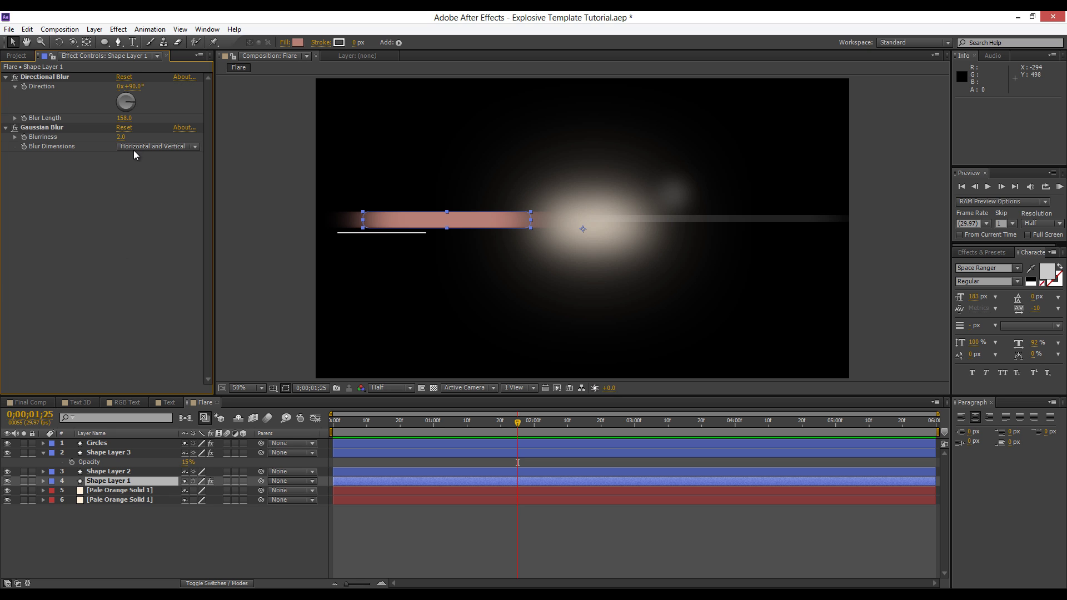
{"action": "left_click_drag", "start_coordinate": [120, 138], "coordinate": [126, 137]}
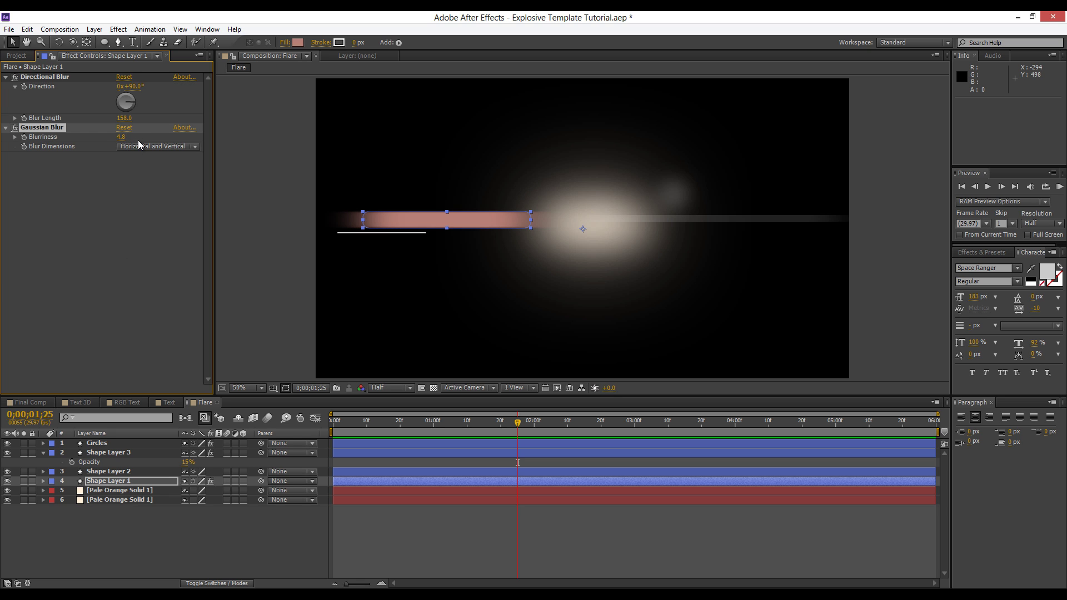
{"action": "left_click", "coordinate": [123, 137]}
{"action": "type", "text": "5"}
{"action": "key", "text": "Return"}
{"action": "left_click", "coordinate": [108, 274]}
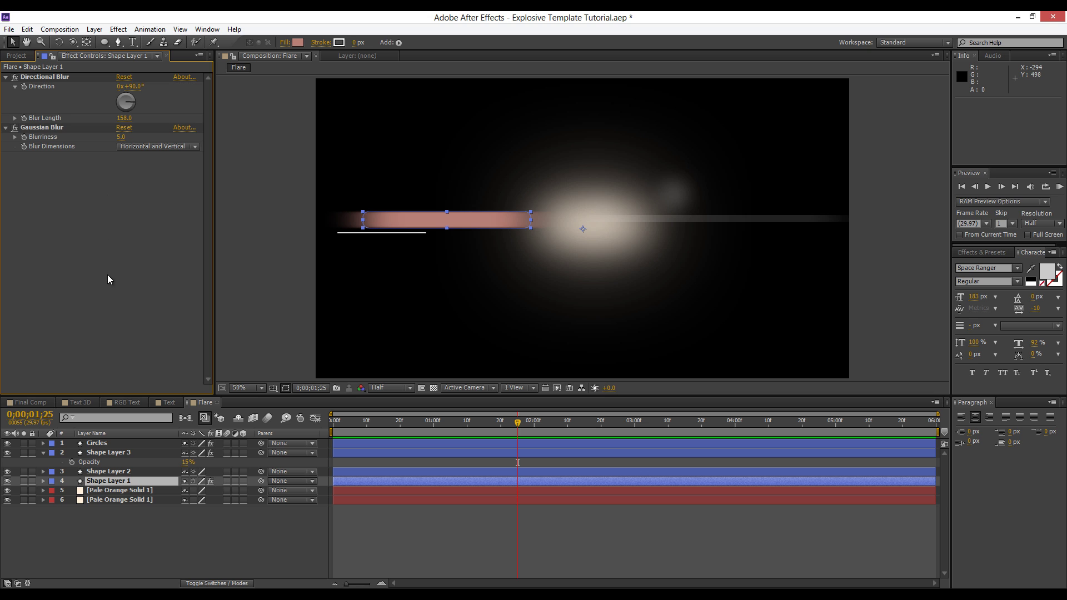
{"action": "left_click", "coordinate": [477, 528]}
{"action": "scroll", "coordinate": [448, 251], "scroll_direction": "down", "scroll_amount": 2}
{"action": "scroll", "coordinate": [449, 251], "scroll_direction": "up", "scroll_amount": 2}
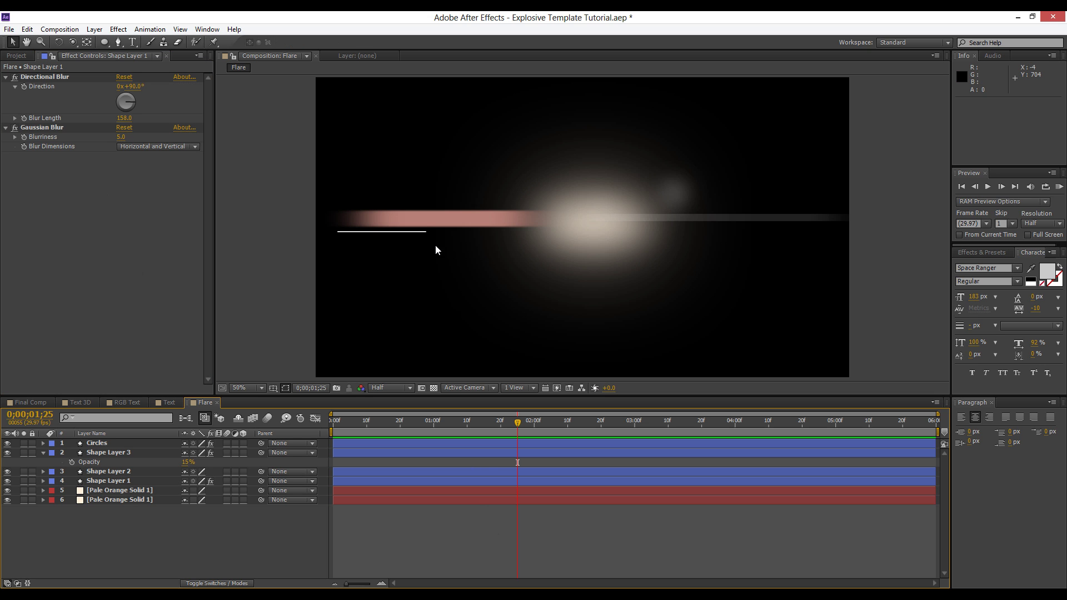
Collapse the opacity property of the long light grey bar's layer.
{"action": "left_click", "coordinate": [405, 232]}
{"action": "left_click", "coordinate": [133, 451]}
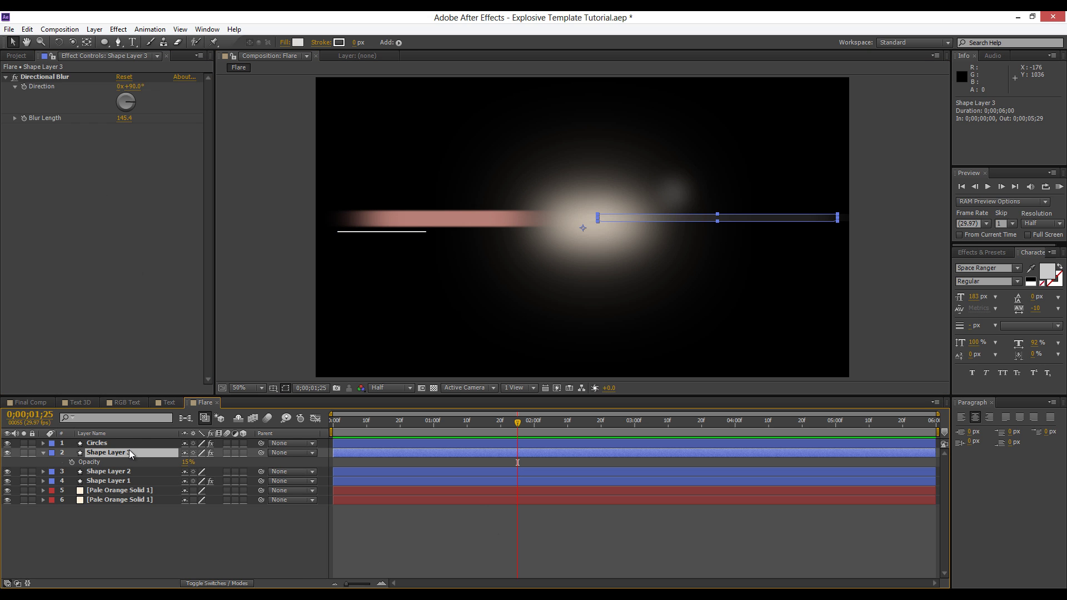
{"action": "left_click", "coordinate": [43, 453]}
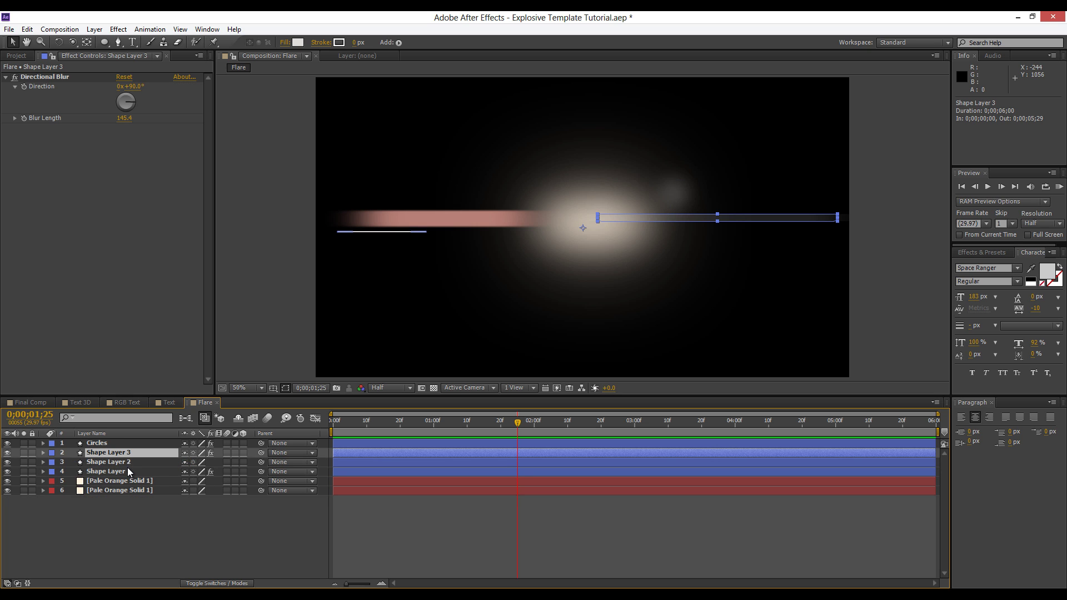
Copy the salmon bar's Directional Blur and Gaussian Blur onto the thin white line's shape layer, then deselect it.
{"action": "left_click", "coordinate": [127, 470]}
{"action": "left_click", "coordinate": [6, 77]}
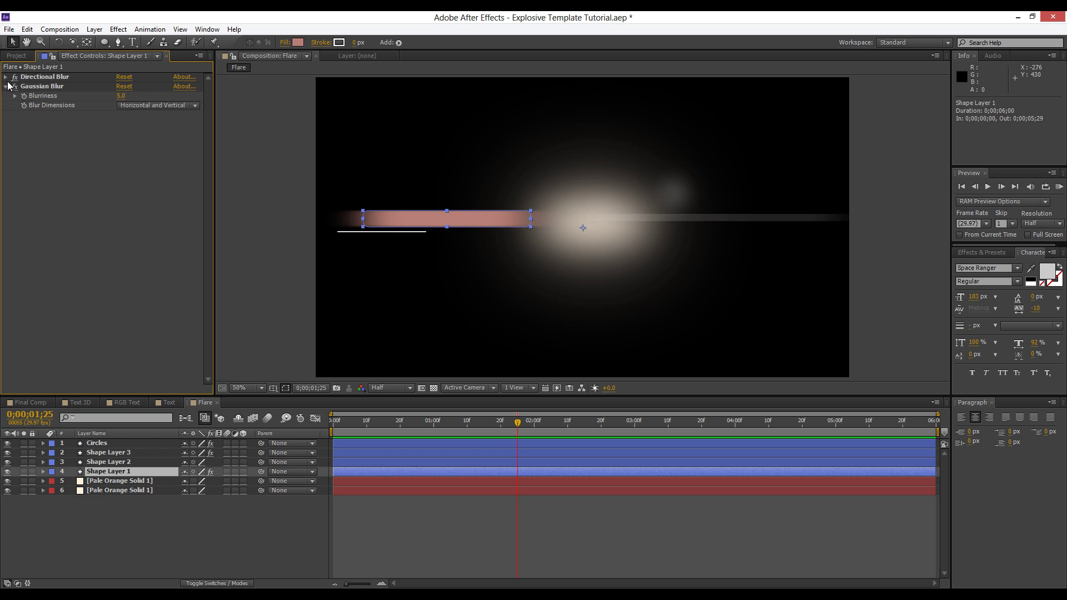
{"action": "left_click", "coordinate": [6, 87]}
{"action": "left_click", "coordinate": [29, 87]}
{"action": "left_click", "coordinate": [43, 78], "text": "shift"}
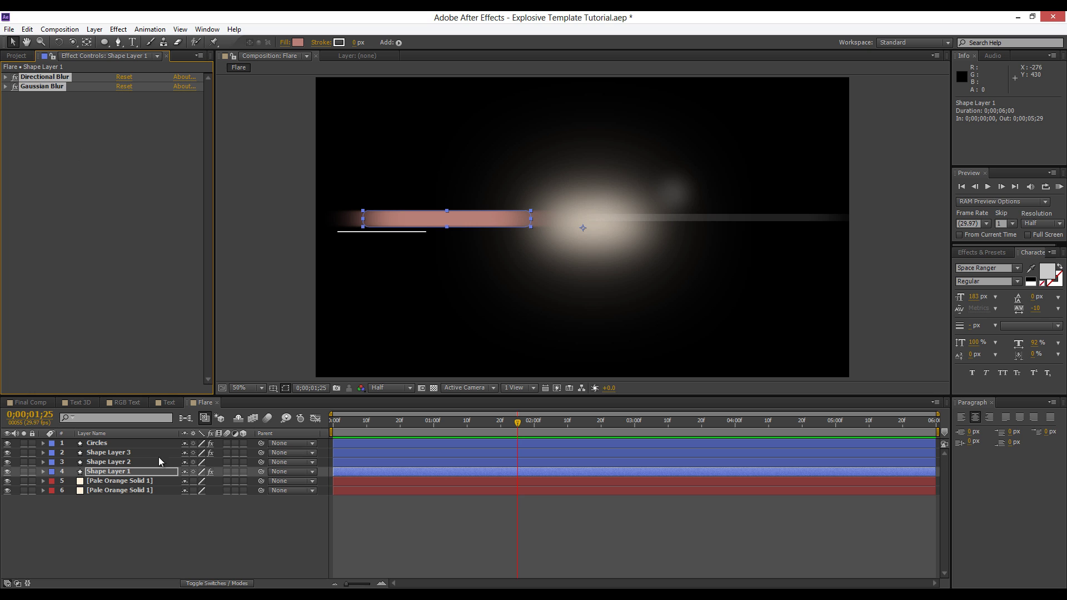
{"action": "left_click", "coordinate": [132, 462]}
{"action": "left_click", "coordinate": [103, 148]}
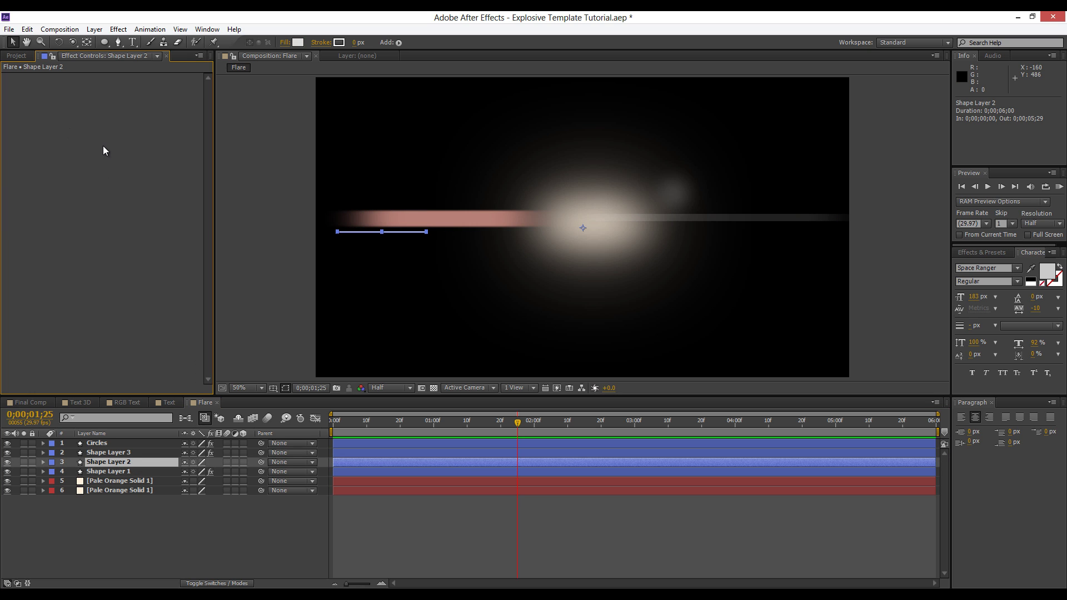
{"action": "key", "text": "ctrl+v"}
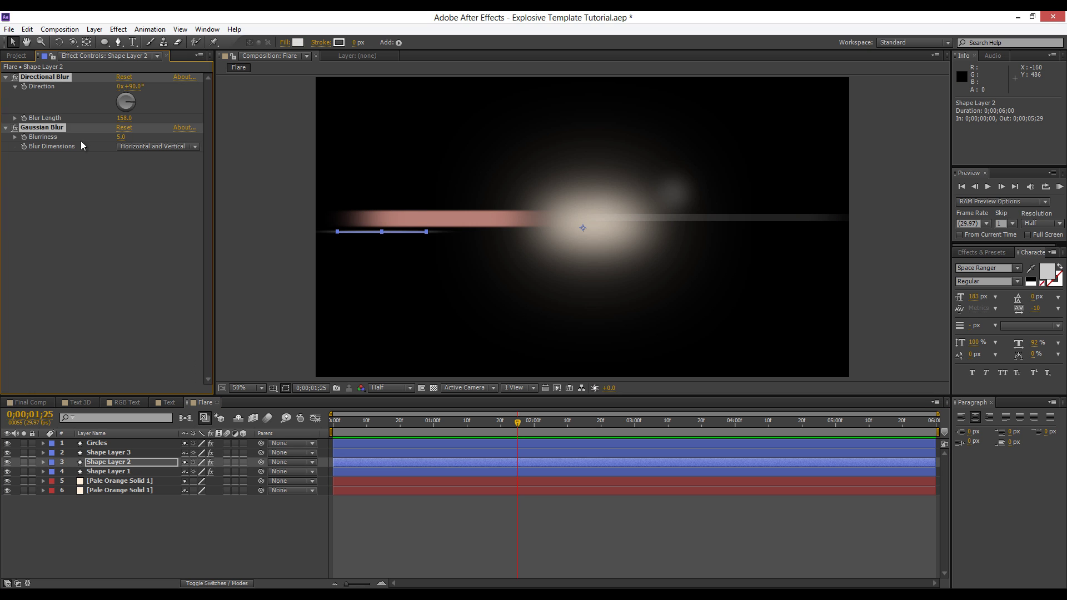
{"action": "left_click", "coordinate": [81, 141]}
{"action": "left_click", "coordinate": [538, 555]}
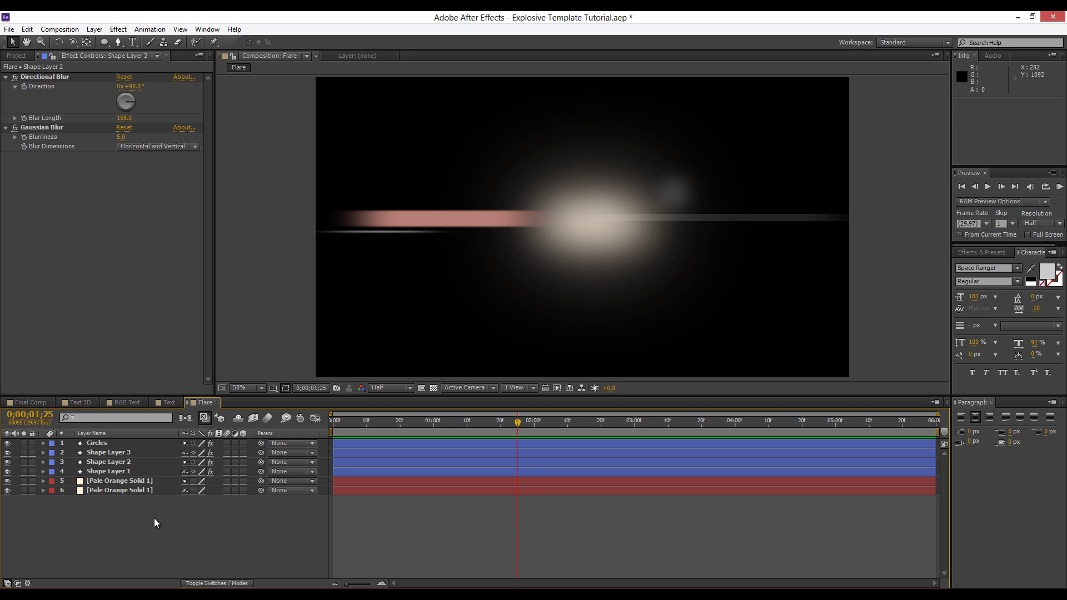
Lower the opacity of the salmon bar's layer to 48%.
{"action": "left_click", "coordinate": [115, 461]}
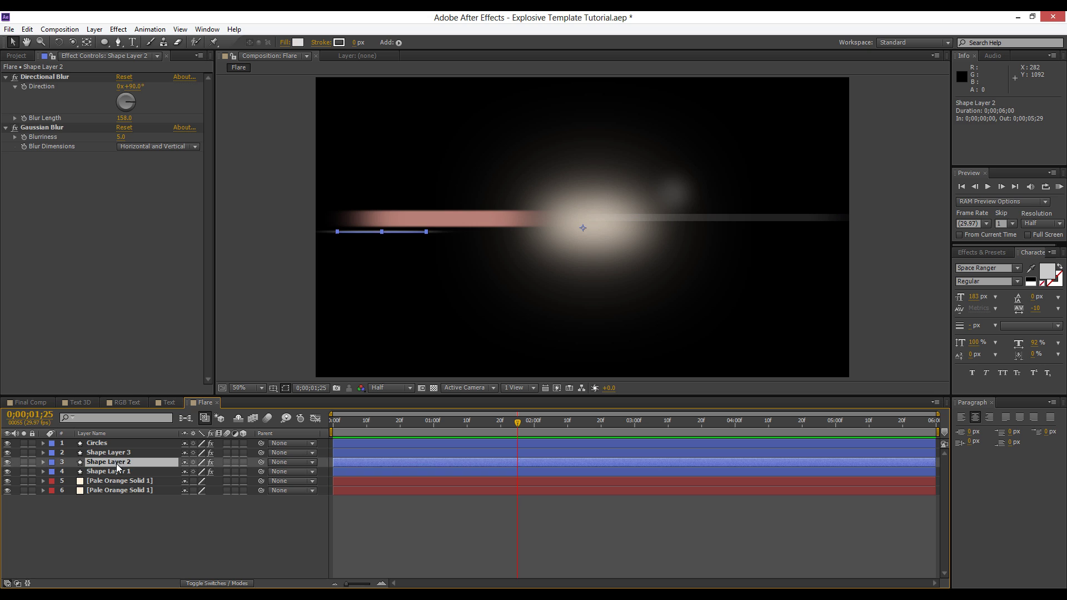
{"action": "left_click", "coordinate": [116, 471]}
{"action": "key", "text": "t"}
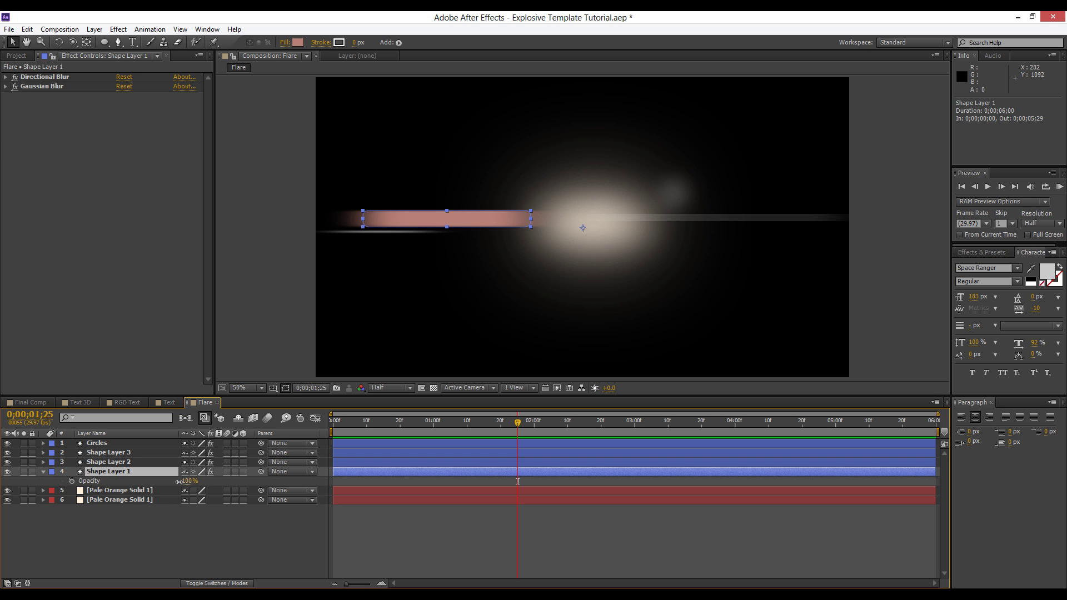
{"action": "left_click_drag", "start_coordinate": [179, 482], "coordinate": [150, 482]}
{"action": "left_click", "coordinate": [209, 510]}
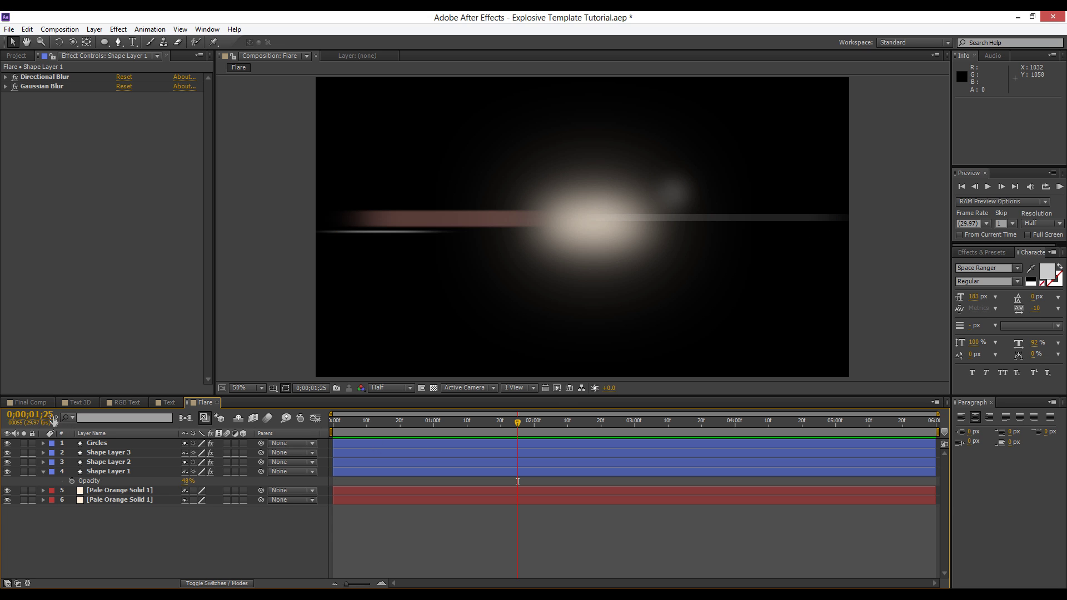
Add the Flare composition to Final Comp, directly above the Colour Correction layer.
{"action": "left_click", "coordinate": [34, 402]}
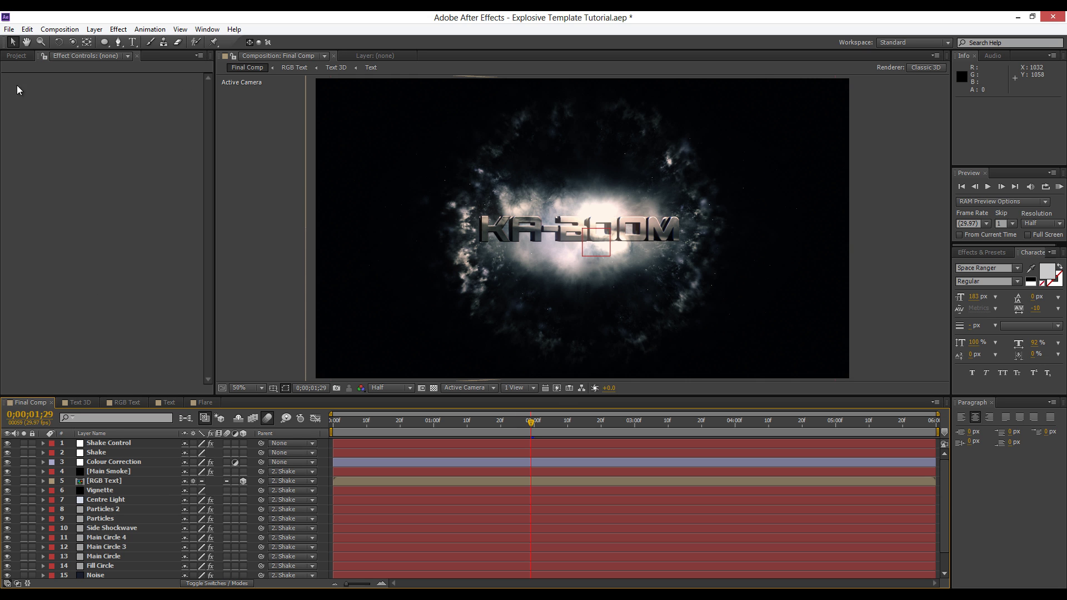
{"action": "left_click", "coordinate": [15, 56]}
{"action": "left_click", "coordinate": [71, 267]}
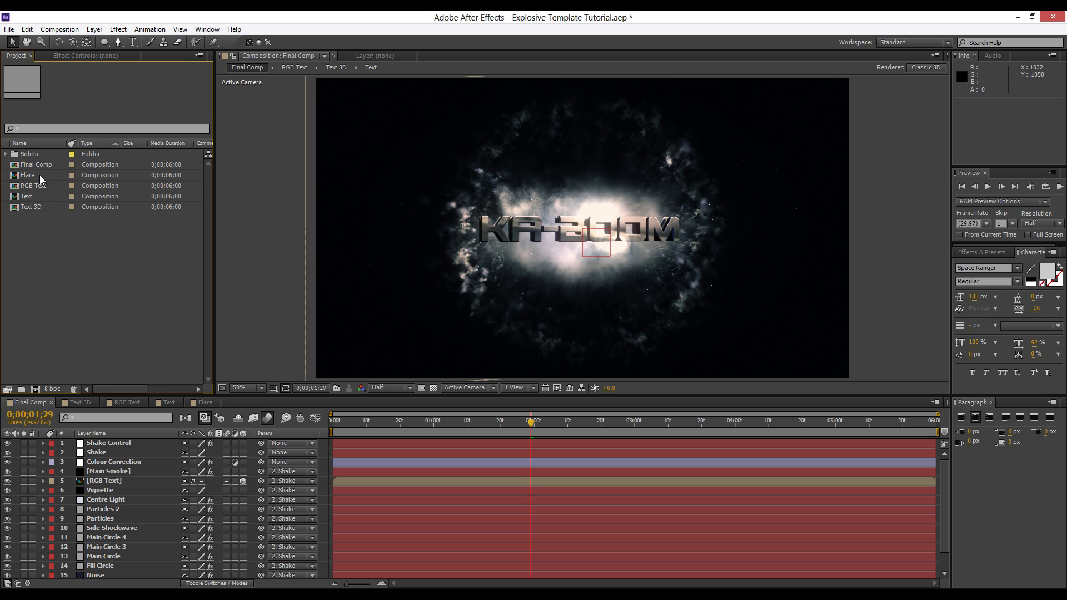
{"action": "left_click", "coordinate": [40, 176]}
{"action": "left_click_drag", "start_coordinate": [27, 175], "coordinate": [106, 456]}
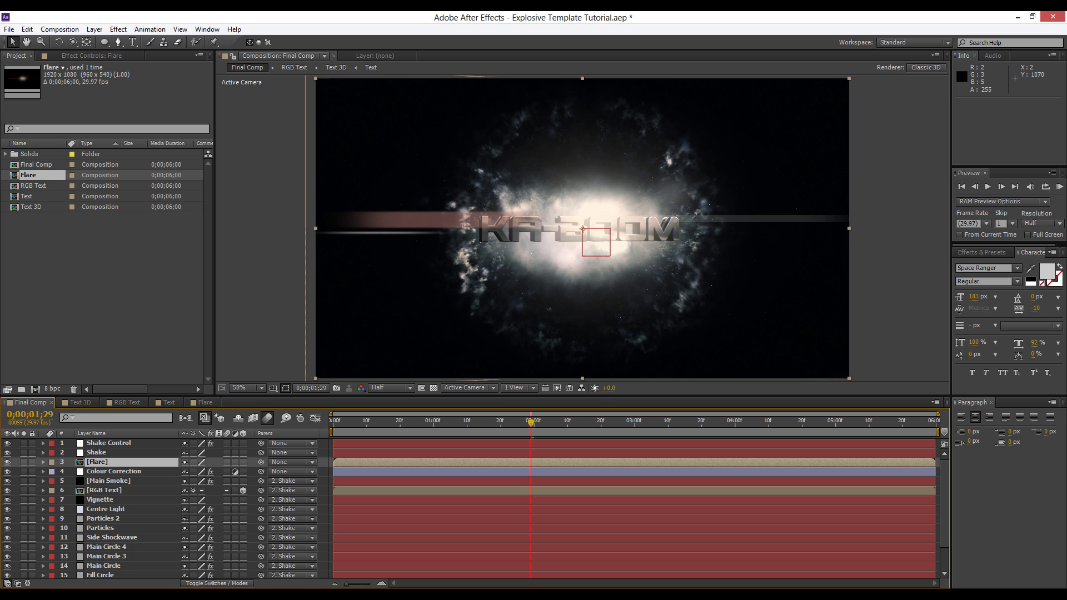
Set the Flare layer's blending mode to Add.
{"action": "left_click", "coordinate": [217, 584]}
{"action": "left_click", "coordinate": [195, 462]}
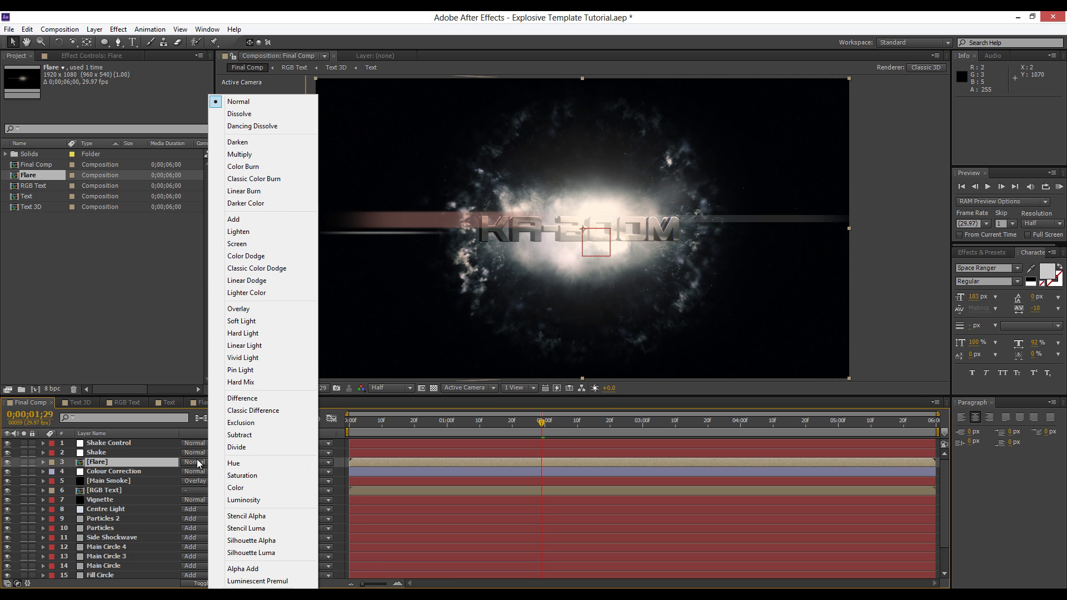
{"action": "left_click", "coordinate": [235, 220]}
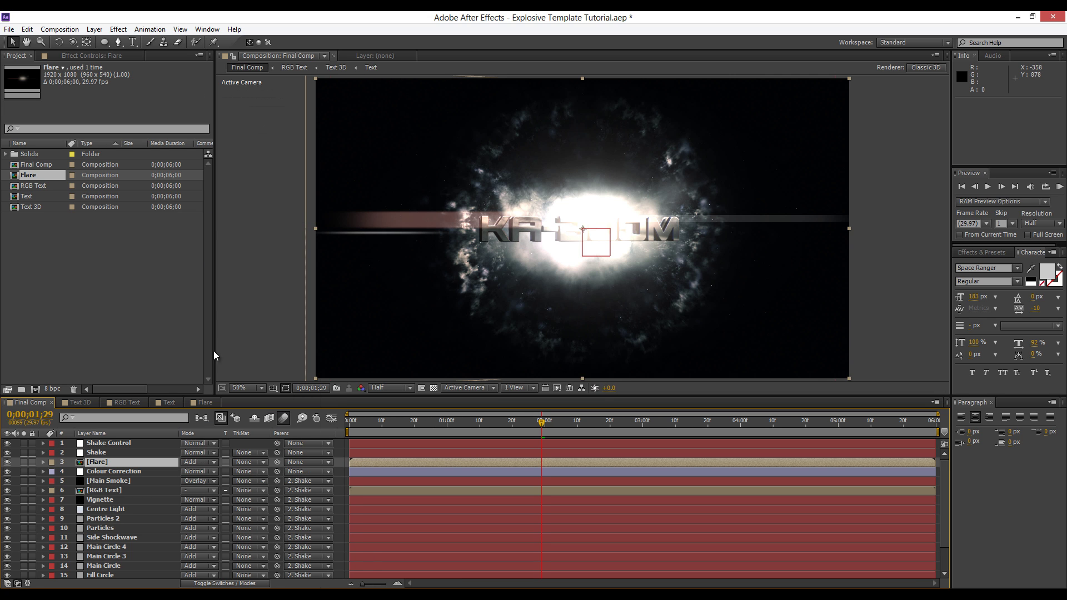
{"action": "left_click", "coordinate": [562, 334]}
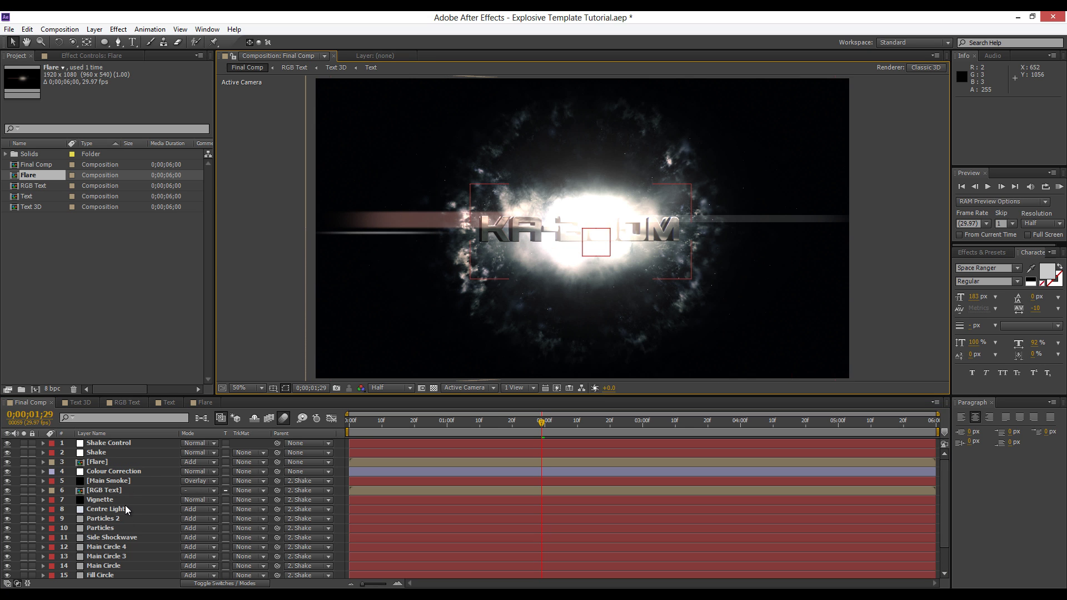
Align with the RGB Text layer's second position keyframe at 0;00;01;08 and keyframe the Flare layer's opacity at 60%.
{"action": "left_click", "coordinate": [106, 491]}
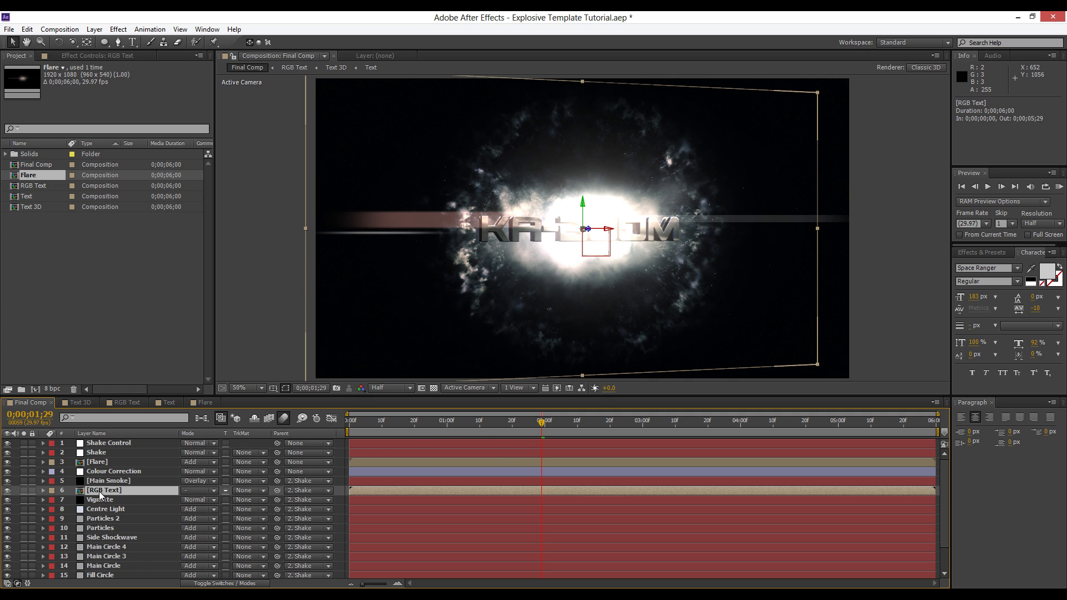
{"action": "key", "text": "u"}
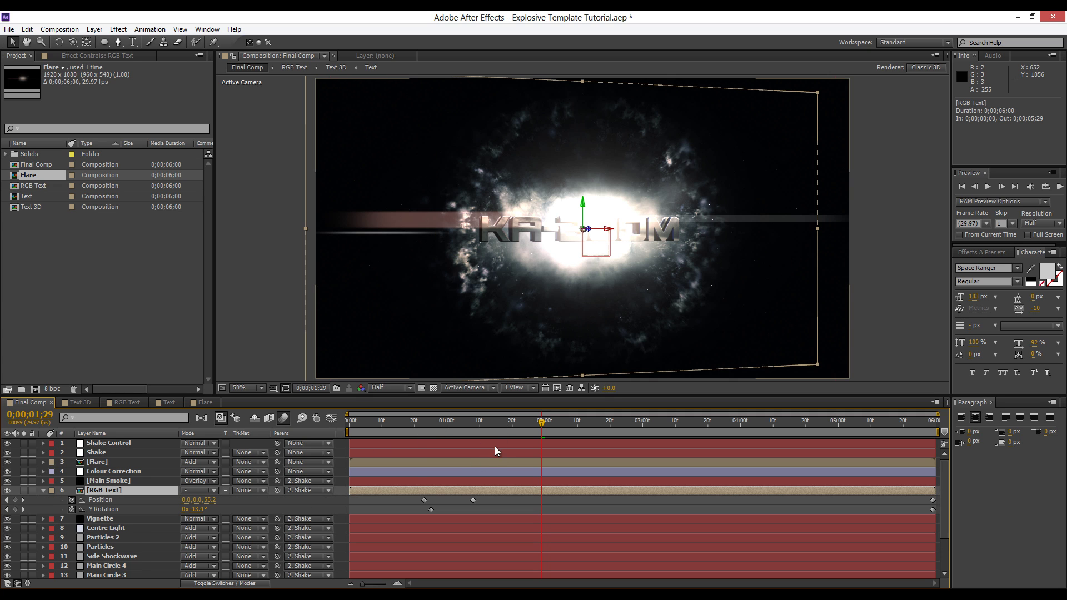
{"action": "left_click", "coordinate": [475, 421]}
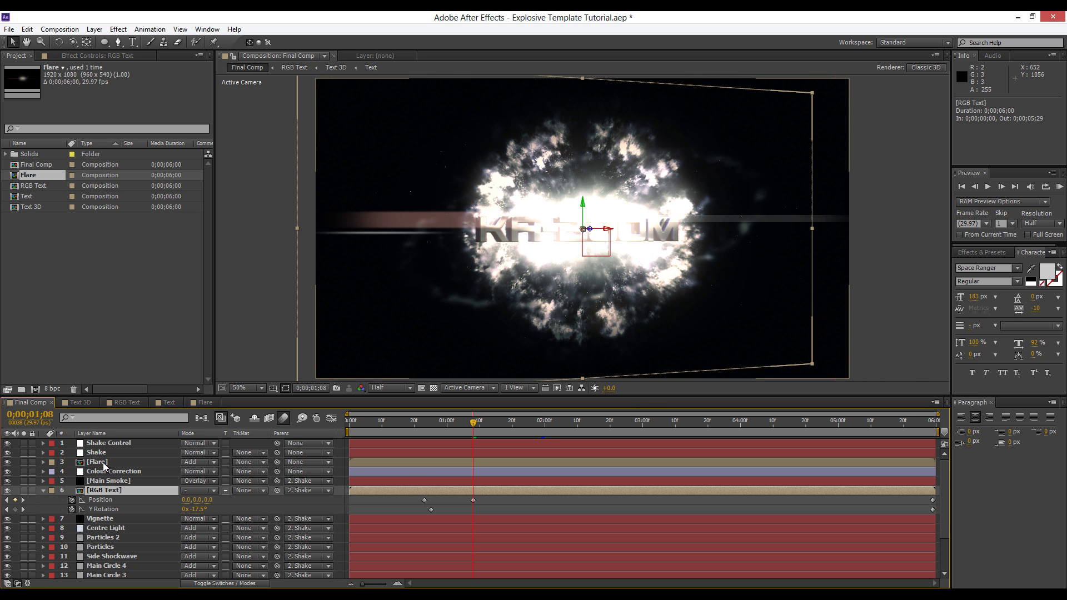
{"action": "left_click", "coordinate": [104, 463]}
{"action": "key", "text": "t"}
{"action": "left_click", "coordinate": [72, 471]}
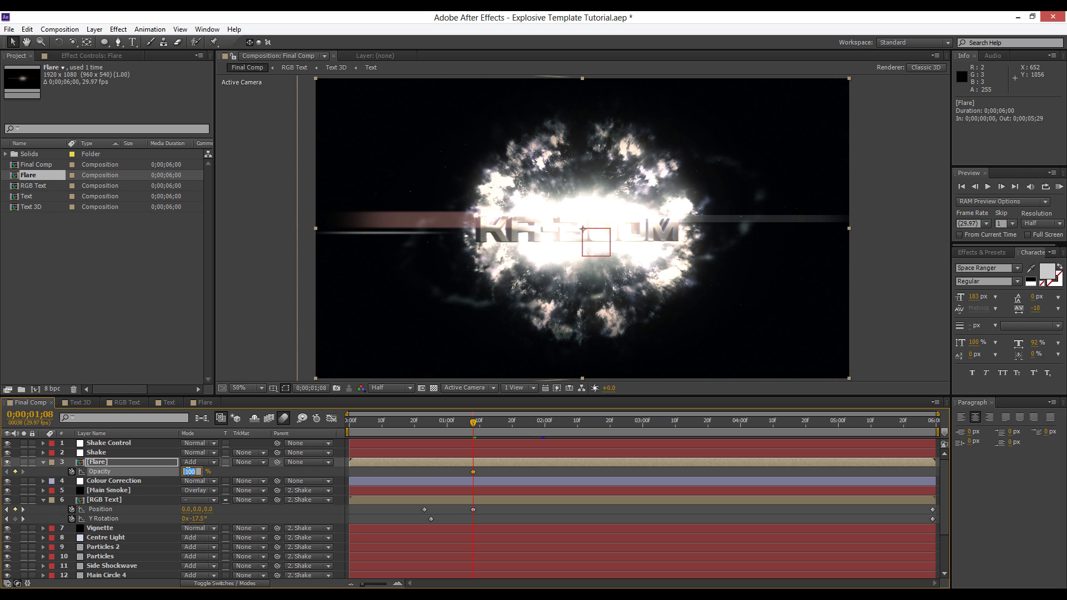
{"action": "key", "text": "Return"}
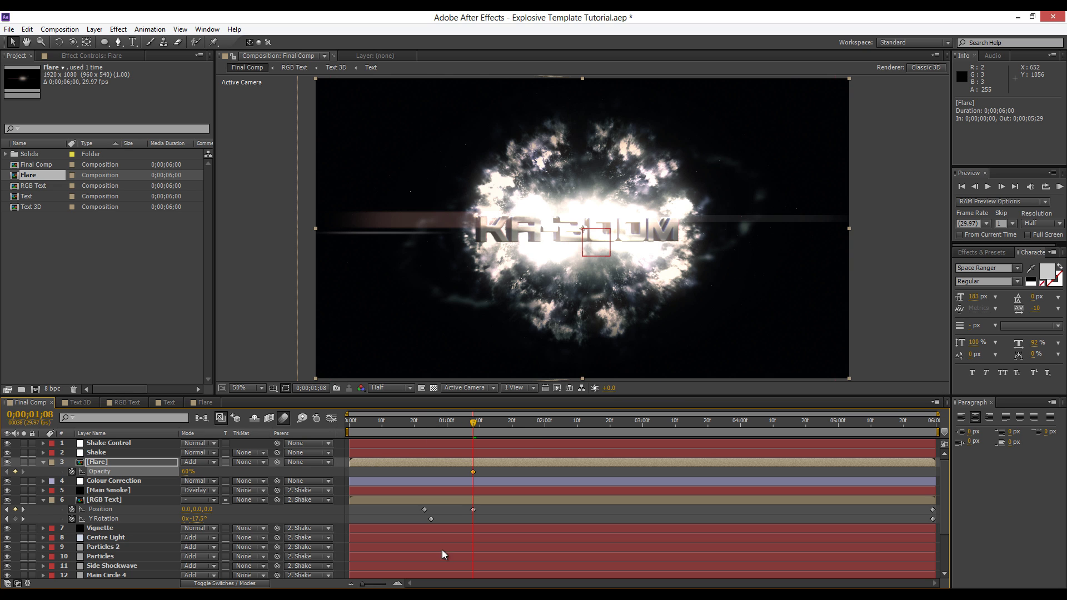
Keyframe the Flare layer's opacity at 0% at 0;00;00;23 and check the fade-in at several frames.
{"action": "left_click", "coordinate": [425, 430]}
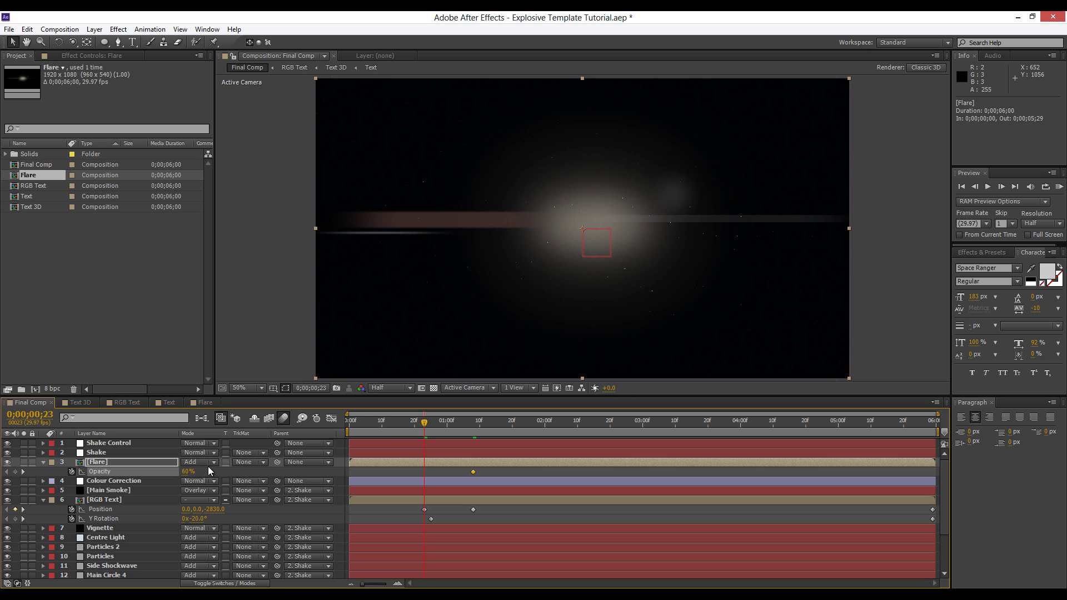
{"action": "key", "text": "Return"}
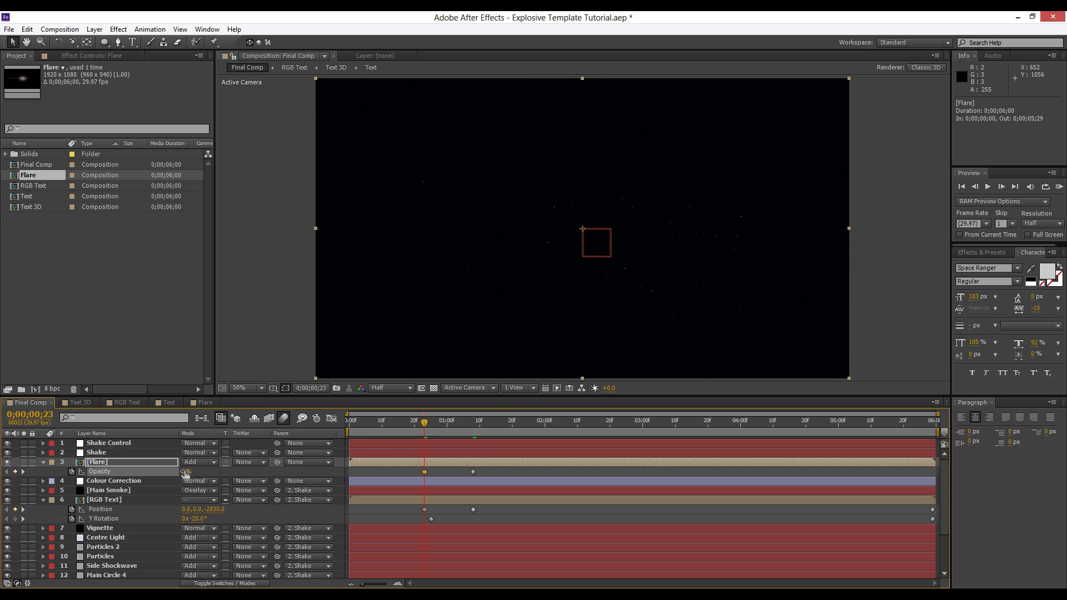
{"action": "left_click", "coordinate": [443, 423]}
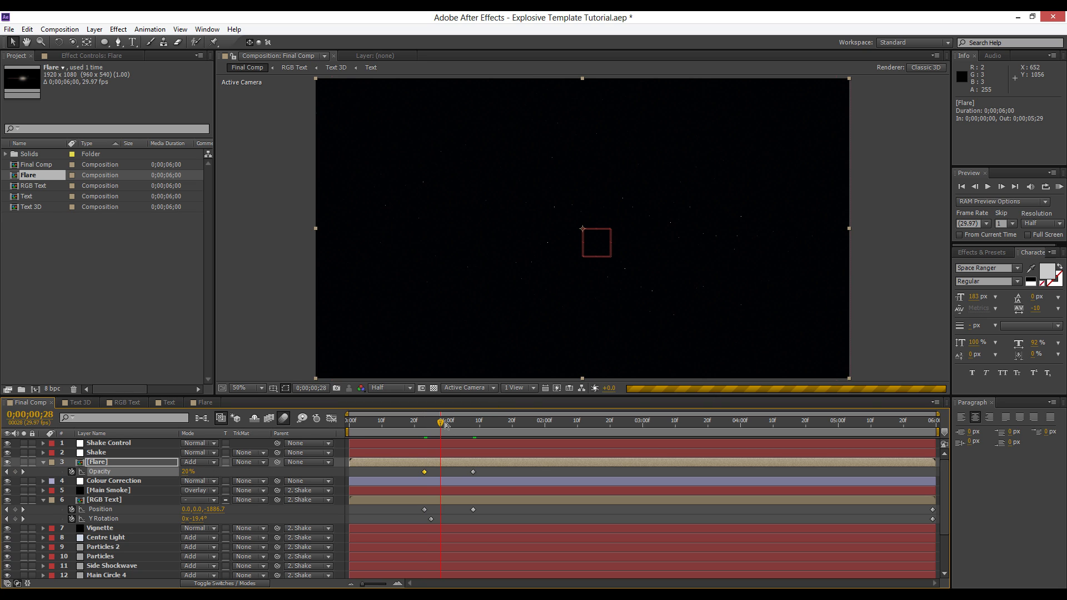
{"action": "left_click", "coordinate": [497, 499]}
{"action": "left_click", "coordinate": [460, 423]}
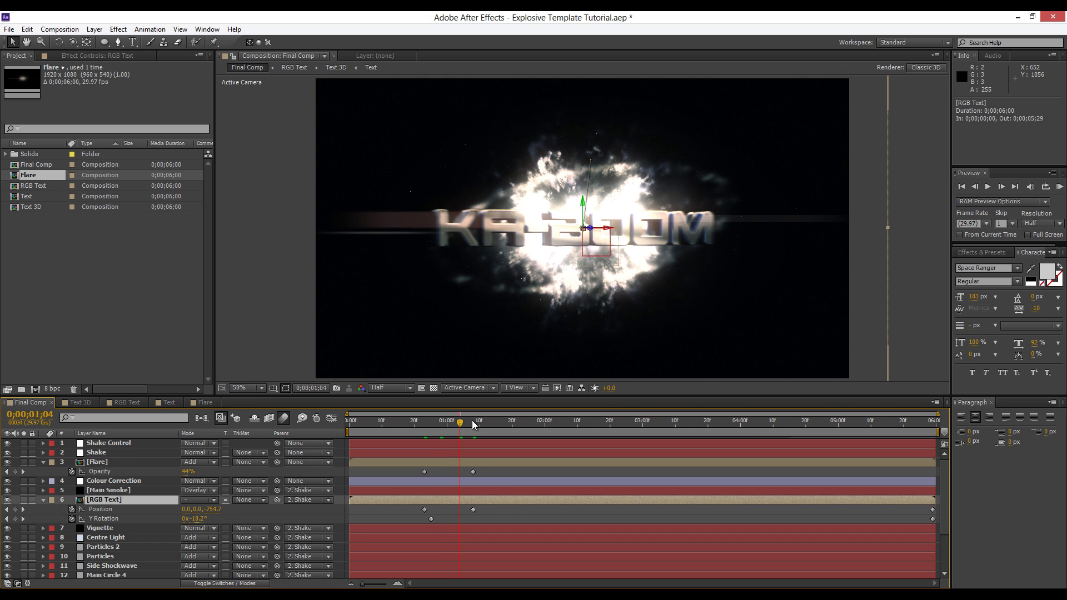
{"action": "left_click", "coordinate": [490, 426]}
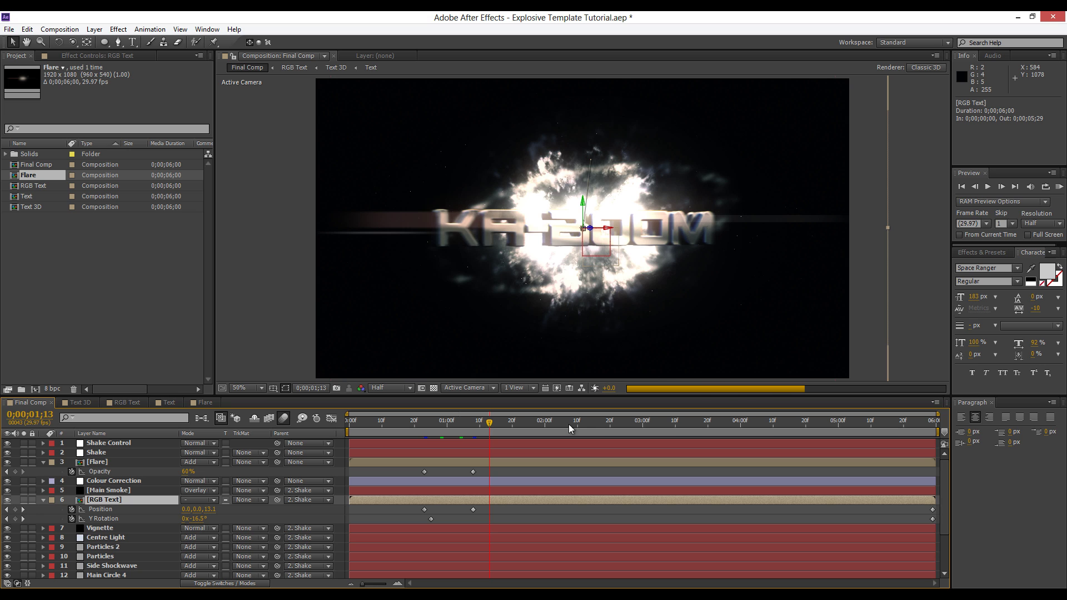
Keyframe the Flare layer's opacity at 0% at 0;00;04;03 to fade it out.
{"action": "left_click", "coordinate": [600, 426]}
{"action": "left_click_drag", "start_coordinate": [722, 434], "coordinate": [750, 434]}
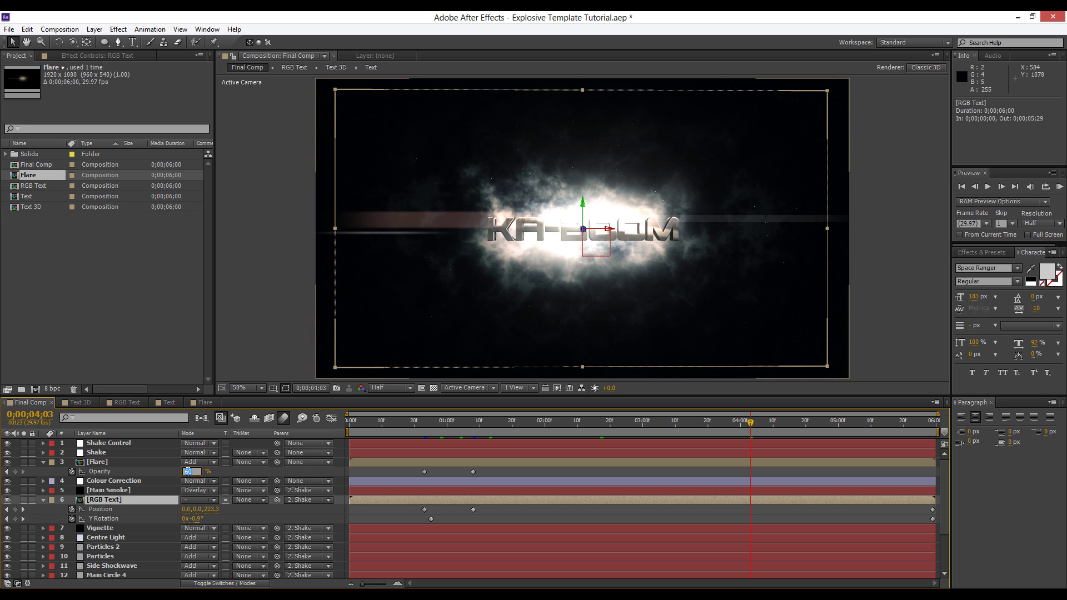
{"action": "type", "text": "0"}
{"action": "left_click", "coordinate": [44, 471]}
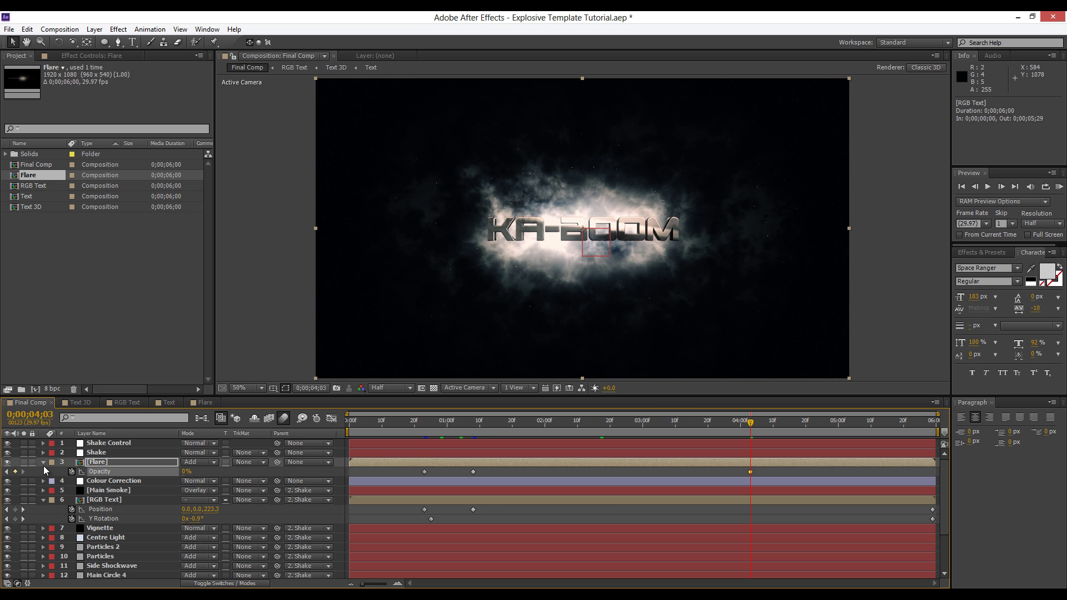
Collapse the properties of the Flare and RGB Text layers and save the project.
{"action": "left_click", "coordinate": [43, 462]}
{"action": "left_click", "coordinate": [43, 491]}
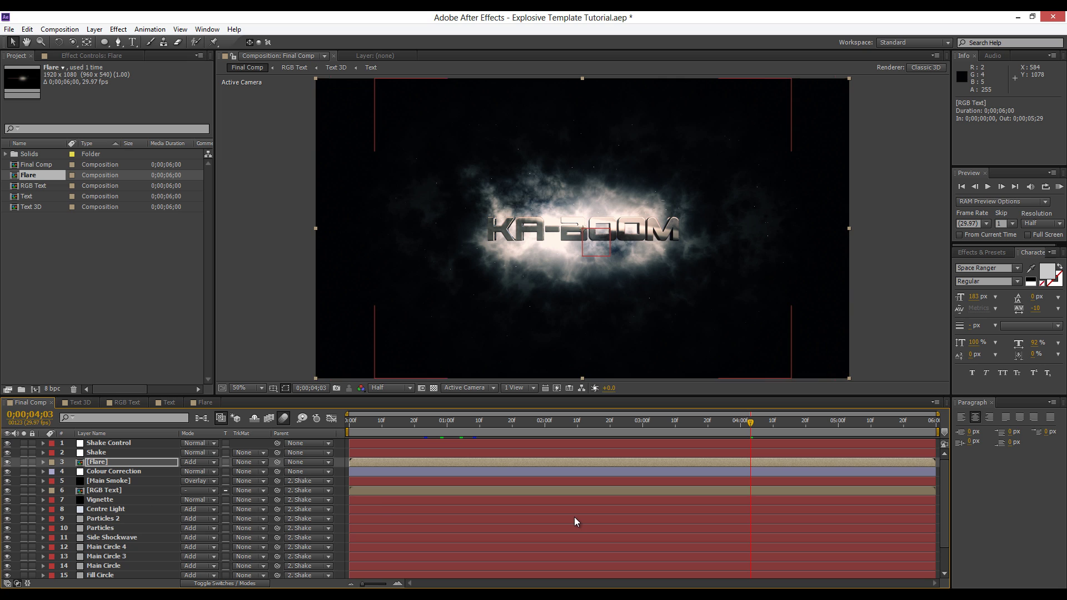
{"action": "key", "text": "ctrl+s"}
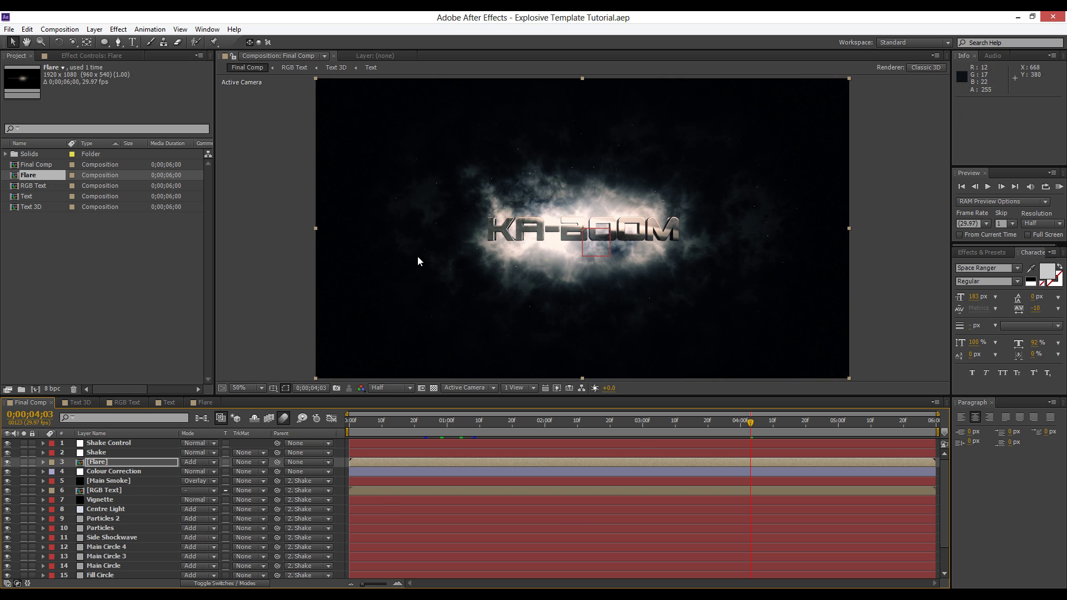
Apply a Gaussian Blur effect to the Fill Circle layer.
{"action": "left_click", "coordinate": [132, 521]}
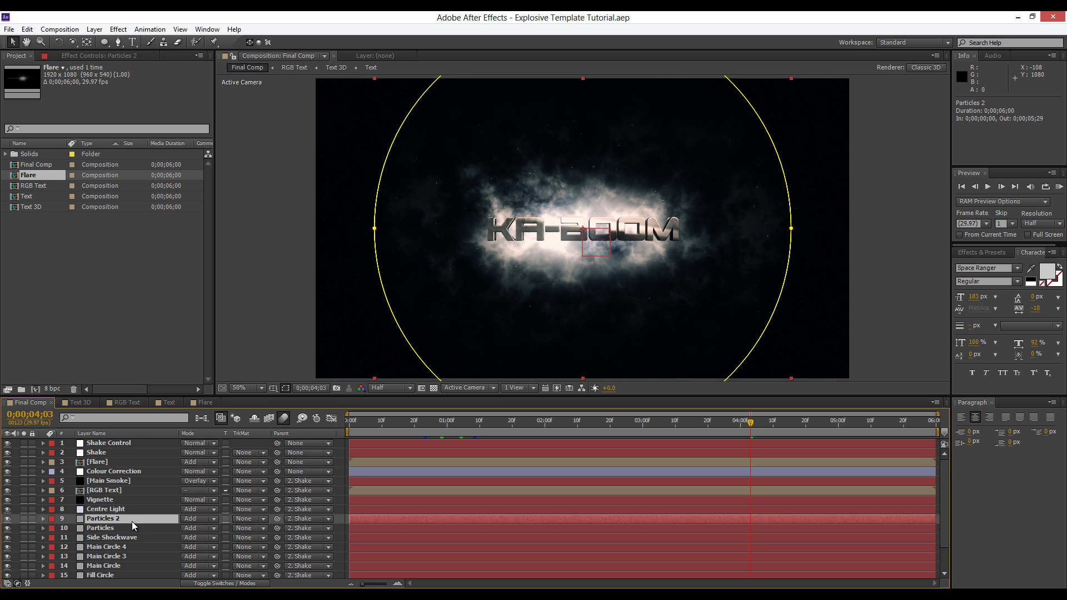
{"action": "scroll", "coordinate": [132, 521], "scroll_direction": "down", "scroll_amount": 1}
{"action": "left_click", "coordinate": [111, 535]}
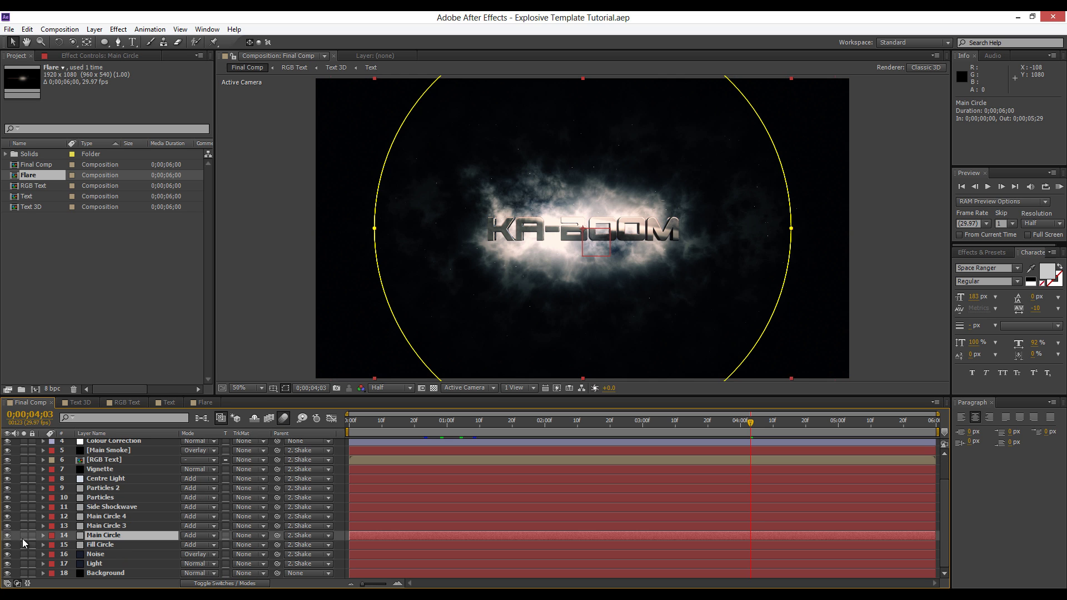
{"action": "key", "text": "ctrl+Down"}
{"action": "left_click", "coordinate": [23, 545]}
{"action": "left_click", "coordinate": [23, 545]}
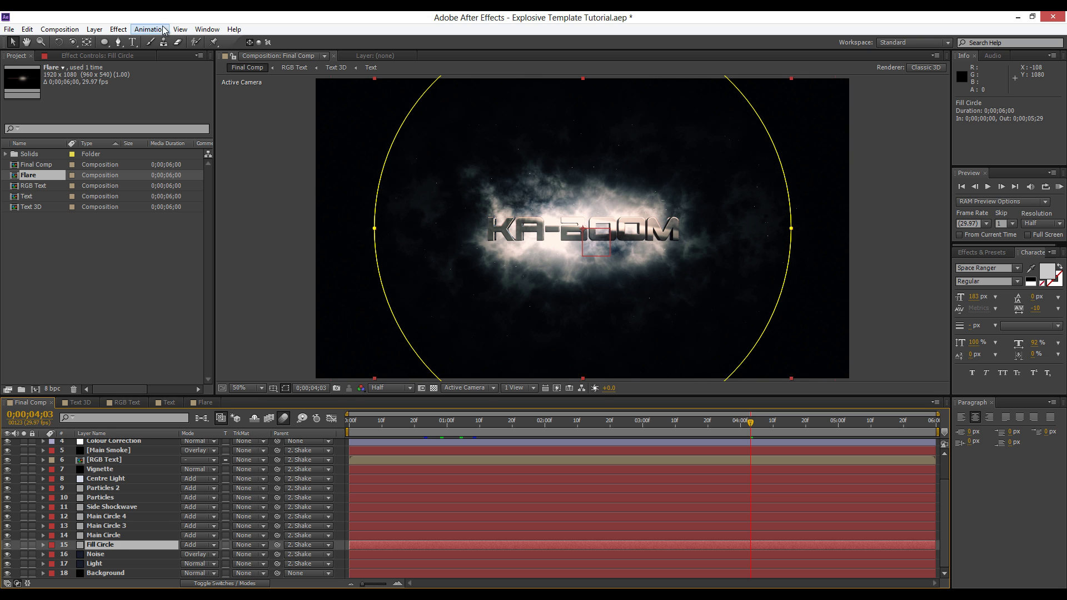
{"action": "left_click", "coordinate": [118, 29]}
{"action": "mouse_move", "coordinate": [160, 117]}
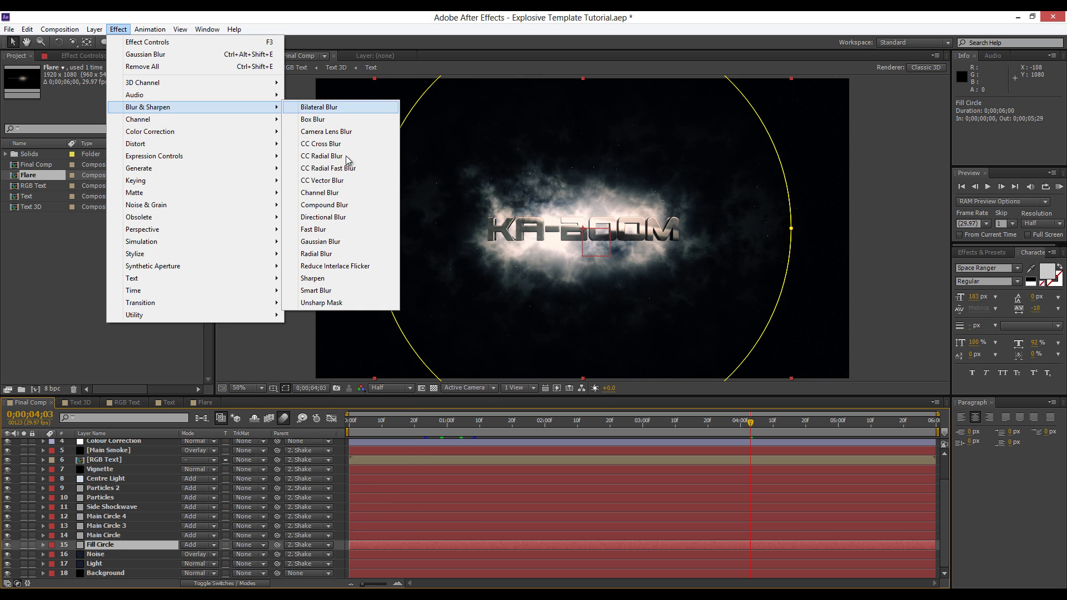
{"action": "left_click", "coordinate": [323, 241]}
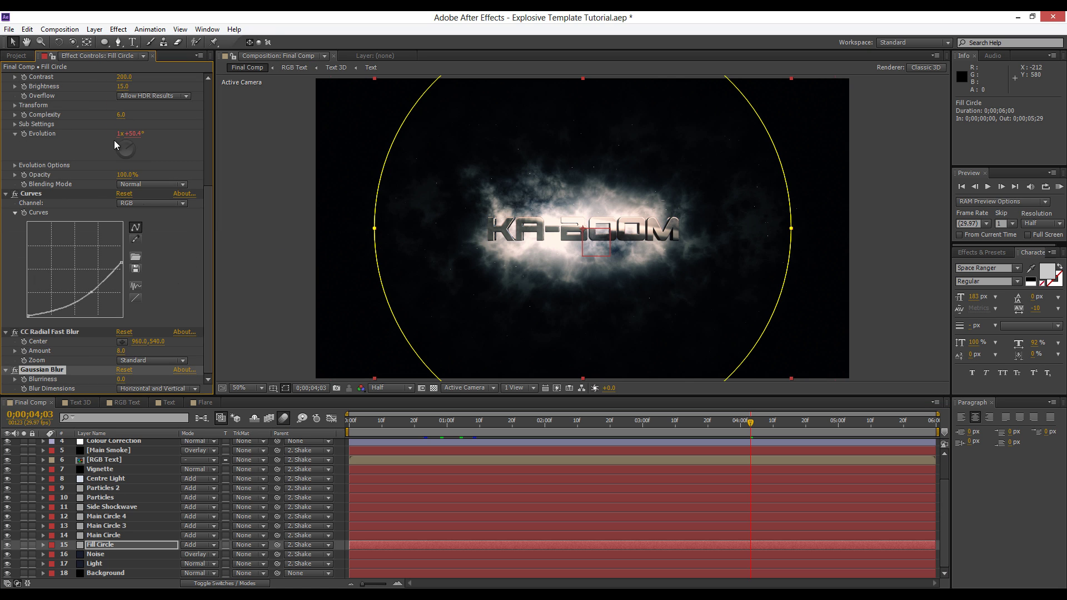
Collapse the Fill Circle layer's other effects, leaving only the Gaussian Blur settings expanded.
{"action": "left_click", "coordinate": [29, 194]}
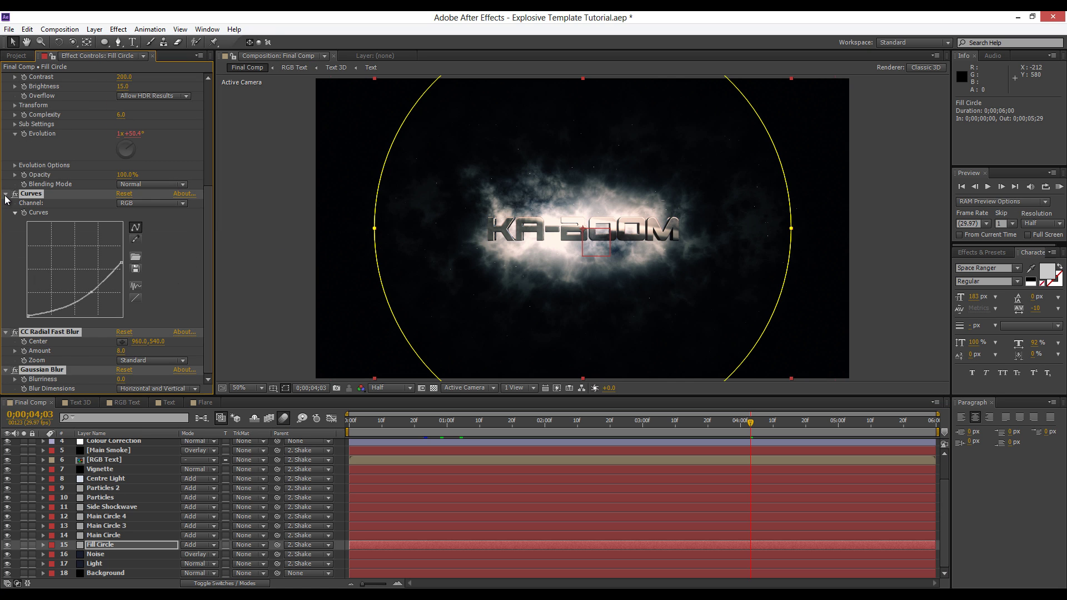
{"action": "left_click", "coordinate": [6, 194], "text": "ctrl"}
{"action": "left_click", "coordinate": [5, 115]}
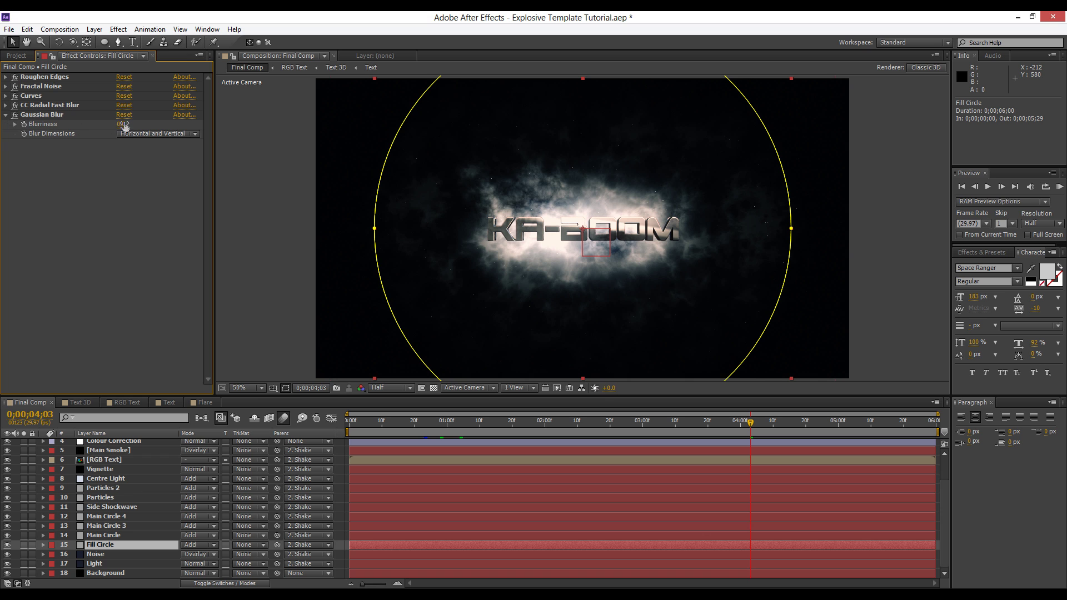
Set the Fill Circle's Gaussian Blur blurriness to 4.8 and keyframe the layer's opacity at 20% at 0;00;04;03.
{"action": "left_click_drag", "start_coordinate": [120, 127], "coordinate": [149, 128]}
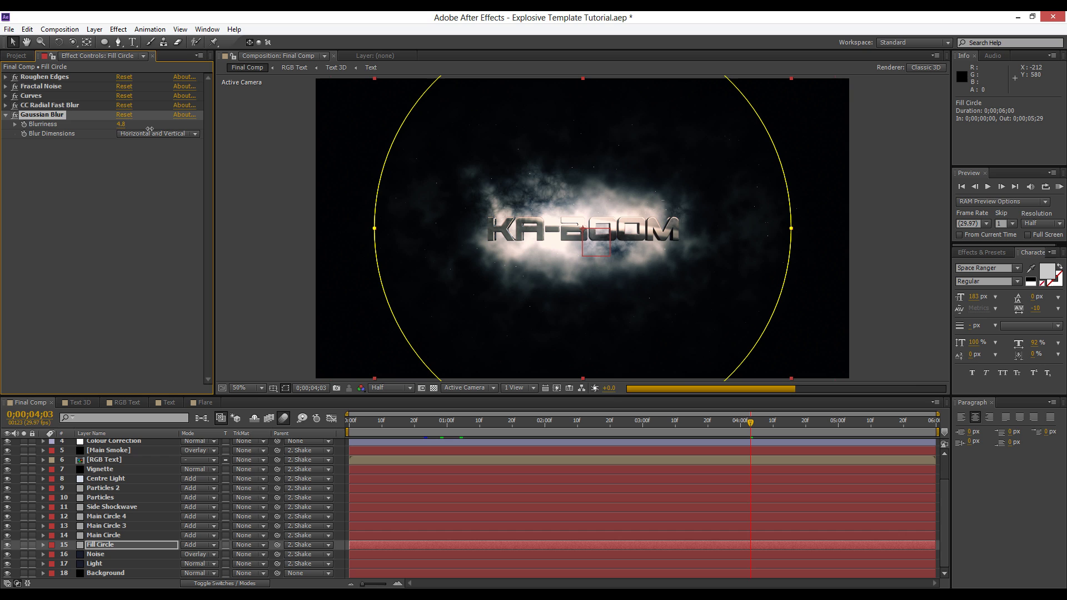
{"action": "left_click", "coordinate": [117, 545]}
{"action": "key", "text": "t"}
{"action": "scroll", "coordinate": [117, 545], "scroll_direction": "down", "scroll_amount": 1}
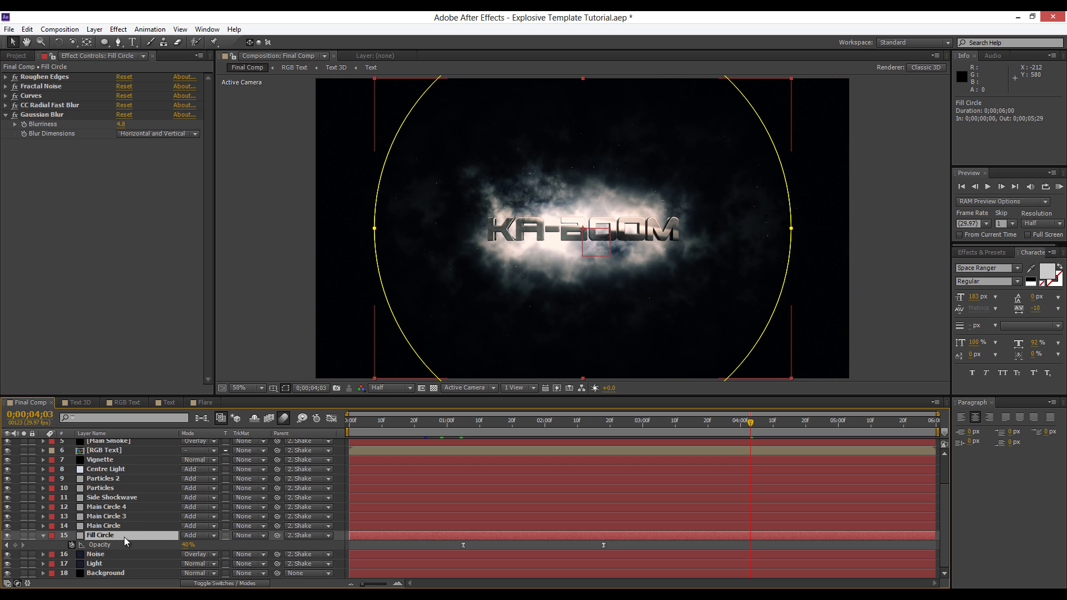
{"action": "left_click", "coordinate": [186, 546]}
{"action": "key", "text": "Return"}
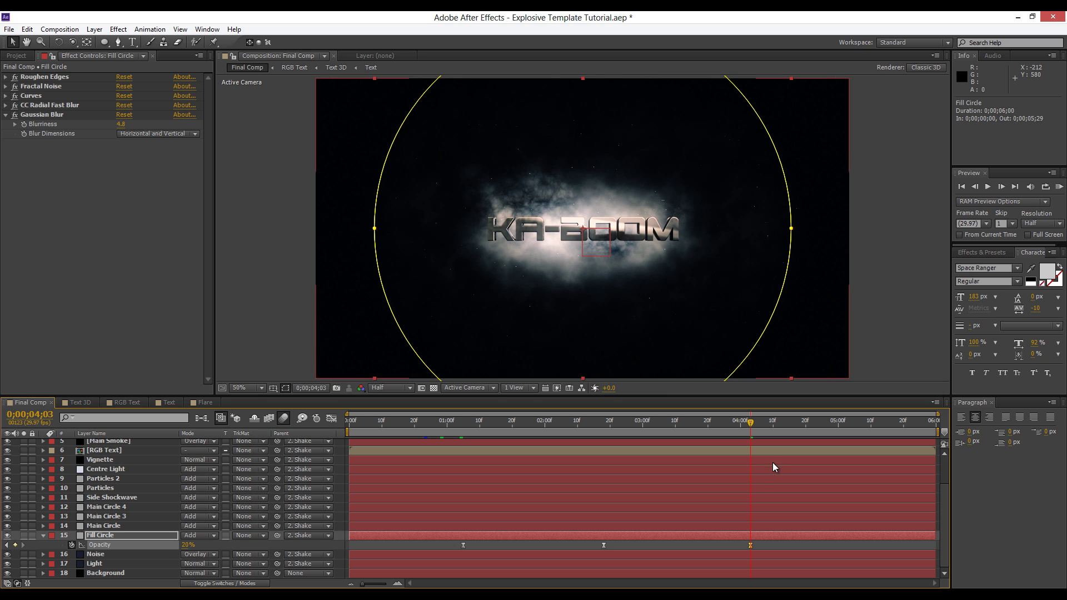
Move Fill Circle's last opacity keyframe to 0;00;04;13 and collapse the layer.
{"action": "left_click_drag", "start_coordinate": [753, 545], "coordinate": [783, 545]}
{"action": "left_click", "coordinate": [806, 545]}
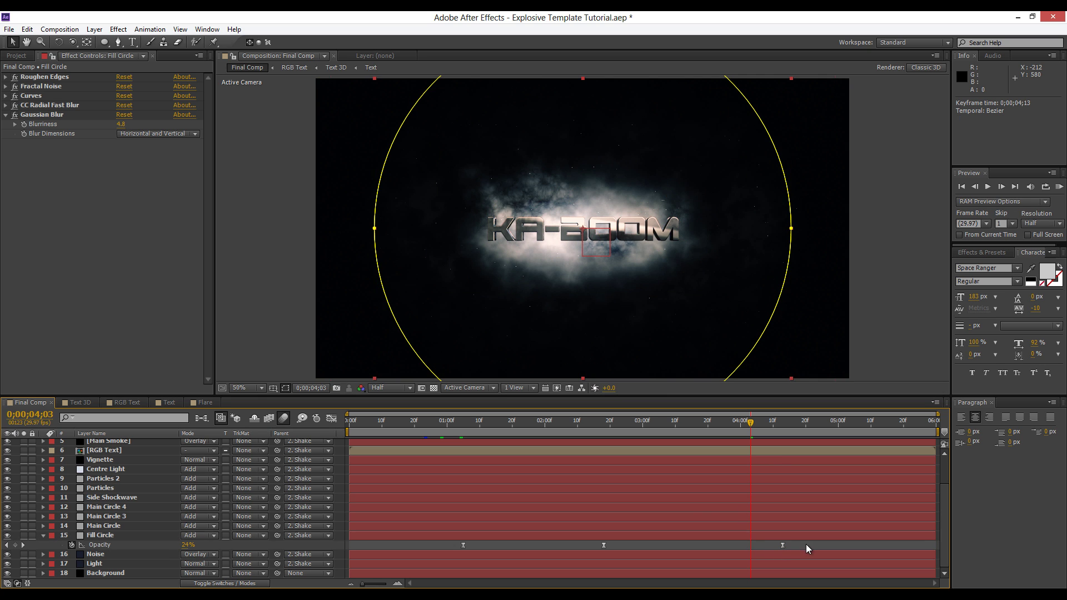
{"action": "left_click", "coordinate": [43, 536]}
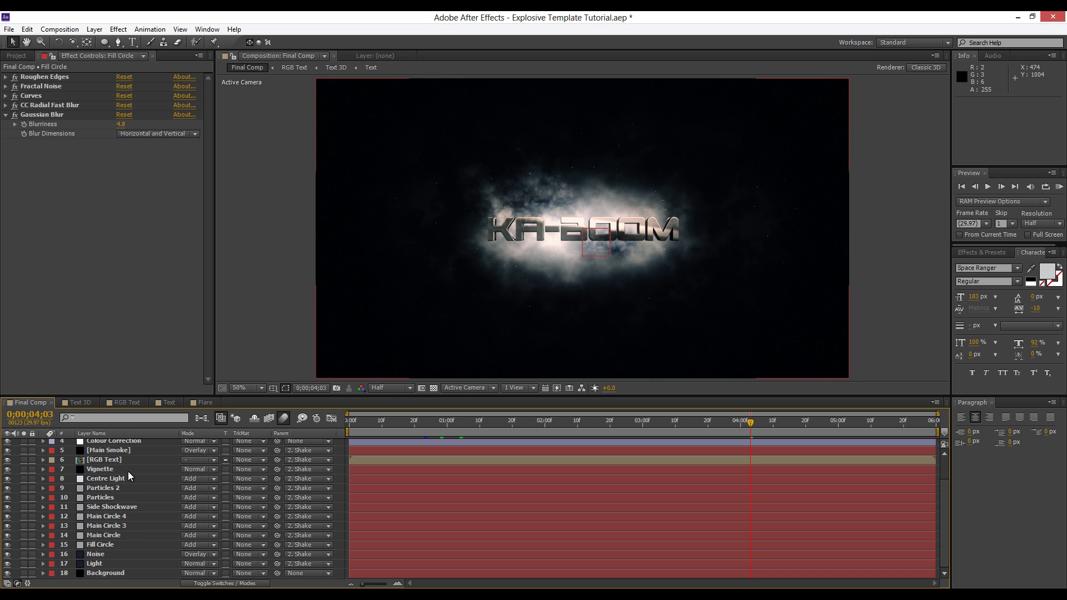
Keyframe the Main Smoke layer's opacity at 30% at 0;00;04;03, collapse the layer and save the project.
{"action": "scroll", "coordinate": [119, 480], "scroll_direction": "up", "scroll_amount": 2}
{"action": "left_click", "coordinate": [118, 481]}
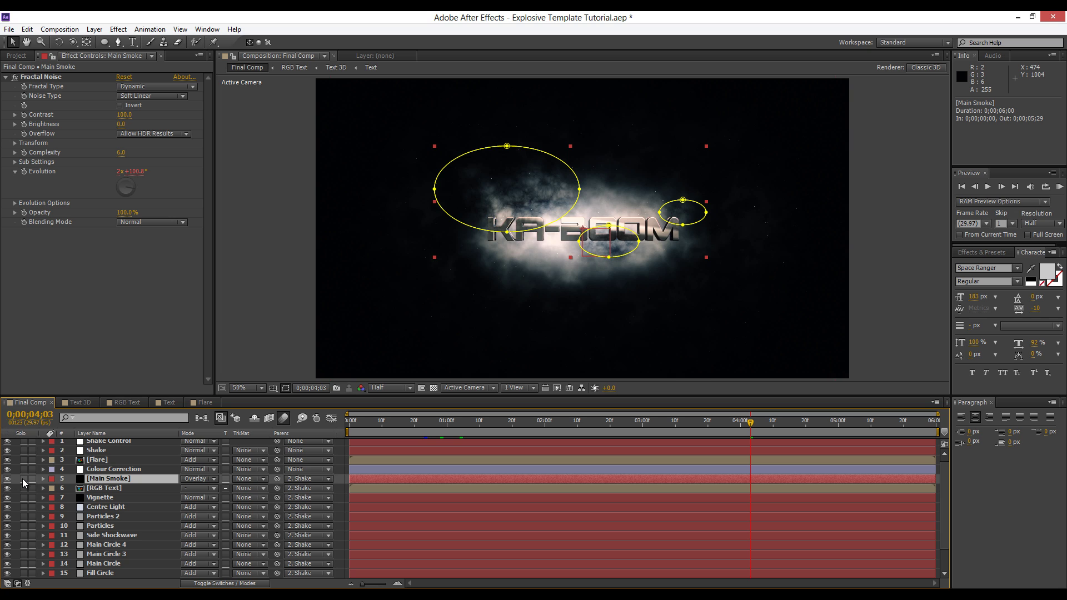
{"action": "left_click", "coordinate": [22, 479]}
{"action": "left_click", "coordinate": [22, 478]}
{"action": "key", "text": "t"}
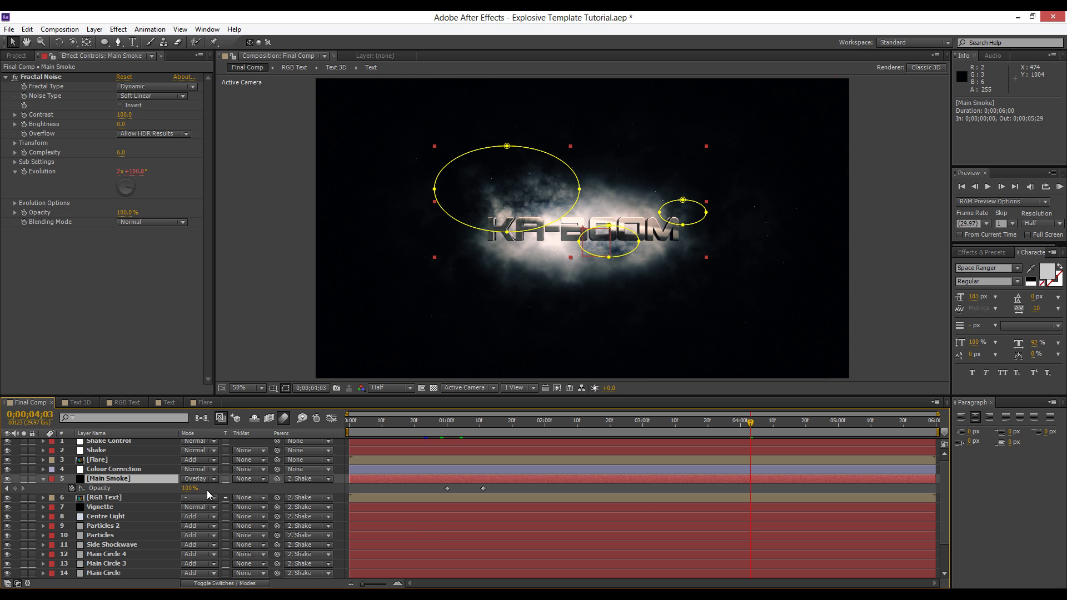
{"action": "left_click", "coordinate": [189, 489]}
{"action": "type", "text": "30"}
{"action": "key", "text": "Return"}
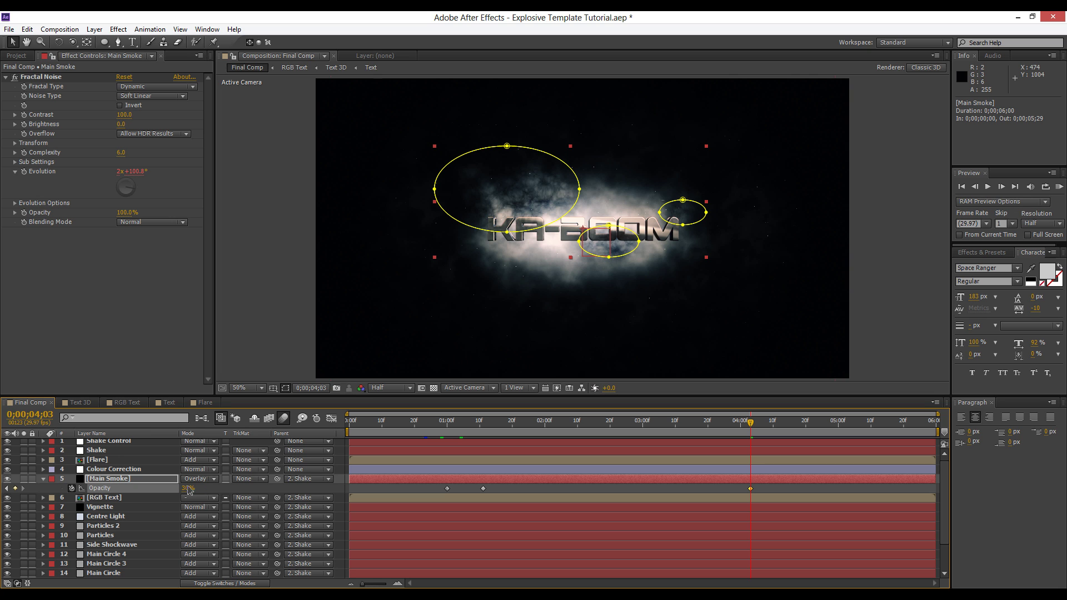
{"action": "left_click", "coordinate": [326, 222]}
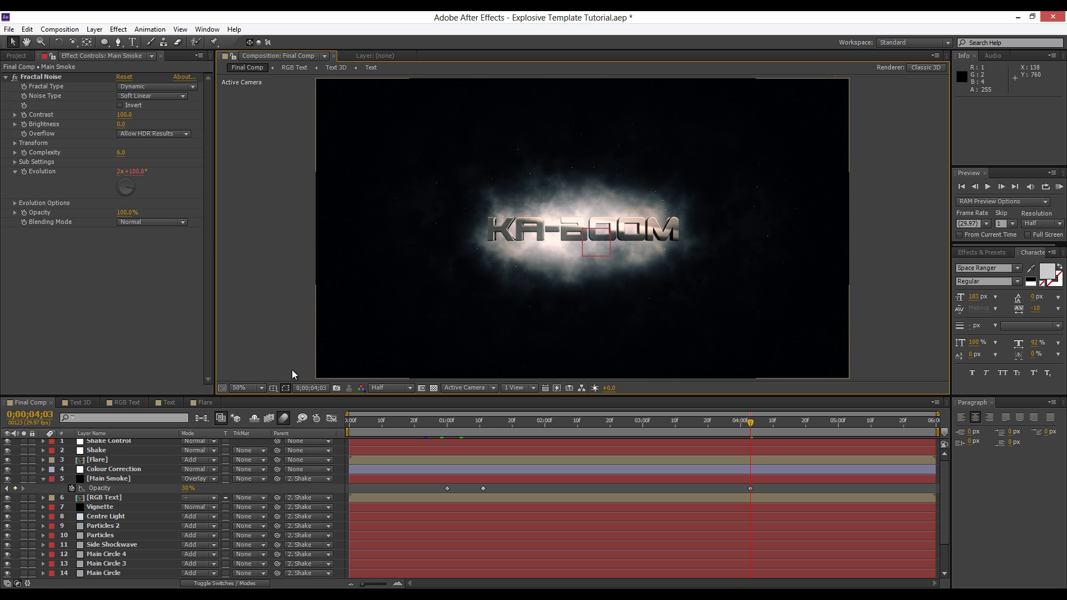
{"action": "left_click", "coordinate": [44, 479]}
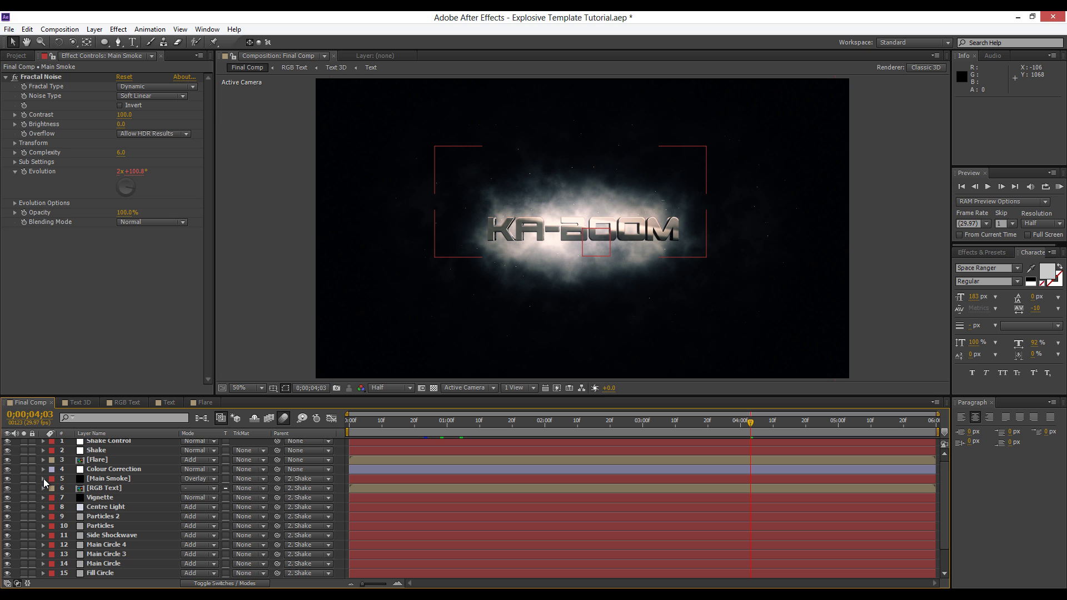
{"action": "key", "text": "ctrl+s"}
{"action": "left_click", "coordinate": [340, 322]}
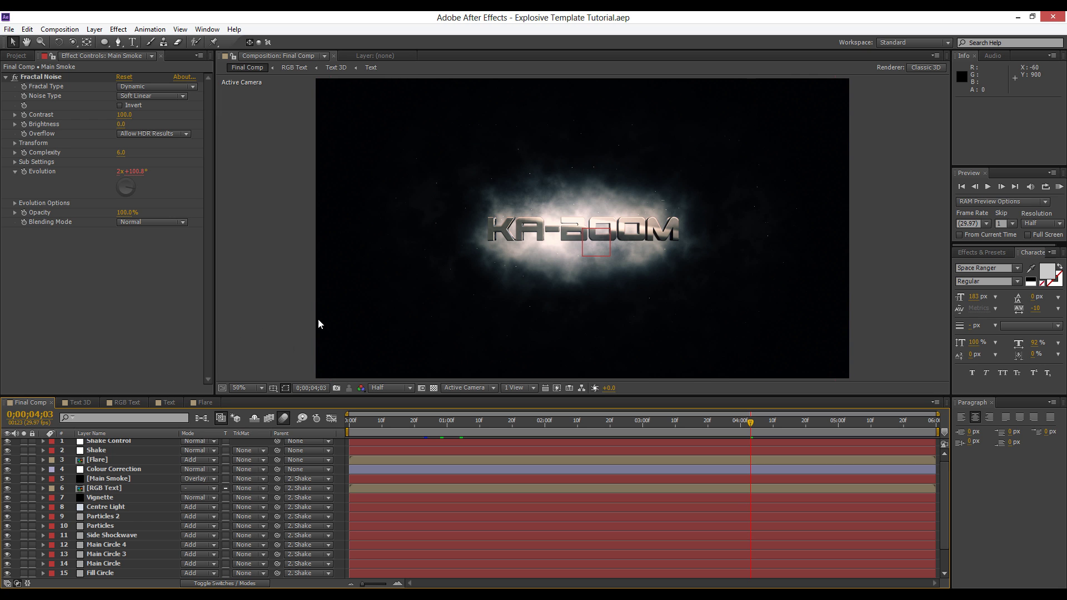
Create a black 1920 × 1080 px solid layer named Letterbox.
{"action": "left_click", "coordinate": [94, 29]}
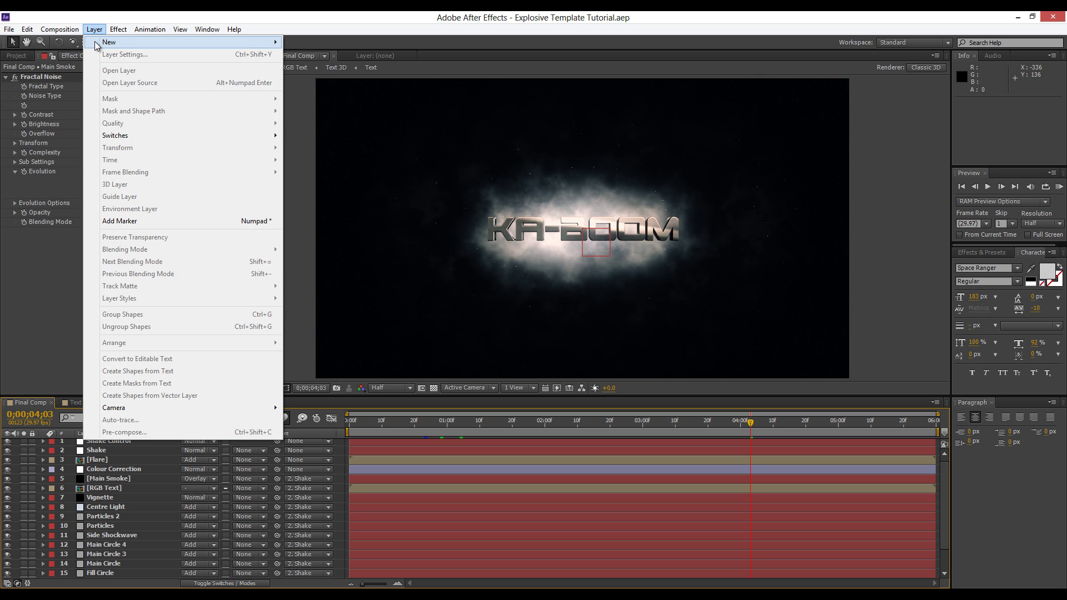
{"action": "mouse_move", "coordinate": [97, 46]}
{"action": "left_click", "coordinate": [311, 55]}
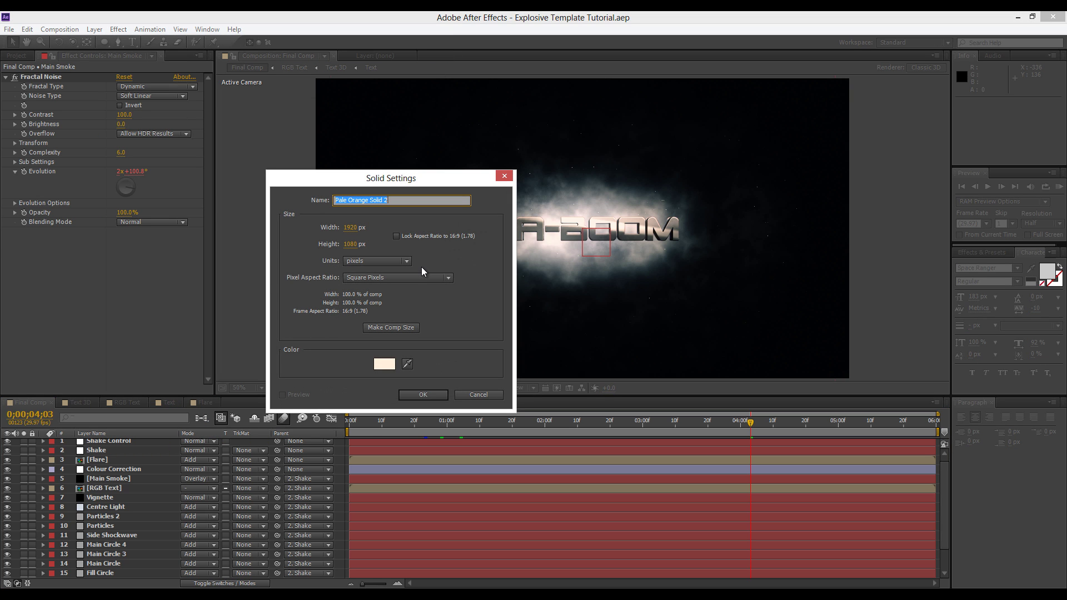
{"action": "type", "text": "Letterbox"}
{"action": "left_click", "coordinate": [384, 364]}
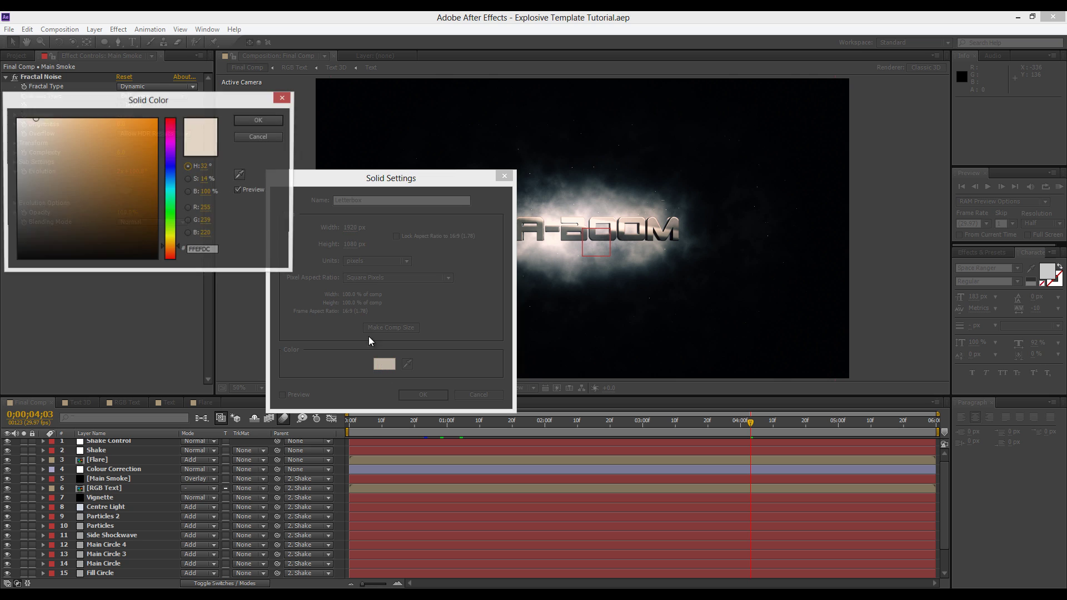
{"action": "left_click", "coordinate": [265, 124]}
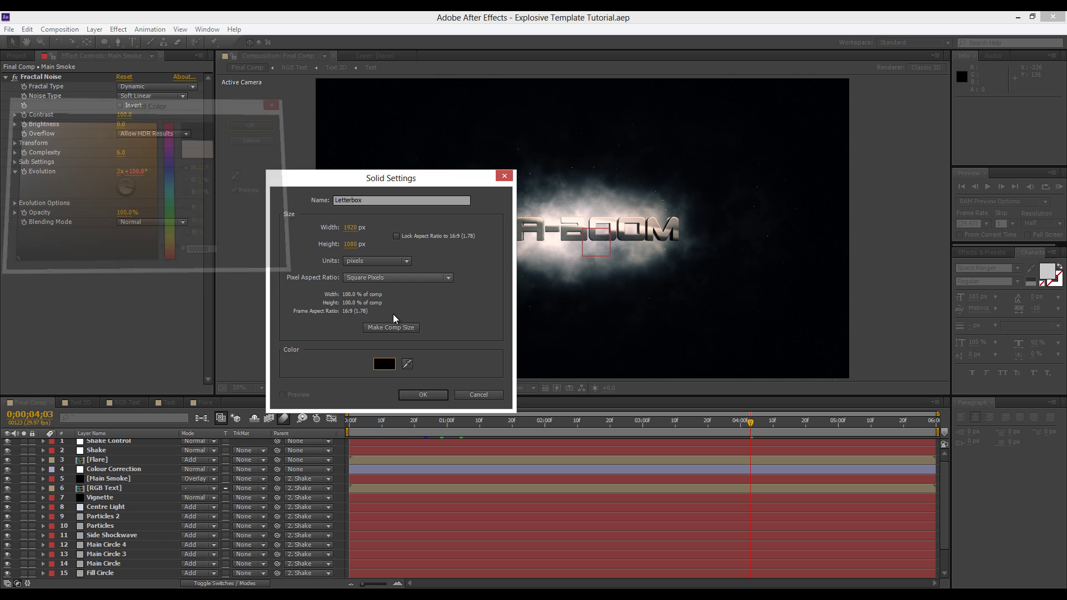
{"action": "left_click", "coordinate": [433, 396]}
Show the title/action safe guides and draw a rectangular mask on Letterbox across the full frame width, from about 114 to 968 px vertically.
{"action": "left_click", "coordinate": [105, 43]}
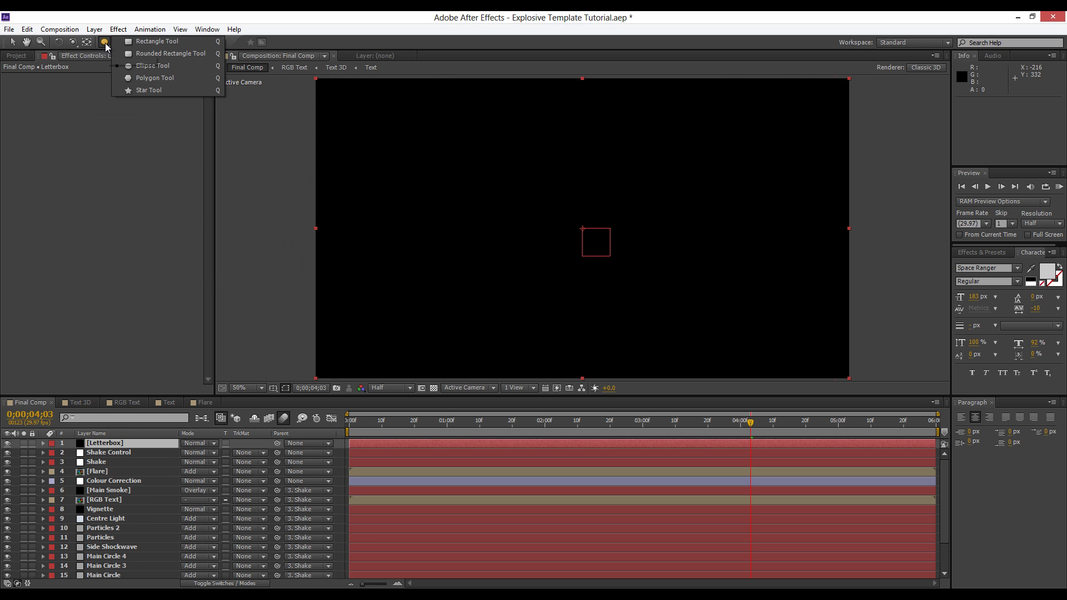
{"action": "left_click", "coordinate": [136, 43]}
{"action": "left_click", "coordinate": [273, 388]}
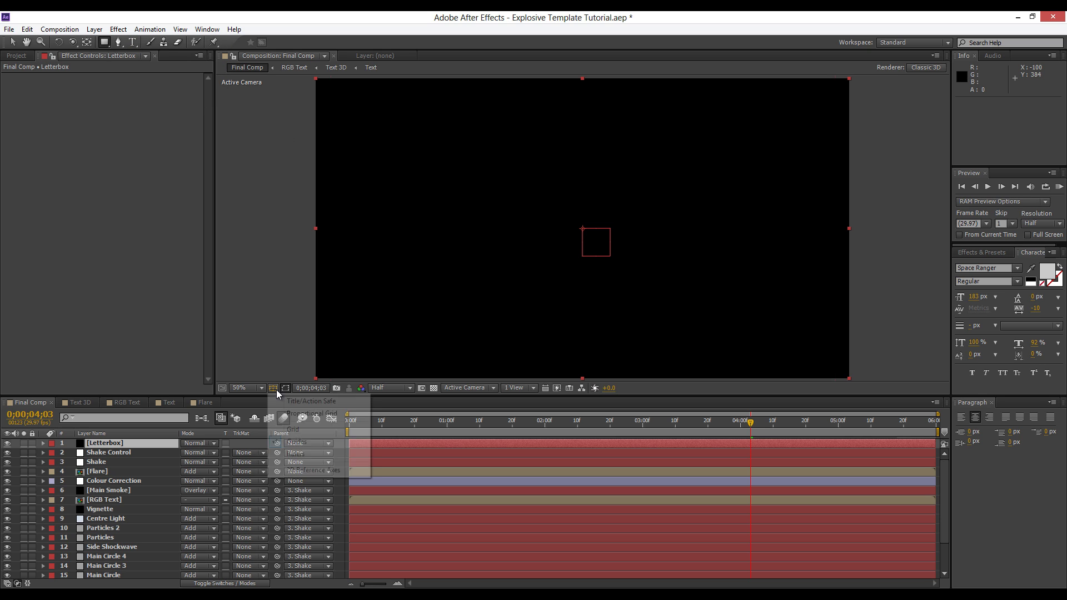
{"action": "left_click", "coordinate": [333, 401]}
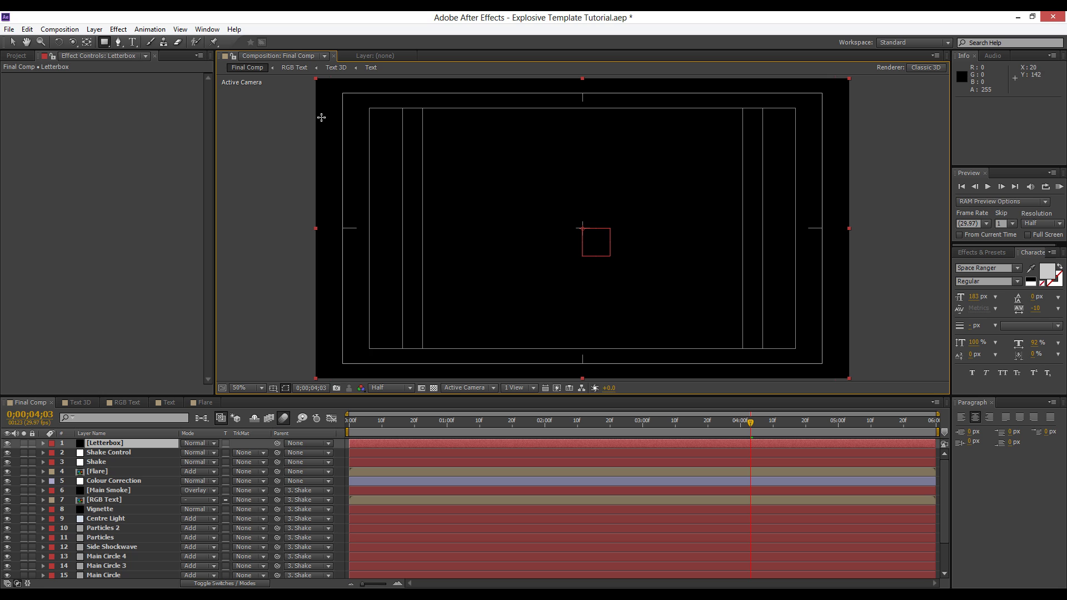
{"action": "left_click_drag", "start_coordinate": [310, 110], "coordinate": [793, 123]}
{"action": "mouse_move", "coordinate": [854, 334]}
{"action": "left_mouse_down"}
{"action": "mouse_move", "coordinate": [854, 361]}
{"action": "mouse_move", "coordinate": [856, 347]}
{"action": "left_mouse_up"}
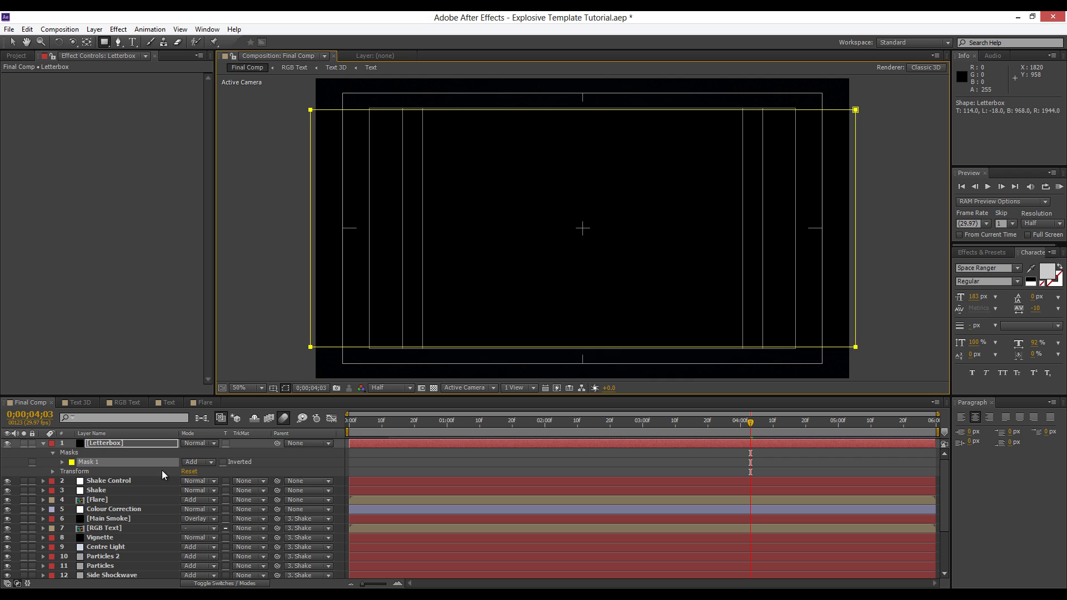
Set the Letterbox mask's mode to Subtract and collapse the layer.
{"action": "left_click", "coordinate": [115, 444]}
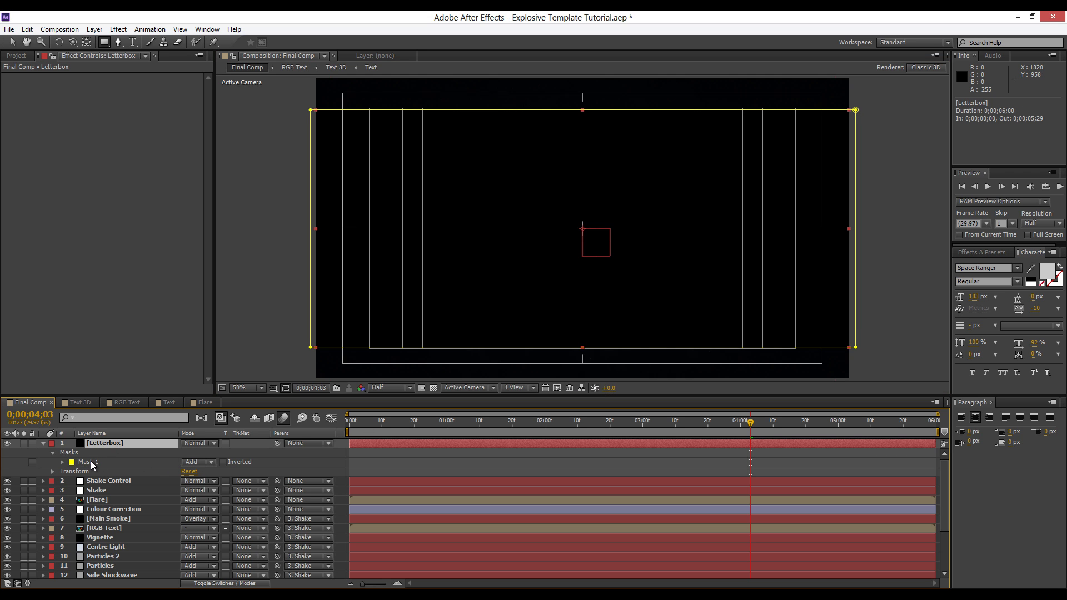
{"action": "left_click", "coordinate": [89, 462]}
{"action": "left_click", "coordinate": [199, 462]}
{"action": "left_click", "coordinate": [195, 498]}
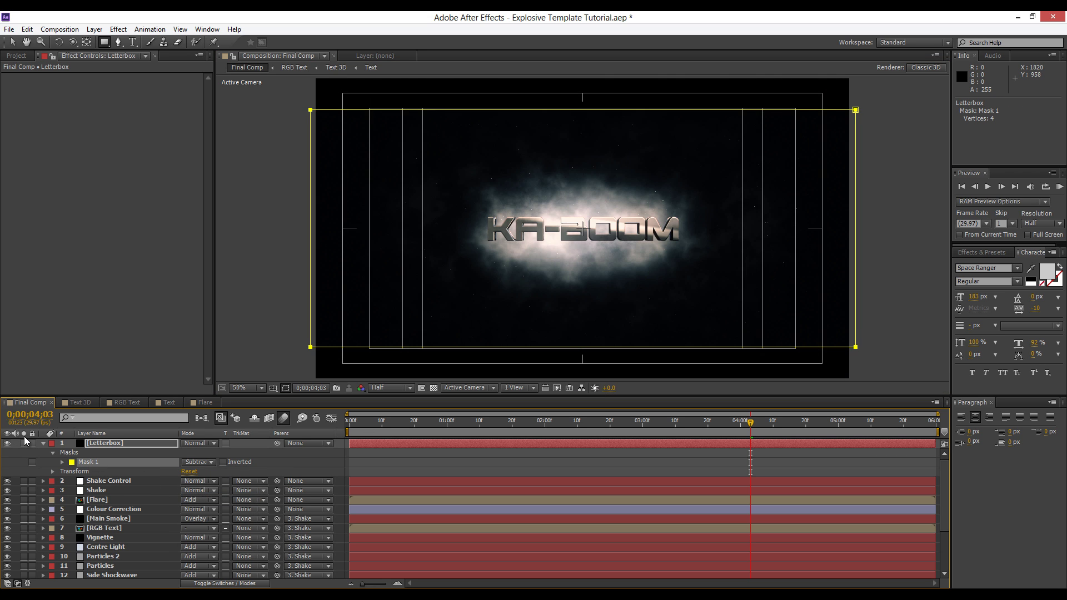
{"action": "left_click", "coordinate": [44, 443]}
Turn off the title/action safe guides, deselect the Letterbox layer and save the project.
{"action": "left_click", "coordinate": [12, 43]}
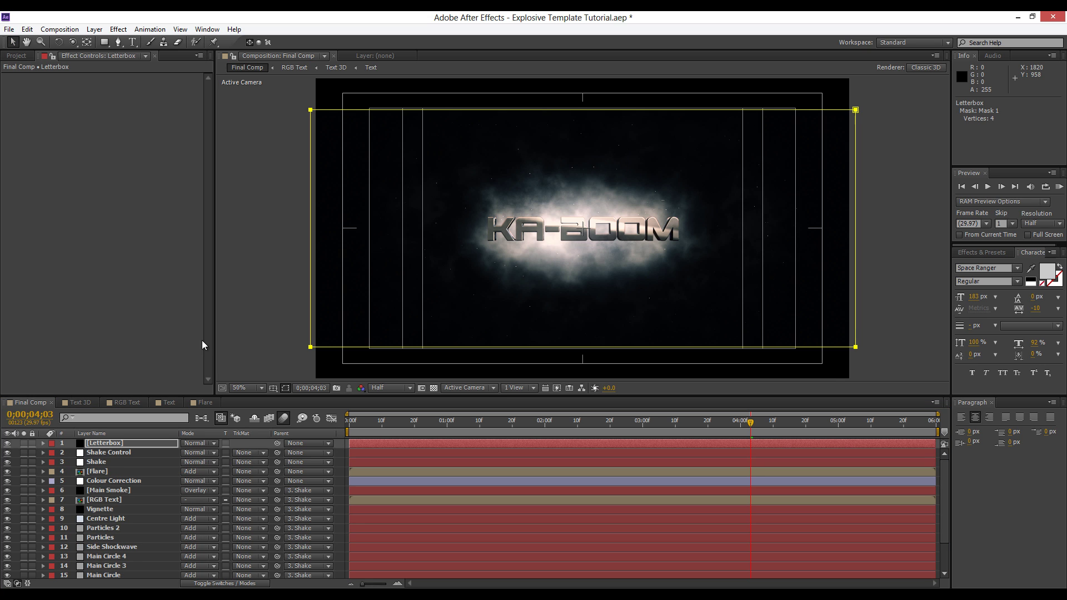
{"action": "left_click", "coordinate": [272, 388]}
{"action": "left_click", "coordinate": [294, 400]}
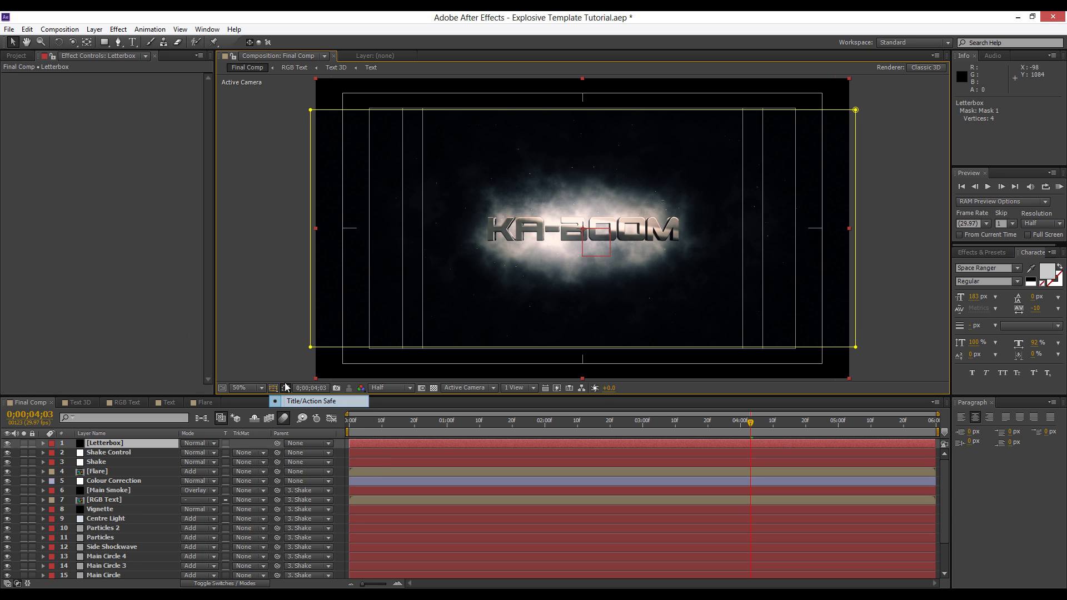
{"action": "left_click", "coordinate": [258, 231]}
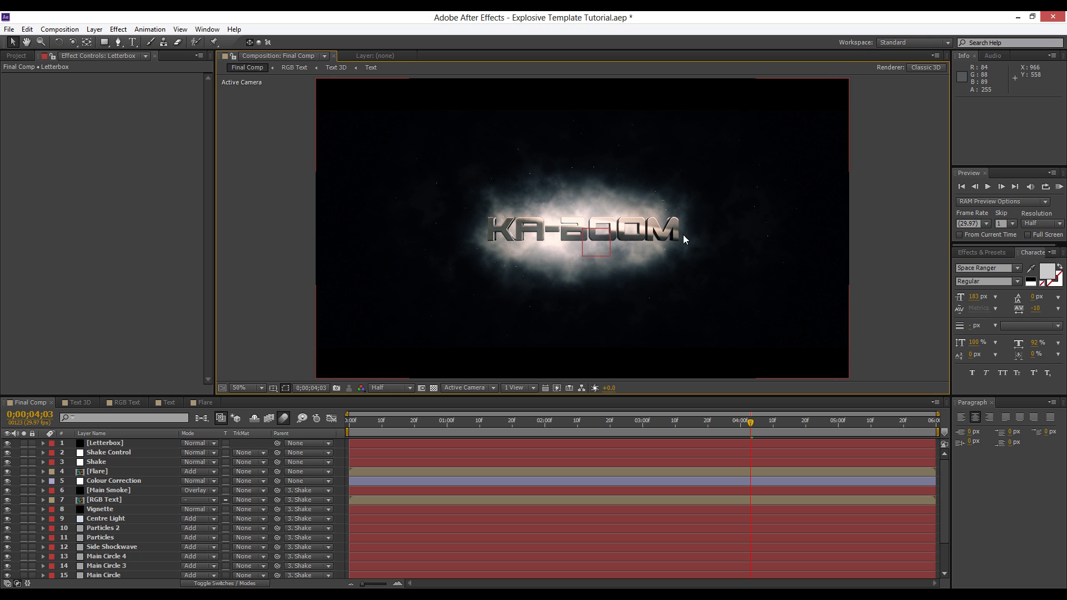
{"action": "key", "text": "ctrl+s"}
RAM preview the comp, and set the Shake Control layer's Slider keyframe at 0;00;00;00 to 30.
{"action": "left_click", "coordinate": [1060, 188]}
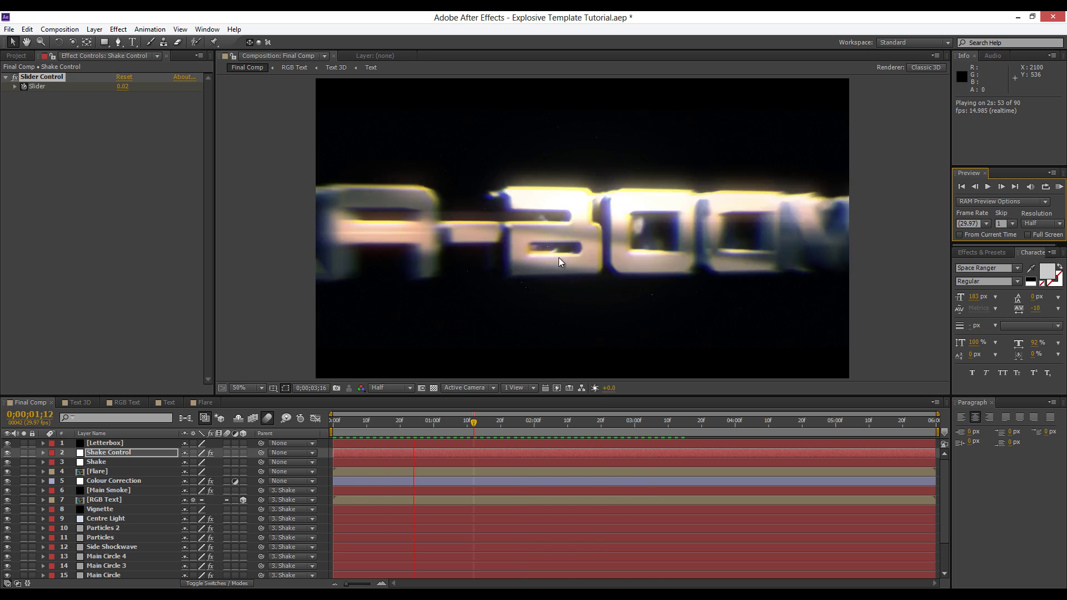
{"action": "left_click", "coordinate": [115, 452]}
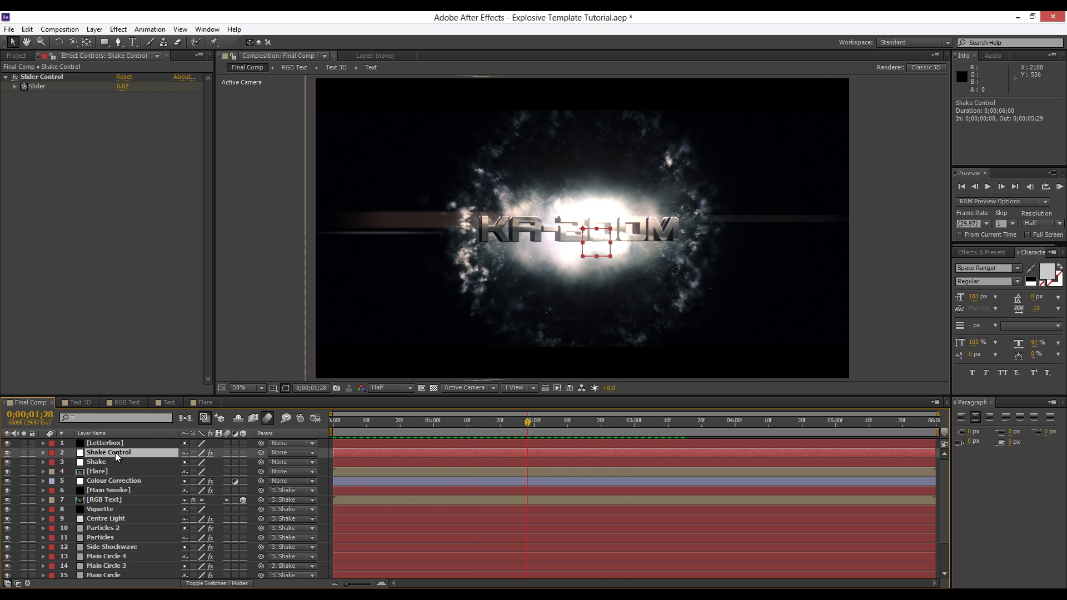
{"action": "key", "text": "u"}
{"action": "left_click", "coordinate": [330, 423]}
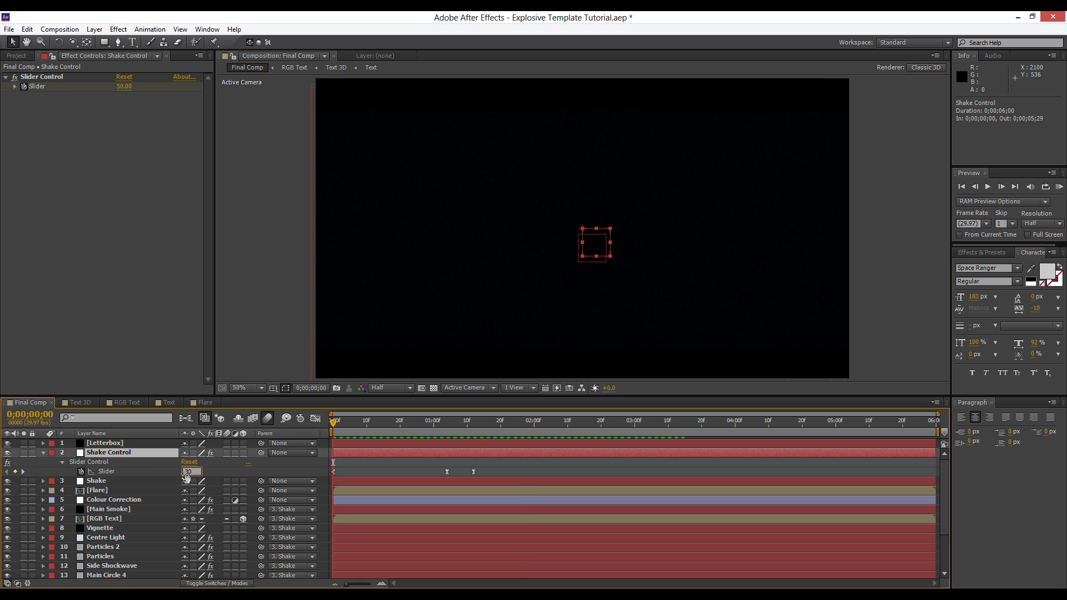
{"action": "key", "text": "Return"}
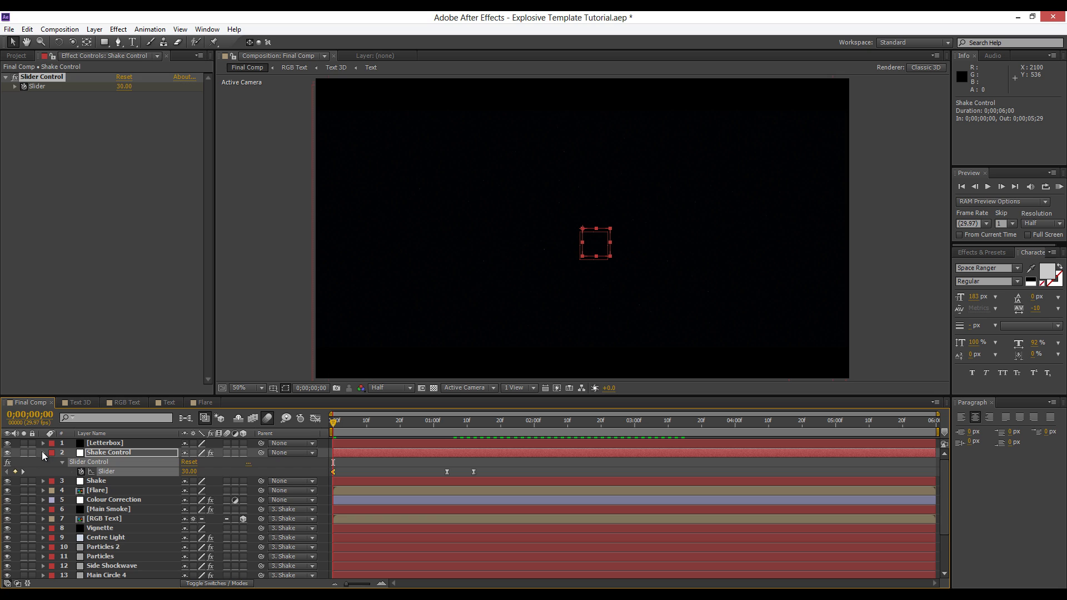
{"action": "left_click", "coordinate": [43, 453]}
Check the shake and explosion at several frames from 0;00;00;16 to 0;00;01;19.
{"action": "left_click", "coordinate": [387, 423]}
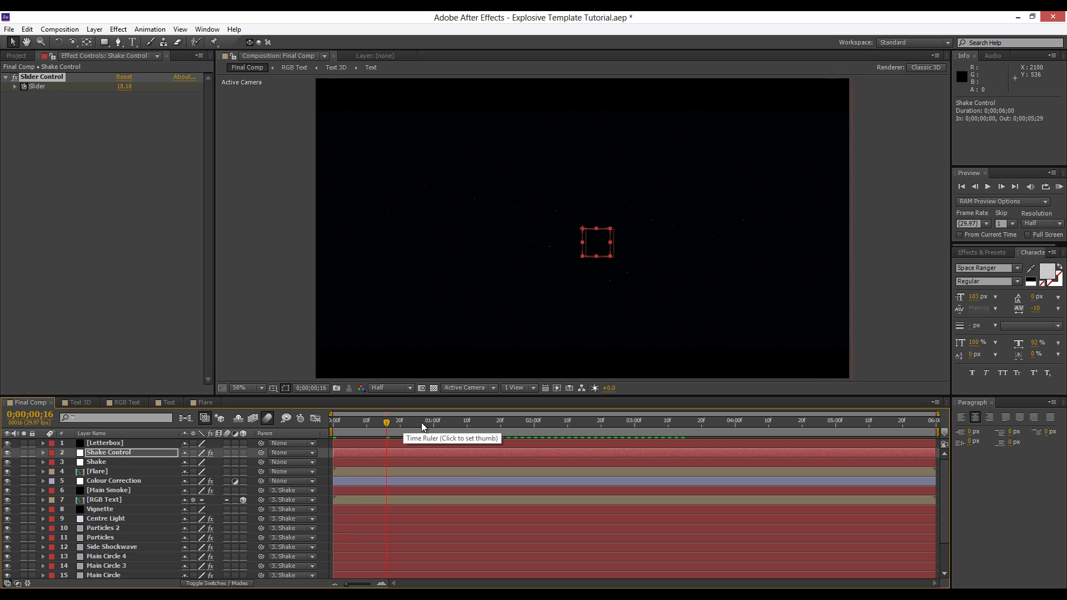
{"action": "left_click", "coordinate": [857, 275]}
{"action": "left_click_drag", "start_coordinate": [387, 437], "coordinate": [424, 425]}
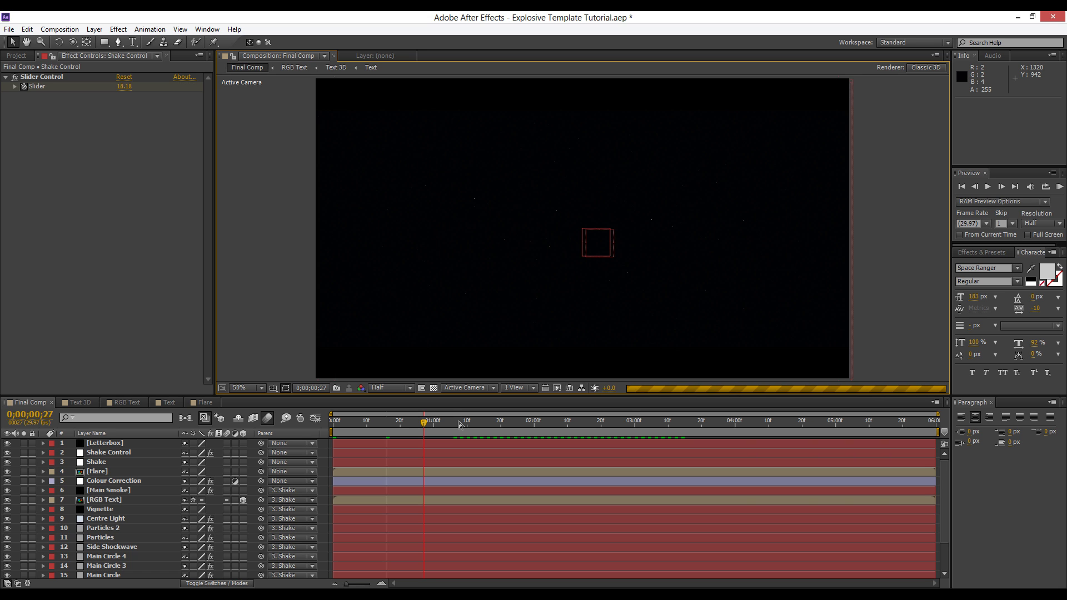
{"action": "left_click", "coordinate": [466, 426]}
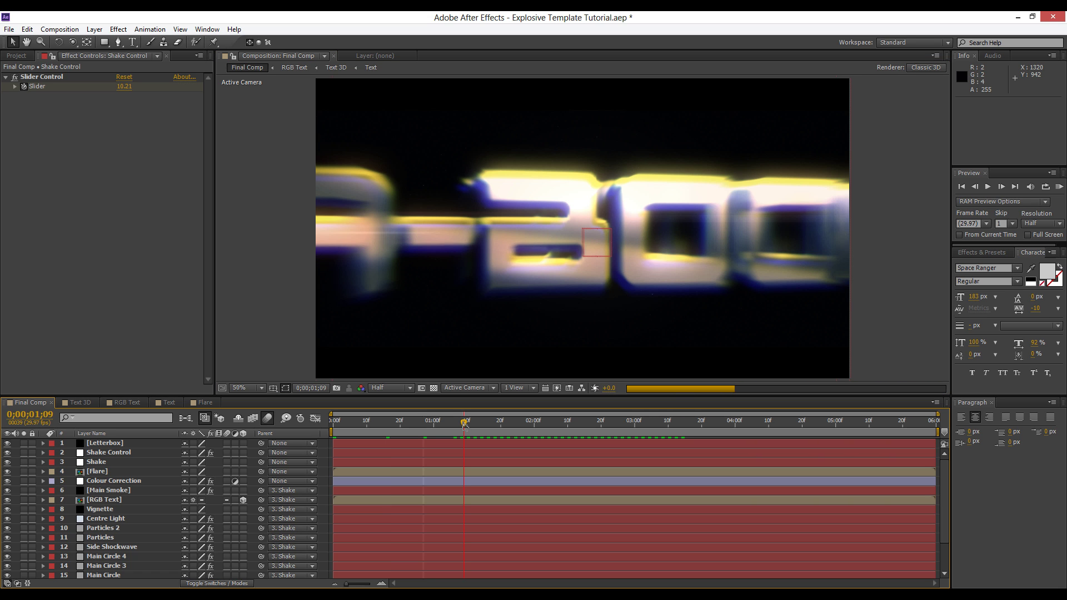
{"action": "left_click_drag", "start_coordinate": [465, 425], "coordinate": [498, 424]}
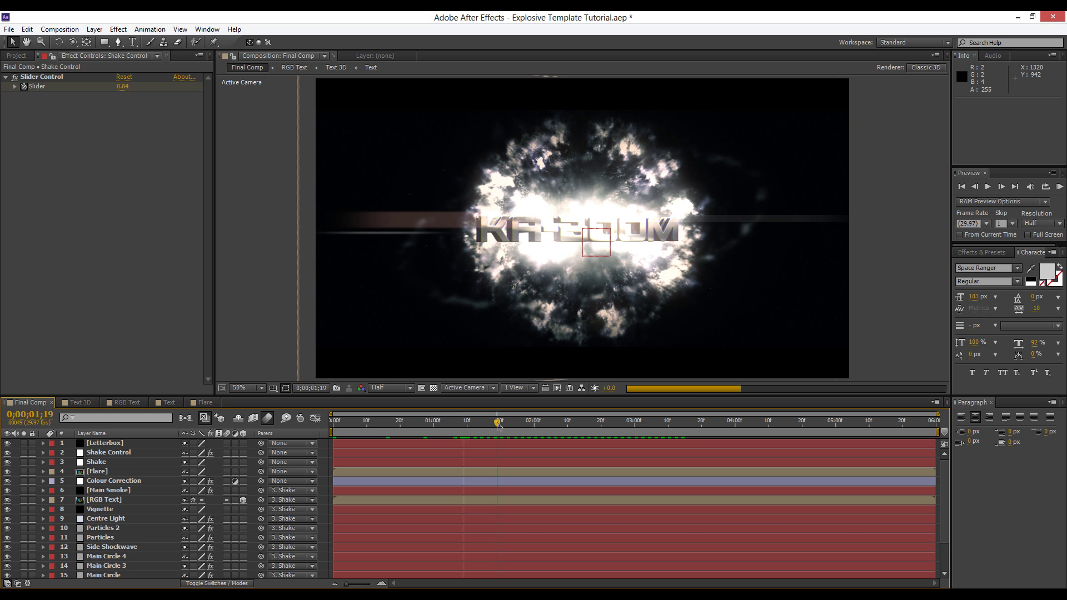
Pre-compose all layers of Final Comp into a new composition named Final, moving all attributes into it.
{"action": "left_click", "coordinate": [120, 446]}
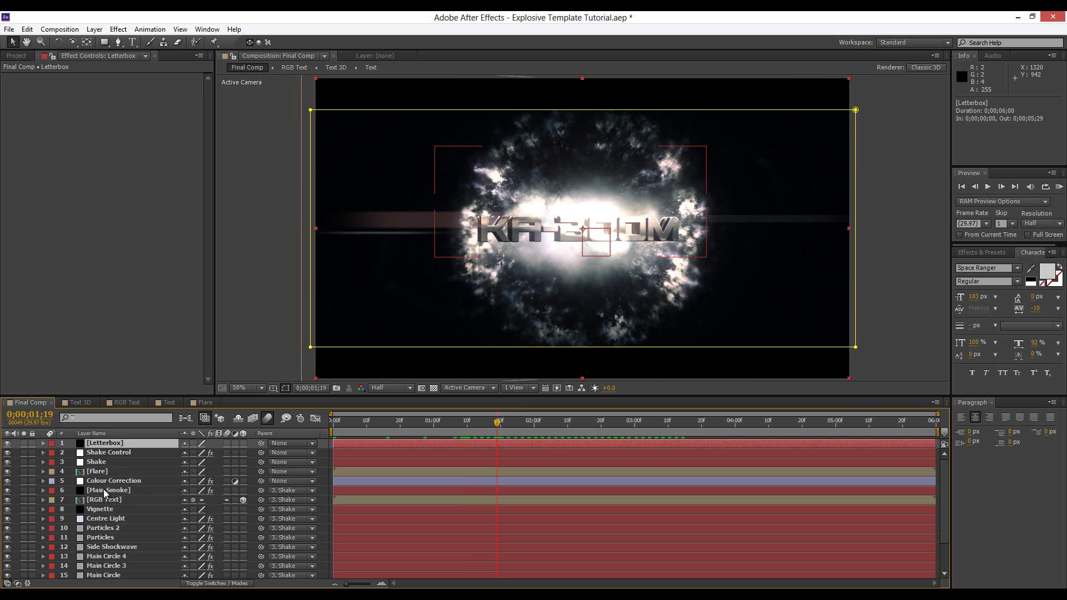
{"action": "key", "text": "ctrl+a"}
{"action": "left_click", "coordinate": [94, 29]}
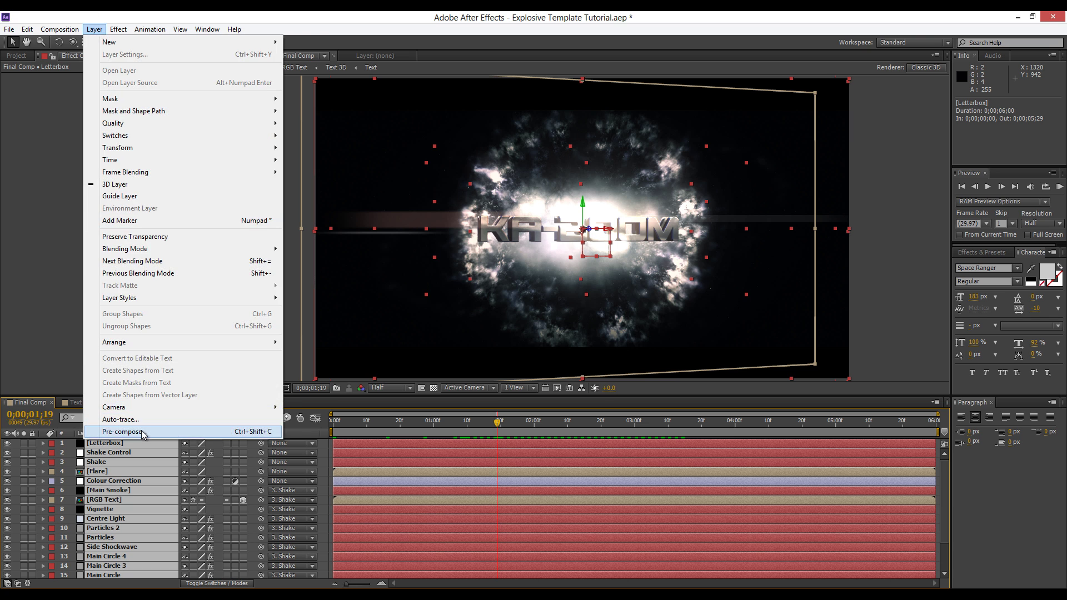
{"action": "left_click", "coordinate": [131, 432]}
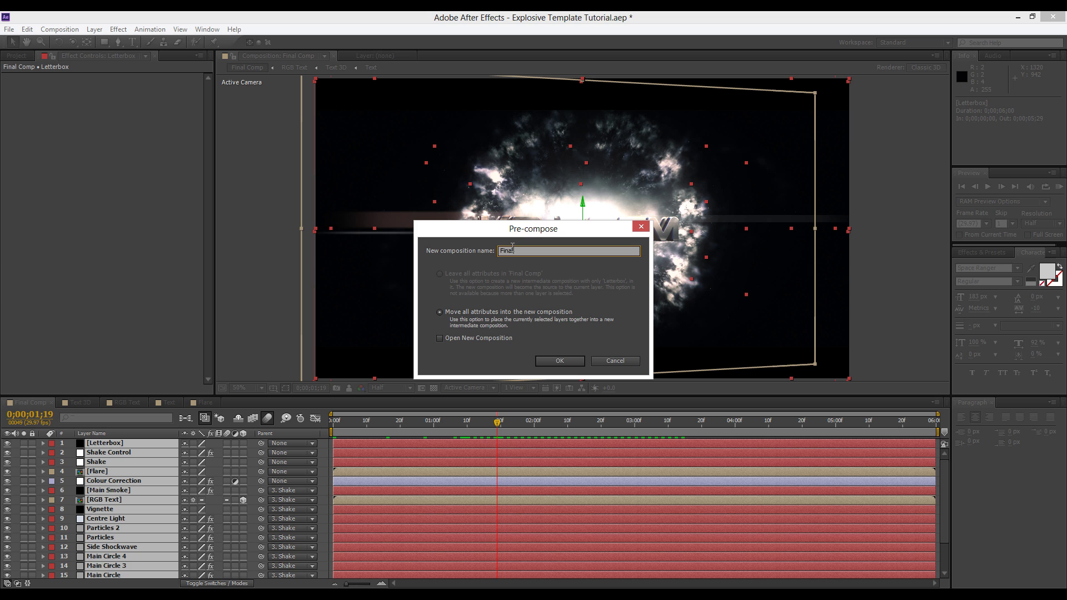
{"action": "type", "text": "Final"}
{"action": "key", "text": "Return"}
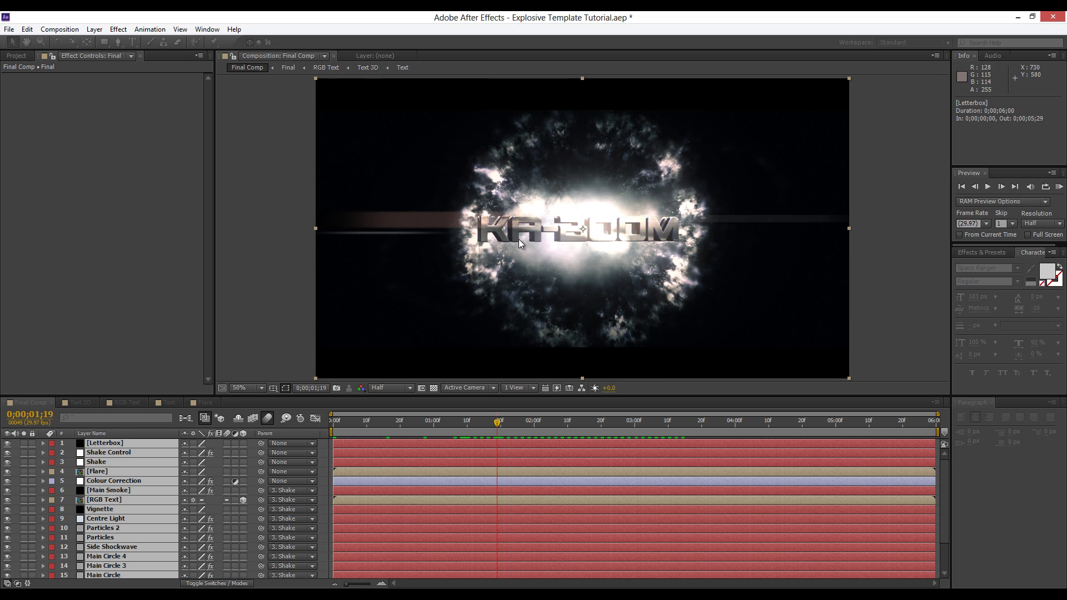
Apply Levels (Individual Controls) to the Final layer and rename the layer RED.
{"action": "left_click", "coordinate": [106, 475]}
{"action": "left_click", "coordinate": [105, 443]}
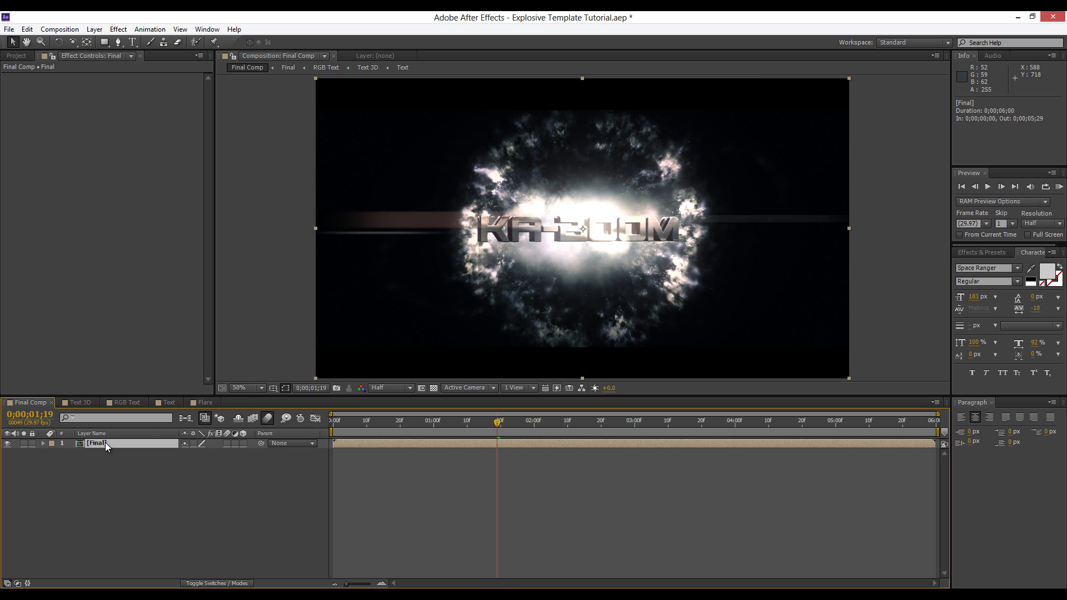
{"action": "left_click", "coordinate": [957, 251]}
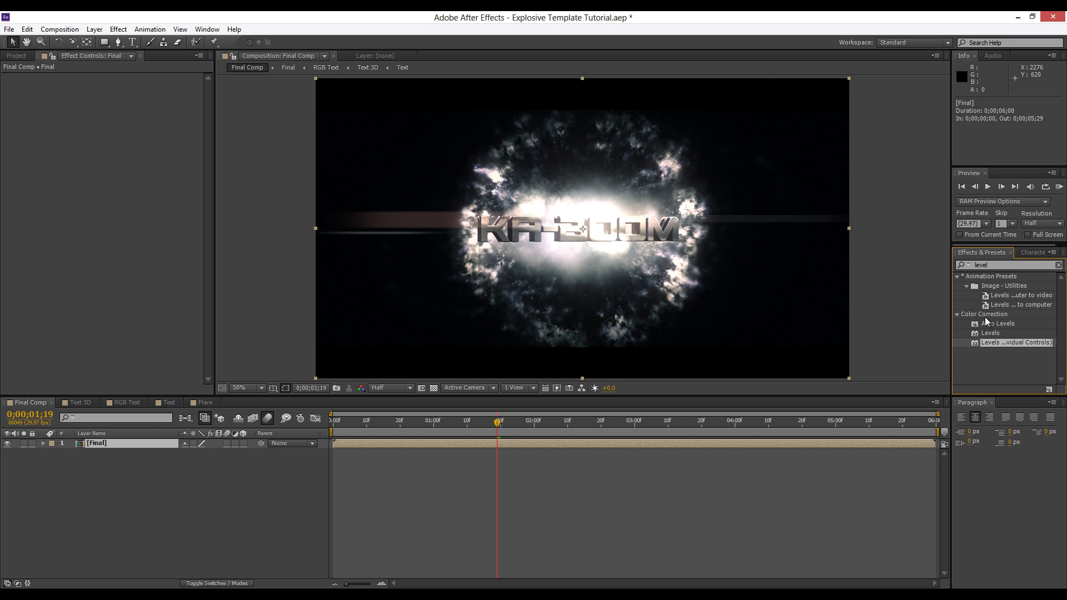
{"action": "left_click_drag", "start_coordinate": [1016, 342], "coordinate": [118, 439]}
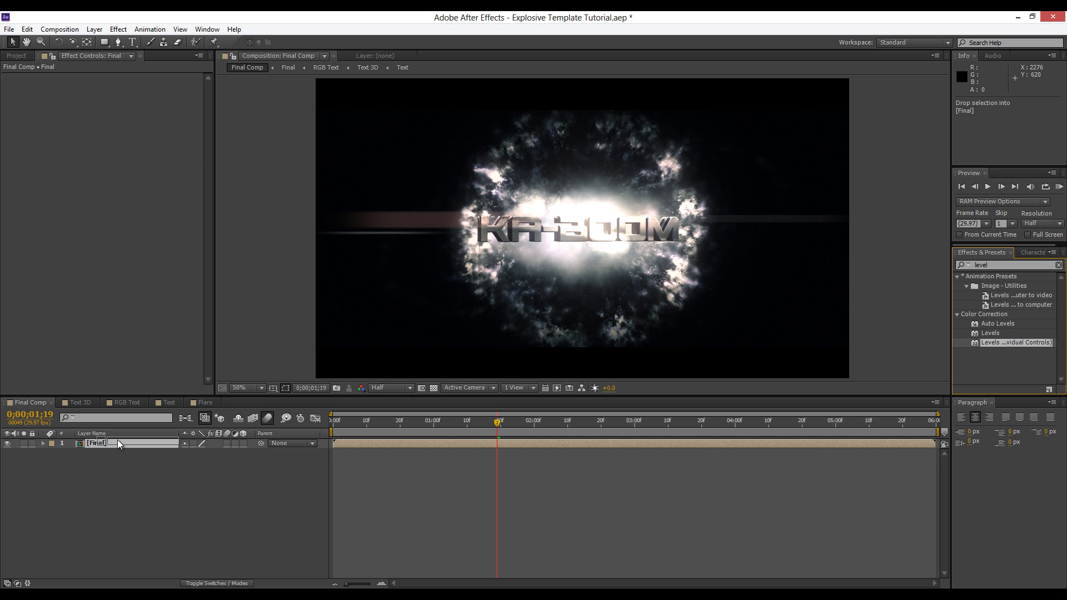
{"action": "left_click", "coordinate": [104, 448]}
{"action": "key", "text": "Return"}
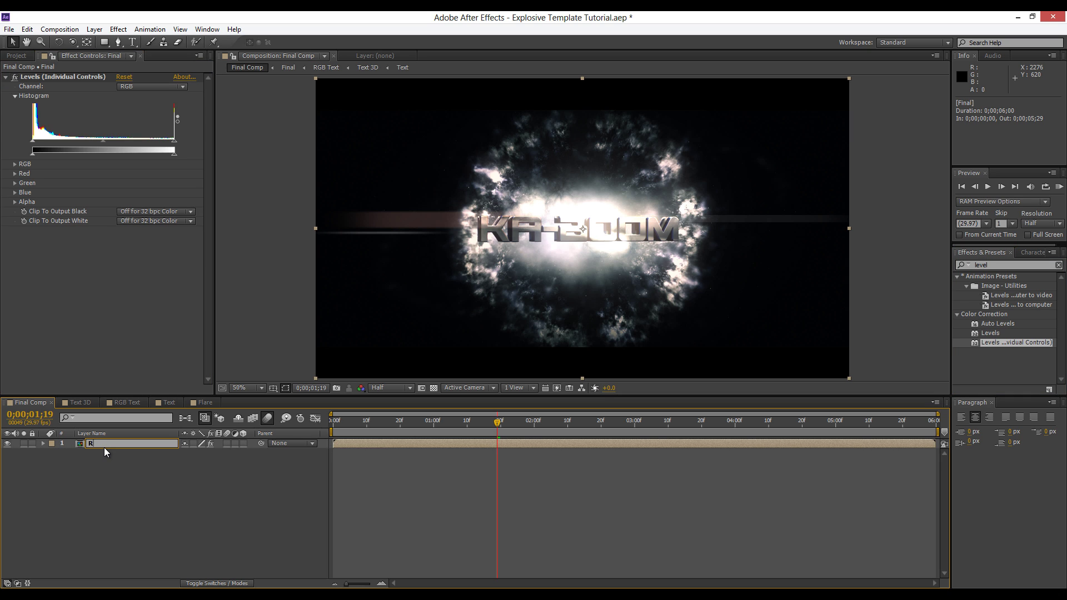
{"action": "type", "text": "RED"}
{"action": "key", "text": "Return"}
Duplicate the RED layer twice and rename the copies GREEN and BLUE.
{"action": "key", "text": "ctrl+d"}
{"action": "key", "text": "Return"}
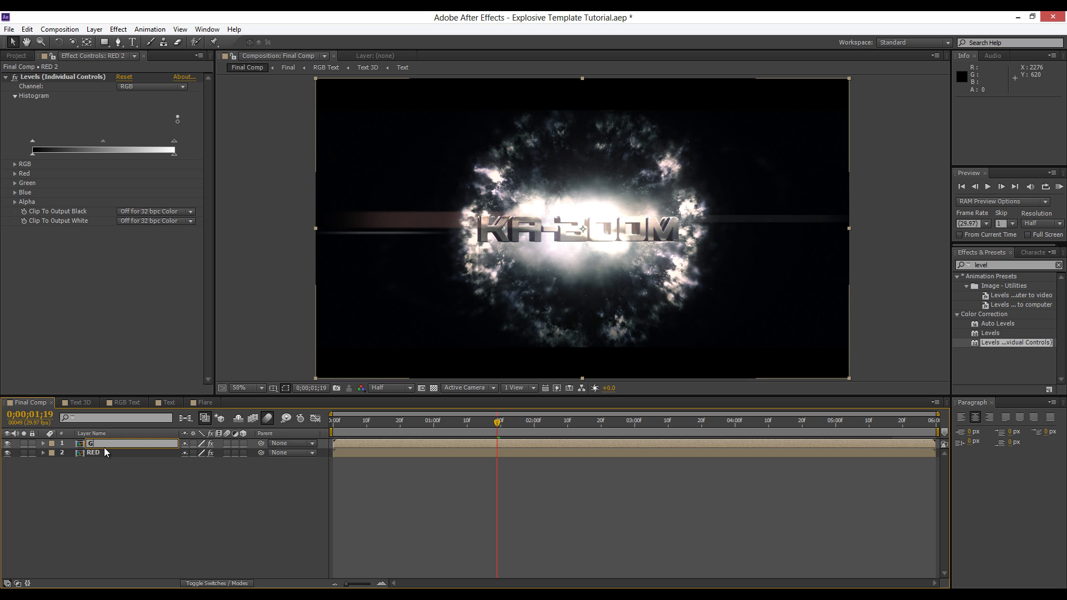
{"action": "type", "text": "GREEN"}
{"action": "key", "text": "Return"}
{"action": "key", "text": "ctrl+d"}
{"action": "key", "text": "Return"}
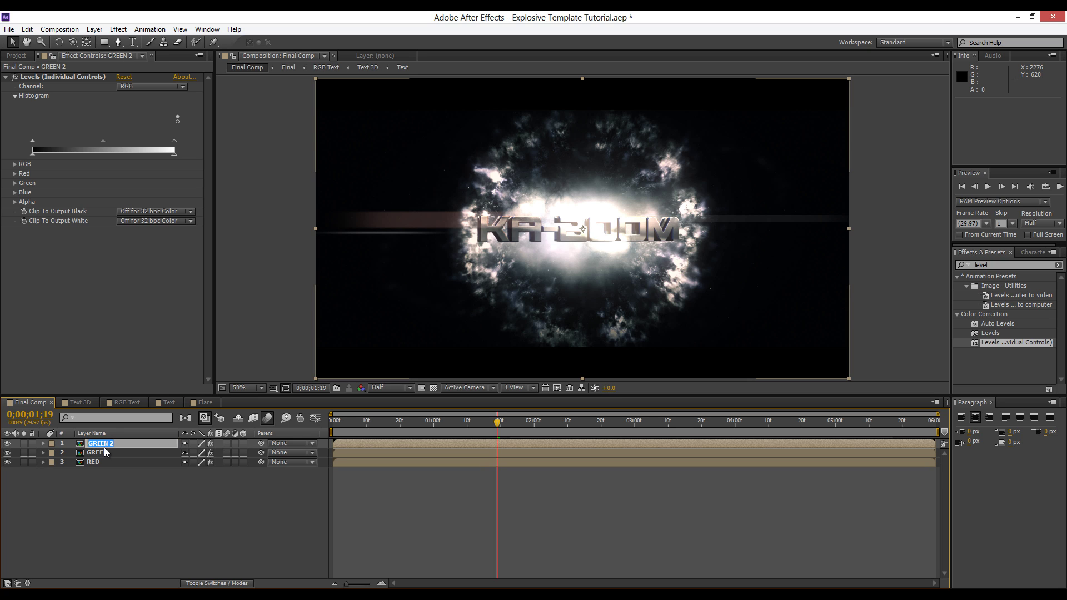
{"action": "type", "text": "BLUE"}
{"action": "key", "text": "Return"}
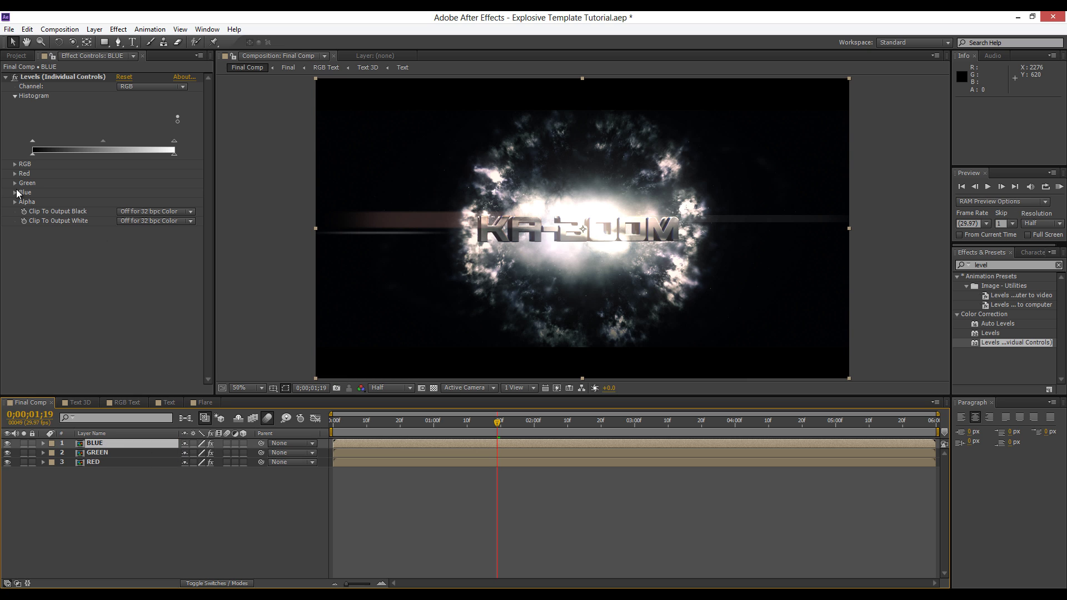
Set Red Output White and Green Output White to 0 in the BLUE layer's Levels effect.
{"action": "left_click", "coordinate": [15, 183]}
{"action": "left_click", "coordinate": [15, 173]}
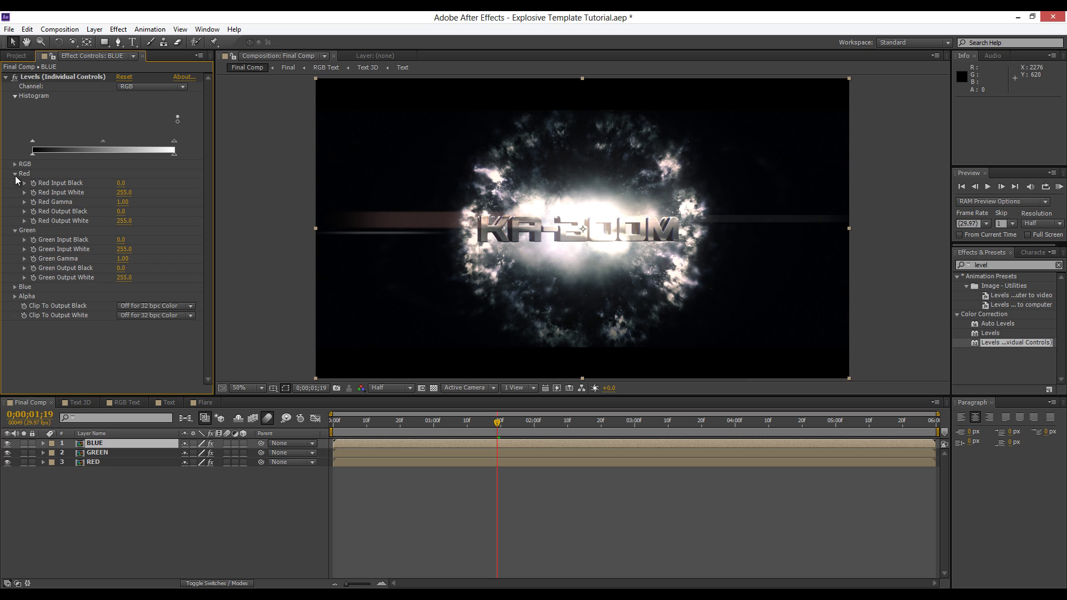
{"action": "left_click", "coordinate": [120, 221]}
{"action": "type", "text": "0"}
{"action": "left_click", "coordinate": [120, 277]}
{"action": "type", "text": "0"}
{"action": "left_click", "coordinate": [109, 324]}
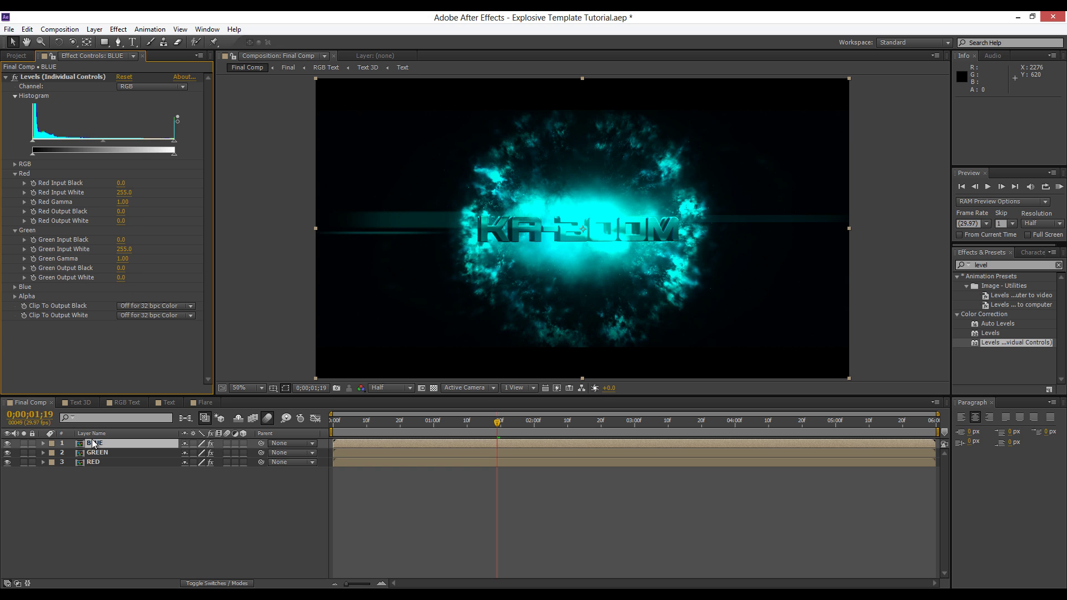
Set Red Output White and Blue Output White to 0 in the GREEN layer's Levels effect.
{"action": "left_click", "coordinate": [96, 453]}
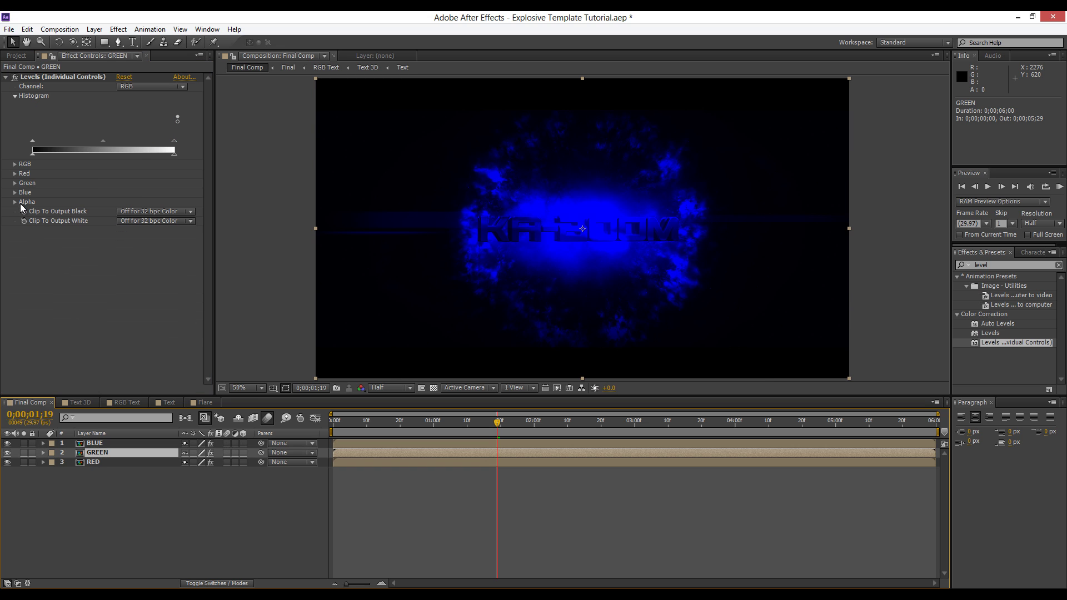
{"action": "left_click", "coordinate": [15, 192]}
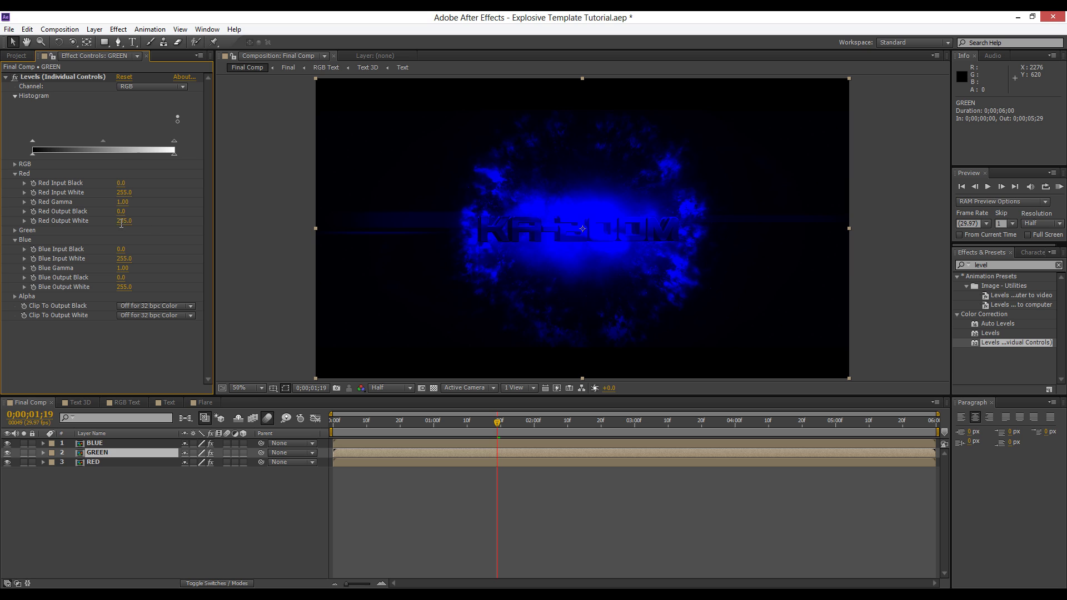
{"action": "left_click", "coordinate": [124, 221]}
{"action": "type", "text": "0"}
{"action": "left_click", "coordinate": [127, 287]}
{"action": "type", "text": "0"}
{"action": "left_click", "coordinate": [98, 471]}
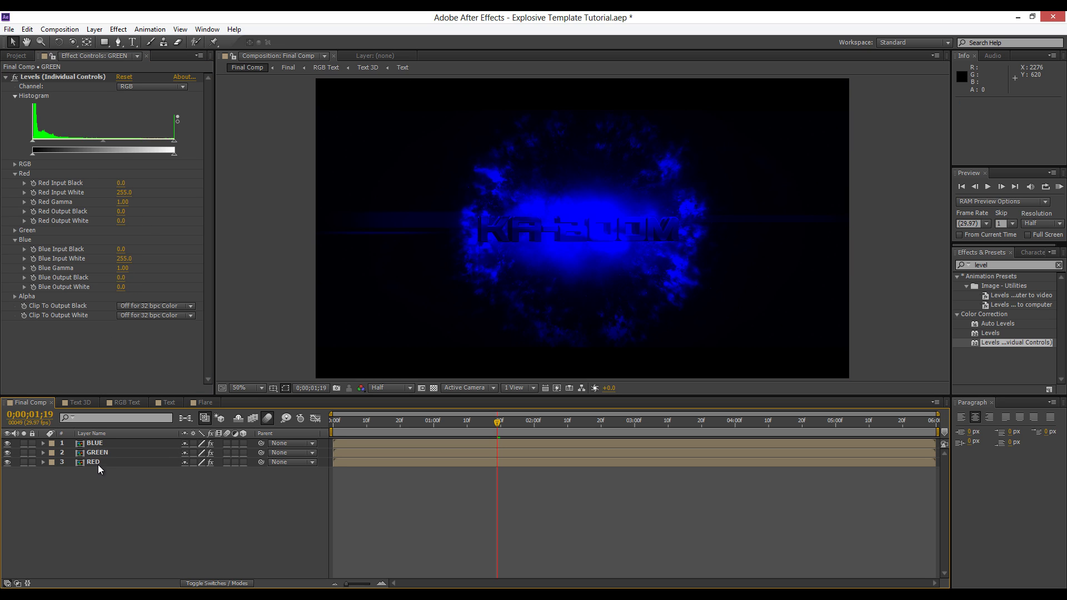
Set Green Output White and Blue Output White to 0 in the RED layer's Levels effect.
{"action": "left_click", "coordinate": [98, 463]}
{"action": "left_click", "coordinate": [16, 192]}
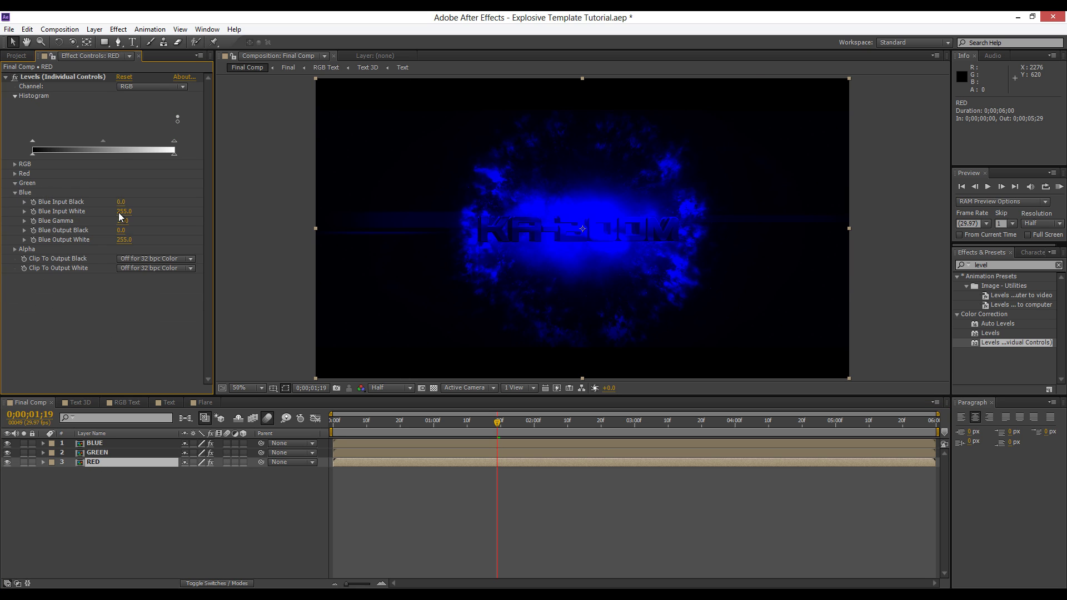
{"action": "left_click", "coordinate": [15, 183]}
{"action": "left_click", "coordinate": [124, 230]}
{"action": "type", "text": "0"}
{"action": "left_click", "coordinate": [126, 287]}
{"action": "type", "text": "0"}
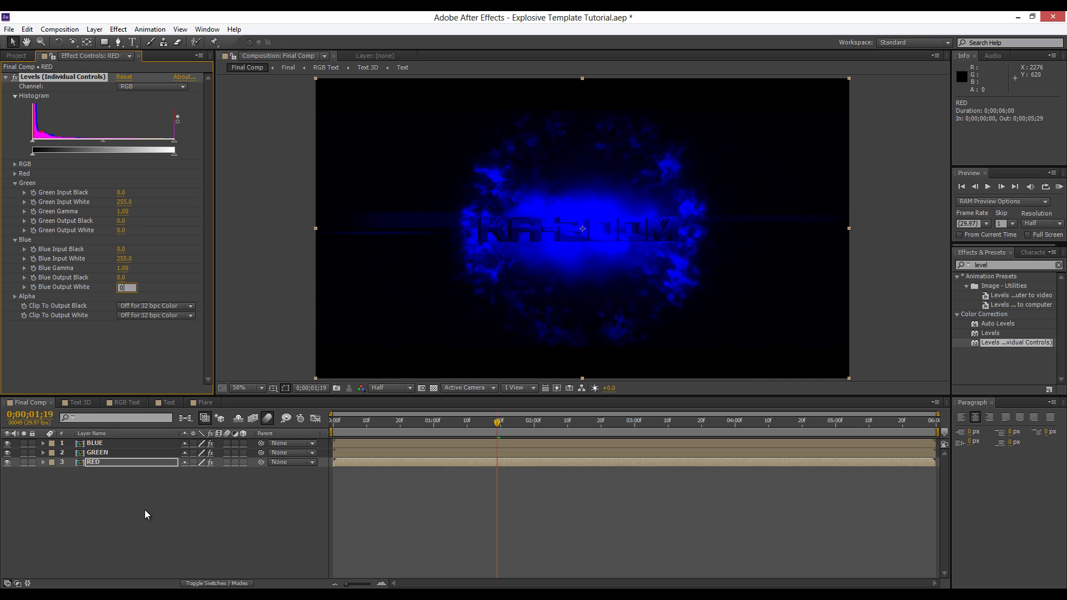
{"action": "left_click", "coordinate": [145, 512]}
Change the blending mode of the BLUE and GREEN layers to Screen.
{"action": "key", "text": "F4"}
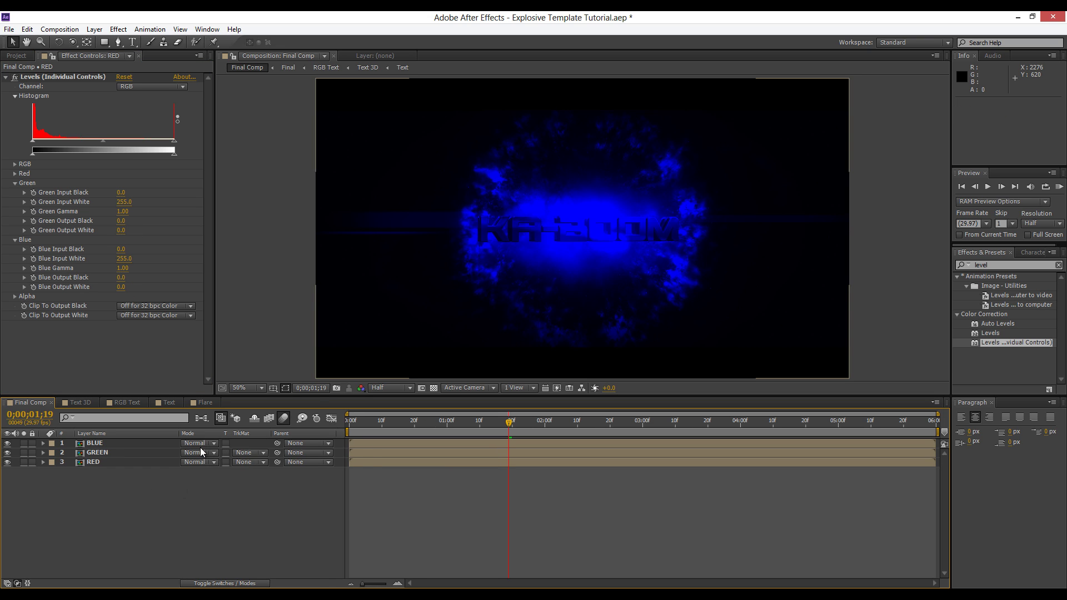
{"action": "left_click", "coordinate": [198, 443]}
{"action": "left_click", "coordinate": [237, 244]}
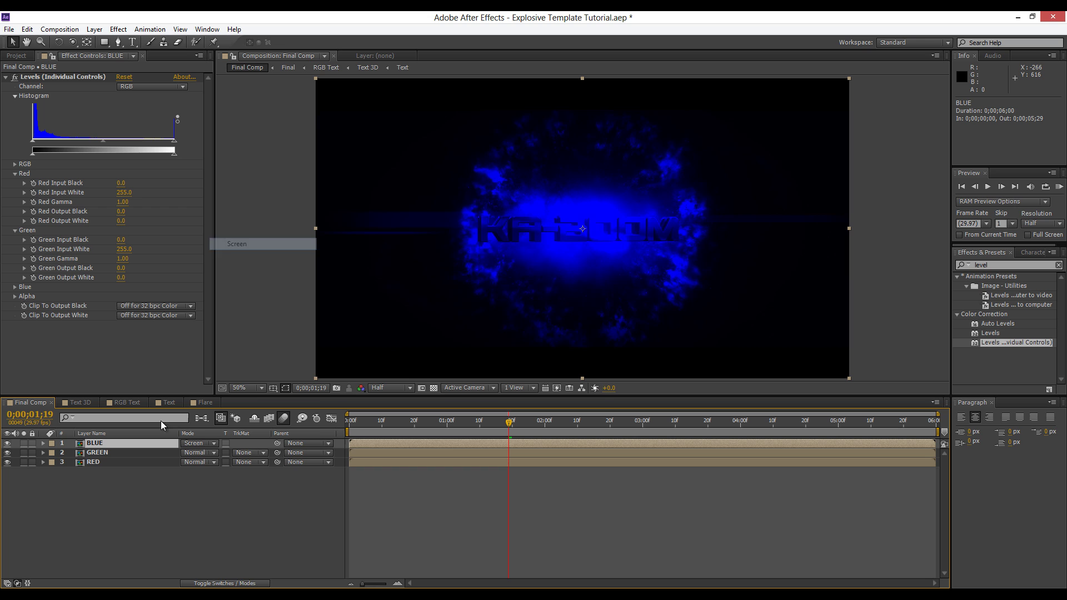
{"action": "left_click", "coordinate": [199, 452]}
{"action": "left_click", "coordinate": [239, 244]}
{"action": "left_click", "coordinate": [132, 508]}
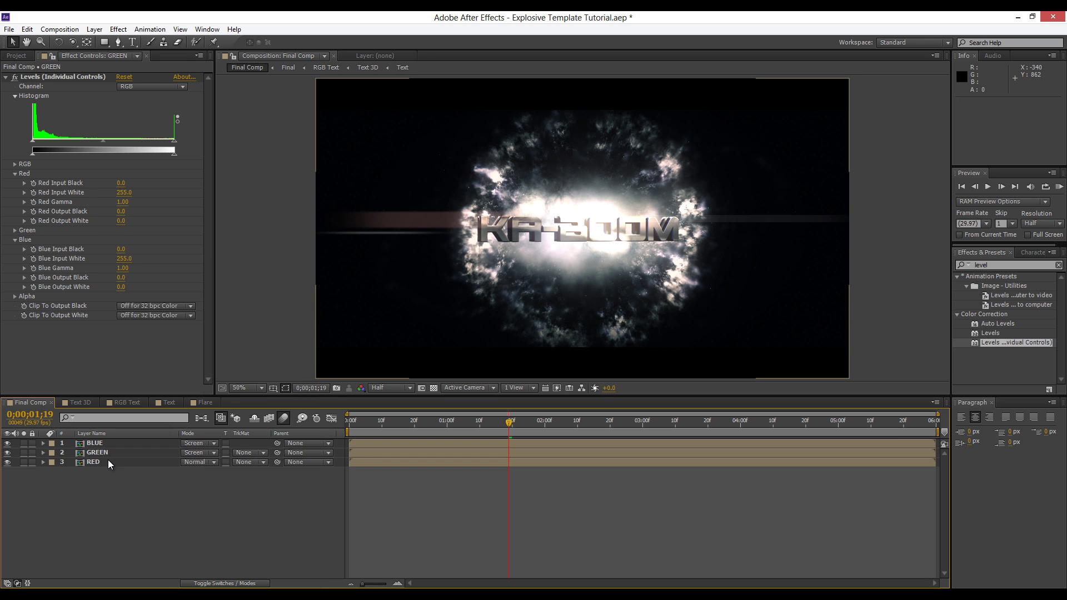
Nudge the BLUE layer horizontally to position 956, 540 to split its colour from the other channels, and deselect it.
{"action": "left_click", "coordinate": [108, 459]}
{"action": "left_click", "coordinate": [113, 448]}
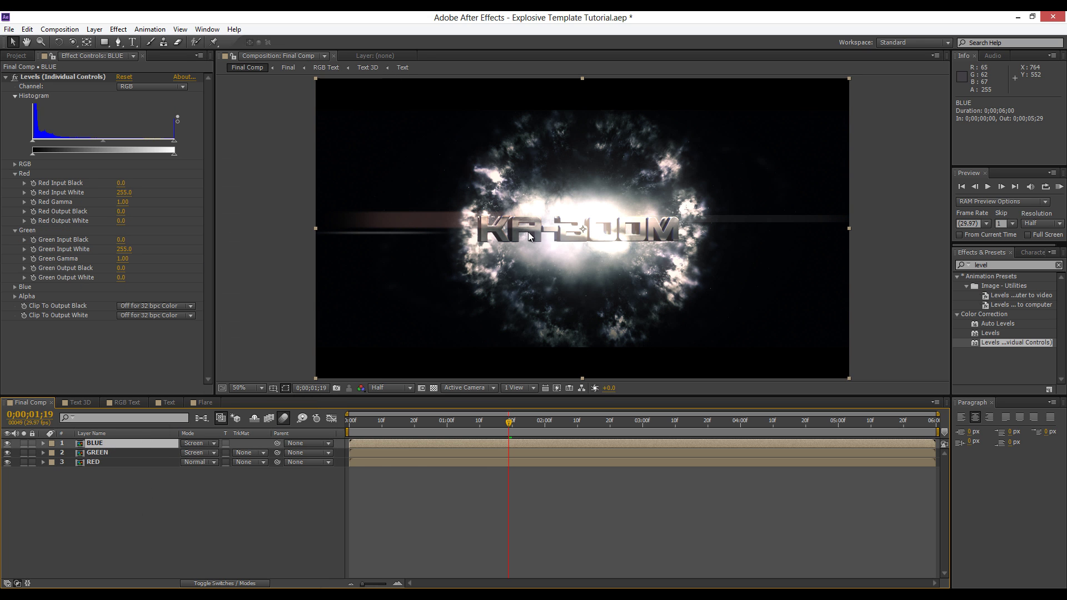
{"action": "key", "text": "period"}
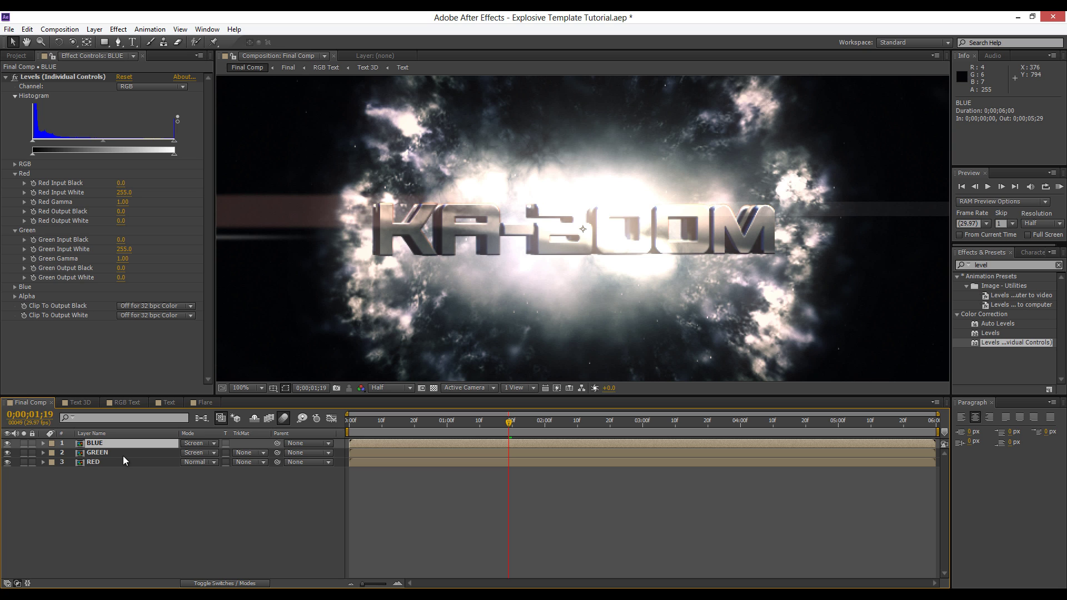
{"action": "mouse_move", "coordinate": [122, 482]}
{"action": "left_mouse_down"}
{"action": "mouse_move", "coordinate": [112, 444]}
{"action": "mouse_move", "coordinate": [114, 486]}
{"action": "left_mouse_up"}
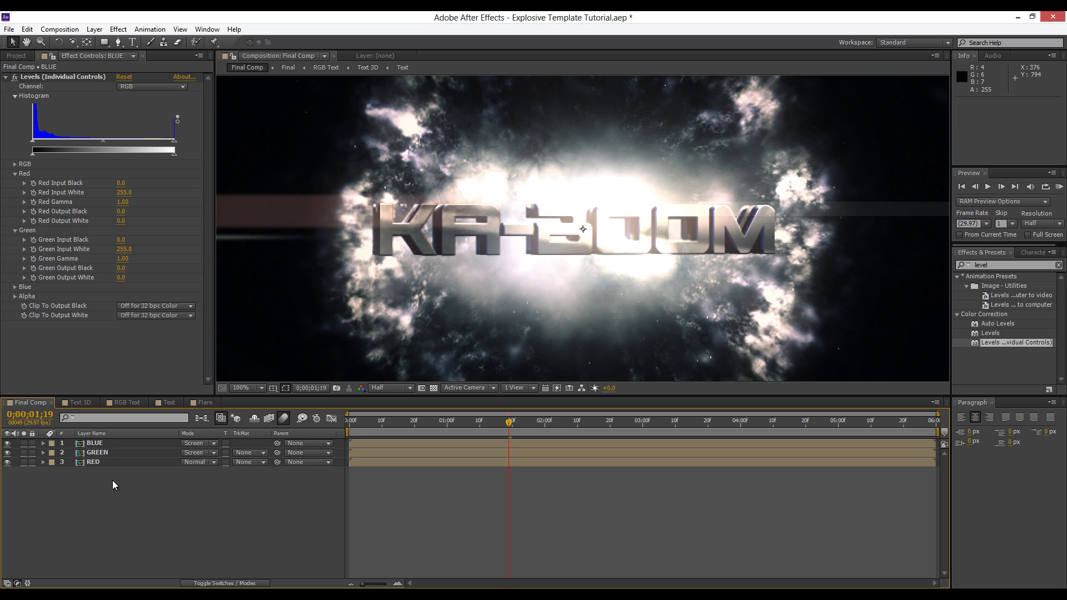
{"action": "left_click", "coordinate": [105, 446]}
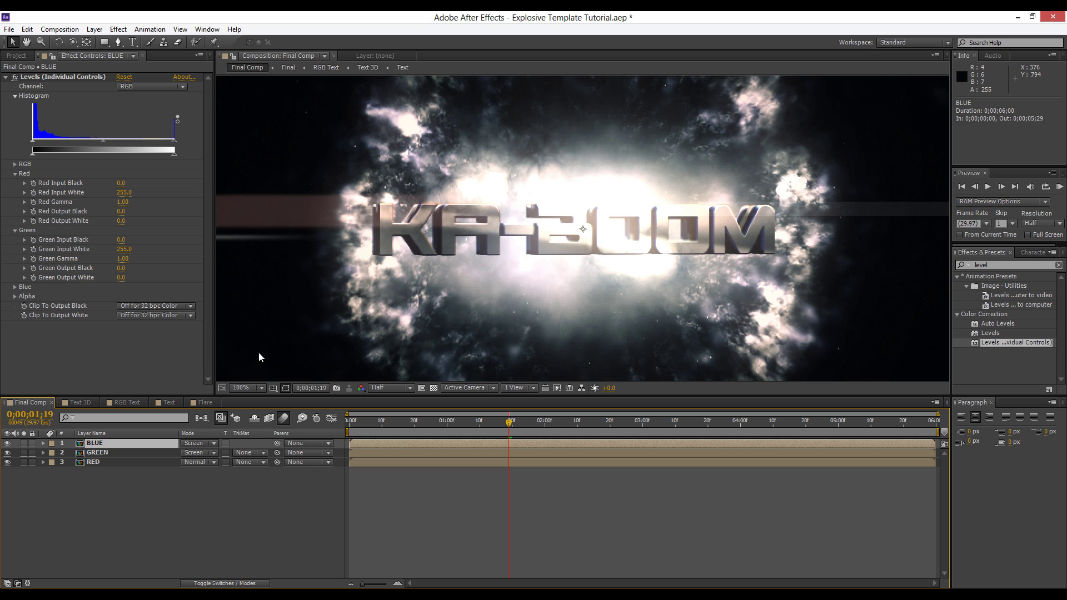
{"action": "left_click", "coordinate": [511, 274]}
{"action": "key", "text": "Right"}
{"action": "key", "text": "Left"}
{"action": "key", "text": "Left"}
{"action": "key", "text": "Left"}
{"action": "key", "text": "Left"}
{"action": "key", "text": "Left"}
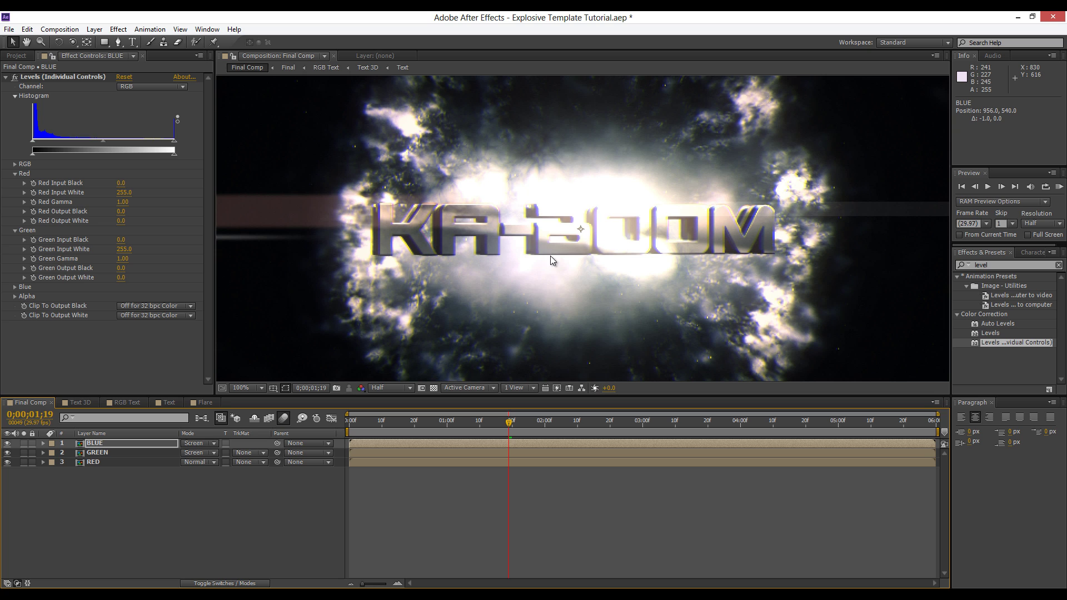
{"action": "key", "text": "Left"}
{"action": "key", "text": "Left"}
{"action": "key", "text": "Left"}
{"action": "key", "text": "Right"}
{"action": "key", "text": "Right"}
{"action": "key", "text": "Right"}
{"action": "left_click", "coordinate": [436, 503]}
{"action": "scroll", "coordinate": [519, 280], "scroll_direction": "down", "scroll_amount": 2}
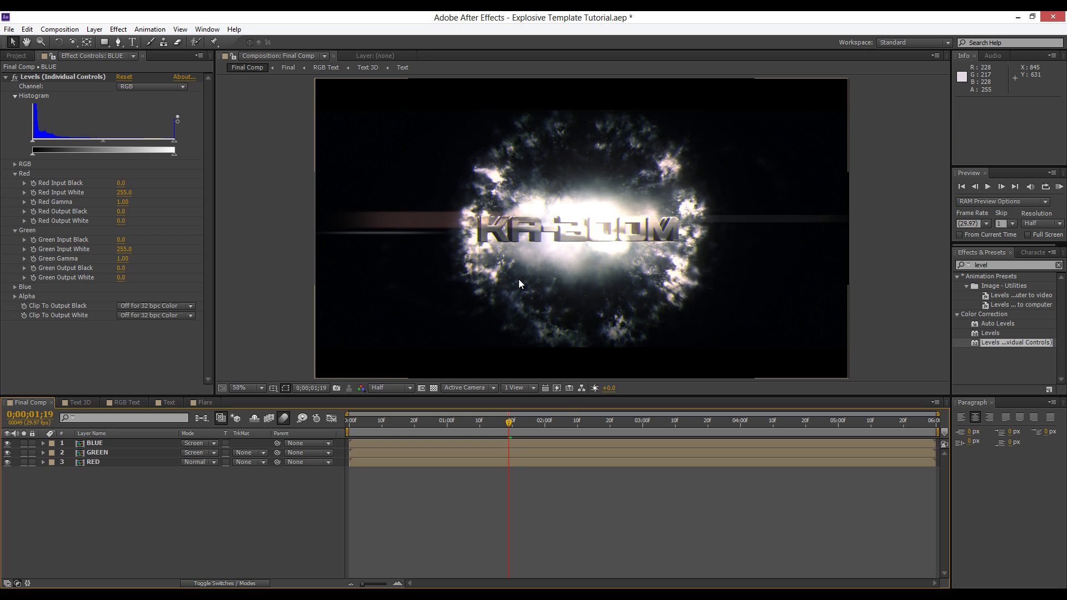
Check the colour split at several frames up to 0;00;04;11, and add a black 1920 x 1080 solid named Fade.
{"action": "left_click", "coordinate": [568, 423]}
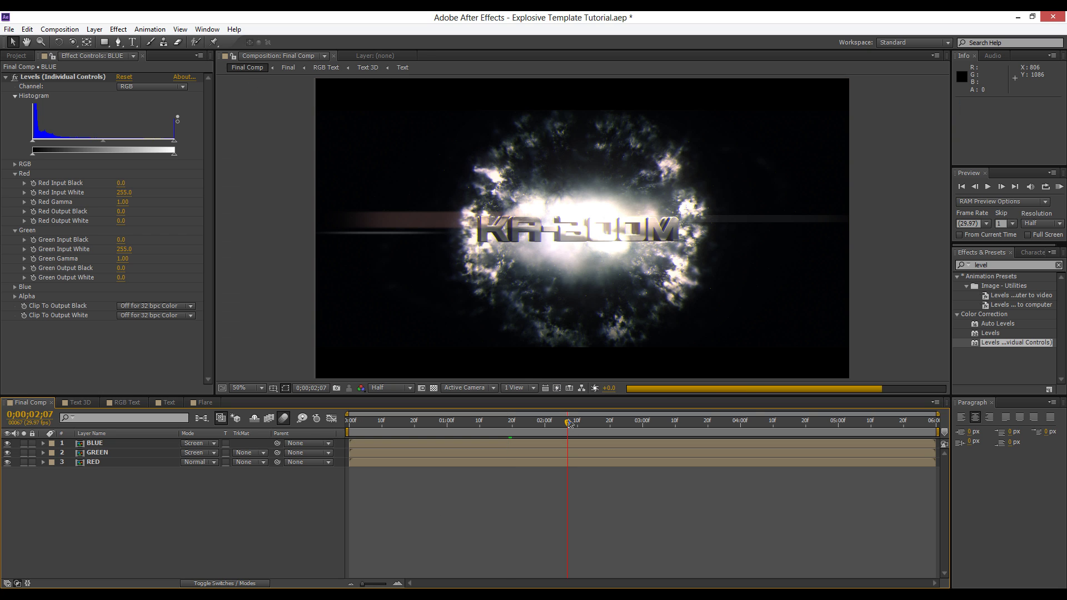
{"action": "left_click", "coordinate": [610, 423]}
{"action": "left_click", "coordinate": [691, 426]}
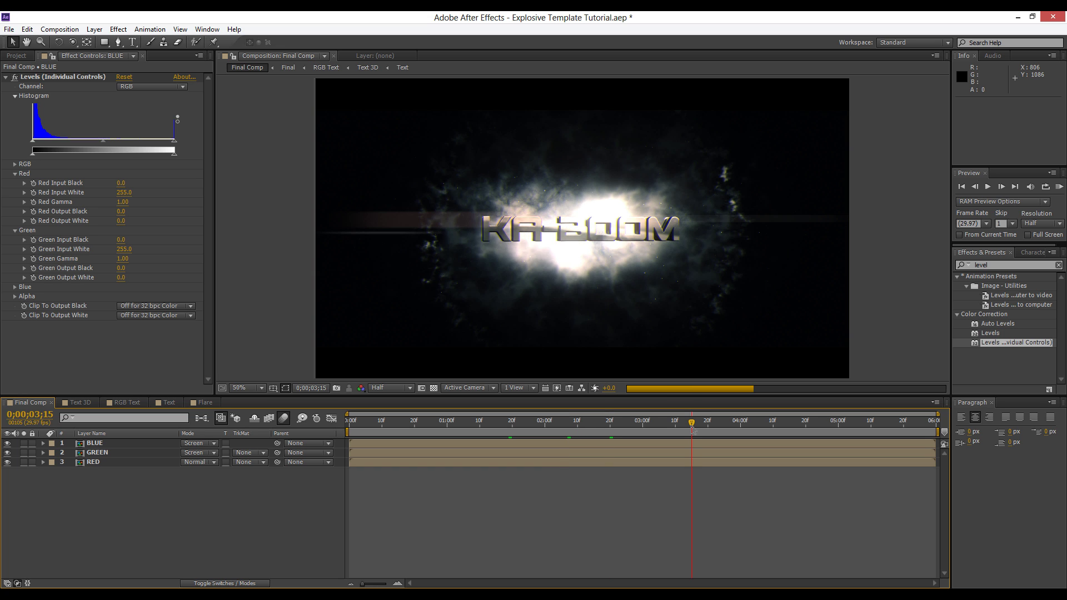
{"action": "left_click", "coordinate": [777, 426]}
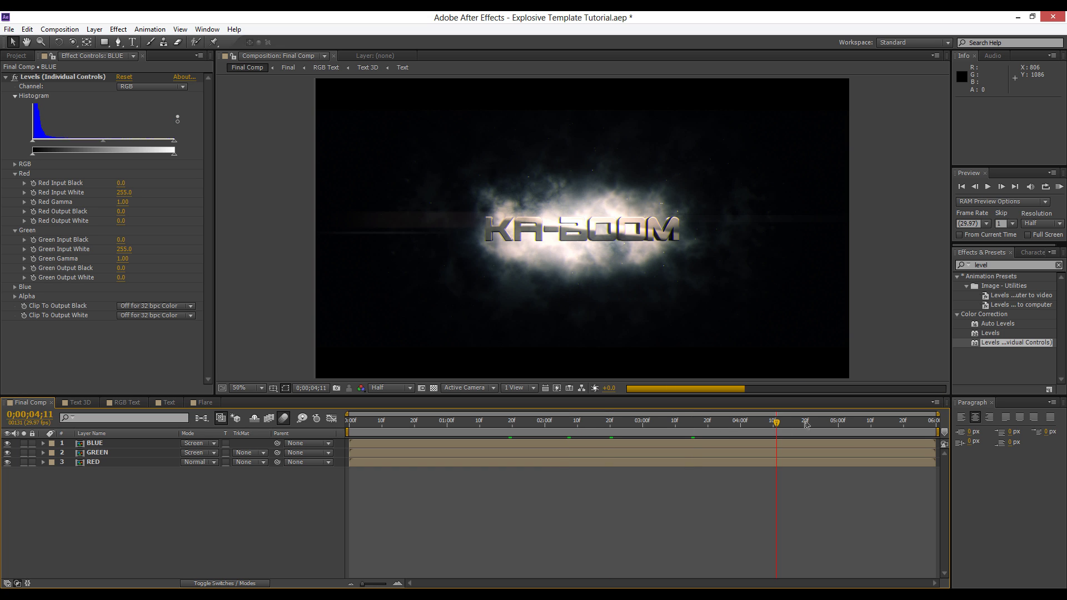
{"action": "left_click", "coordinate": [95, 29]}
{"action": "mouse_move", "coordinate": [106, 38]}
{"action": "left_click", "coordinate": [309, 54]}
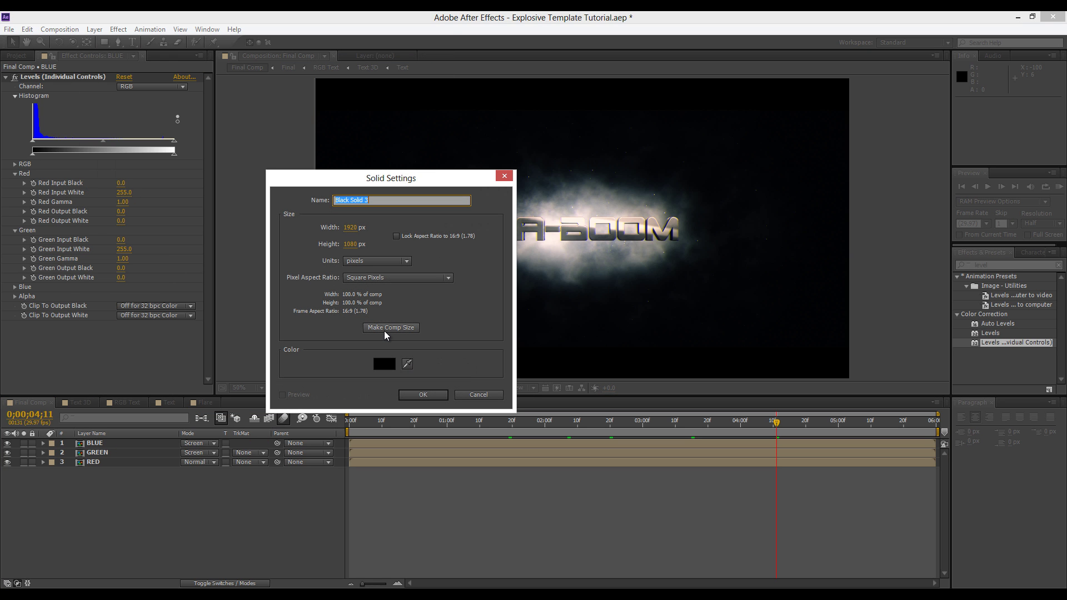
{"action": "type", "text": "Fade"}
{"action": "left_click", "coordinate": [424, 395]}
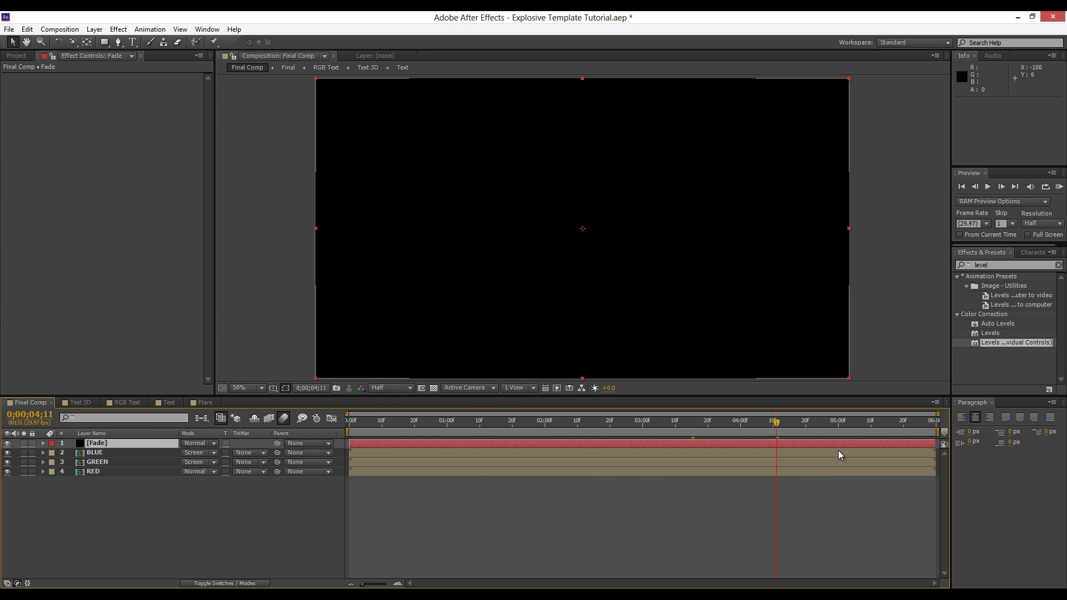
Add an Opacity keyframe of 0% to the Fade layer at 0;00;05;10.
{"action": "key", "text": "t"}
{"action": "left_click", "coordinate": [870, 424]}
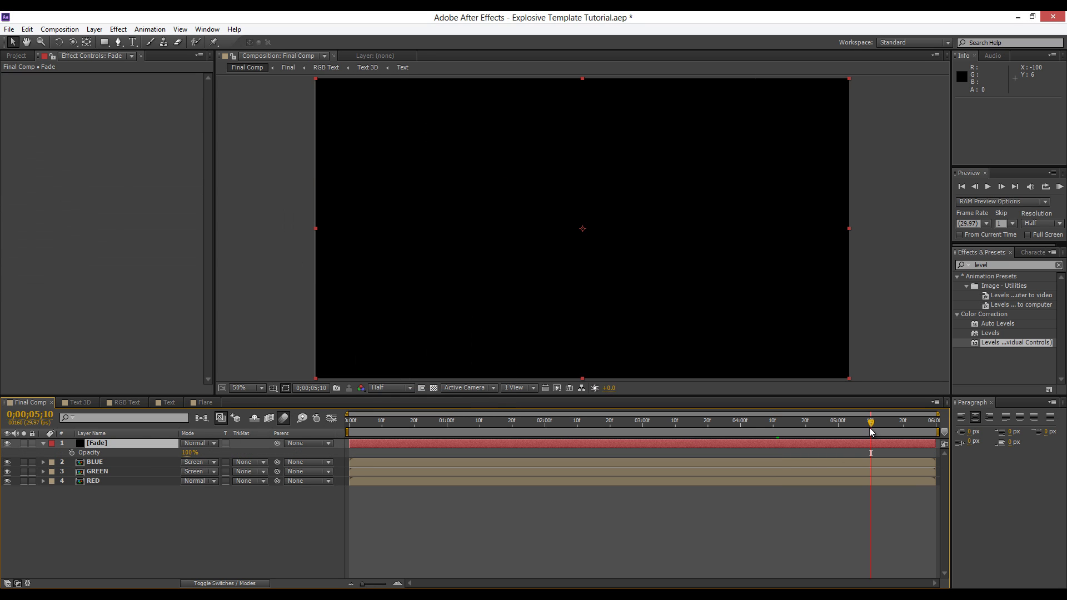
{"action": "left_click", "coordinate": [72, 452]}
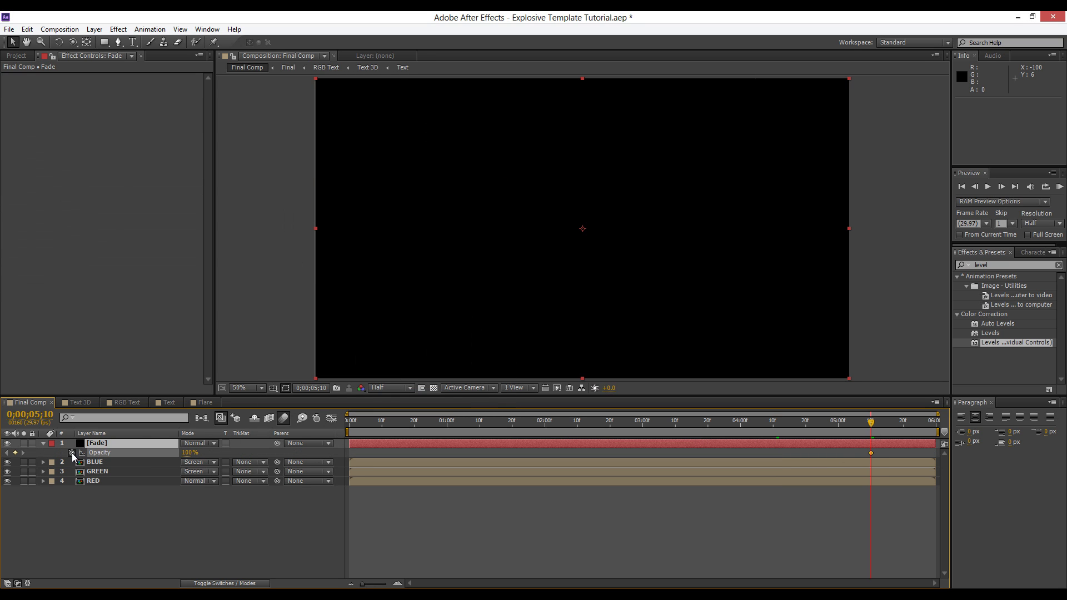
{"action": "left_click", "coordinate": [187, 452]}
{"action": "type", "text": "0"}
{"action": "key", "text": "Return"}
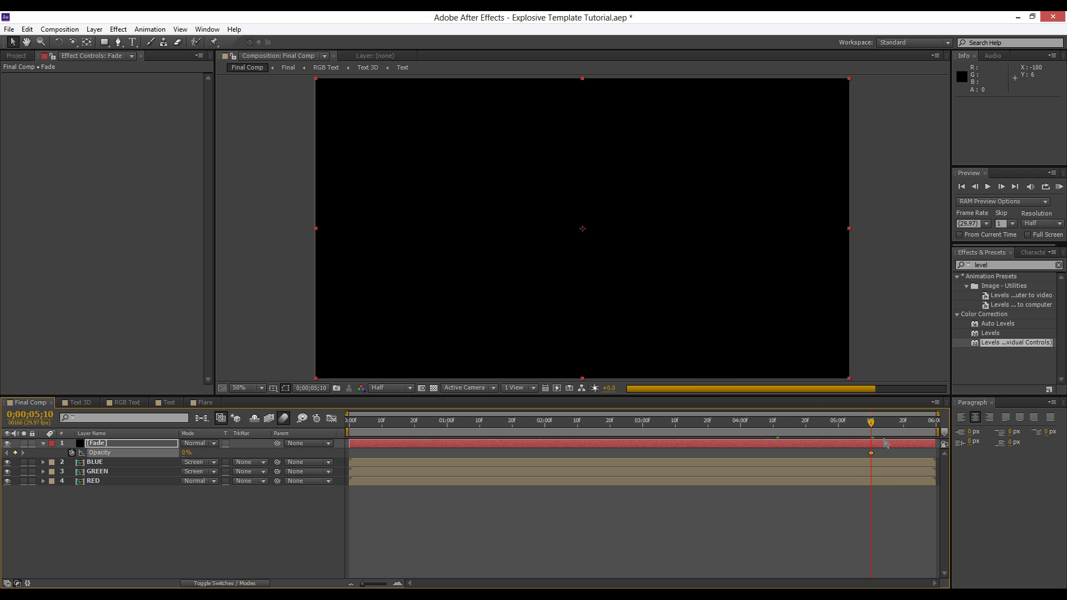
Add an Opacity keyframe of 100% to the Fade layer at the last frame, 0;00;05;29, and collapse its properties.
{"action": "key", "text": "End"}
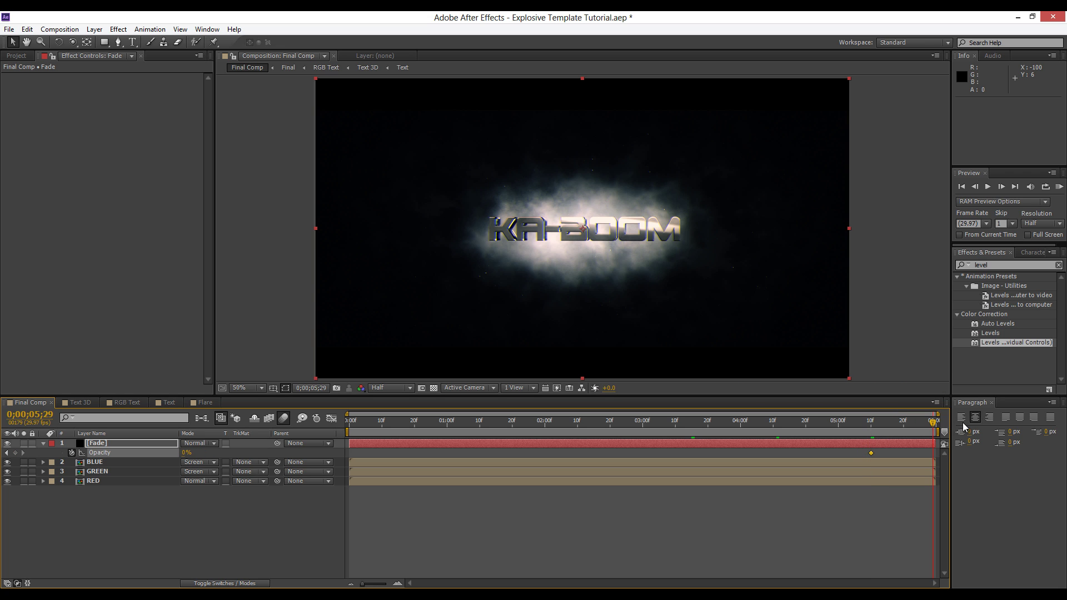
{"action": "left_click", "coordinate": [187, 452]}
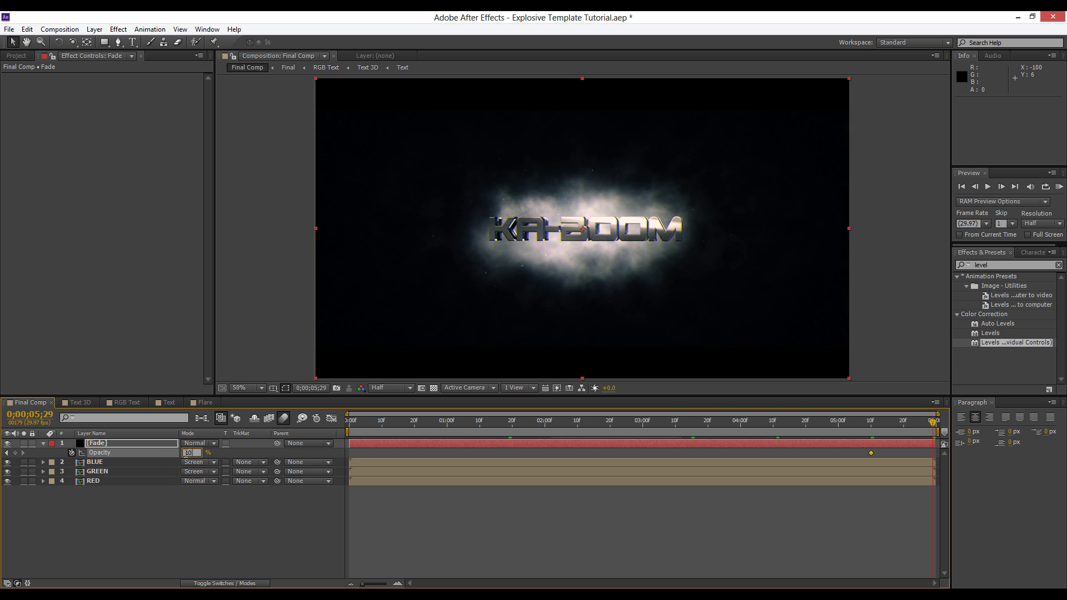
{"action": "type", "text": "100"}
{"action": "key", "text": "Return"}
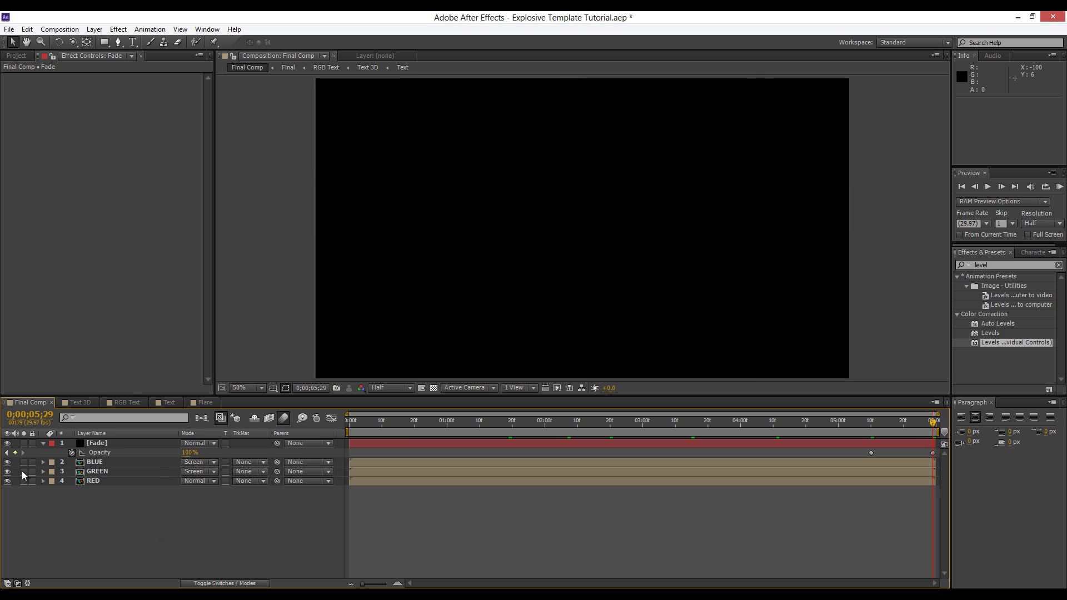
{"action": "left_click", "coordinate": [43, 444]}
Change the Fade layer's blending mode to Soft Light and duplicate the layer.
{"action": "left_click", "coordinate": [108, 444]}
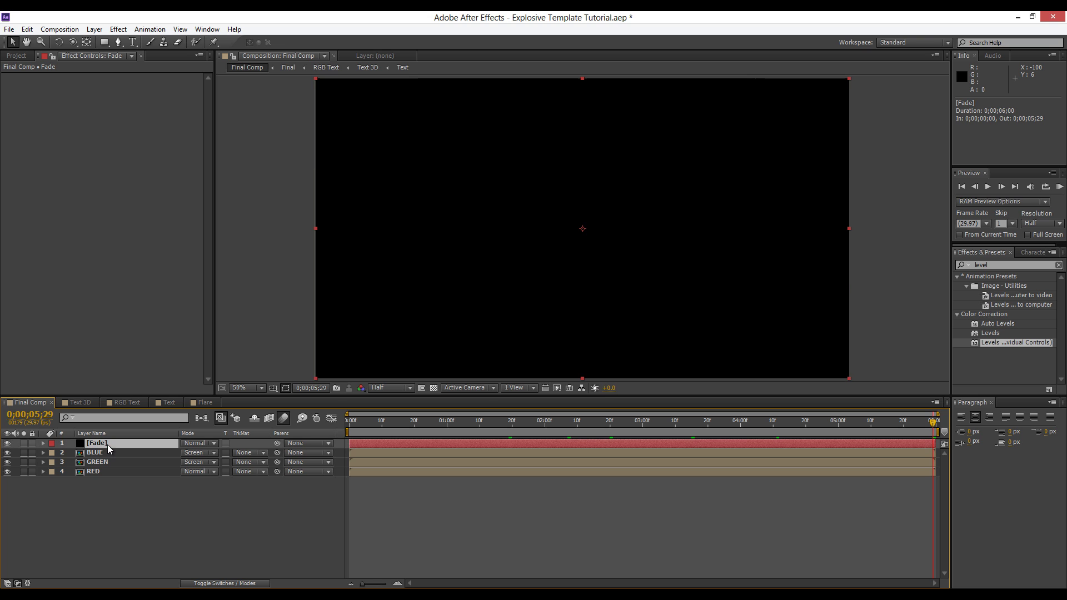
{"action": "left_click", "coordinate": [194, 444]}
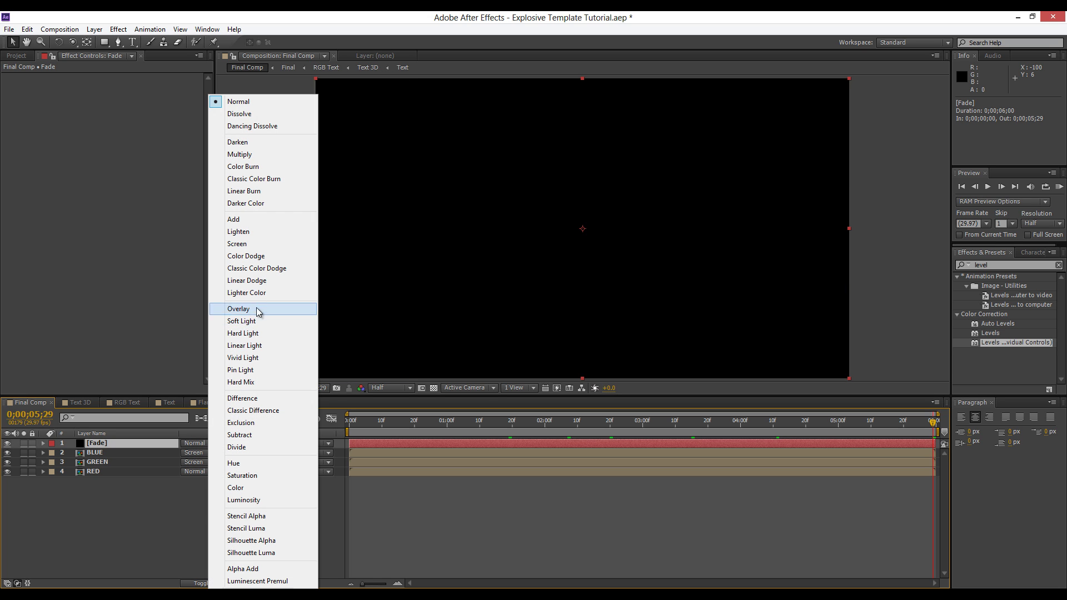
{"action": "left_click", "coordinate": [242, 322]}
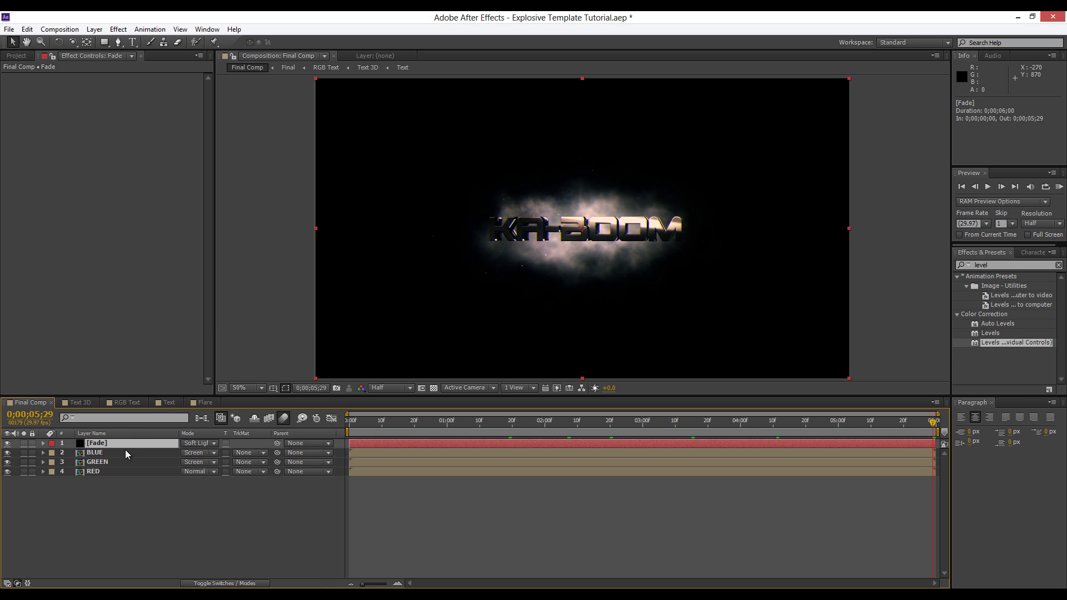
{"action": "key", "text": "ctrl+d"}
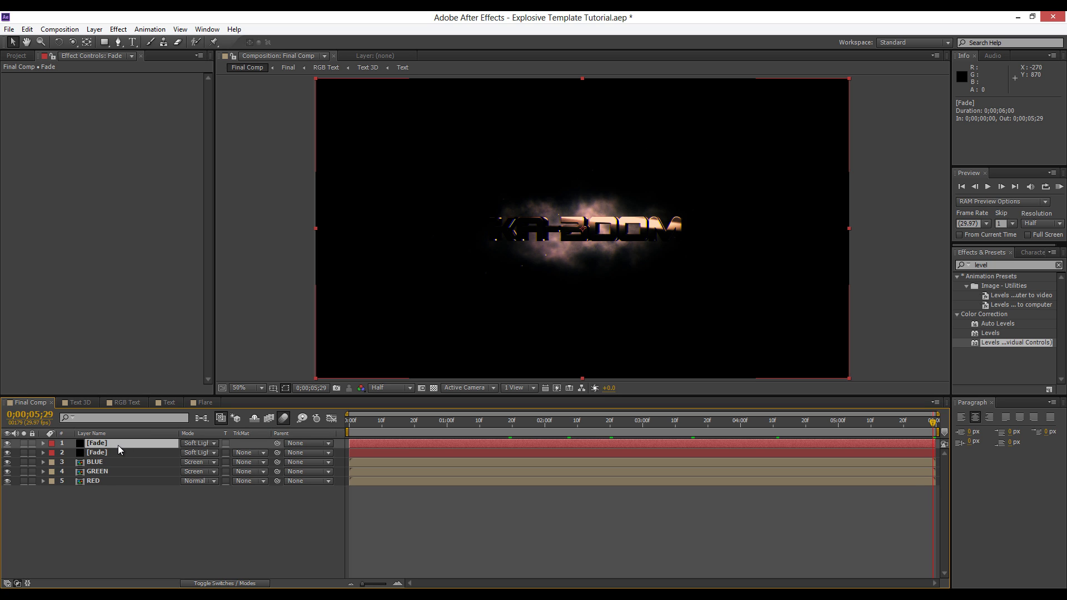
Reveal the upper Fade layer's Opacity and move its first keyframe to 0;00;05;05.
{"action": "key", "text": "t"}
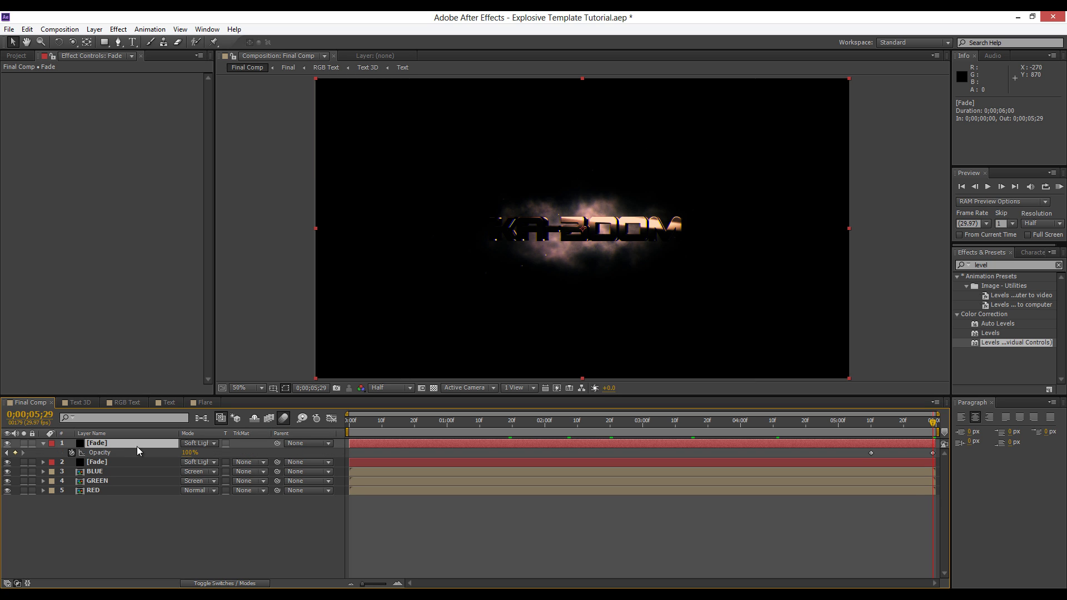
{"action": "left_click", "coordinate": [871, 453]}
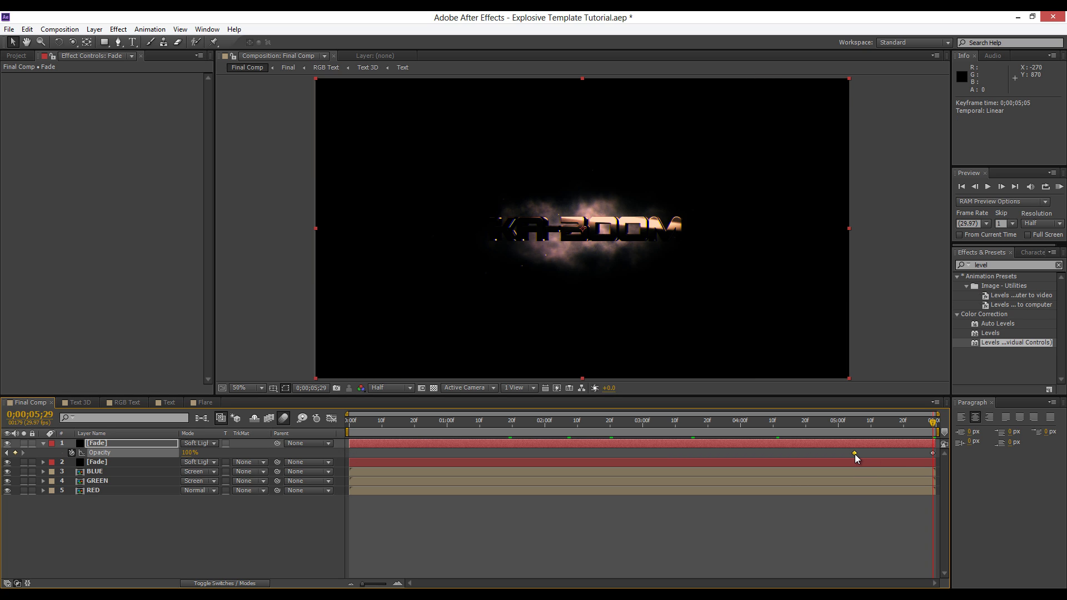
{"action": "left_click", "coordinate": [927, 442]}
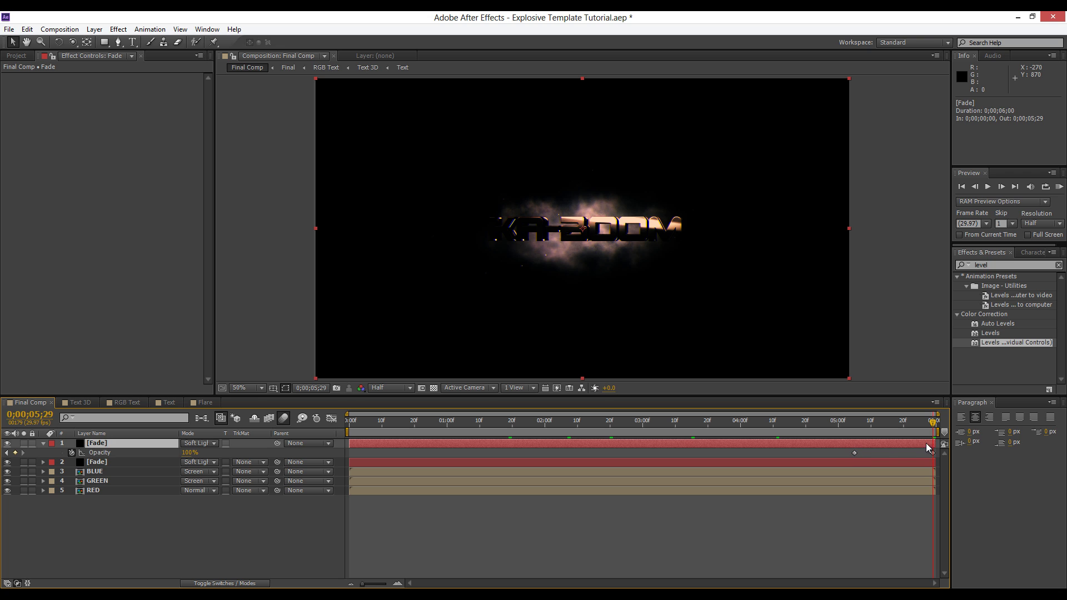
Set the upper Fade layer's blending mode to Normal and move its first Opacity keyframe to 0;00;05;14.
{"action": "left_click", "coordinate": [199, 443]}
{"action": "left_click", "coordinate": [239, 102]}
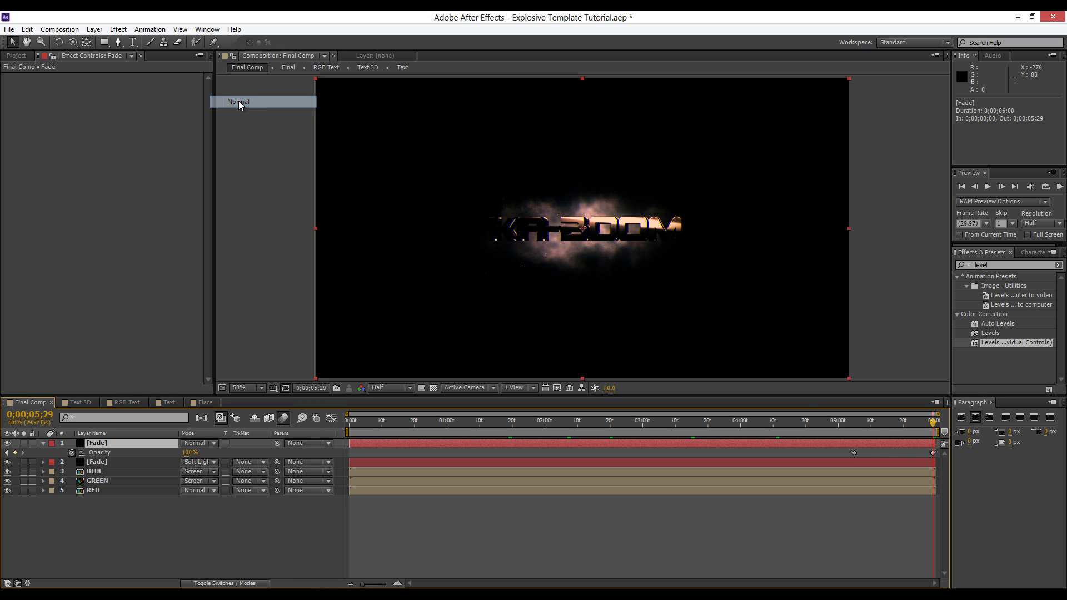
{"action": "left_click", "coordinate": [106, 526]}
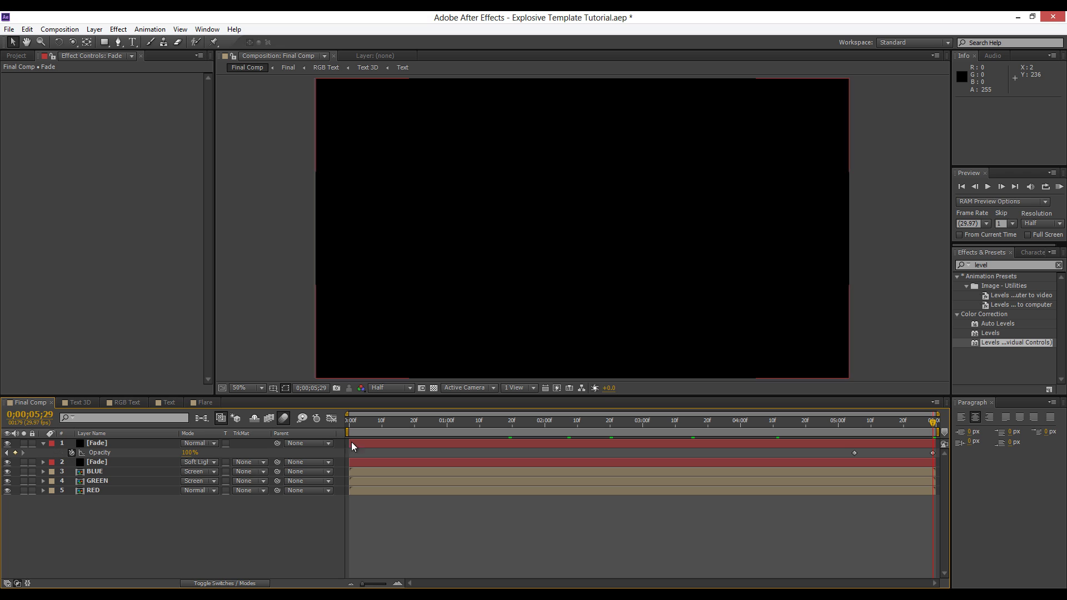
{"action": "left_click_drag", "start_coordinate": [855, 453], "coordinate": [884, 453]}
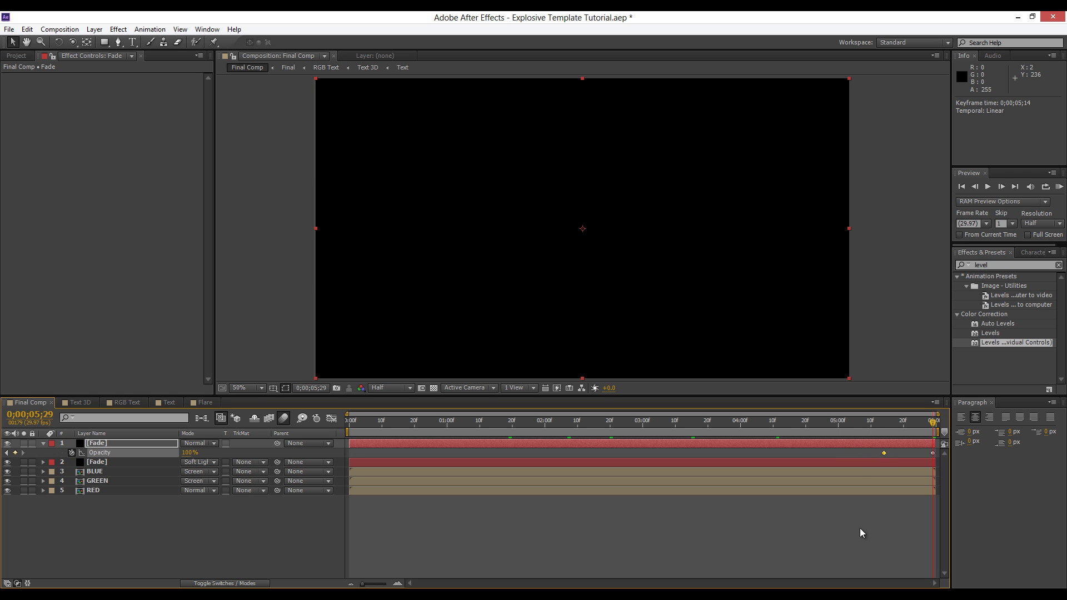
{"action": "left_click", "coordinate": [862, 533]}
Check the fade-out at several frames between 0;00;05;08 and 0;00;05;23, and save the project.
{"action": "left_click", "coordinate": [865, 422]}
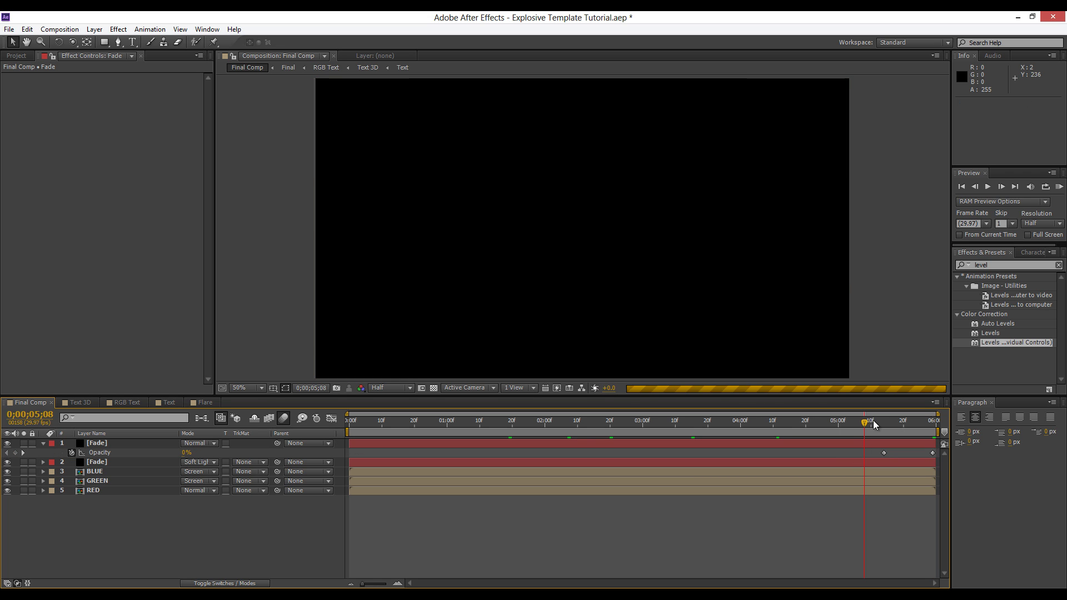
{"action": "left_click", "coordinate": [876, 426]}
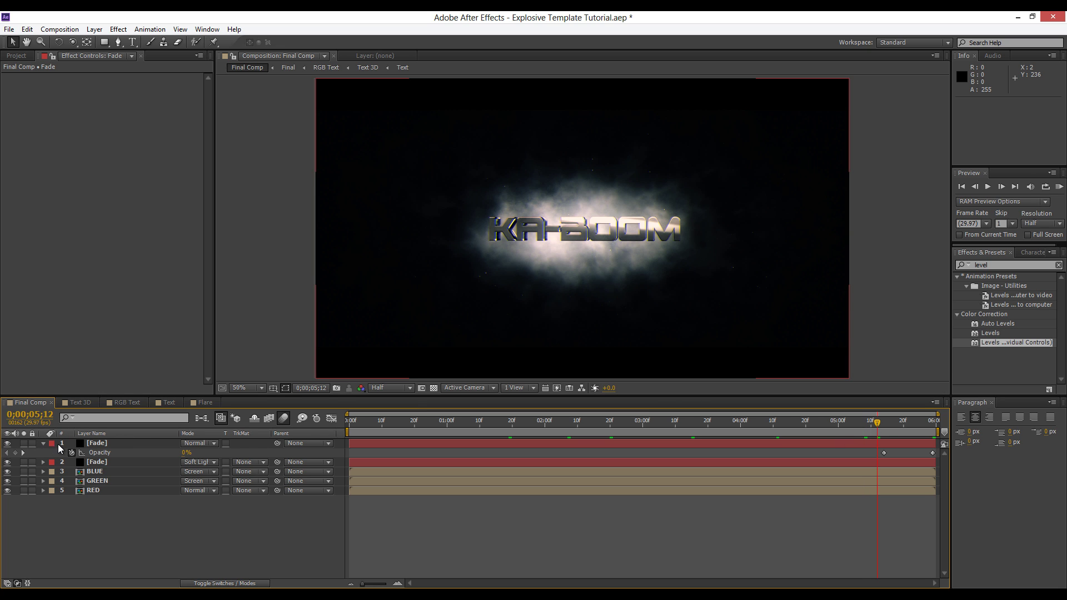
{"action": "left_click", "coordinate": [43, 443]}
{"action": "left_click", "coordinate": [887, 424]}
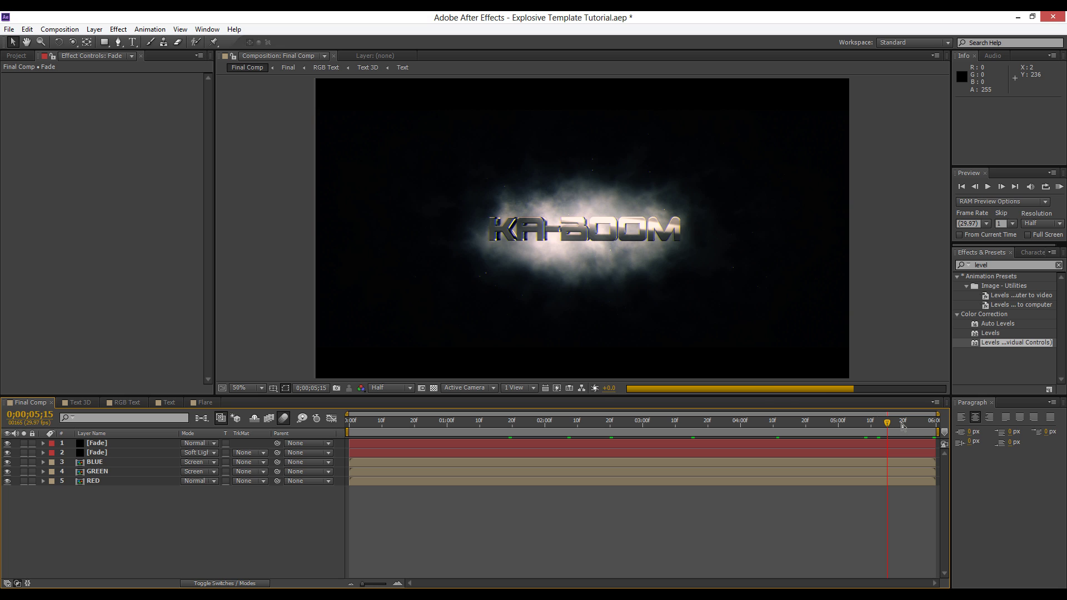
{"action": "left_click", "coordinate": [915, 424]}
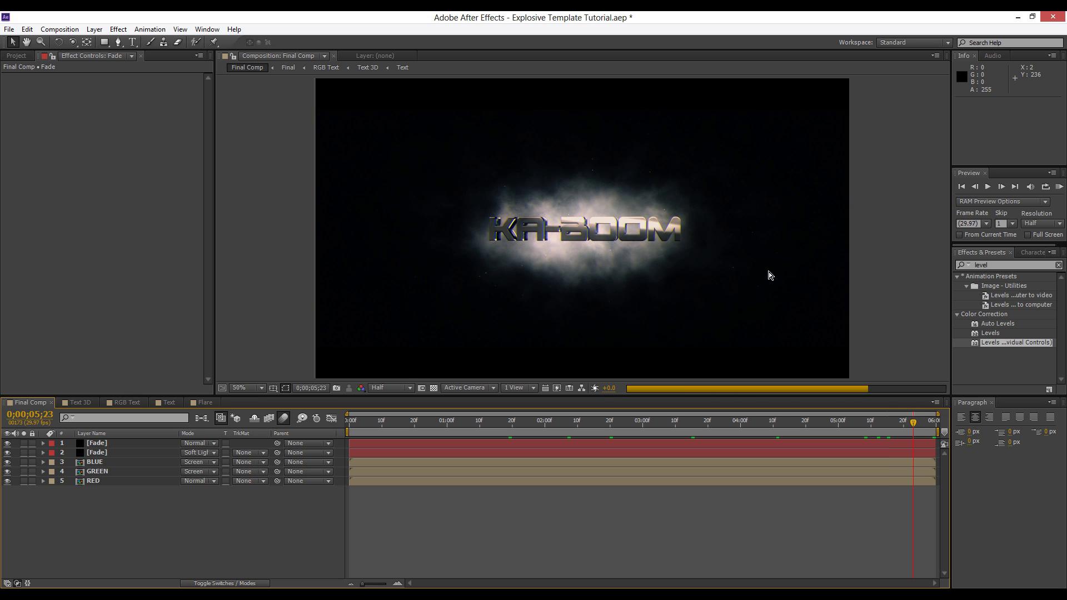
{"action": "left_click", "coordinate": [901, 426]}
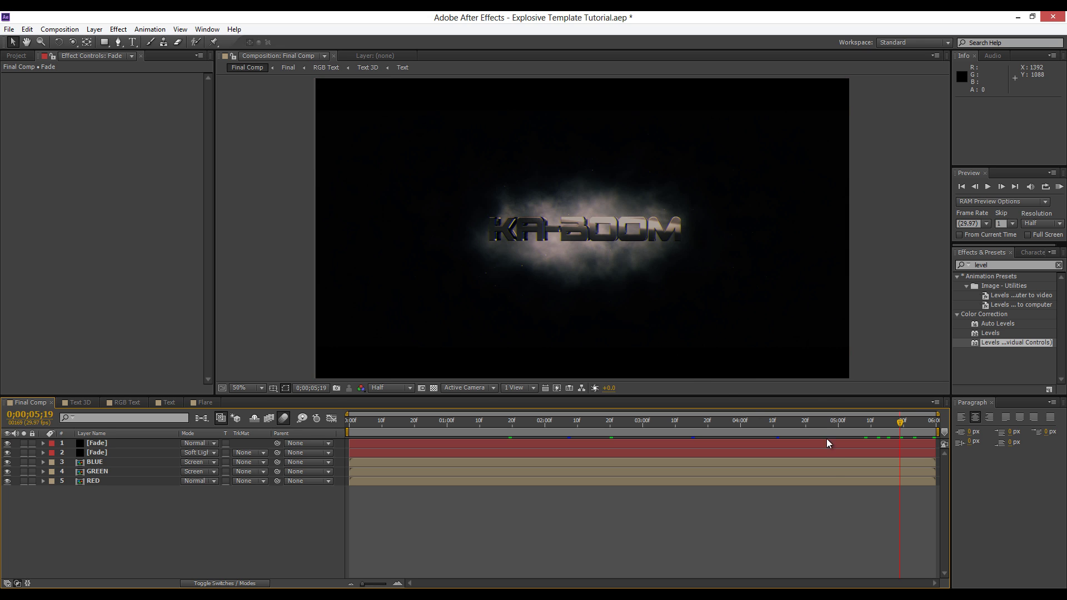
{"action": "key", "text": "ctrl+s"}
Review the finished comp at 0;00;04;21, 0;00;05;11, 0;00;01;27 and 0;00;03;02.
{"action": "left_click", "coordinate": [809, 424]}
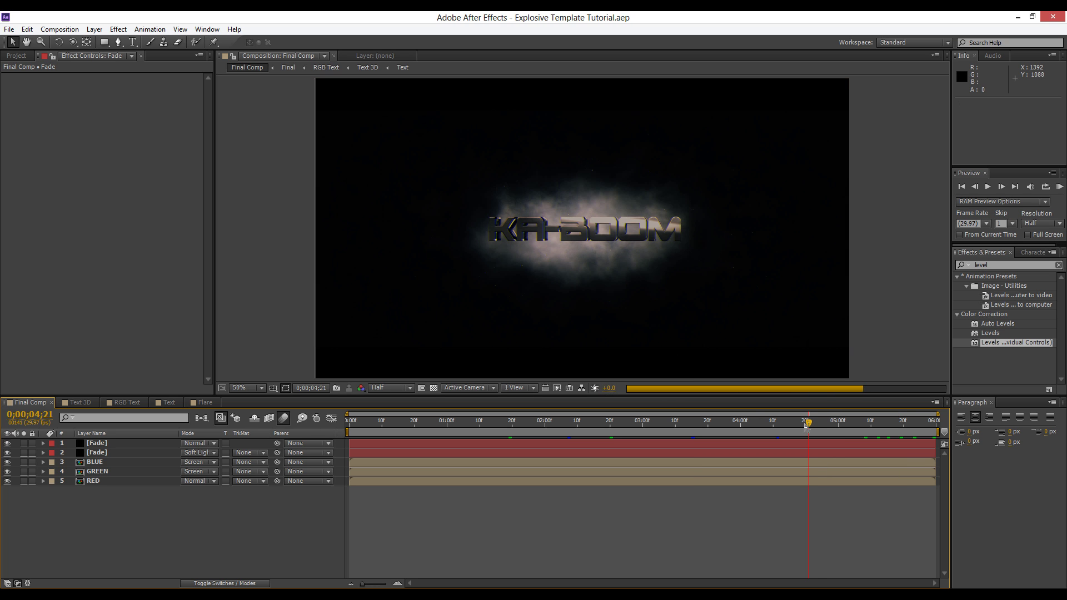
{"action": "left_click", "coordinate": [874, 429]}
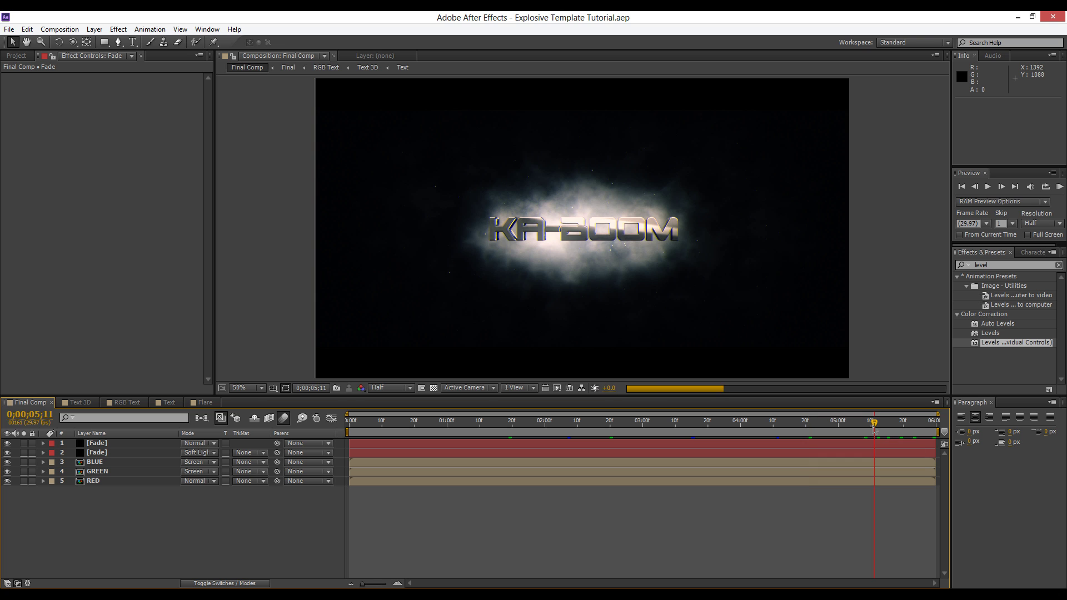
{"action": "left_click", "coordinate": [535, 427]}
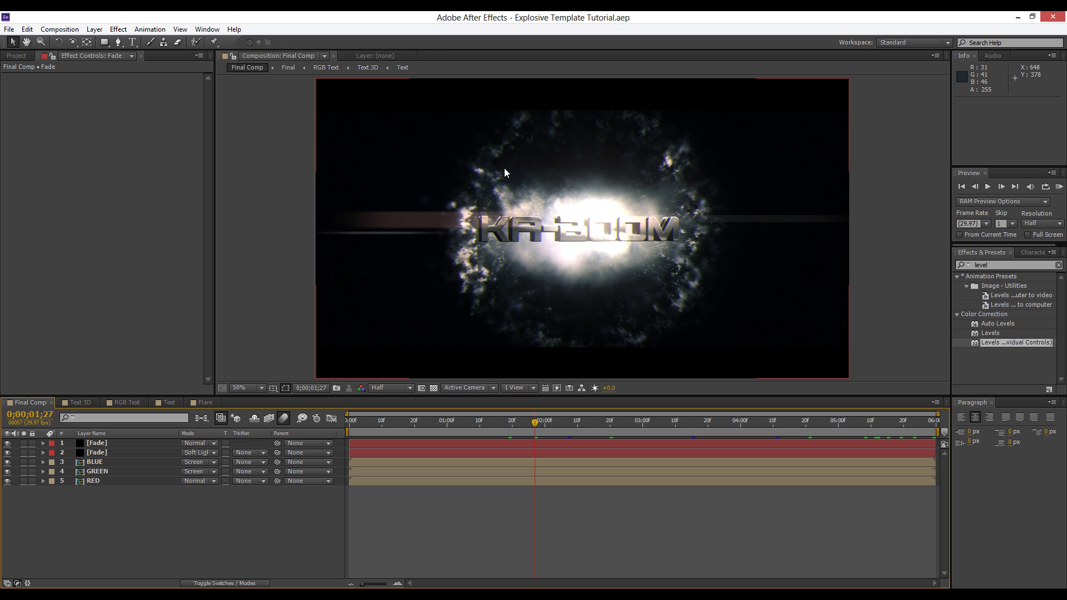
{"action": "left_click", "coordinate": [649, 426]}
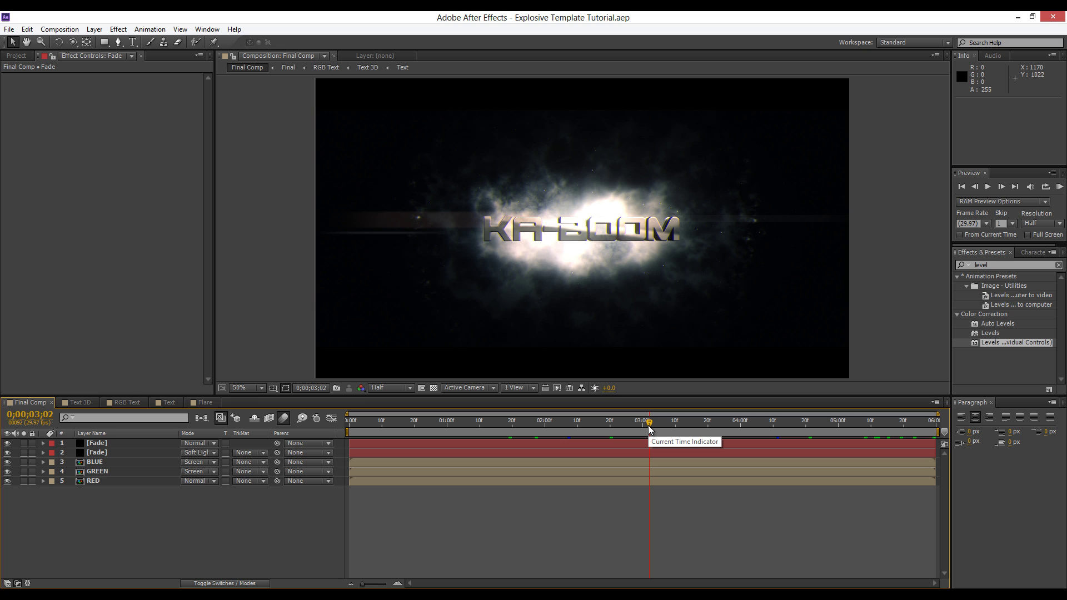